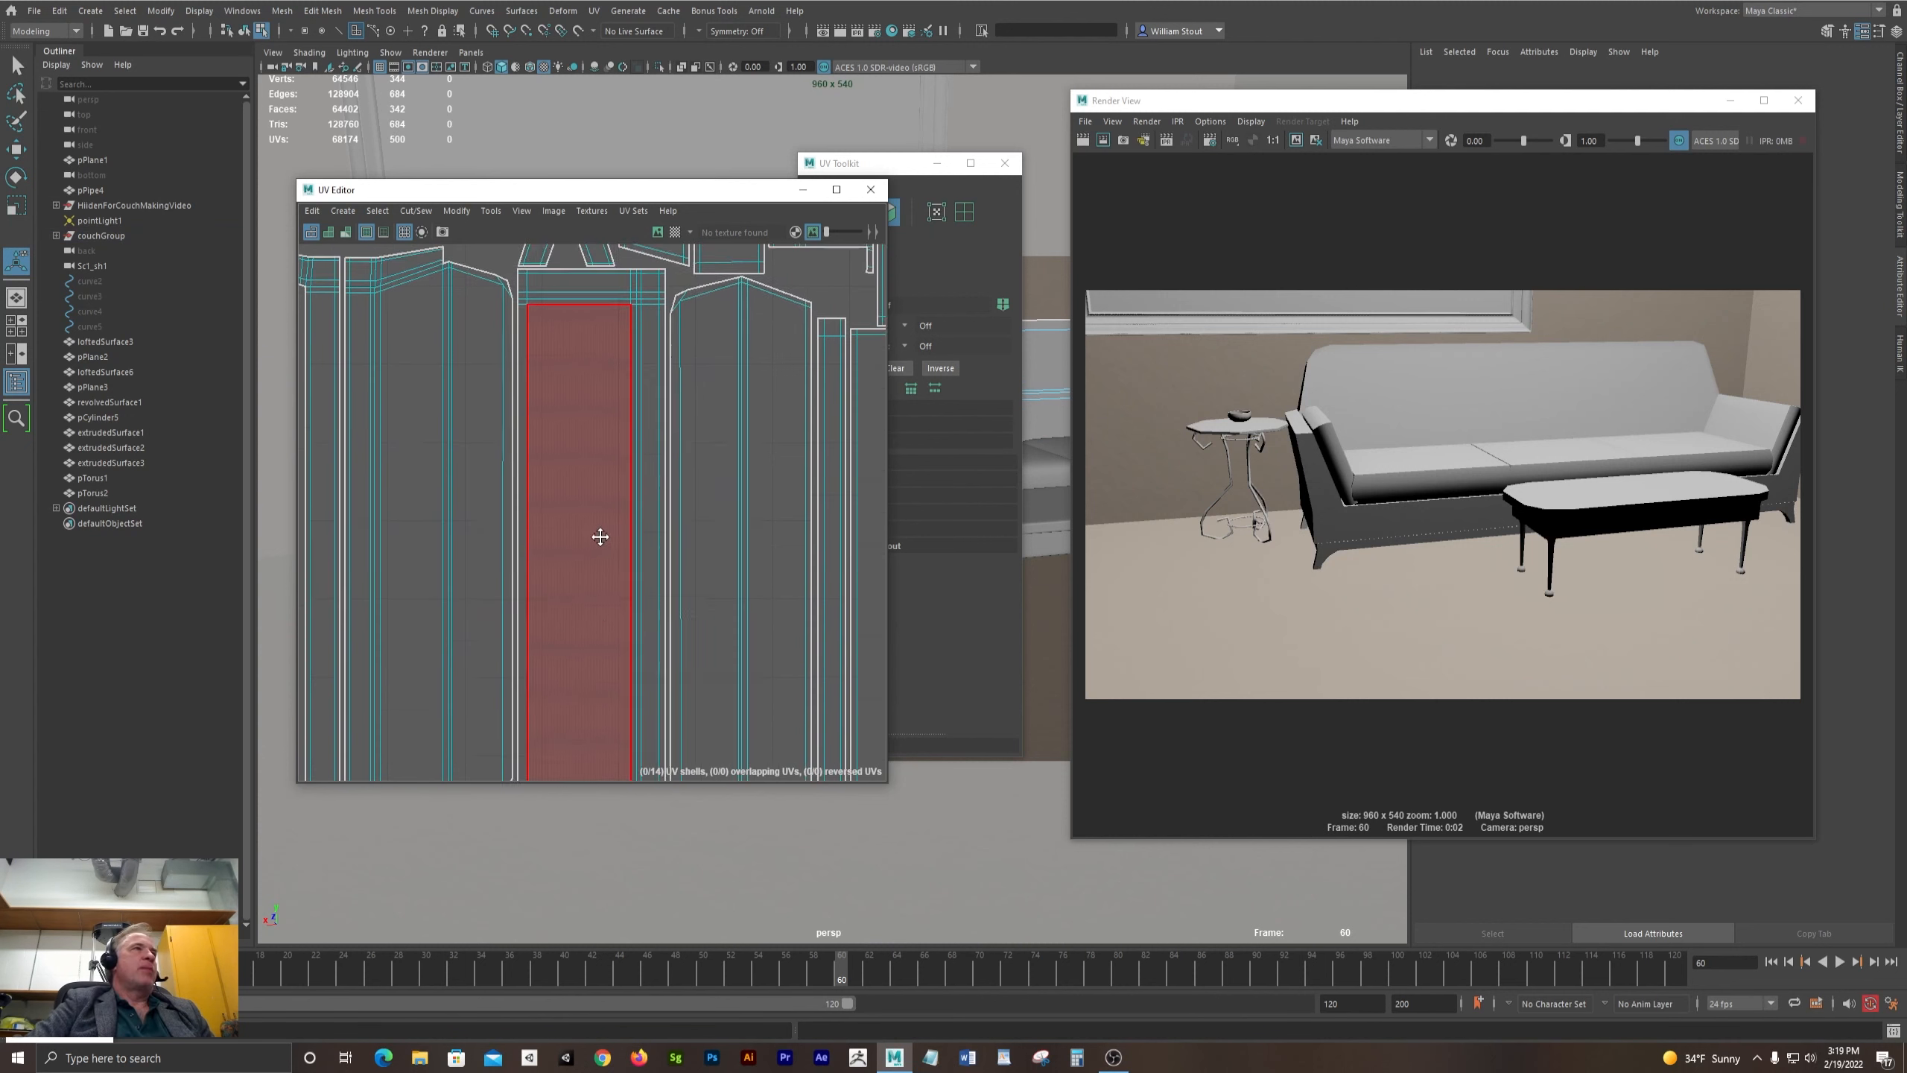
- Select the long vertical seam edge beside the central UV shell and Move and Sew the matching shell onto it
middle_click_drag(599, 536, 606, 620, "alt")
right_click_drag(545, 553, 871, 559, "alt")
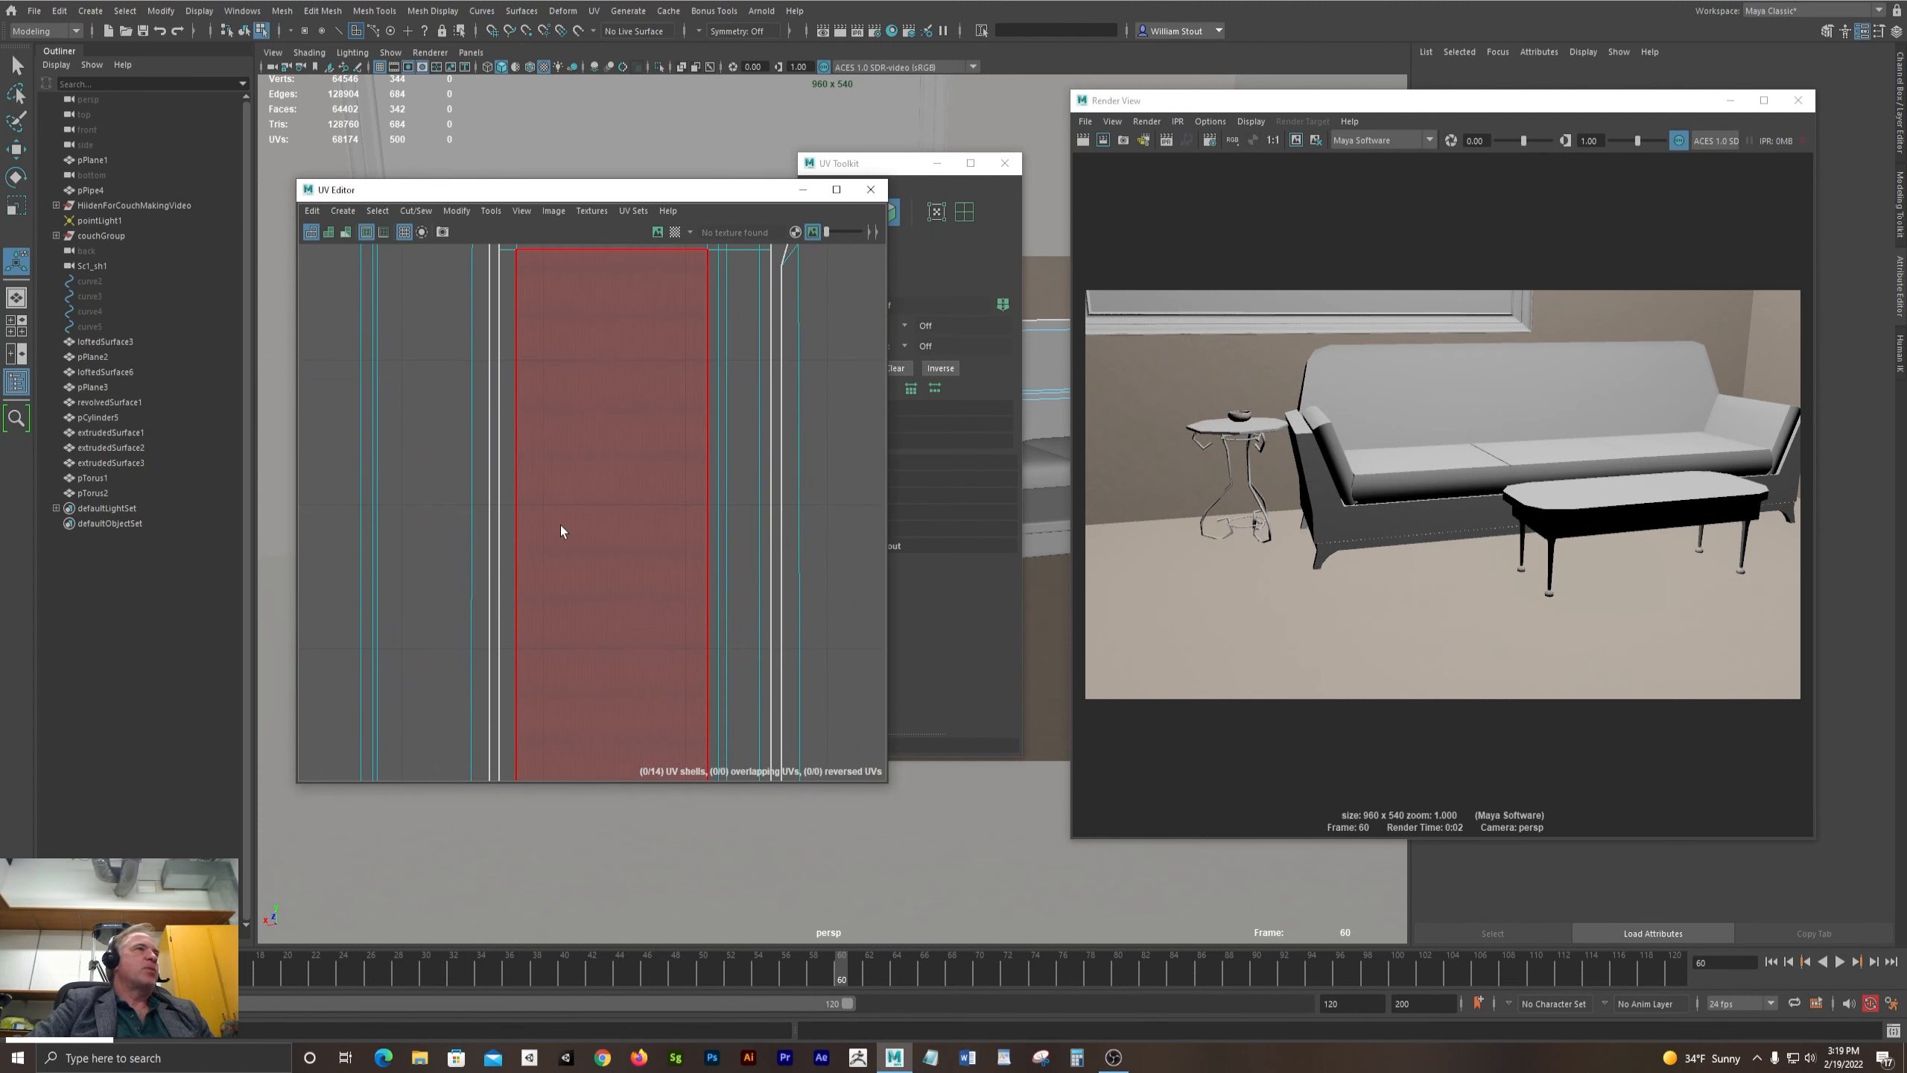
key("F10")
left_click(496, 542)
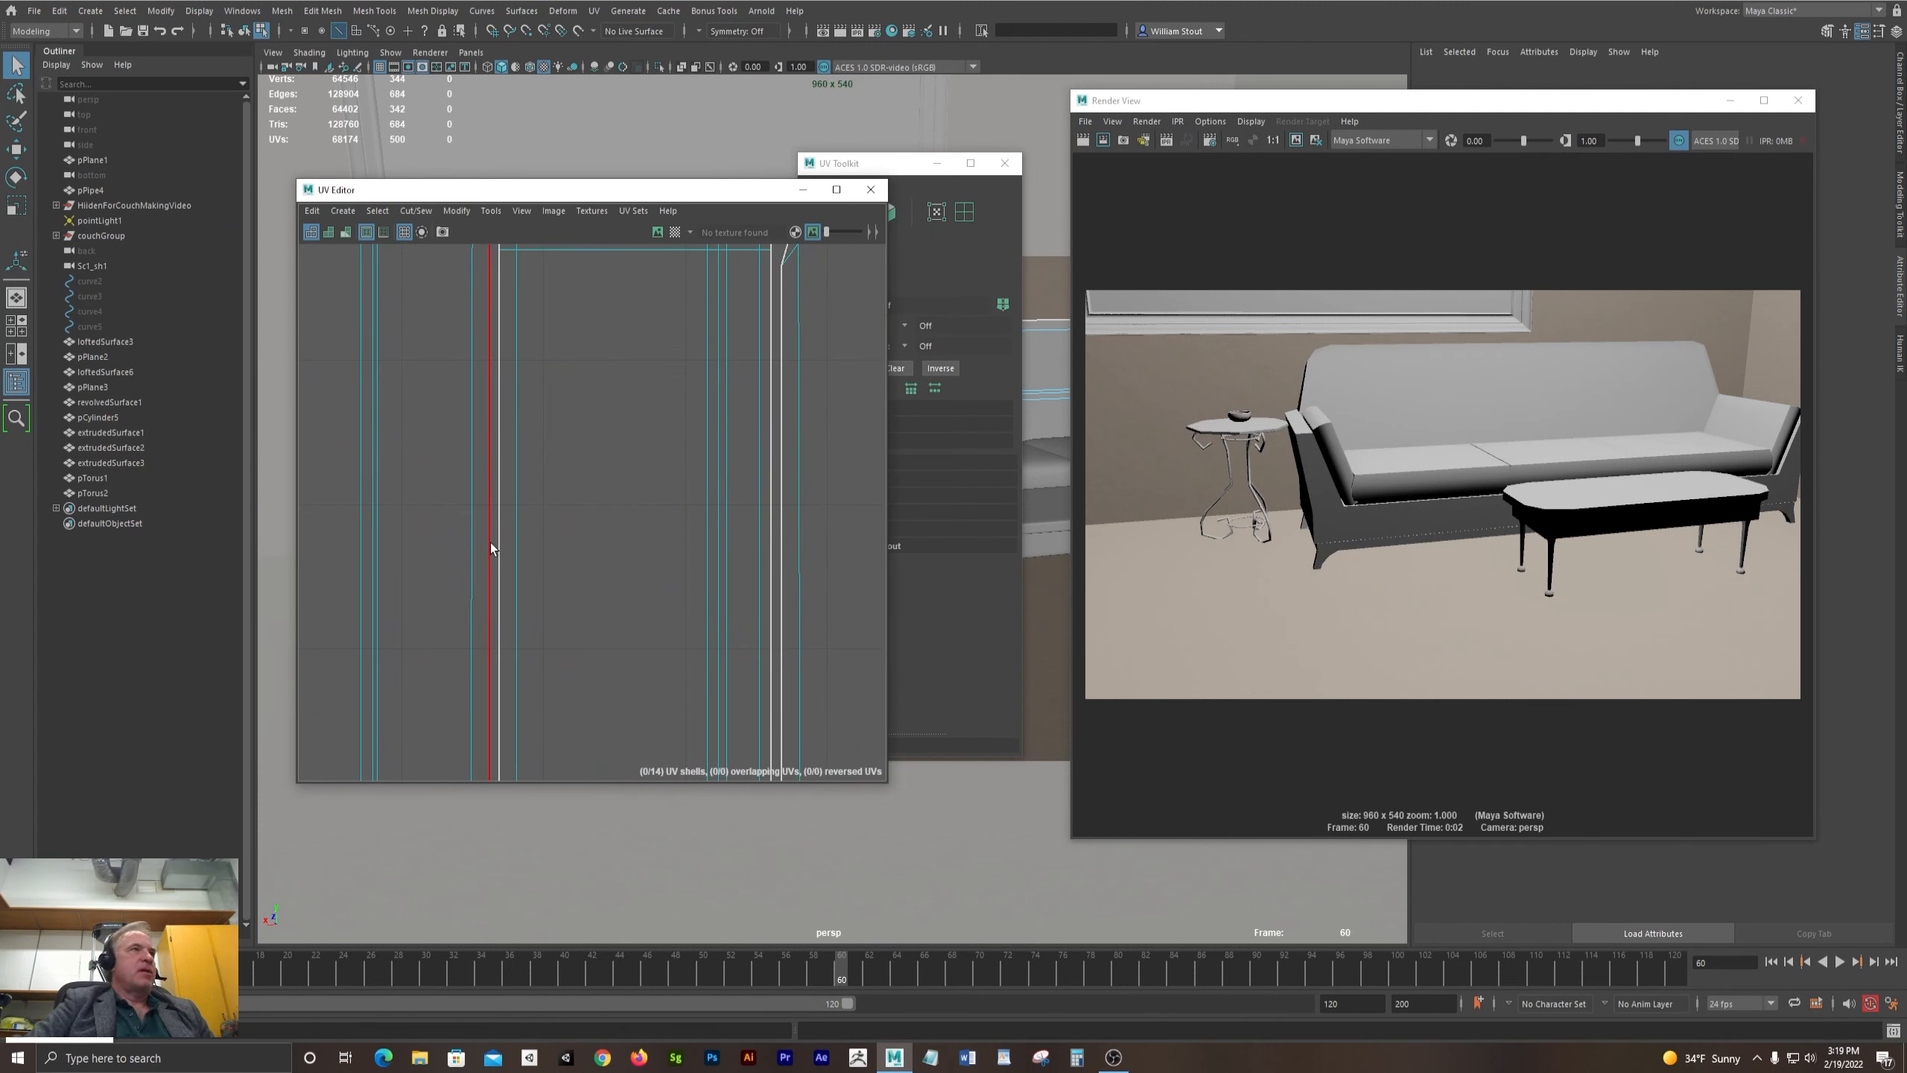
scroll(786, 636, "down", 3)
scroll(672, 655, "down", 3)
left_click(415, 210)
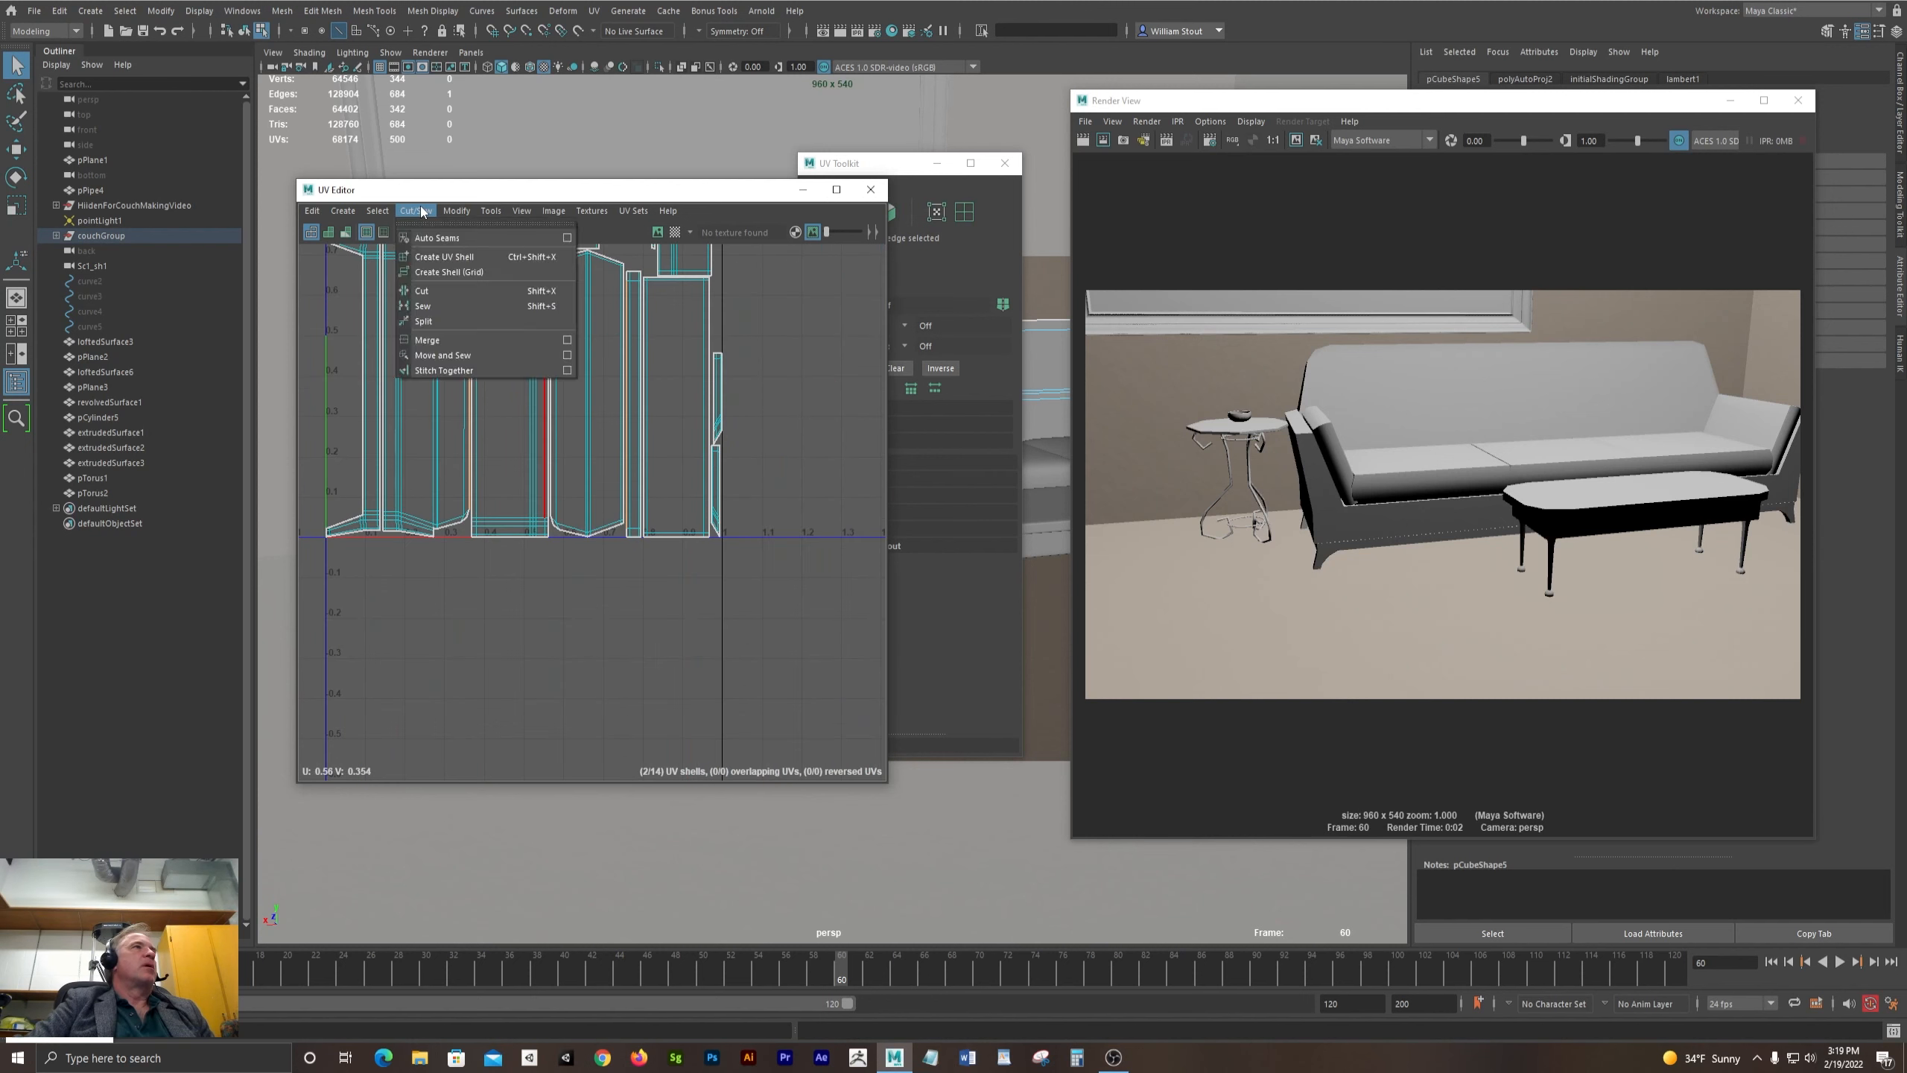
left_click(443, 356)
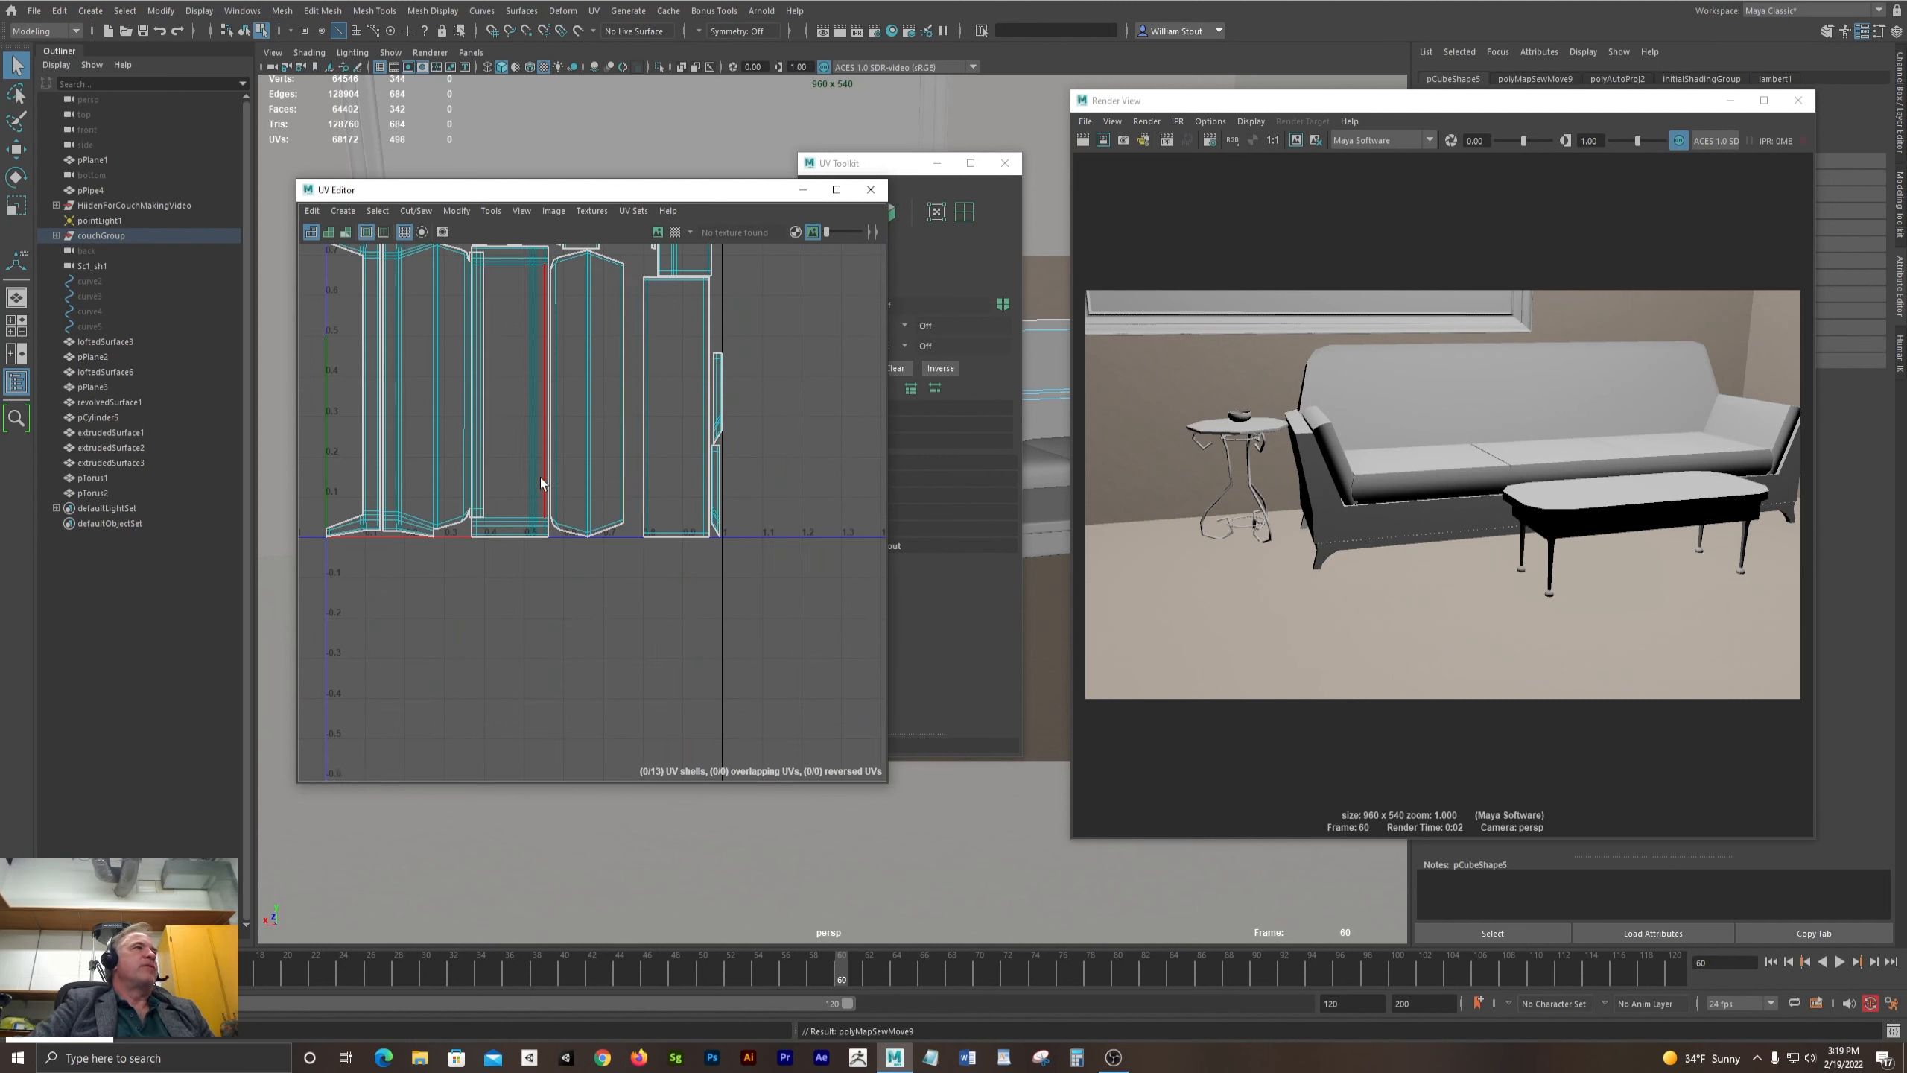
- Select the leftmost UV shell and move it into the empty space below and to the right of the other shells
scroll(541, 480, "down", 2)
right_click_drag(470, 418, 463, 425)
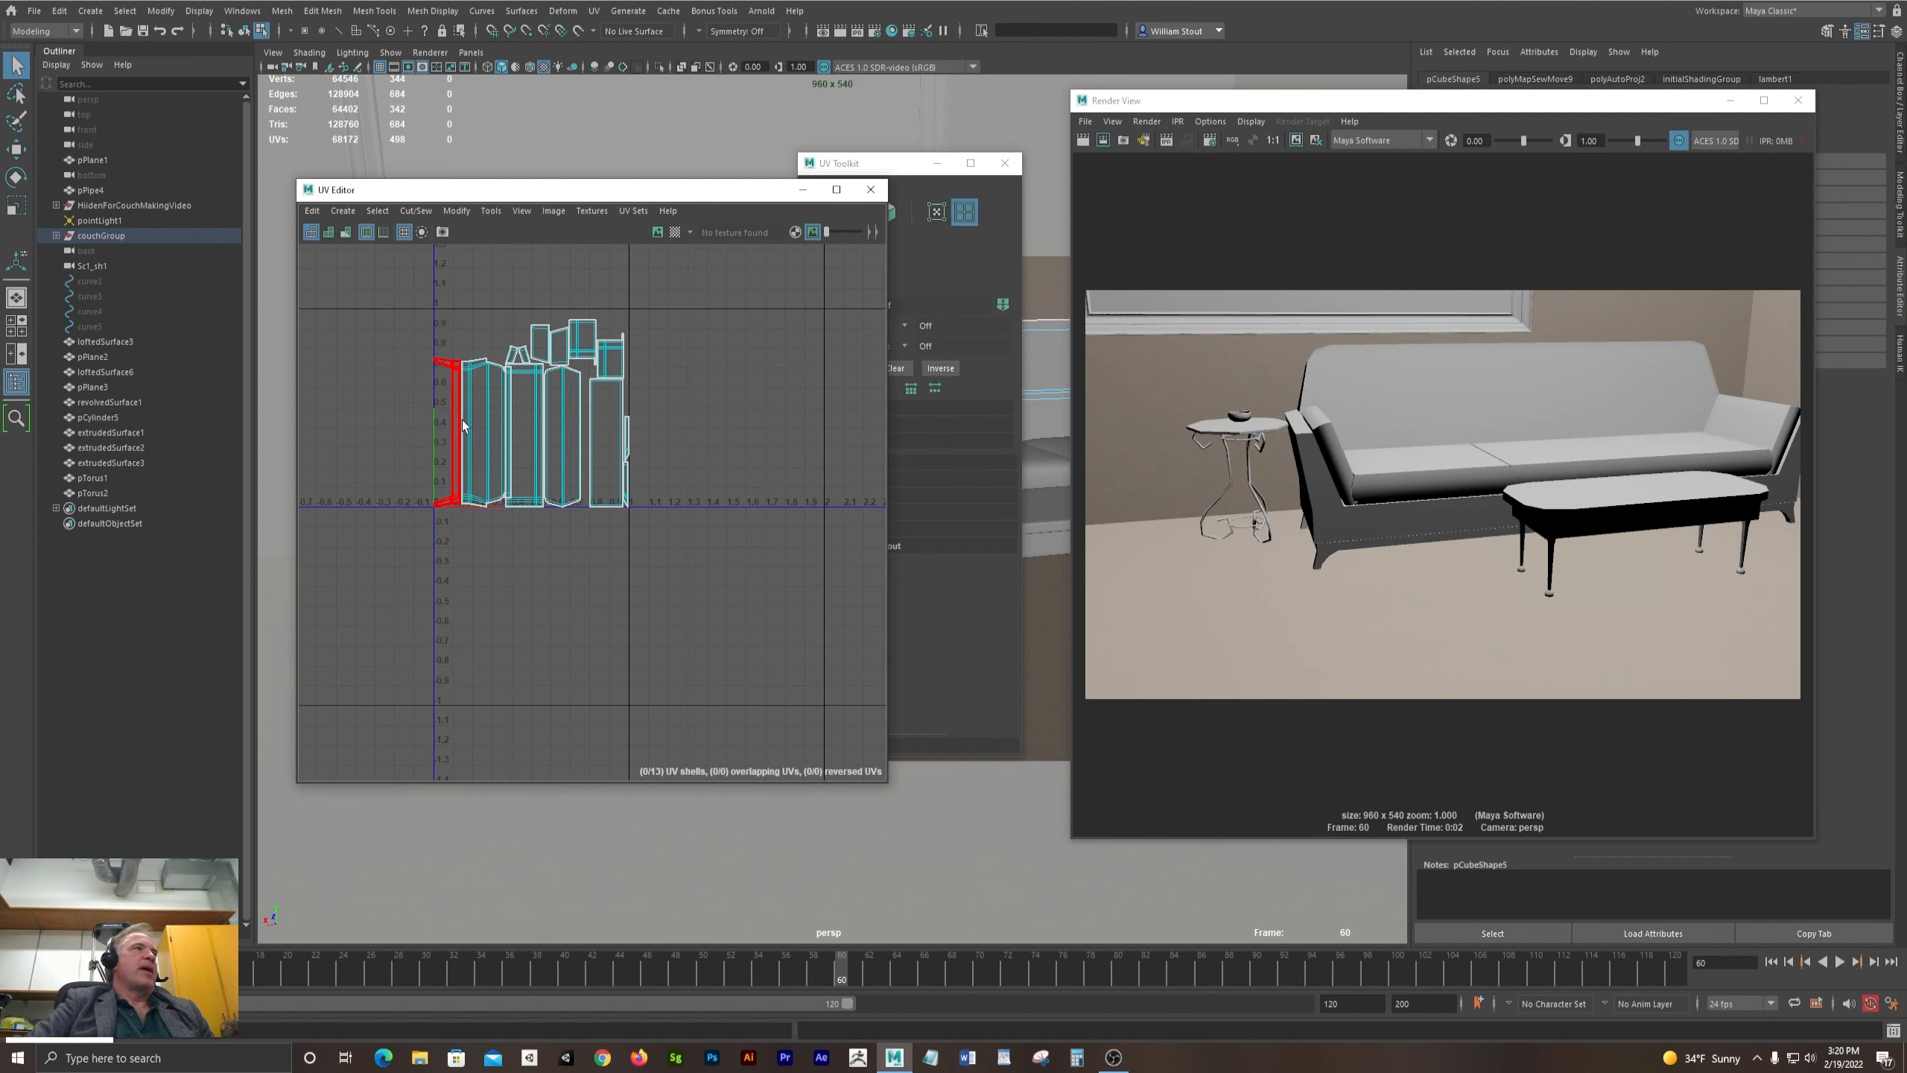
left_click(464, 426)
key("w")
left_click_drag(485, 432, 752, 645)
middle_click_drag(625, 570, 557, 411, "alt")
right_click_drag(476, 428, 633, 476, "alt")
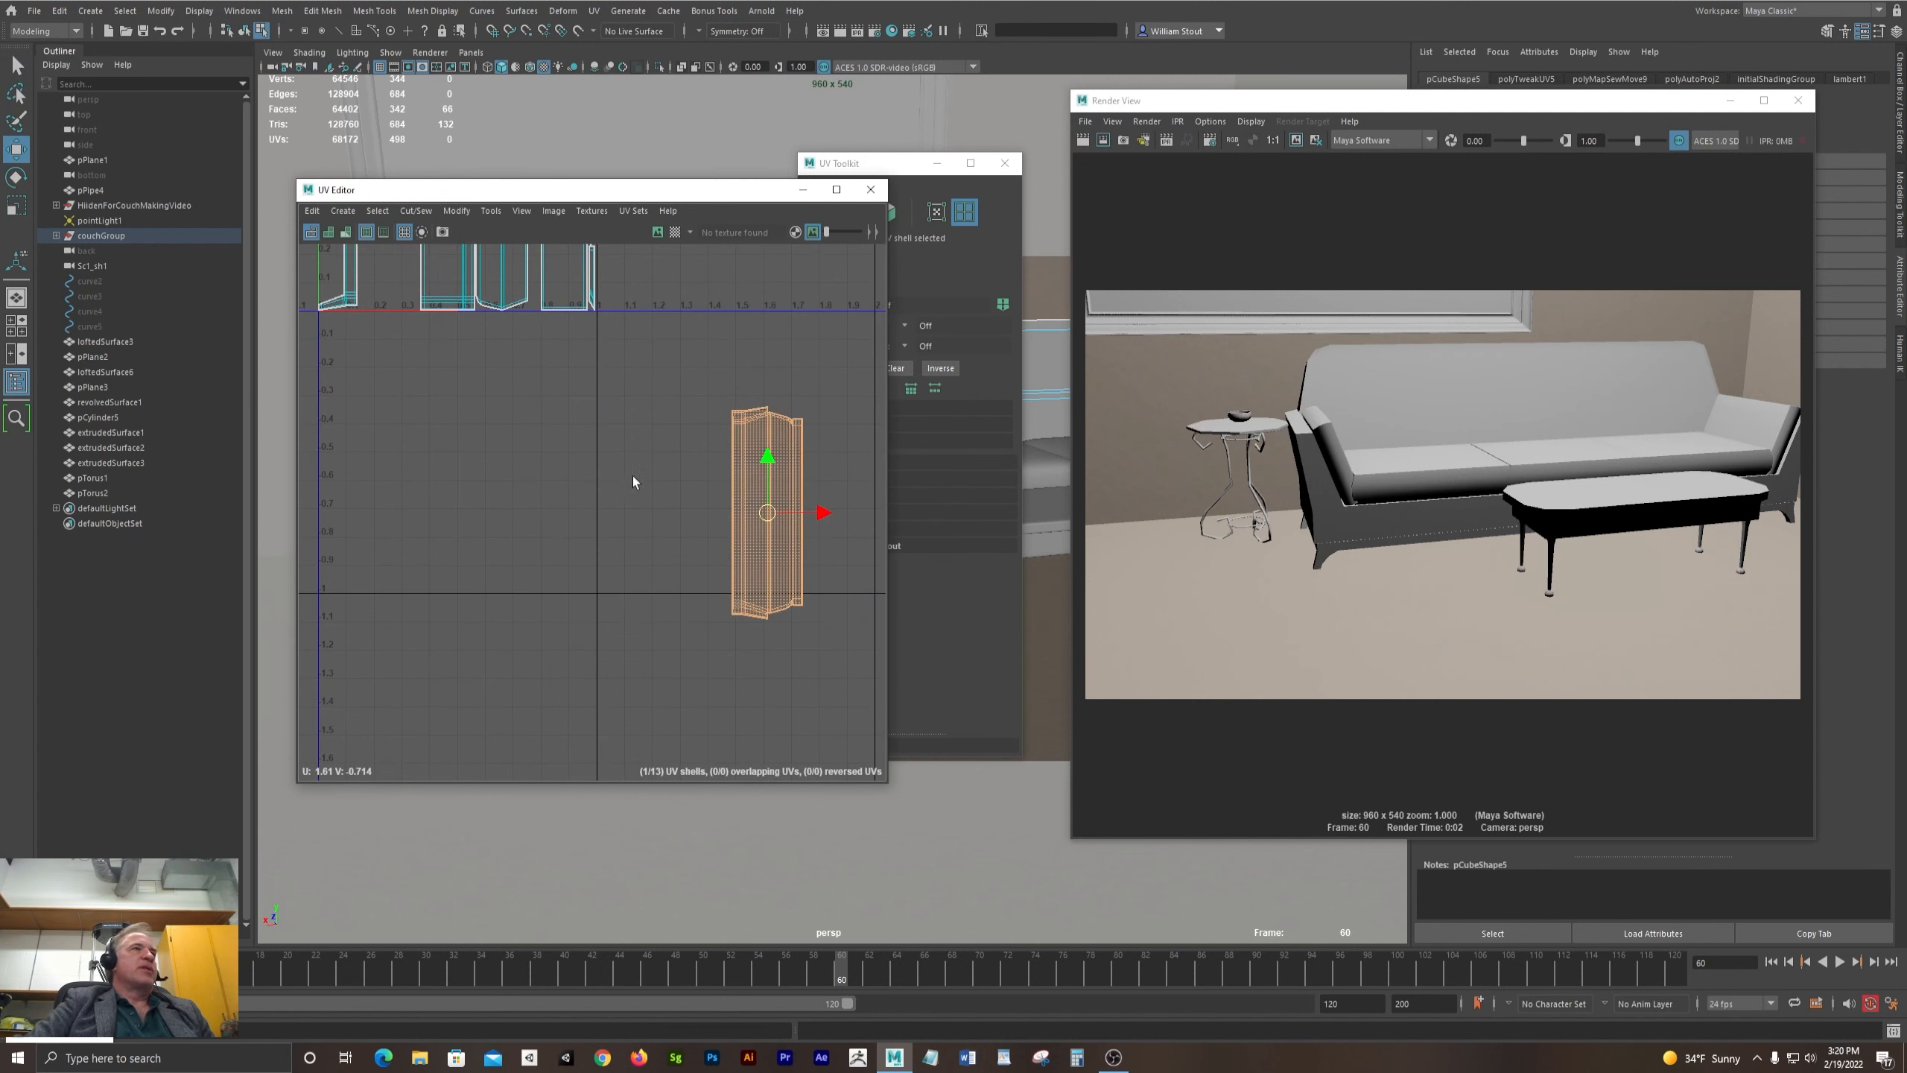
middle_click_drag(634, 480, 584, 502, "alt")
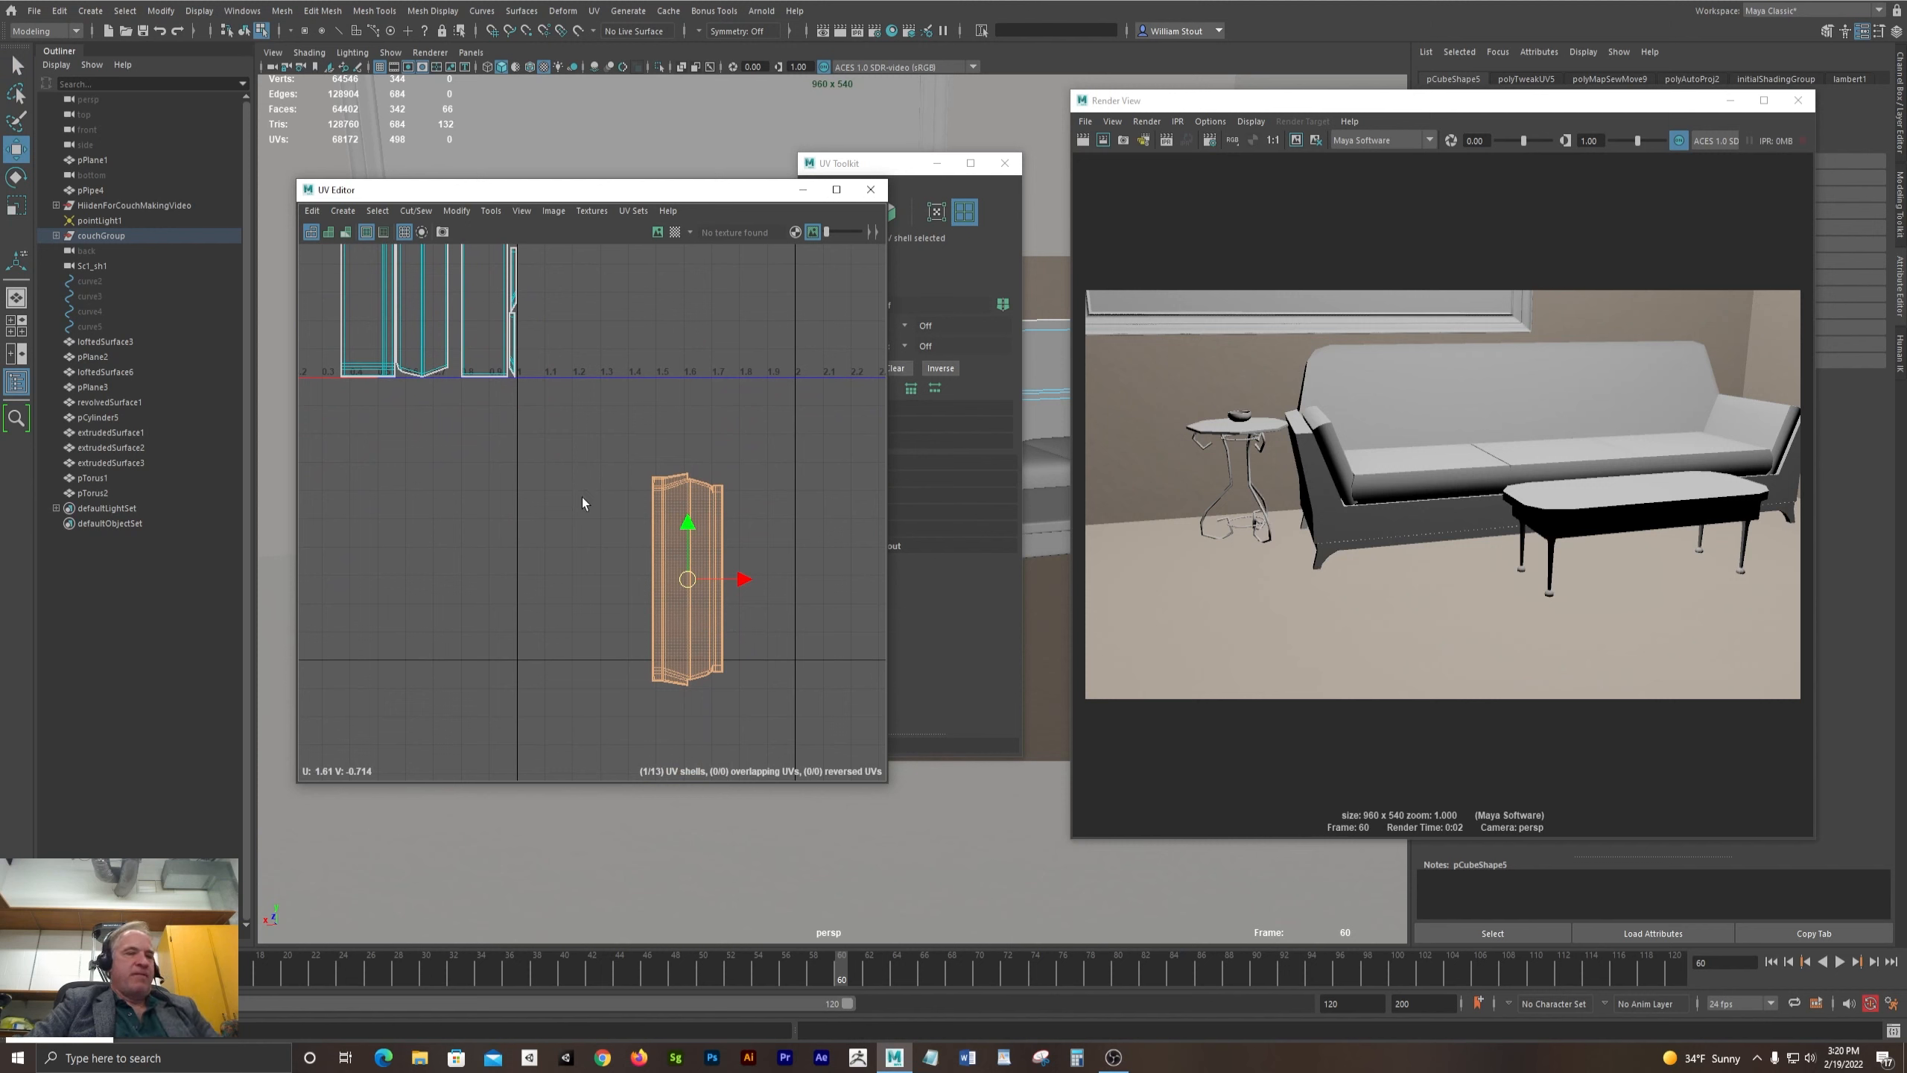
- Move and Sew the matching shell onto the long left border edge of the relocated shell
key("F10")
left_click(652, 557)
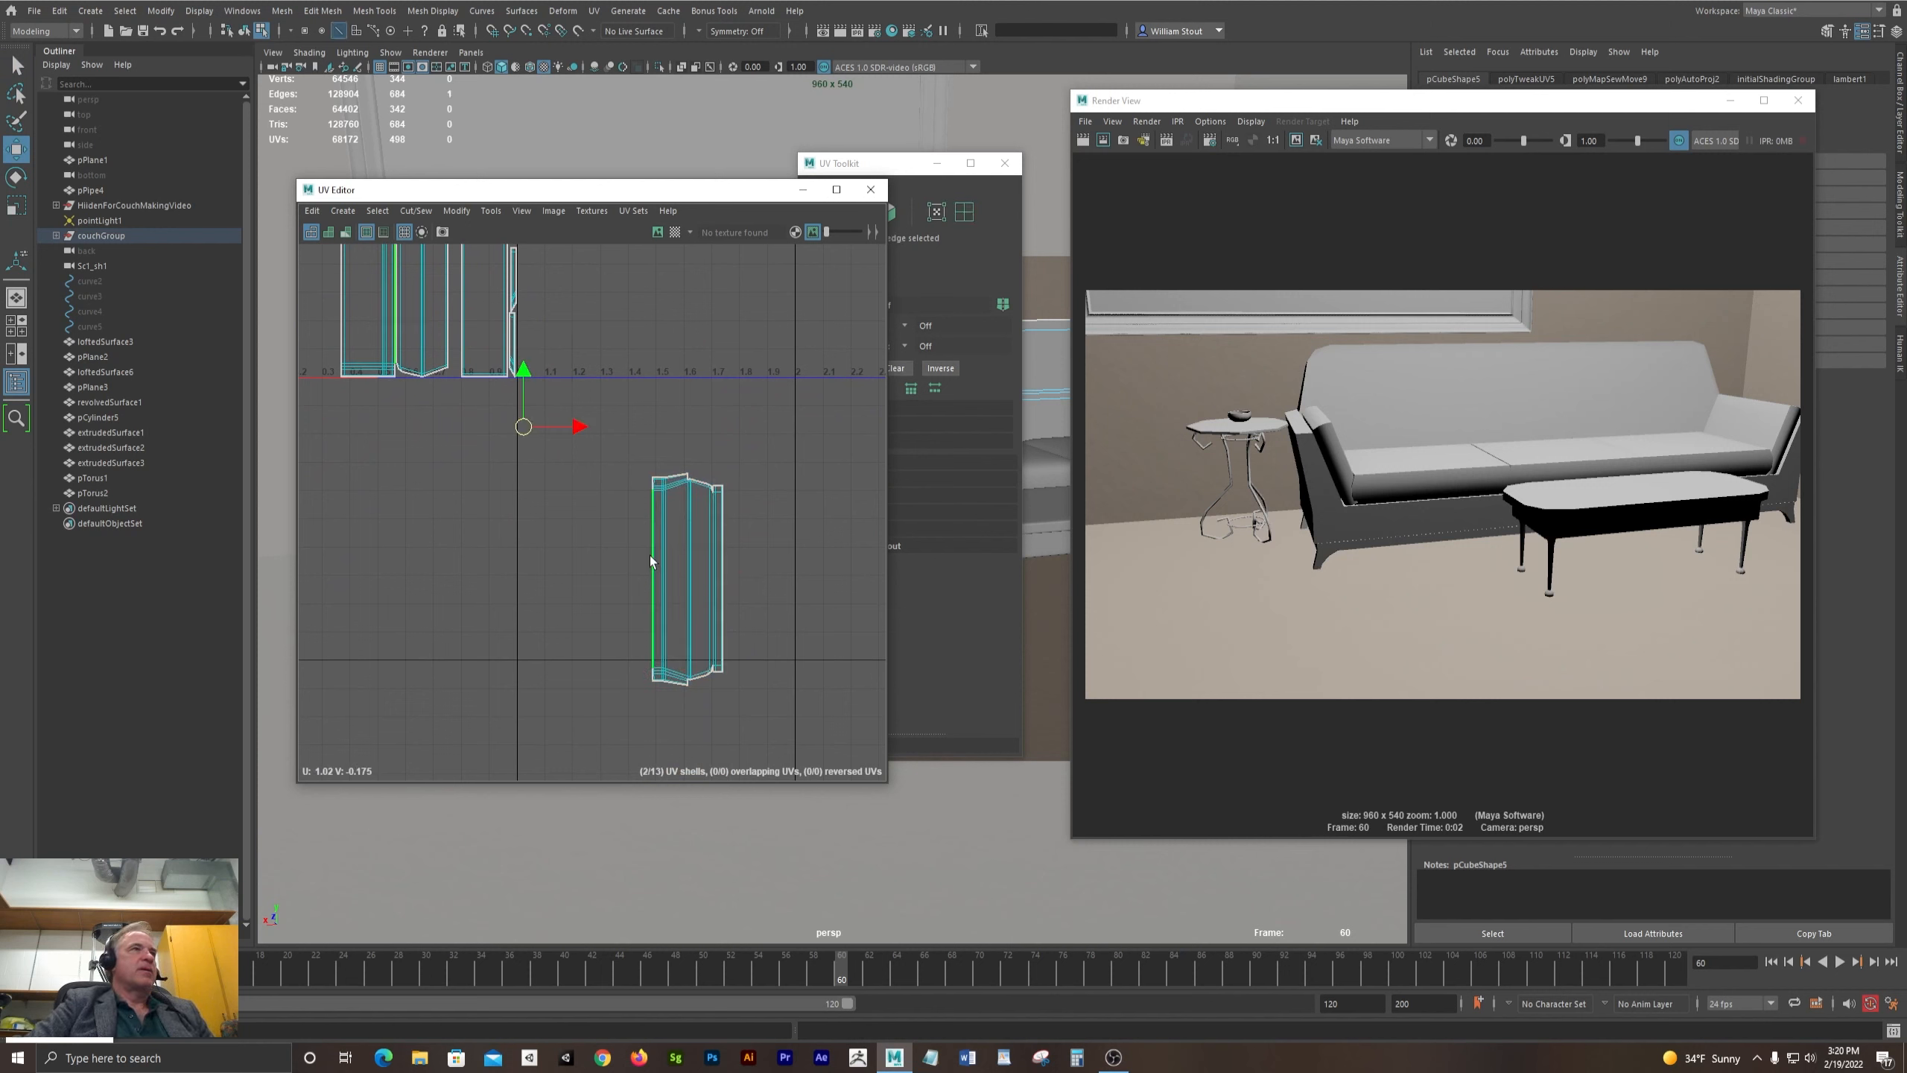
left_click(415, 210)
left_click(435, 358)
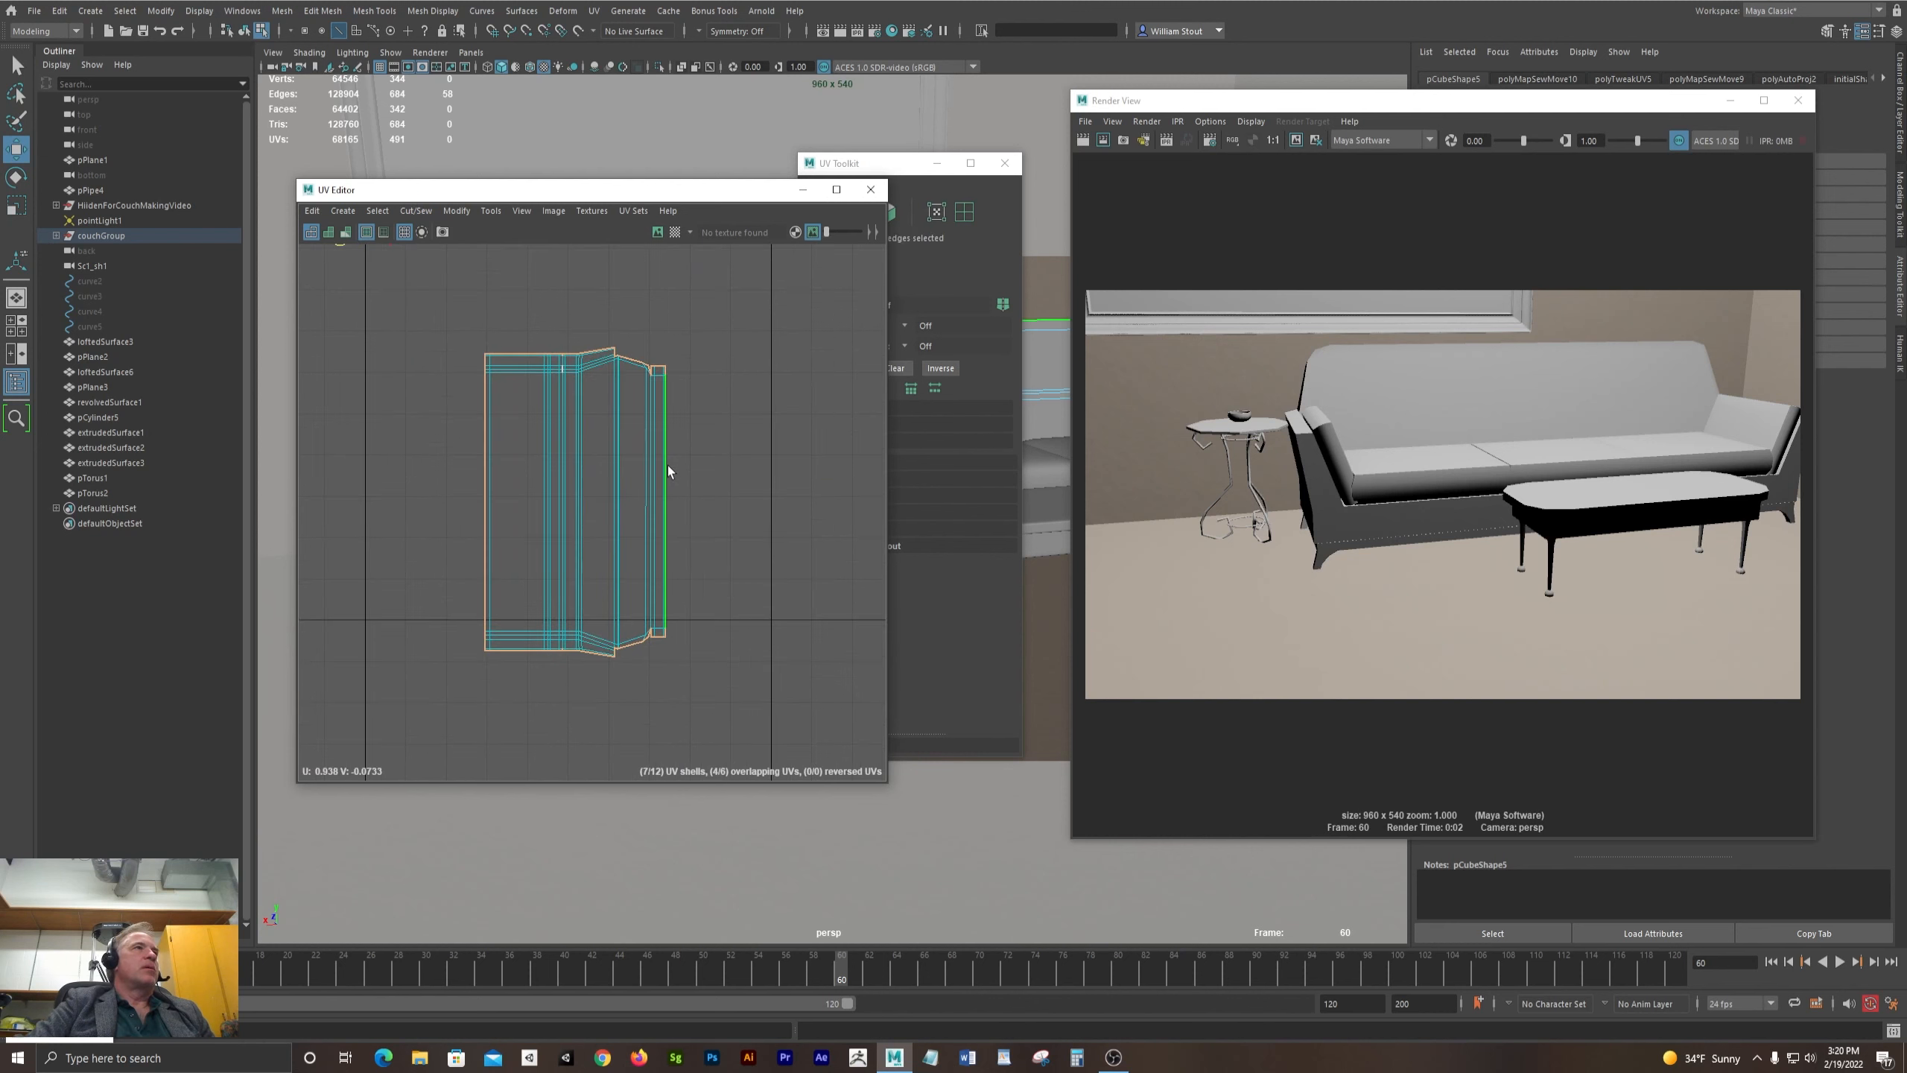
- Select the right border edges of the relocated shell, including the small corner edges, and Move and Sew the adjoining shell onto them
left_click(675, 681)
scroll(665, 638, "up", 5)
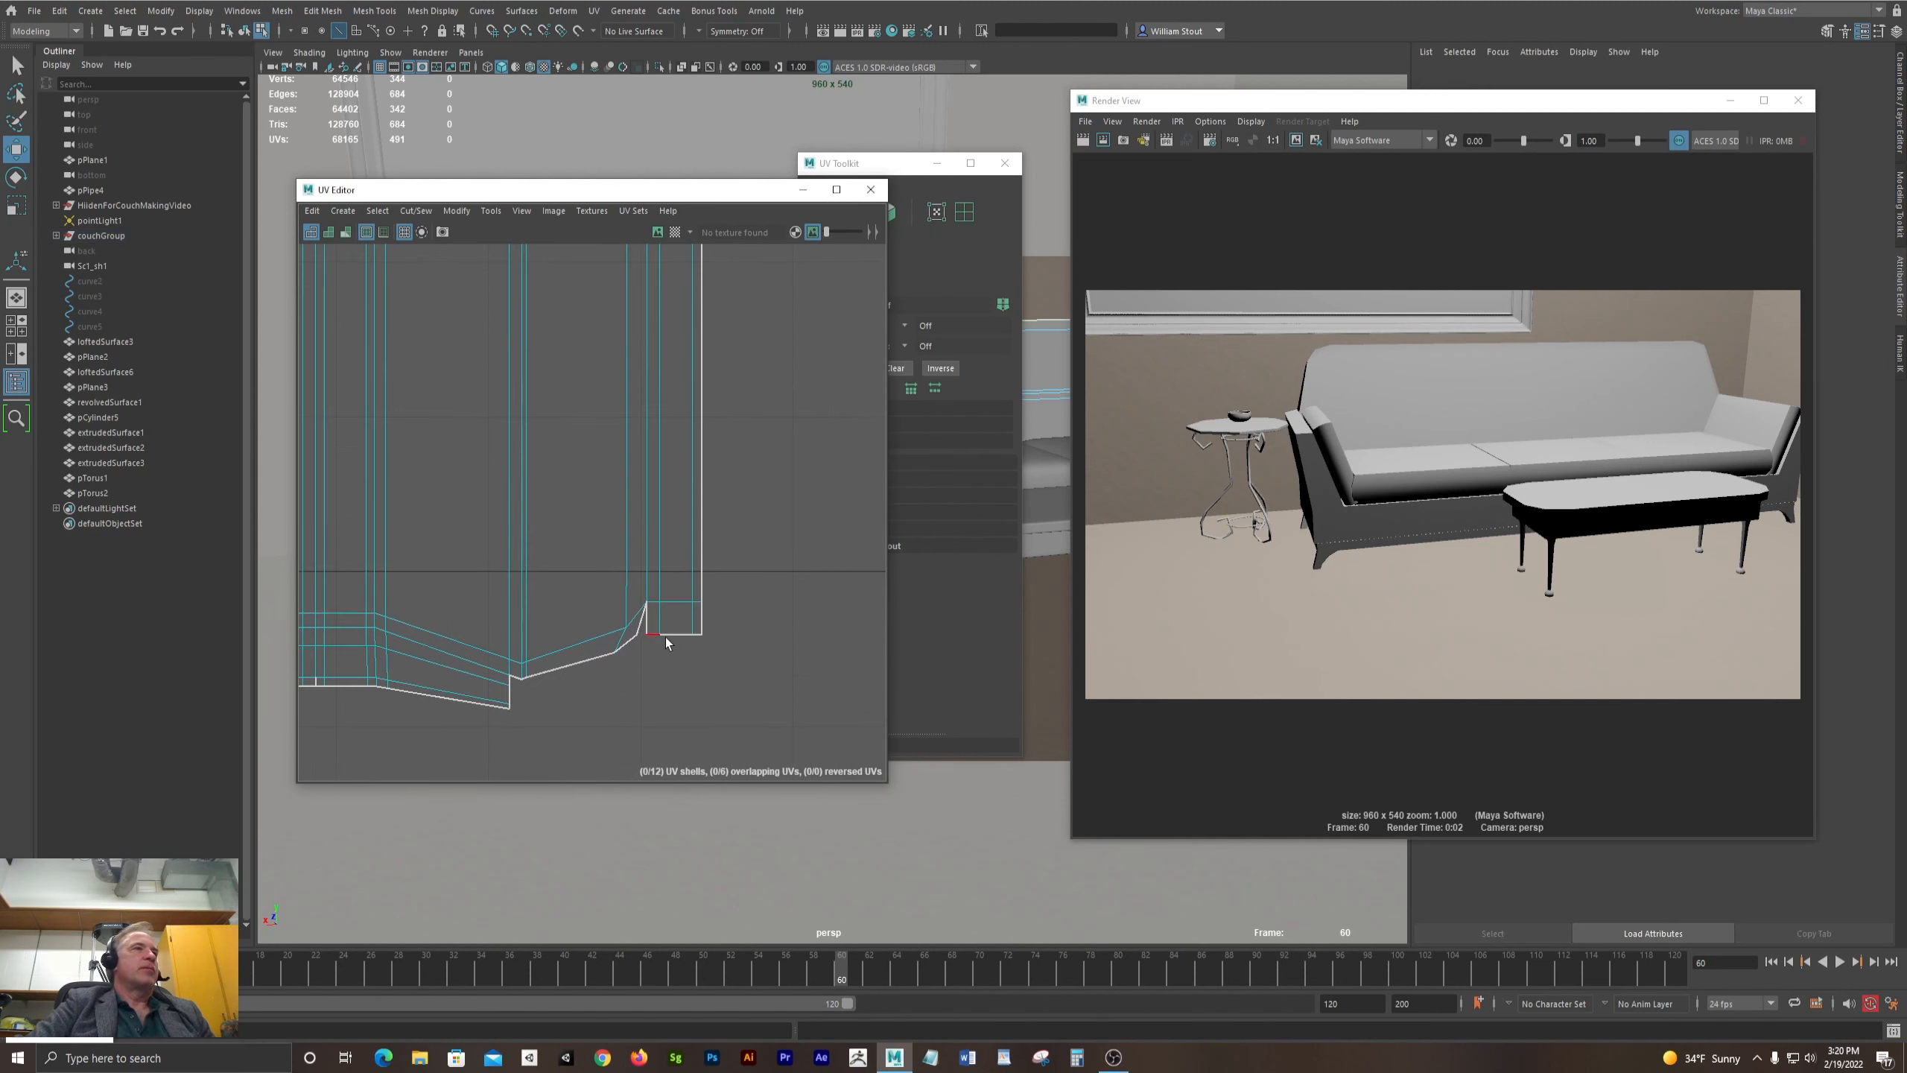
left_click(702, 627)
middle_click_drag(796, 281, 752, 340, "alt")
left_click(670, 496, "shift")
right_click_drag(826, 541, 308, 428, "alt")
middle_click_drag(445, 516, 412, 445, "alt")
left_click(415, 210)
left_click(432, 351)
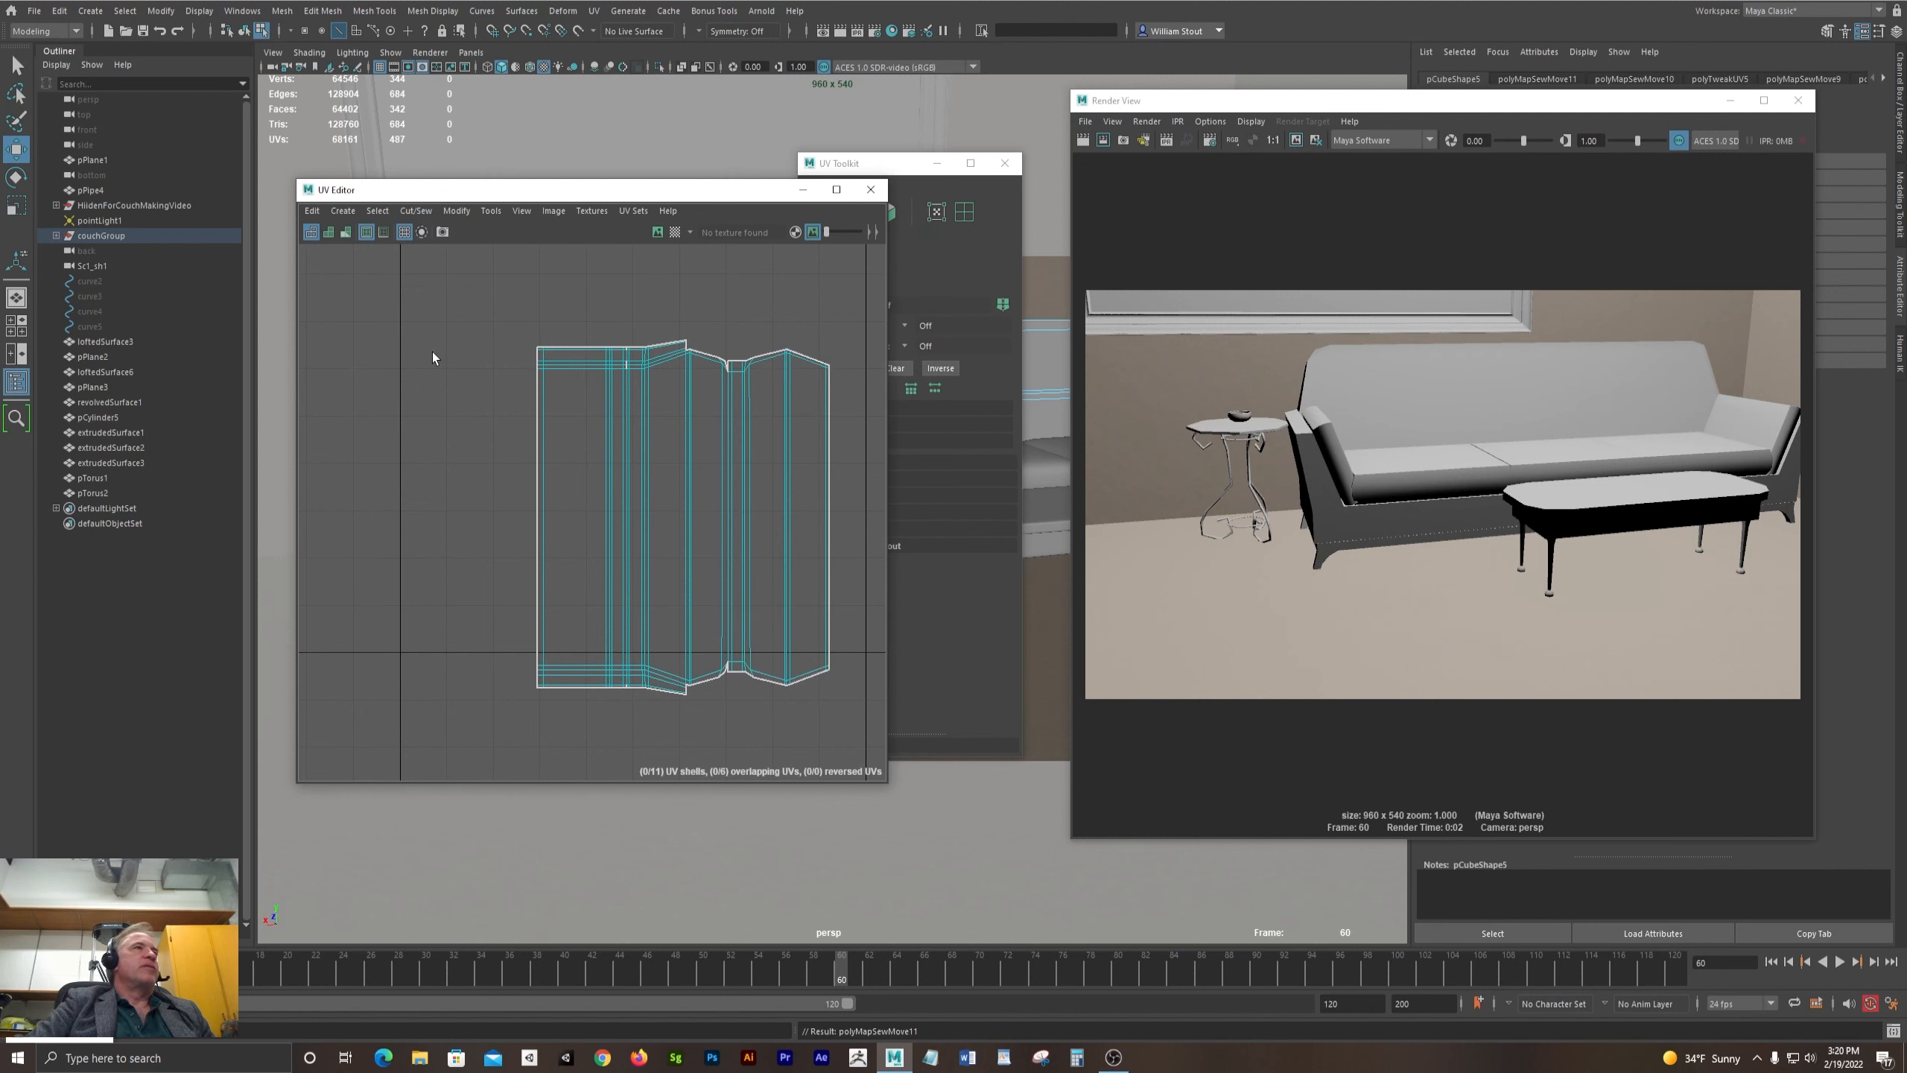
- Select the full right border of the enlarged shell, from top to bottom corner, and Move and Sew the next panel onto it
scroll(742, 443, "up", 5)
scroll(742, 443, "up", 3)
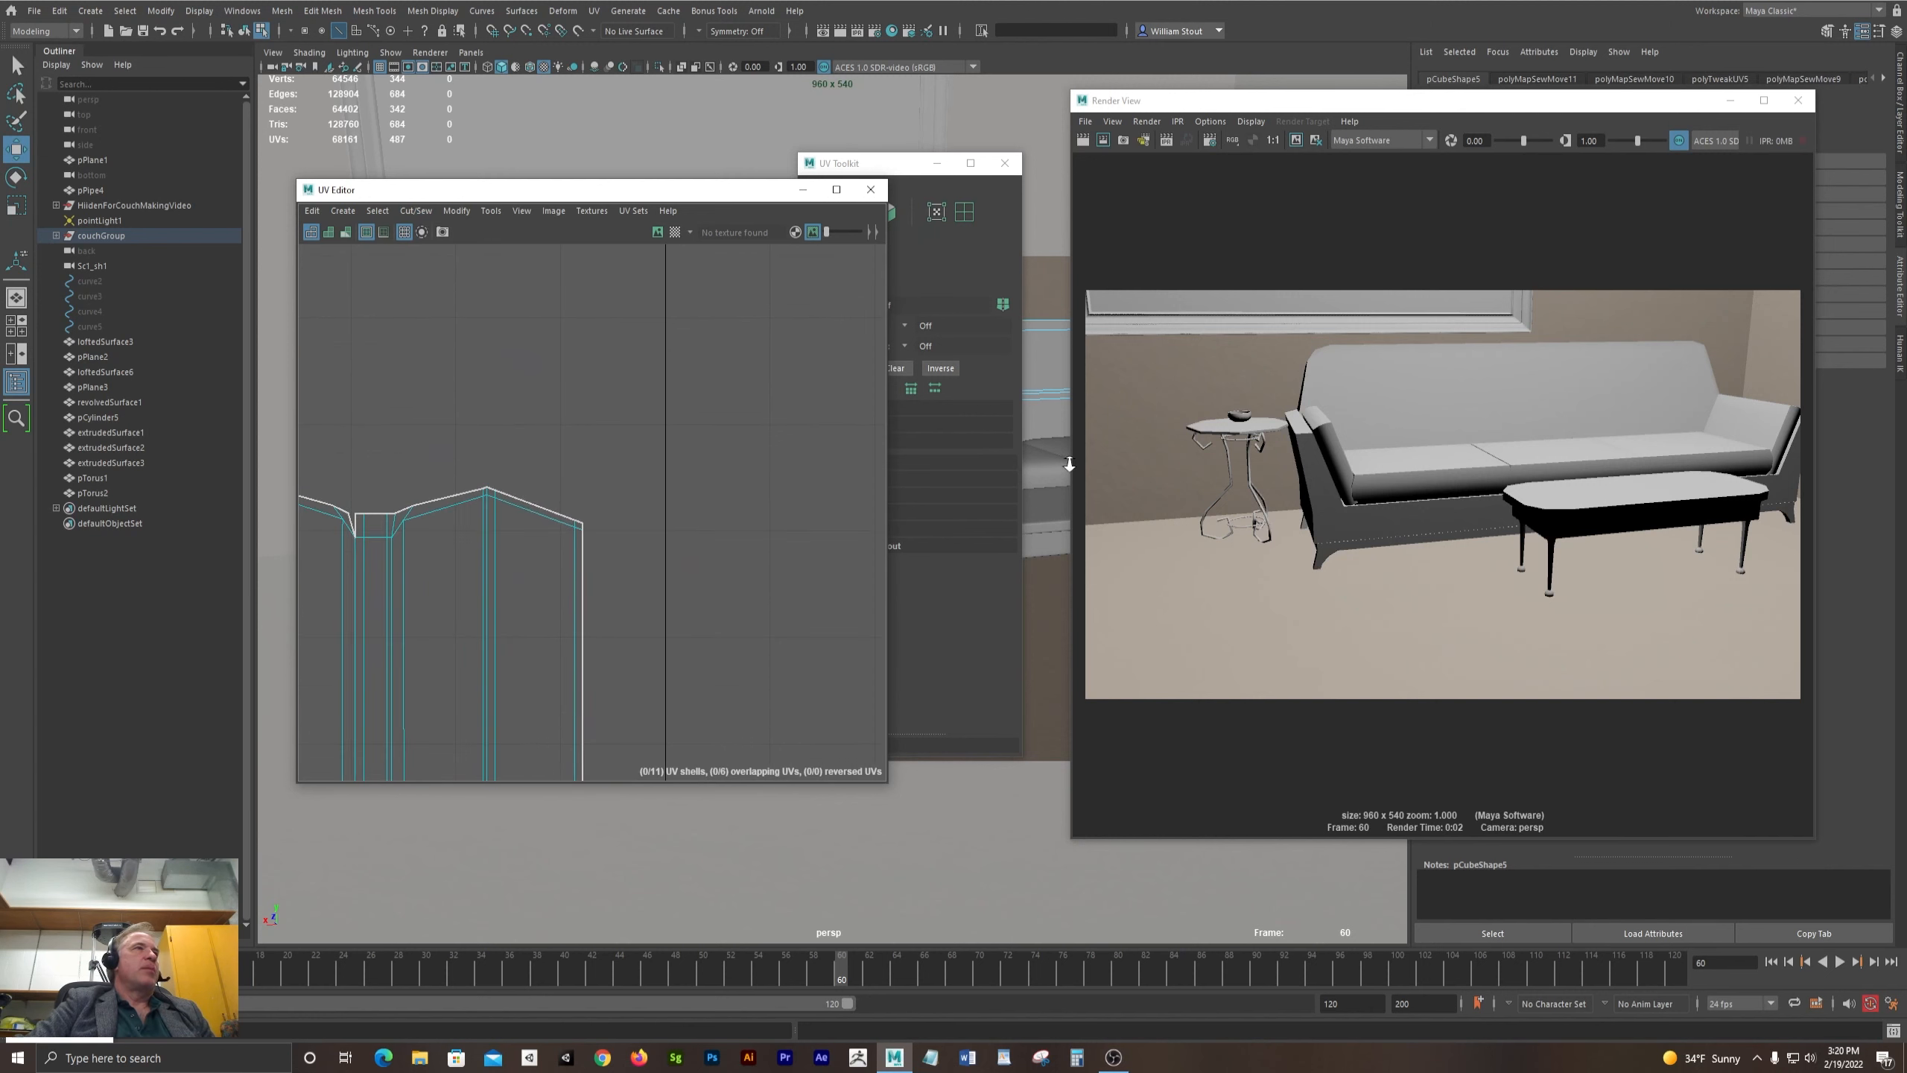
left_click(583, 537)
middle_click_drag(718, 638, 719, 300, "alt")
middle_click_drag(607, 719, 614, 489, "alt")
left_click(592, 578, "shift")
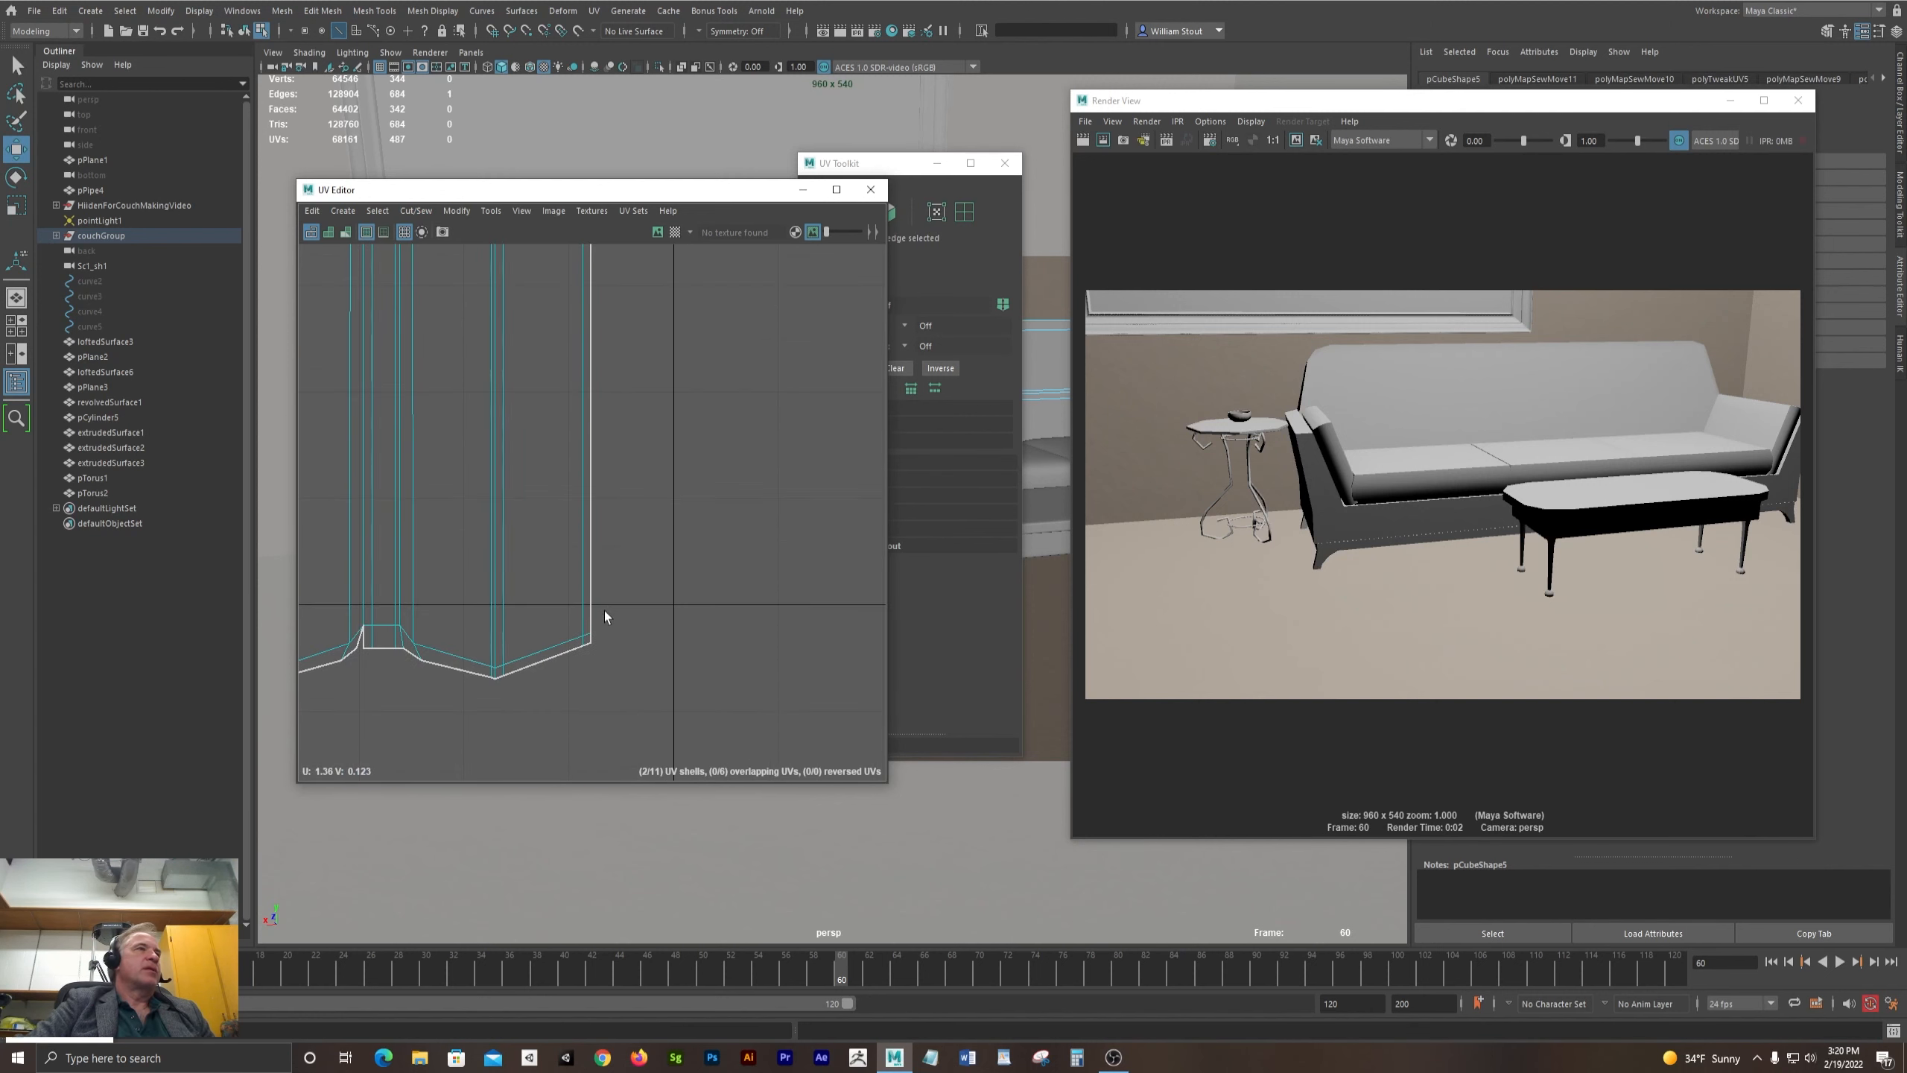
left_click(591, 638, "shift")
scroll(600, 631, "down", 4)
middle_click_drag(600, 601, 798, 693, "alt")
left_click(428, 211)
left_click(440, 355)
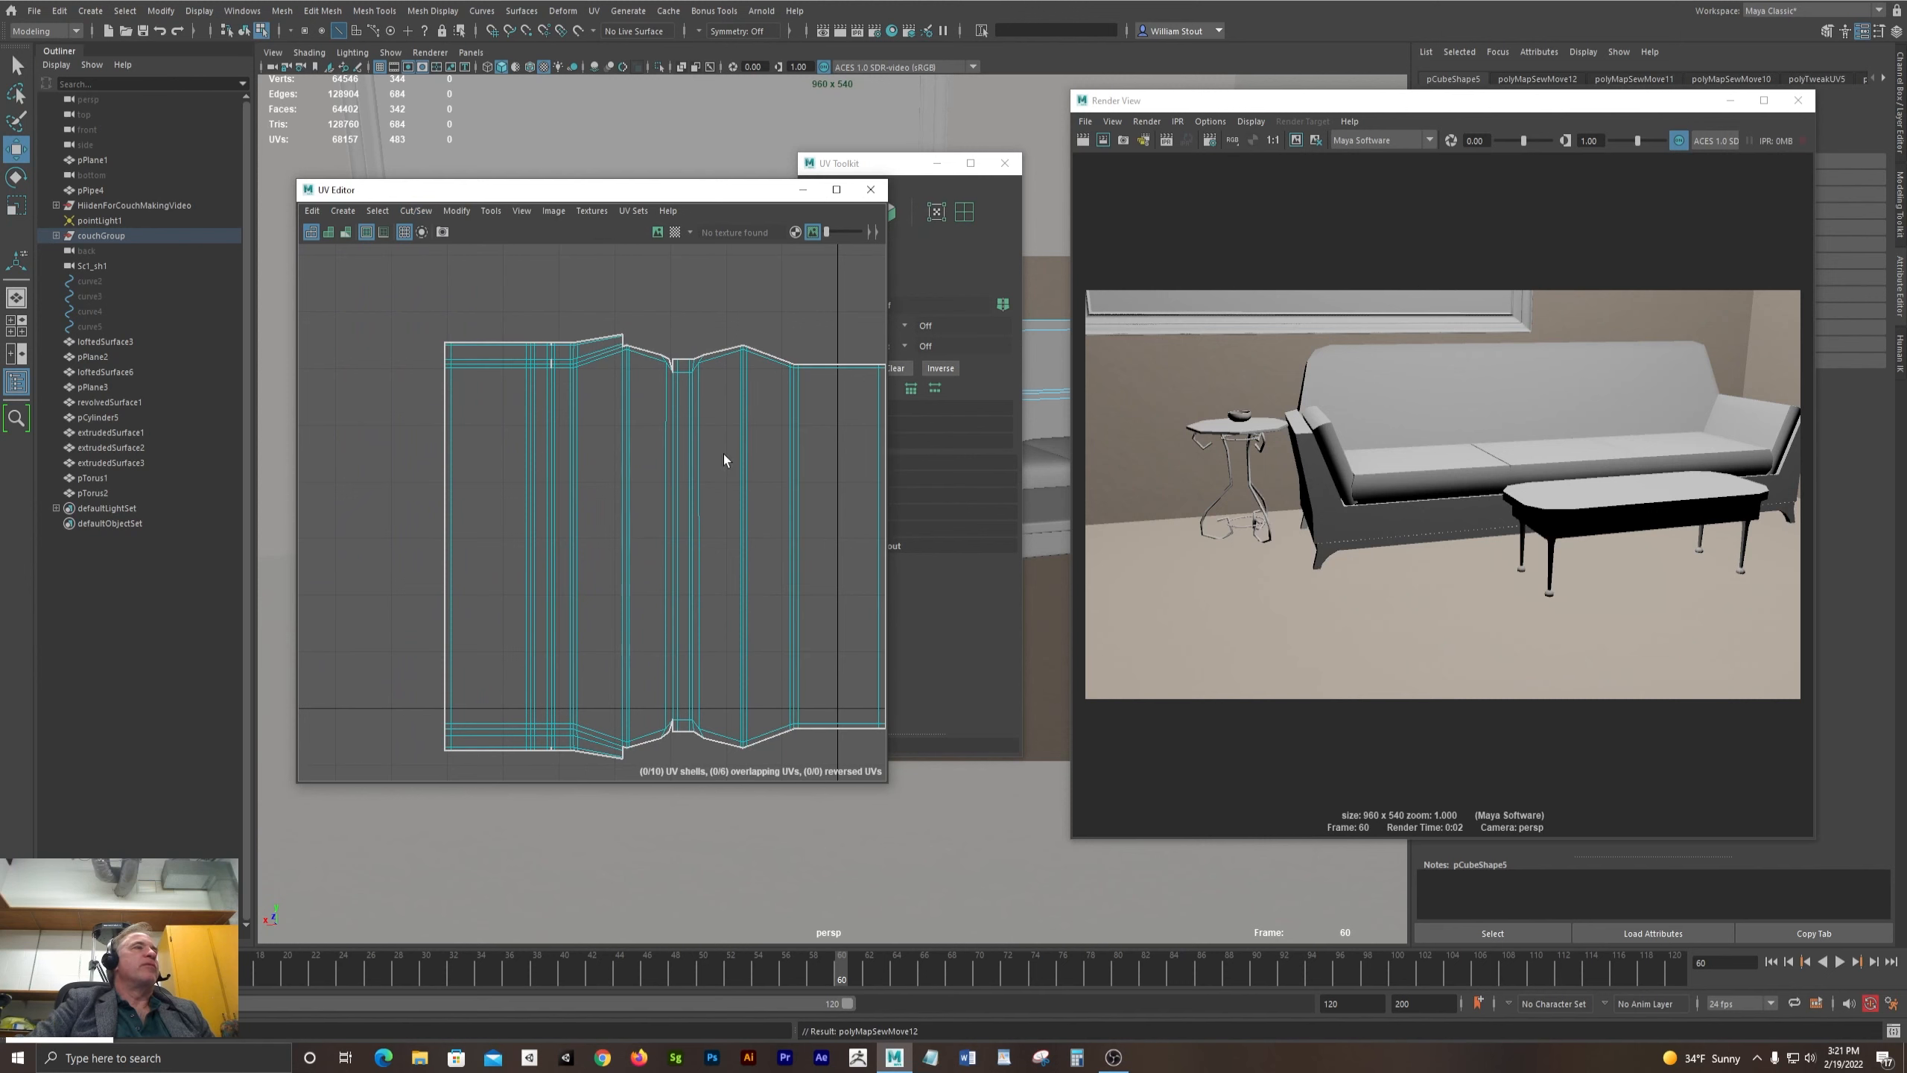
- Select all left border edges of the large shell, including the short corner segments, and Move and Sew the matching shell onto them
scroll(383, 386, "up", 5)
left_click(600, 420)
left_click(601, 312, "shift")
left_click(600, 297, "shift")
middle_click_drag(775, 686, 762, 5, "alt")
middle_click_drag(667, 653, 664, 322, "alt")
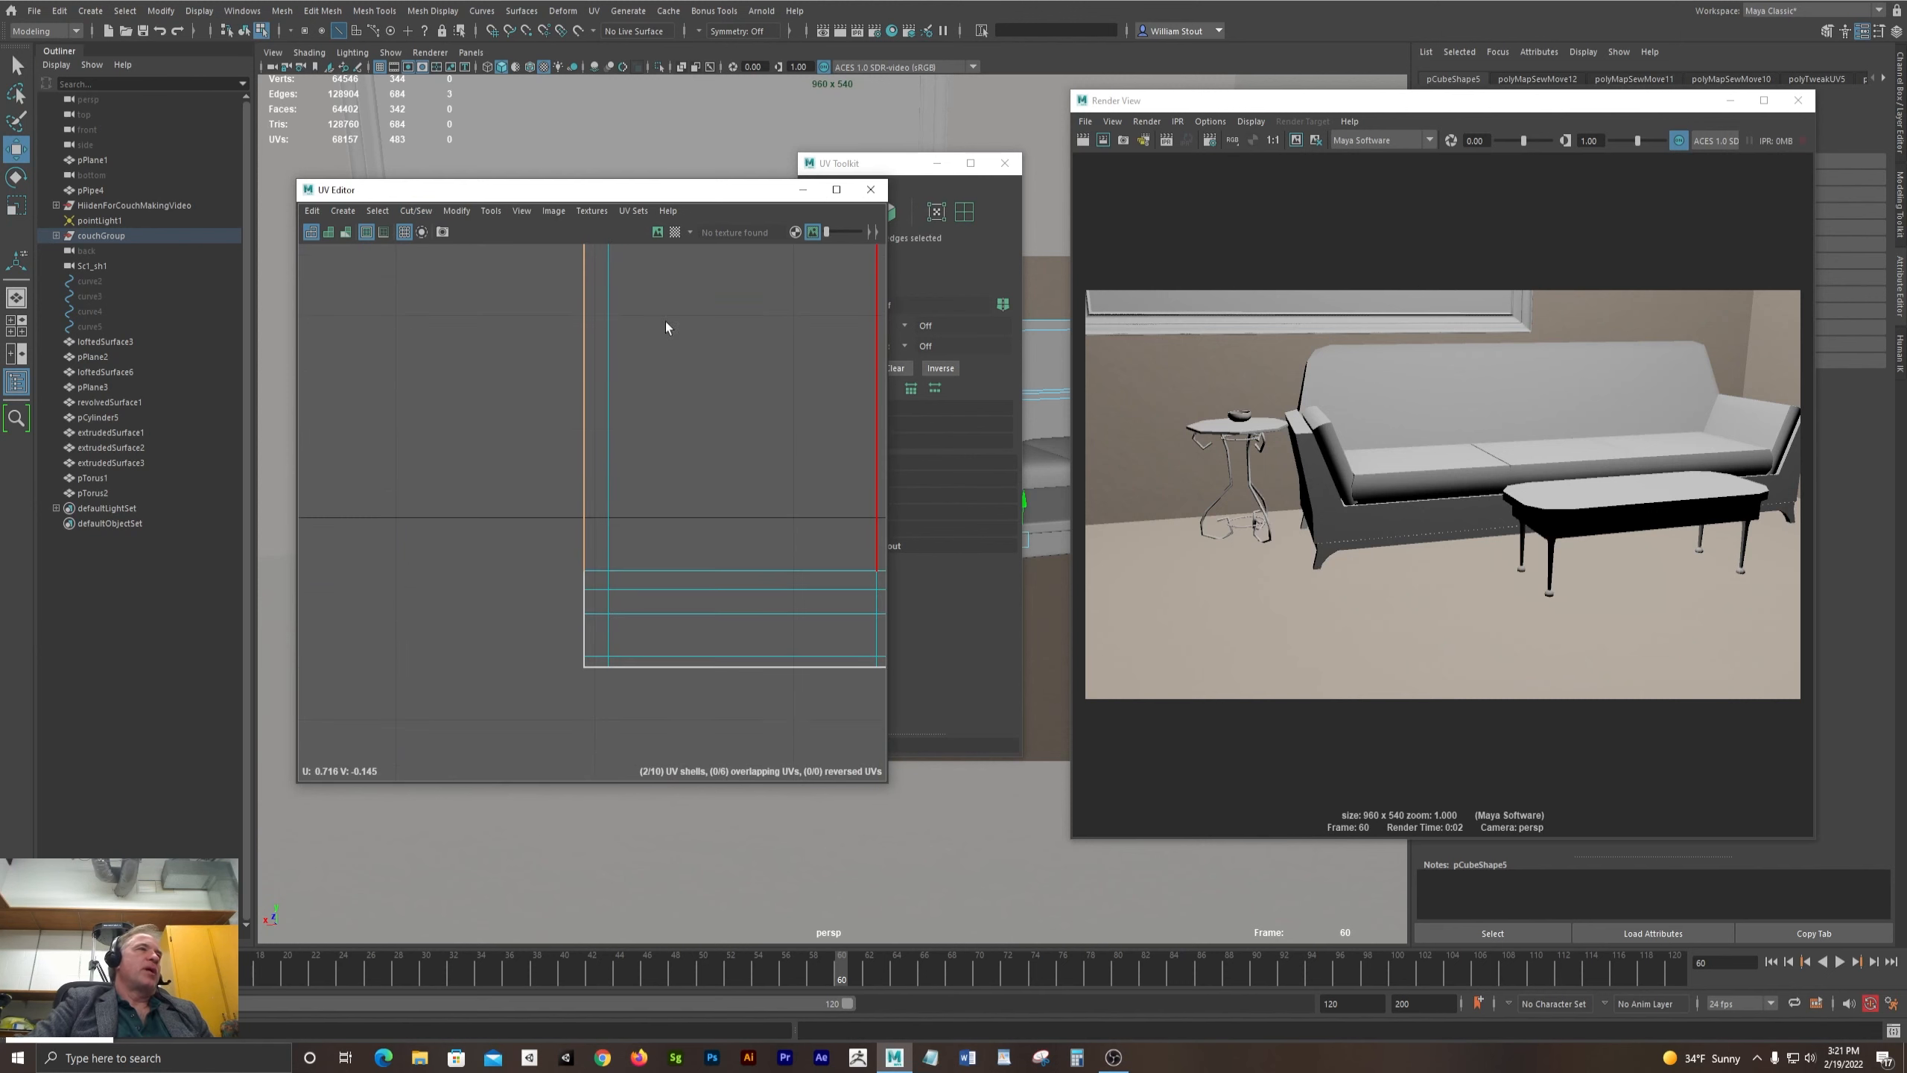
middle_click_drag(587, 661, 582, 646, "alt")
left_click(578, 635)
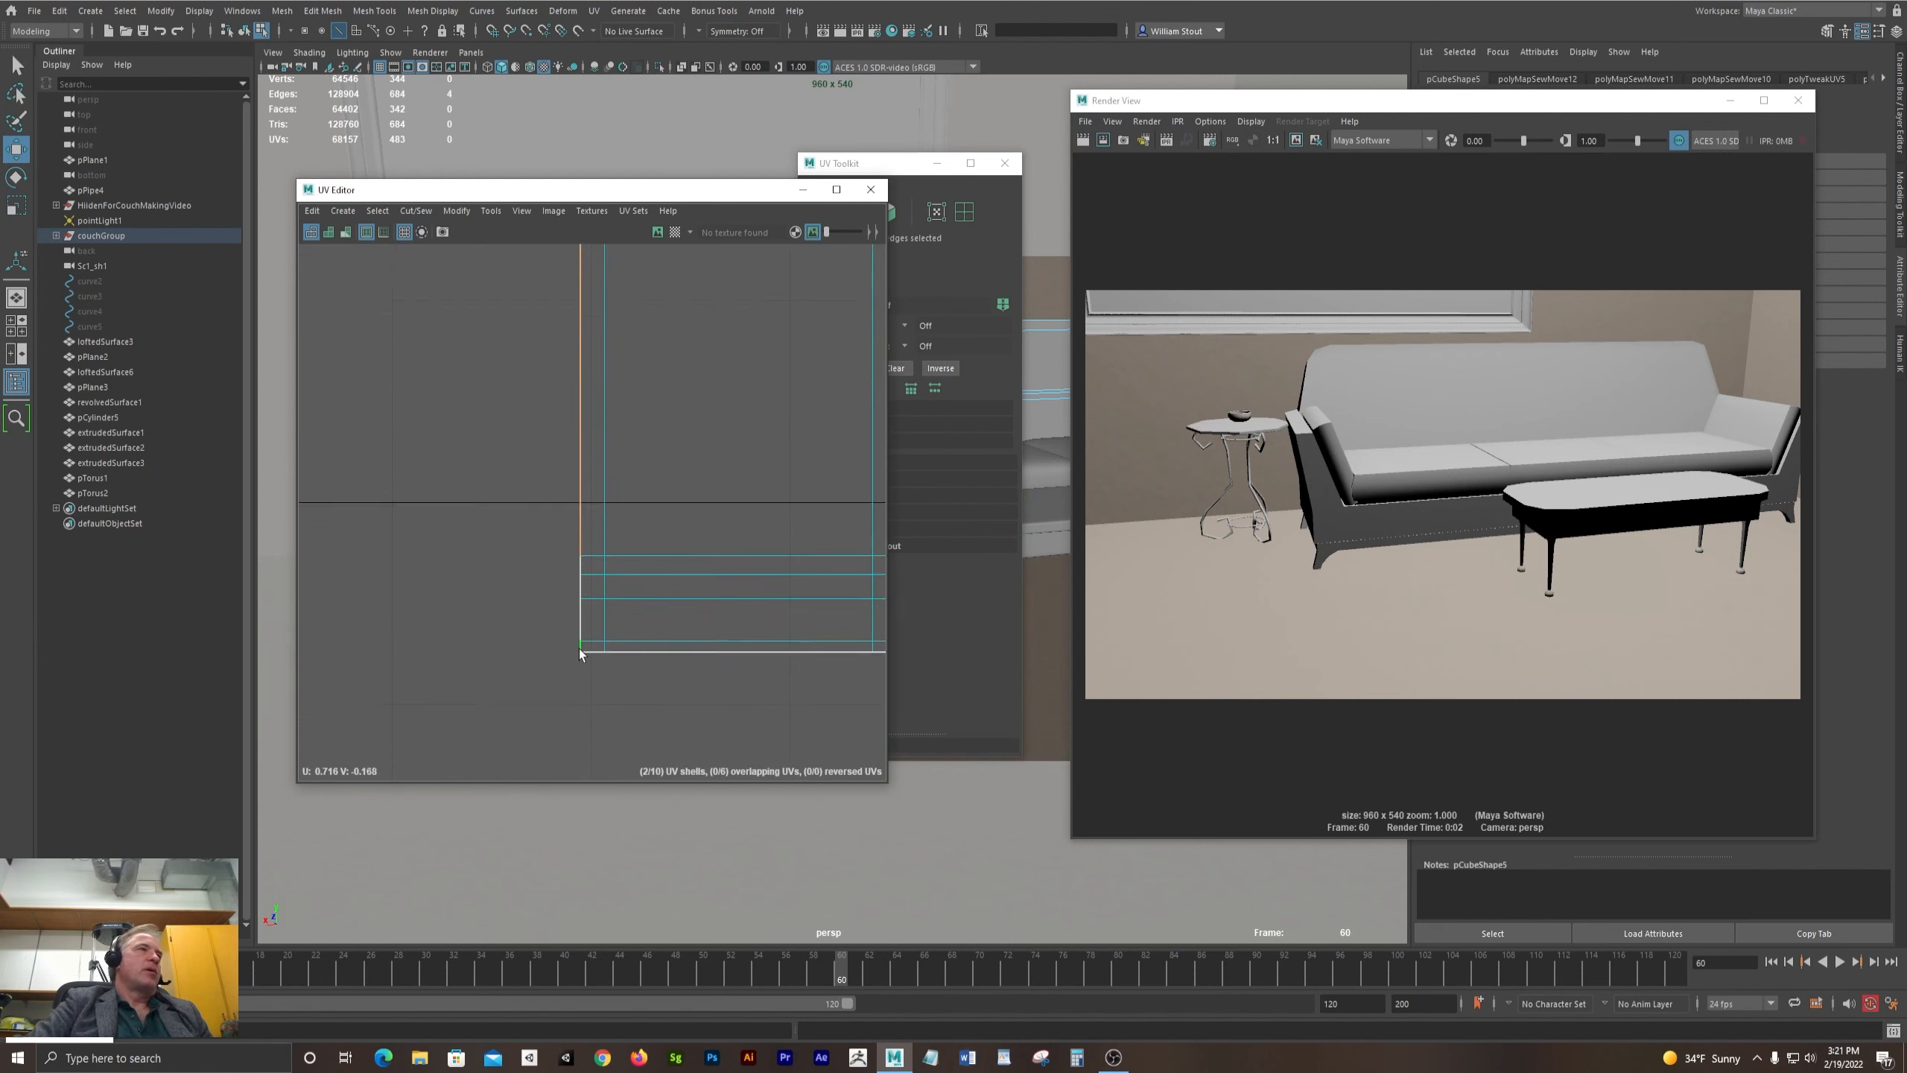
double_click(578, 648, "shift")
scroll(685, 502, "down", 8)
middle_click_drag(625, 433, 541, 501, "alt")
left_click(414, 212)
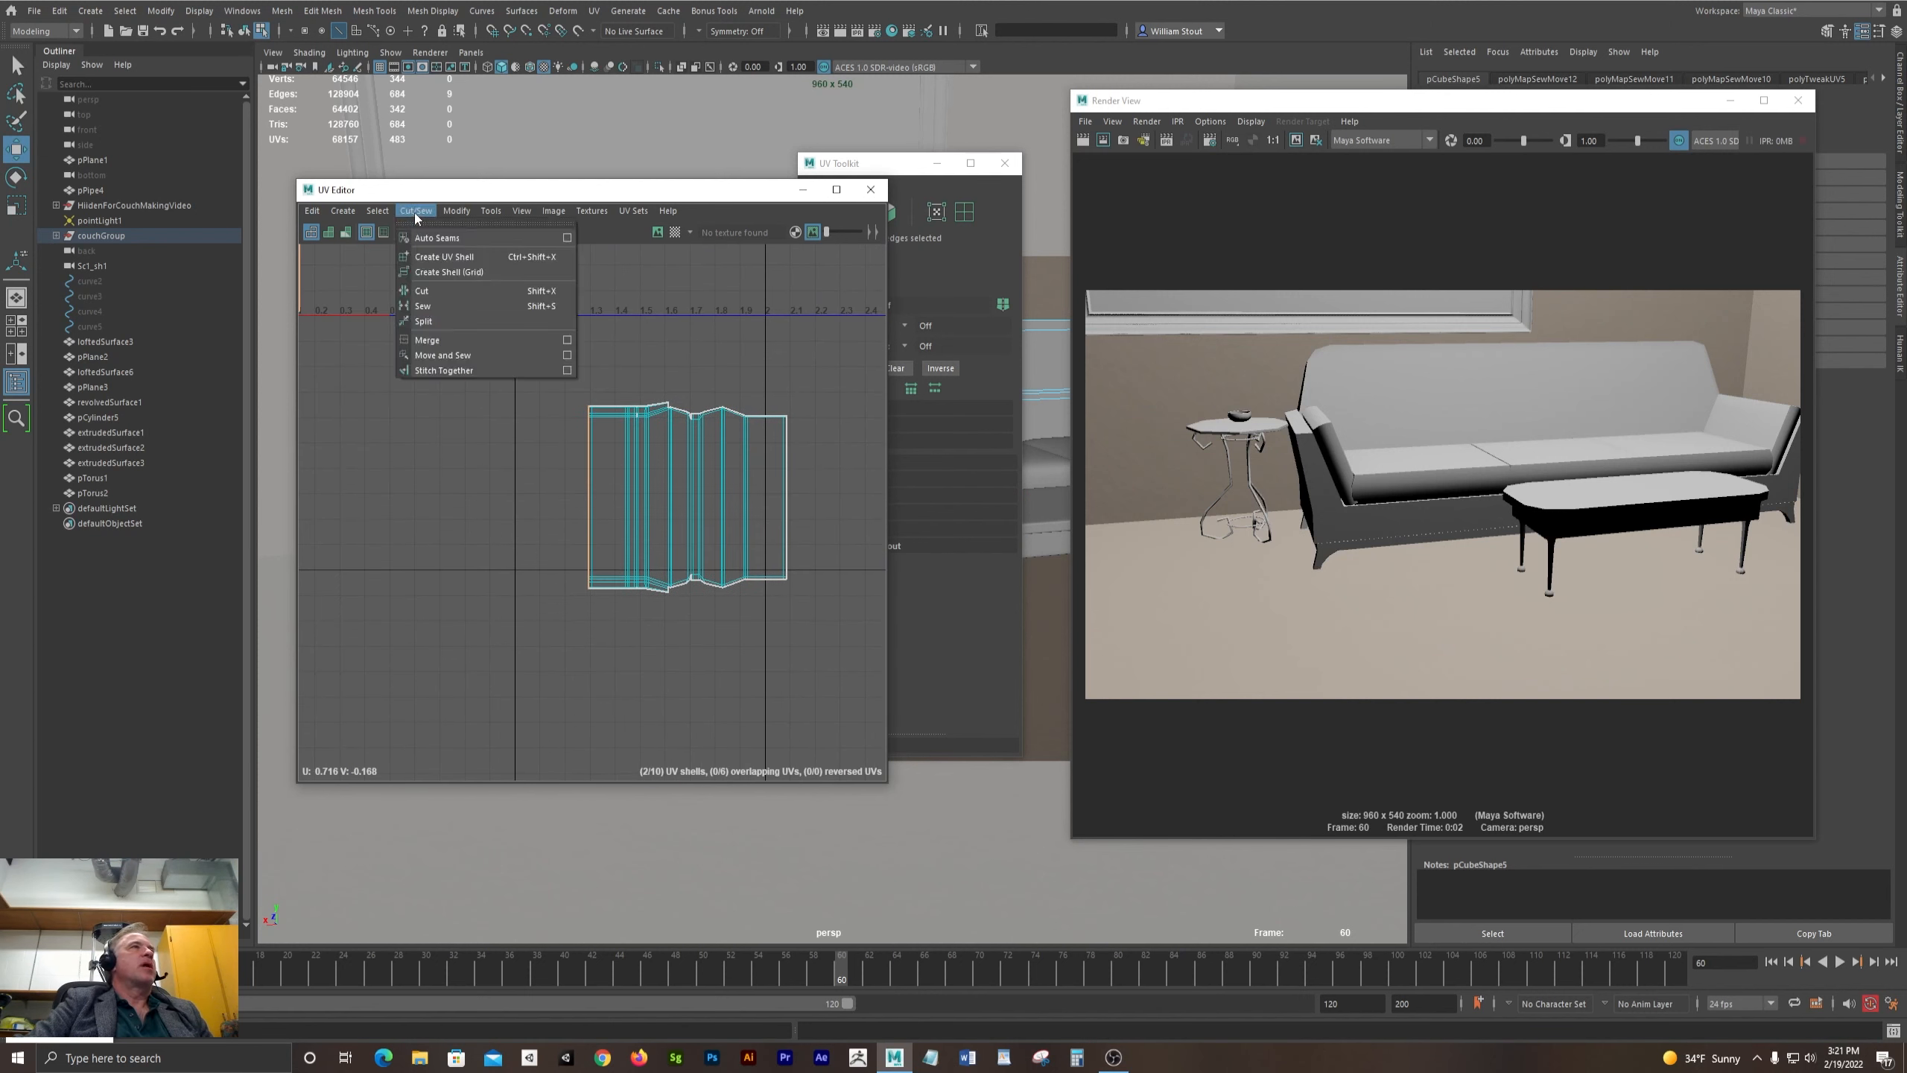
left_click(432, 358)
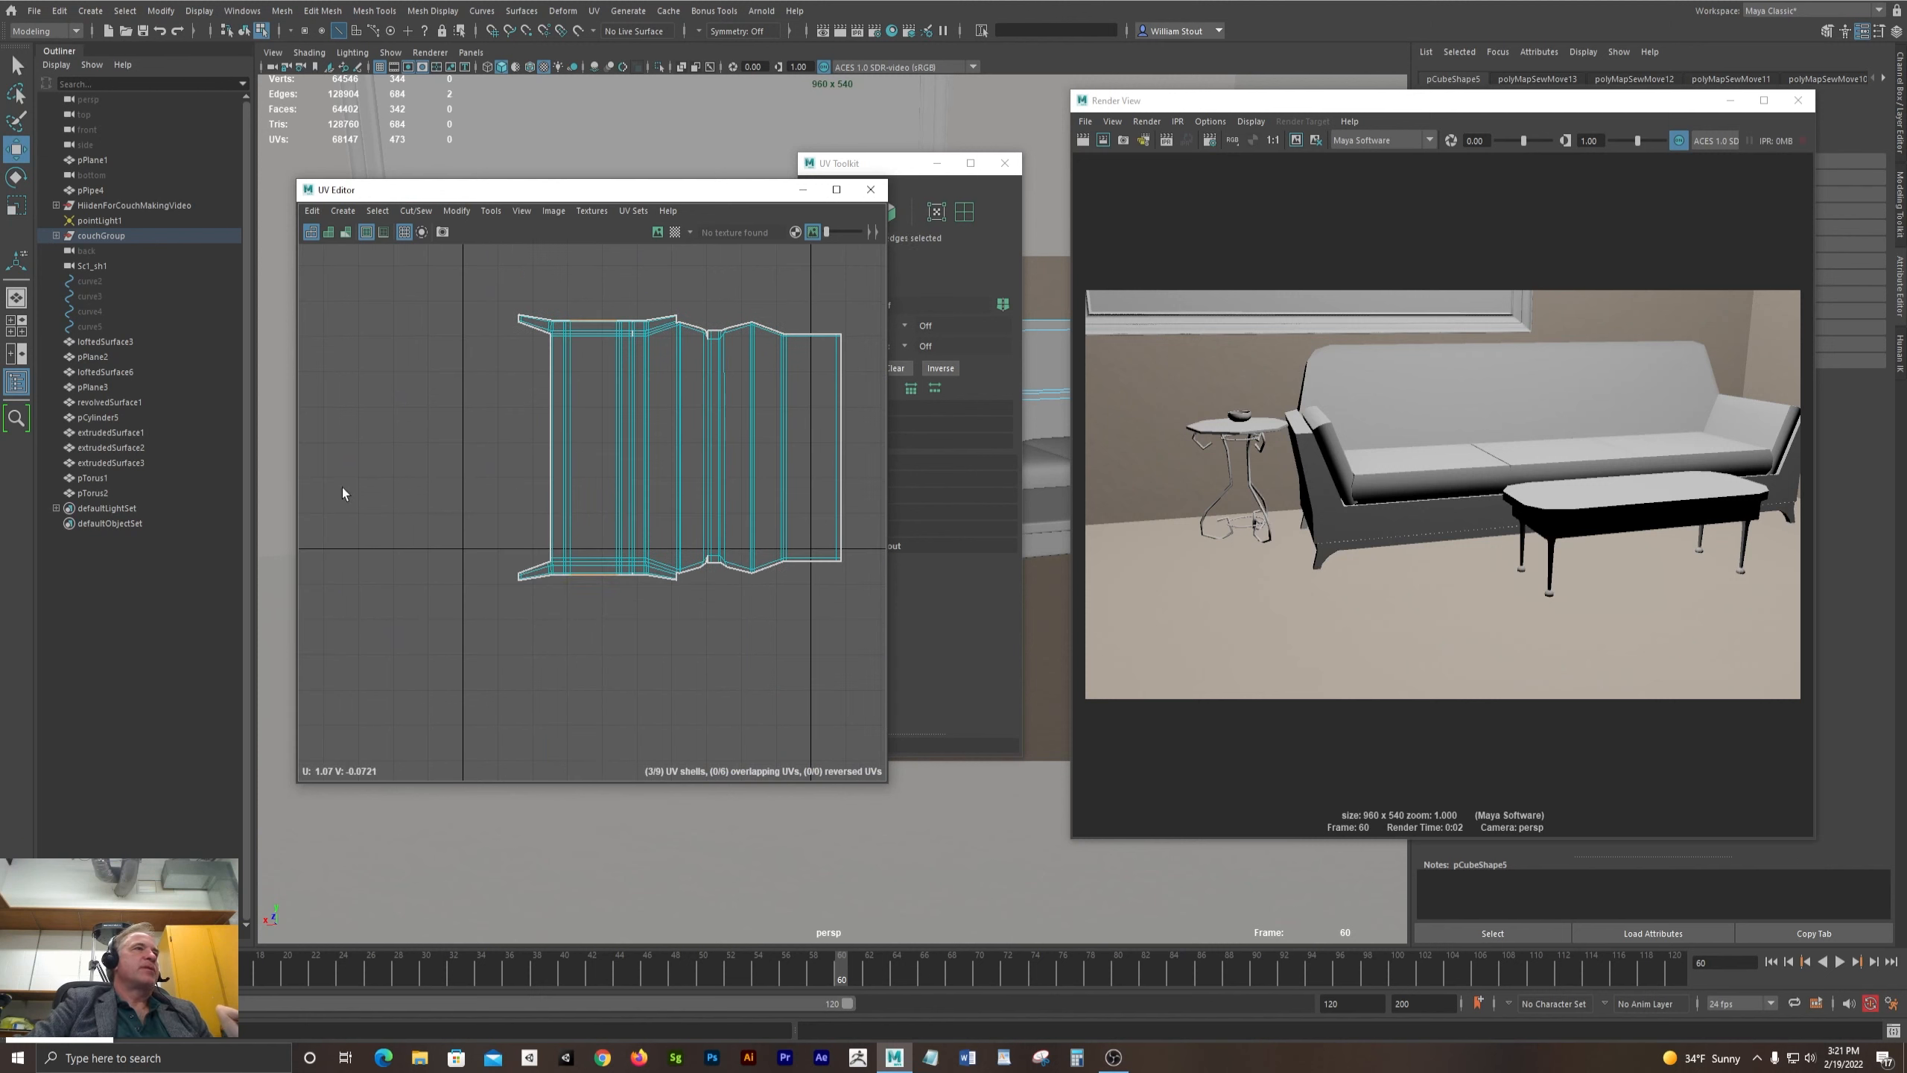
- Move and Sew the end pieces onto the selected top and bottom border edges of the large shell
left_click(435, 151)
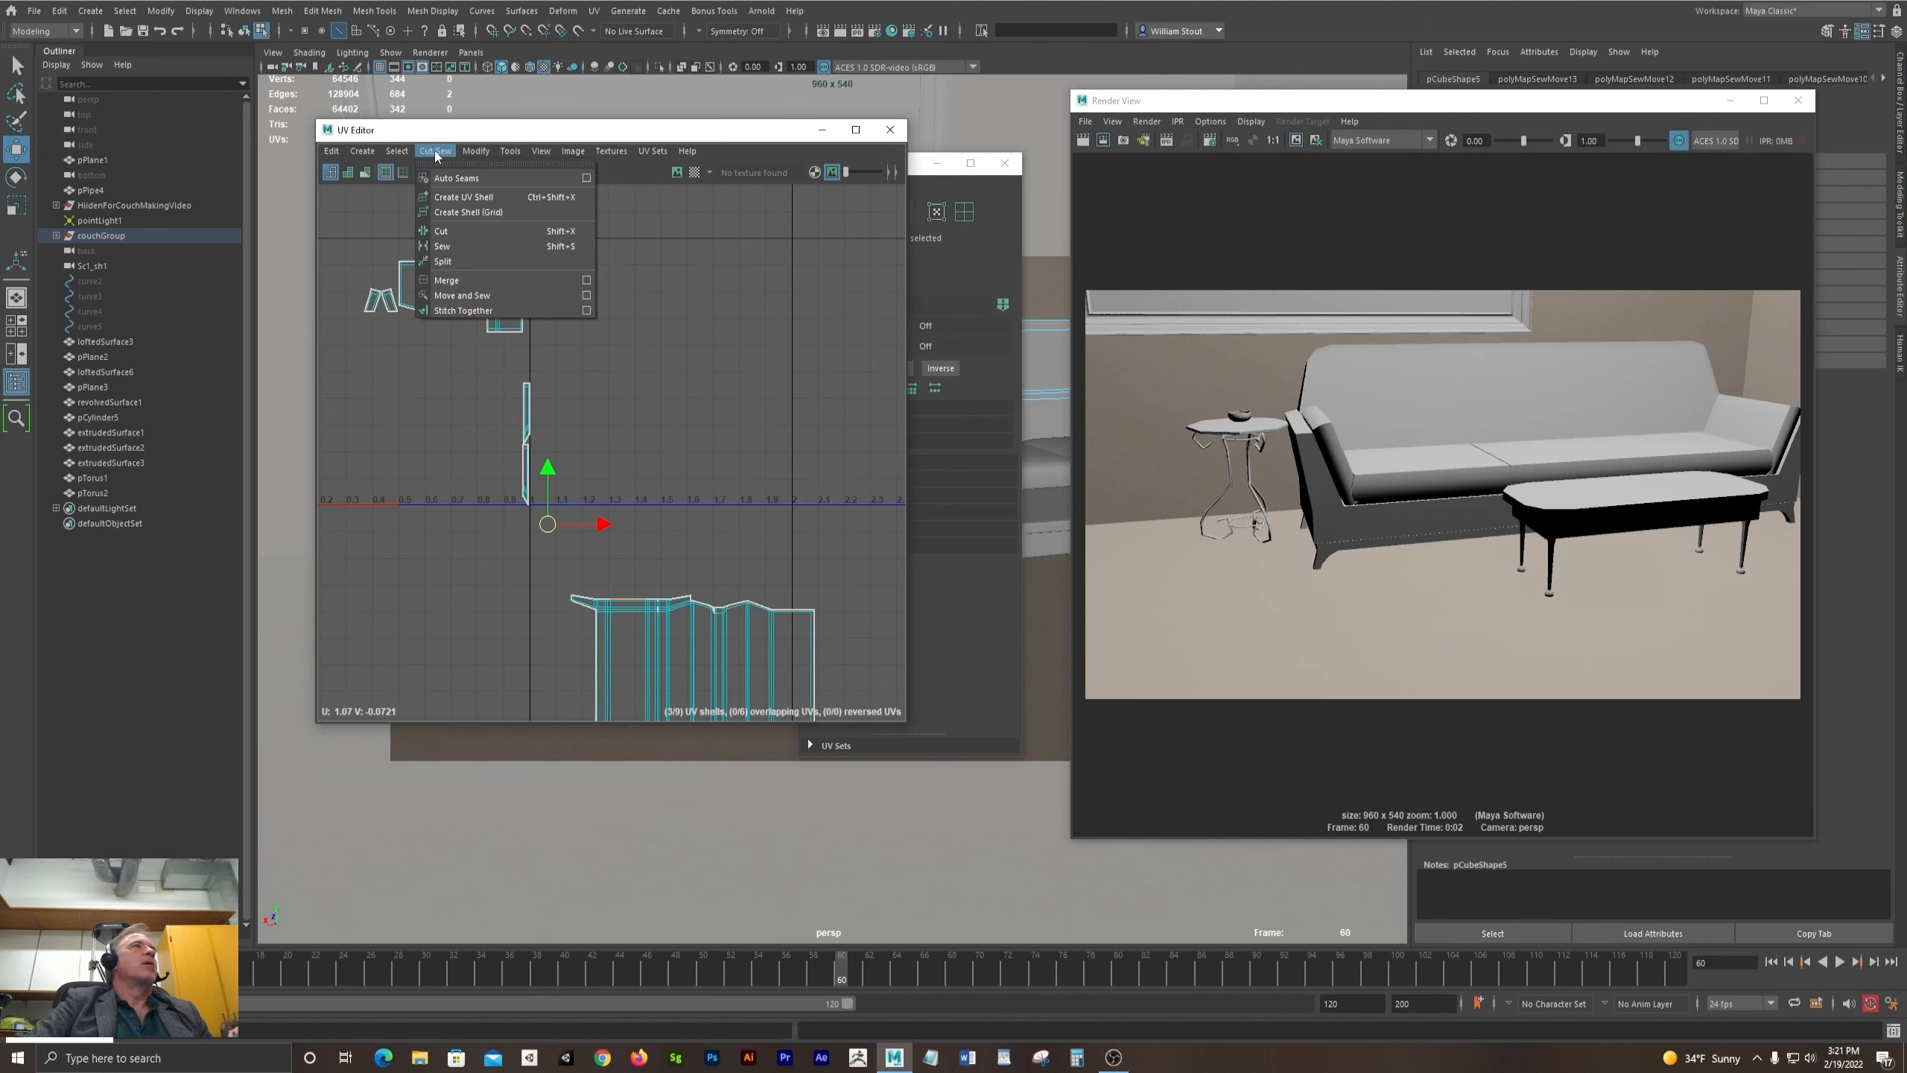
left_click(462, 295)
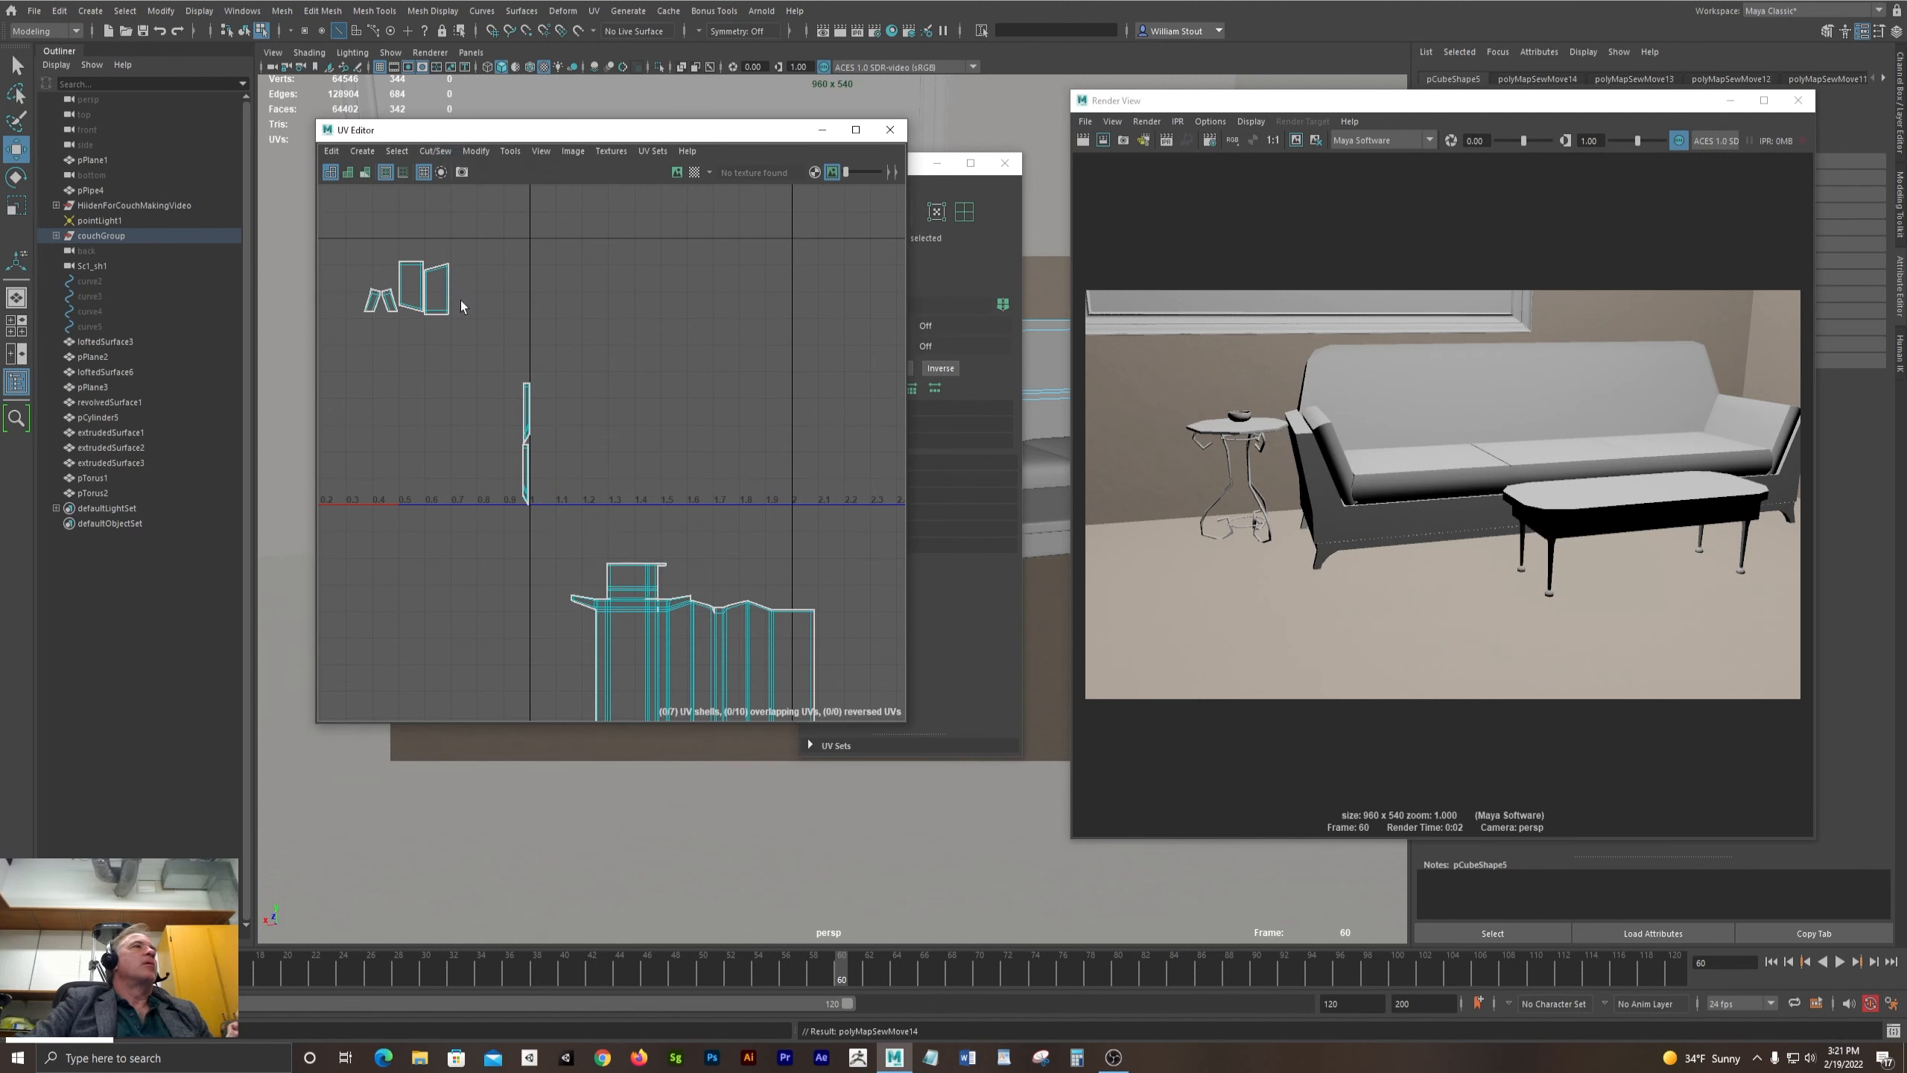
middle_click_drag(758, 504, 733, 220, "alt")
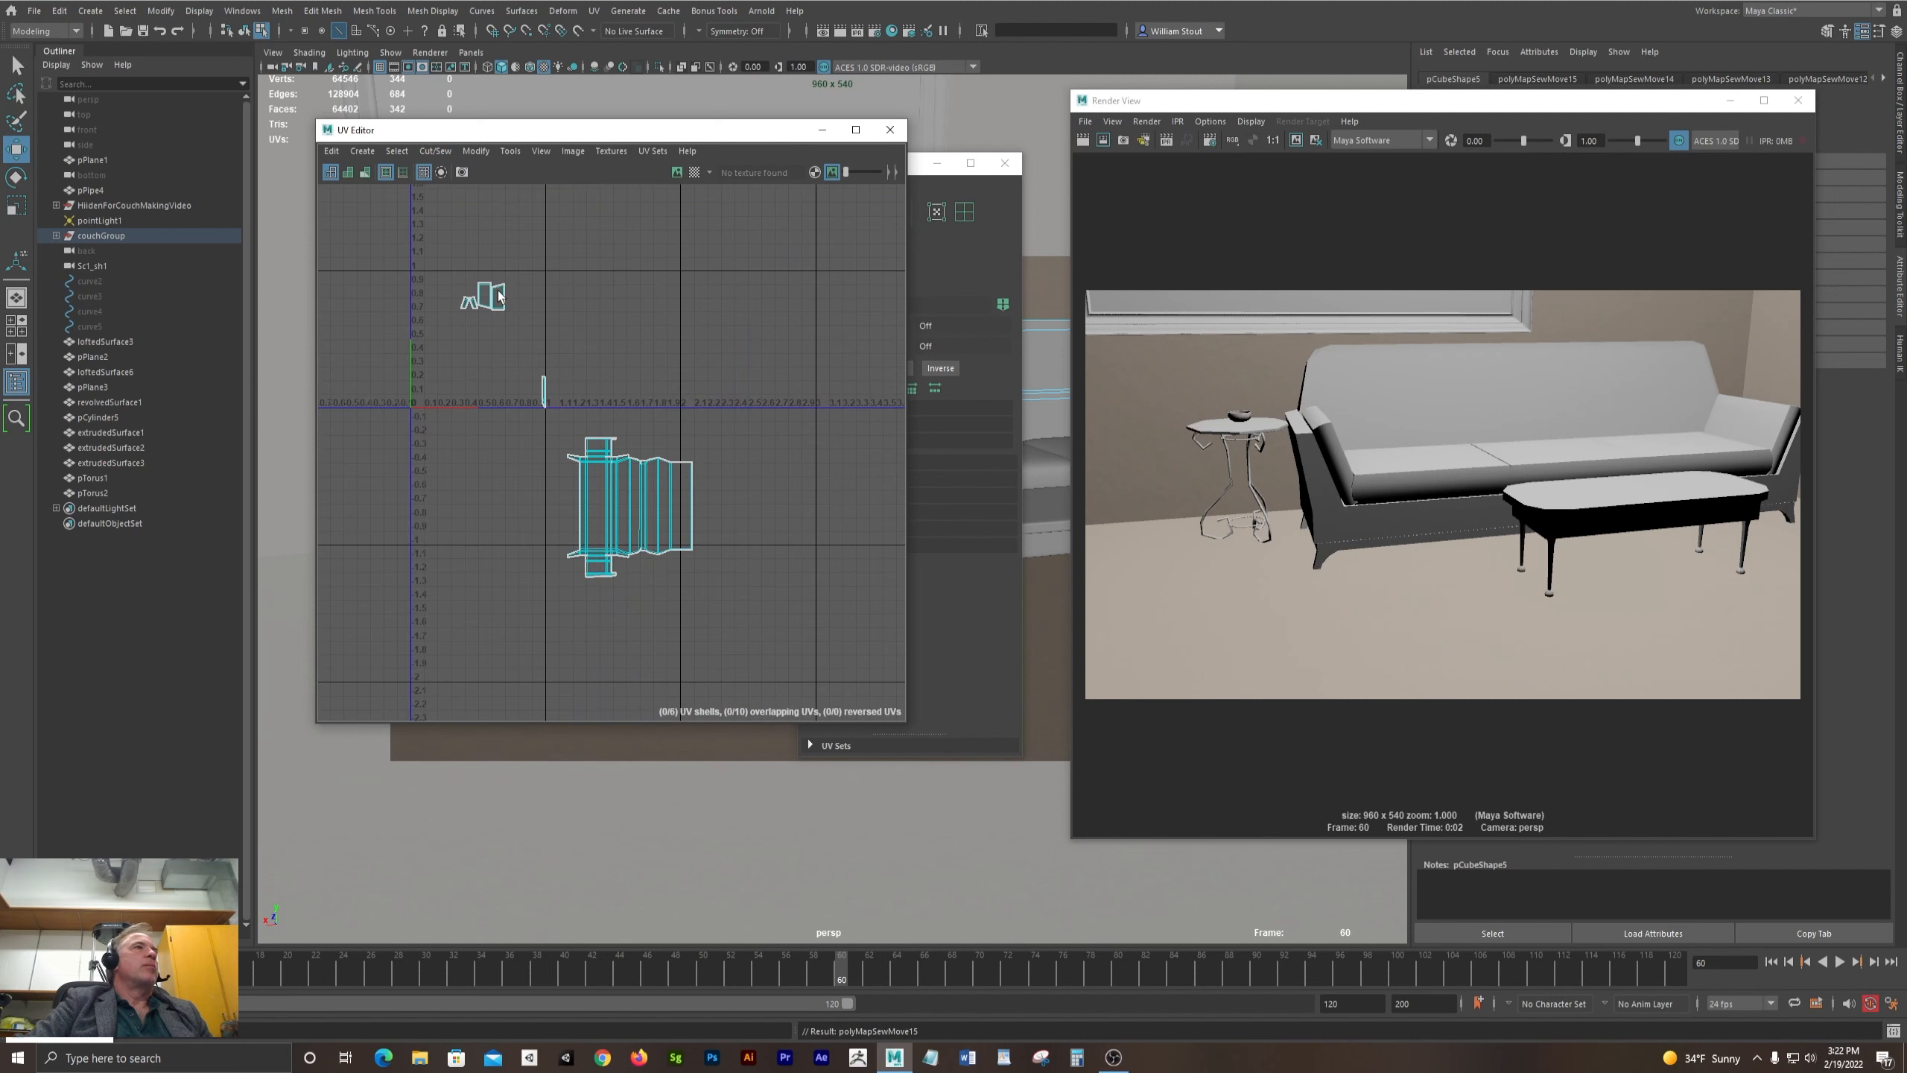
- Select the end edges of the upper extension on the large shell and Move and Sew the matching strip onto them
scroll(444, 494, "up", 6)
middle_click_drag(538, 337, 372, 454, "alt")
scroll(590, 458, "up", 6)
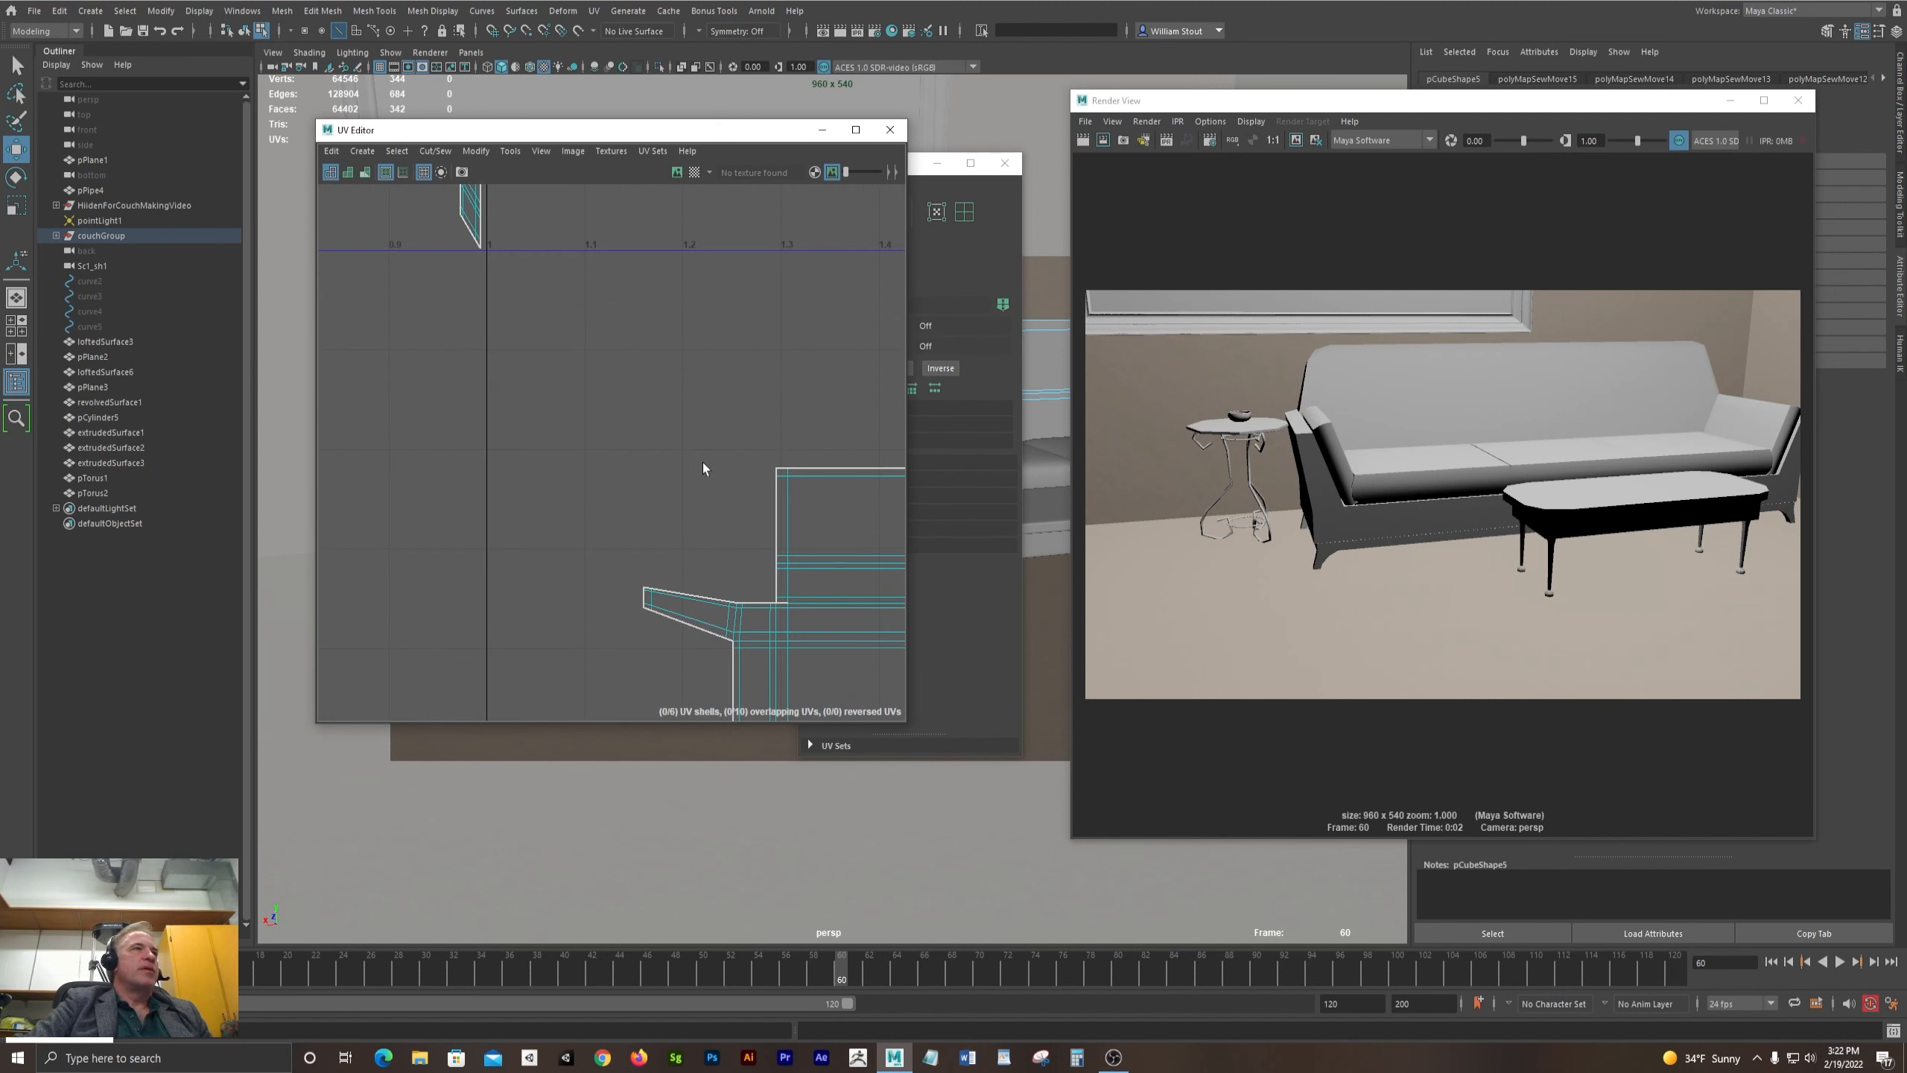
middle_click_drag(793, 472, 548, 480, "alt")
double_click(736, 476)
left_click(436, 151)
left_click(475, 332)
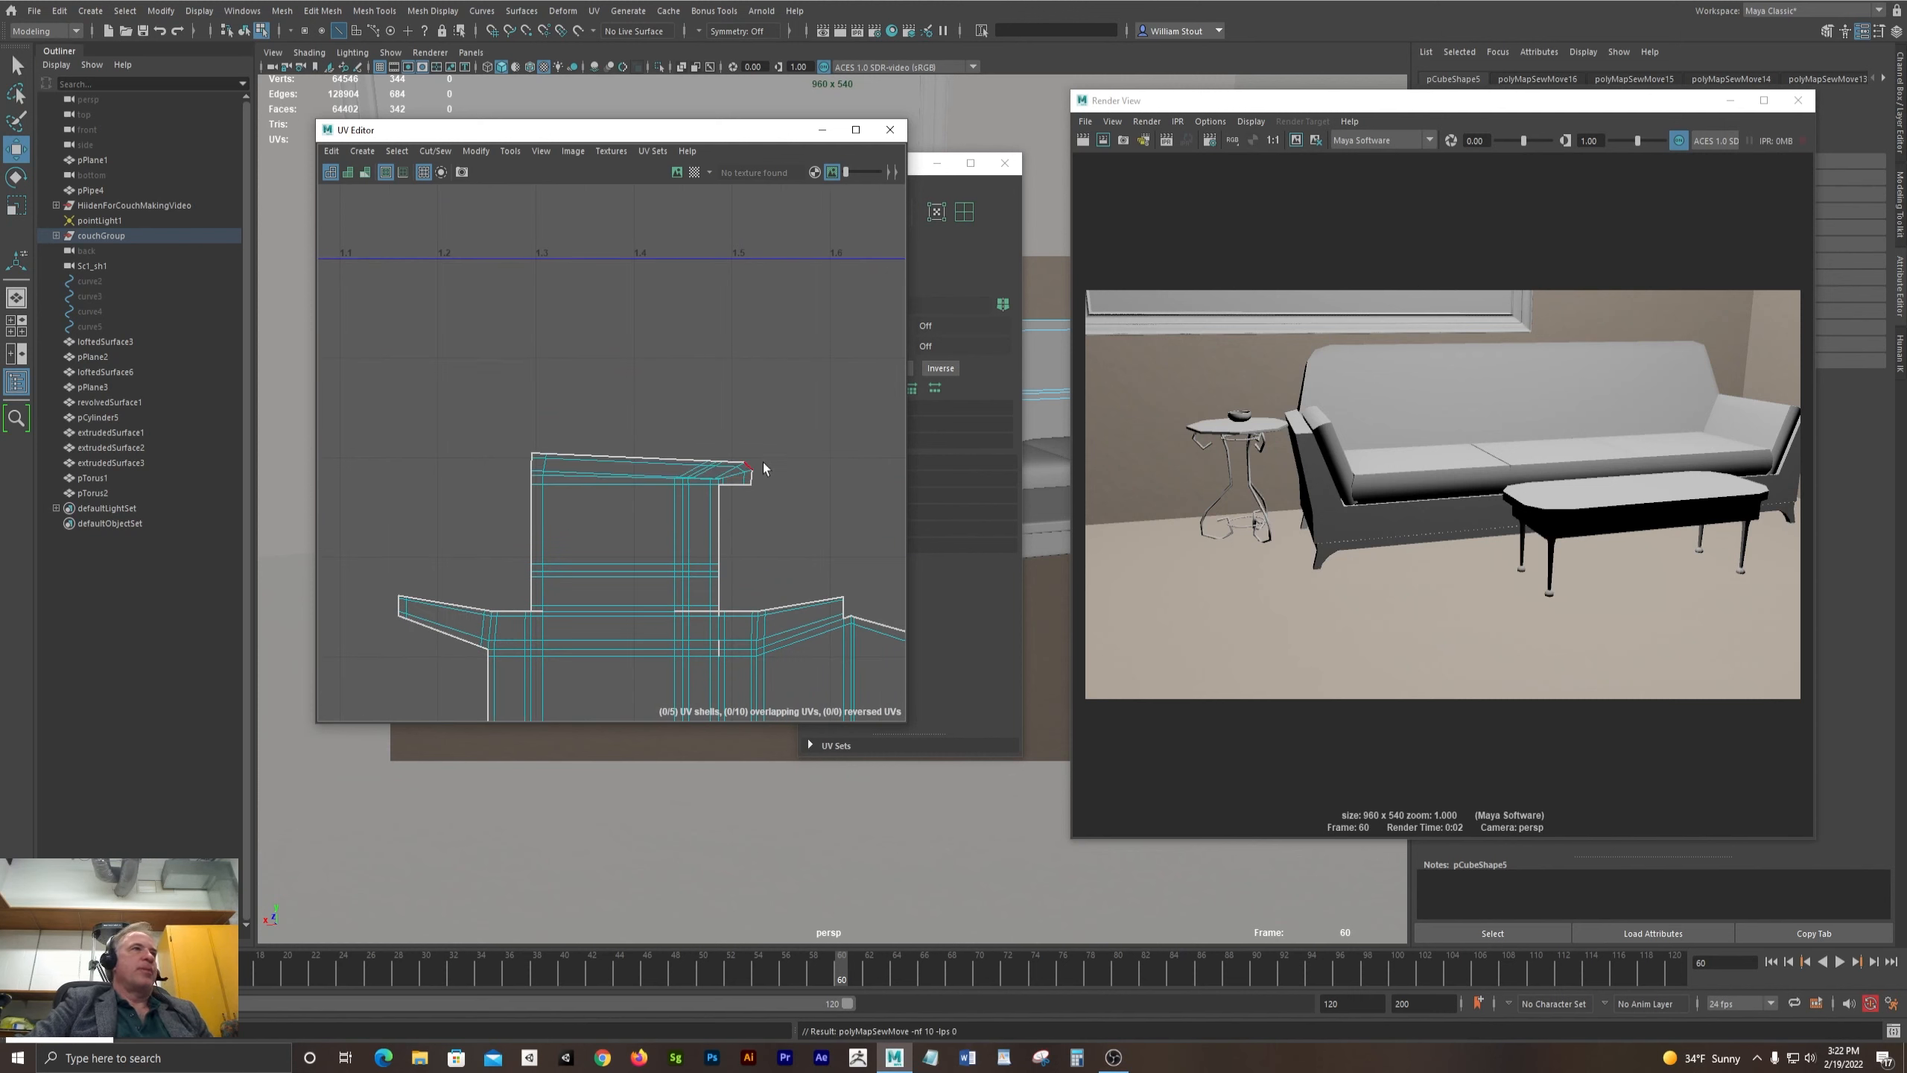
- Select the top border edges of the newly attached strip and repeat Move and Sew to attach the matching end panels
right_click_drag(772, 465, 856, 473, "alt")
left_click(637, 493)
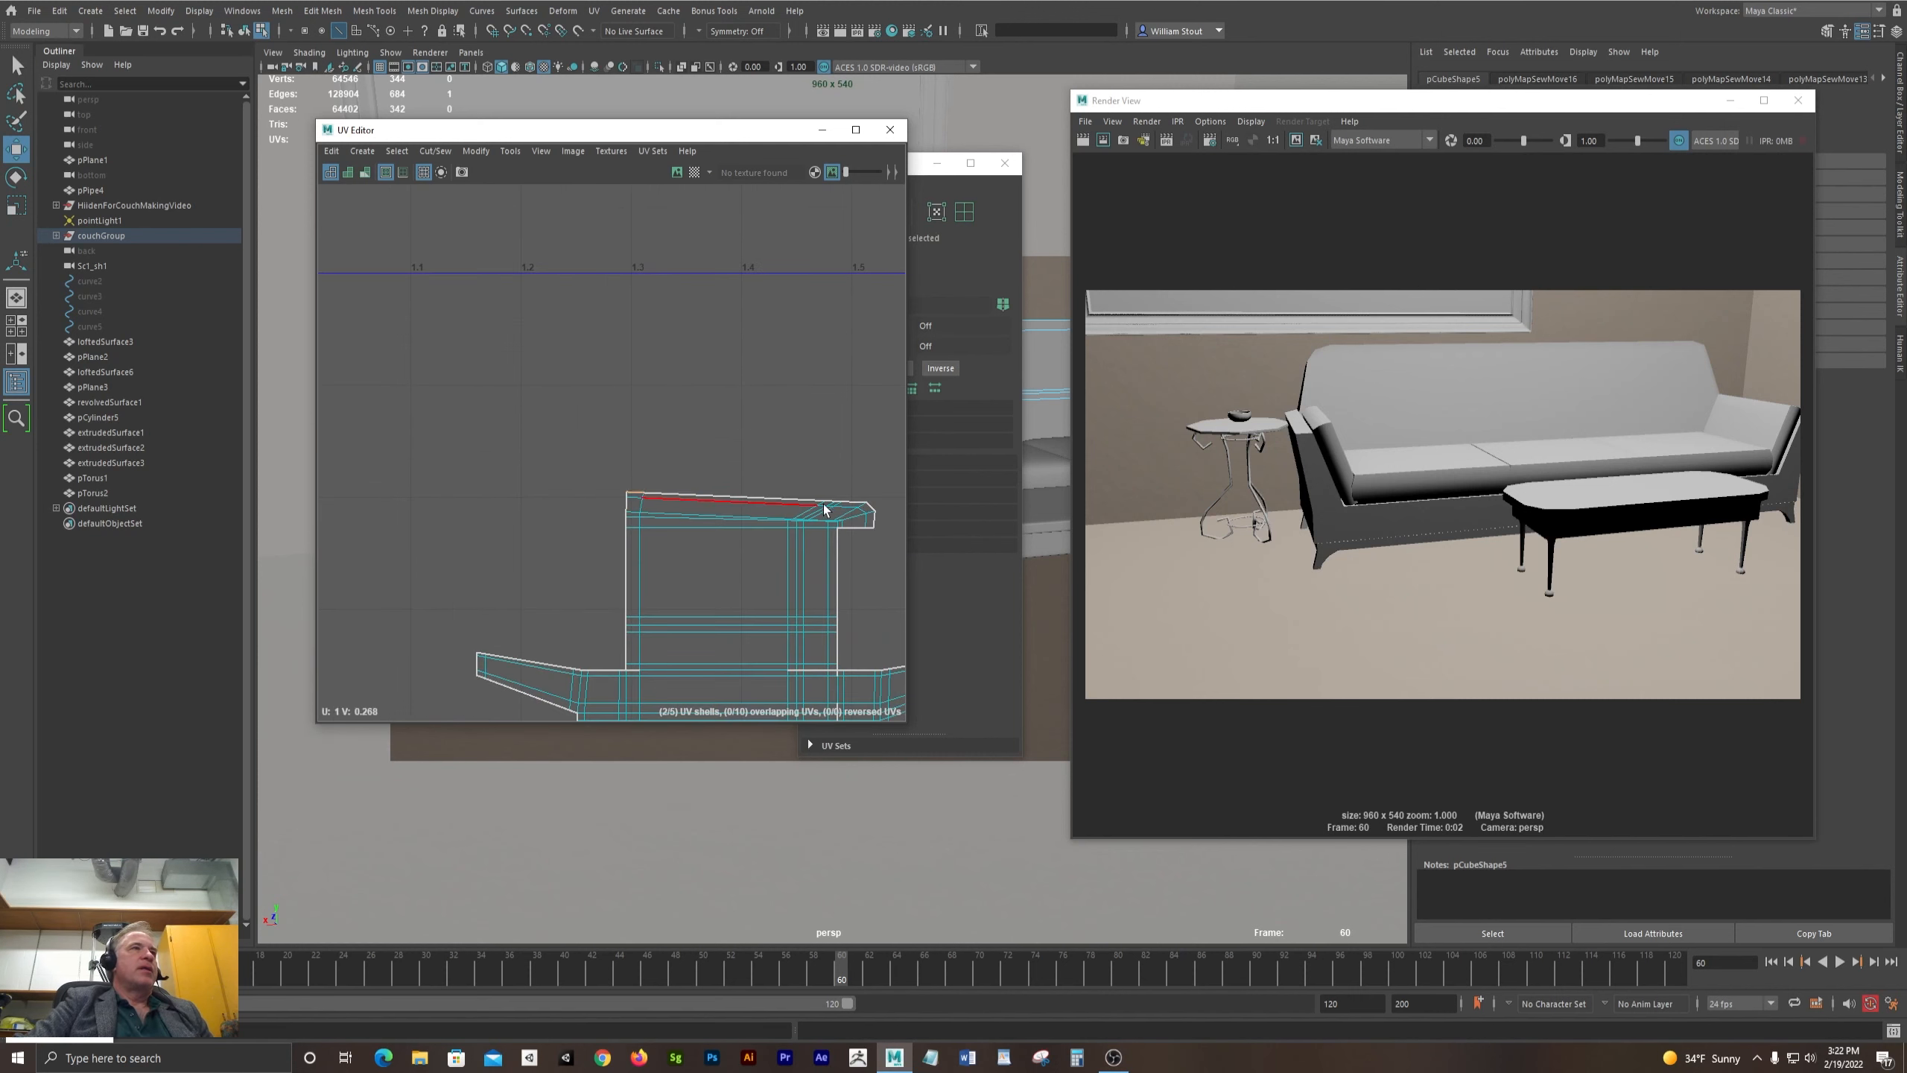
double_click(854, 501, "shift")
right_click_drag(739, 563, 599, 483, "alt")
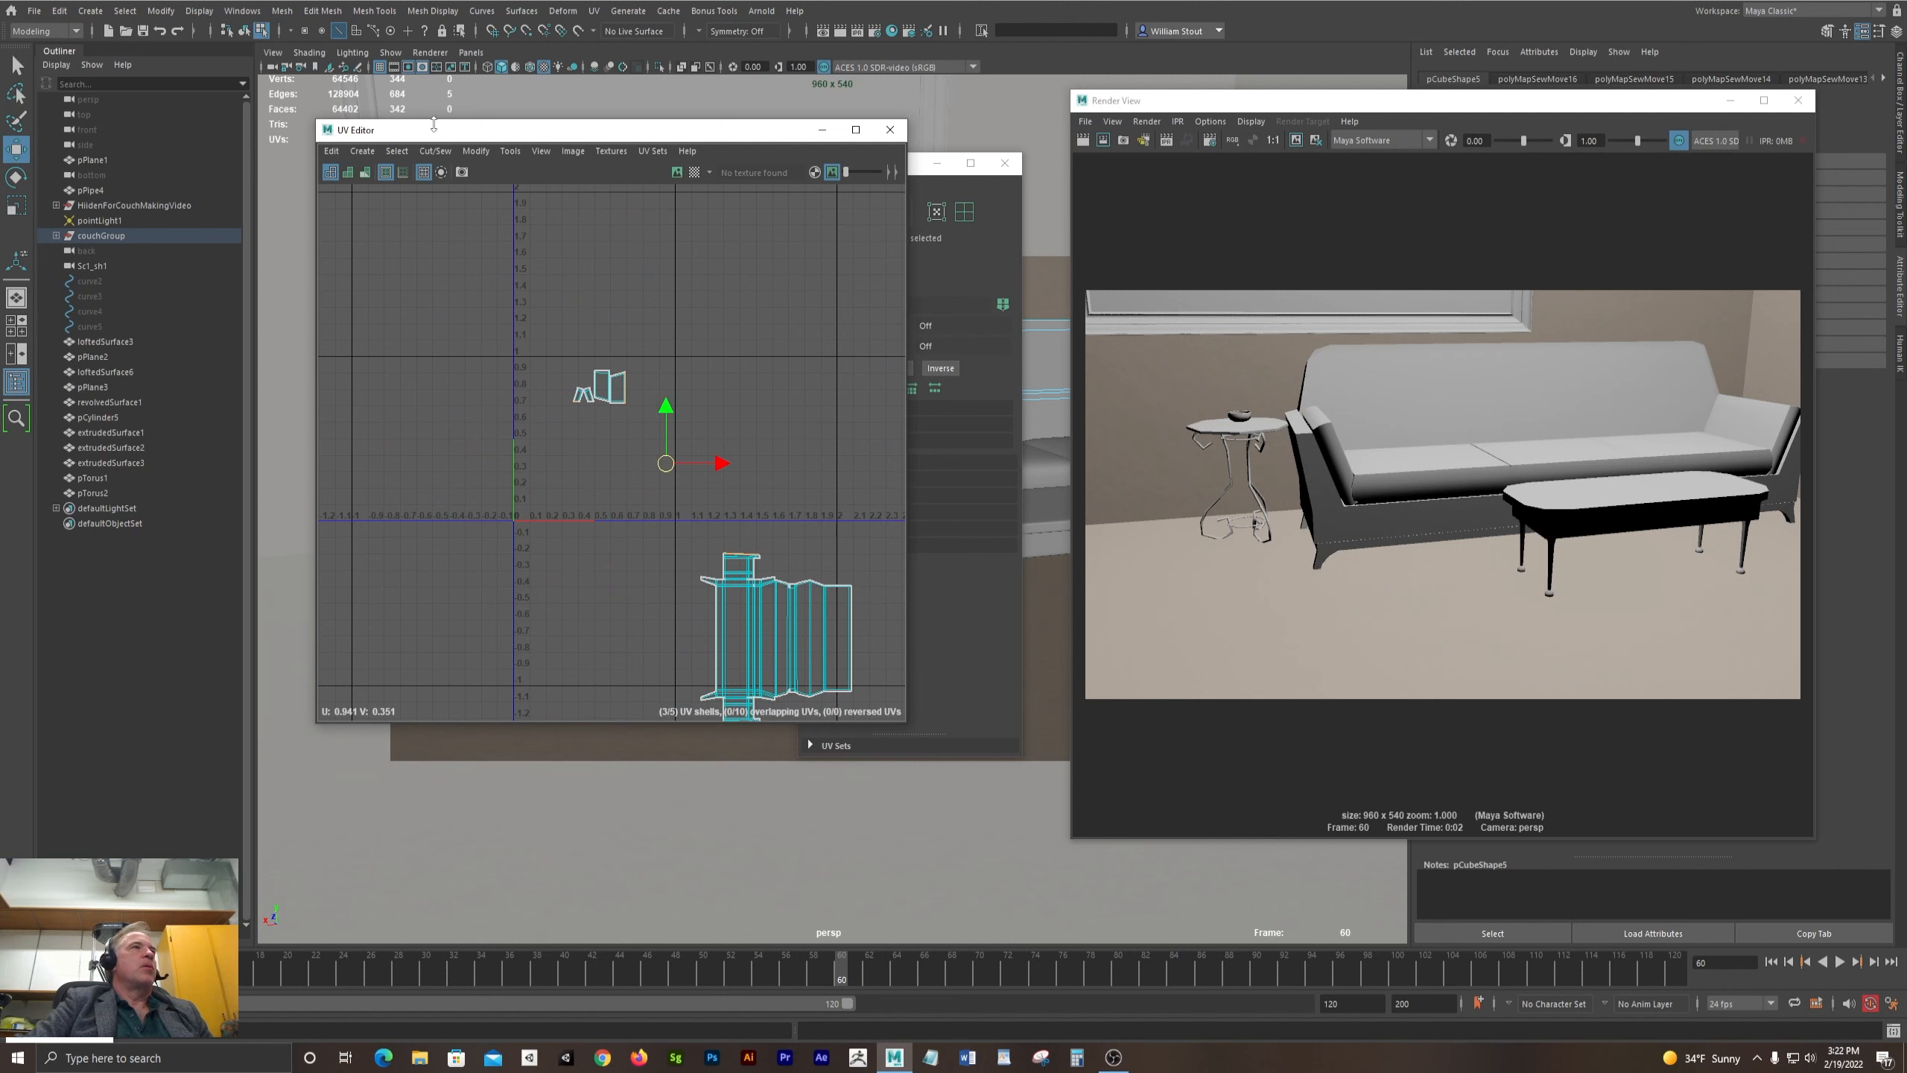
key("g")
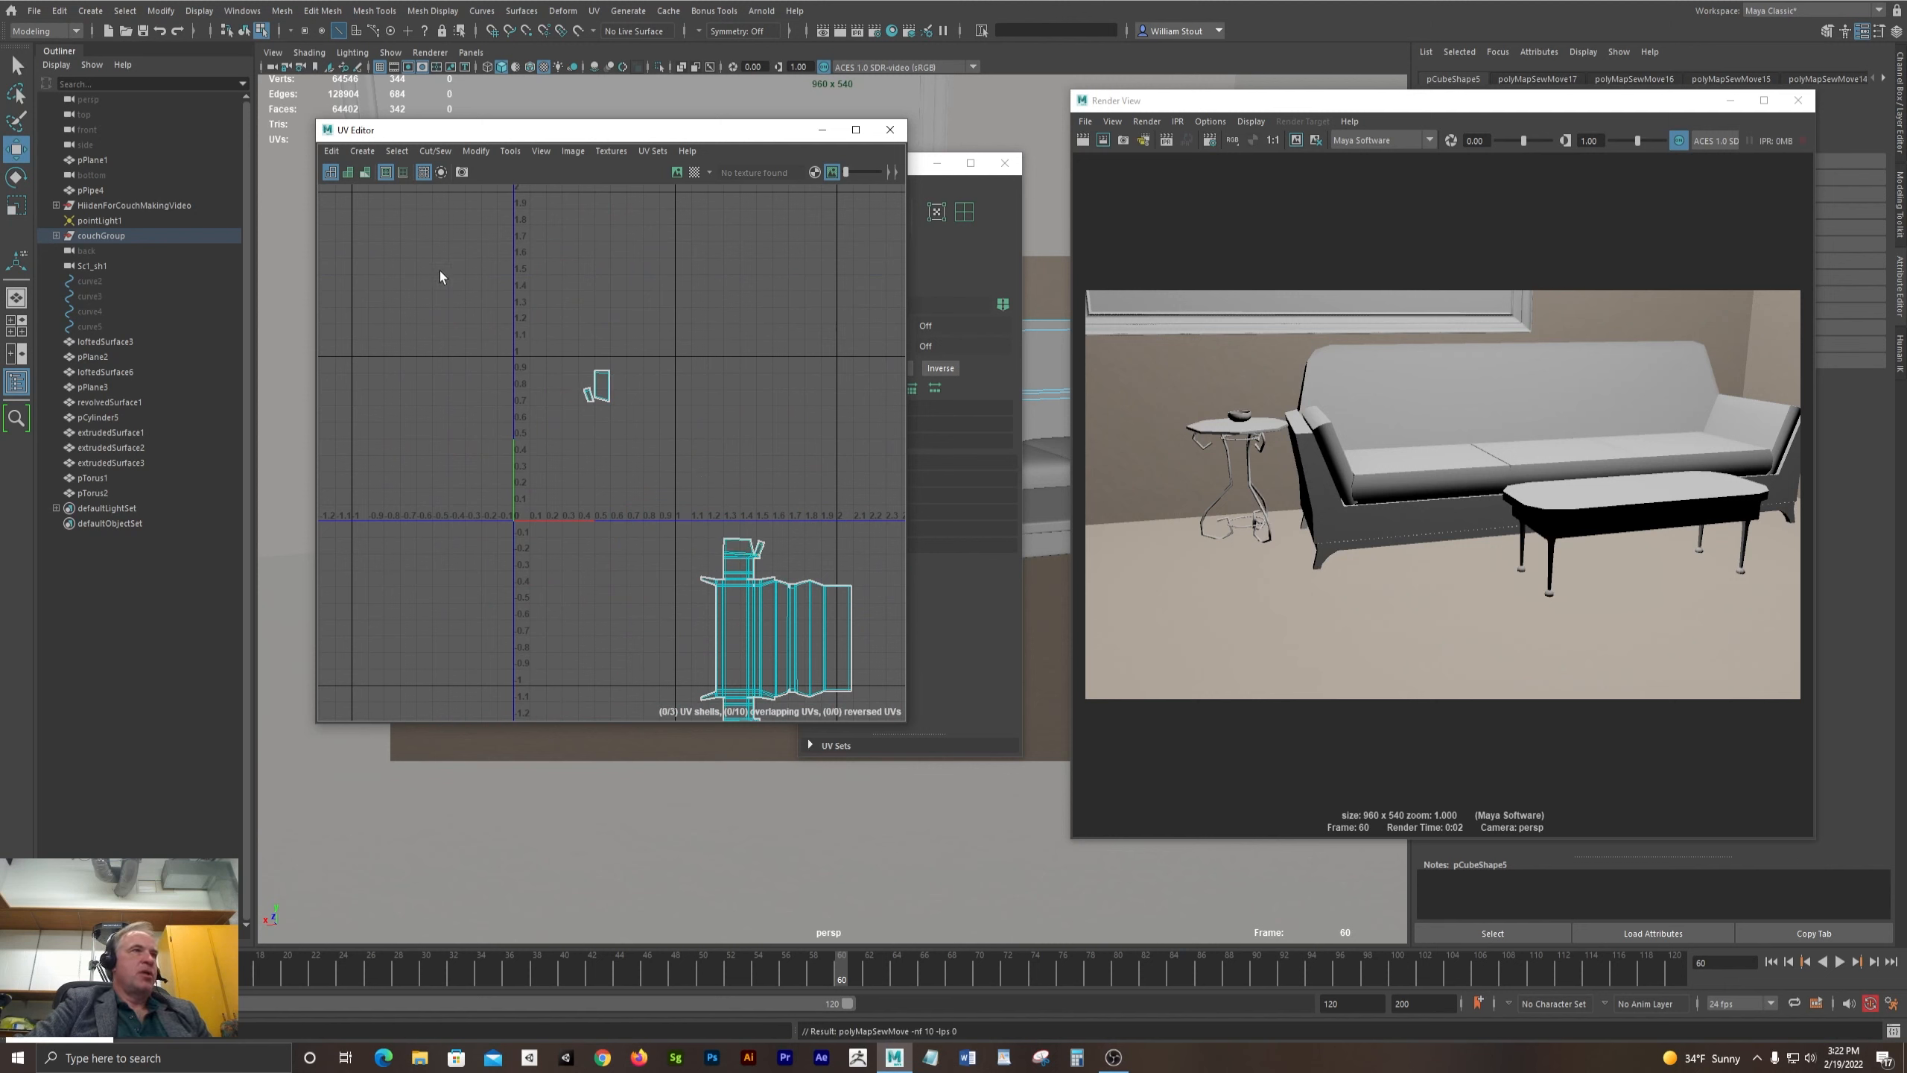
- Try to Move and Sew the facing edges of the V-shaped notch in the upper end panel
right_click_drag(761, 564, 886, 587, "alt")
left_click(740, 415)
left_click(745, 410)
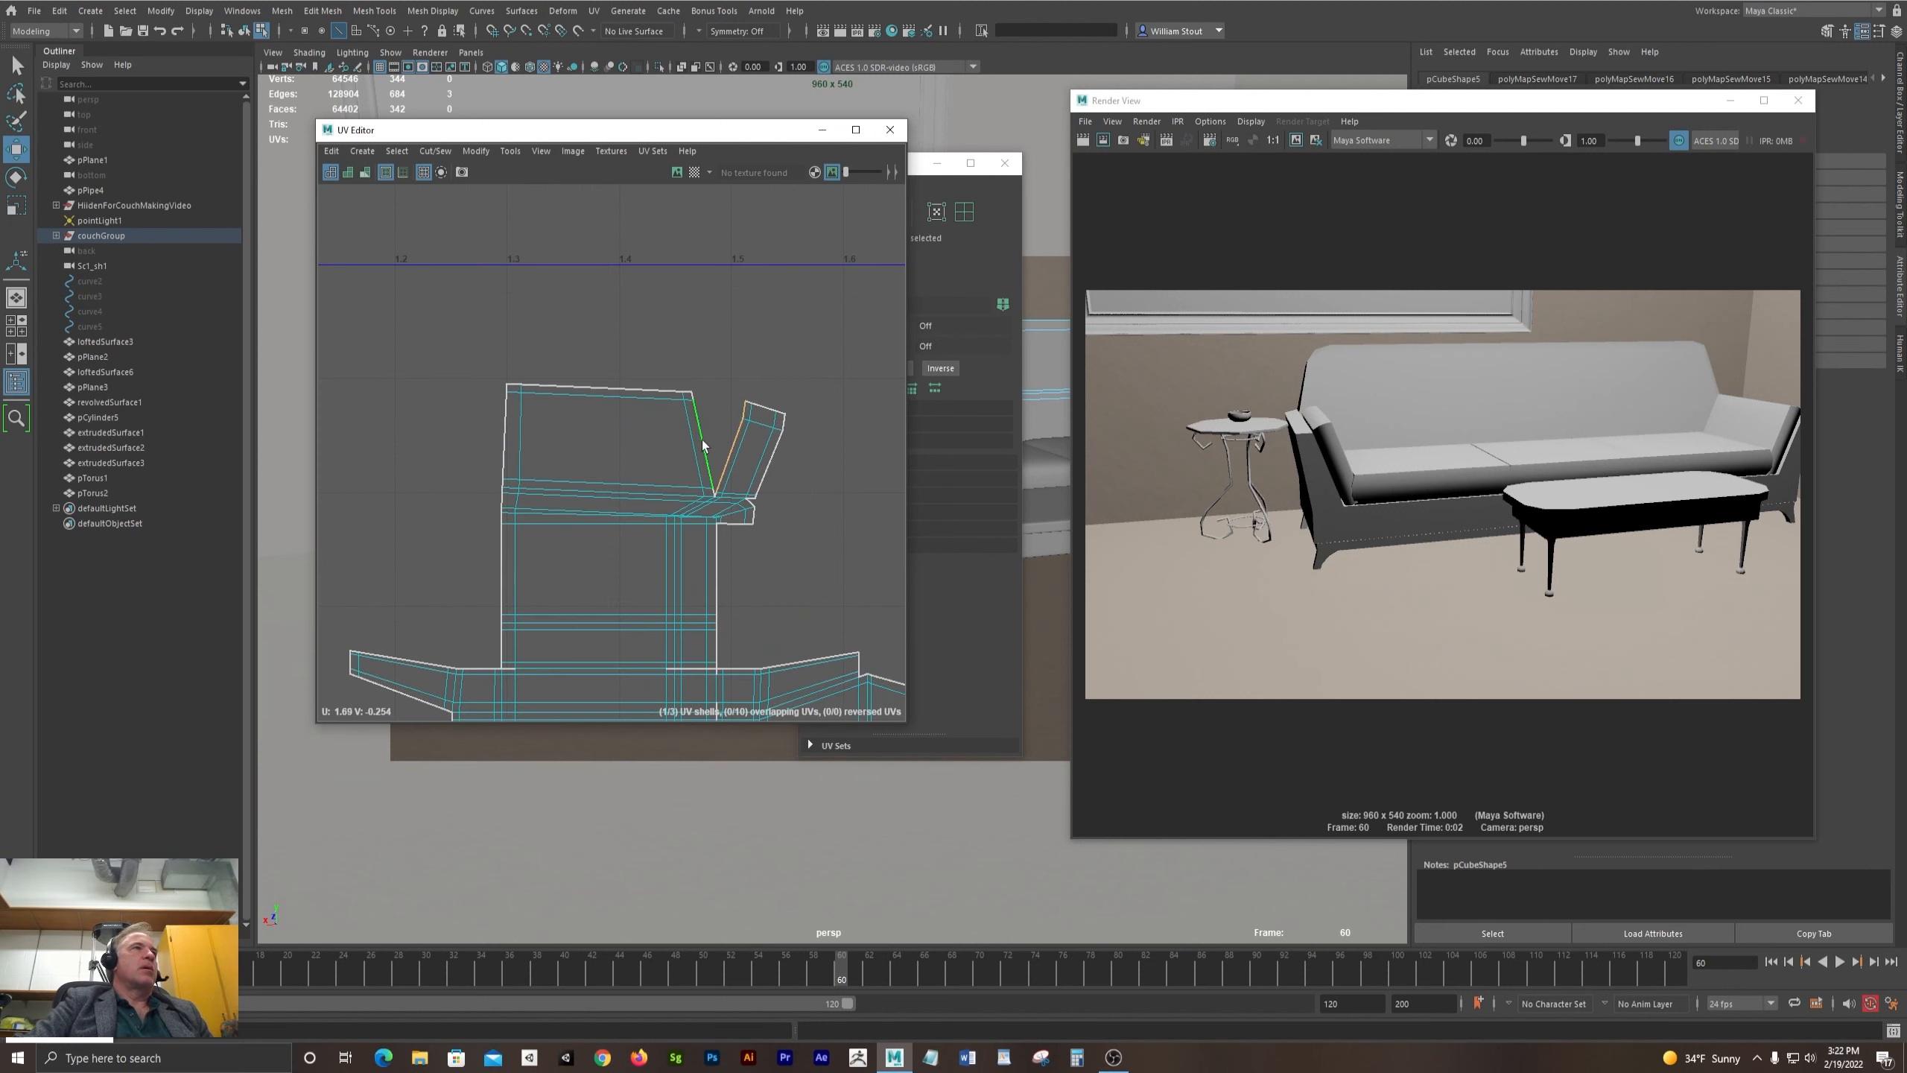
key("g")
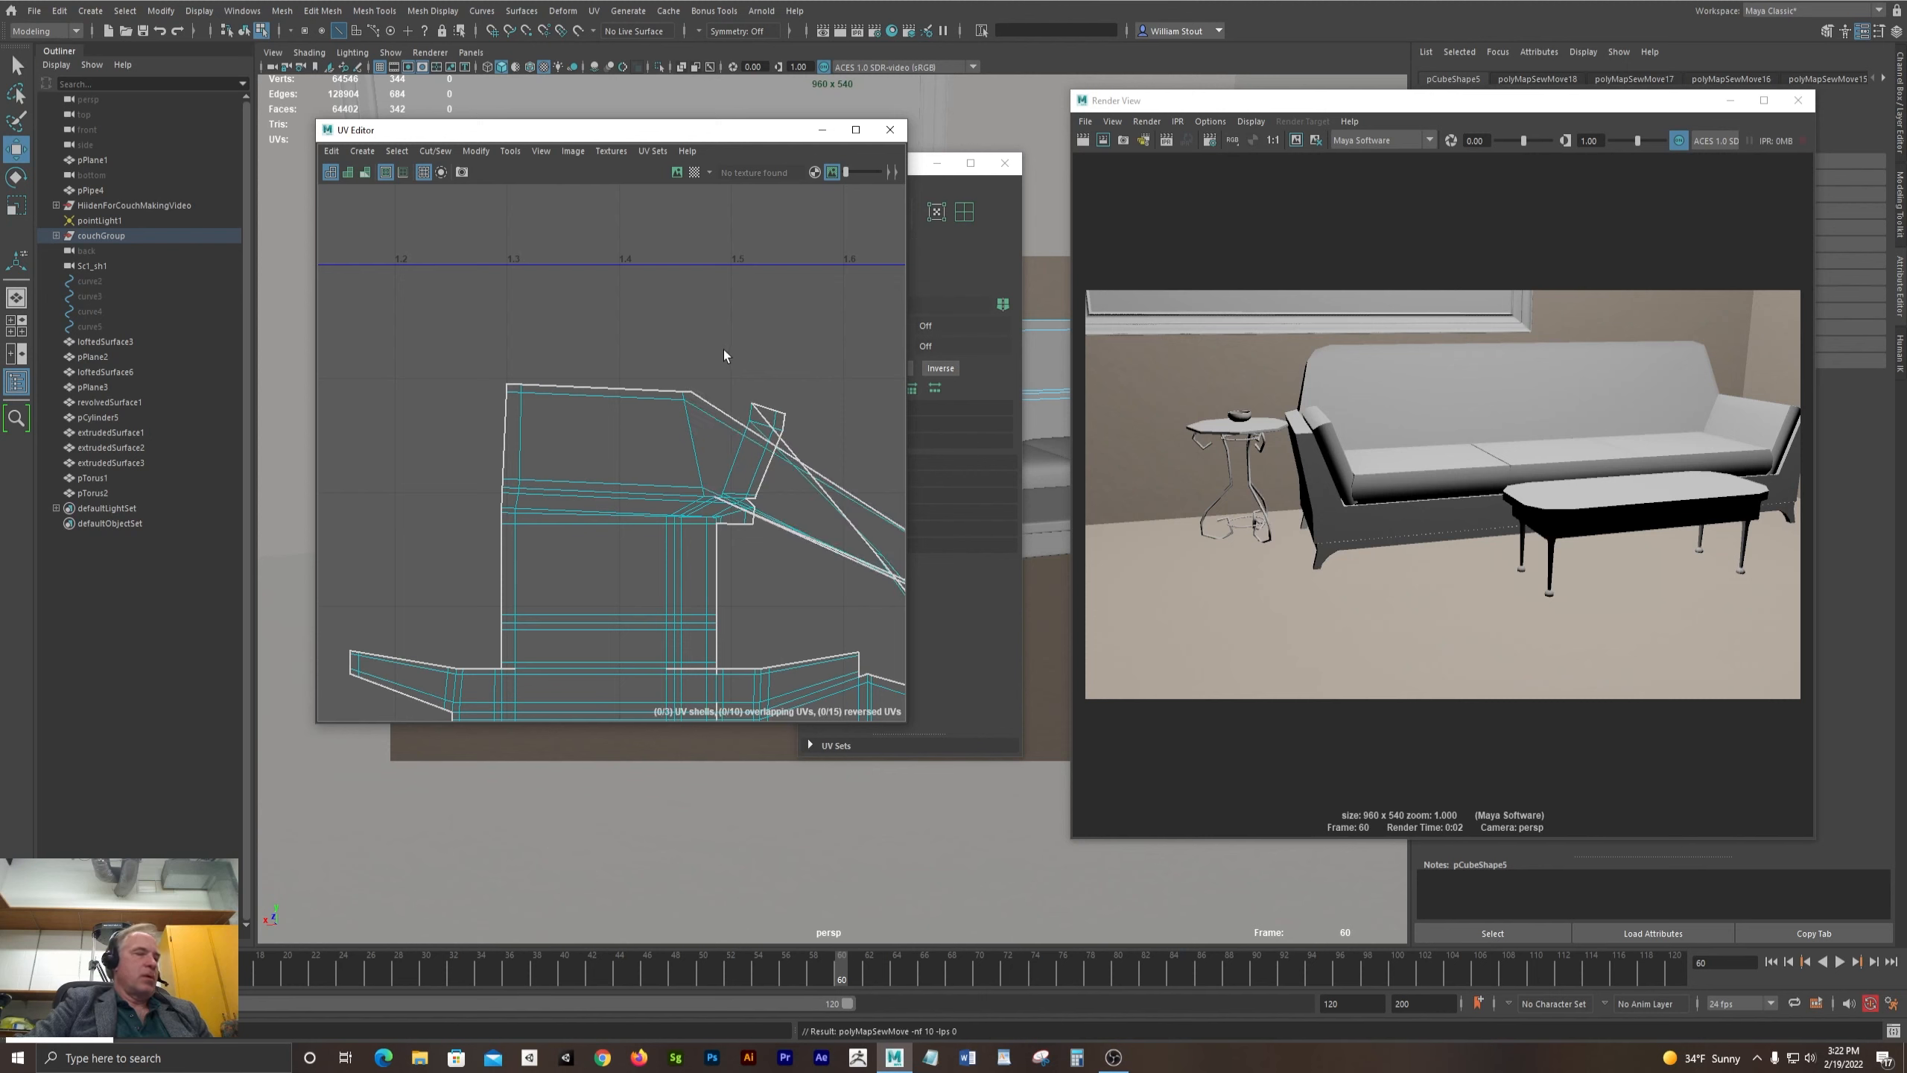
key("ctrl+z")
- Select the two facing notch edges in the upper end panel and examine where their matching edges lie on the large shell
left_click(733, 451)
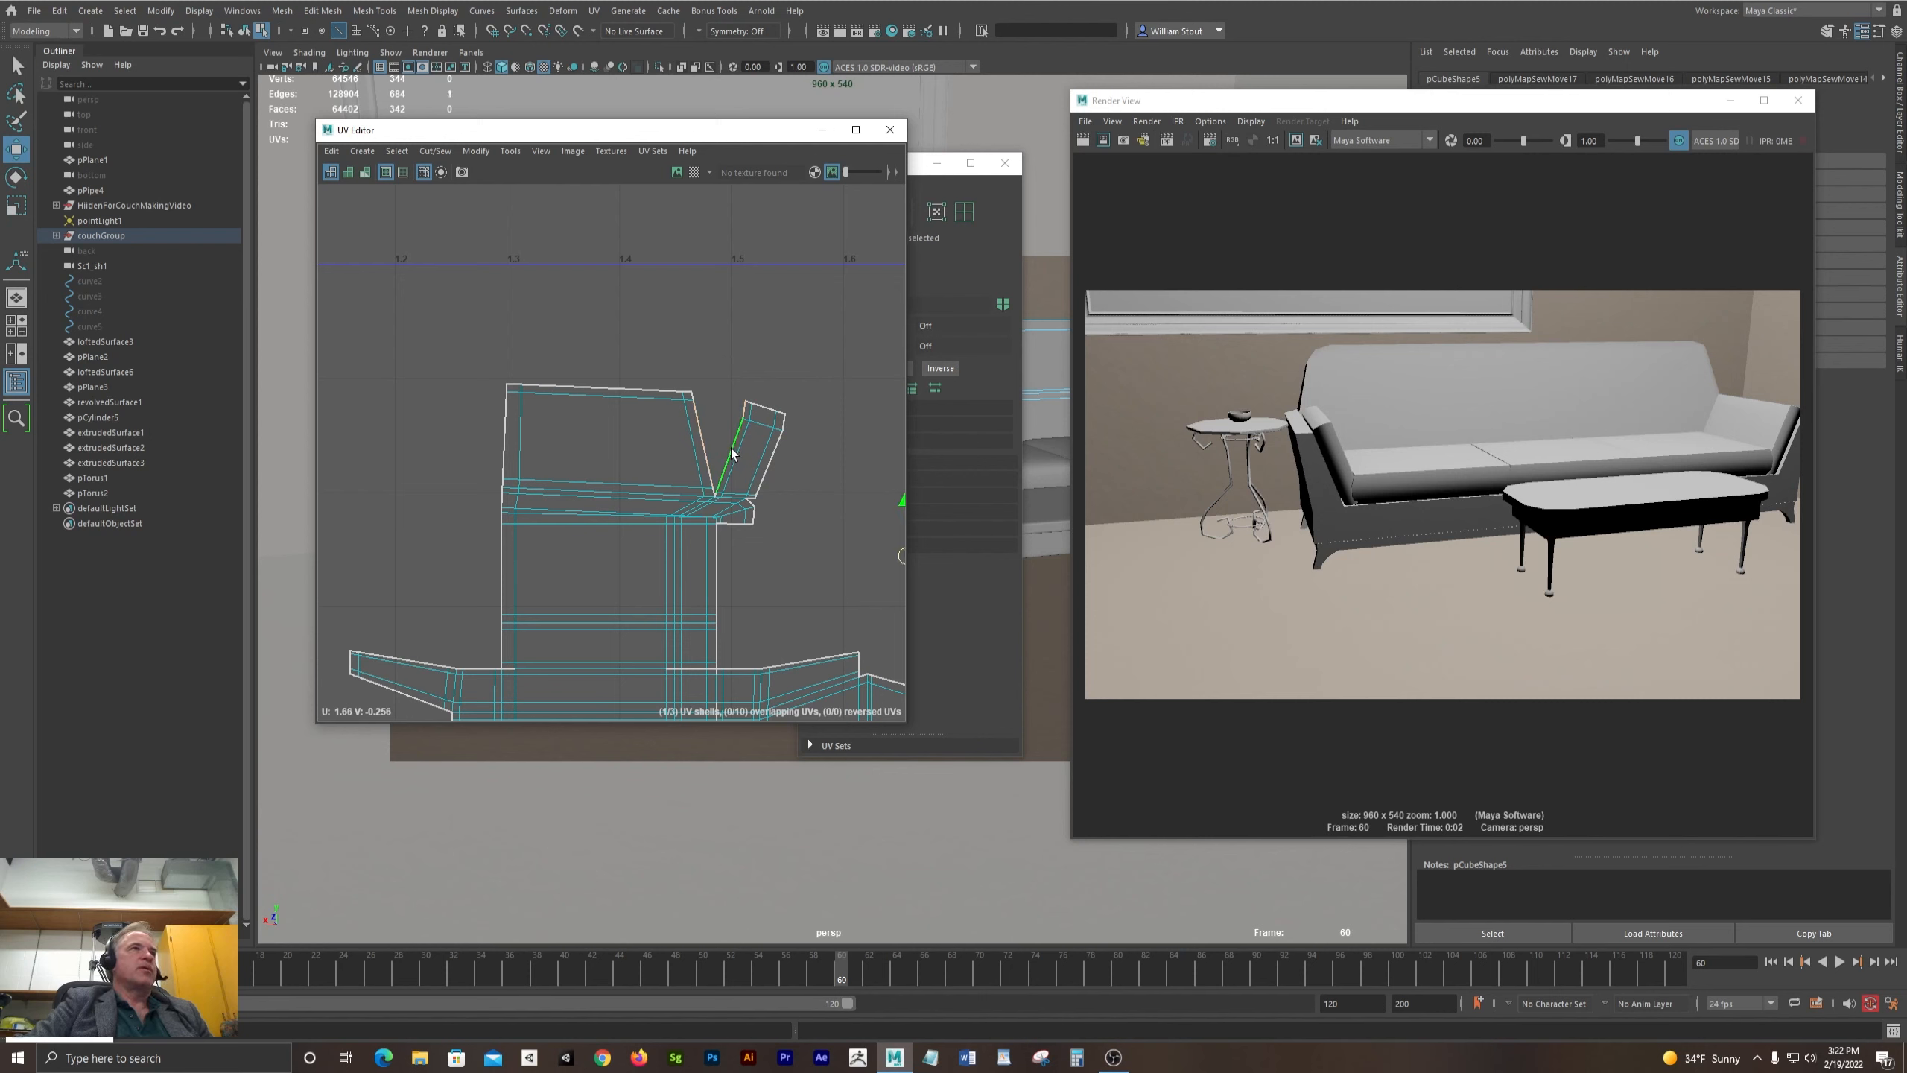
left_click(703, 445, "shift")
middle_click_drag(818, 440, 489, 250, "alt")
scroll(624, 429, "down", 4)
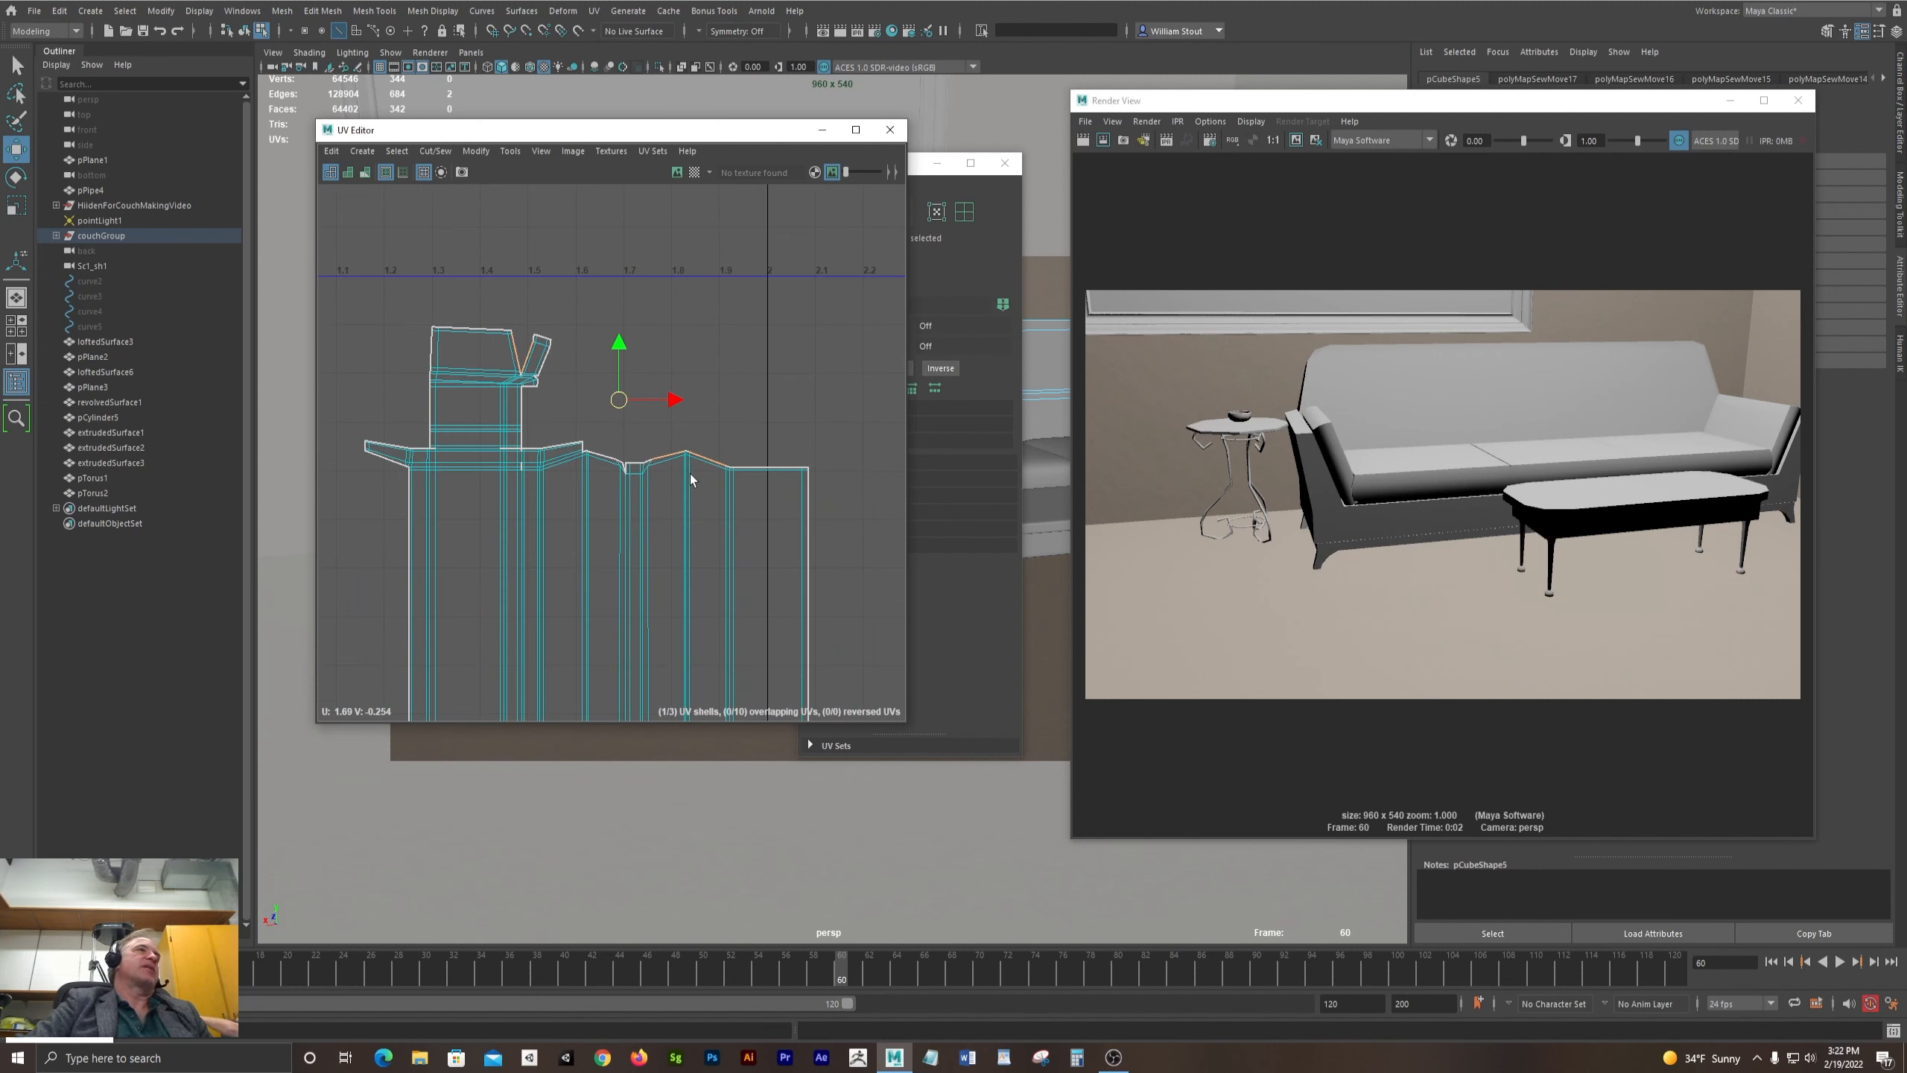
scroll(645, 498, "down", 4)
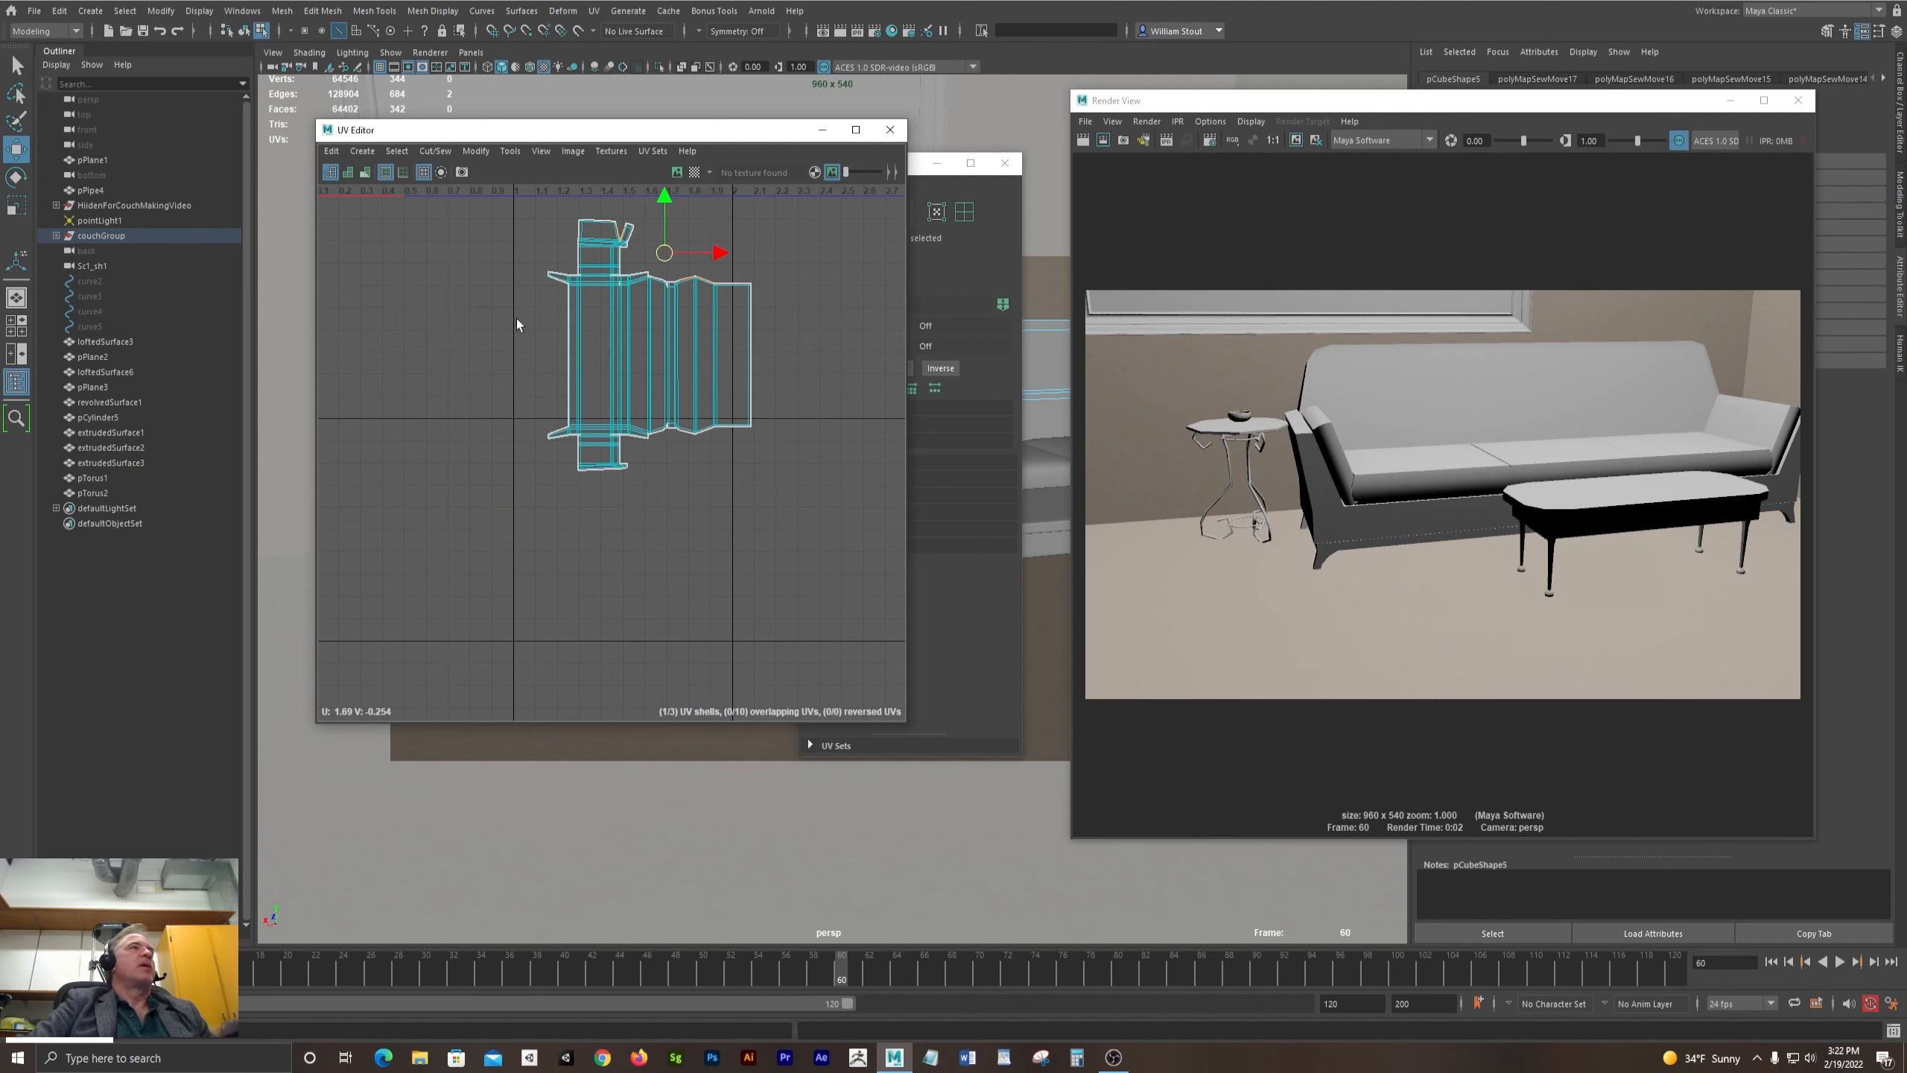
middle_click_drag(524, 252, 563, 216, "alt")
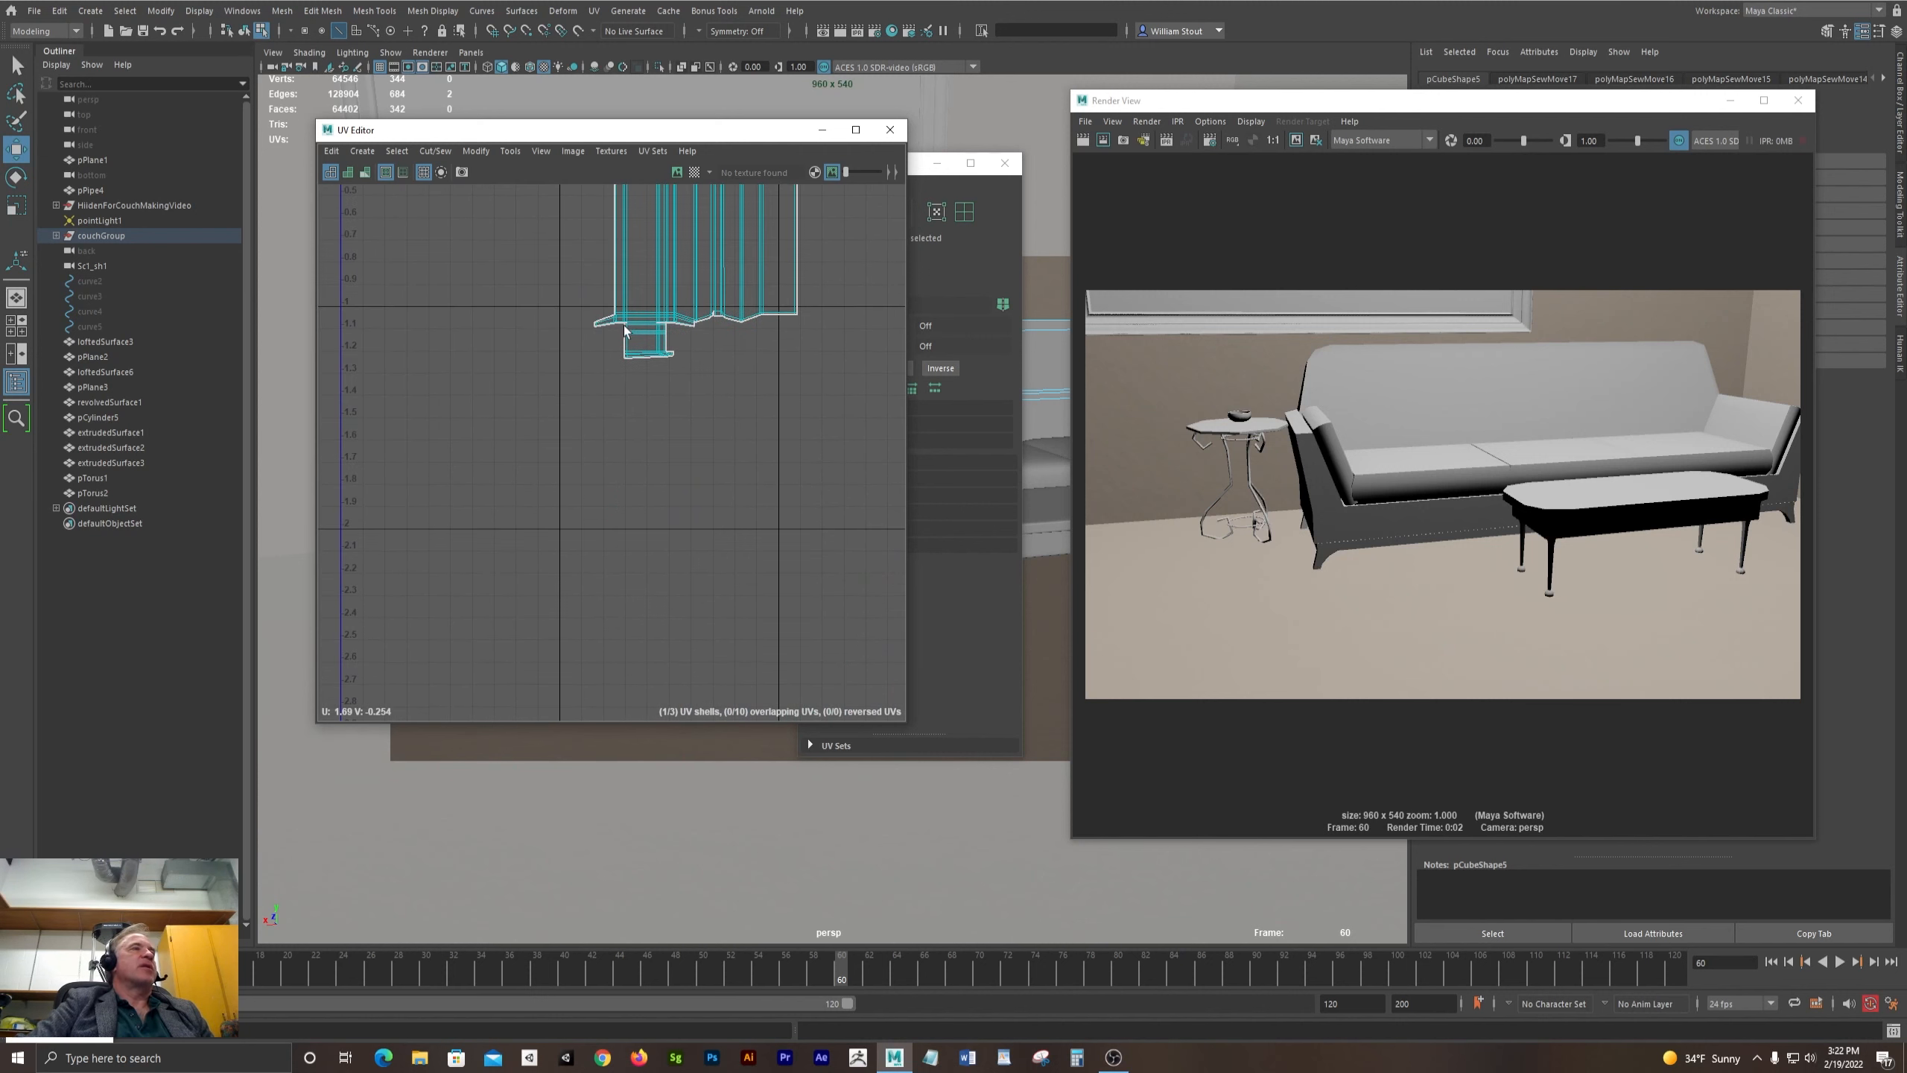
- Try to Move and Sew the matching panels onto the bottom border edges of the large shell's lower extension
scroll(481, 345, "down", 4)
mouse_move(481, 345)
middle_mouse_down("alt")
mouse_move(481, 553)
mouse_move(492, 345)
middle_mouse_up("alt")
right_click_drag(492, 345, 941, 506, "alt")
middle_click_drag(773, 451, 451, 528, "alt")
right_click_drag(391, 524, 630, 607, "alt")
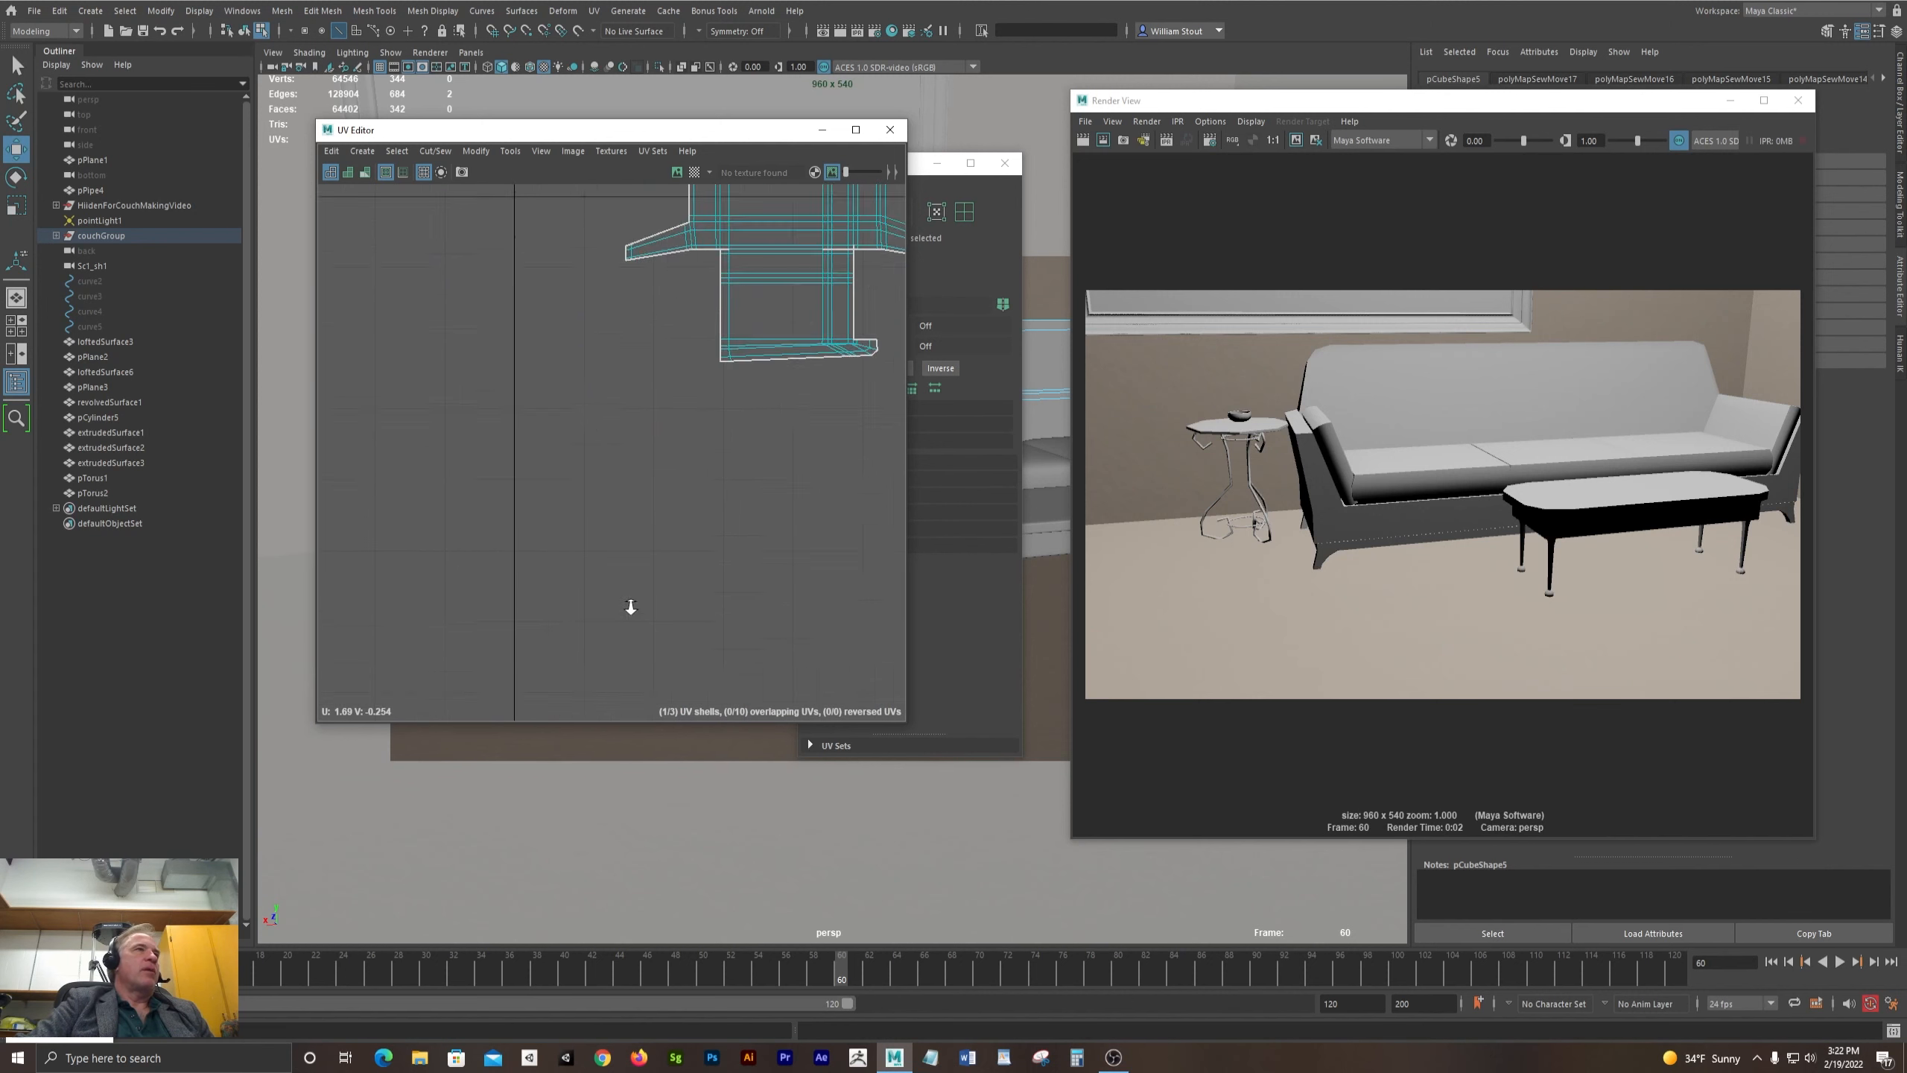
middle_click_drag(586, 402, 428, 558, "alt")
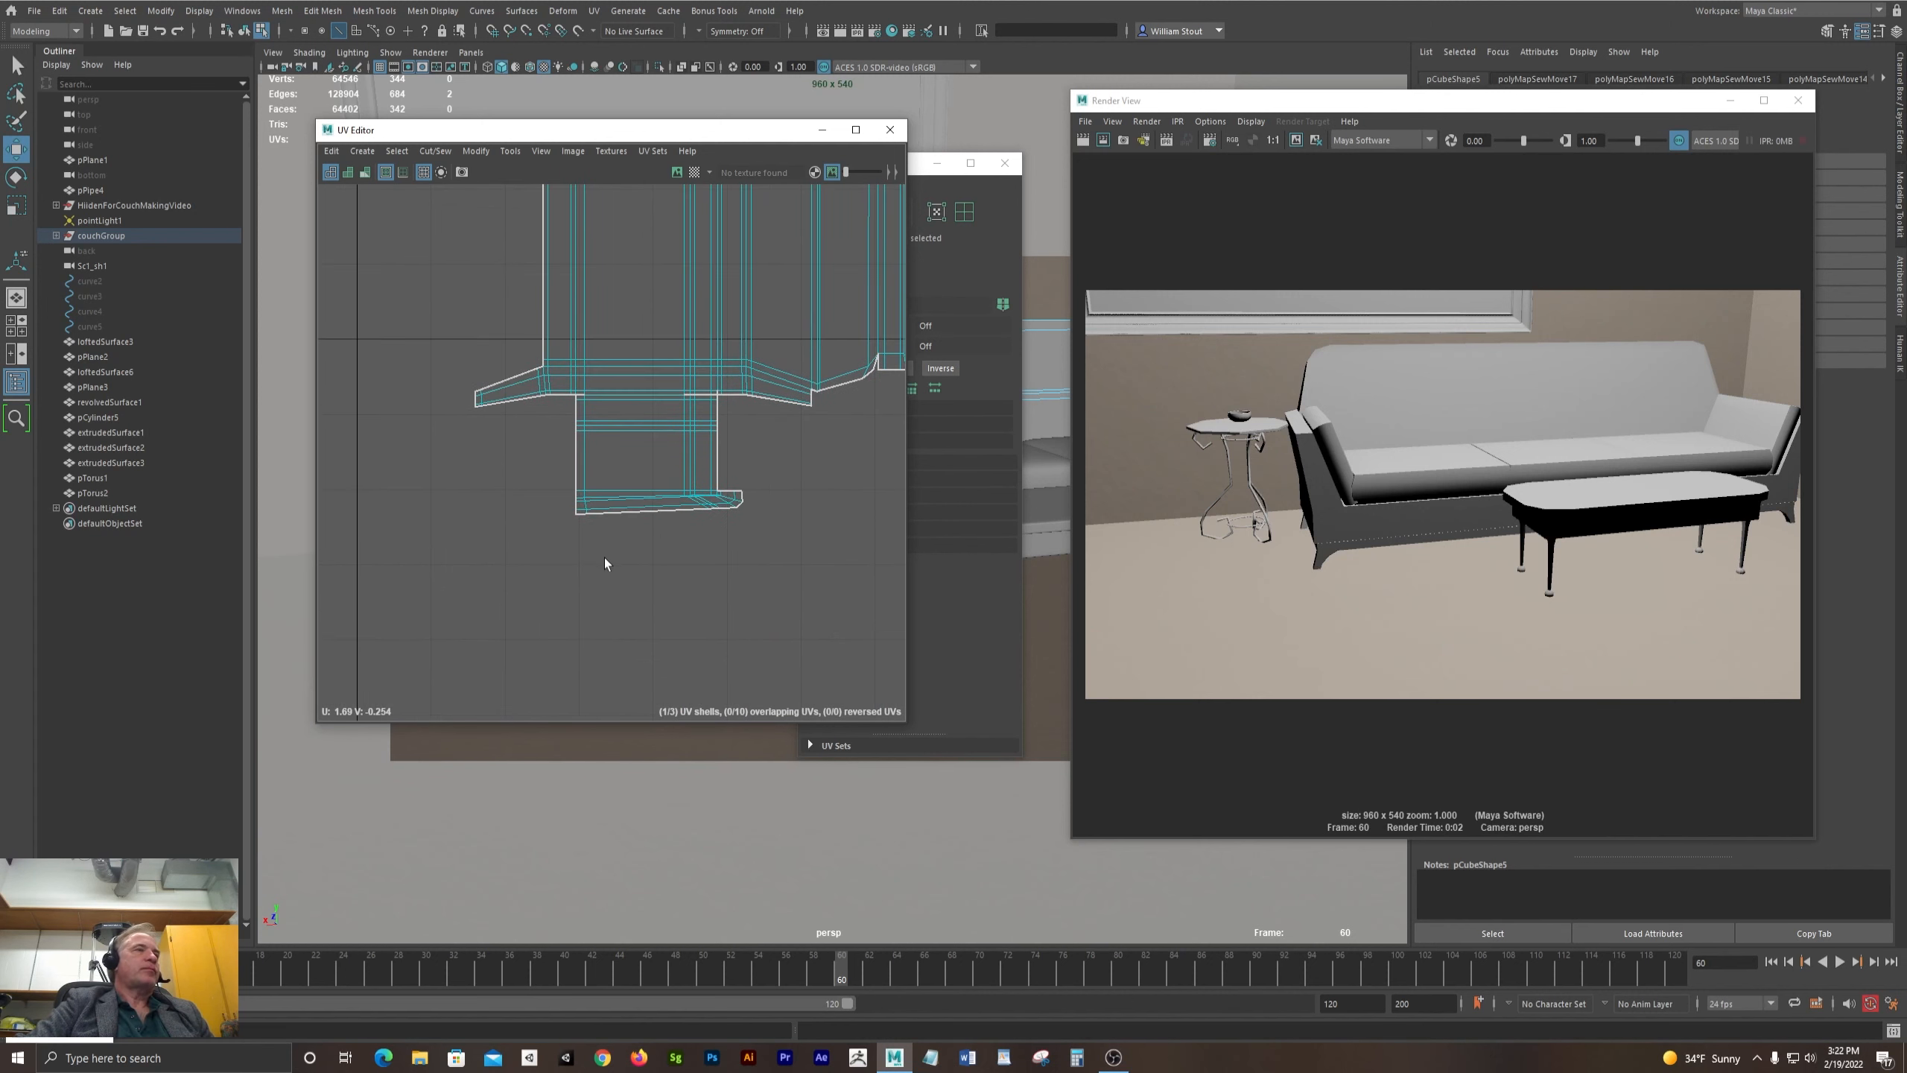
left_click(579, 514)
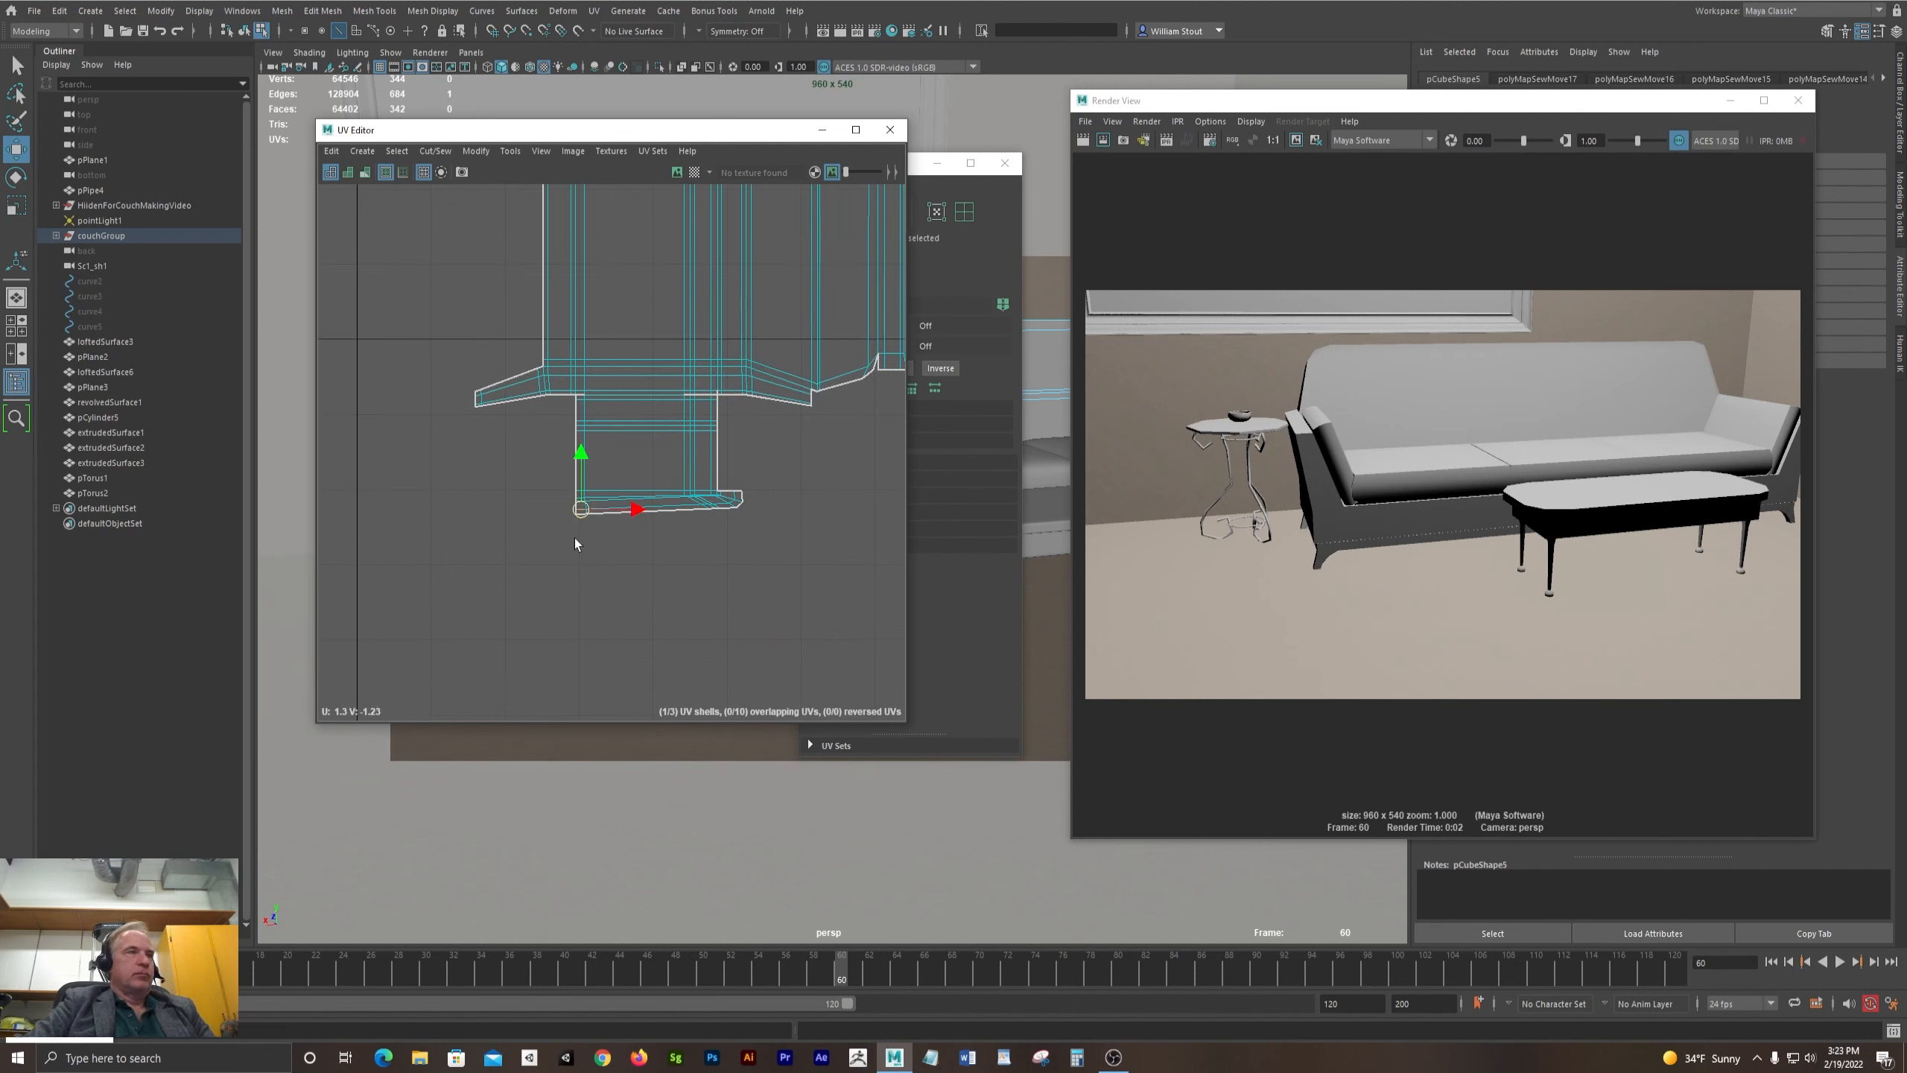
scroll(606, 591, "up", 5)
left_click(608, 482)
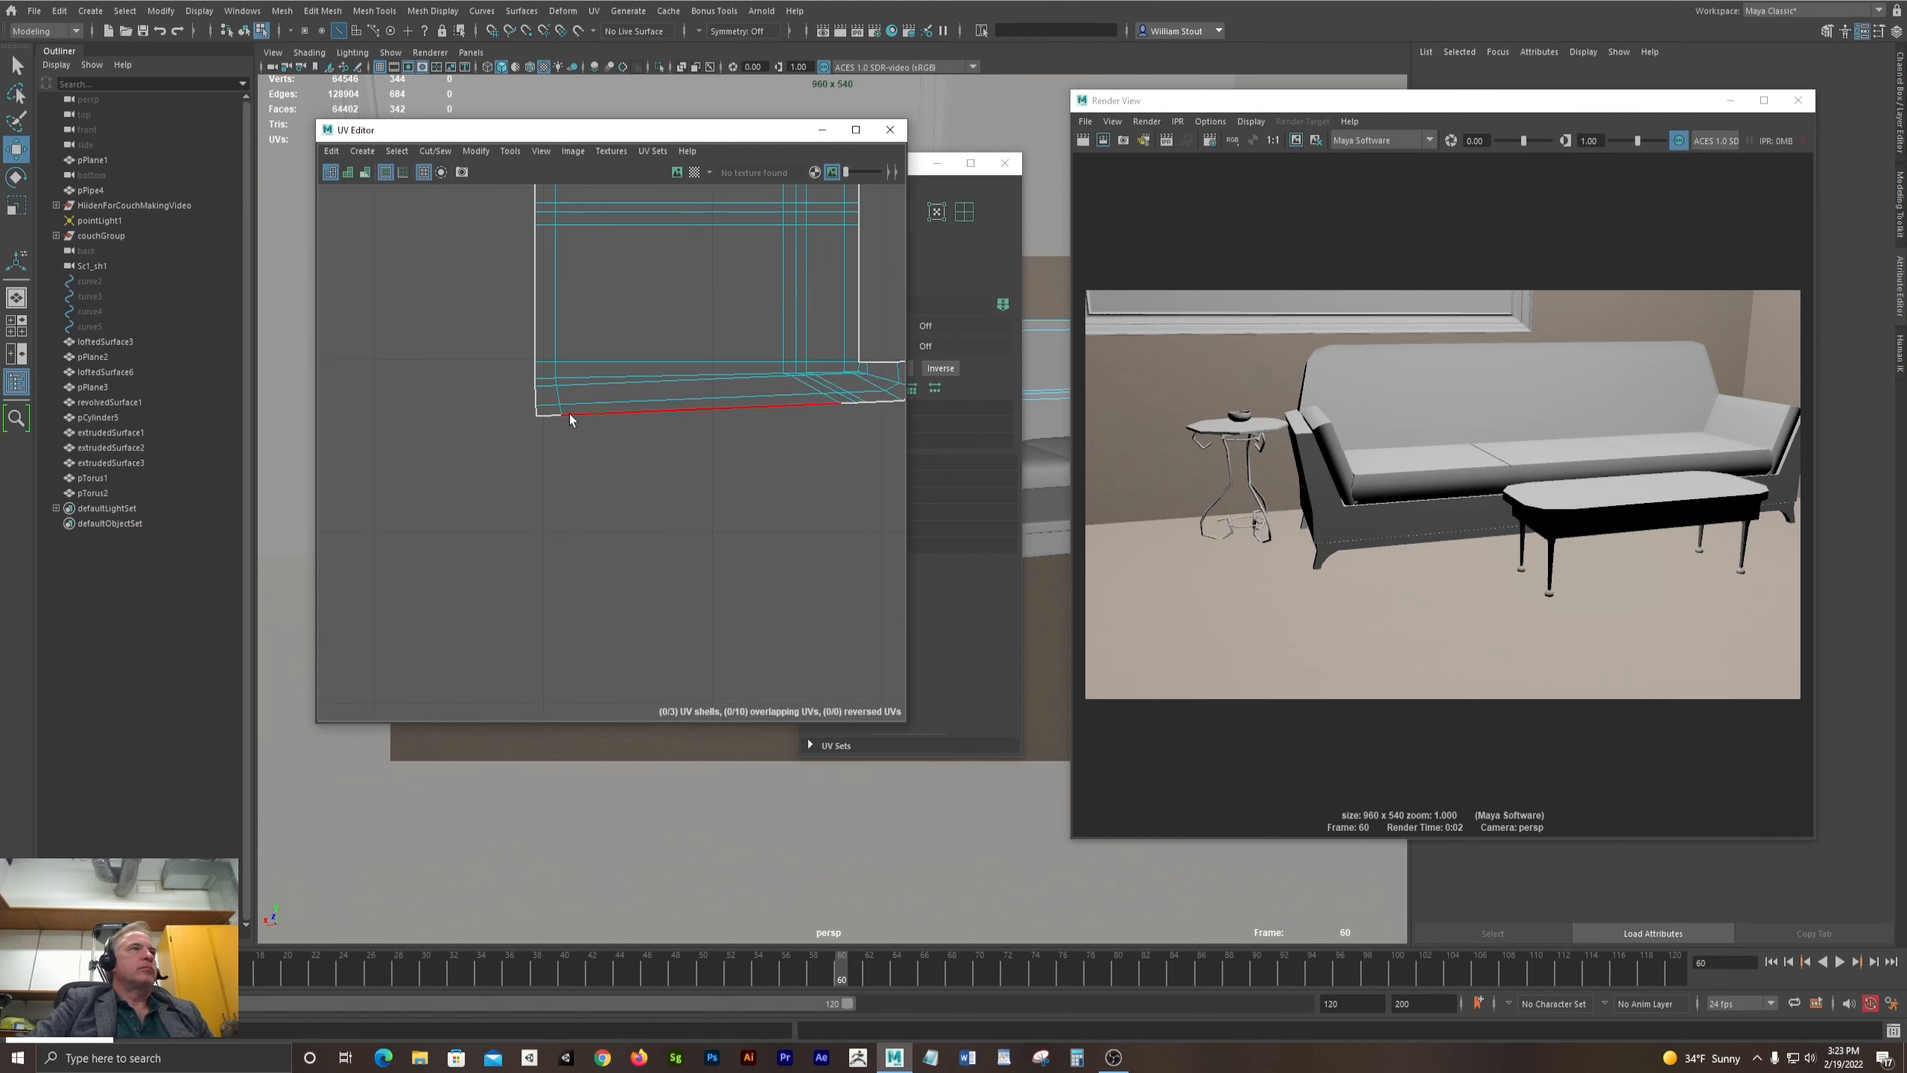
left_click(548, 414)
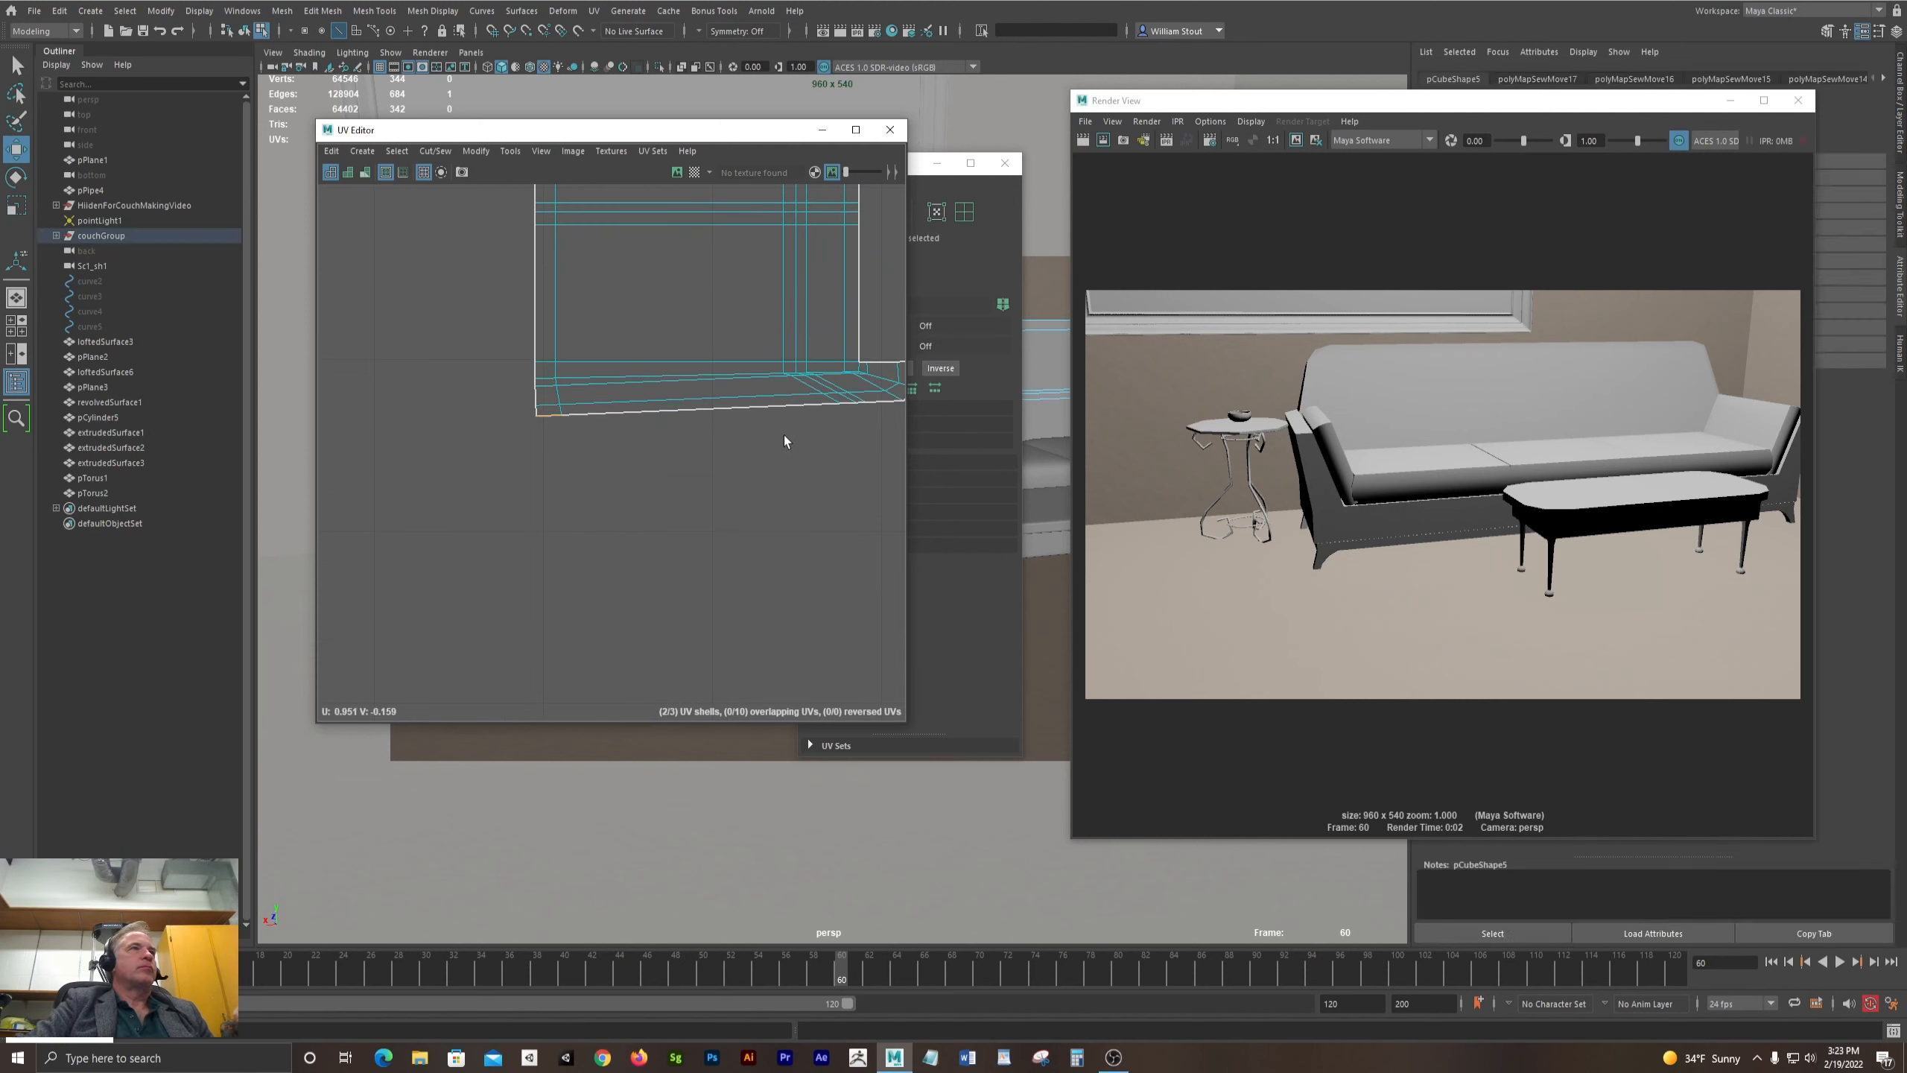
middle_click_drag(878, 458, 627, 507, "alt")
double_click(576, 507, "shift")
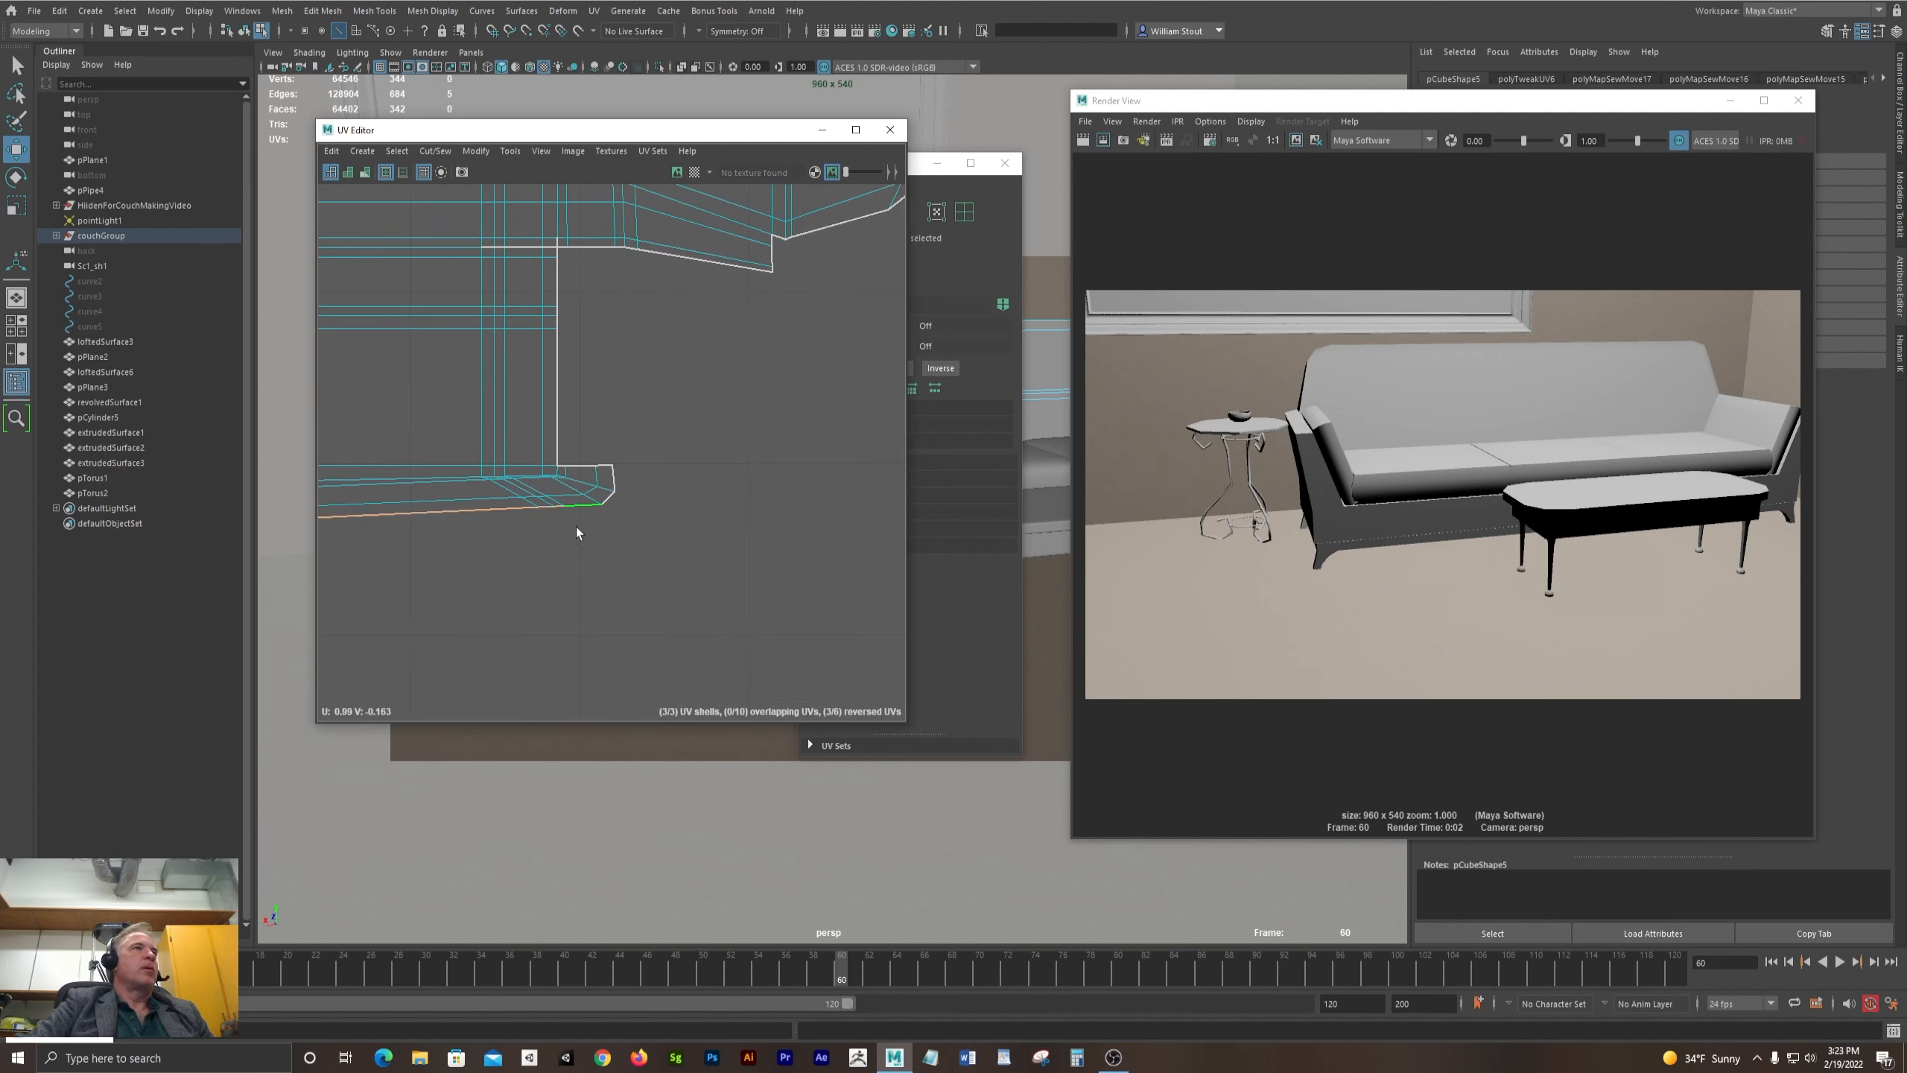
key("g")
- Check the sewn panels below the lower extension and undo the last Move and Sew
scroll(732, 520, "down", 3)
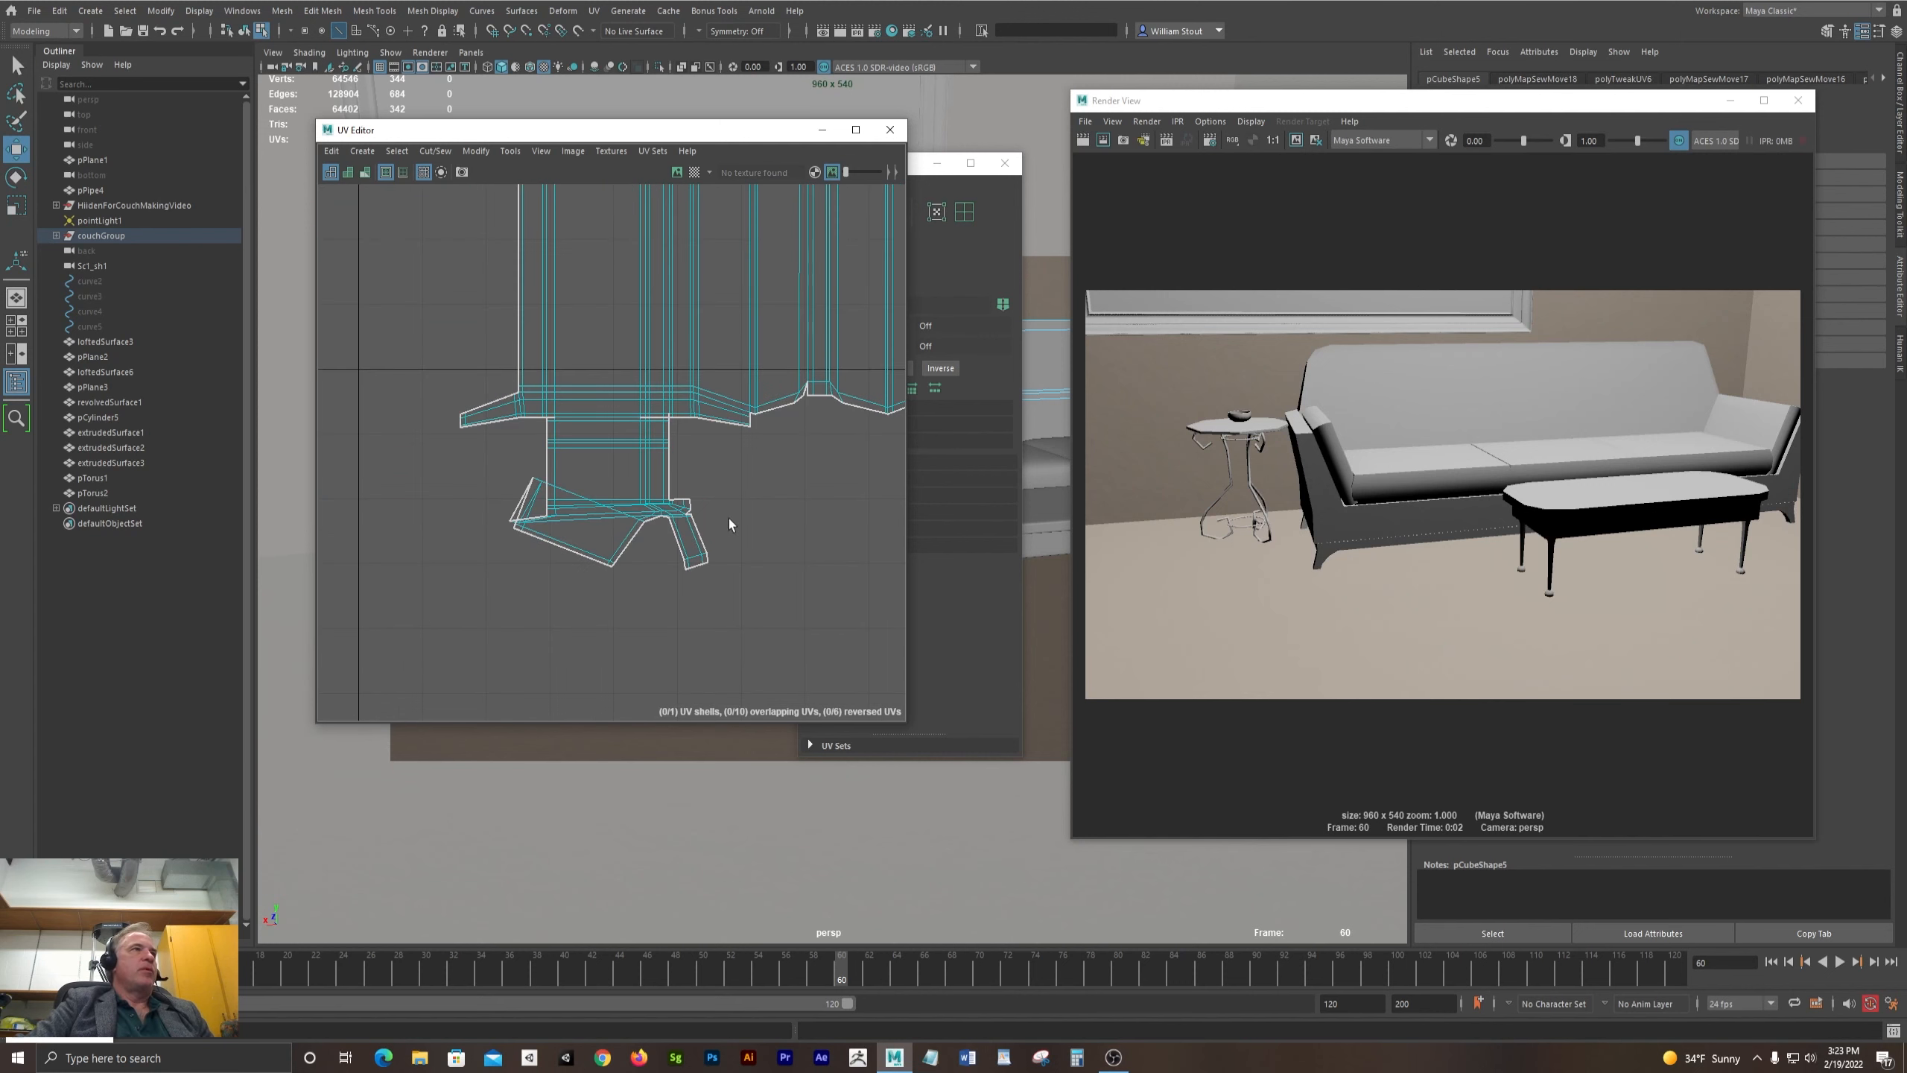
middle_click_drag(423, 504, 515, 498, "alt")
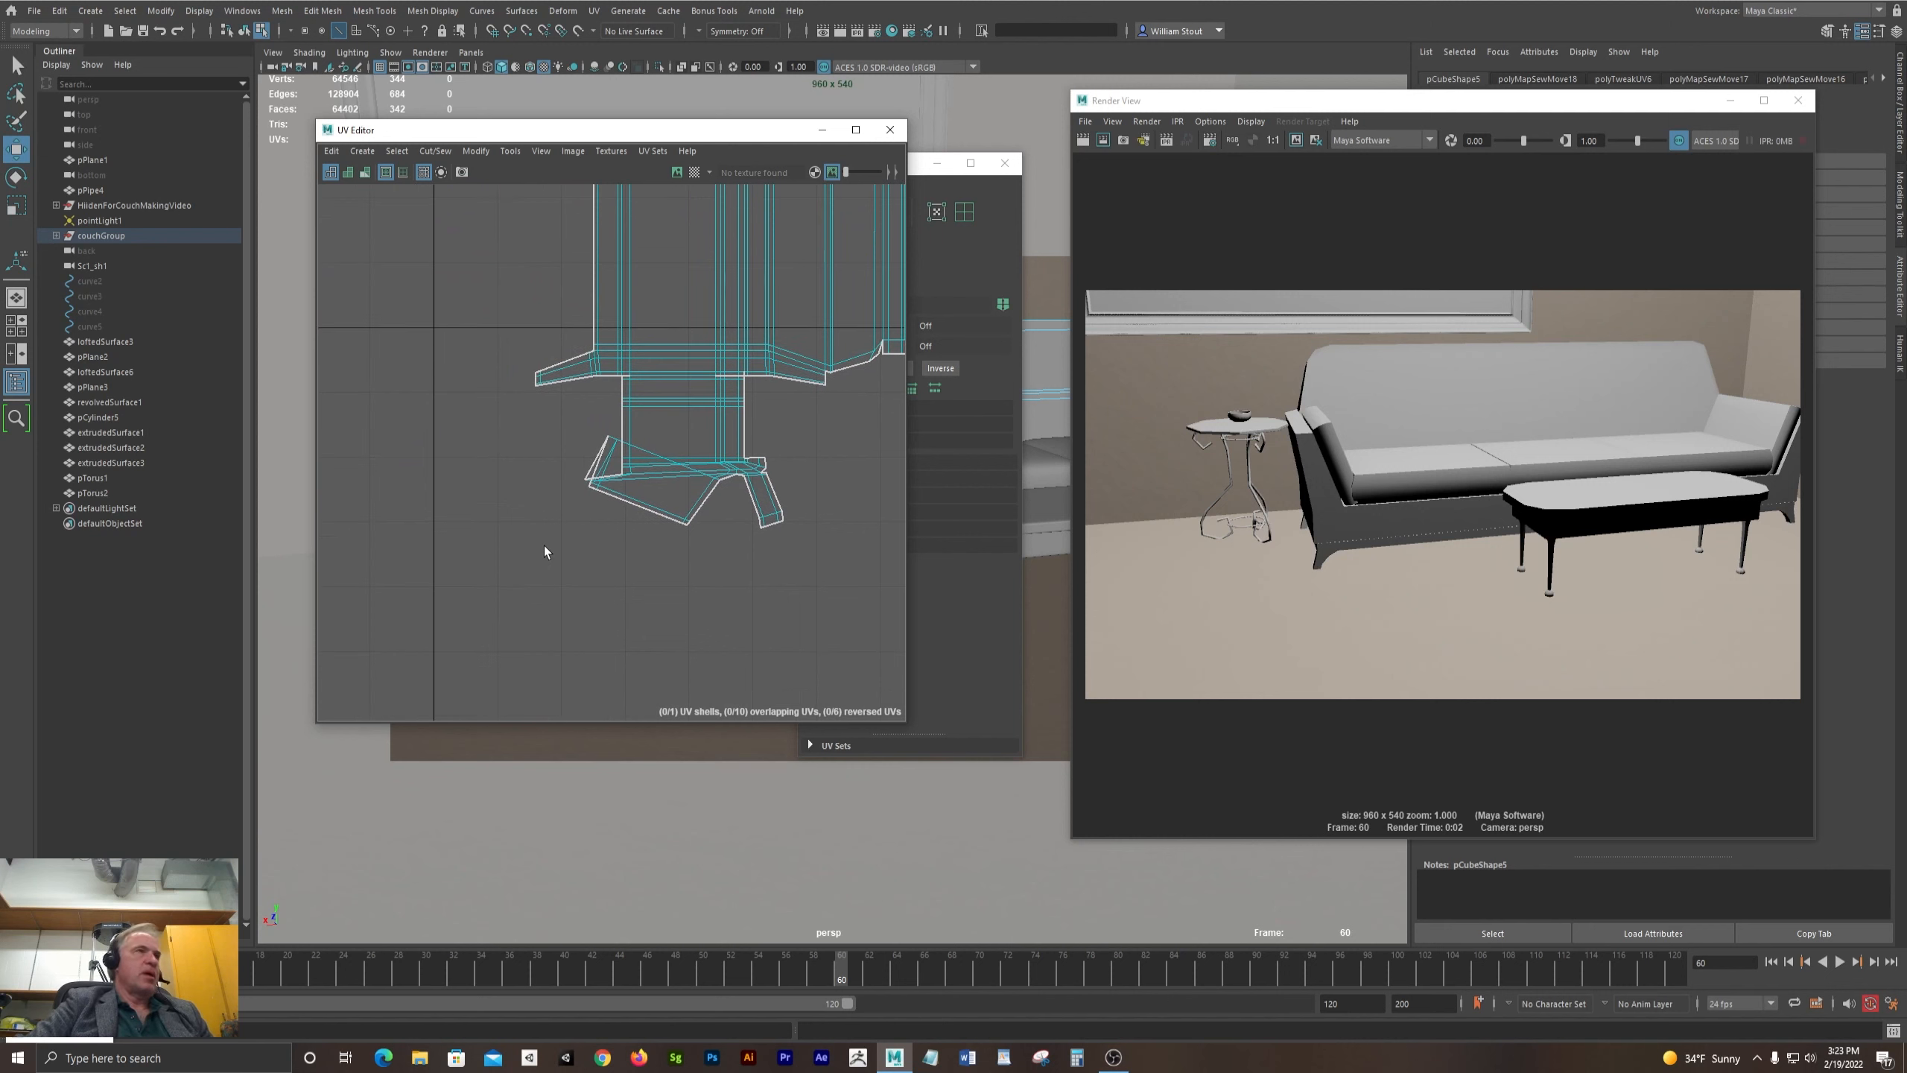
key("ctrl+z")
- Move the stray UV beside the lower extension back to the extension's bottom corner
scroll(592, 554, "up", 3)
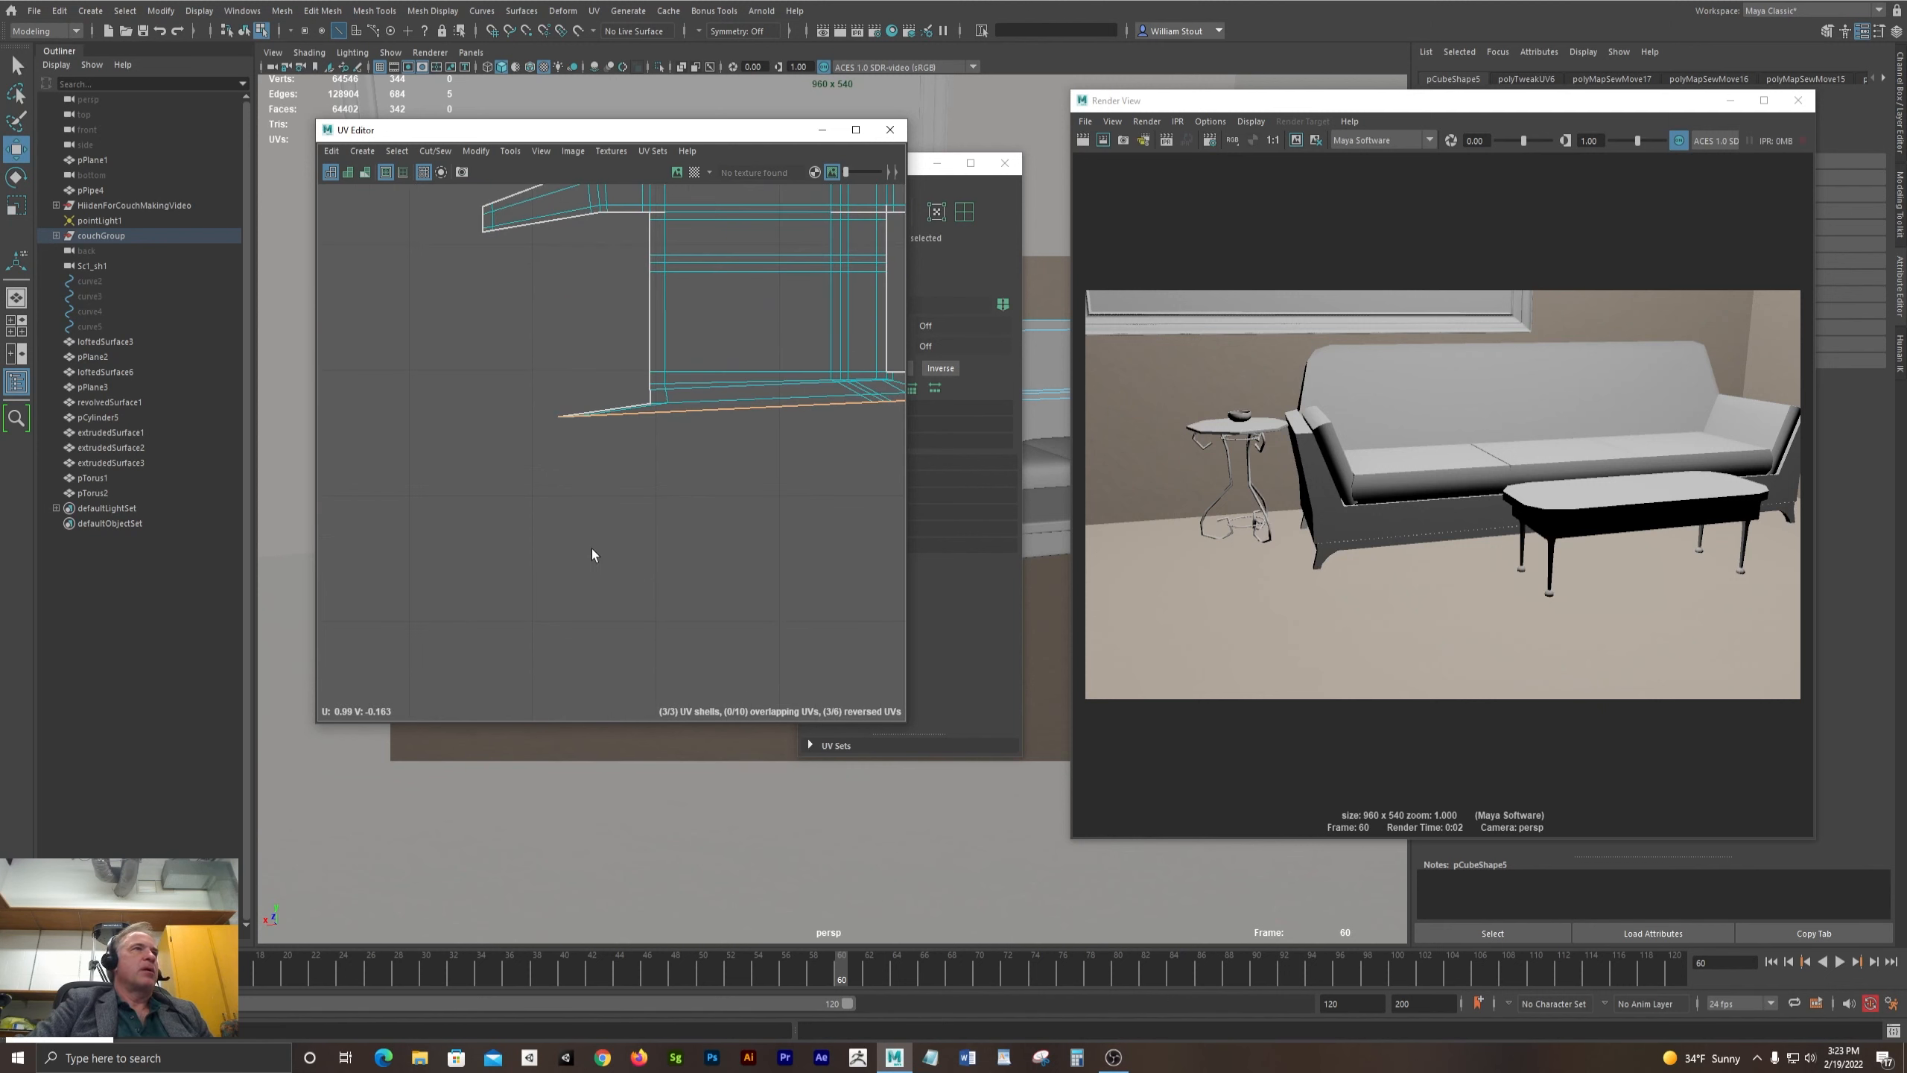
middle_click_drag(591, 553, 453, 640, "alt")
key("F12")
left_click_drag(410, 472, 517, 505)
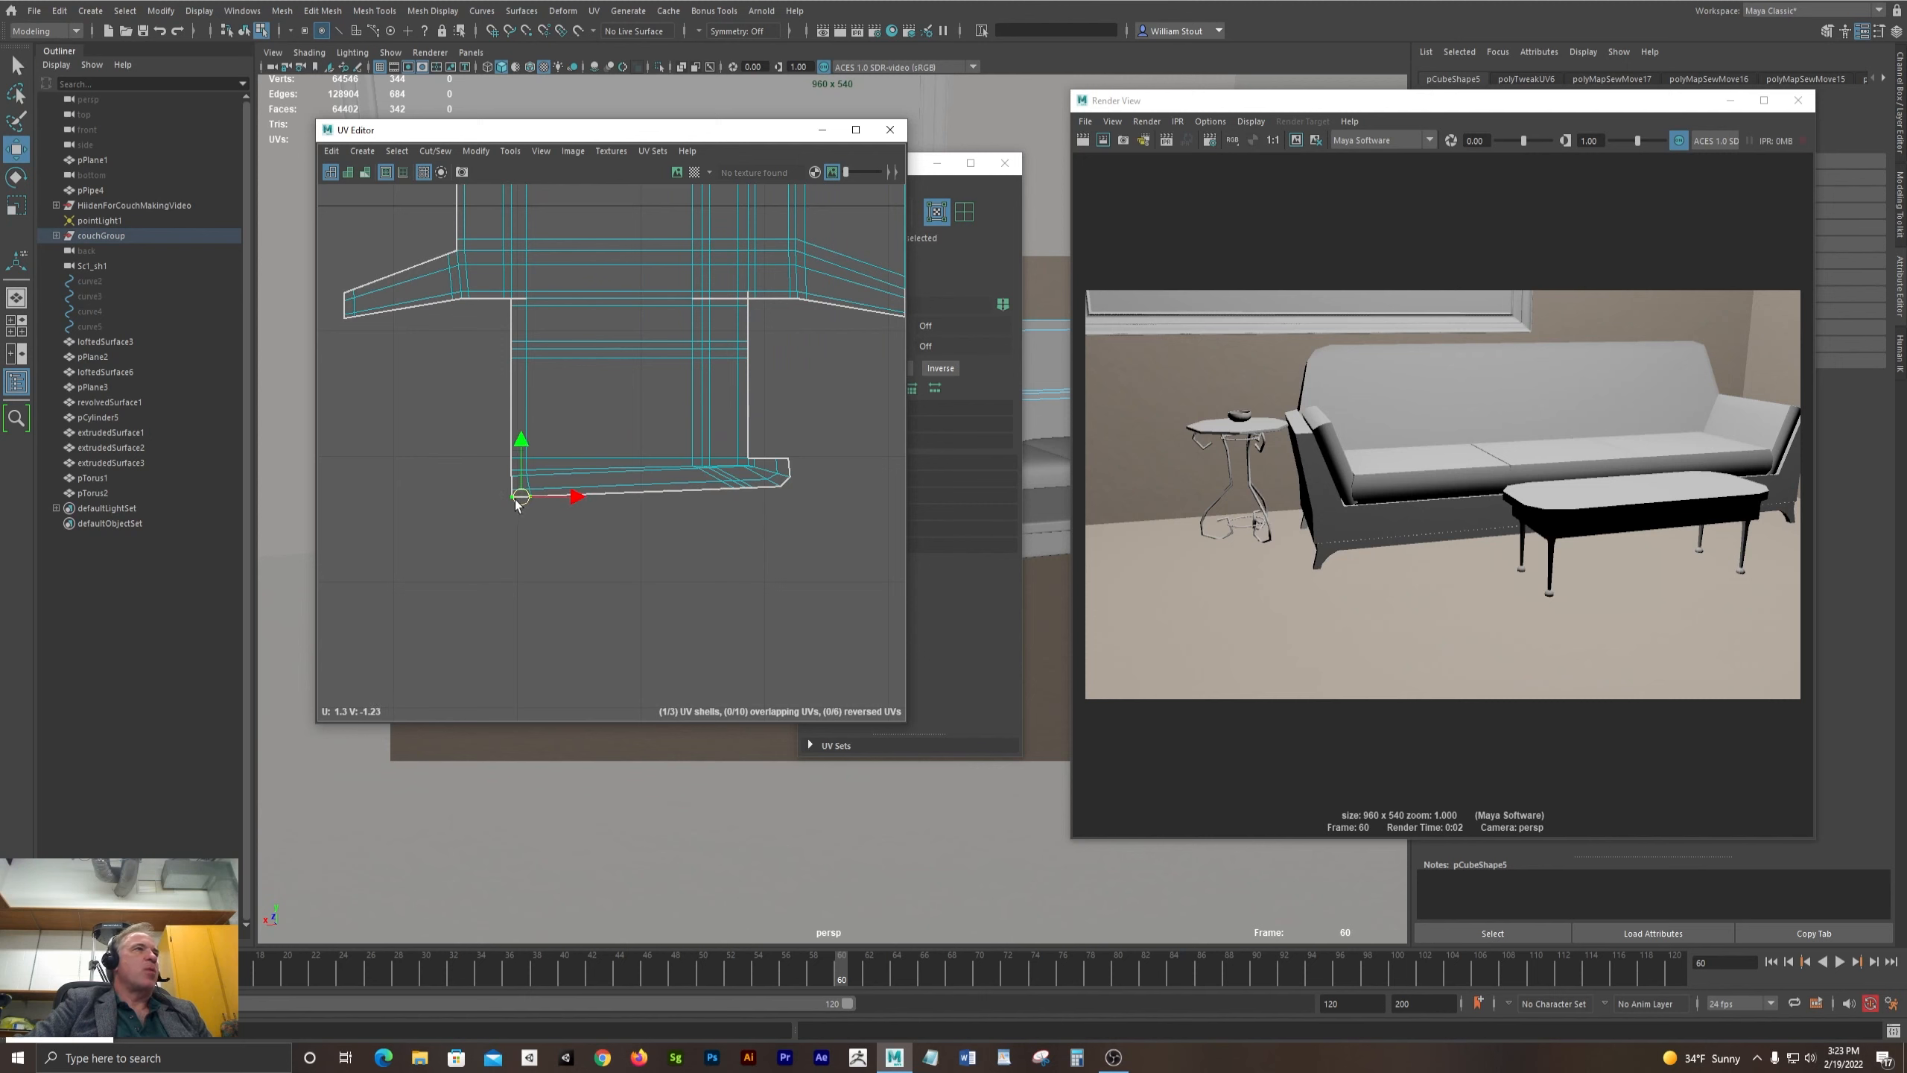
- Retry Move and Sew on the lower extension's bottom border edges, then undo it
scroll(630, 576, "up", 3)
left_click(435, 432)
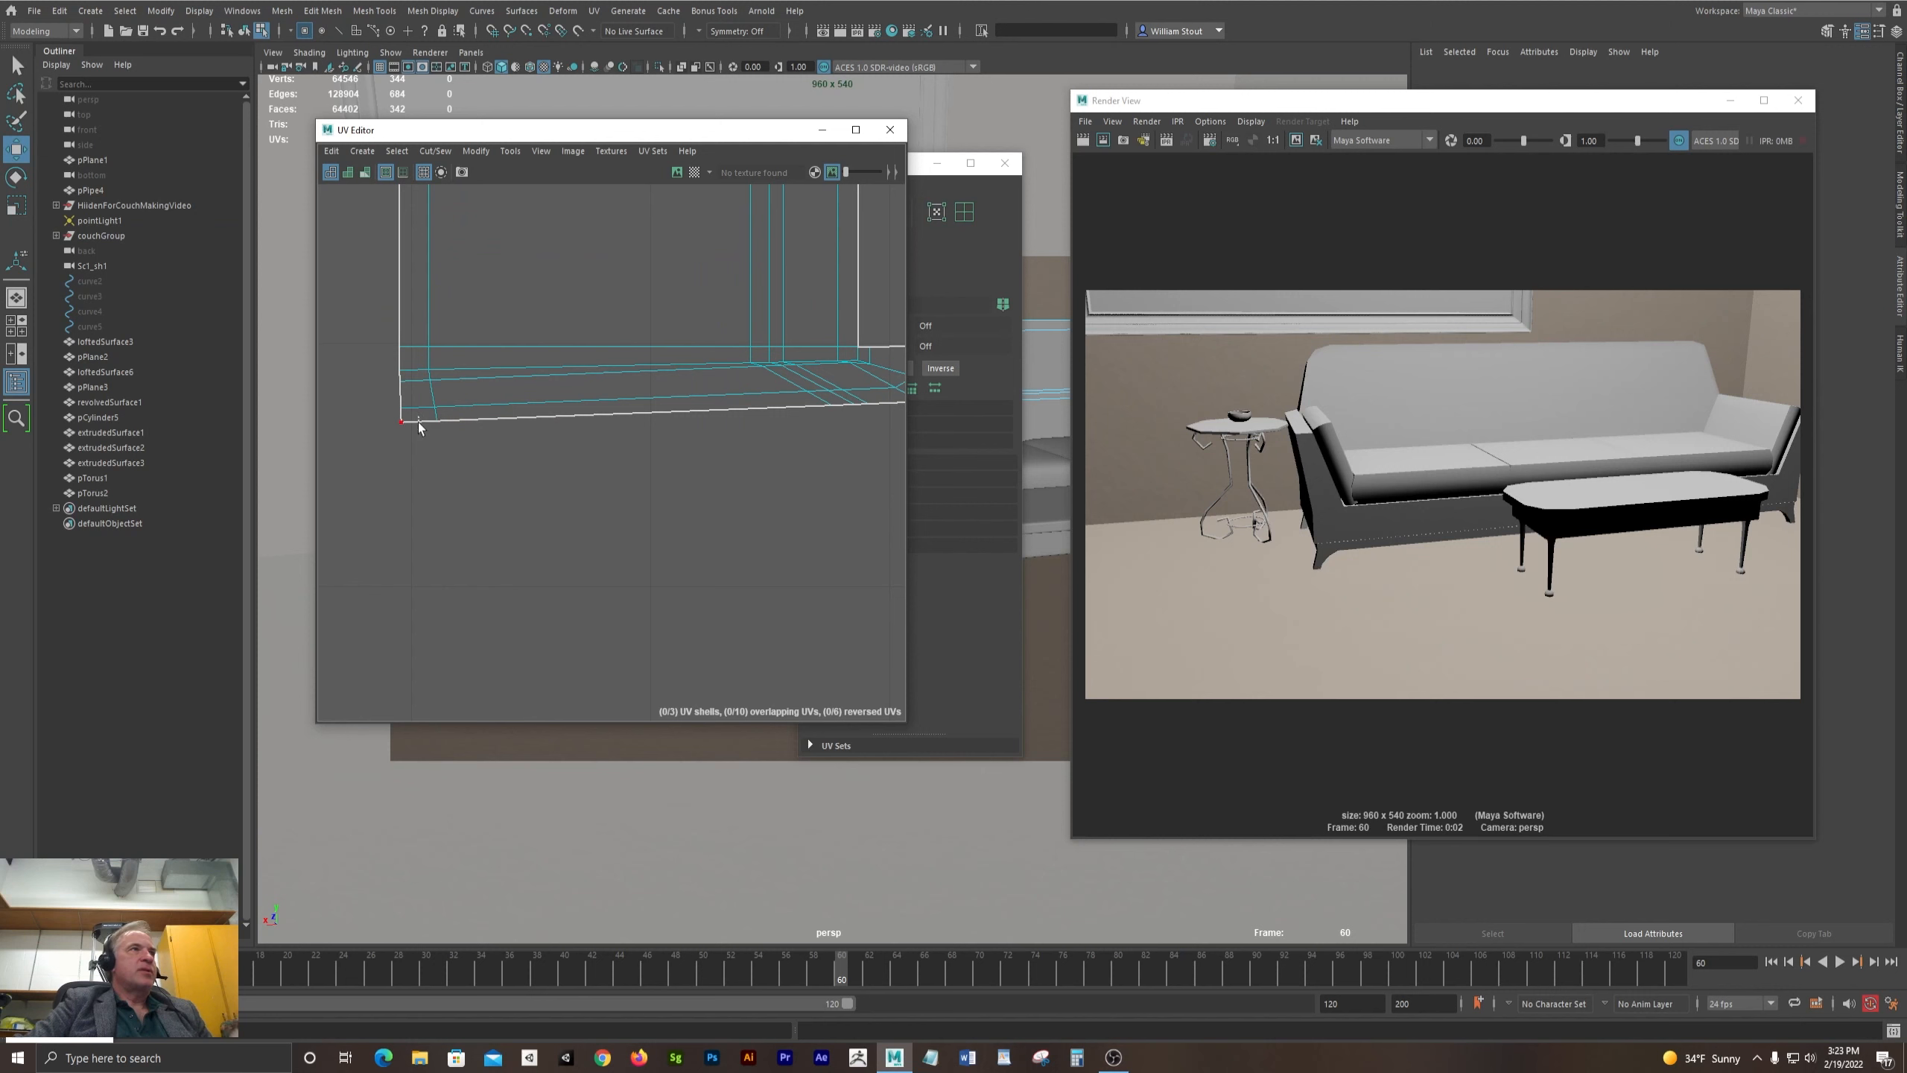
key("F10")
left_click(417, 421)
scroll(731, 595, "down", 3)
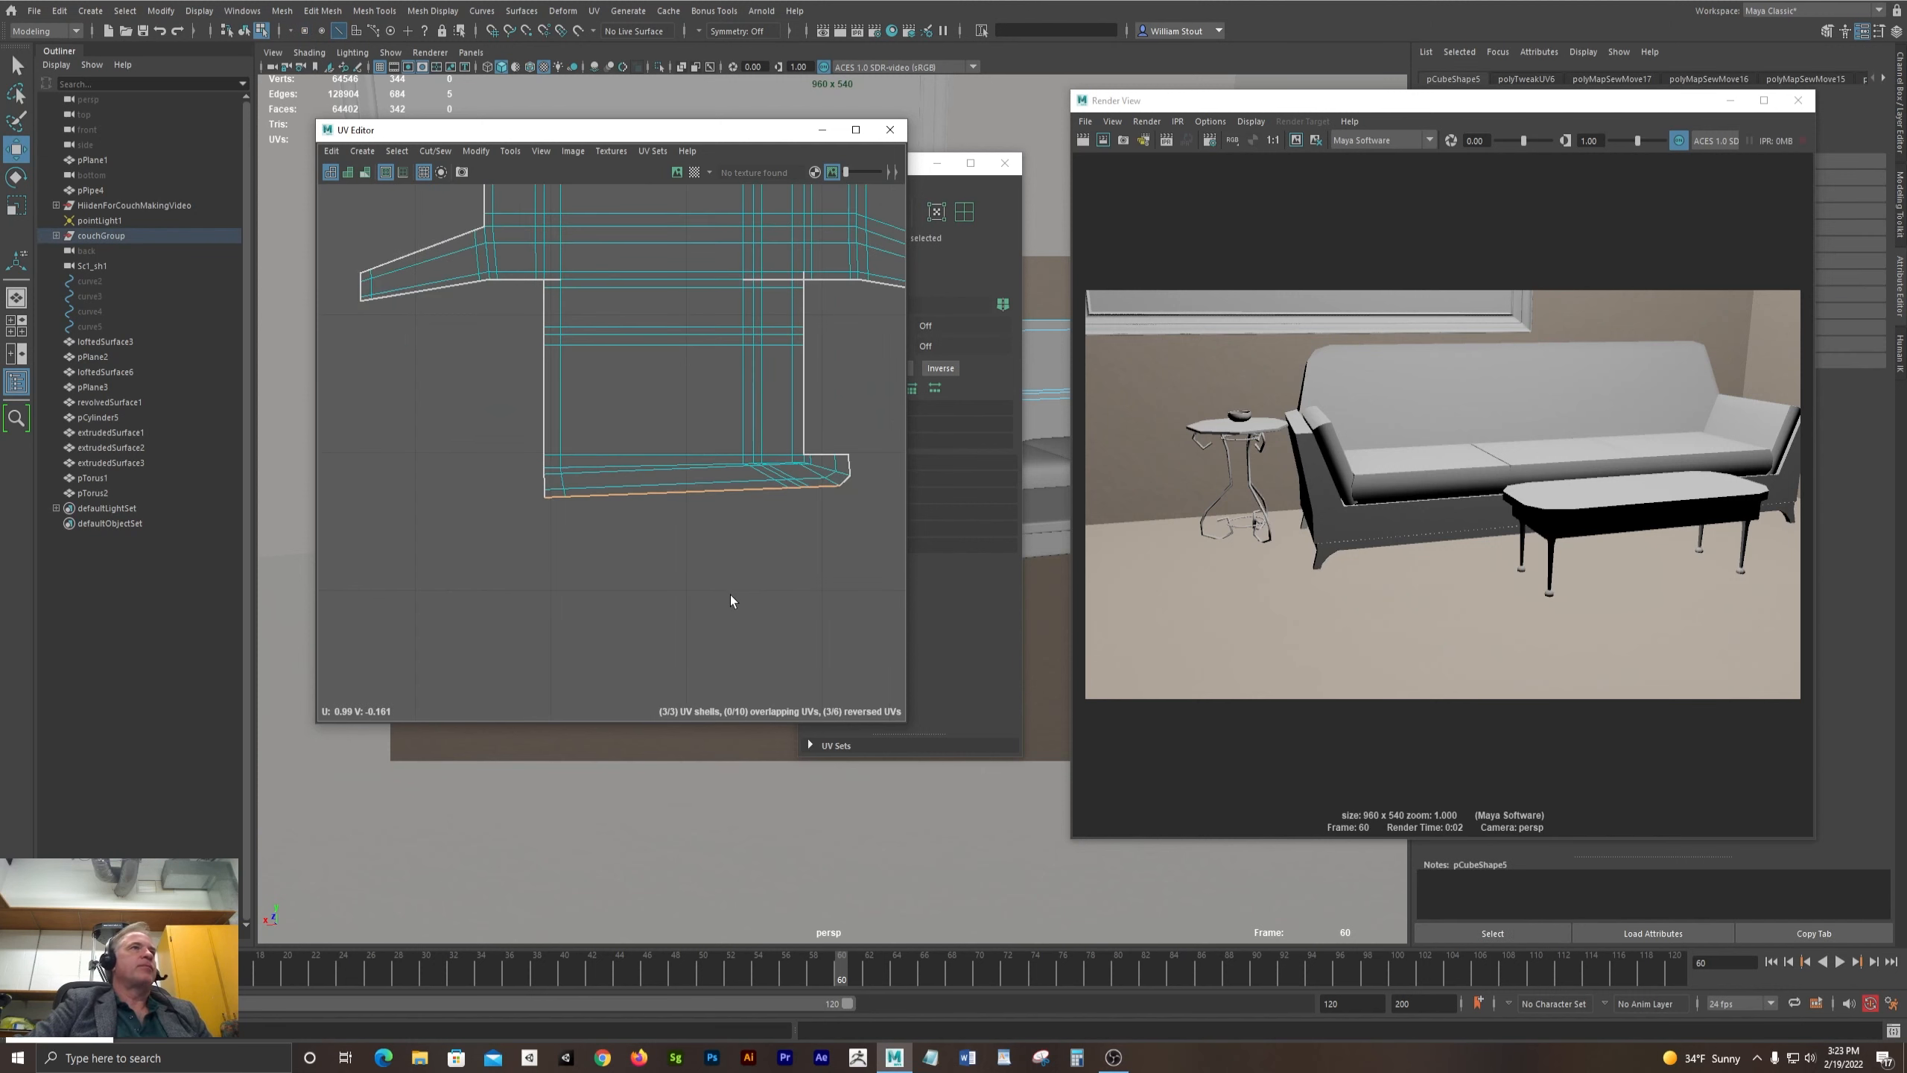
key("g")
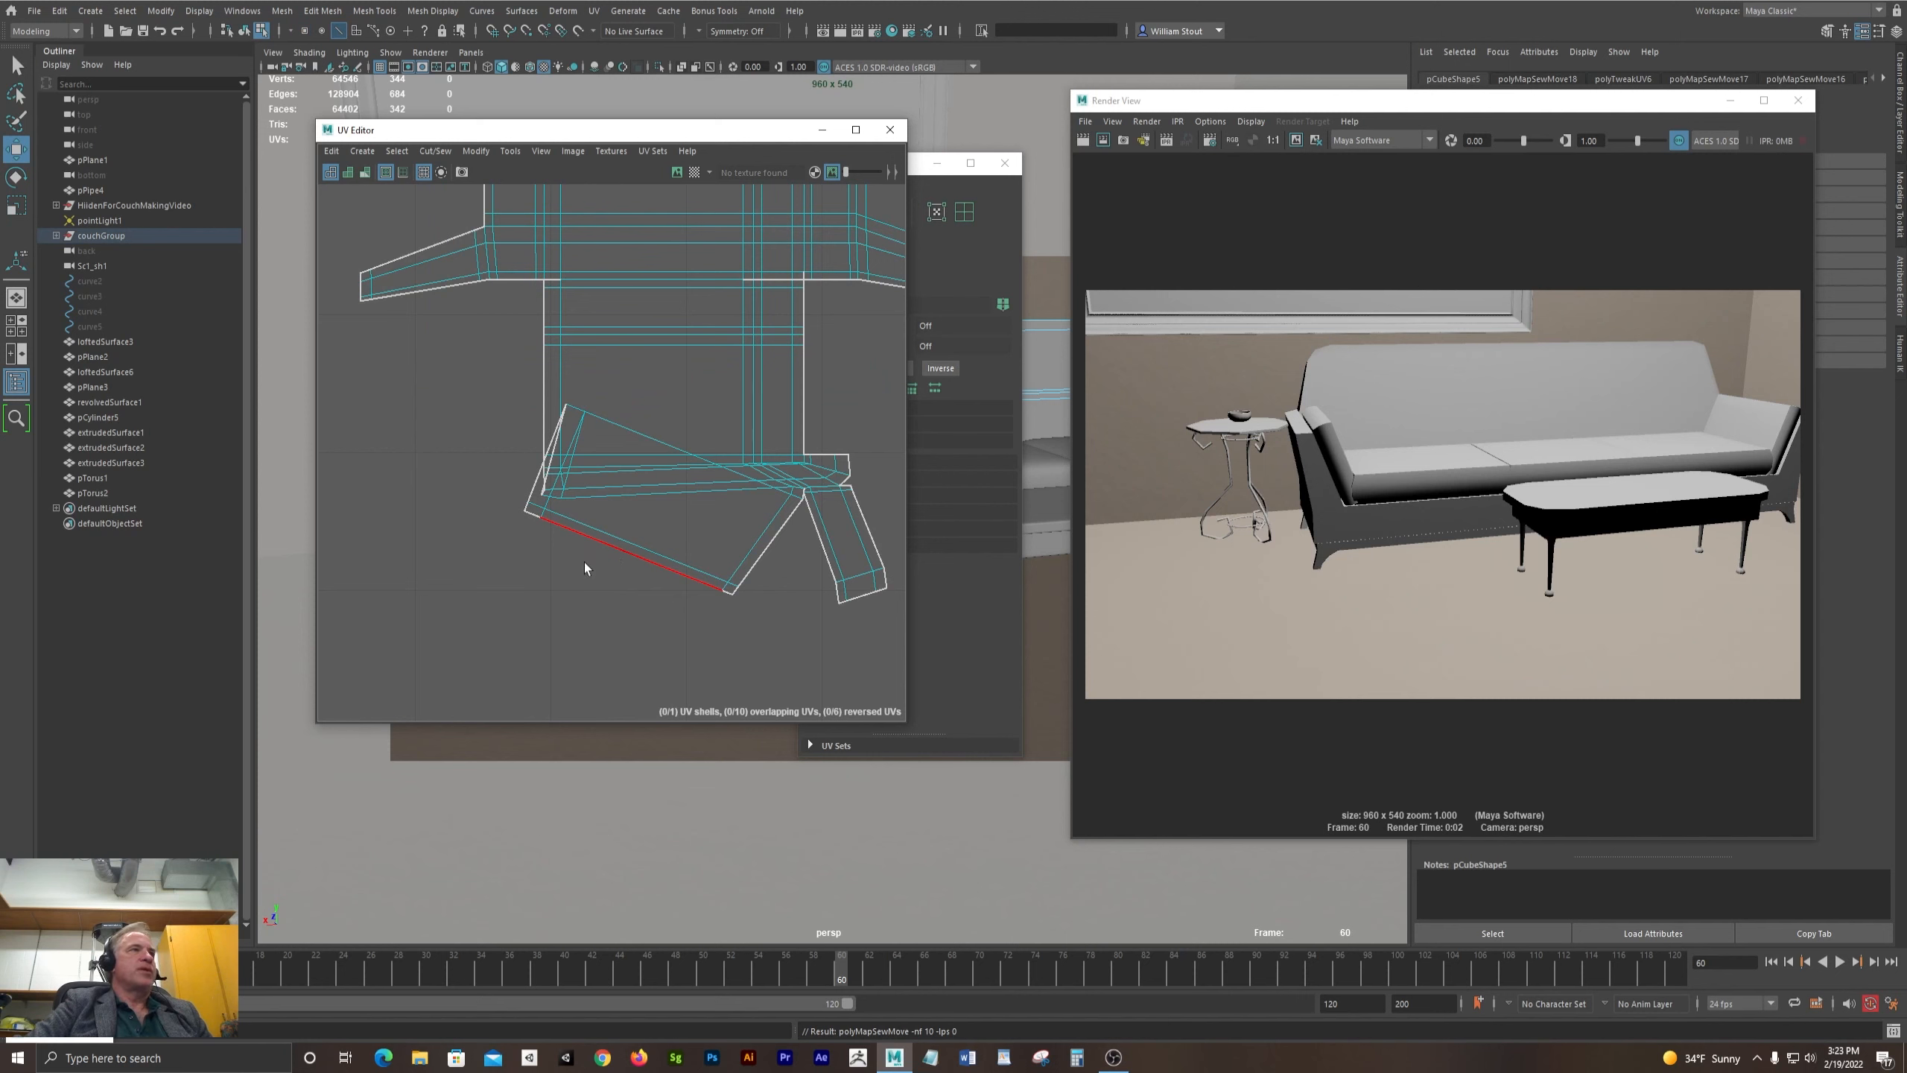
key("ctrl+z")
- Find the remaining small shells and move the misplaced UV inside the larger panel out to its upper right corner
key("f")
middle_click_drag(575, 515, 578, 612, "alt")
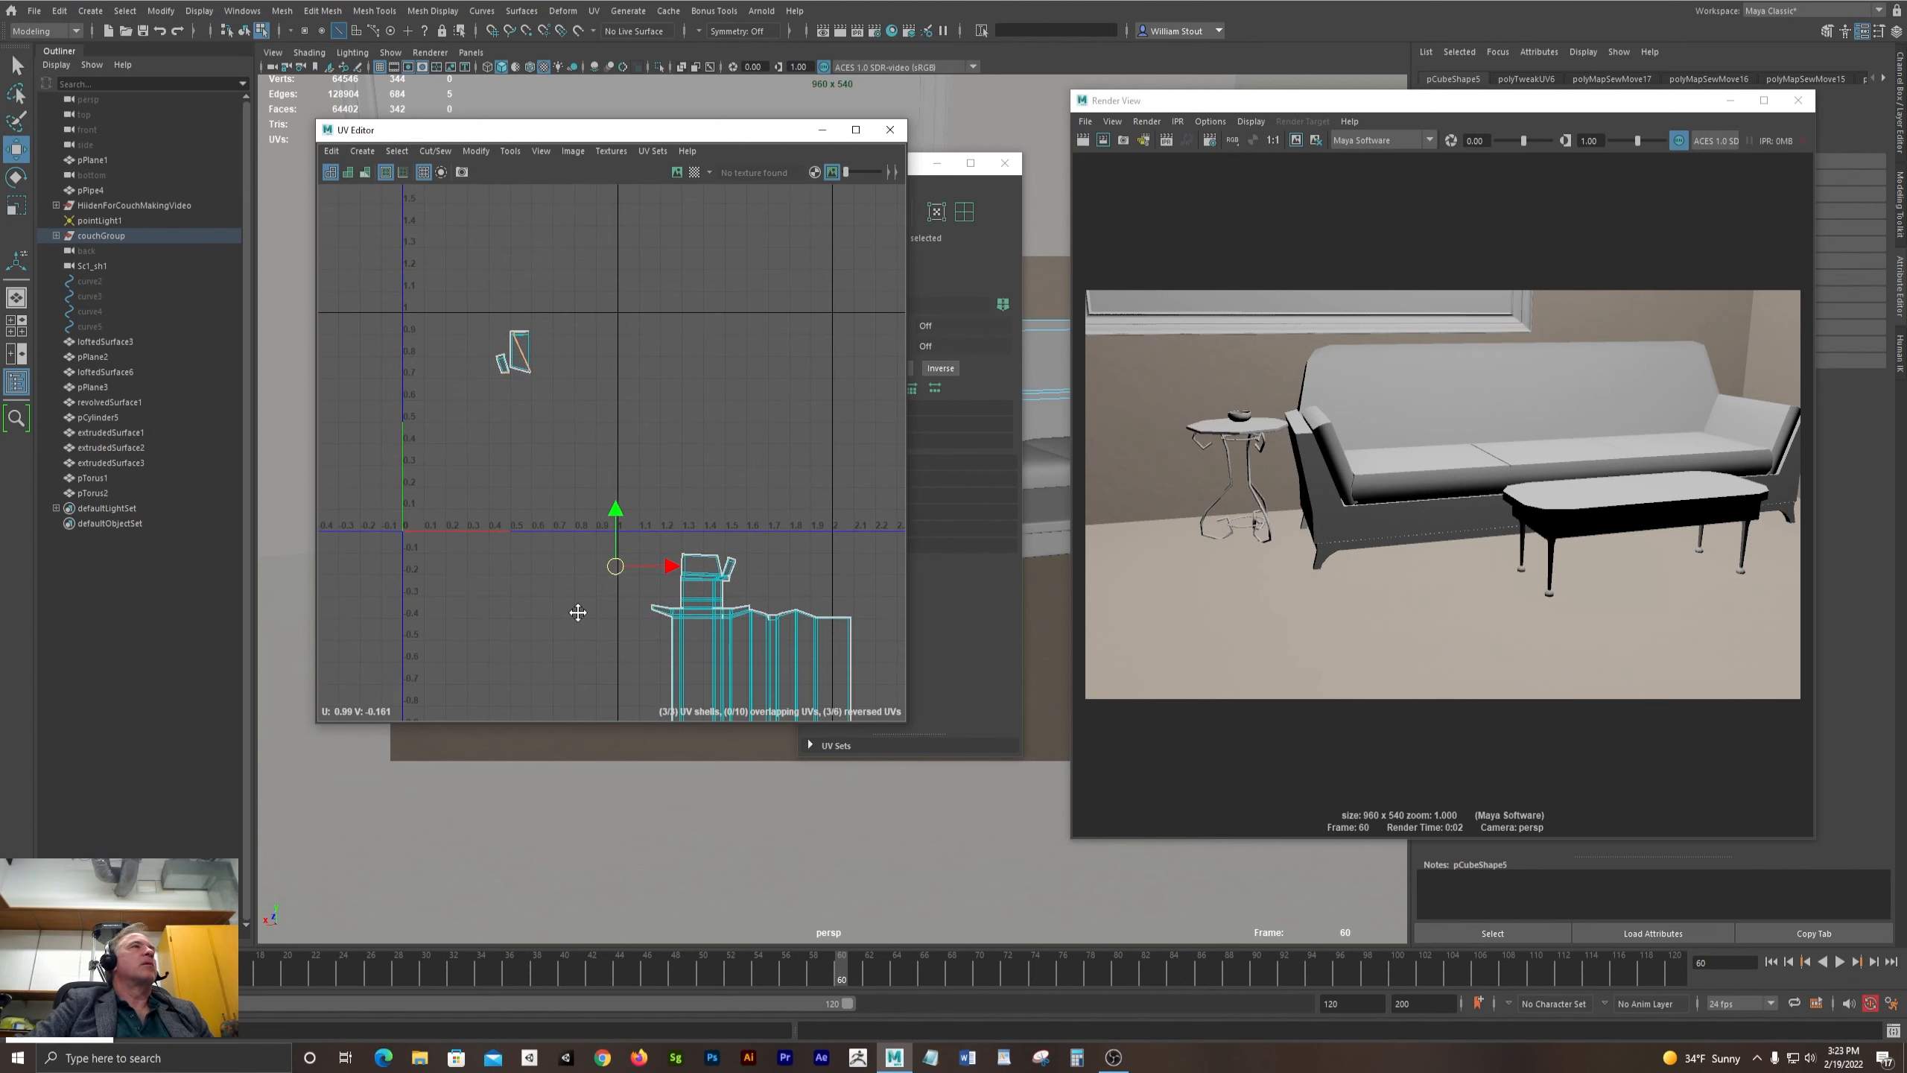
middle_click_drag(502, 406, 650, 532, "alt")
scroll(641, 567, "up", 10)
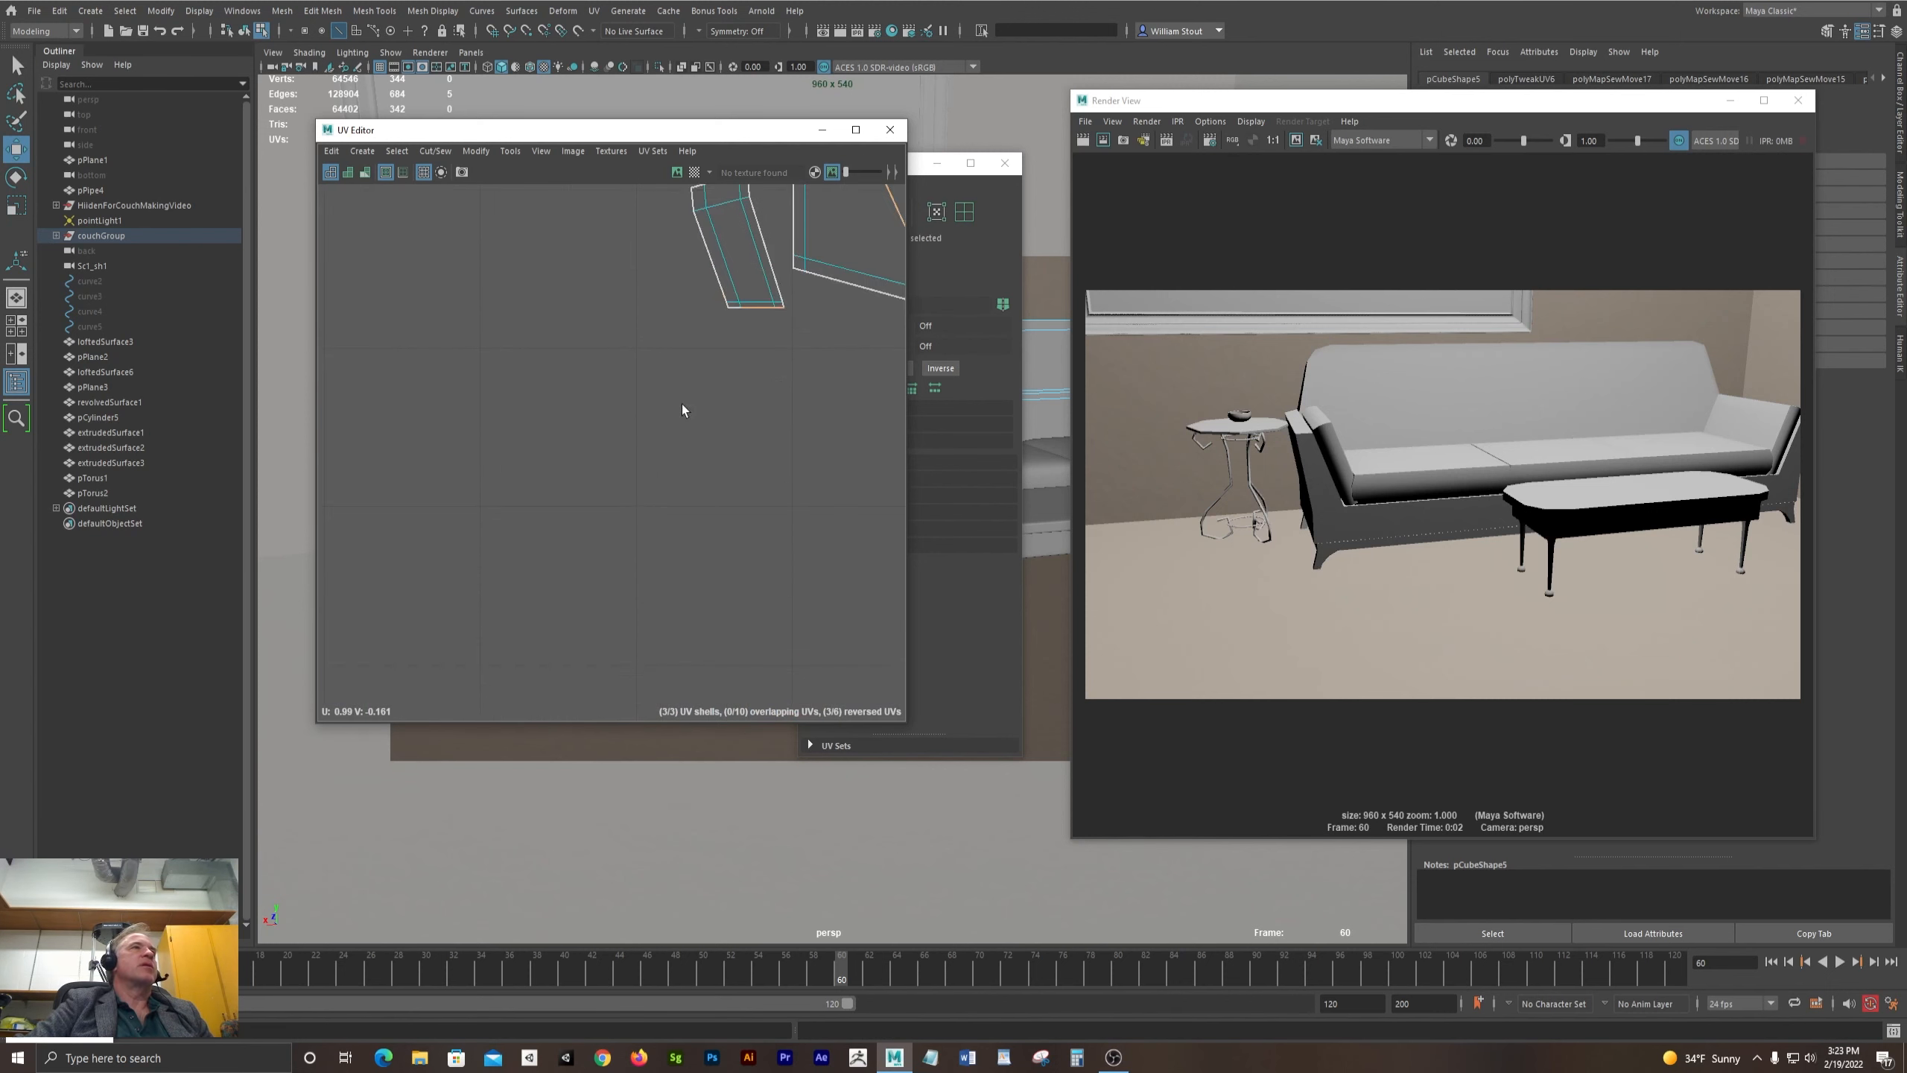
middle_click_drag(682, 406, 453, 745, "alt")
middle_click_drag(500, 513, 468, 625, "alt")
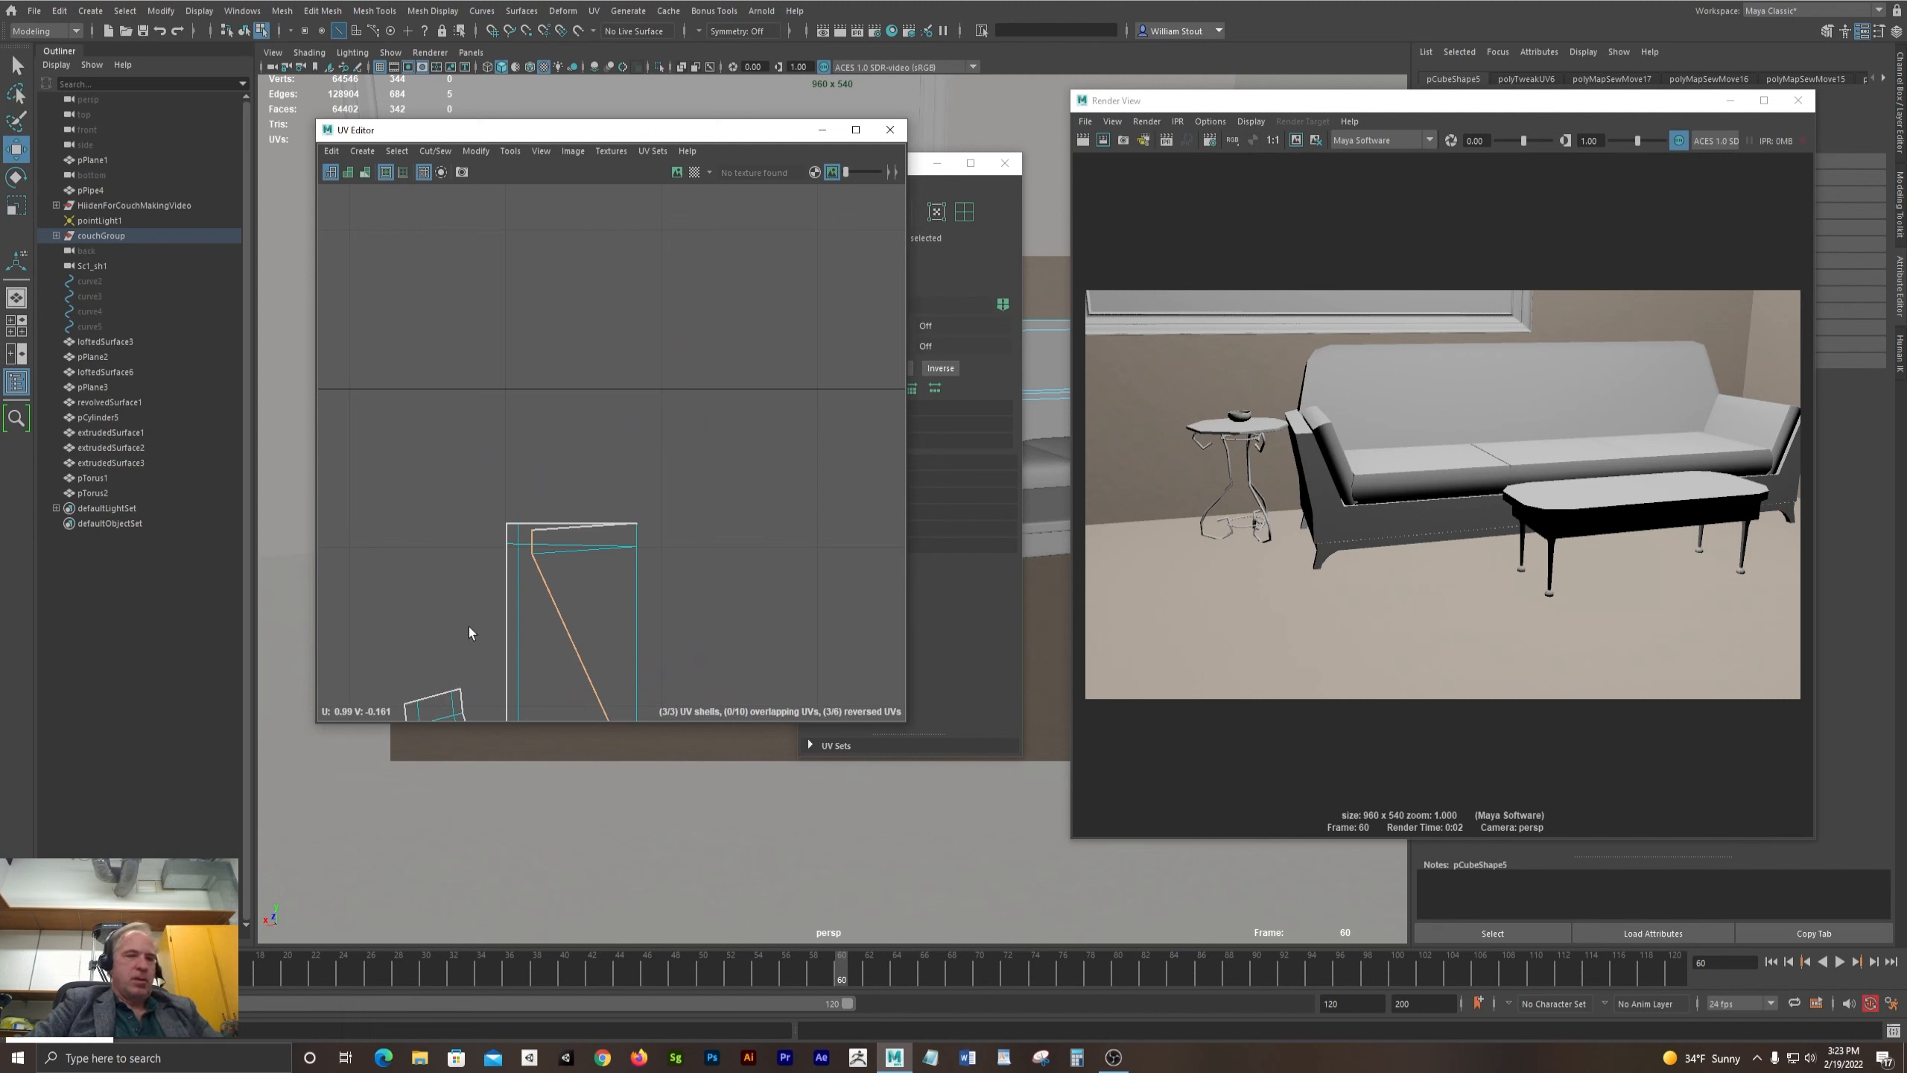
key("F9")
left_click(532, 541)
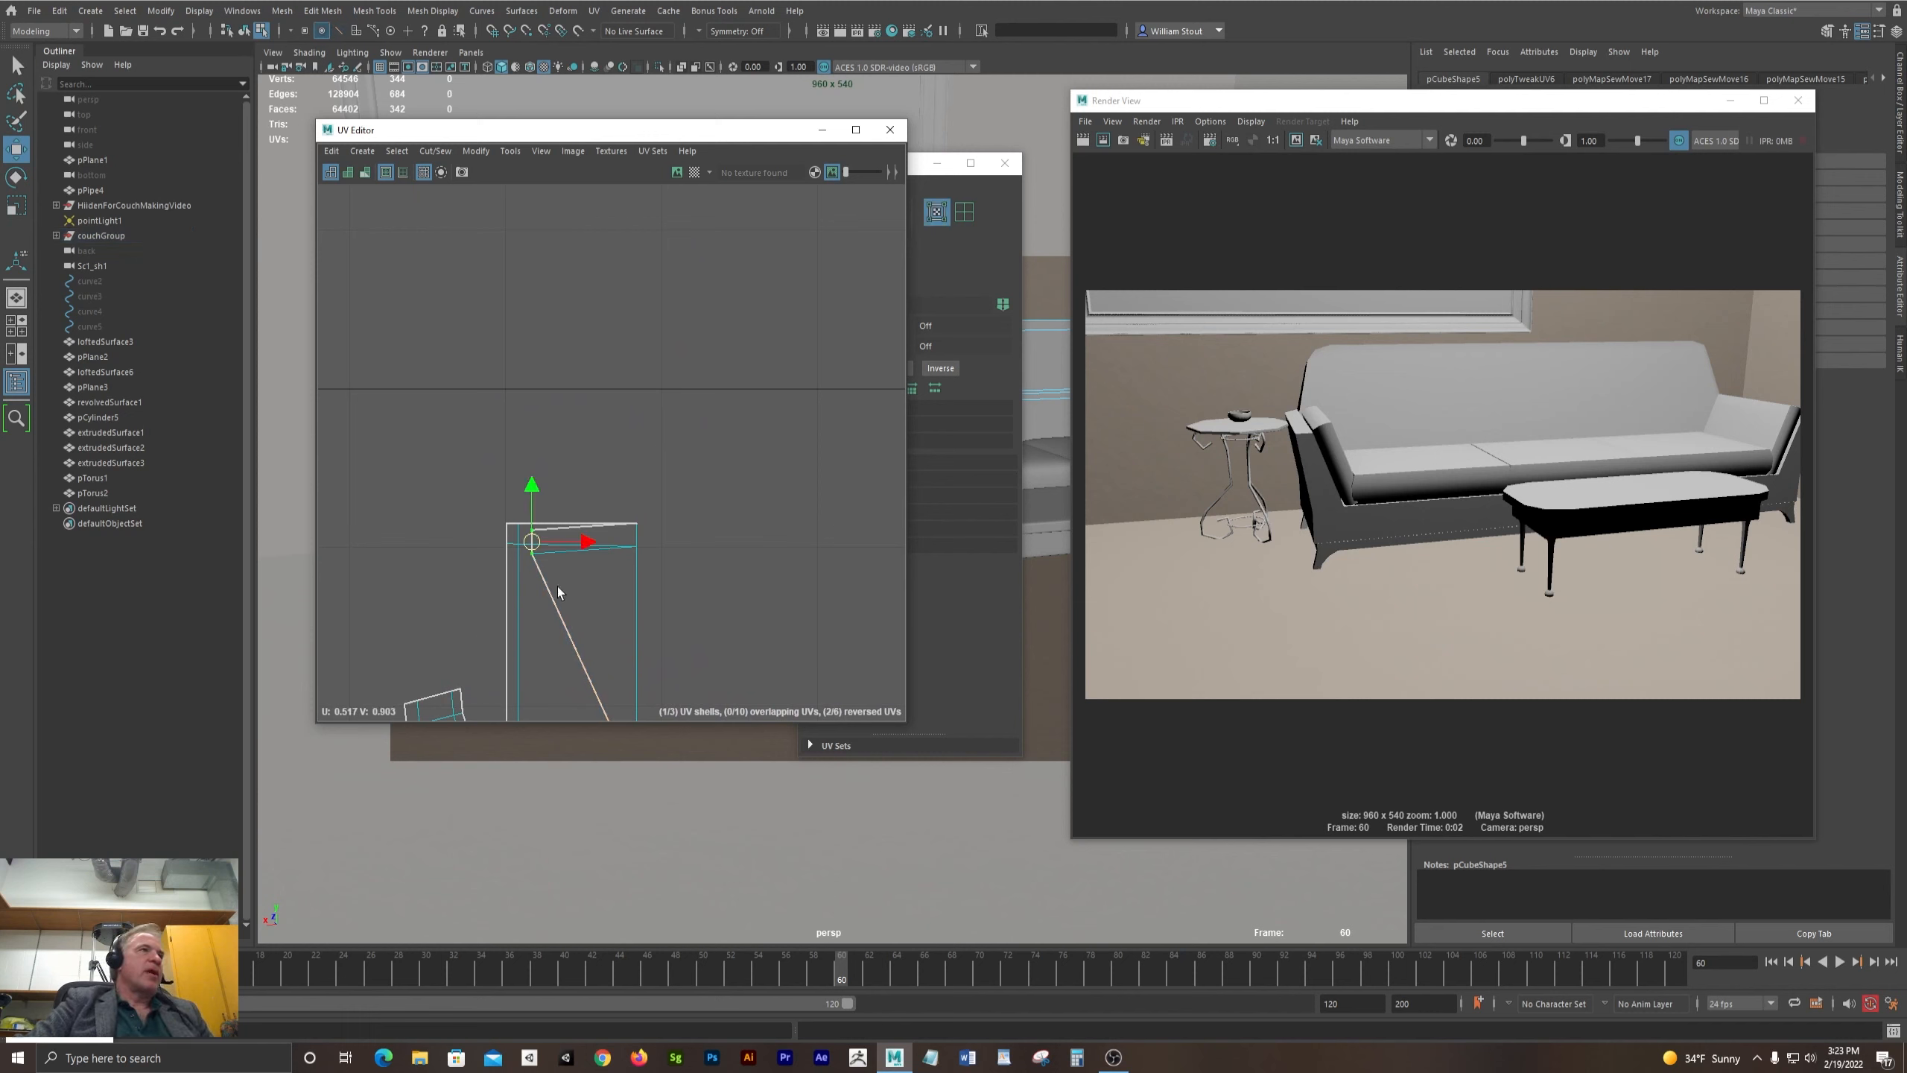
left_click_drag(587, 541, 649, 478)
- Select the lower extension's bottom border edges matching the repaired panel's long side and Move and Sew the panel onto them
middle_click_drag(668, 570, 672, 240, "alt")
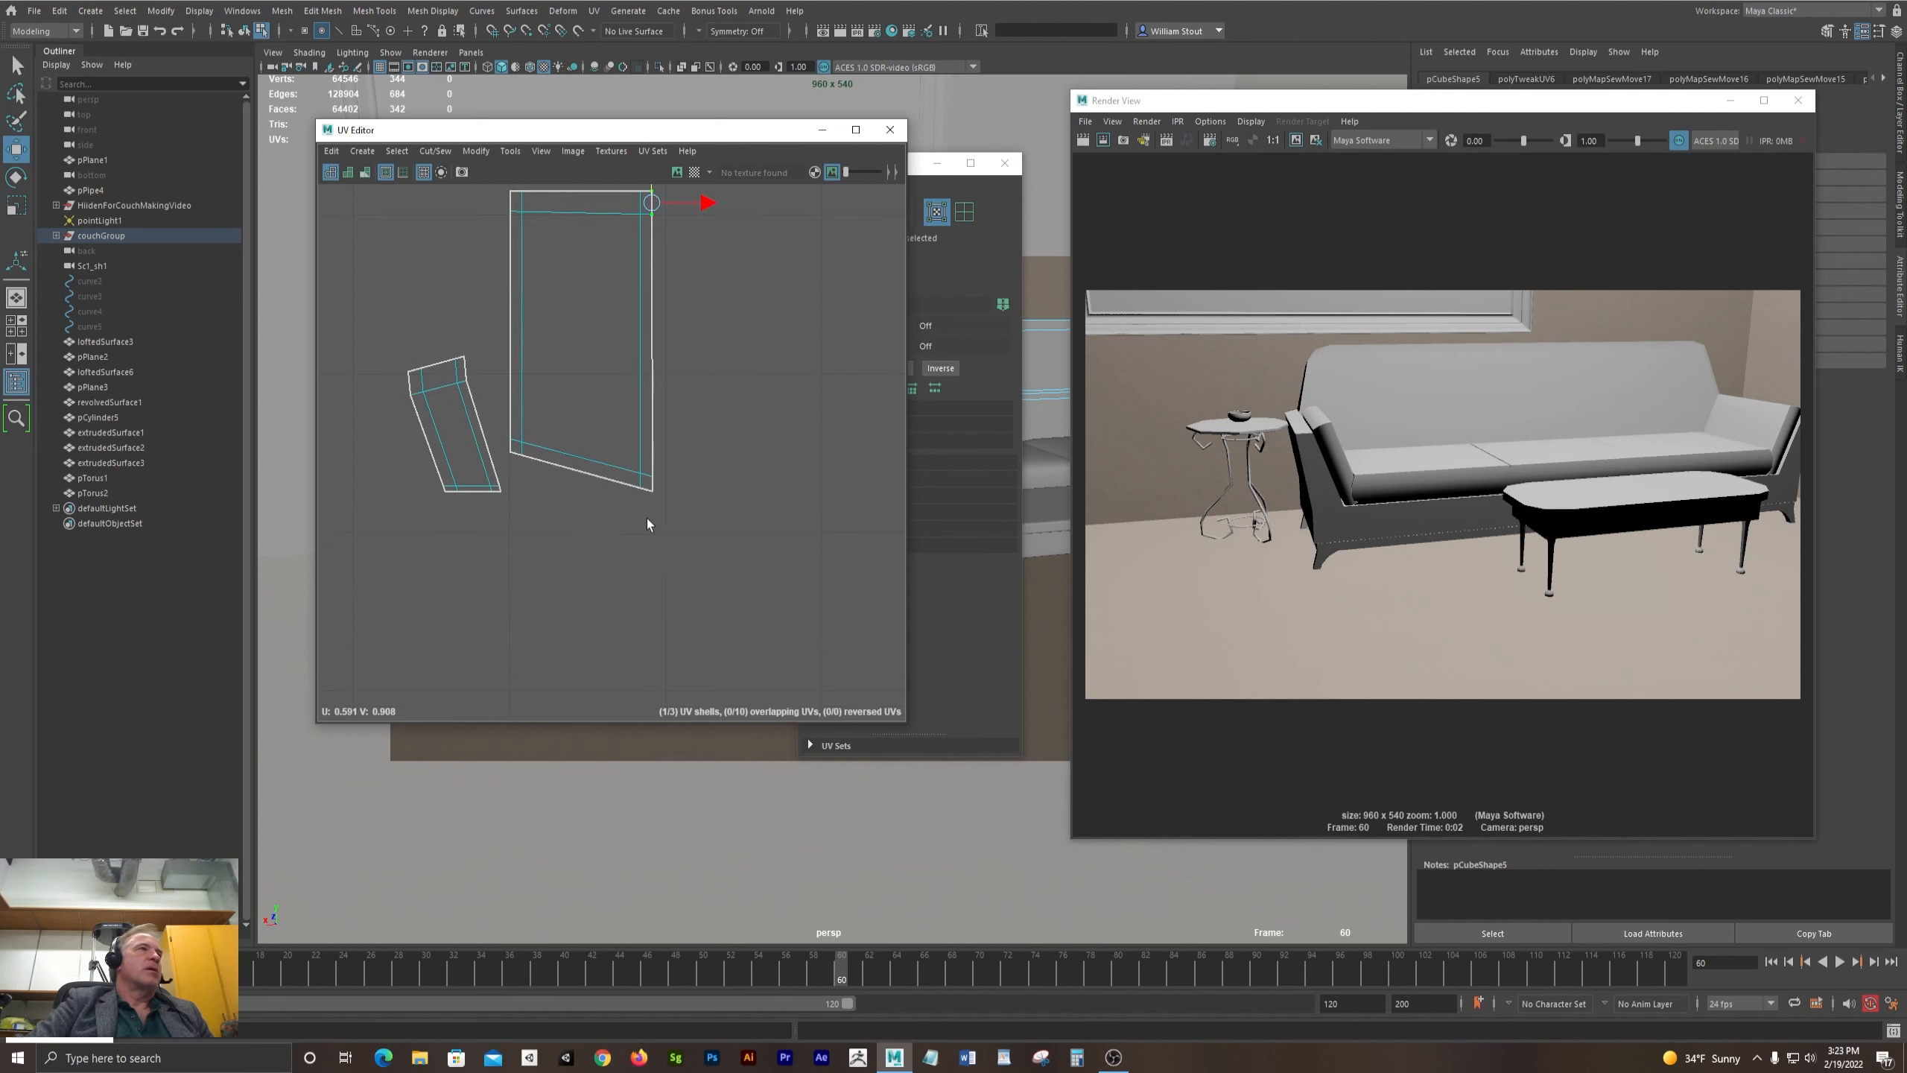
key("F10")
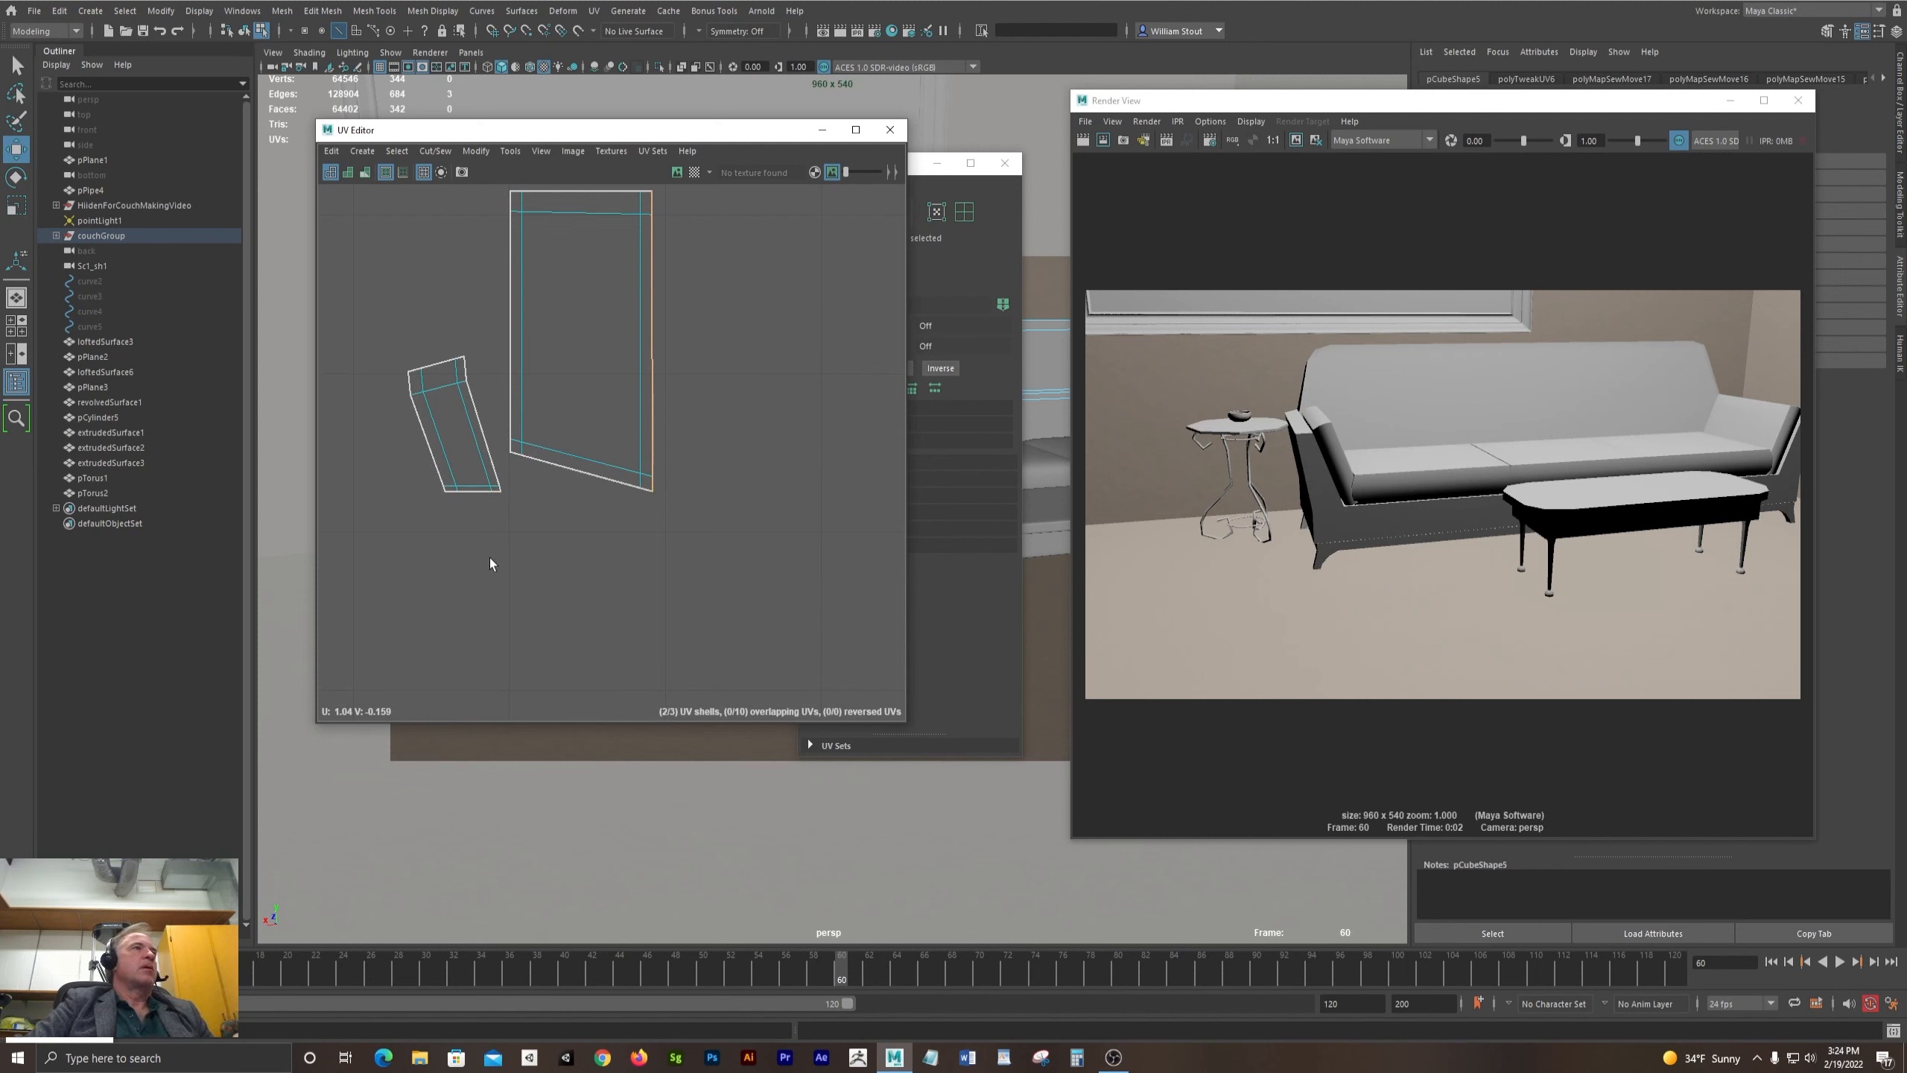
scroll(748, 623, "down", 5)
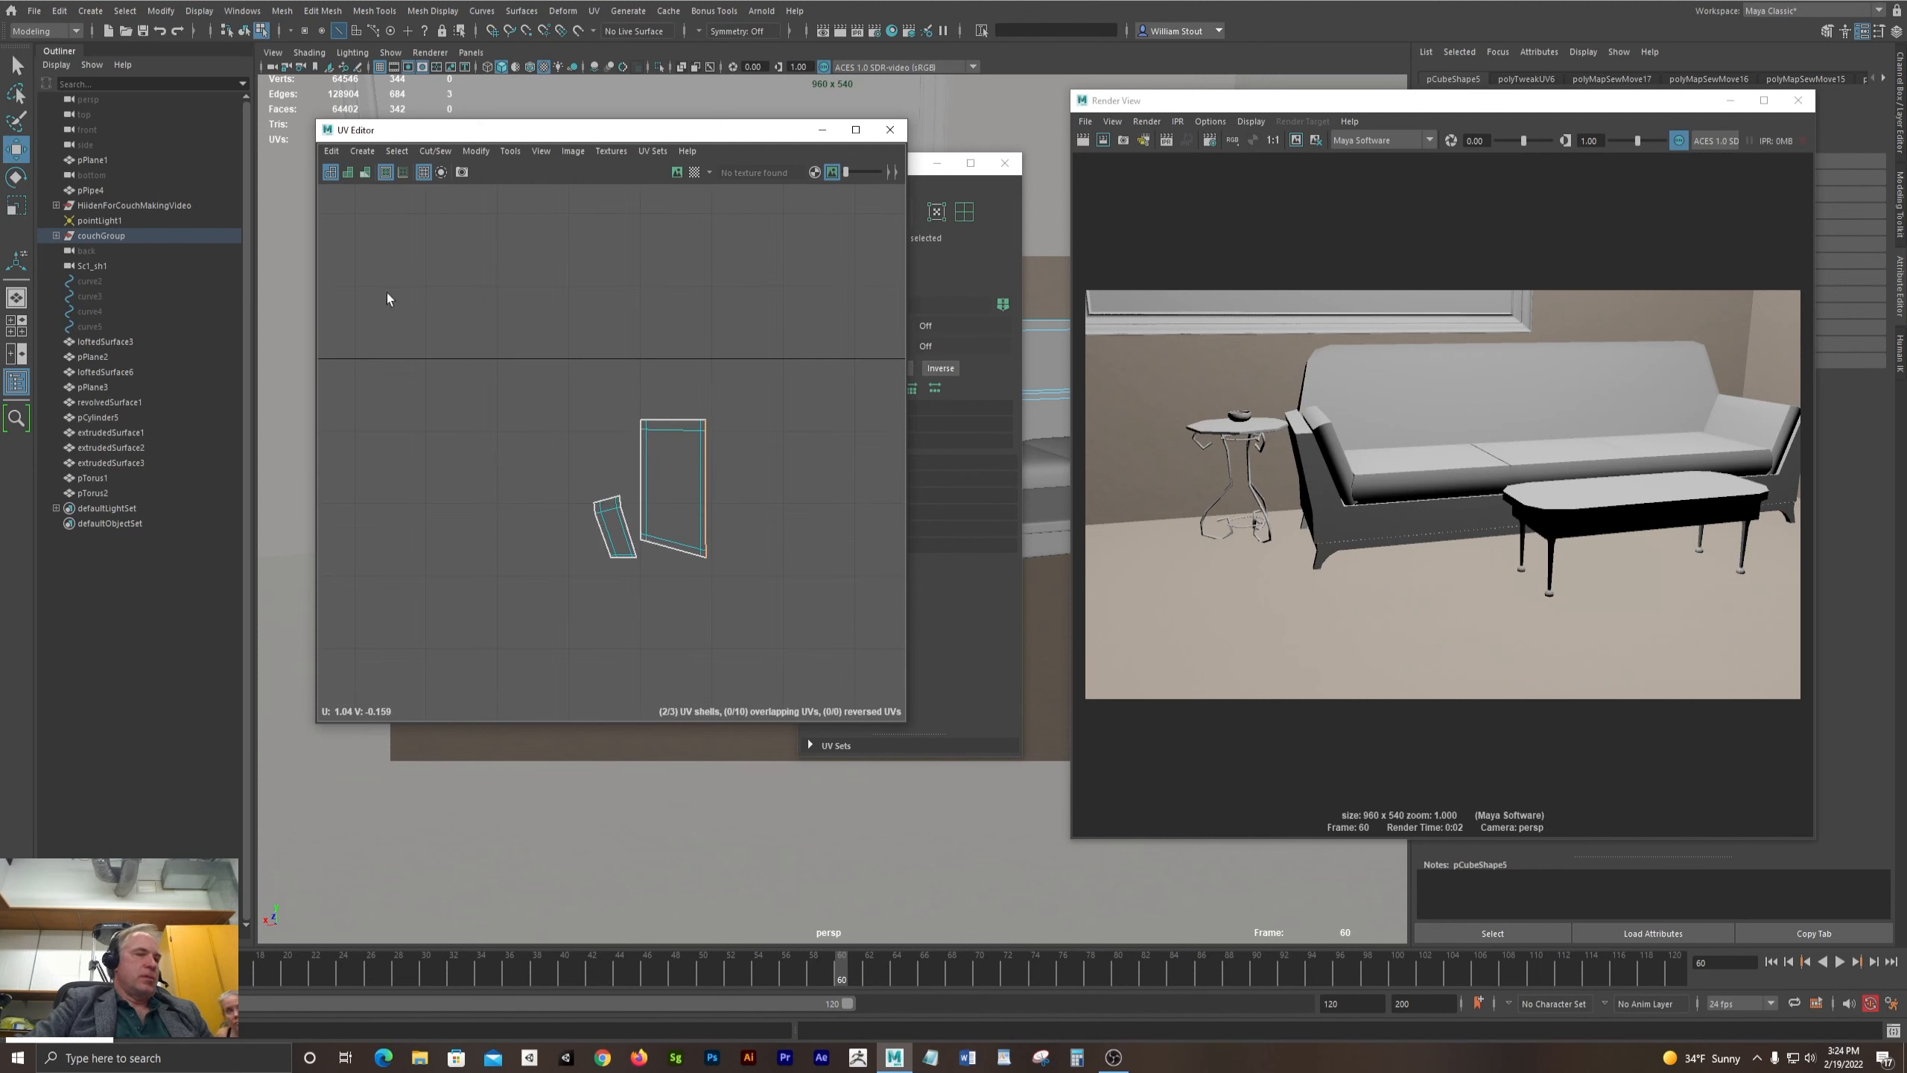
key("g")
- Select the slanted side edge of the newly attached lower panel and examine where its matching edge lies
middle_click_drag(713, 550, 528, 214, "alt")
scroll(660, 455, "down", 7)
right_click_drag(545, 383, 886, 476, "alt")
middle_click_drag(871, 479, 441, 279, "alt")
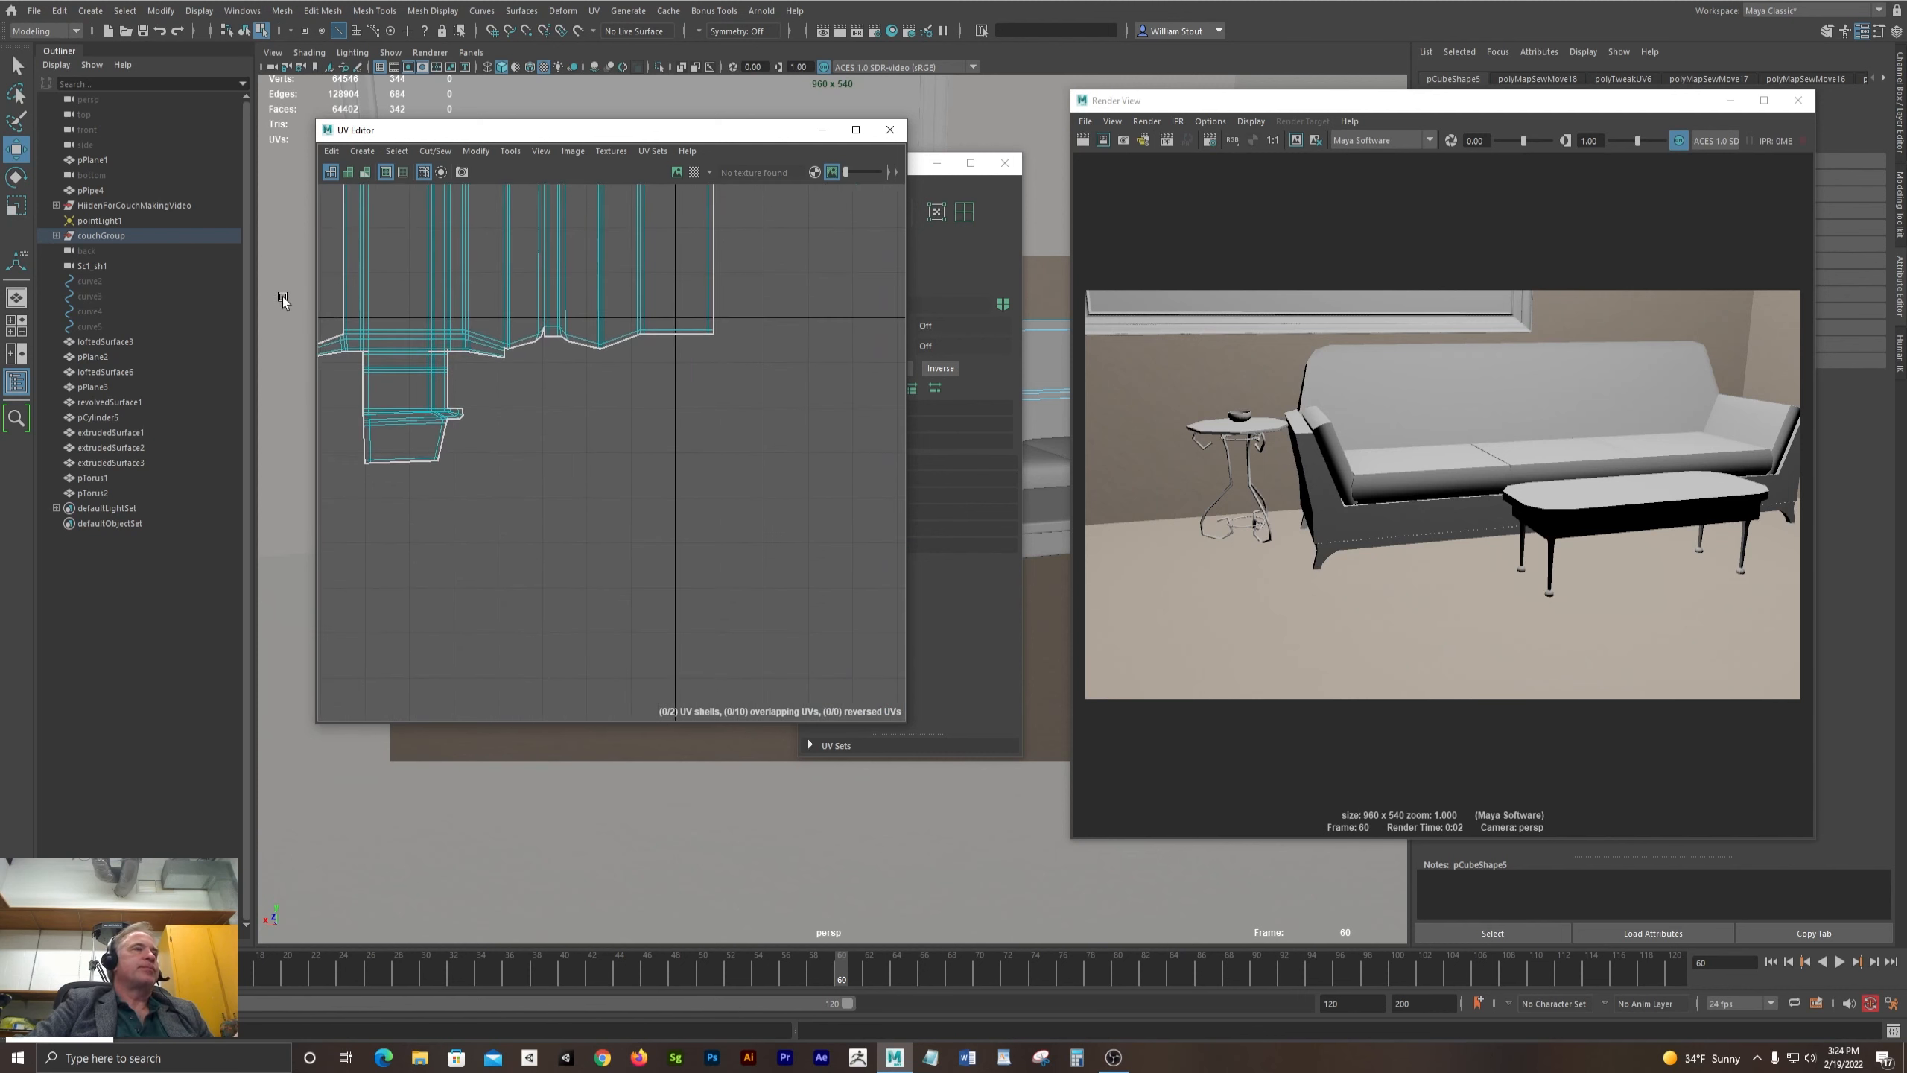
right_click_drag(344, 357, 735, 430, "alt")
left_click(586, 536)
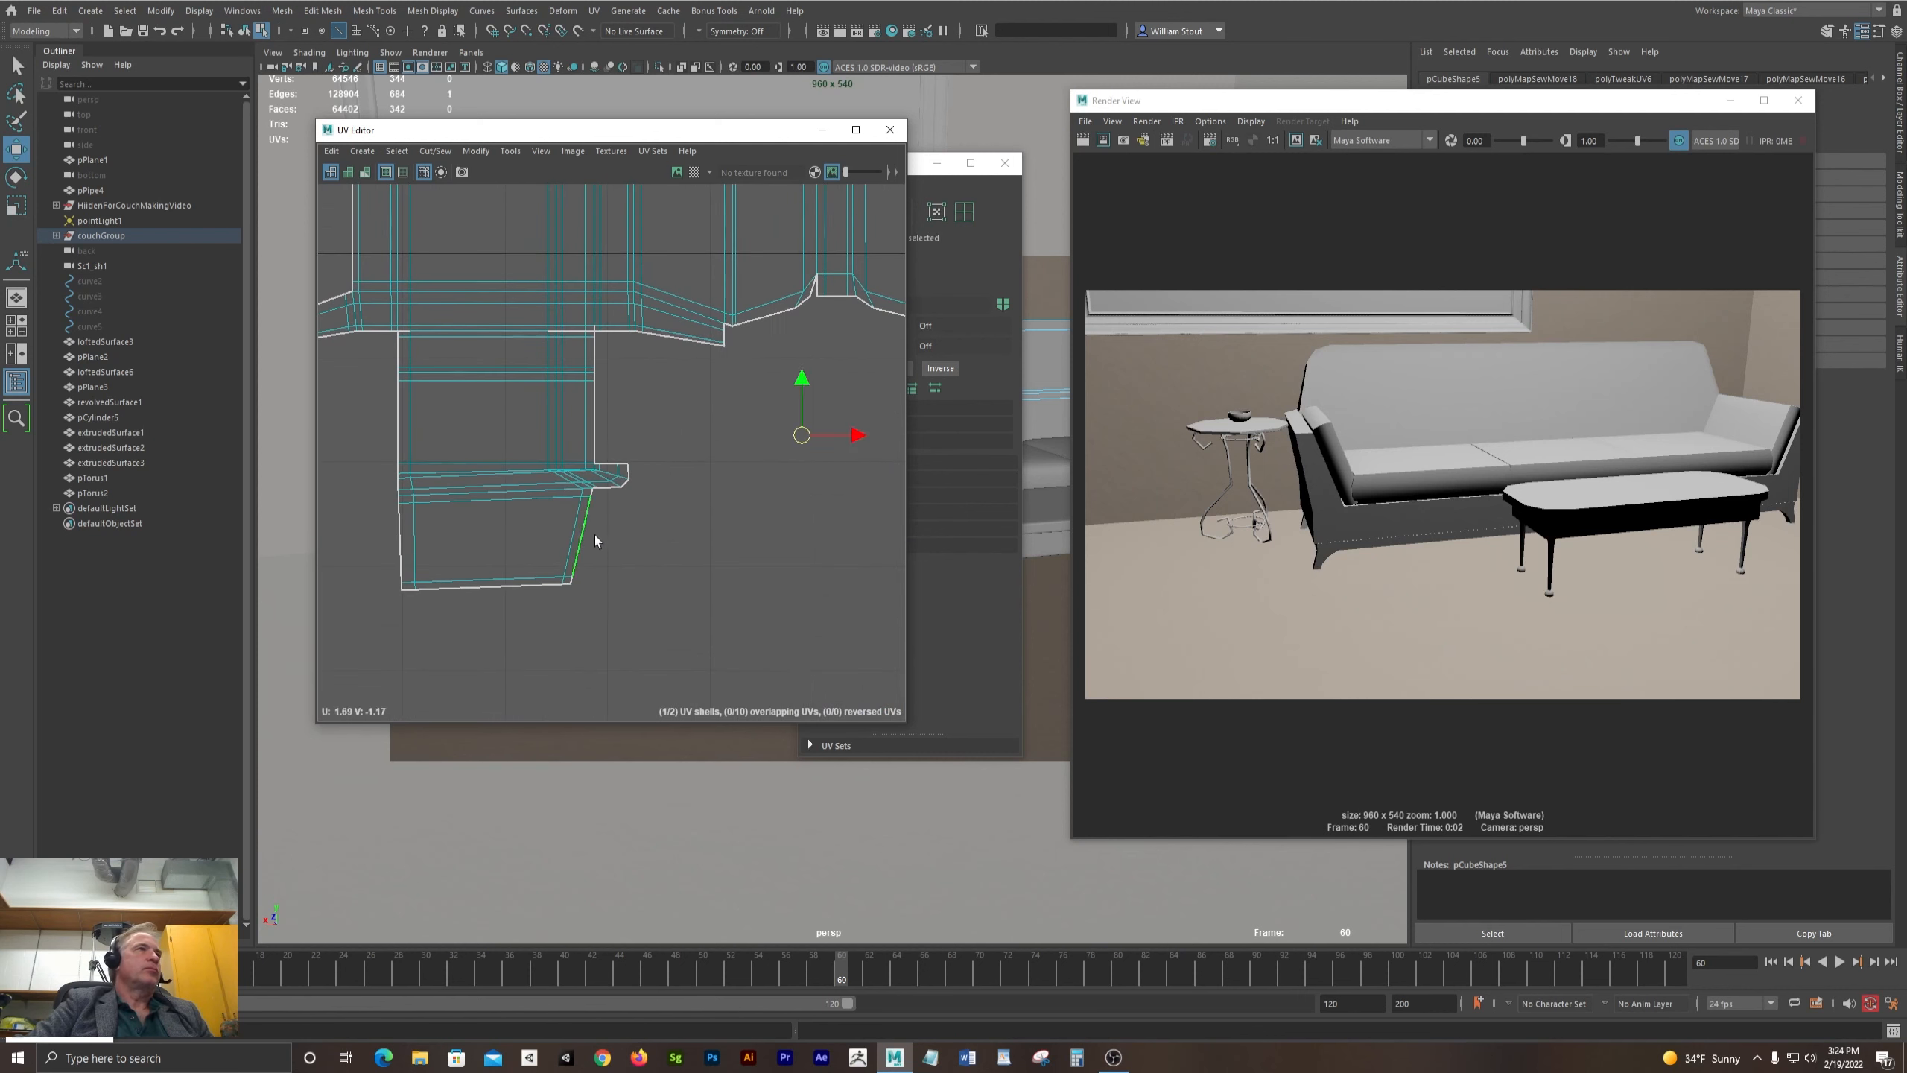
right_click_drag(631, 544, 936, 554, "alt")
middle_click_drag(485, 631, 596, 622, "alt")
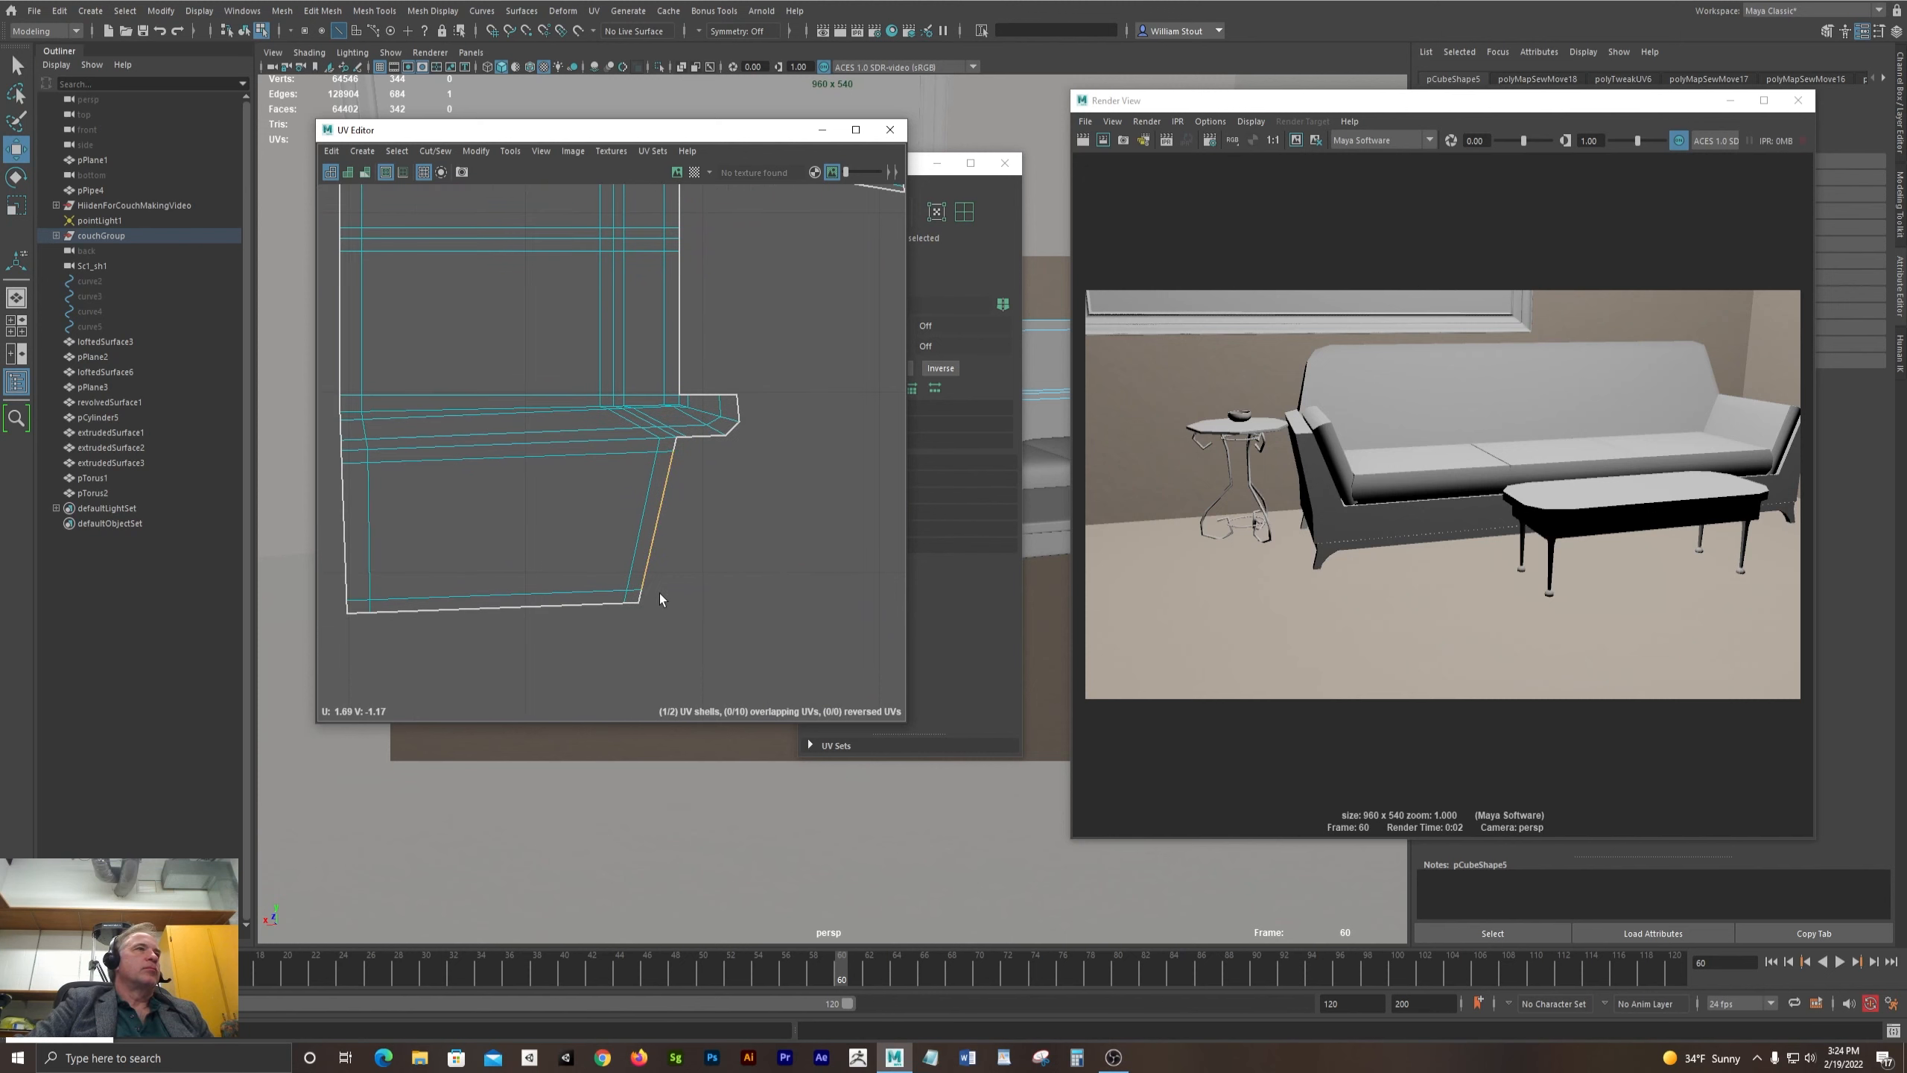
scroll(698, 599, "down", 5)
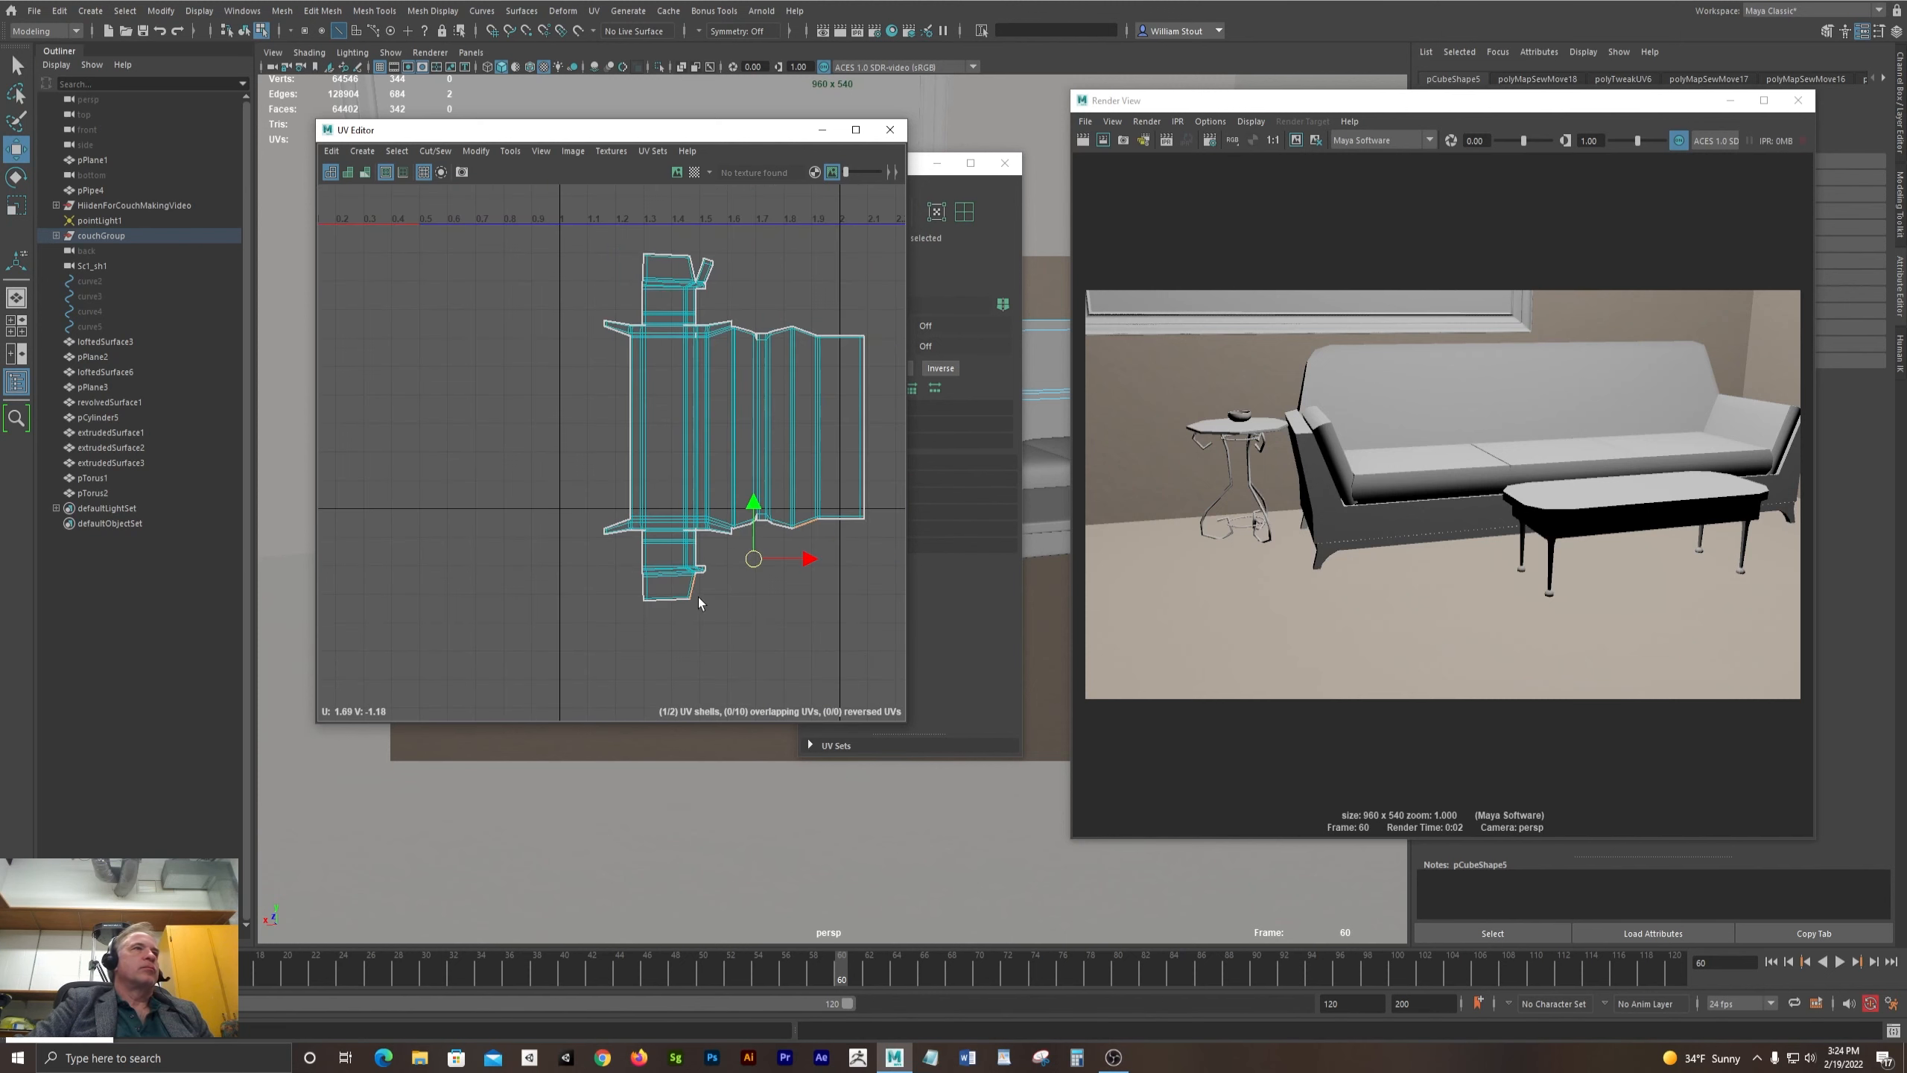
middle_click_drag(671, 293, 630, 248, "alt")
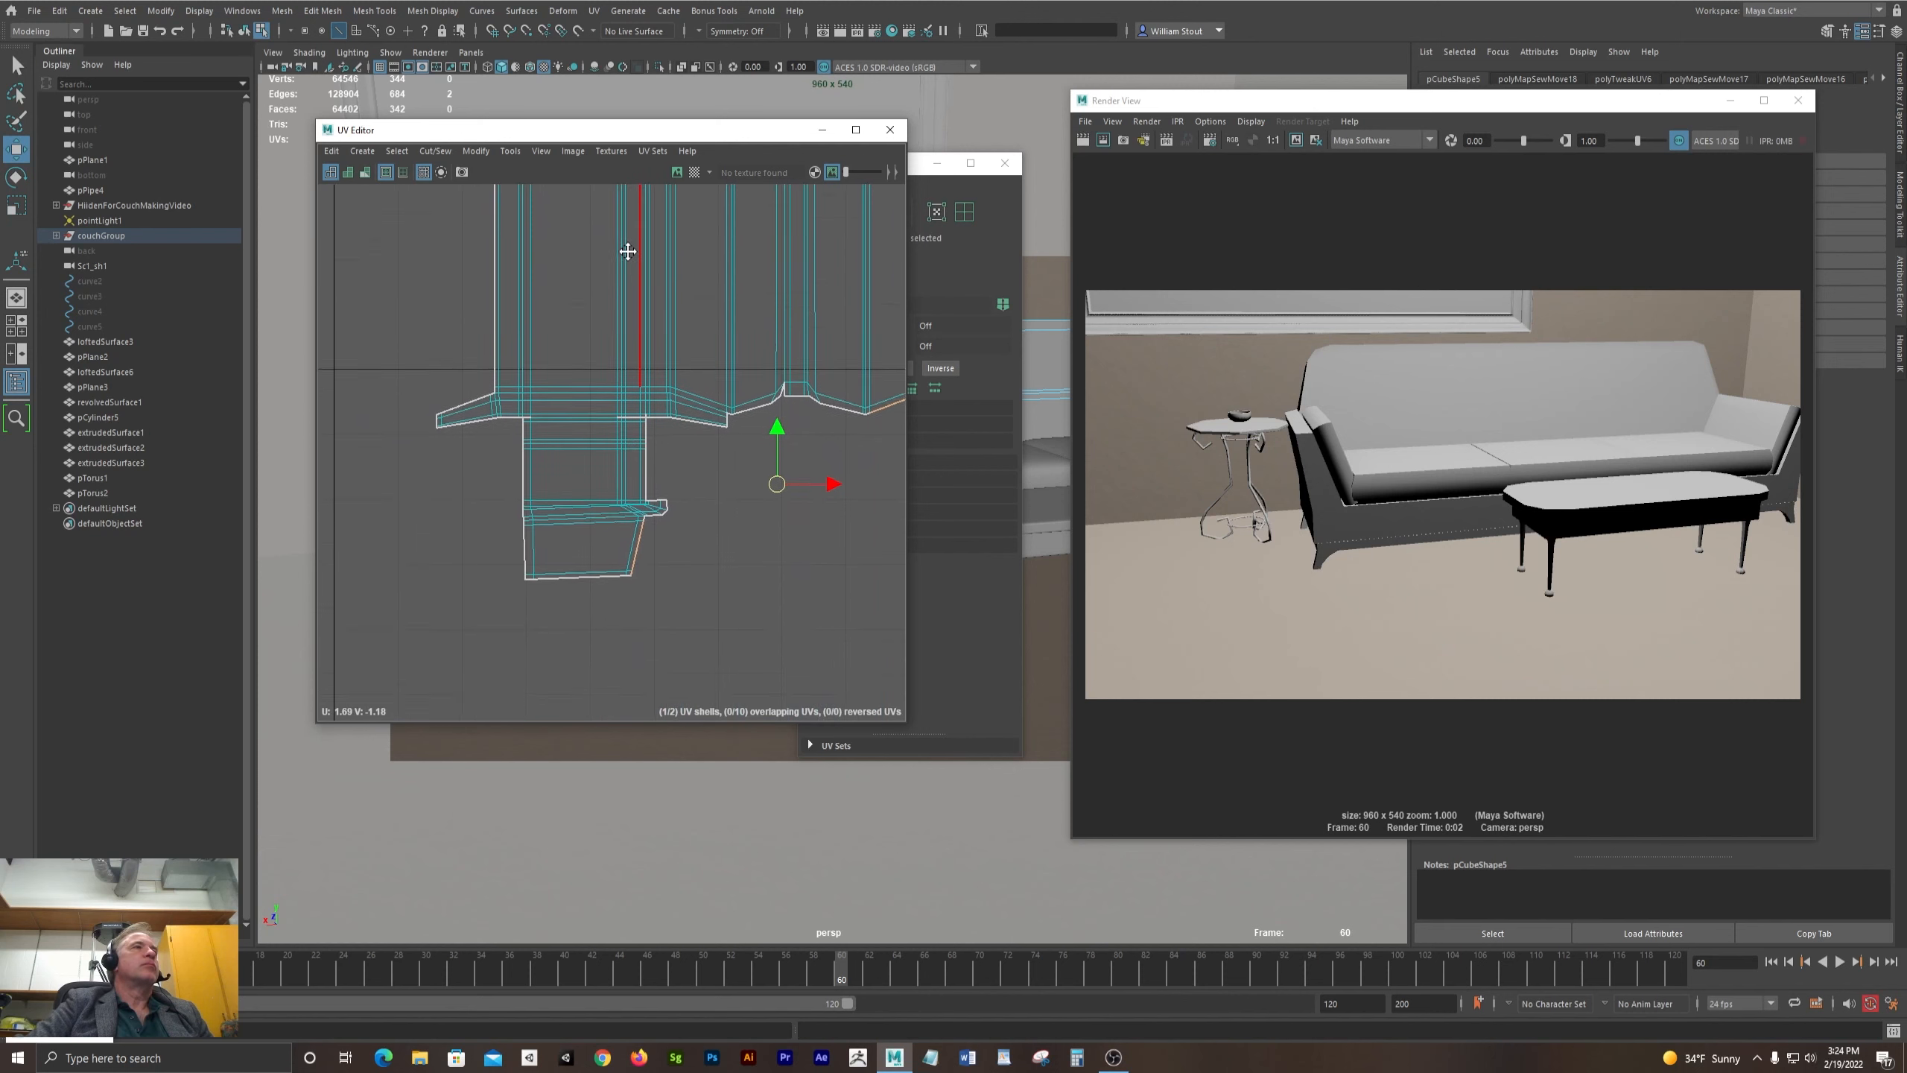
- Select the short bottom edges of the hook beside the lower panel and Move and Sew the last small strip onto them
left_click(643, 494)
scroll(644, 560, "up", 10)
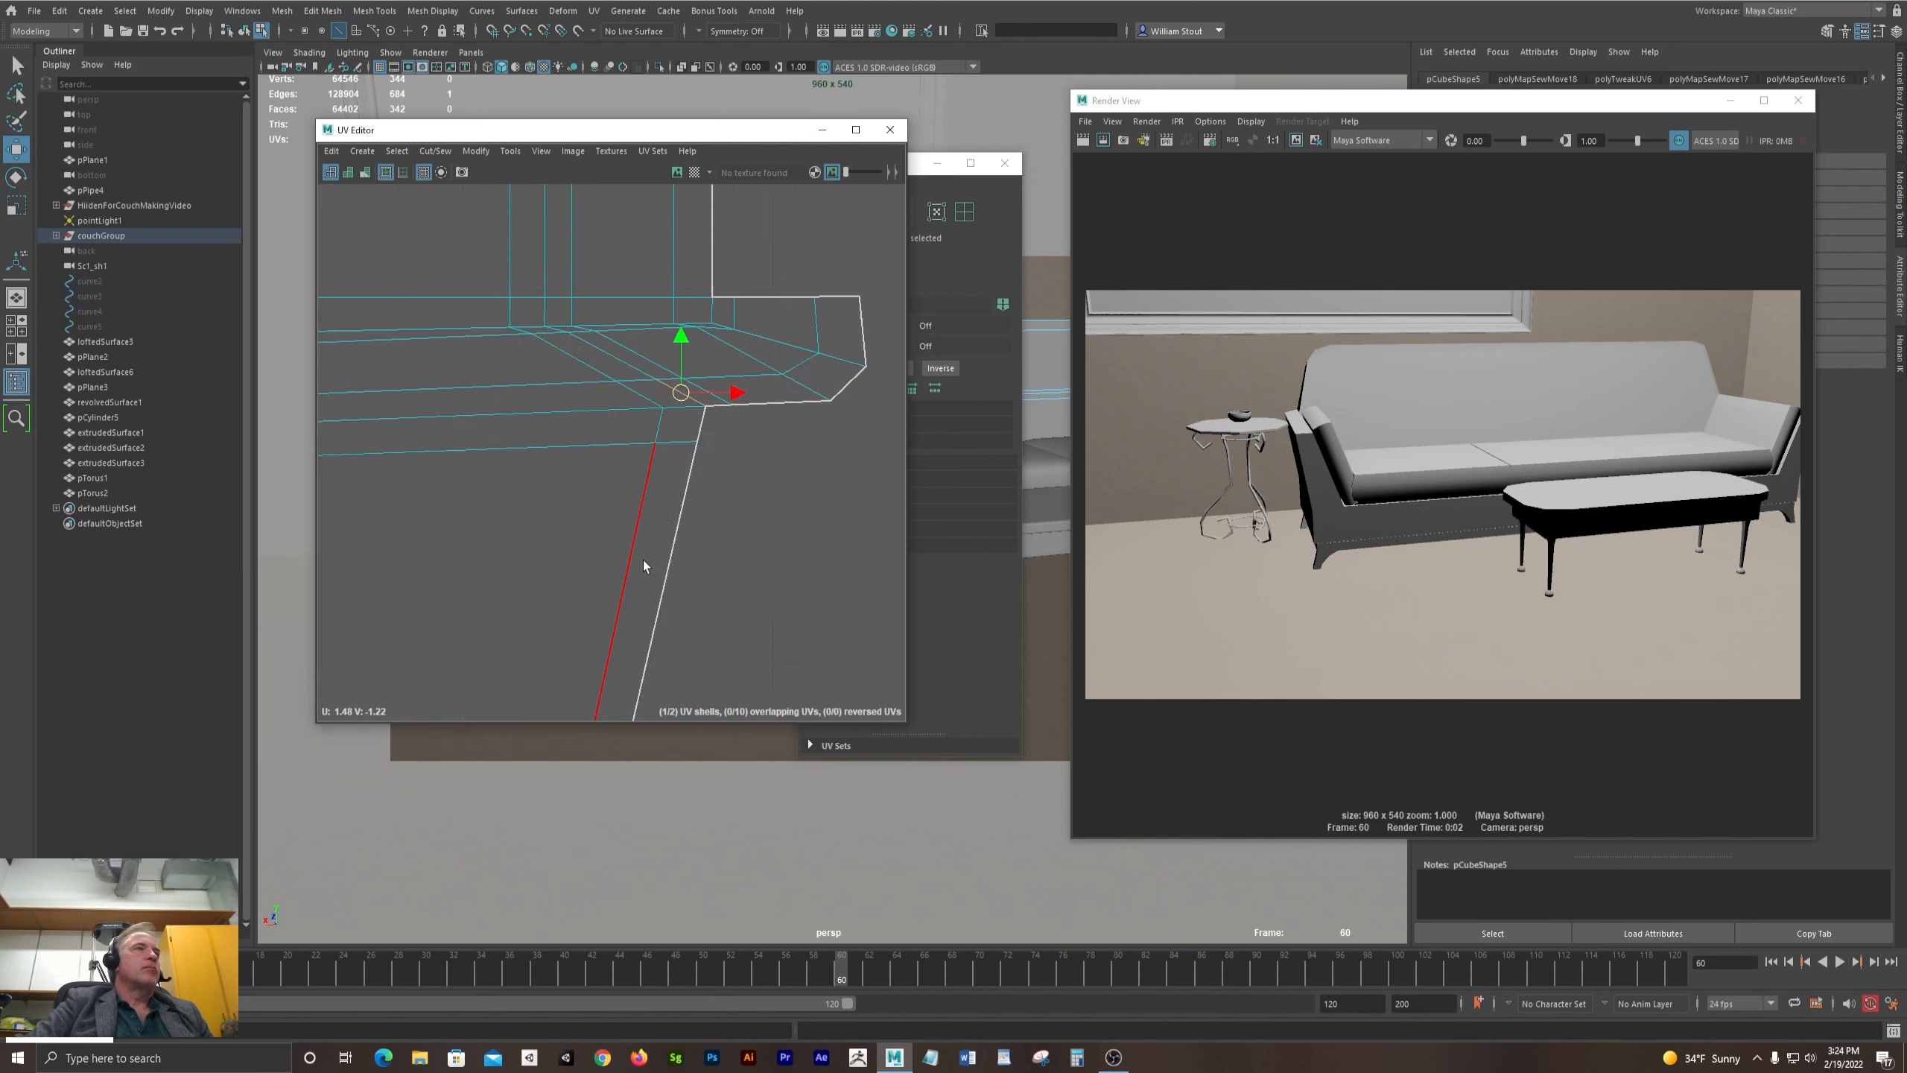
left_click(804, 373)
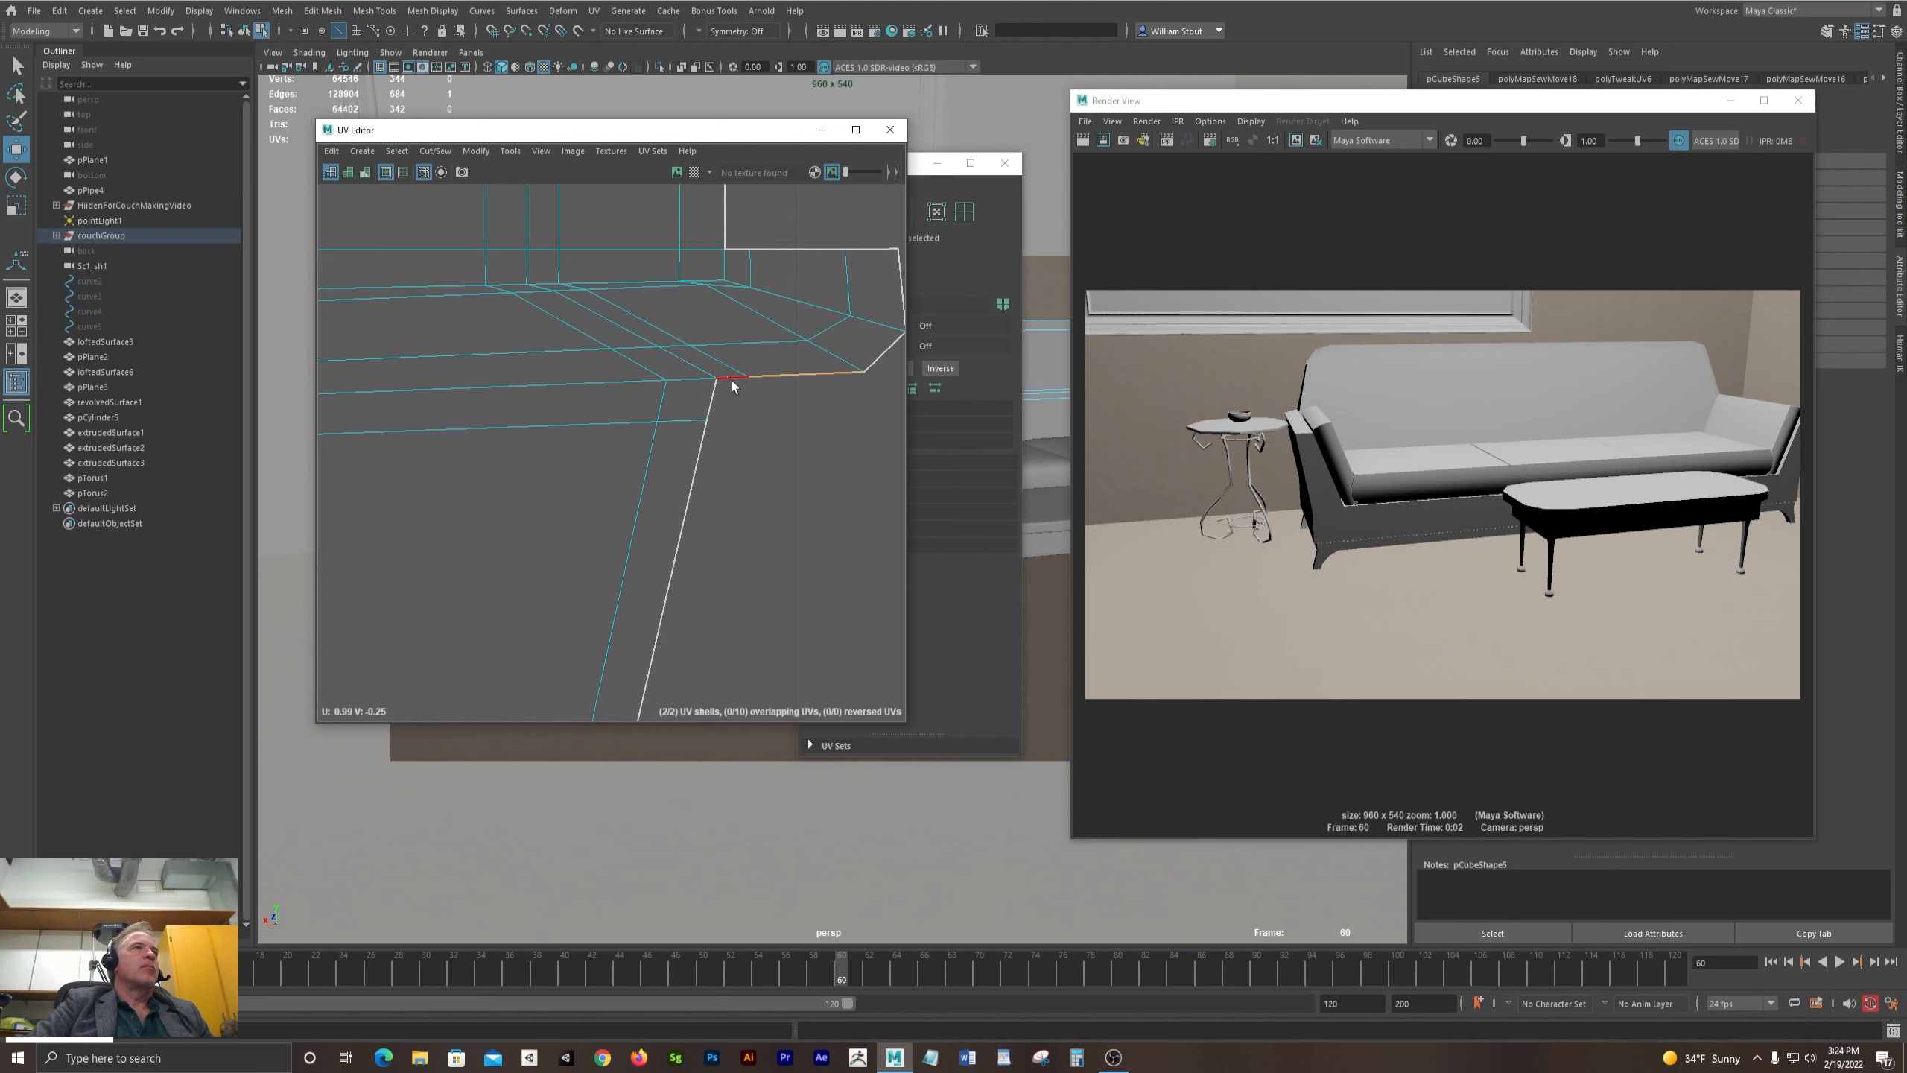
left_click(732, 379, "shift")
scroll(797, 483, "down", 4)
scroll(796, 482, "down", 5)
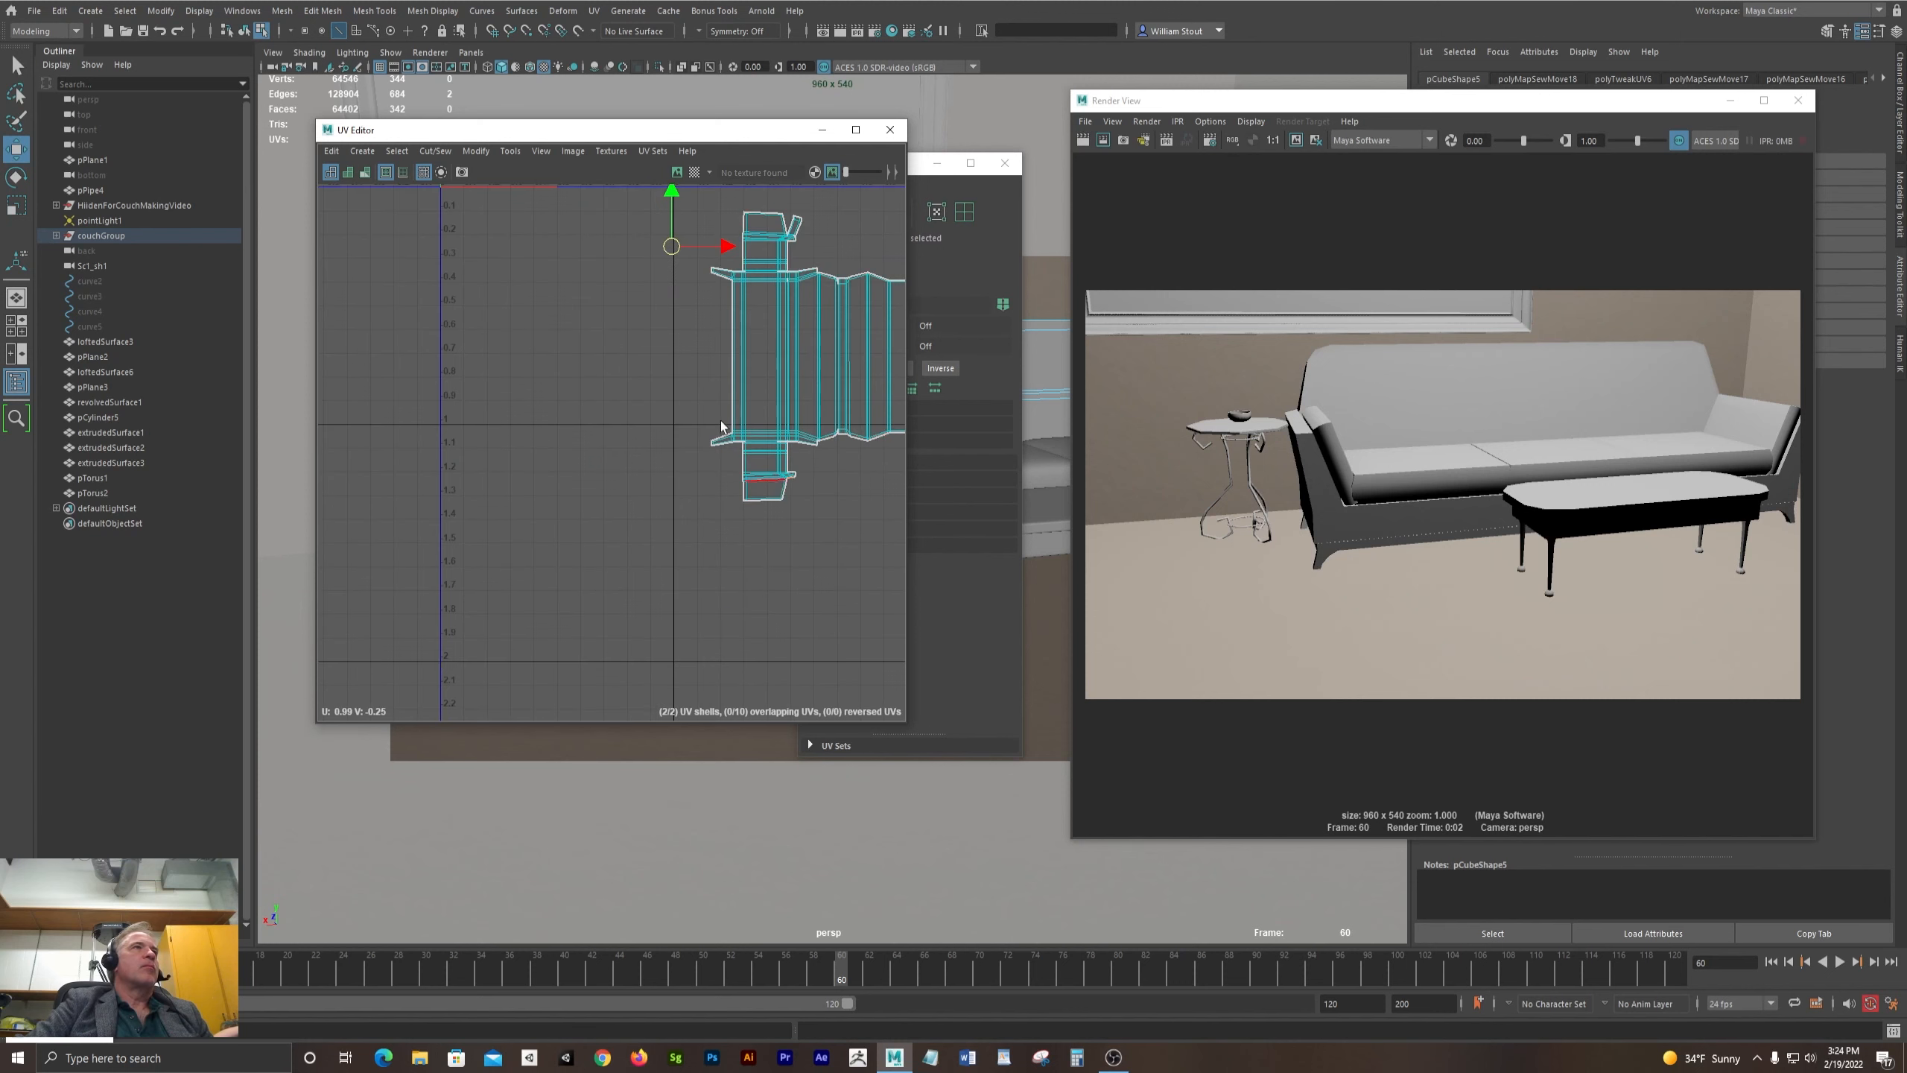
middle_click_drag(721, 421, 450, 464, "alt")
key("g")
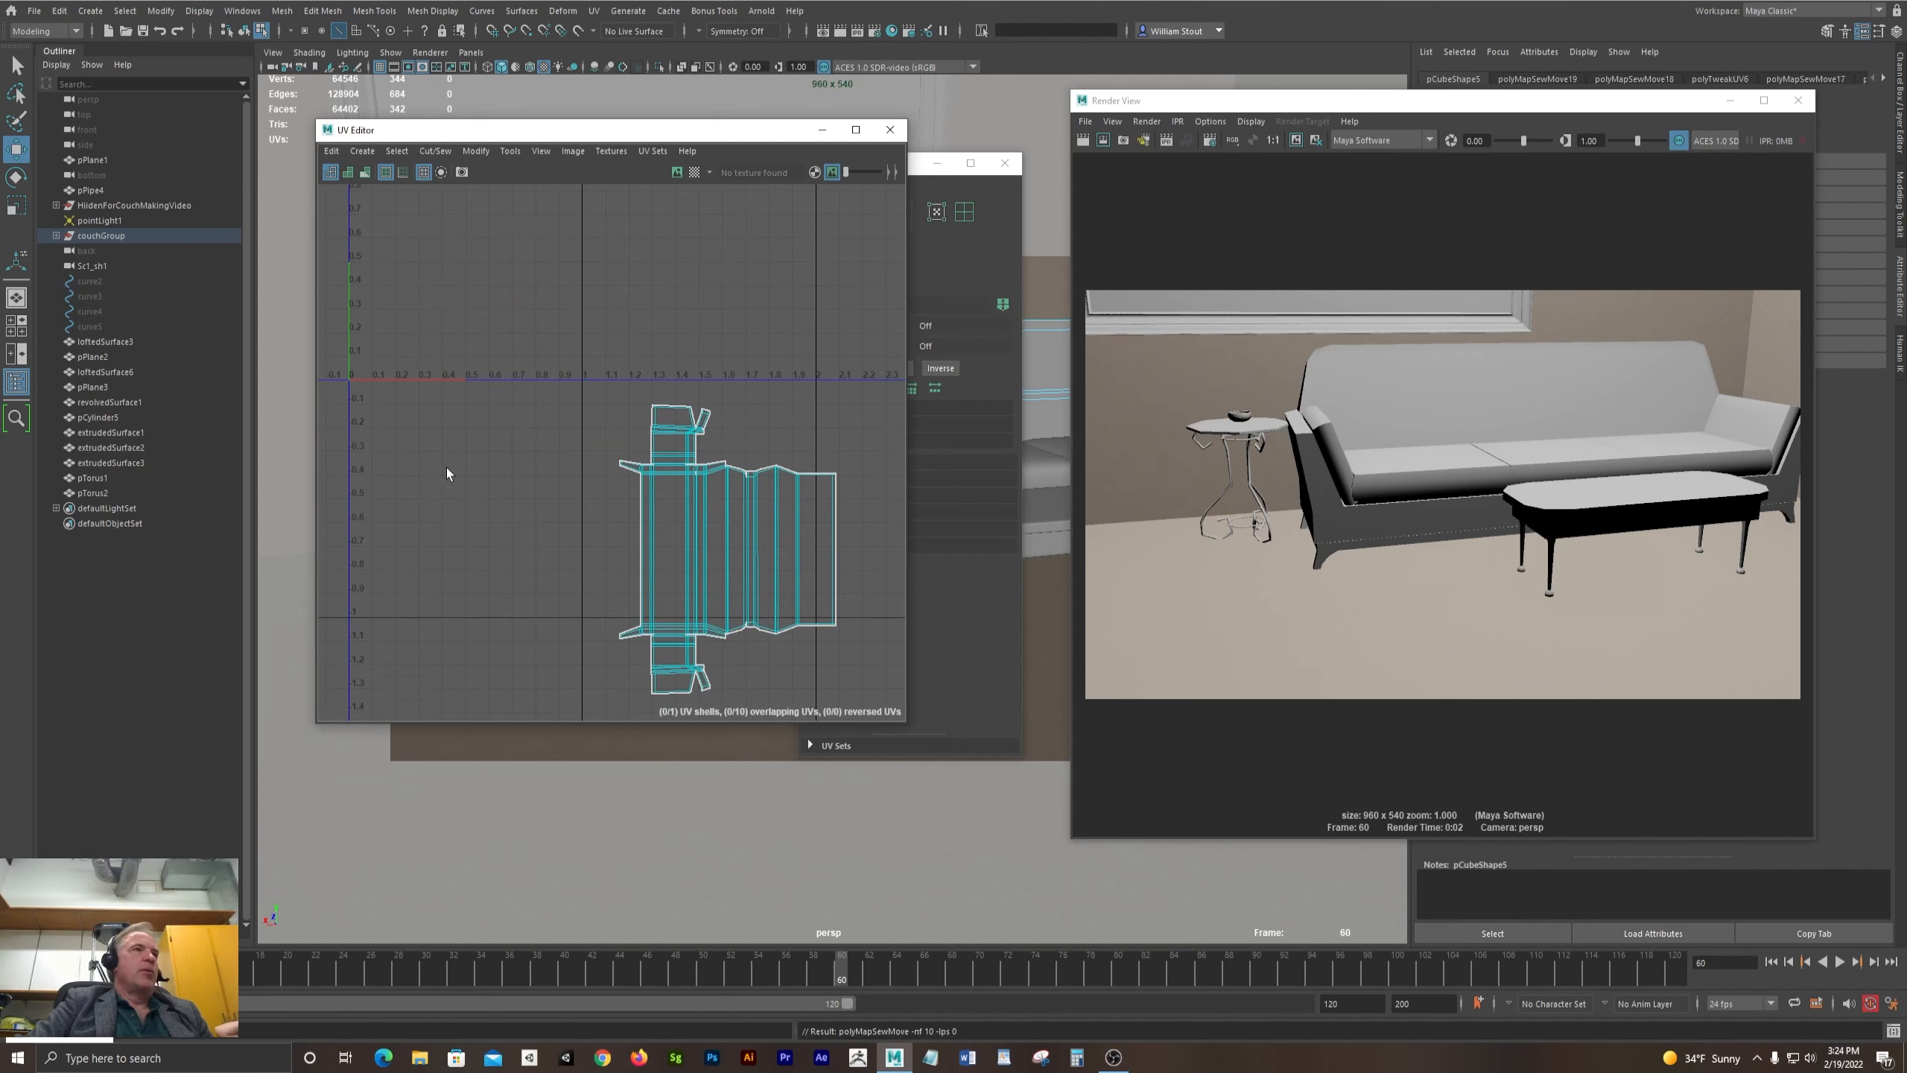
middle_click_drag(497, 571, 454, 378, "alt")
middle_click_drag(567, 324, 532, 460, "alt")
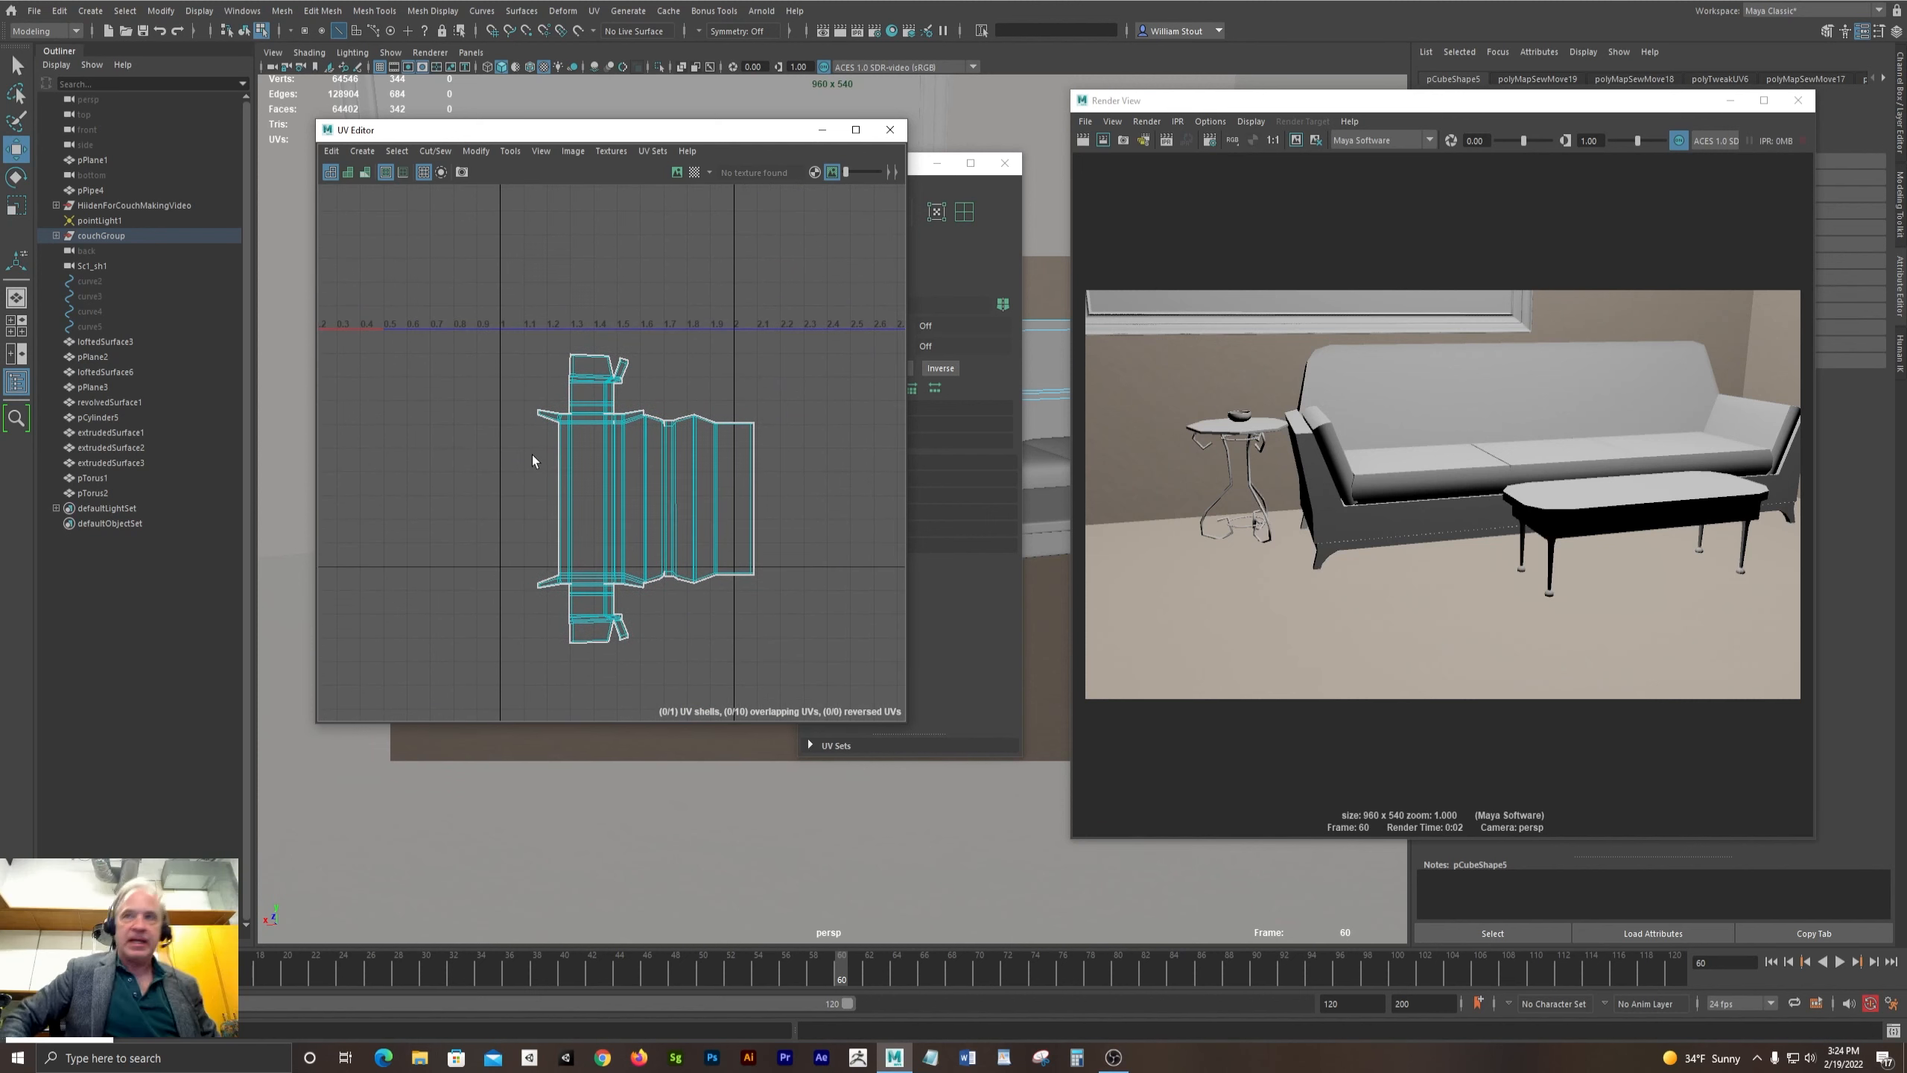
- Turn on the checker map display and move the UV windows aside to uncover the couch in the viewport
left_click(695, 172)
left_click_drag(666, 134, 472, 143)
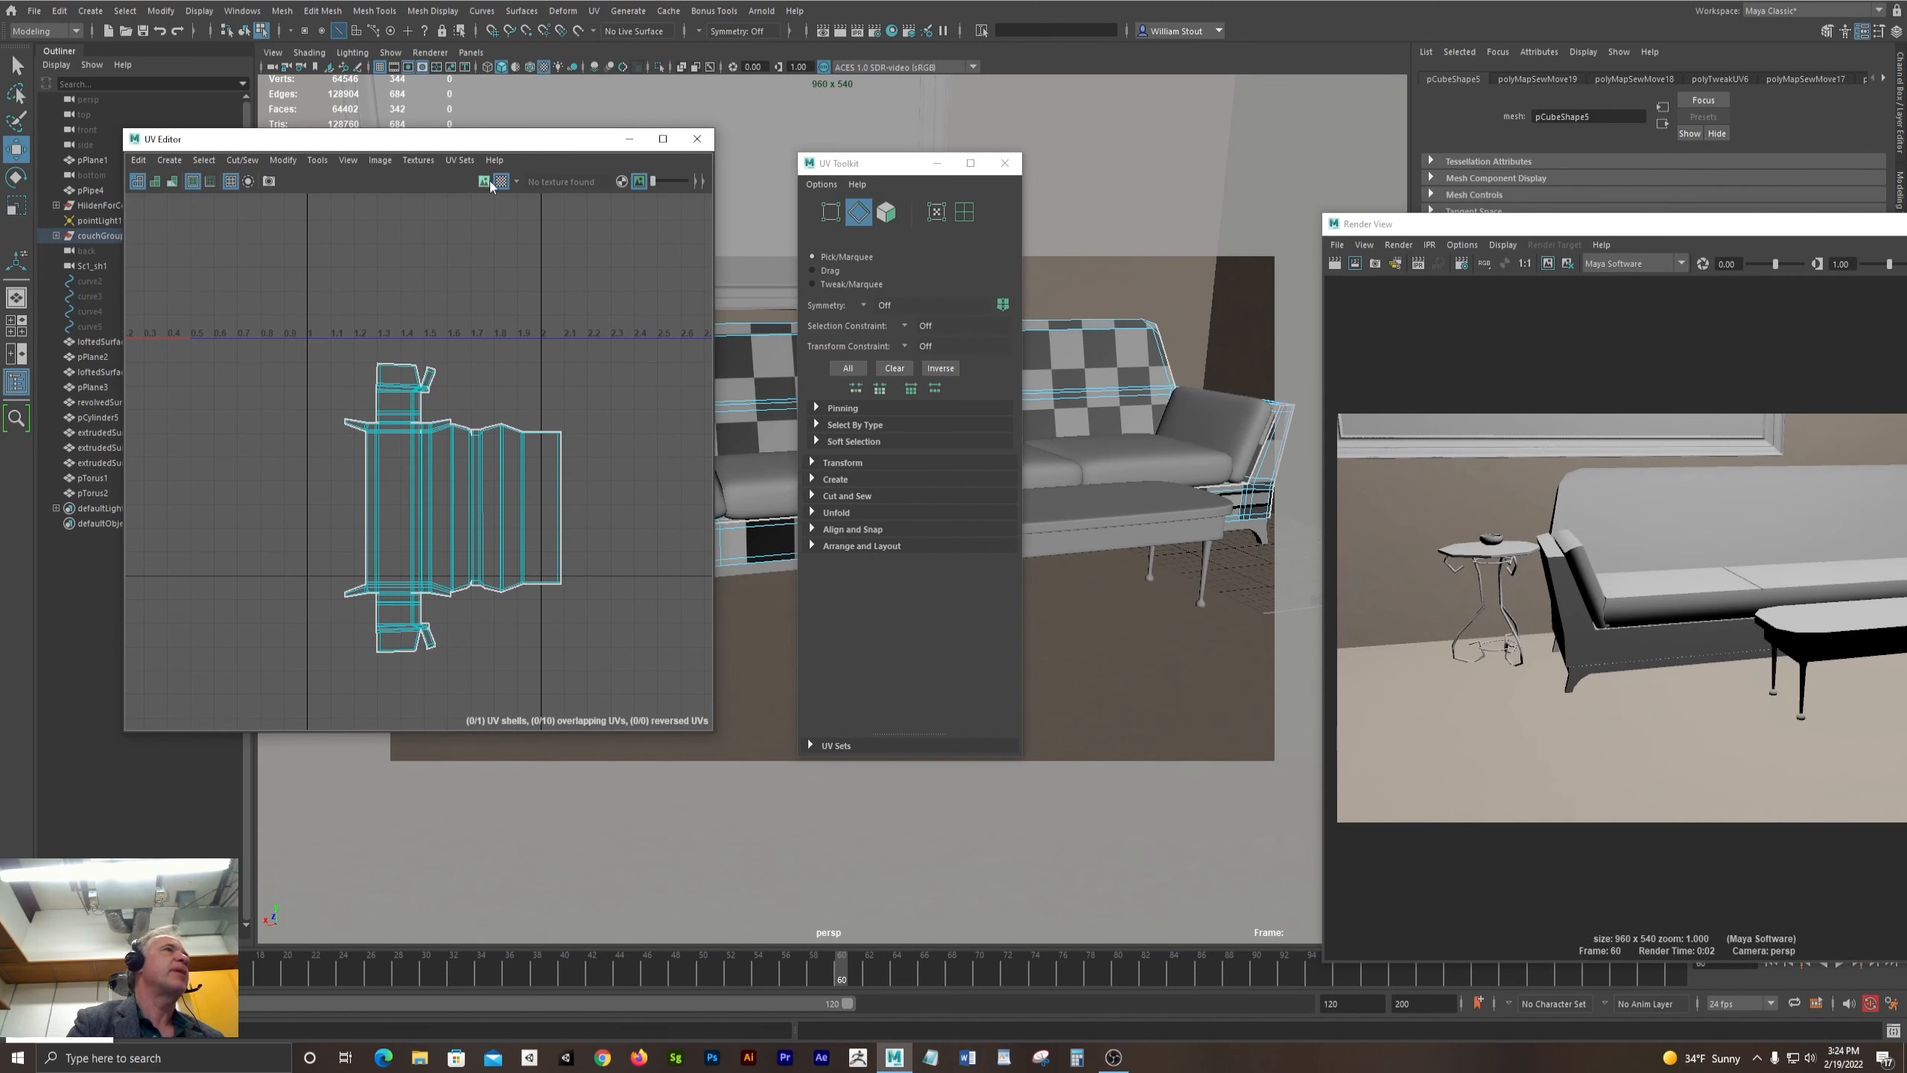
left_click_drag(881, 167, 1418, 291)
- Select the entire couch shell, move it up to the UV origin and scale it up uniformly
scroll(512, 388, "down", 3)
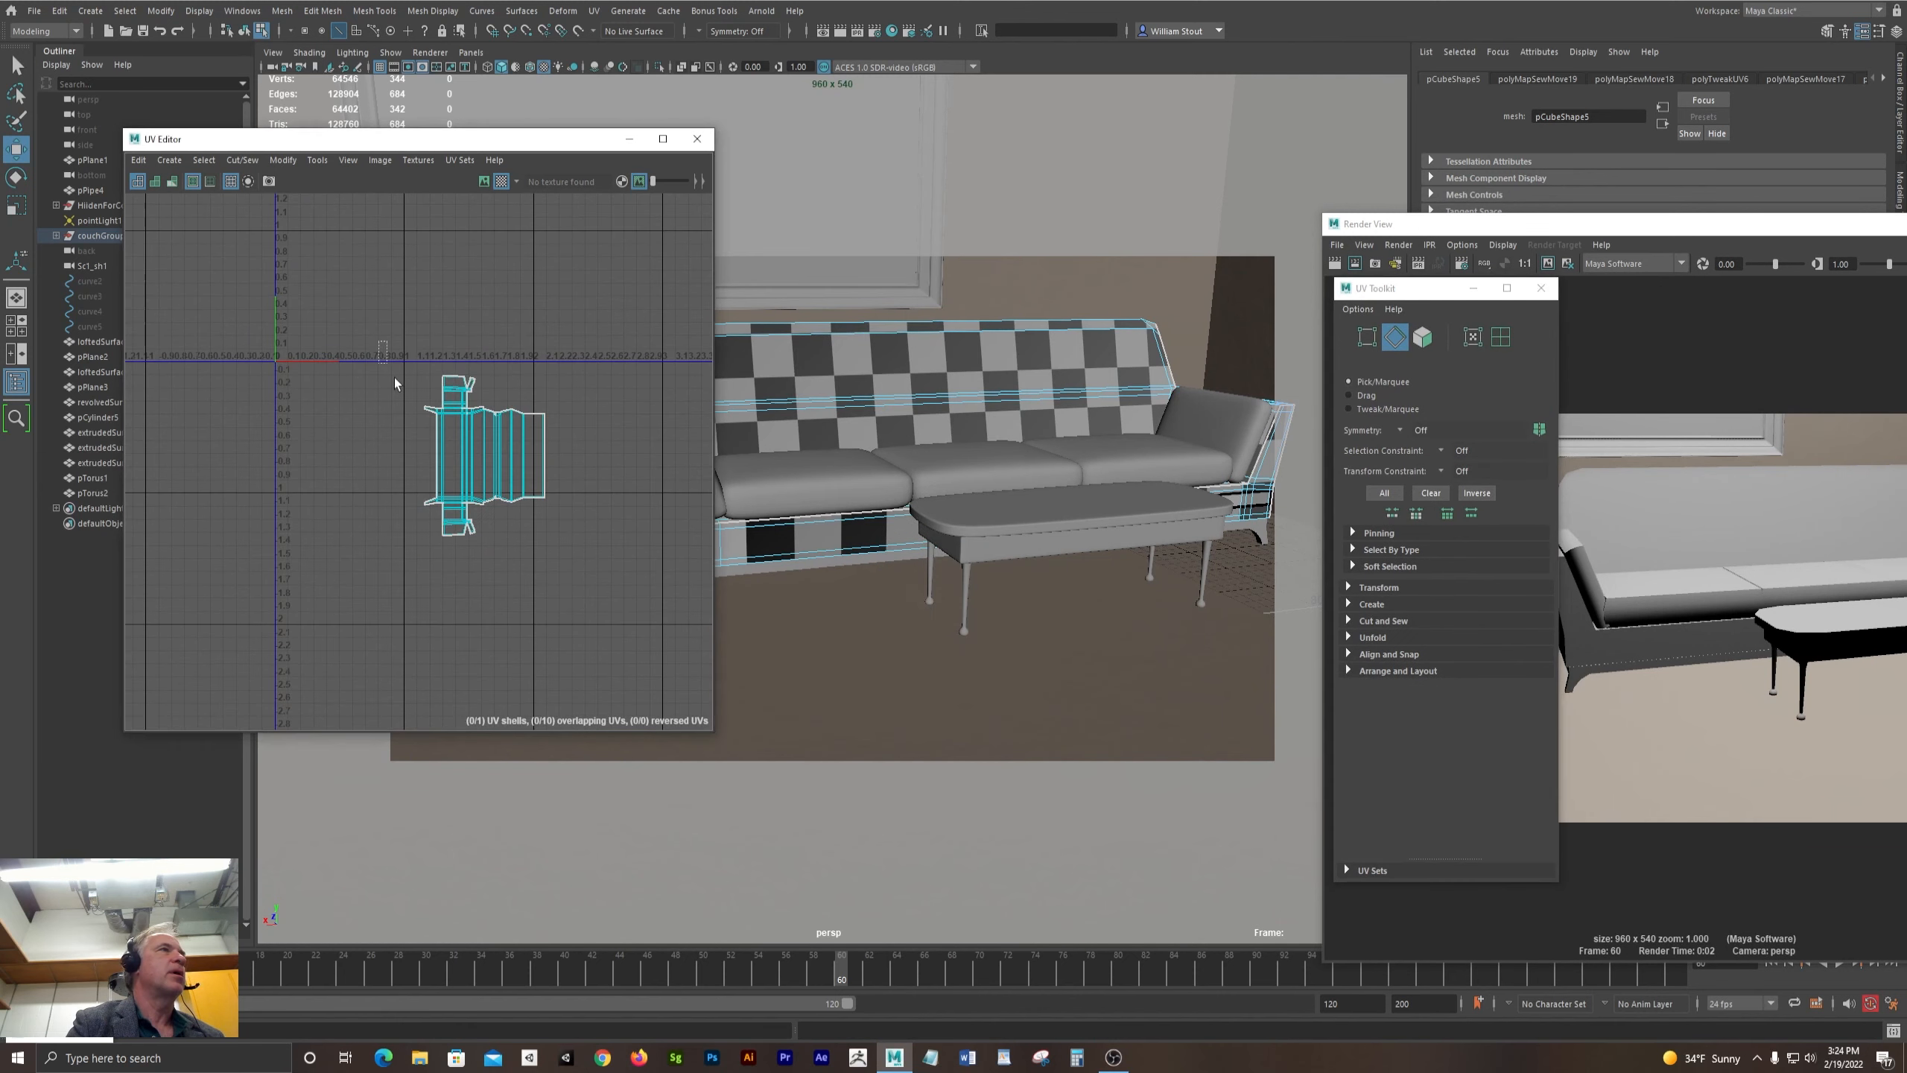
left_click_drag(394, 377, 593, 575)
left_click_drag(483, 453, 335, 331)
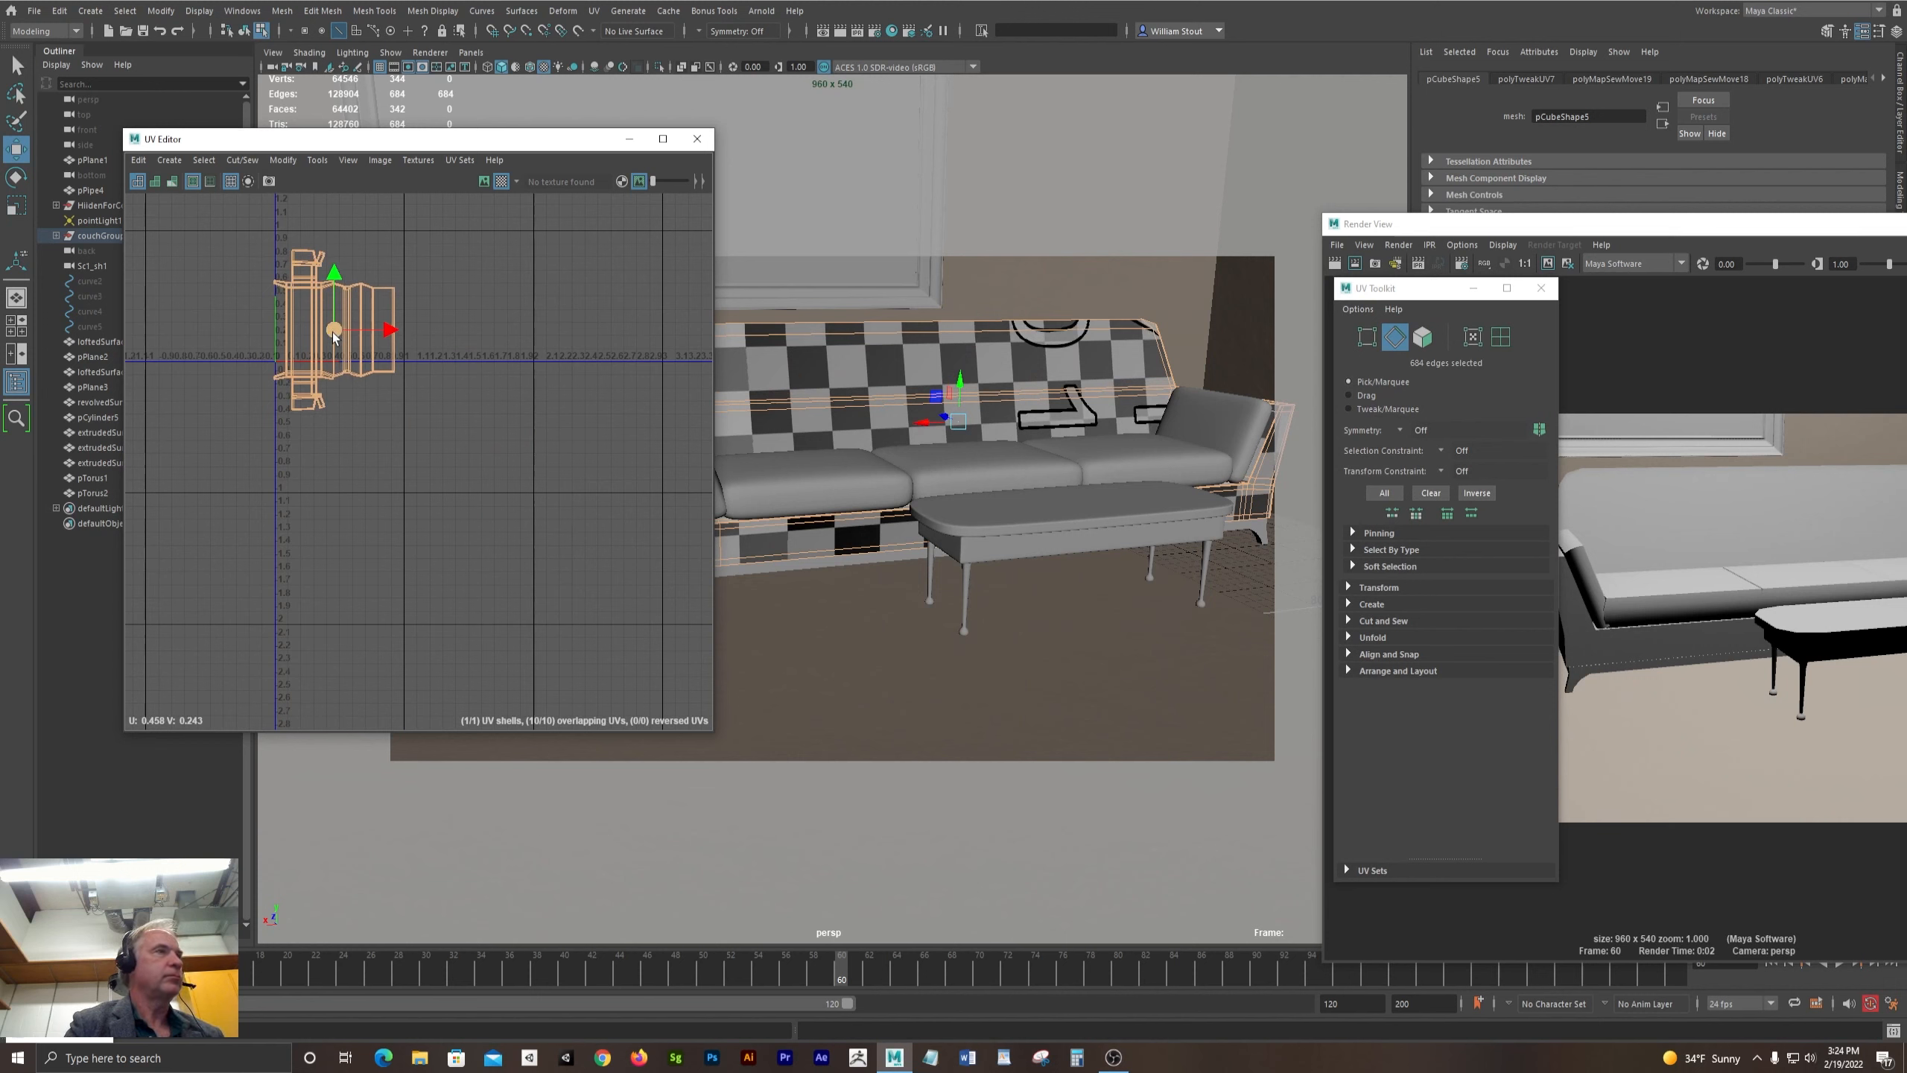
key("r")
mouse_move(332, 331)
left_mouse_down()
mouse_move(301, 348)
mouse_move(351, 334)
left_mouse_up()
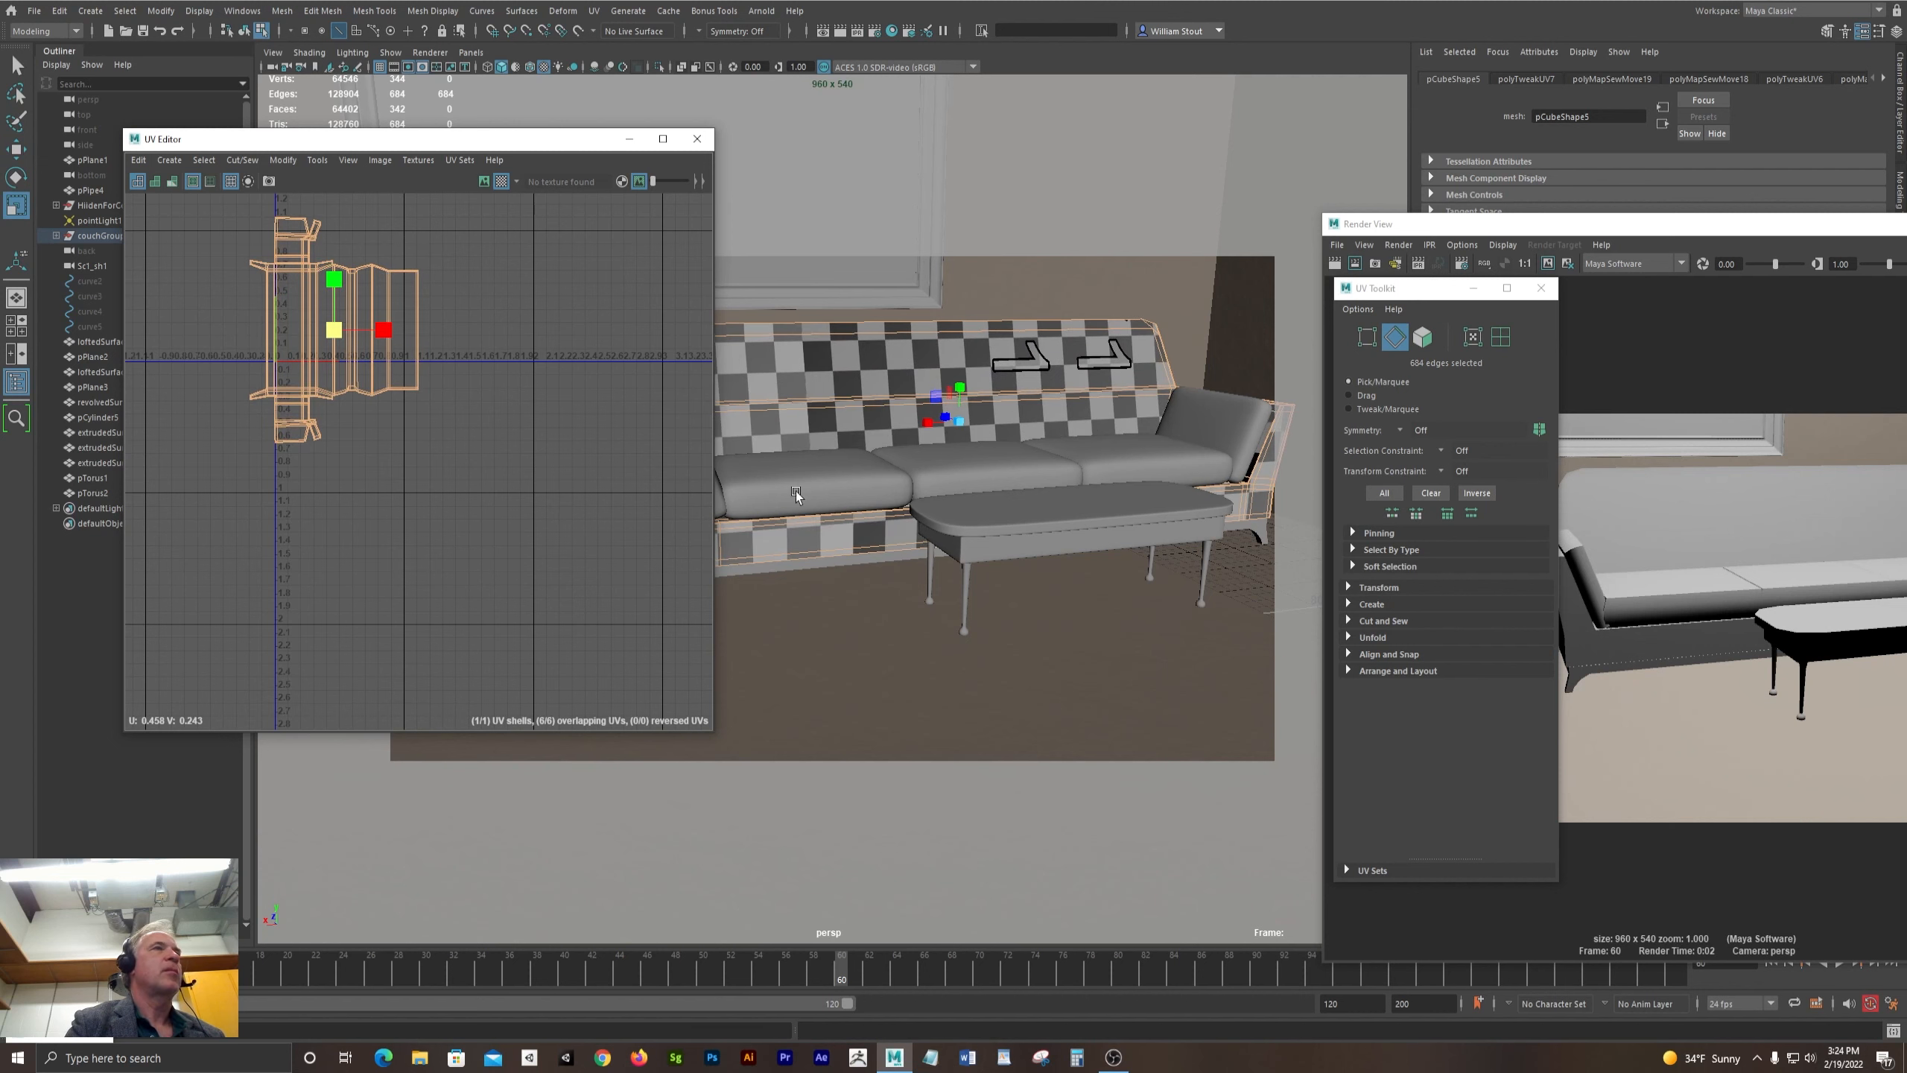
- Examine the checker pattern along the couch back from above in the perspective view
left_click_drag(847, 517, 911, 539, "alt")
right_click_drag(910, 539, 1073, 560, "alt")
left_click_drag(1072, 561, 890, 649, "alt")
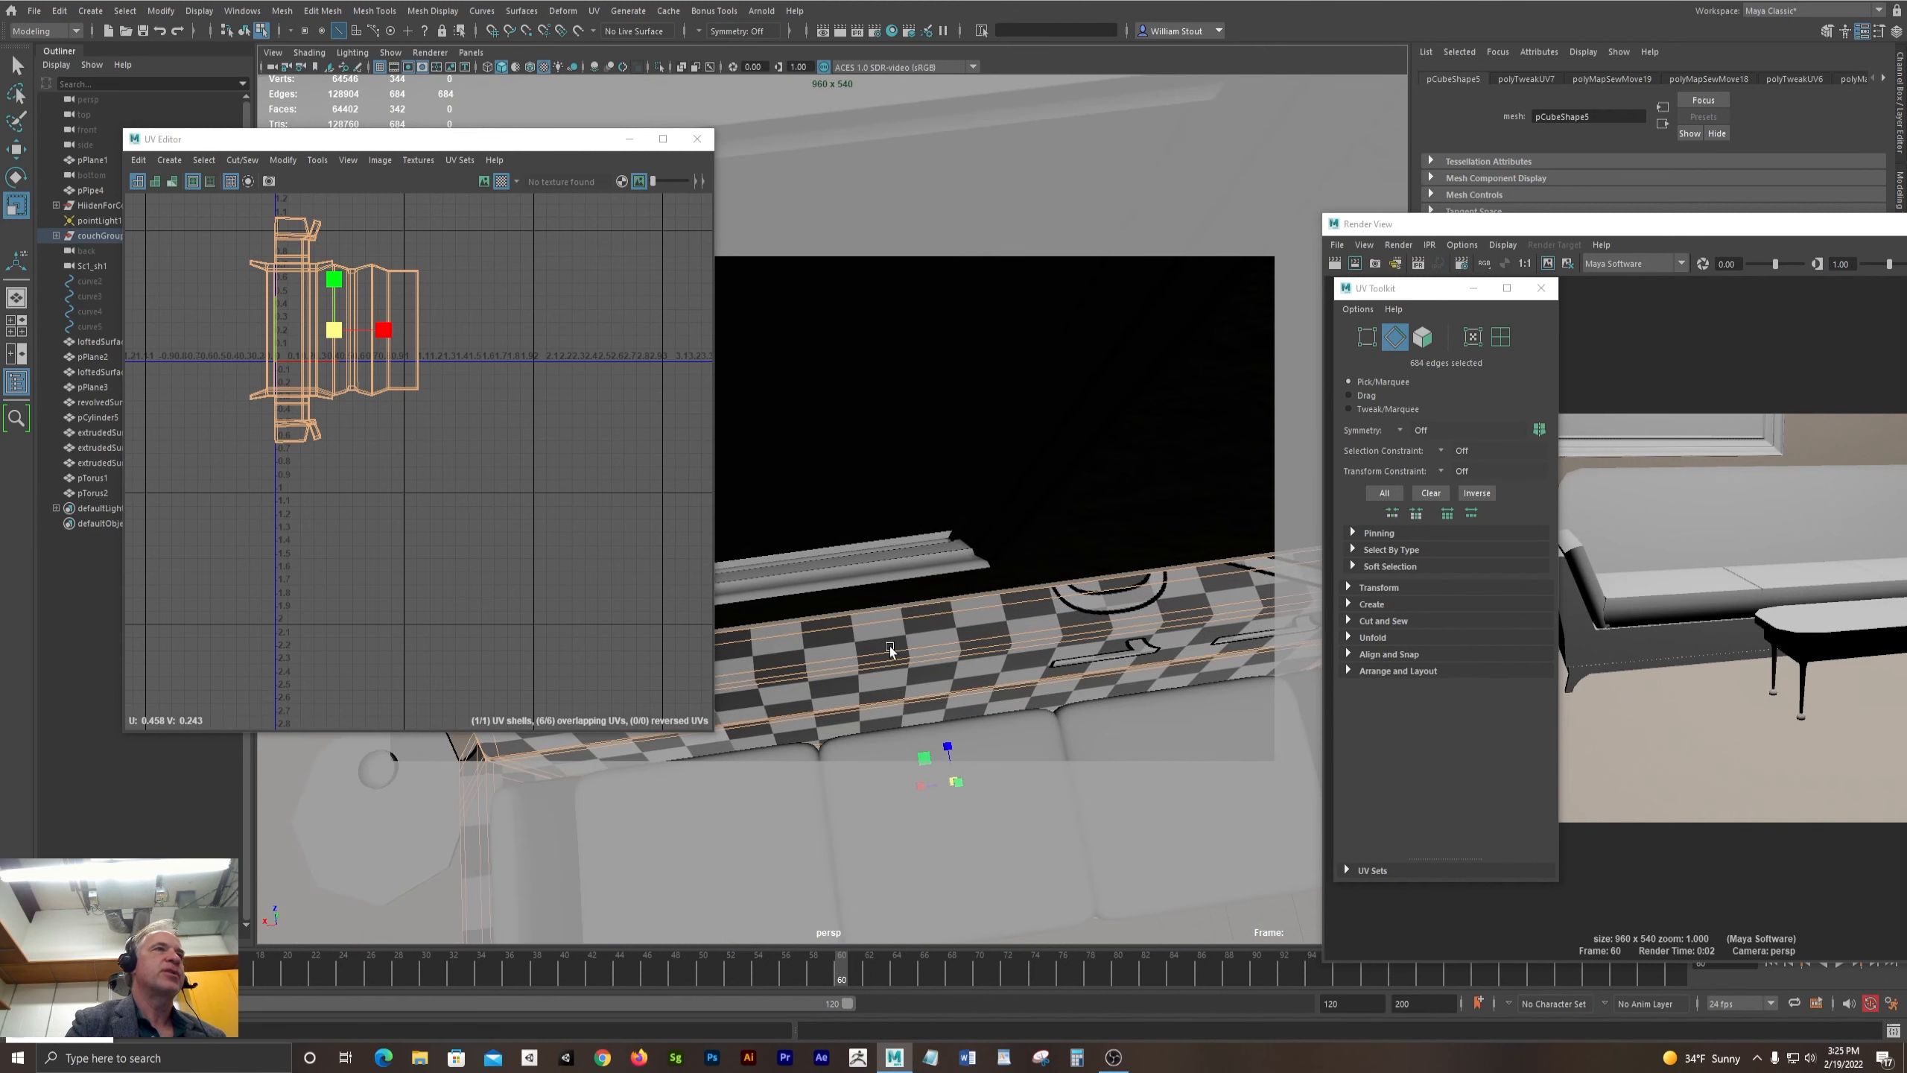
- Examine the checker pattern around the end of the couch back, then over the arm and front of the couch
left_click_drag(936, 596, 805, 549, "alt")
right_click_drag(804, 549, 1013, 599, "alt")
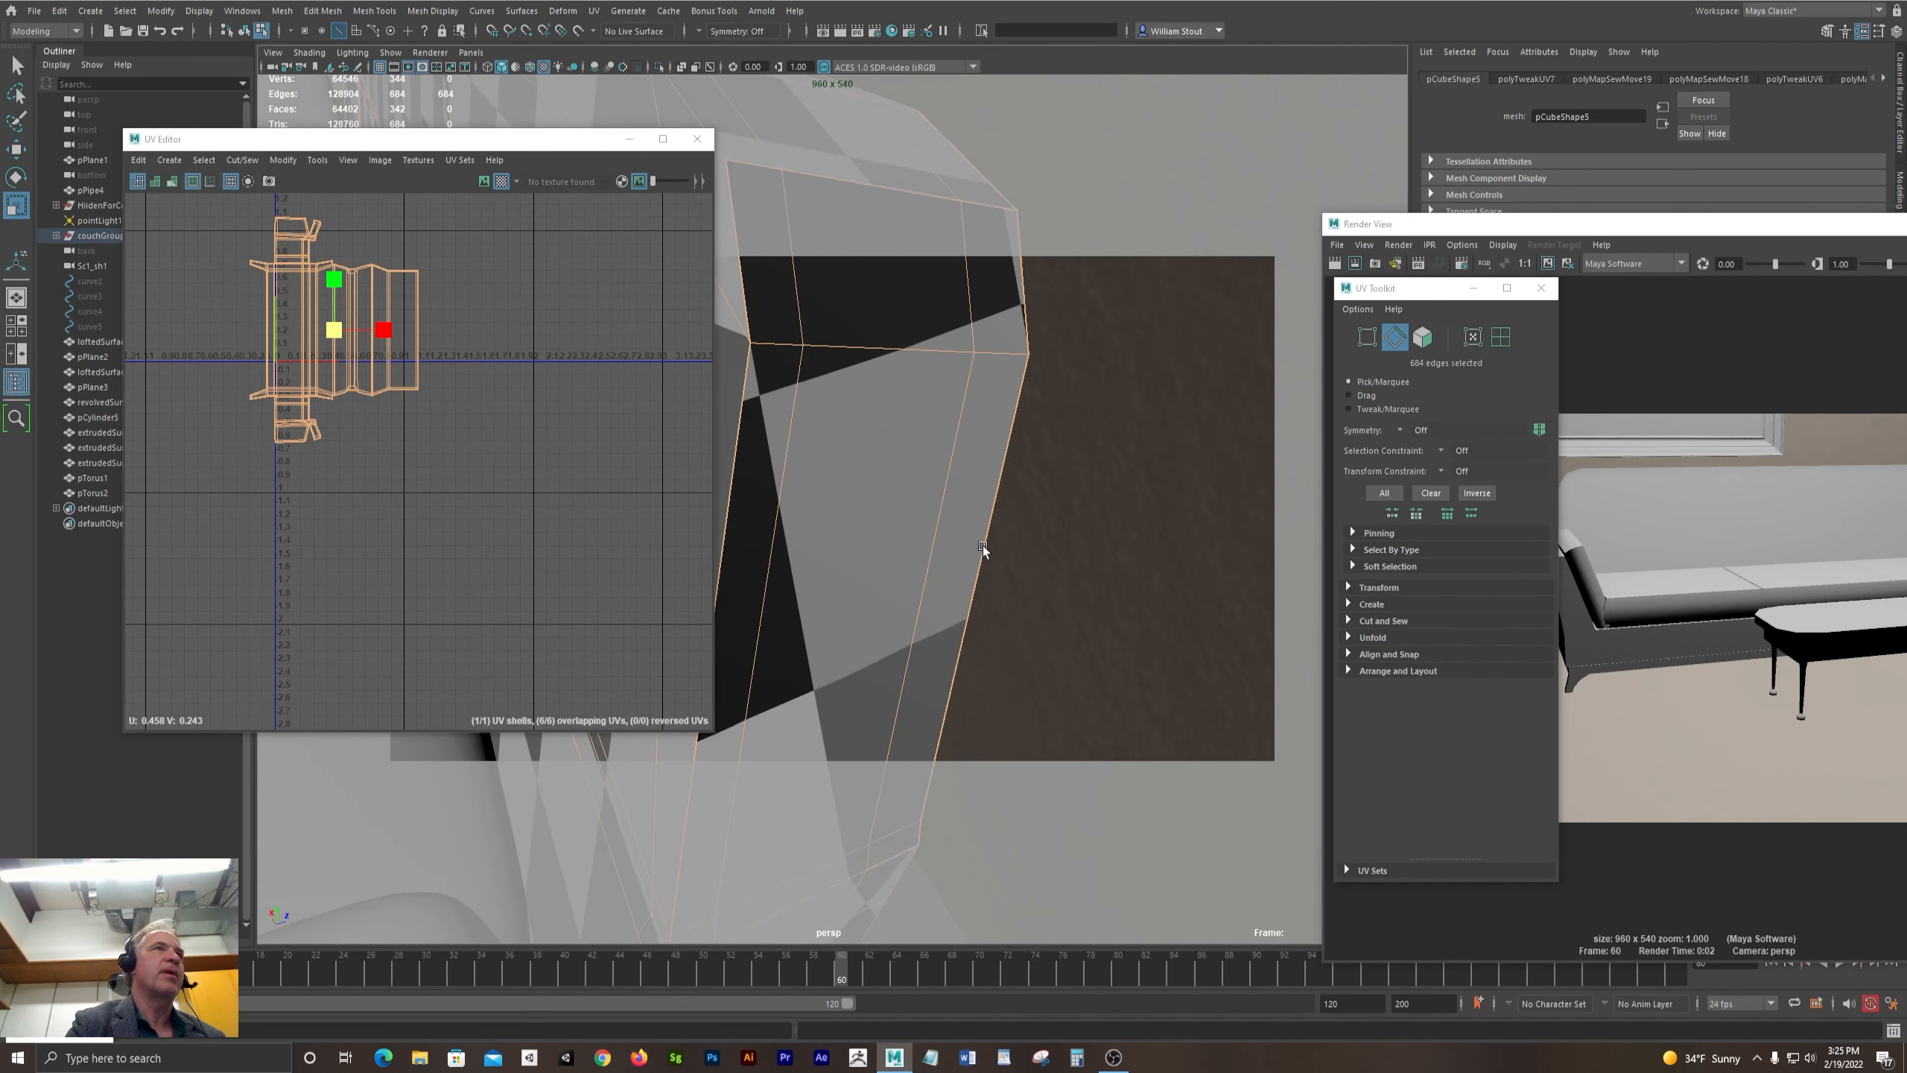
left_click_drag(983, 547, 1035, 574, "alt")
right_click_drag(1035, 575, 951, 577, "alt")
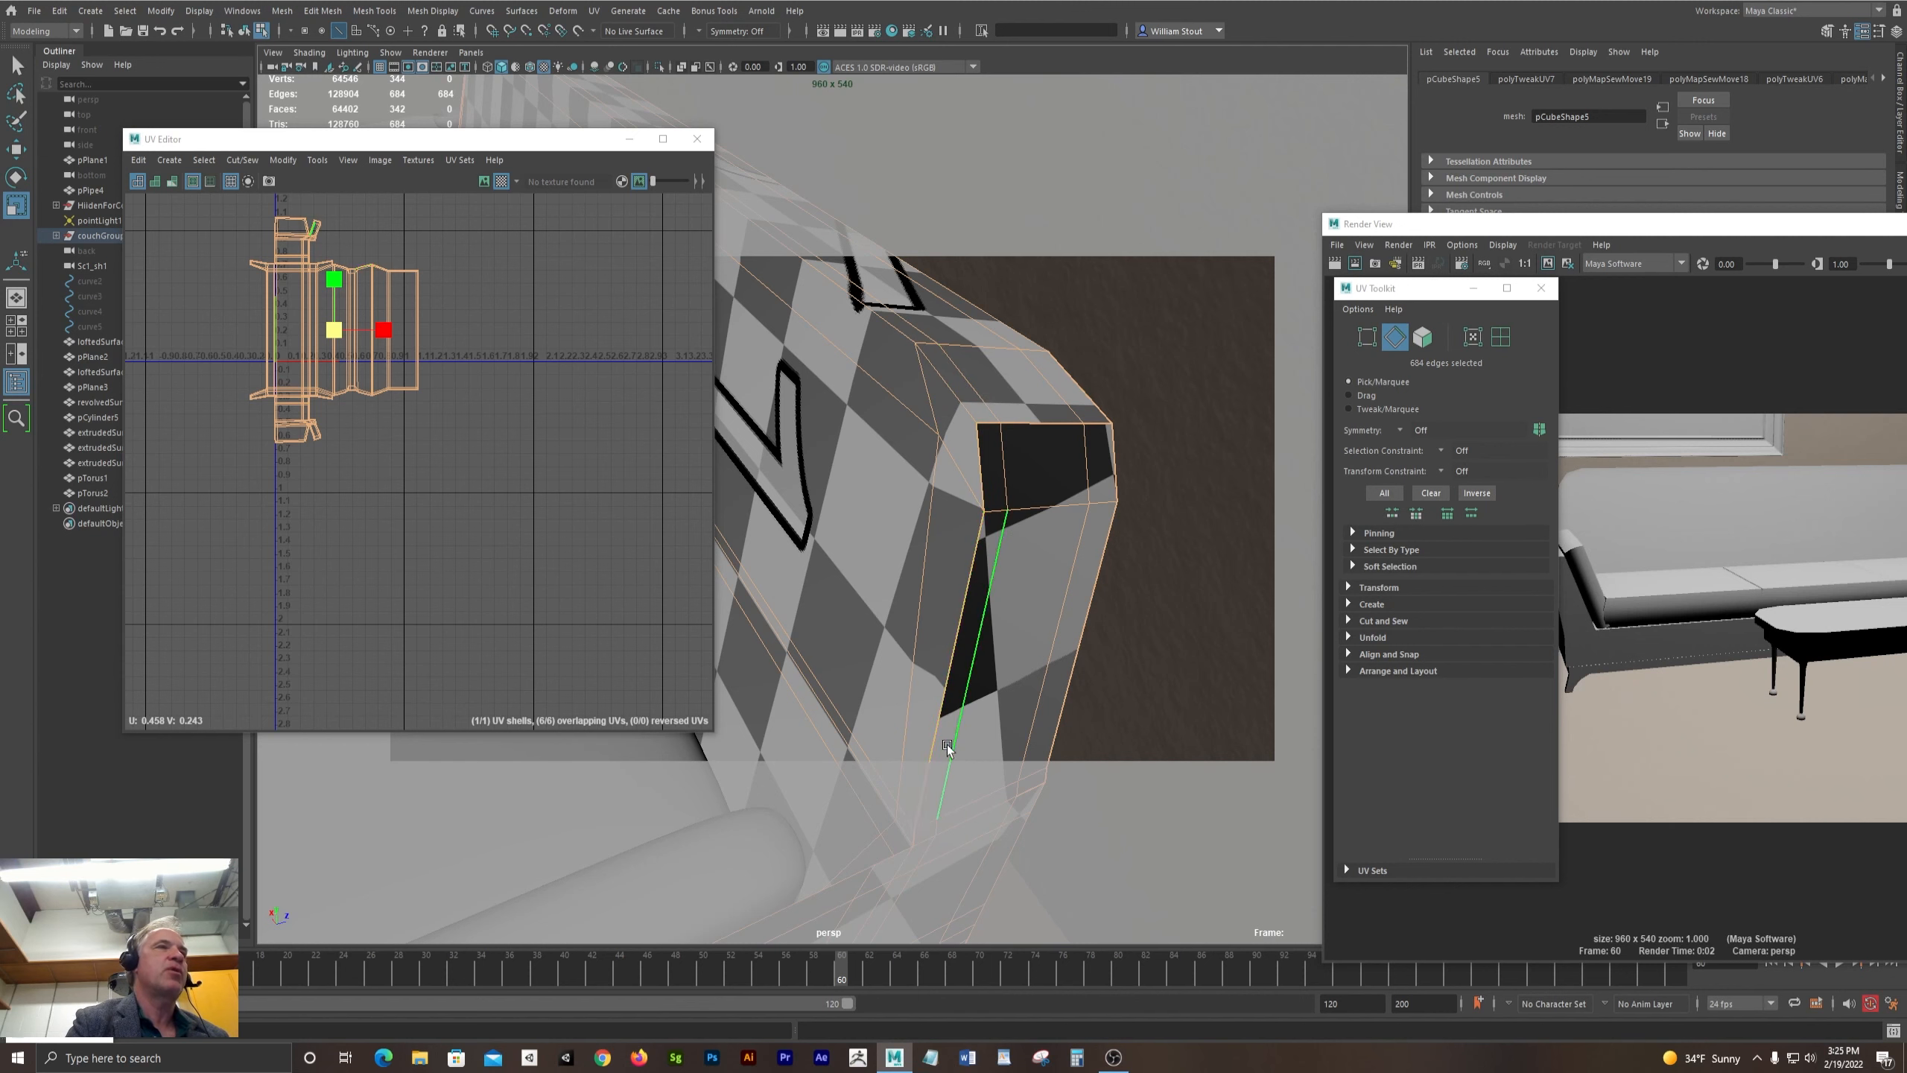
scroll(917, 535, "up", 1)
scroll(918, 535, "down", 1)
left_click_drag(918, 535, 1131, 519, "alt")
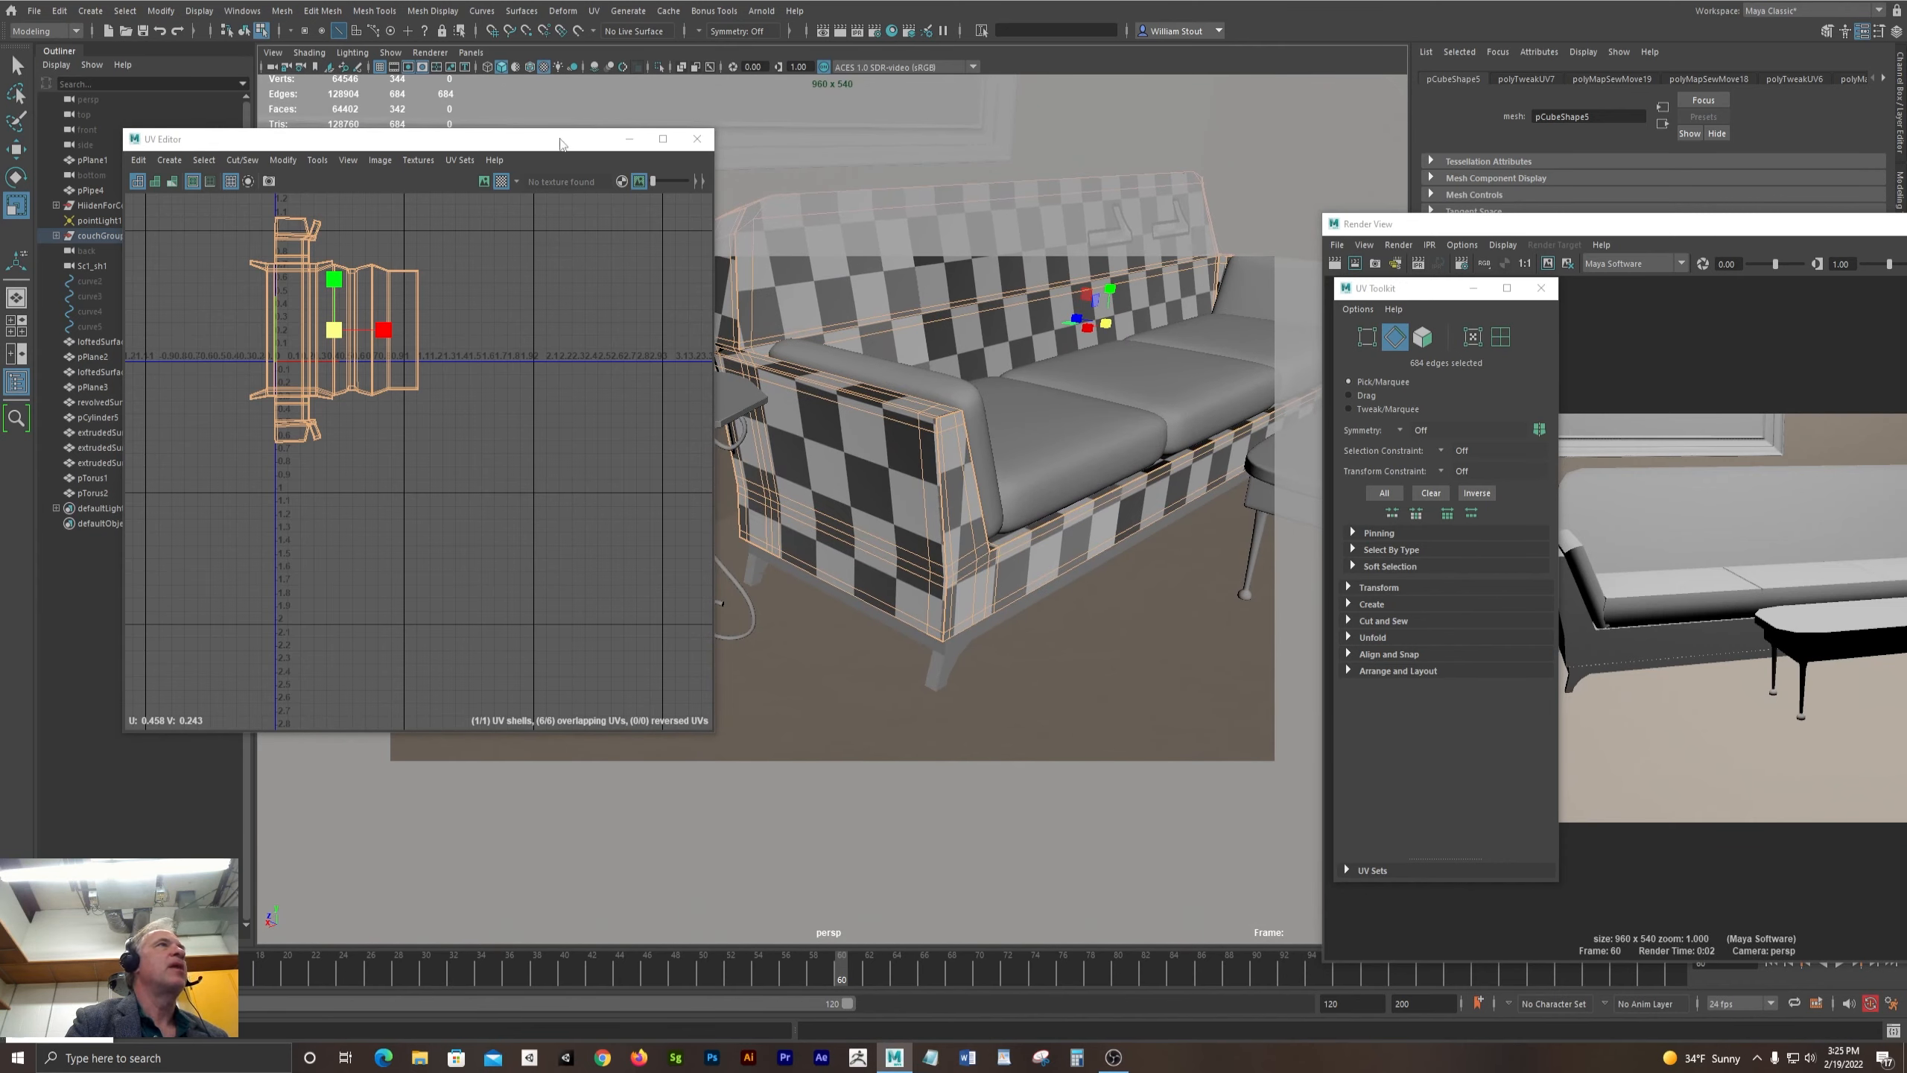
- Uncover the viewport, open Hypershade and create a Standard Surface material named couch
left_click_drag(559, 143, 1444, 172)
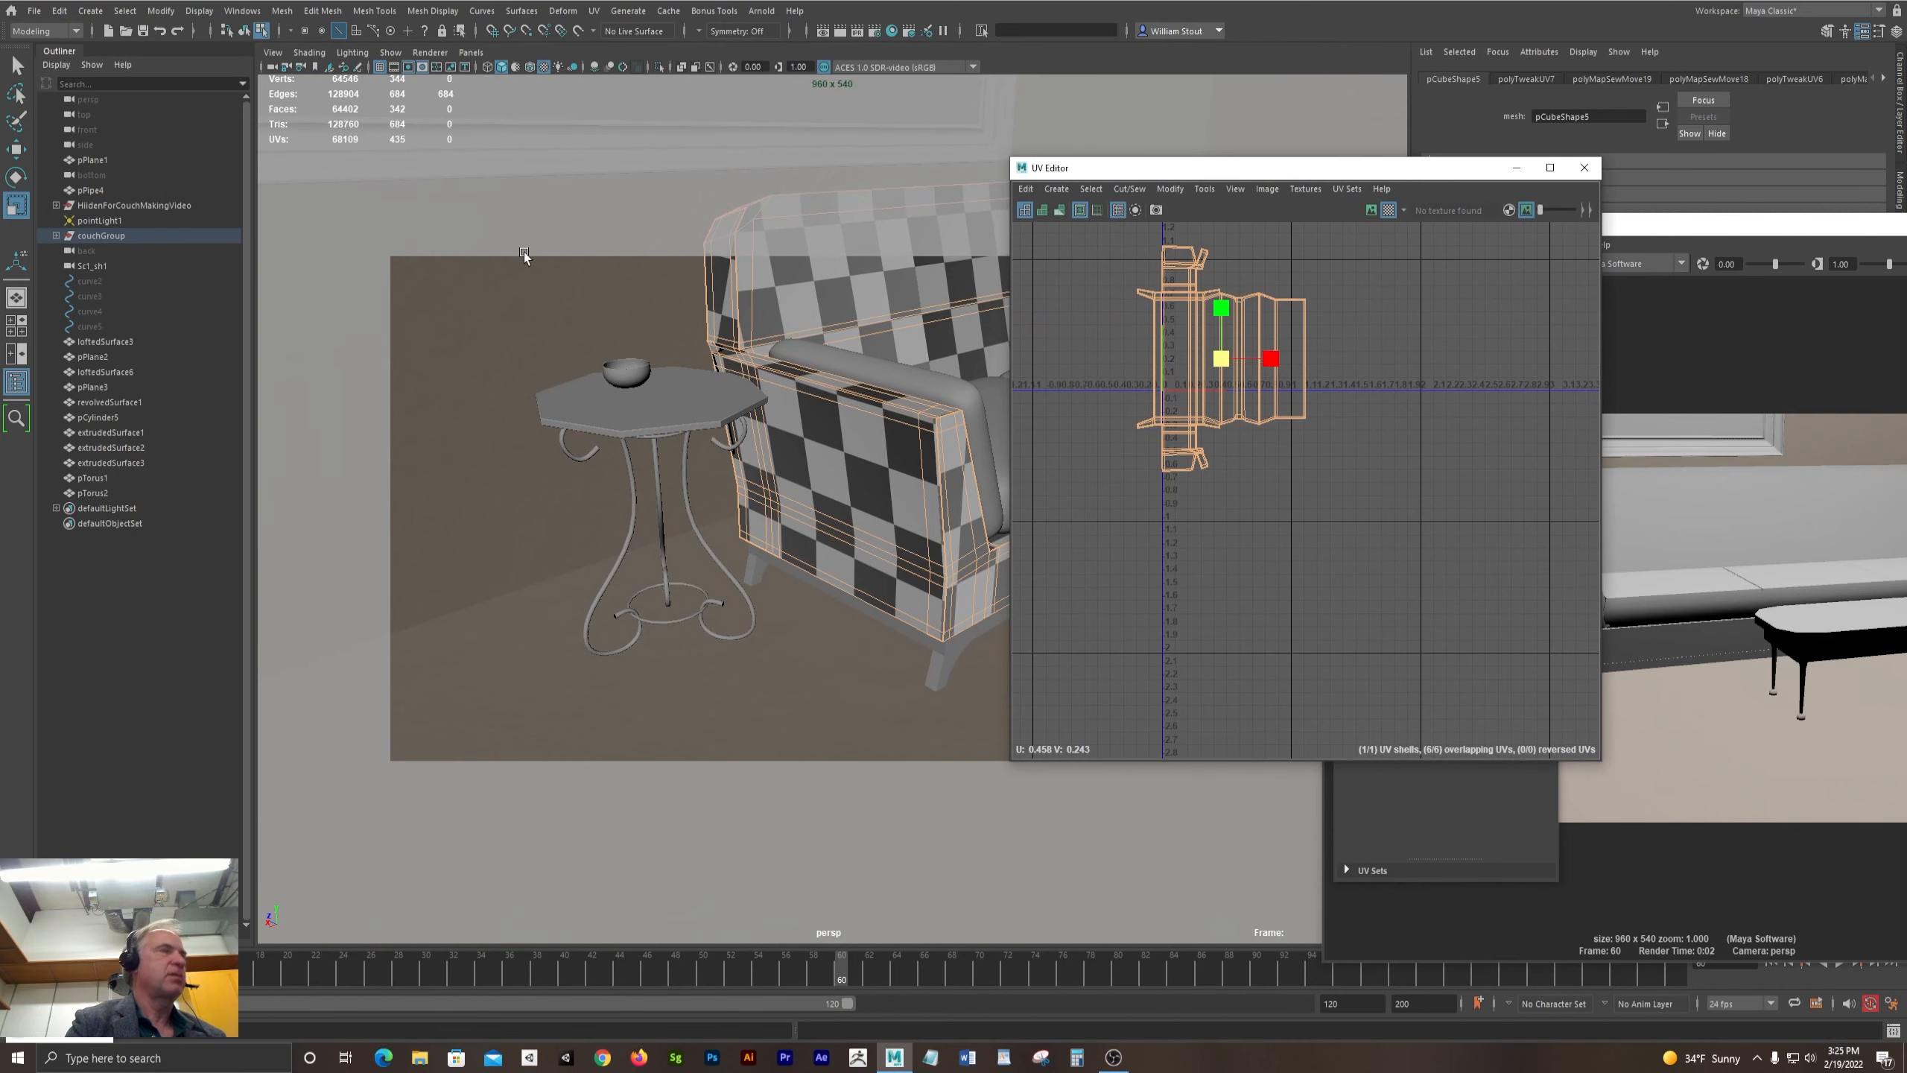
left_click(1050, 60)
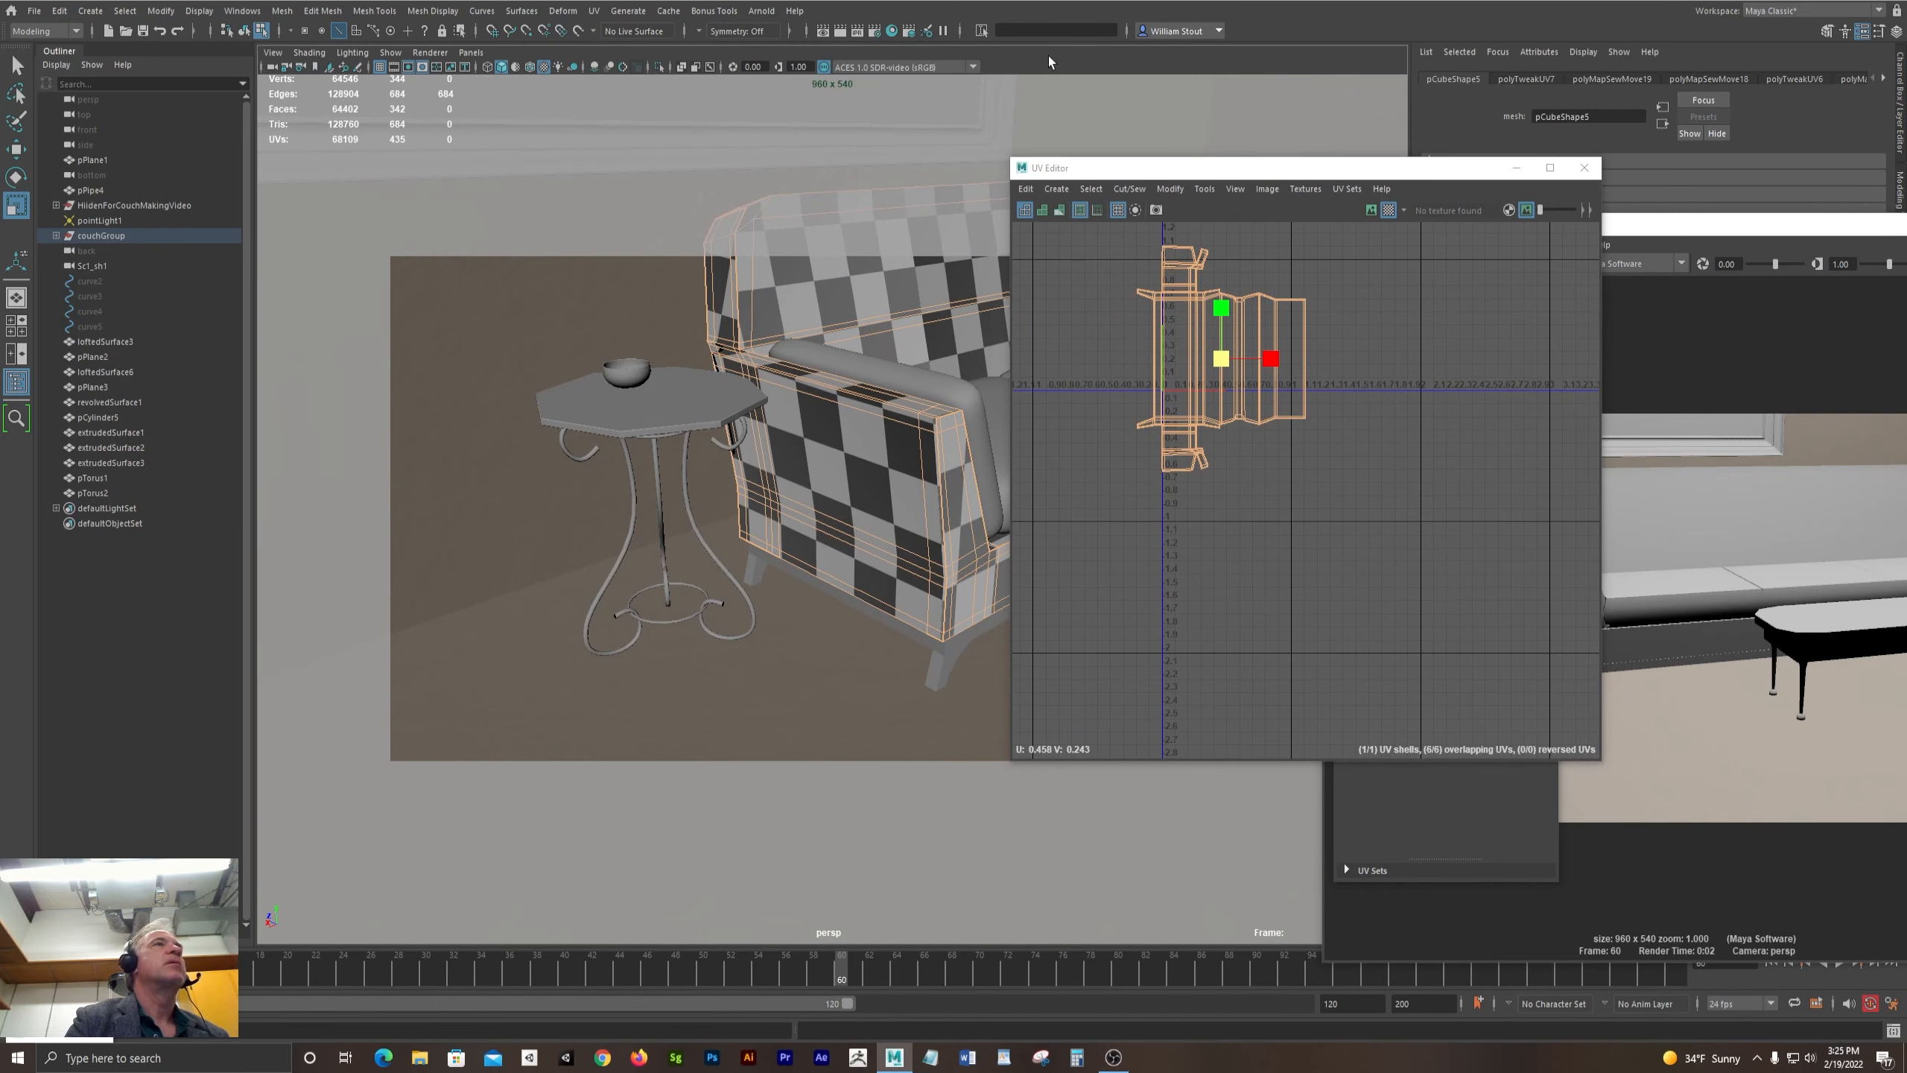
left_click(891, 30)
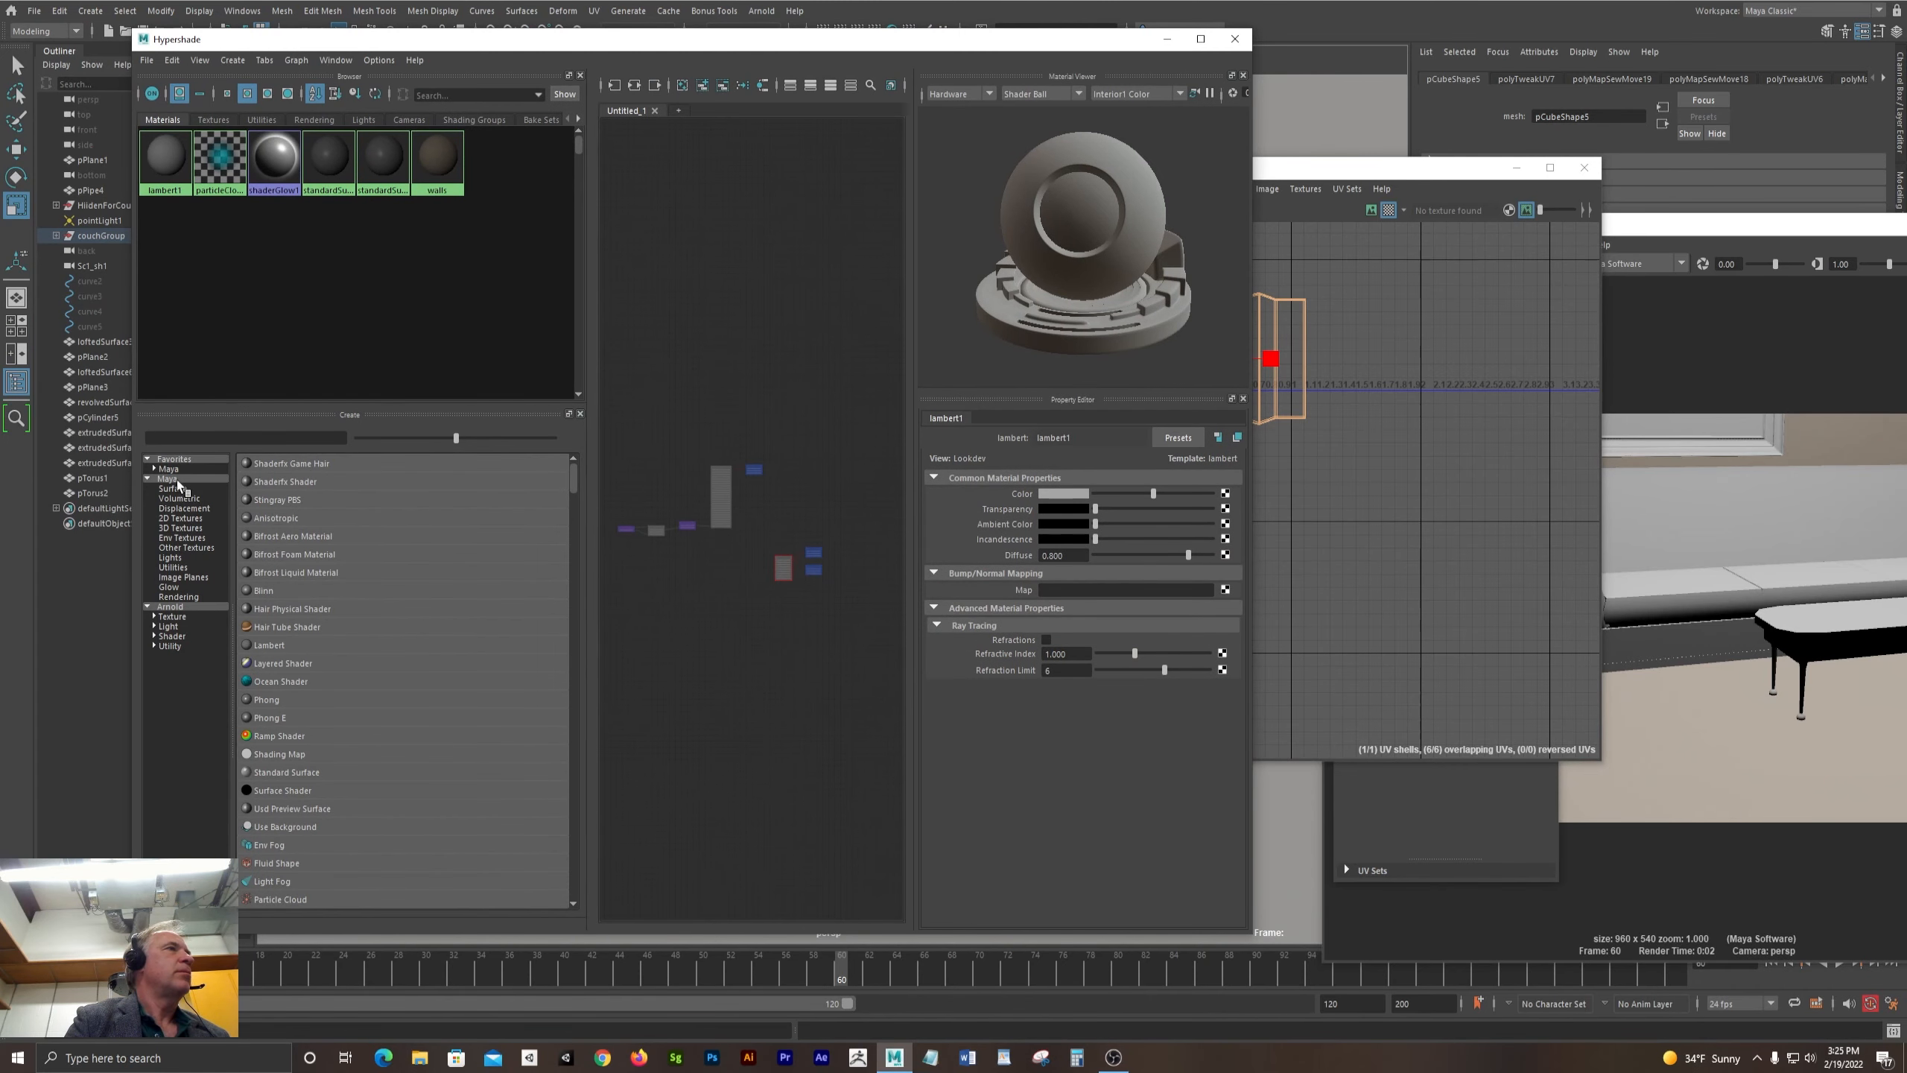
left_click(180, 488)
left_click(396, 772)
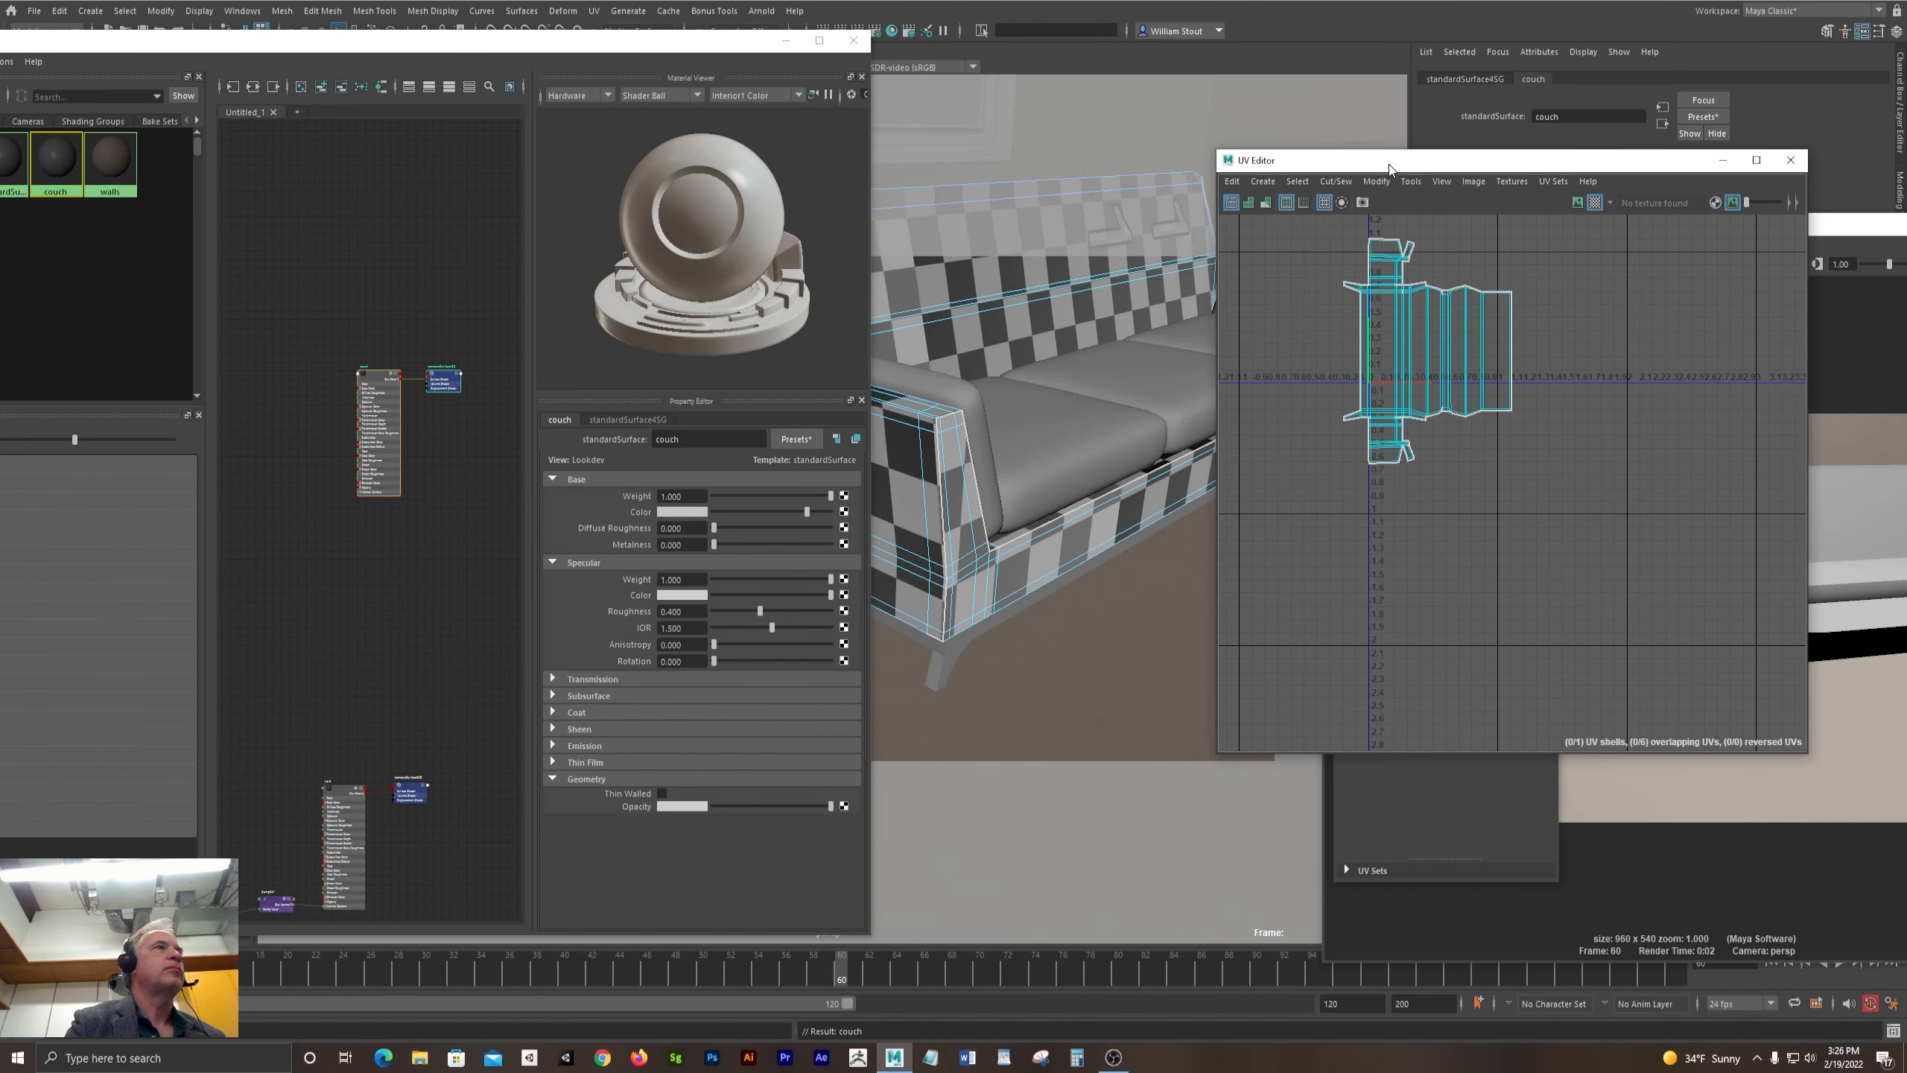
left_click_drag(1389, 167, 1463, 200)
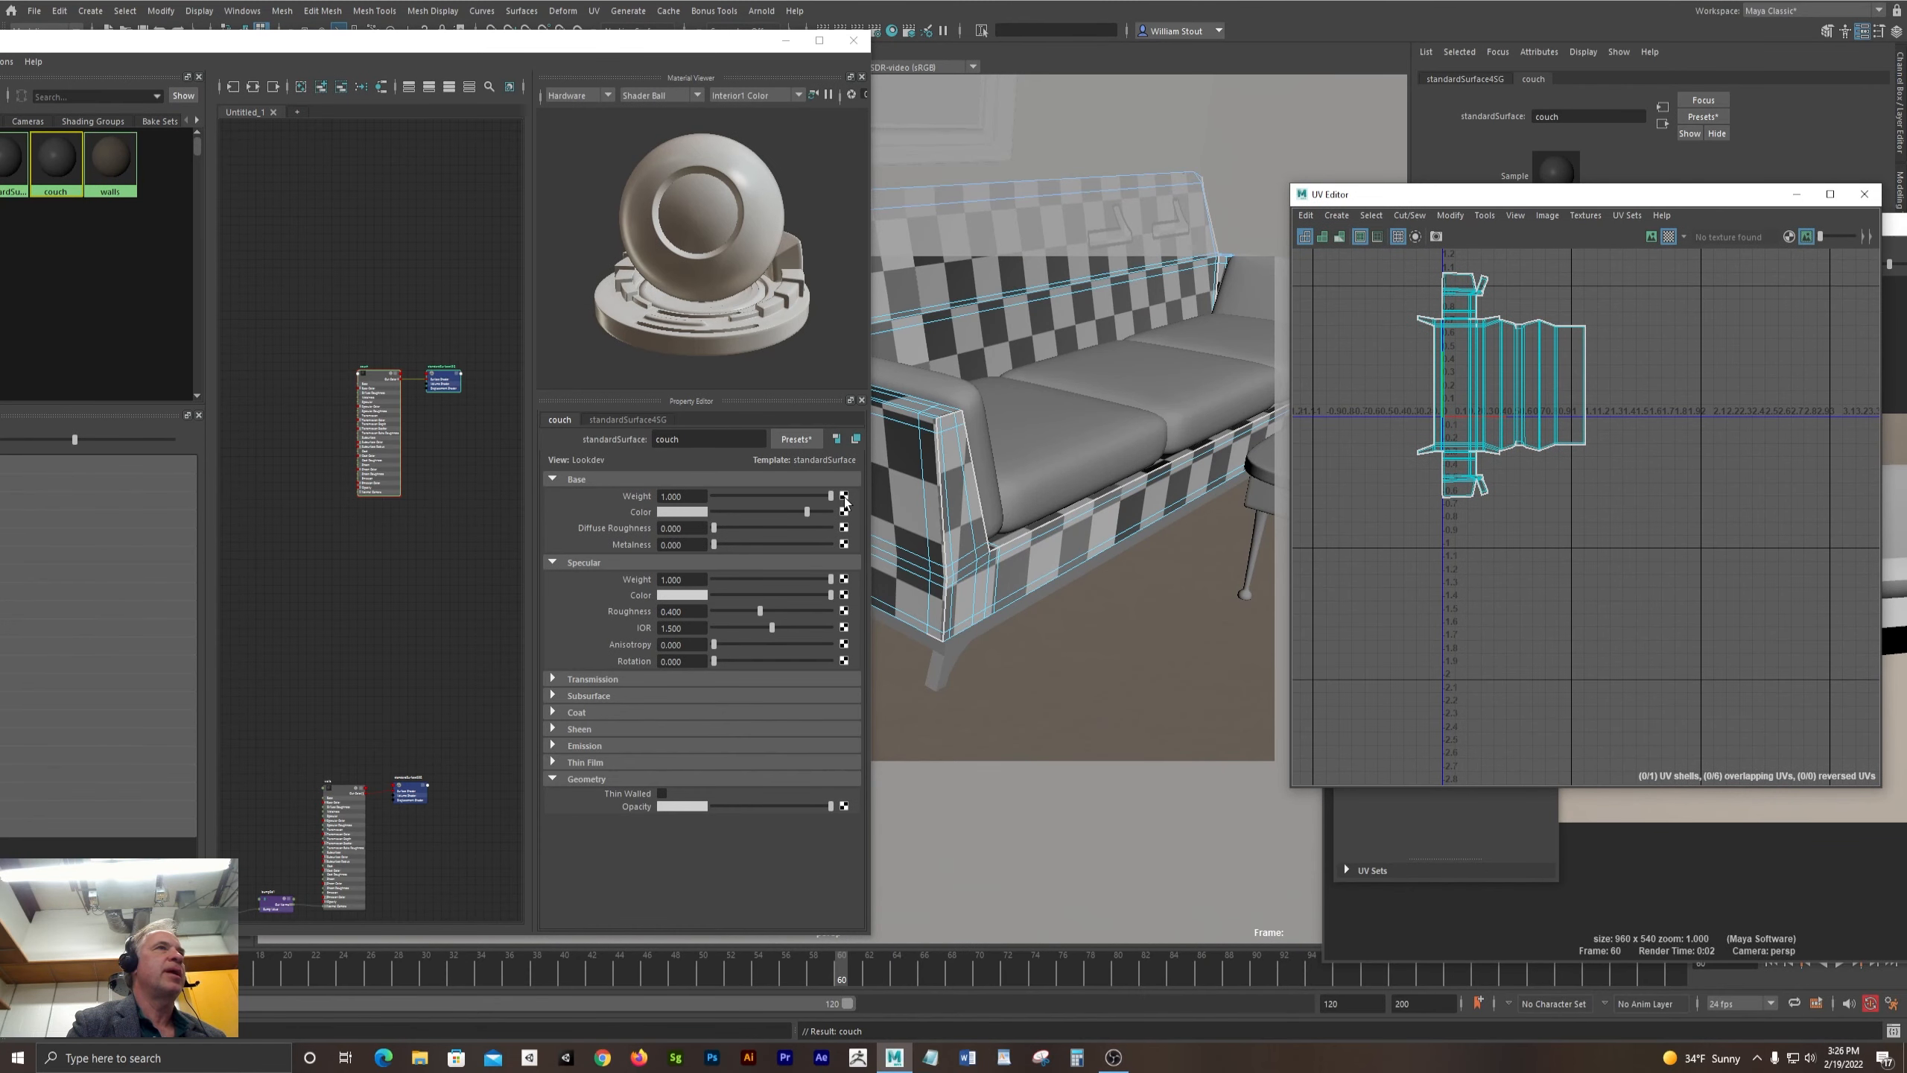
- Connect a file texture to the material's base weight and load the red paisley-seamless-pattern-floral-background image from sourceimages
left_click(845, 502)
left_click(802, 471)
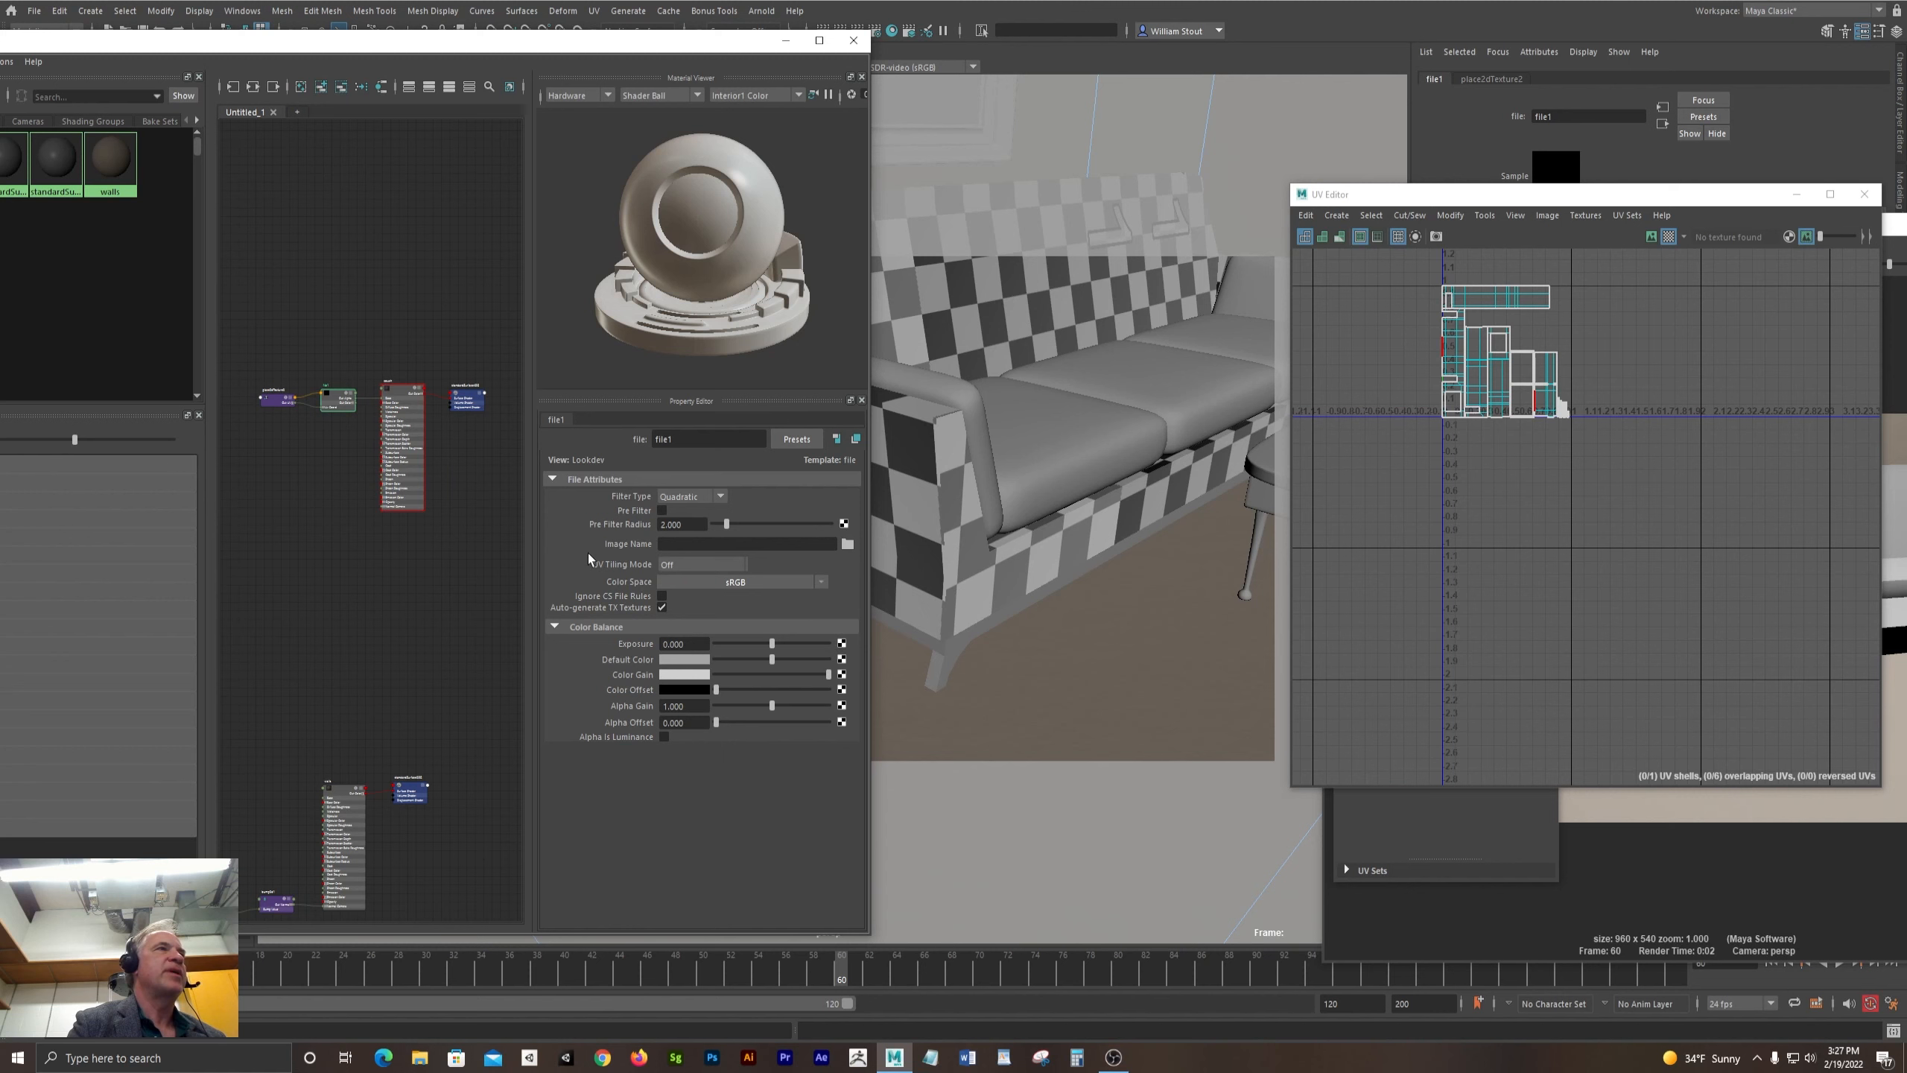
left_click(847, 544)
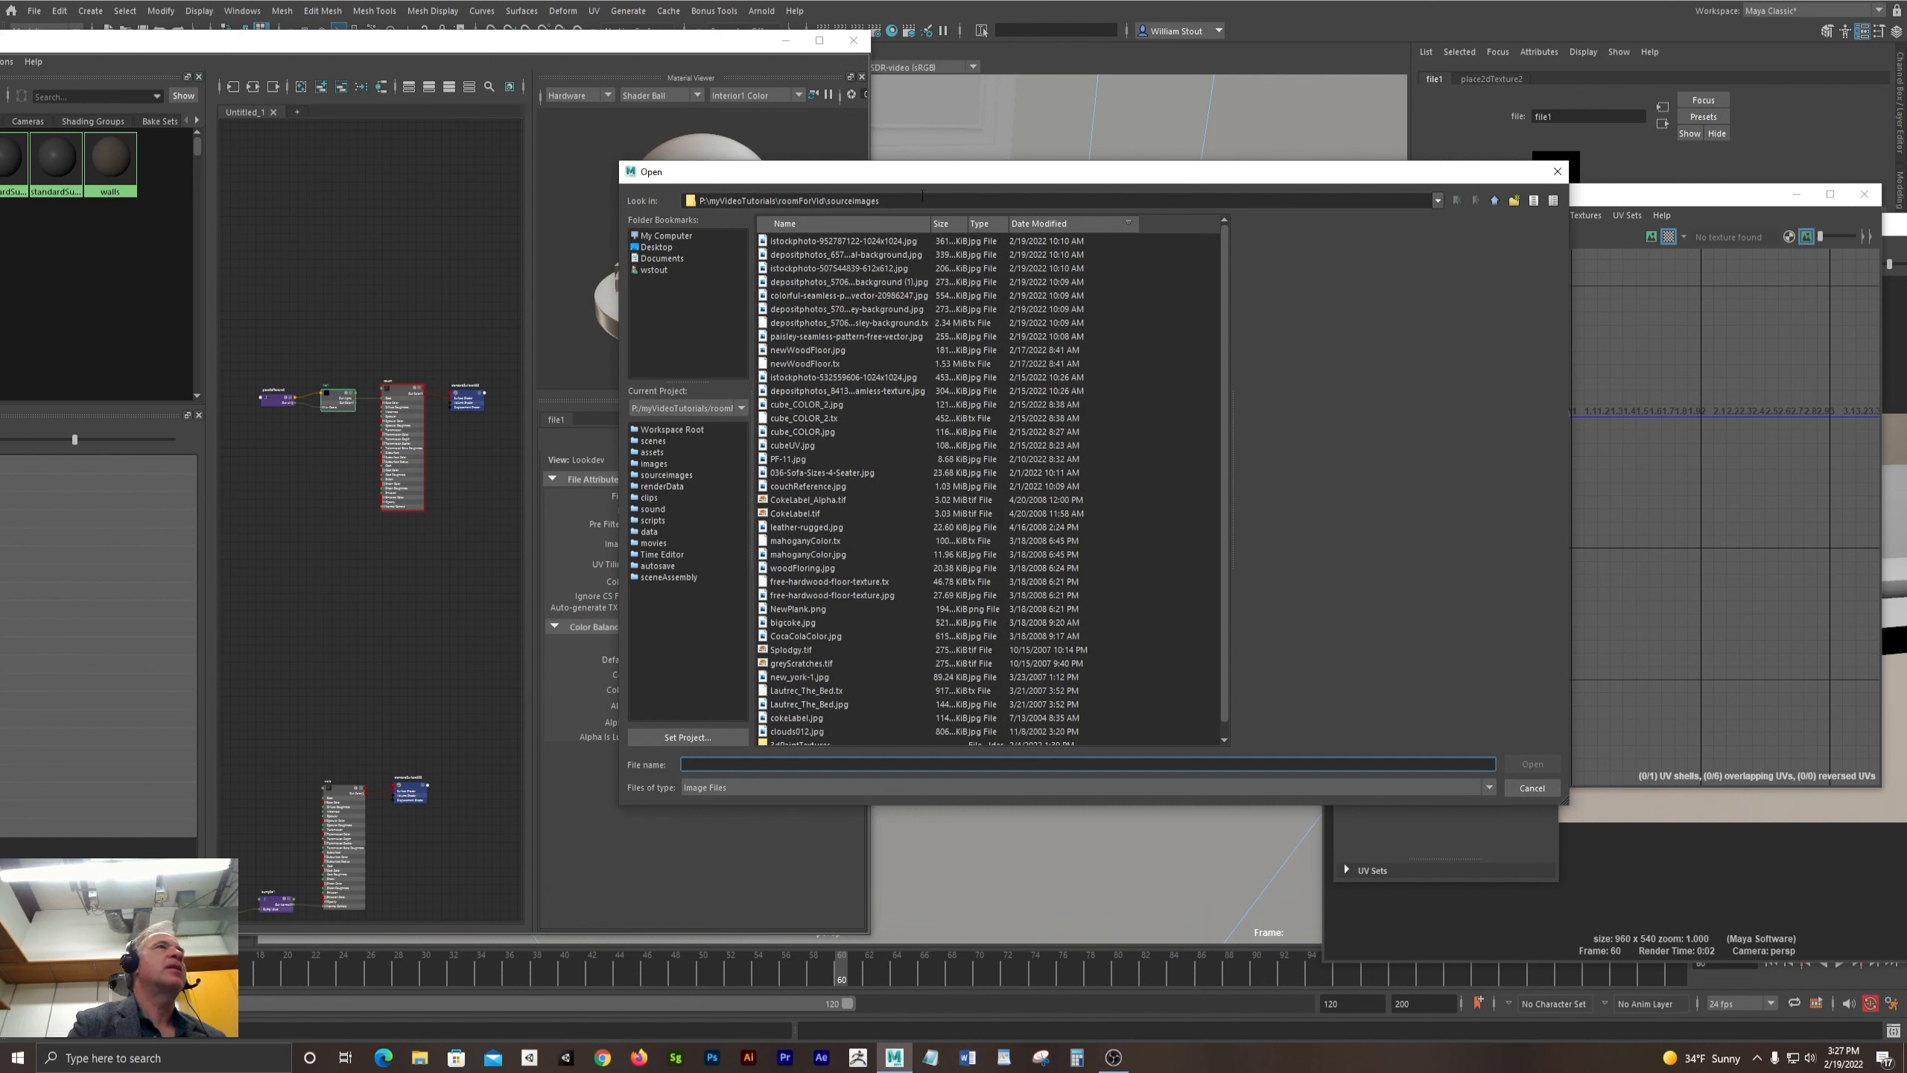
left_click_drag(923, 199, 804, 199)
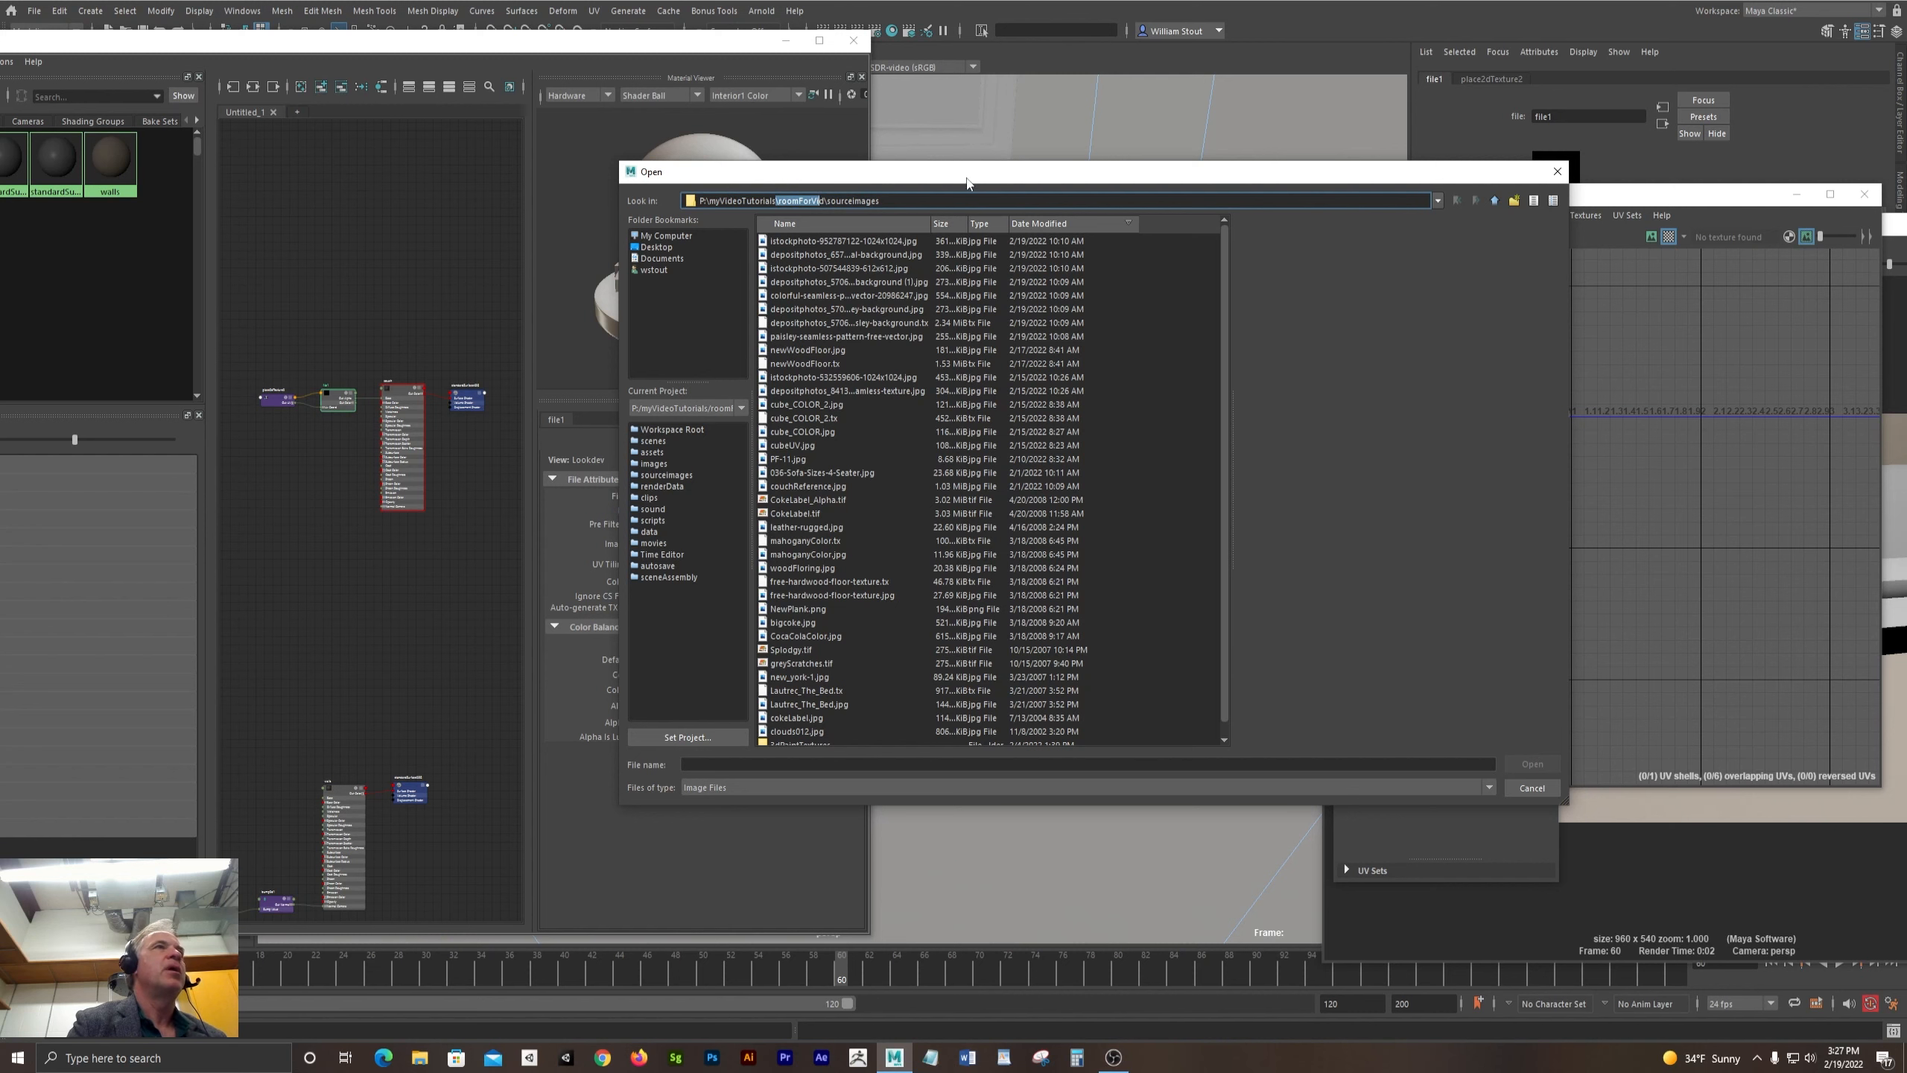
left_click_drag(967, 179, 1073, 86)
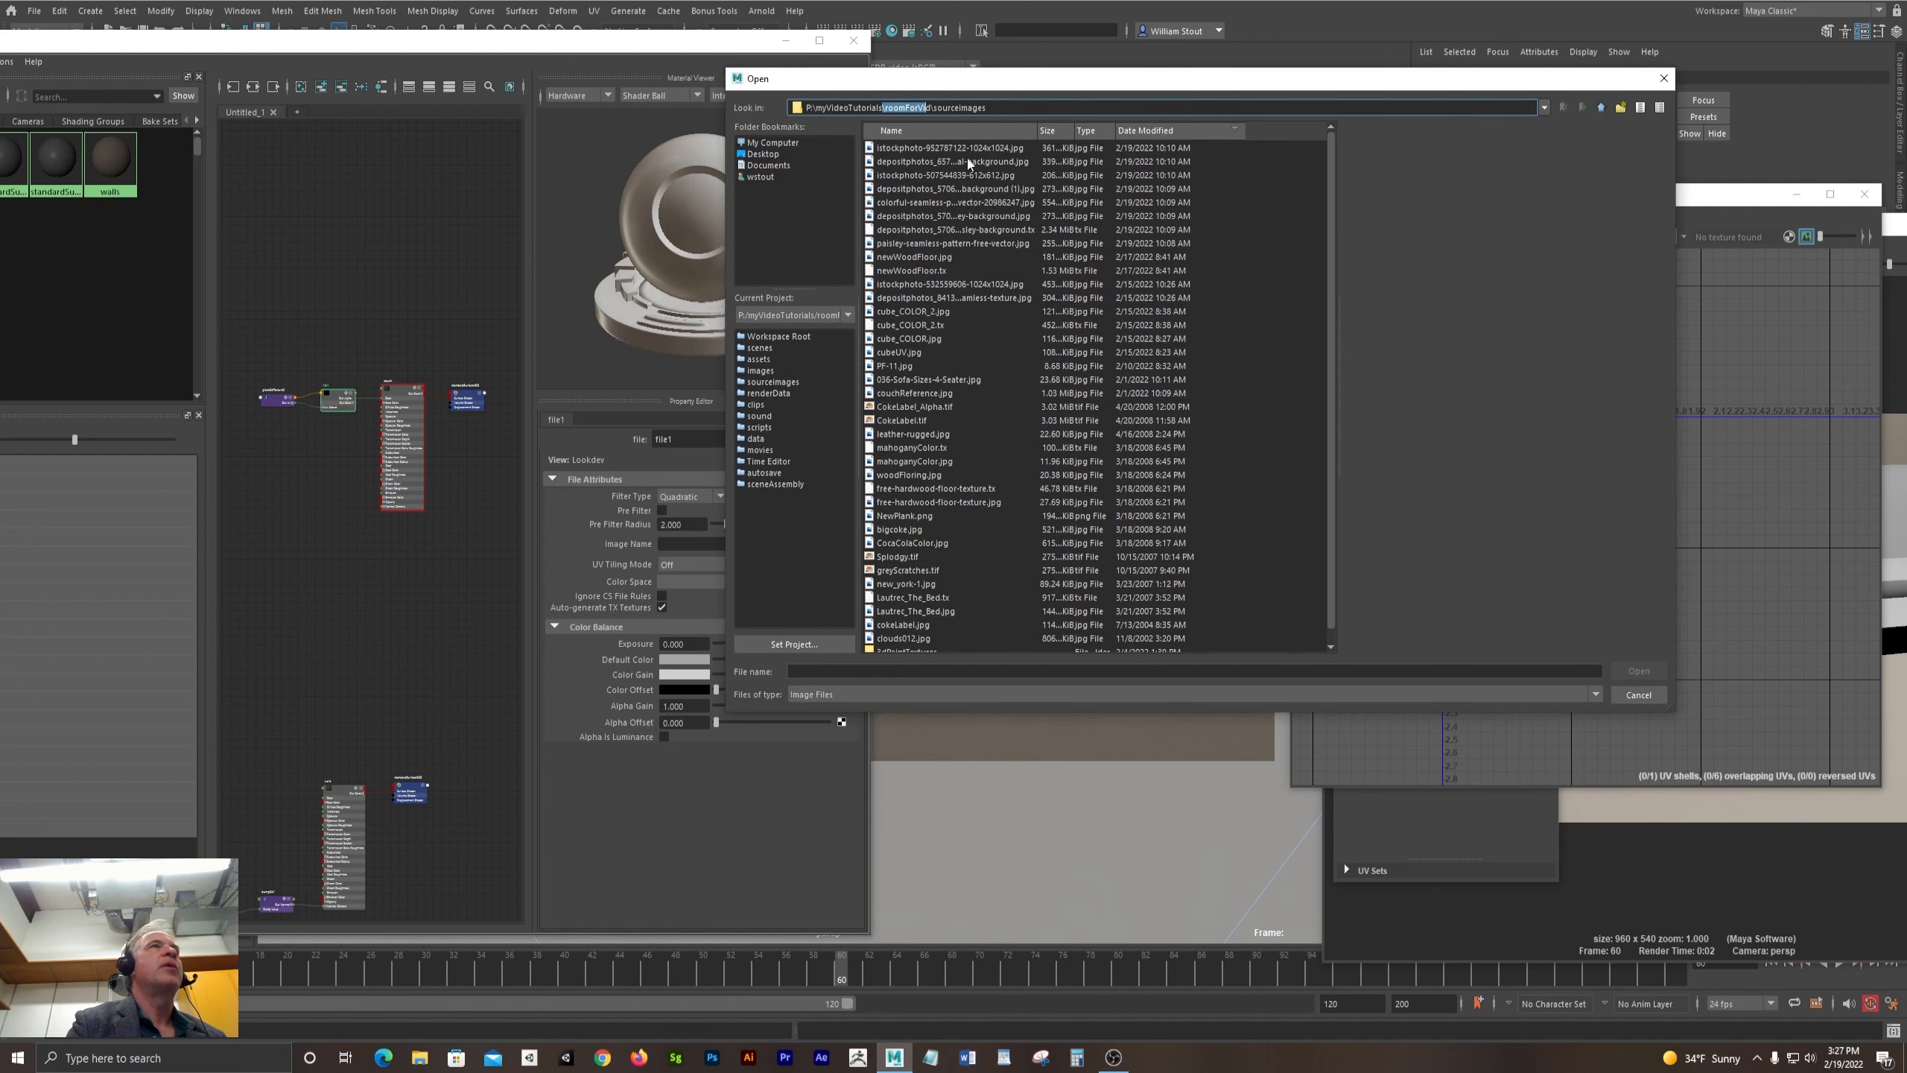
left_click(967, 162)
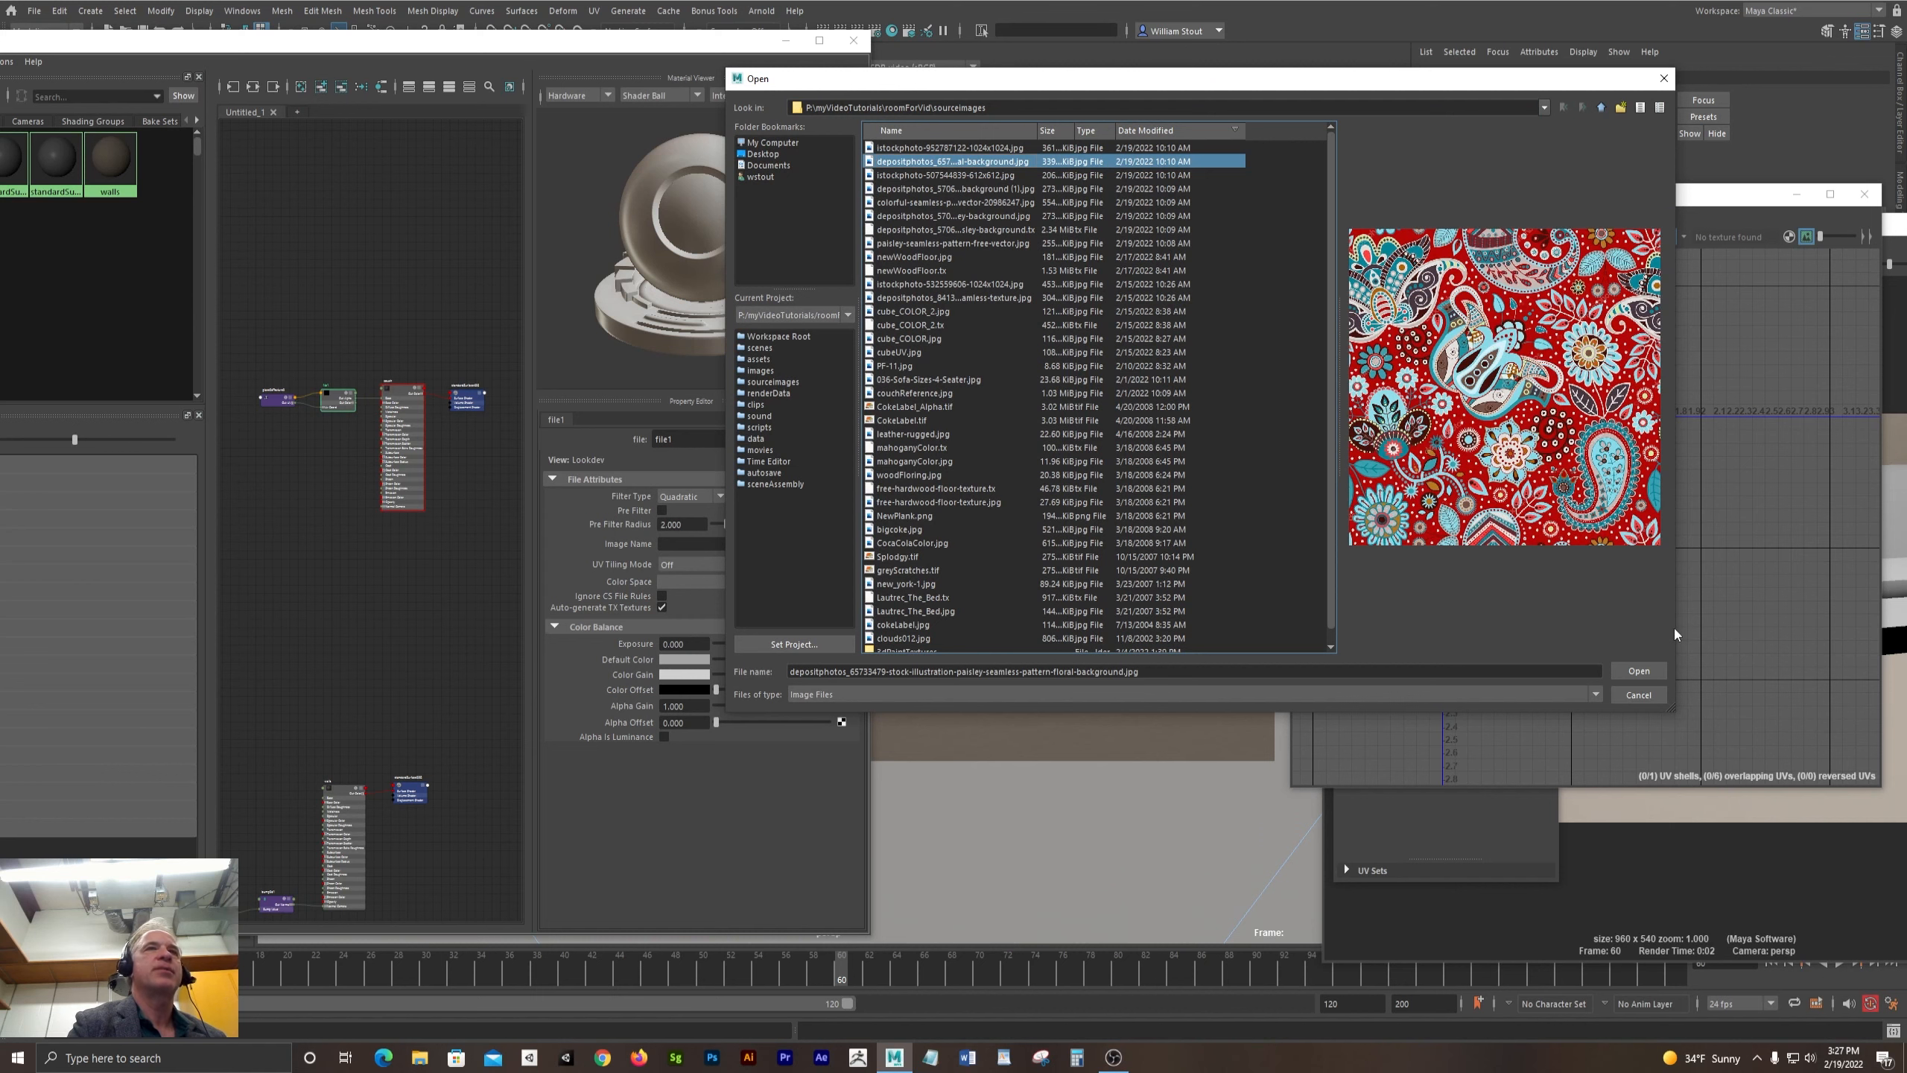
key("Return")
- Turn on textured display, return to object selection and assign the couch material to the couch body
key("6")
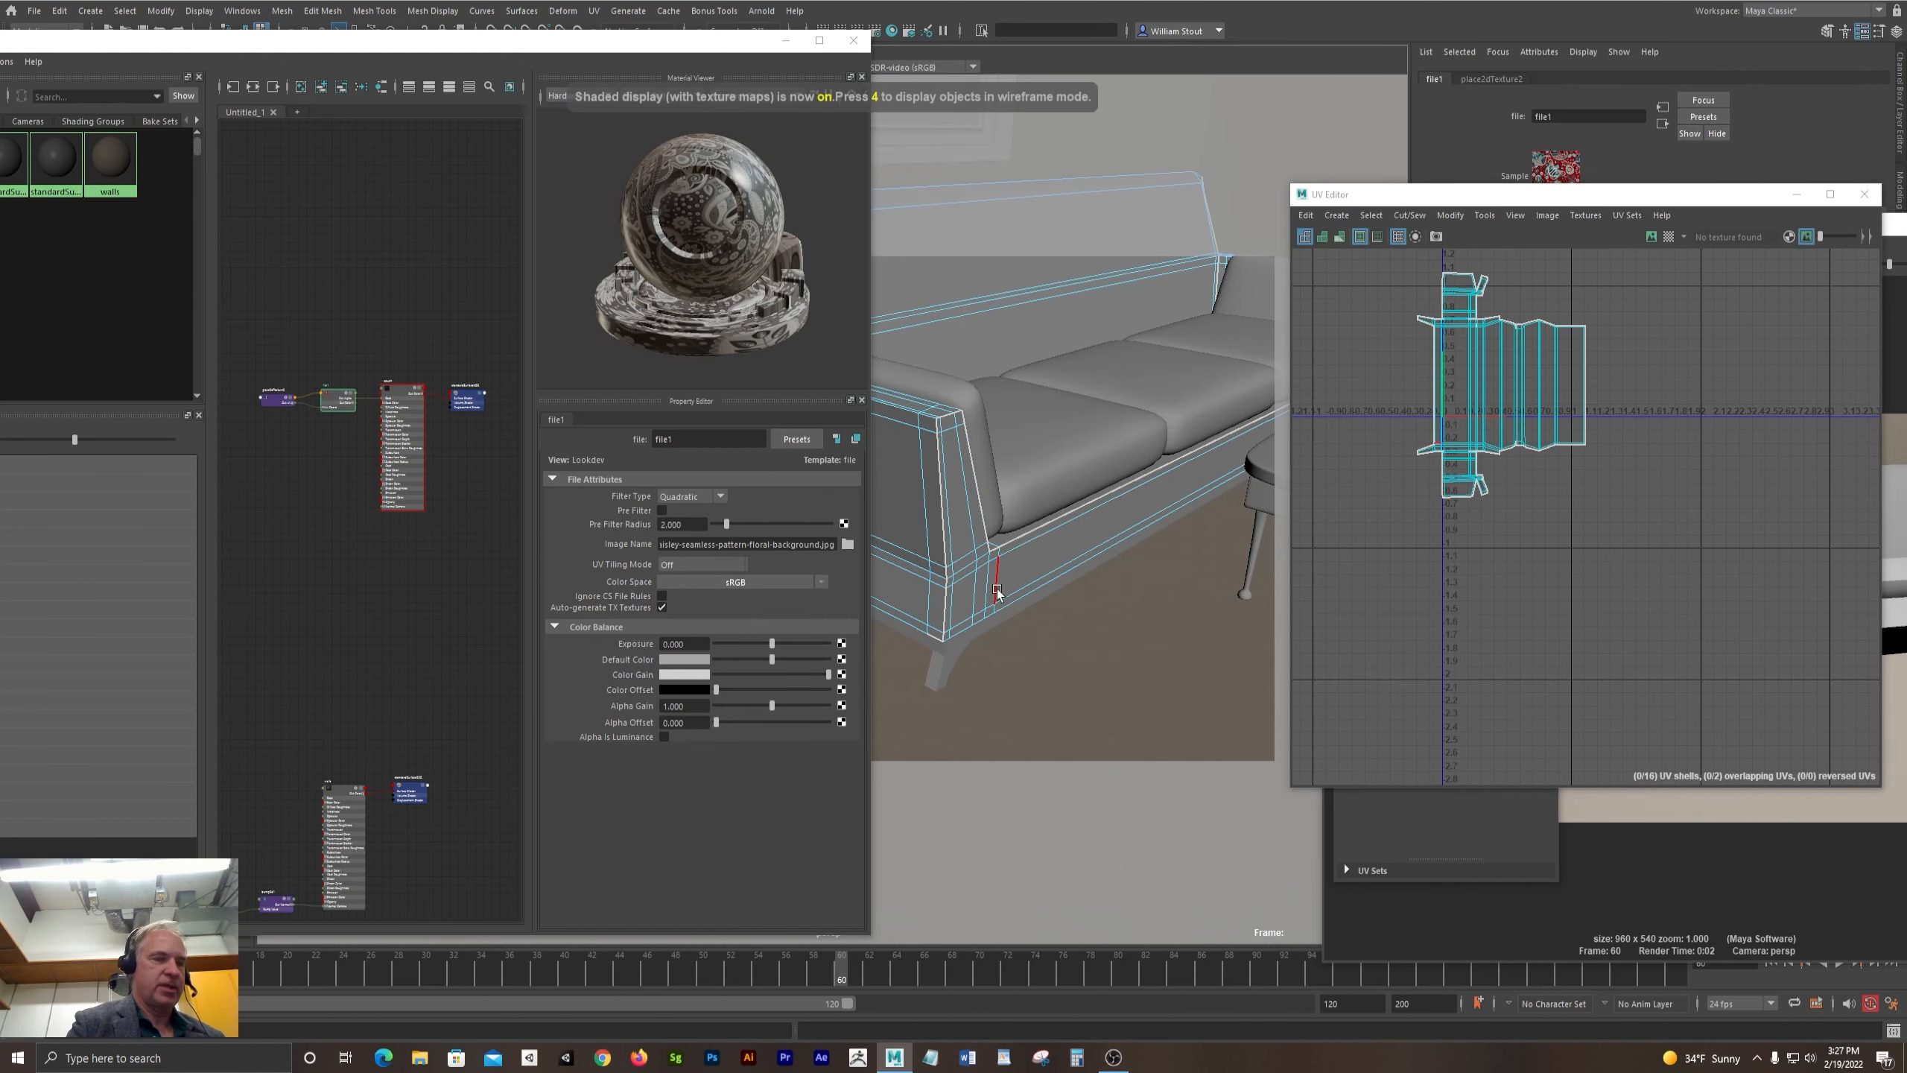
key("F8")
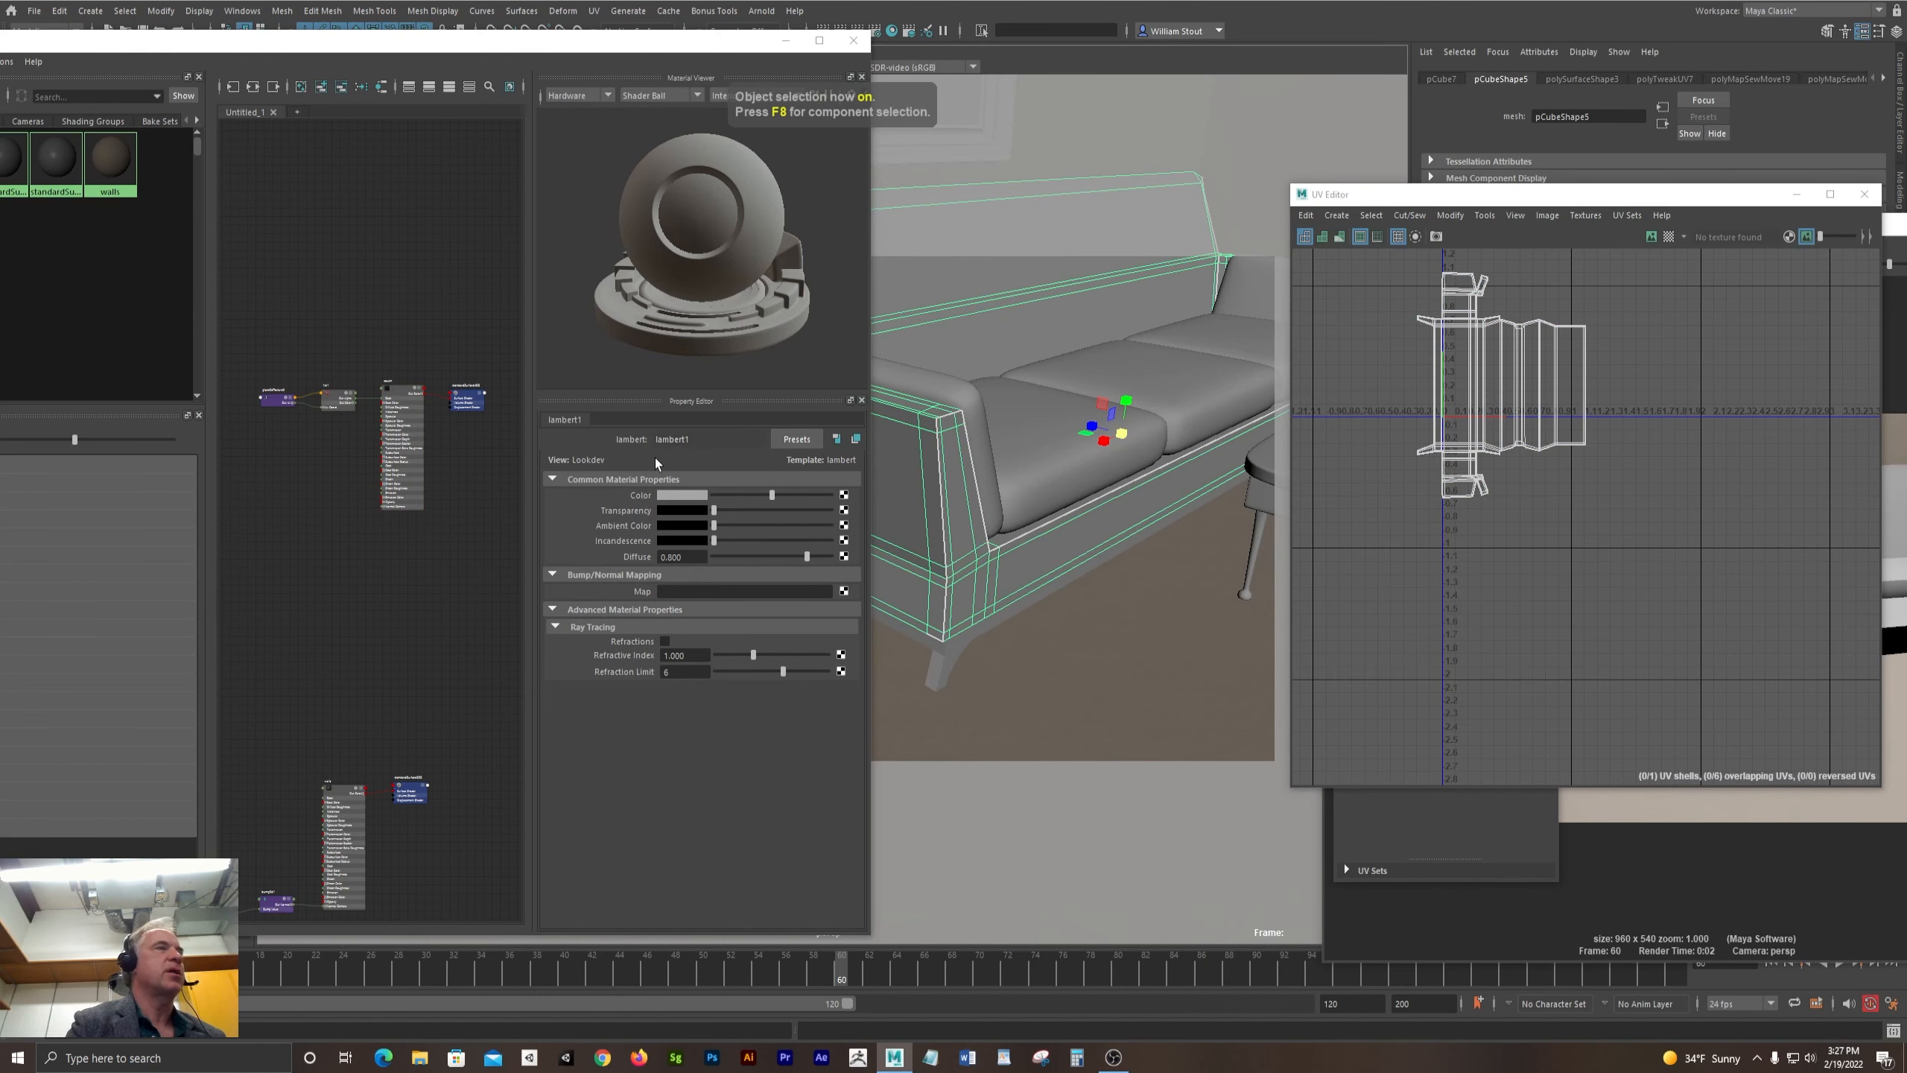
left_click_drag(972, 443, 1053, 441, "alt")
scroll(1076, 453, "up", 3)
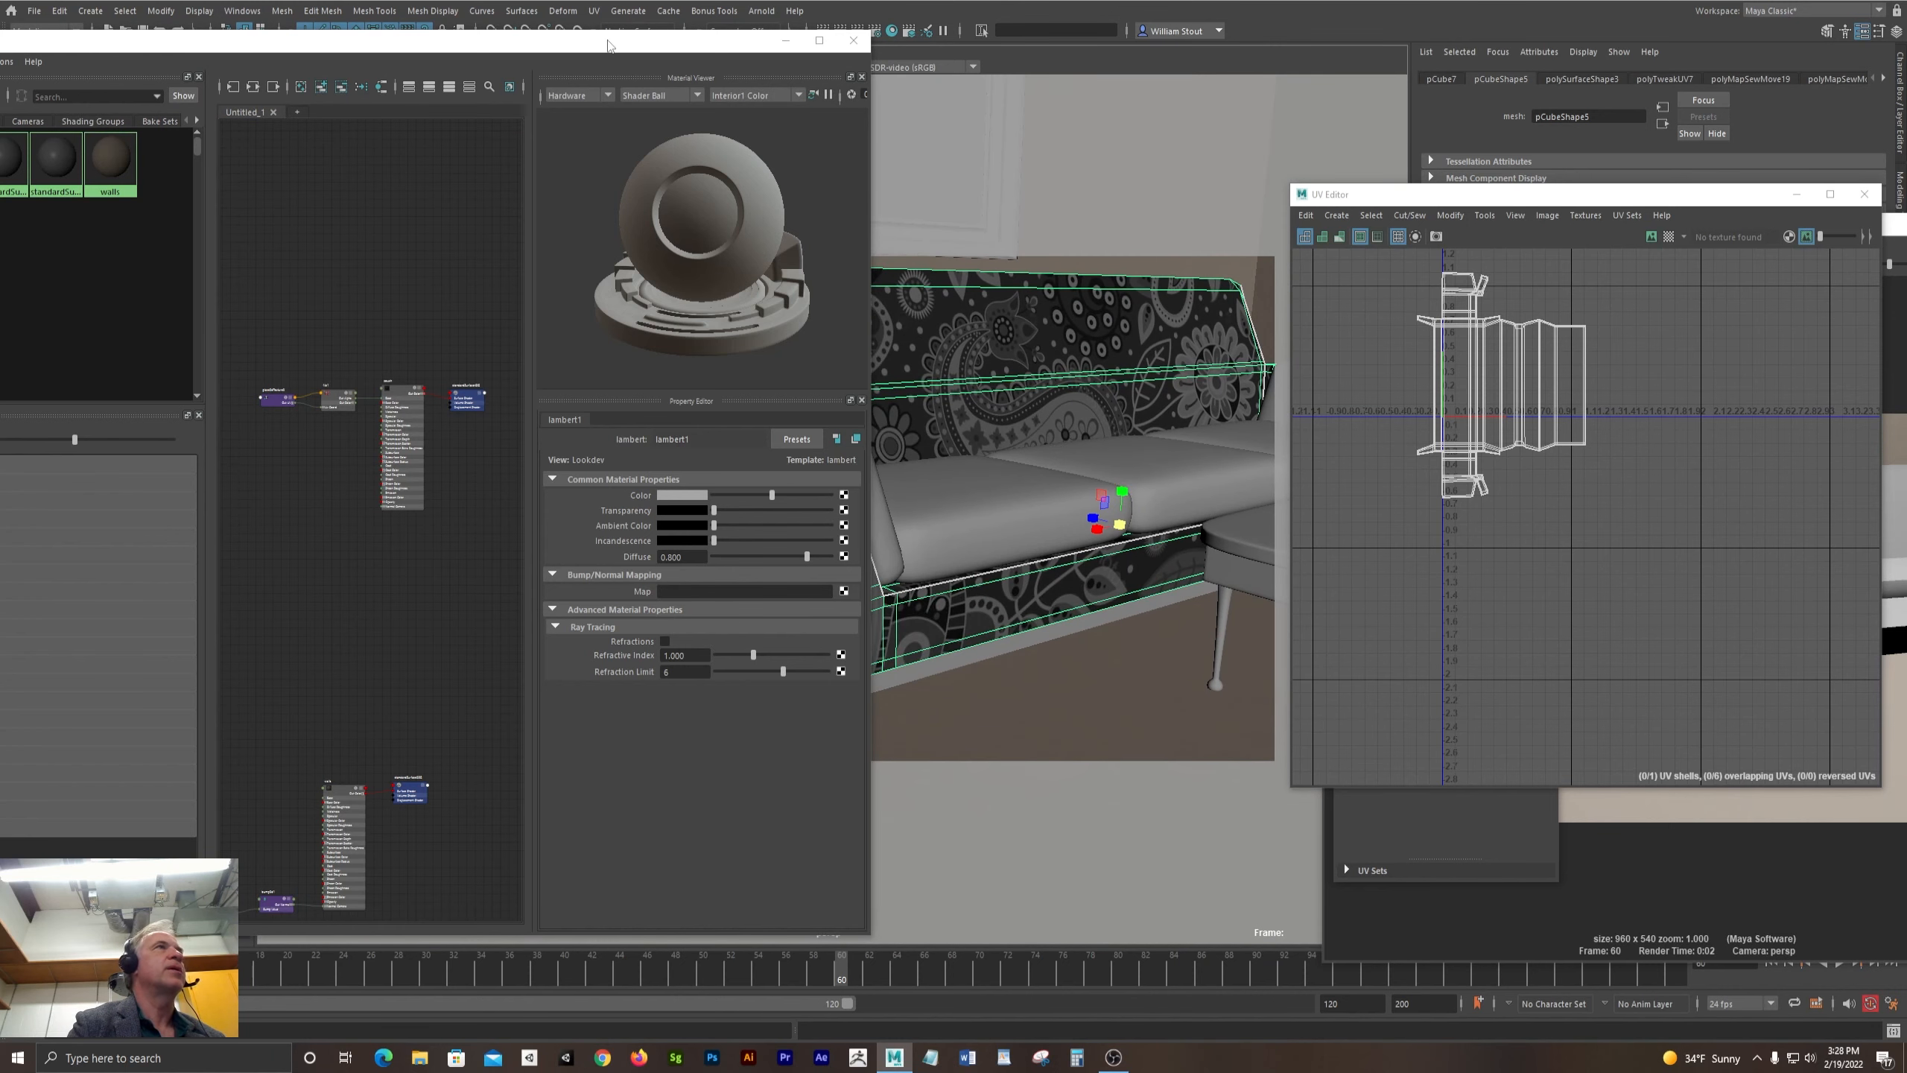
left_click_drag(609, 46, 384, 63)
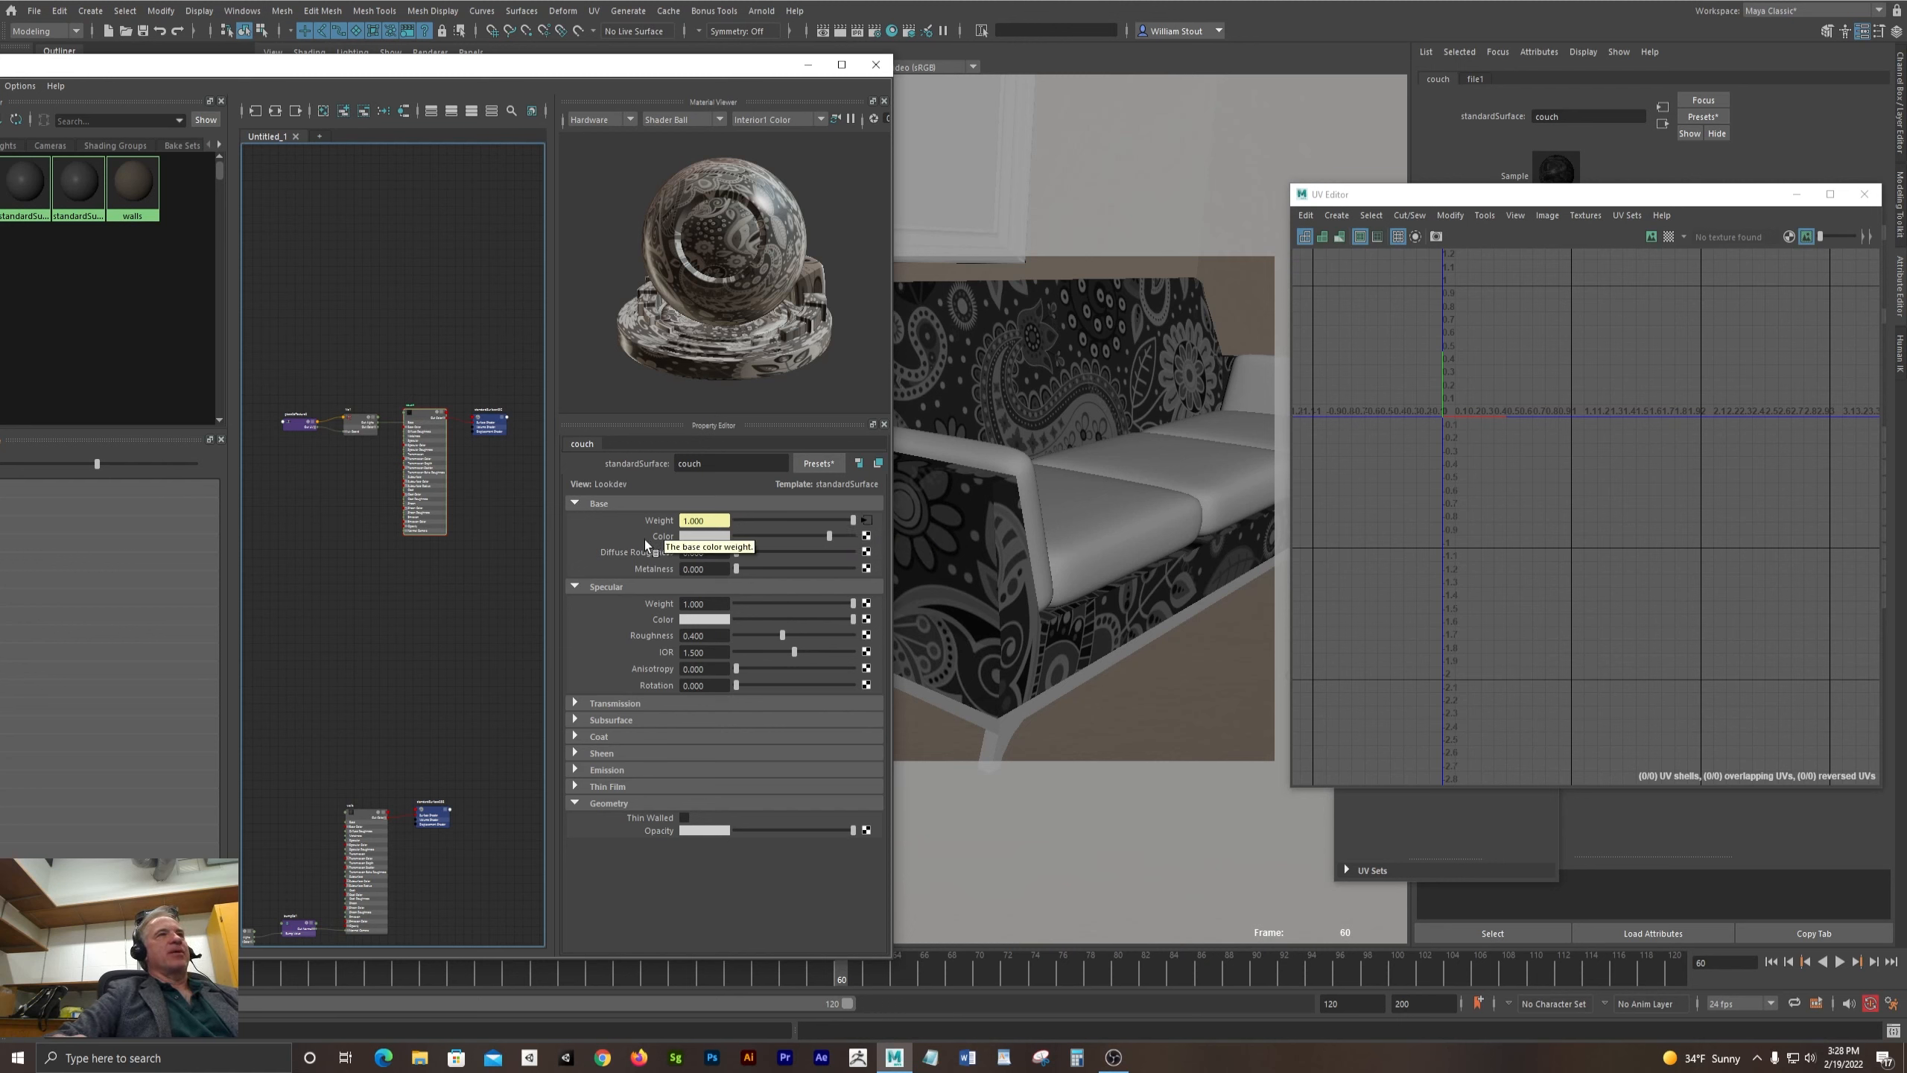
- Undo the couch assignment, the base weight texture and the renaming, back to the plain Standard Surface material
key("ctrl+z")
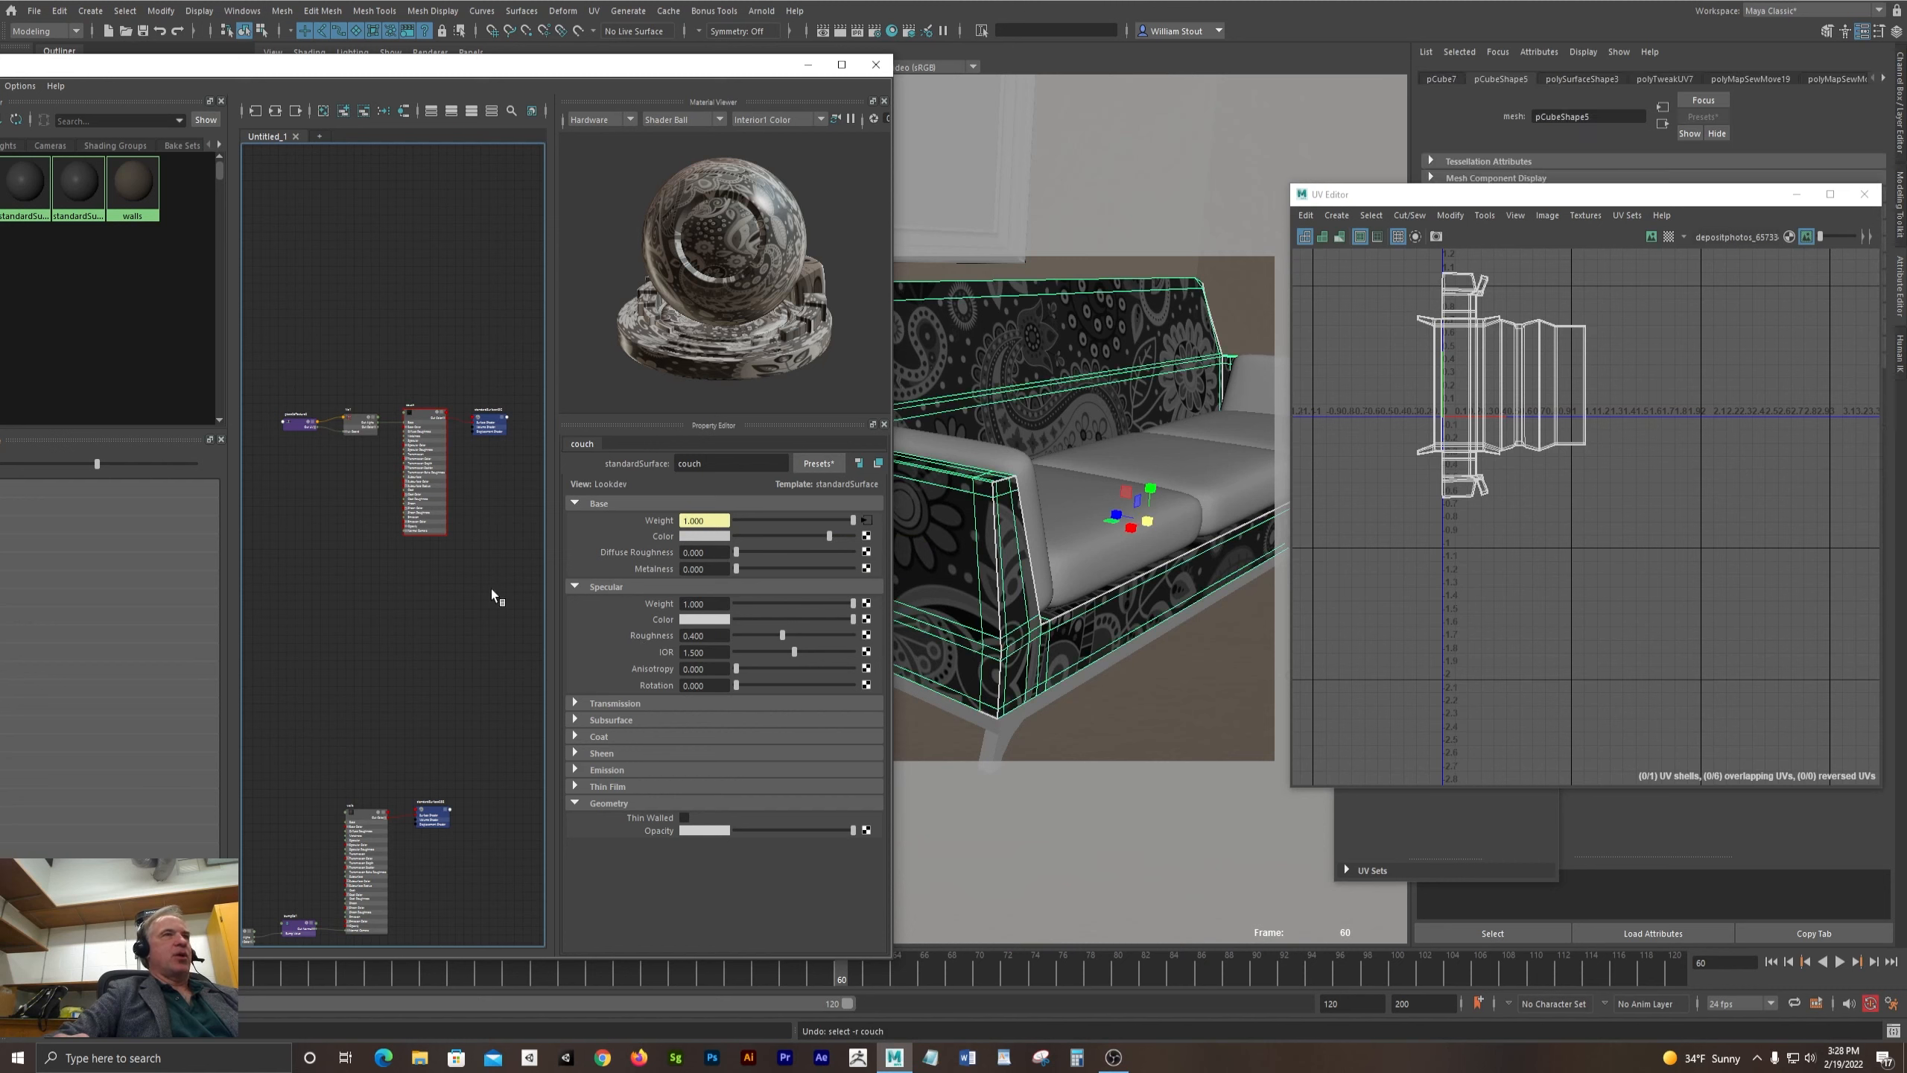
key("ctrl+z")
key("ctrl+z")
key("ctrl+z")
key("ctrl+z")
key("ctrl+z")
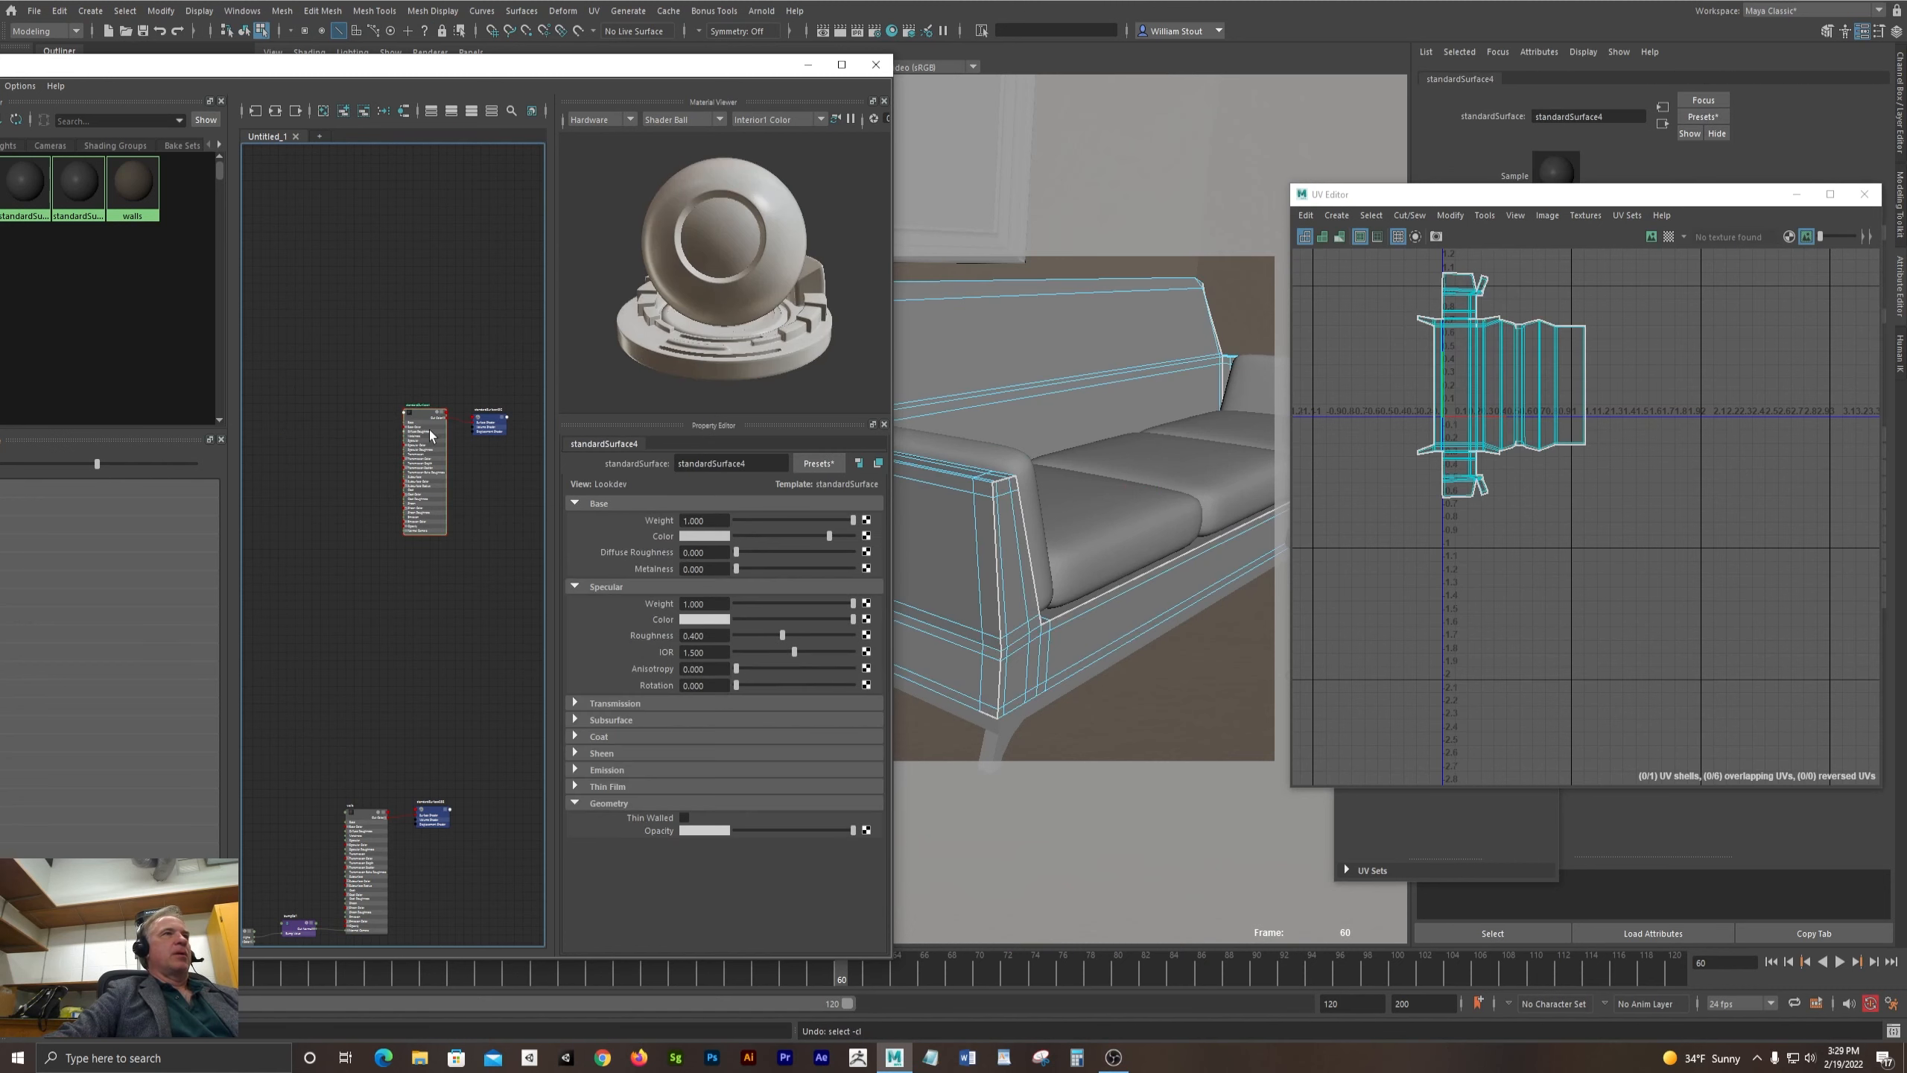
- Connect a file texture to the material's base color and load the red paisley-seamless-pattern-floral-background image
scroll(417, 602, "up", 3)
scroll(417, 602, "down", 2)
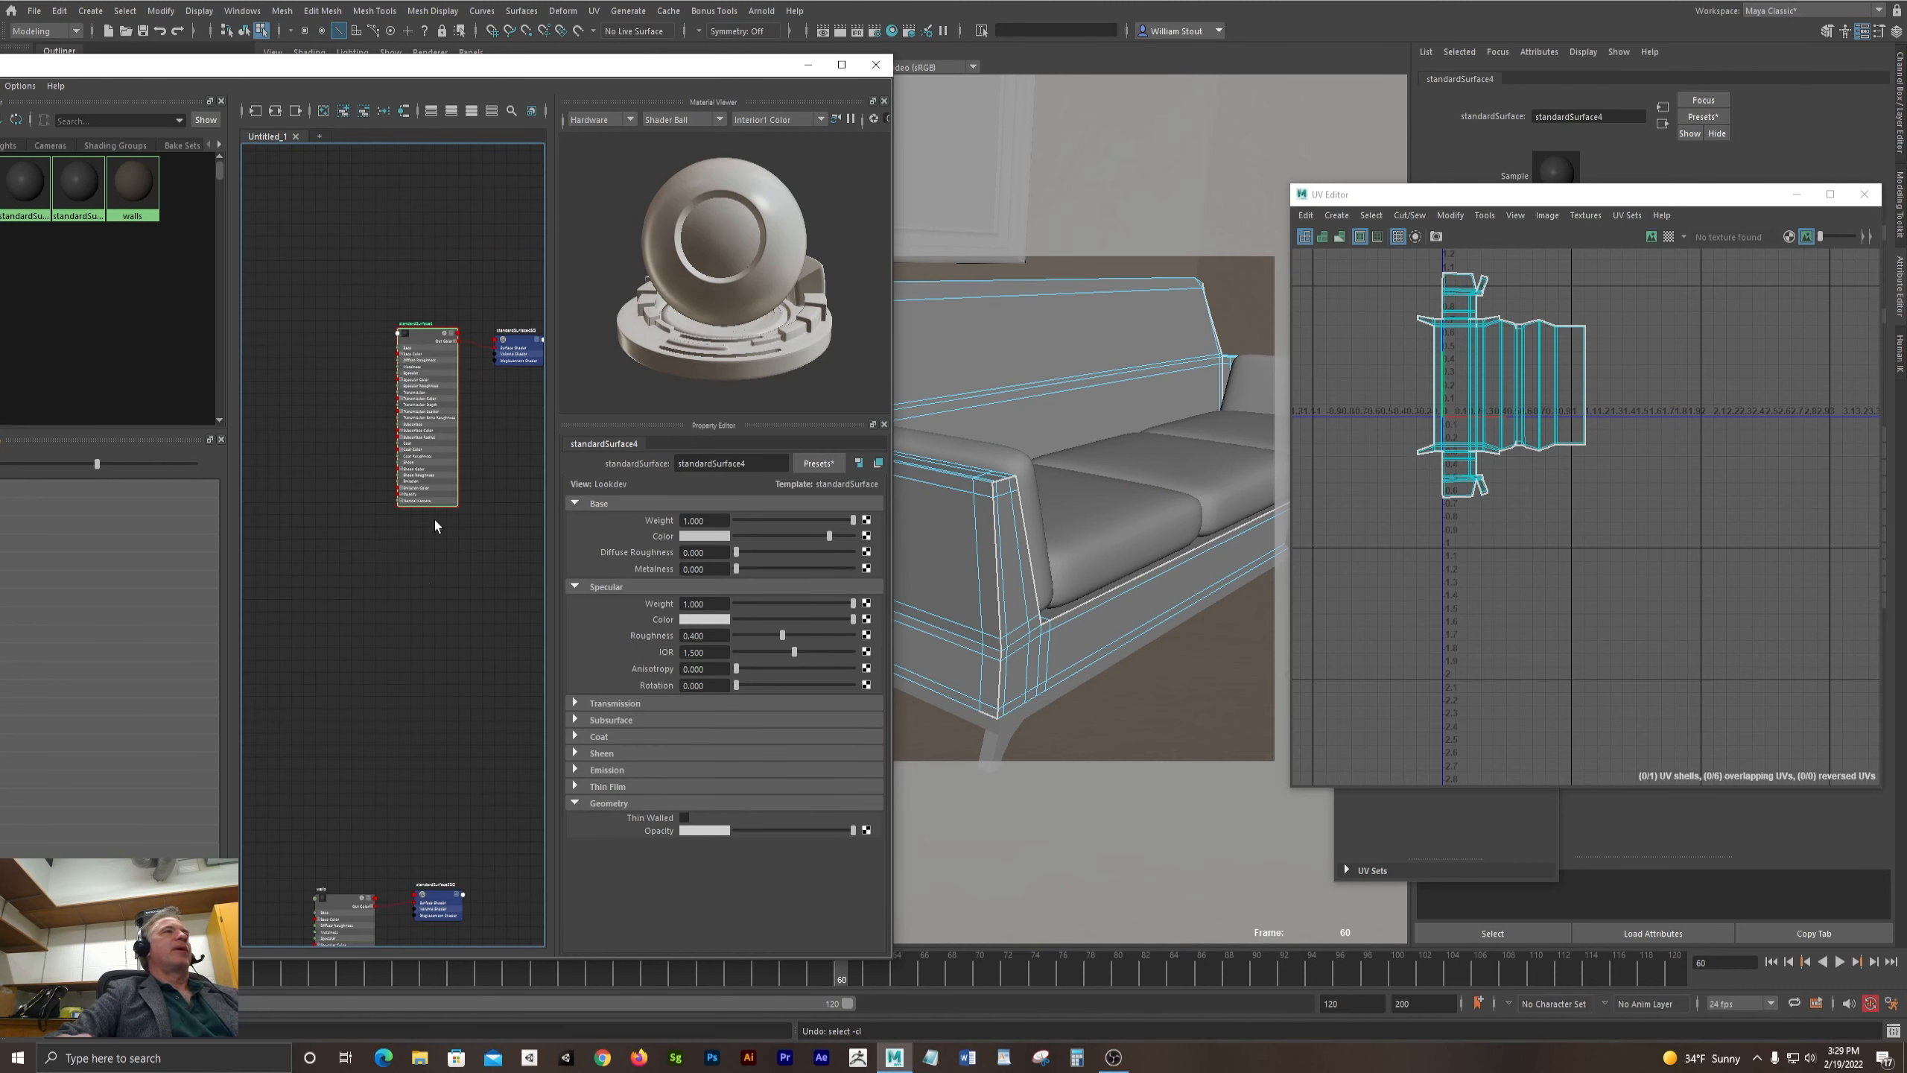
middle_click_drag(435, 519, 424, 628, "alt")
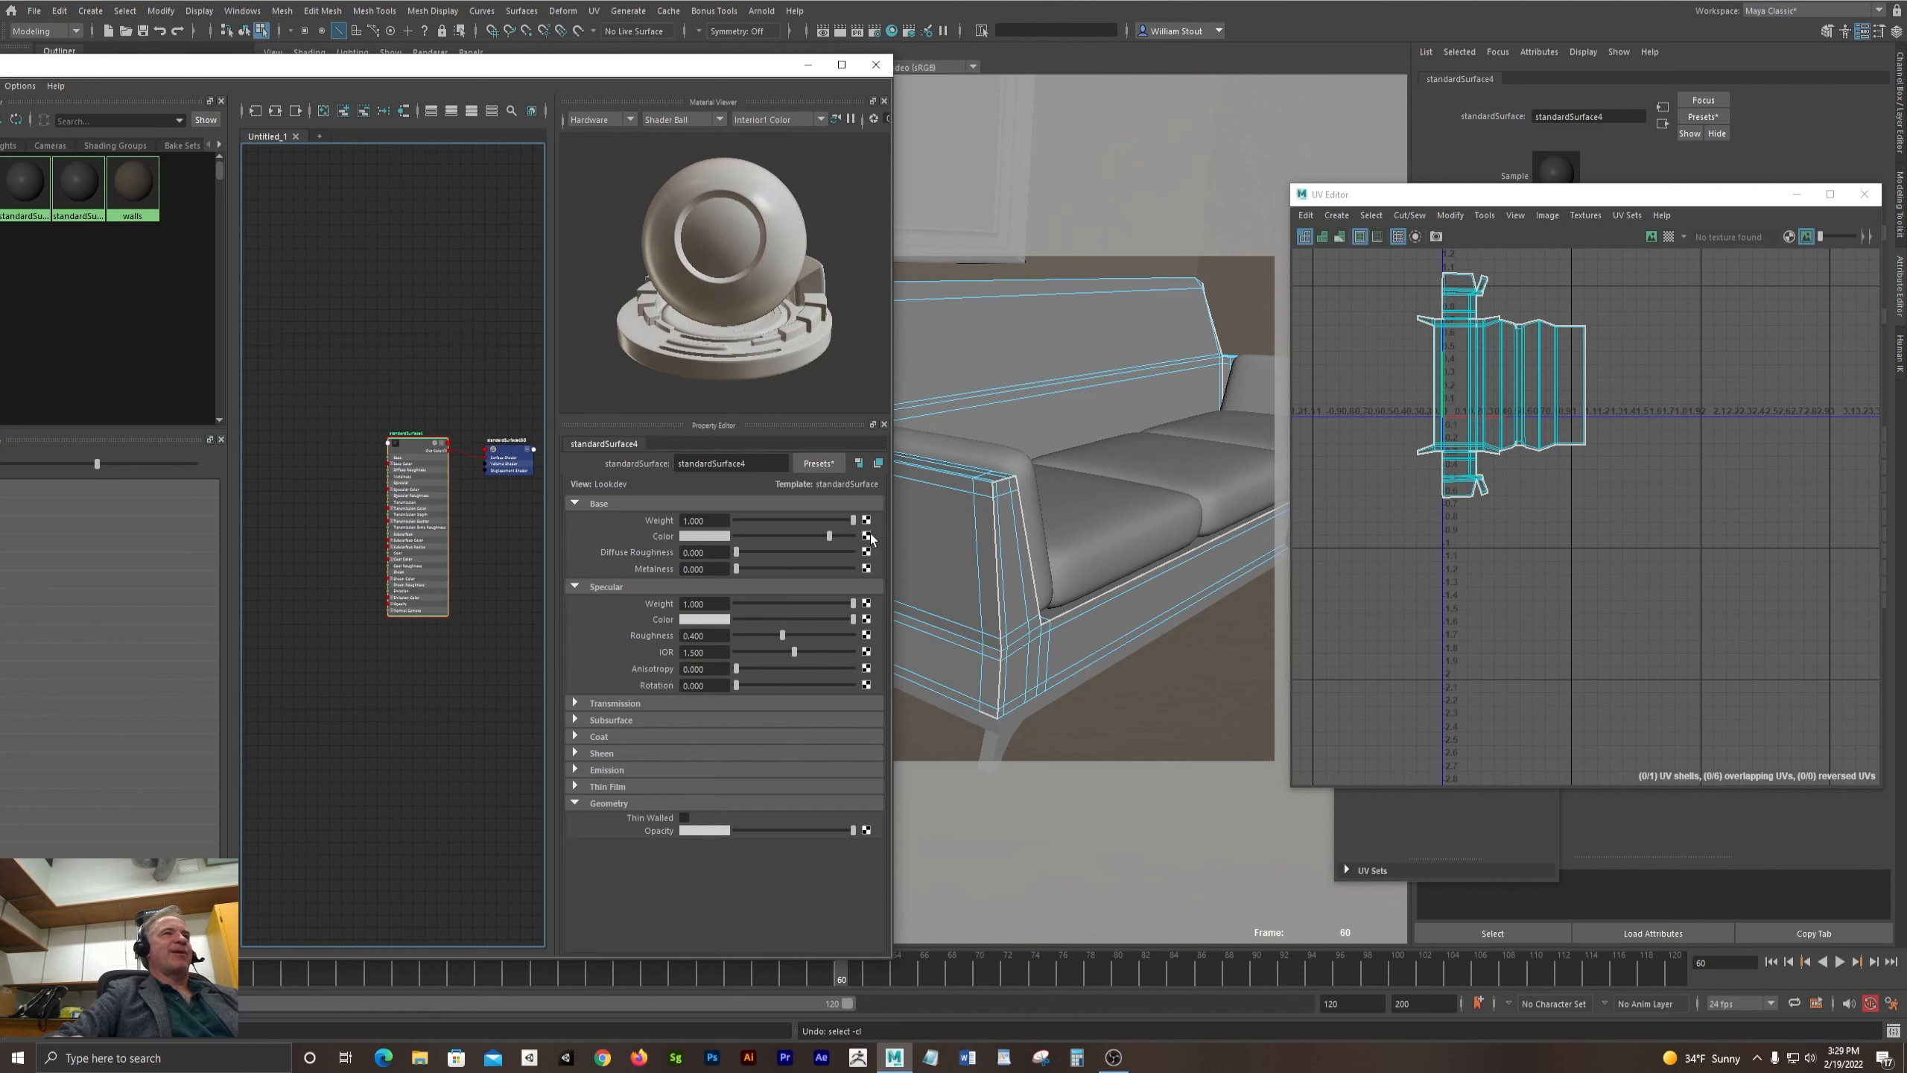
left_click(867, 535)
left_click(785, 469)
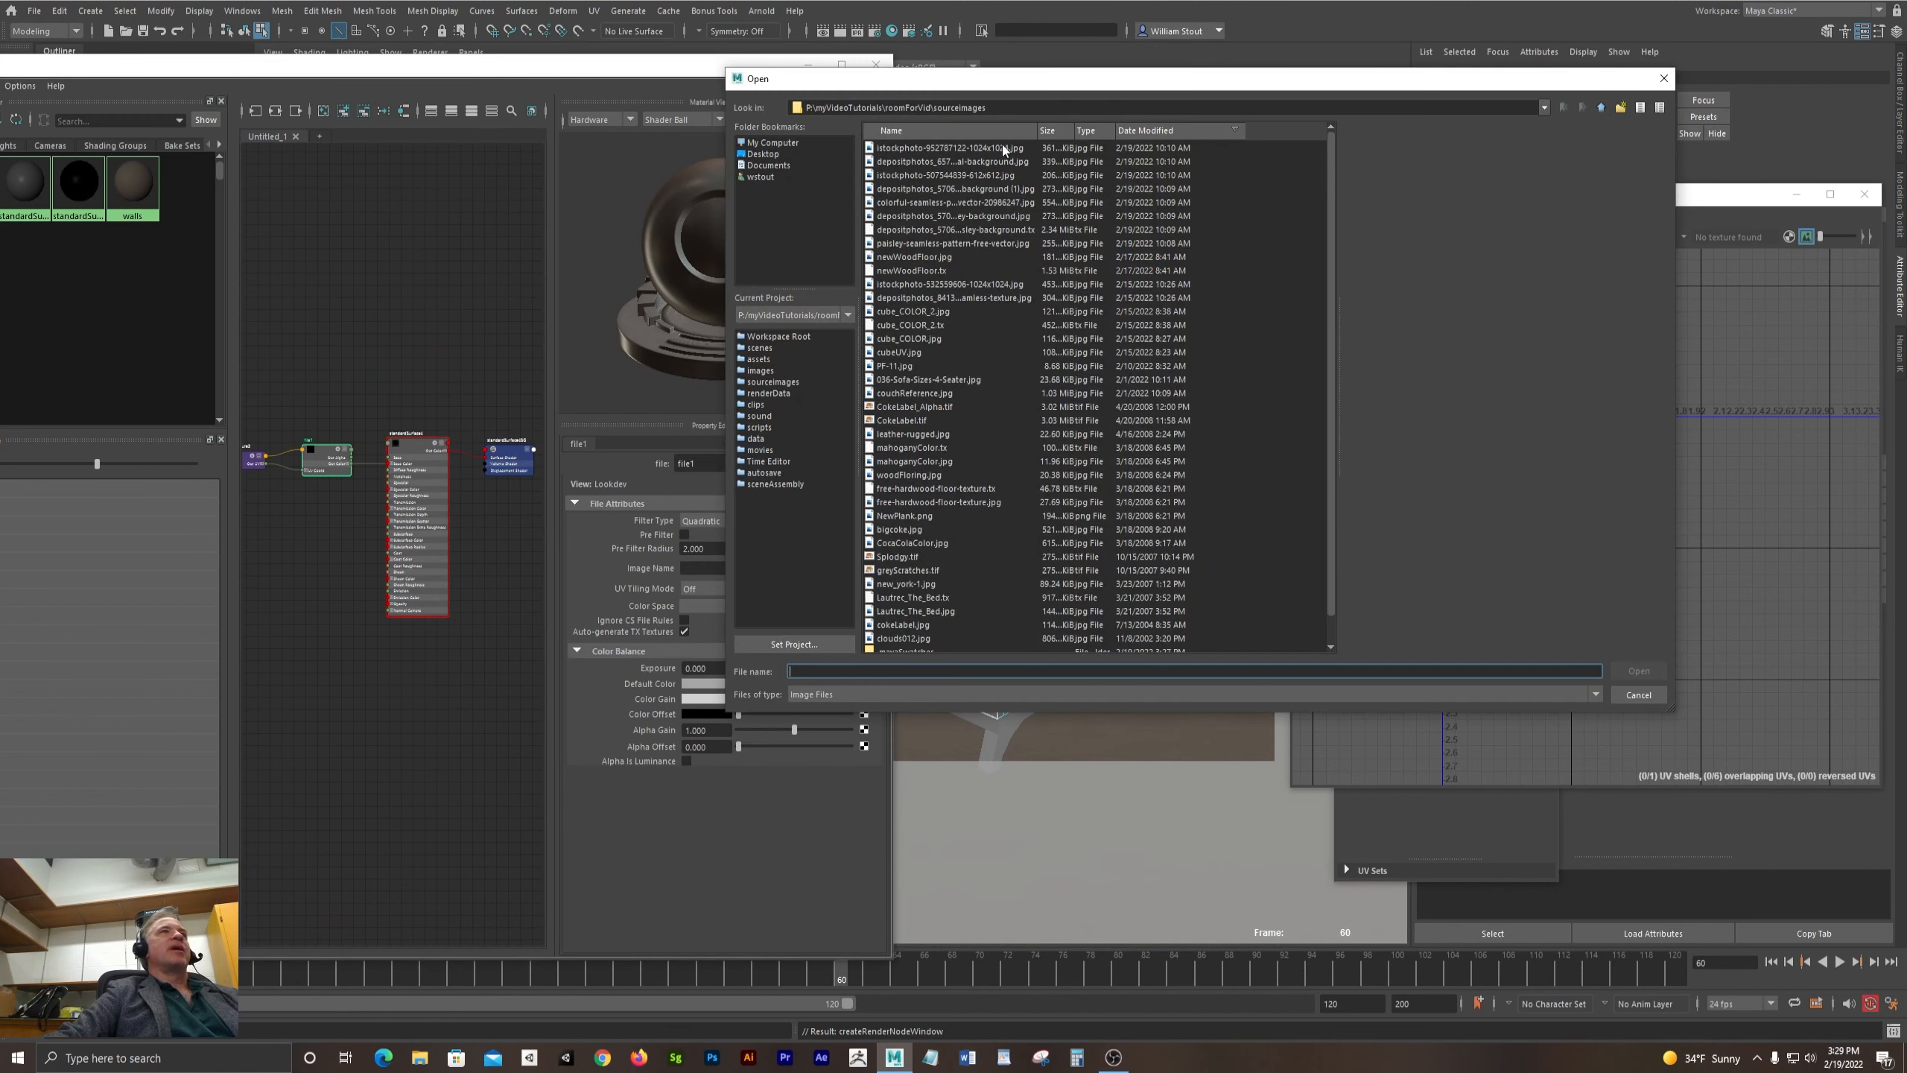
left_click(1004, 149)
left_click(994, 162)
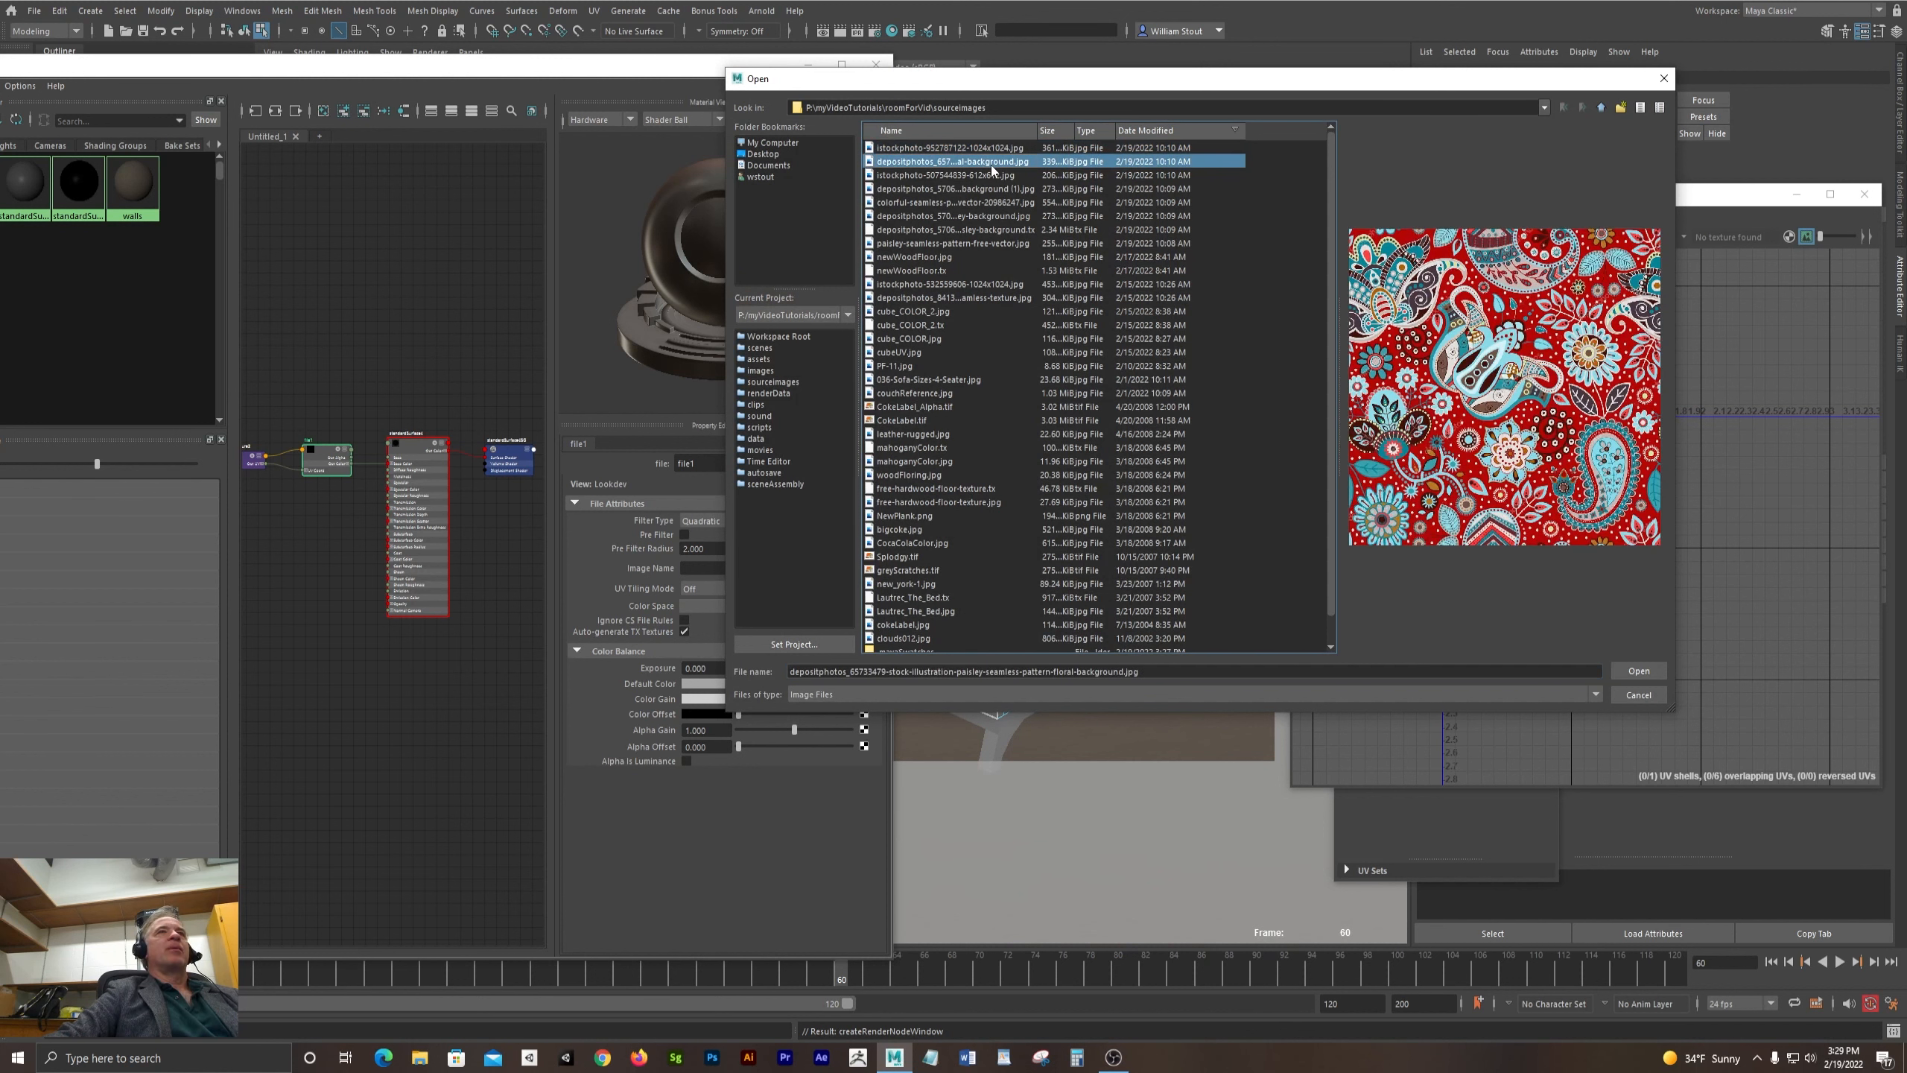
left_click(1639, 671)
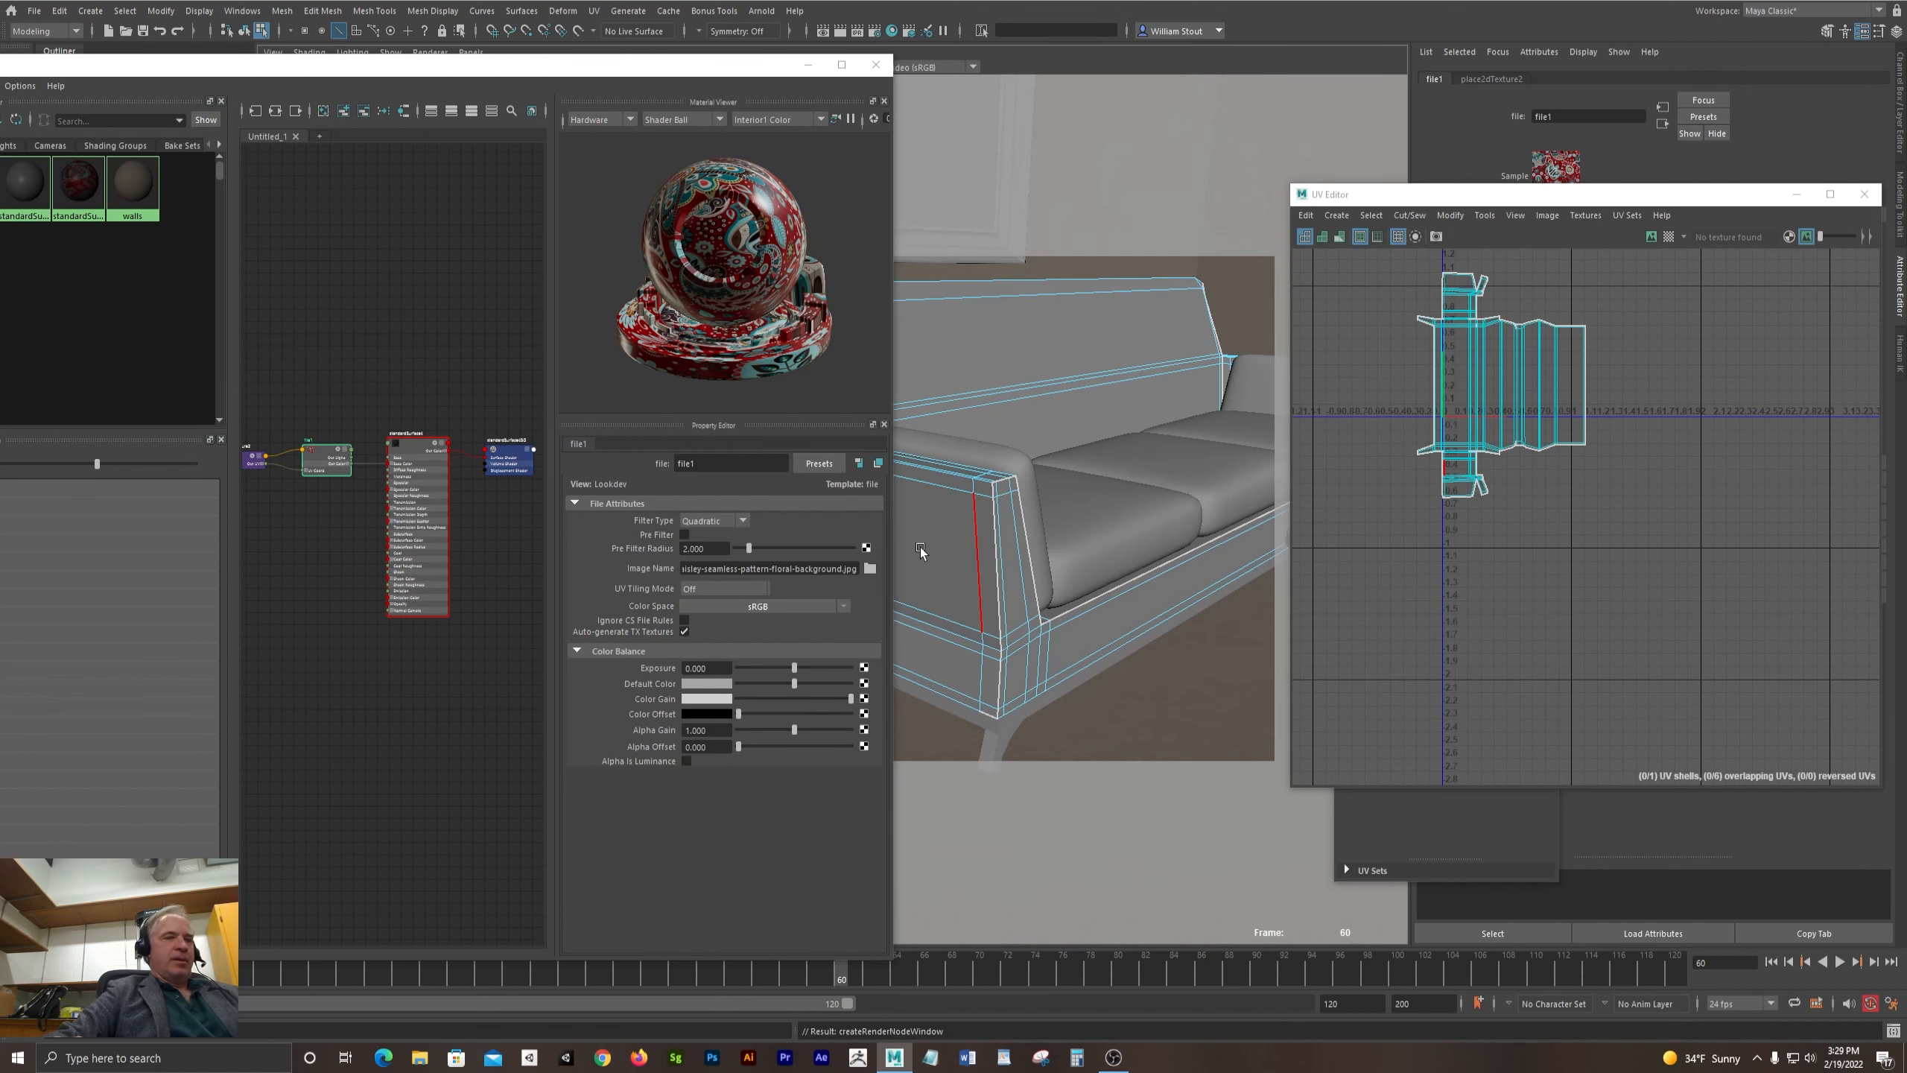
- Select the couch body as an object and assign the paisley Standard Surface material to it
key("F8")
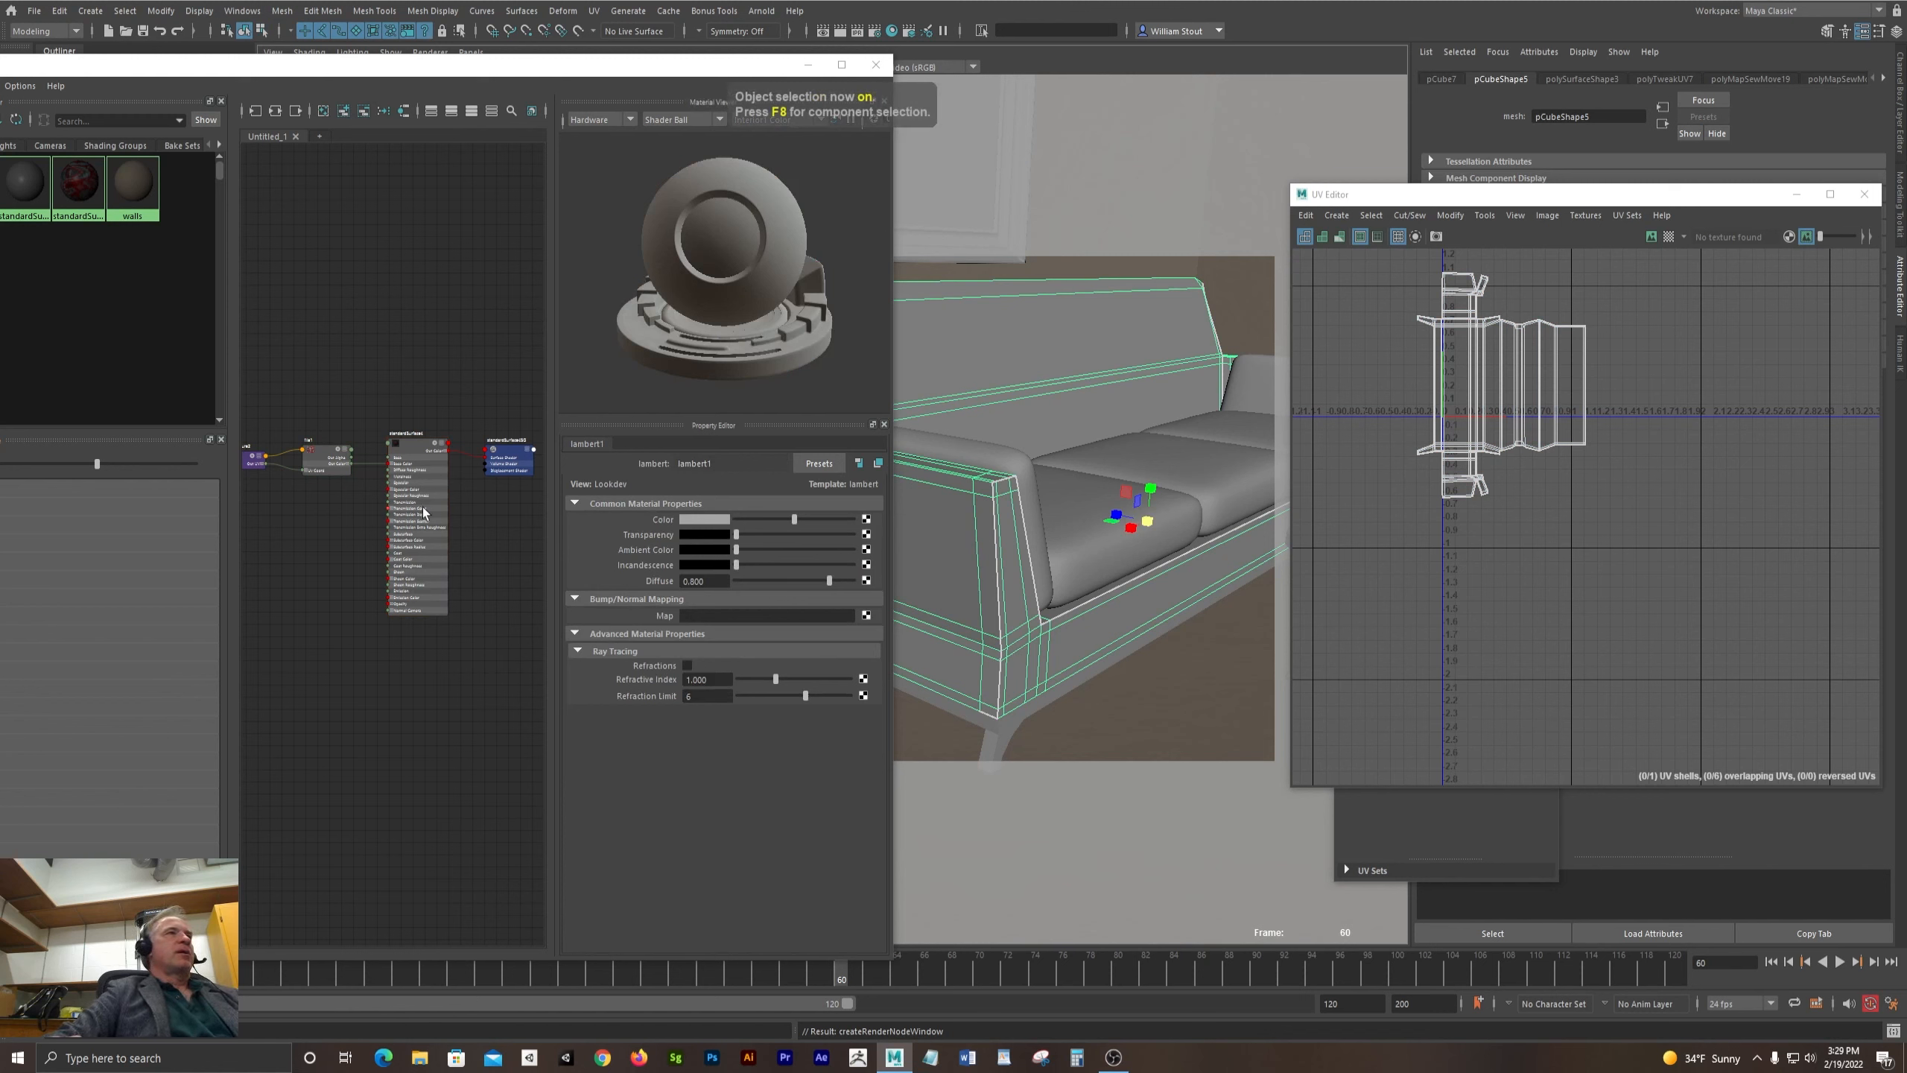
scroll(406, 425, "up", 2)
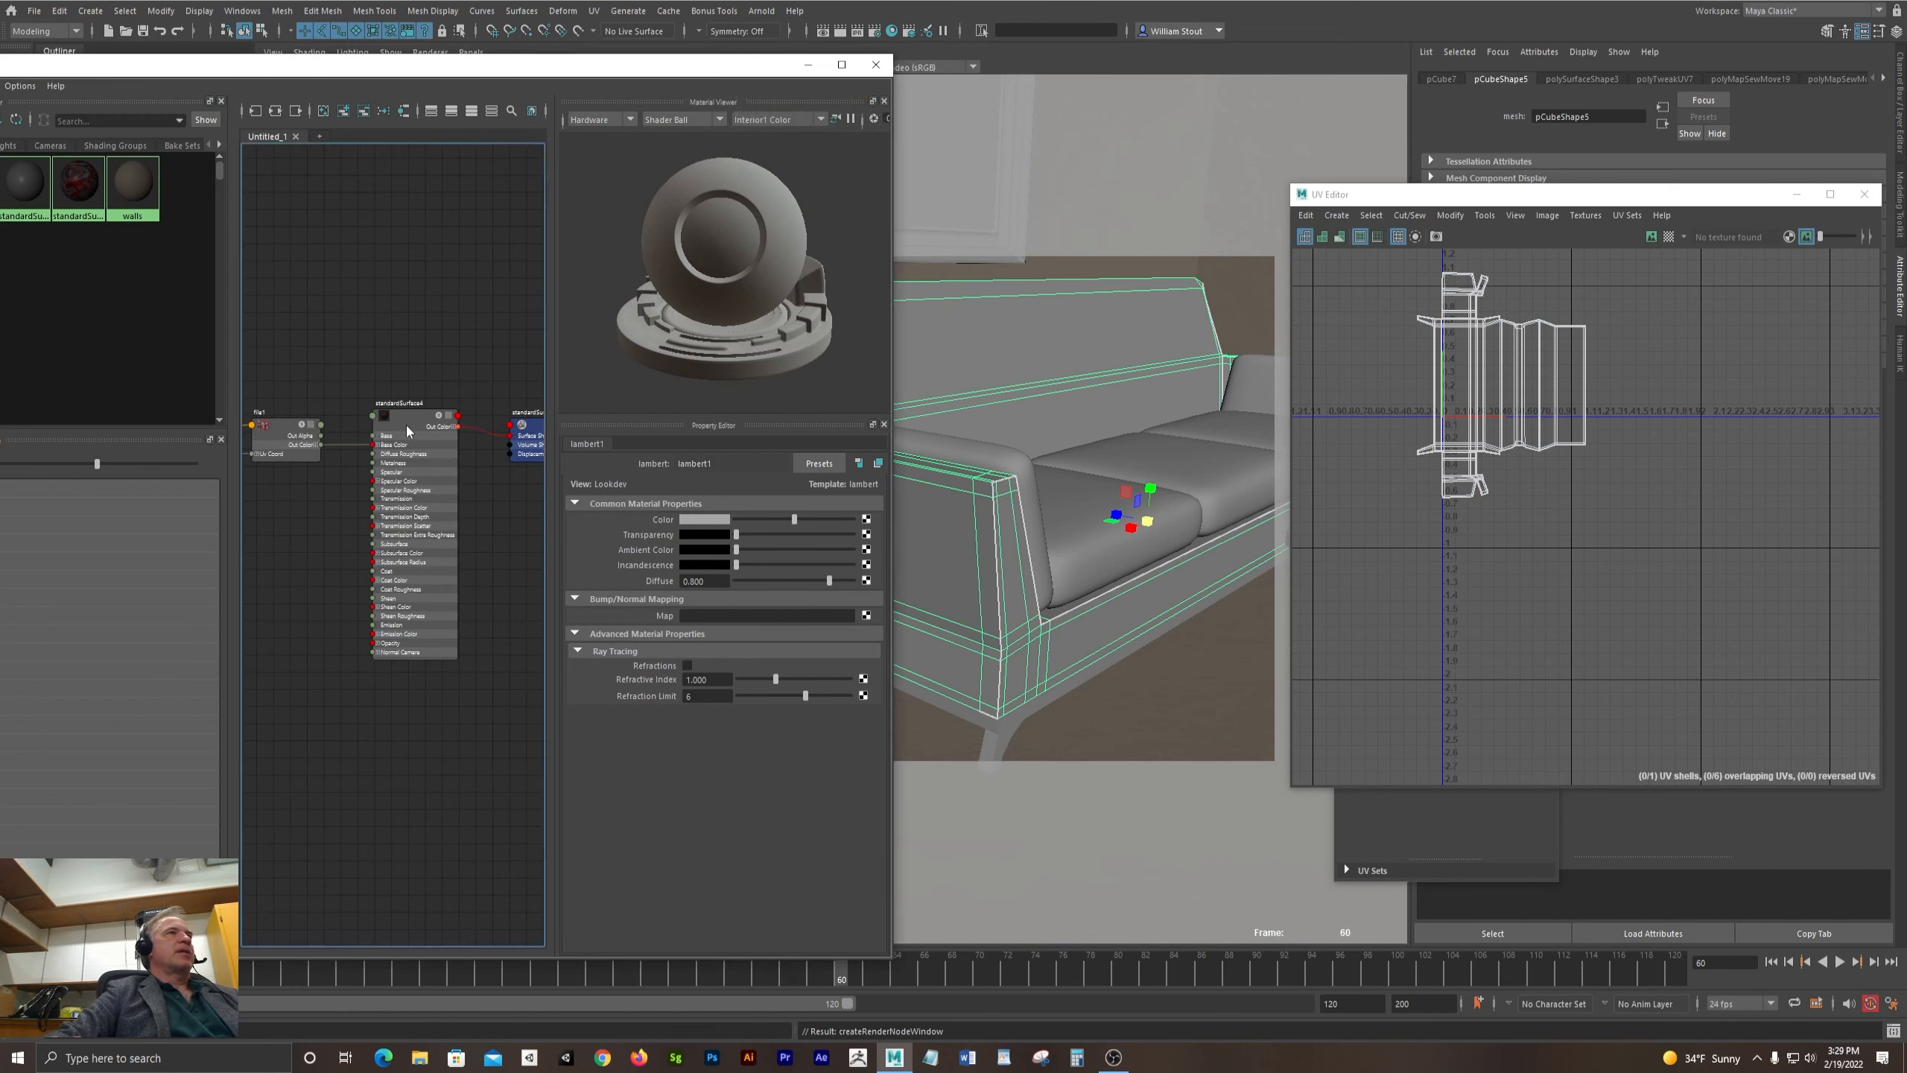
right_click_drag(411, 417, 408, 372)
scroll(1027, 421, "up", 3)
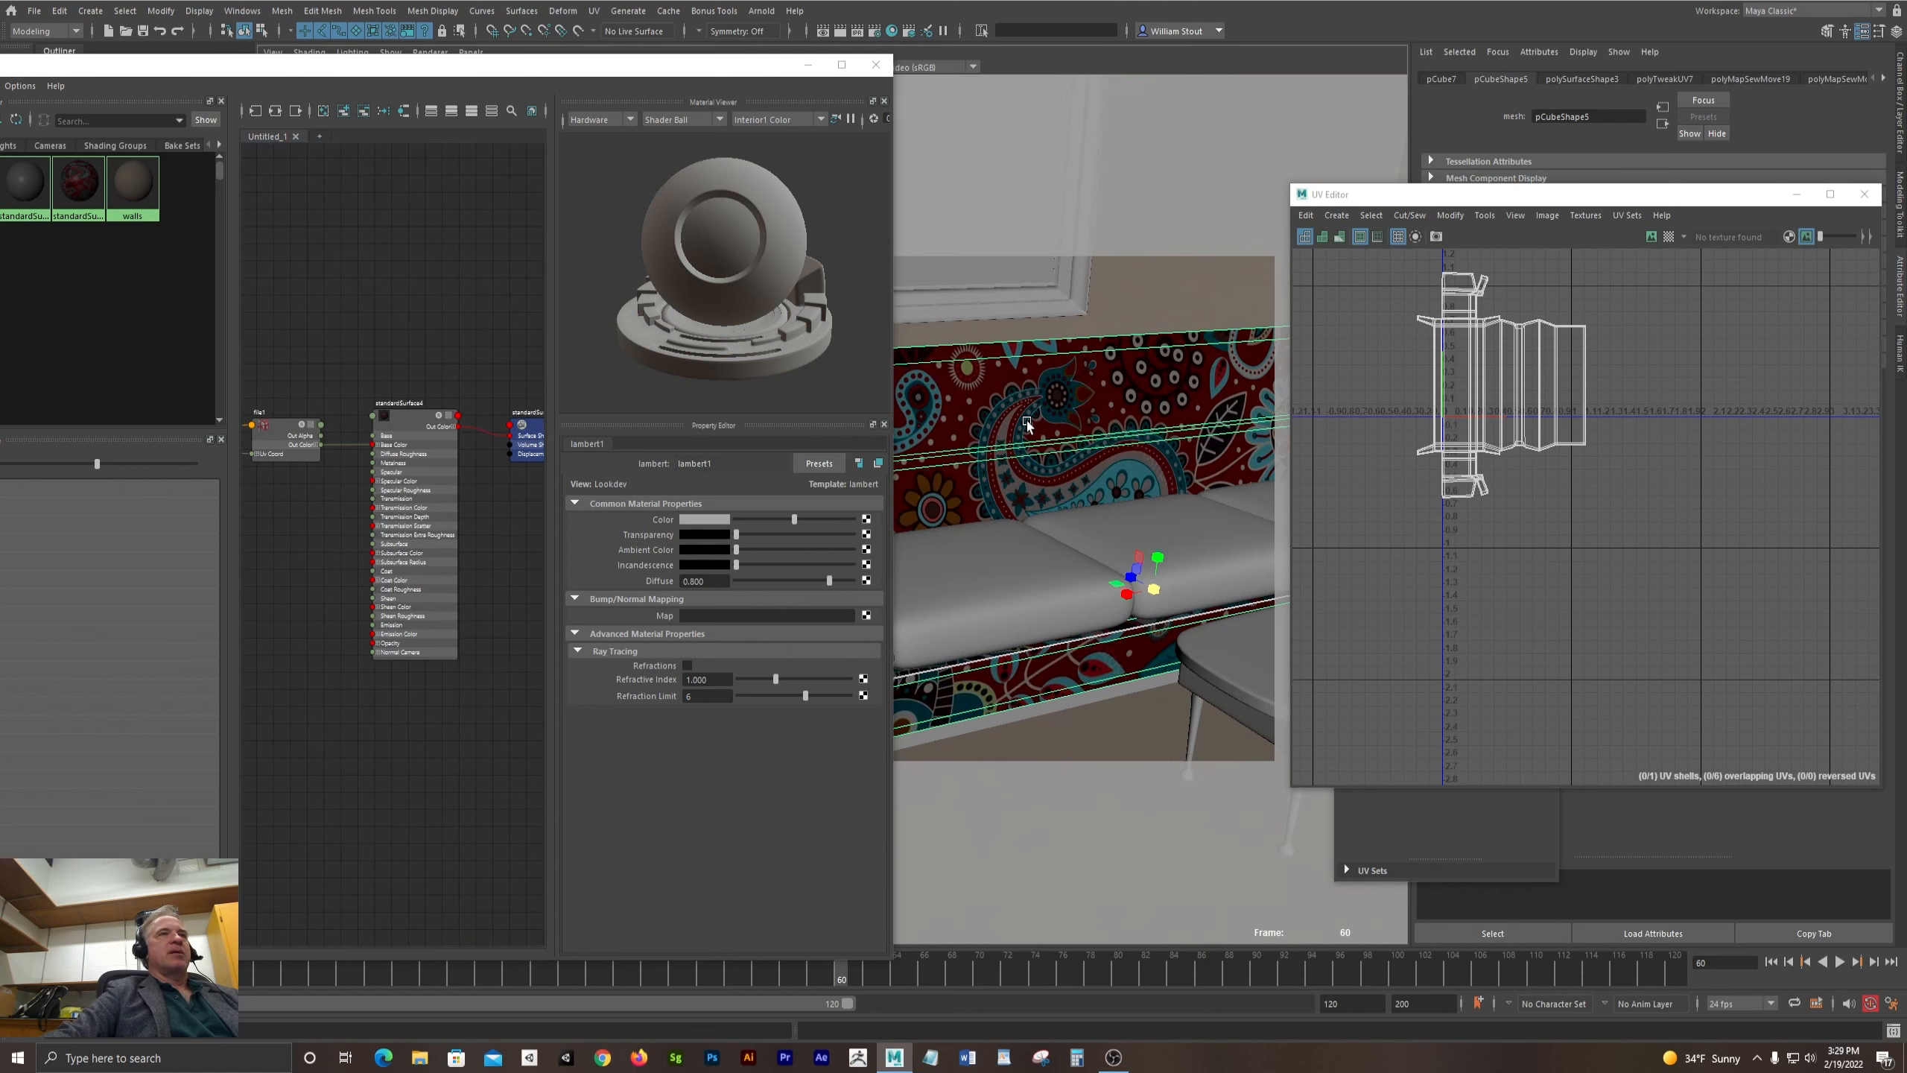
- Select the couch's seat cushions and armrest cushions and hide them
middle_click_drag(1027, 421, 994, 470, "alt")
left_click(1004, 403)
left_click(989, 474, "shift")
left_click(1143, 439, "shift")
middle_click_drag(1199, 433, 1046, 465, "alt")
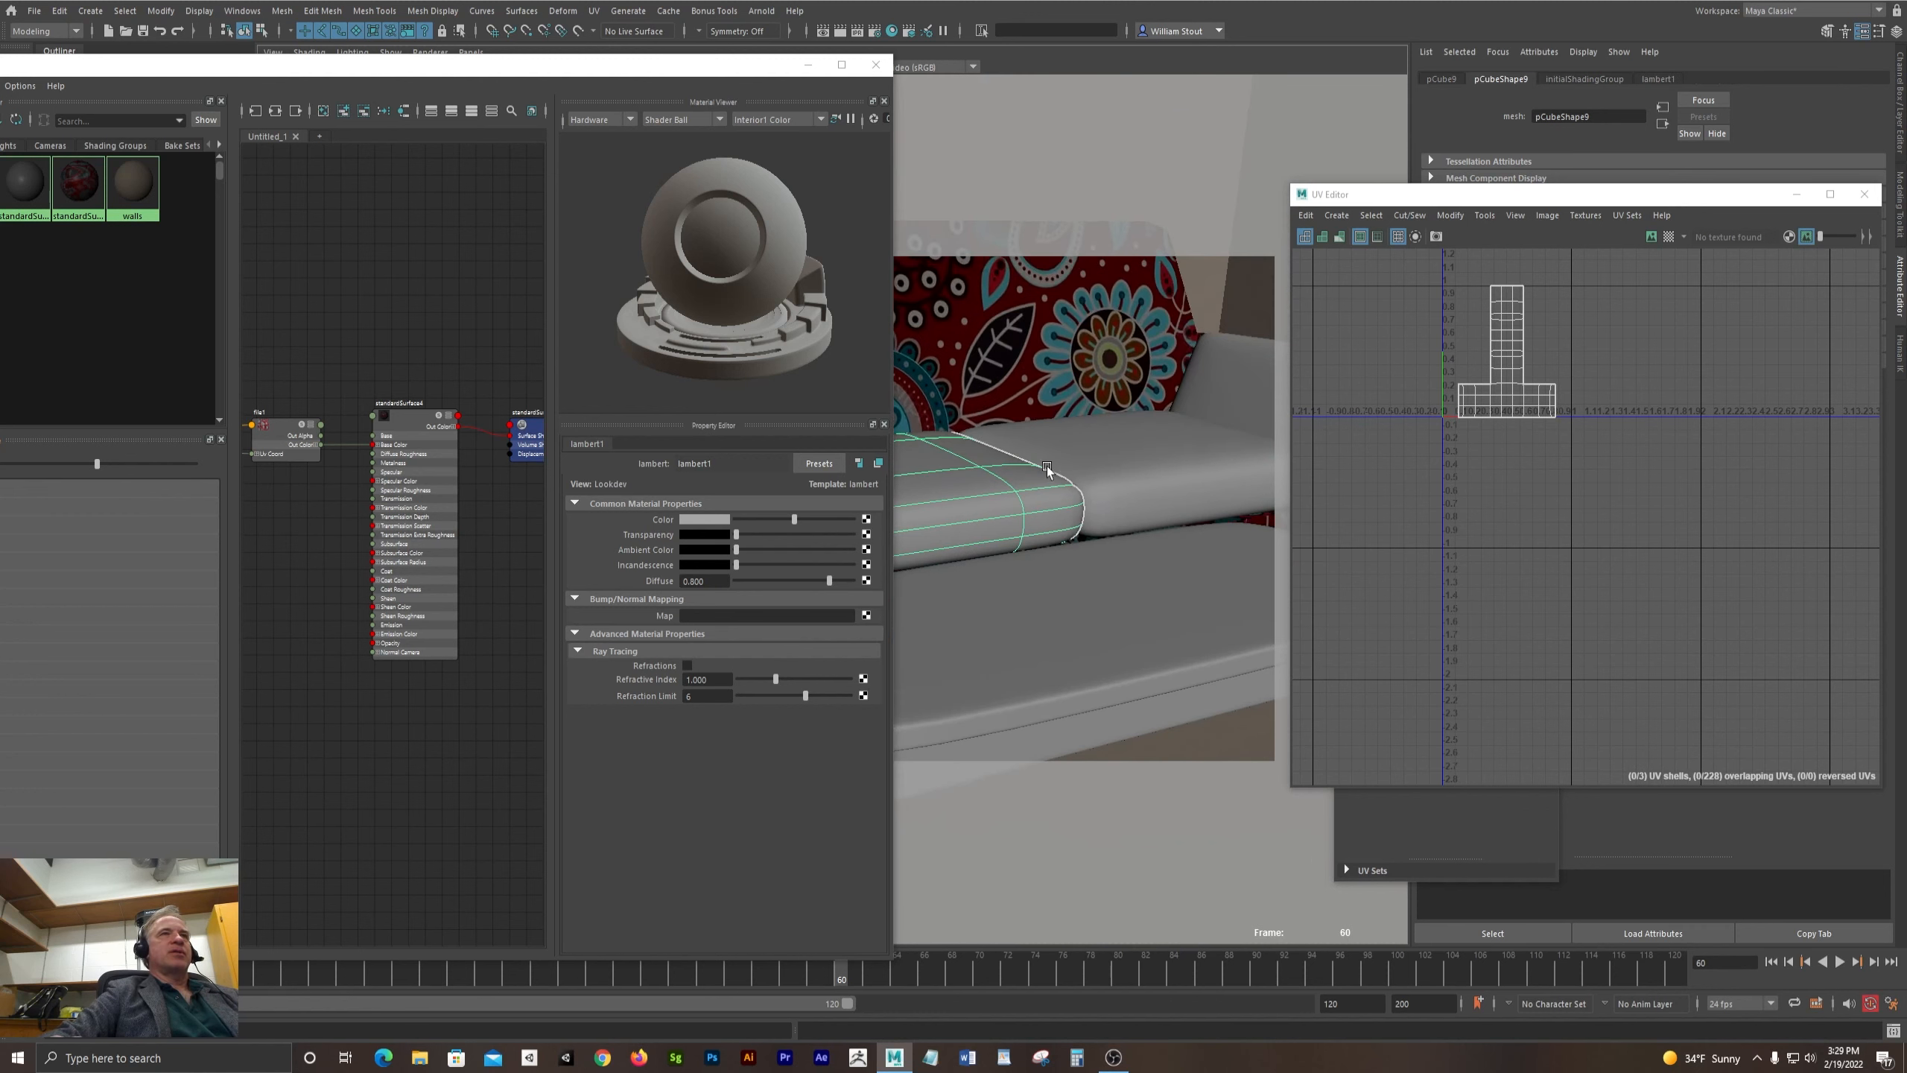
left_click(1217, 388, "shift")
left_click(1156, 475, "shift")
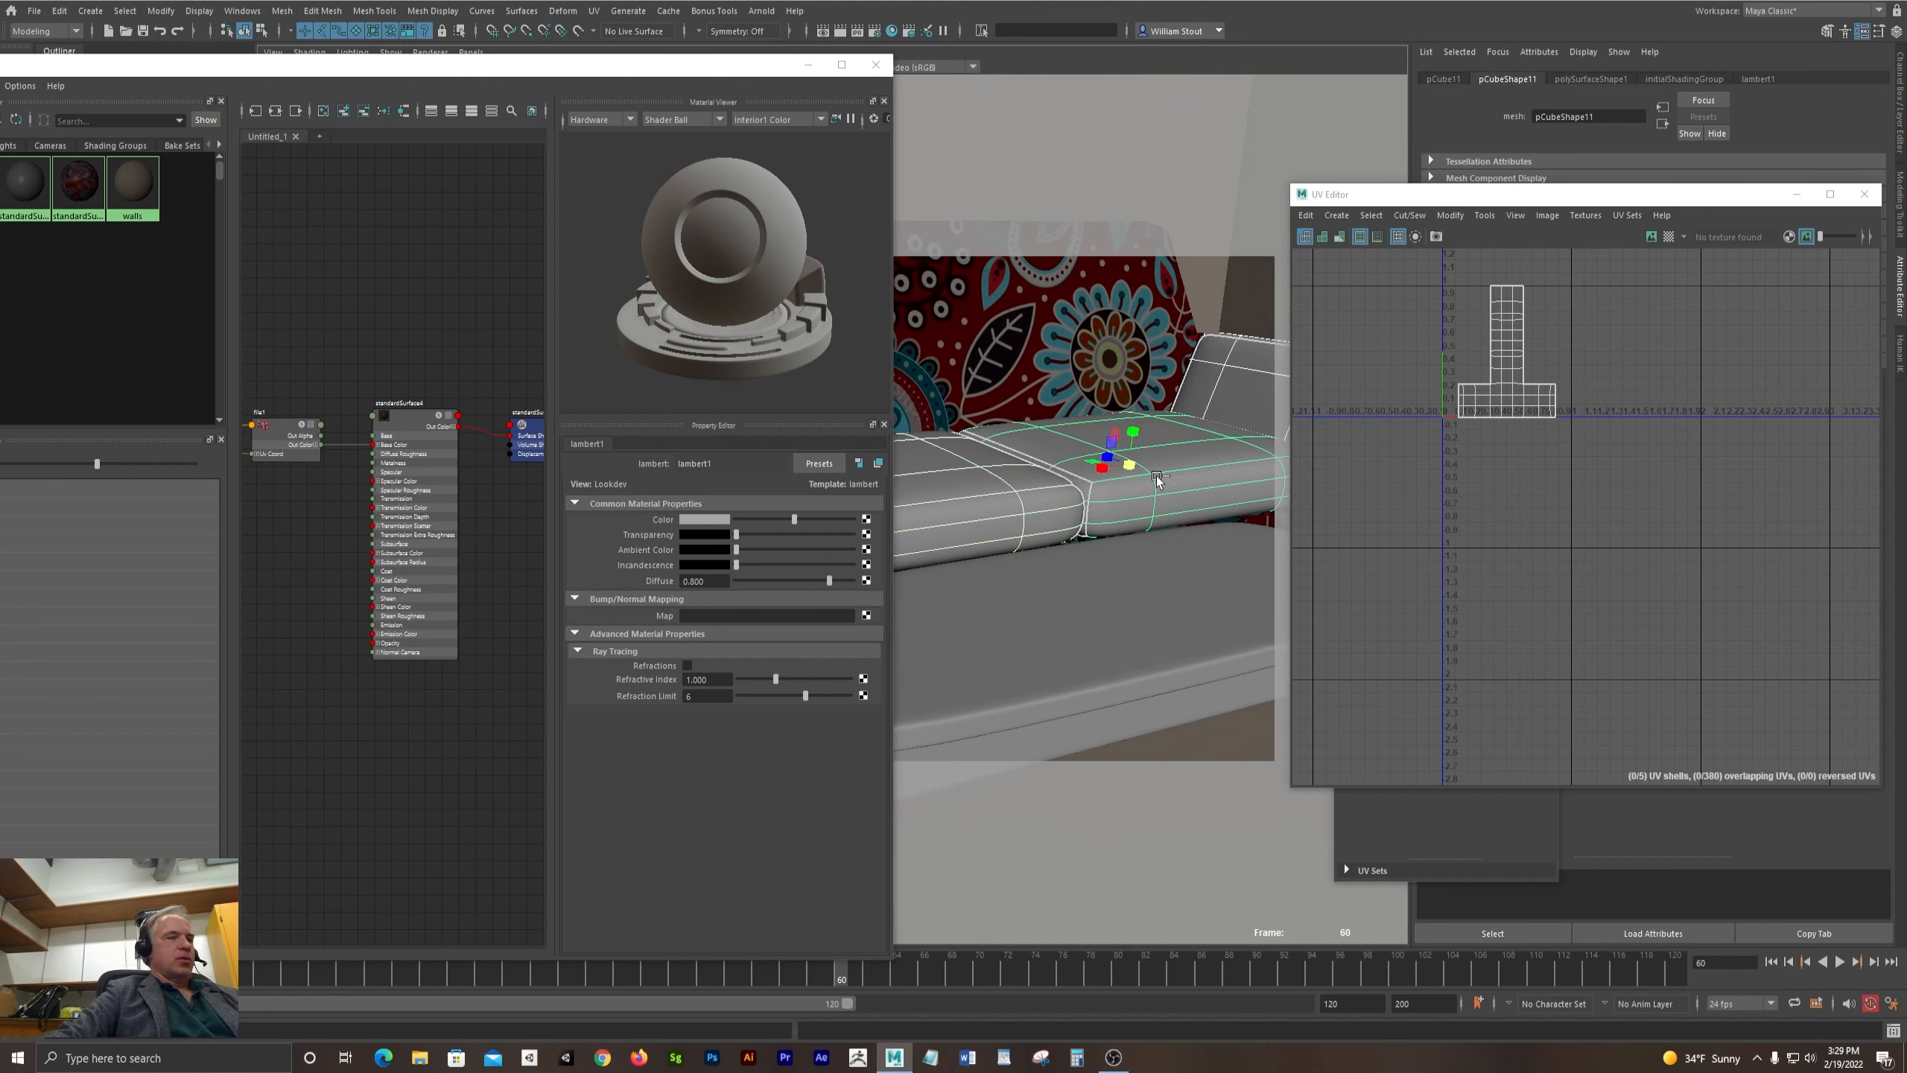
key("ctrl+h")
- Examine how the paisley texture lies across the uncovered couch back and seat
scroll(1033, 459, "up", 5)
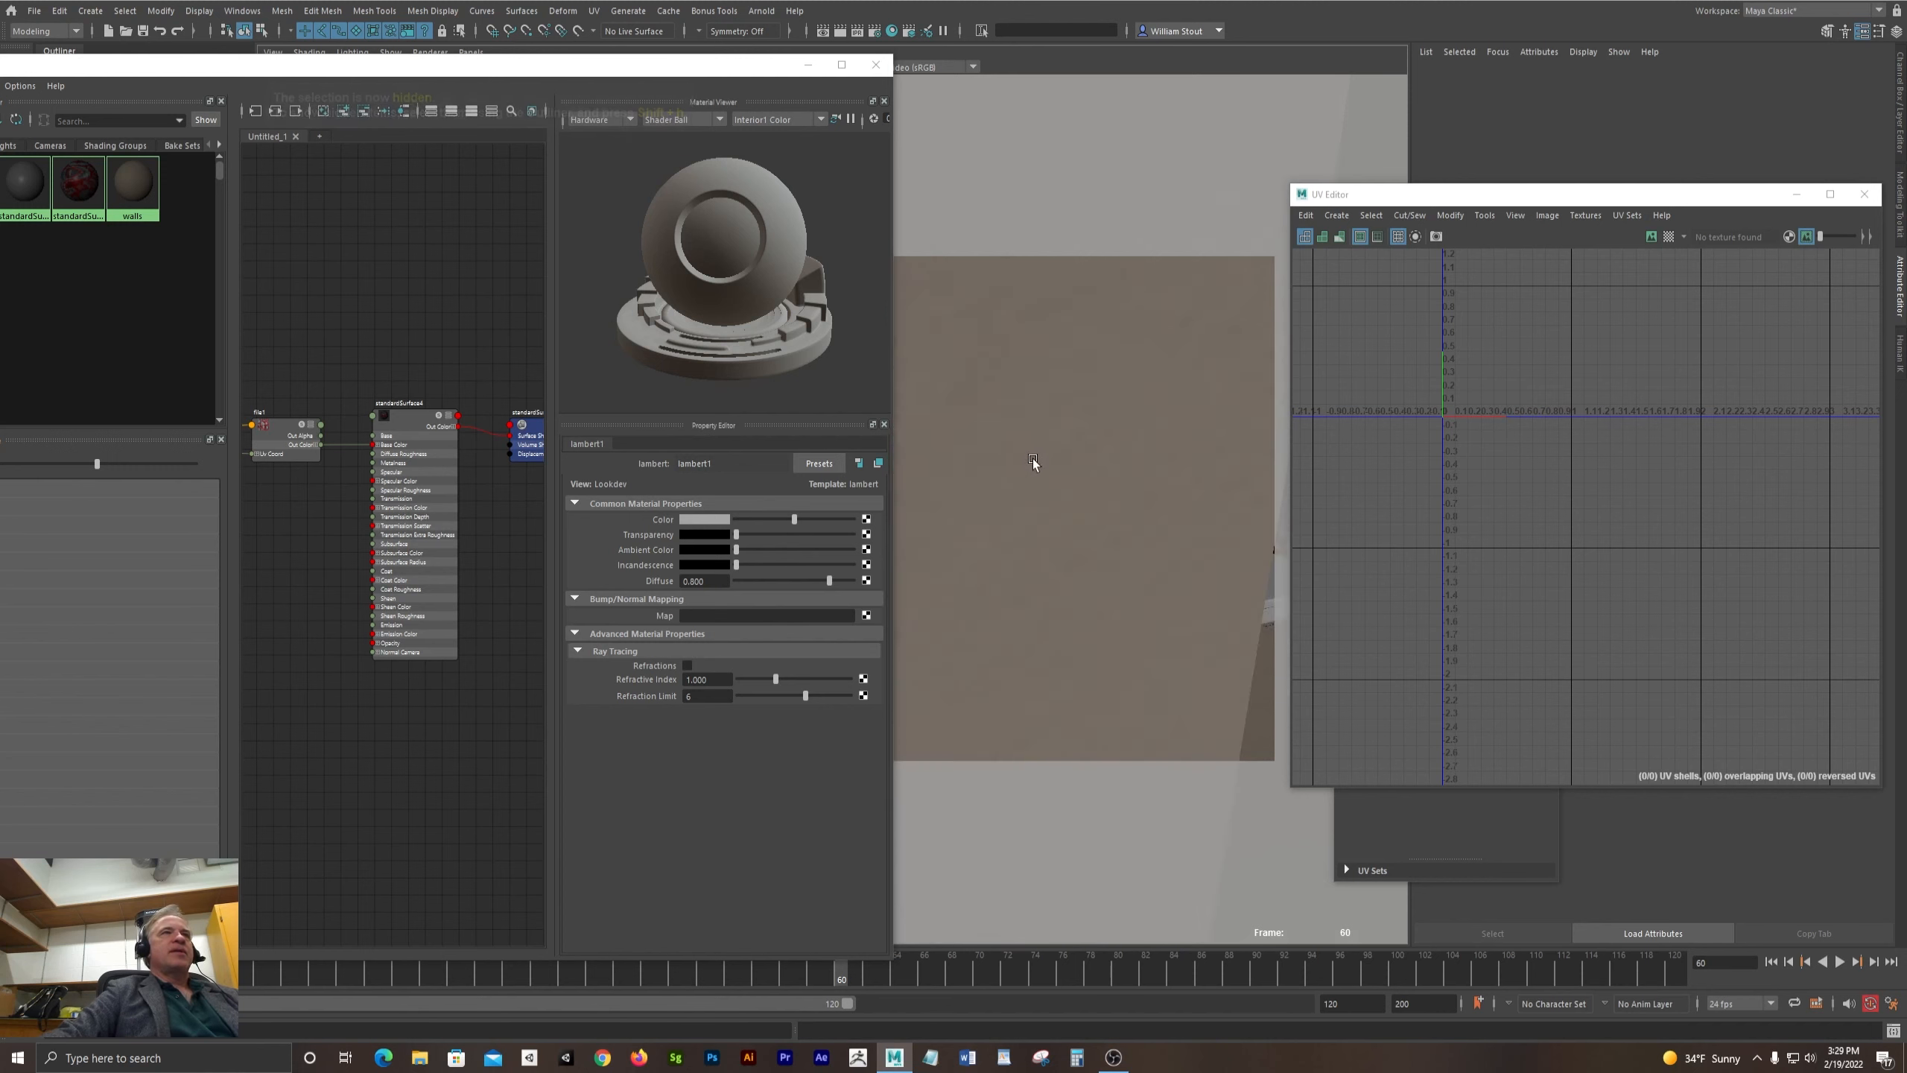
scroll(1126, 483, "down", 5)
left_click_drag(723, 66, 506, 73)
left_click_drag(1058, 486, 990, 509, "alt")
scroll(915, 496, "up", 5)
- Rename the paisley Standard Surface material as couch
left_click_drag(532, 76, 925, 68)
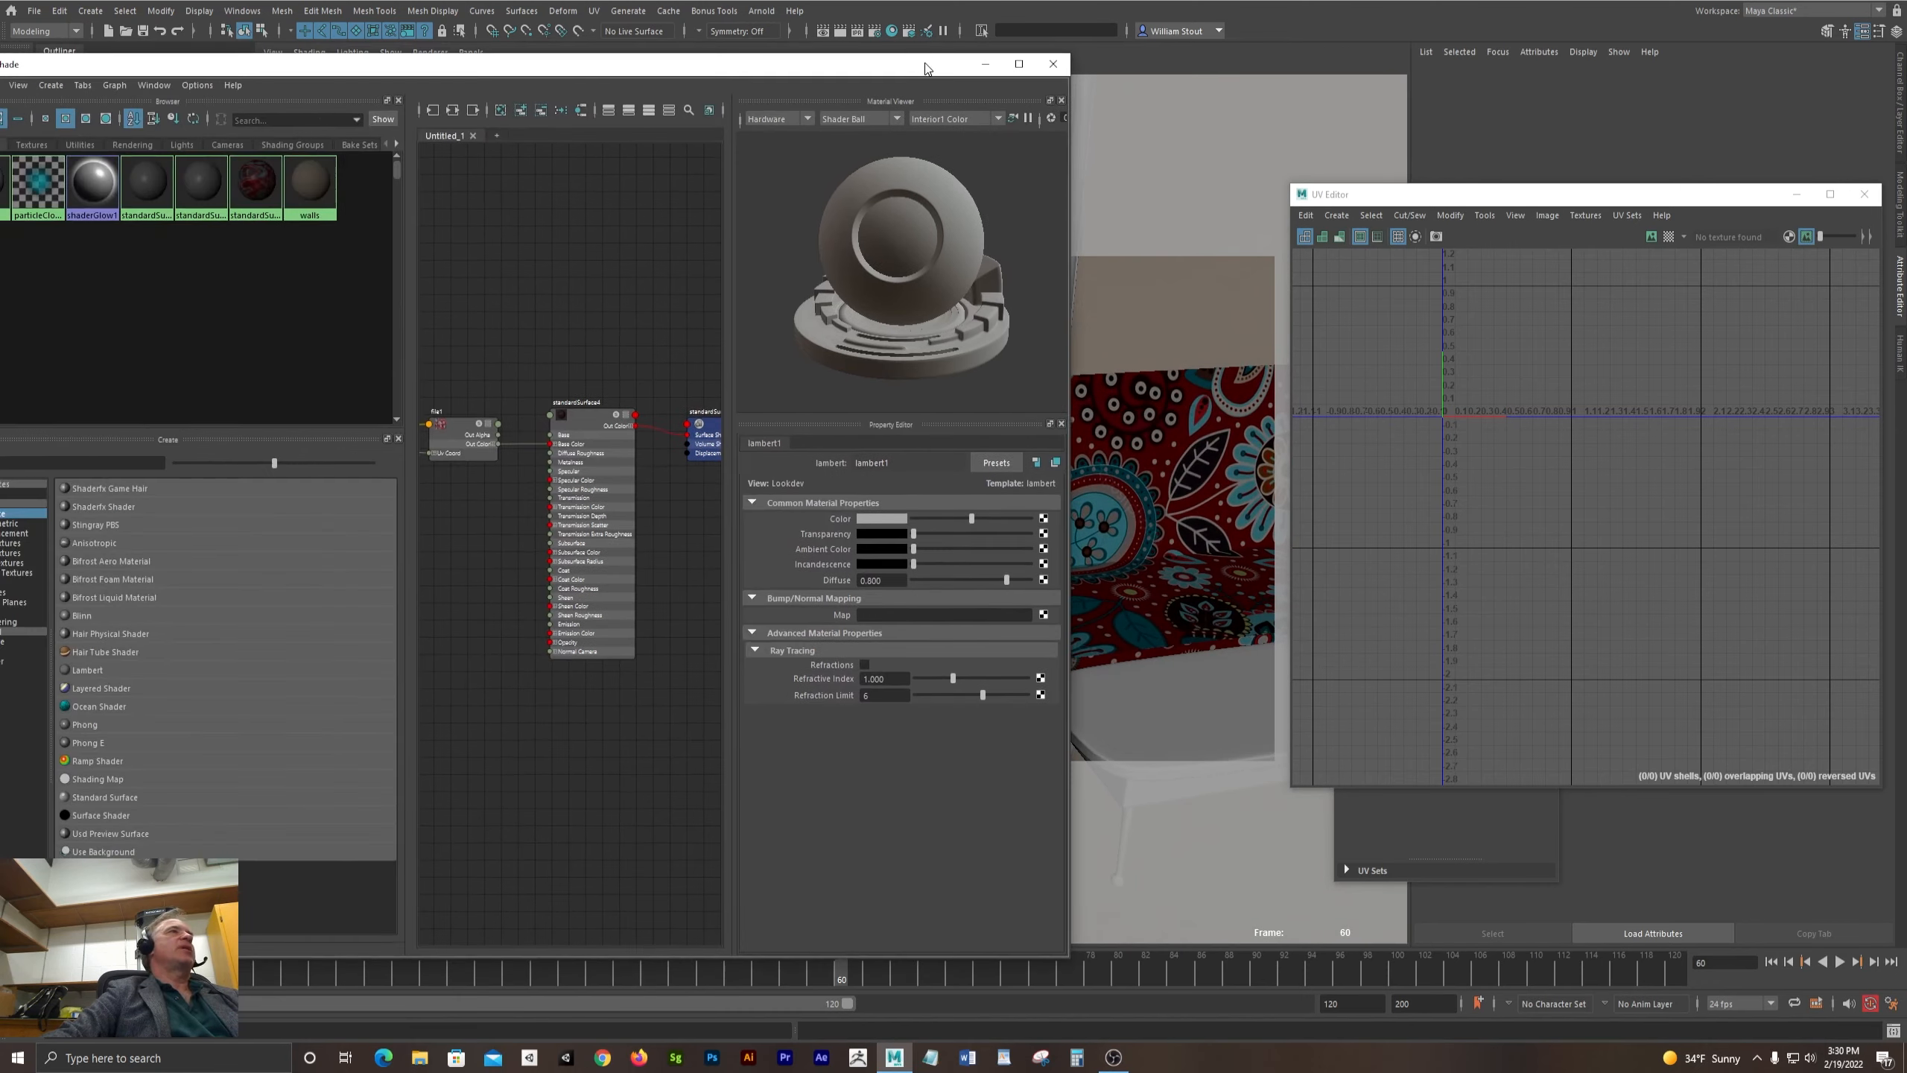
middle_click_drag(613, 535, 662, 610, "alt")
left_click(481, 489)
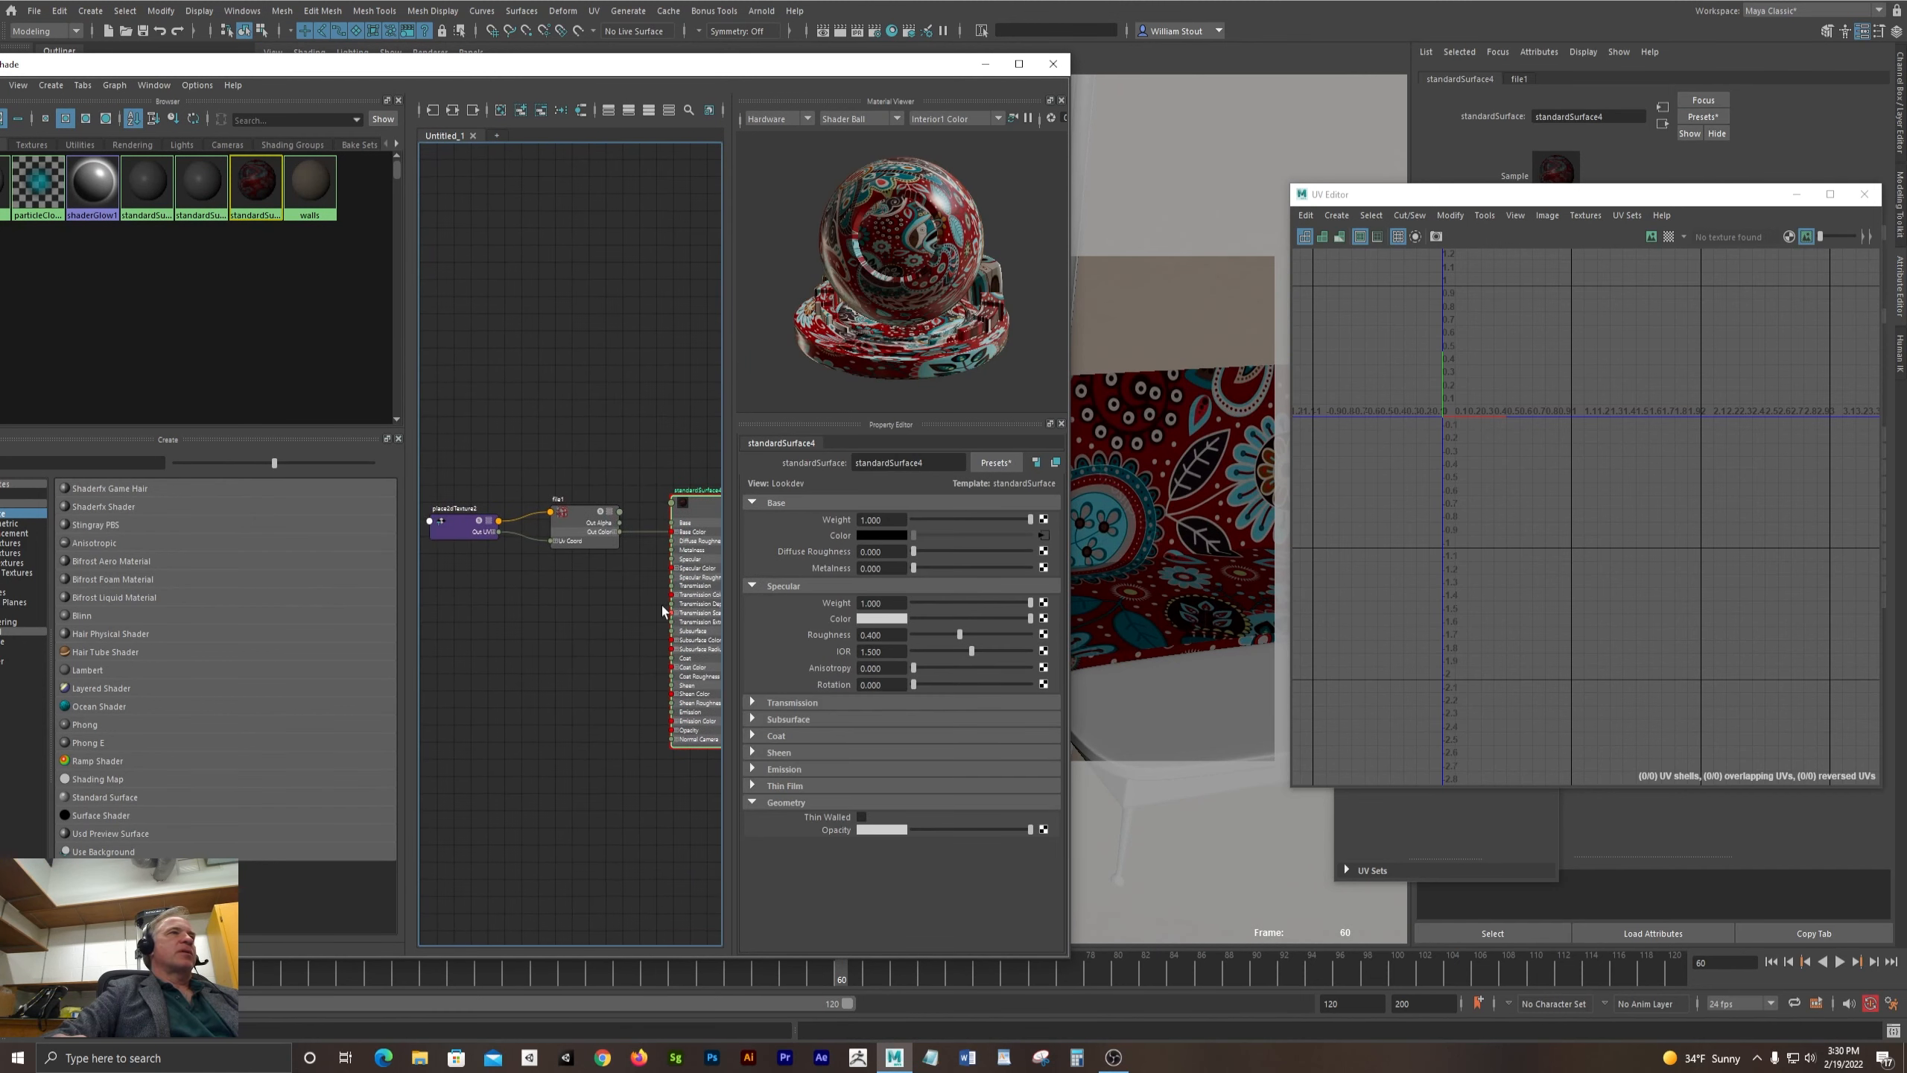
left_click(571, 517)
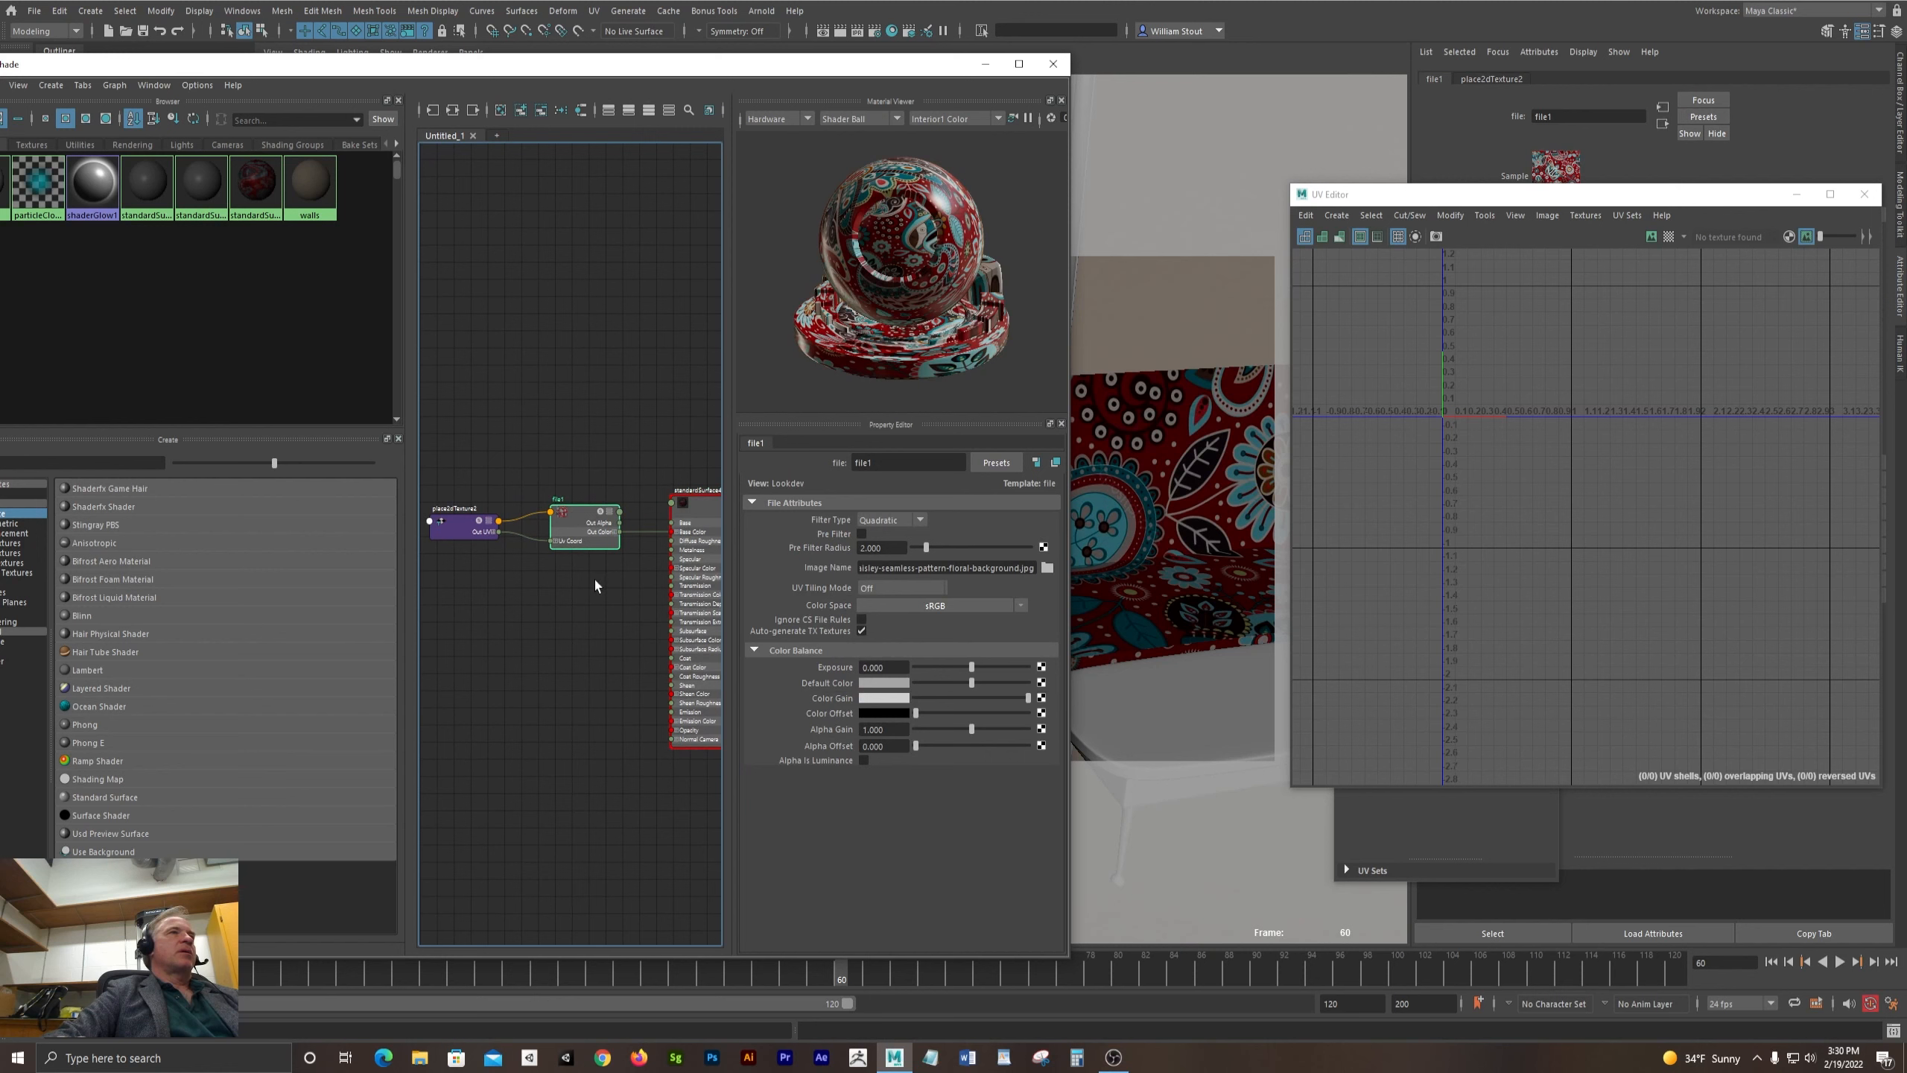
middle_click_drag(594, 579, 498, 622, "alt")
left_click(598, 555)
double_click(889, 462)
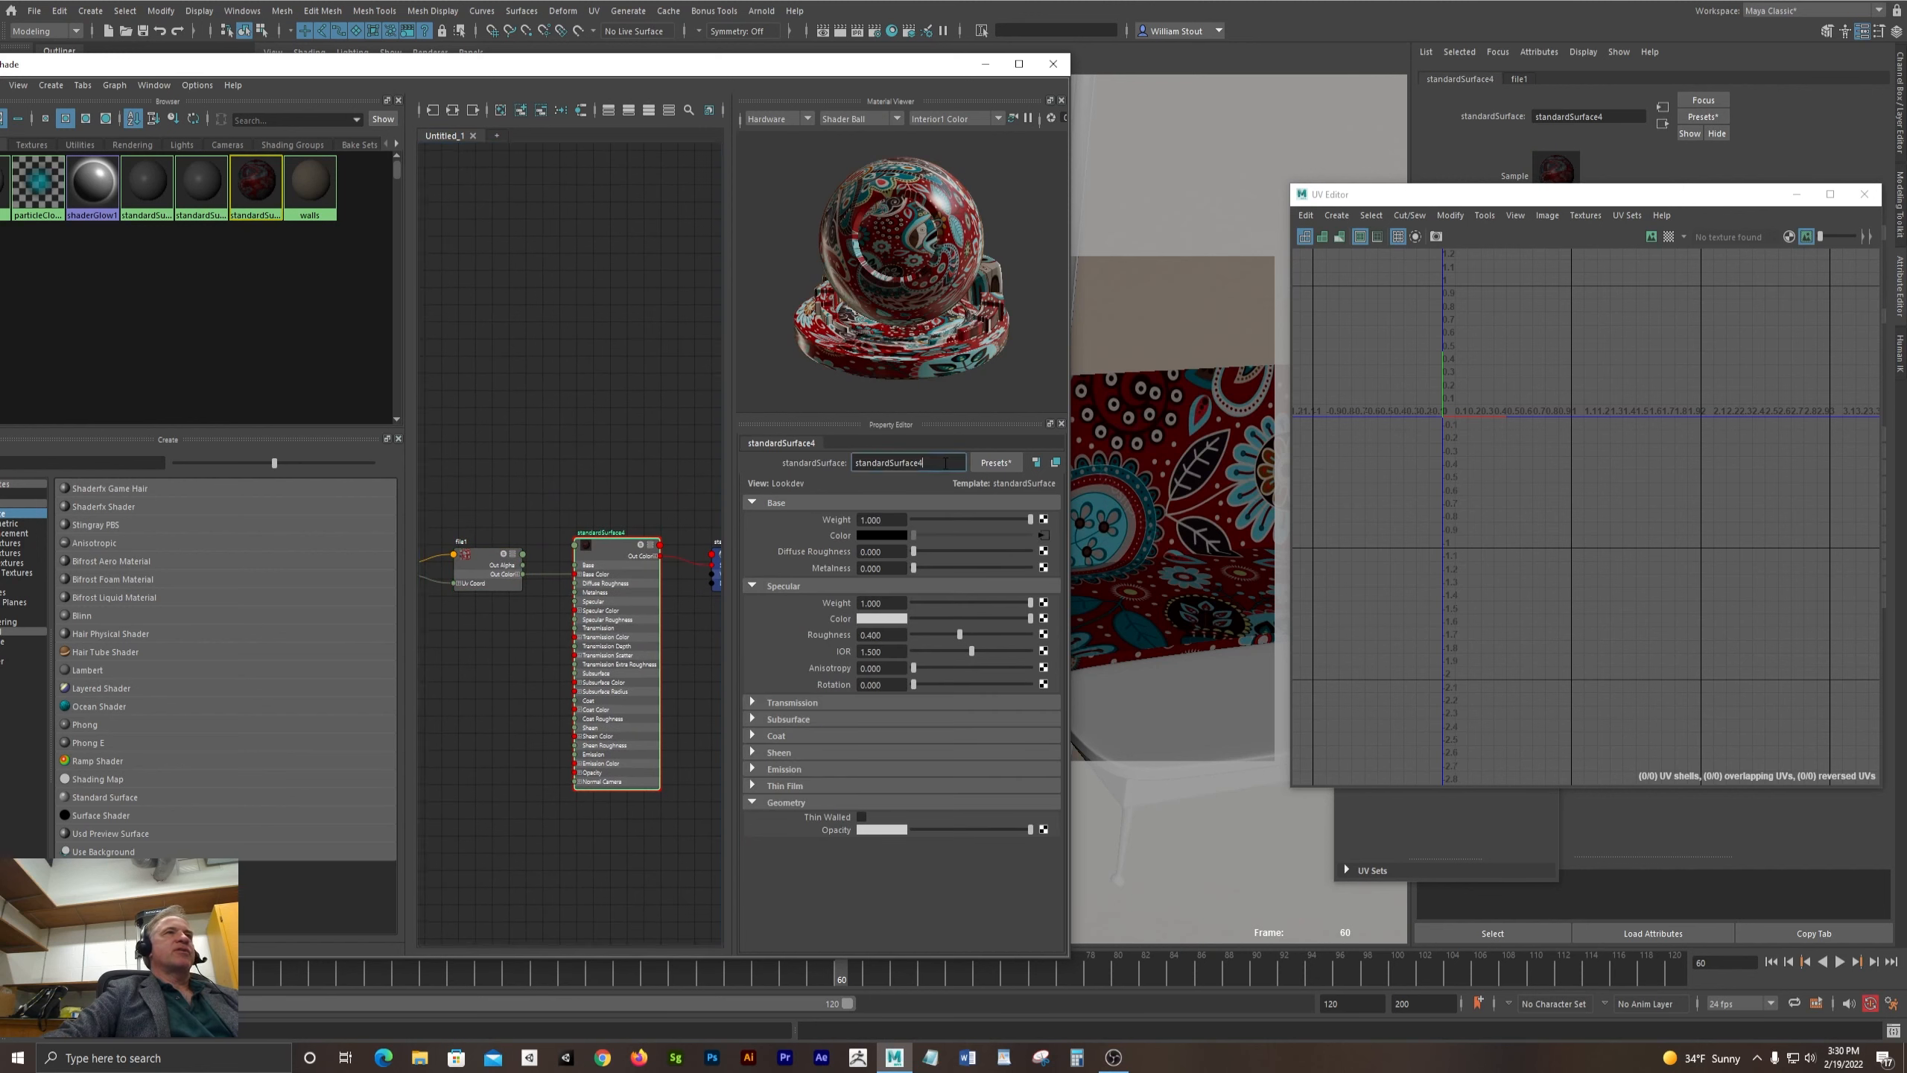
type("c")
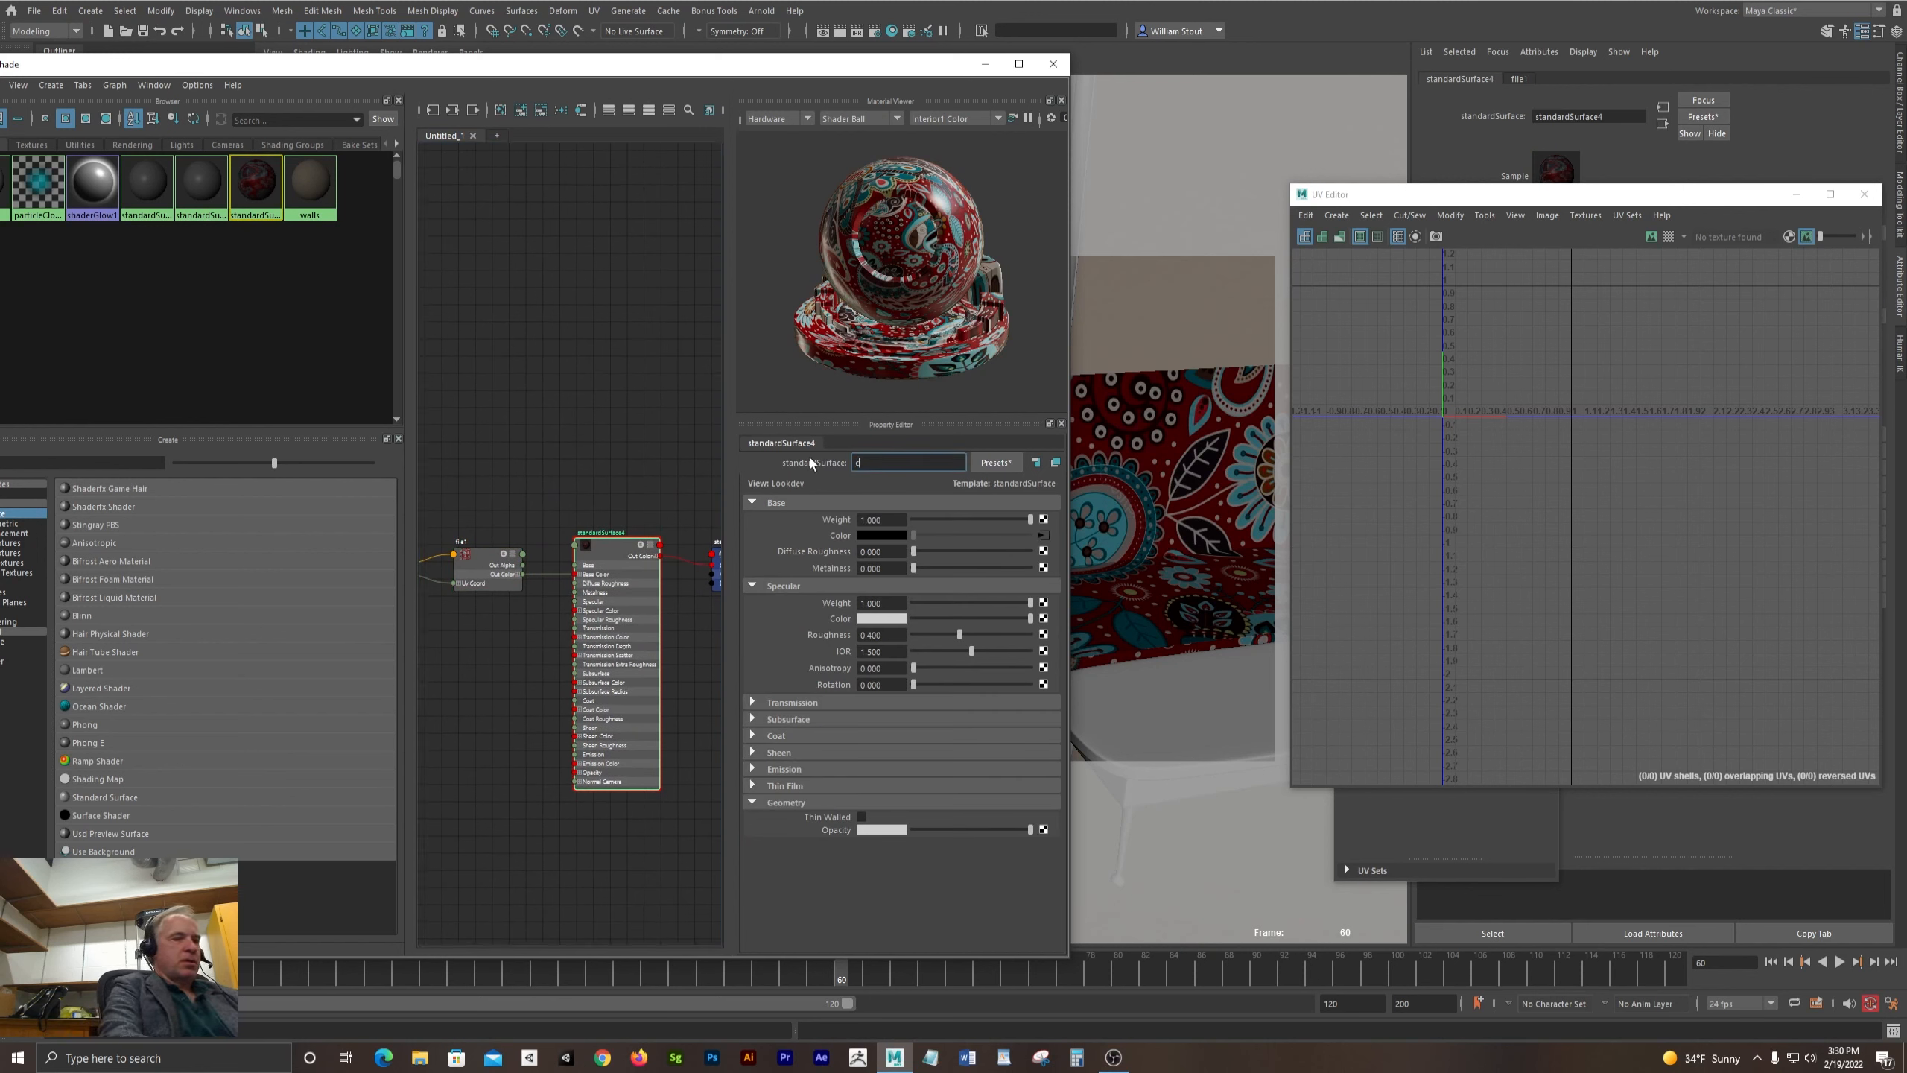
type("ouch")
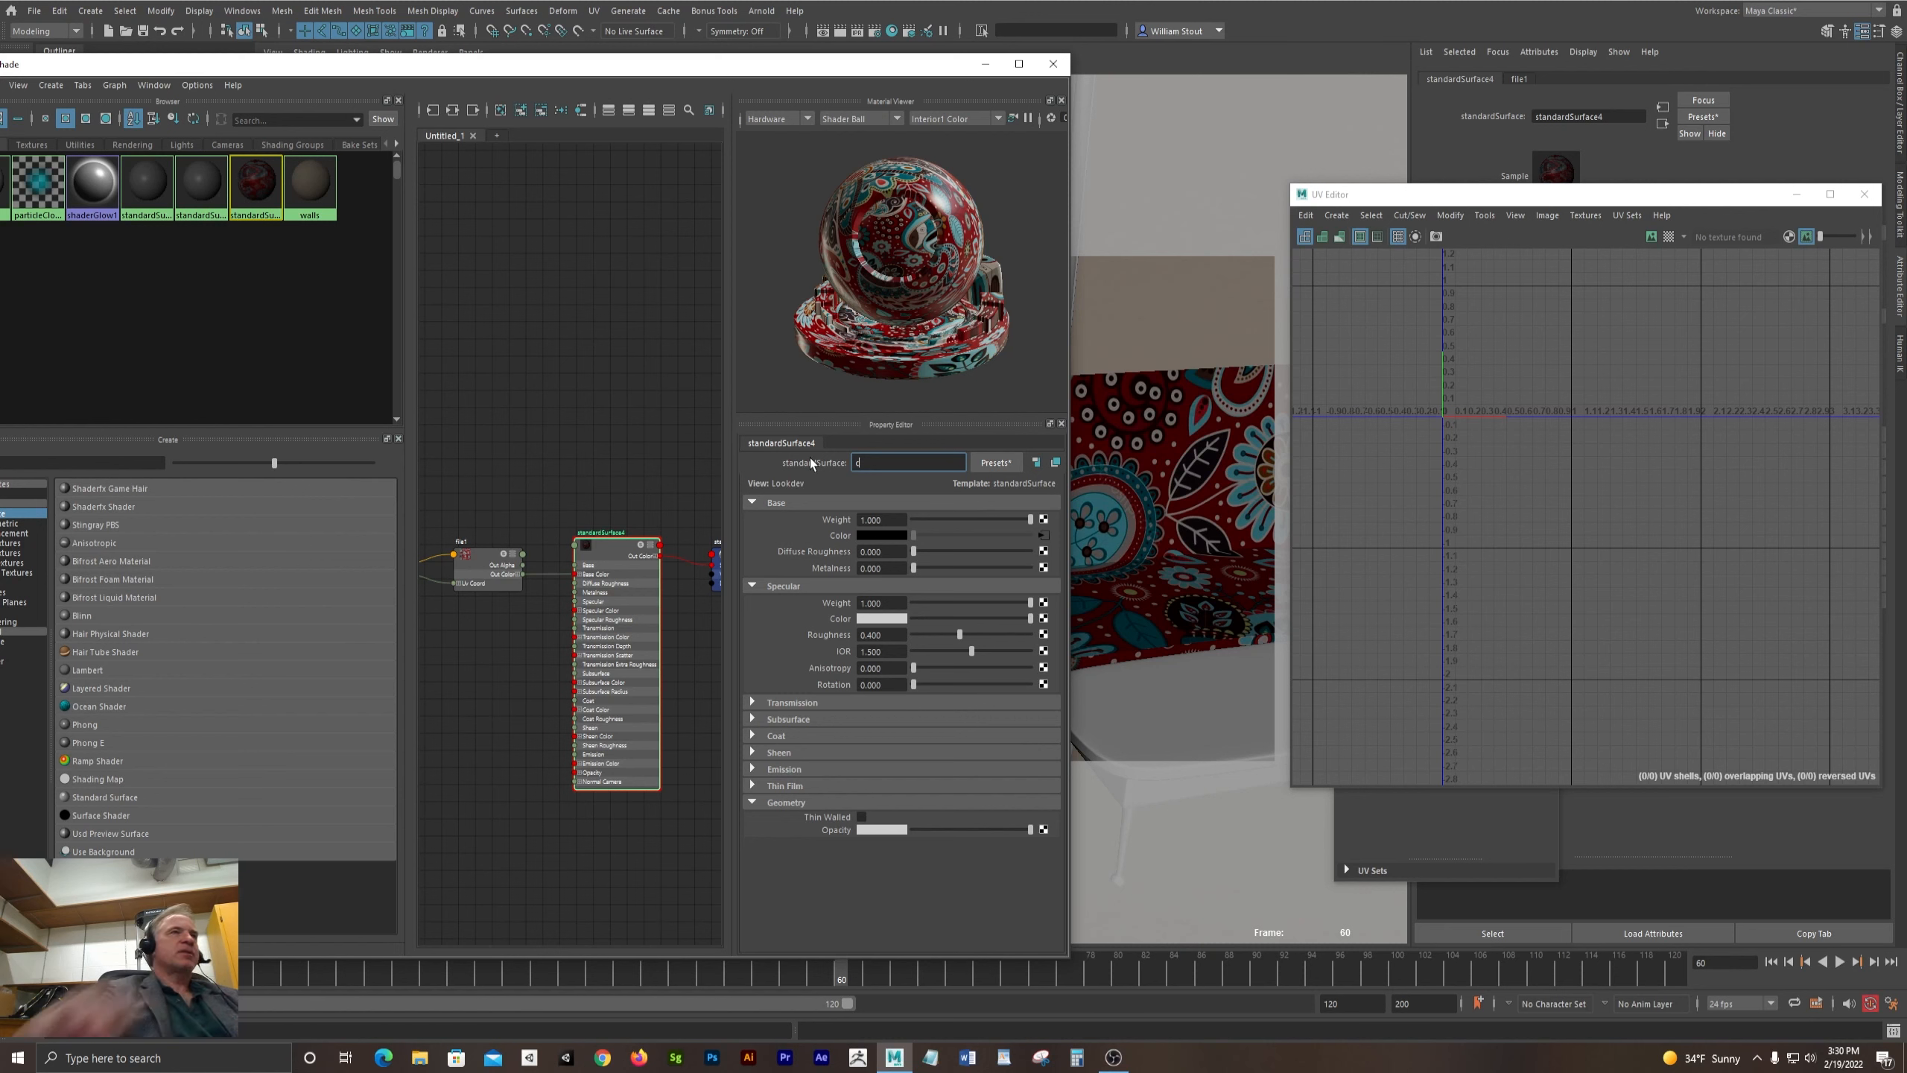
key("Return")
- Open the U value of Repeat UV on the paisley texture's 2D placement node
middle_click_drag(593, 409, 743, 382, "alt")
left_click(494, 544)
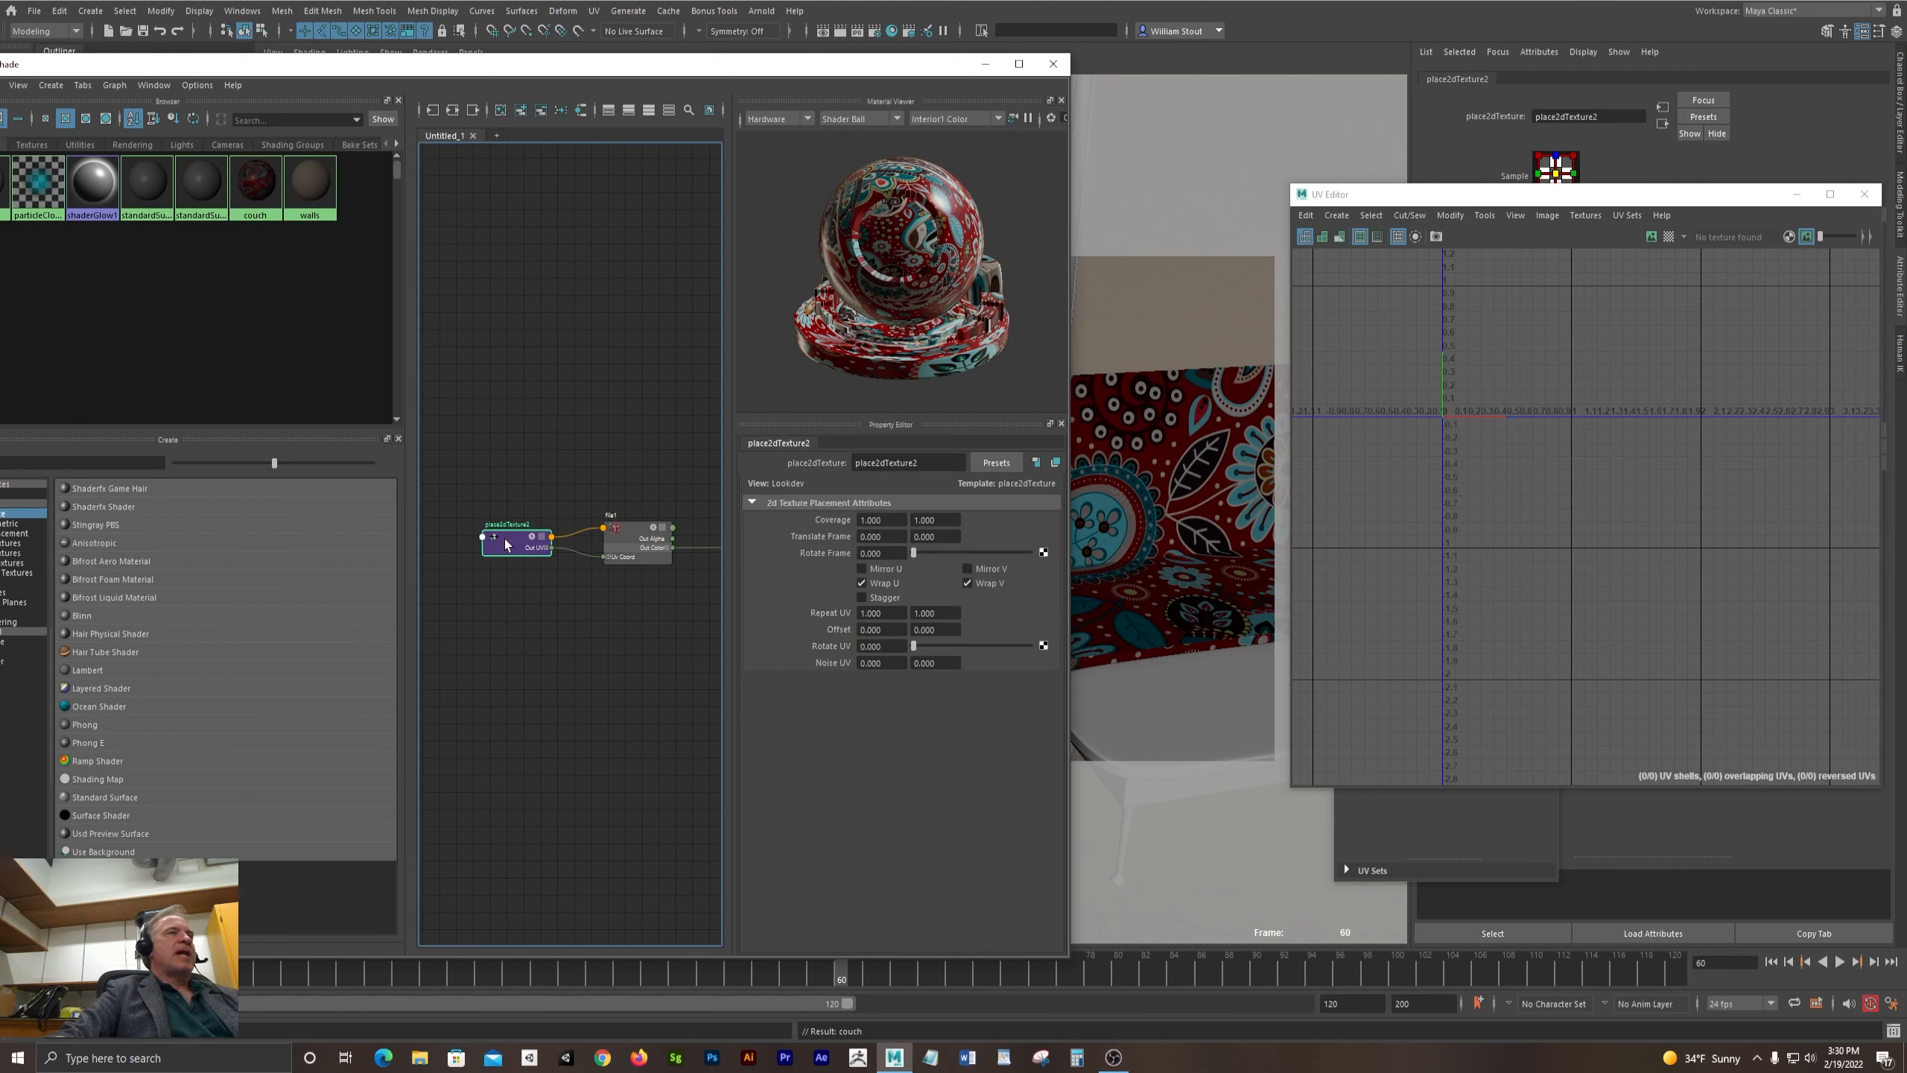
middle_click_drag(593, 642, 374, 637, "alt")
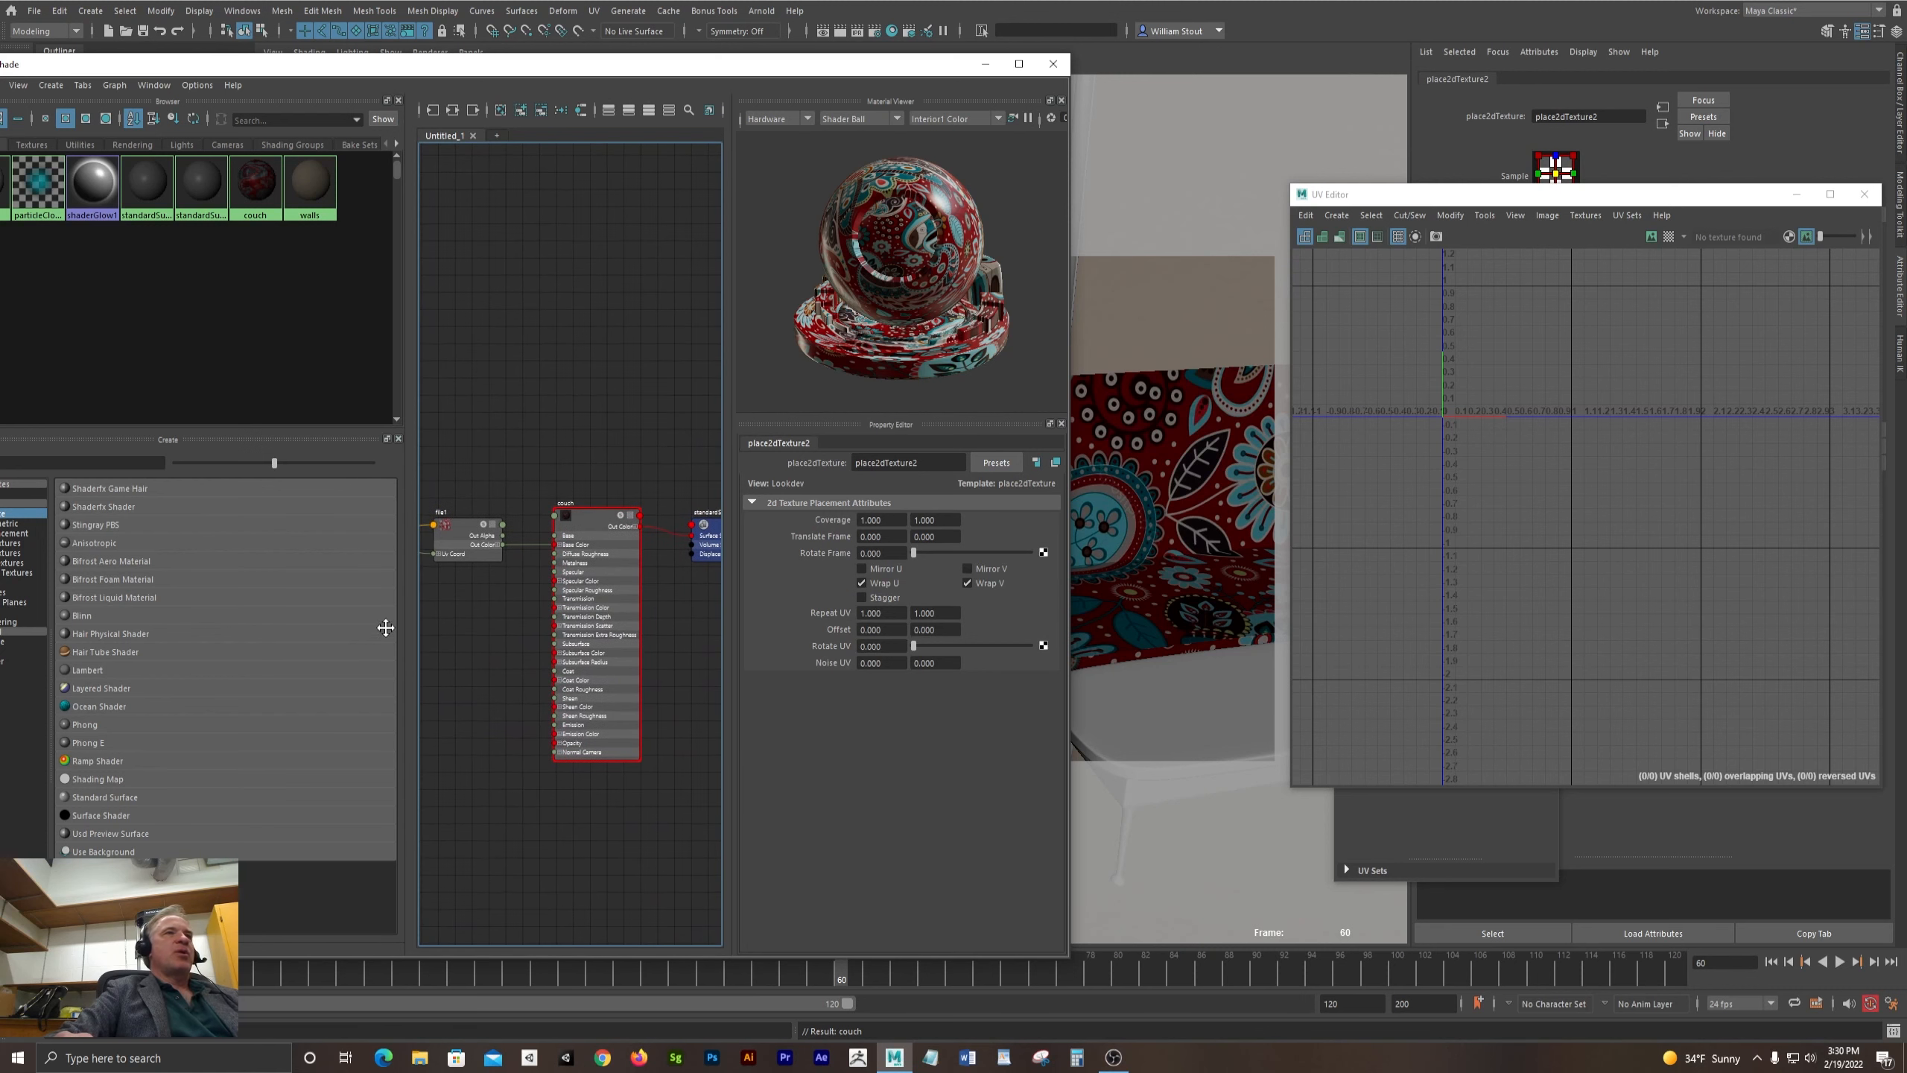
left_click(888, 613)
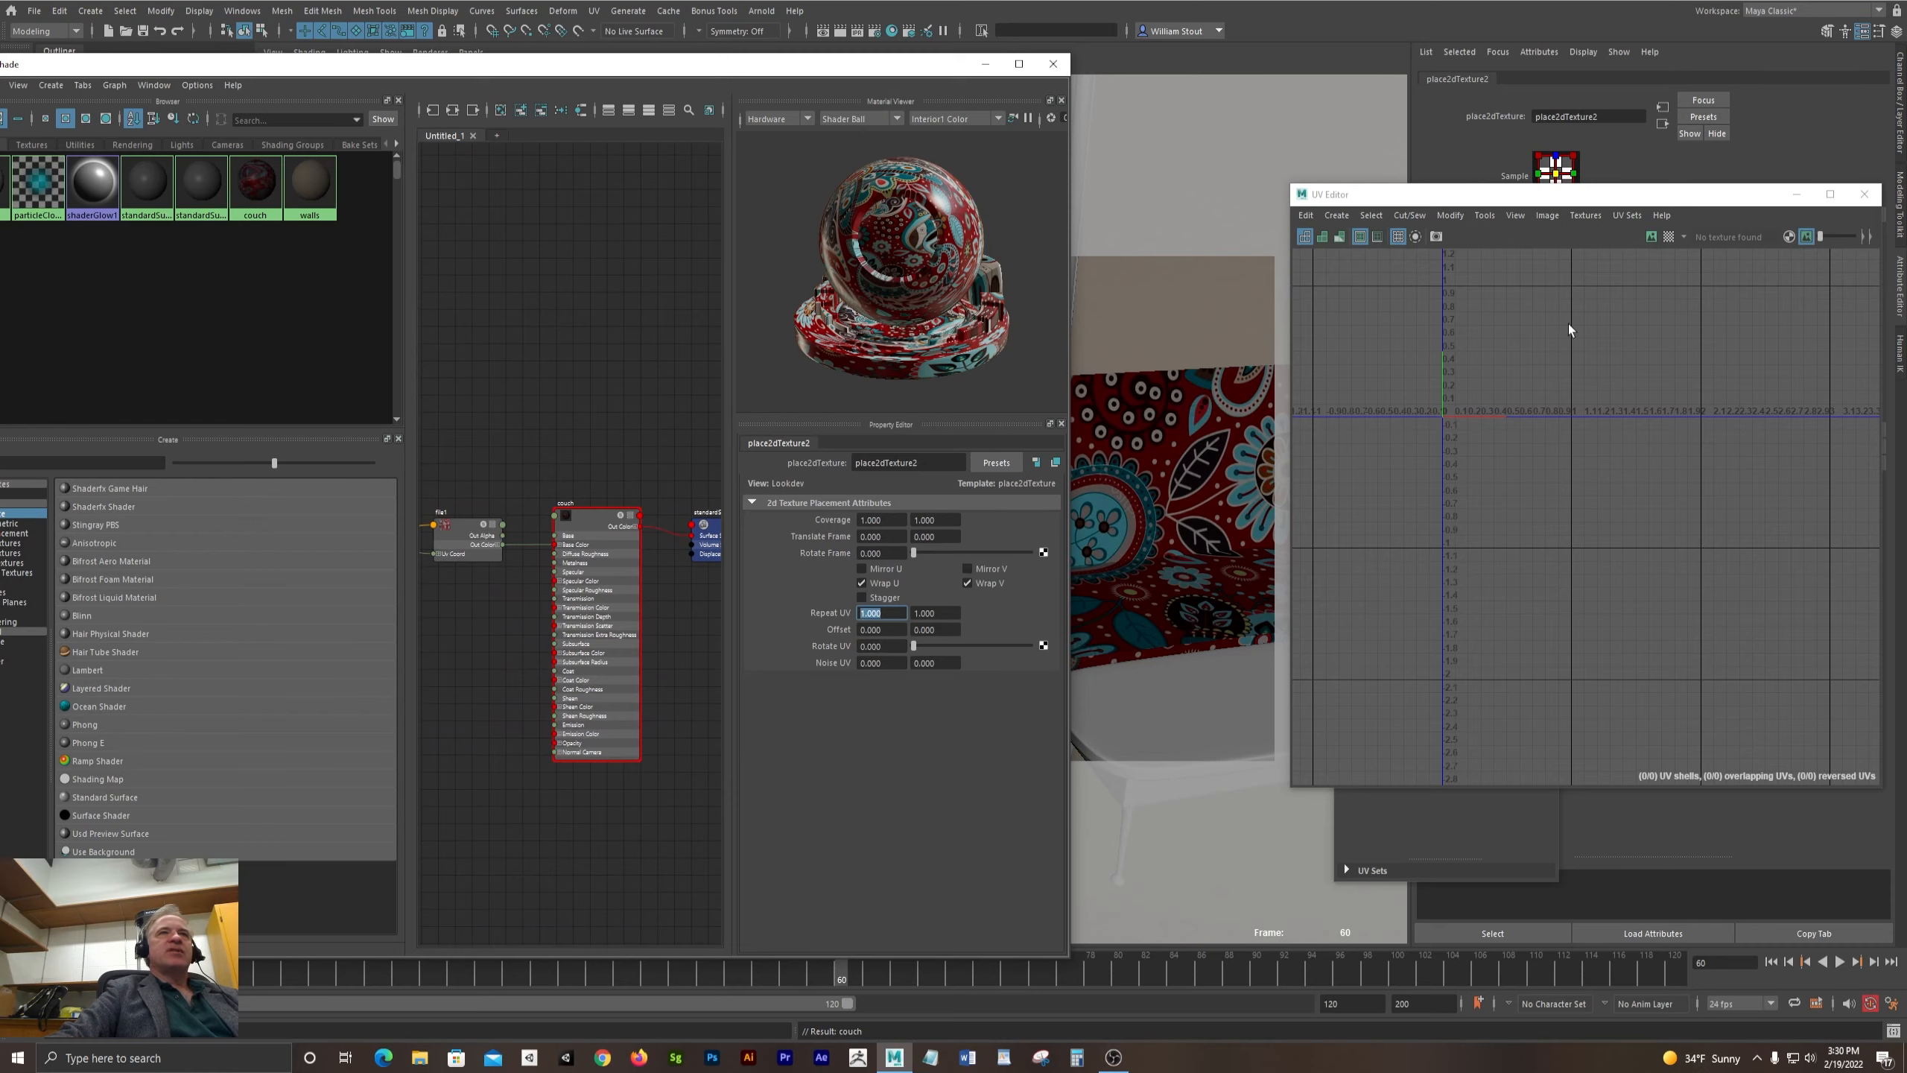
- Select the couch body and lay out its UV shell within the 0 to 1 UV space
left_click_drag(755, 69, 558, 132)
left_click(1025, 461)
middle_click_drag(1511, 361, 1505, 501, "alt")
left_click_drag(1357, 359, 1584, 640)
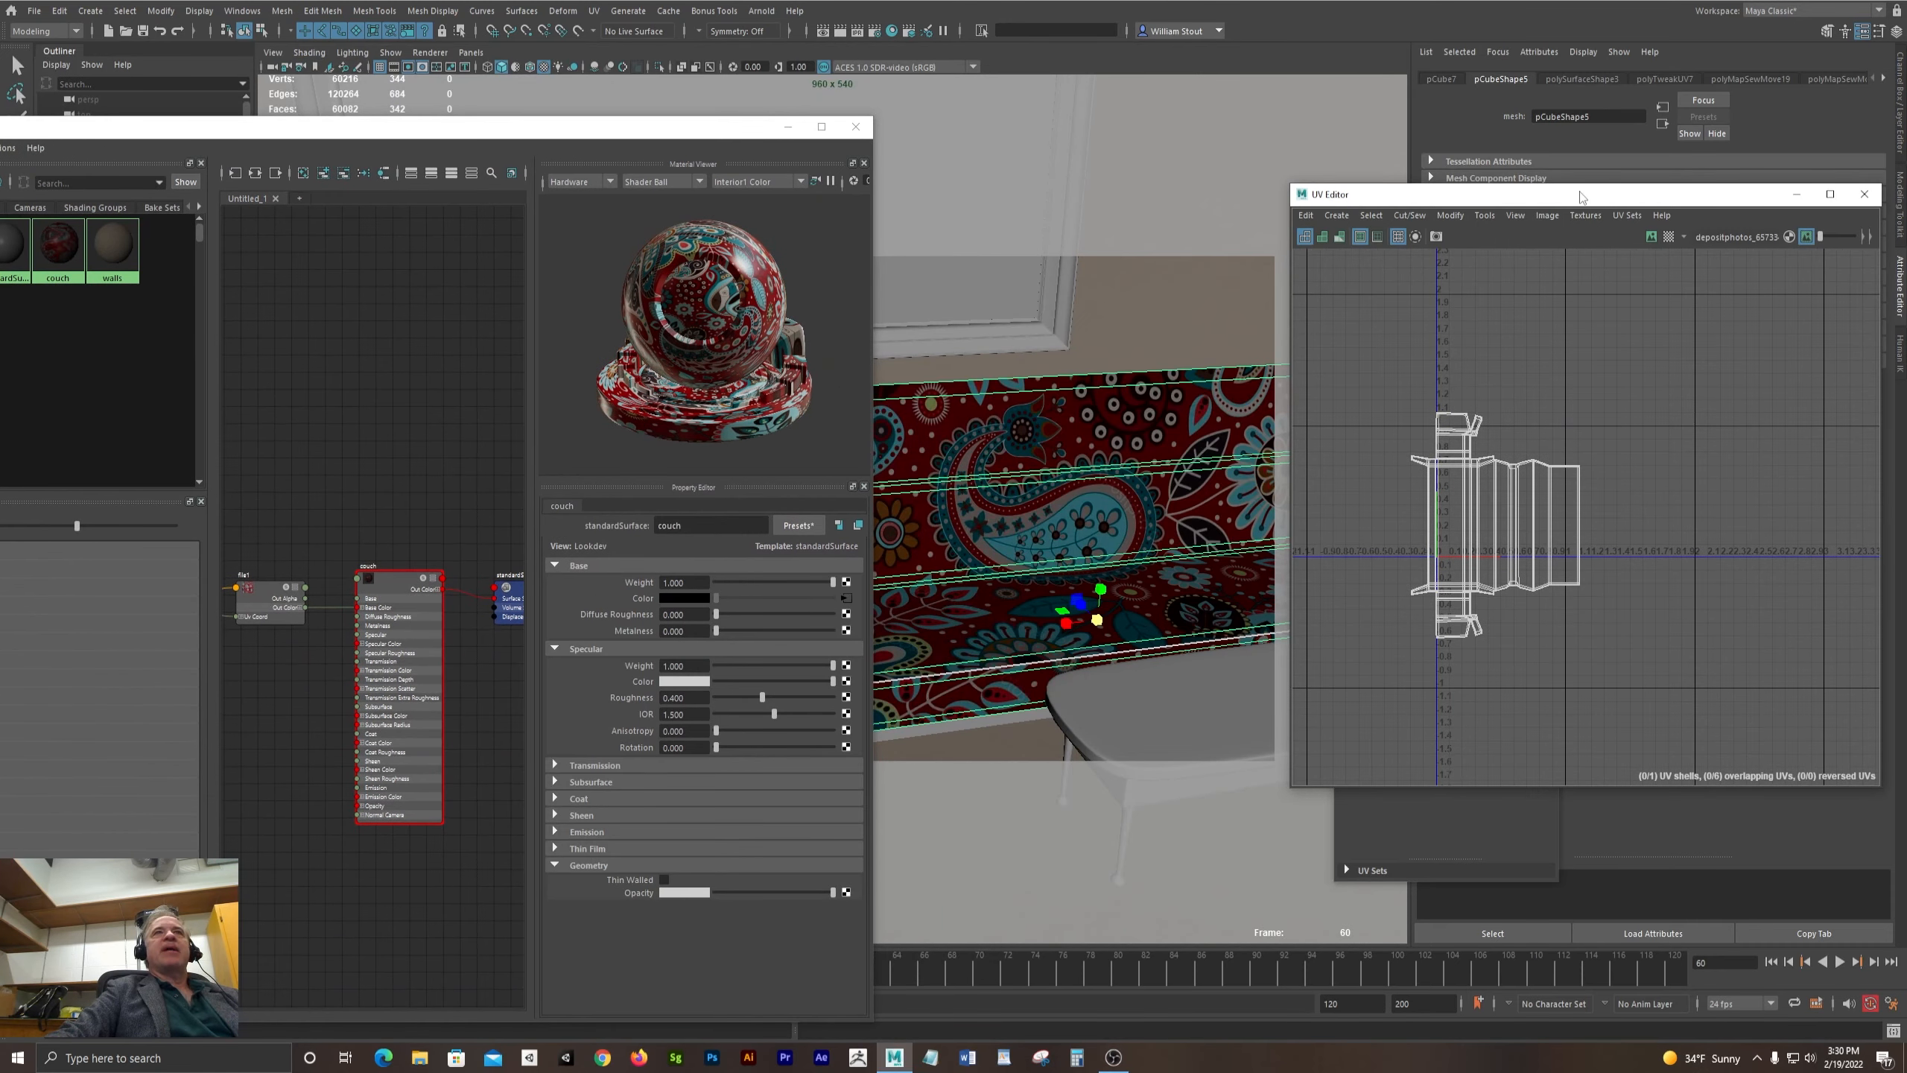
left_click_drag(1580, 196, 769, 199)
left_click_drag(1434, 294, 1066, 275)
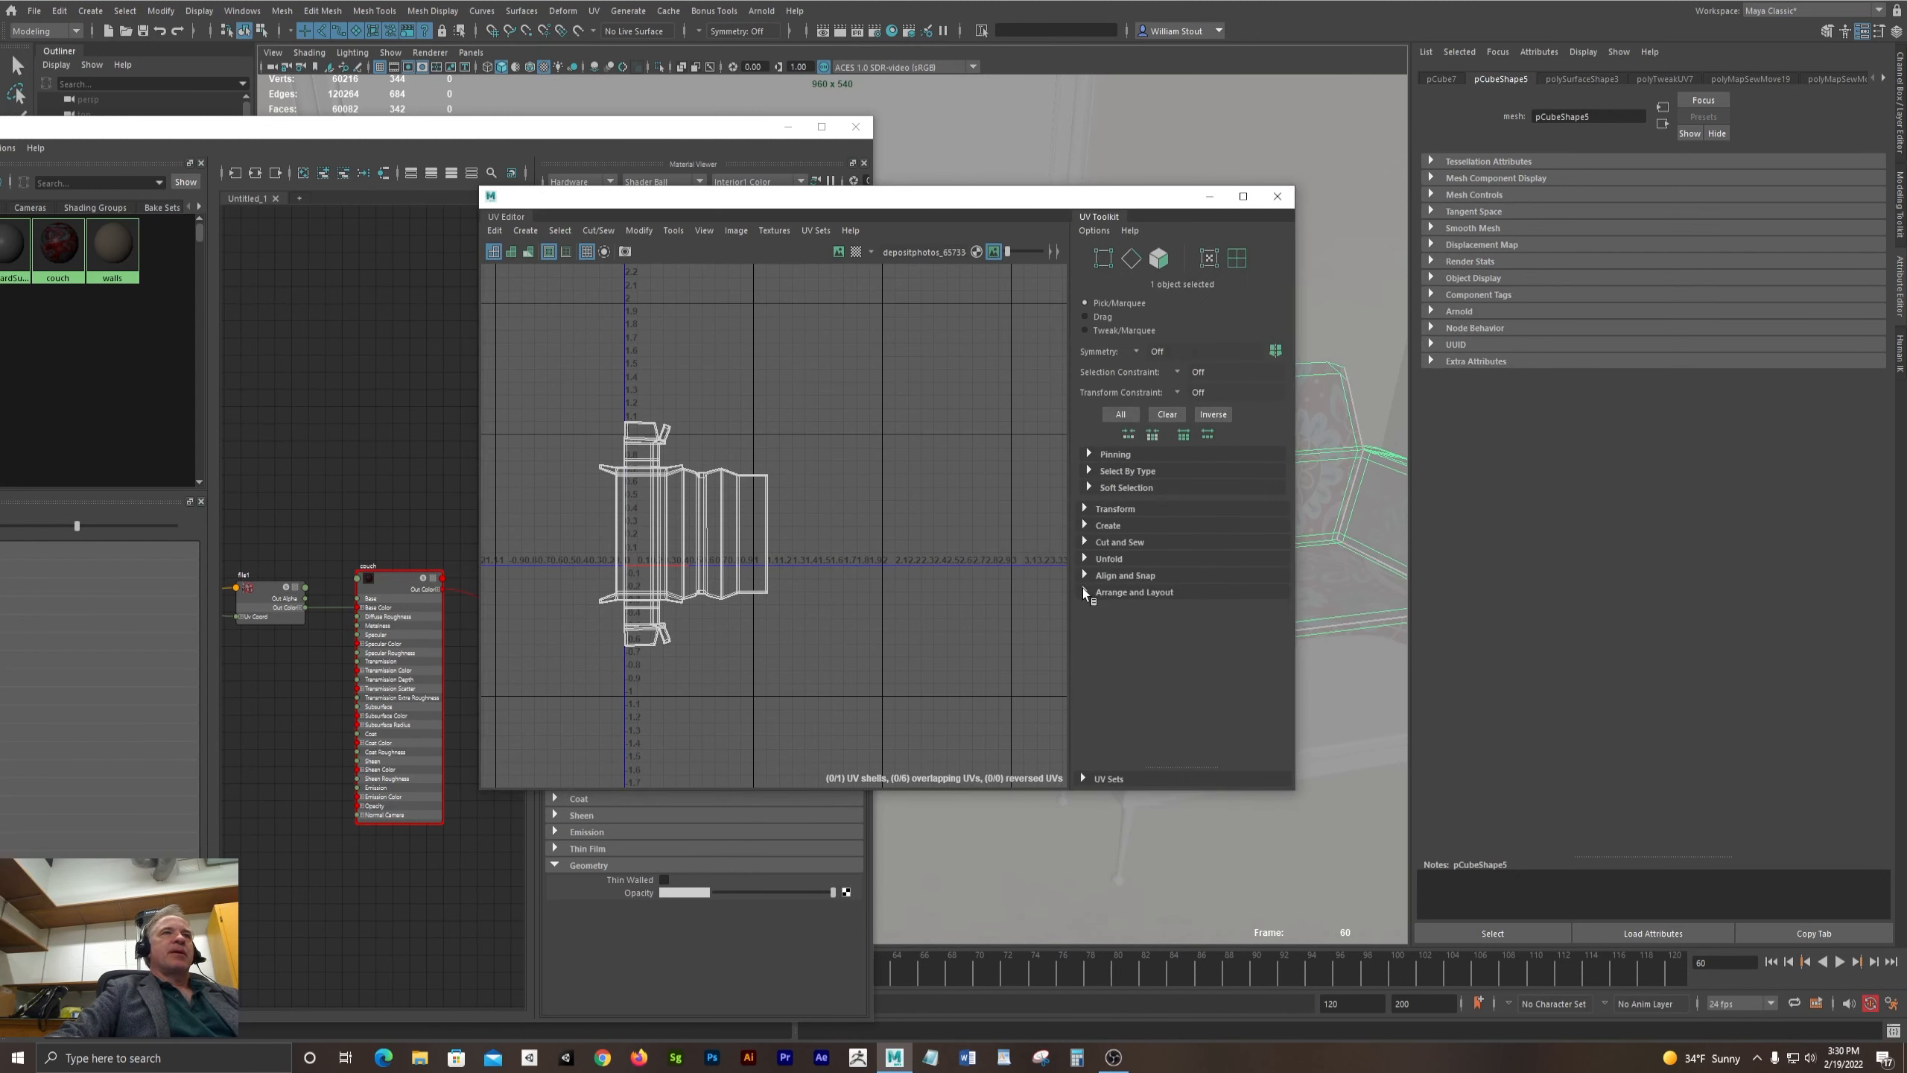
left_click(1084, 592)
scroll(1099, 620, "down", 1)
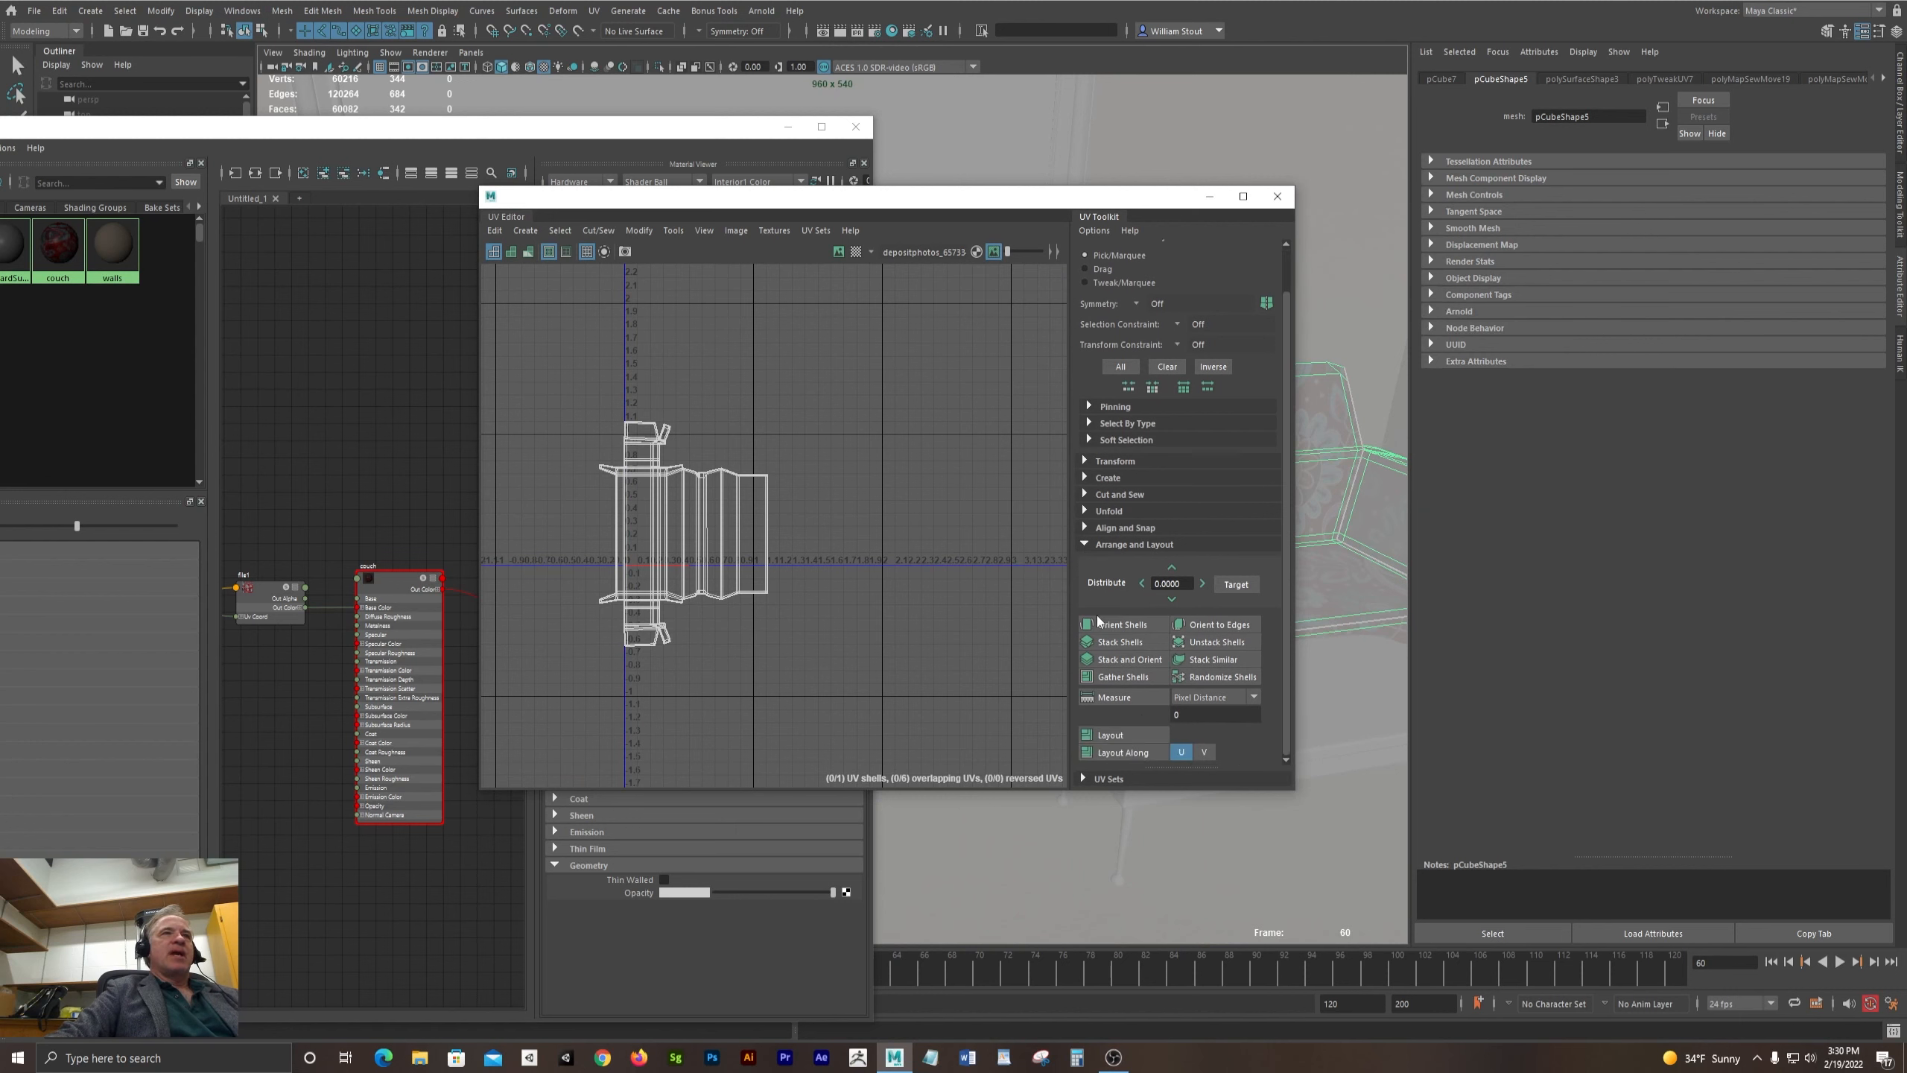
left_click(1131, 734)
key("f")
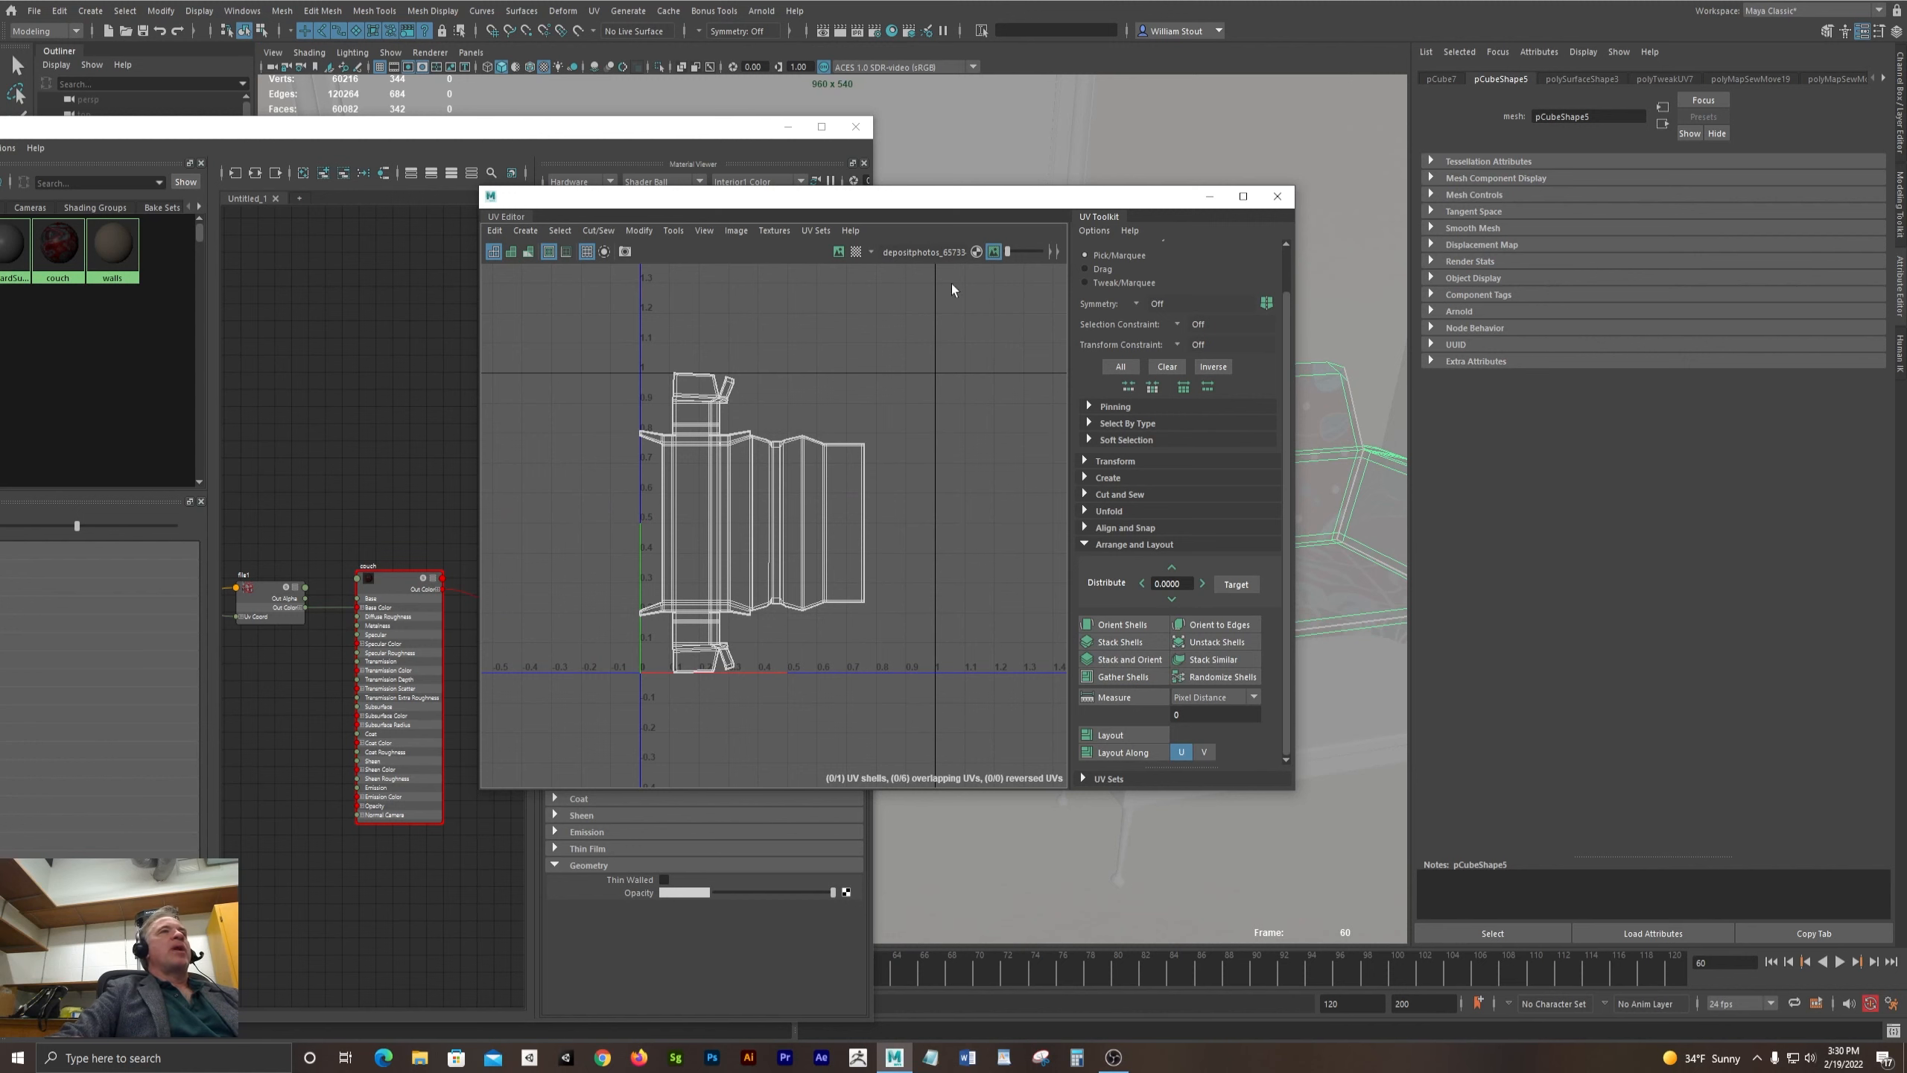
- Set Repeat UV to 2 in both directions on the paisley texture's placement node
left_click_drag(981, 201, 1375, 211)
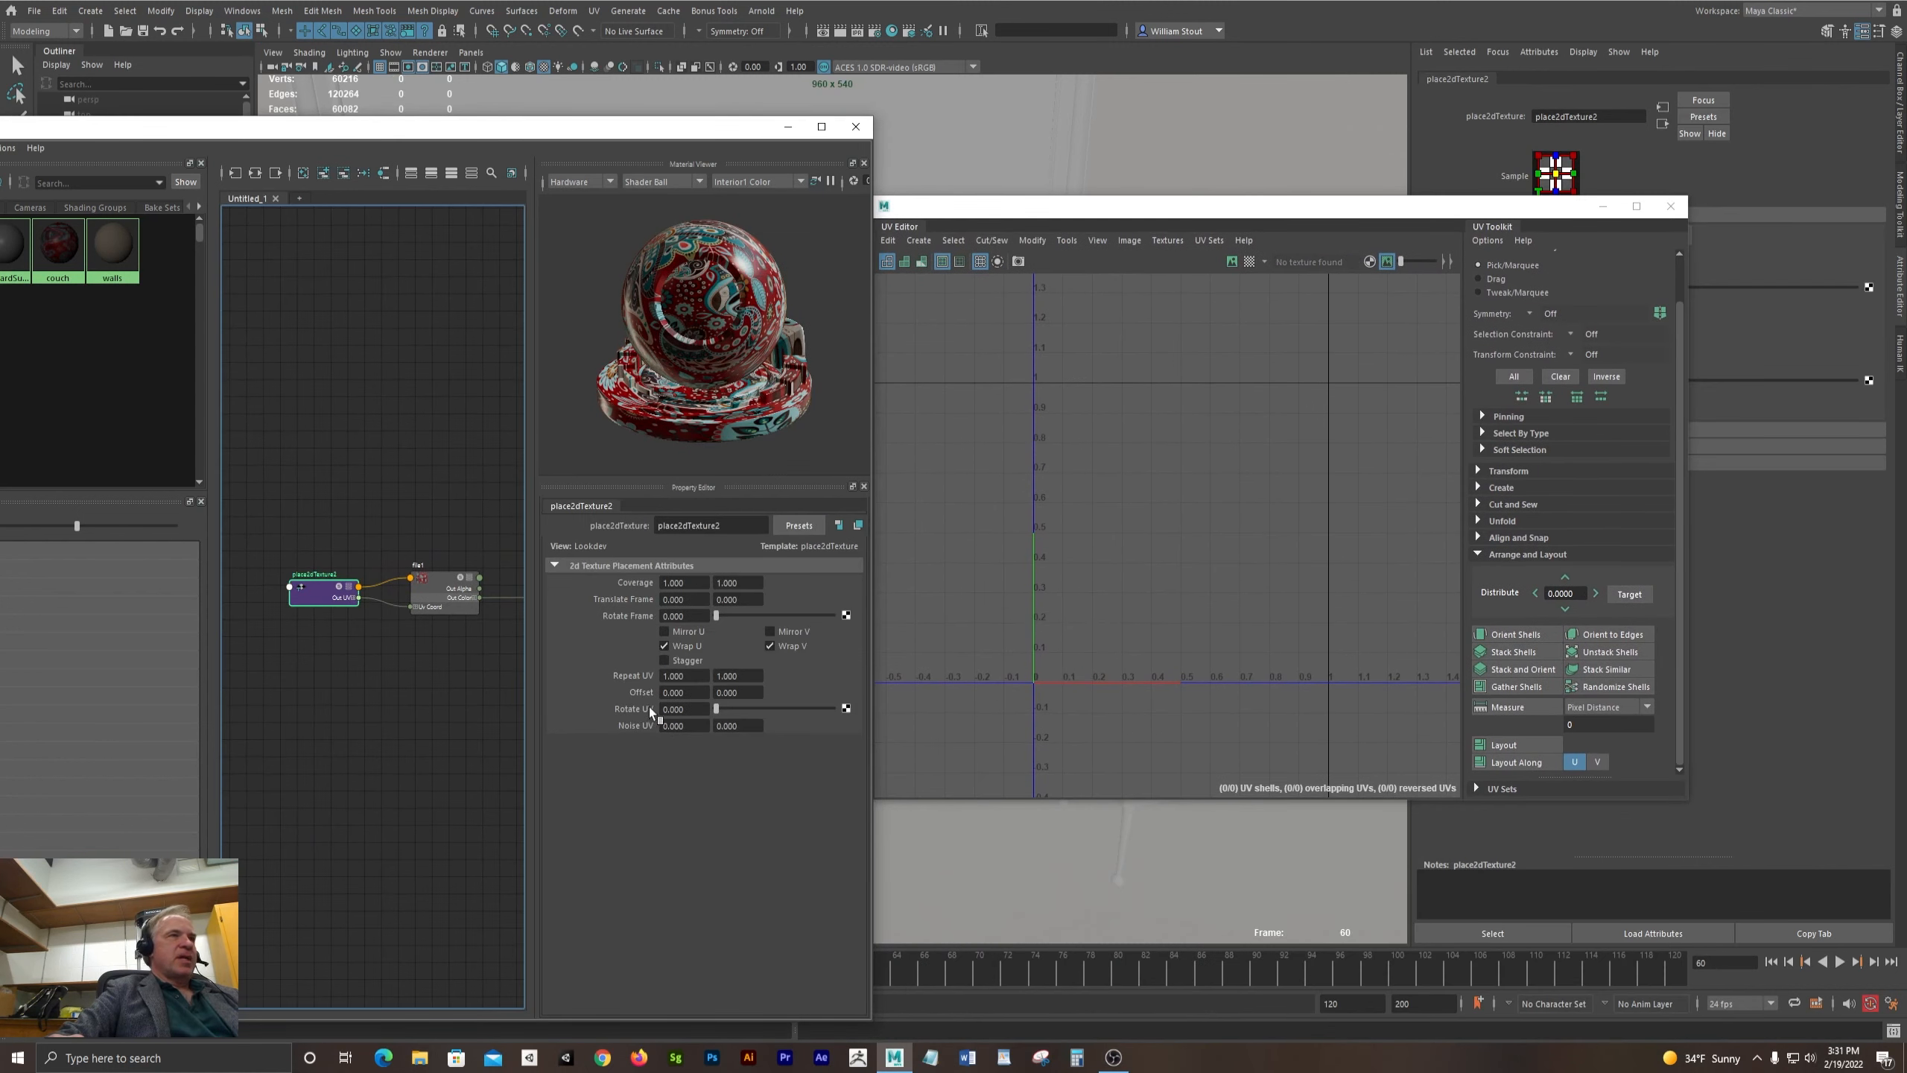
left_click(684, 676)
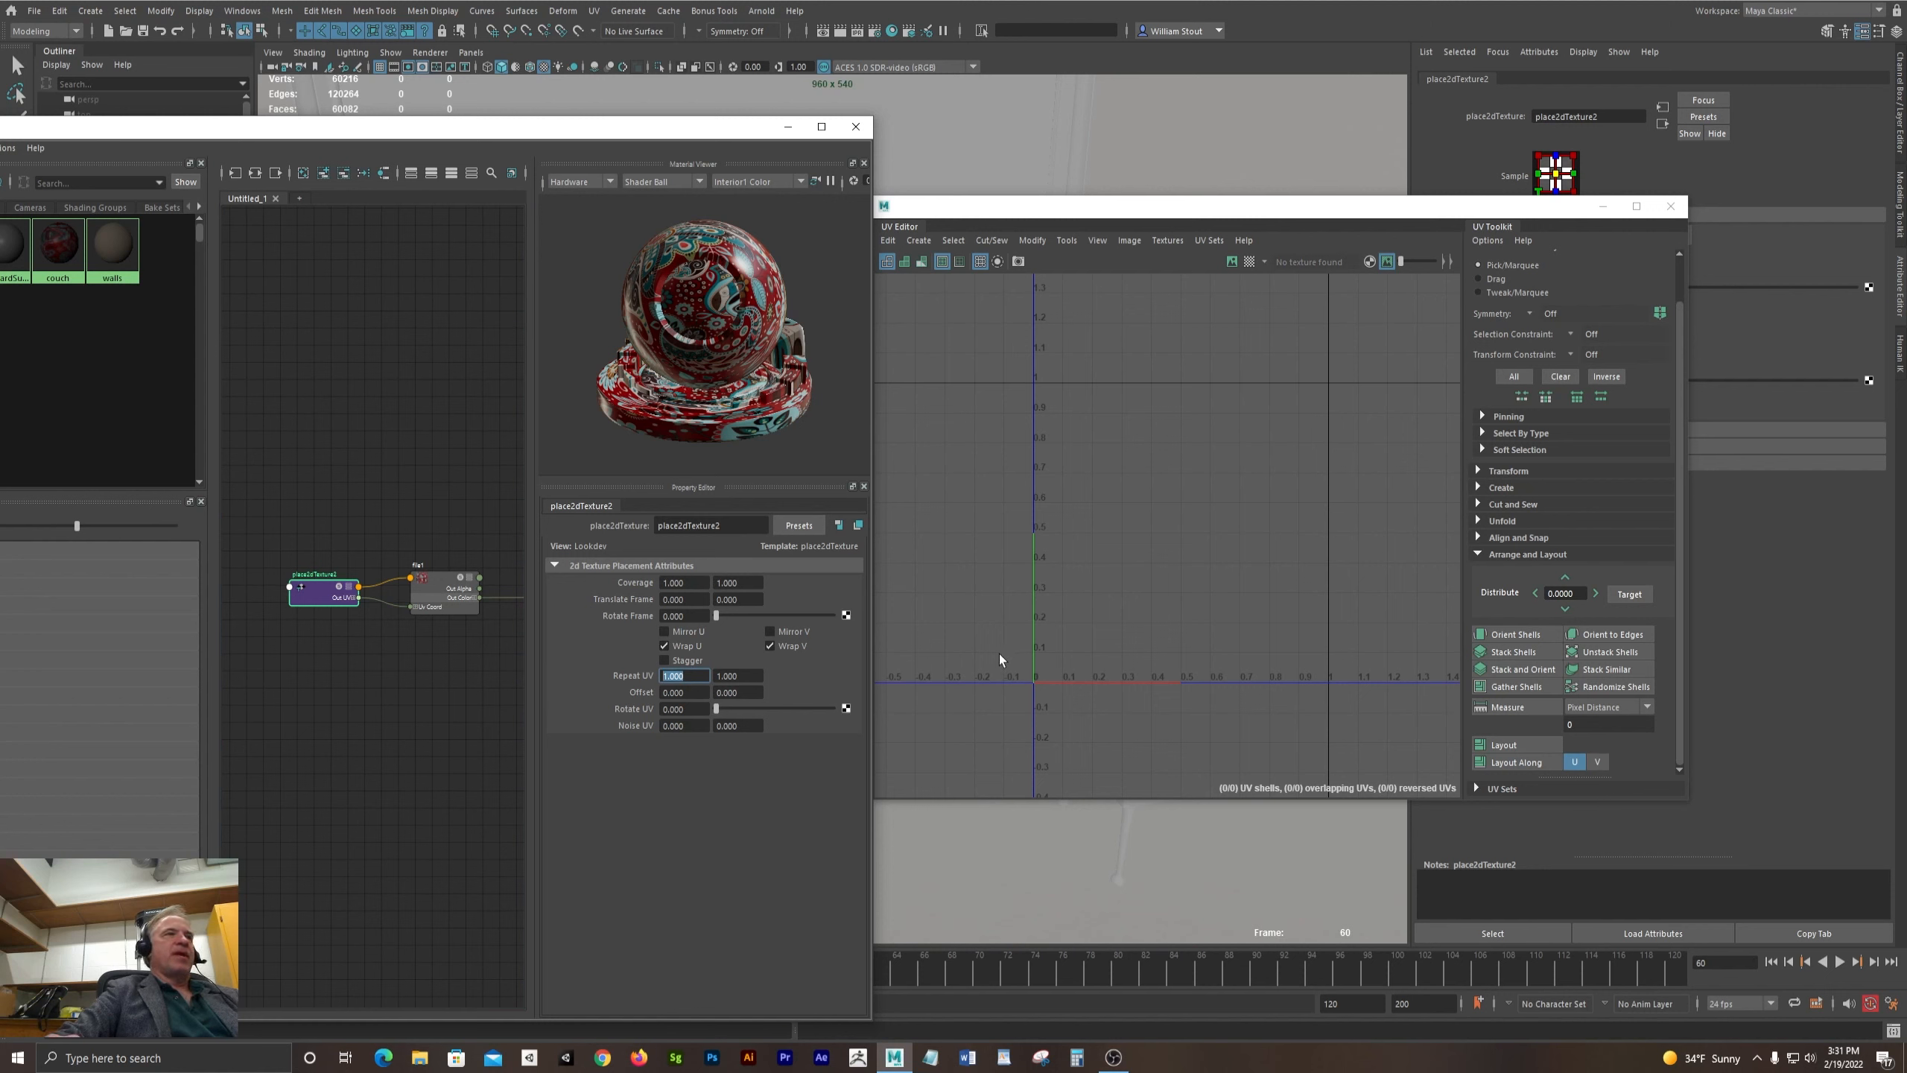
type("2")
left_click(751, 683)
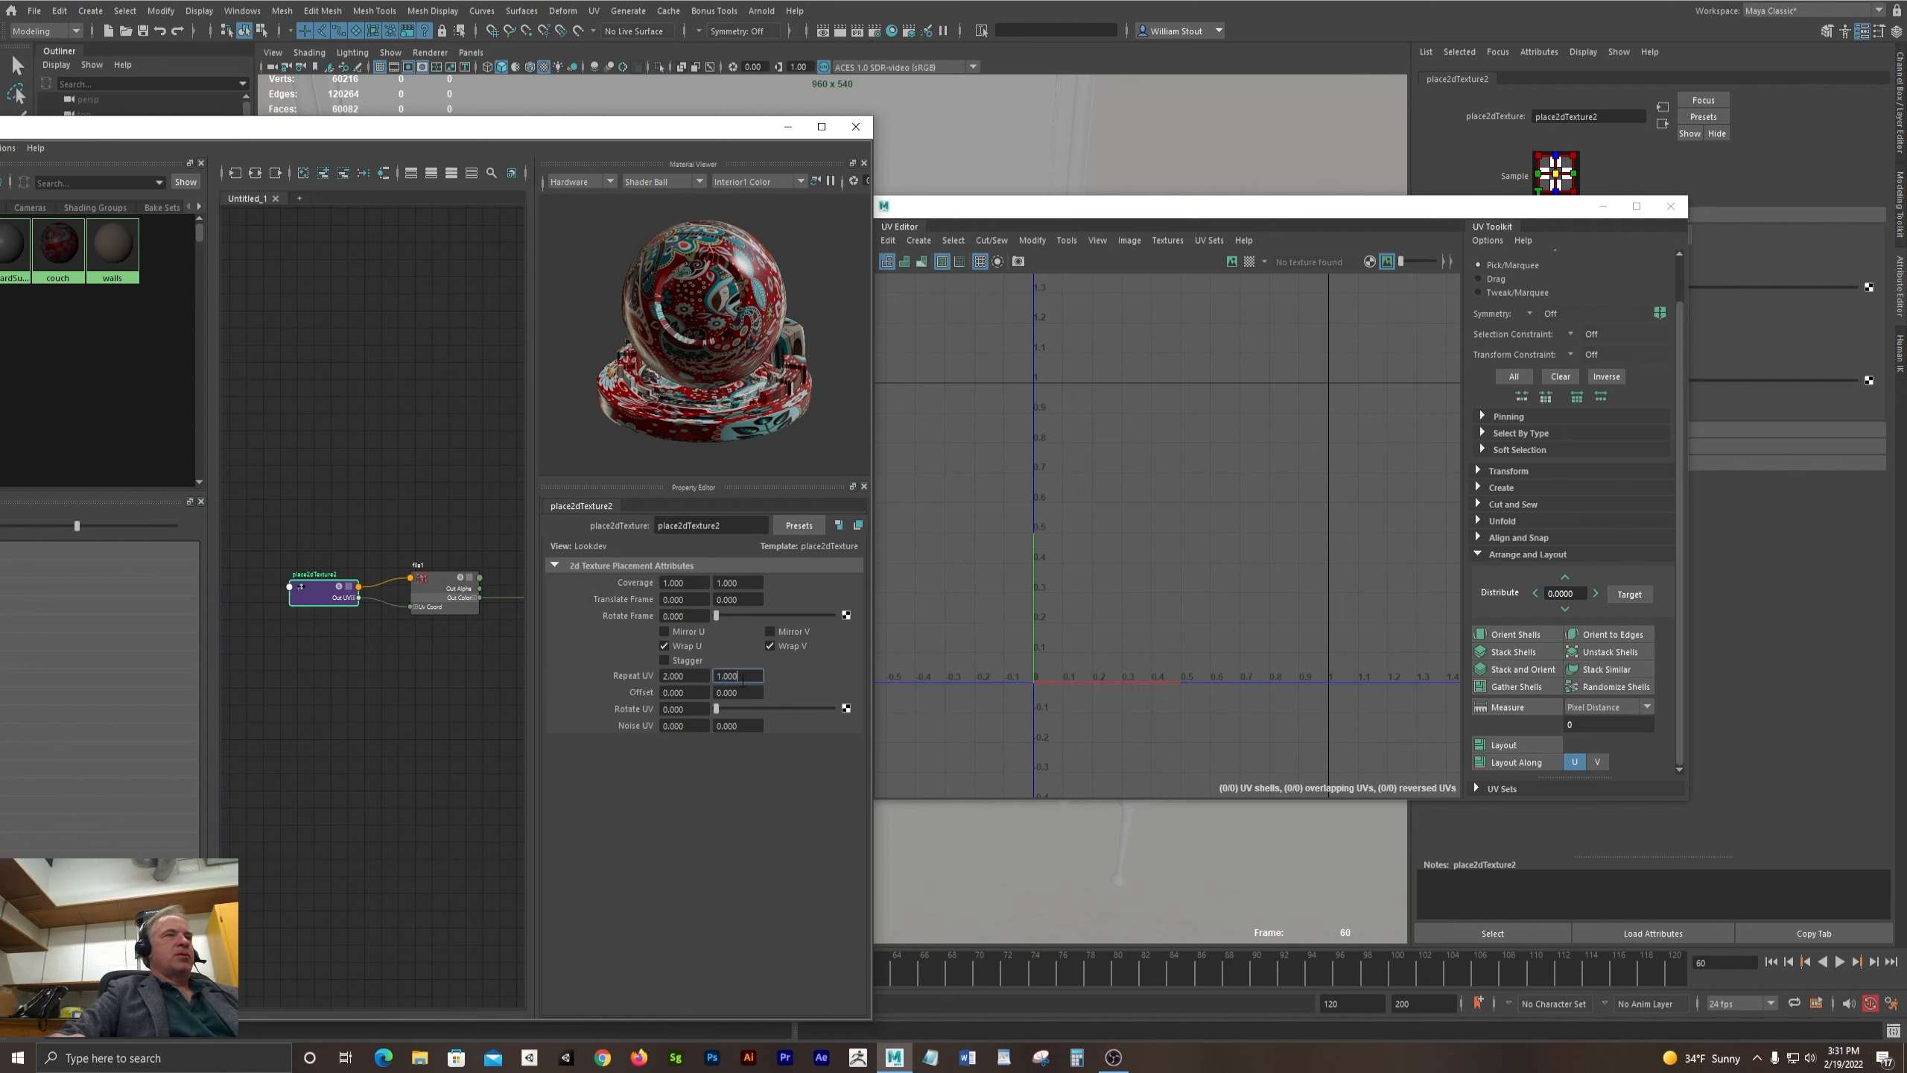
key("Return")
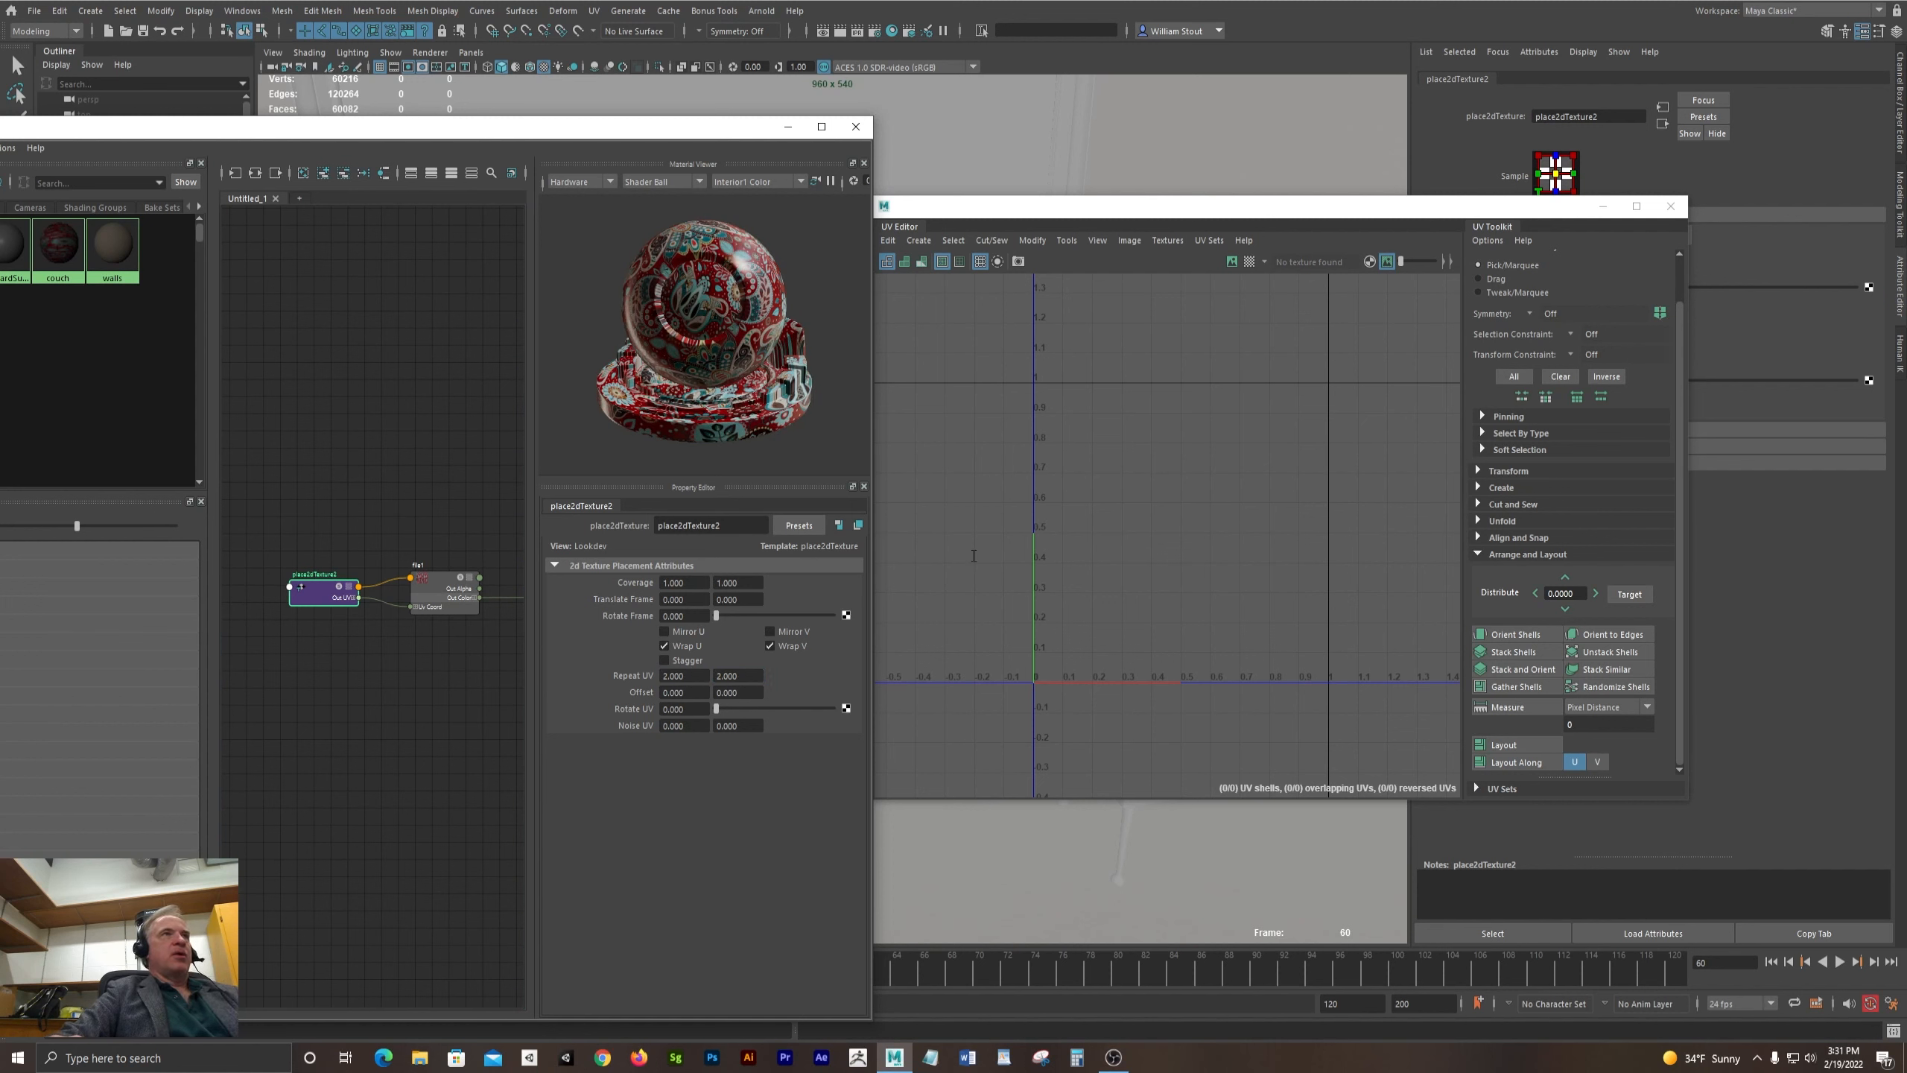
- Set the paisley texture's Repeat UV to 6 in both directions
left_click(699, 676)
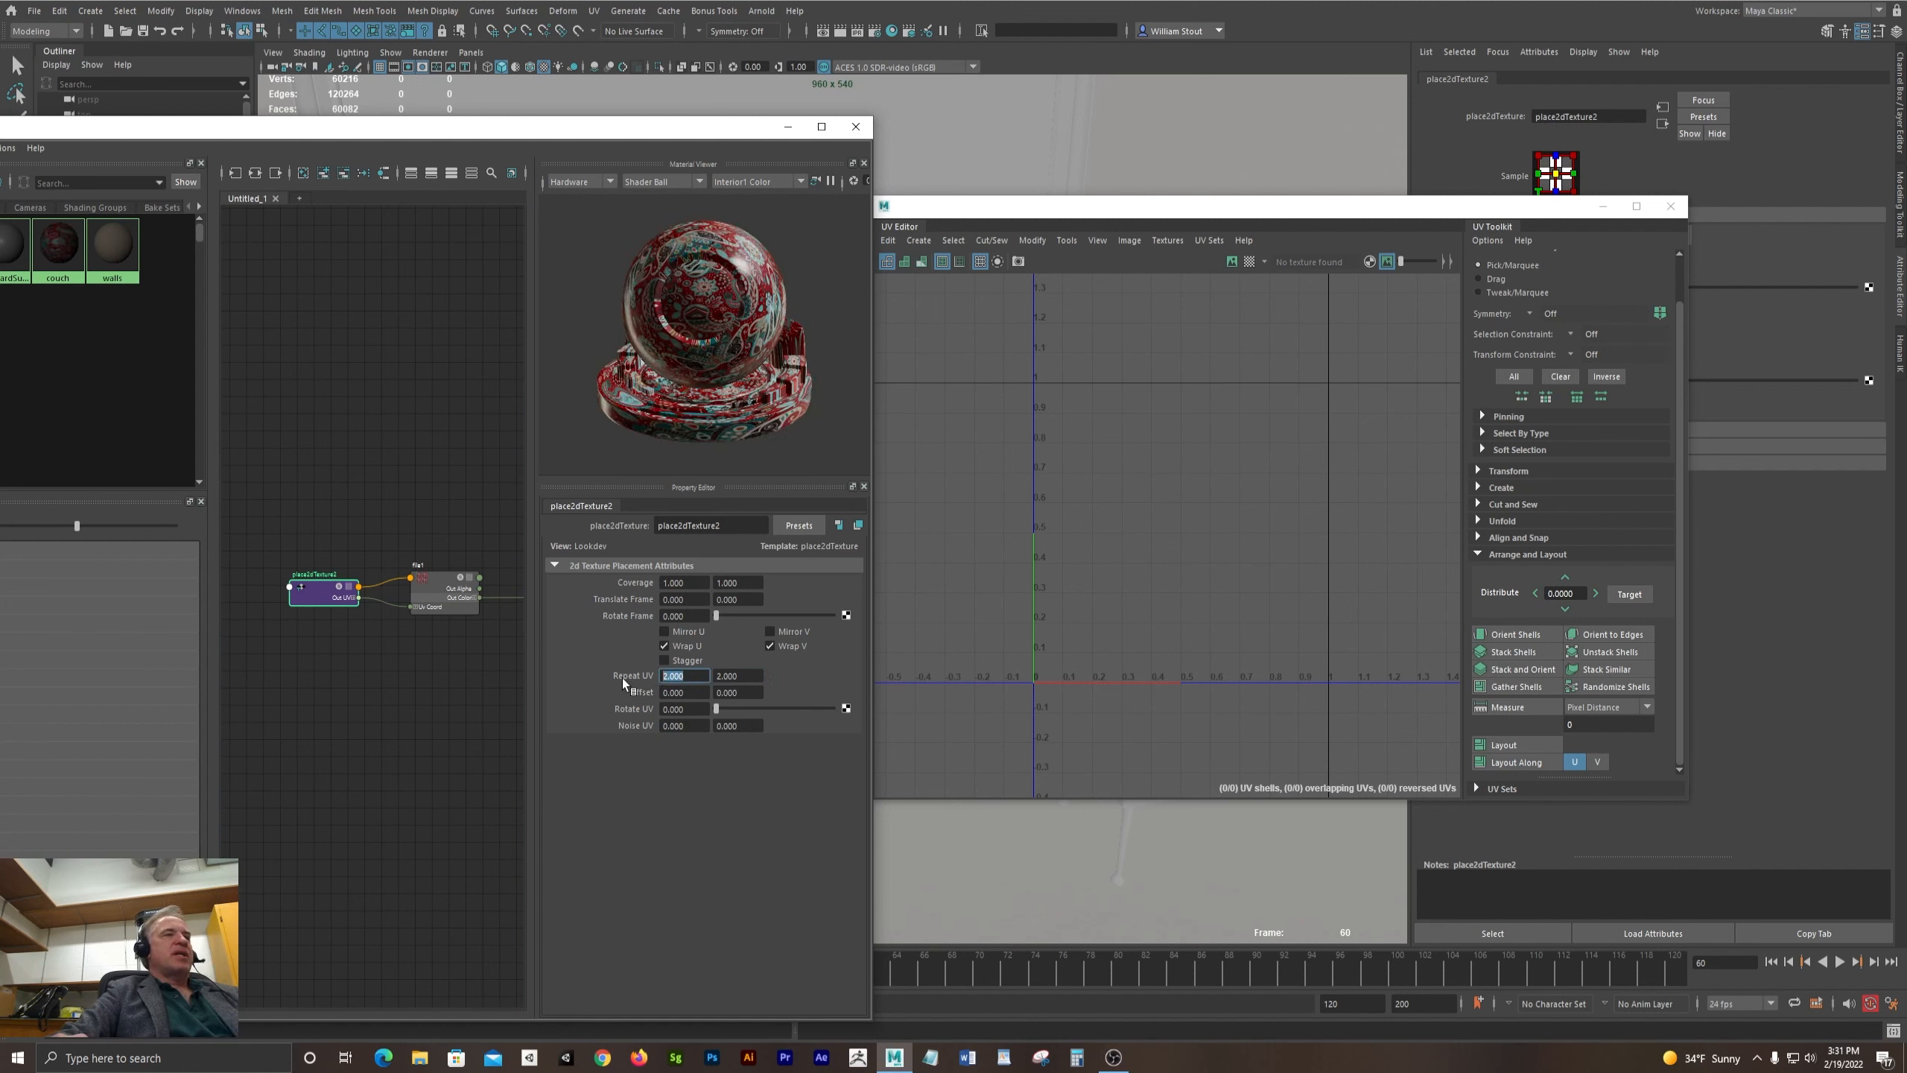
type("6")
key("Tab")
key("Return")
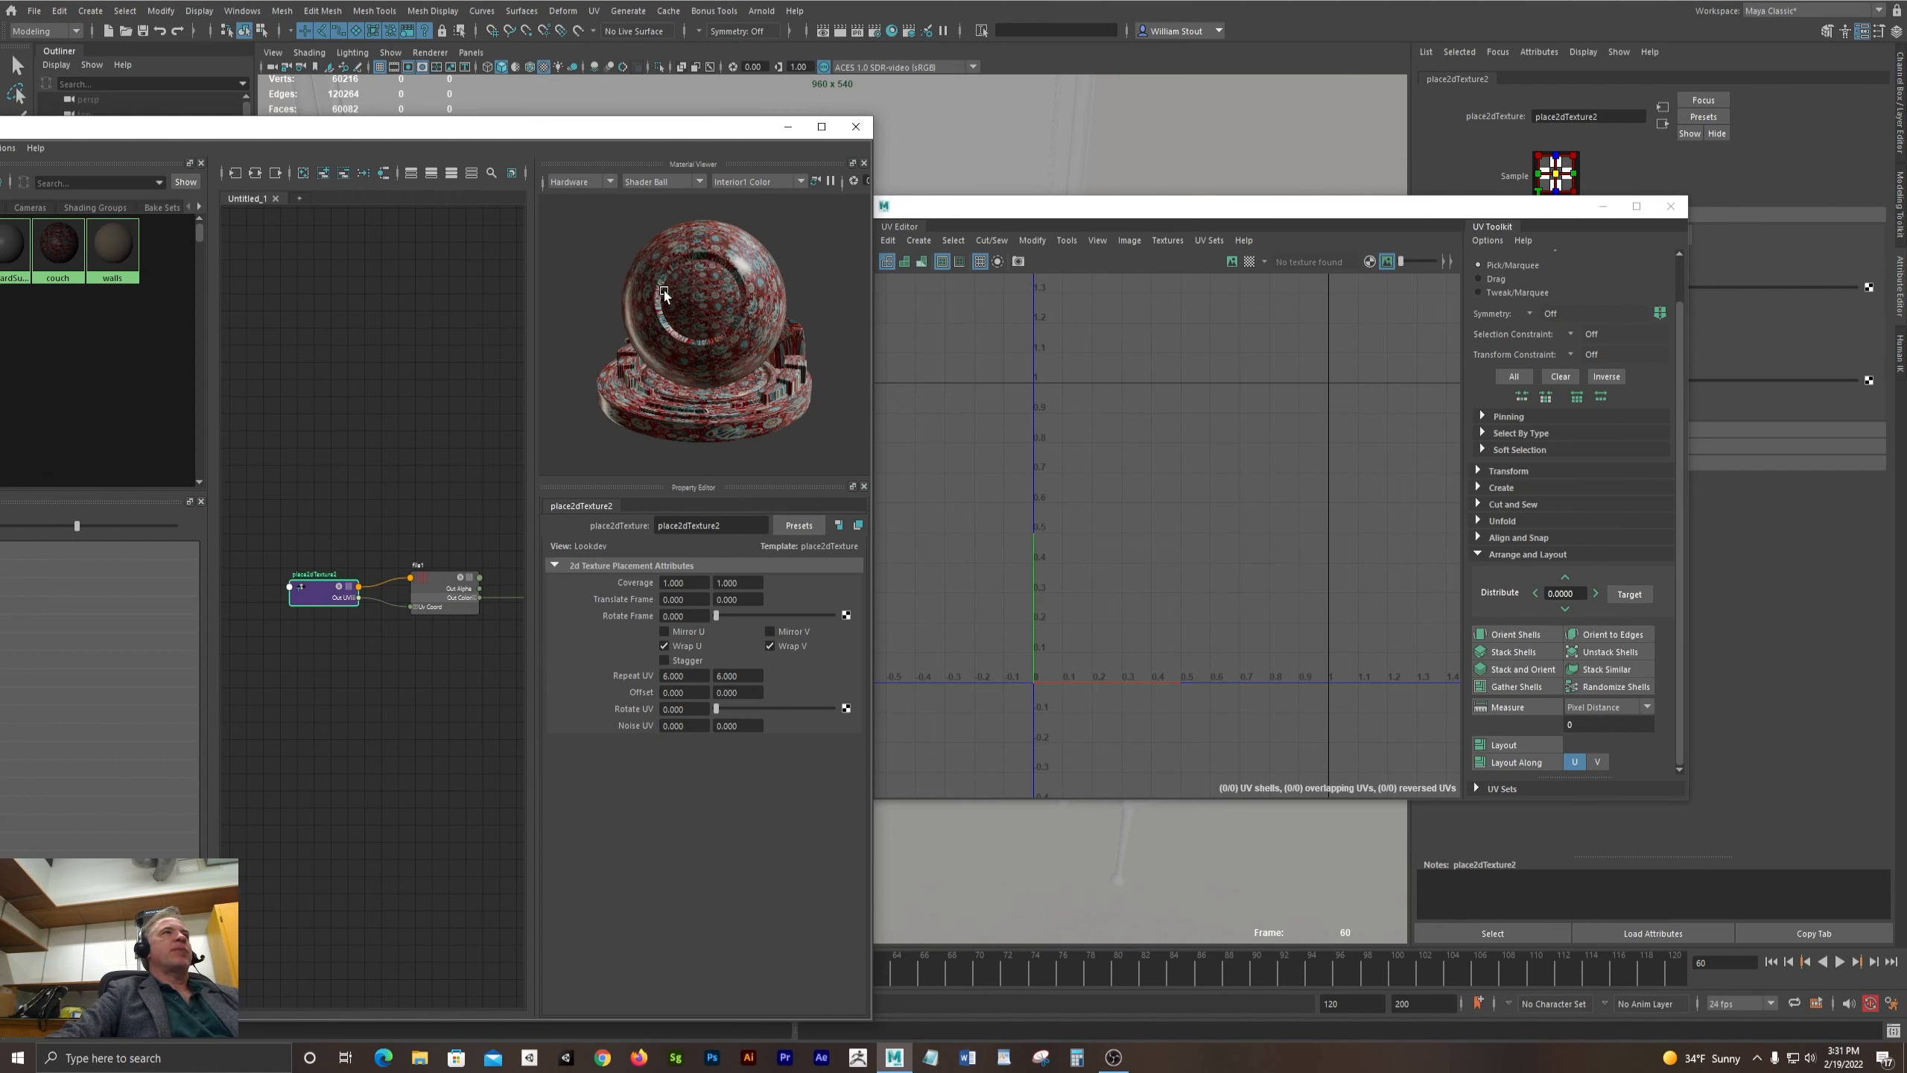
- Examine how the repeated paisley pattern lies across the couch's back, seat and arms without the UV Editor in the way
left_click(1605, 207)
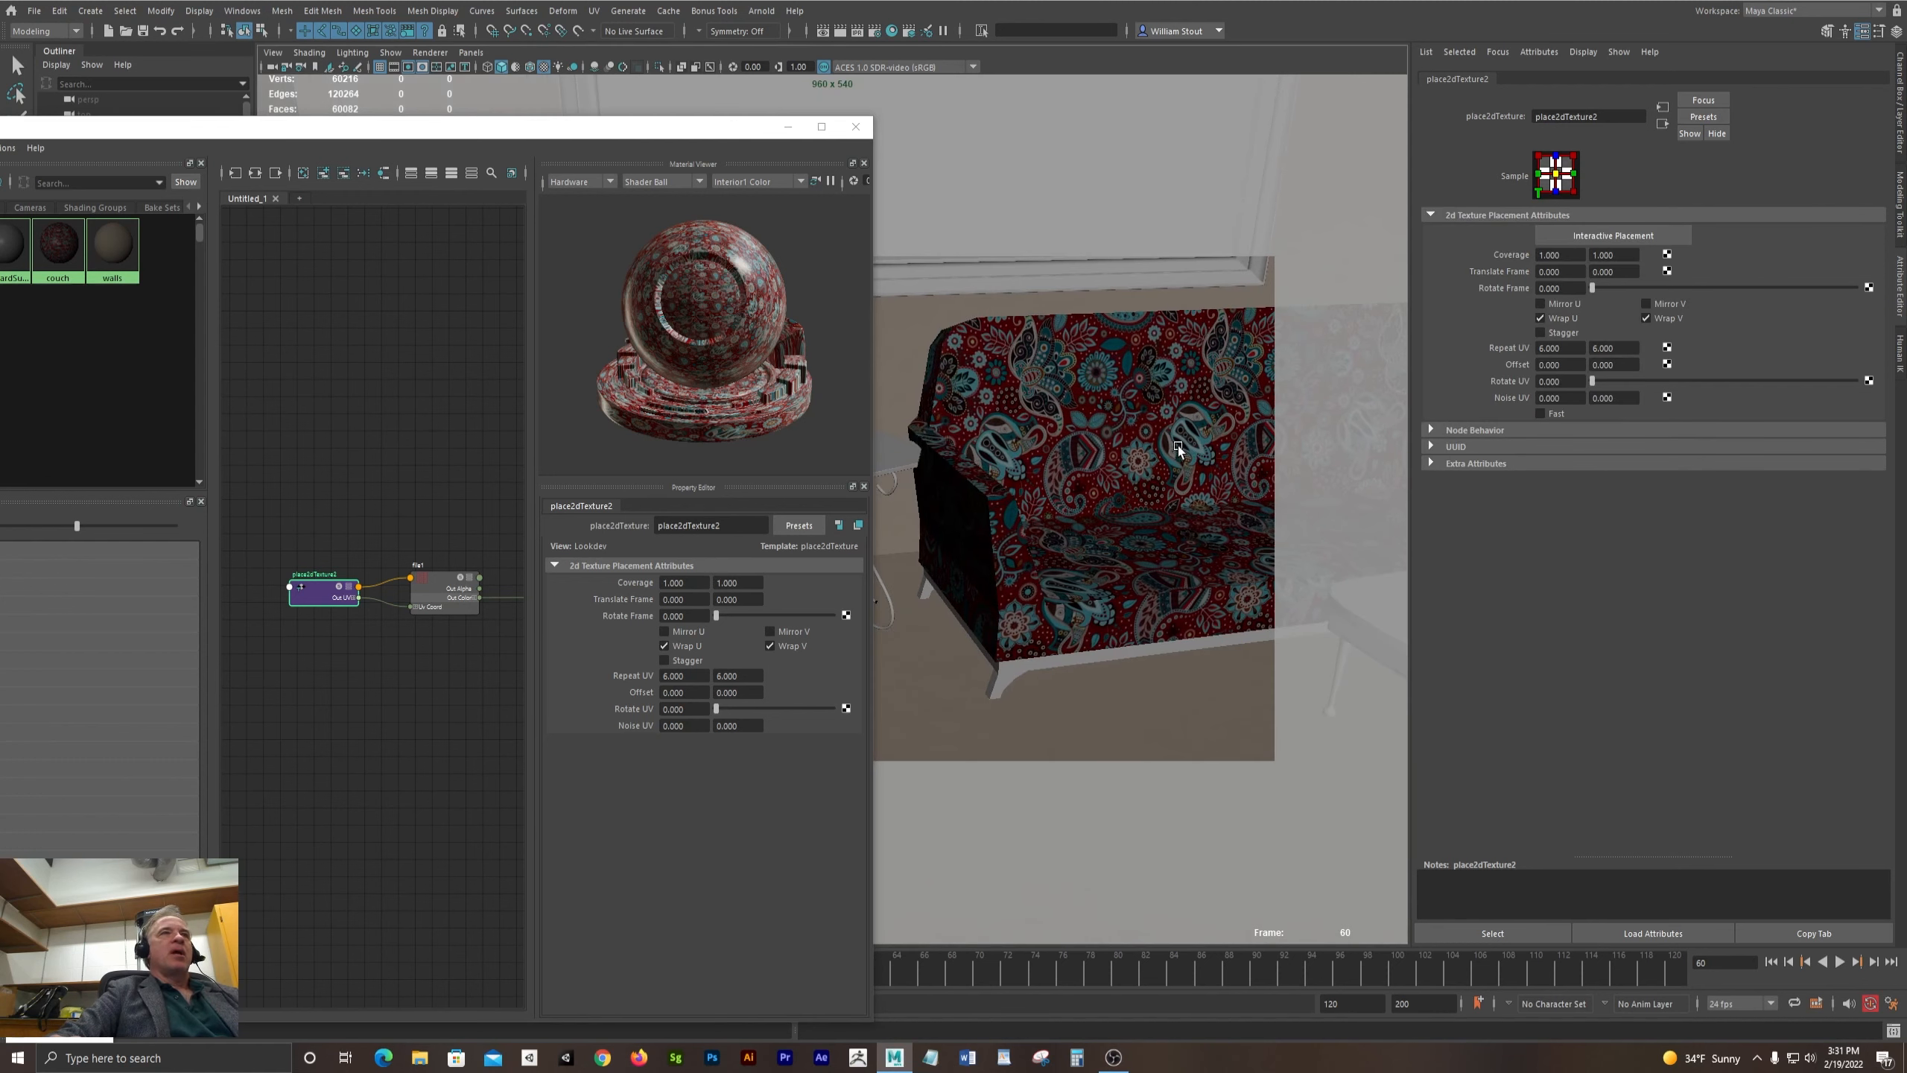
left_click_drag(1178, 447, 1067, 452, "alt")
left_click_drag(727, 128, 523, 93)
left_click_drag(1149, 338, 1014, 404, "alt")
right_click_drag(1014, 404, 920, 404, "alt")
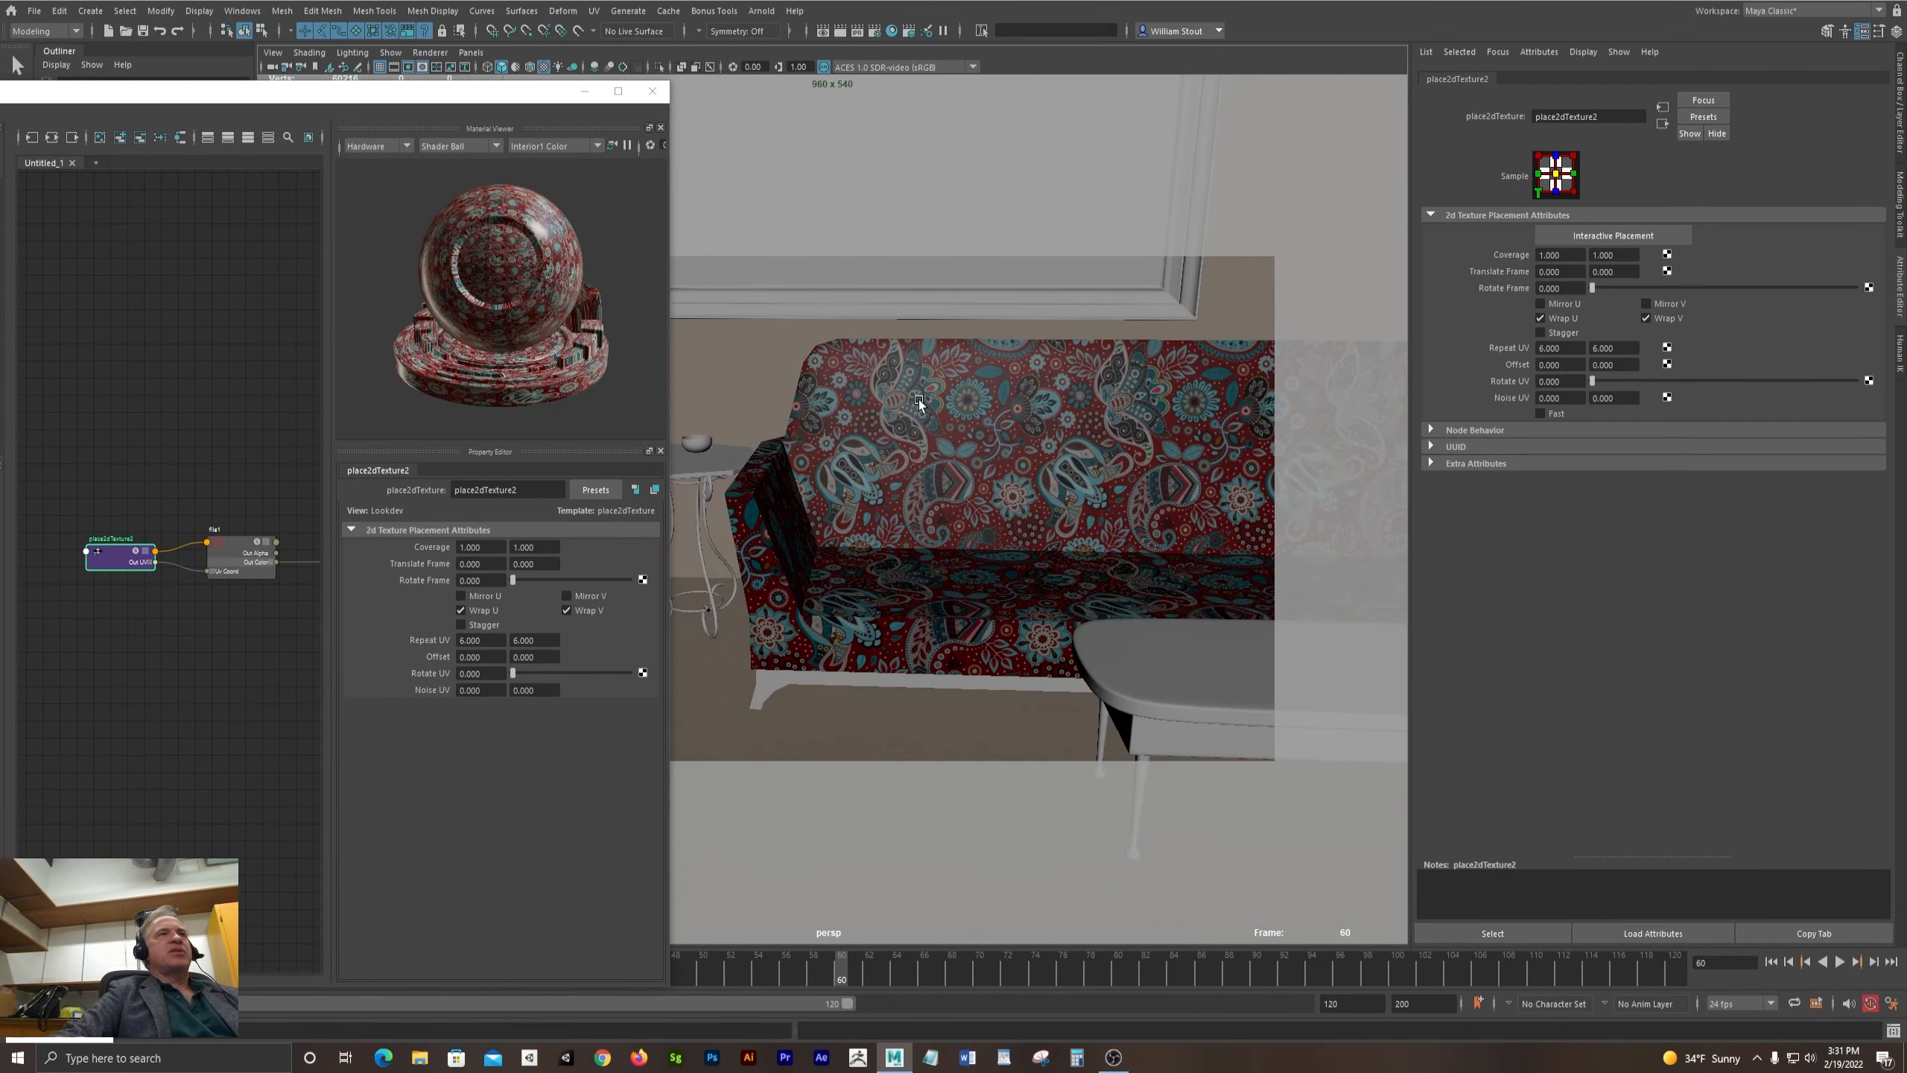
left_click_drag(1043, 503, 886, 481, "alt")
left_click_drag(513, 100, 634, 173)
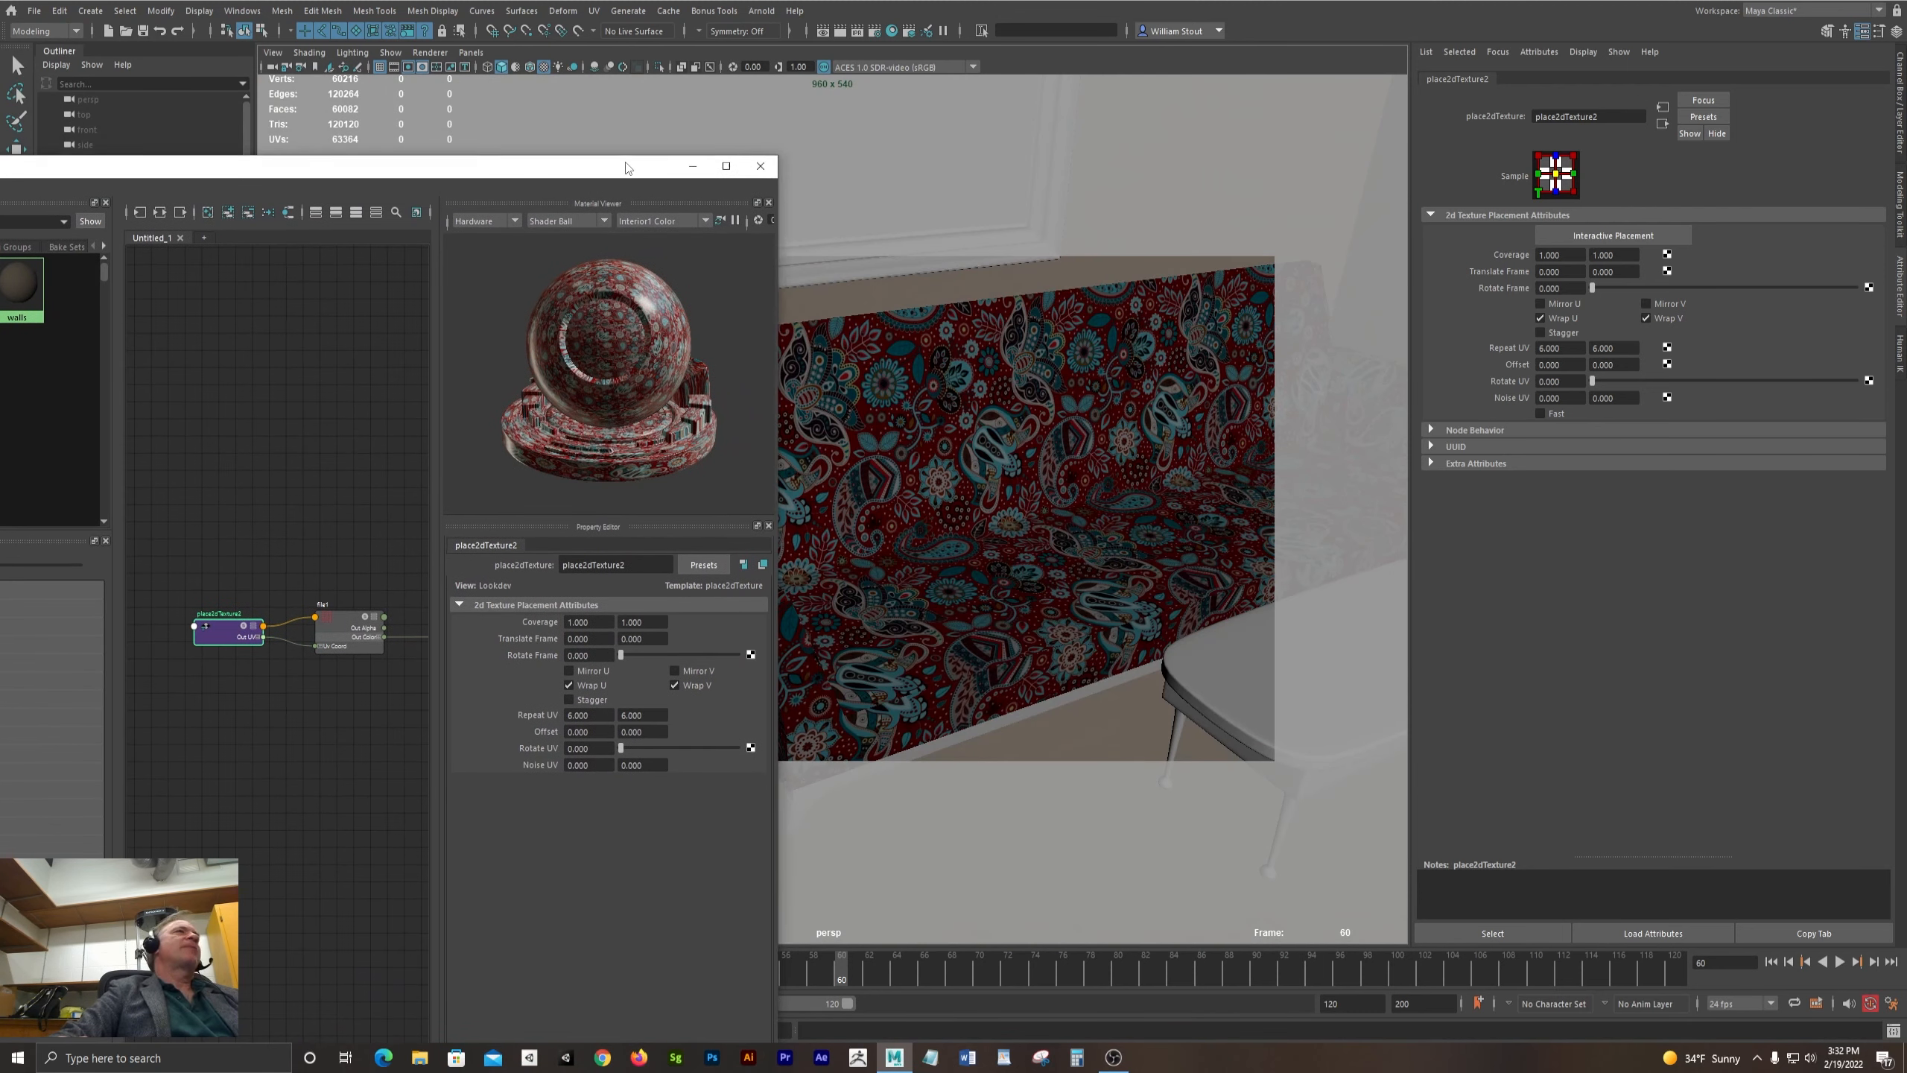
left_click_drag(627, 165, 406, 191)
left_click(974, 399)
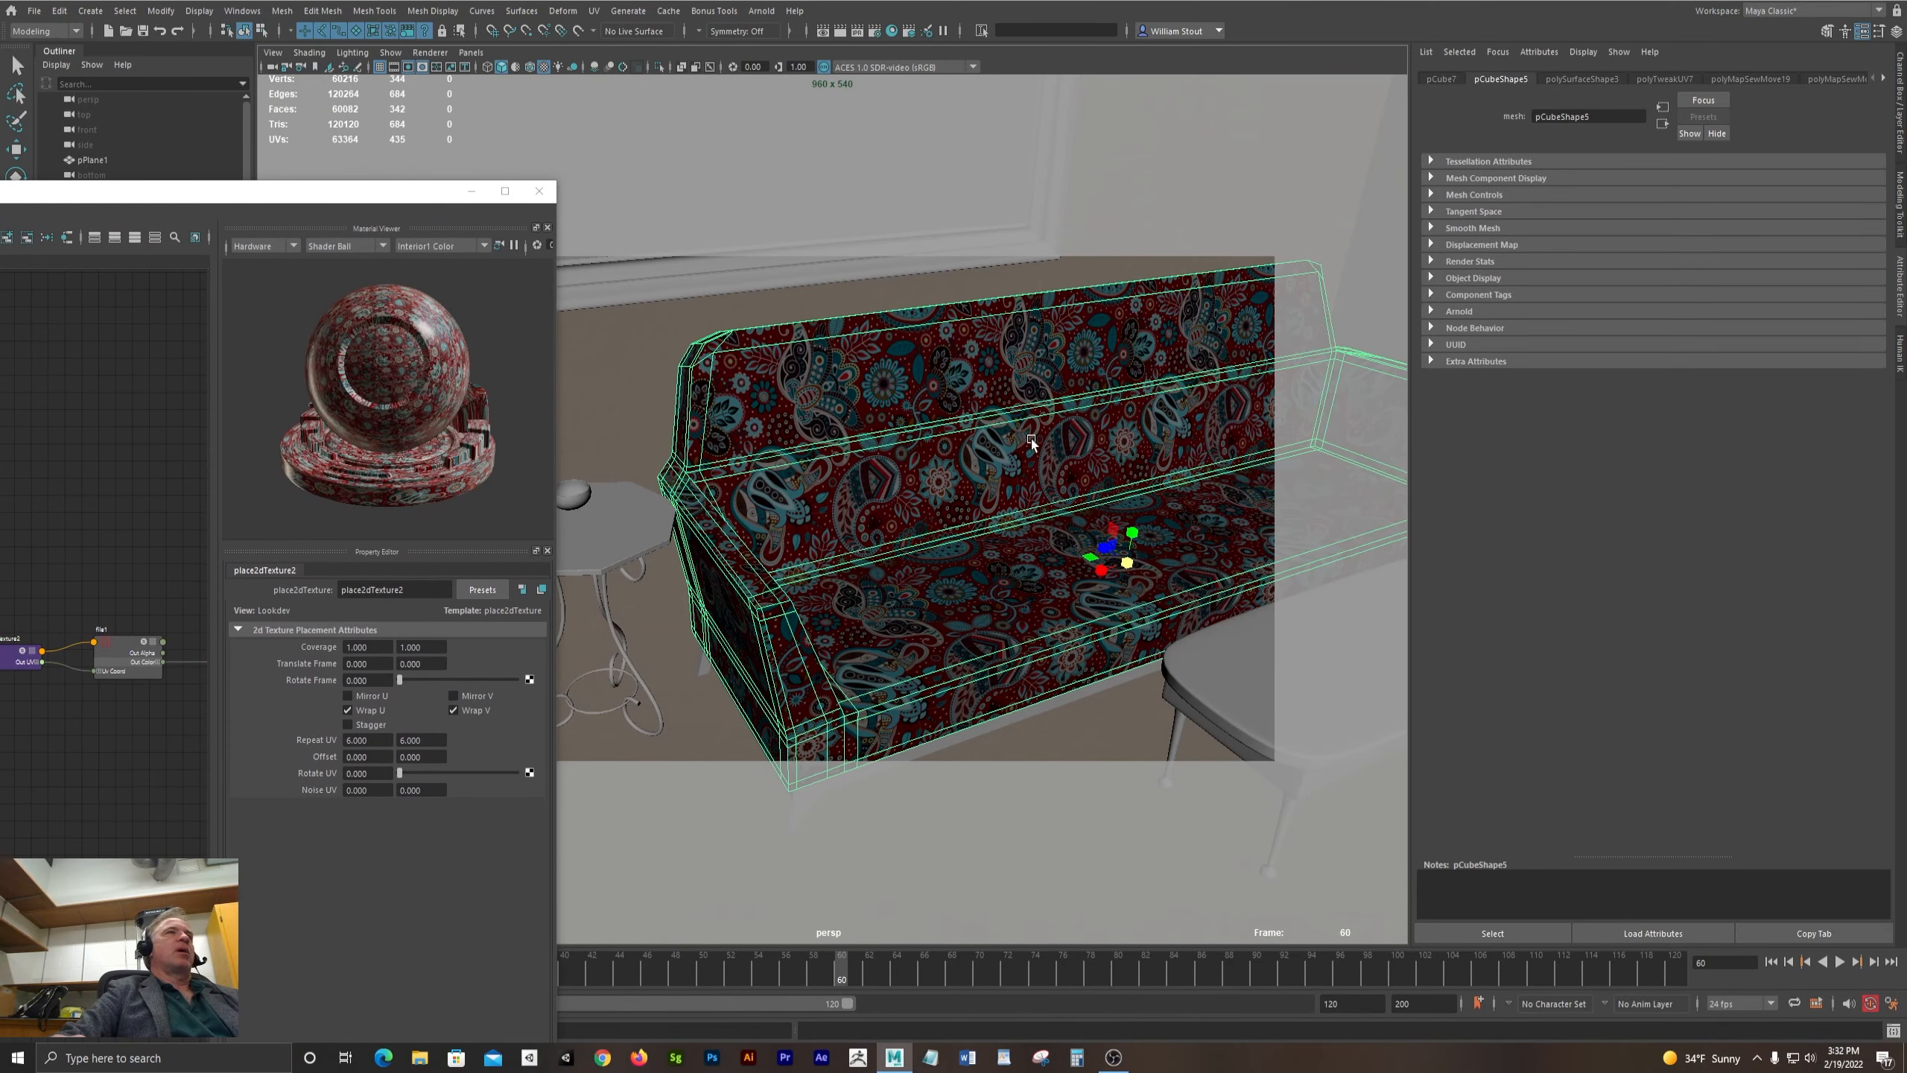
mouse_move(936, 406)
left_mouse_down("alt")
mouse_move(916, 435)
mouse_move(941, 431)
left_mouse_up("alt")
right_click_drag(941, 431, 720, 532, "alt")
- Select the paisley couch body together with its leg frame and move both out of the room
left_click(727, 539)
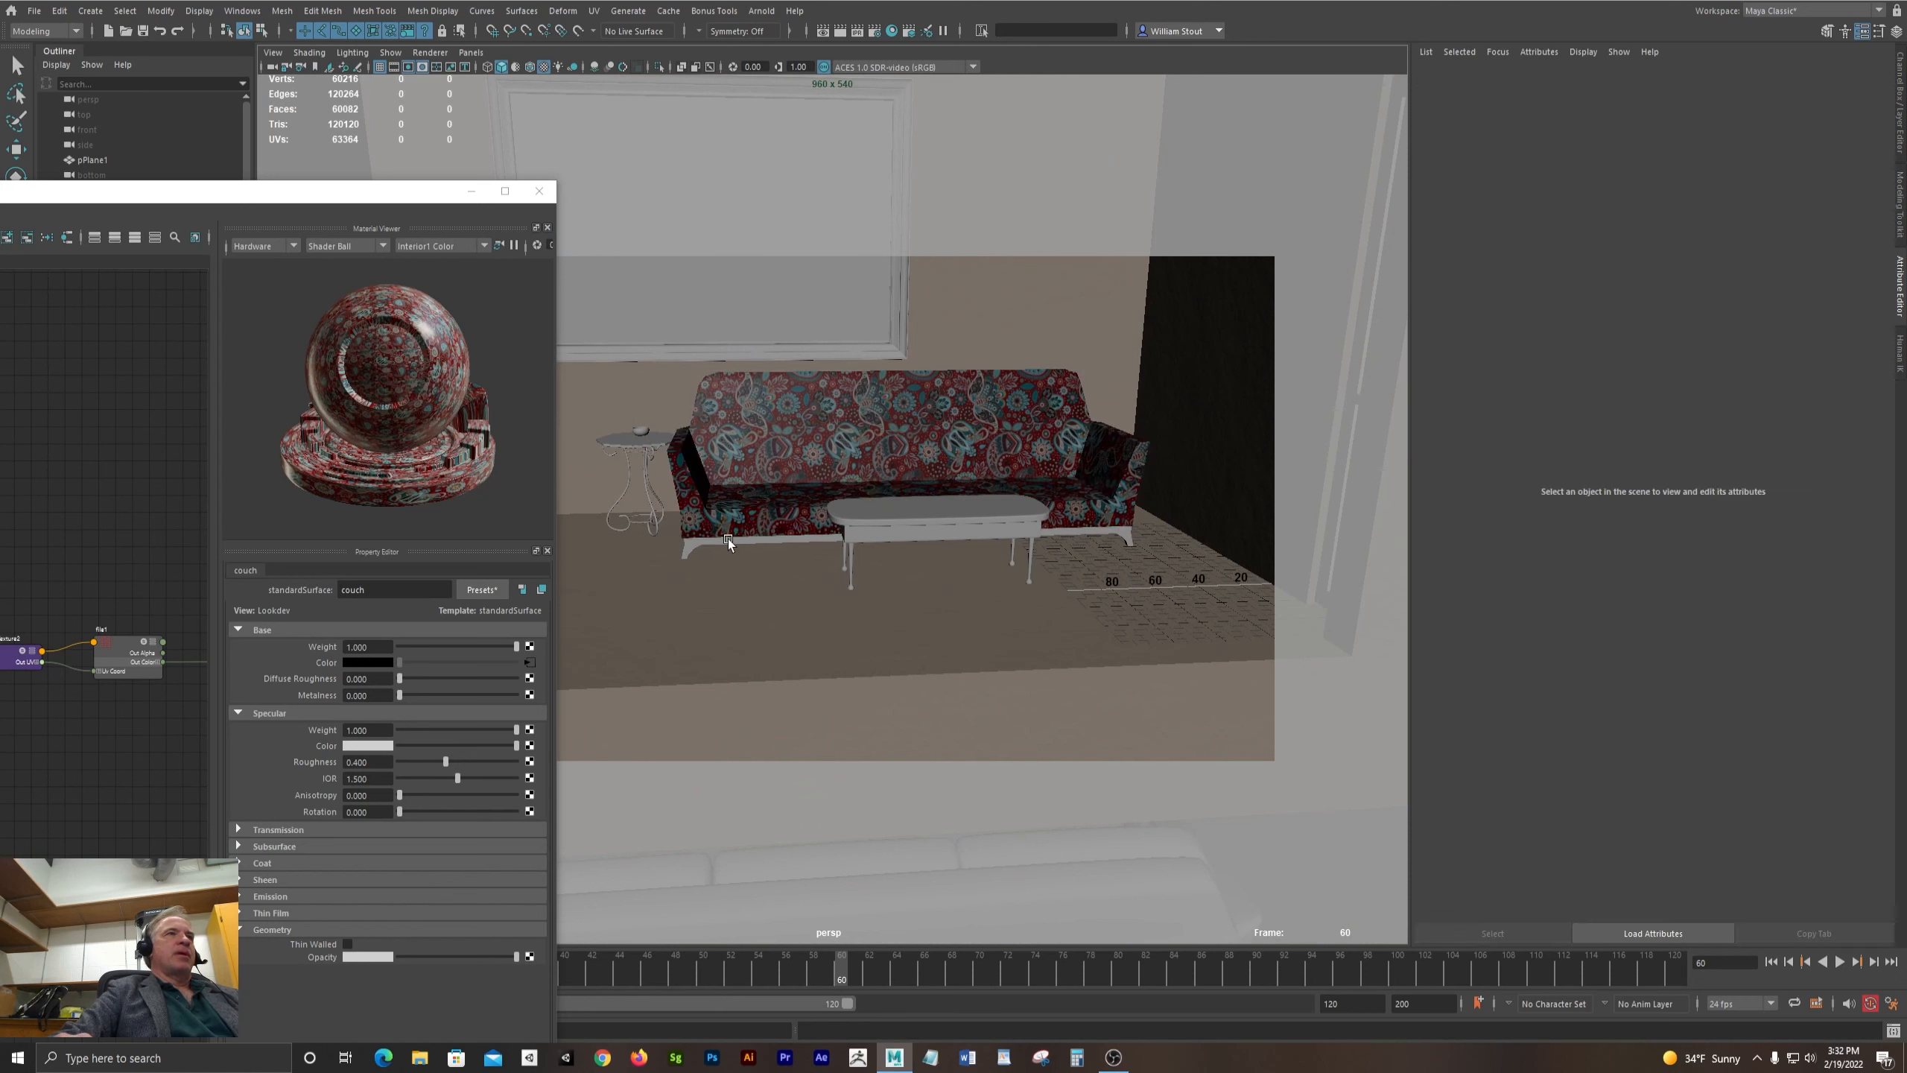
key("w")
left_click(904, 449, "shift")
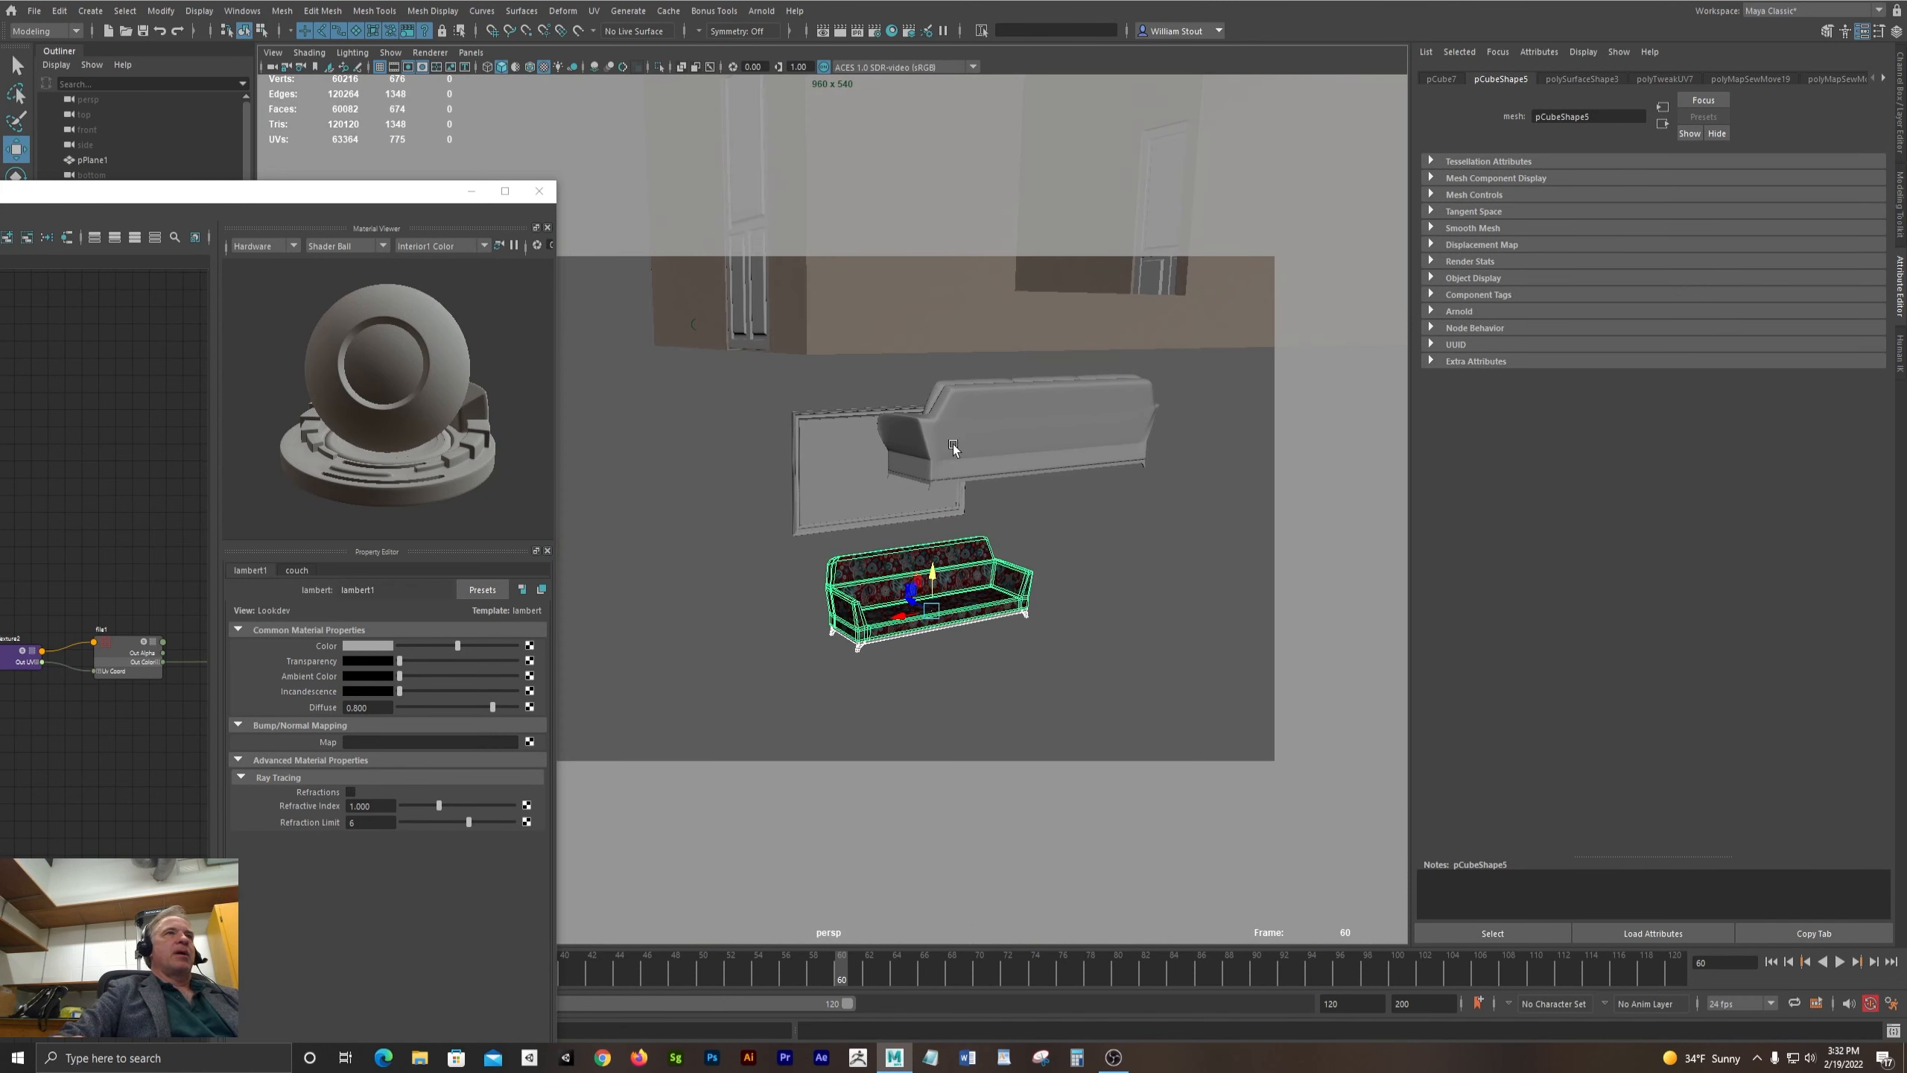
- Move the untextured grey couch into the room below the window, set its Rotate Y to 0 and lower it to the floor
left_click(954, 436)
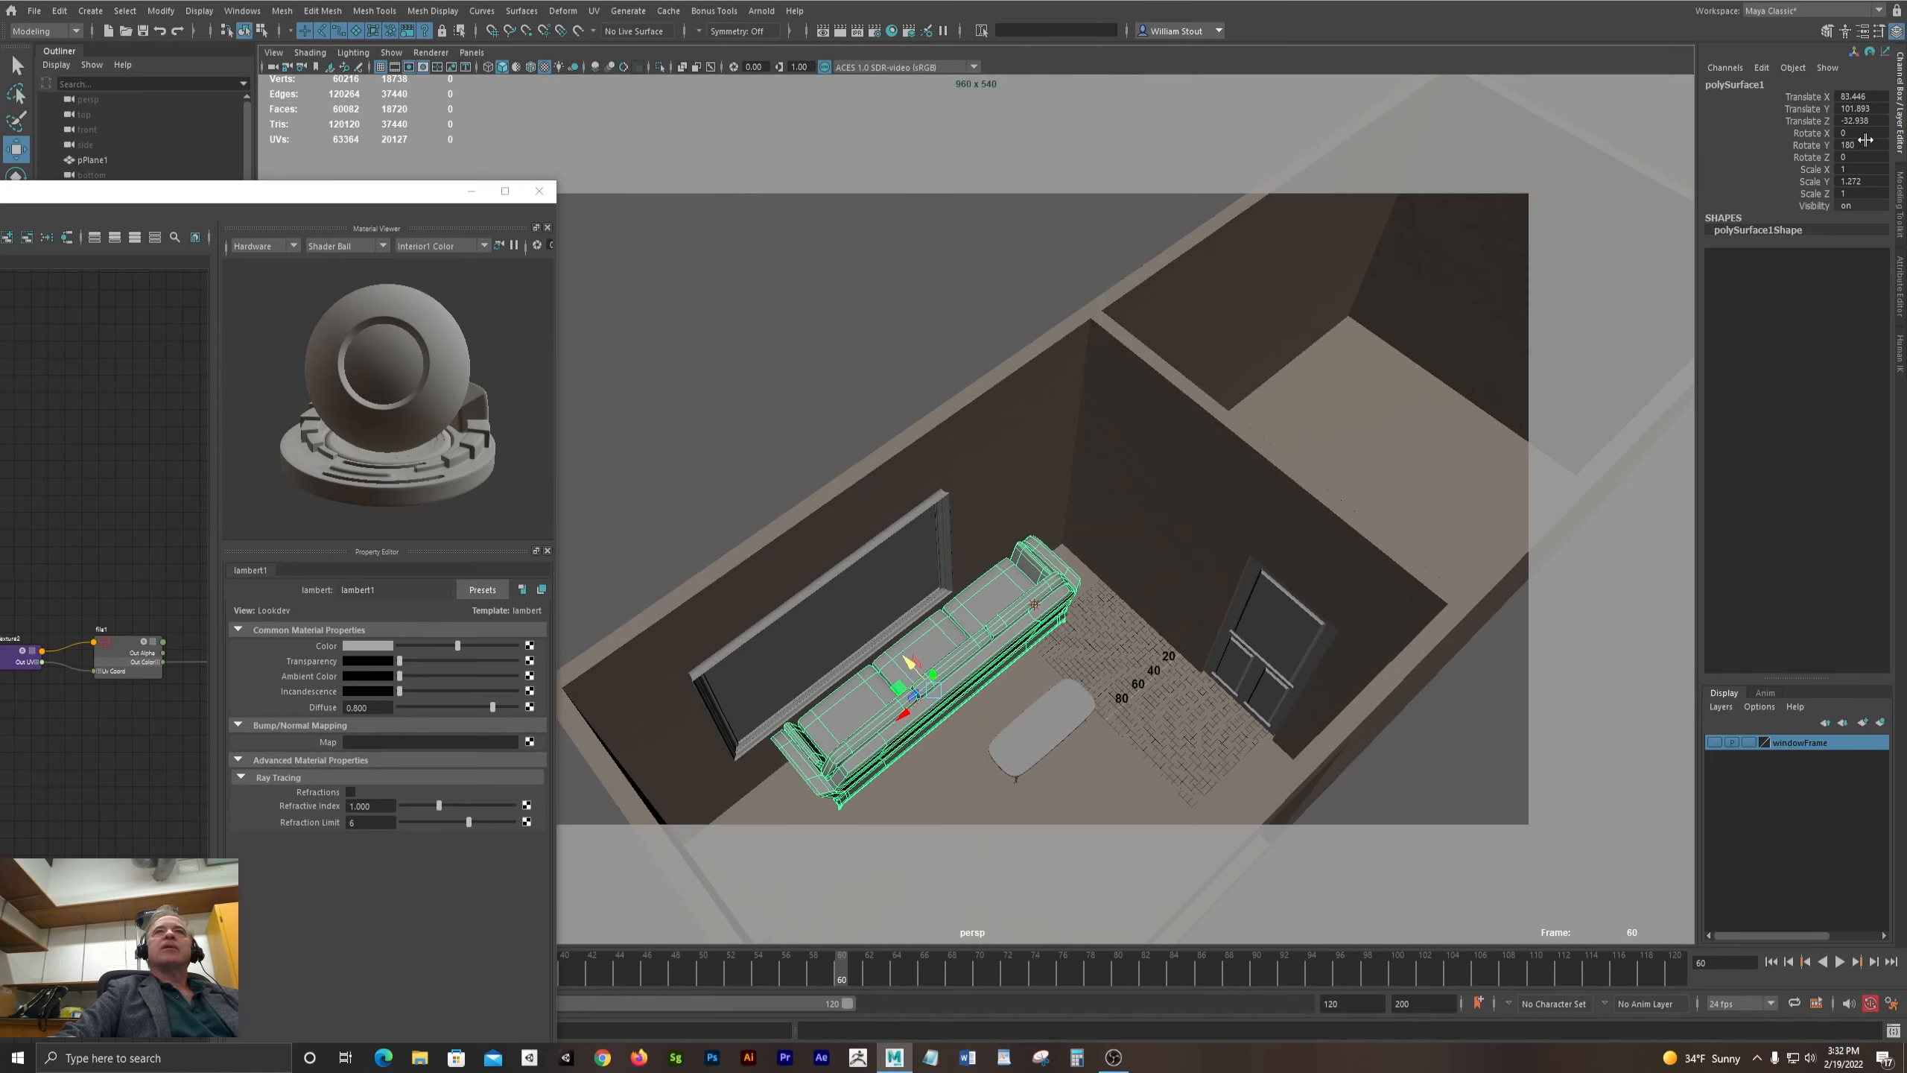
left_click(1868, 144)
type("0")
key("Return")
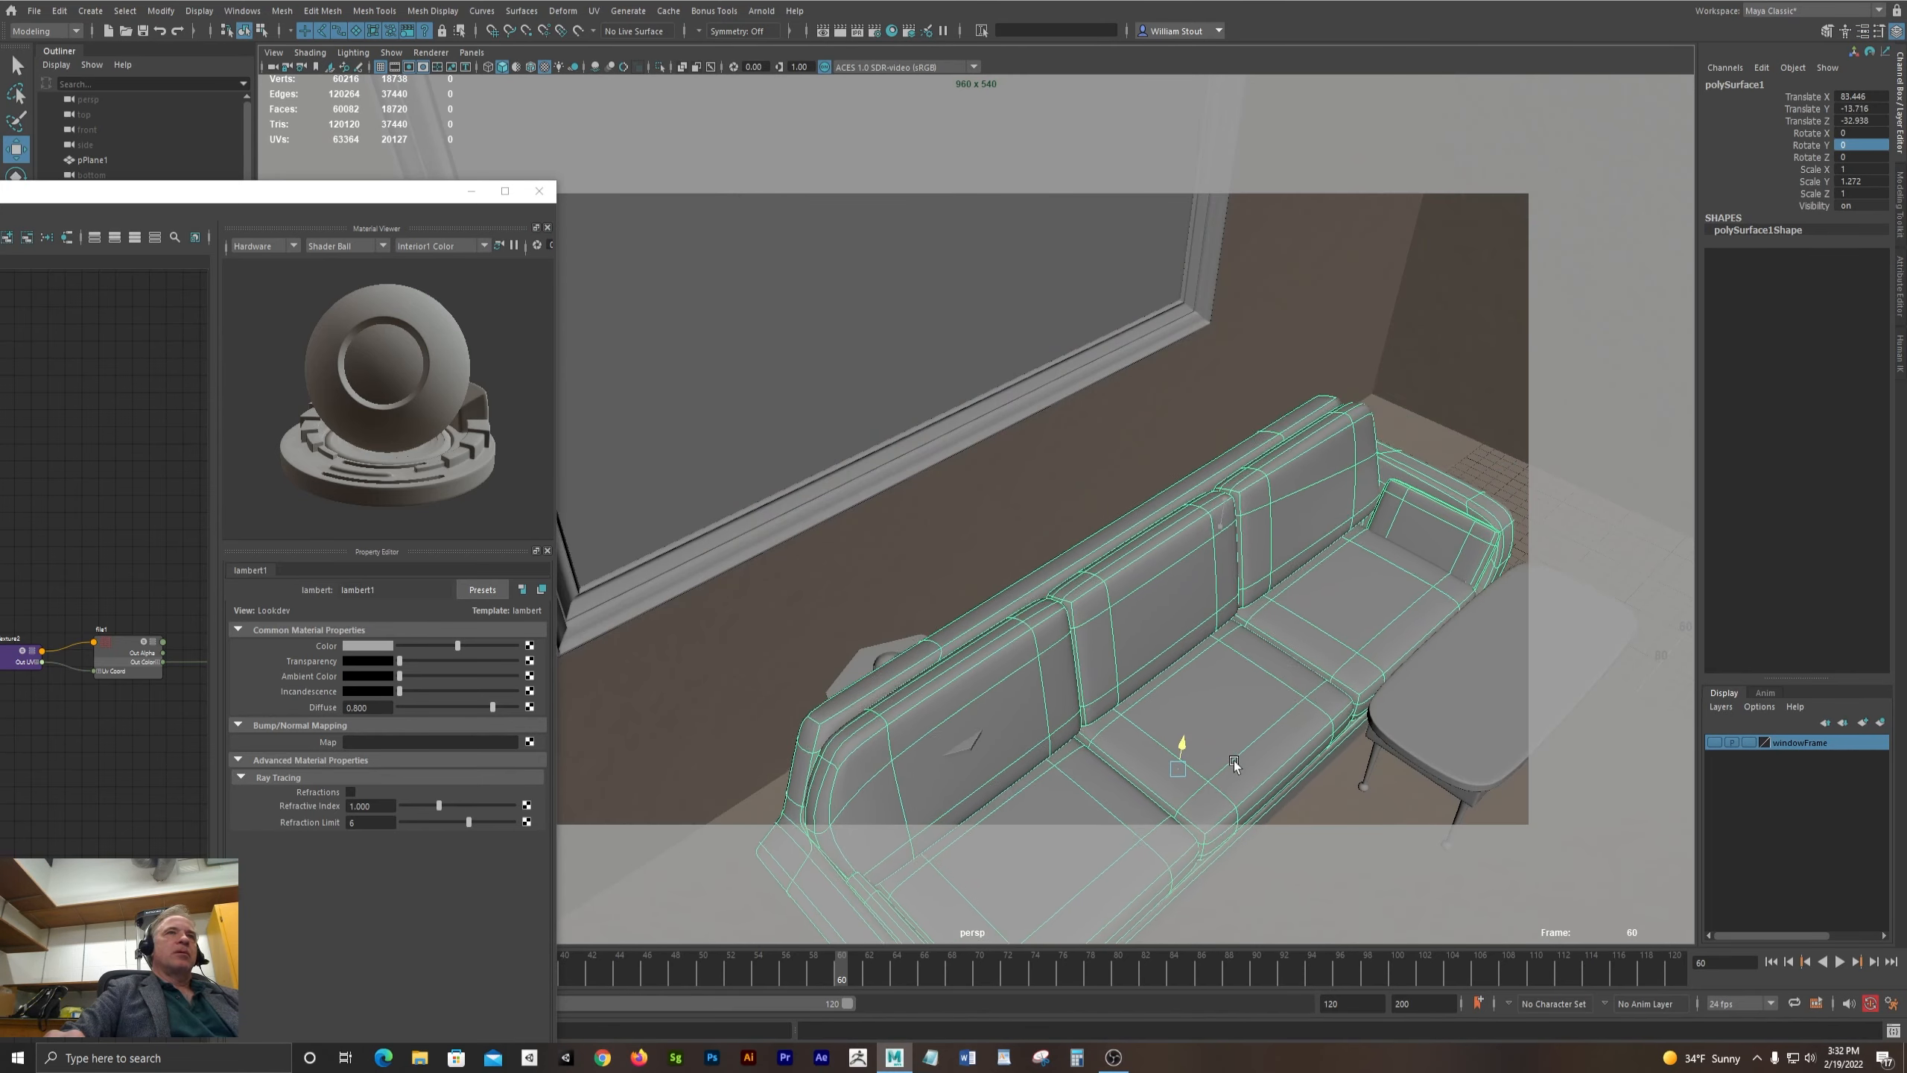
left_click_drag(1231, 719, 1227, 709)
left_click_drag(1208, 643, 856, 502, "alt")
middle_click_drag(856, 502, 826, 586, "alt")
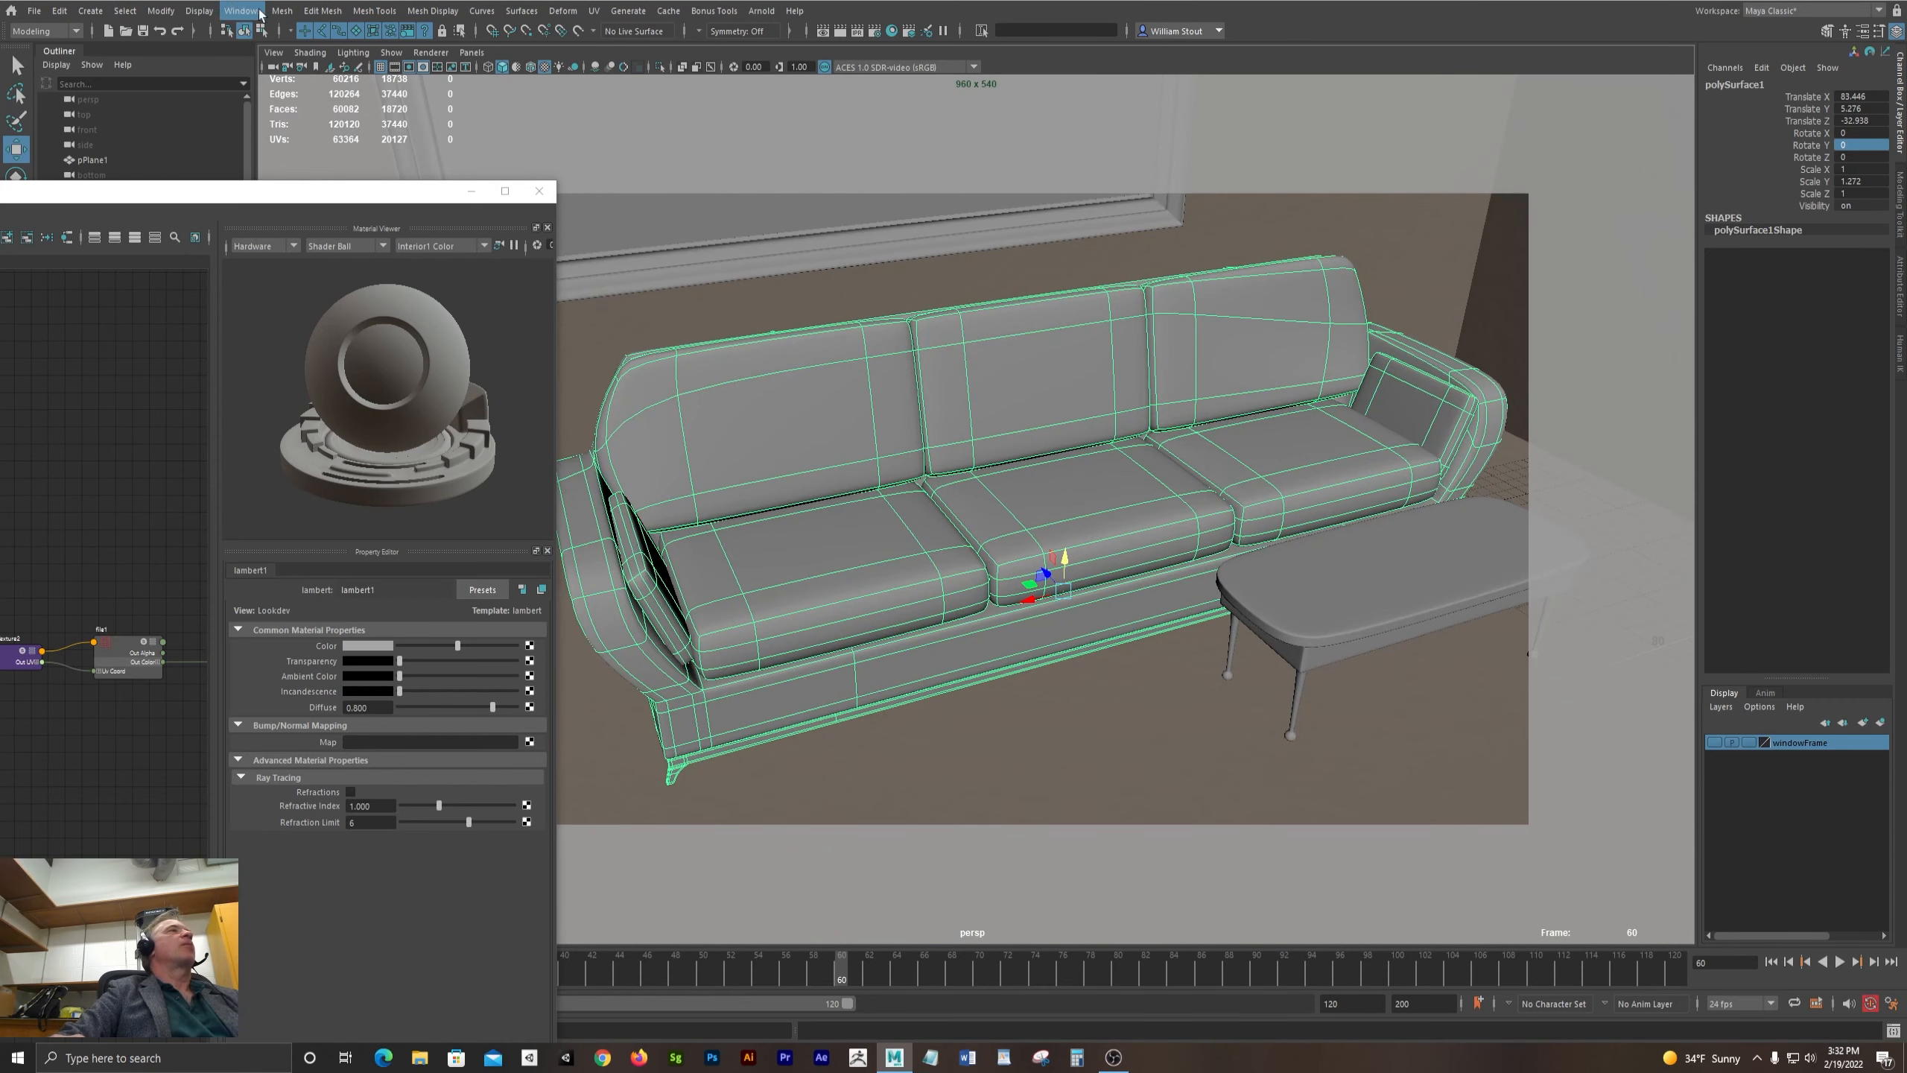
- Separate the grey couch mesh into its individual parts and select the couch body
left_click(283, 11)
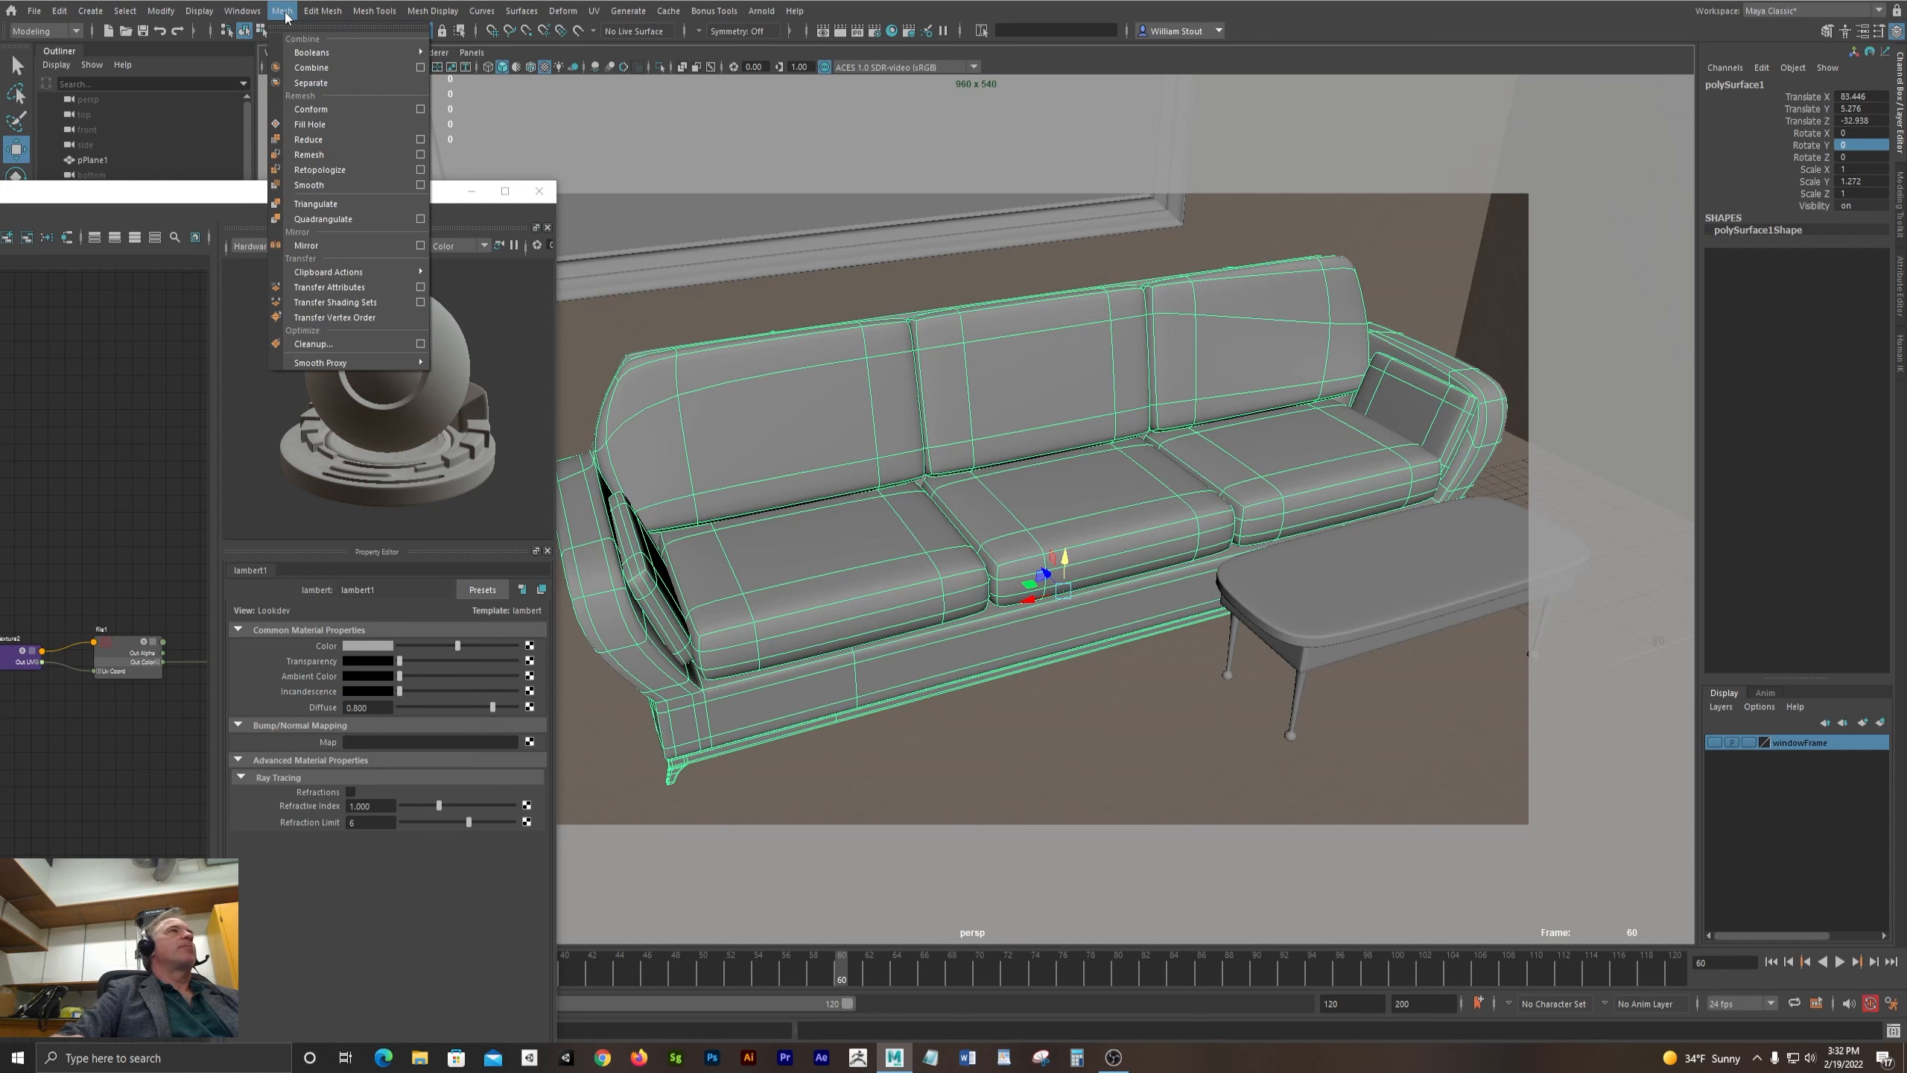
left_click(323, 85)
left_click(785, 707)
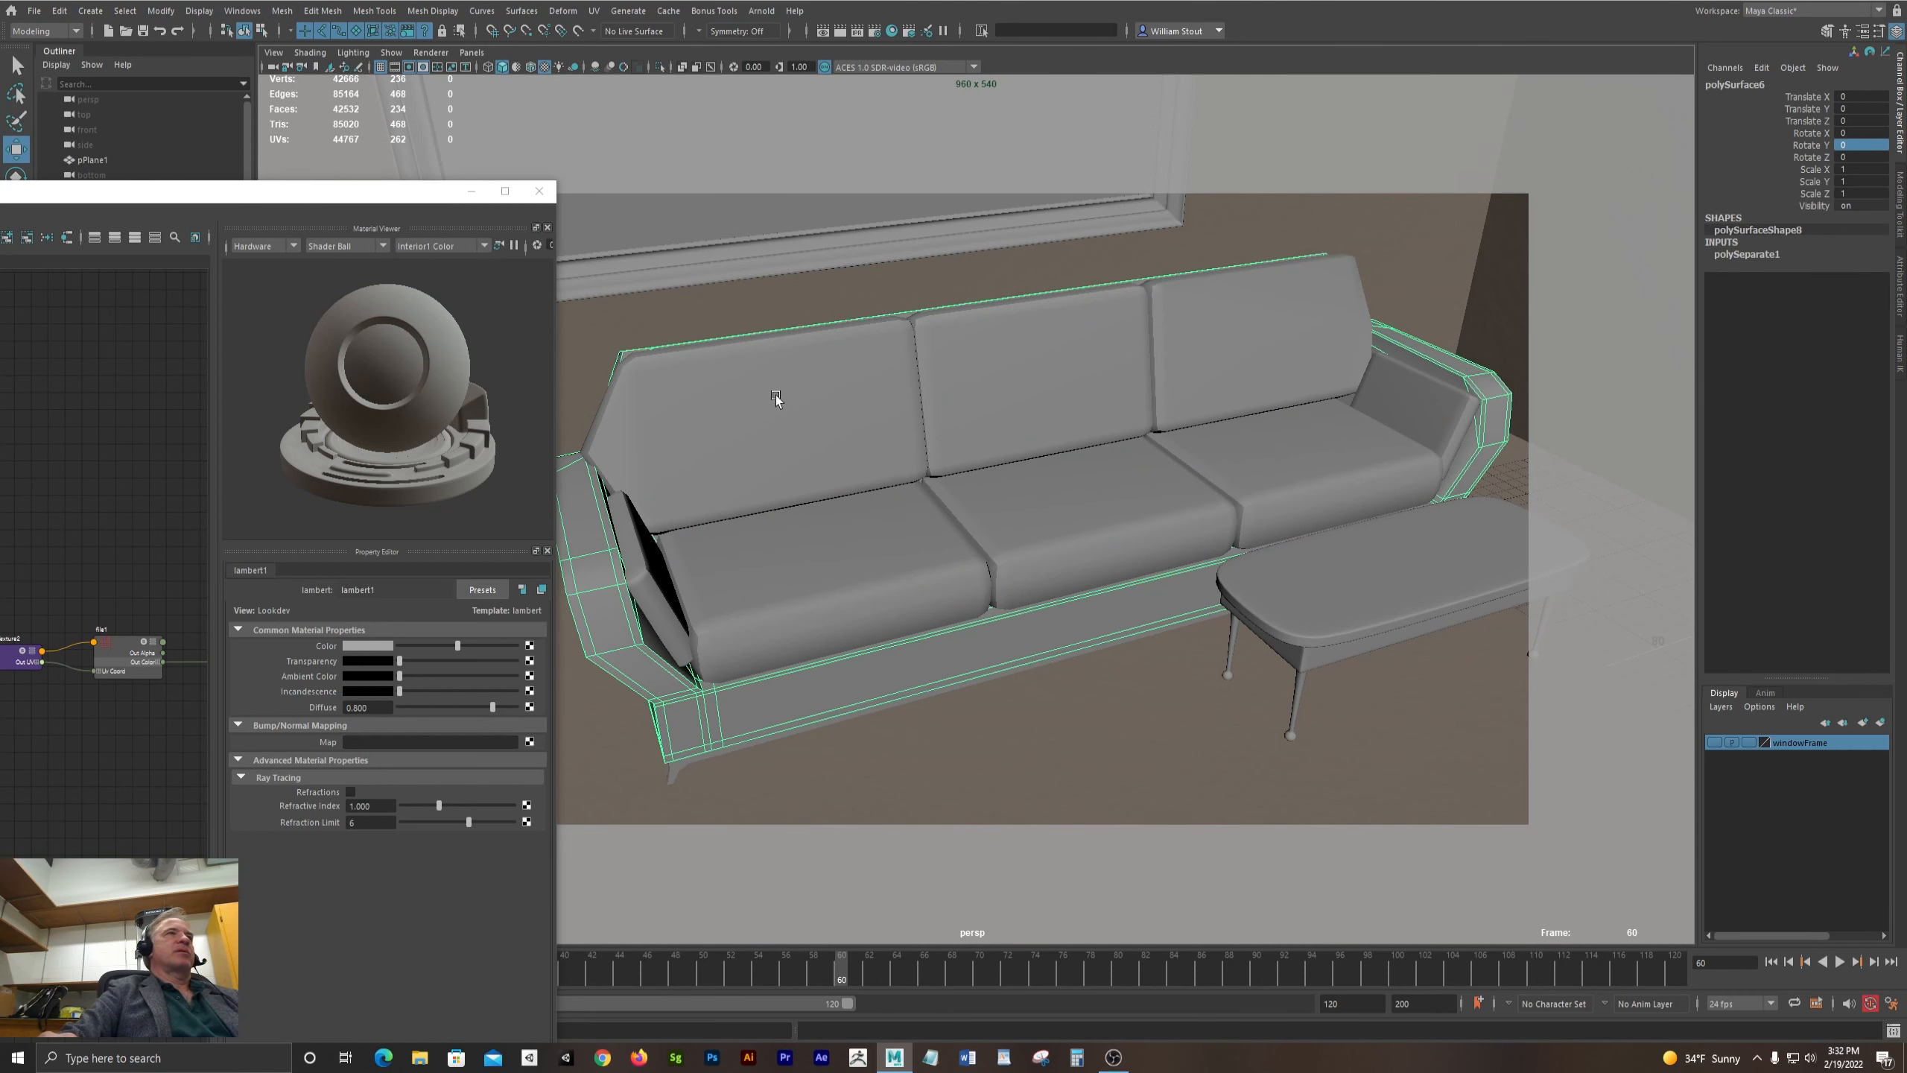
key("f")
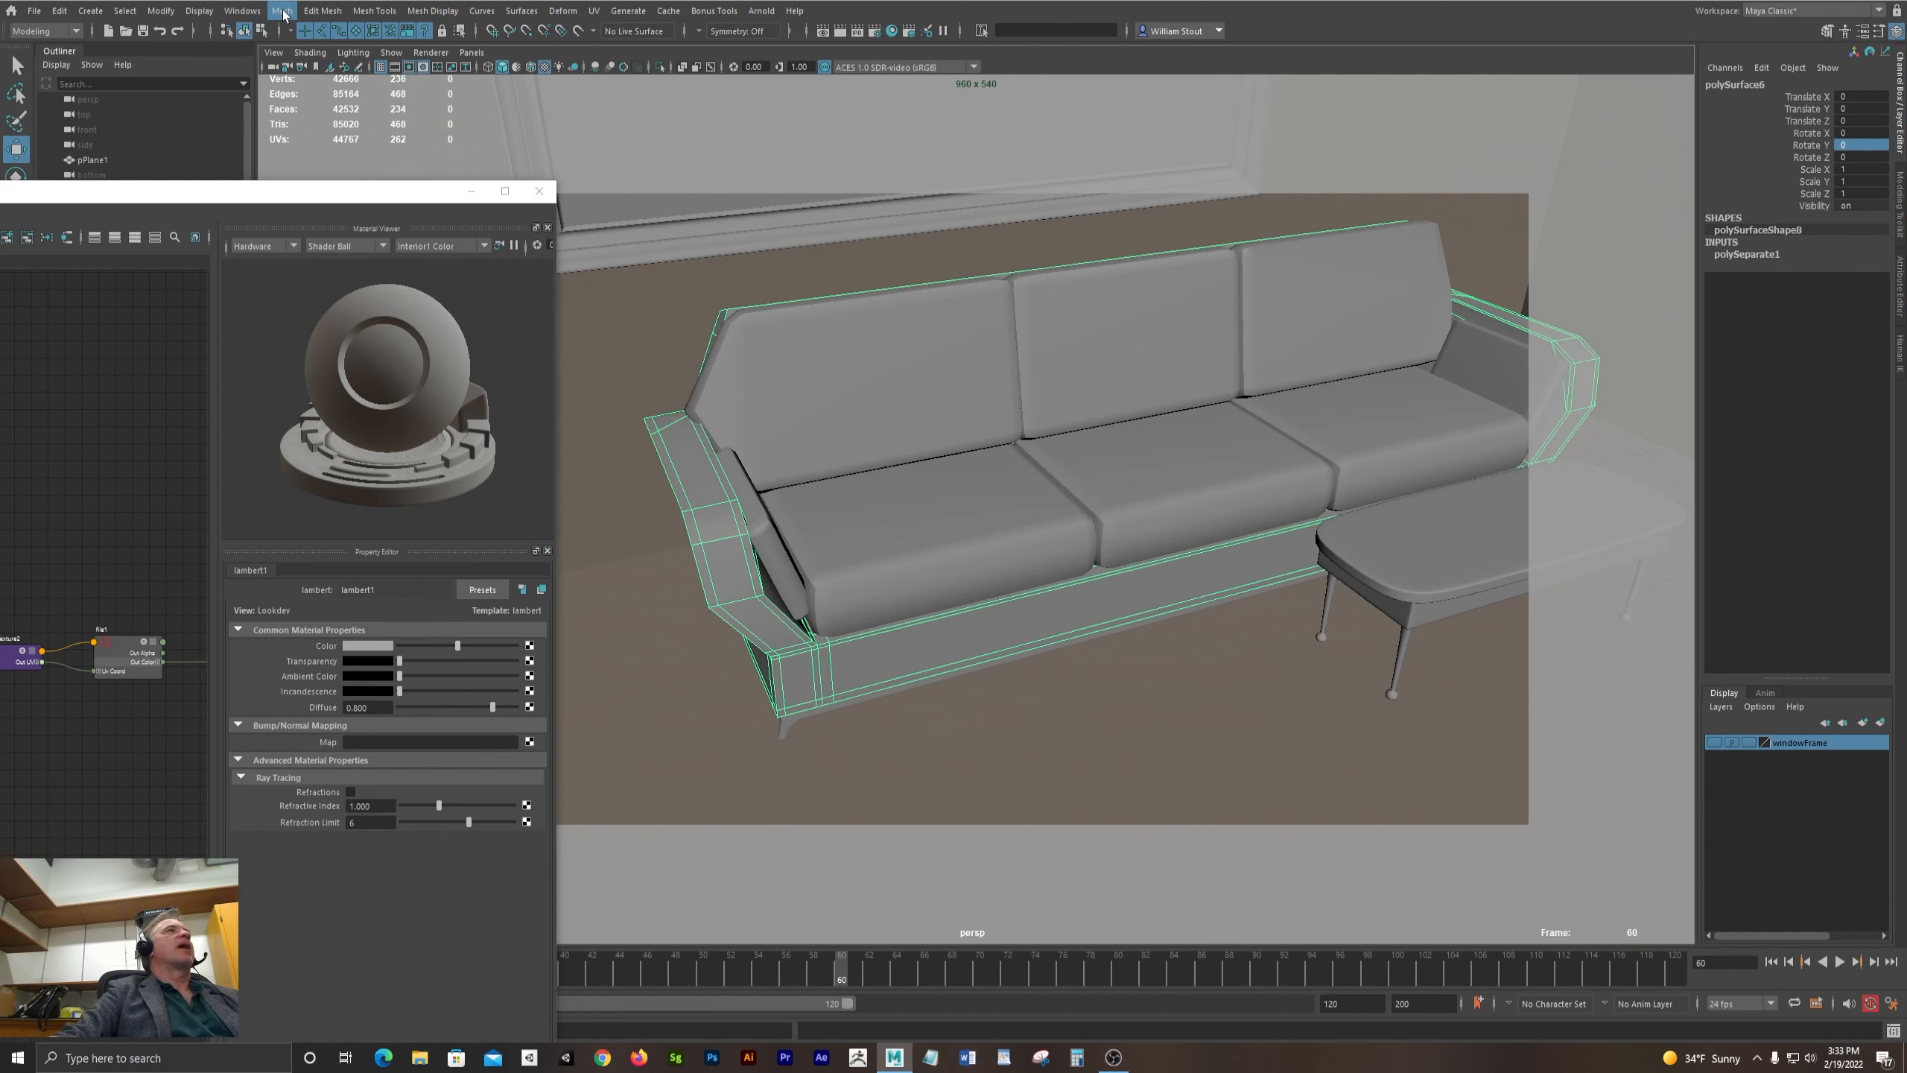
- Display the separated couch body's UVs in the UV Editor, keeping the couch arm in view beside it
left_click(242, 10)
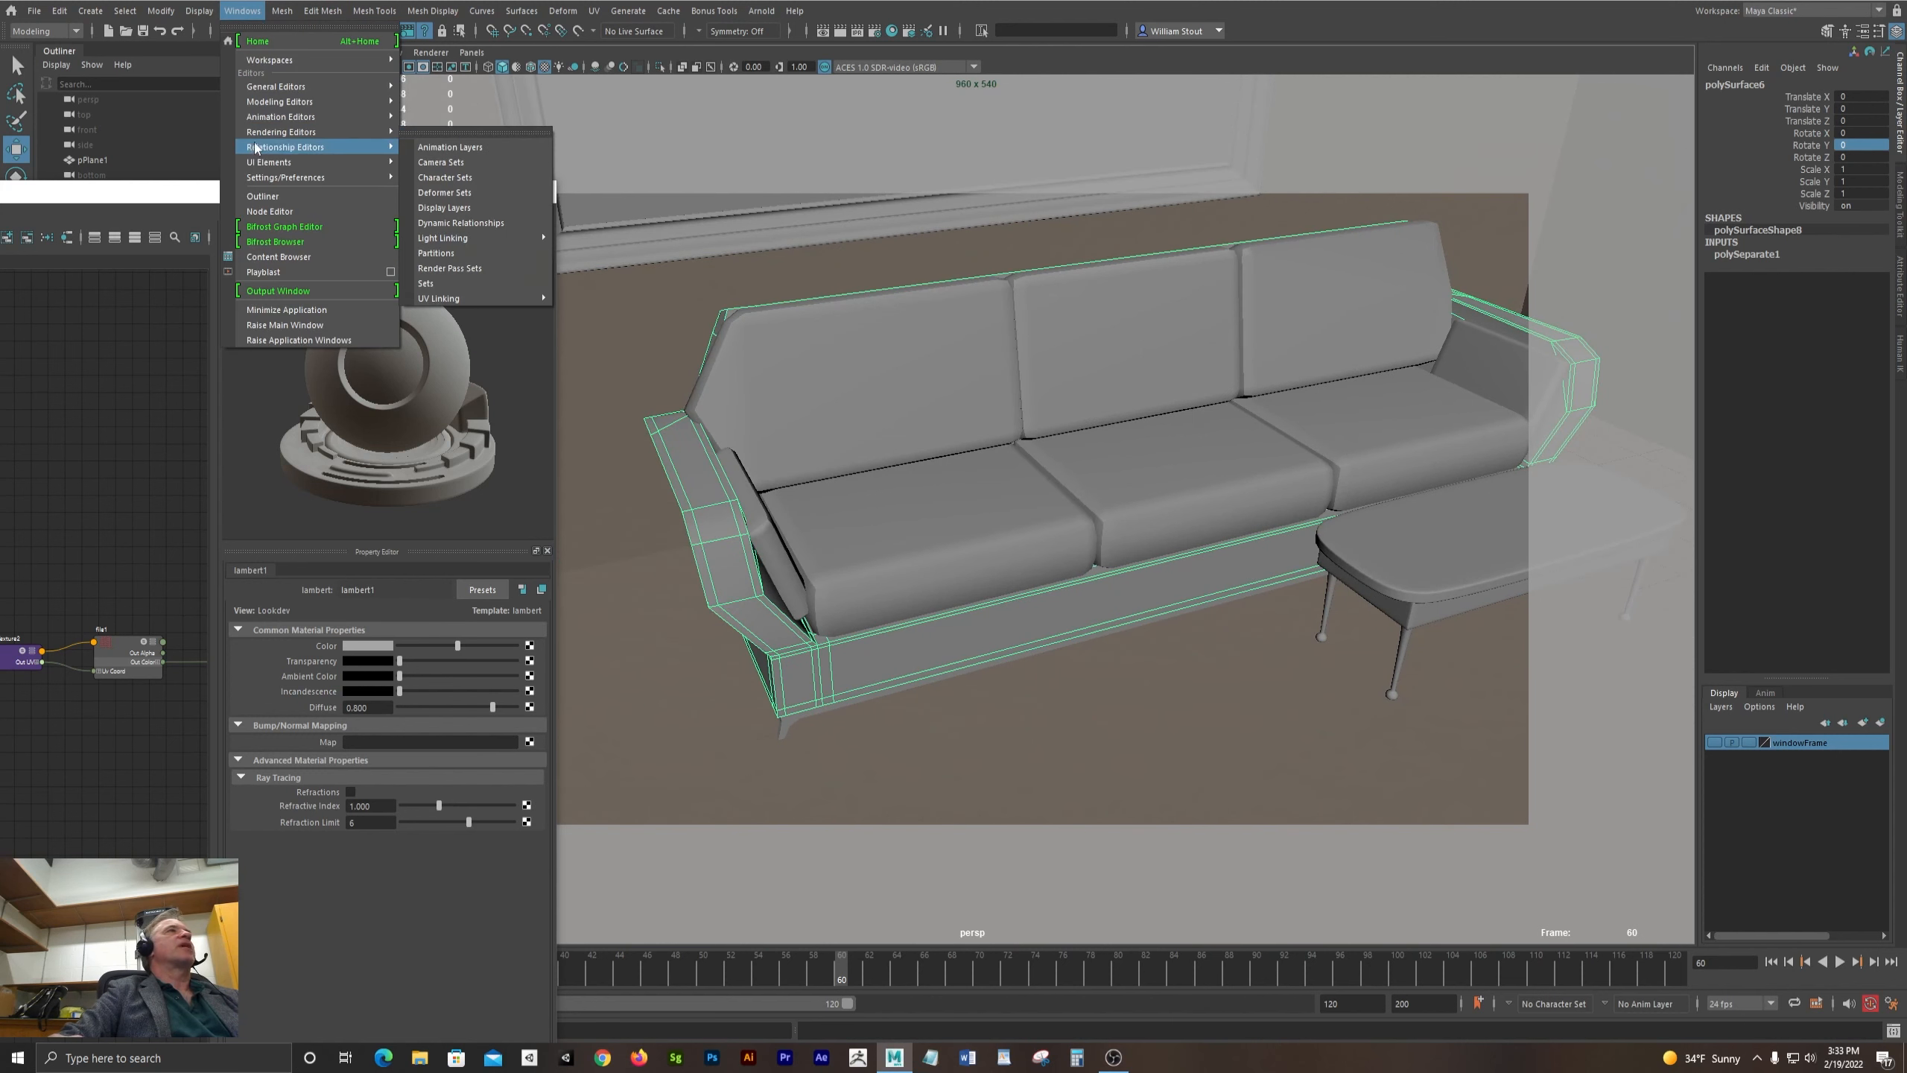
mouse_move(272, 104)
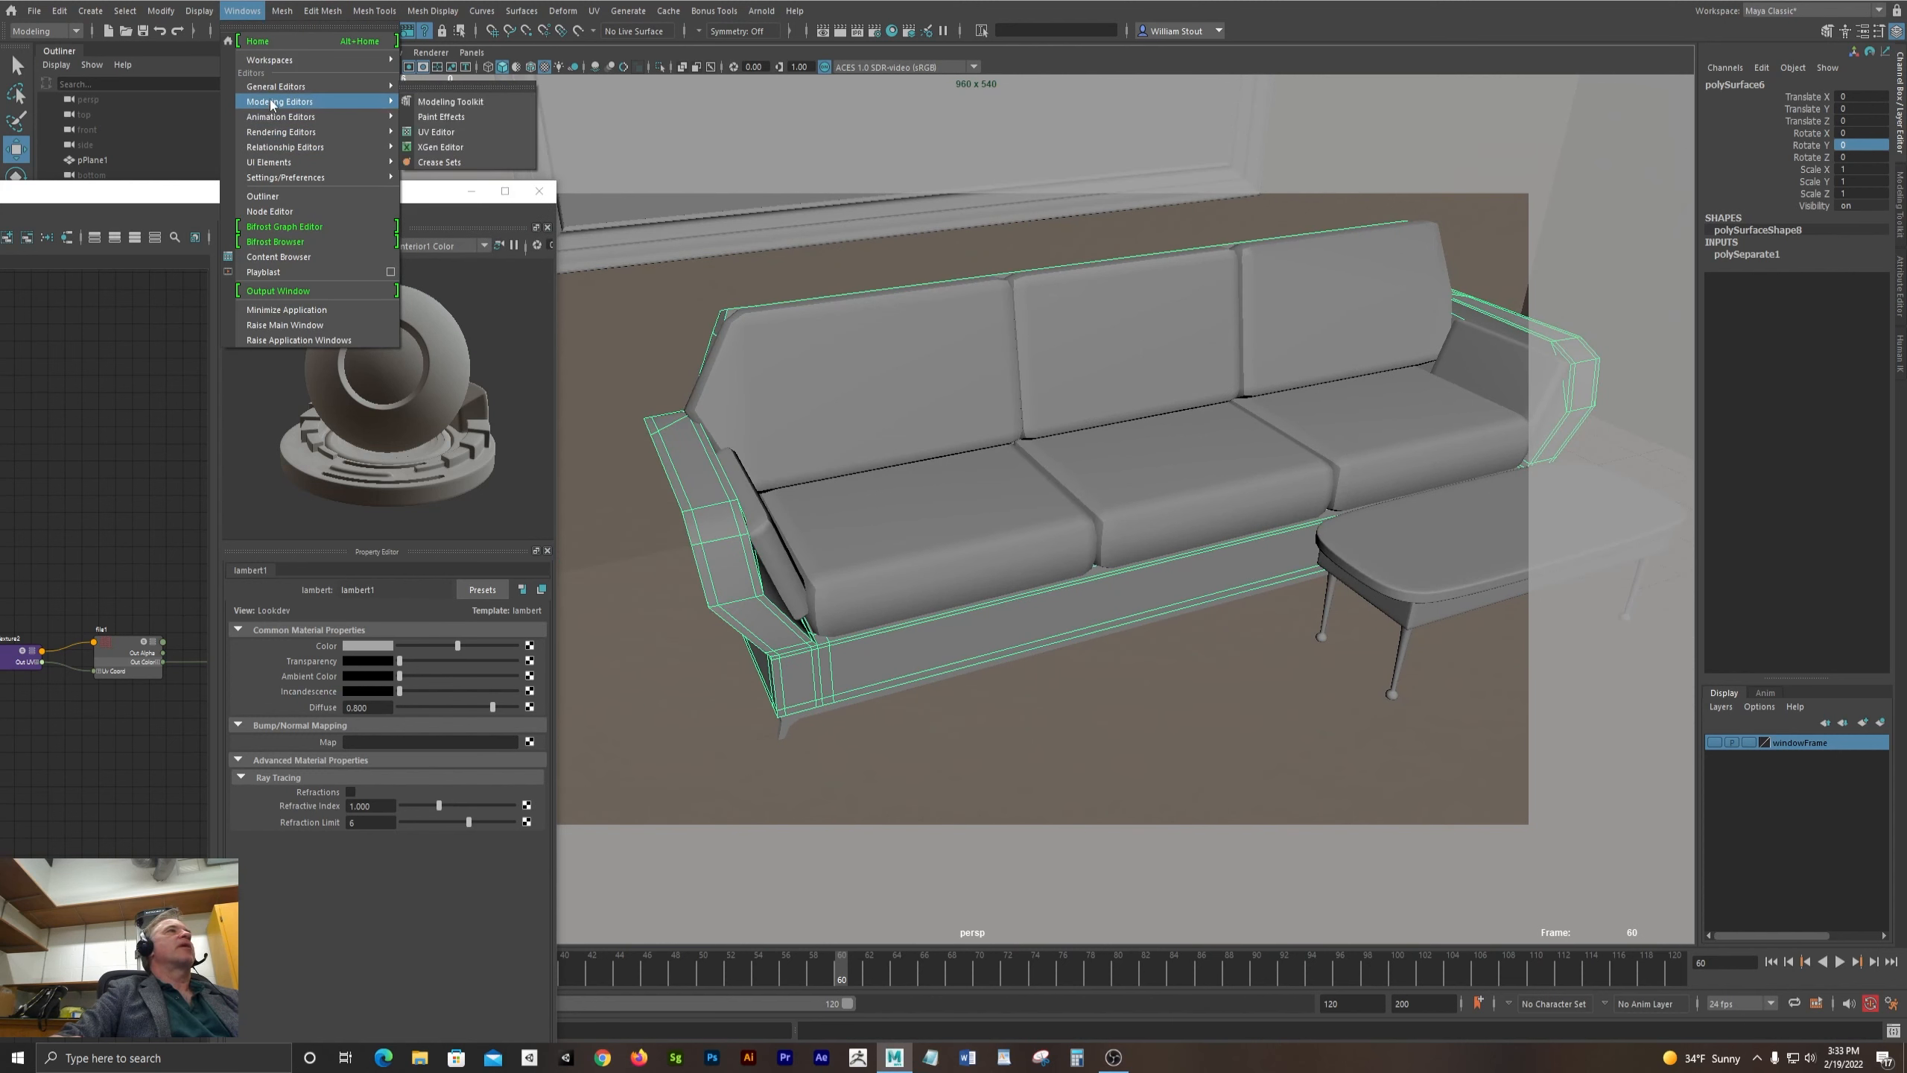
left_click(440, 132)
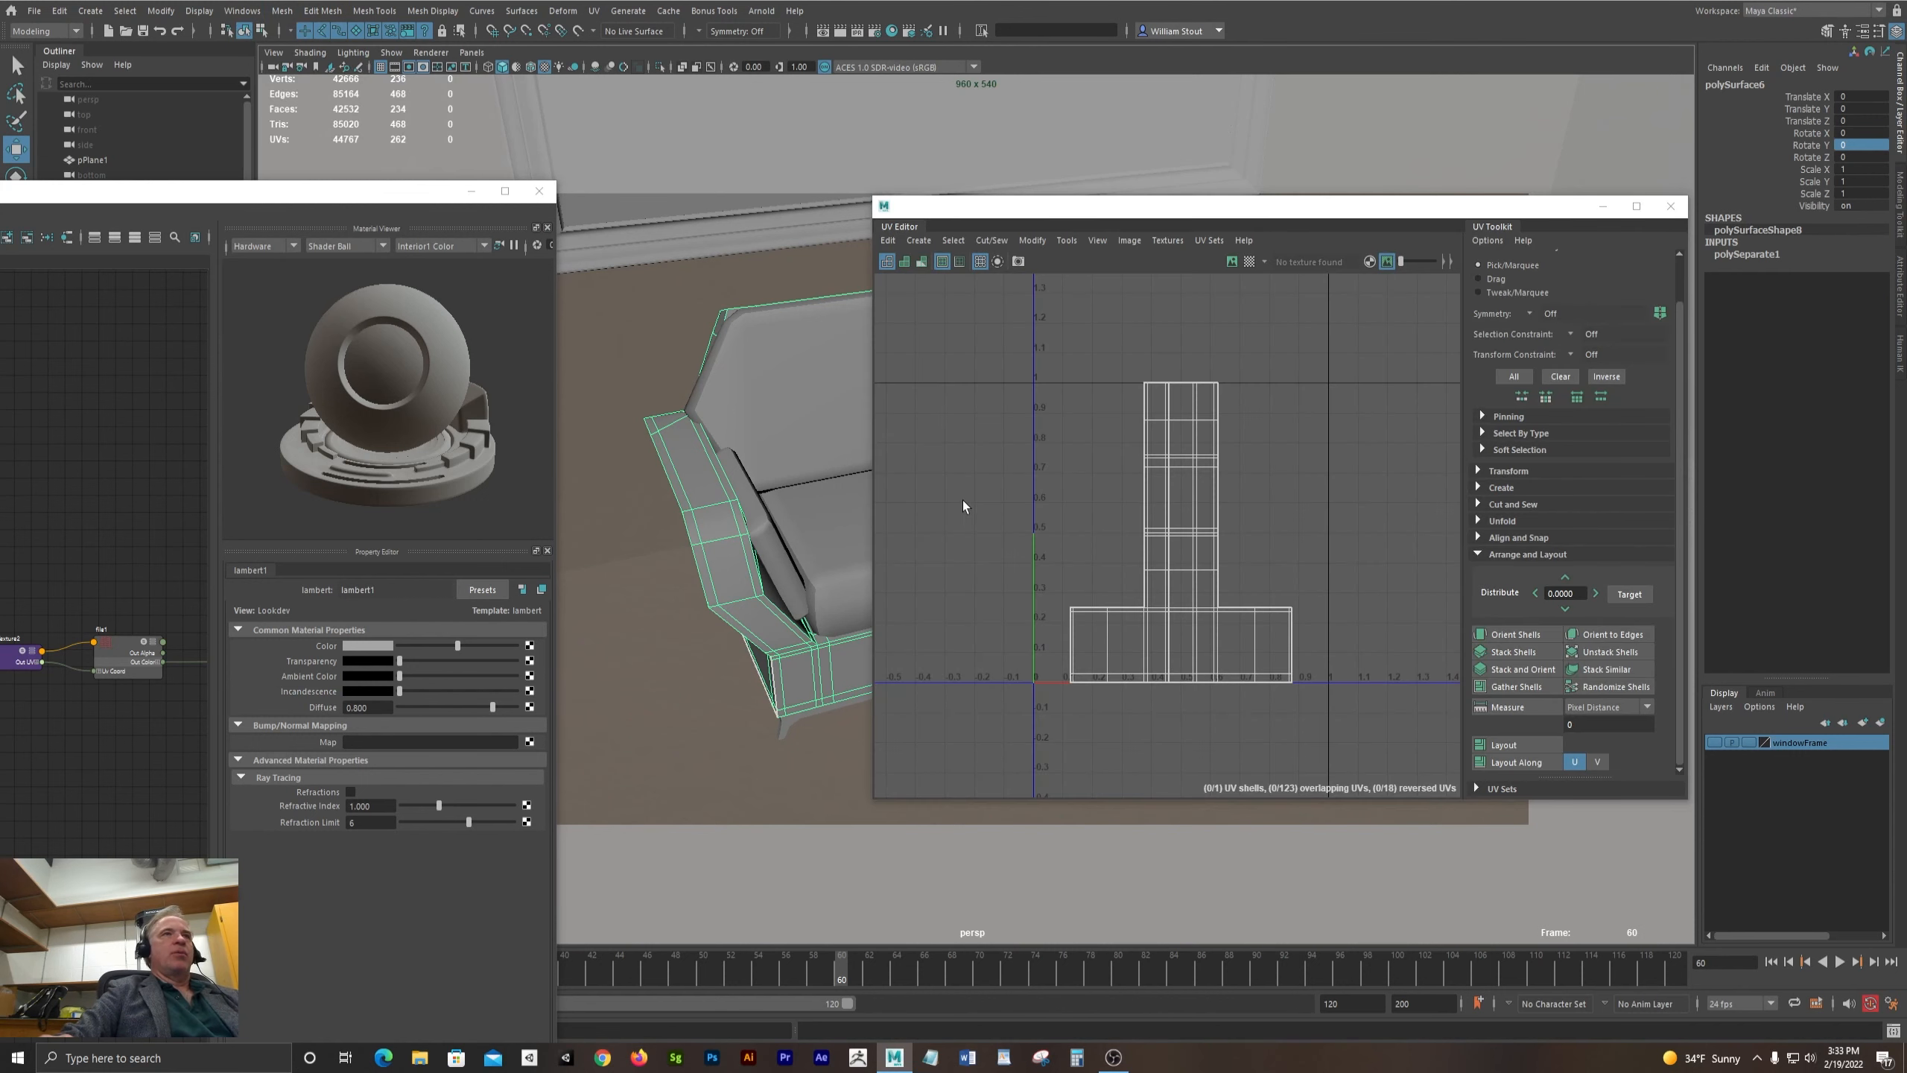
left_click_drag(1005, 206, 1227, 175)
left_click_drag(763, 329, 867, 357, "alt")
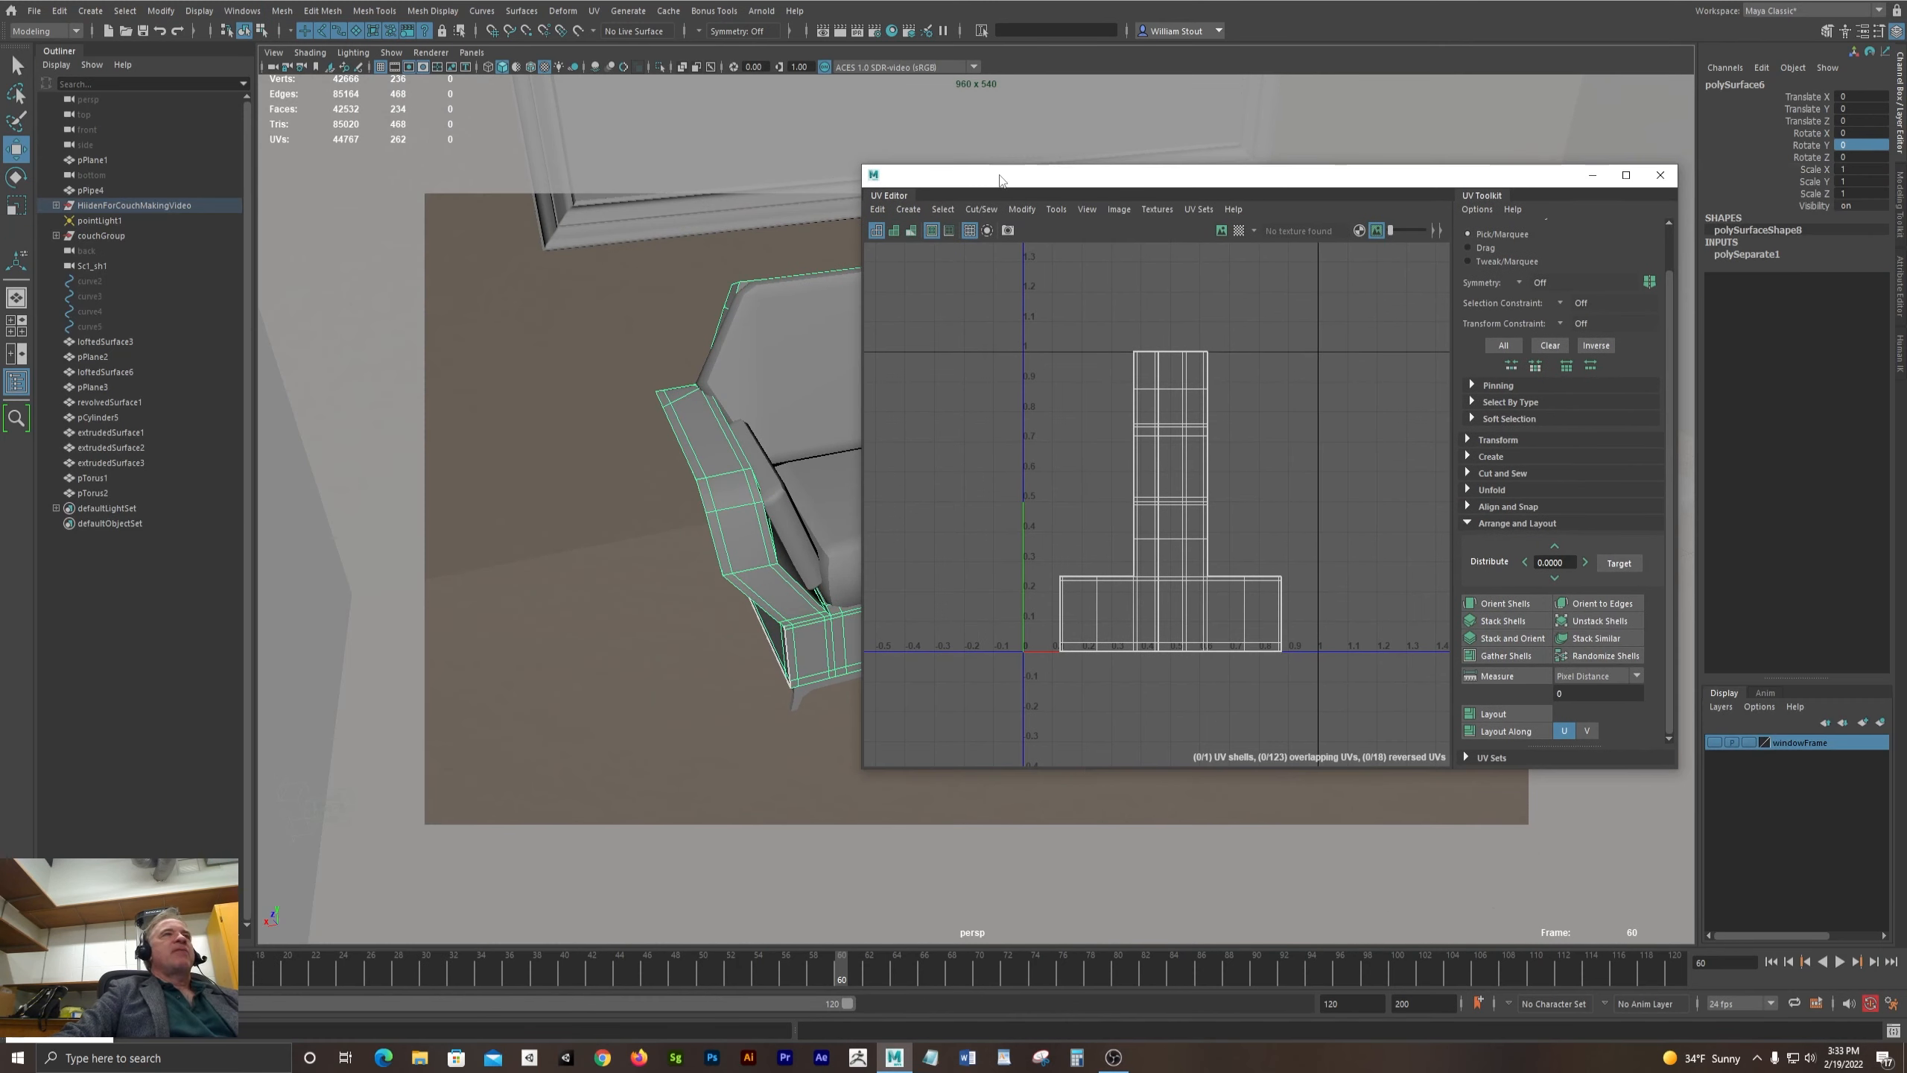
- Planar-map the couch body's UVs from the Z axis, fitted to the bounding box with the image width/height ratio kept
left_click_drag(998, 180, 983, 284)
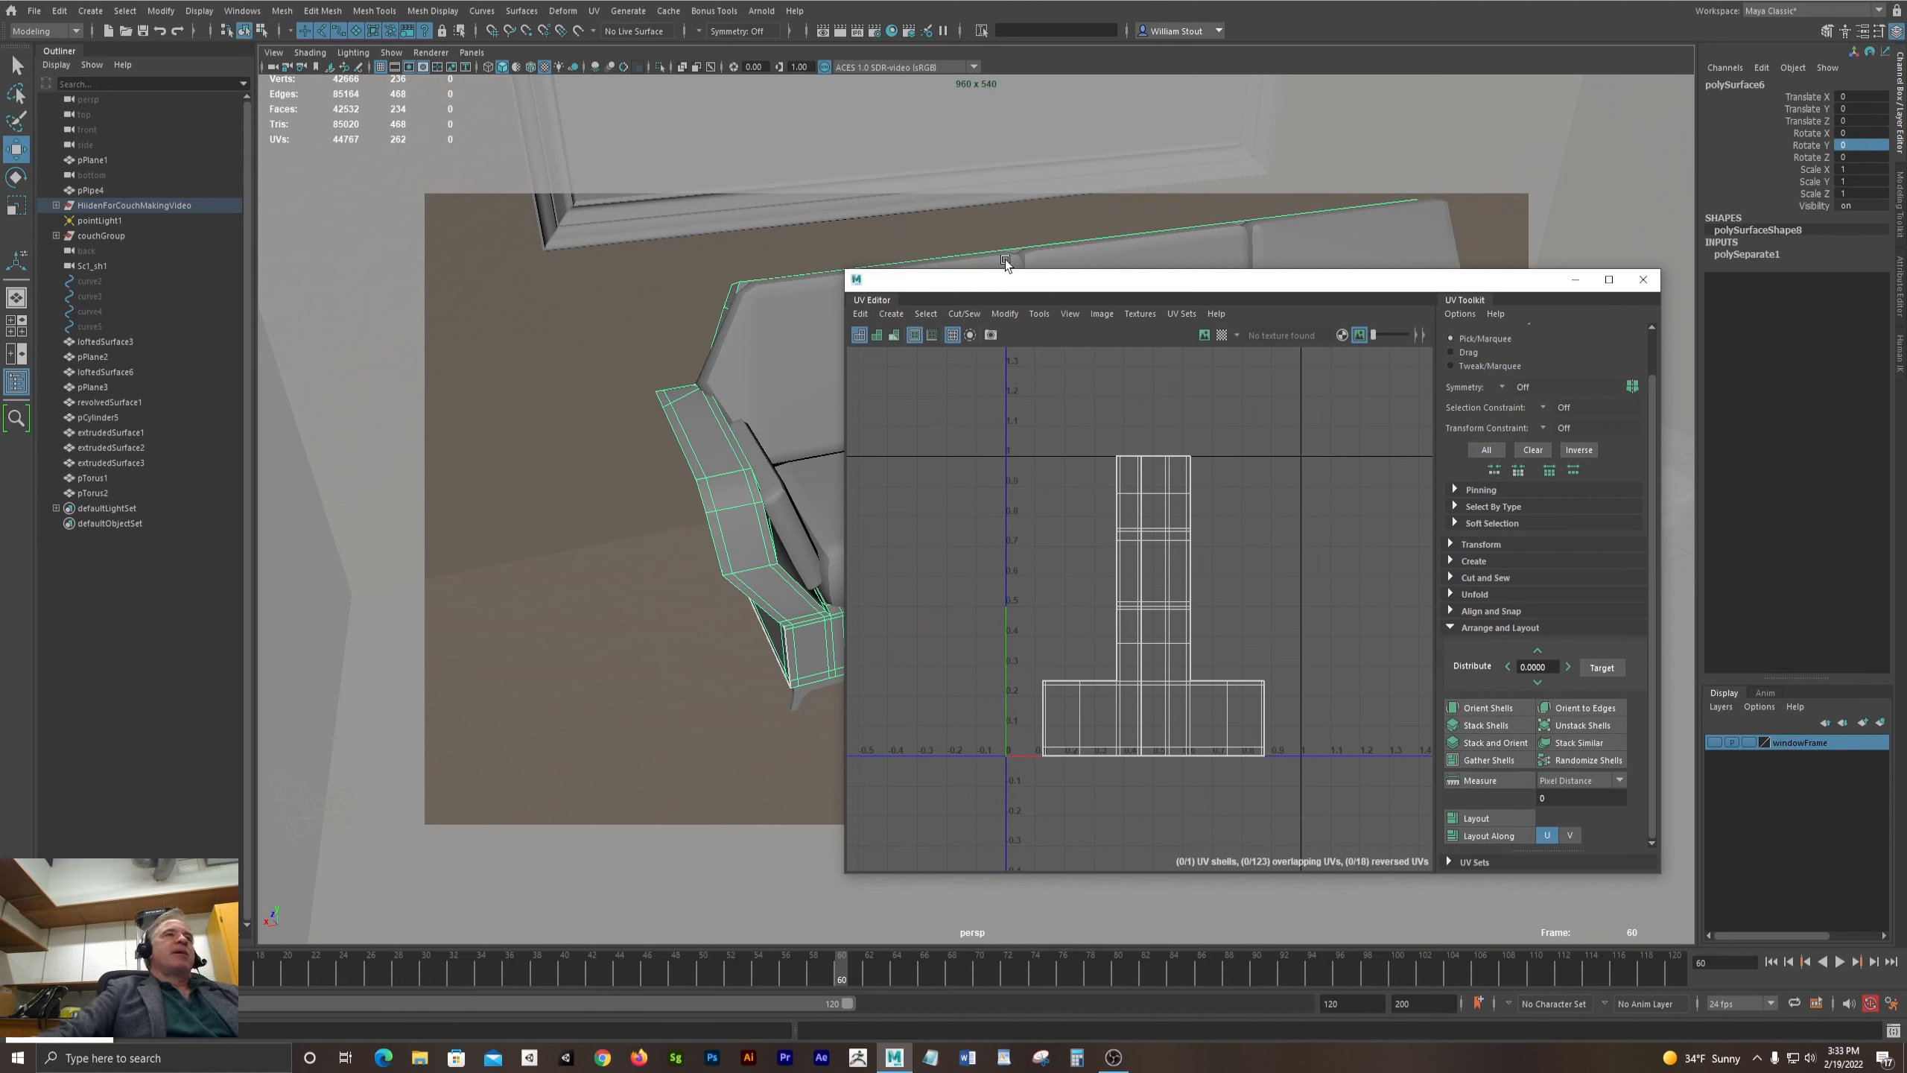
left_click(889, 316)
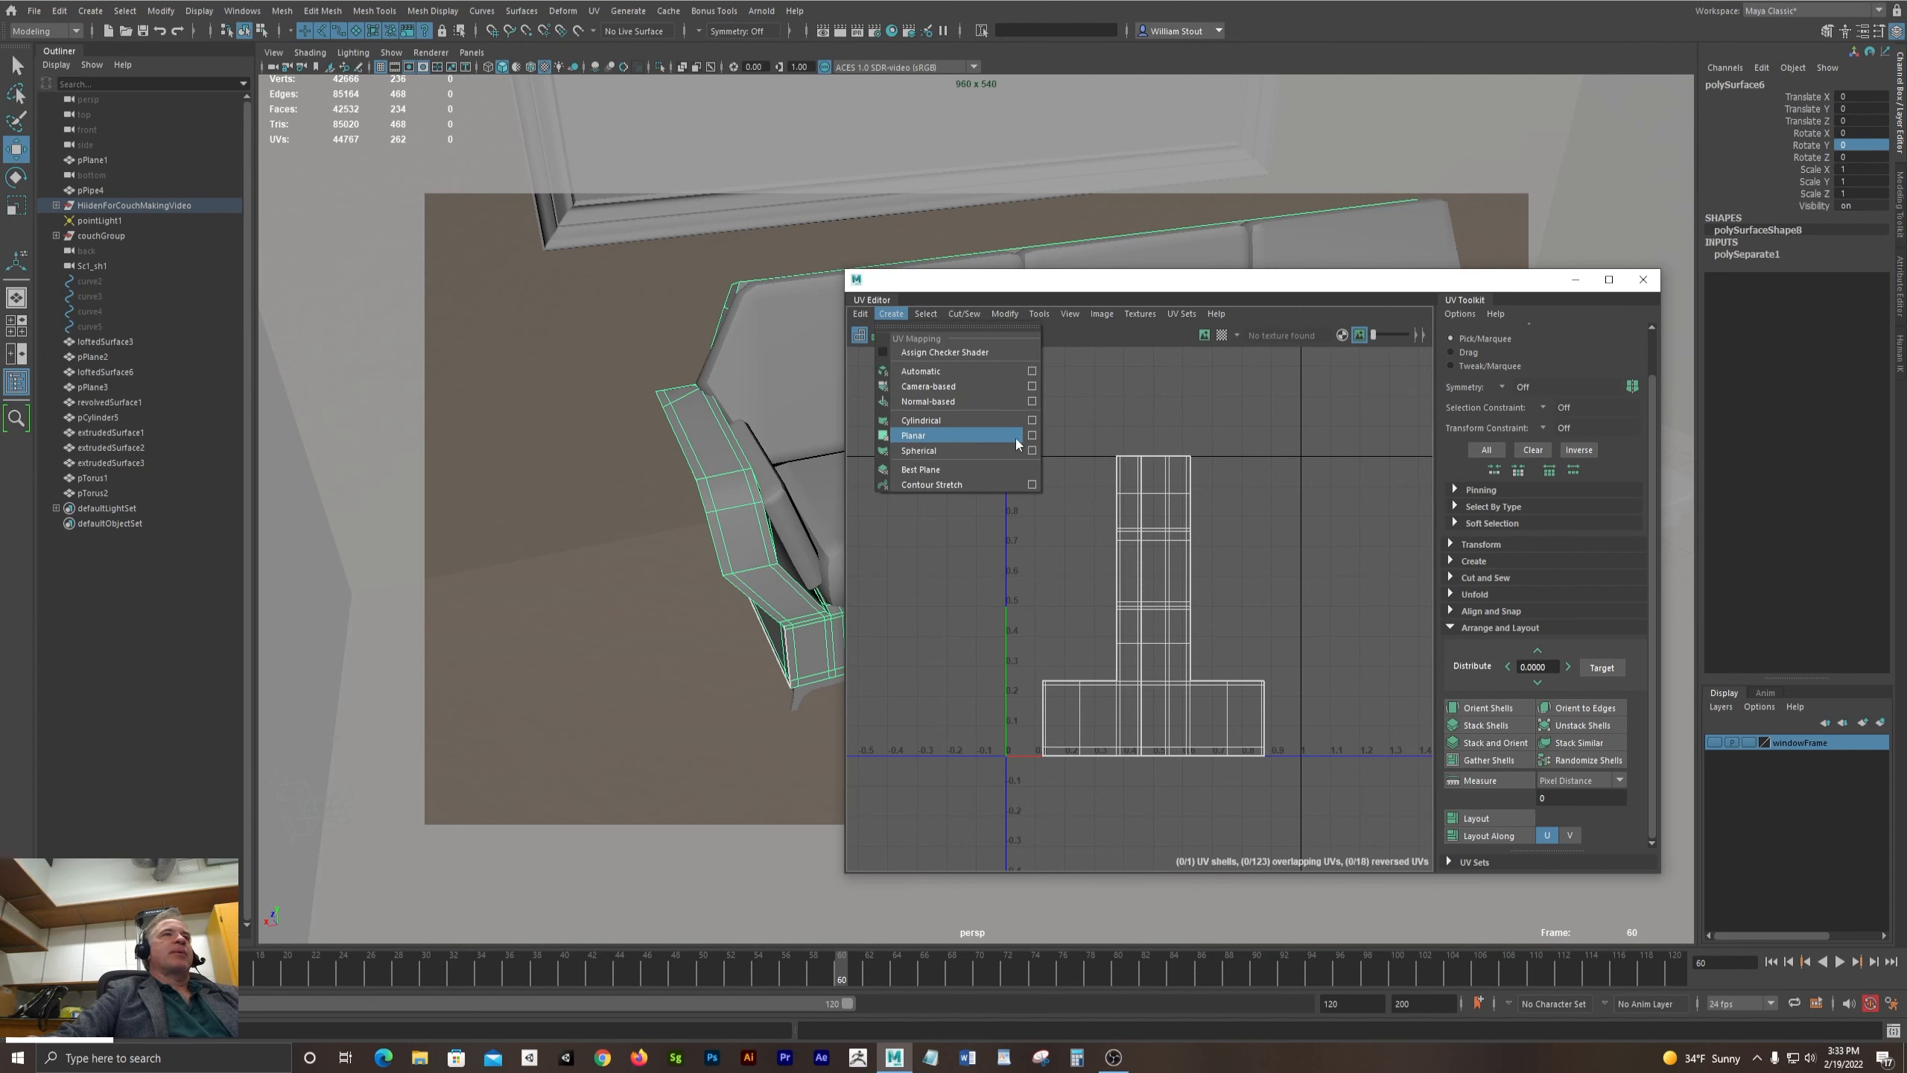
left_click(1117, 282)
left_click_drag(1119, 282, 1070, 736)
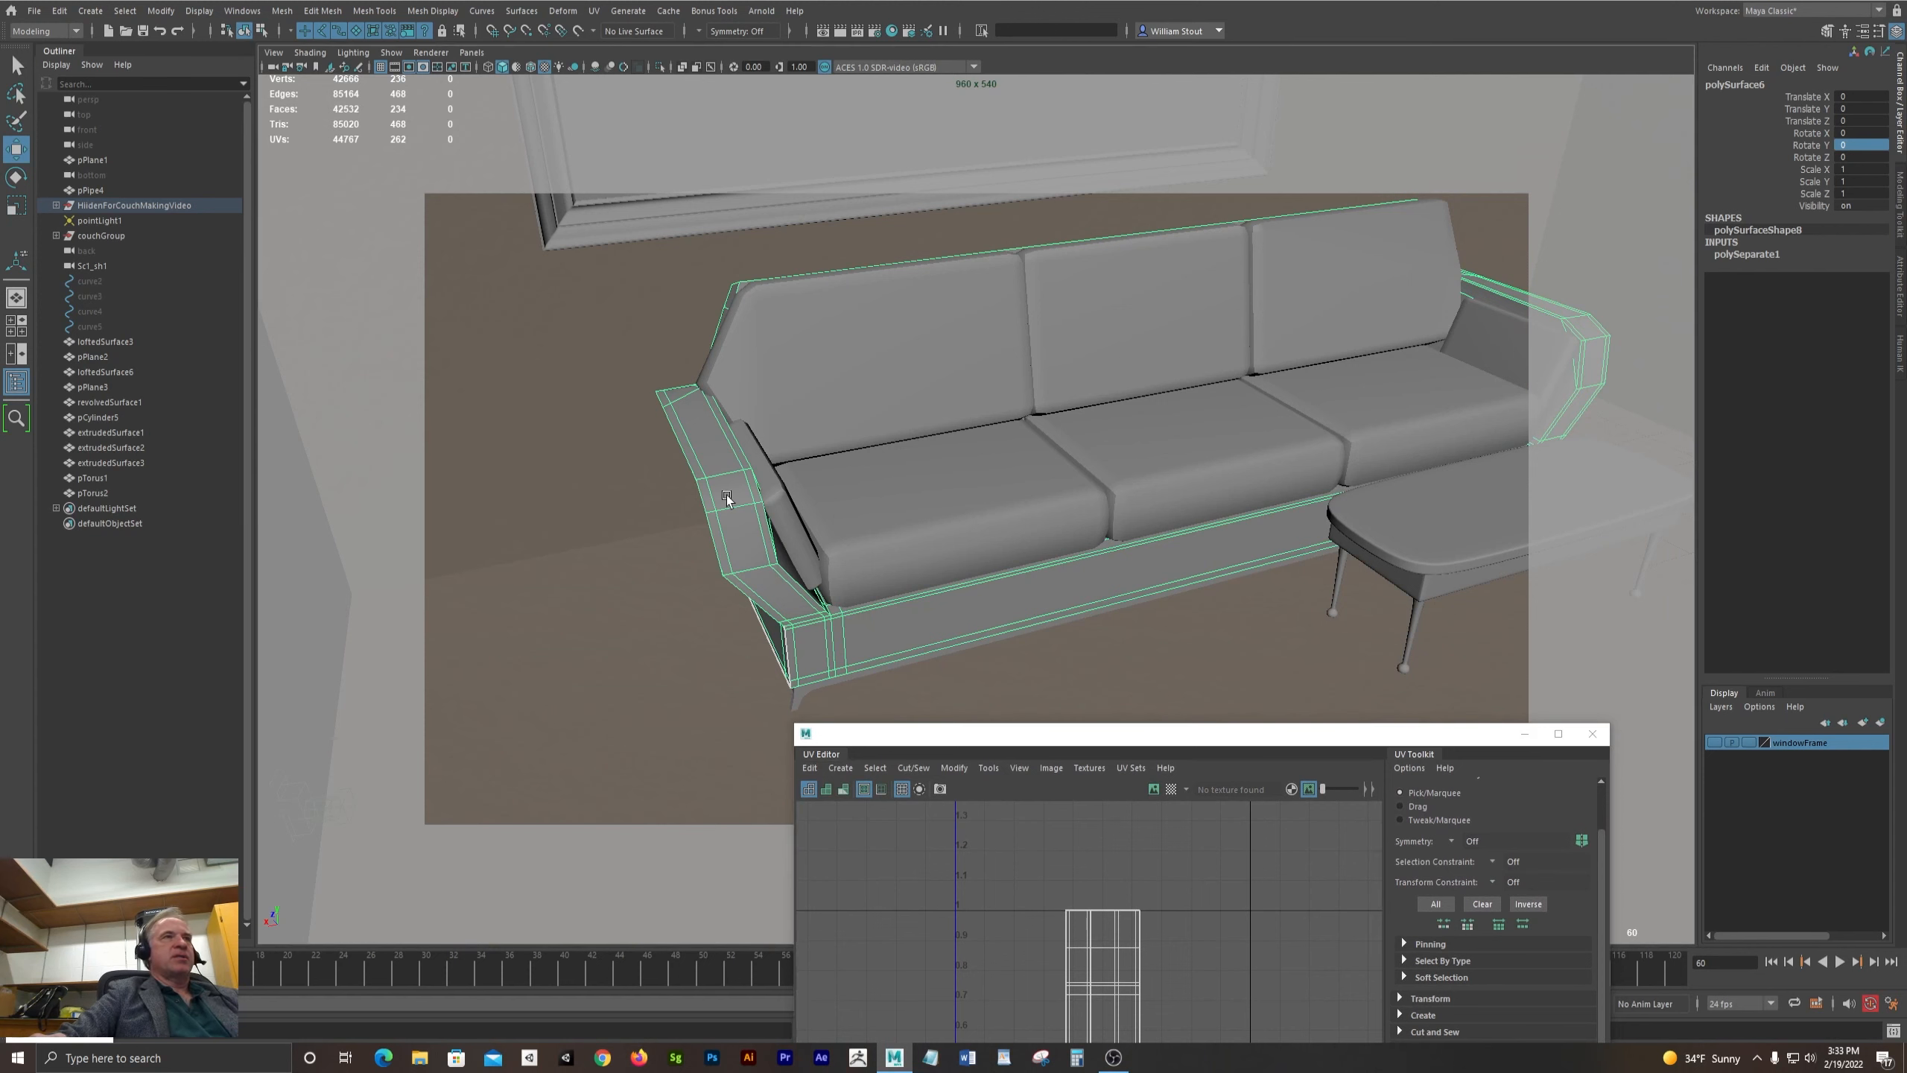
left_click_drag(1226, 421, 1172, 431, "alt")
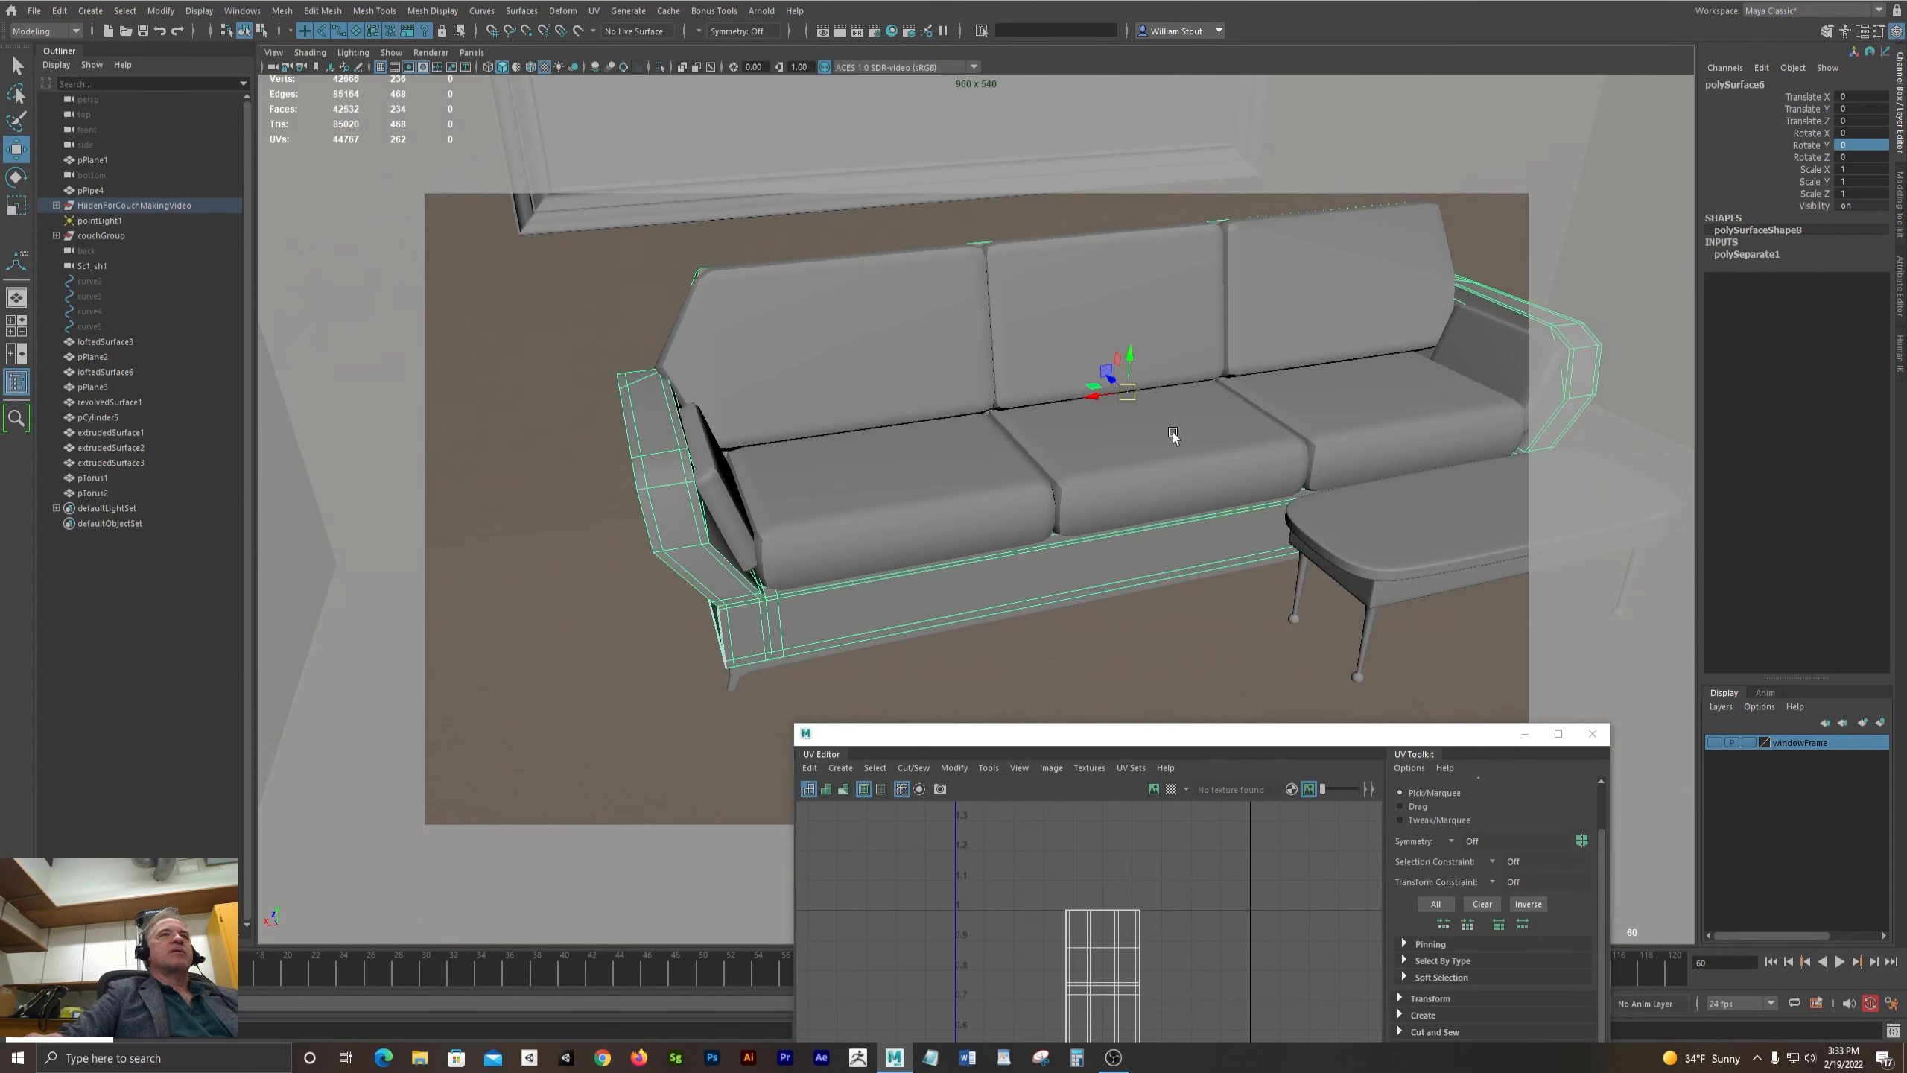
left_click_drag(1132, 676, 1295, 577, "alt")
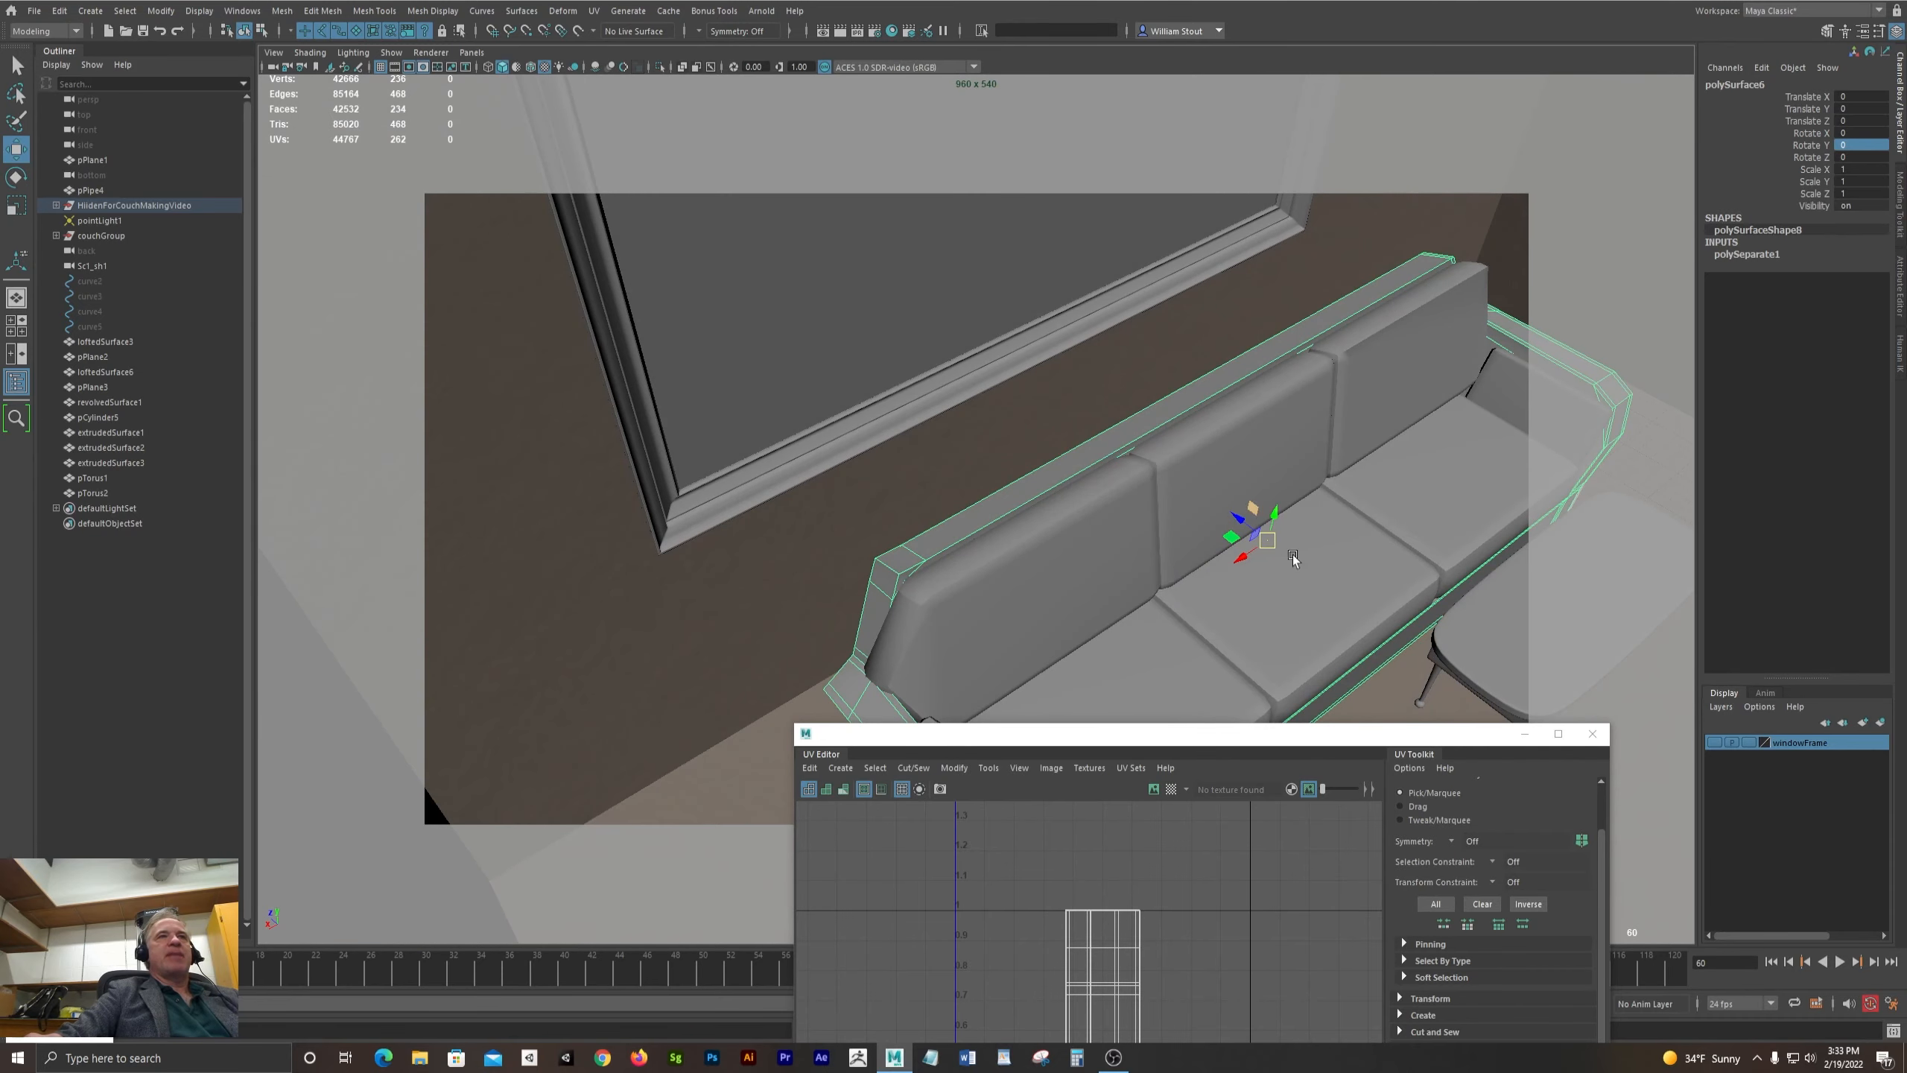
left_click_drag(1261, 735, 1255, 683)
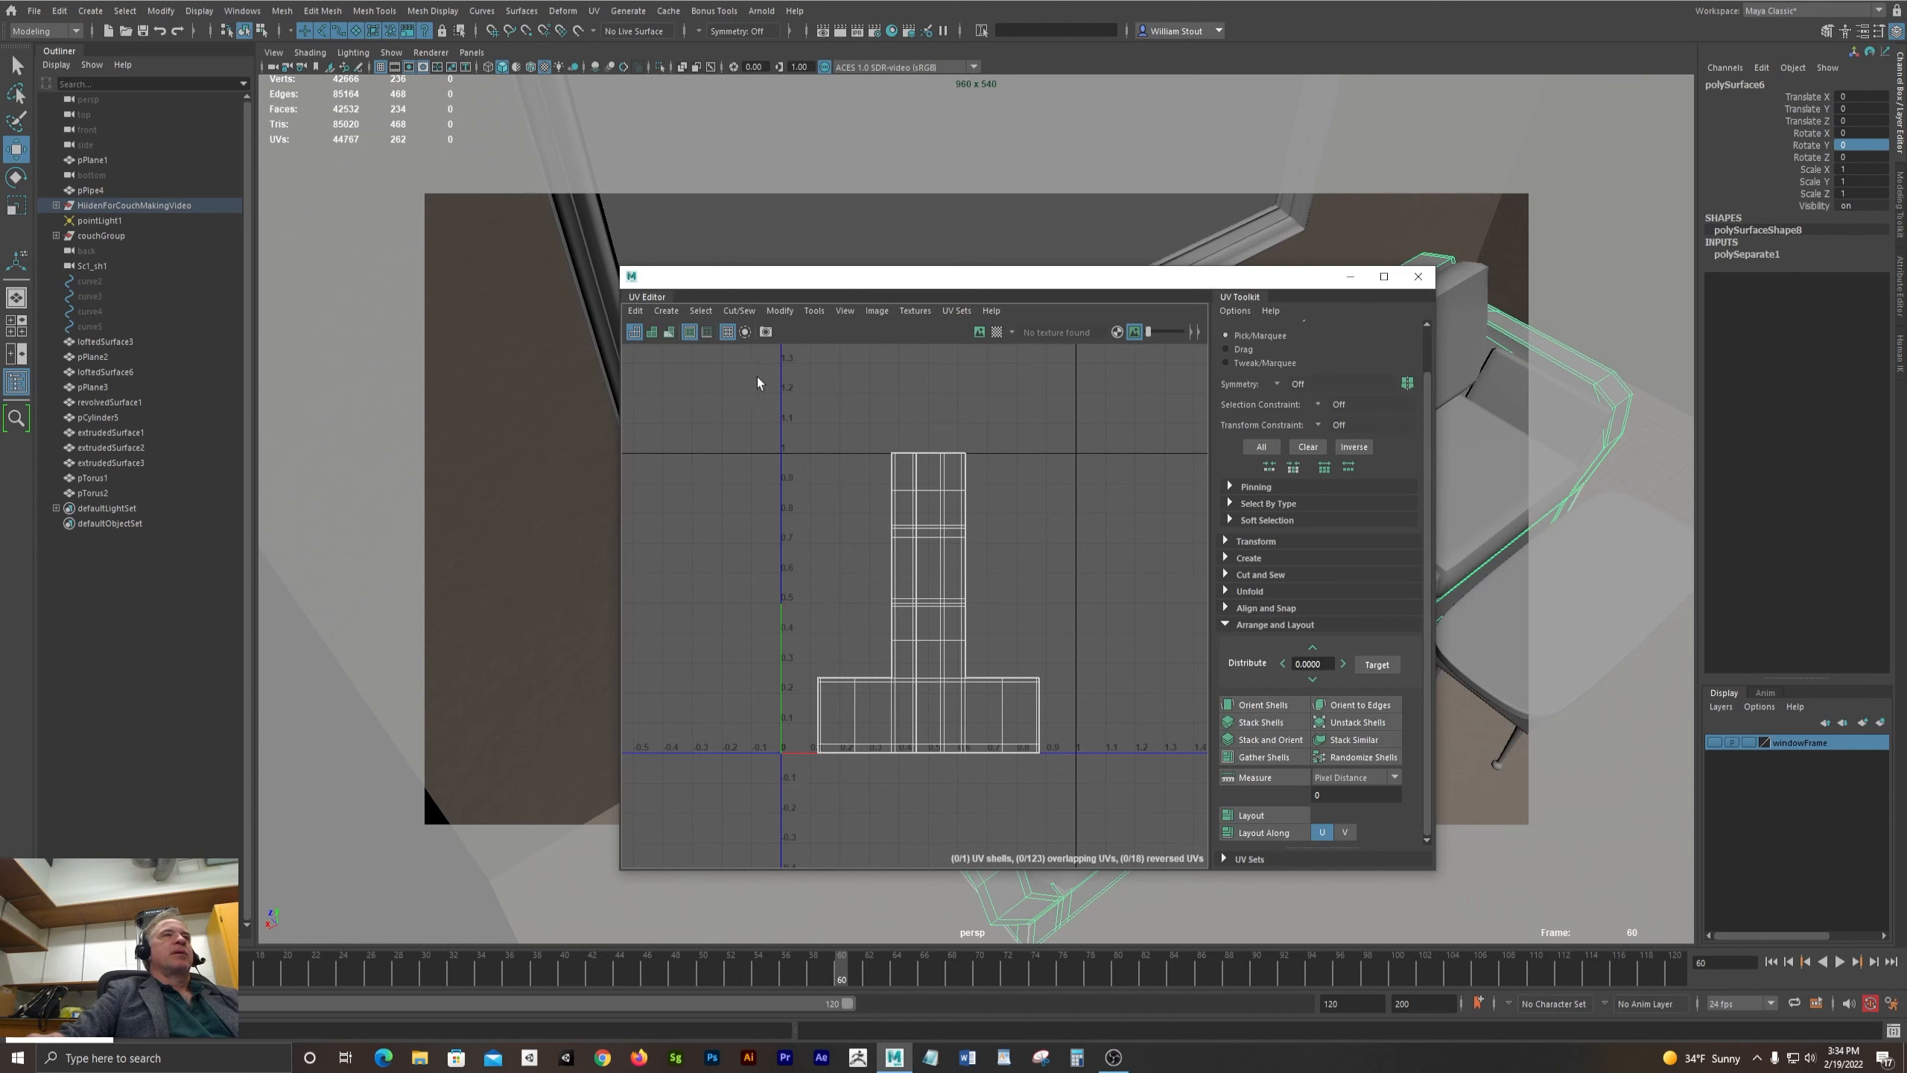
left_click(666, 310)
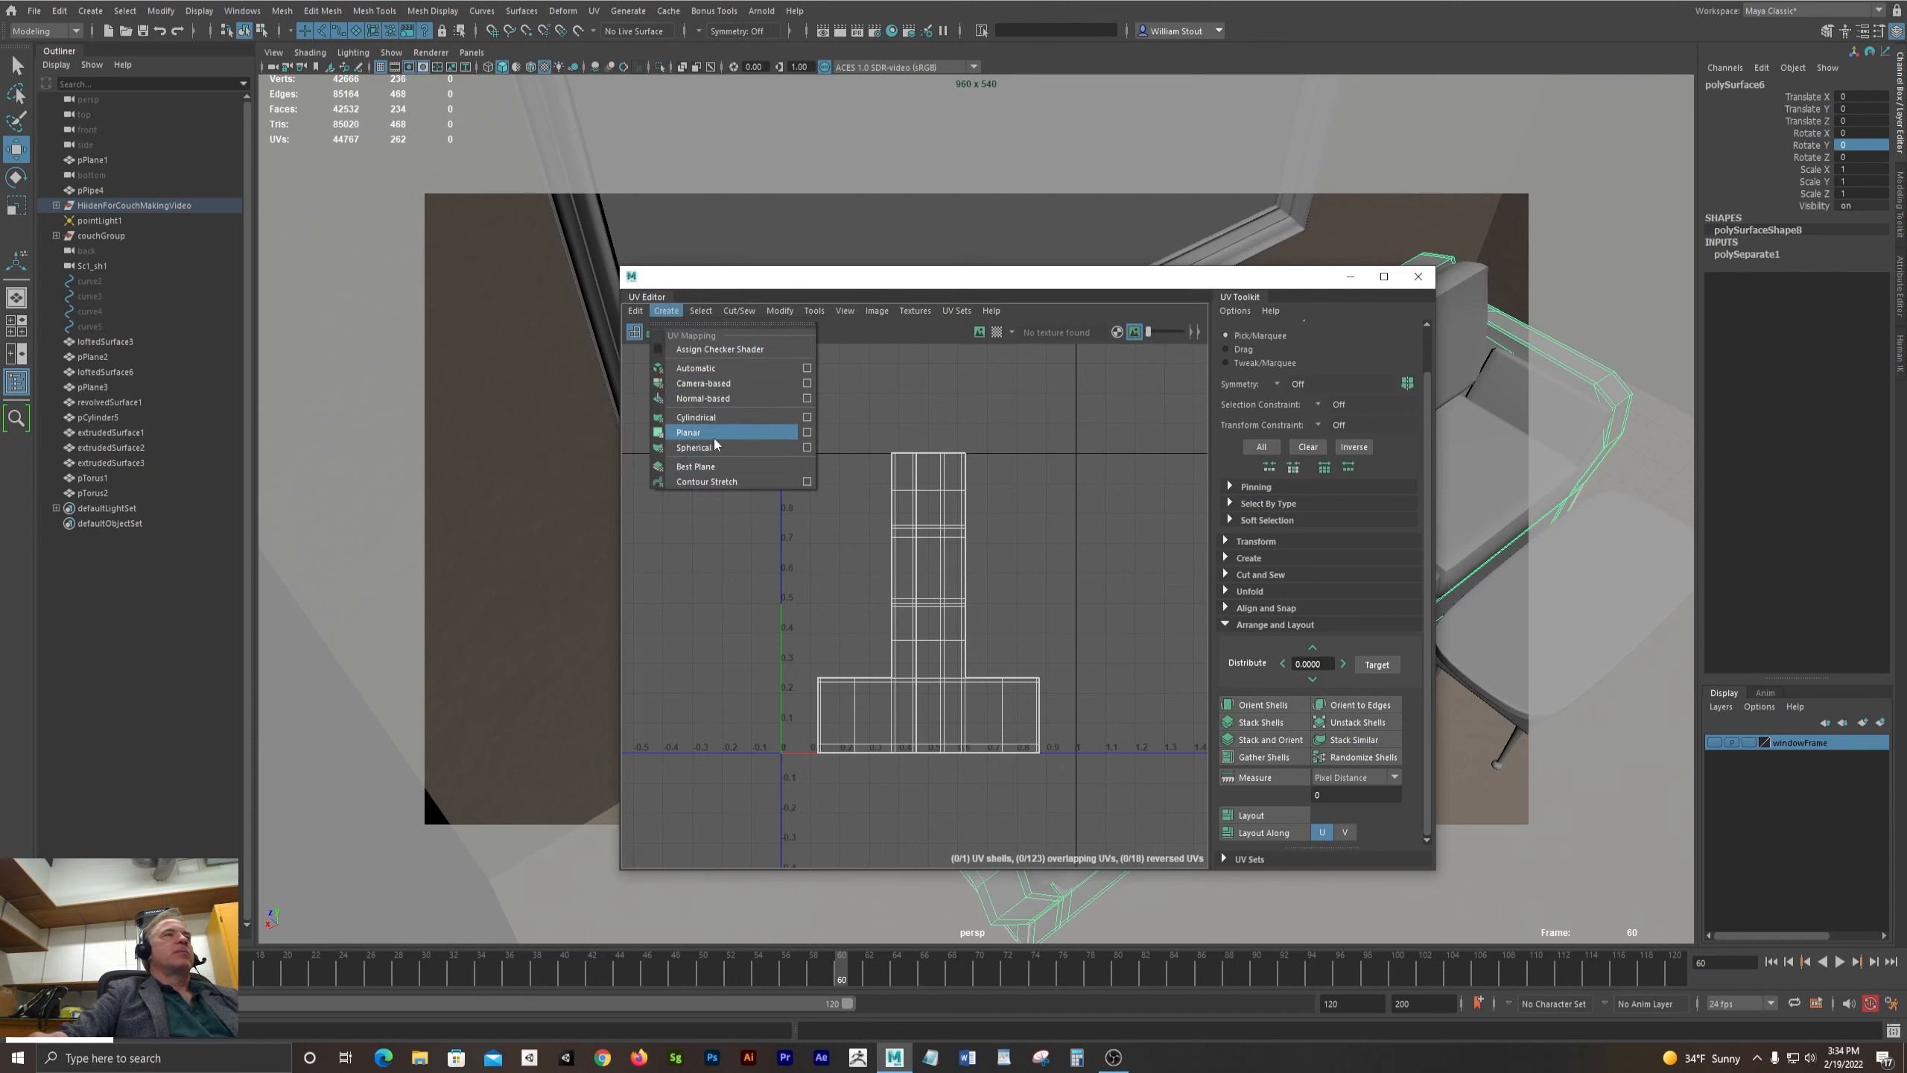
left_click(806, 432)
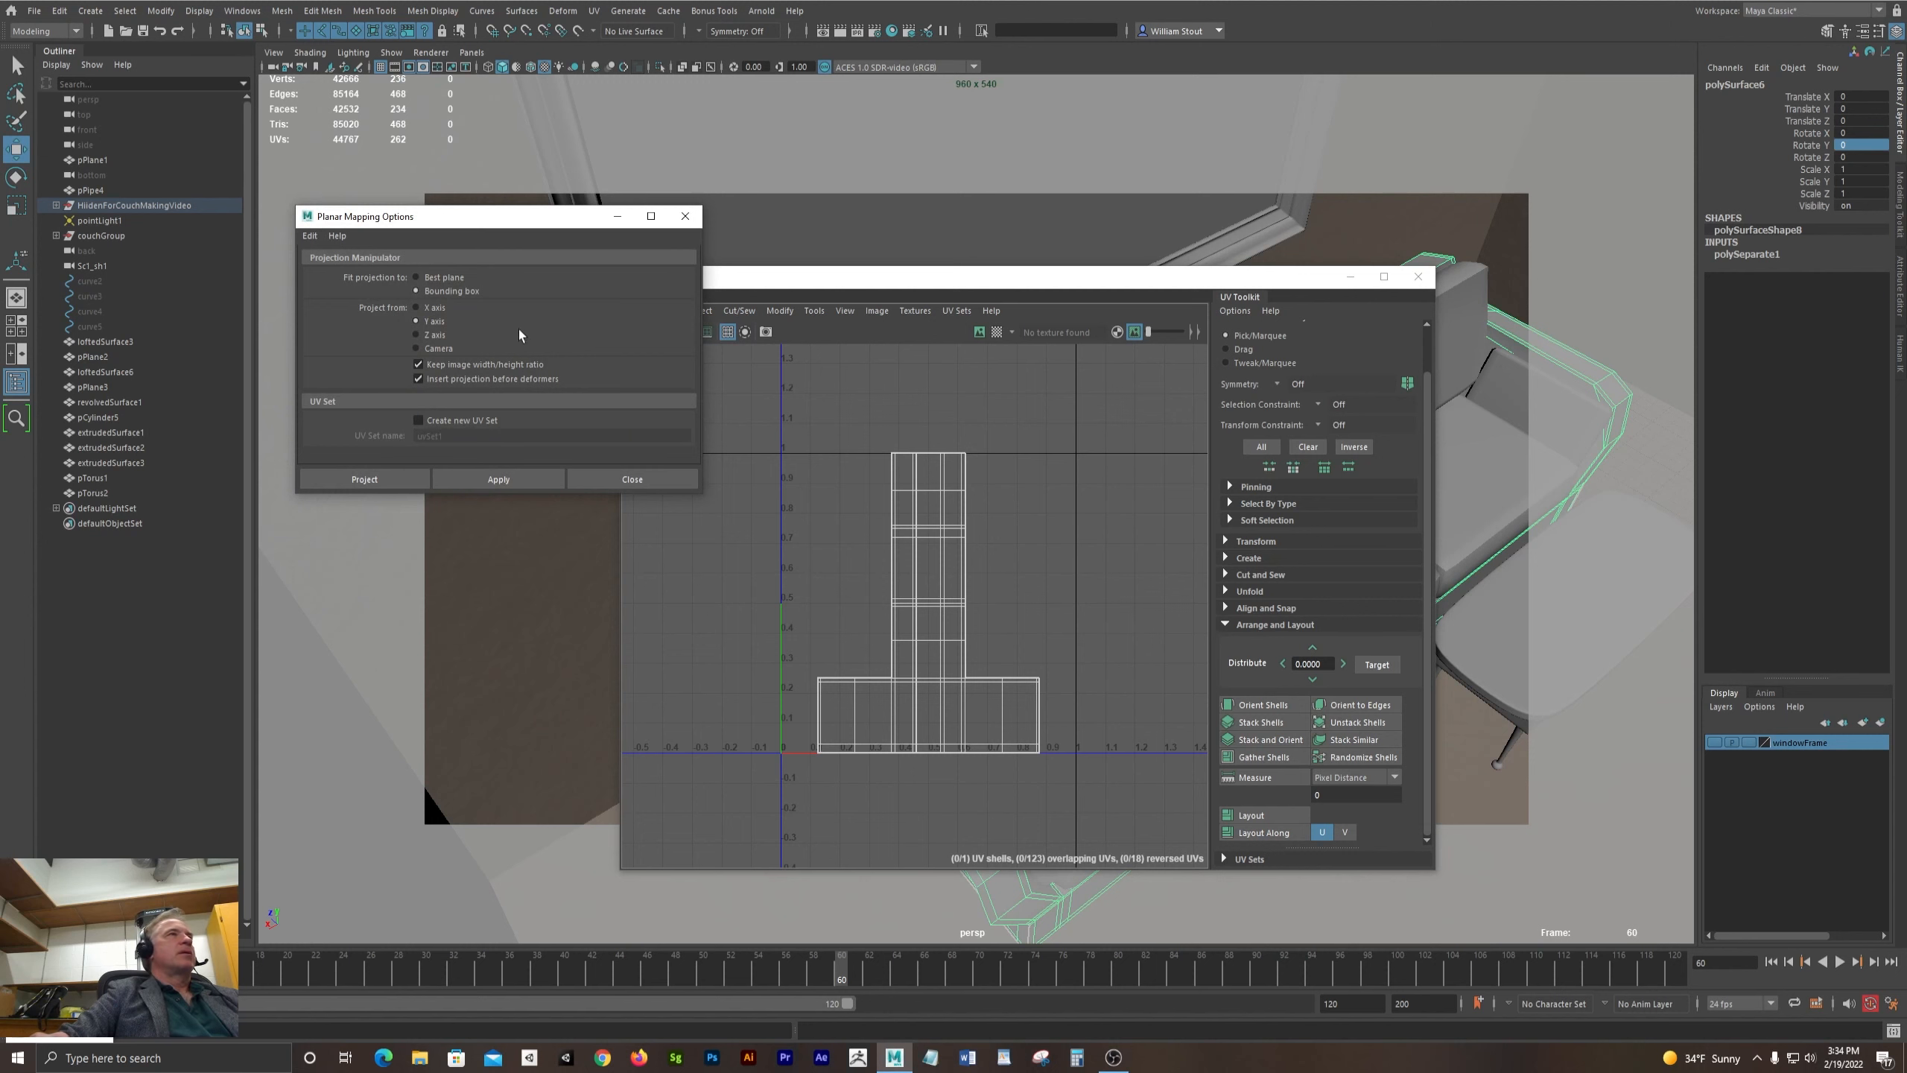
left_click(413, 479)
left_click(1070, 407)
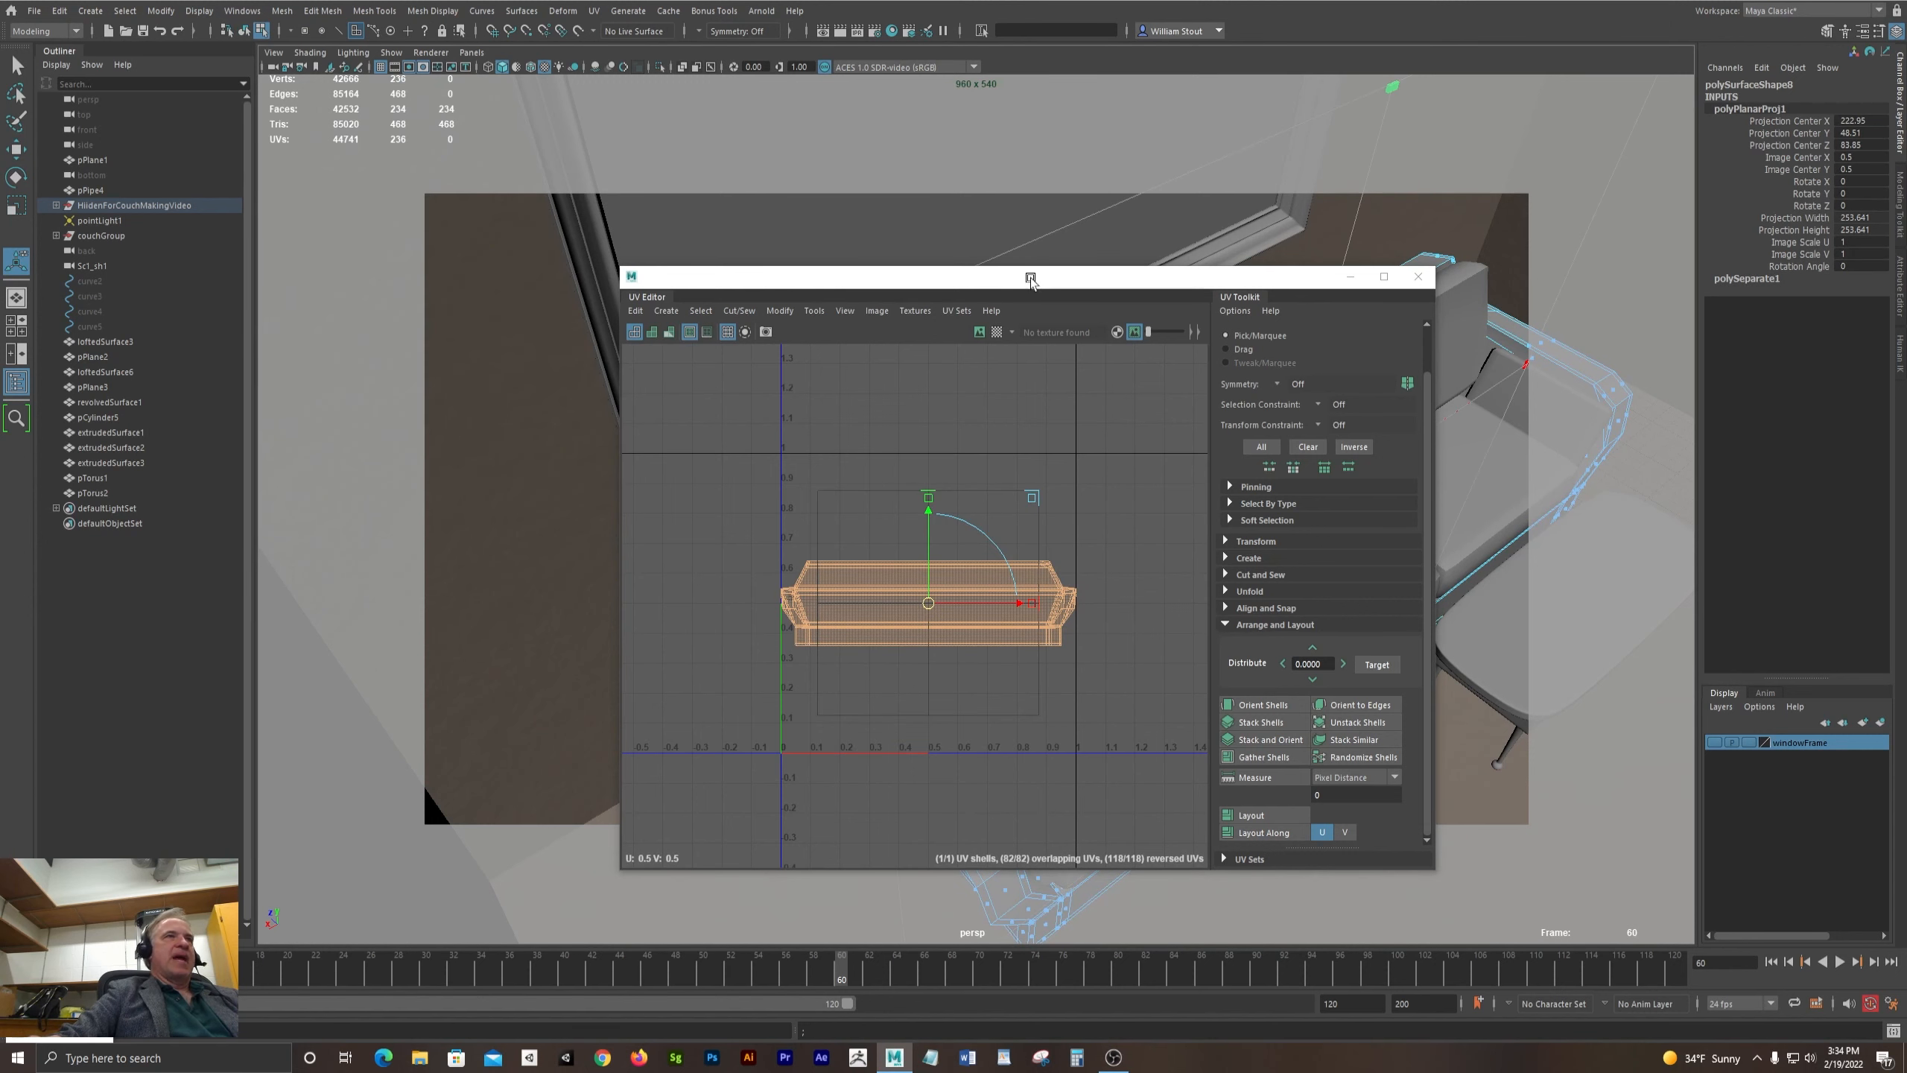
- Reselect the couch body as a whole object and move it about 400 units along Z, out of the room
left_click_drag(1030, 277, 536, 132)
middle_click_drag(1142, 369, 1238, 435, "alt")
scroll(1200, 359, "down", 1)
scroll(1225, 392, "up", 2)
left_click_drag(1238, 435, 1170, 418, "alt")
mouse_move(1170, 418)
middle_mouse_down("alt")
mouse_move(1116, 416)
mouse_move(1169, 394)
middle_mouse_up("alt")
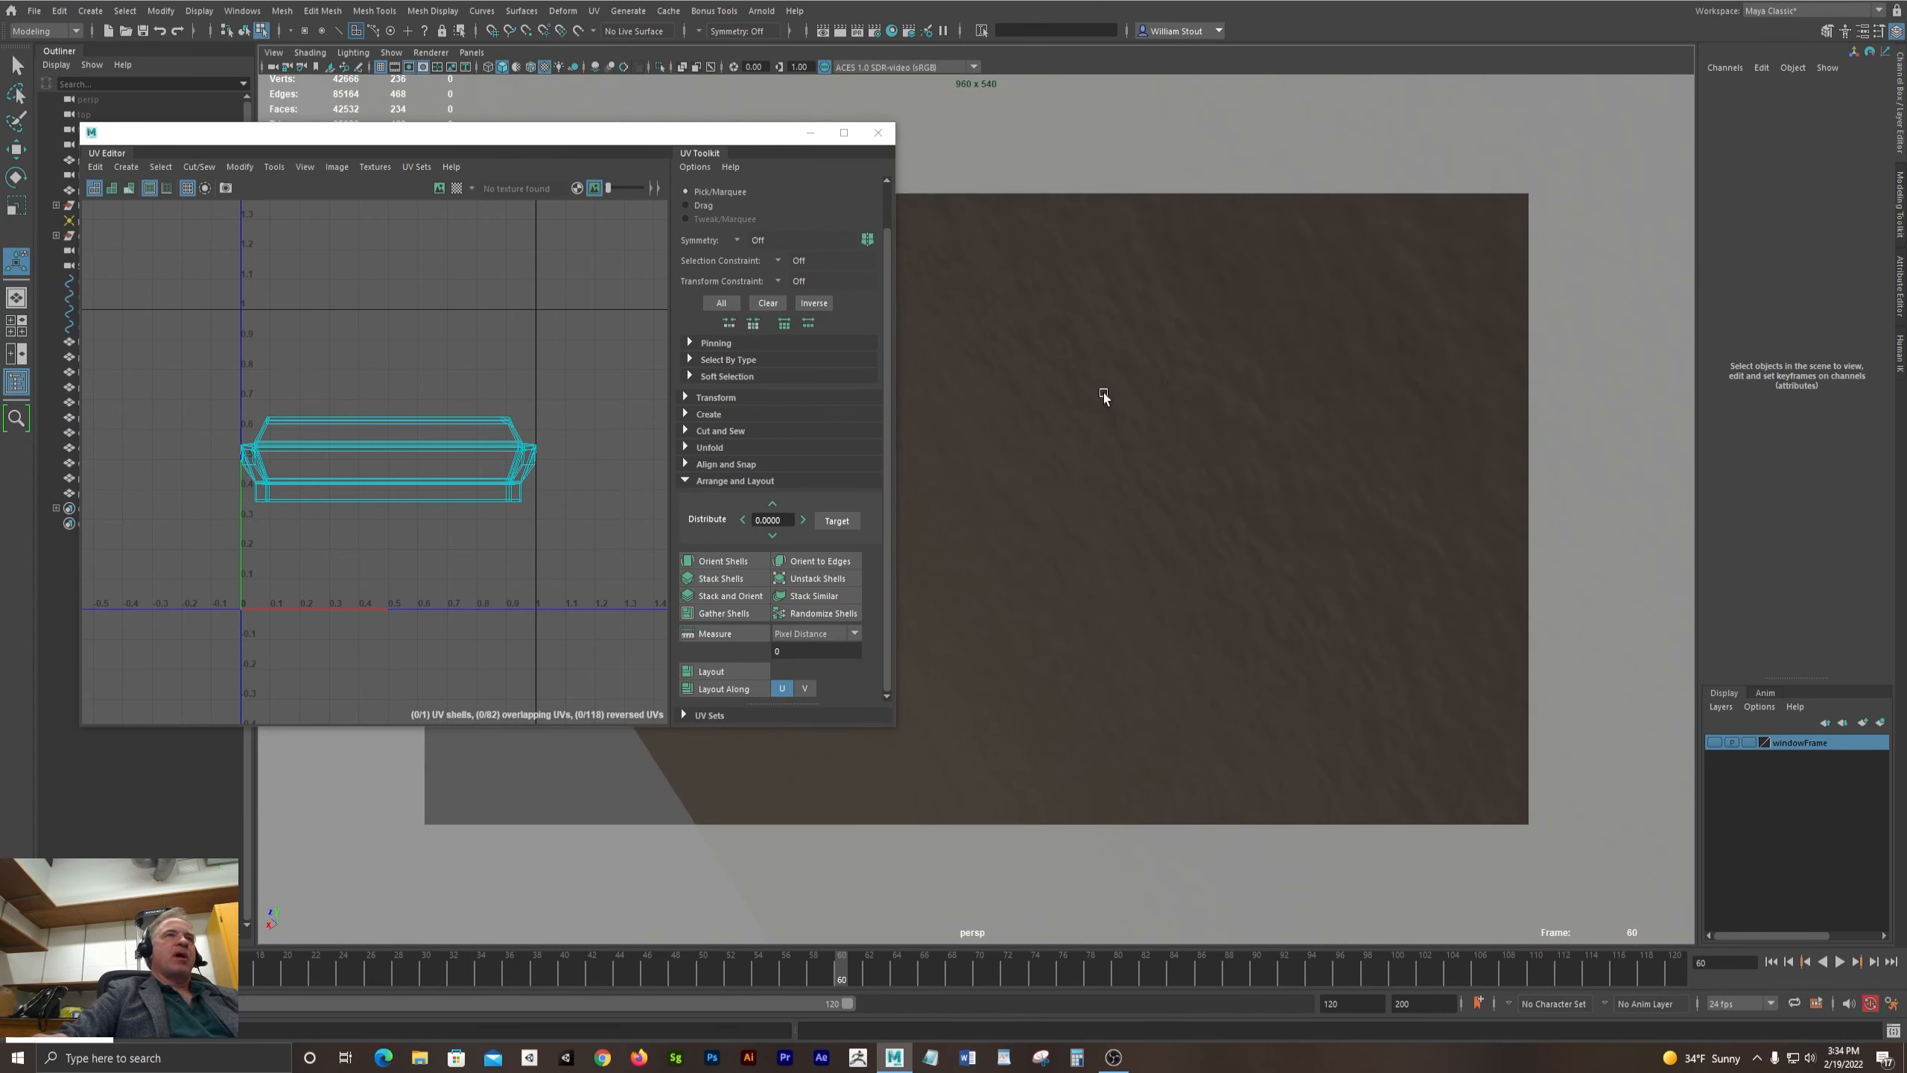
scroll(1103, 395, "up", 1)
left_click_drag(1103, 394, 1094, 399, "alt")
left_click(1049, 453)
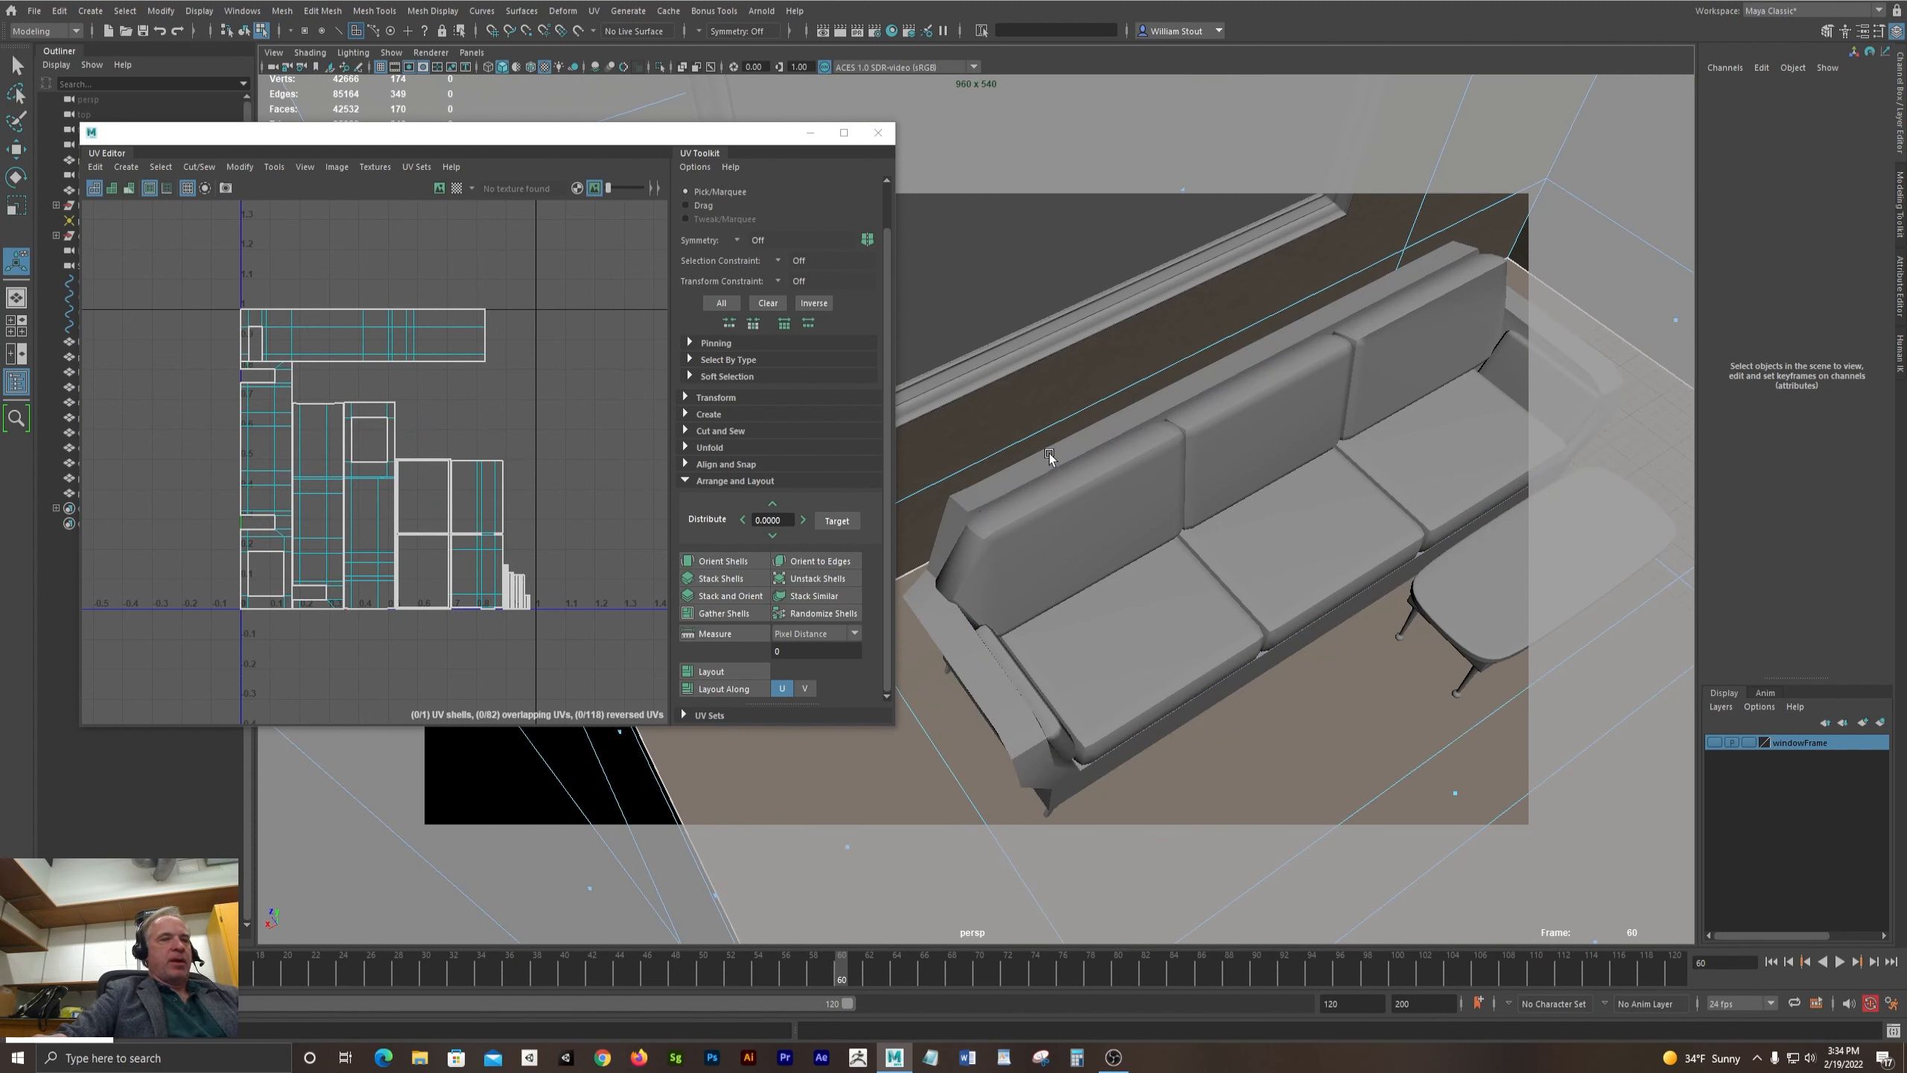
key("q")
key("F8")
left_click(1049, 453)
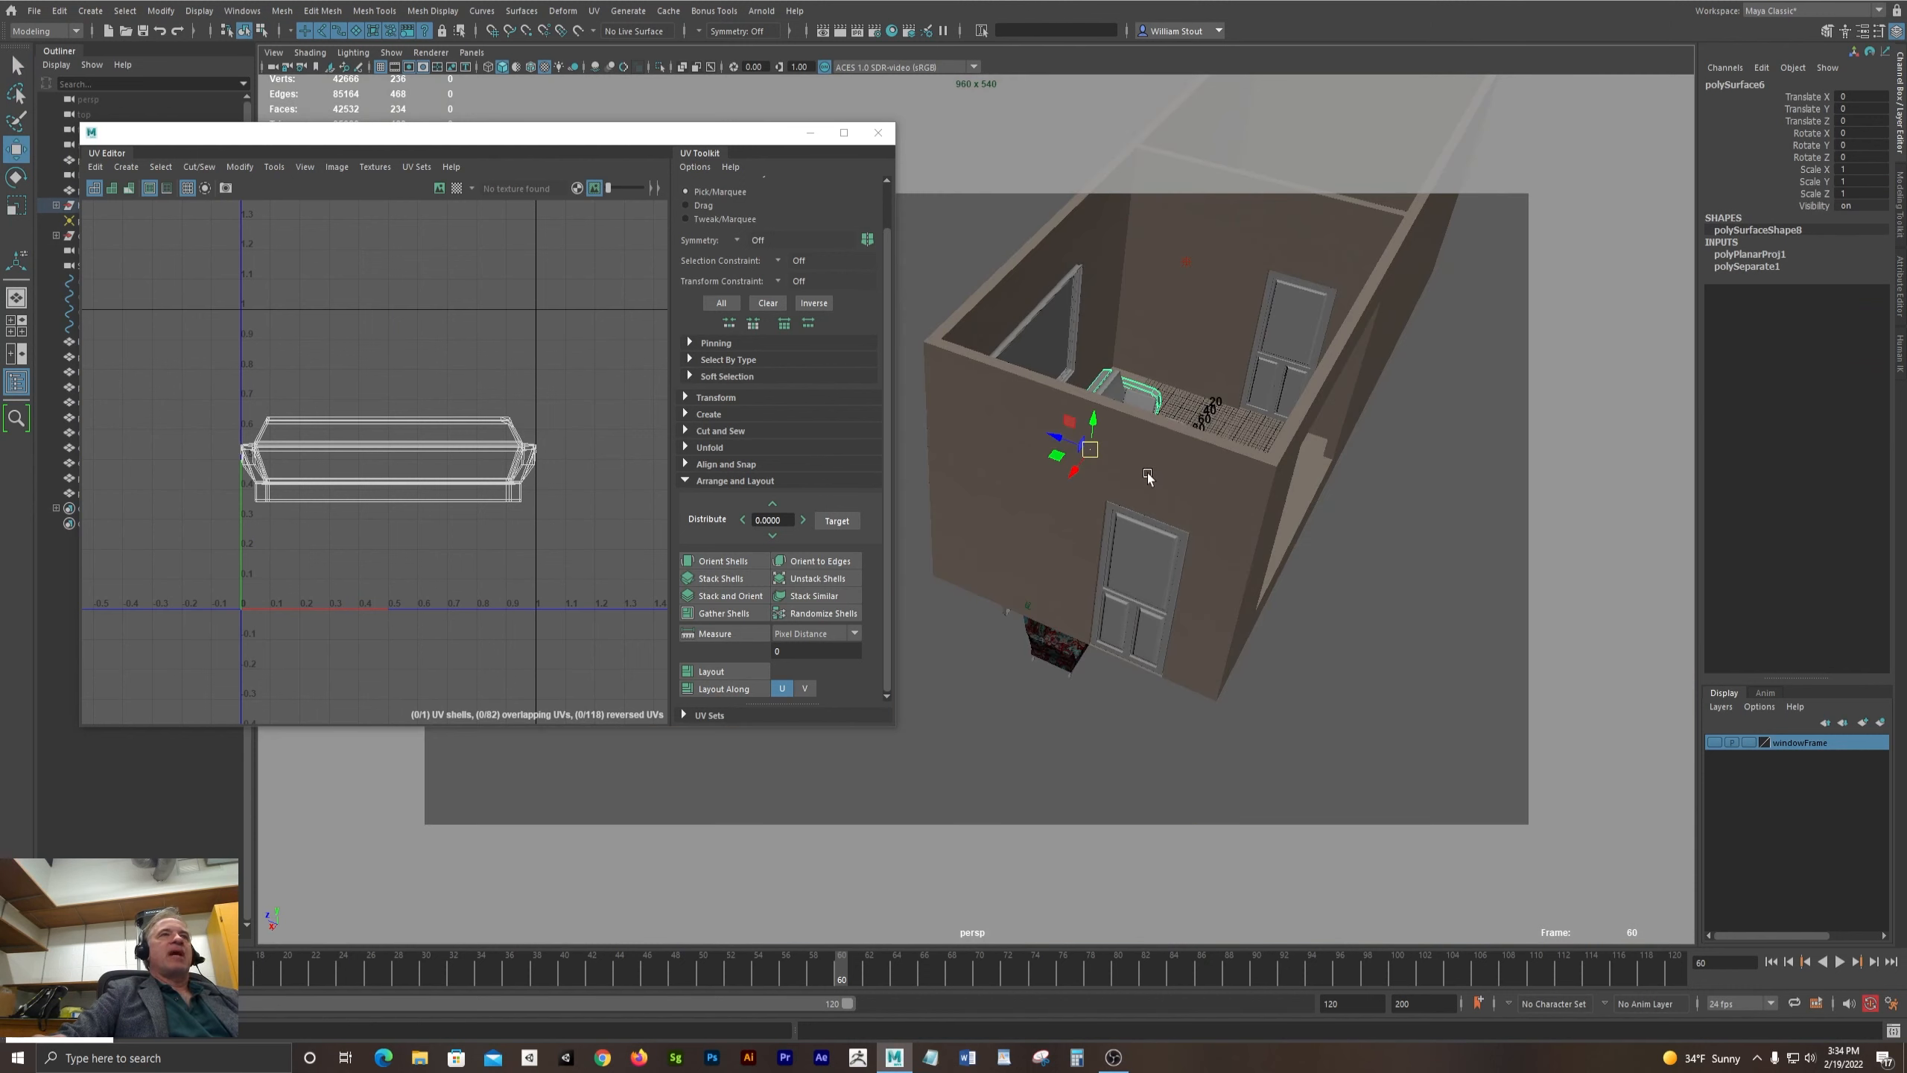
left_click_drag(1147, 474, 913, 428, "alt")
key("f")
- Cut the couch body's UVs along the outer edges on all four sides of its underside
left_click_drag(1221, 362, 1133, 404, "alt")
scroll(1133, 404, "up", 4)
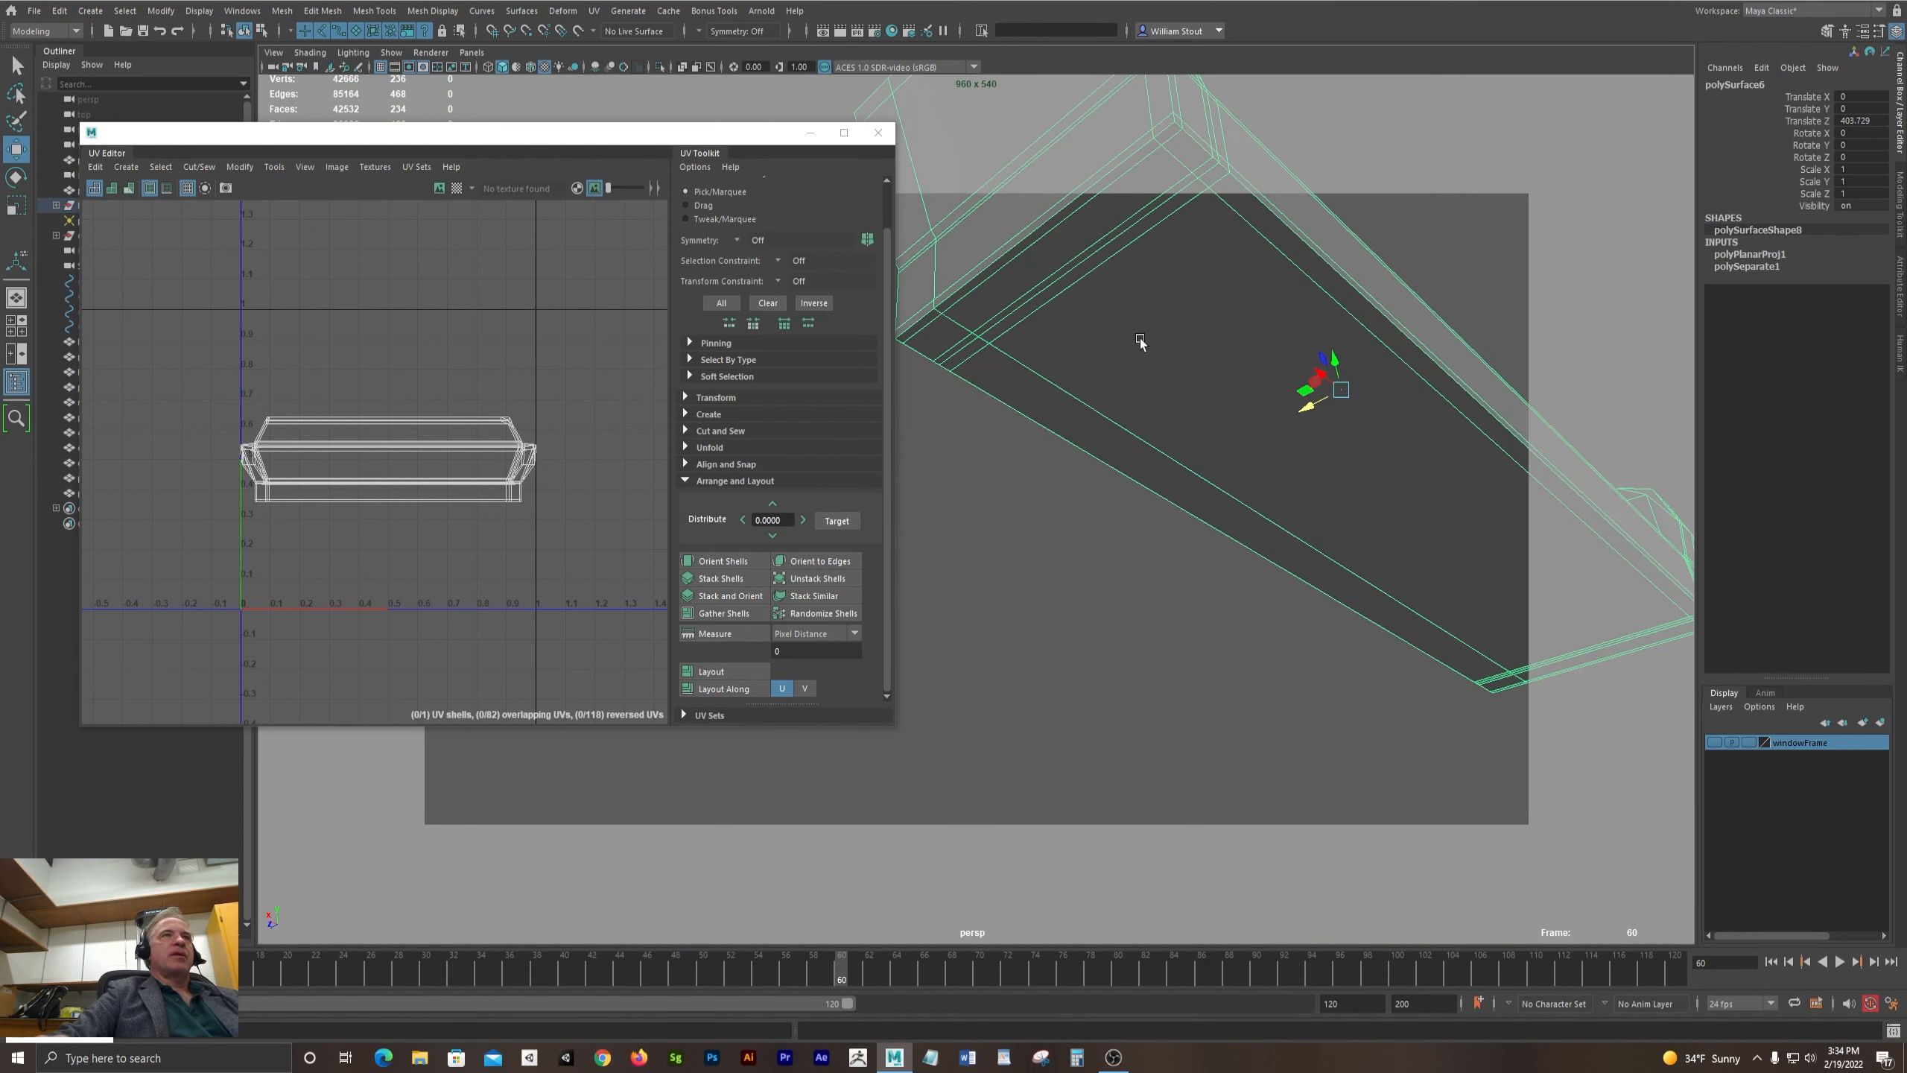
middle_click_drag(1140, 342, 1165, 489, "alt")
right_click_drag(1171, 484, 1137, 463)
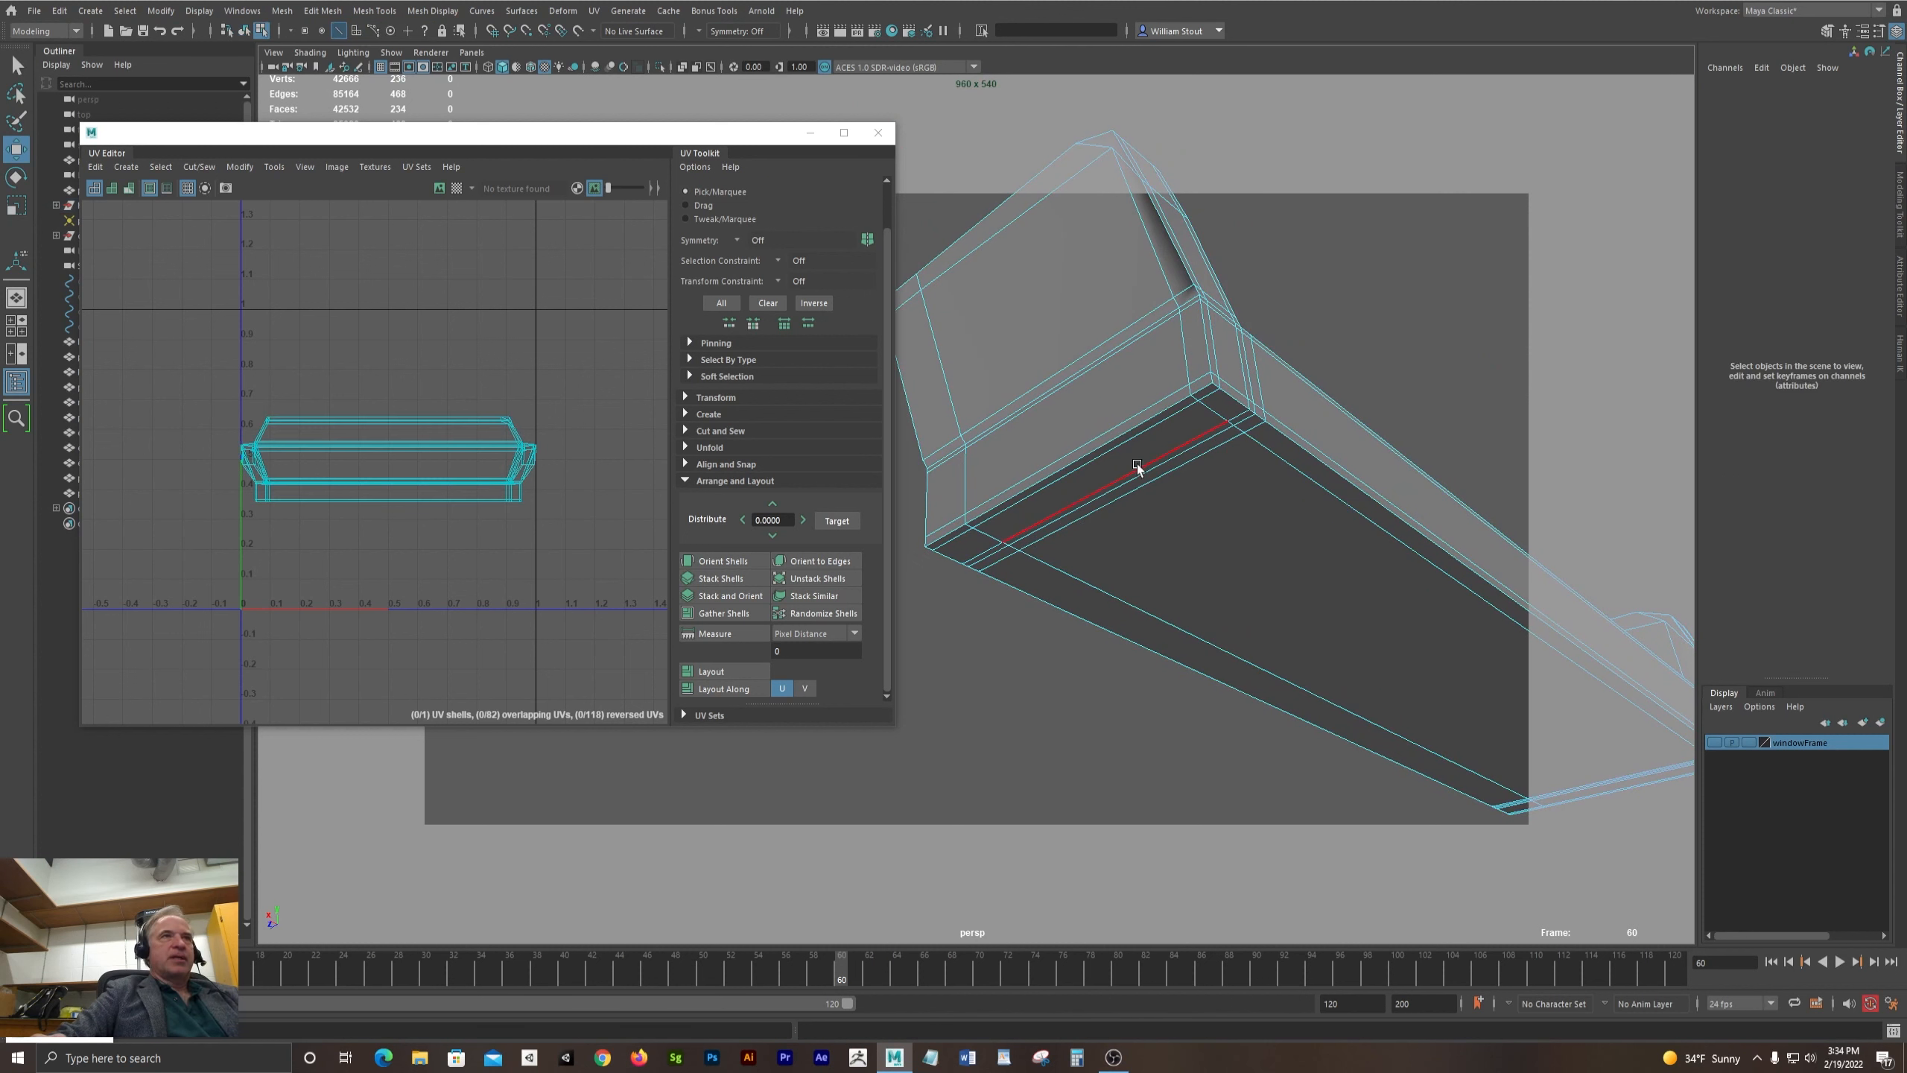
double_click(1109, 441)
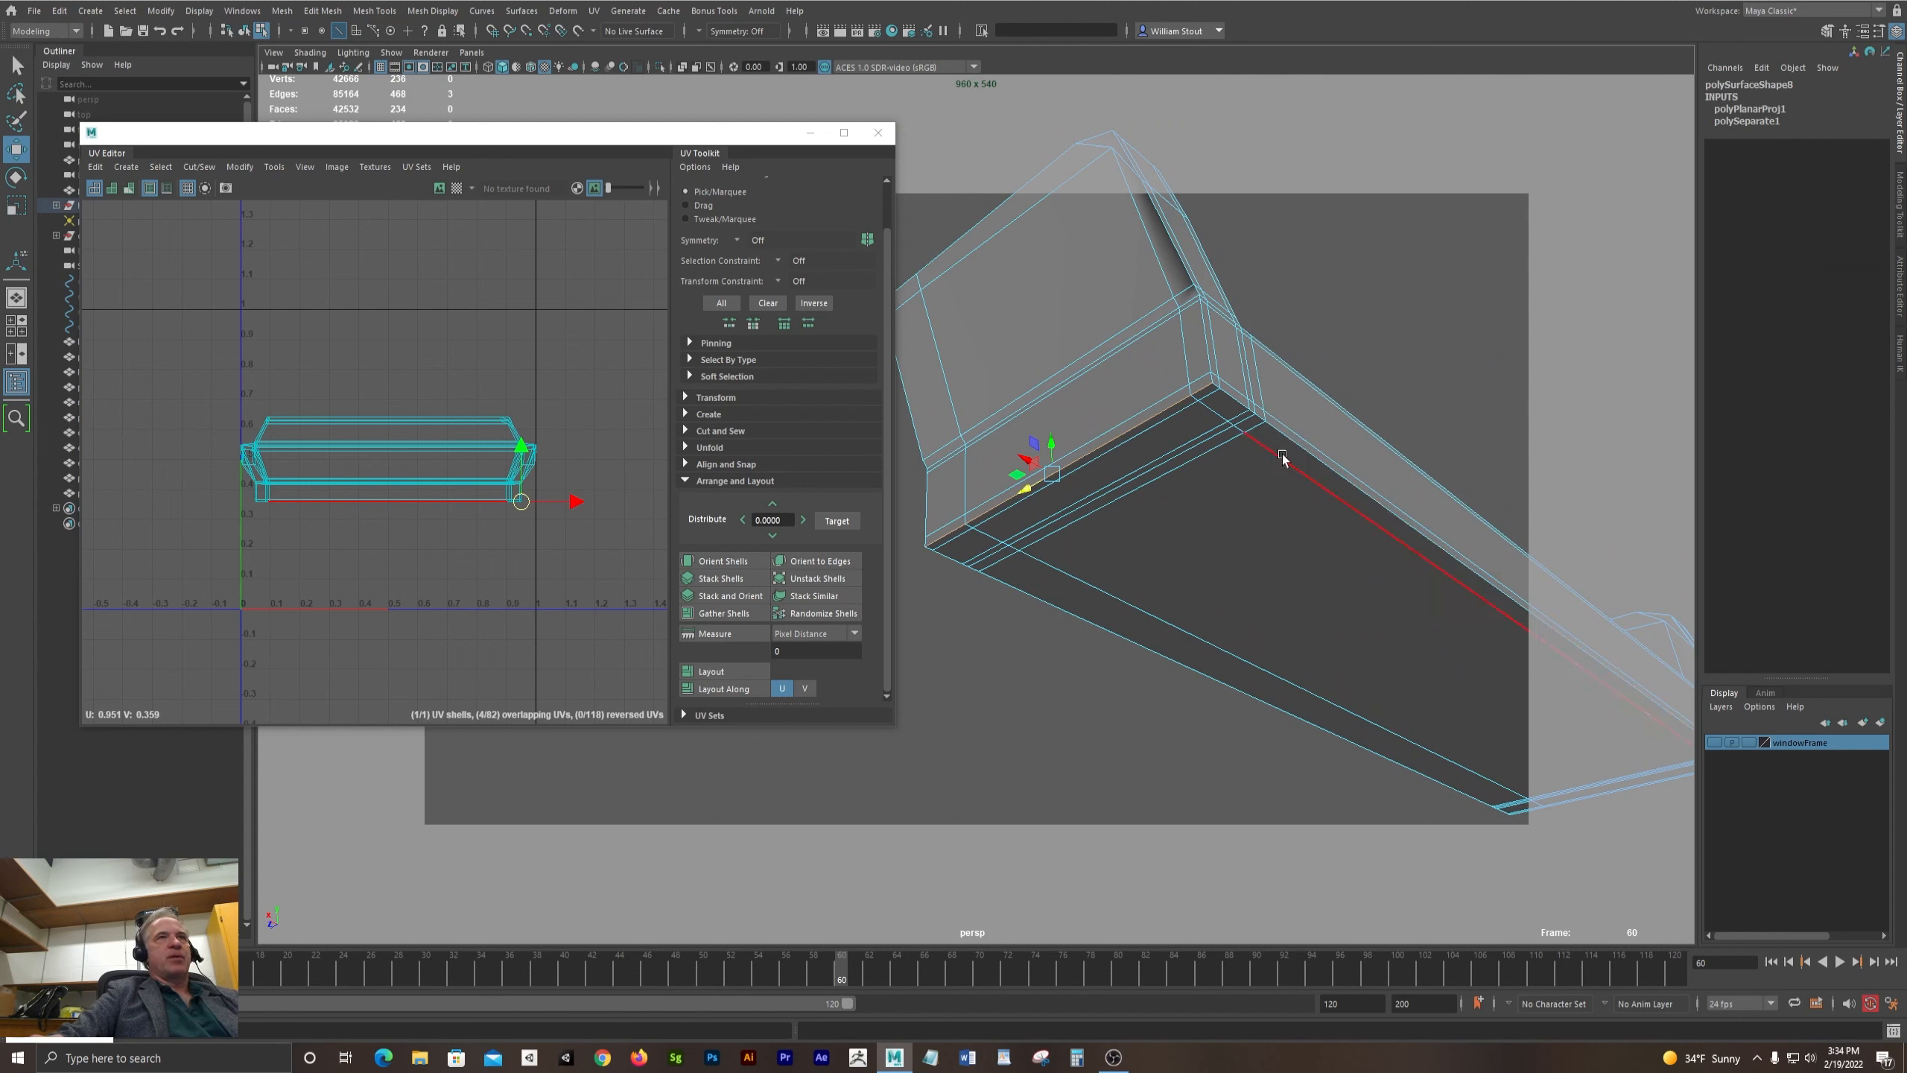
double_click(1348, 484)
middle_click_drag(1291, 626, 954, 333, "alt")
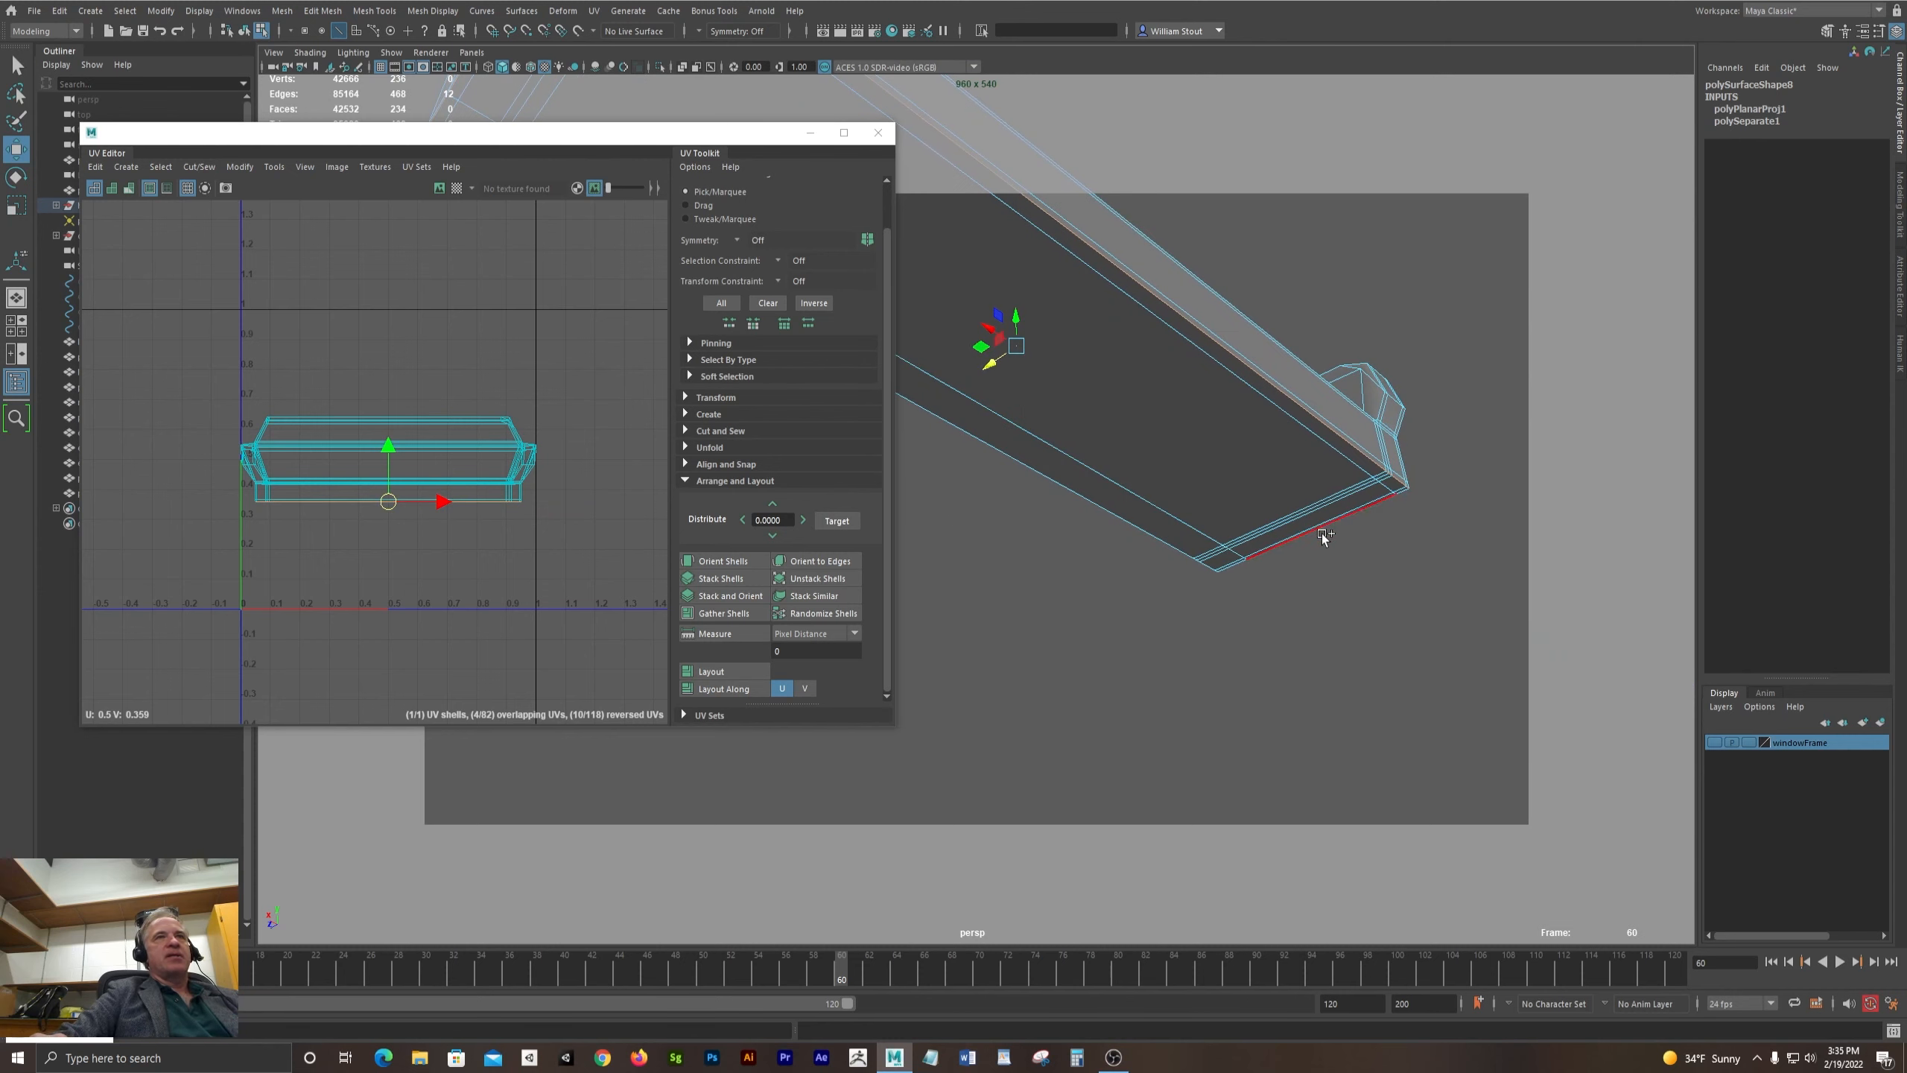
double_click(1323, 534, "shift")
middle_click_drag(1064, 579, 1470, 742, "alt")
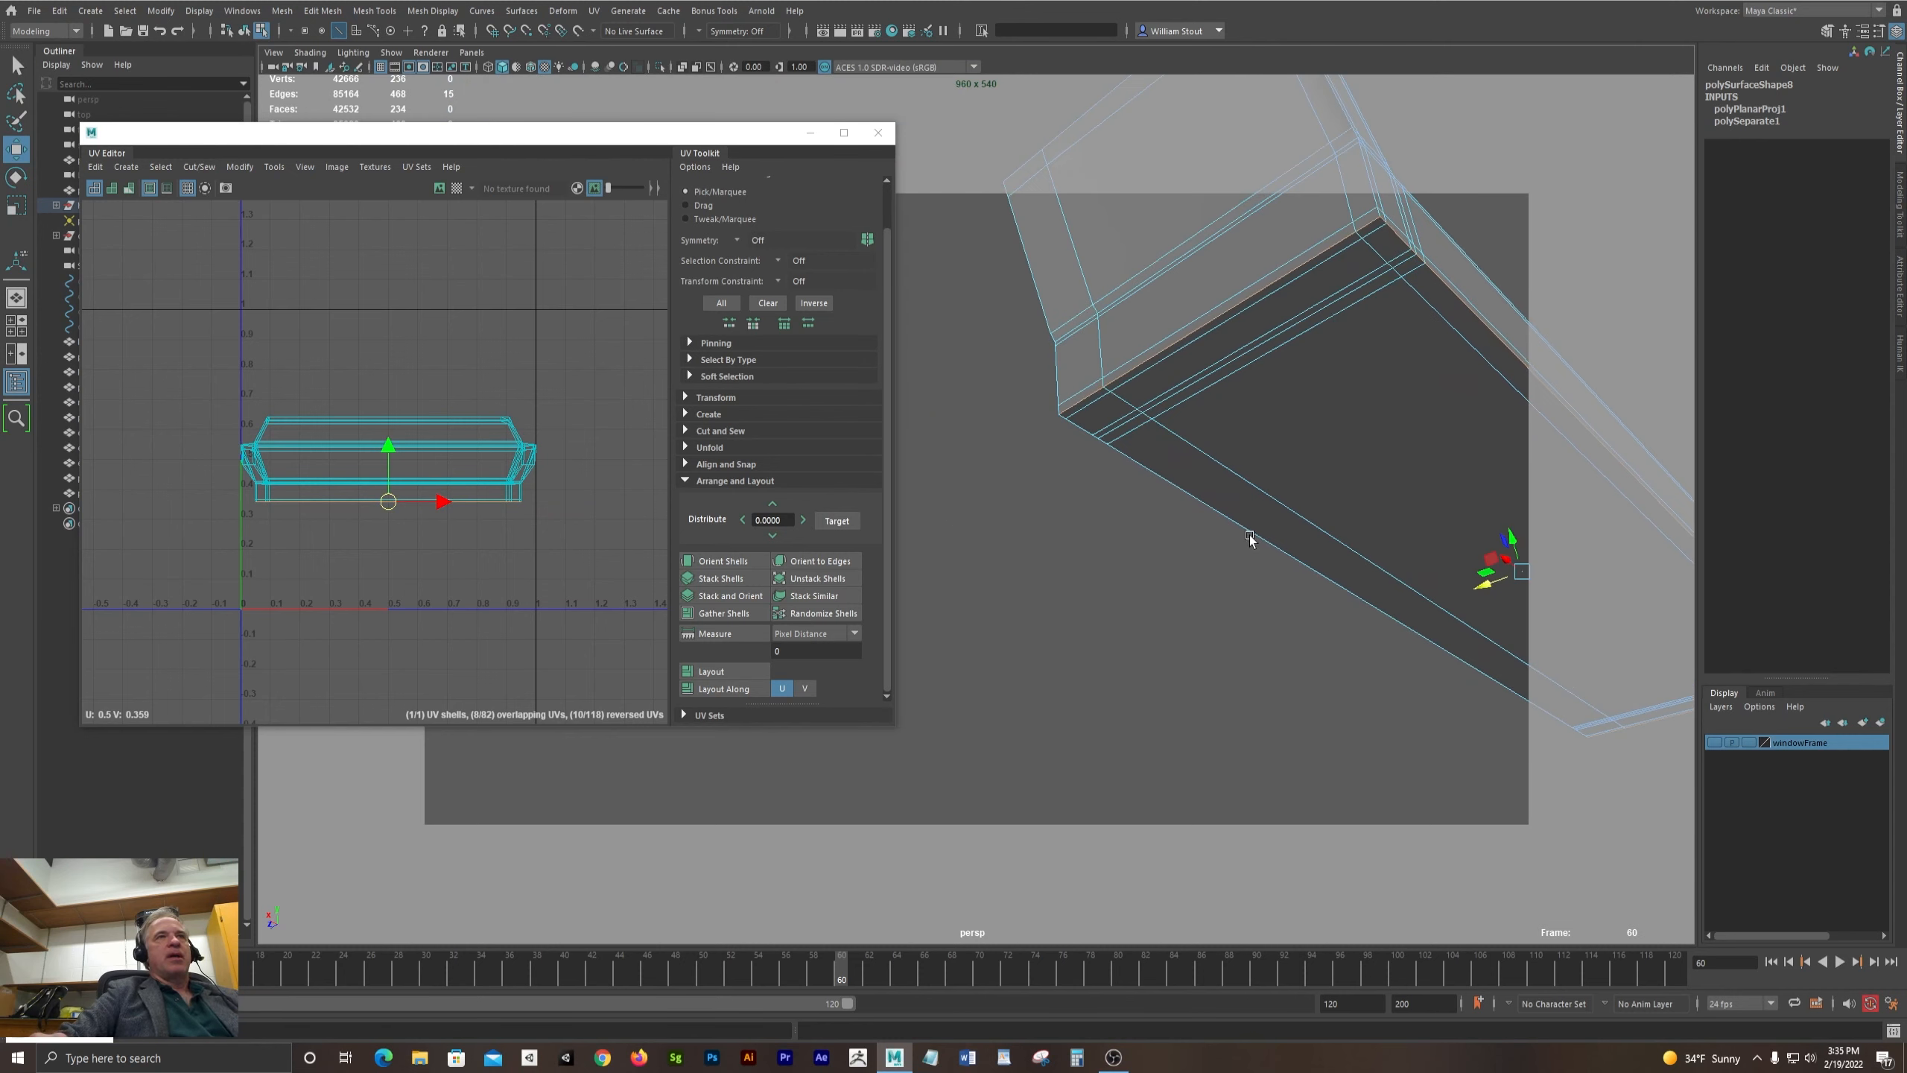
left_click_drag(1249, 538, 1256, 482, "alt")
double_click(1260, 481, "shift")
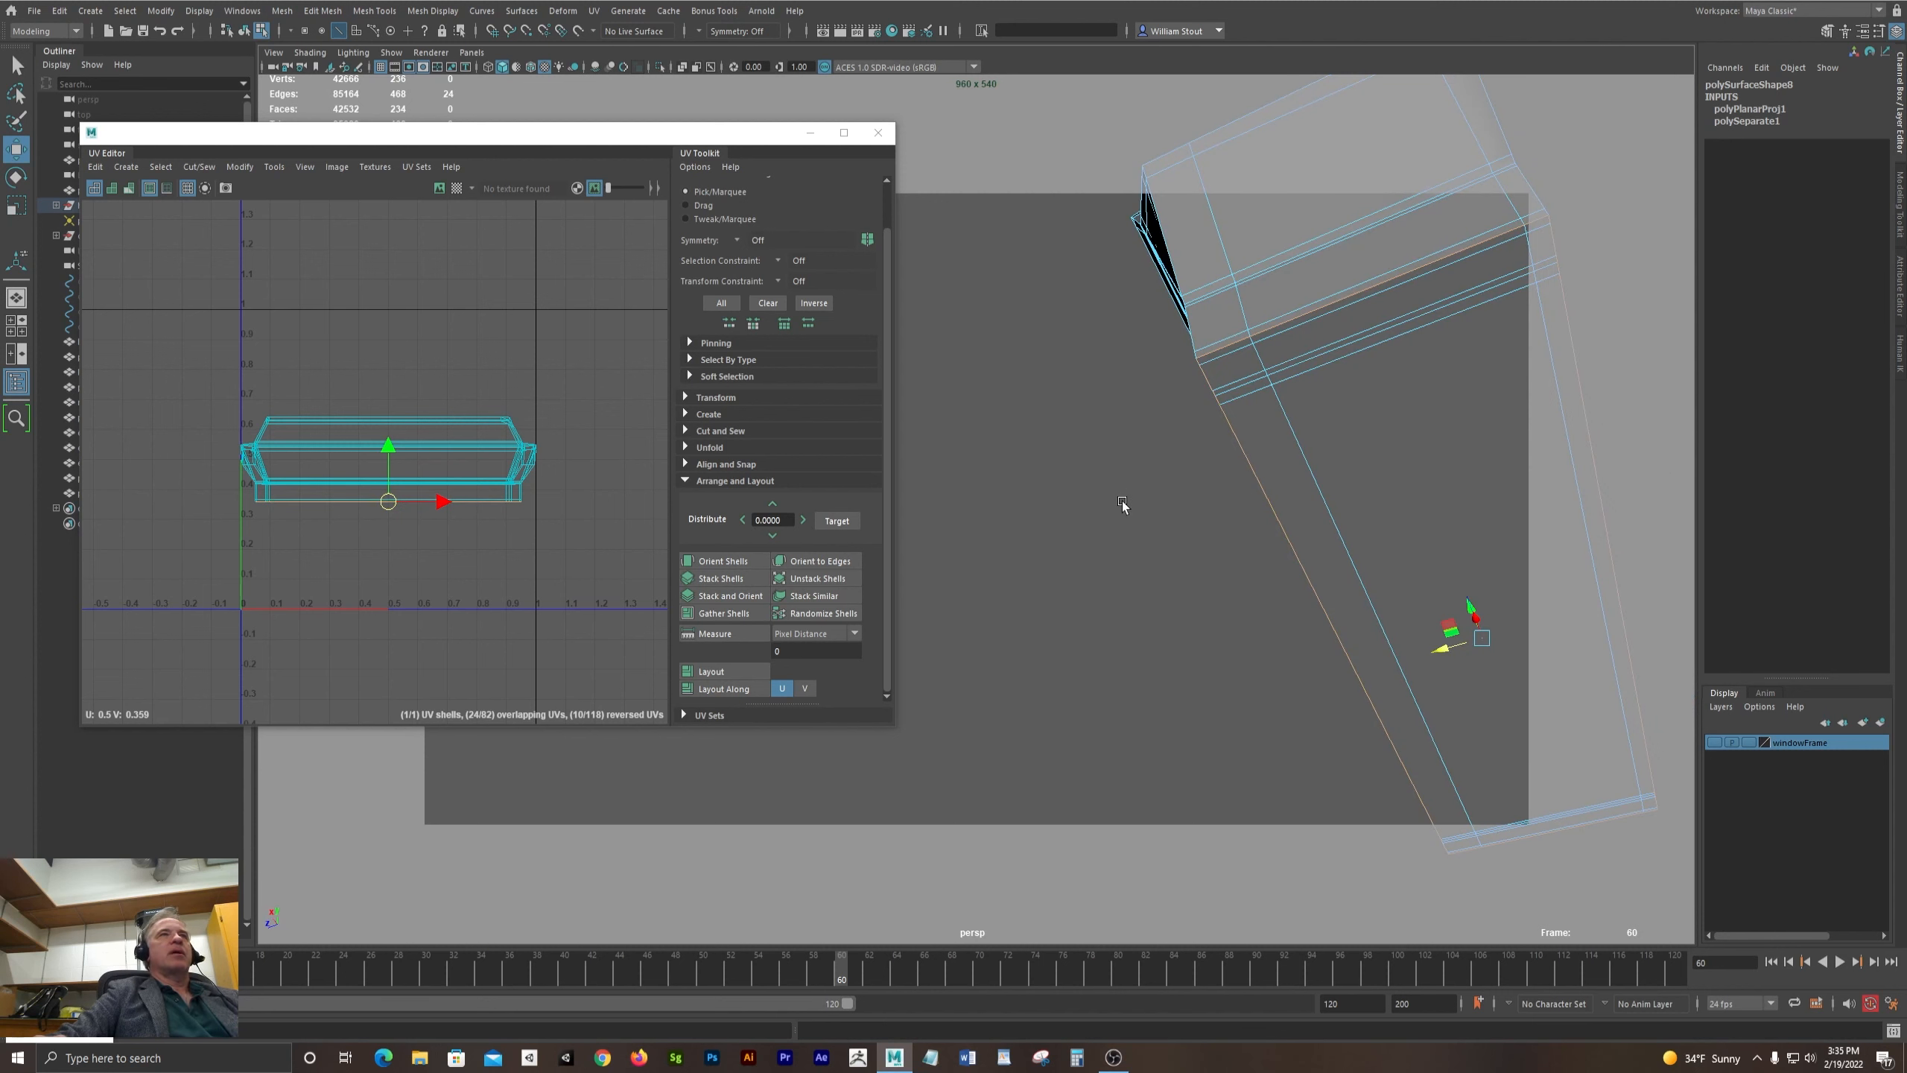
left_click_drag(190, 133, 314, 133)
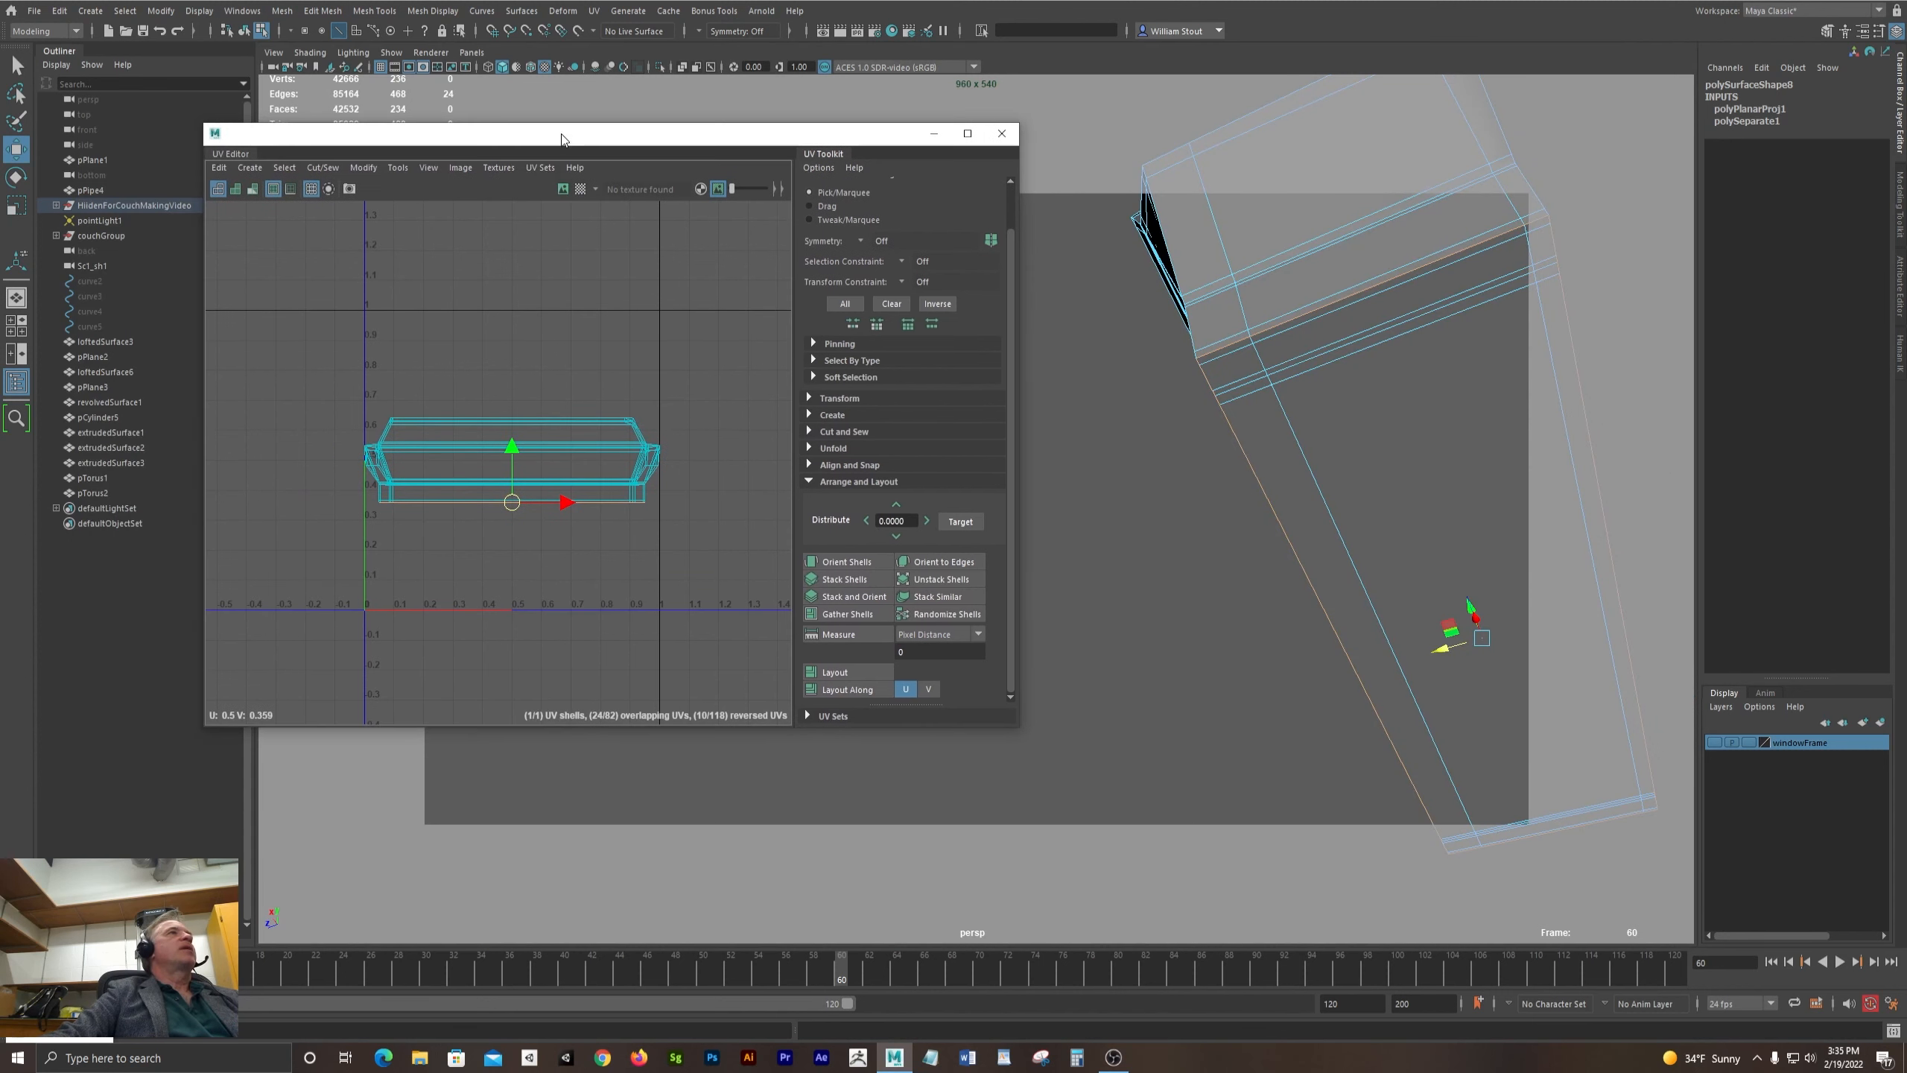
left_click(319, 171)
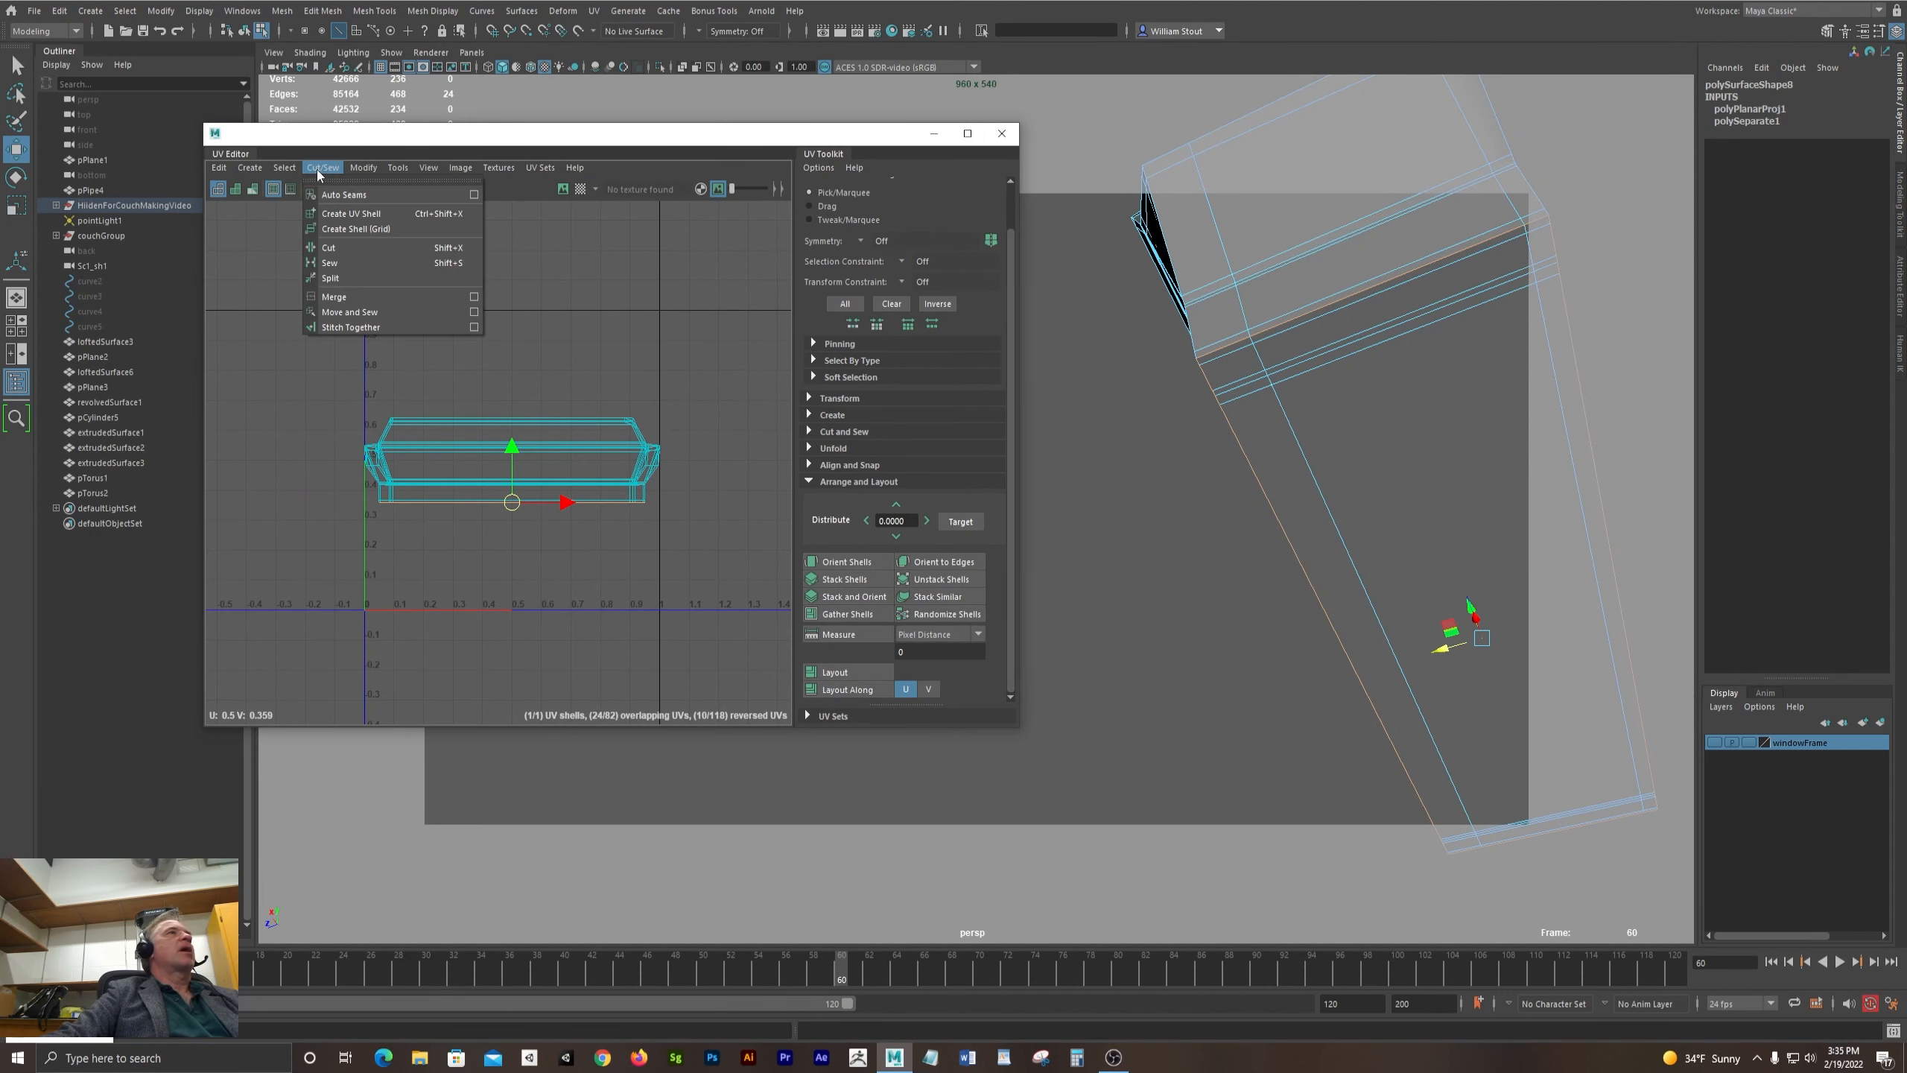
left_click(345, 251)
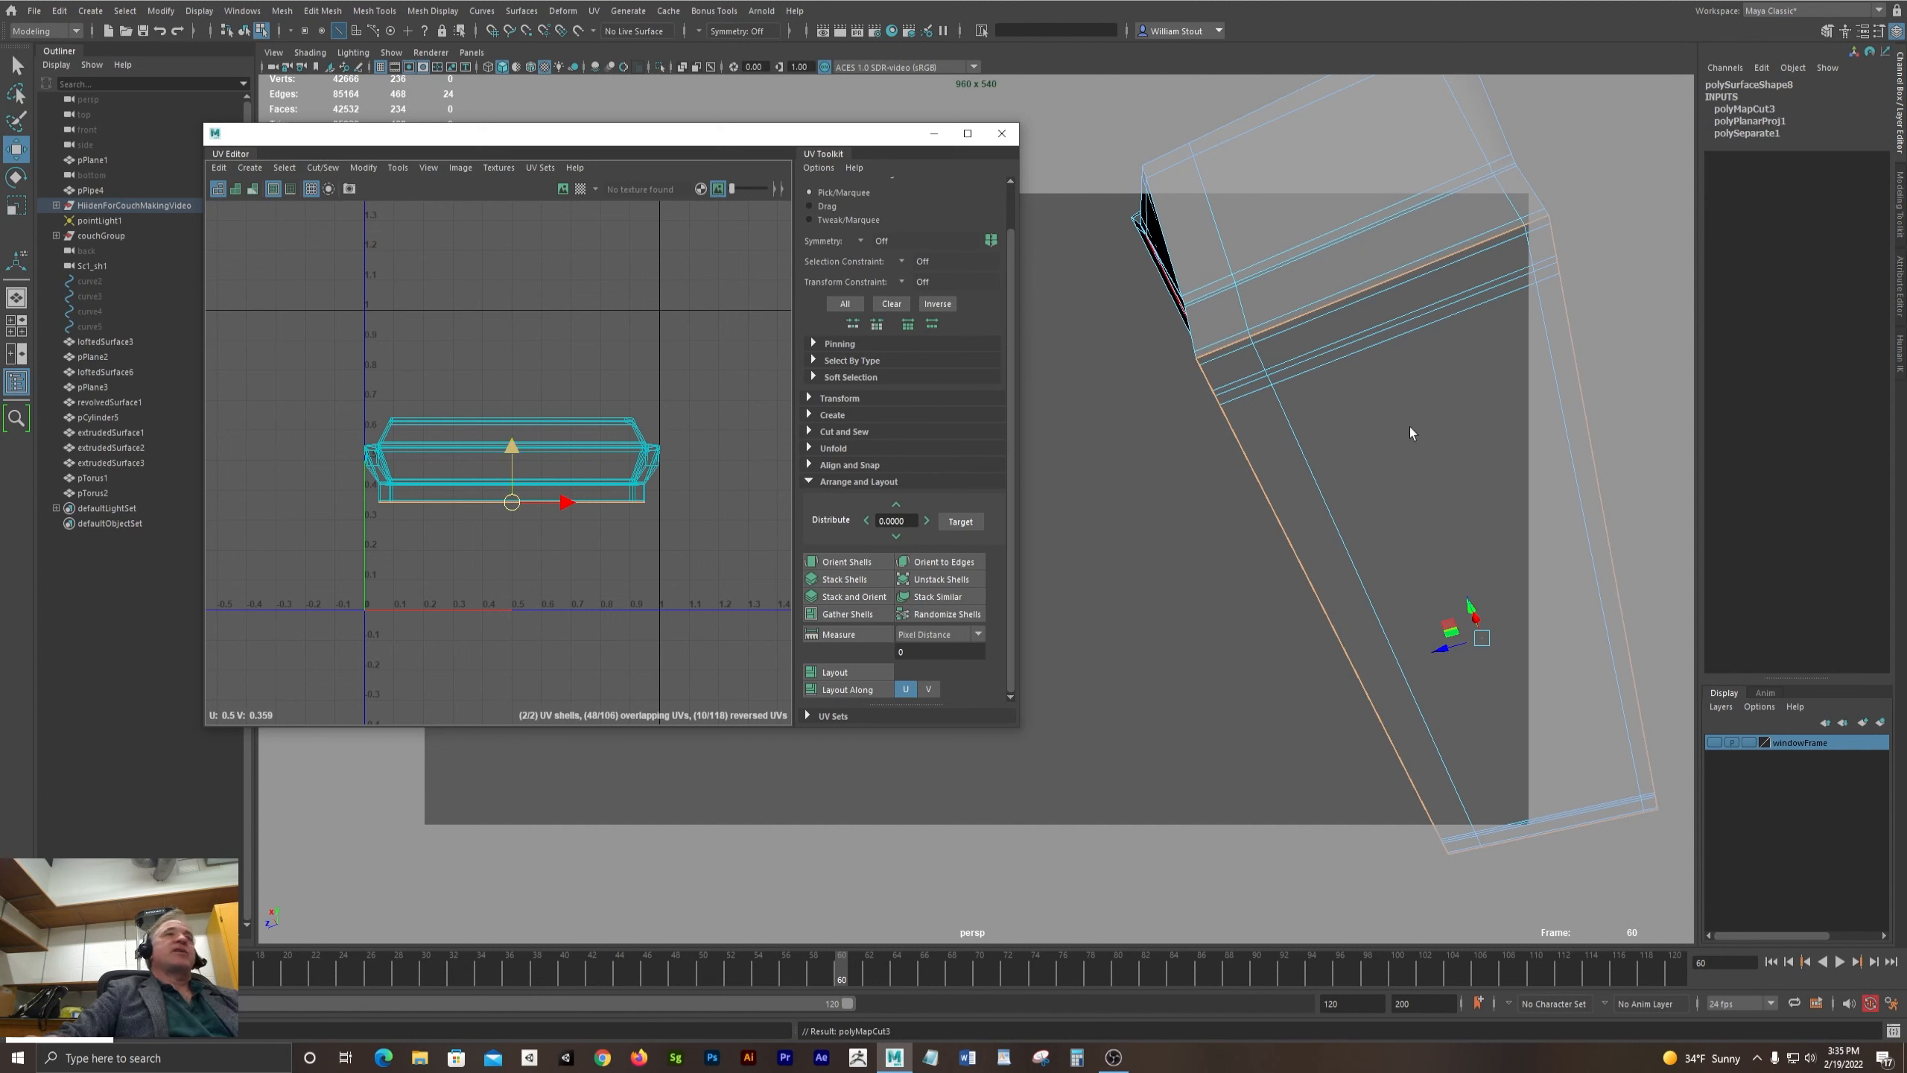
- Select the couch body's main UV shell and move it up, clear of the underside shell
right_click(578, 447)
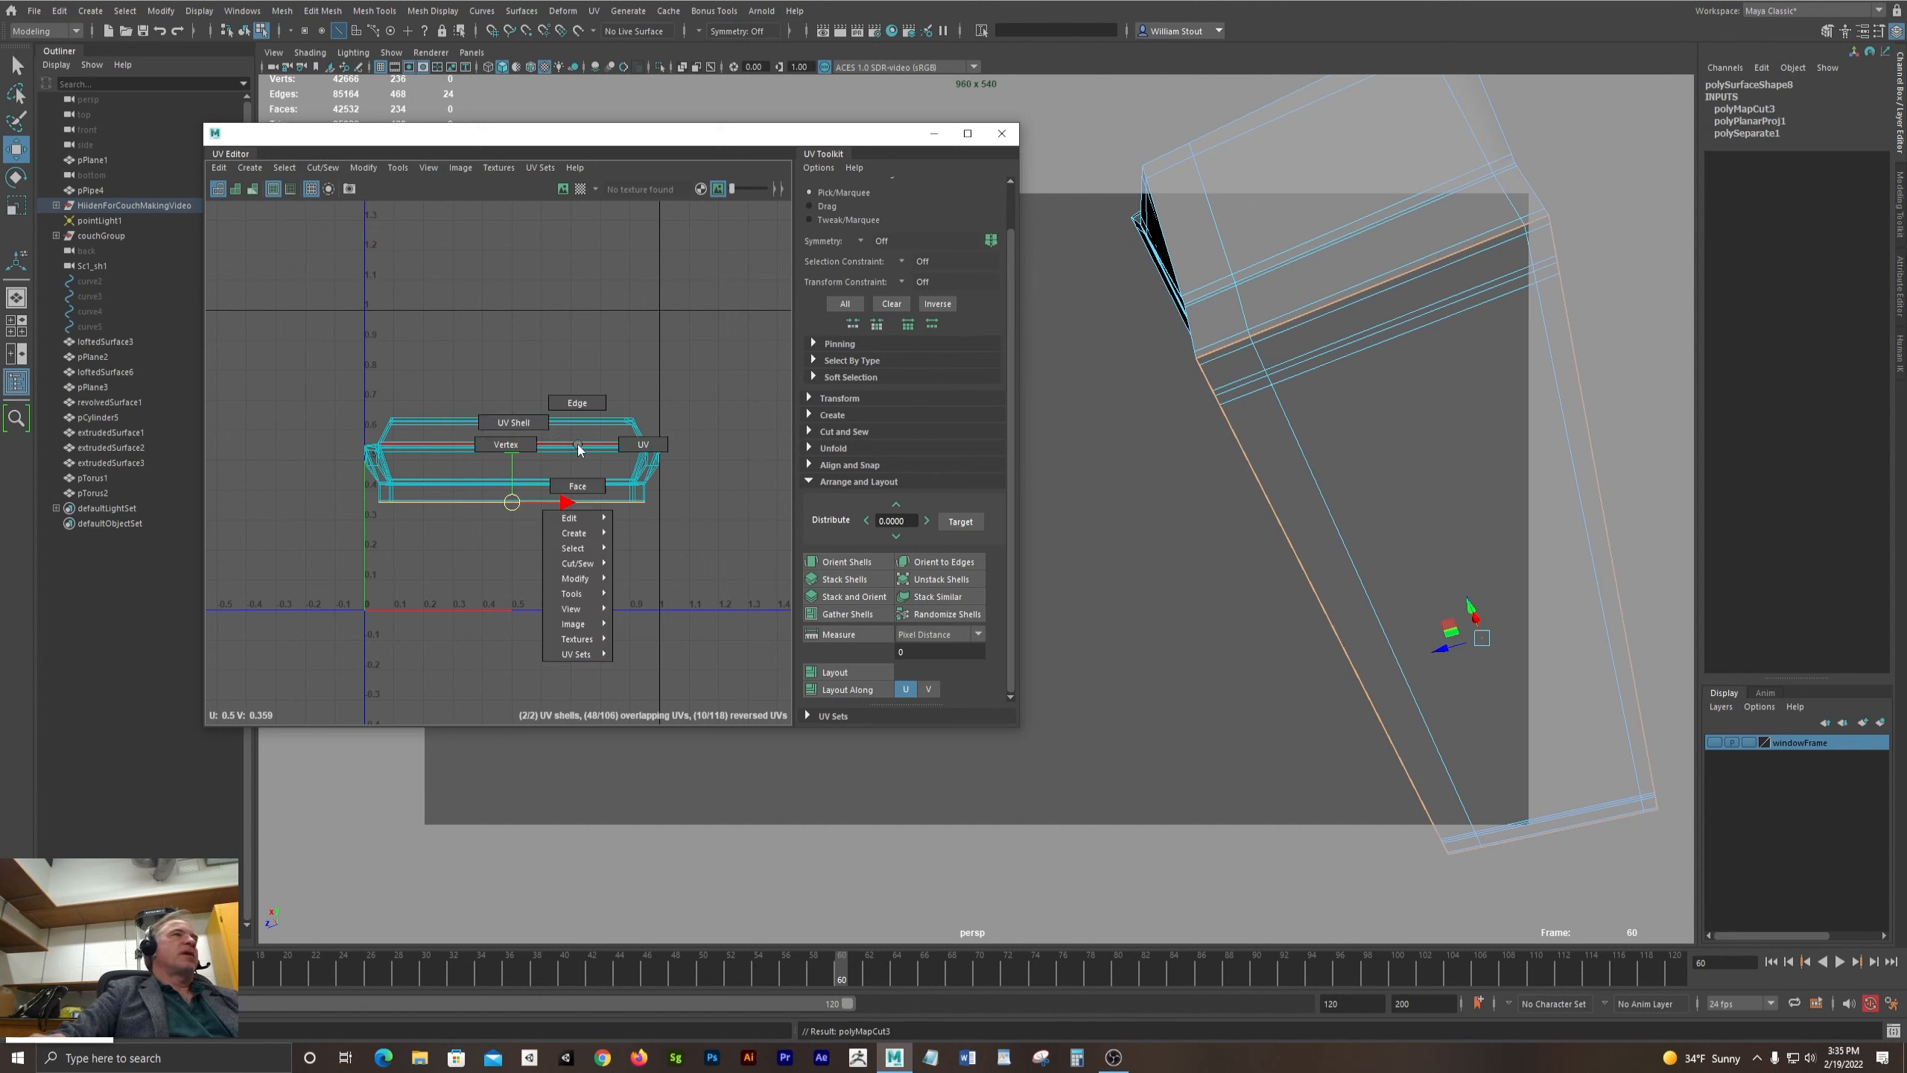
left_click(513, 426)
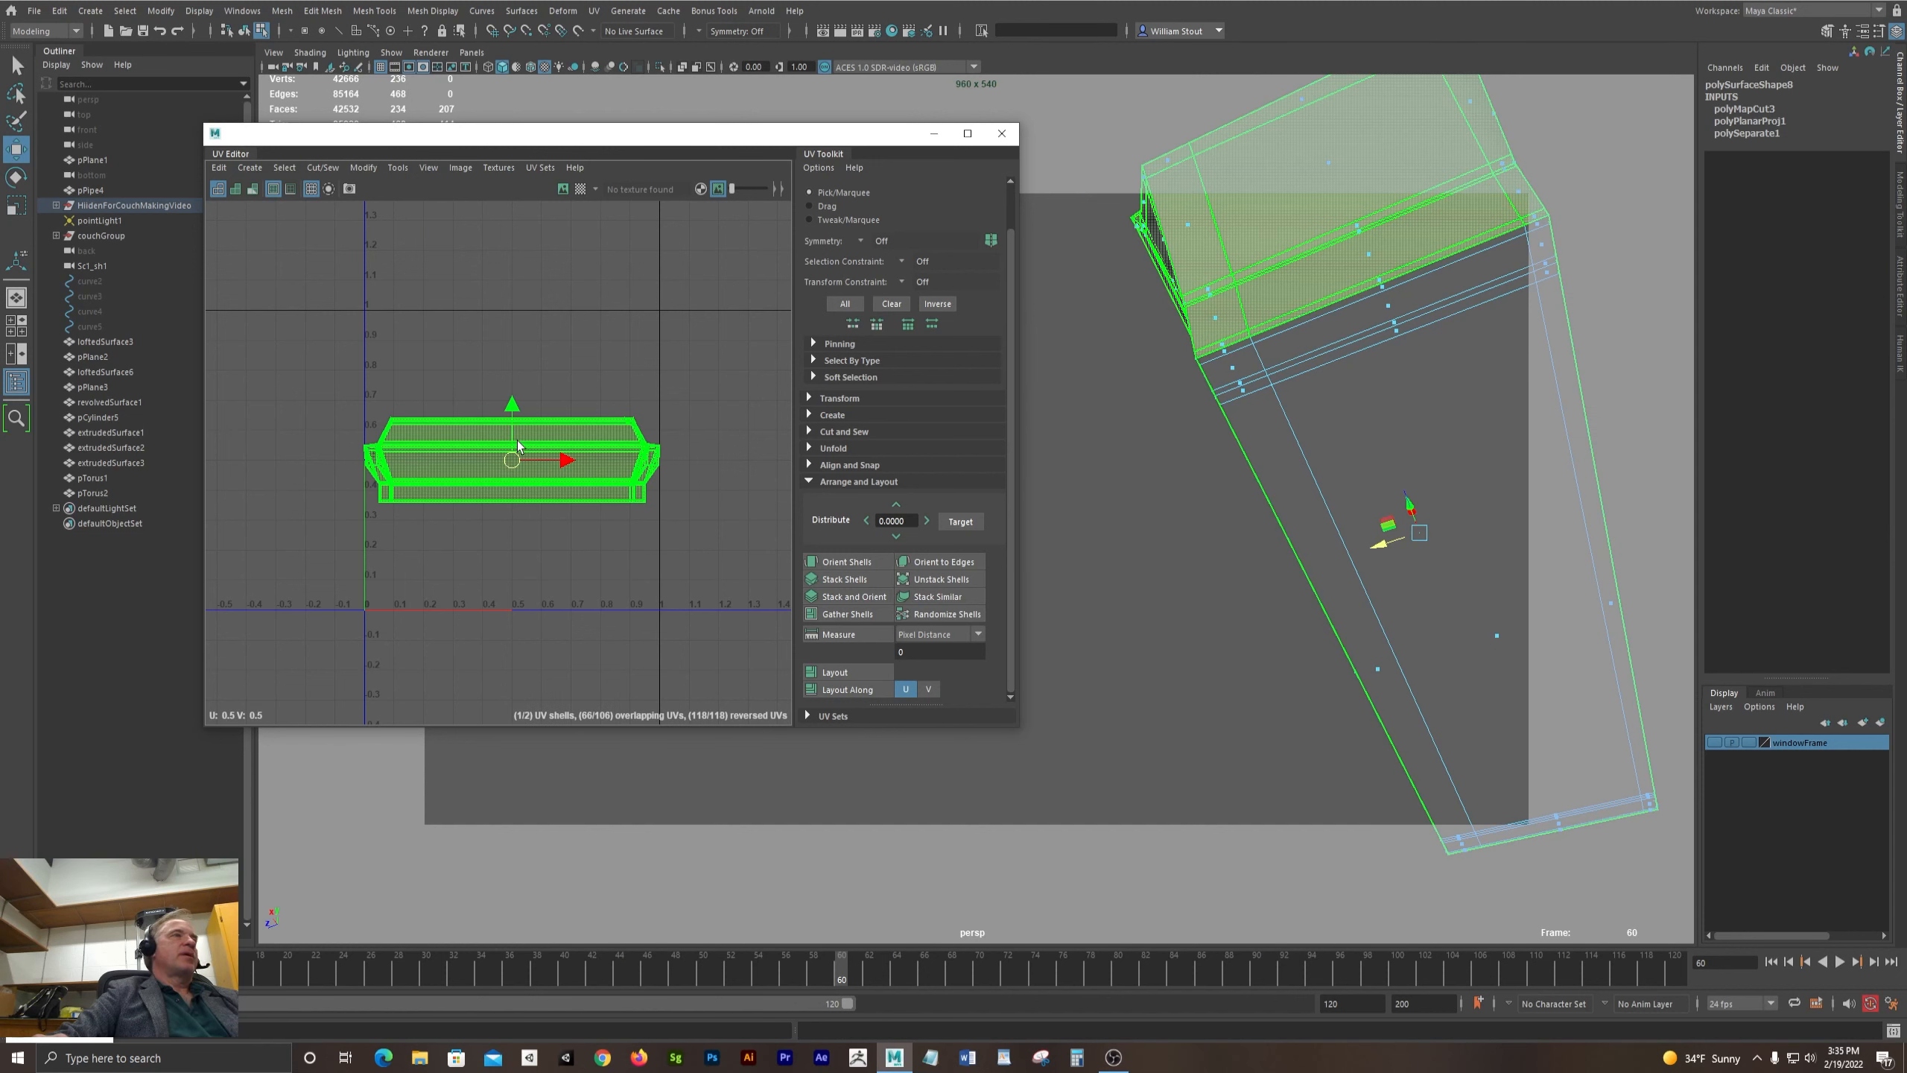
left_click(518, 450)
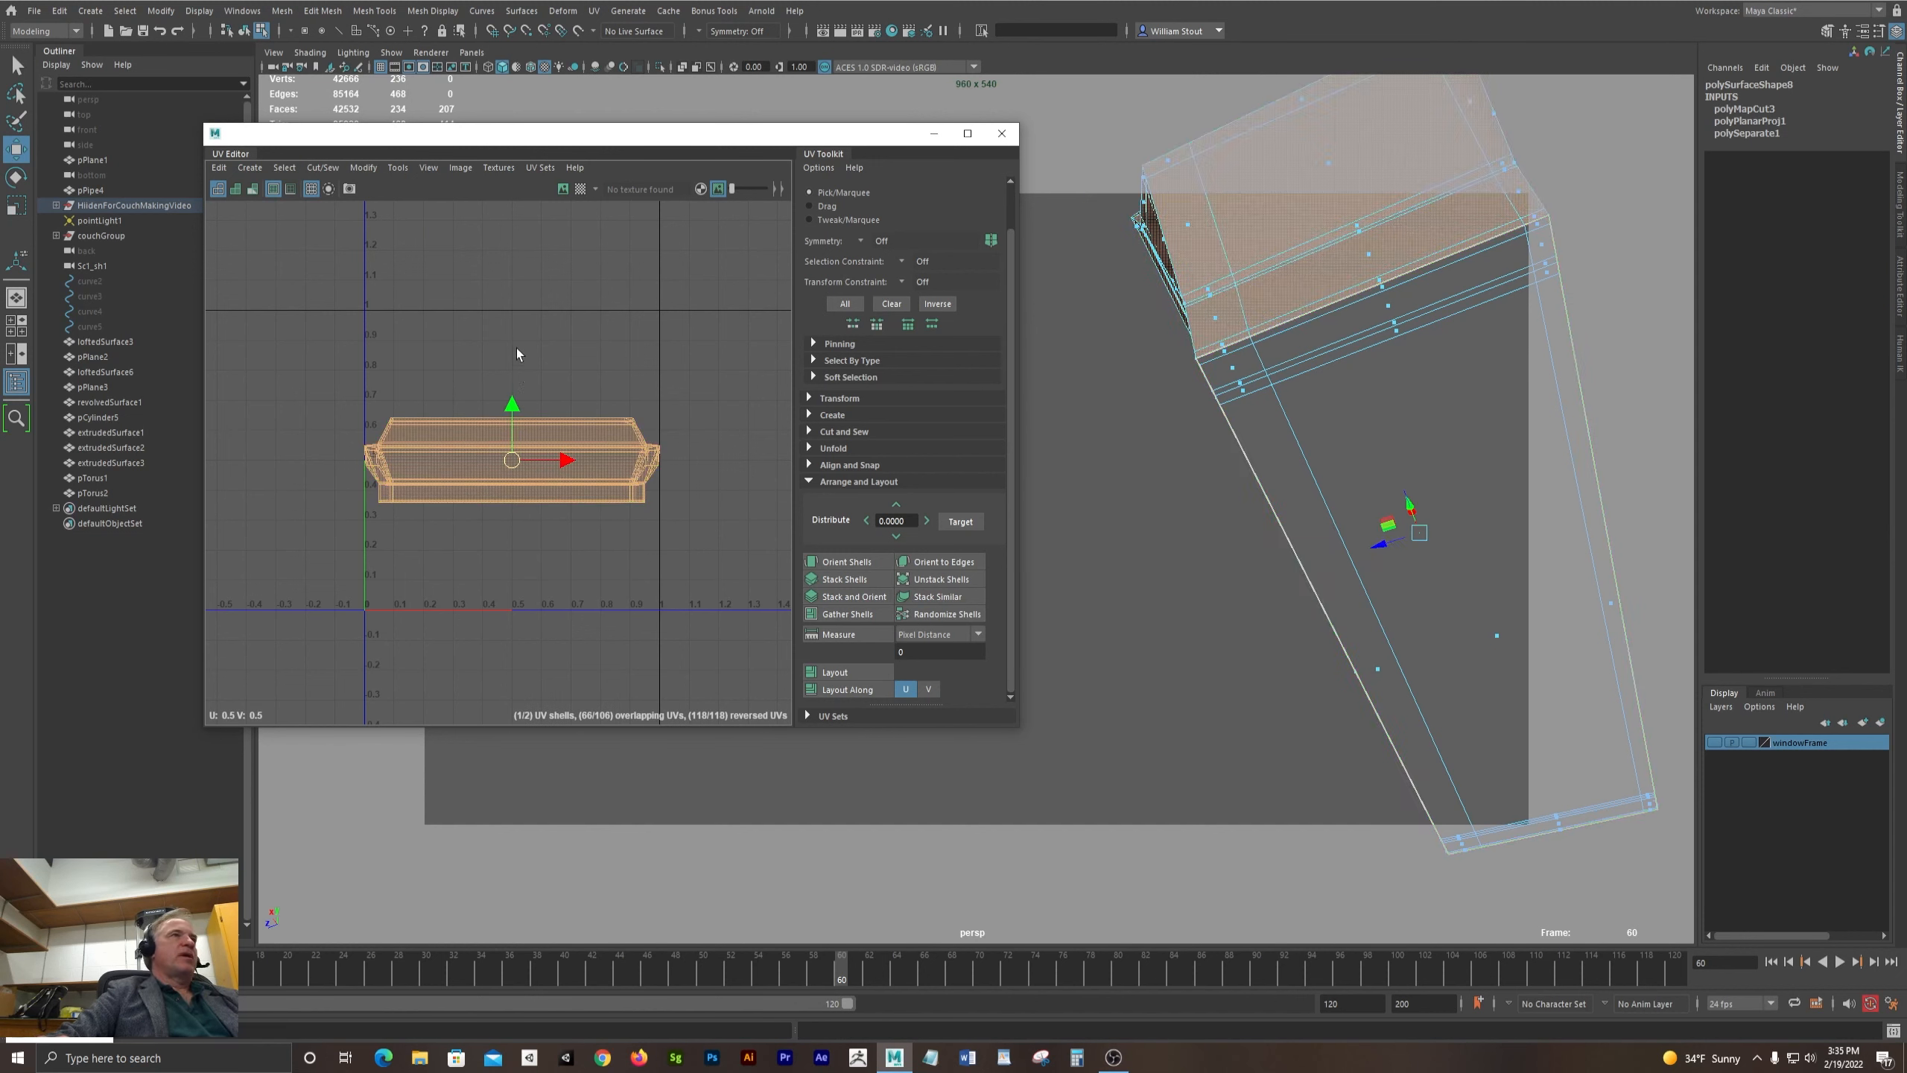
left_click_drag(514, 402, 514, 288)
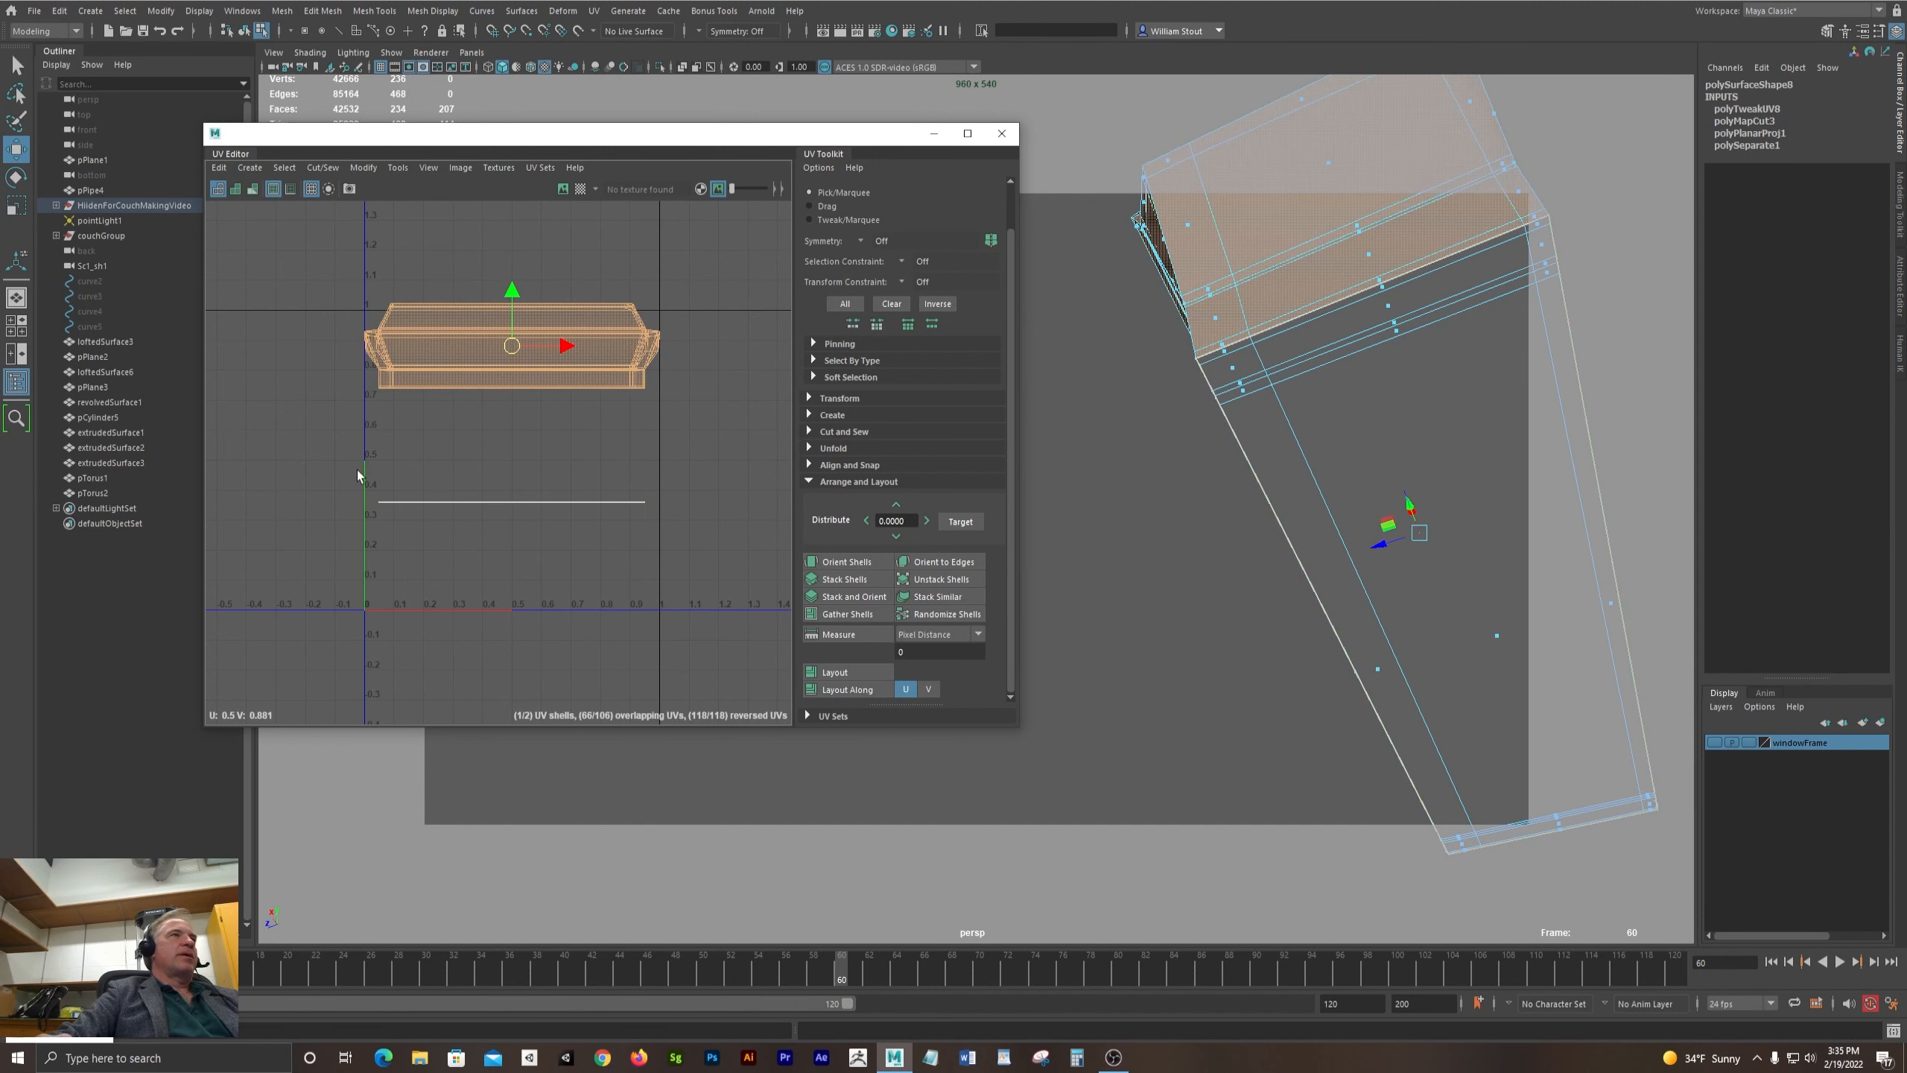
- Planar-map the underside shell from the Y axis and move it down to the lower edge of the 0–1 UV space
left_click_drag(358, 470, 712, 551)
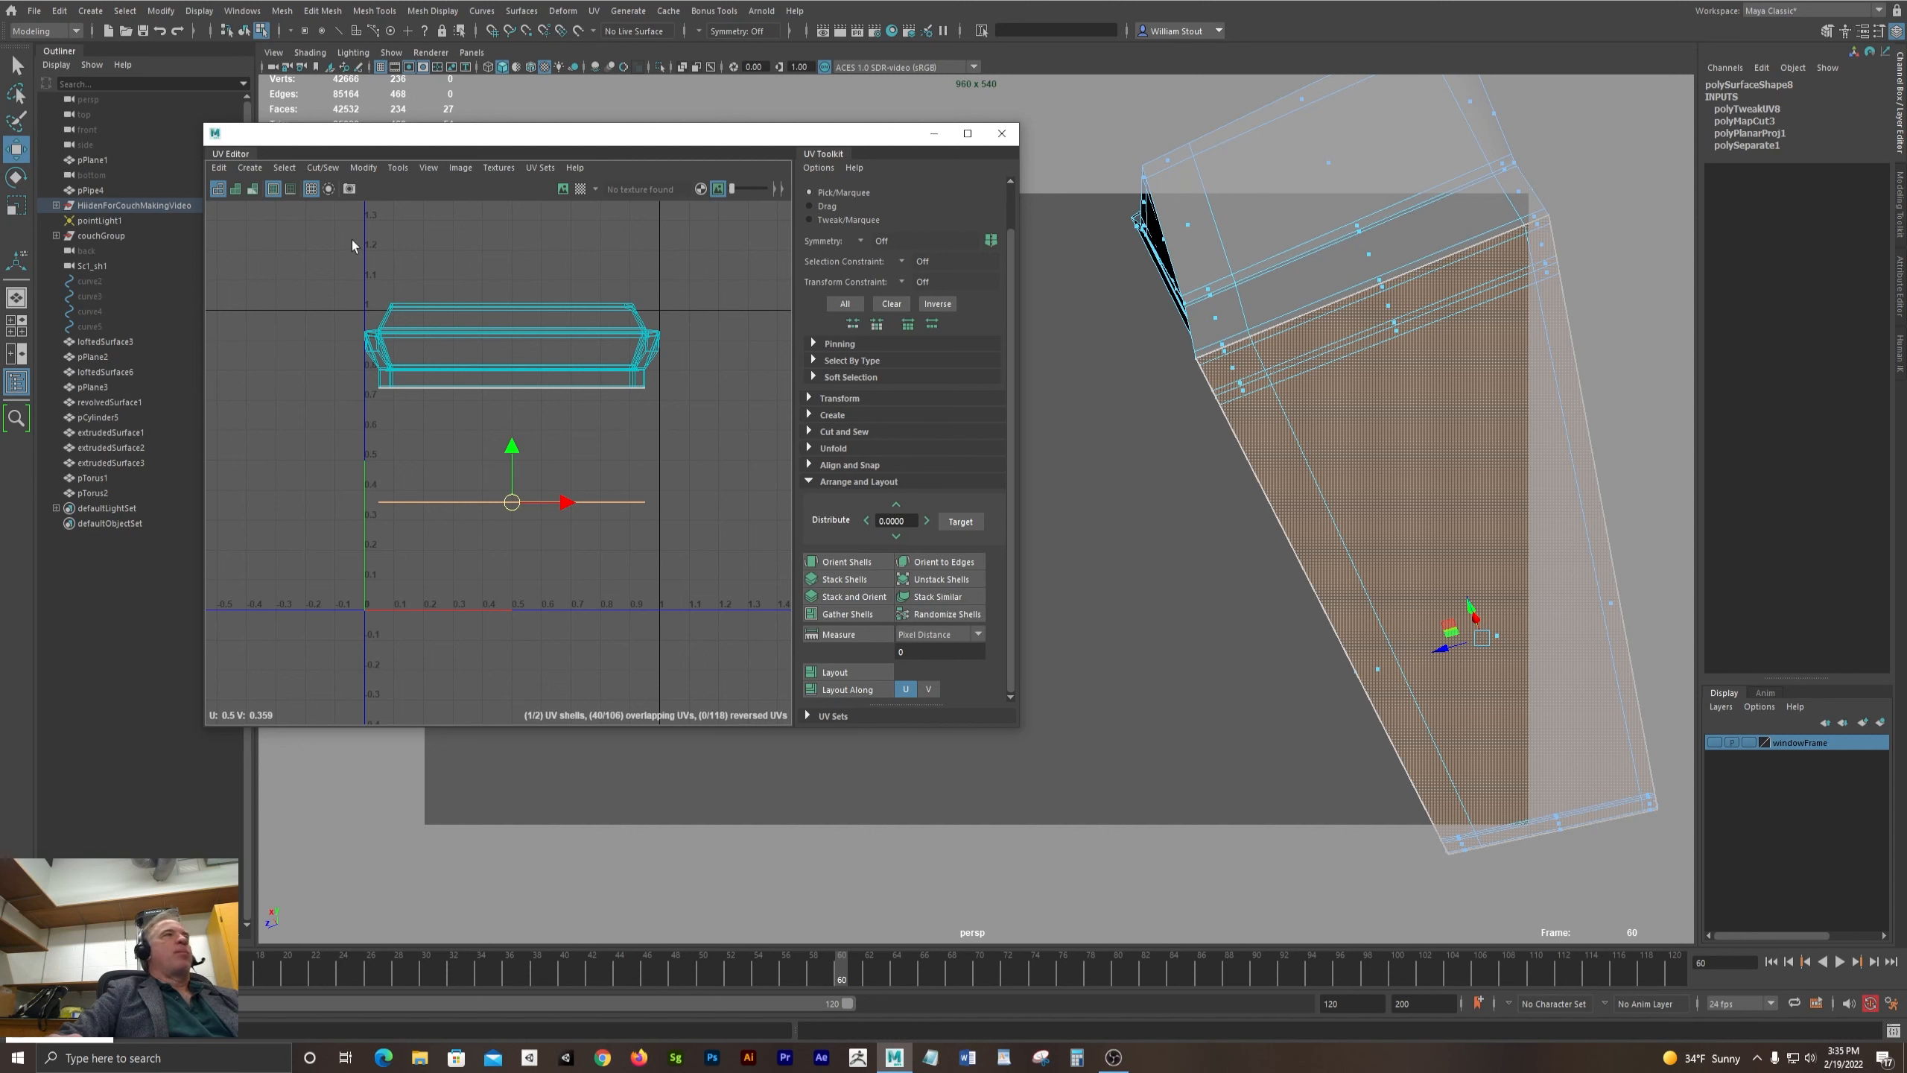
left_click(249, 168)
left_click(390, 289)
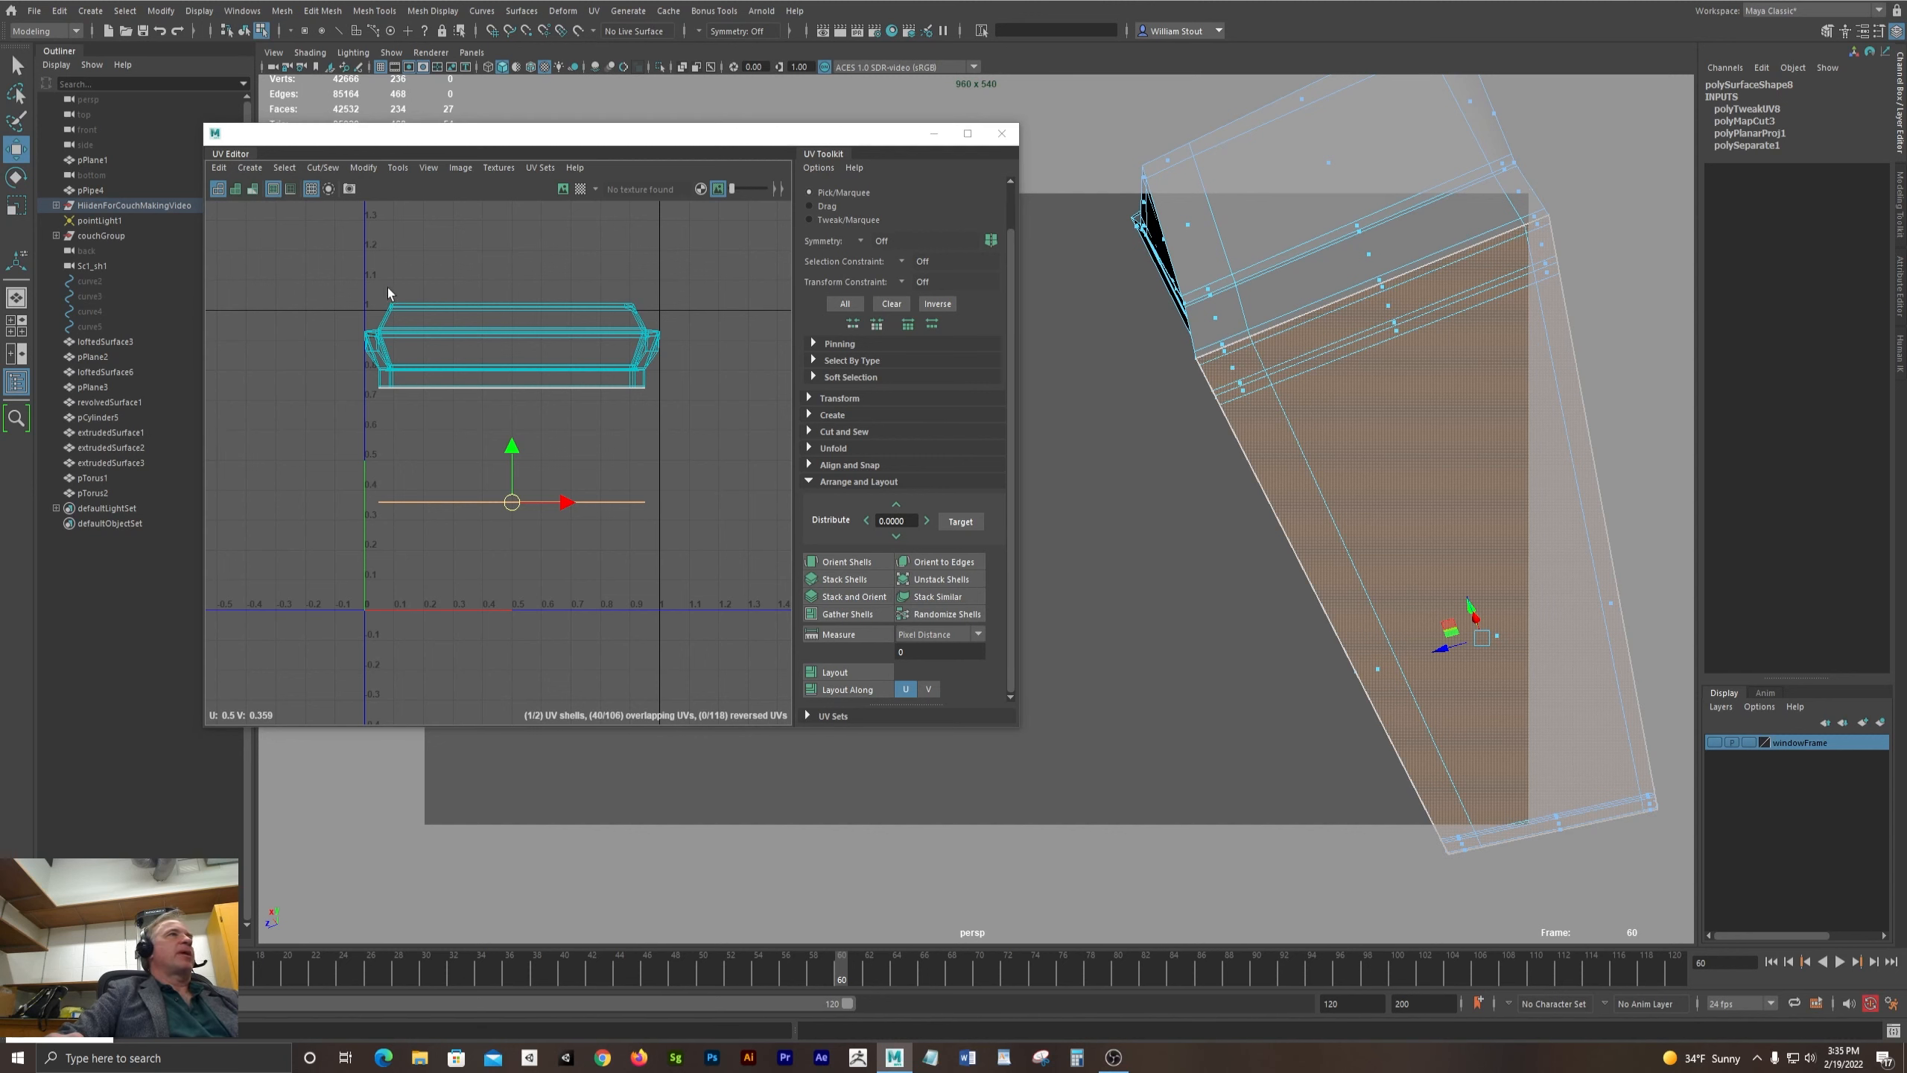
left_click(498, 478)
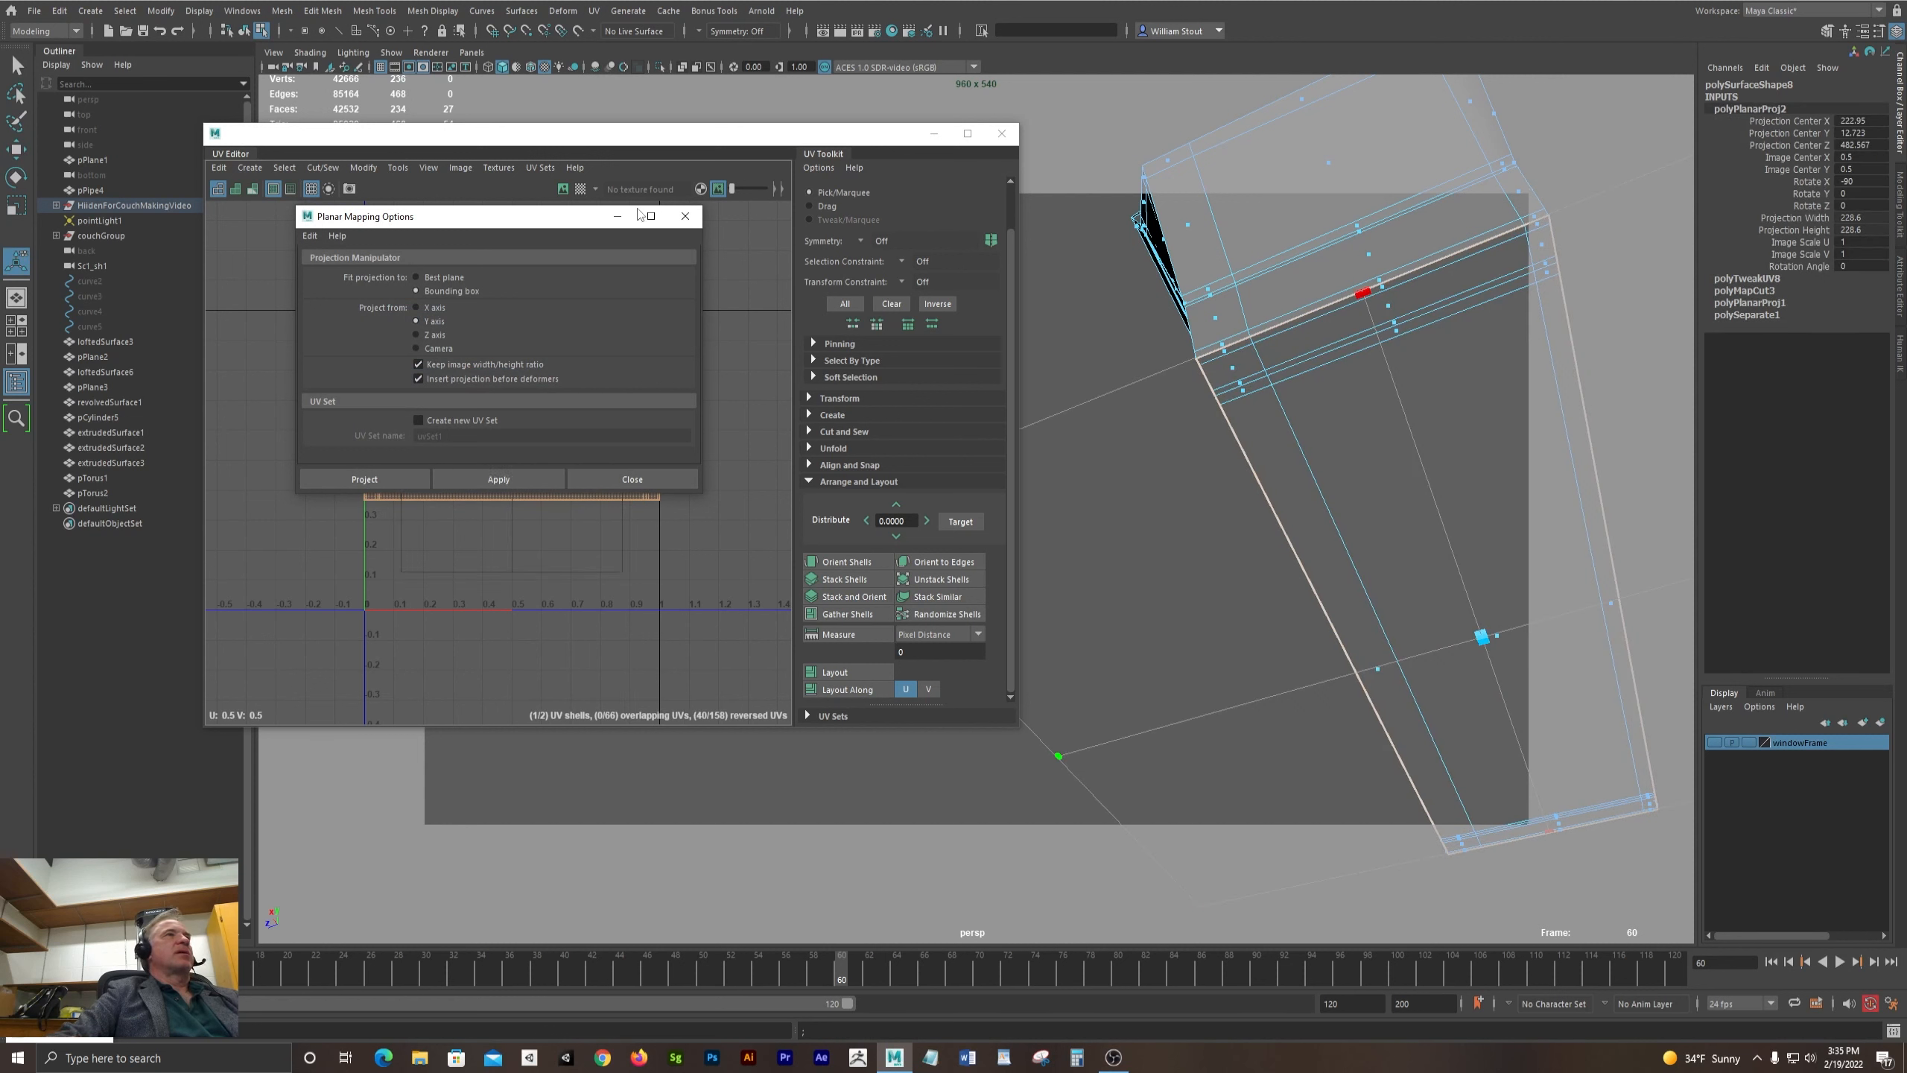
left_click(685, 216)
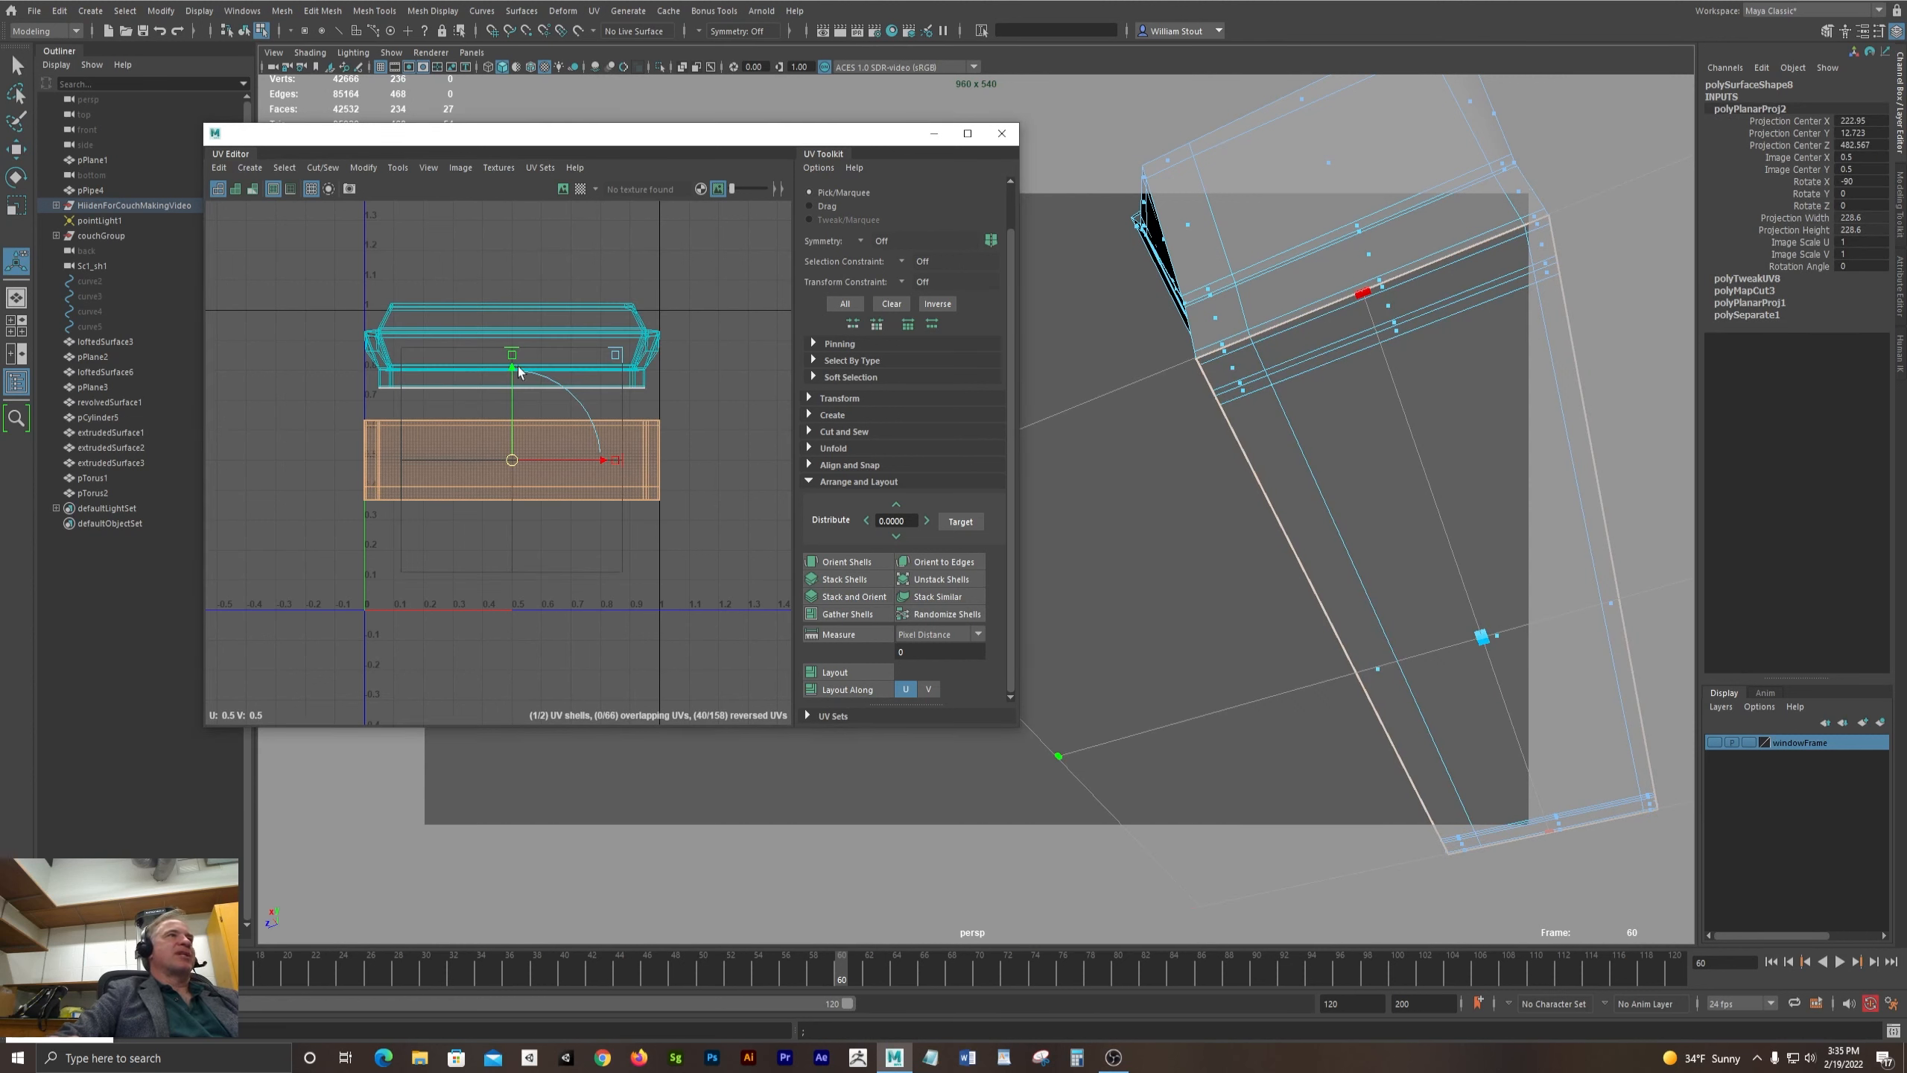
left_click_drag(517, 371, 516, 471)
left_click(739, 533)
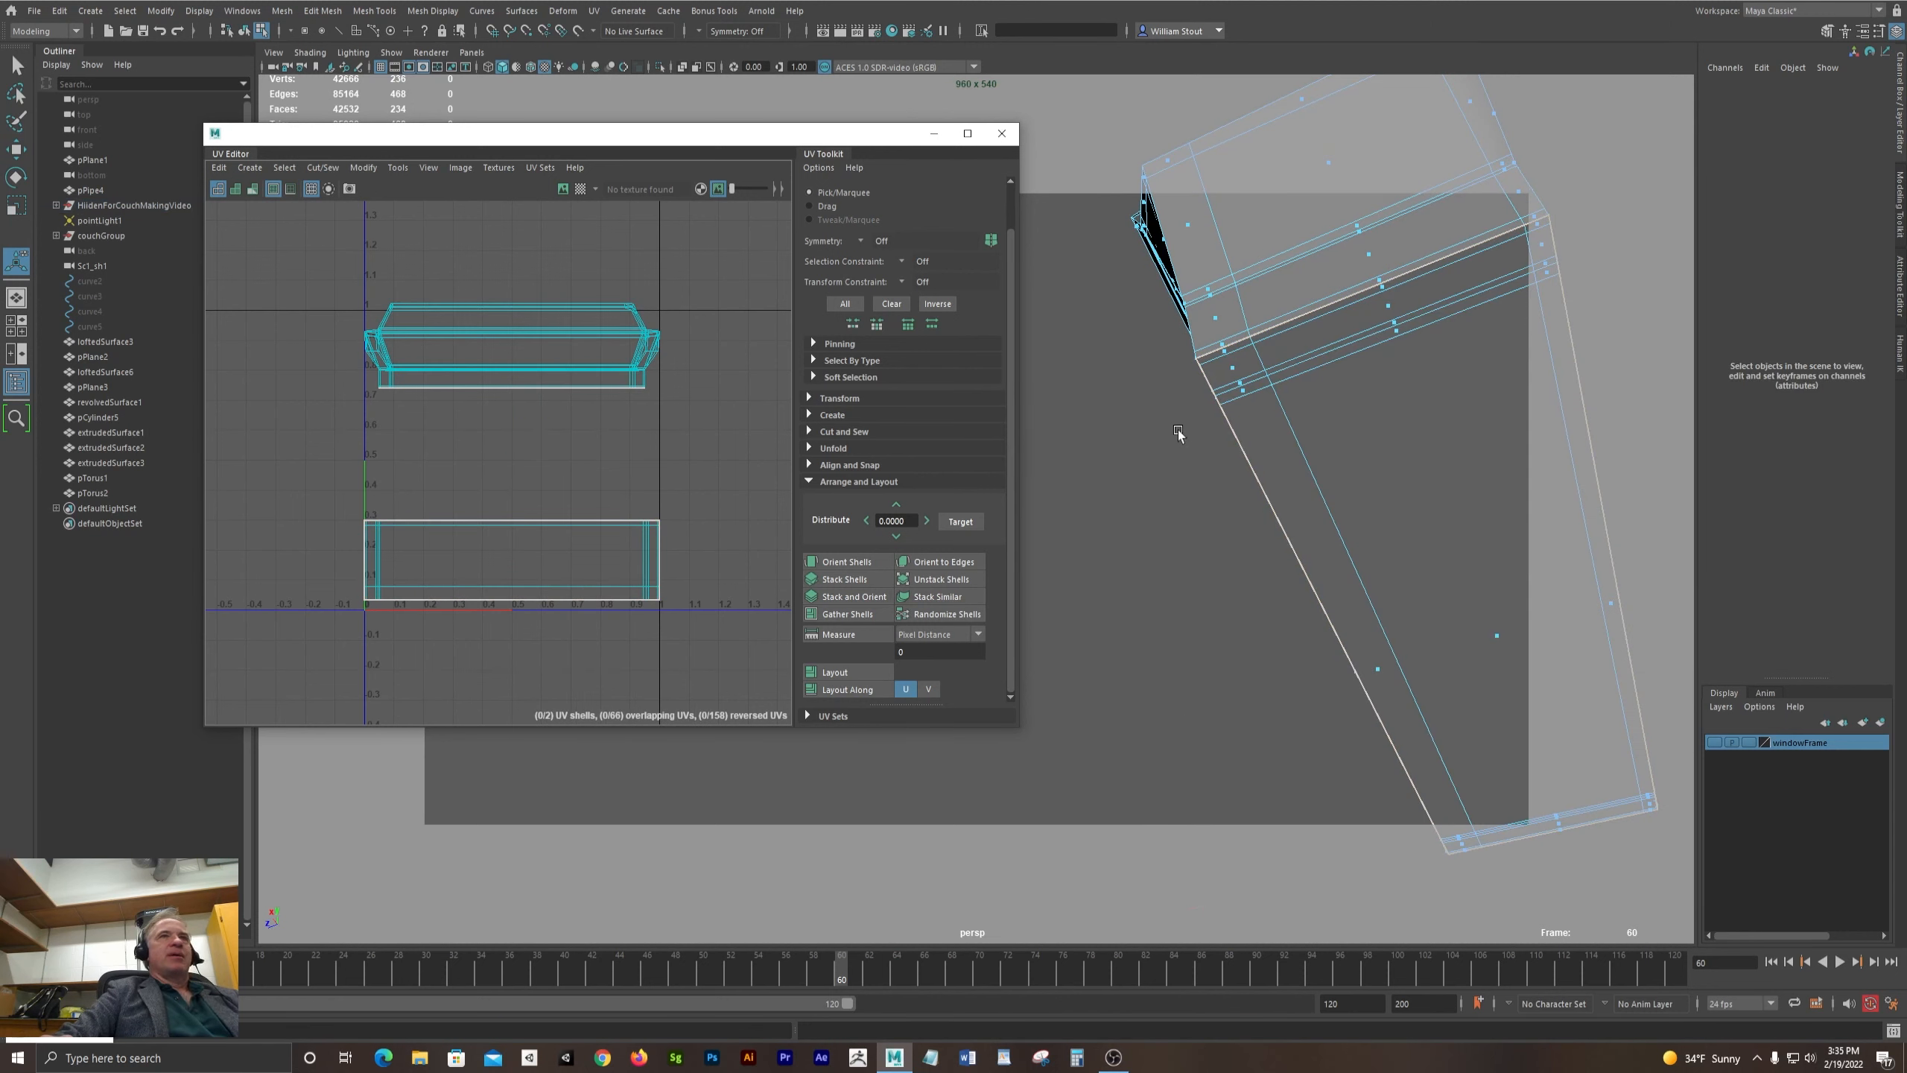
- Select the rear outline edges along the top of the couch's back, down its slanted end and over the arm's top
left_click_drag(1344, 446, 1274, 489, "alt")
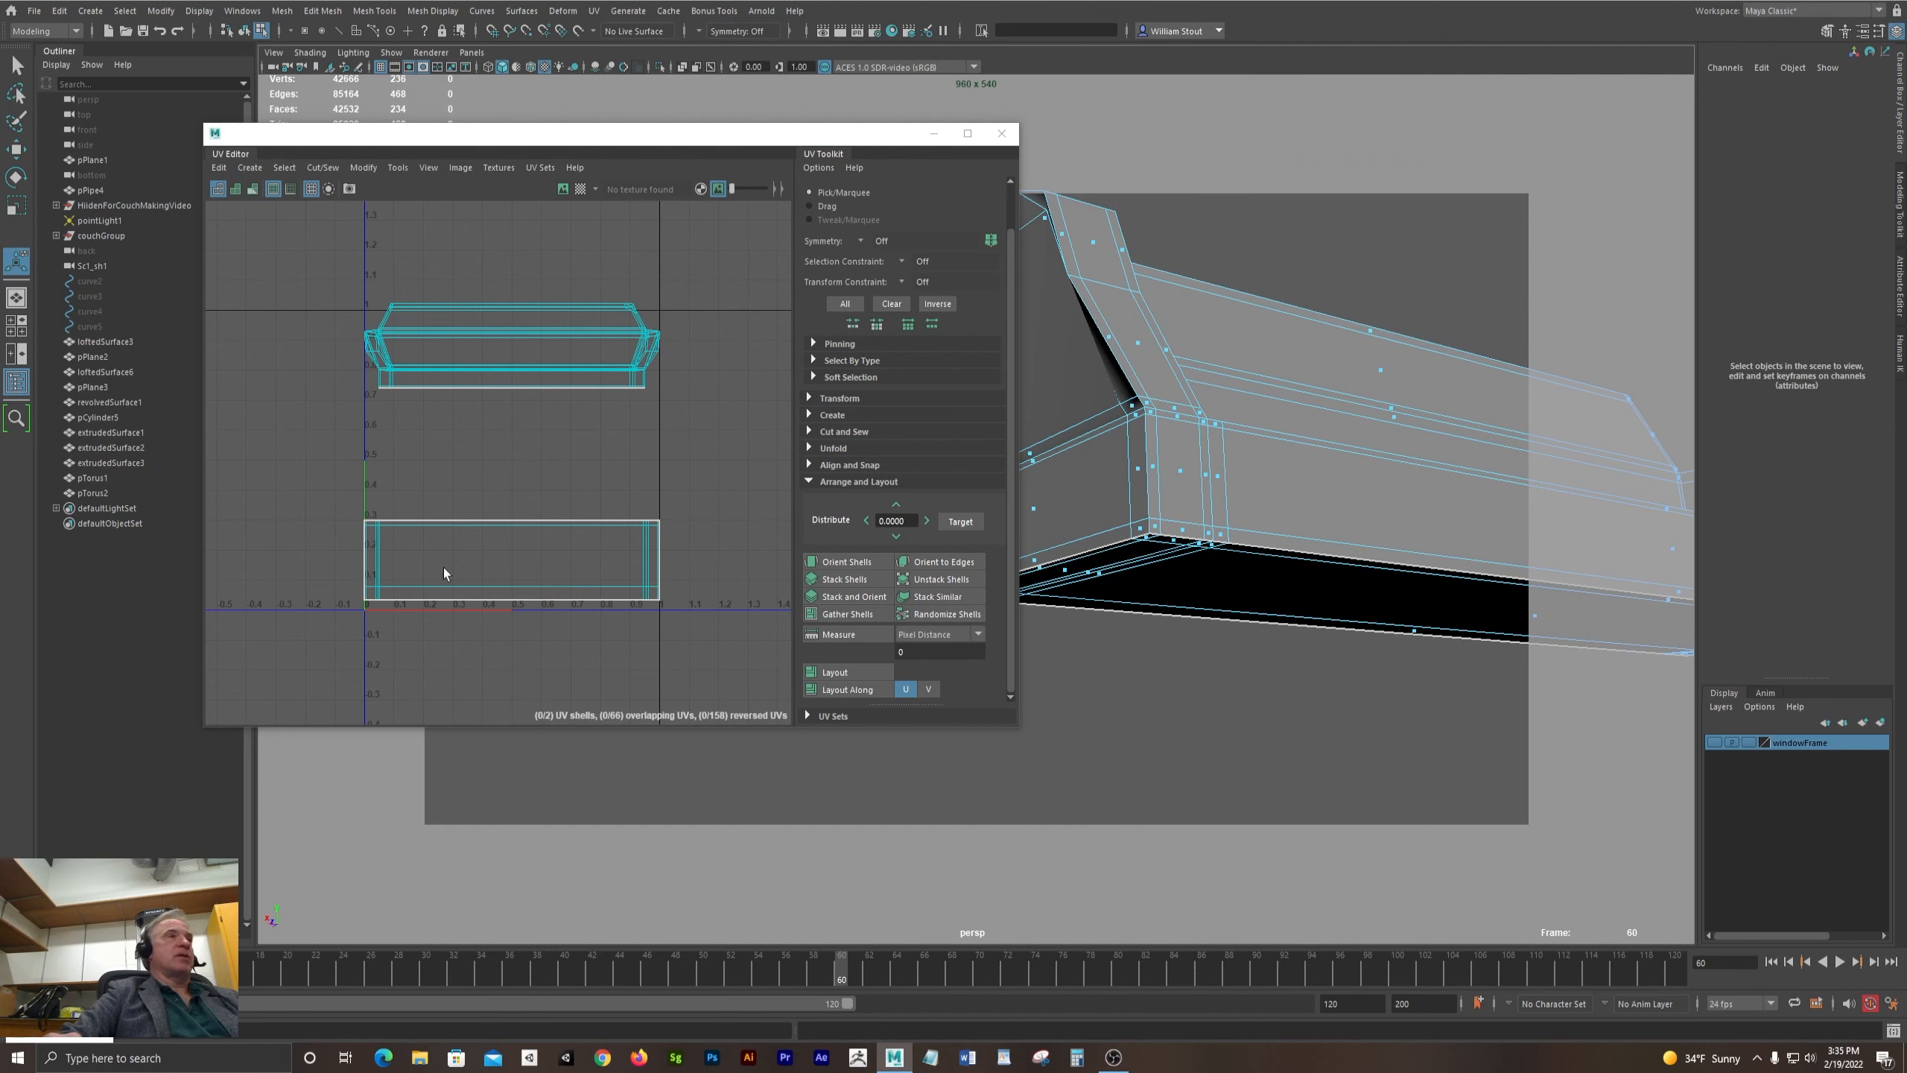
left_click_drag(1170, 299, 1355, 351, "alt")
left_click(823, 137)
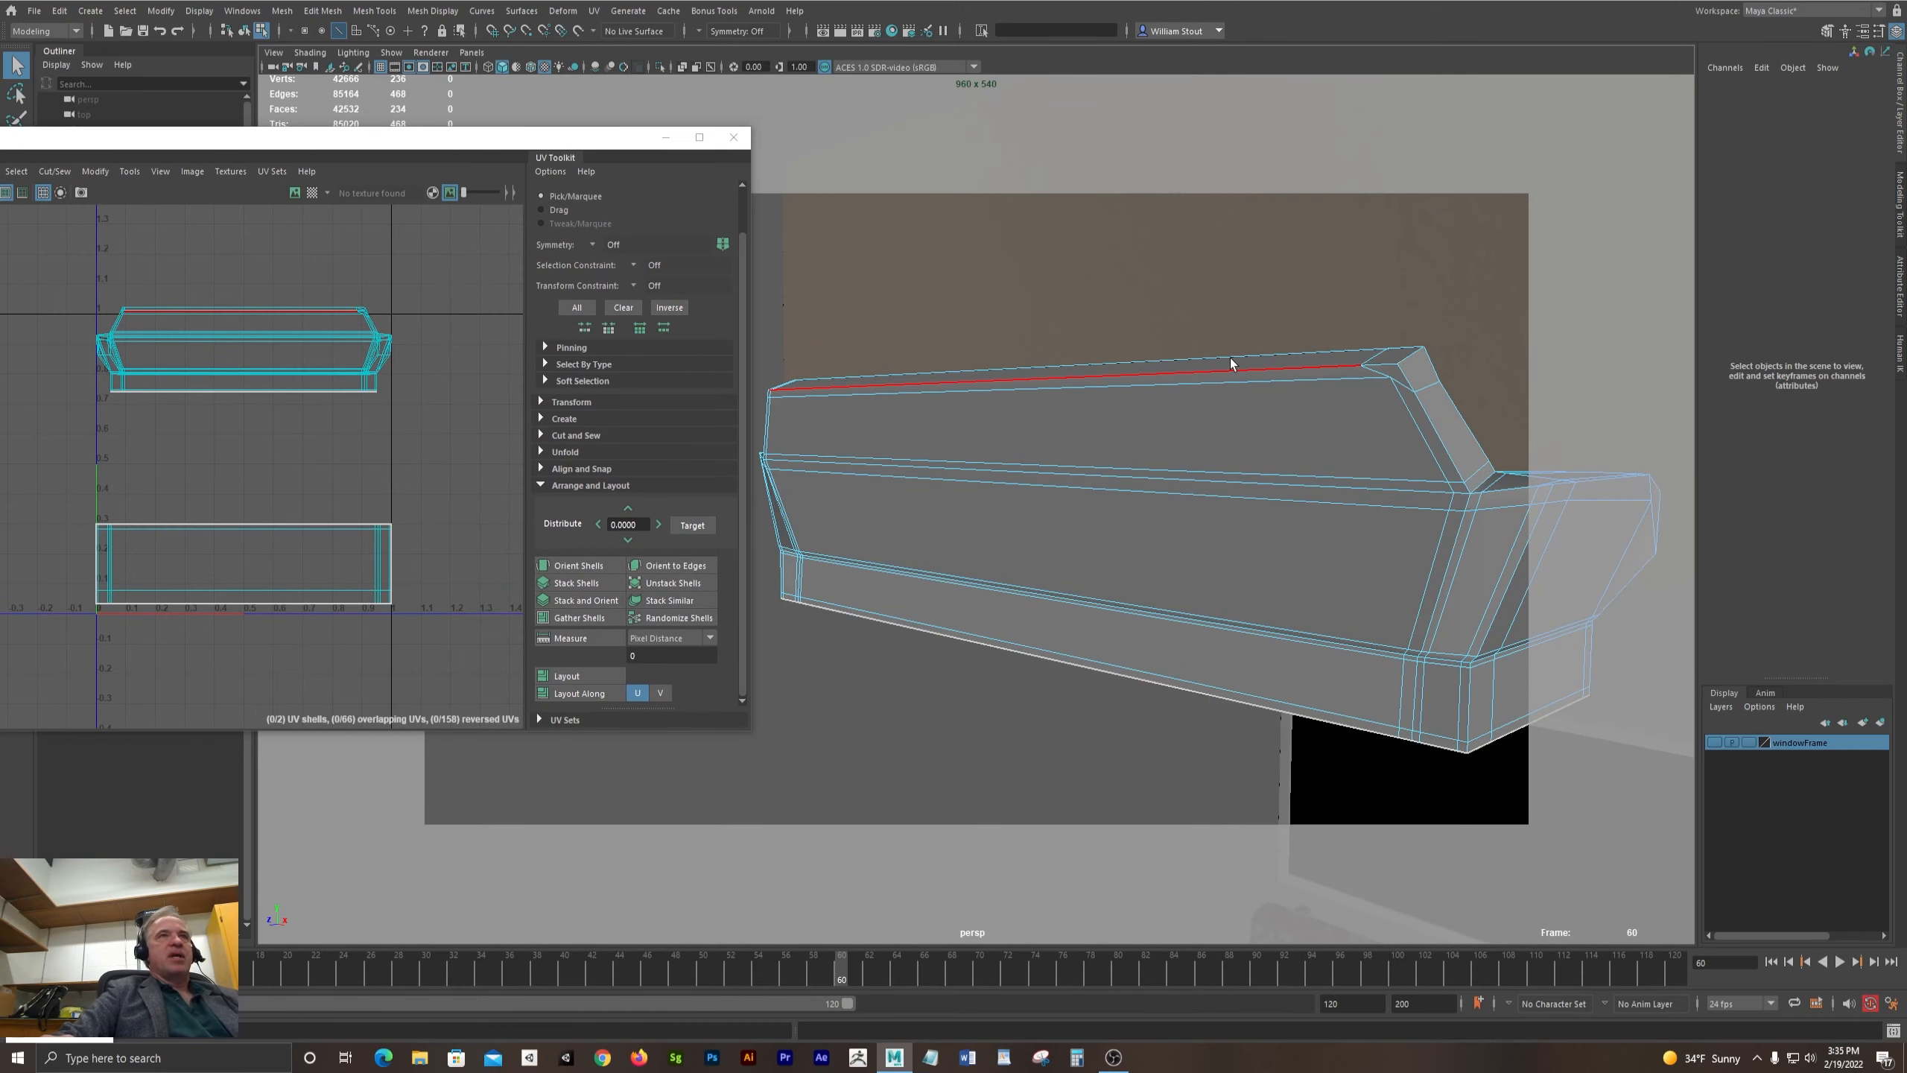
left_click(1231, 358)
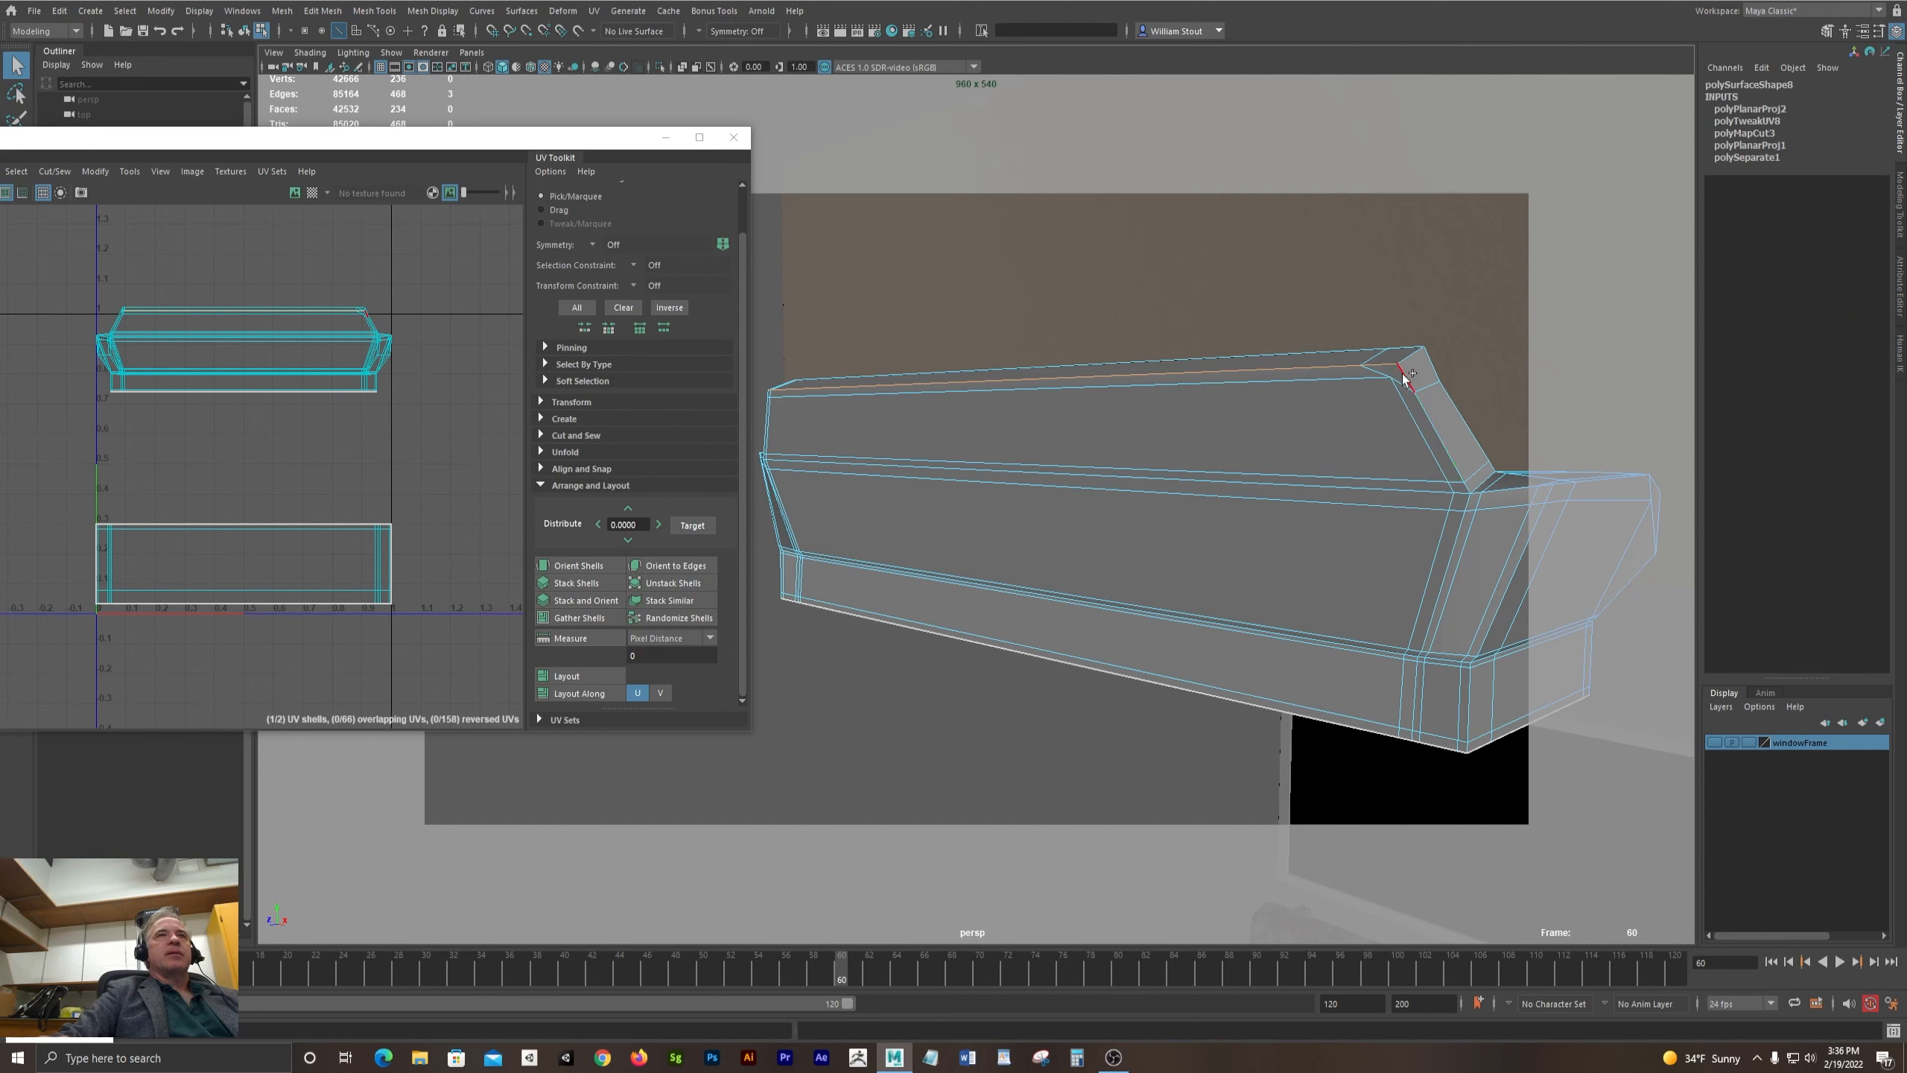
left_click(1445, 453, "shift")
right_click_drag(1308, 513, 1325, 553, "alt")
left_click_drag(1325, 553, 1166, 546, "alt")
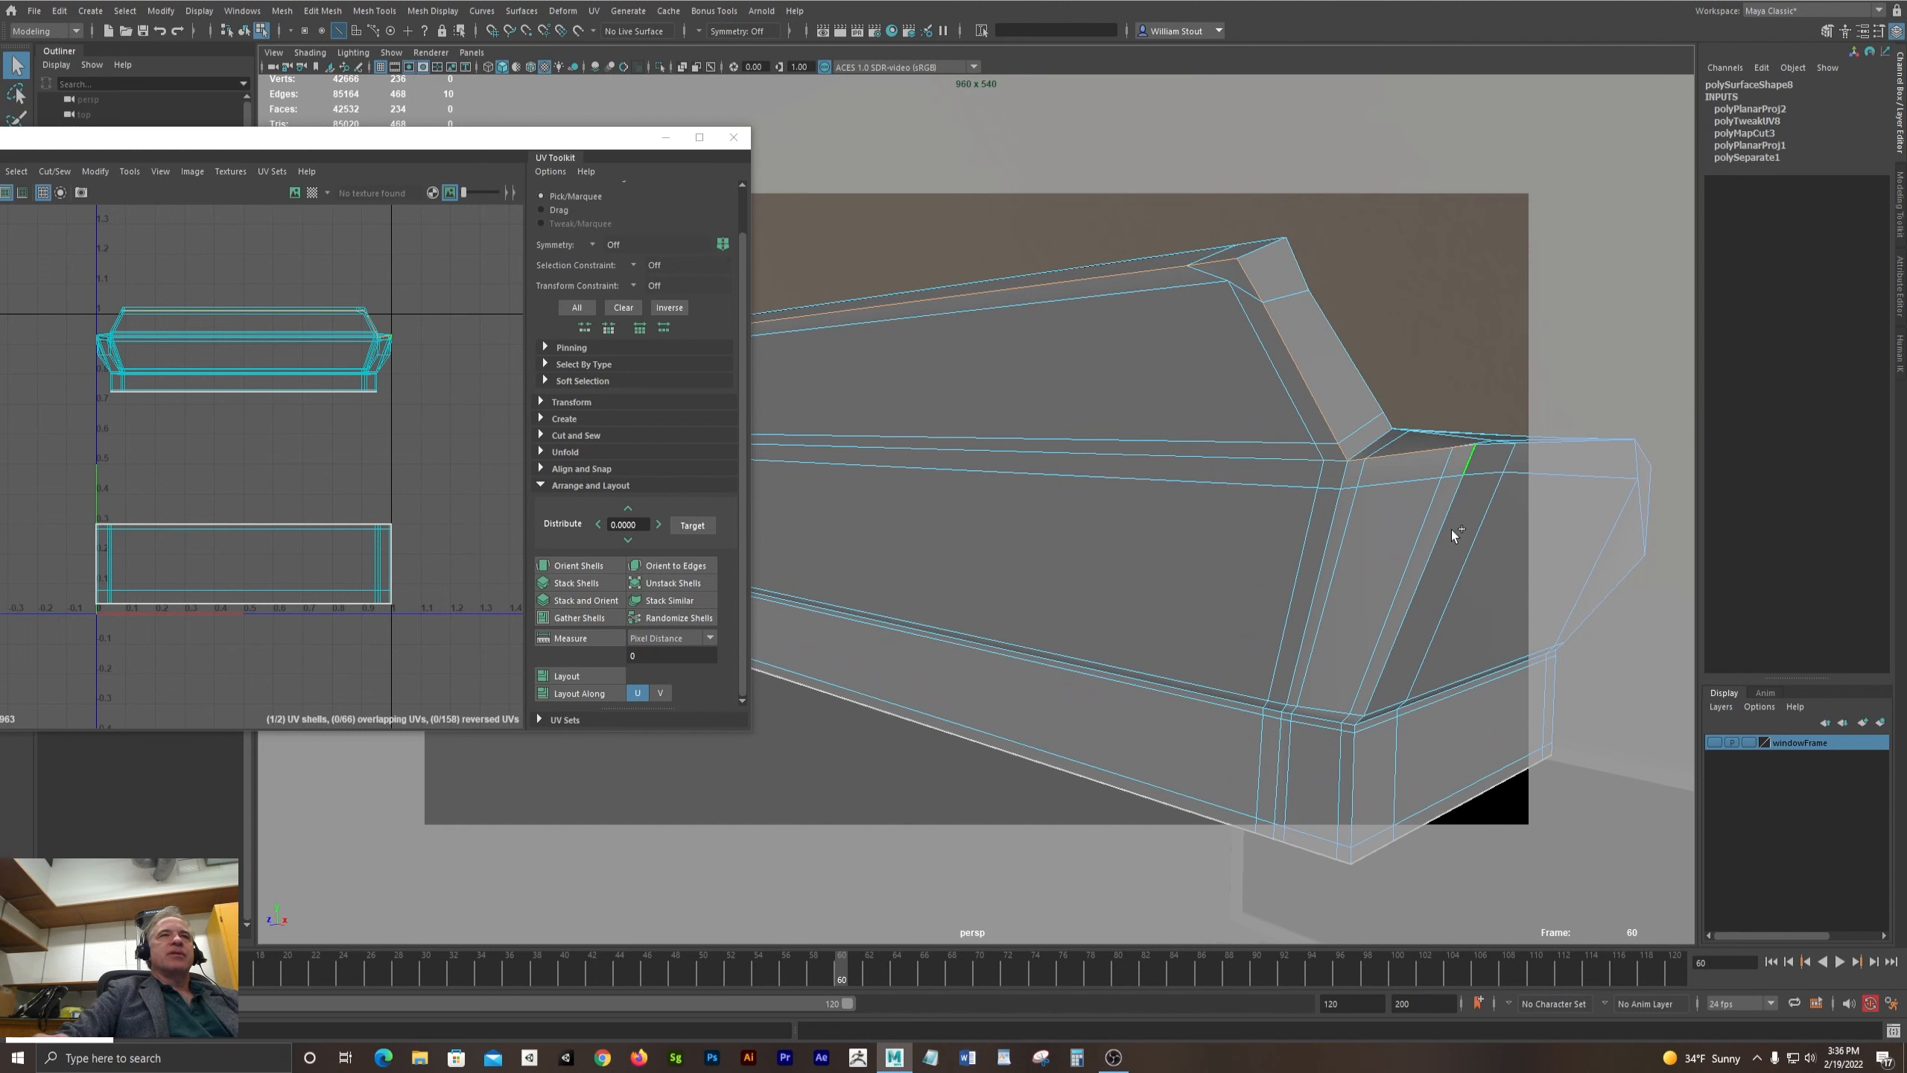
- Extend the edge selection down the arm's slanted rear corner and the base's vertical corner on the same end
left_click(1410, 605, "shift")
left_click_drag(1343, 611, 1452, 517, "alt")
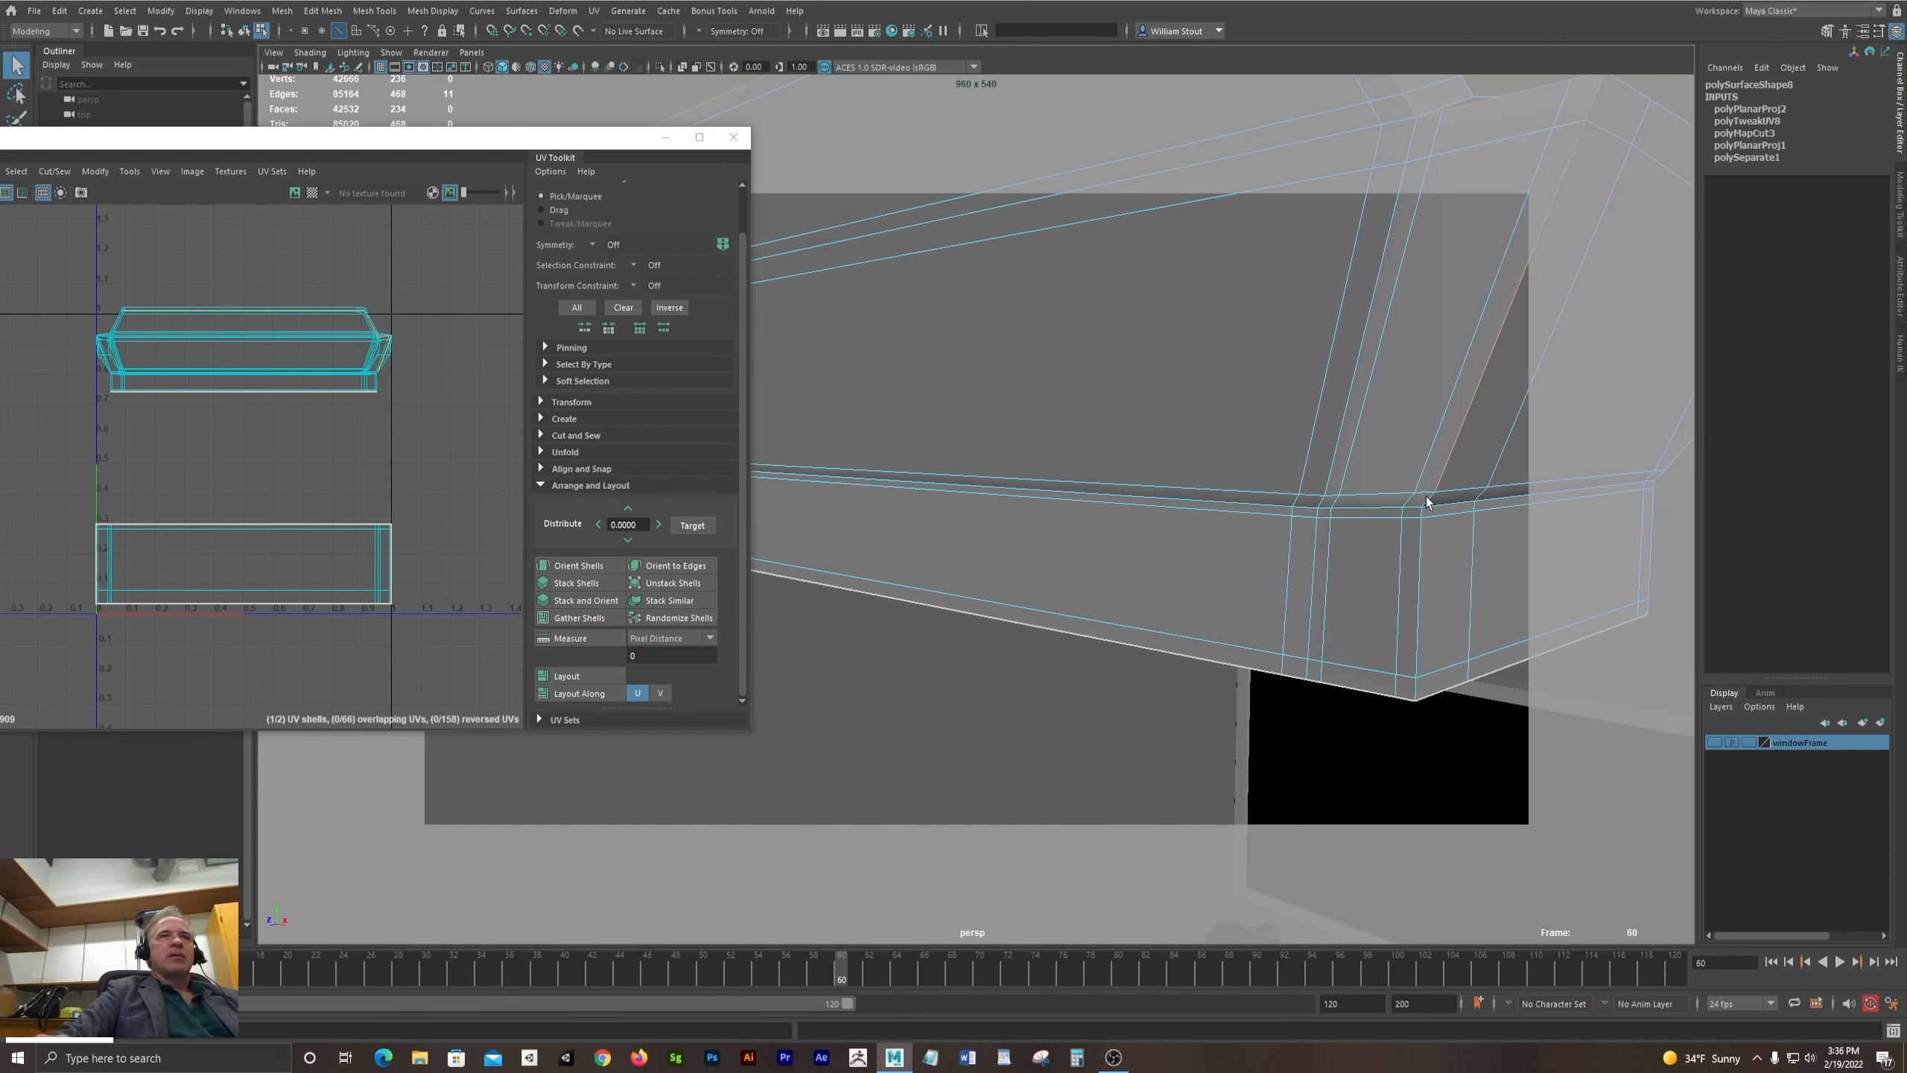
left_click(1426, 497, "shift")
left_click(1418, 513, "shift")
left_click(1420, 544, "shift")
left_click(1210, 663, "shift")
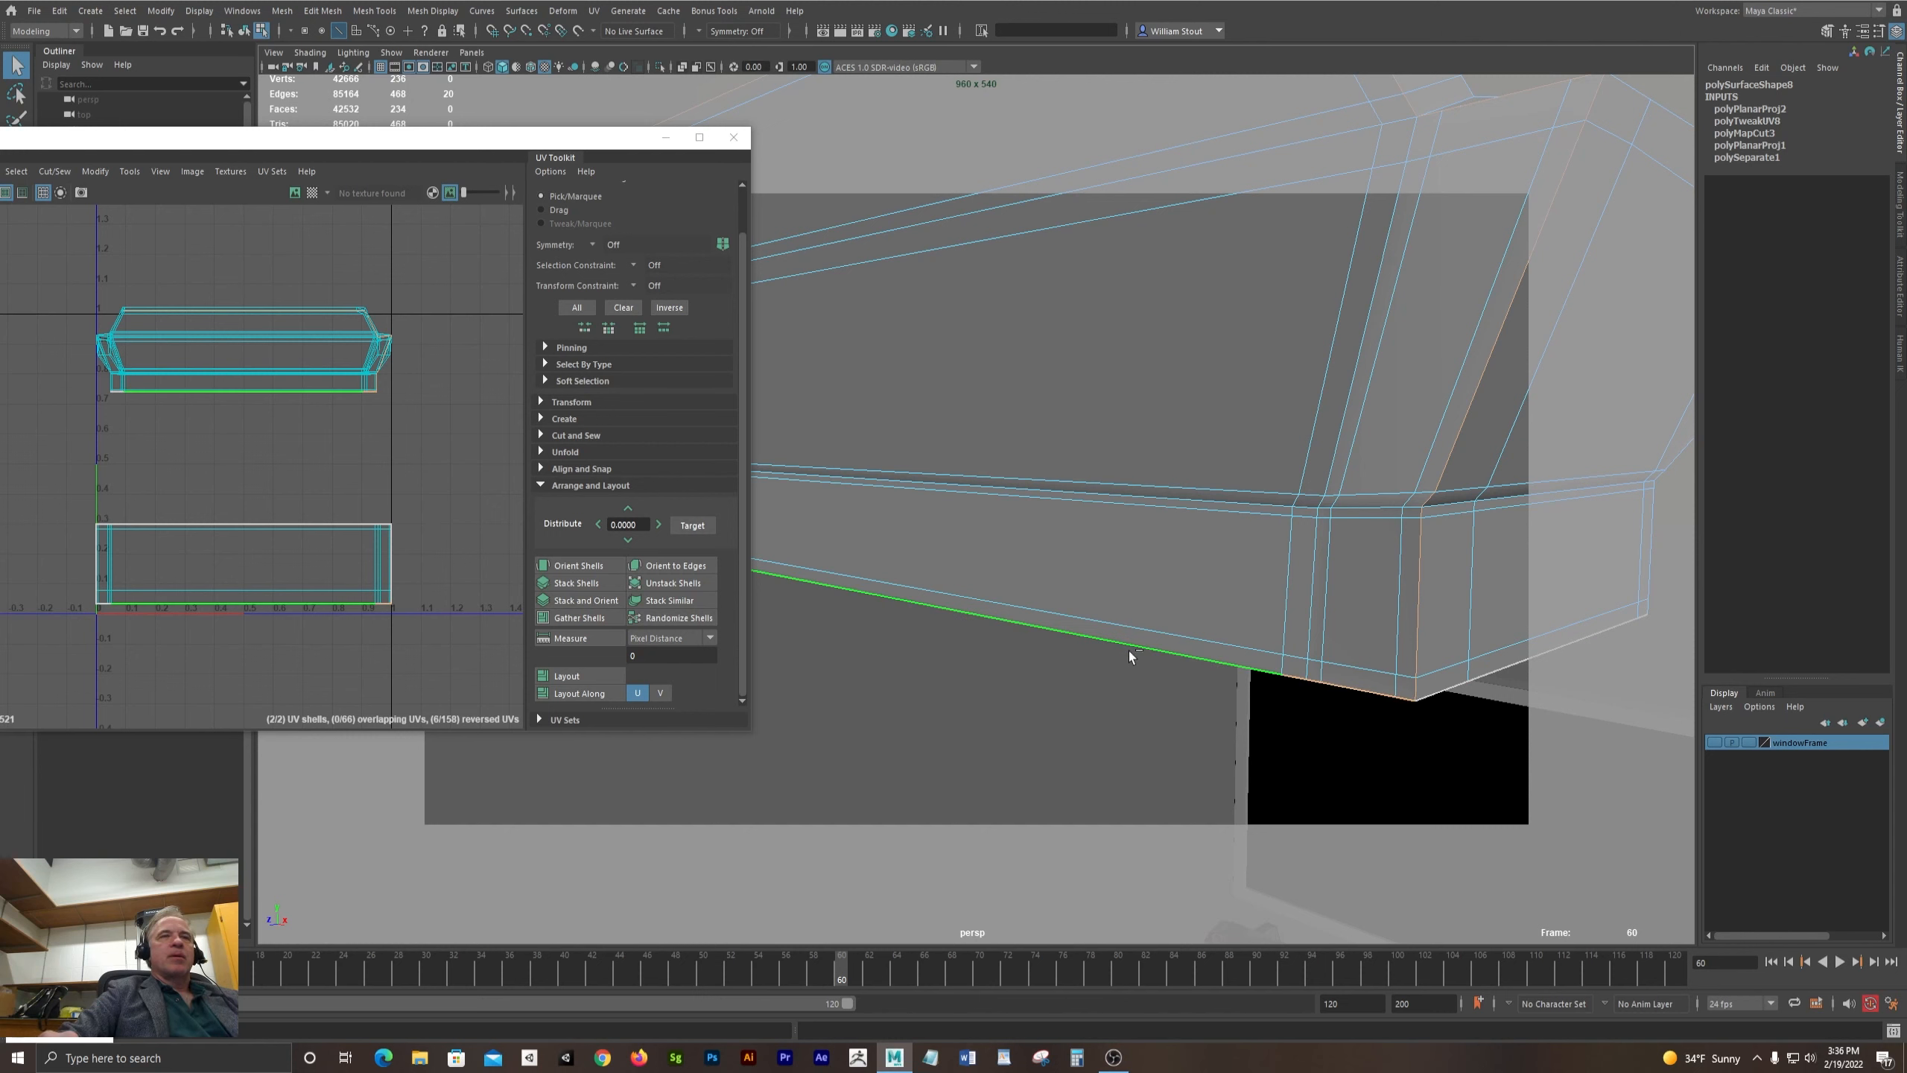
middle_click_drag(1397, 579, 1793, 593, "alt")
middle_click_drag(1149, 526, 1524, 539, "alt")
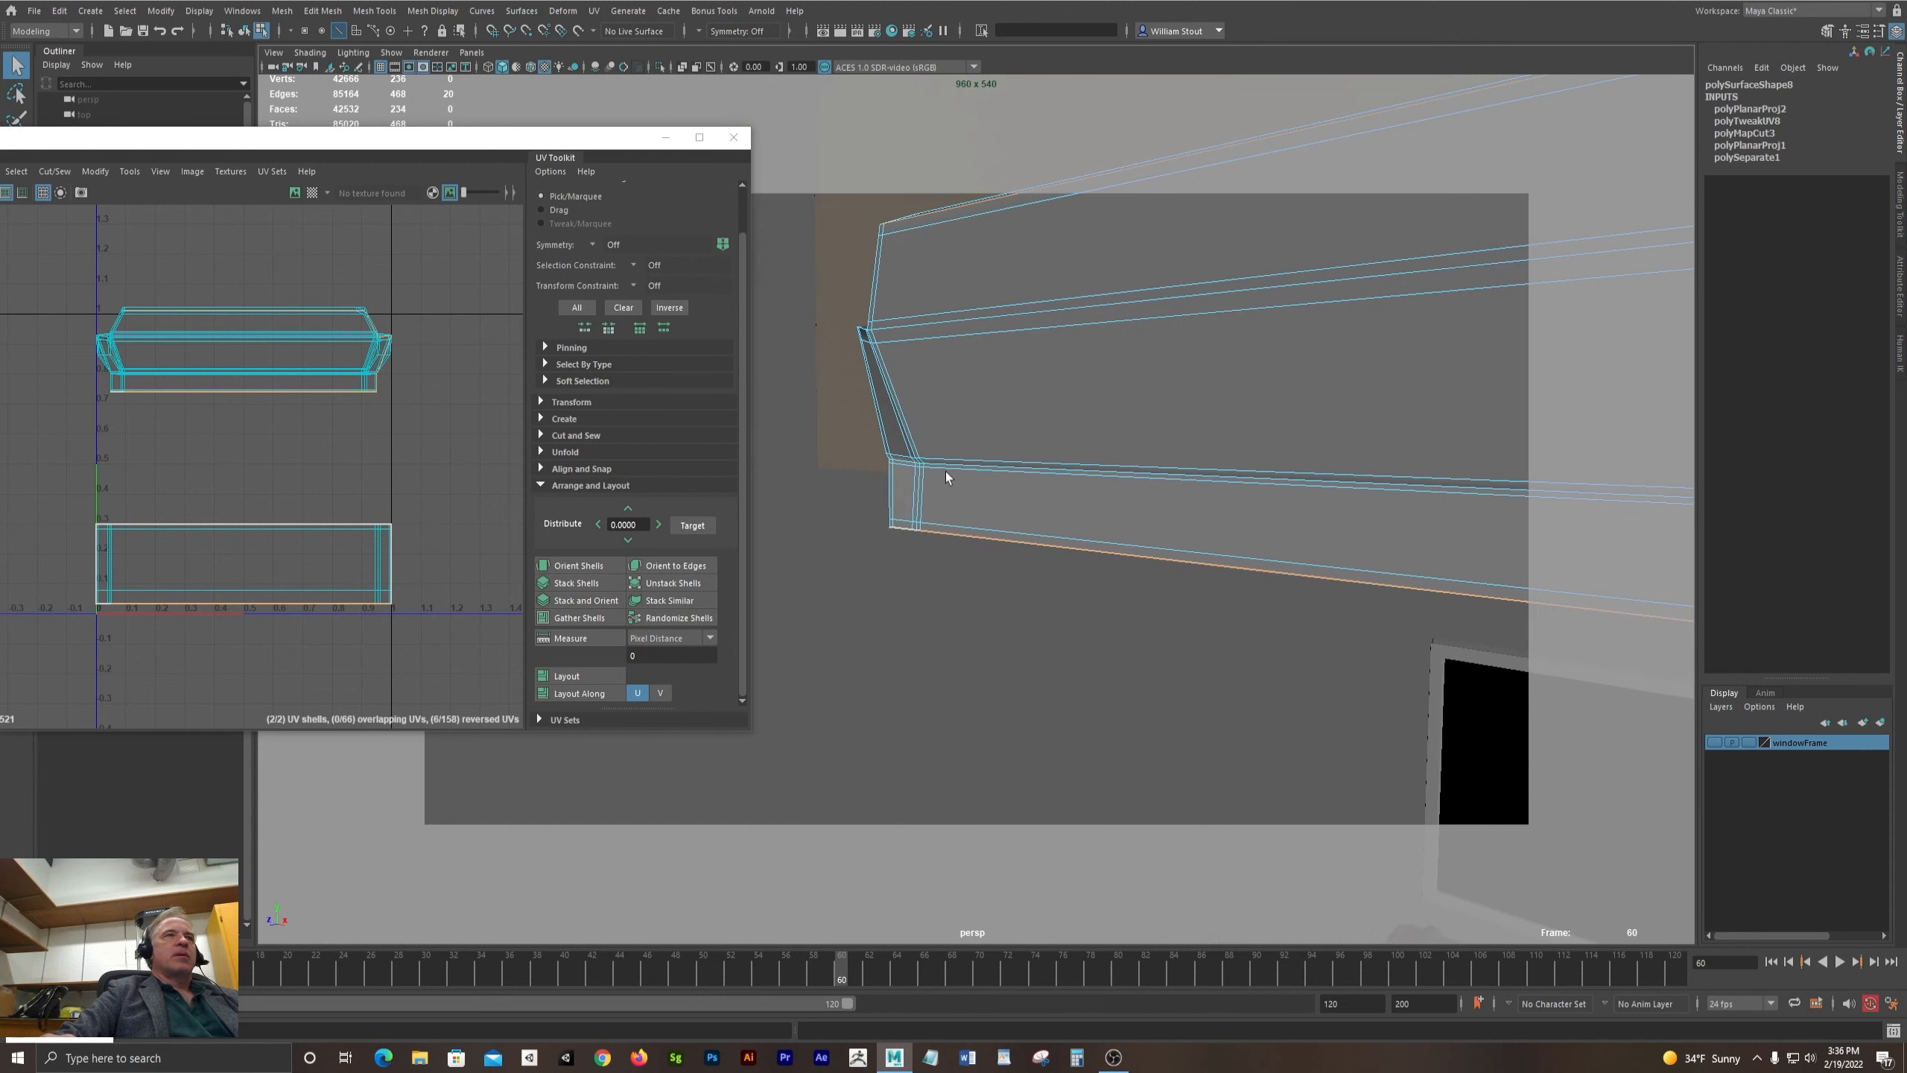
middle_click_drag(1051, 479, 1219, 485, "alt")
scroll(963, 559, "up", 5)
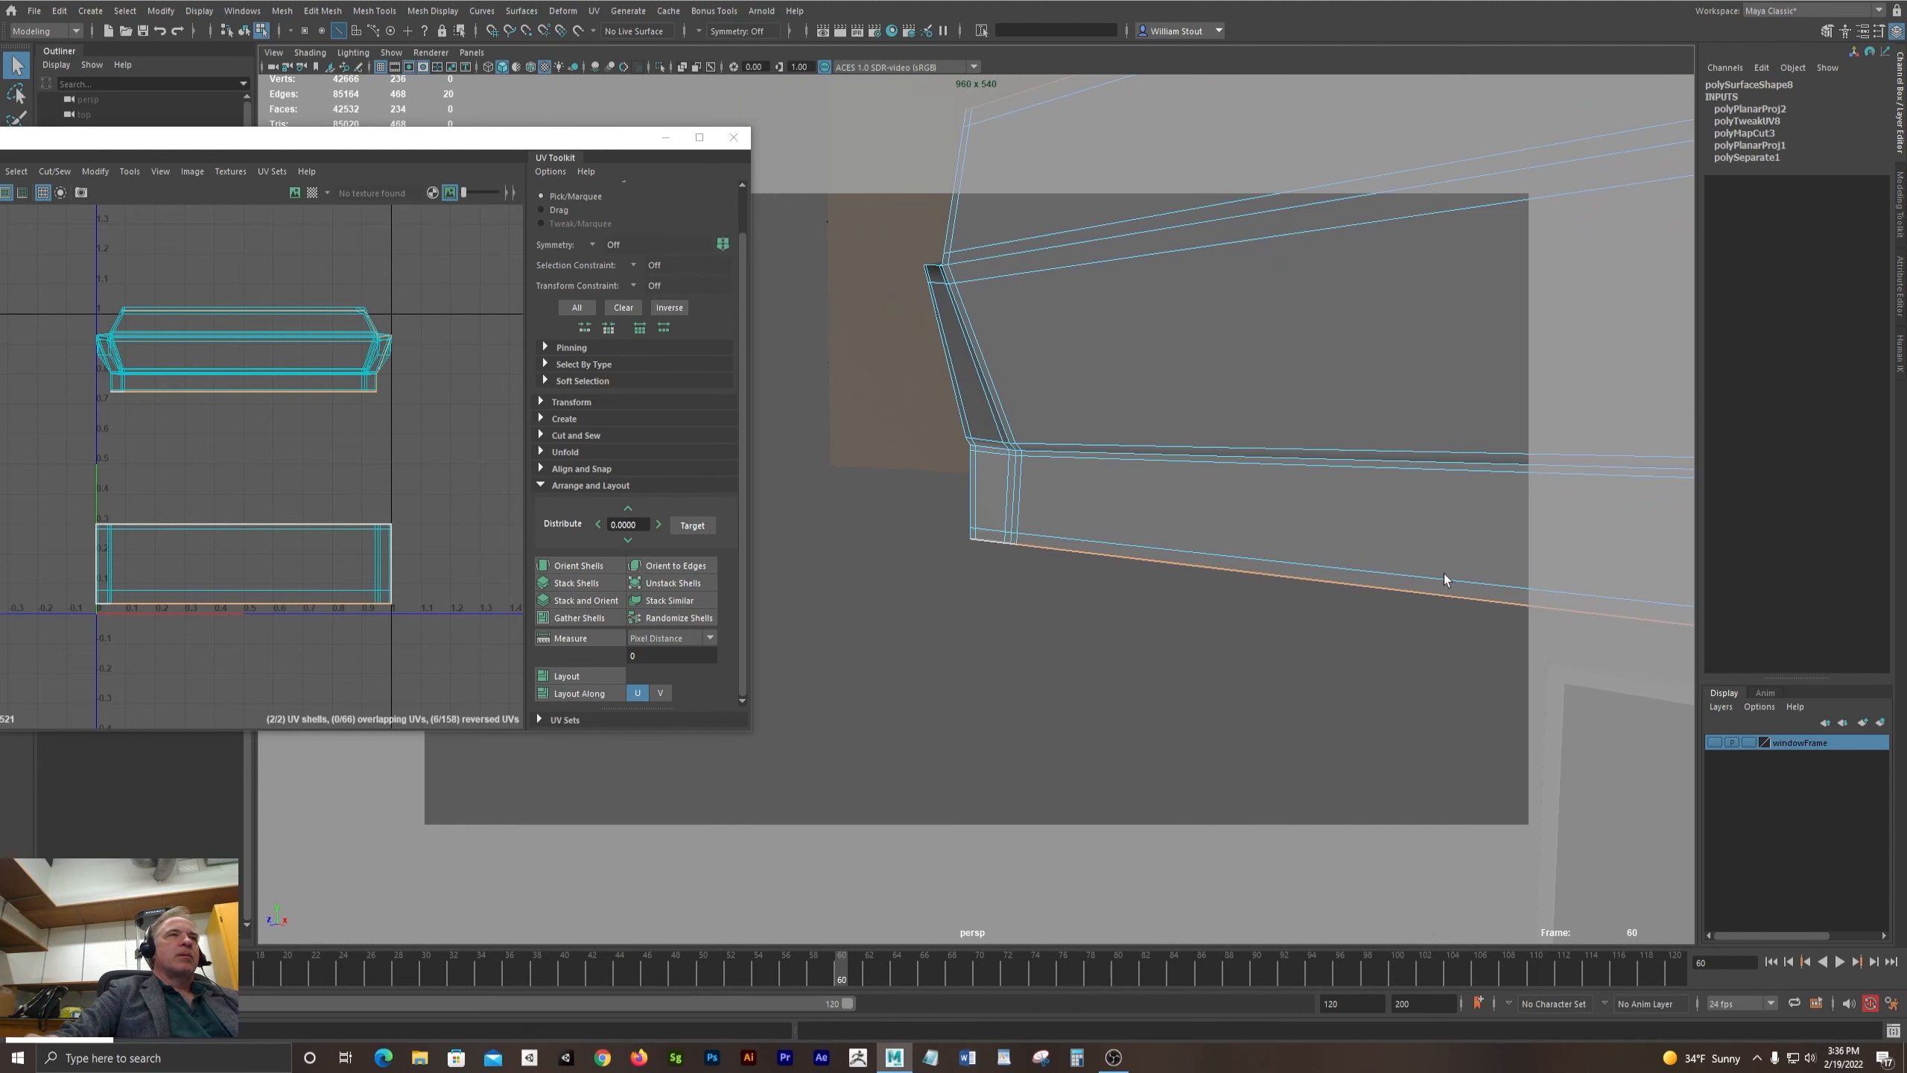
left_click(972, 538, "shift")
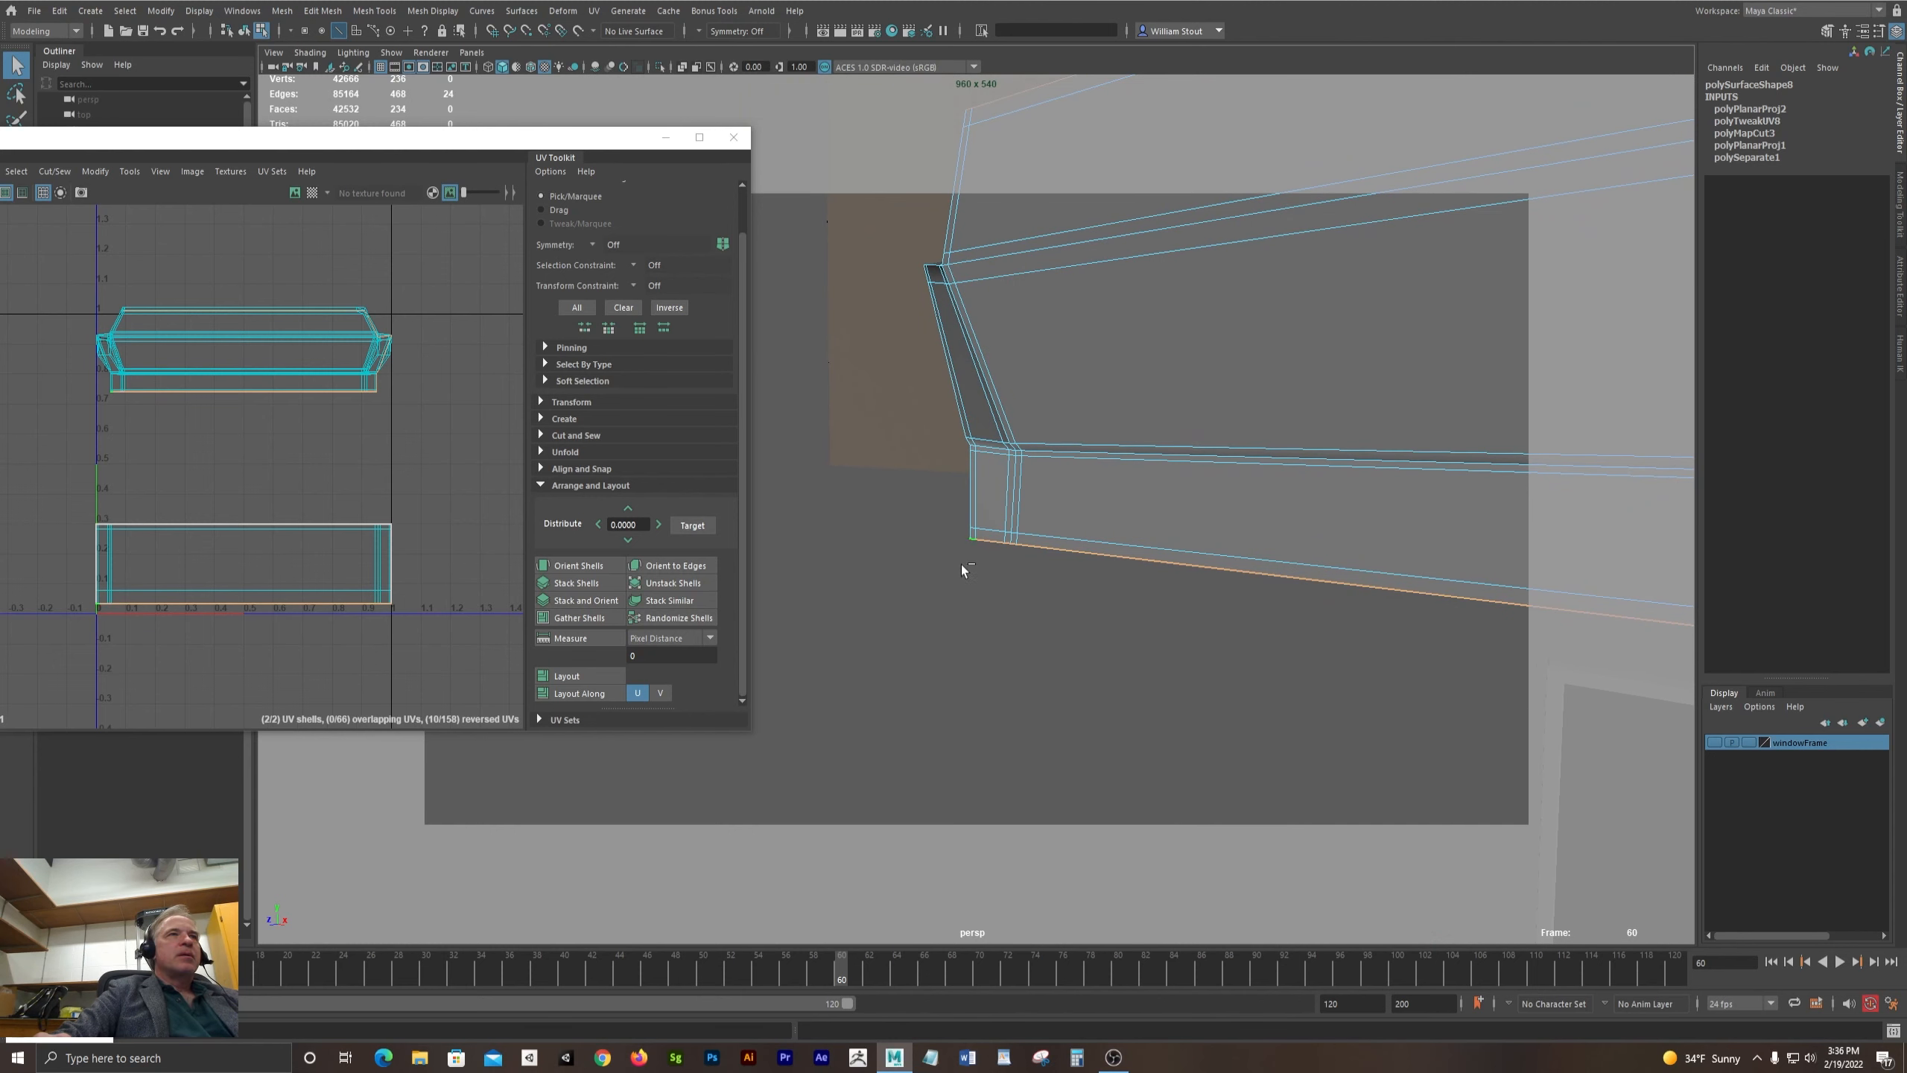
left_click_drag(985, 560, 1385, 506, "alt")
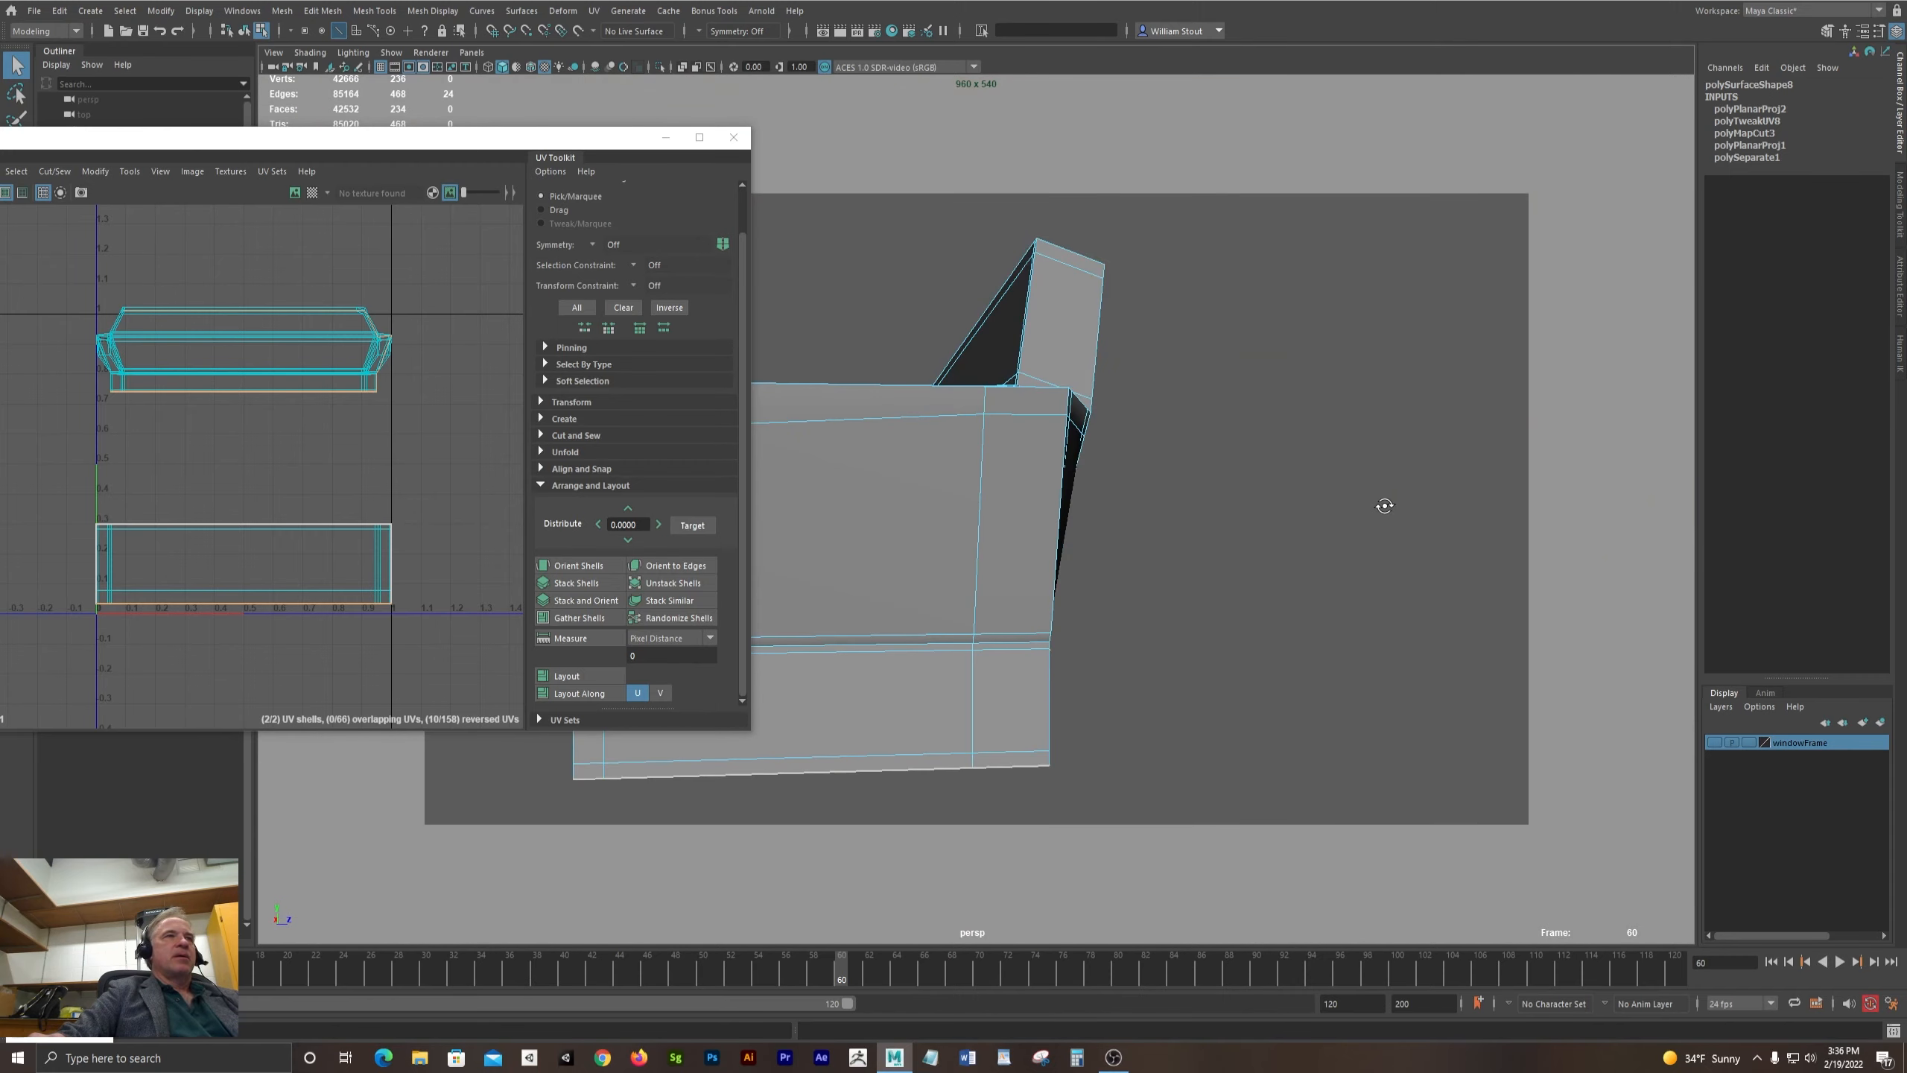
left_click(831, 774, "shift")
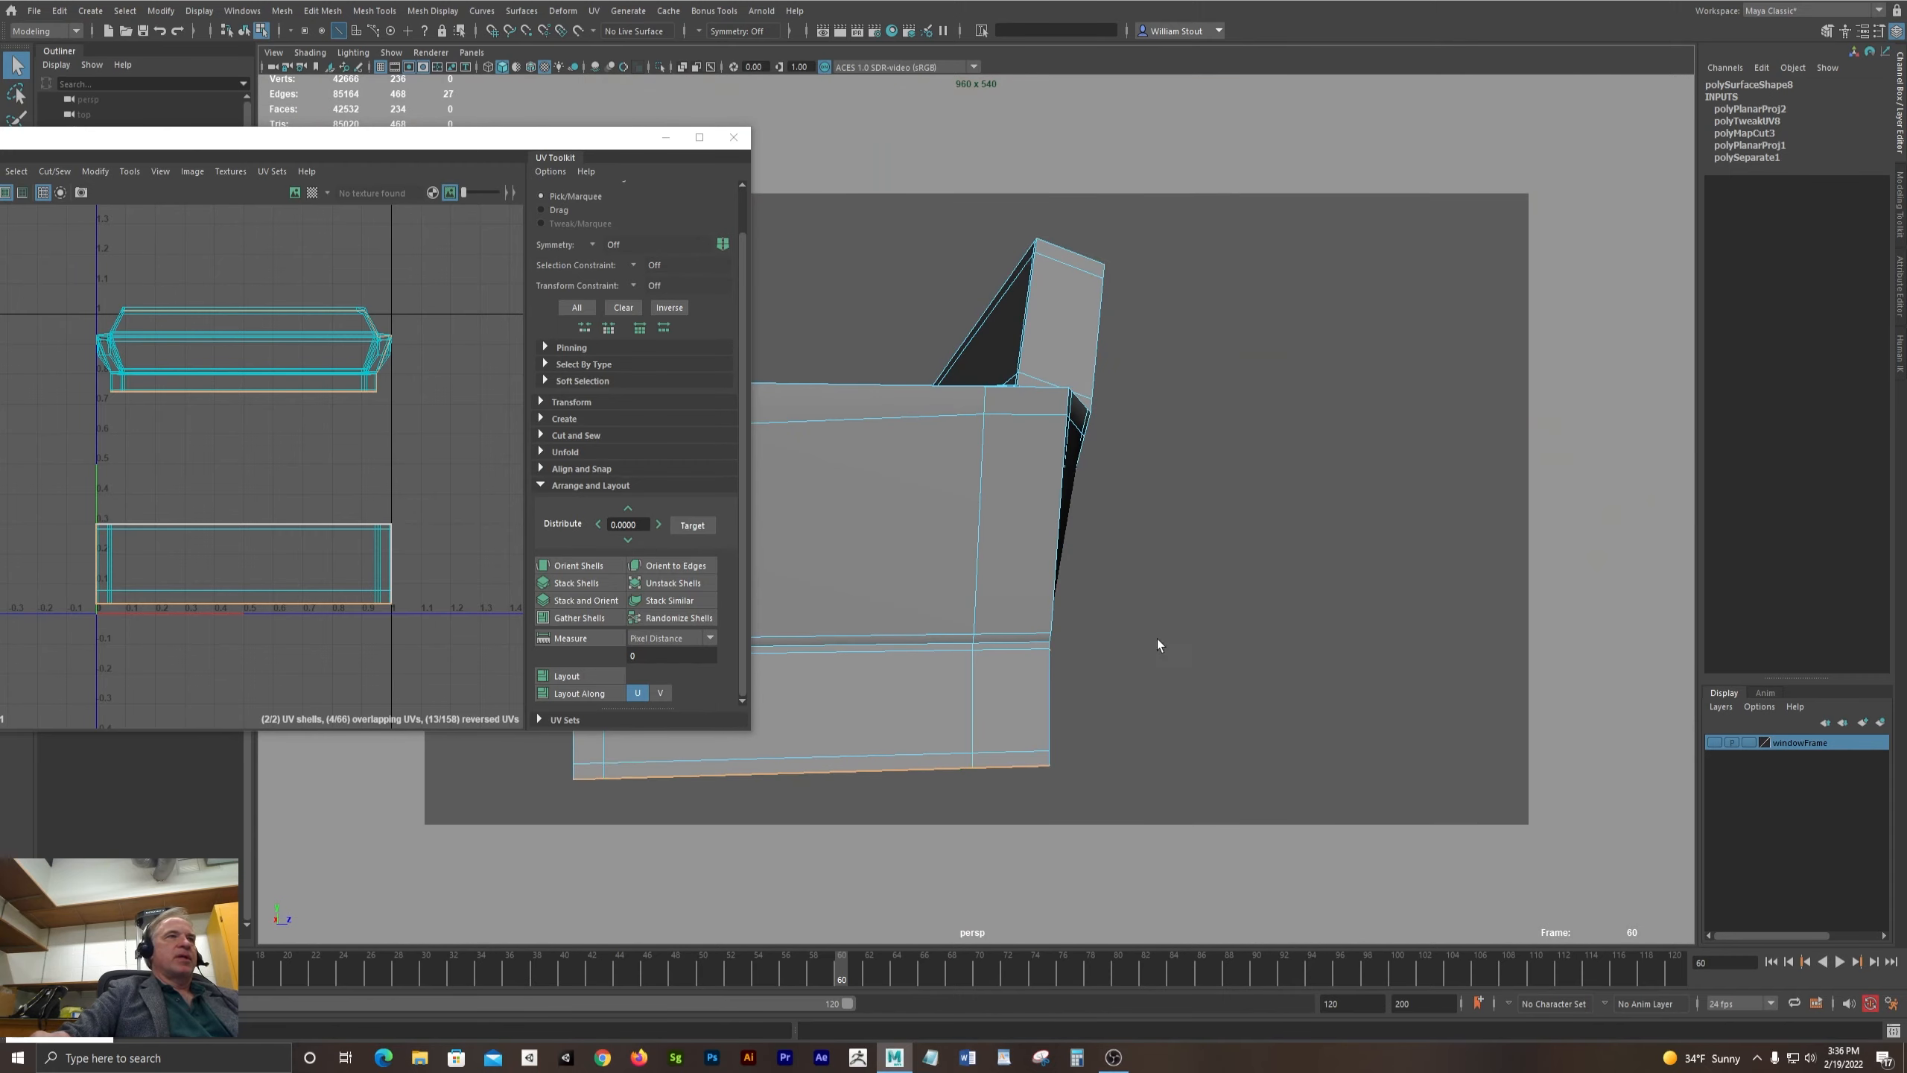
left_click_drag(1158, 647, 1099, 632, "alt")
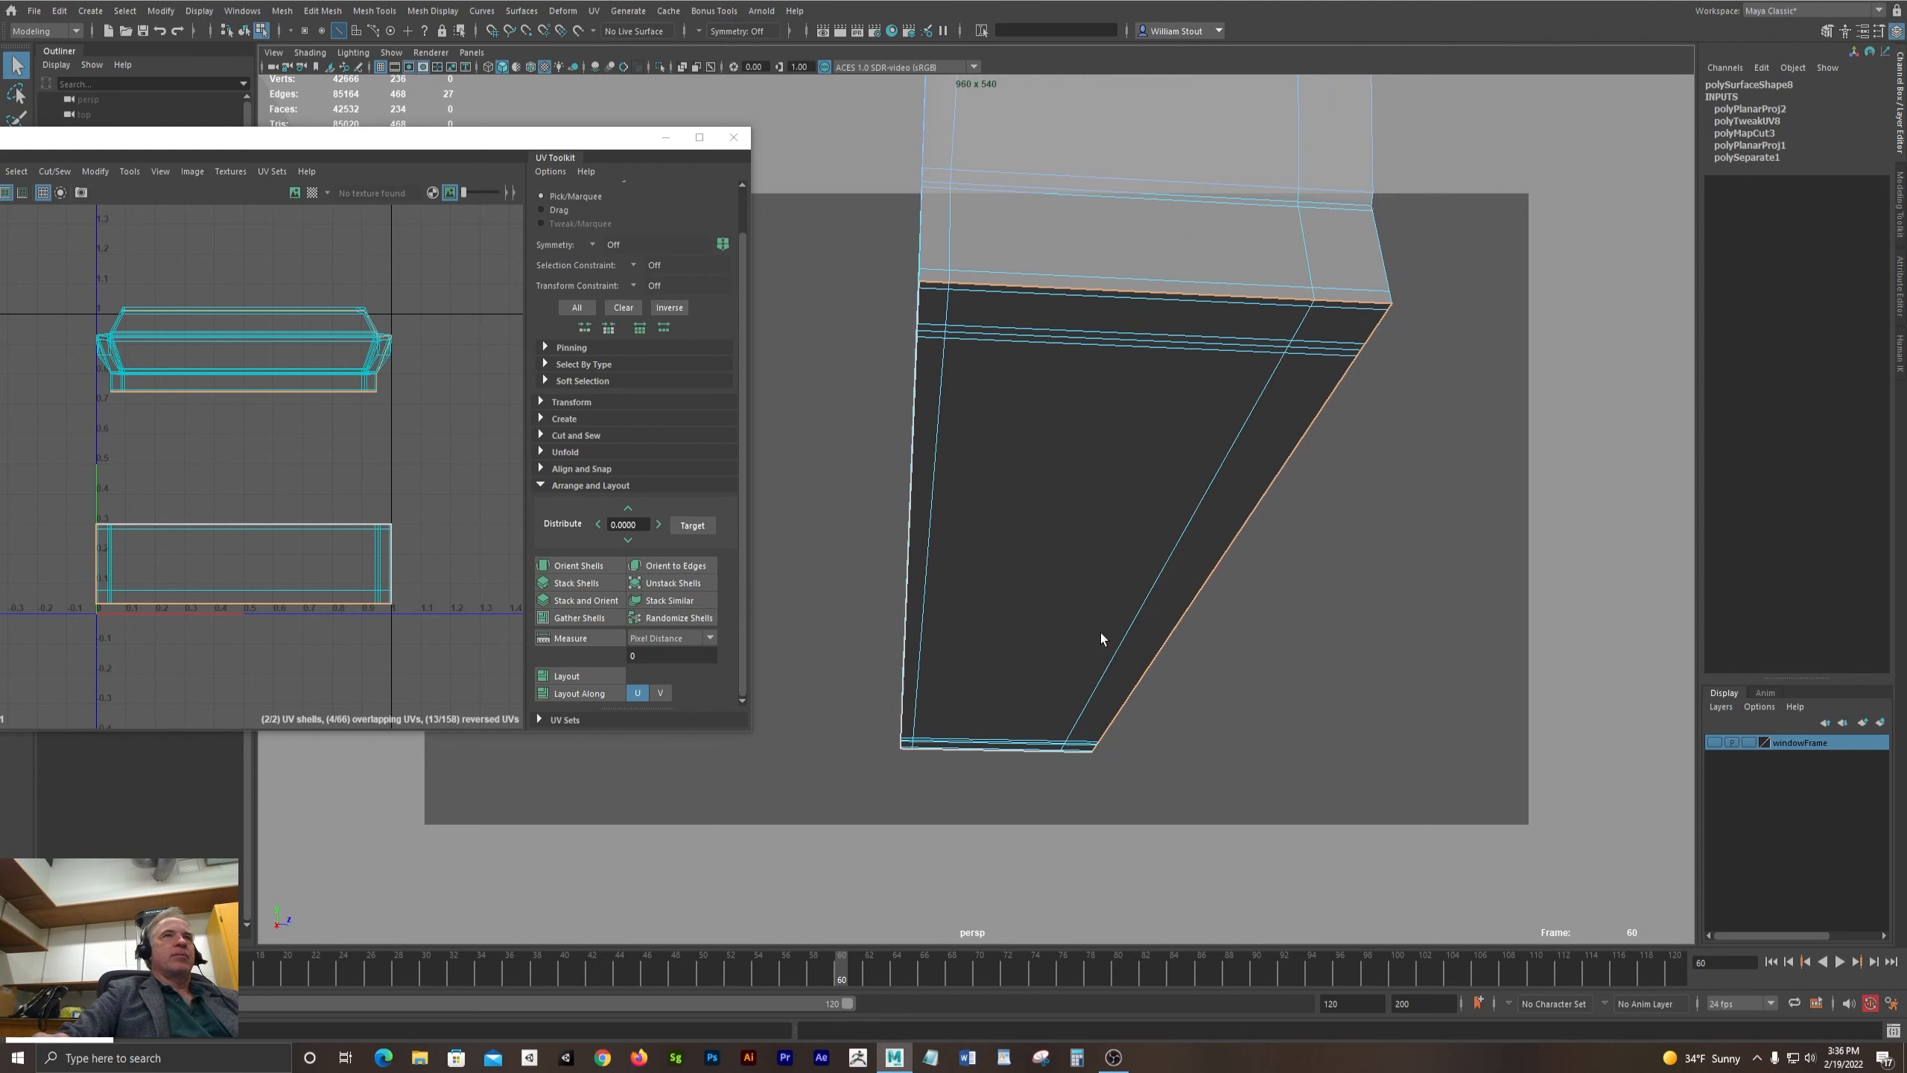
key("ctrl+z")
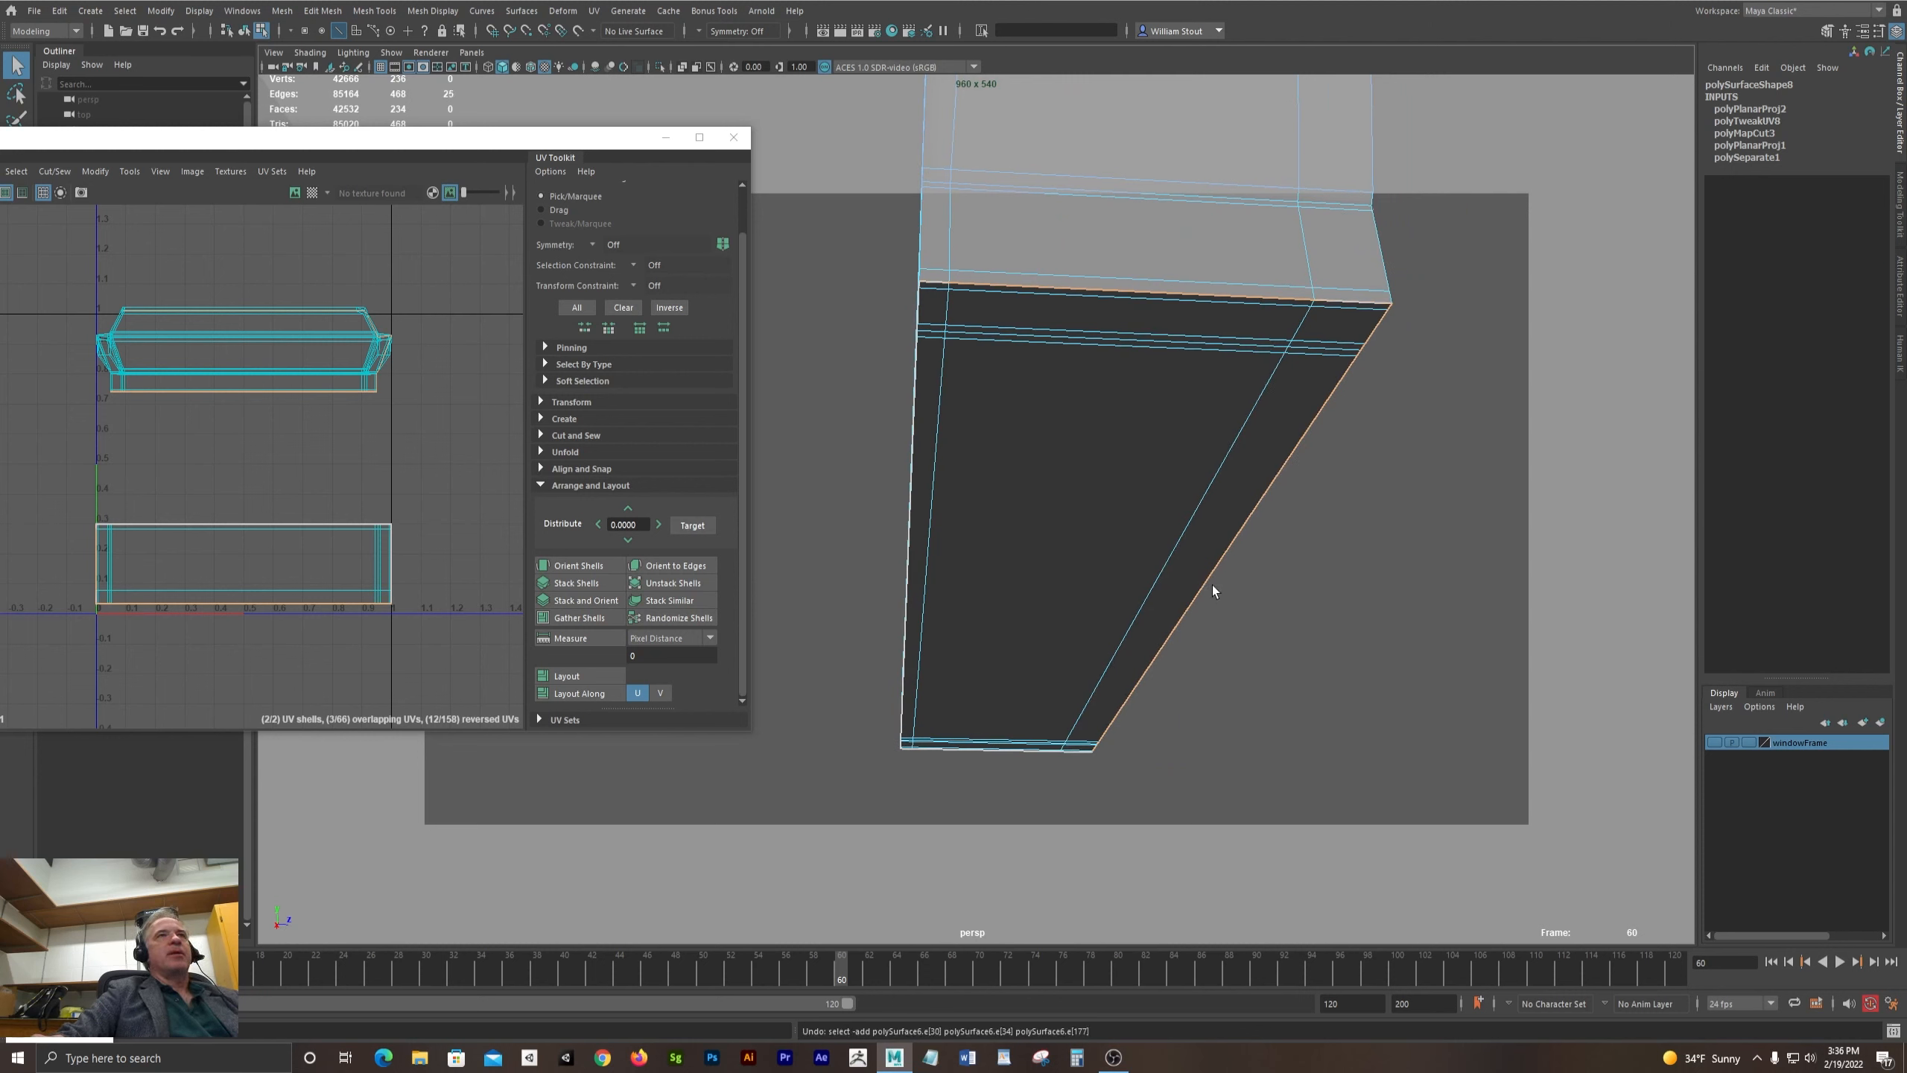
key("ctrl+z")
key("ctrl+z")
key("ctrl+z")
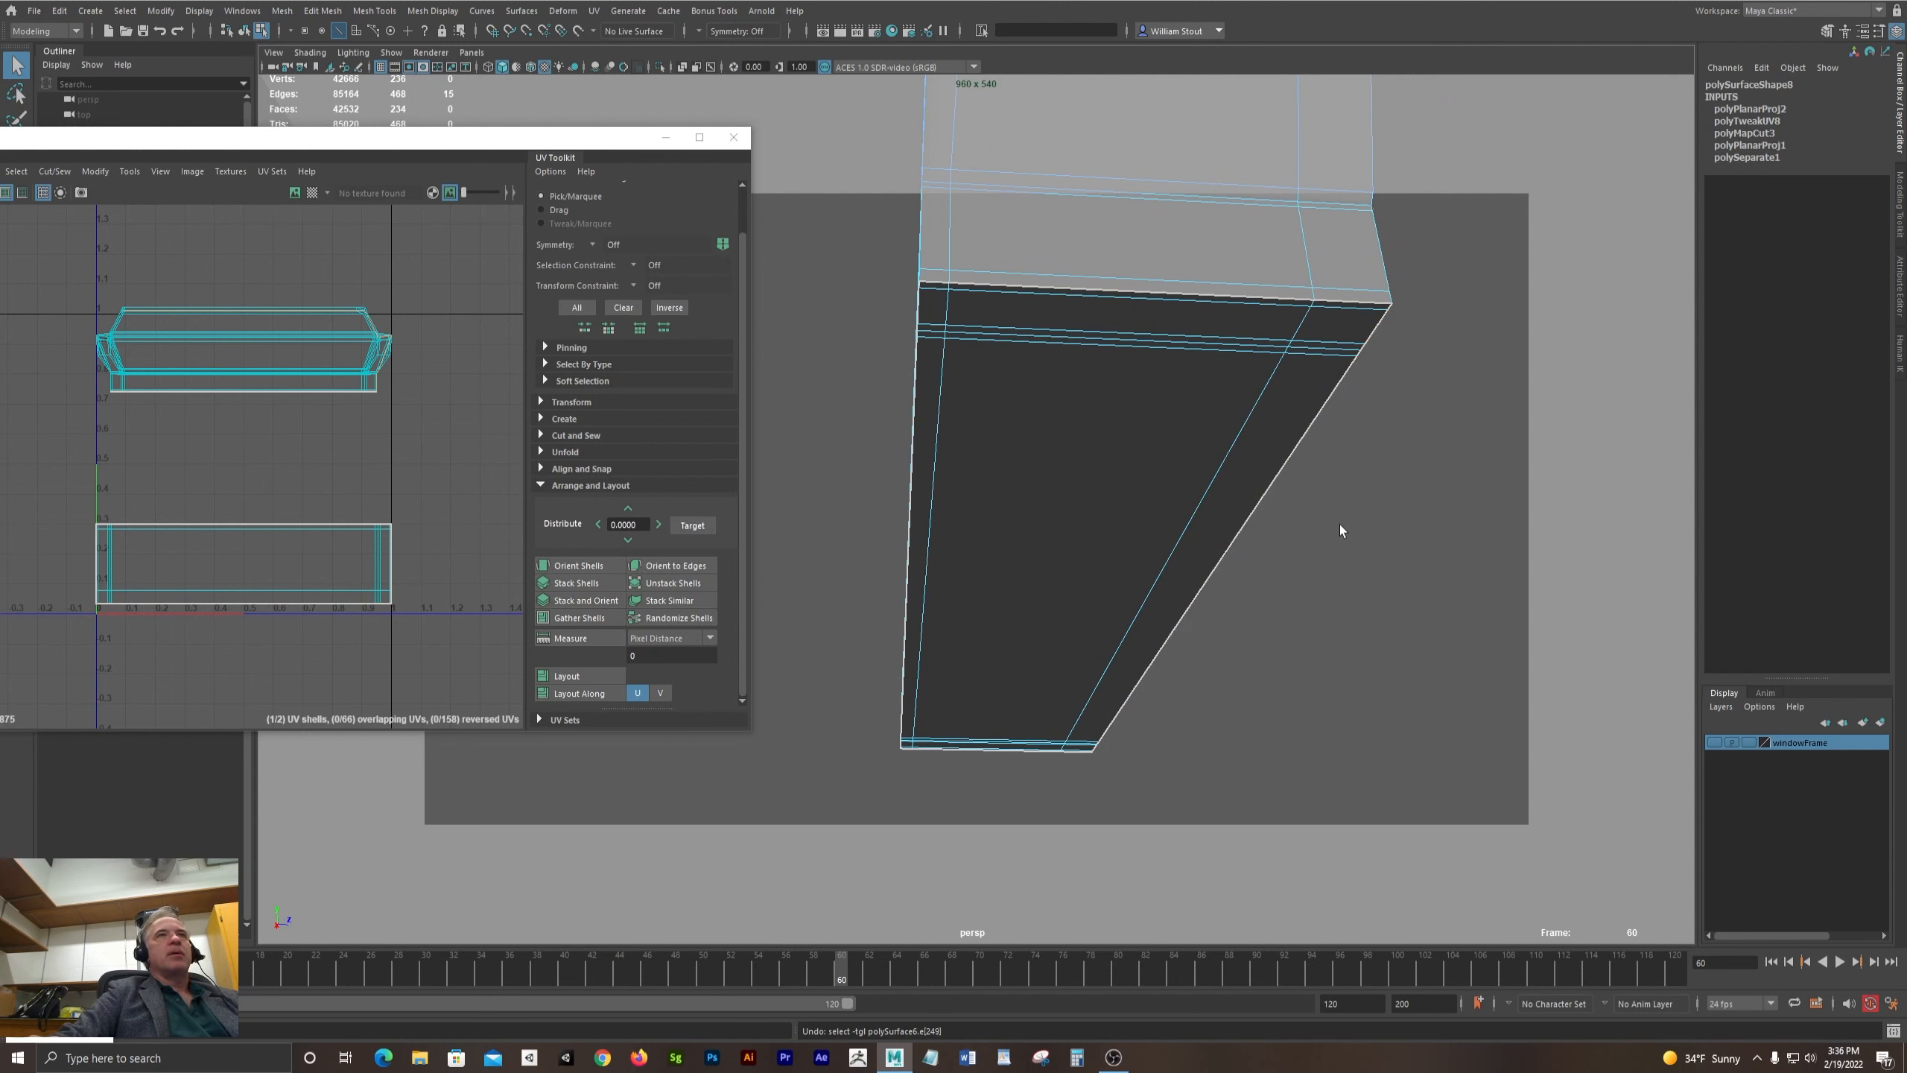
- Add the base's rear bottom edge and the opposite end's base corner, slanted arm corner and arm top edges to the selection
left_click_drag(1341, 526, 1277, 534, "alt")
double_click(1273, 534, "shift")
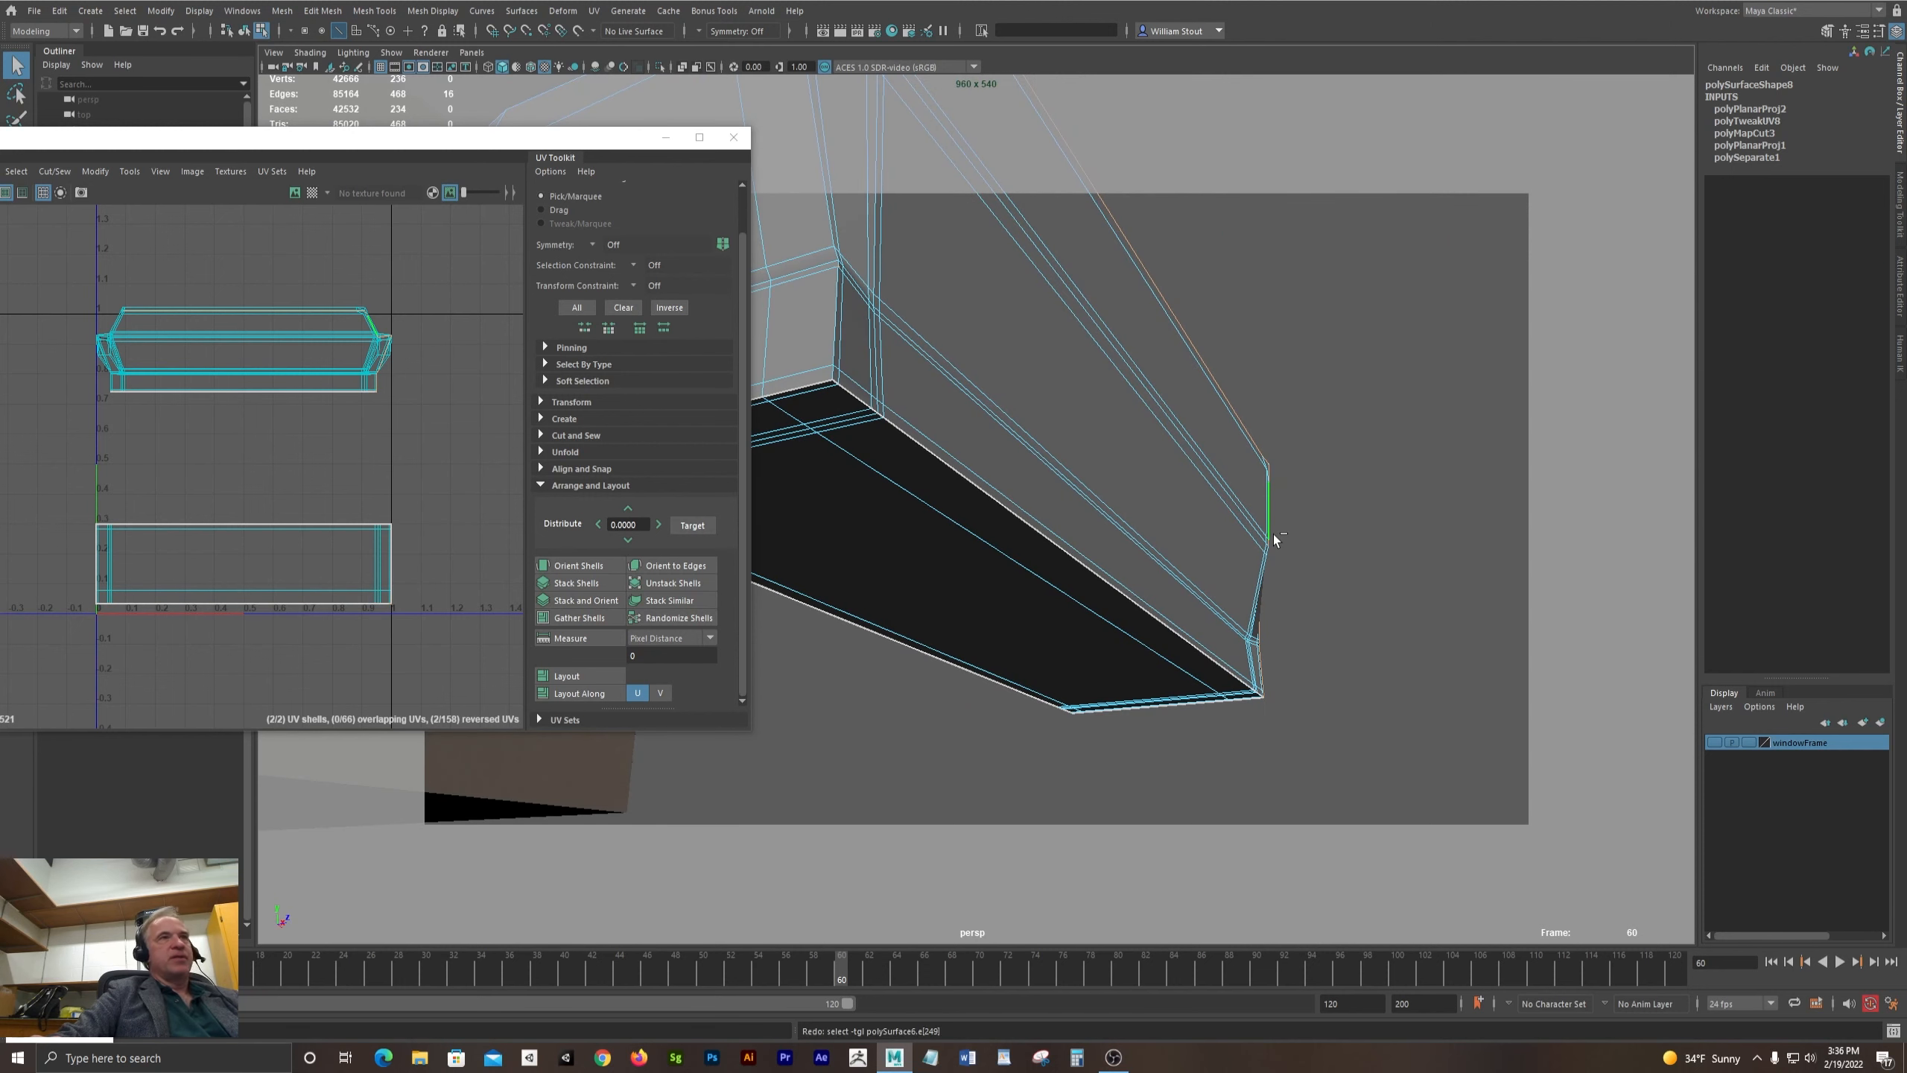
left_click_drag(1273, 533, 1141, 664, "alt")
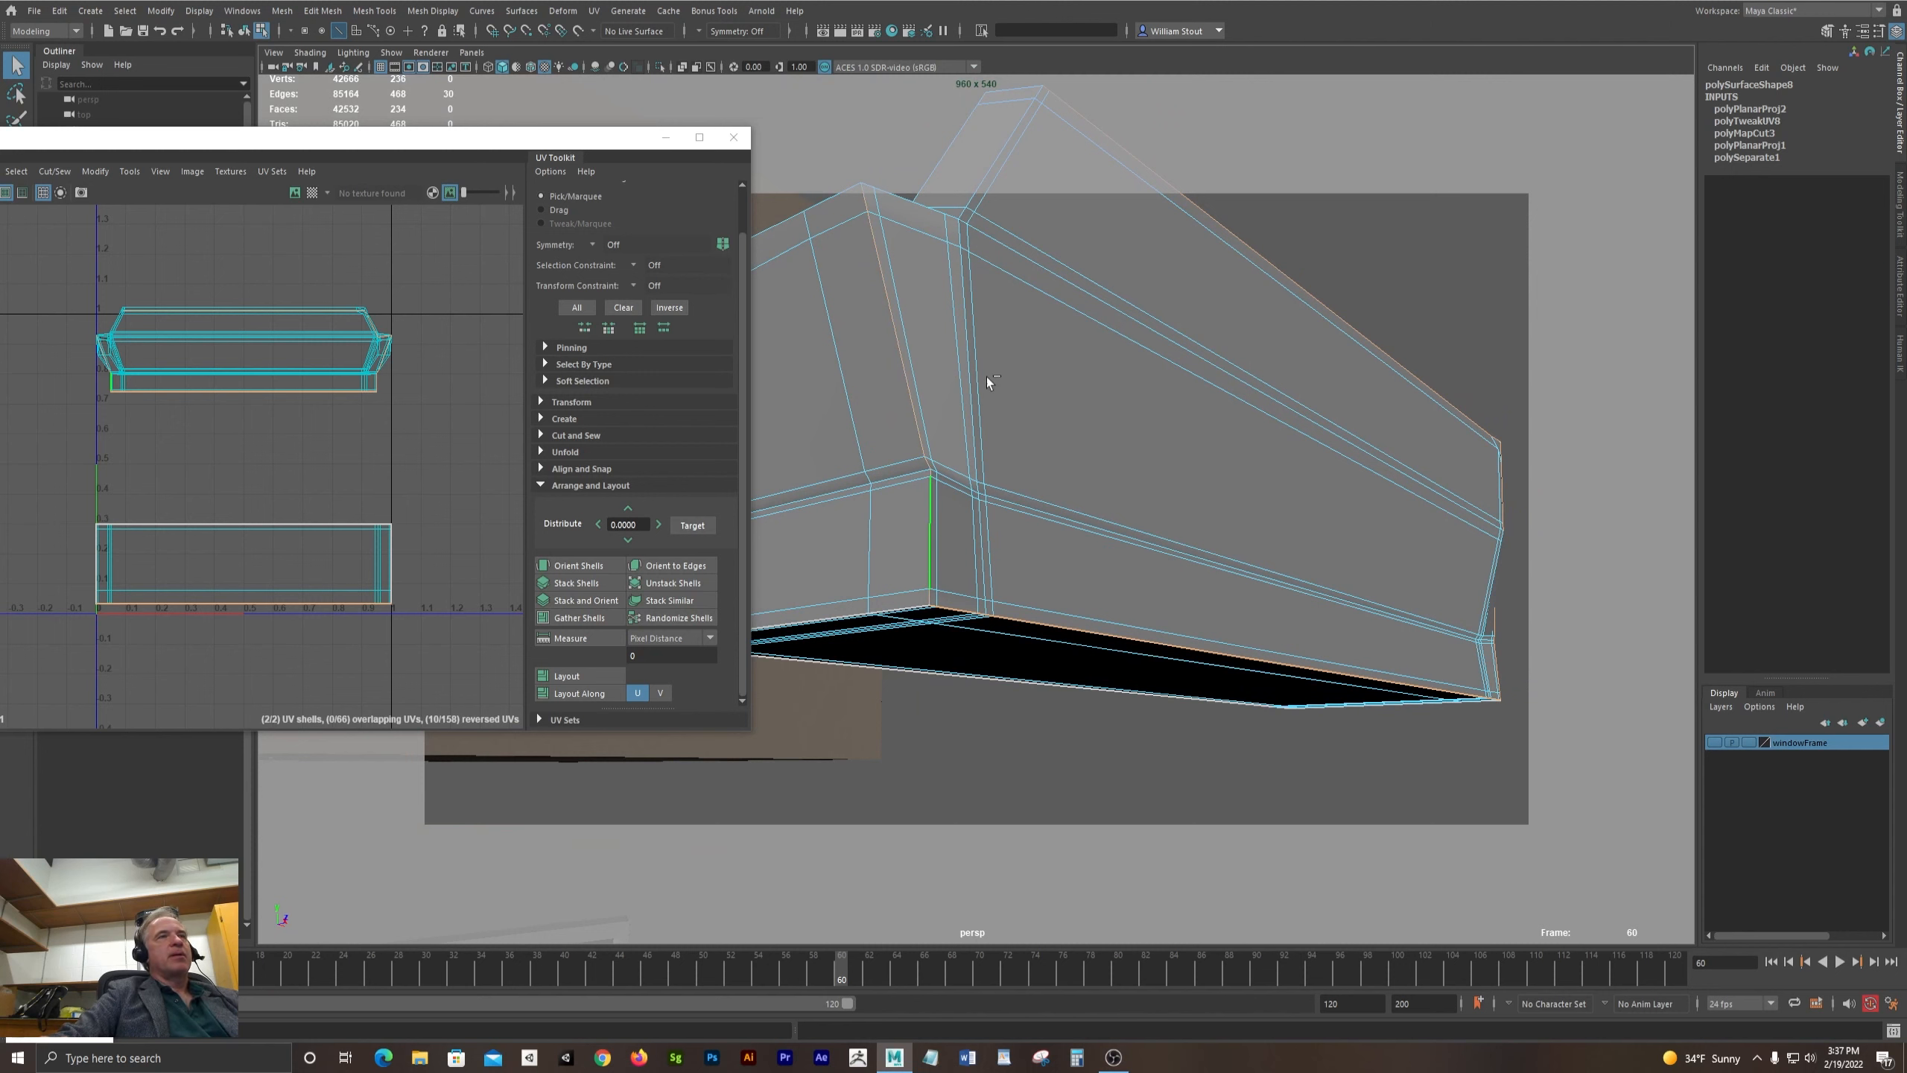
key("f")
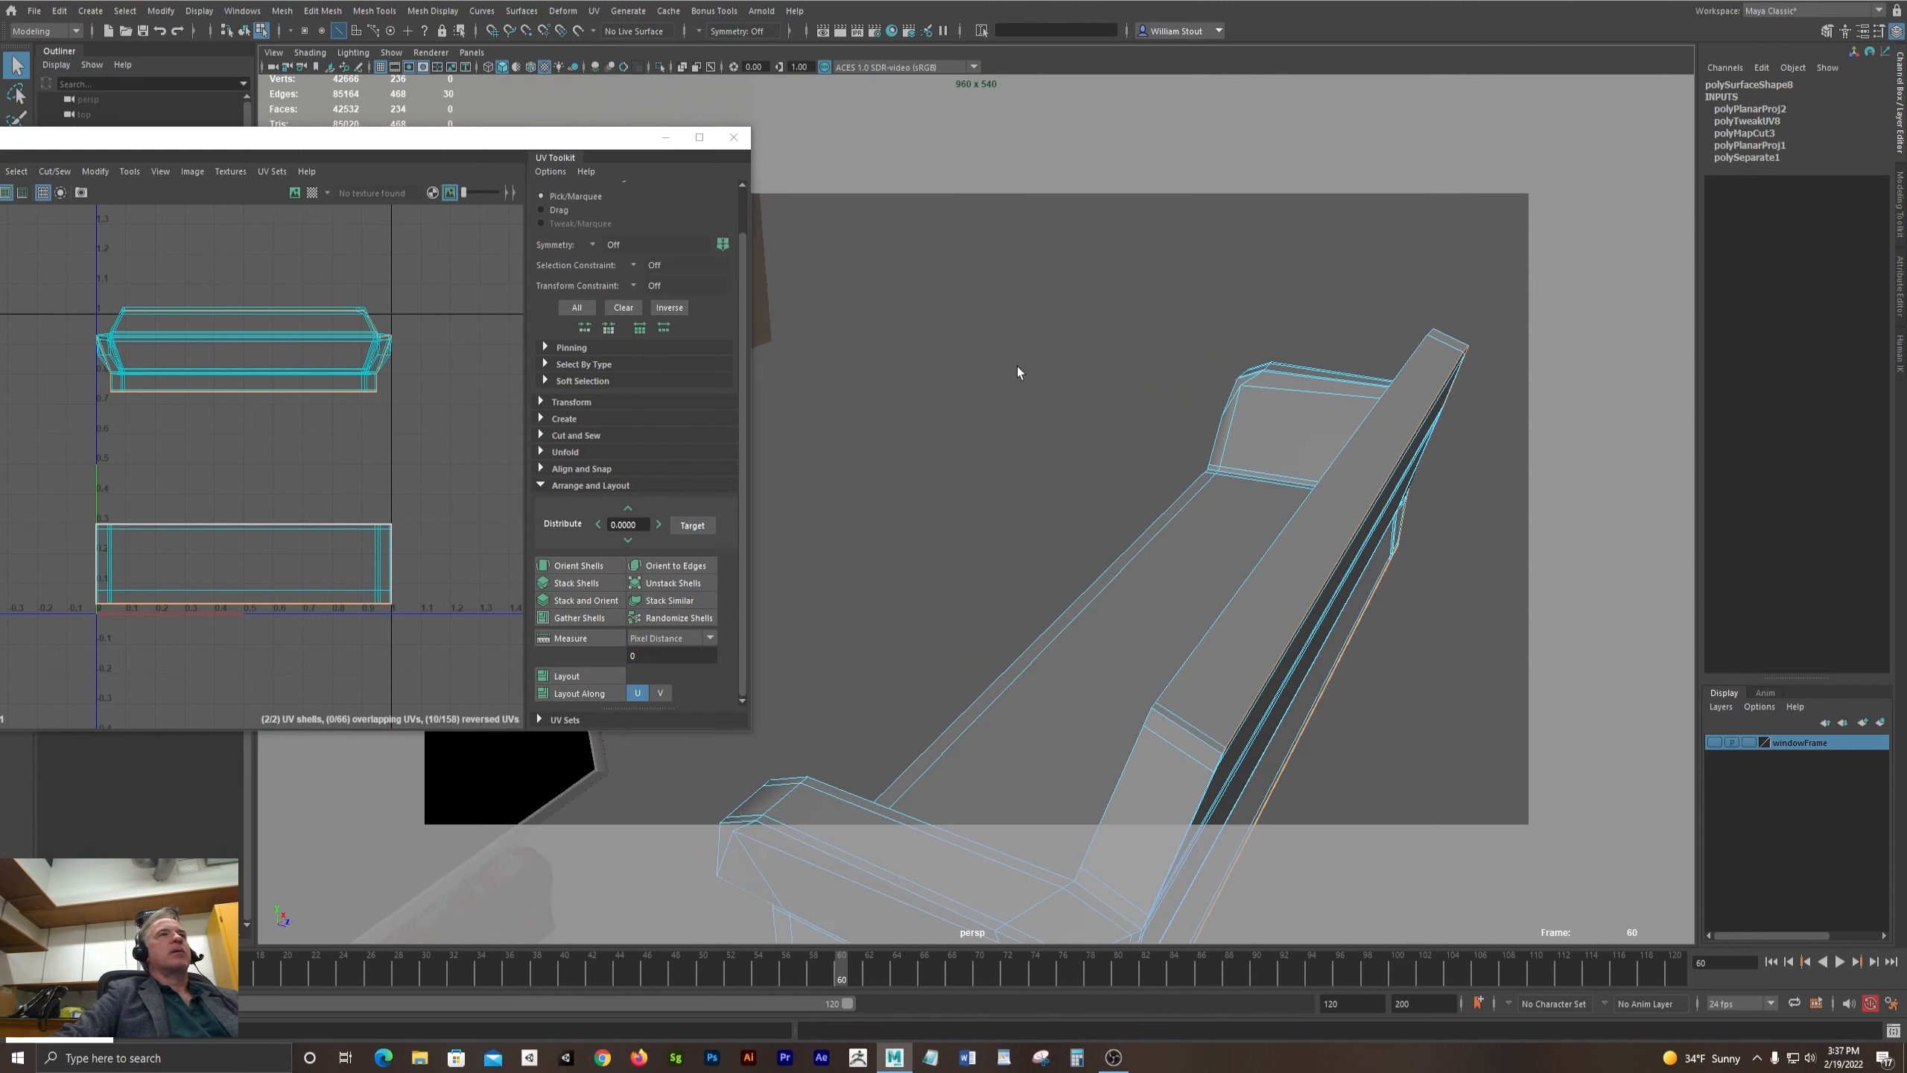
left_click_drag(993, 467, 1000, 642, "alt")
left_click(1014, 703, "shift")
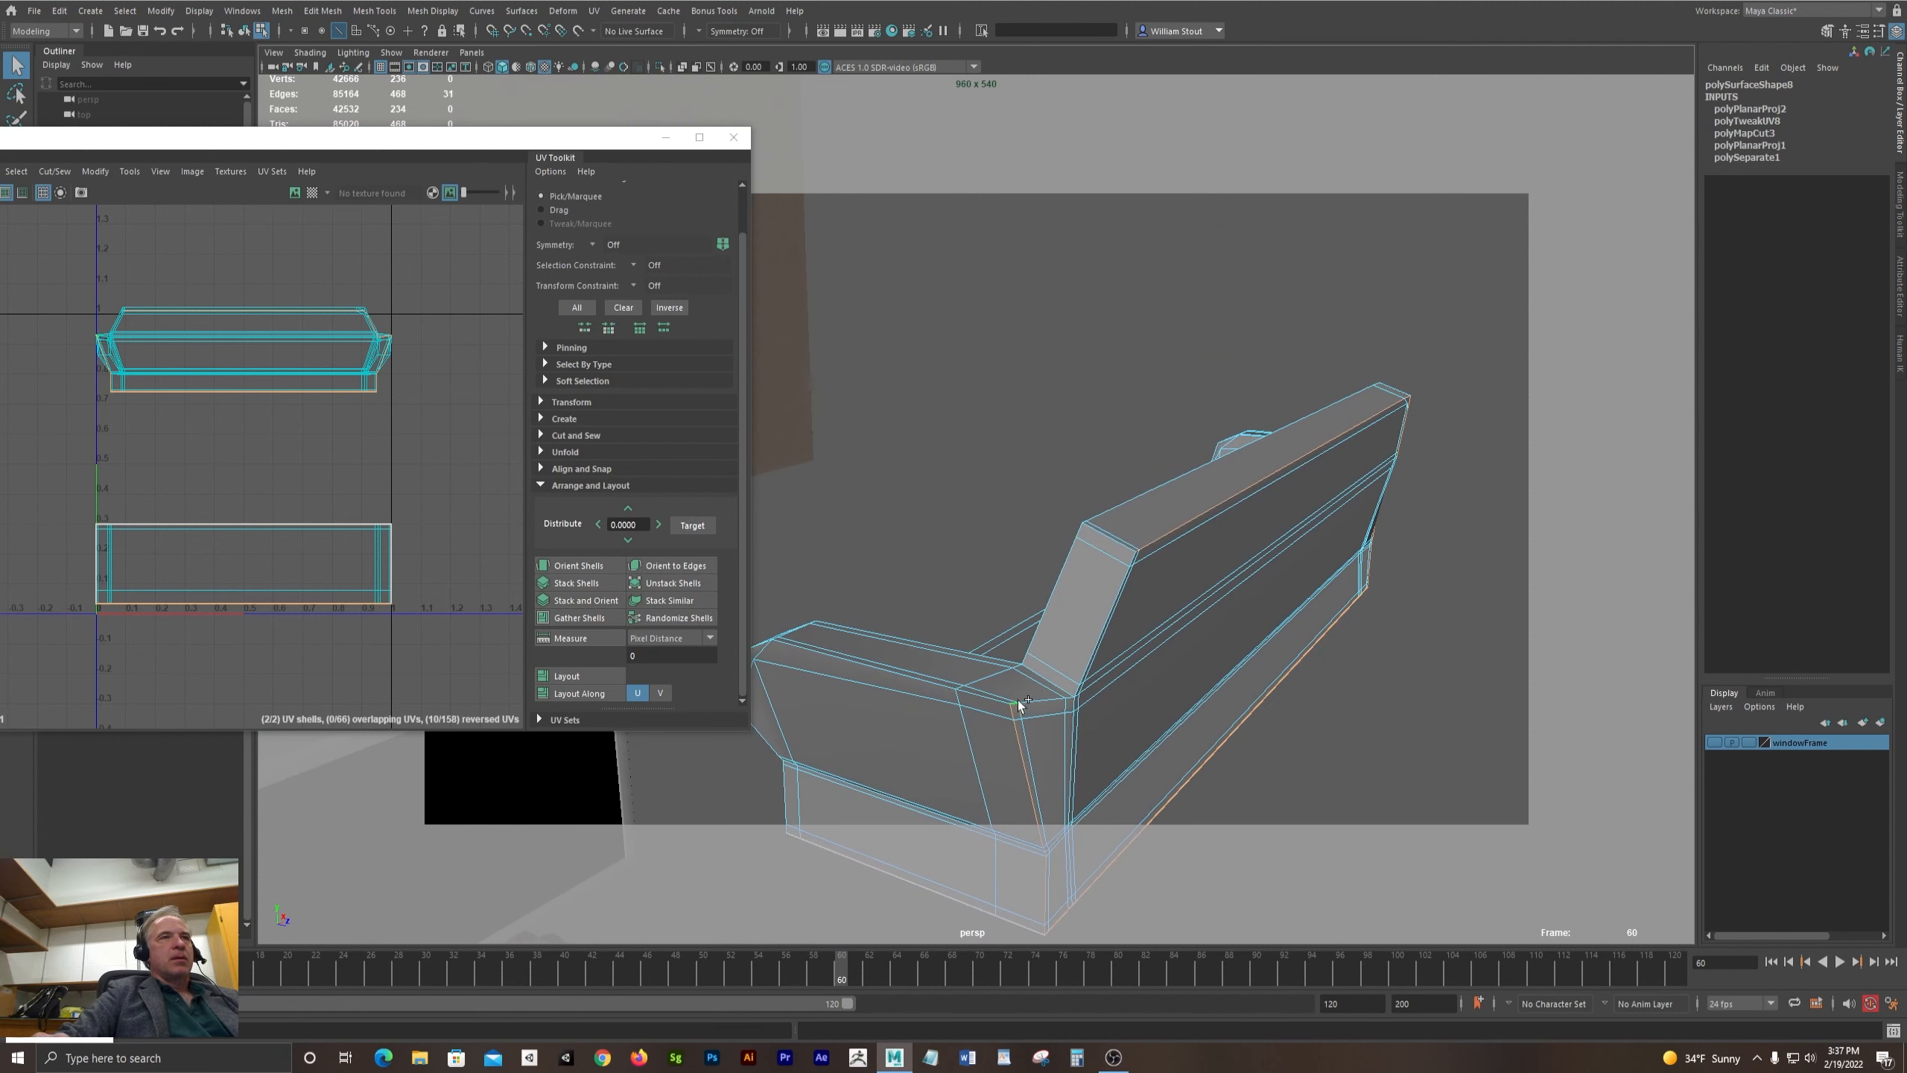
left_click(1040, 699, "shift")
- Close the rear outline selection by adding the remaining edges up the slanted end of the couch's back
left_click_drag(1430, 808, 1362, 804, "alt")
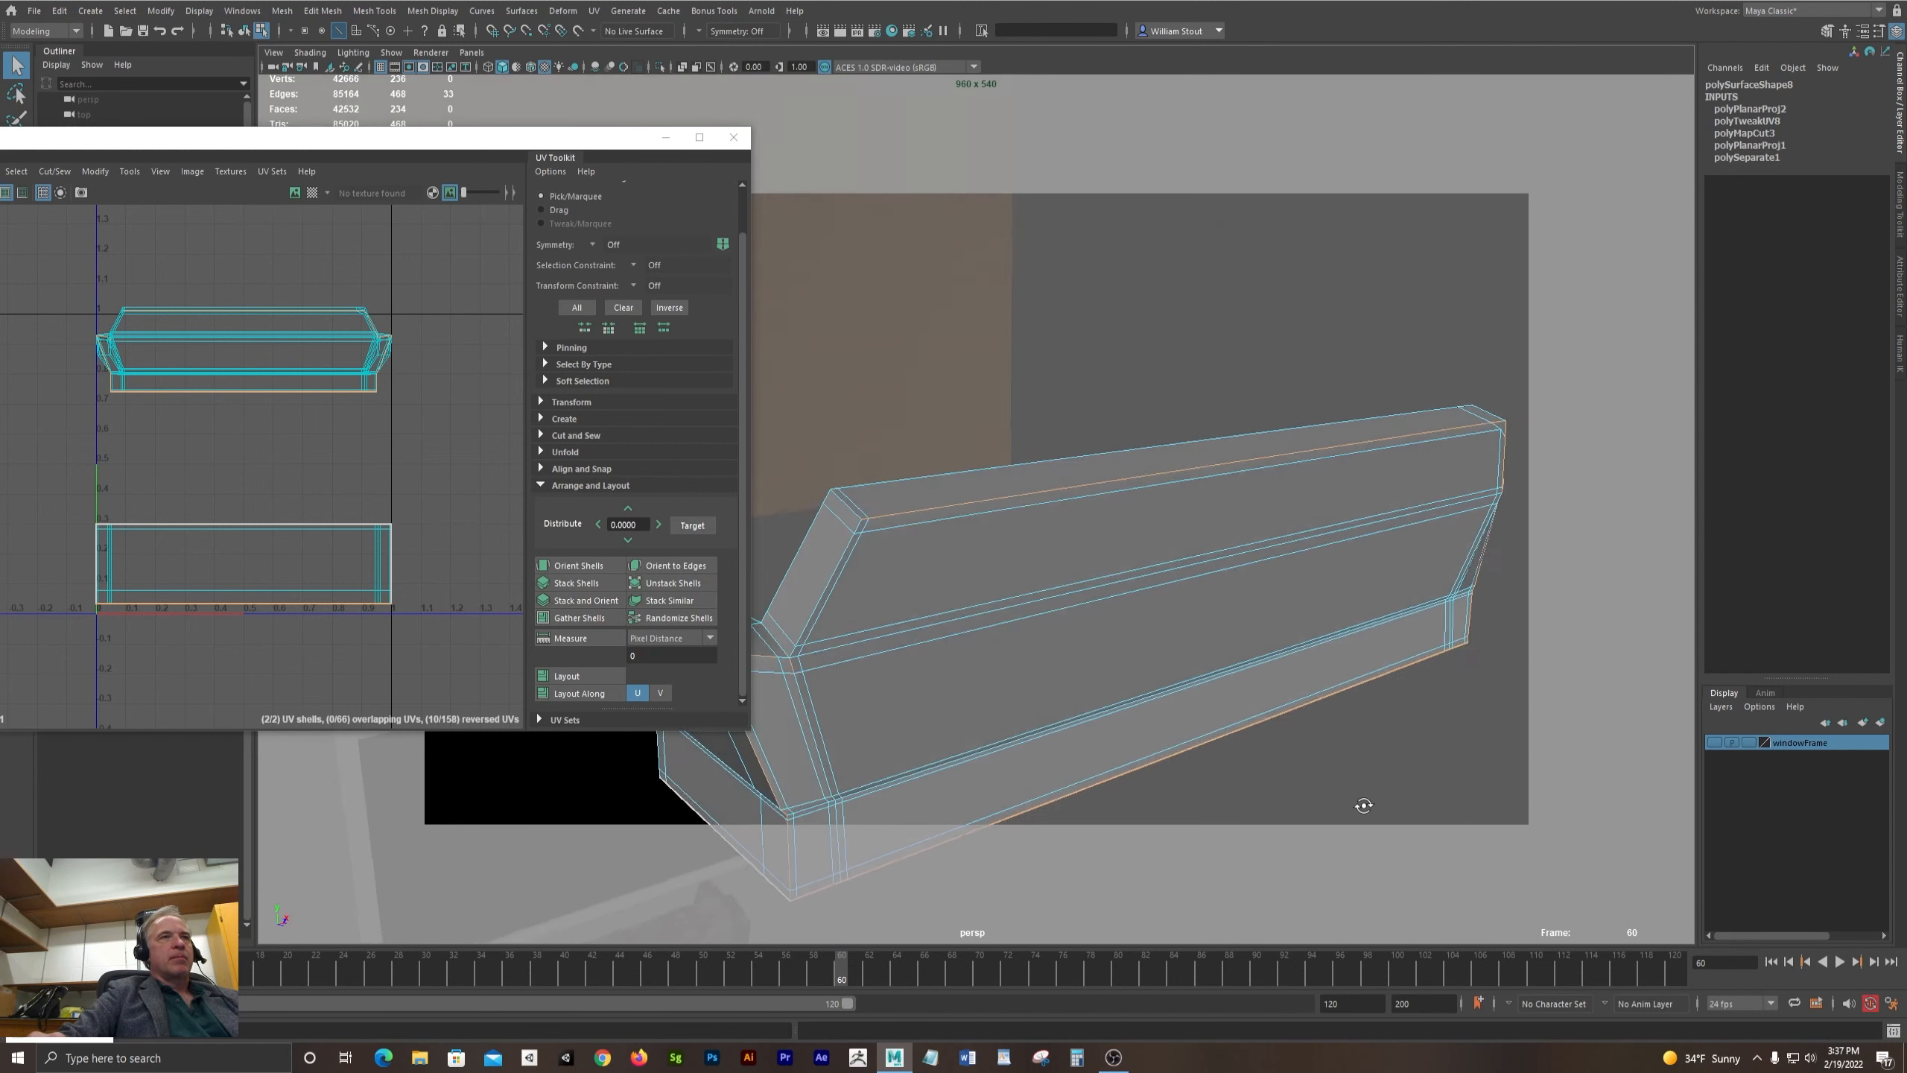
right_click_drag(1362, 805, 1476, 796, "alt")
middle_click_drag(1269, 751, 1320, 682, "alt")
left_click_drag(1319, 682, 1429, 682, "alt")
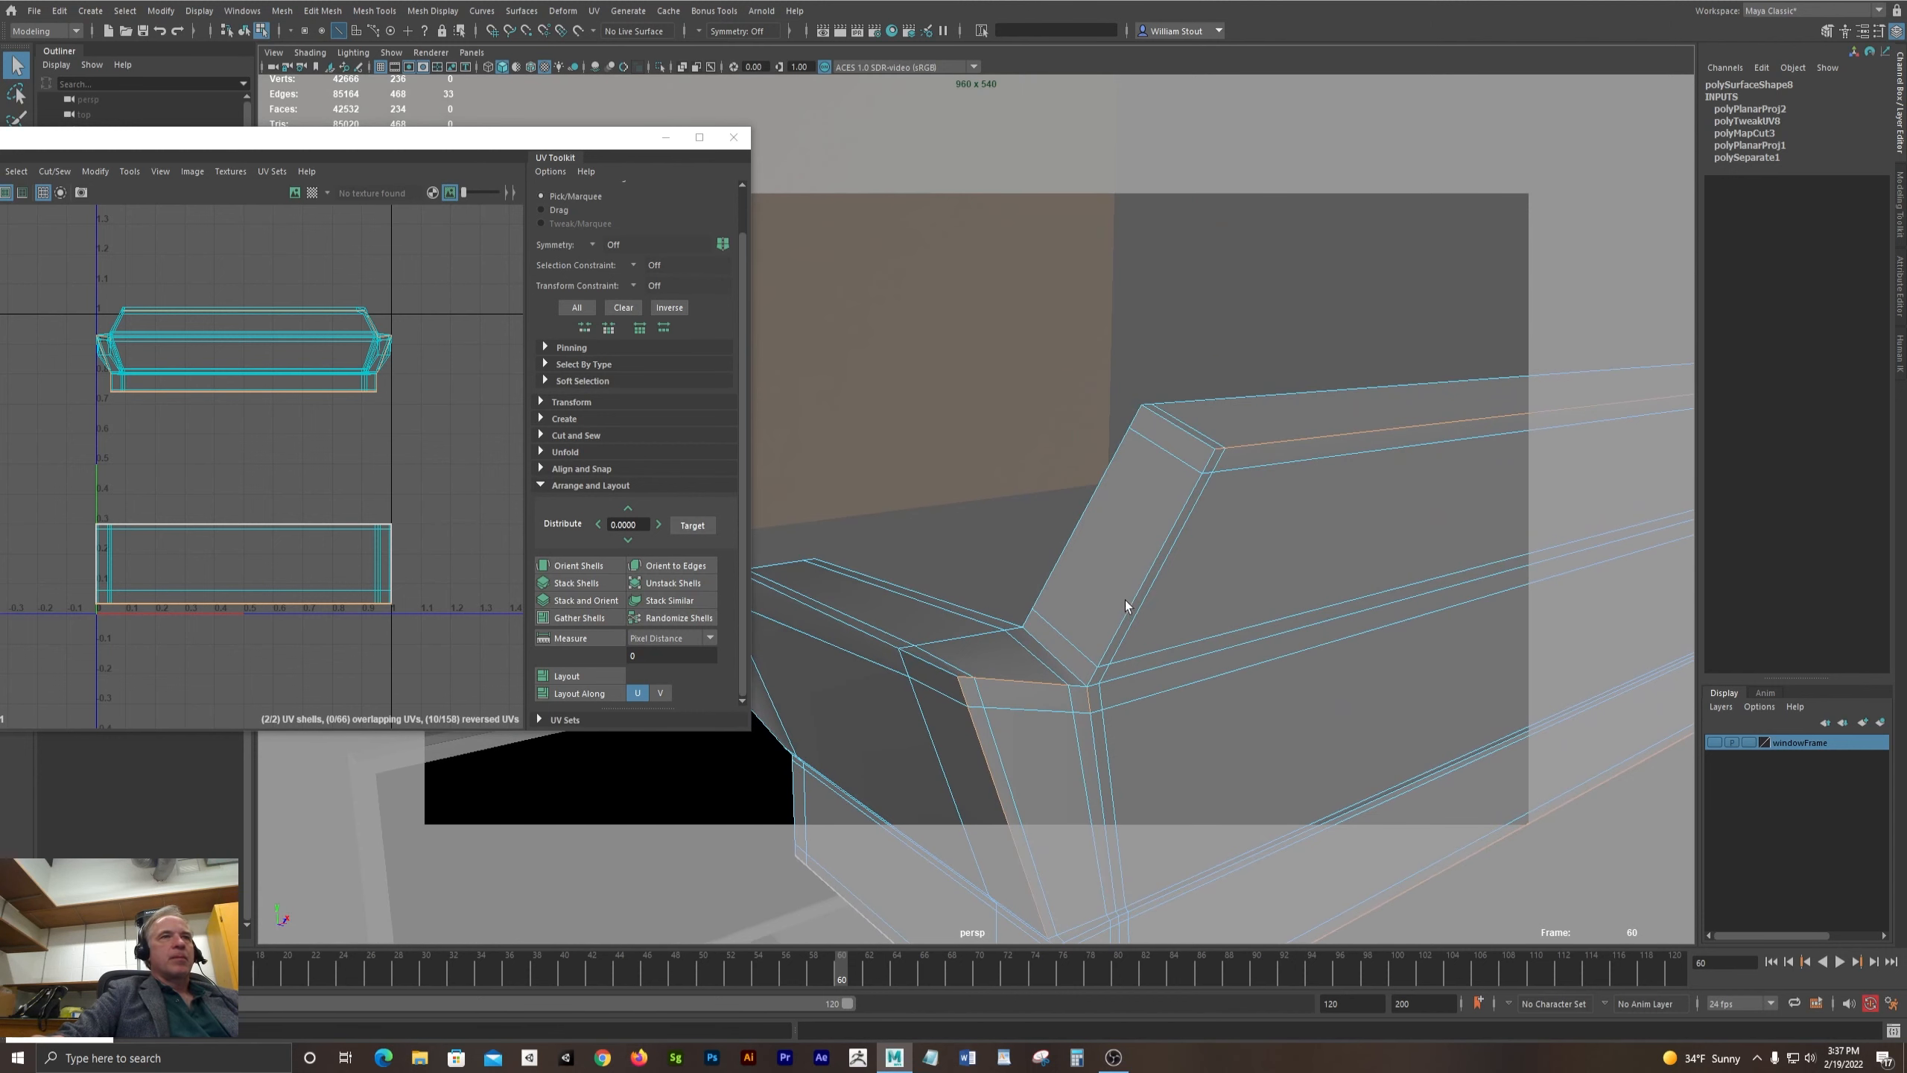
left_click(1081, 684, "shift")
left_click(1107, 647, "shift")
left_click(1202, 471, "shift")
right_click_drag(1311, 597, 1161, 560, "alt")
mouse_move(1160, 560)
left_mouse_down("alt")
mouse_move(1026, 556)
mouse_move(1130, 559)
left_mouse_up("alt")
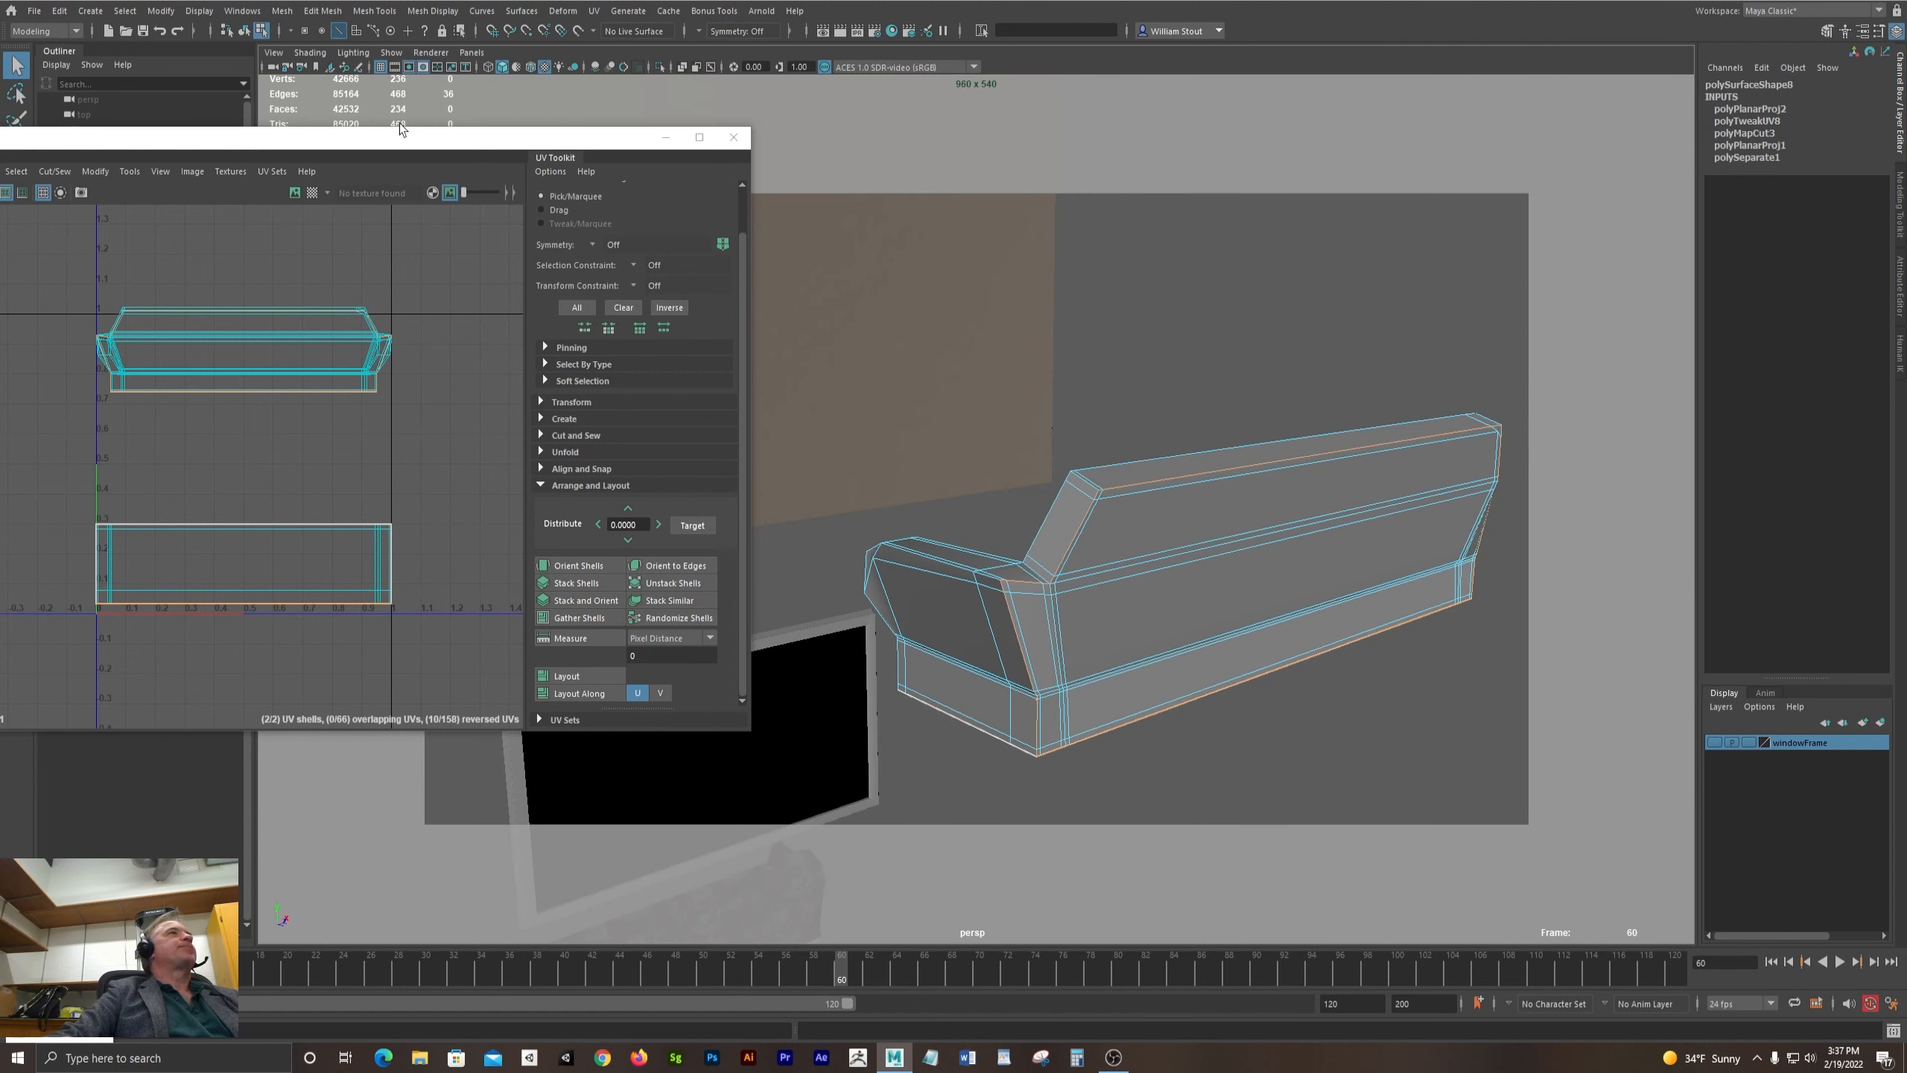
- Cut the couch body's UVs along the selected outline edges of its rear side
left_click_drag(401, 134, 915, 136)
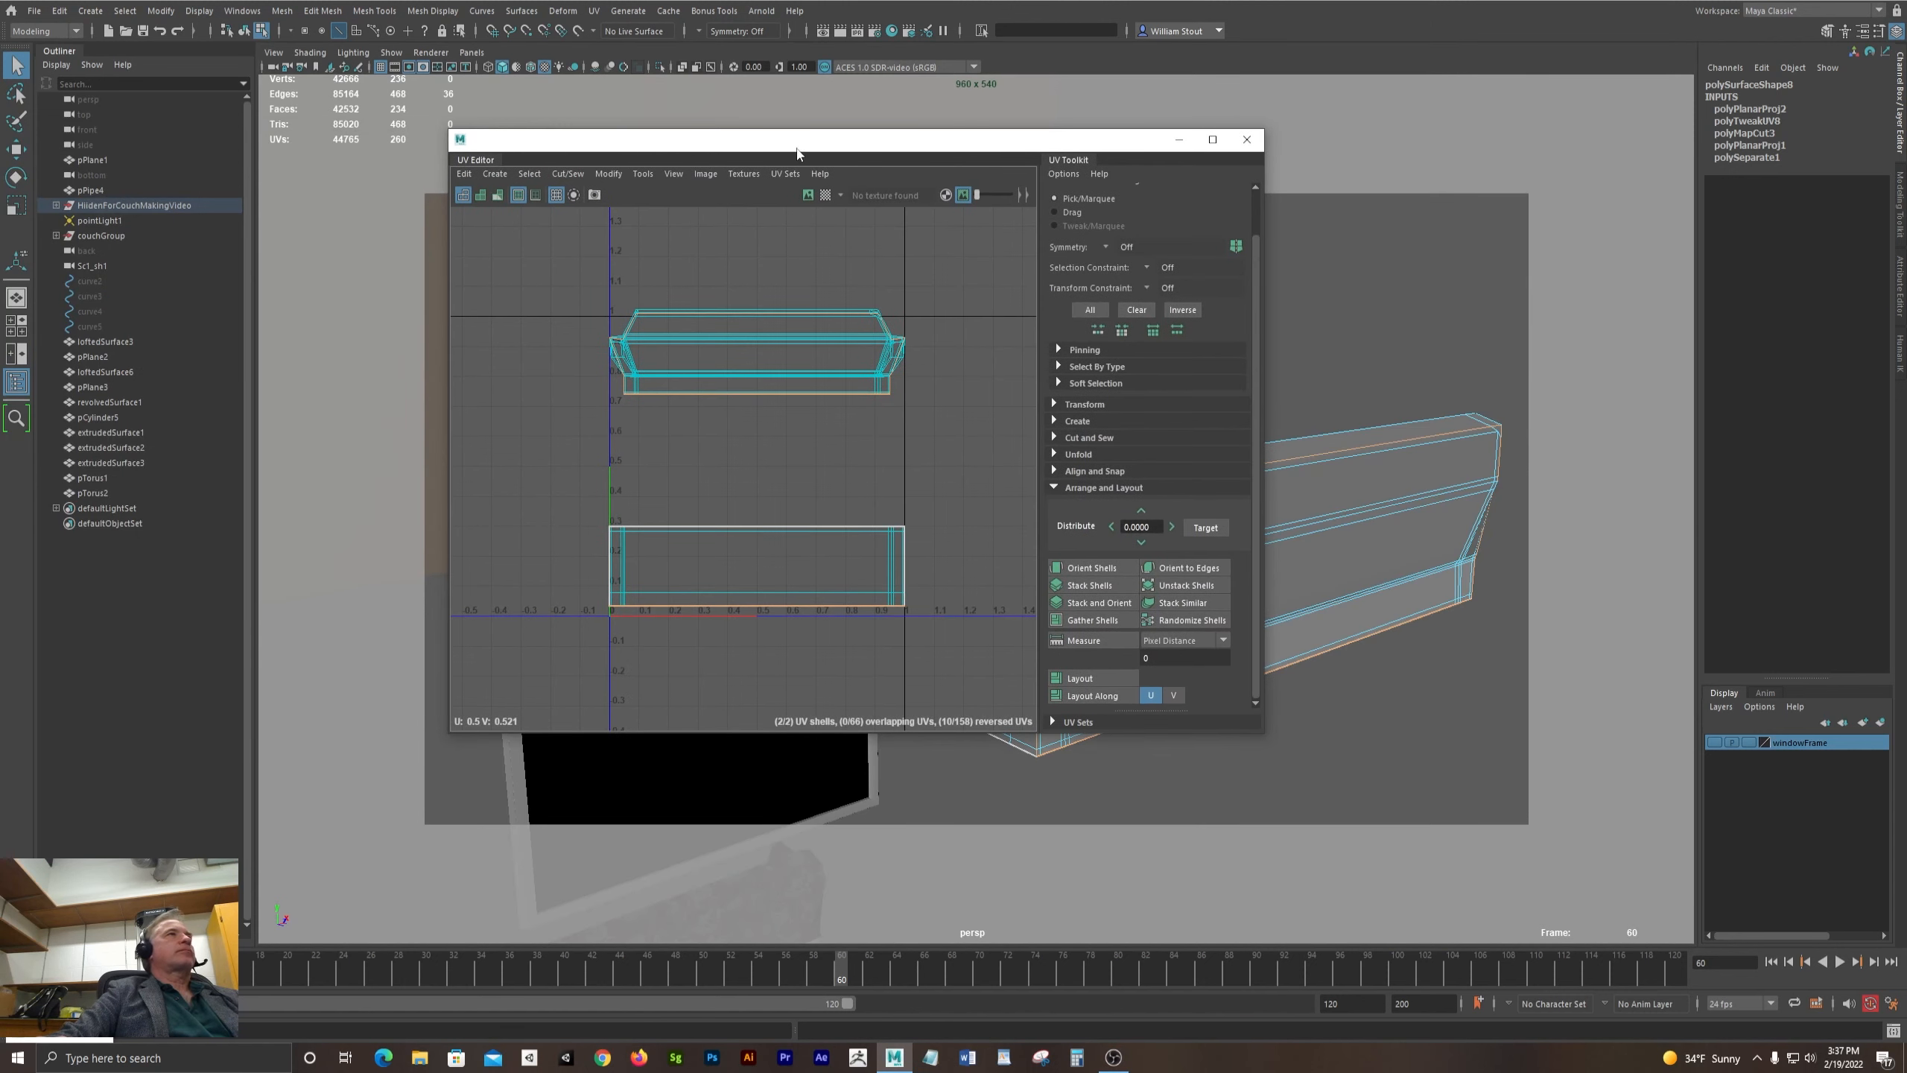
left_click(563, 172)
left_click(593, 257)
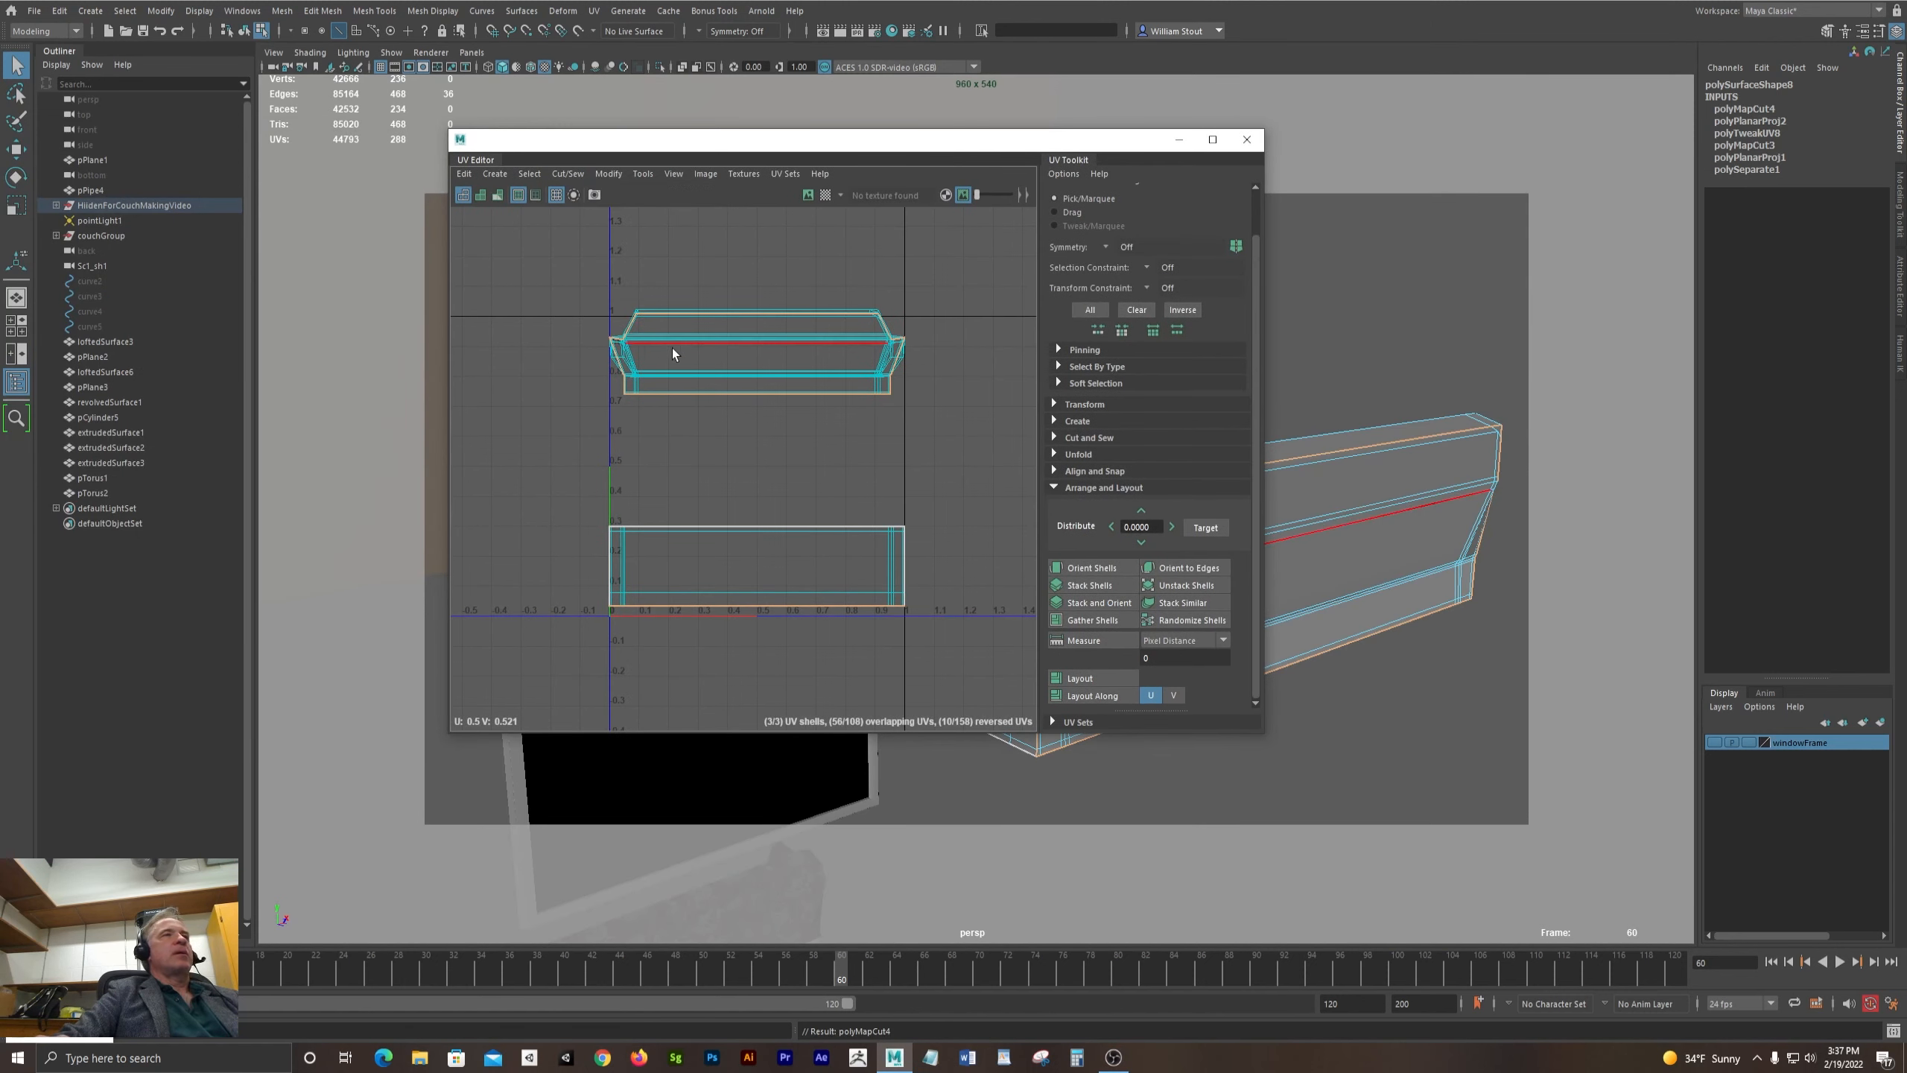
- Try to select the upper UV shell of the couch body and move it aside, and undo the move
right_click_drag(688, 343, 642, 328)
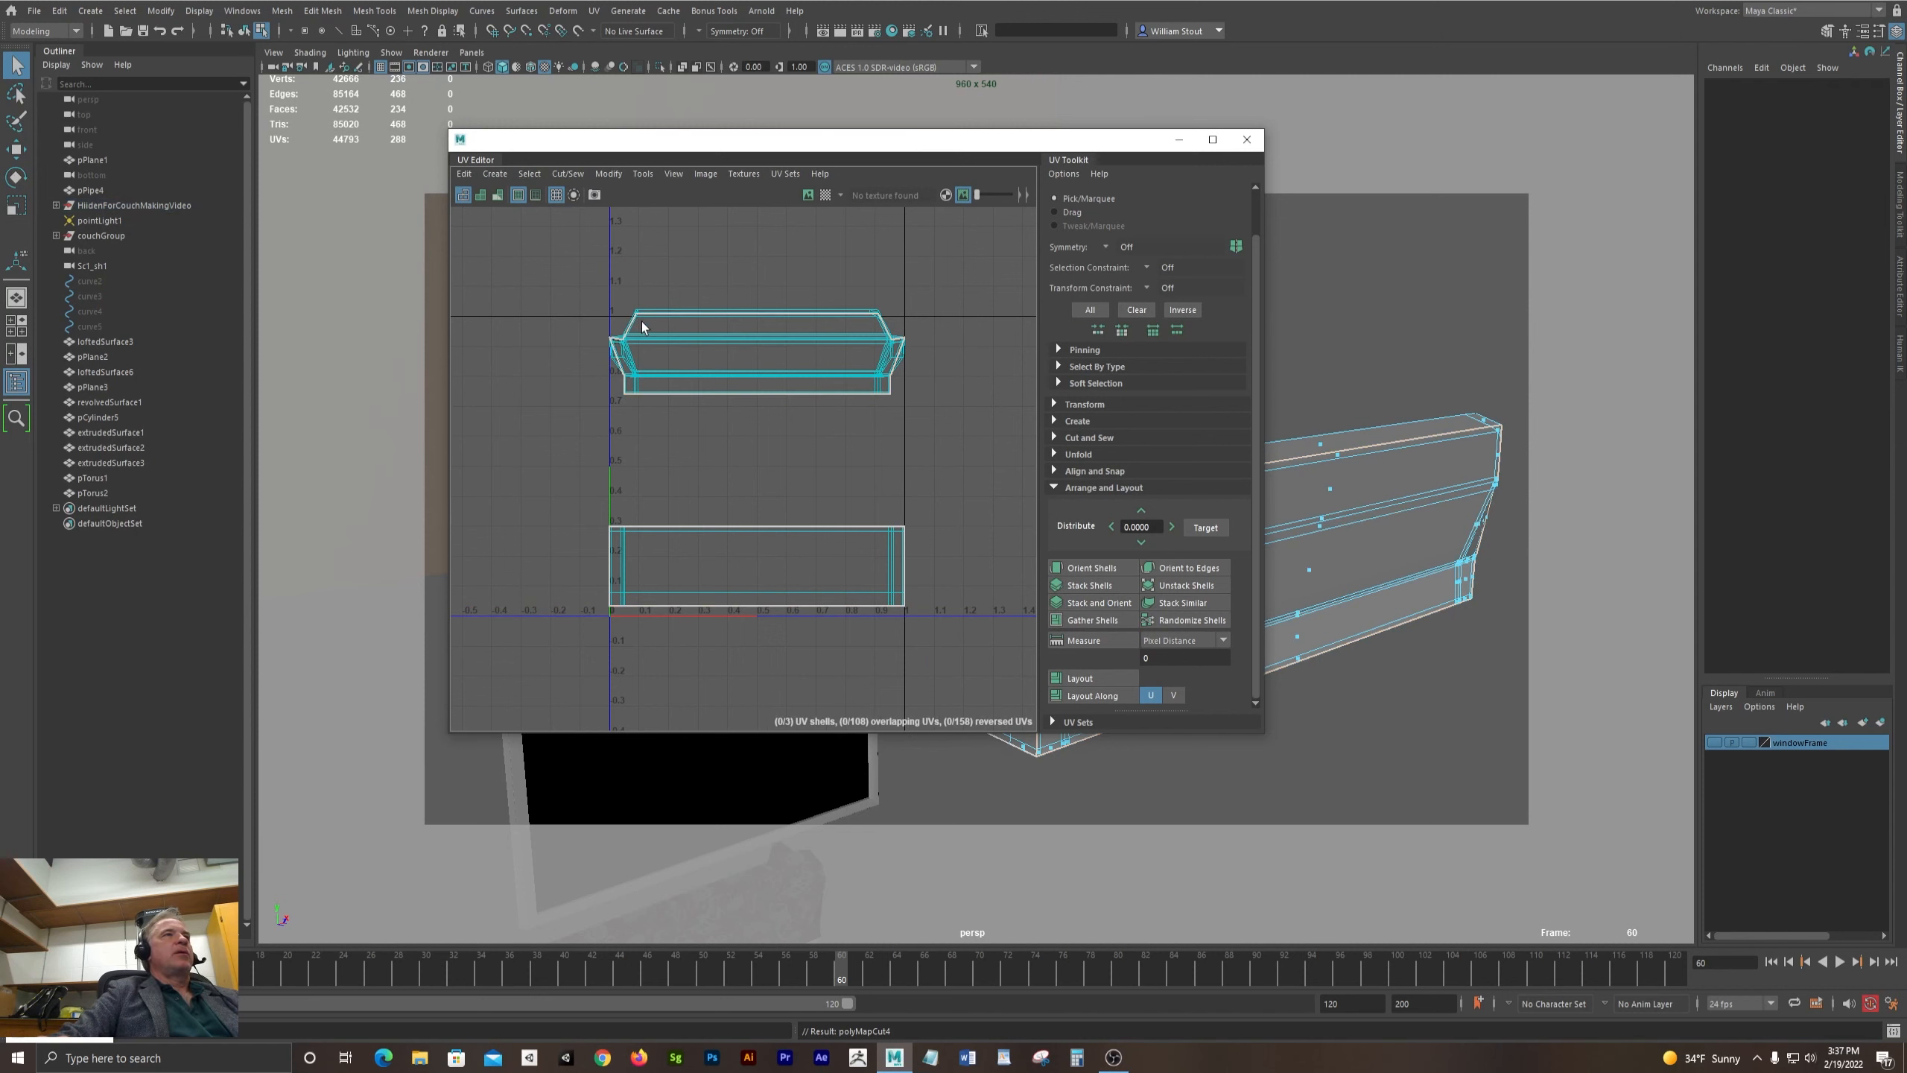
left_click(643, 328)
key("w")
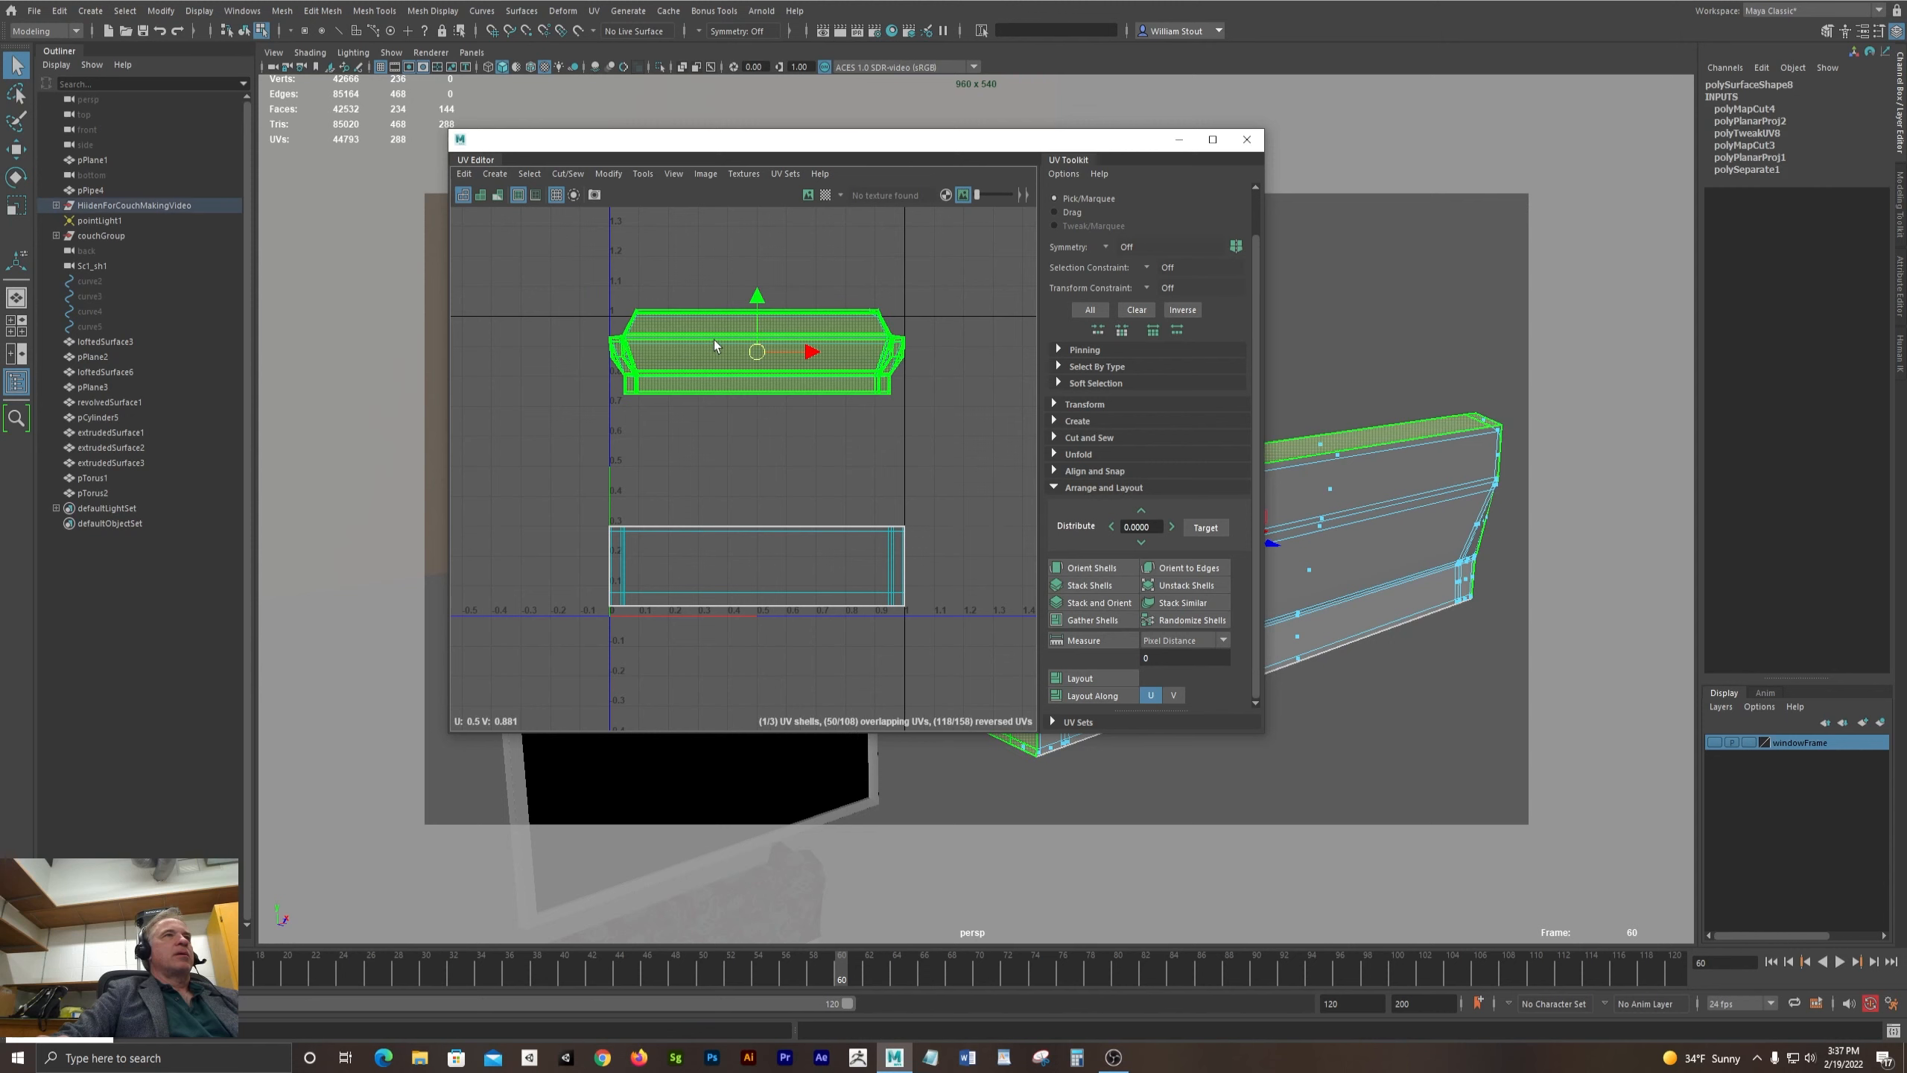
left_click_drag(757, 303, 692, 275)
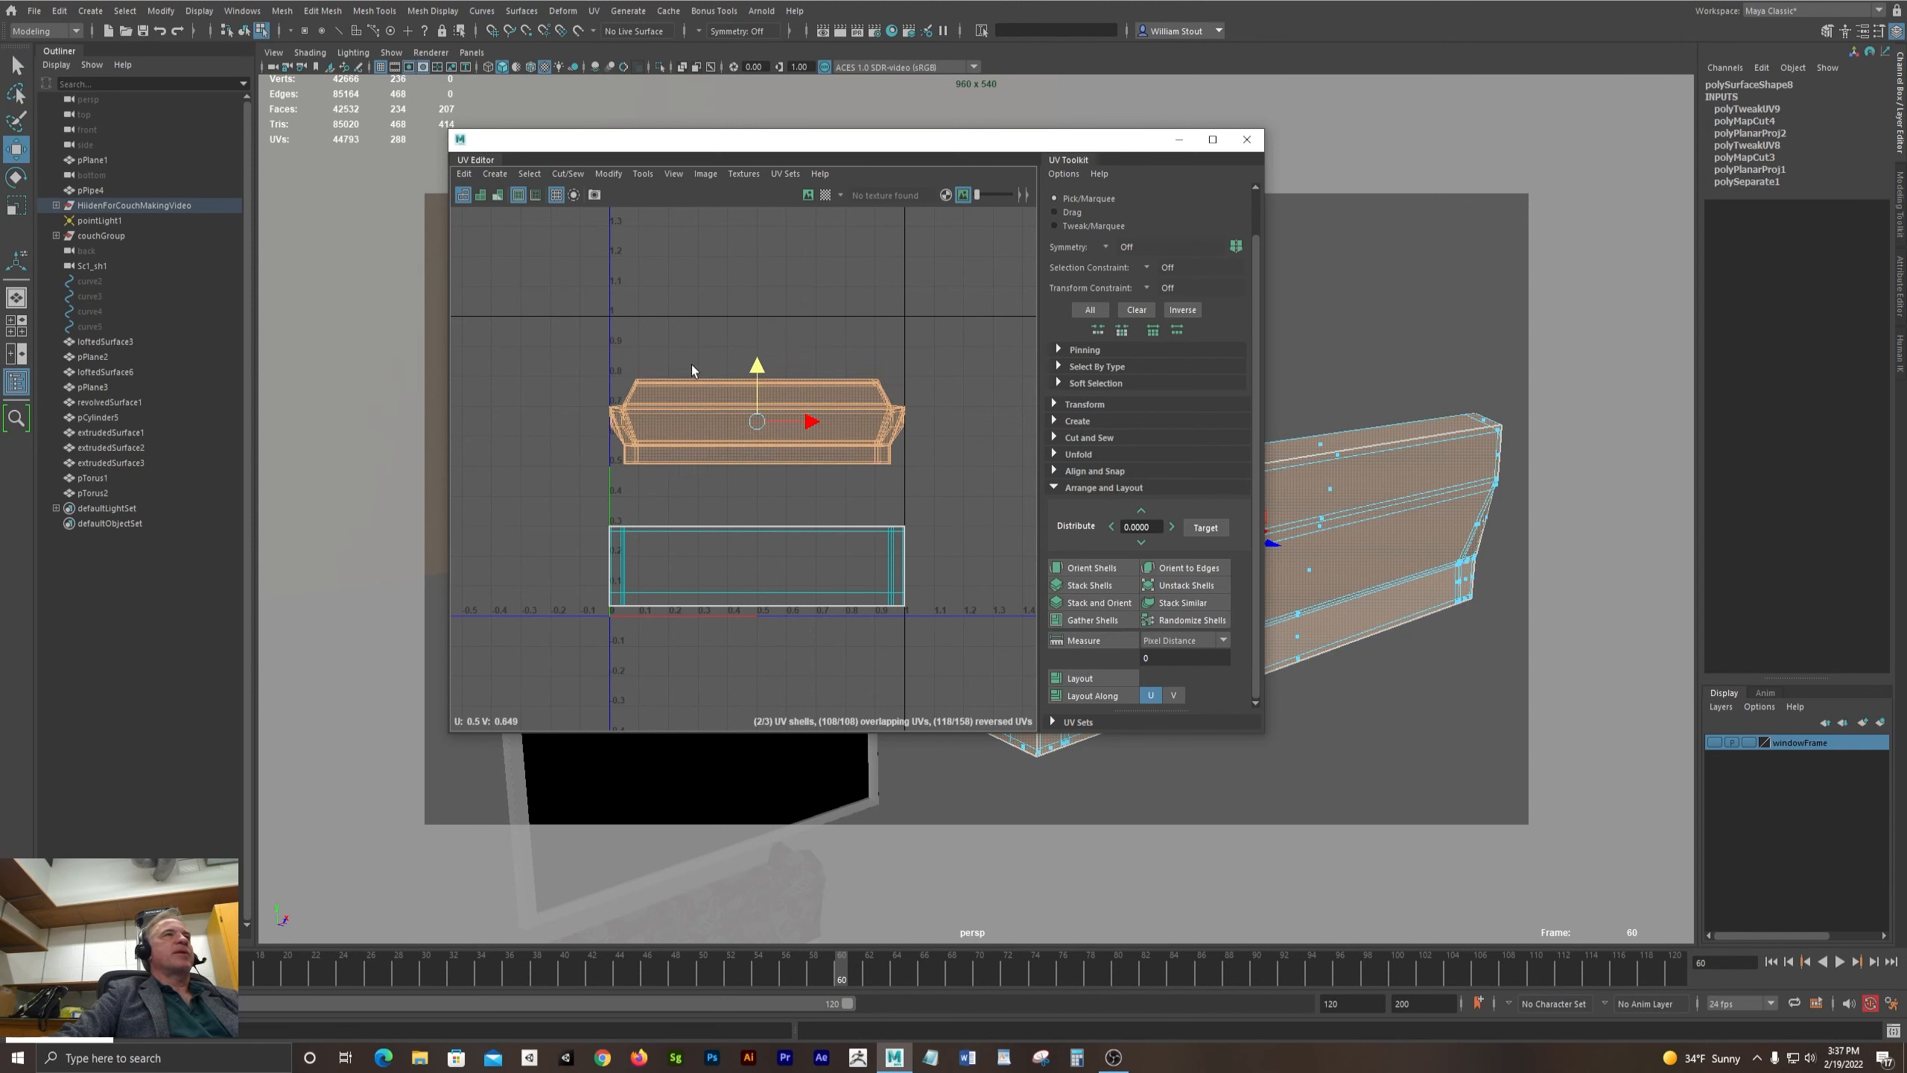
left_click_drag(757, 362, 591, 353)
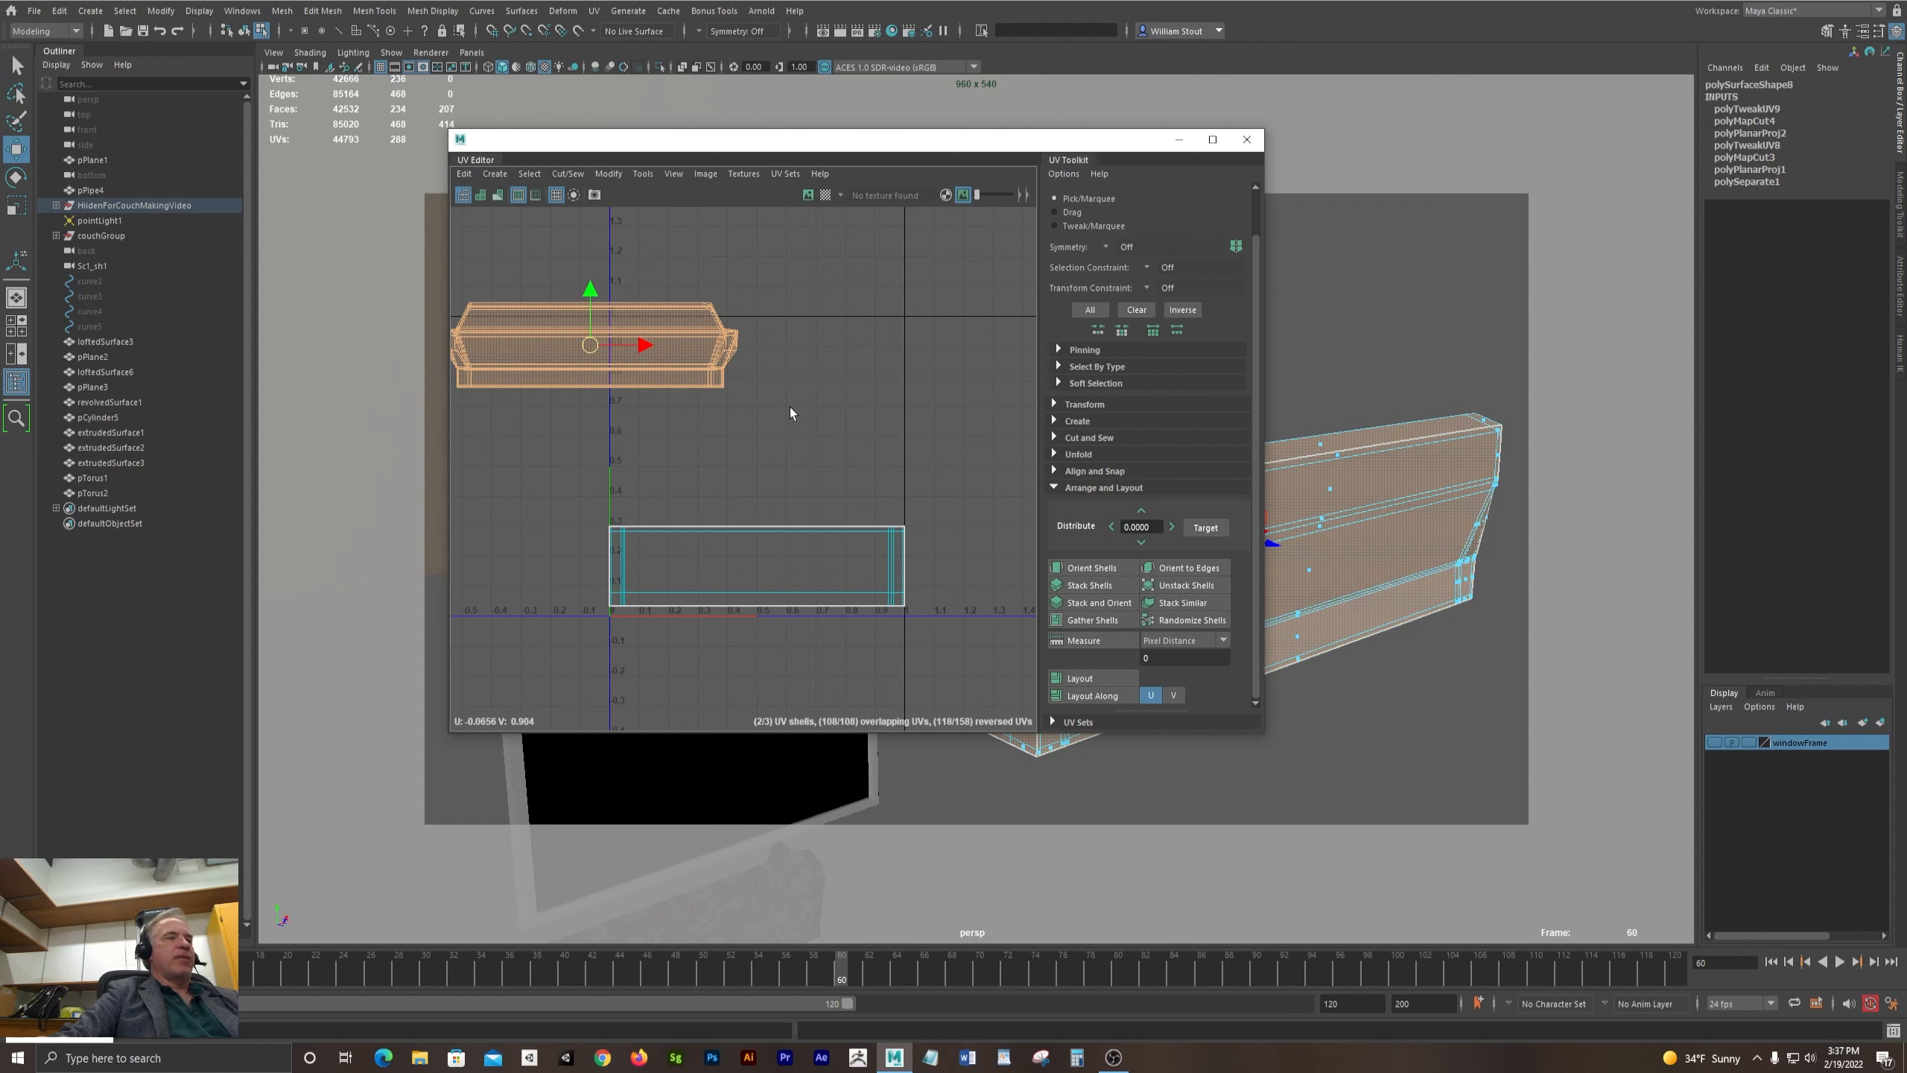
left_click_drag(1014, 147, 661, 149)
key("ctrl+z")
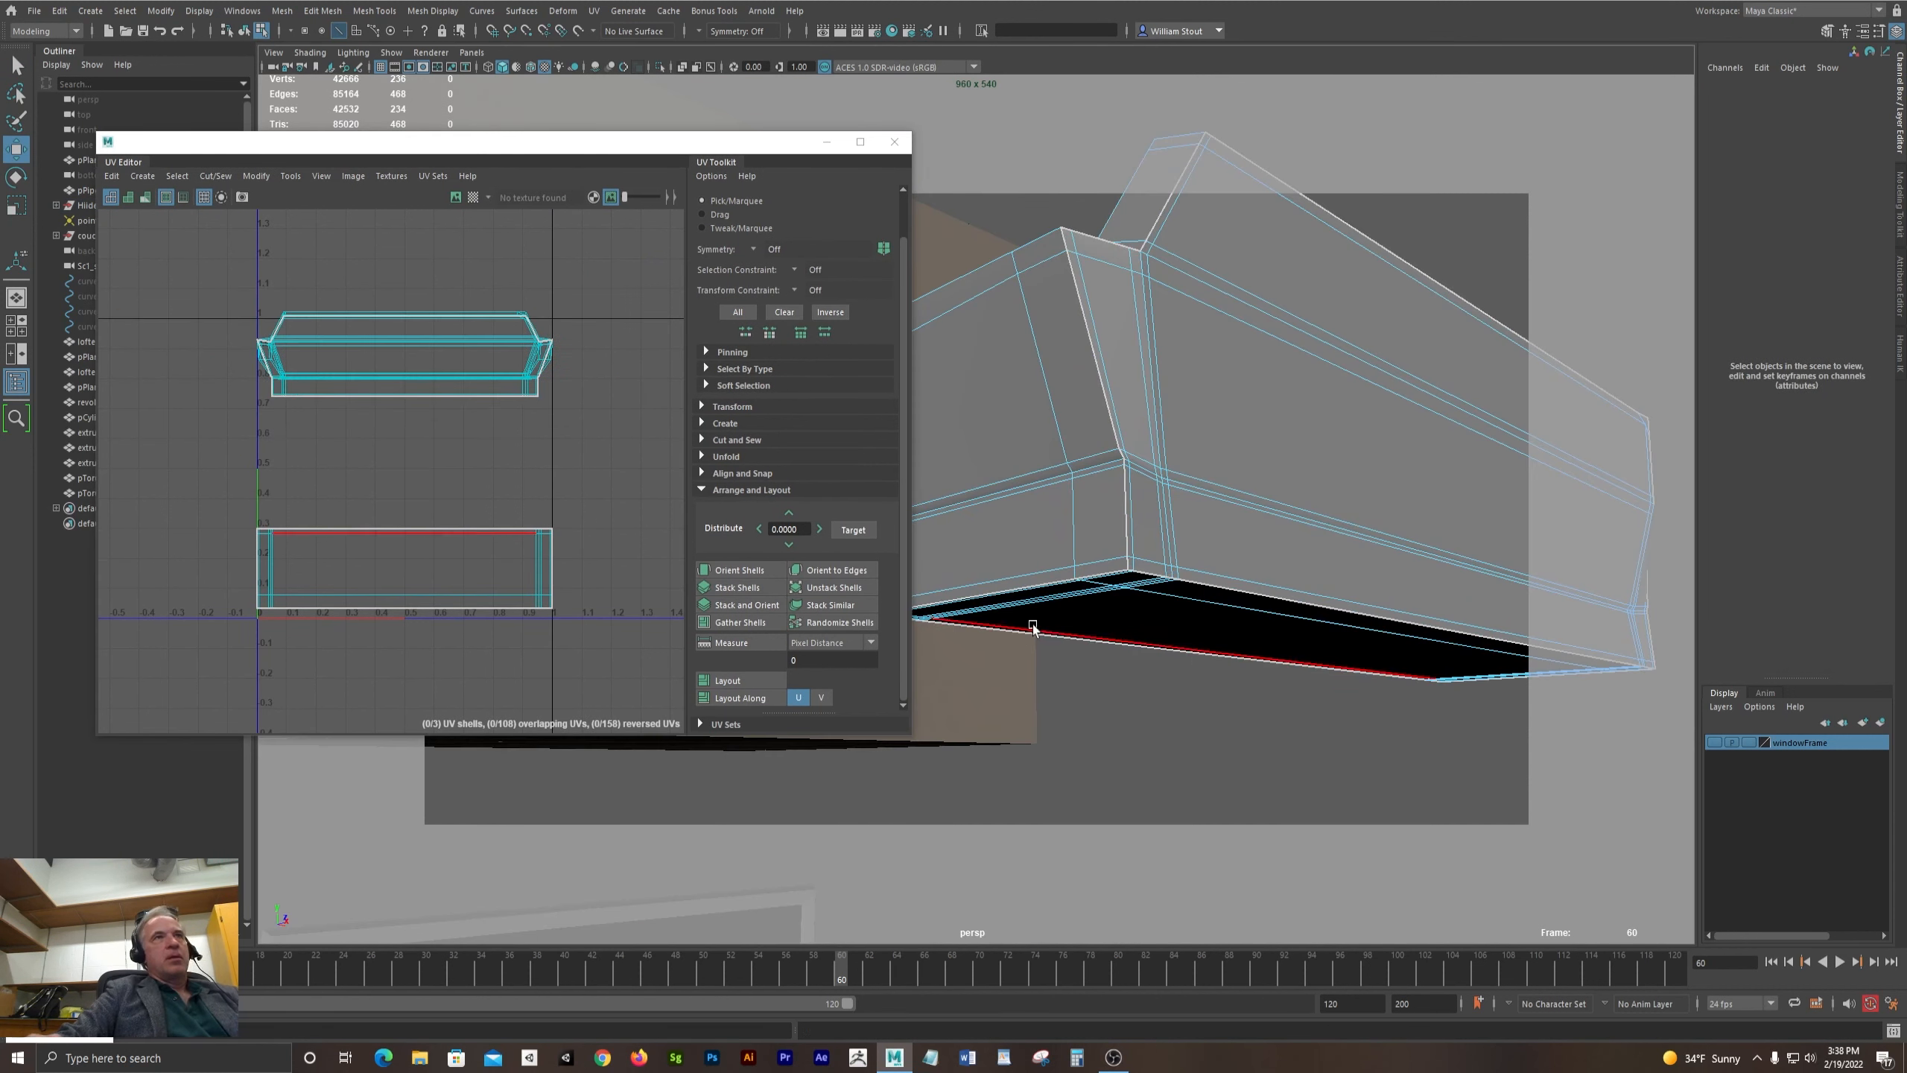
- Reselect the rear outline edges along the back's top, down its slanted end and across the arm's top
left_click_drag(1240, 387, 1131, 406, "alt")
left_click_drag(1046, 461, 1014, 479, "alt")
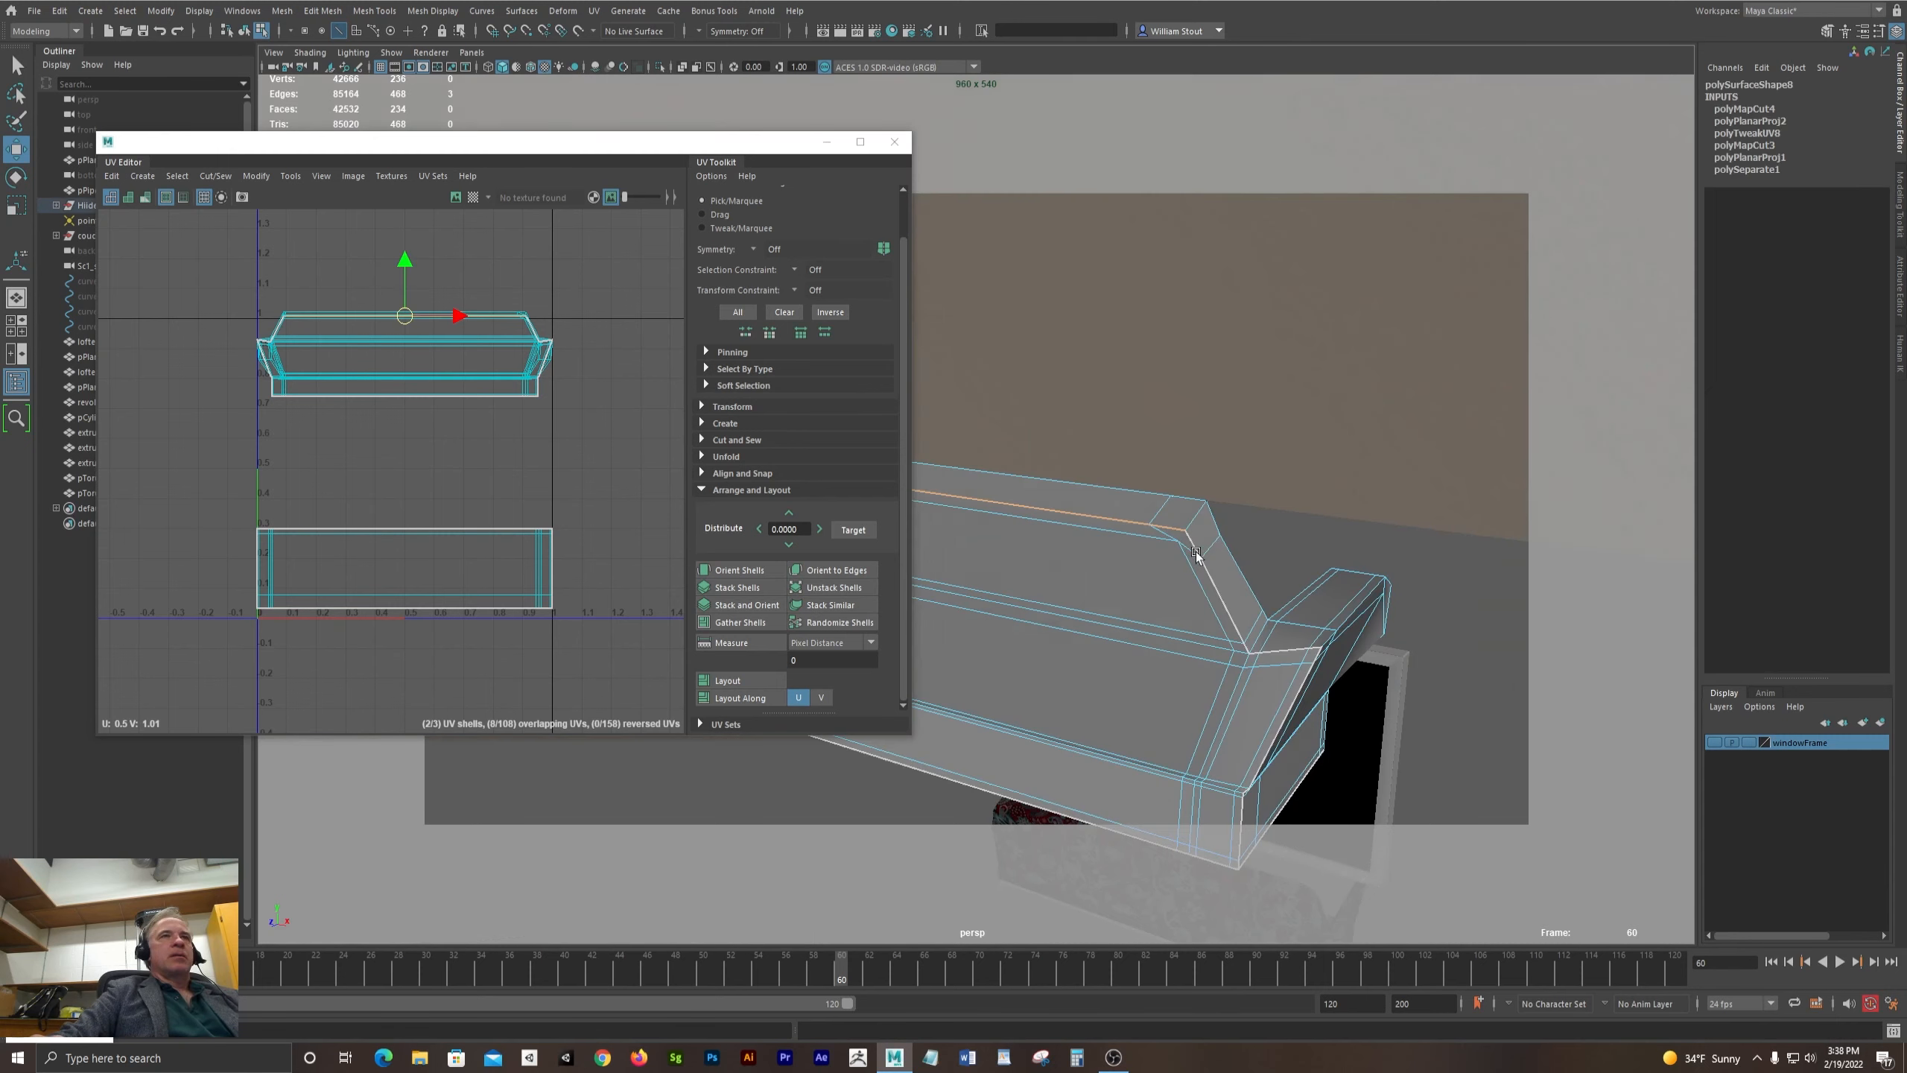
right_click_drag(1200, 553, 1315, 584, "alt")
left_click(1320, 562, "shift")
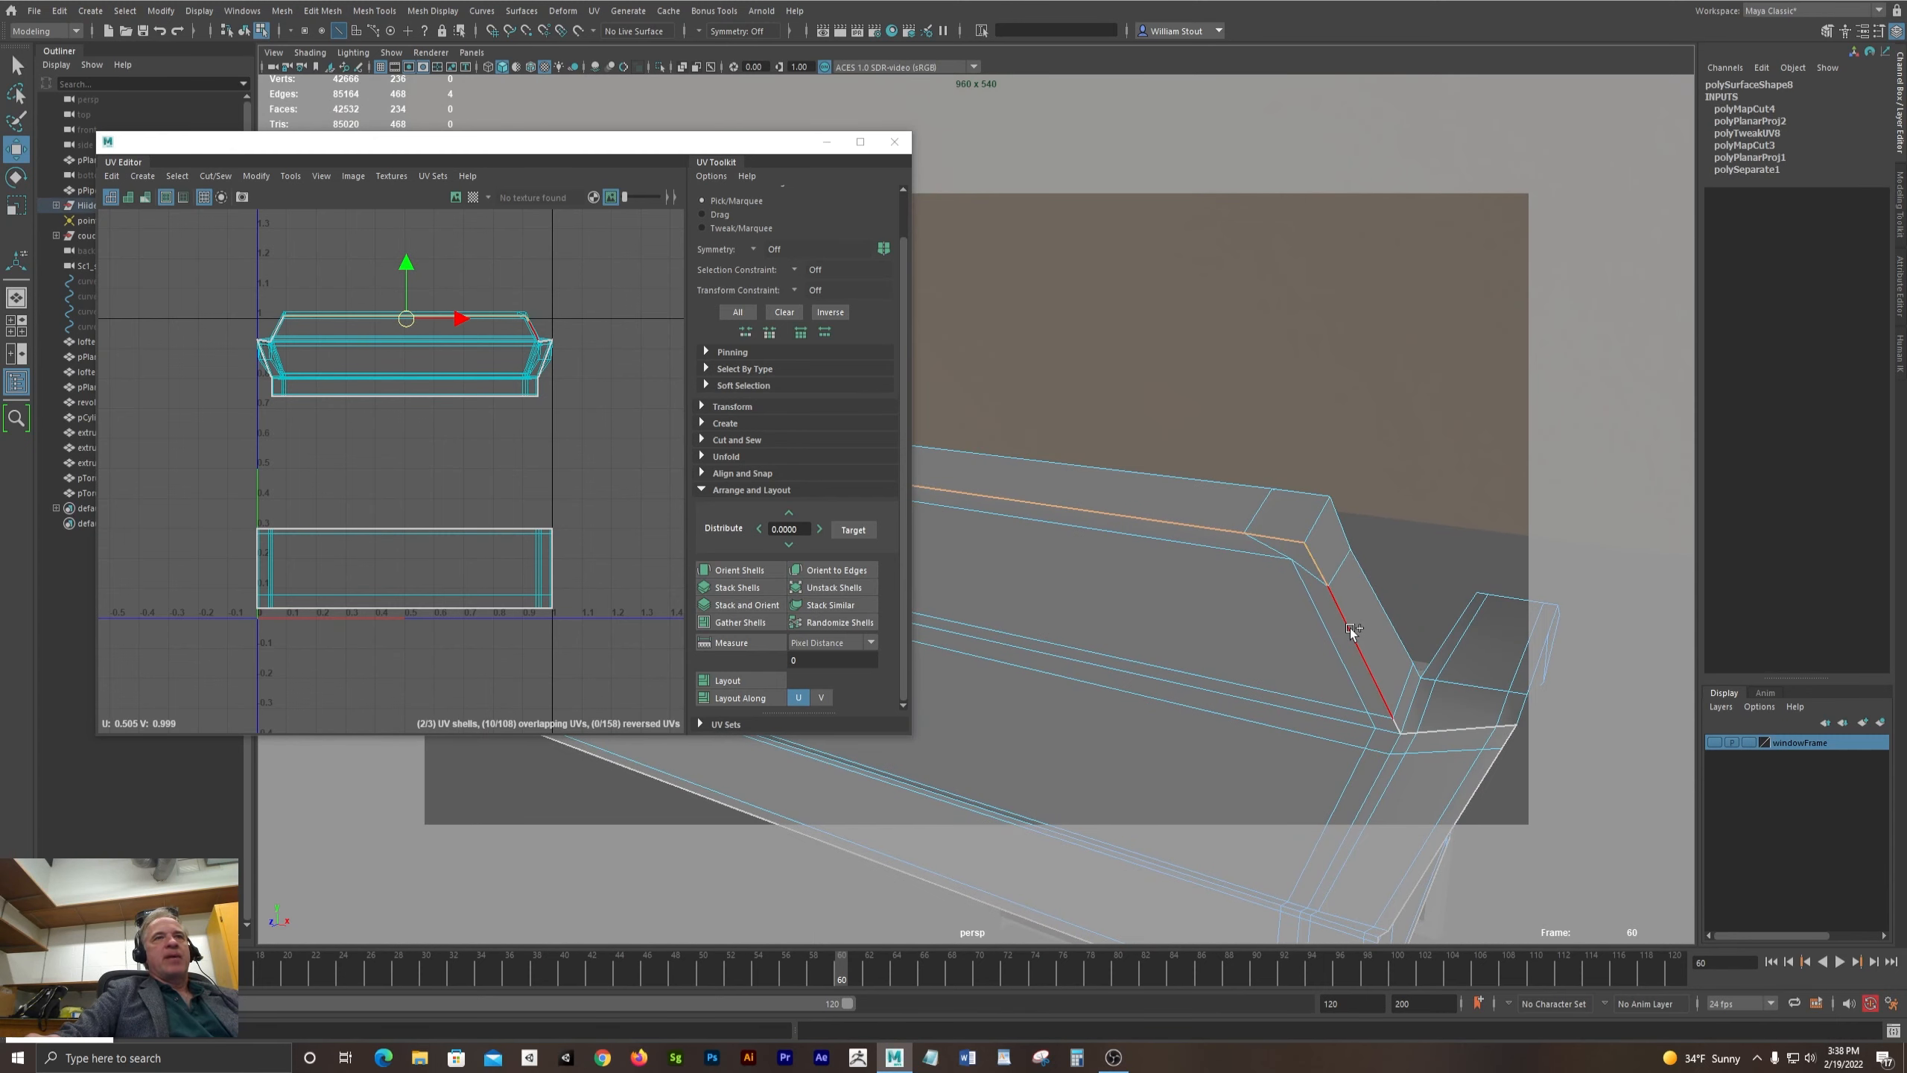
left_click(1350, 628, "shift")
left_click_drag(1371, 664, 1239, 647, "alt")
left_click(1248, 639, "shift")
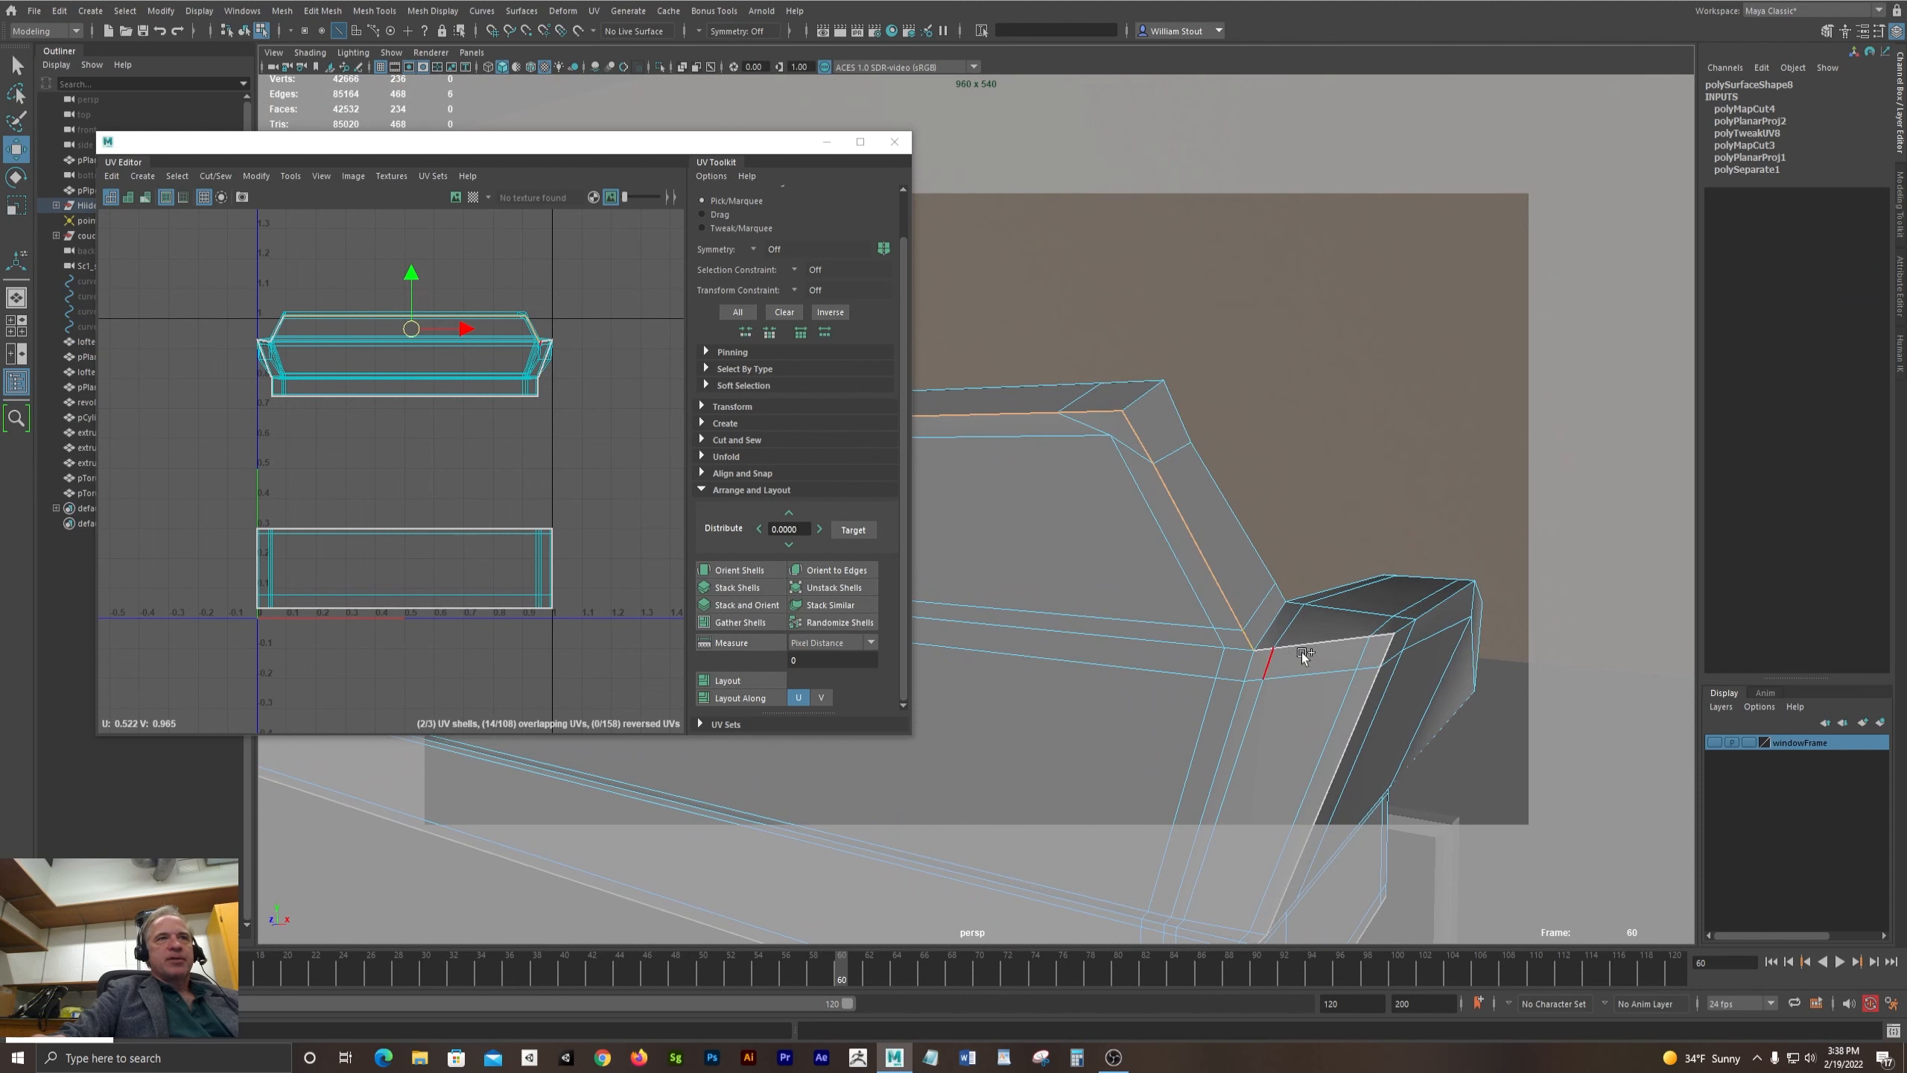
double_click(1308, 650, "shift")
- Complete the rear outline edge selection along the couch's base, other arm and slanted back end, and cut the UVs along it
left_click_drag(1309, 649, 1258, 559, "alt")
double_click(1259, 560, "shift")
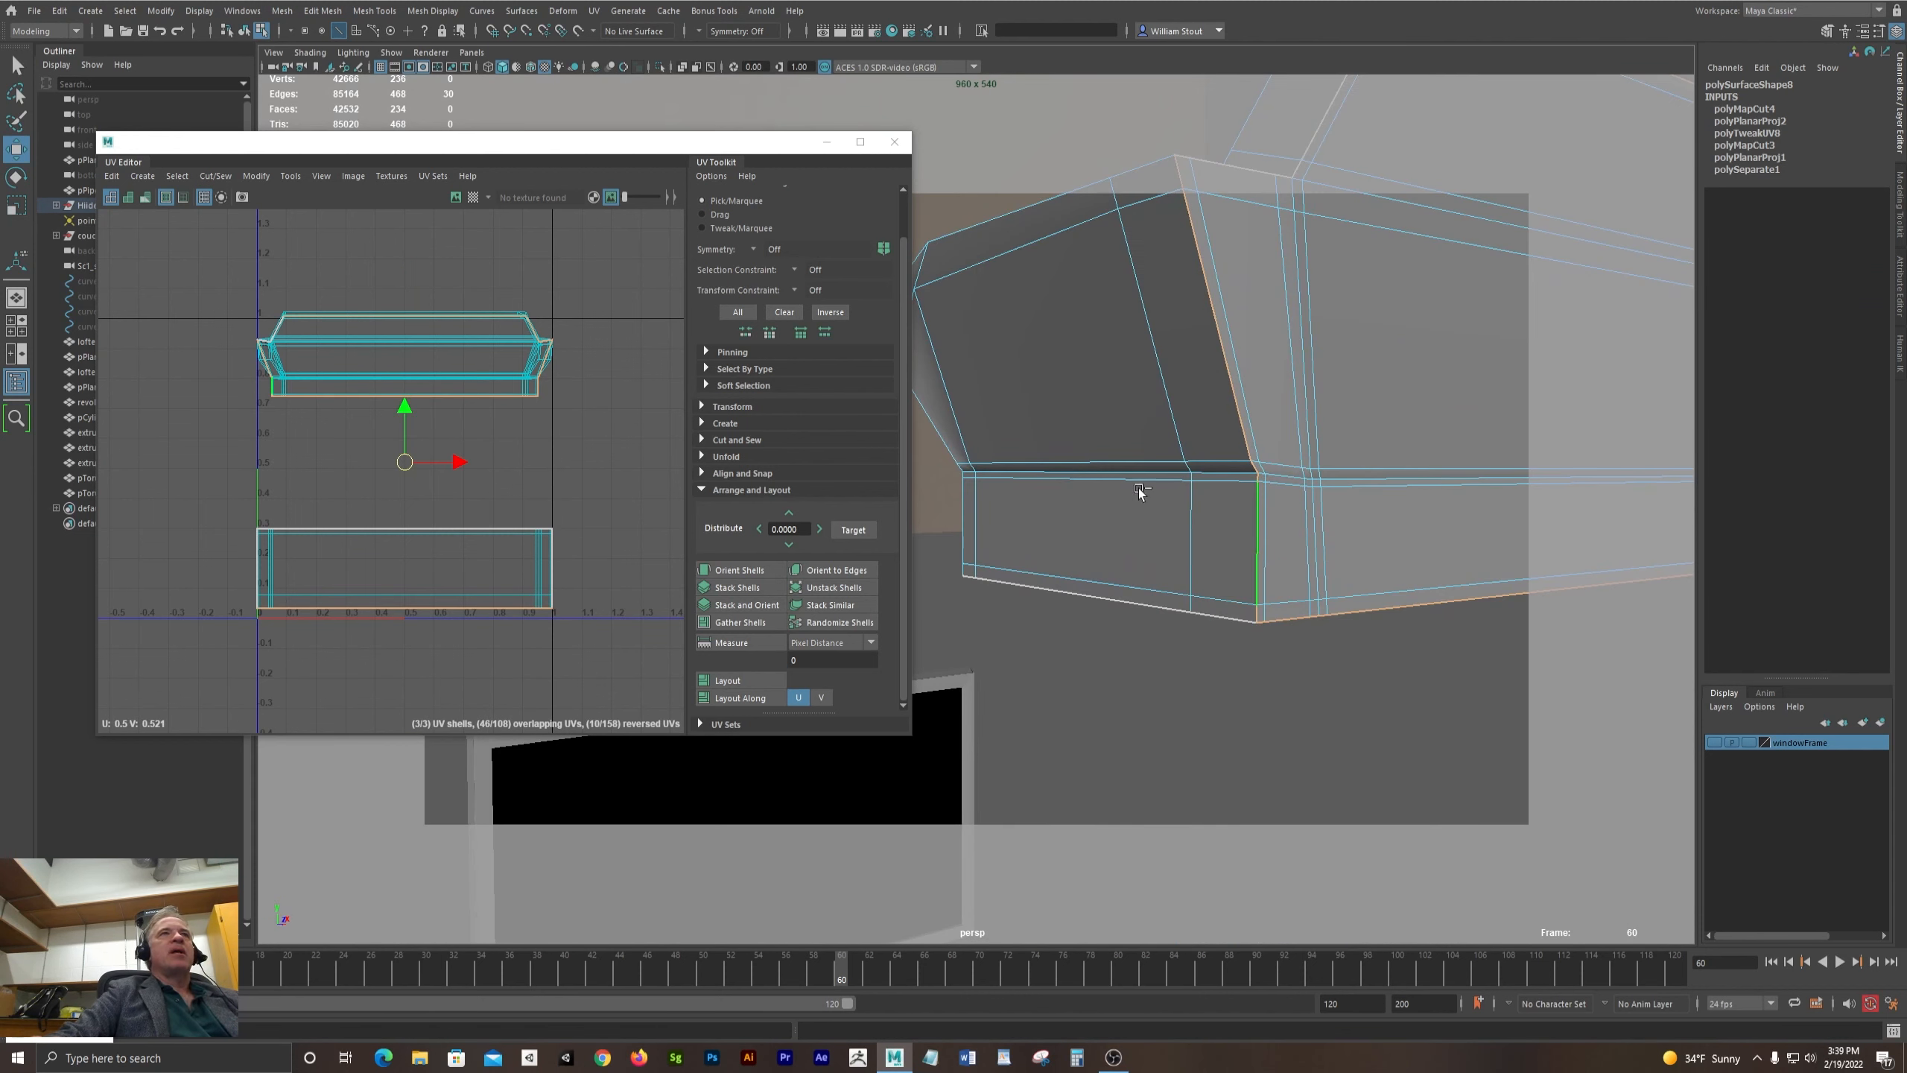
left_click_drag(1172, 309, 1157, 501, "alt")
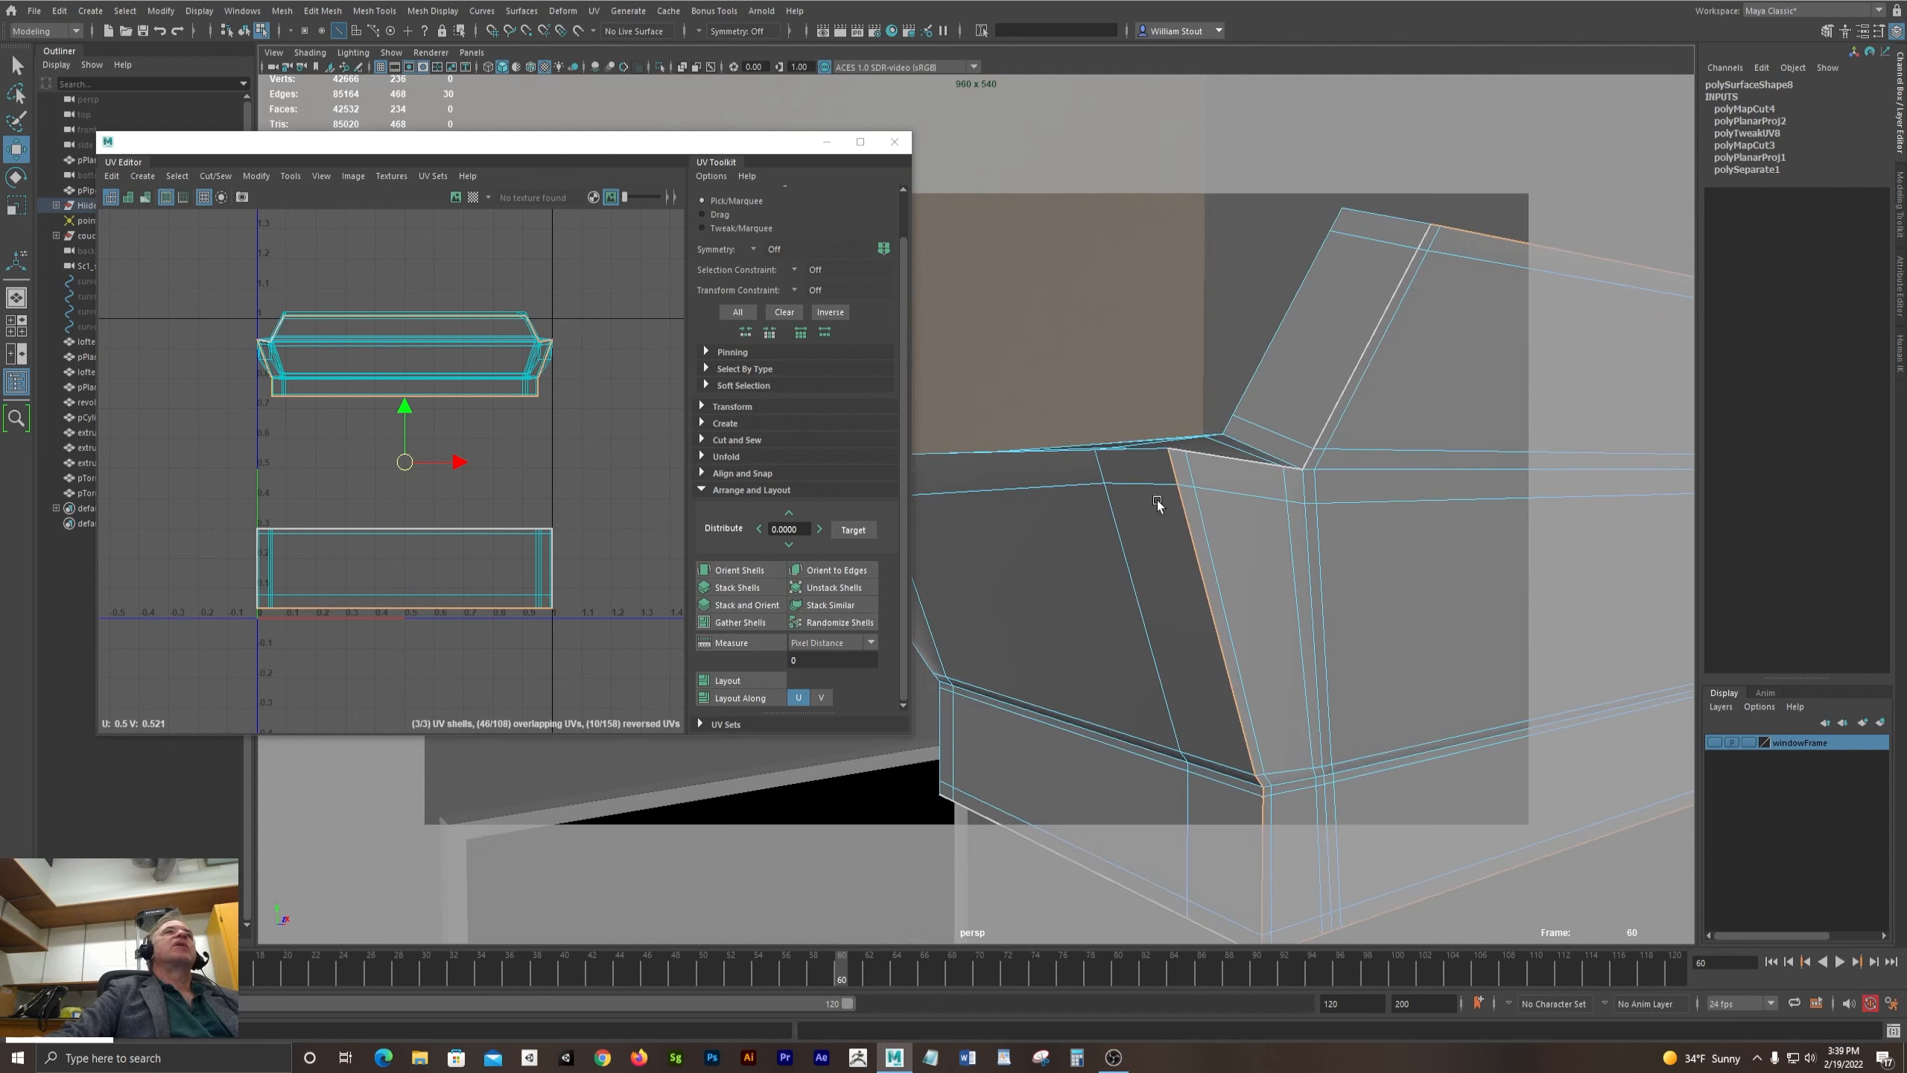
left_click(1326, 419, "shift")
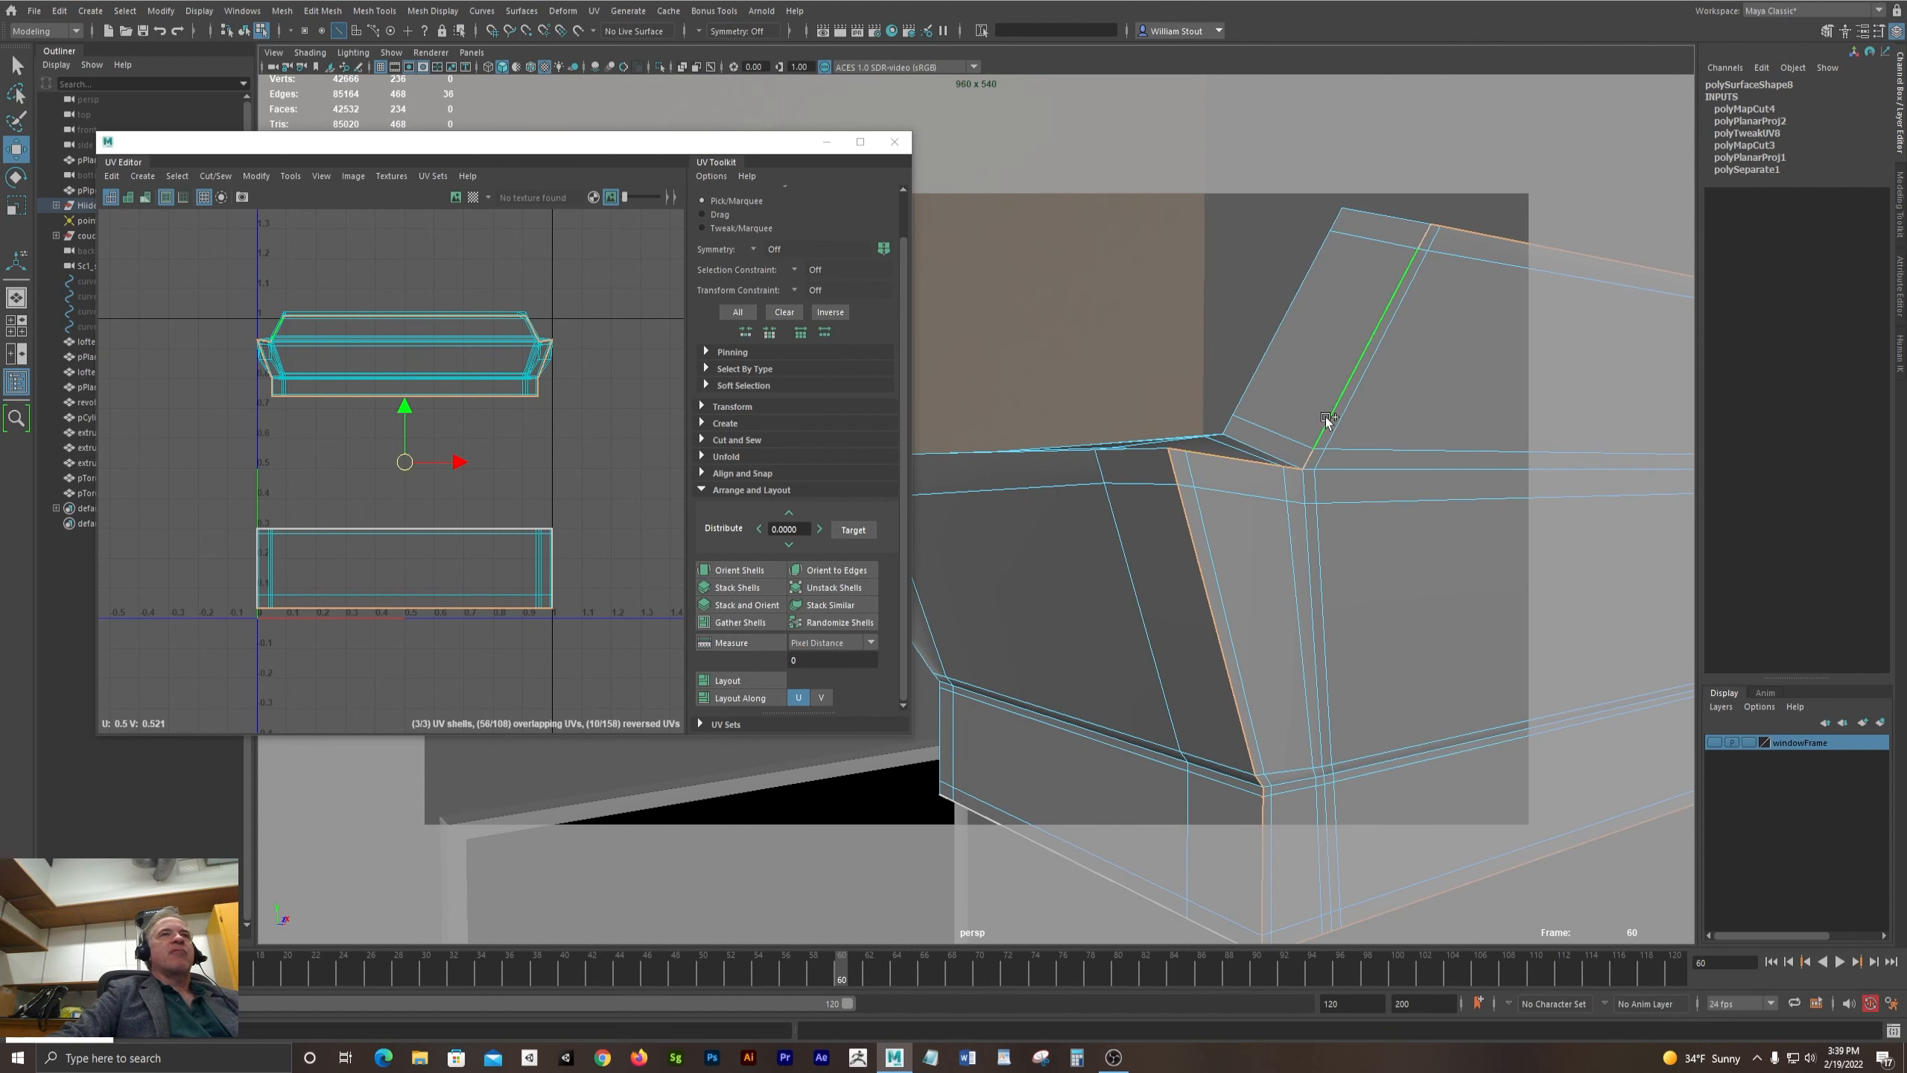
left_click(1361, 384, "shift")
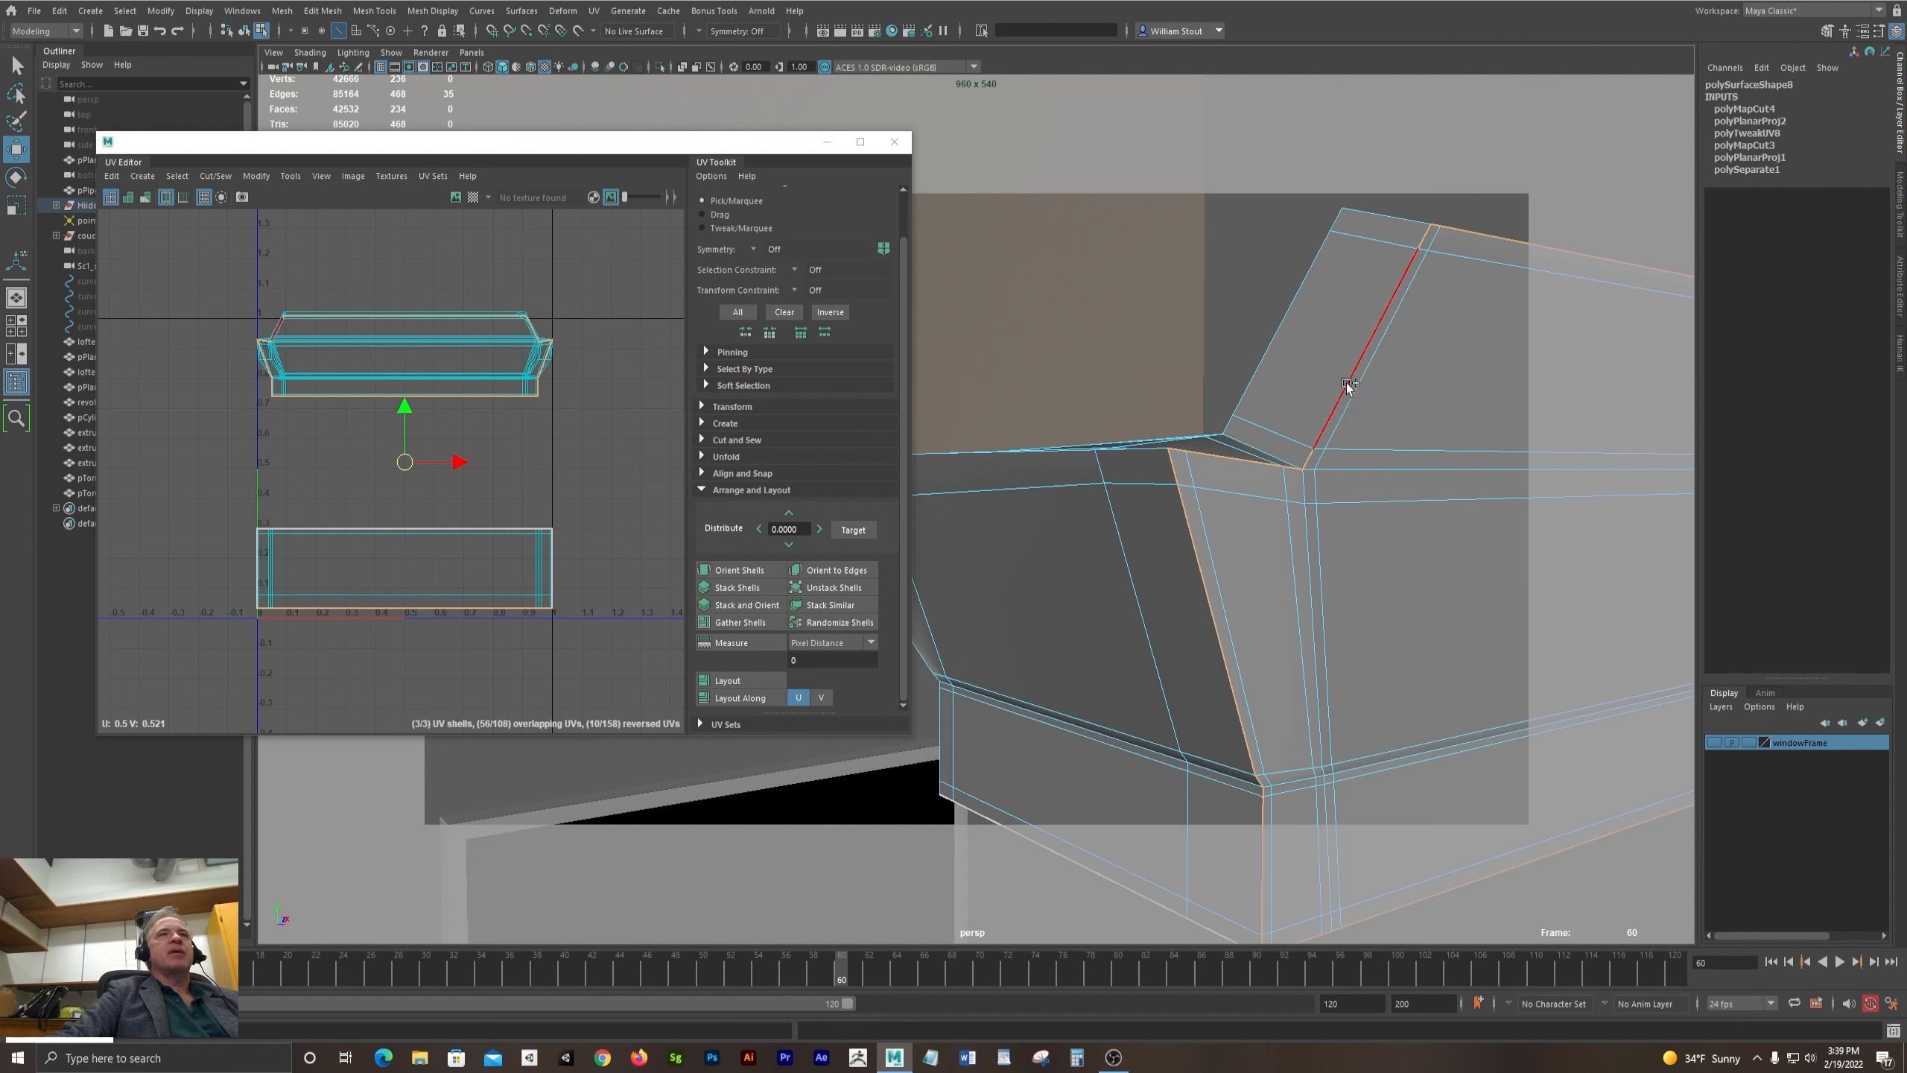
left_click(215, 176)
left_click(229, 256)
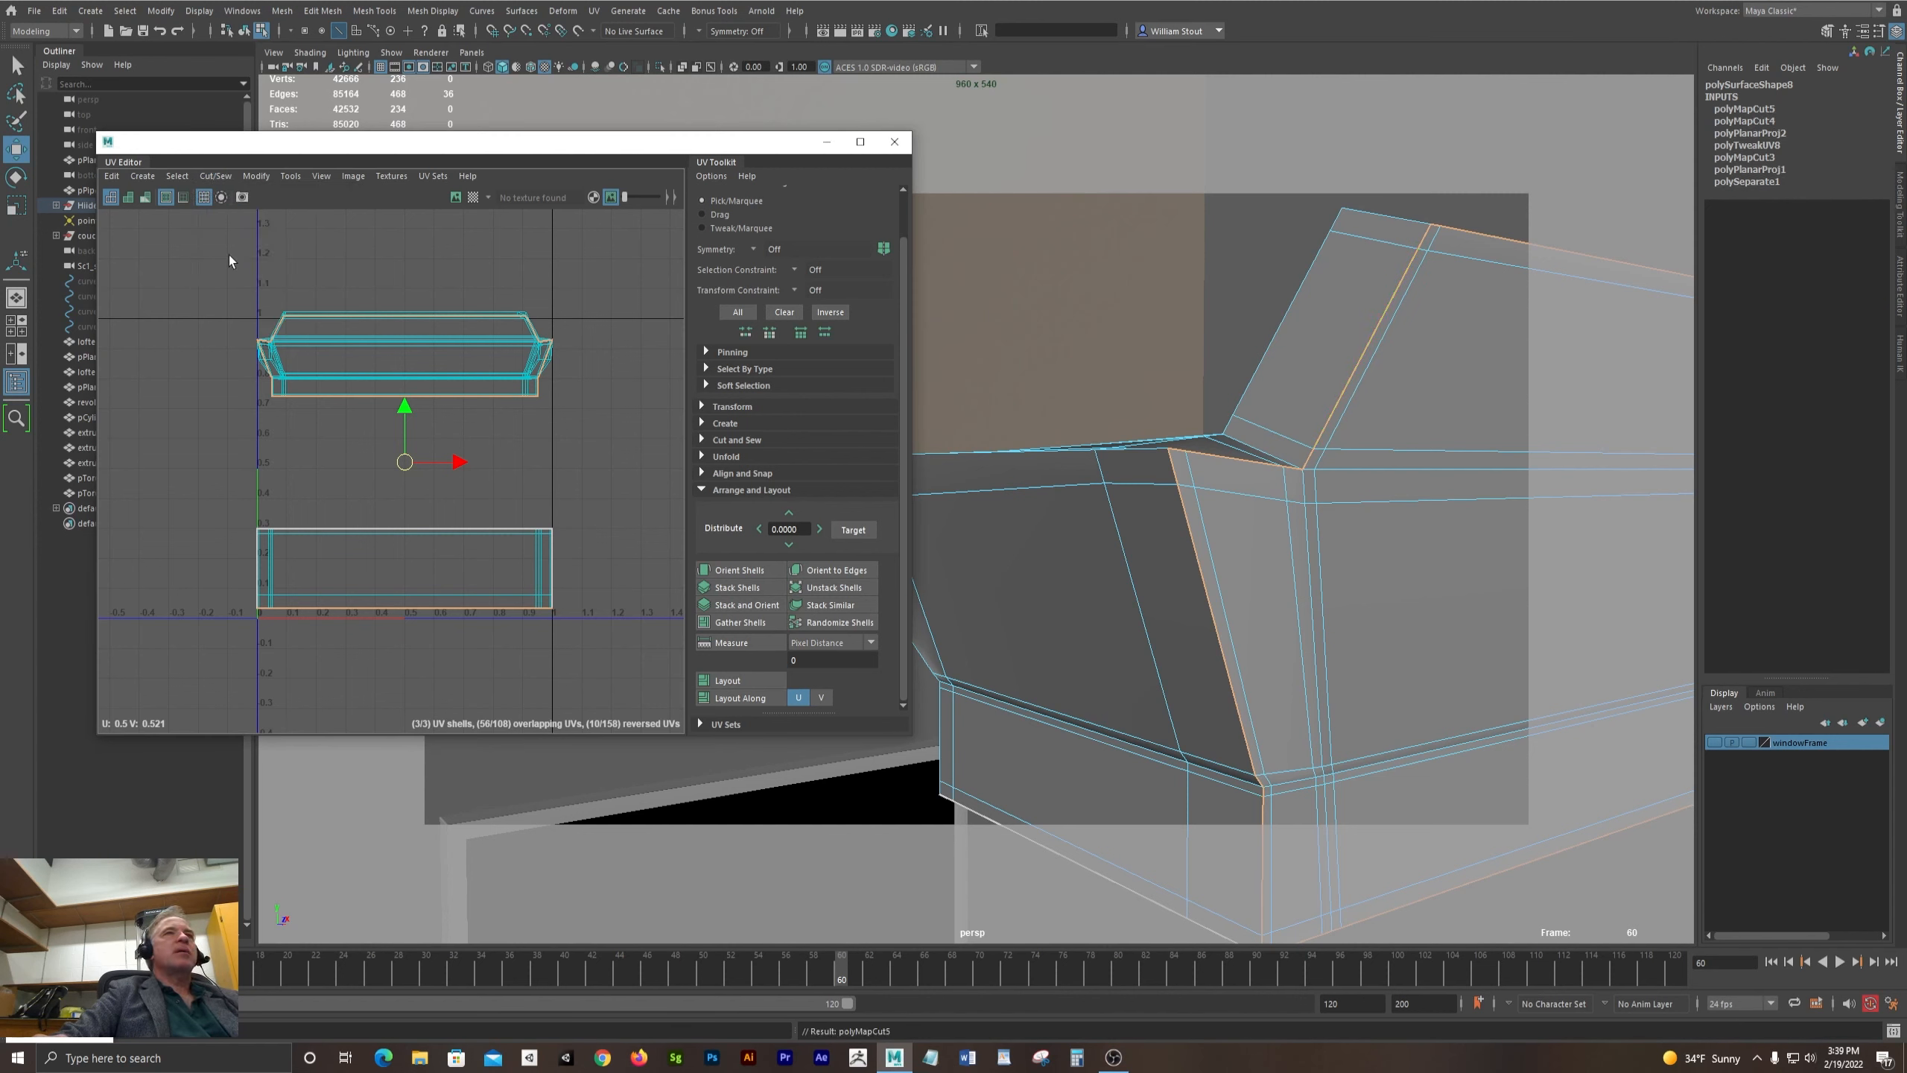
- Select the couch's front, seat and arm UV shell and move it off the overlapping rear shell into the neighbouring empty UV tile
right_click_drag(332, 345, 275, 320)
left_click(363, 357)
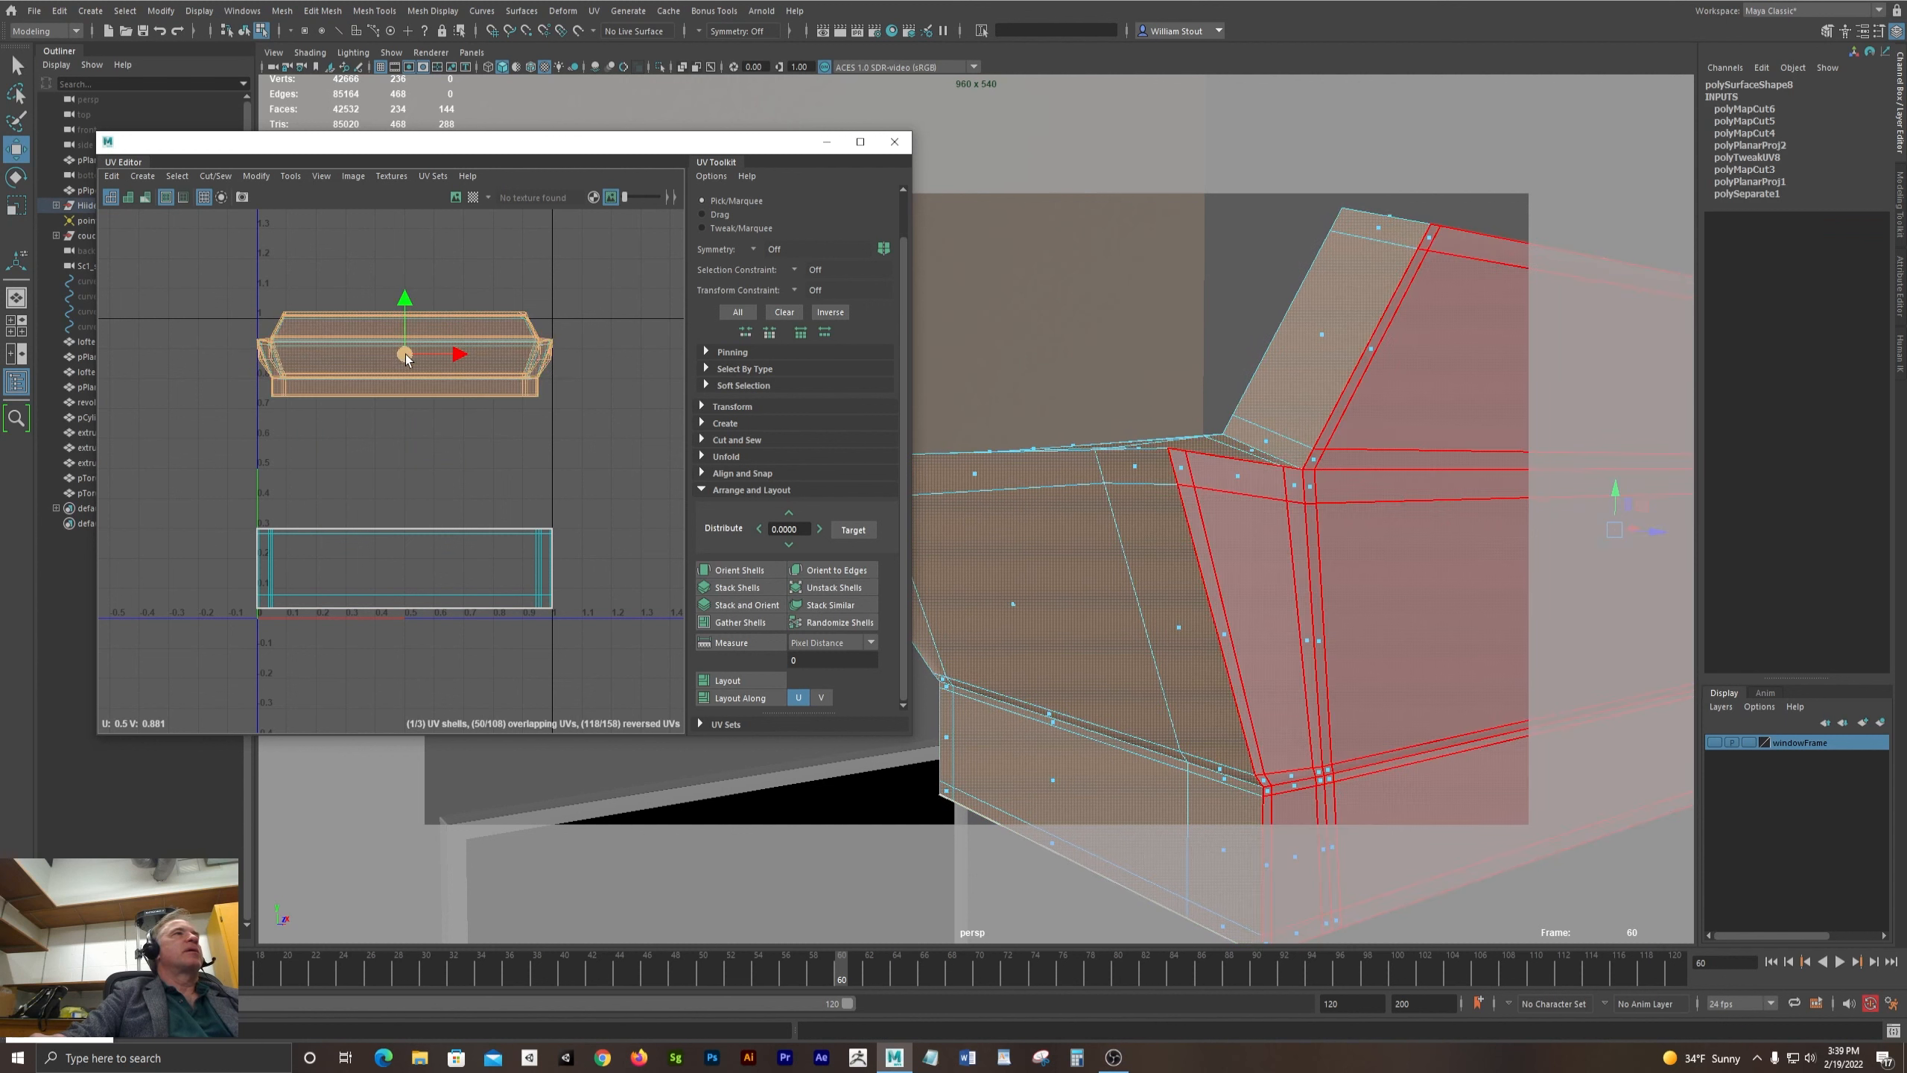
left_click_drag(364, 363, 656, 276)
scroll(589, 371, "down", 3)
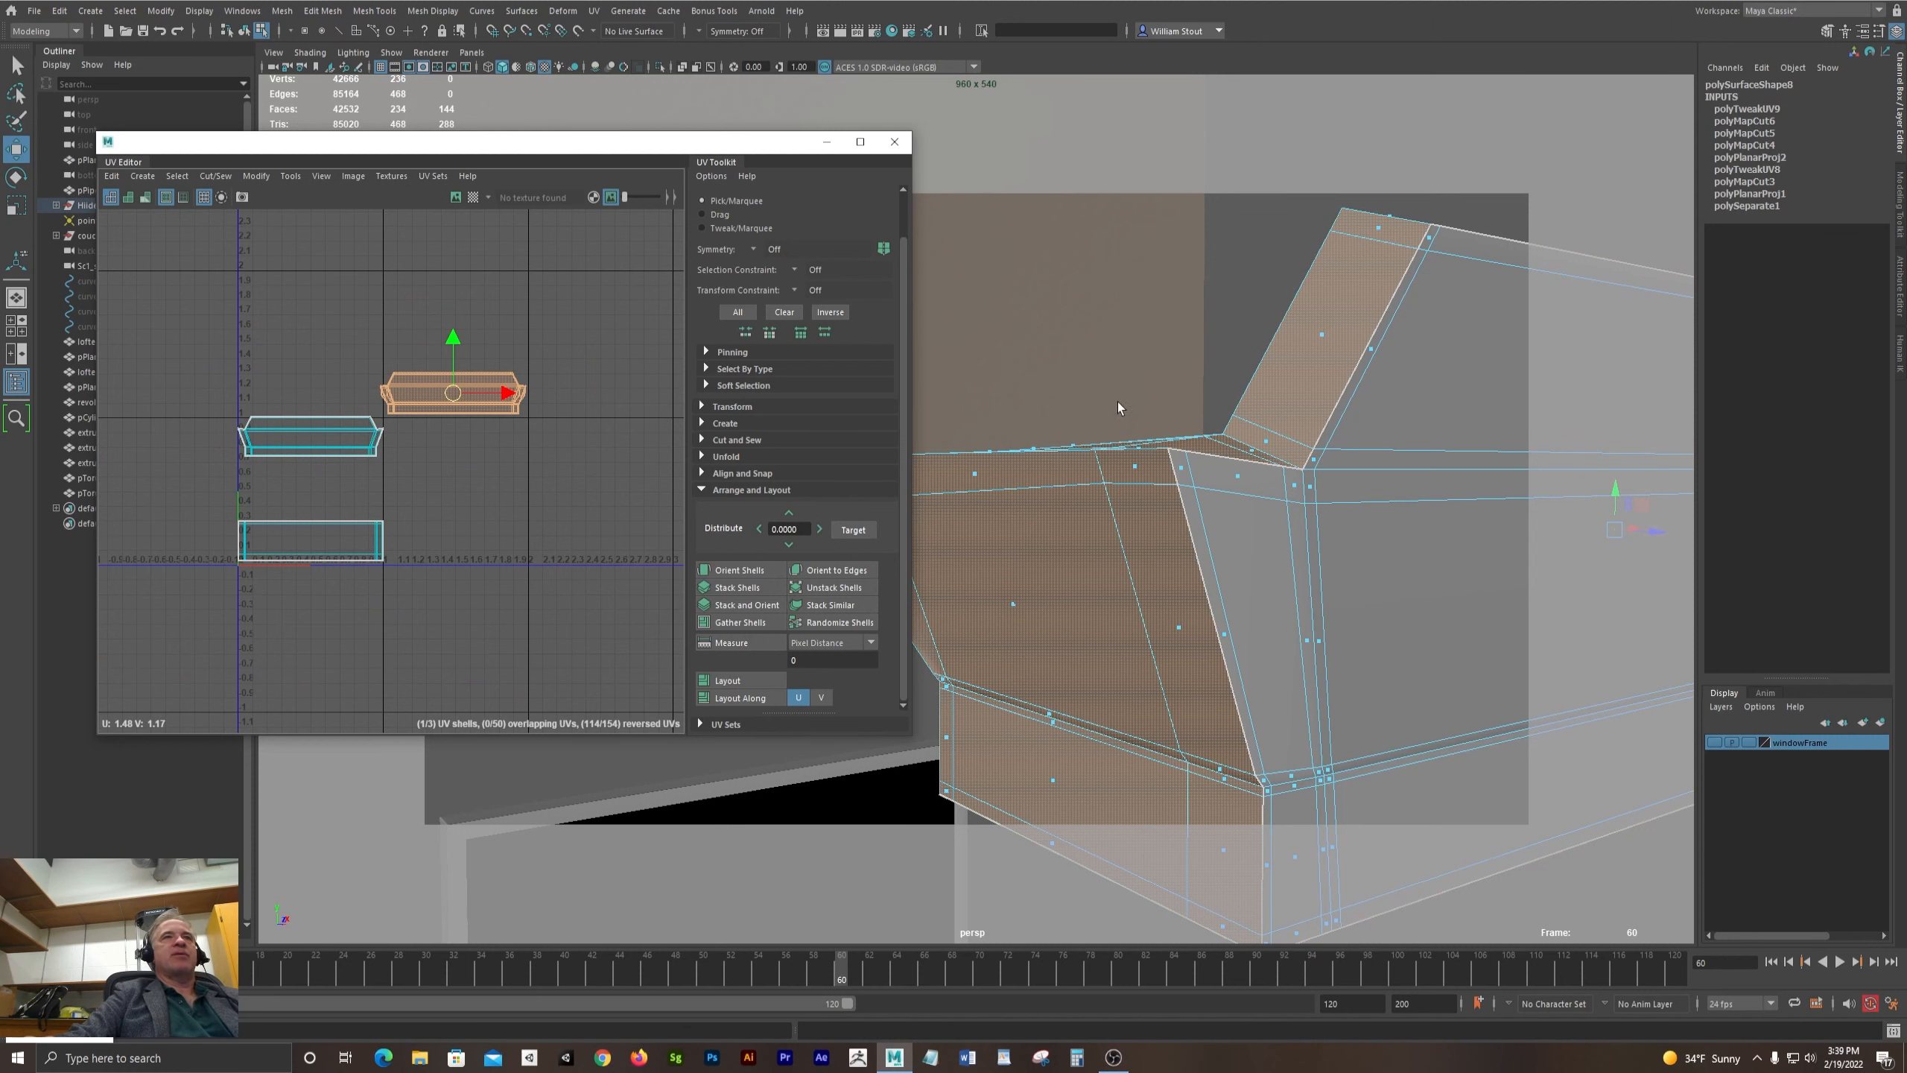
- Unfold the separated front, seat and arm UV shell and inspect its flattened outline
scroll(505, 495, "up", 3)
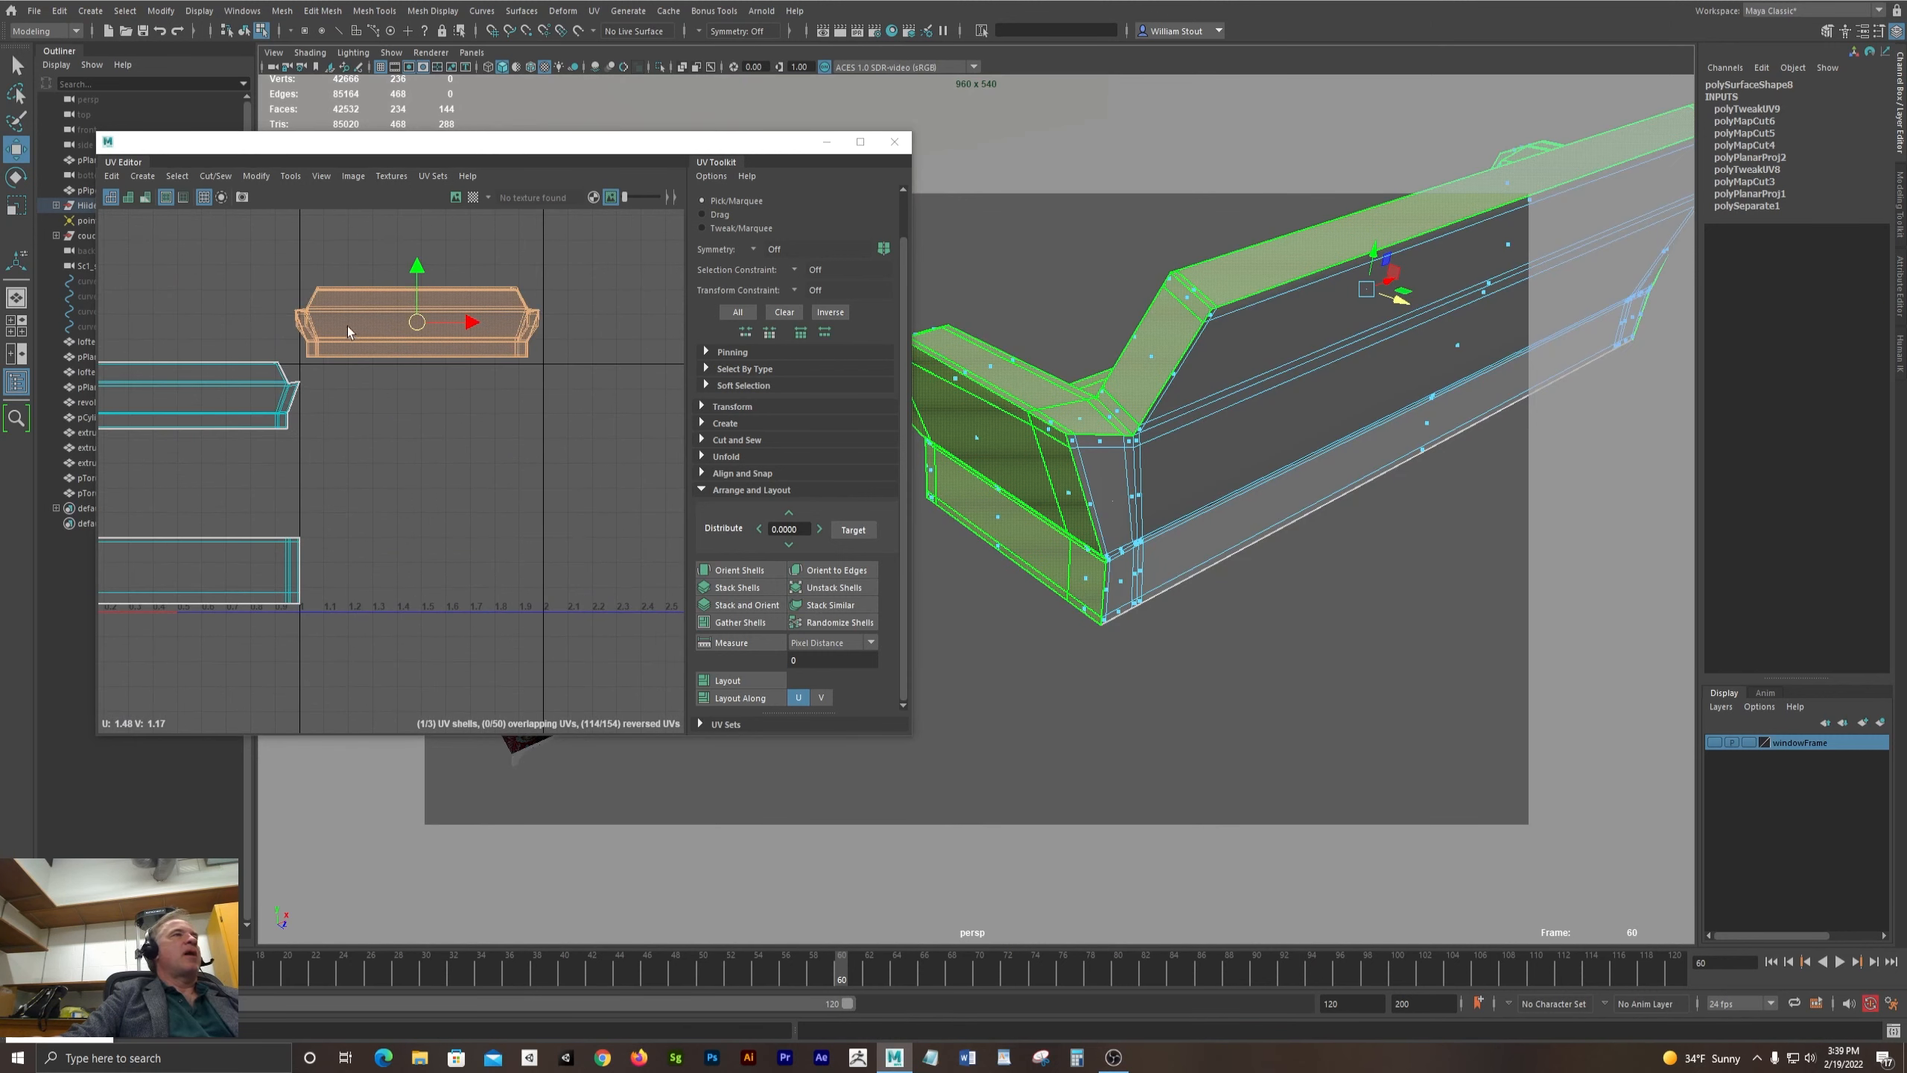
middle_click_drag(492, 456, 523, 626, "alt")
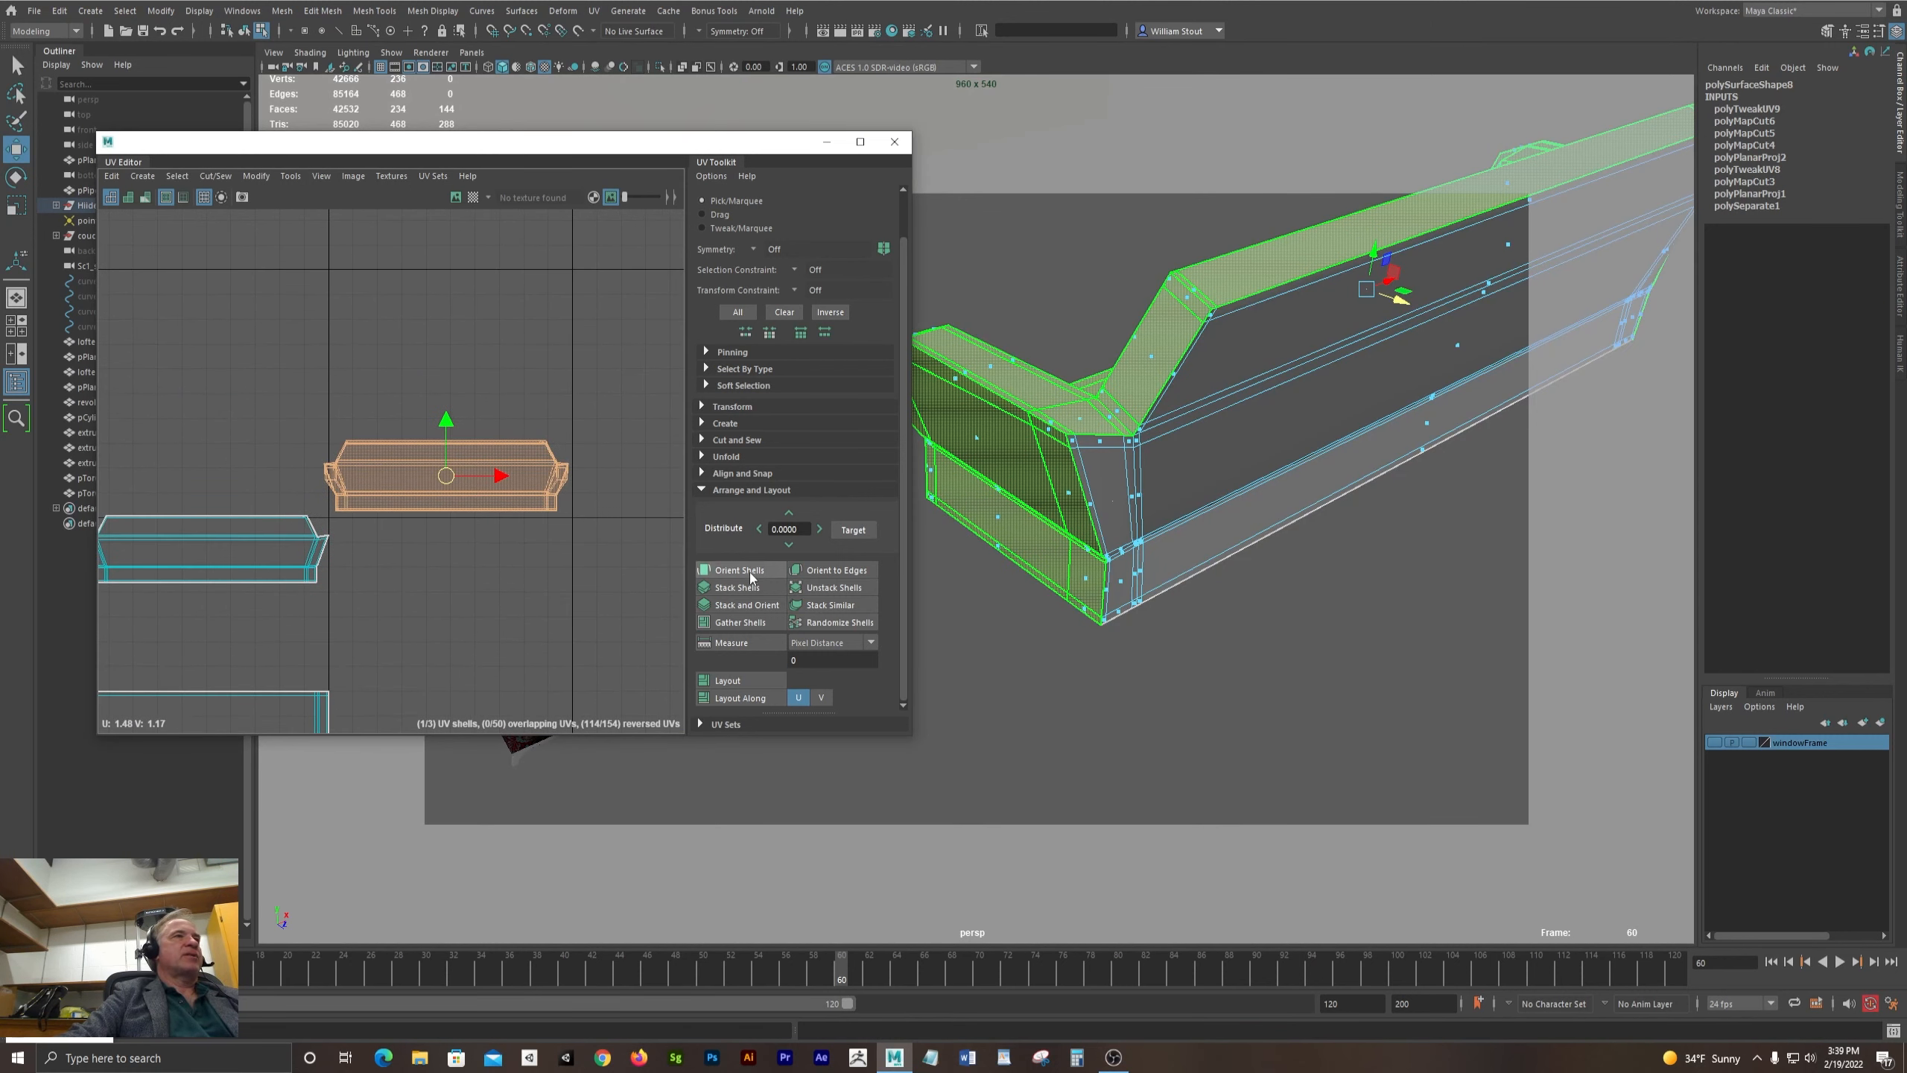
left_click(700, 491)
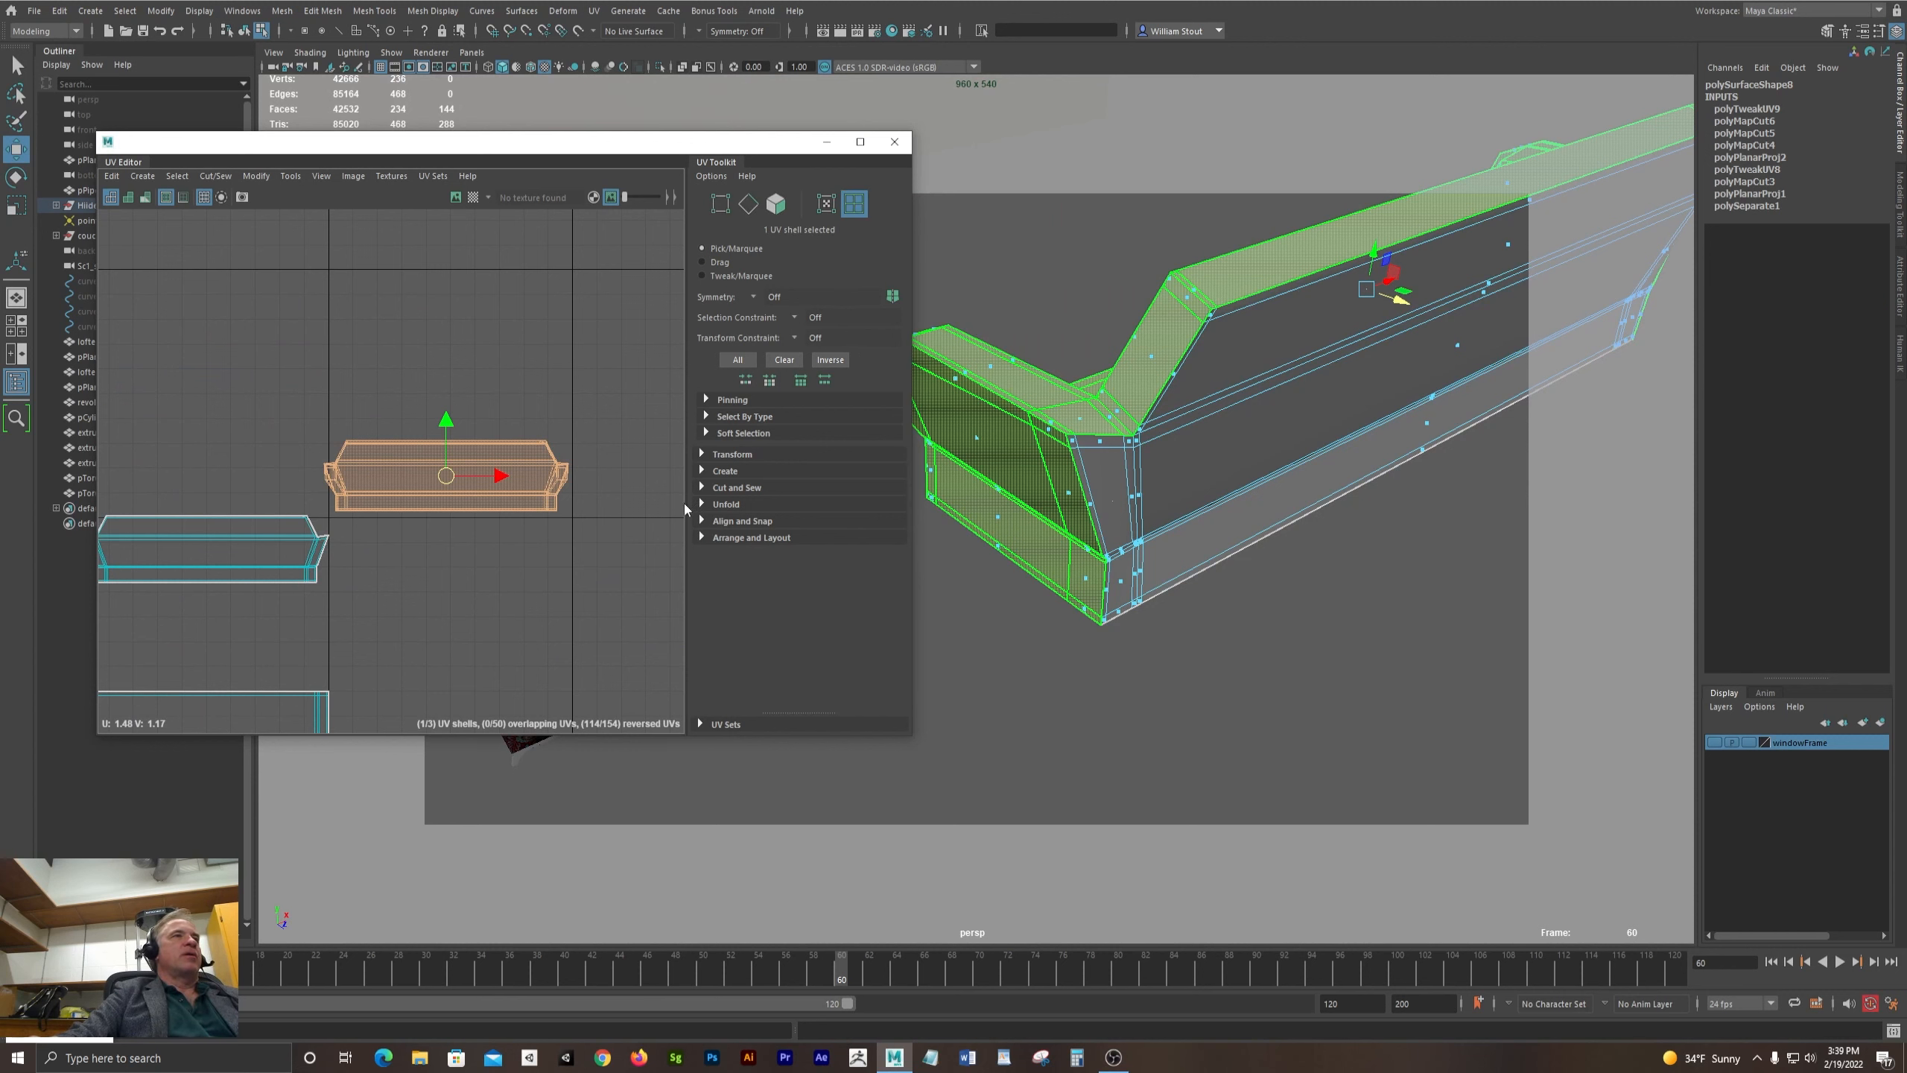
left_click(703, 504)
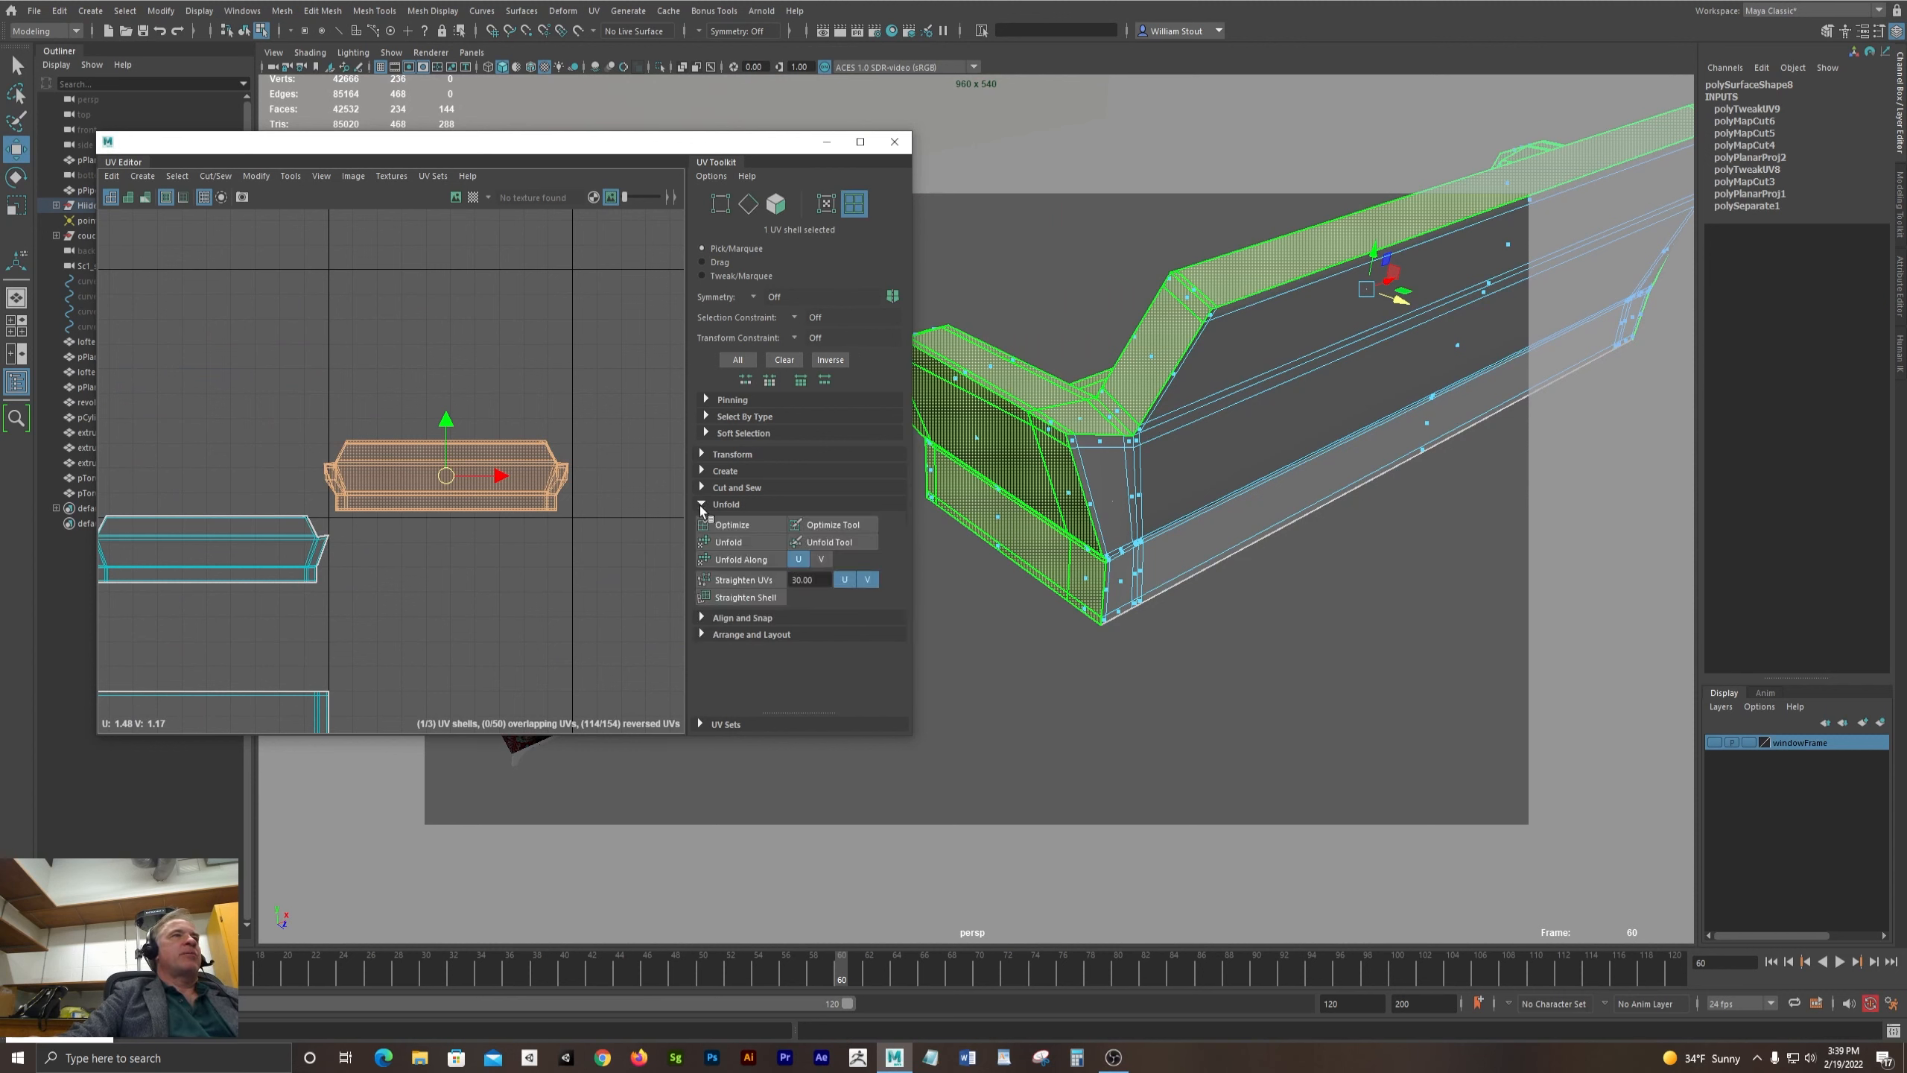
left_click(731, 544)
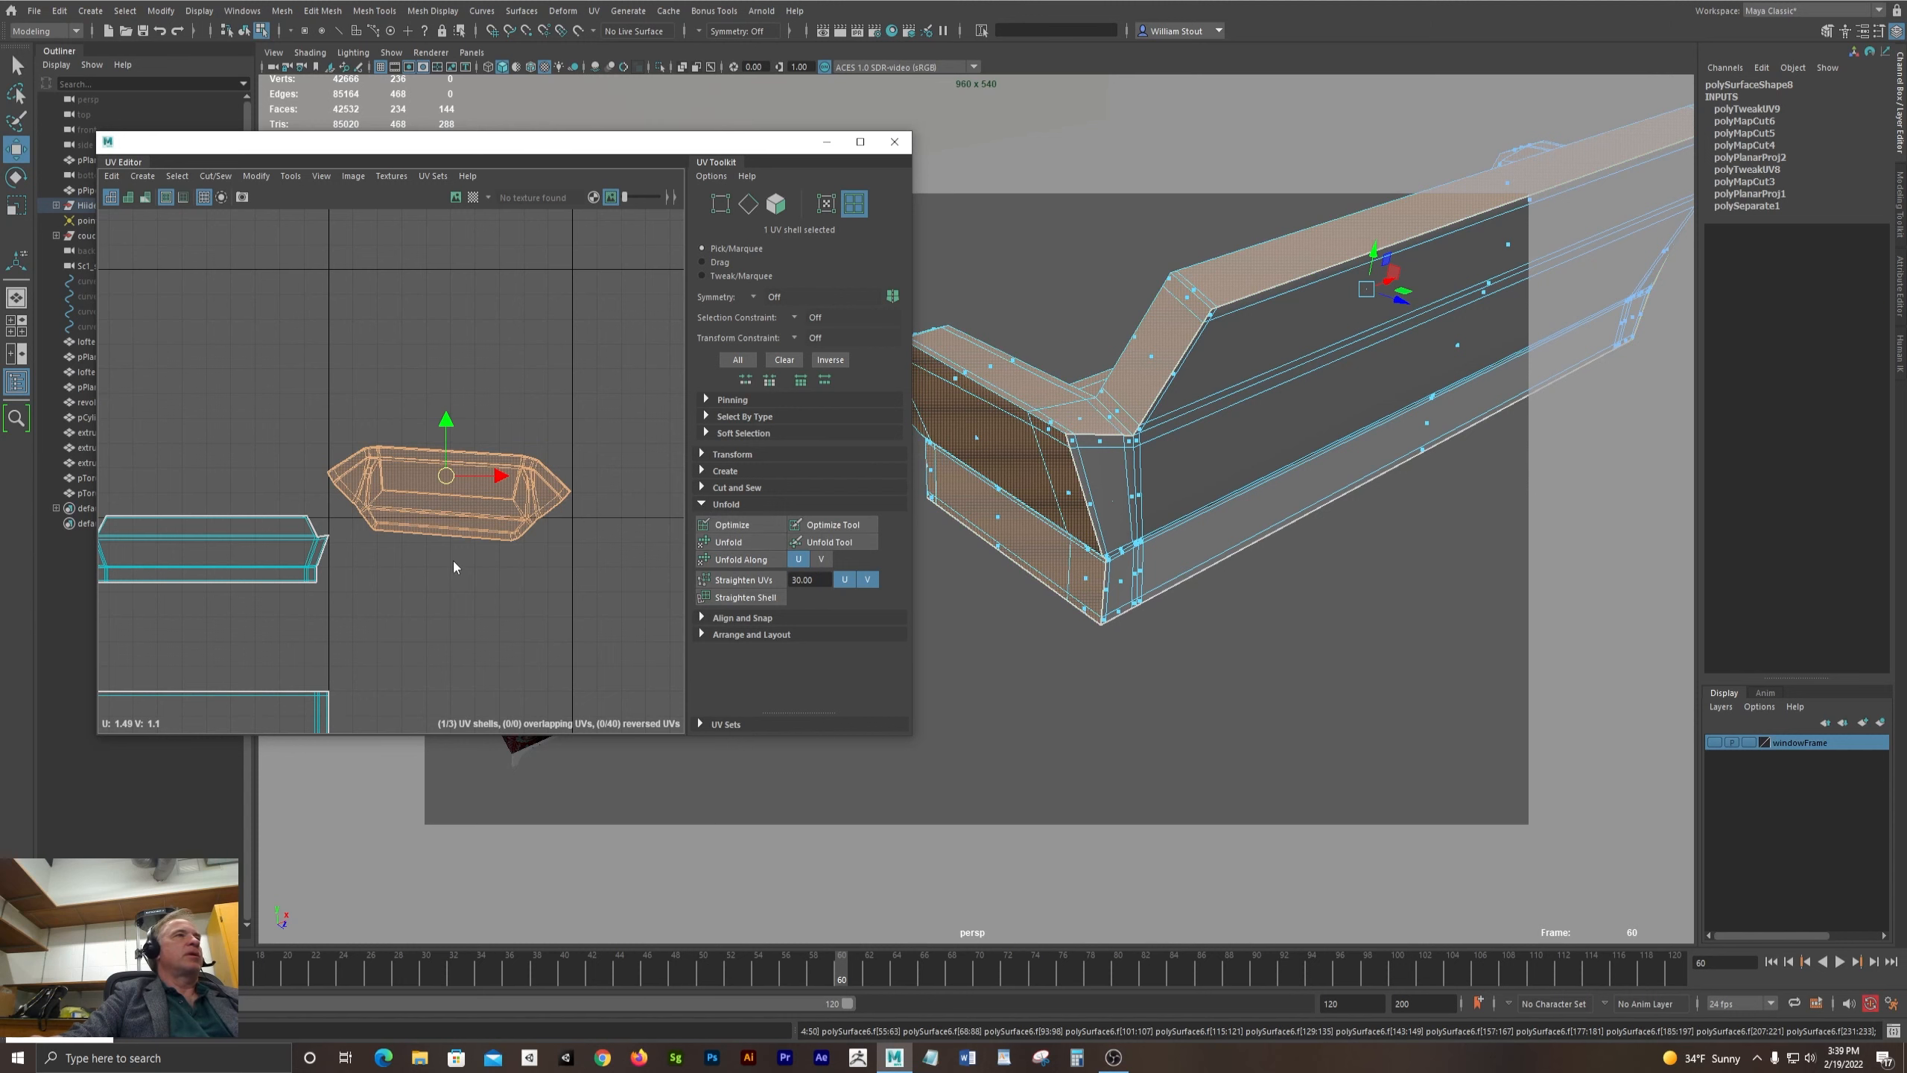
scroll(481, 558, "up", 3)
right_click_drag(904, 575, 967, 583, "alt")
middle_click_drag(481, 489, 298, 592, "alt")
right_click_drag(330, 566, 443, 556, "alt")
middle_click_drag(116, 421, 288, 395, "alt")
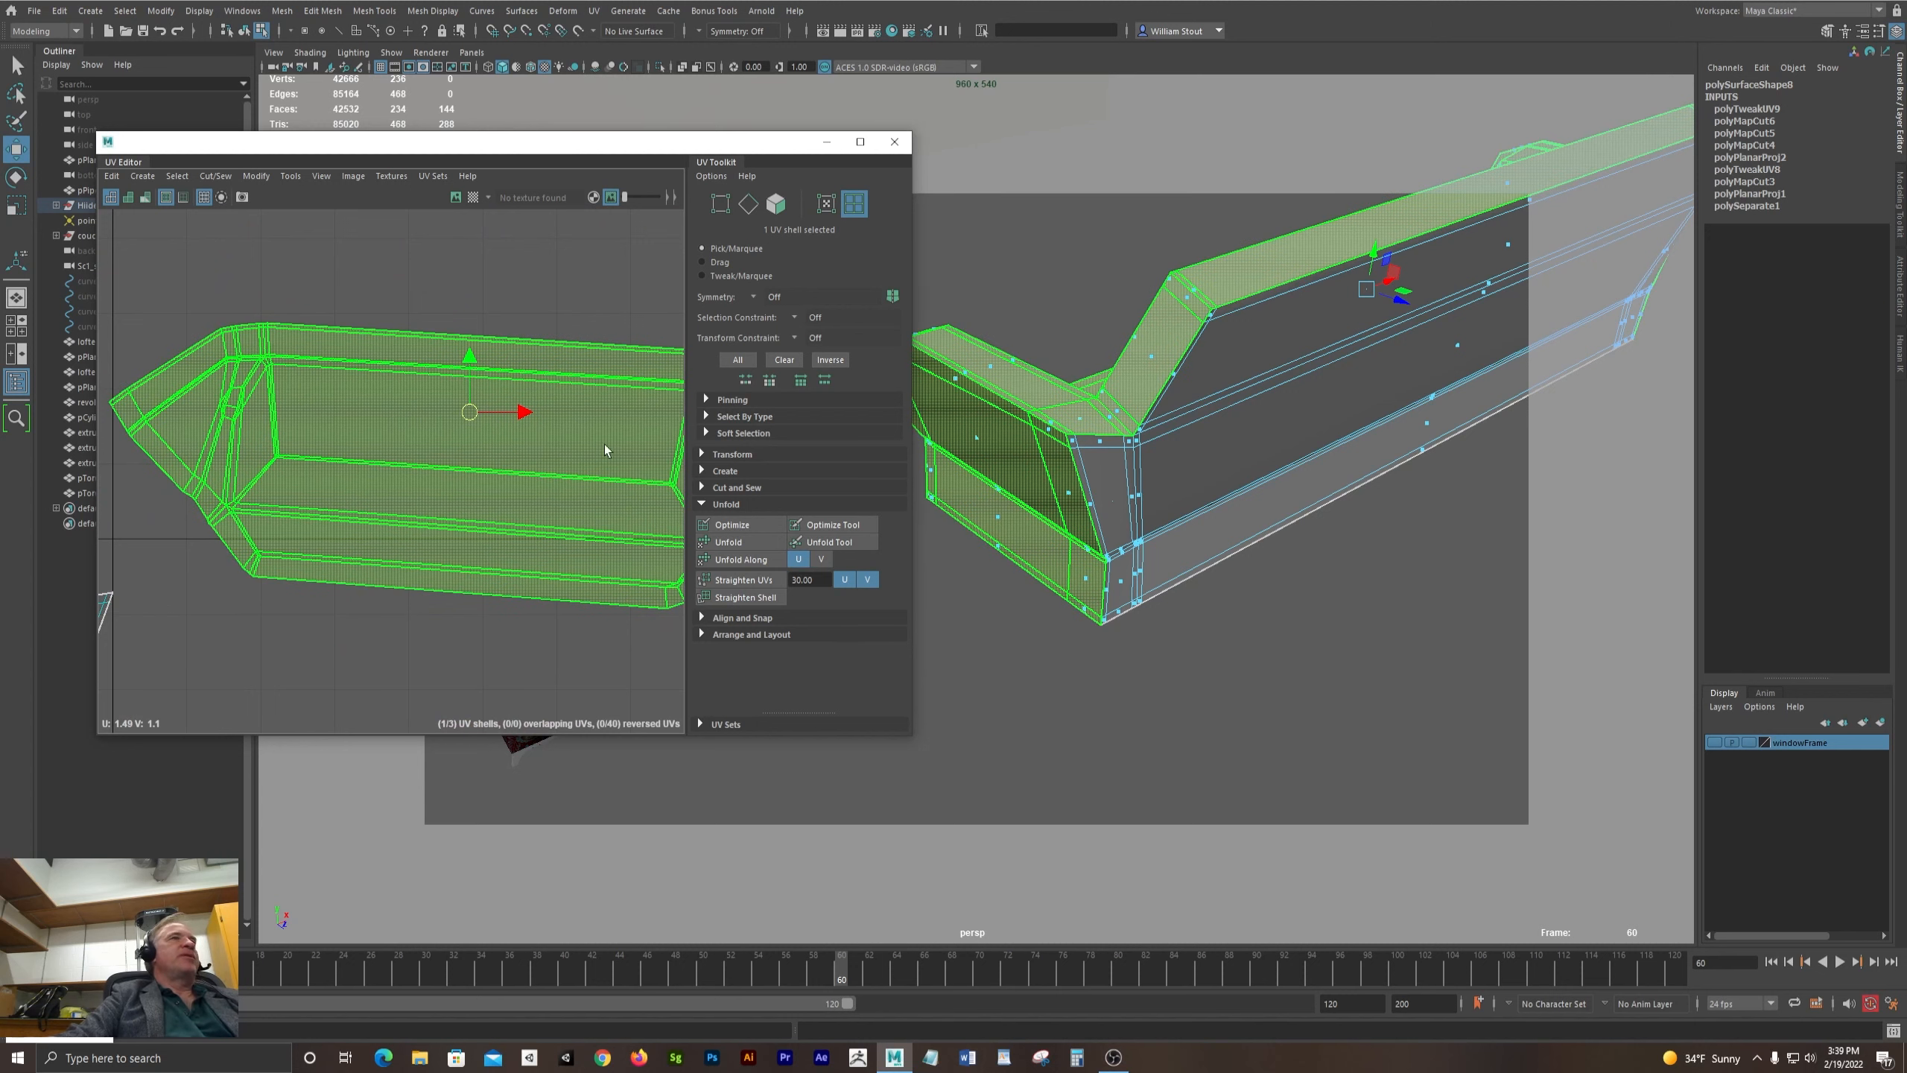
key("a")
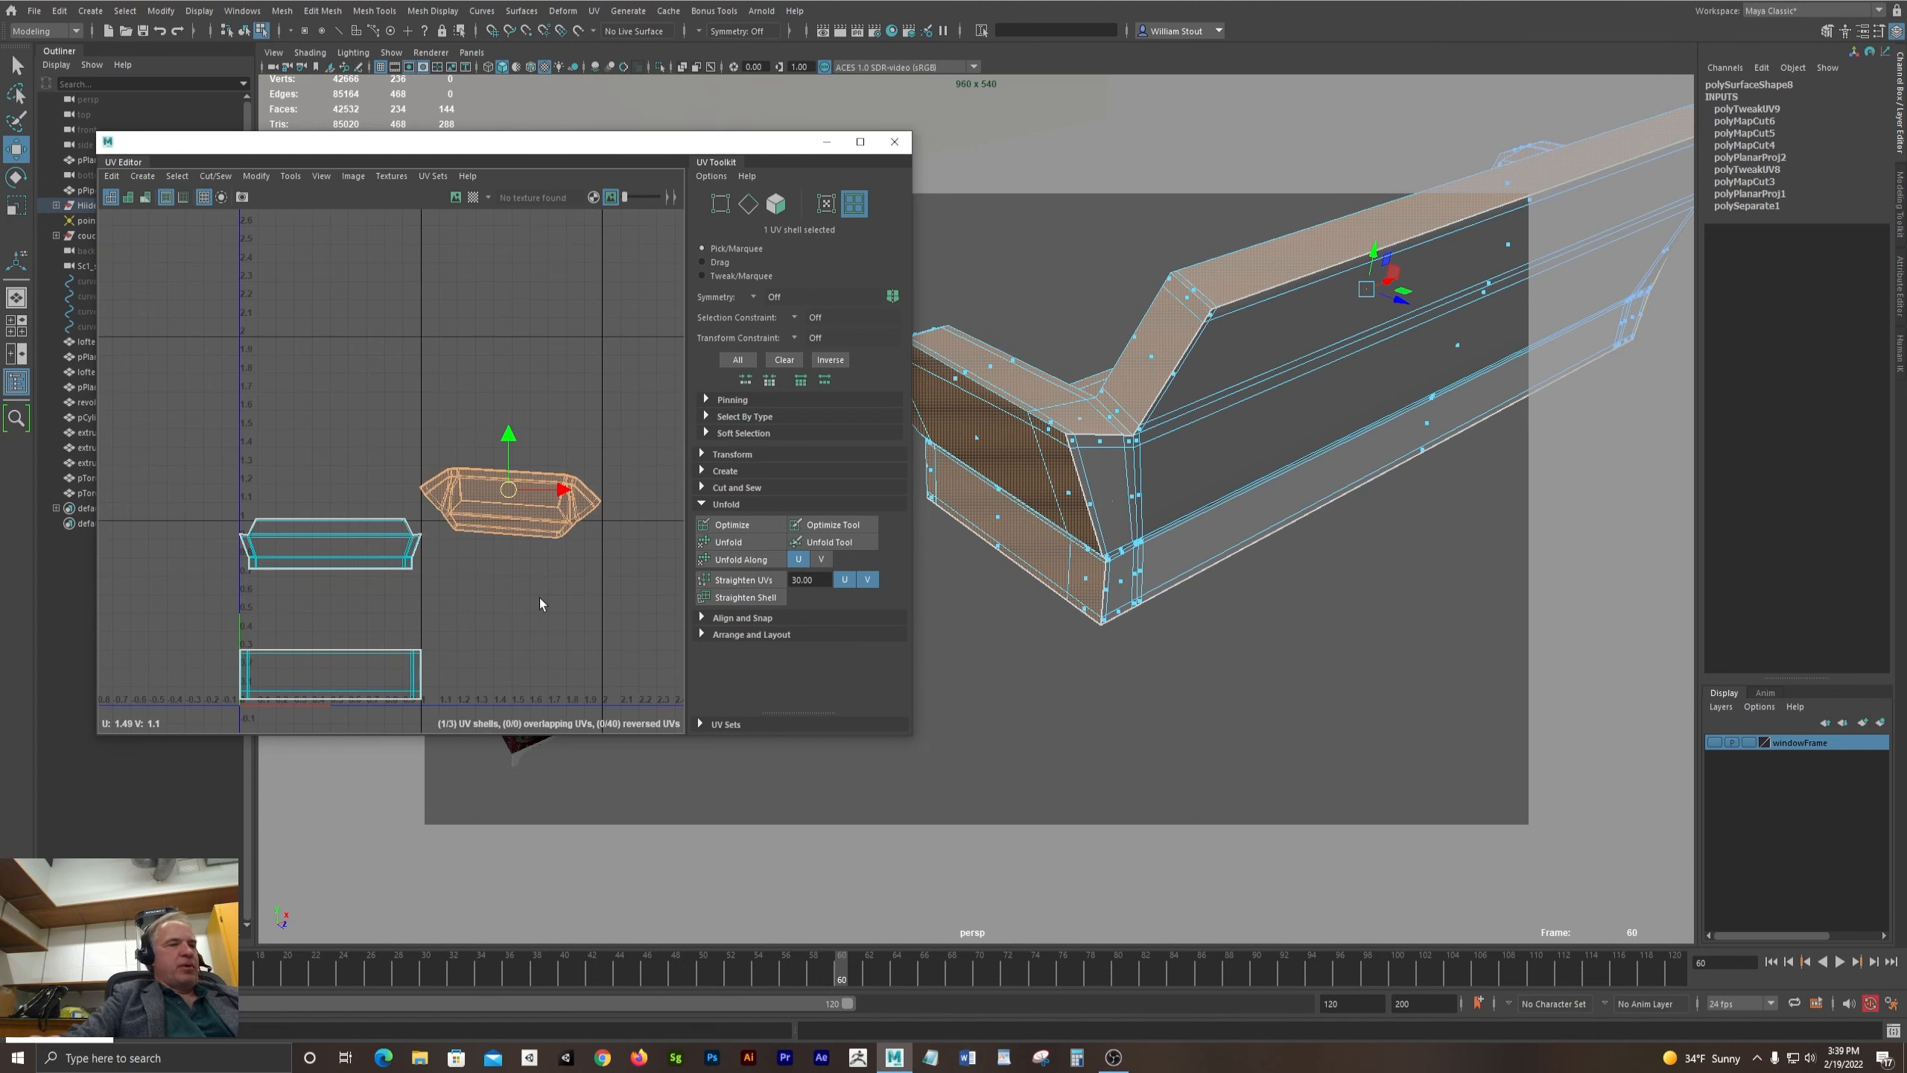
- Turn off step snap for the Rotate UV tool and rotate the unfolded shell slightly until its long edges lie level
key("e")
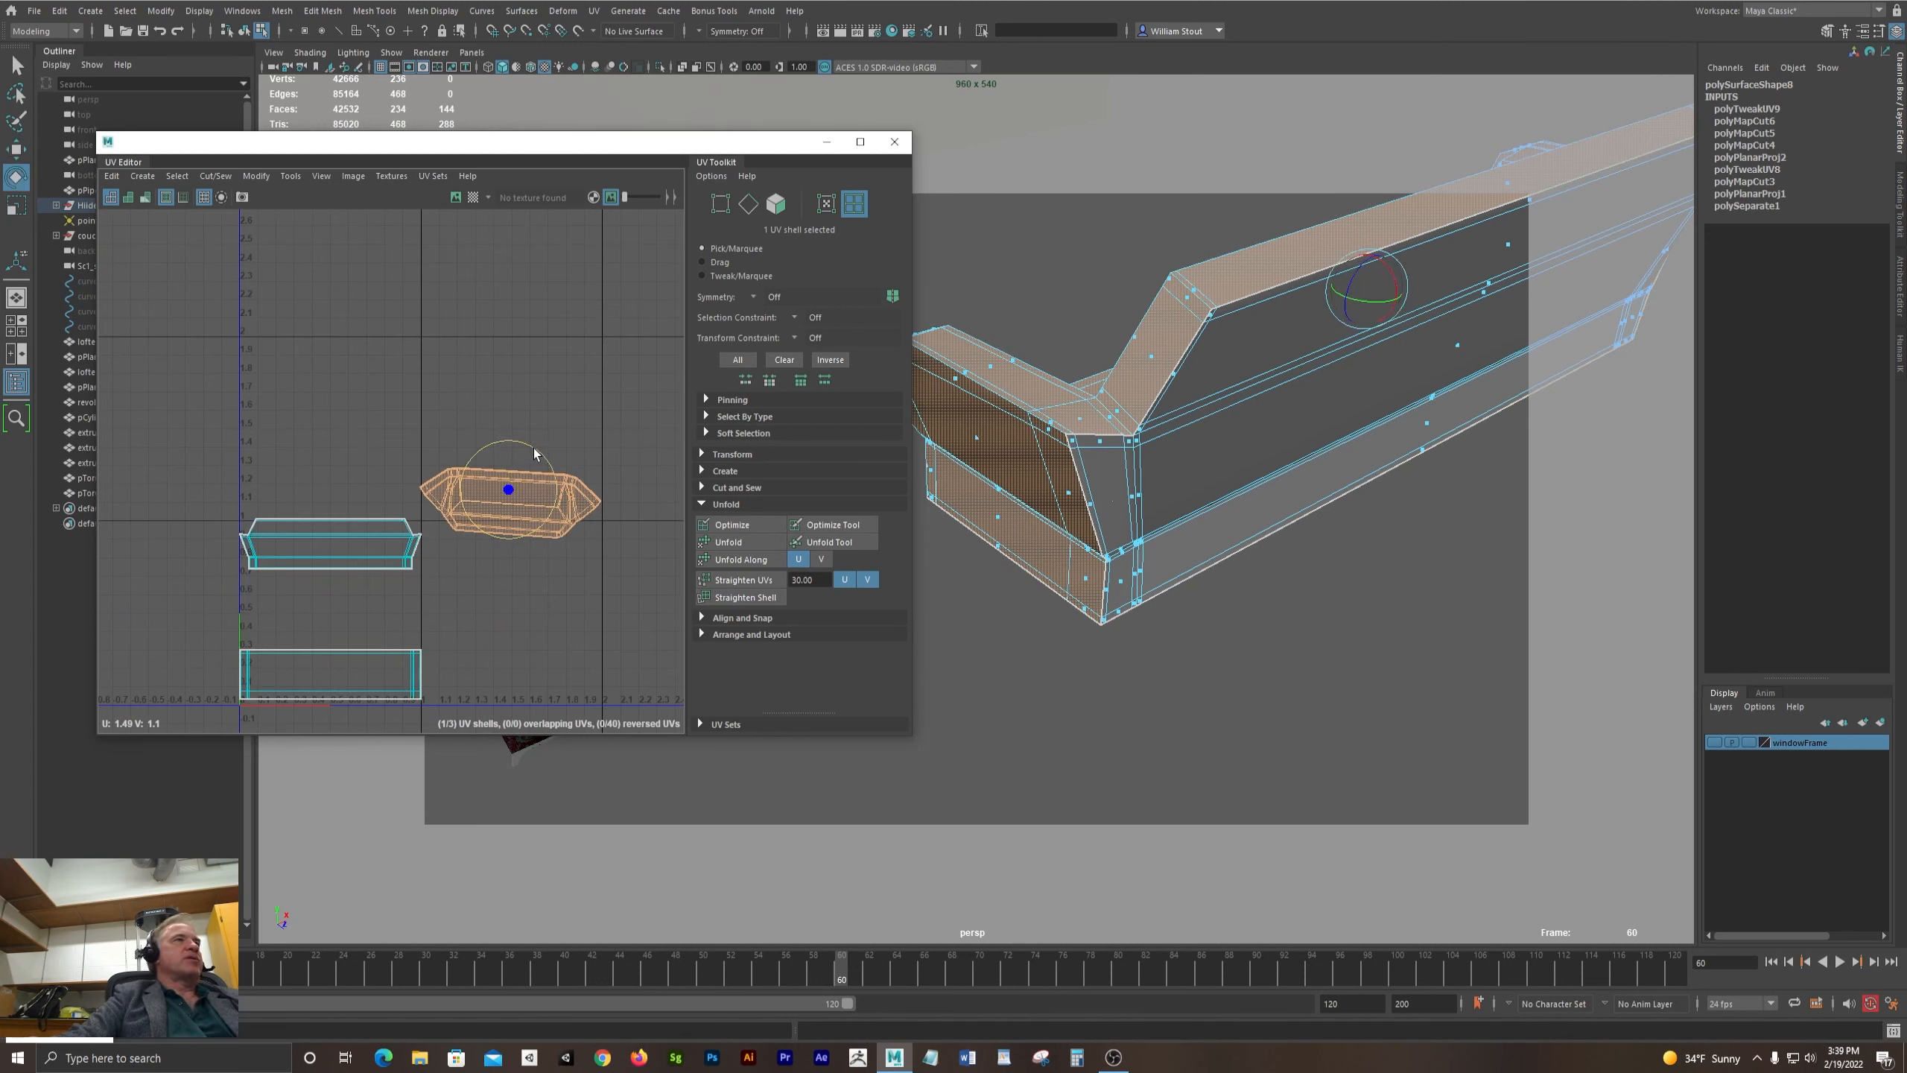
double_click(16, 177)
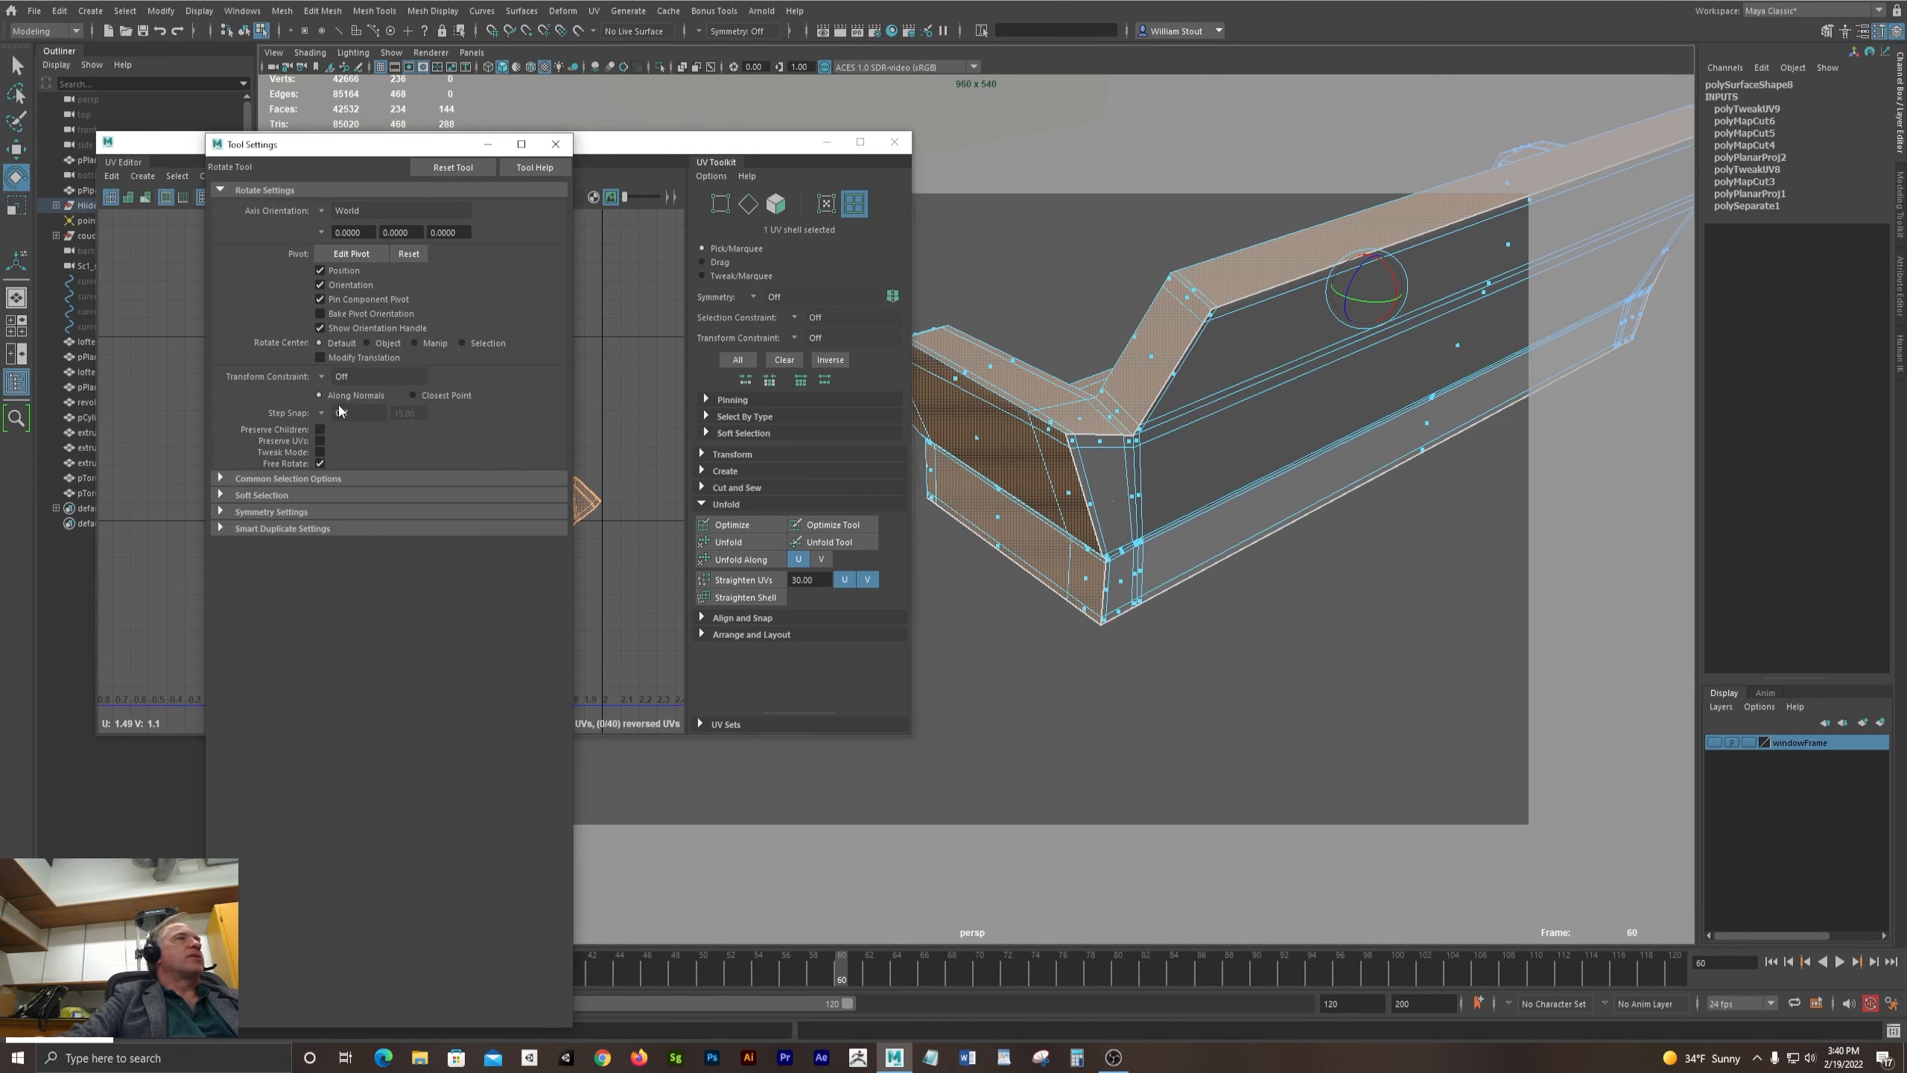
left_click(608, 292)
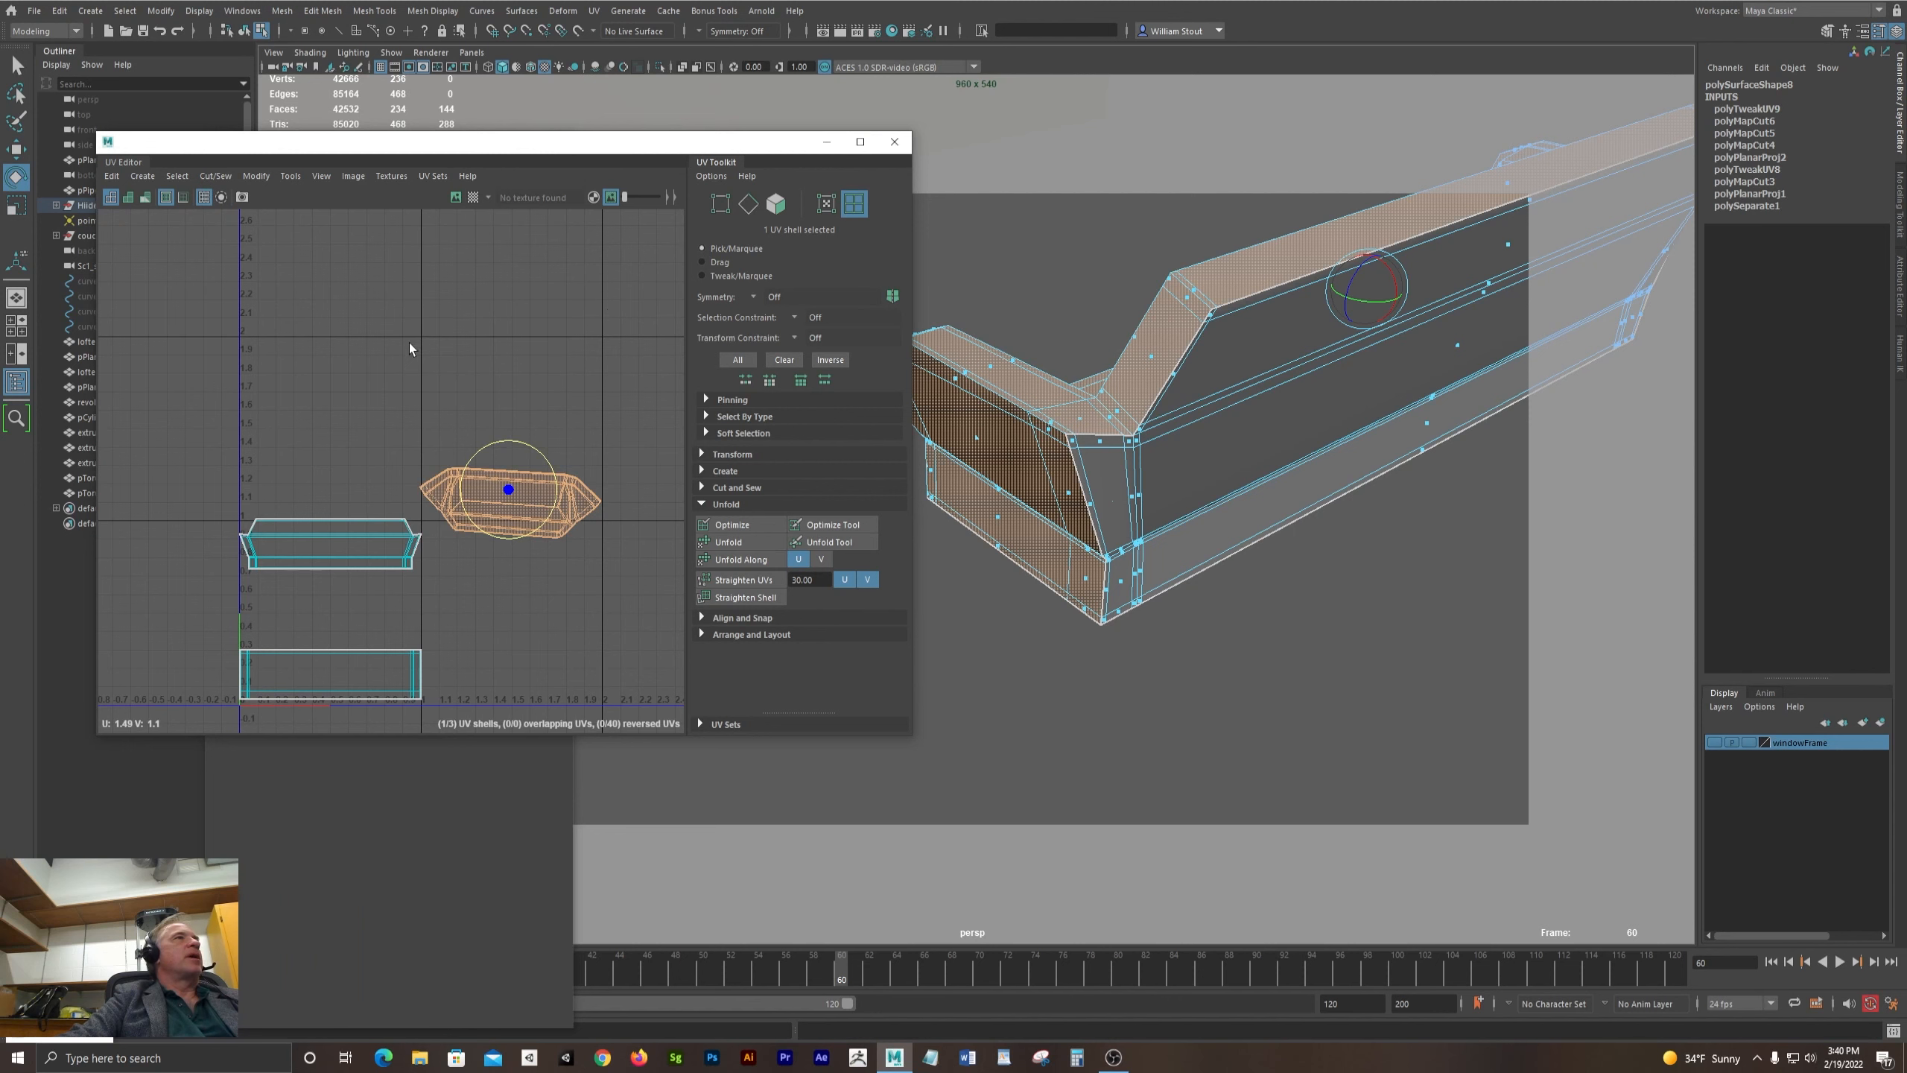
double_click(16, 179)
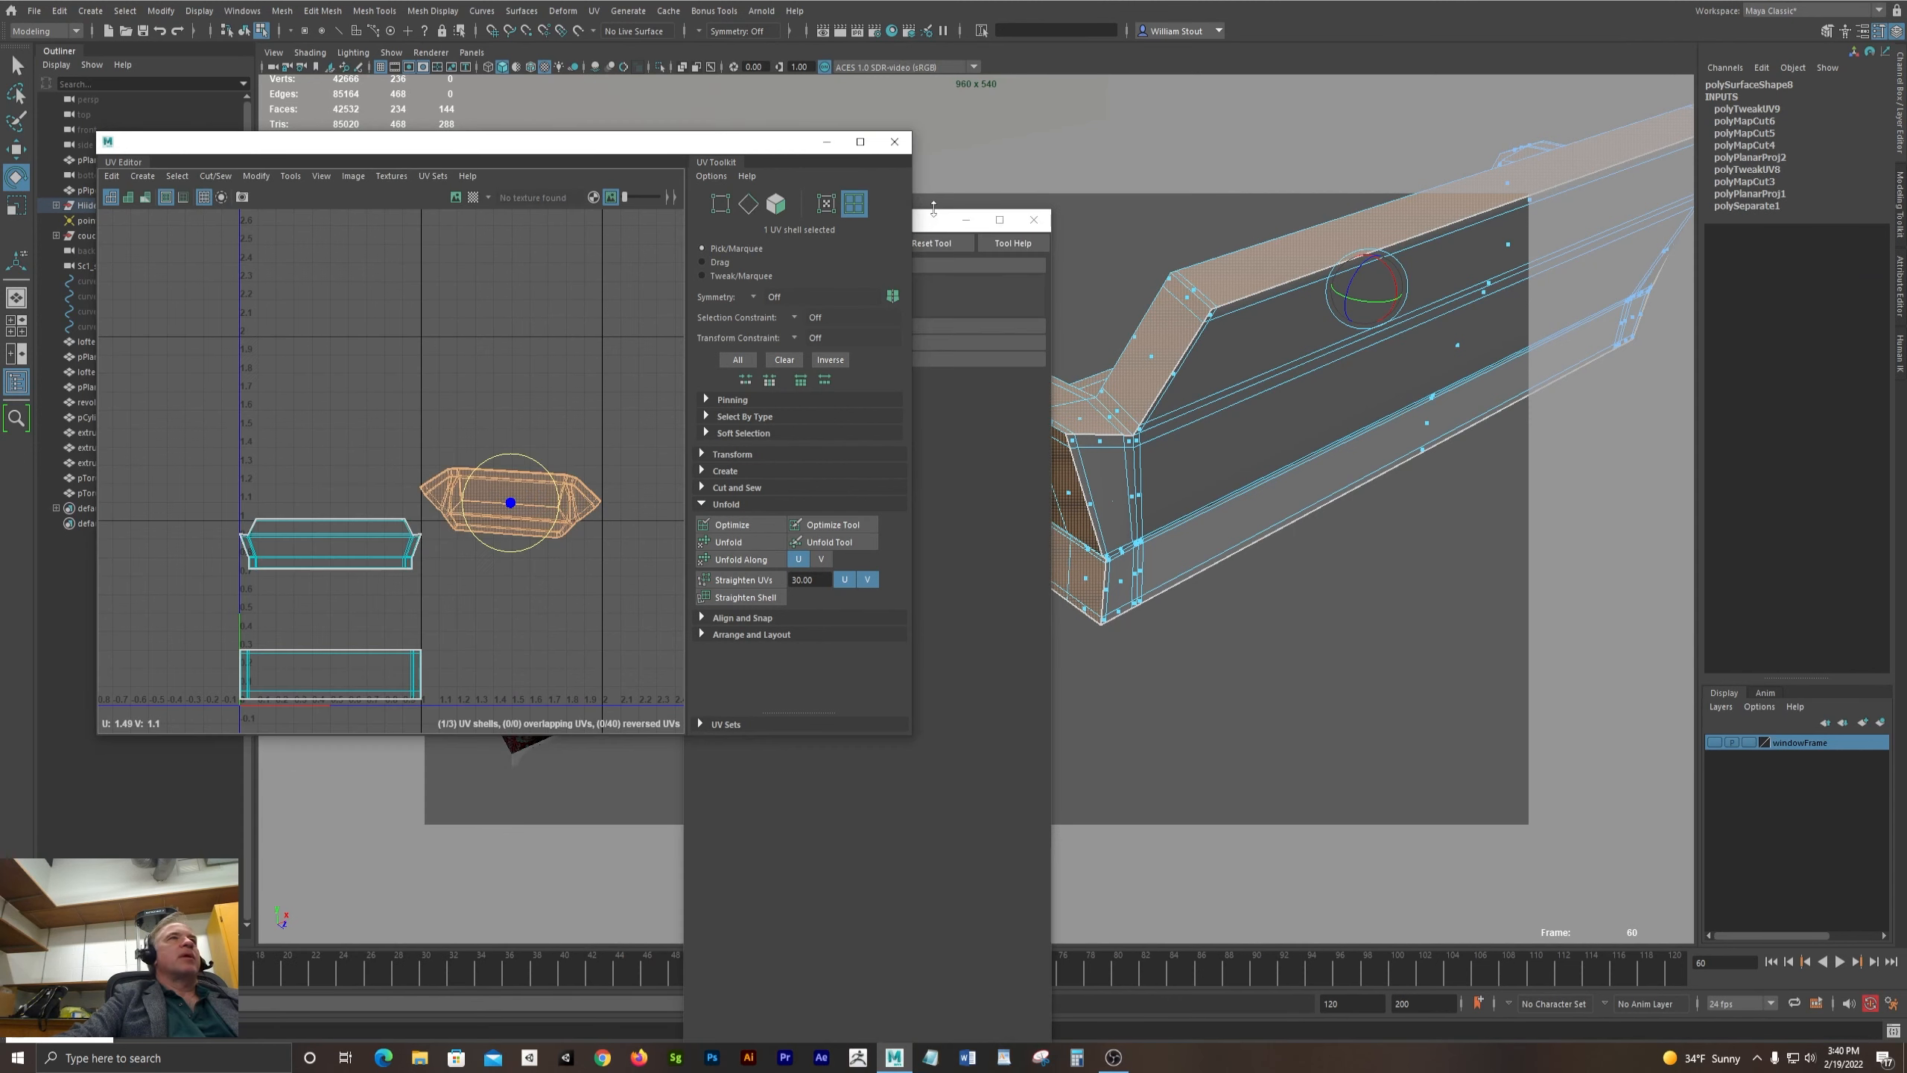
left_click(938, 220)
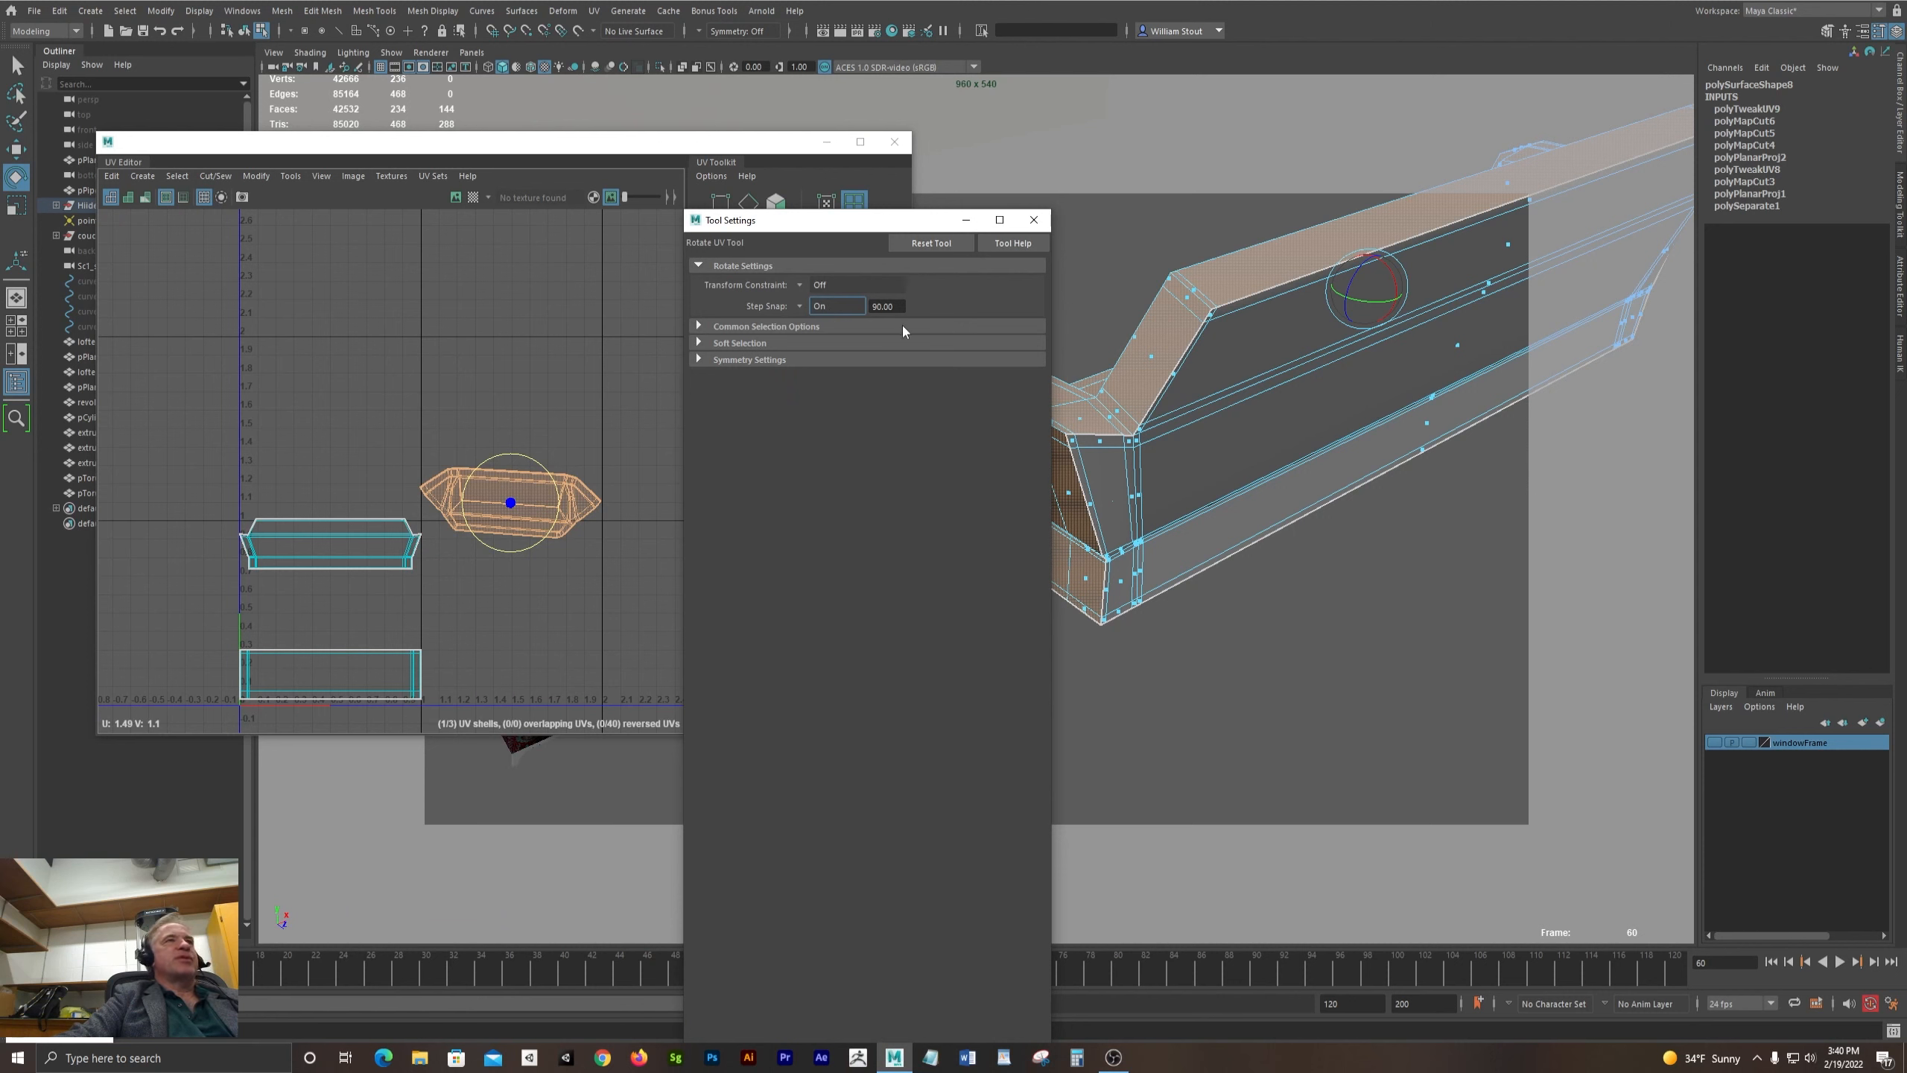
left_click(834, 306)
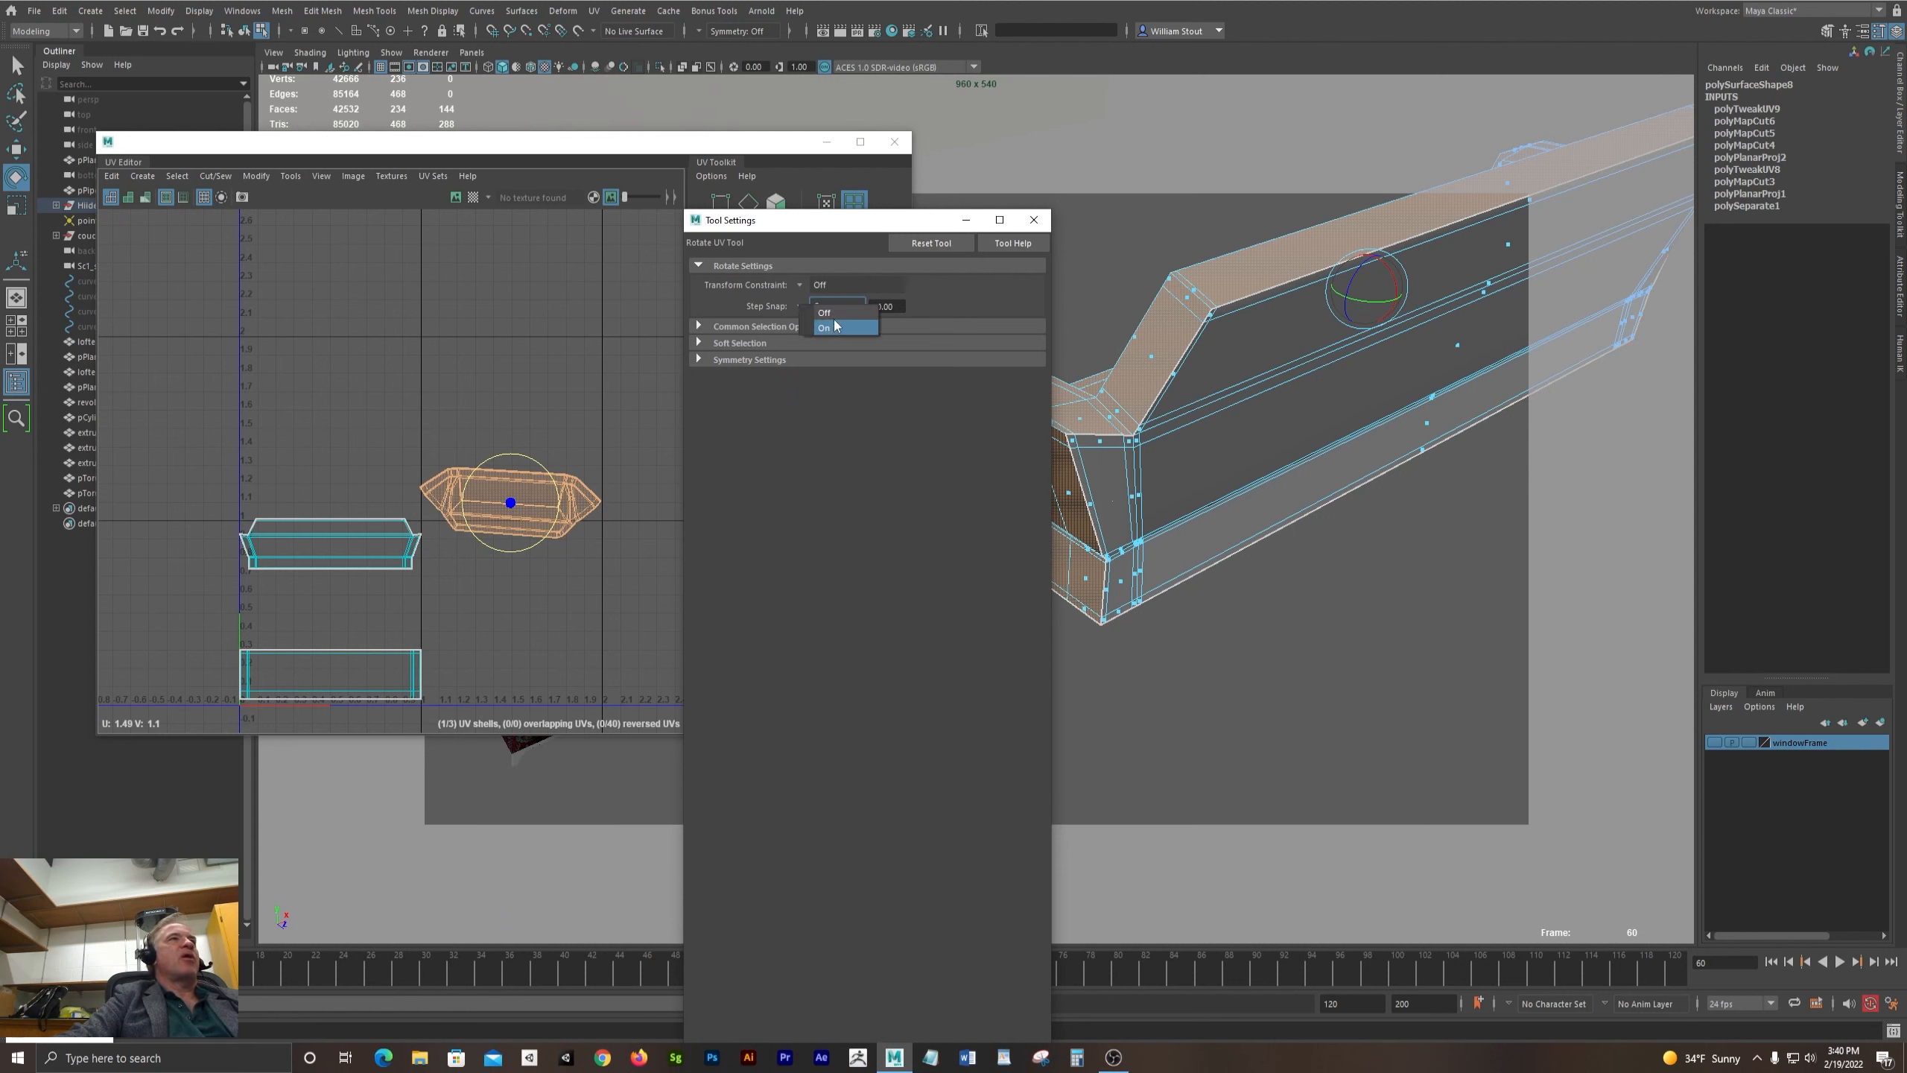
left_click(830, 327)
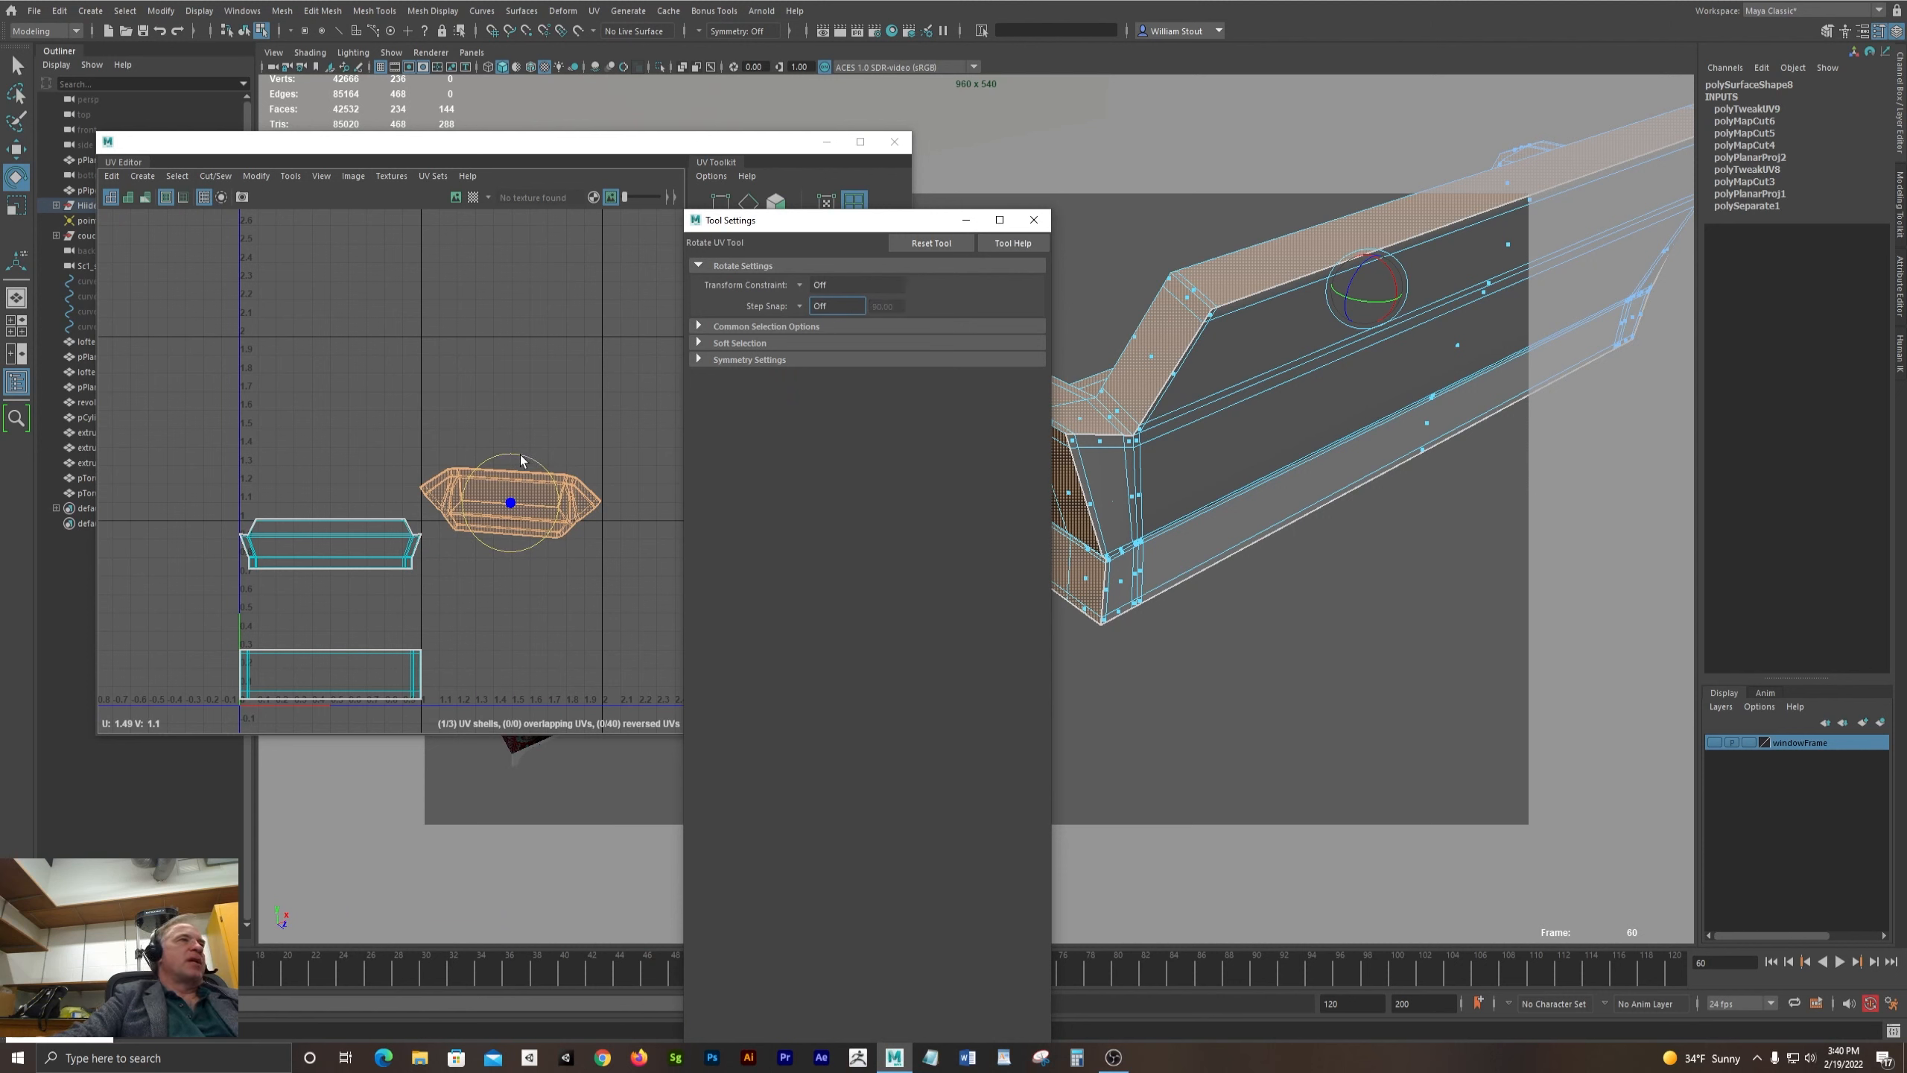
left_click_drag(528, 458, 530, 453)
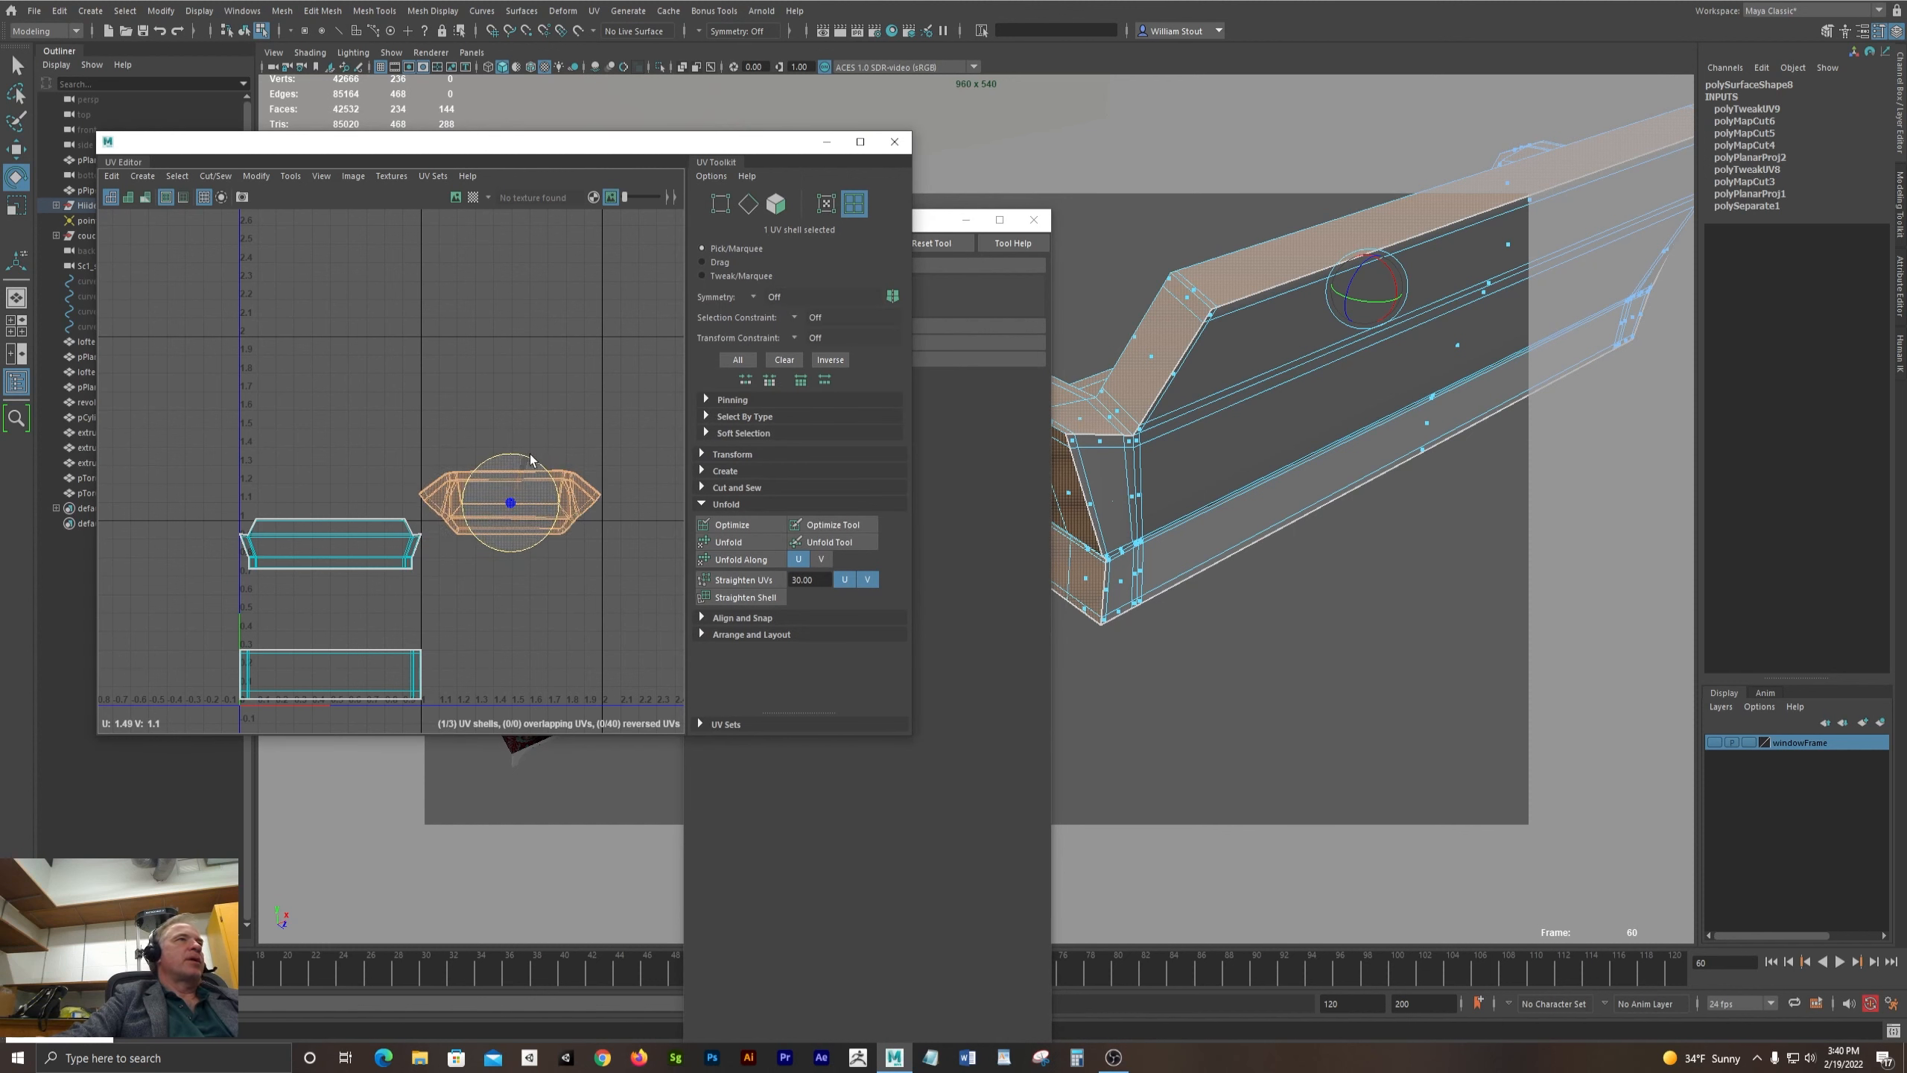
- Return to object selection and lay out all of the couch body's UV shells within the 0 to 1 UV space
key("F8")
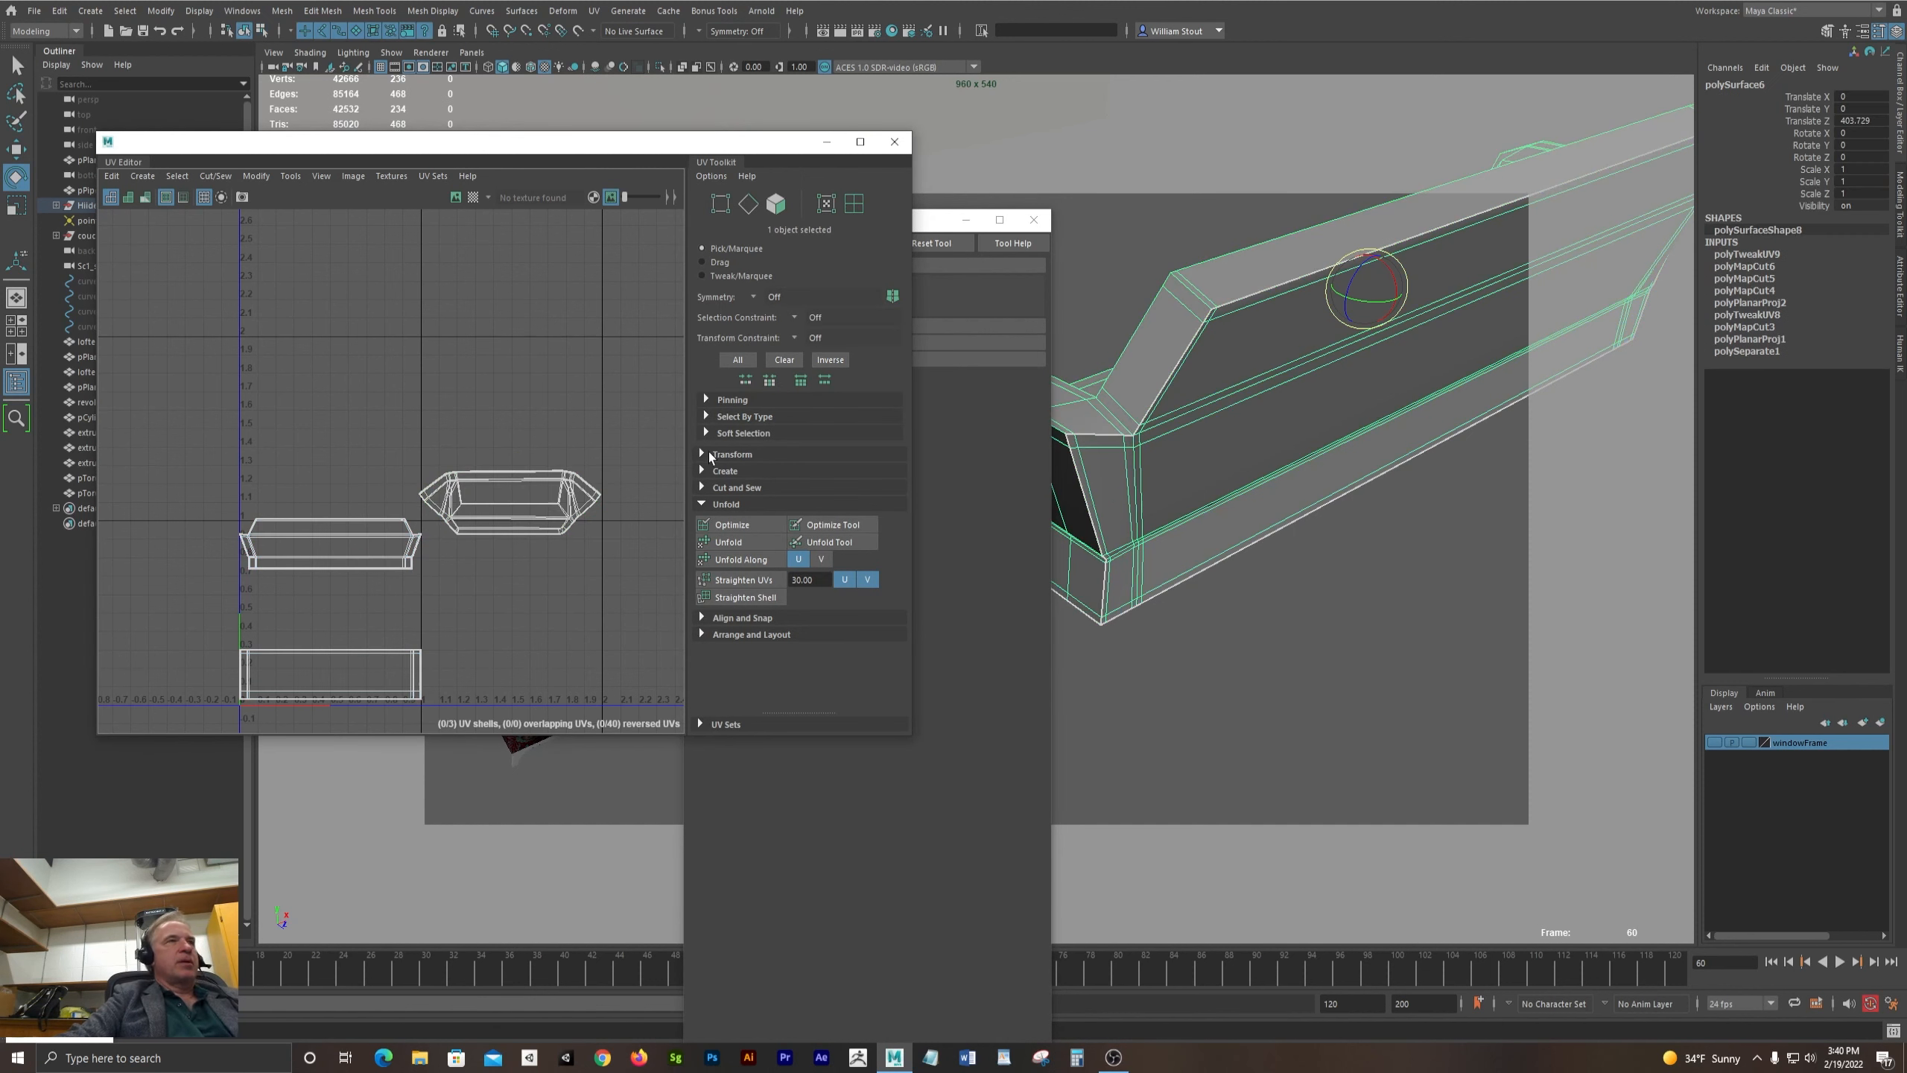
left_click(712, 634)
scroll(751, 654, "down", 1)
scroll(754, 666, "down", 2)
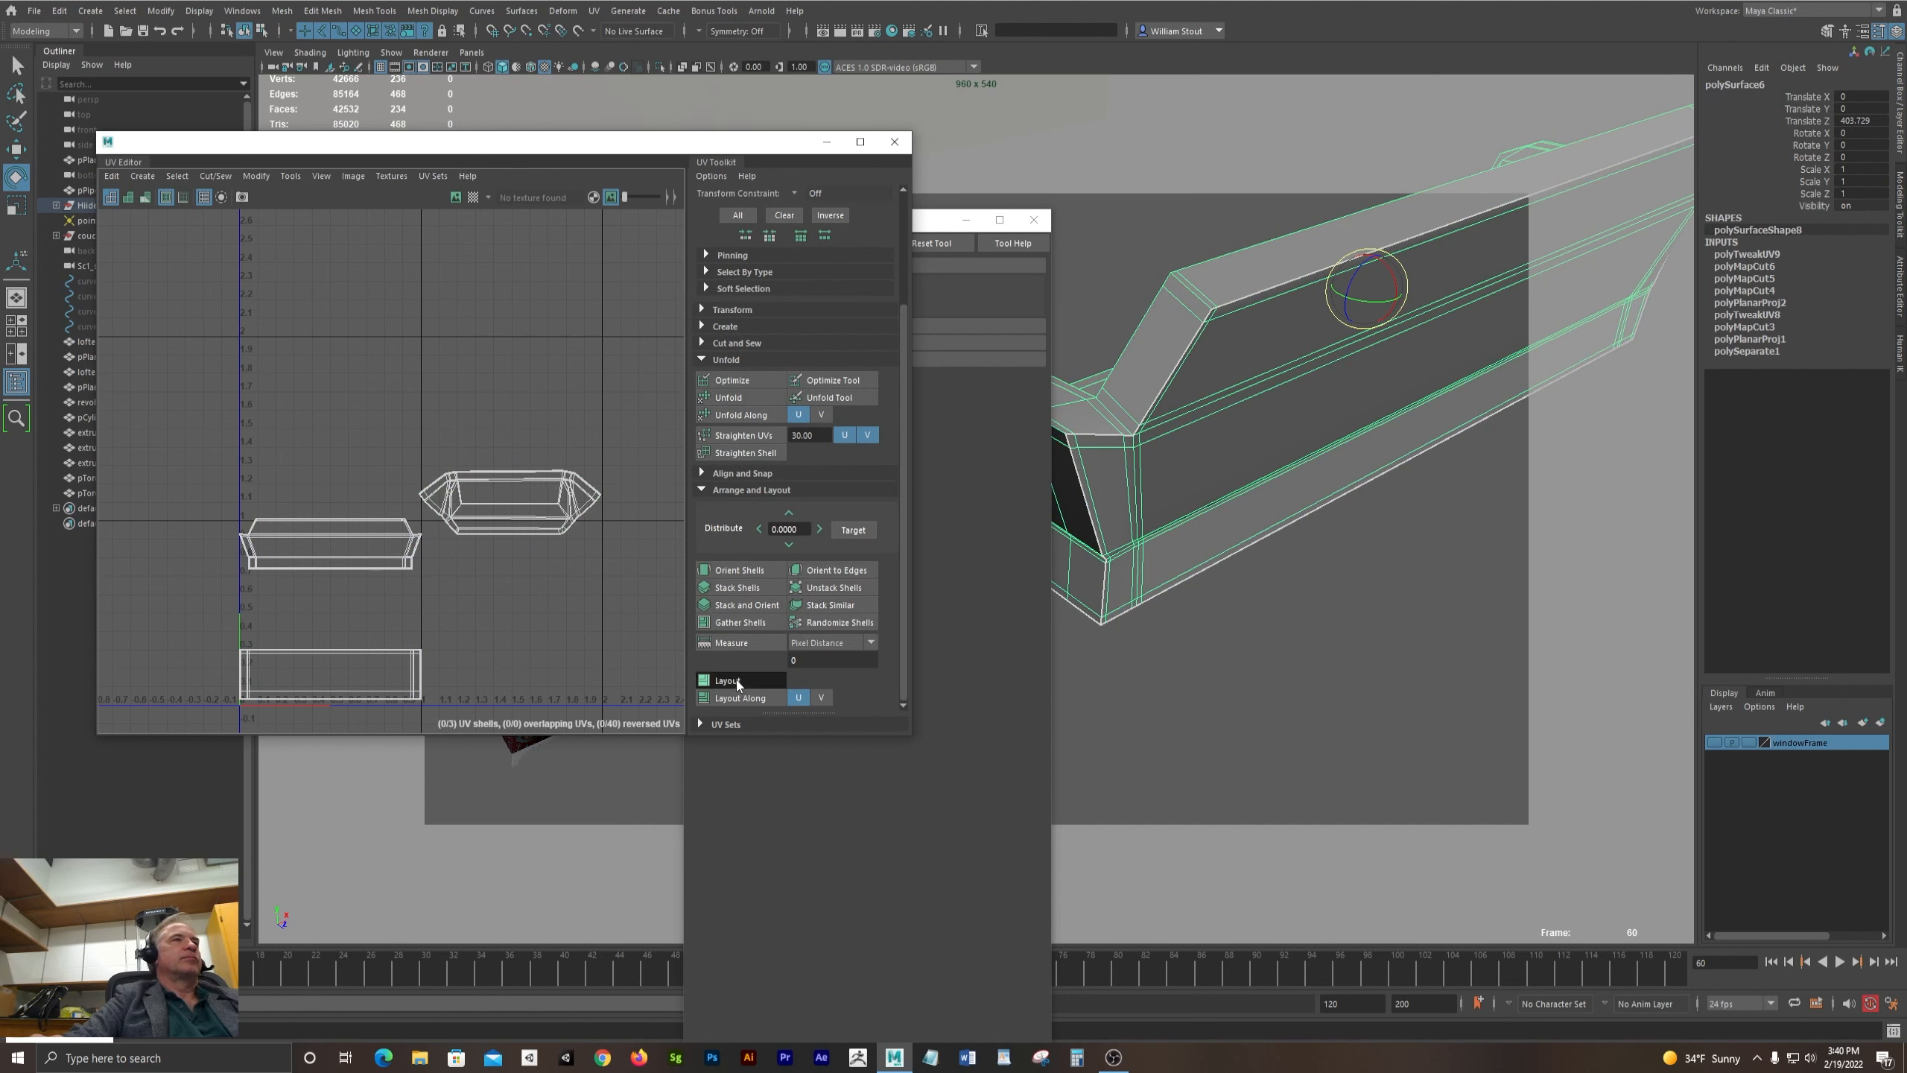
left_click(739, 682)
middle_click_drag(316, 489, 459, 353, "alt")
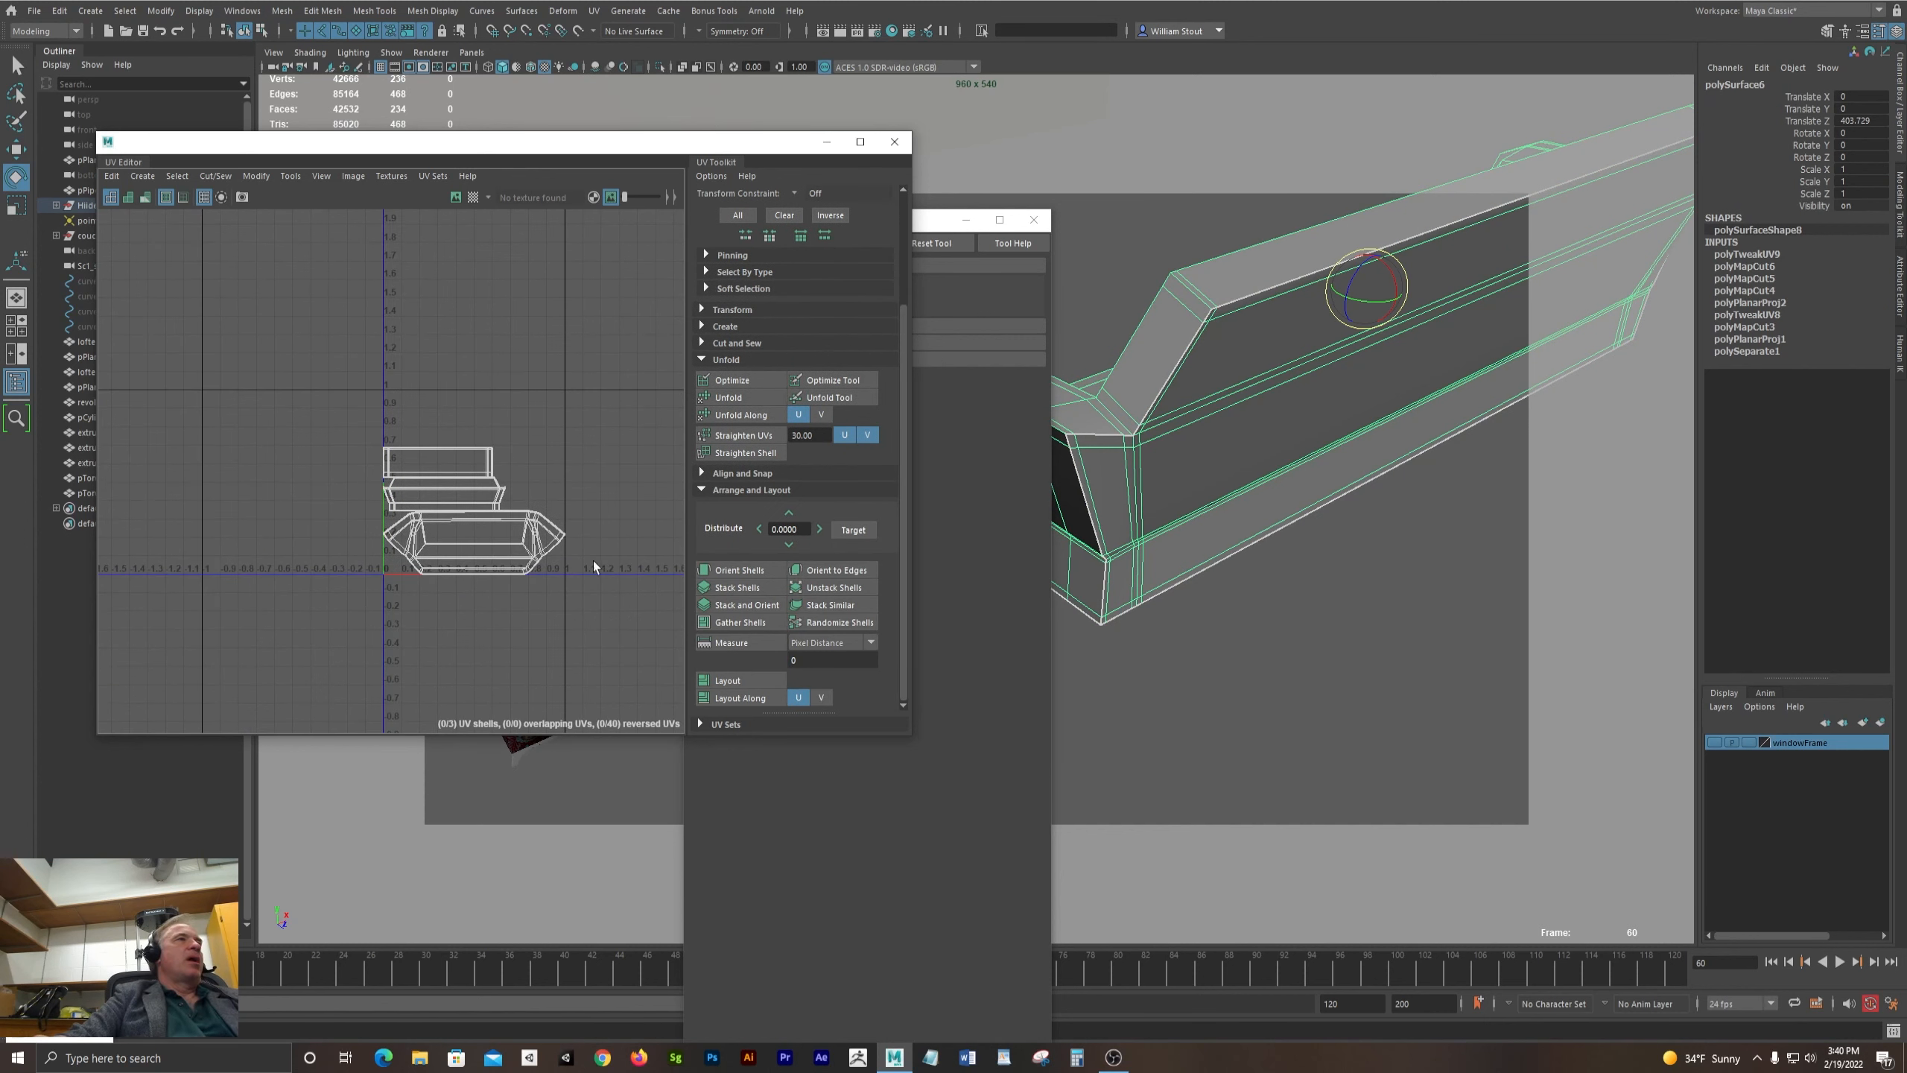
- Clear the view of the couch and assign the existing couch material to its body
key("super")
left_click_drag(704, 145, 464, 177)
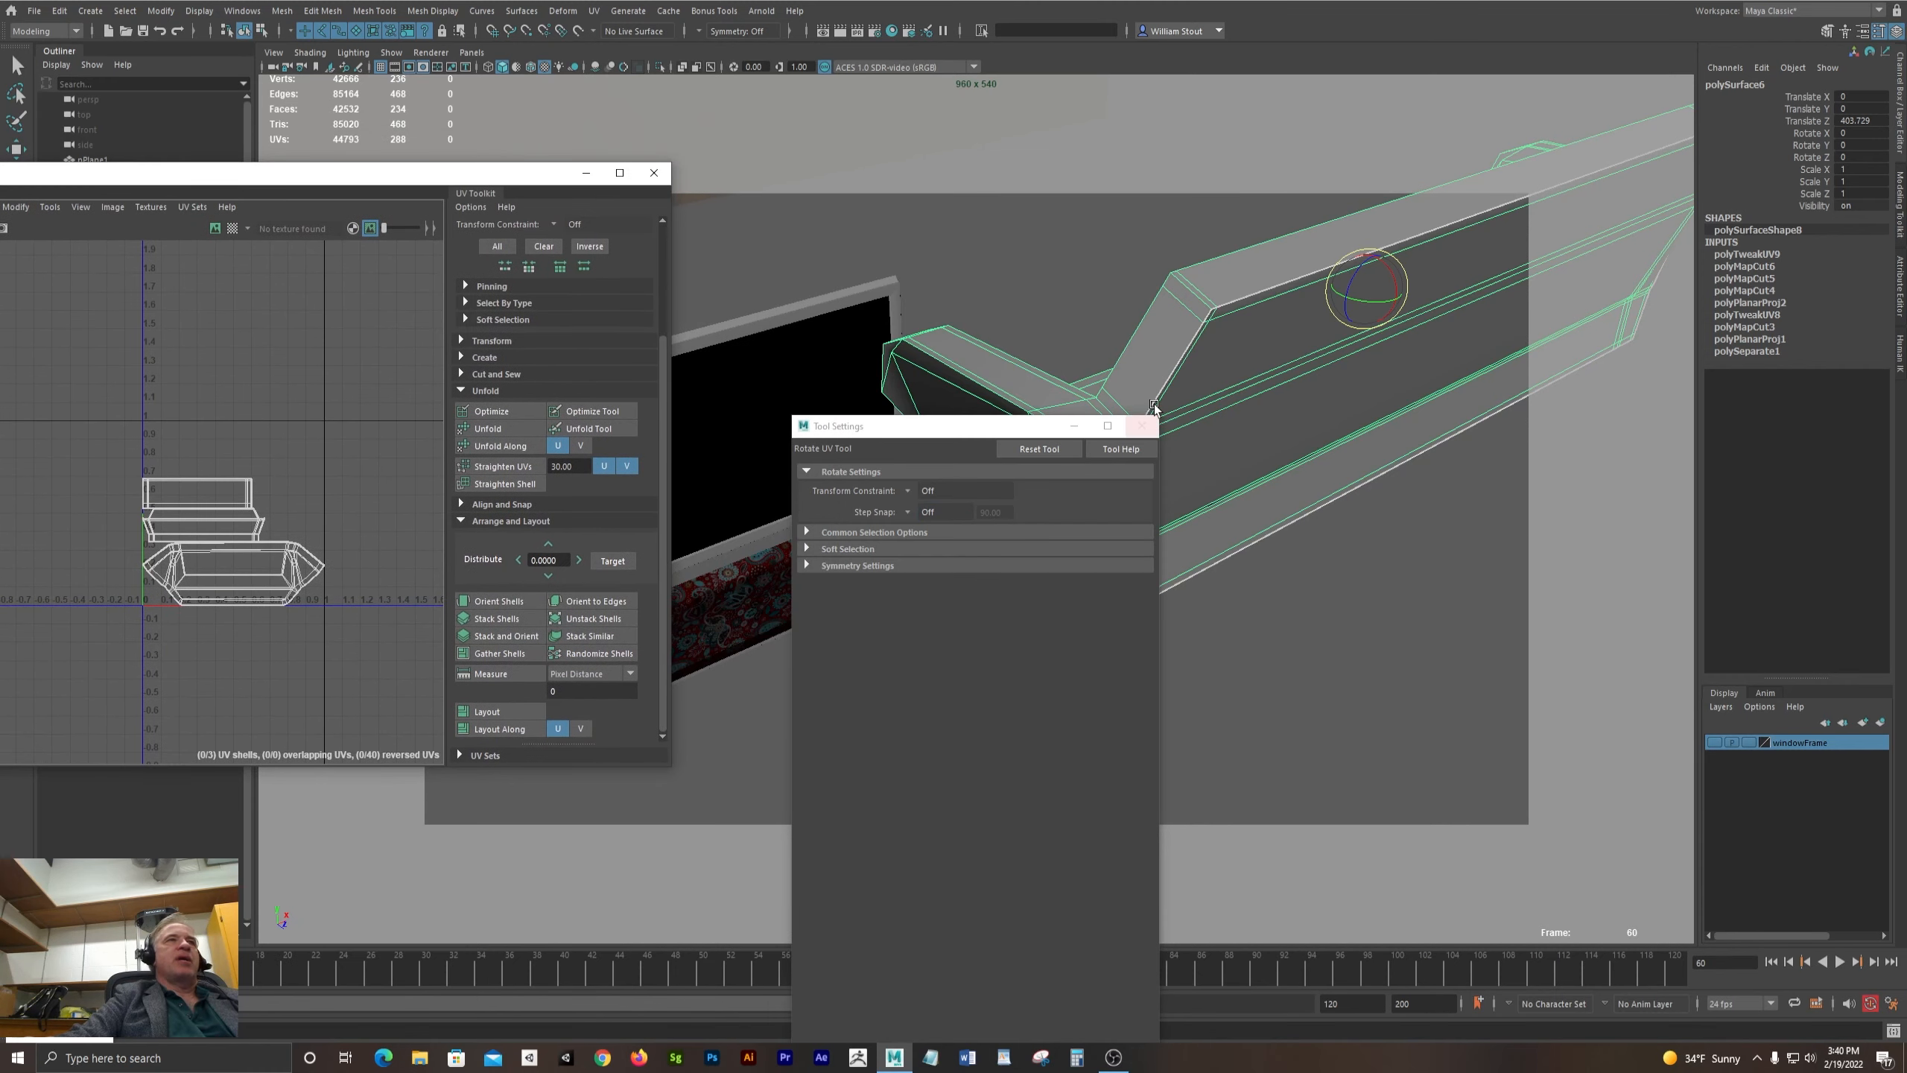
right_click(1163, 361)
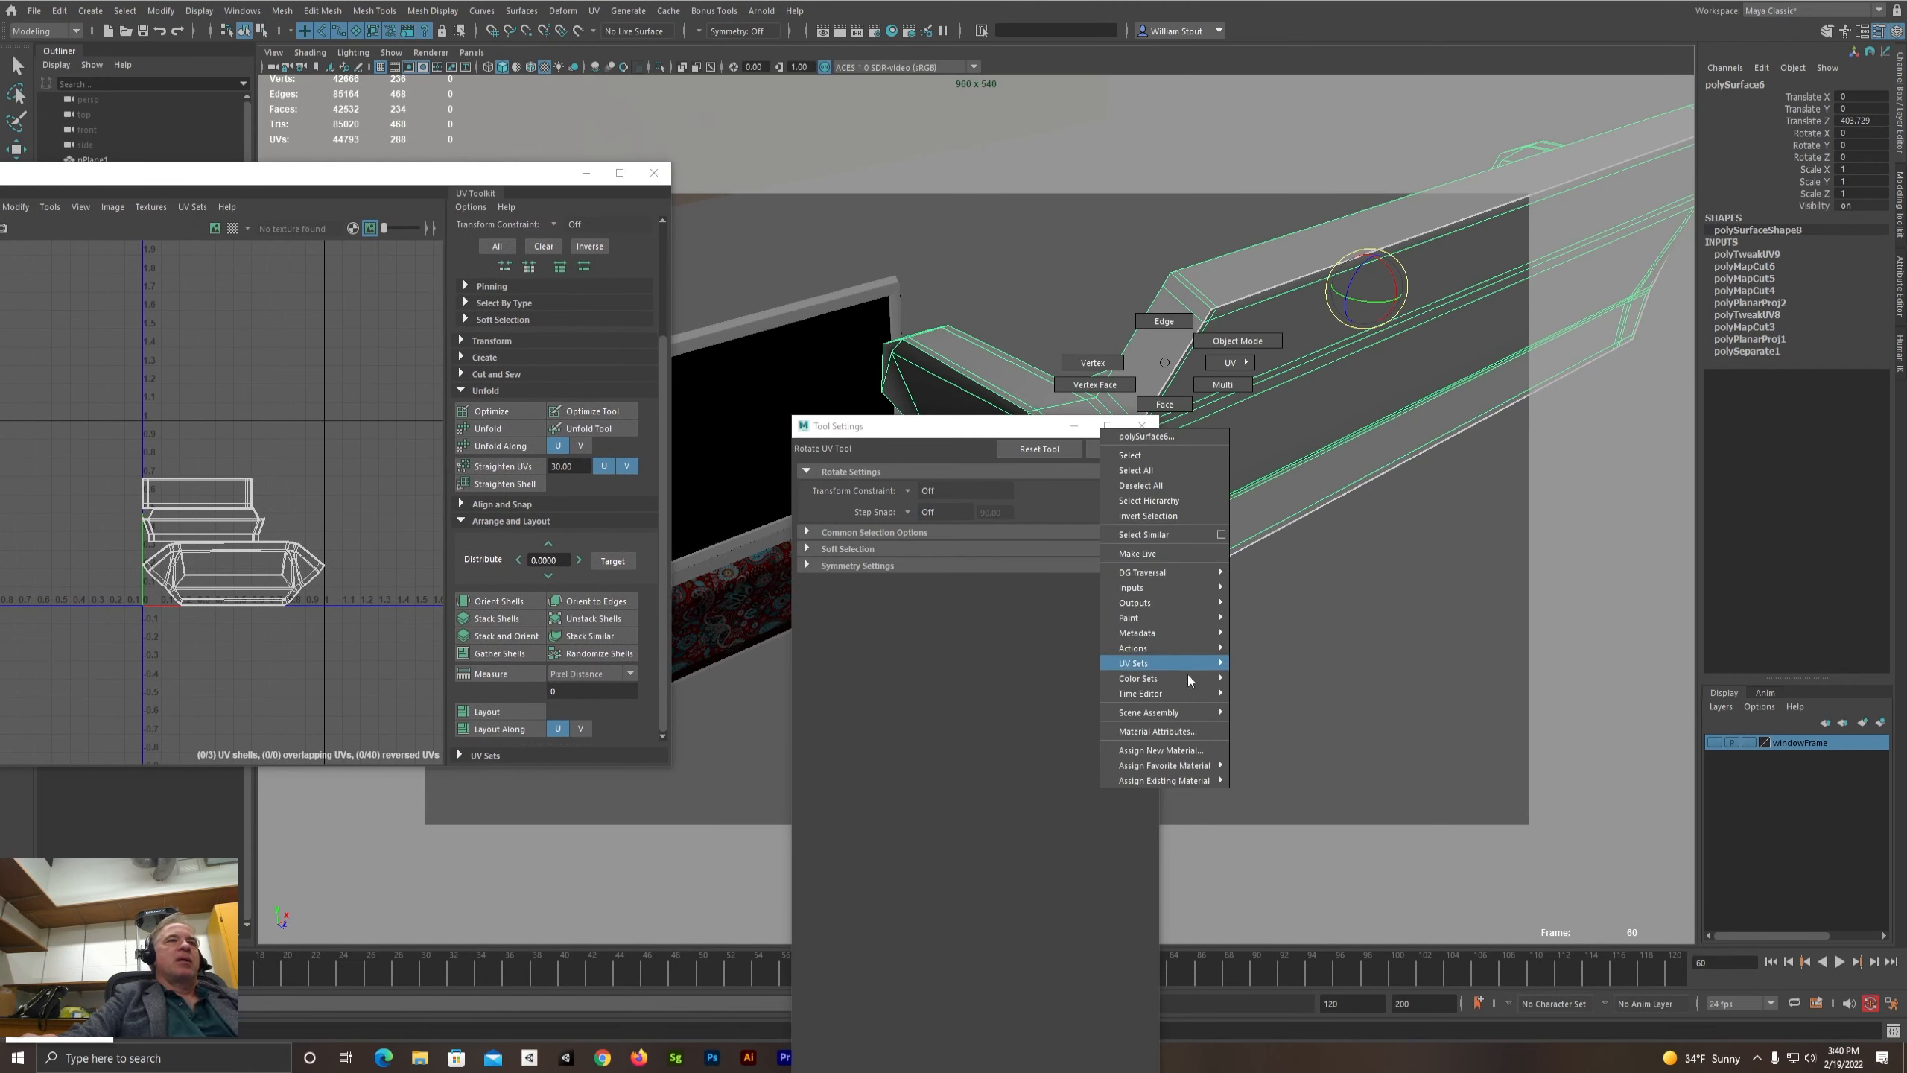
mouse_move(1164, 781)
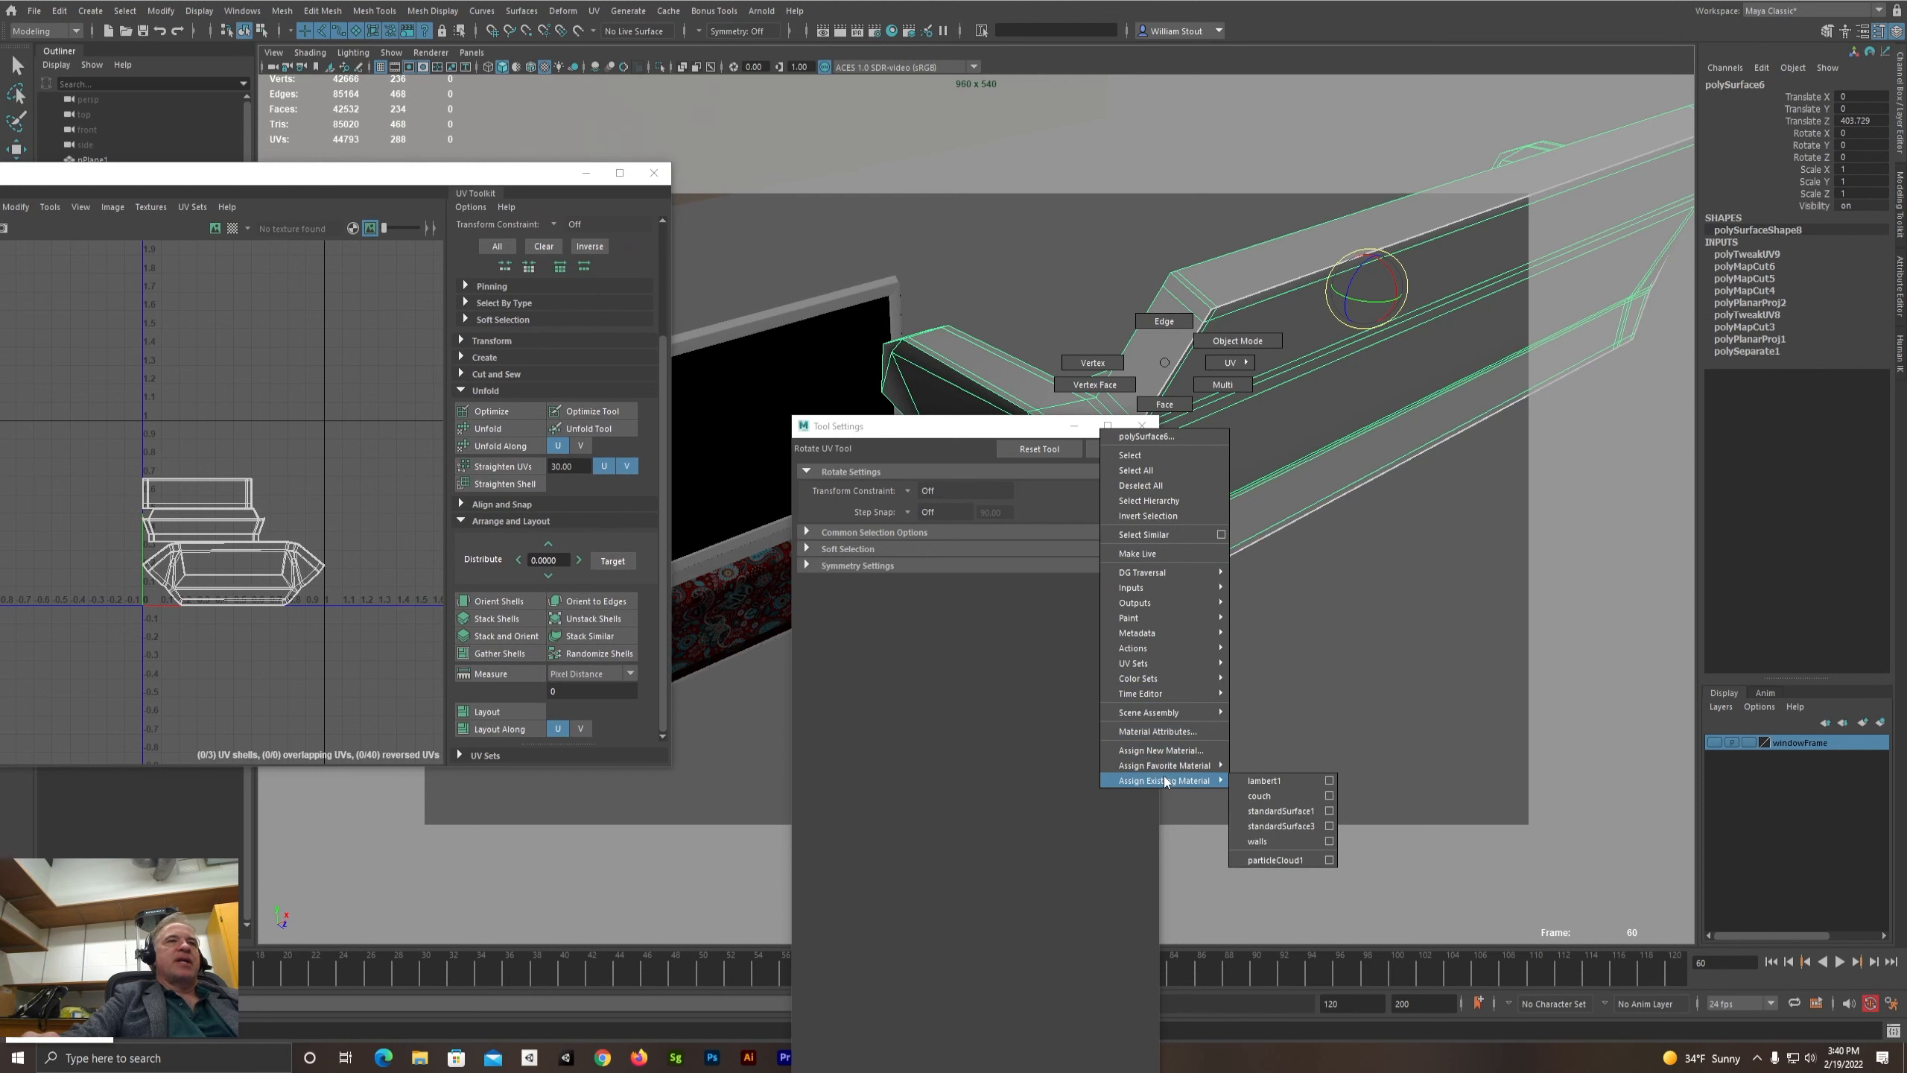
left_click(1259, 795)
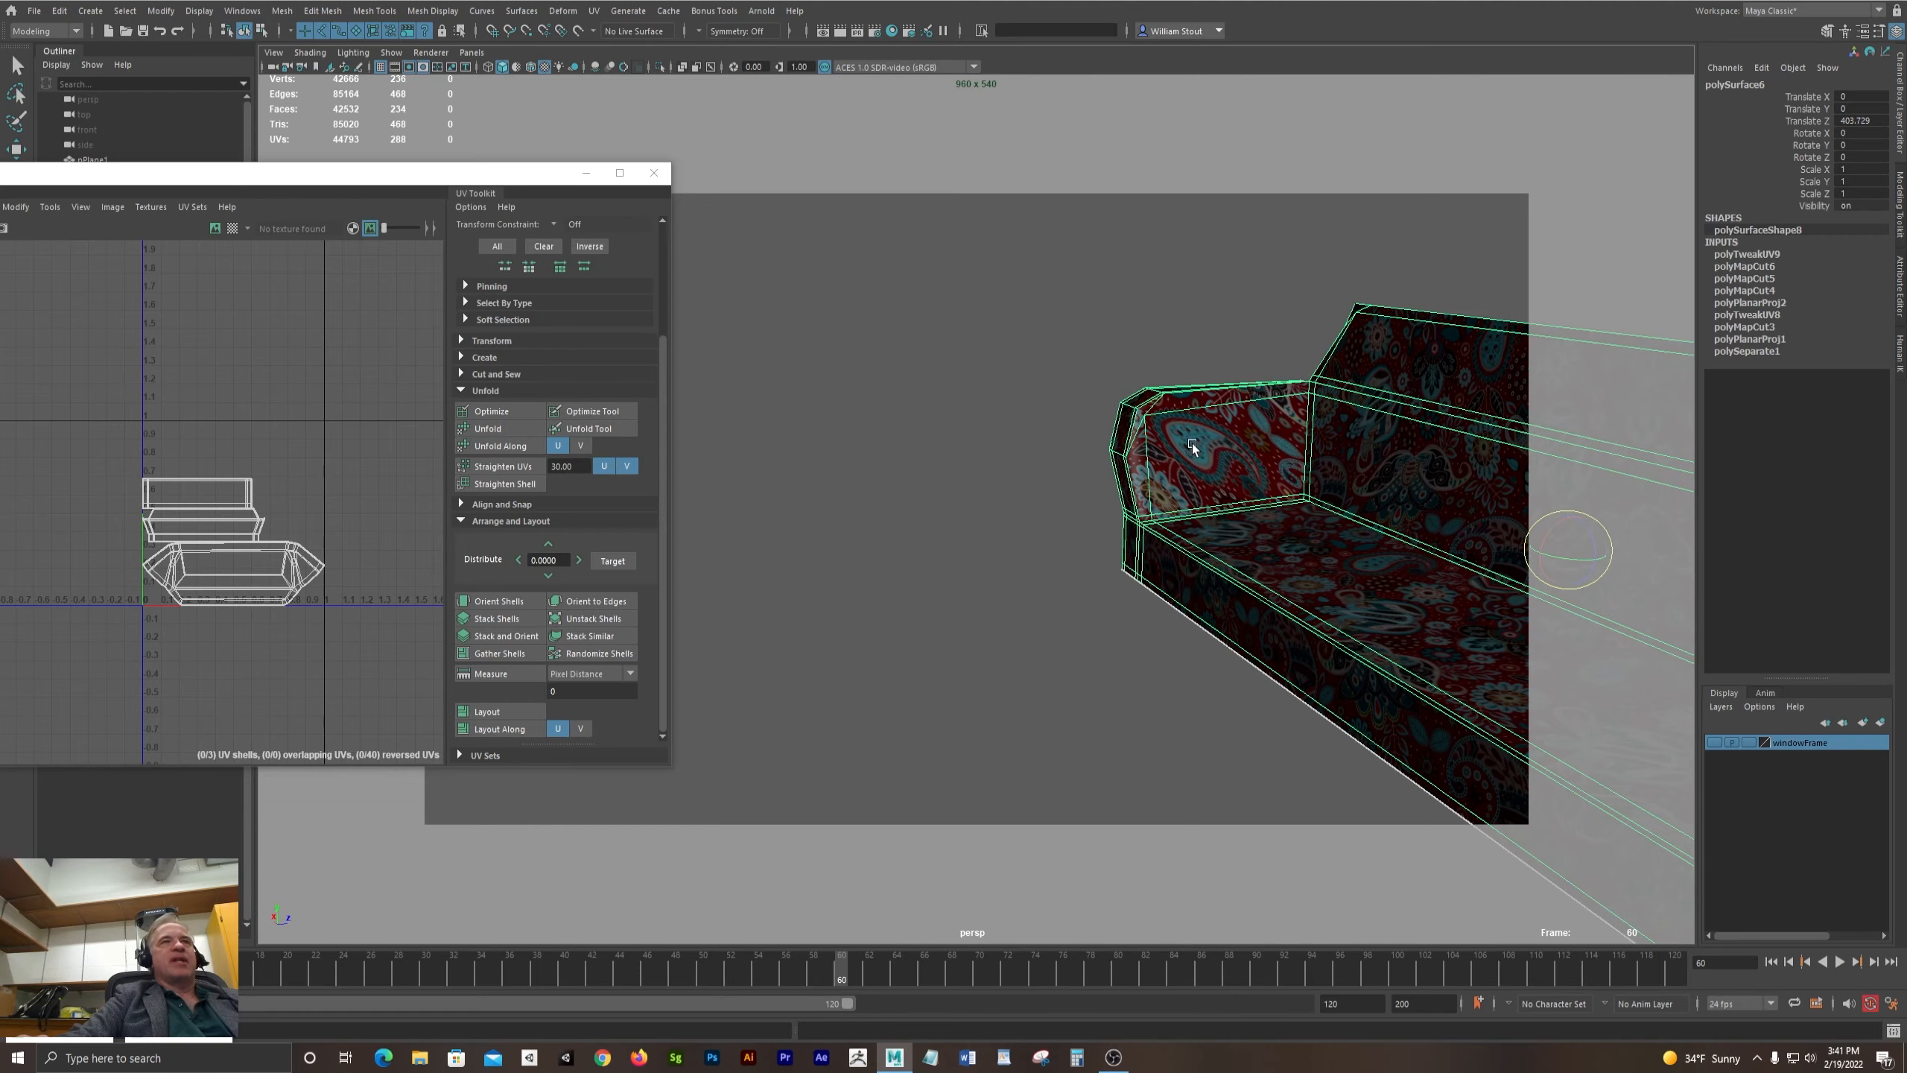
- Examine the scale and direction of the paisley pattern on the couch's arms, seat, front and back from several angles
left_click_drag(1278, 483, 1239, 460, "alt")
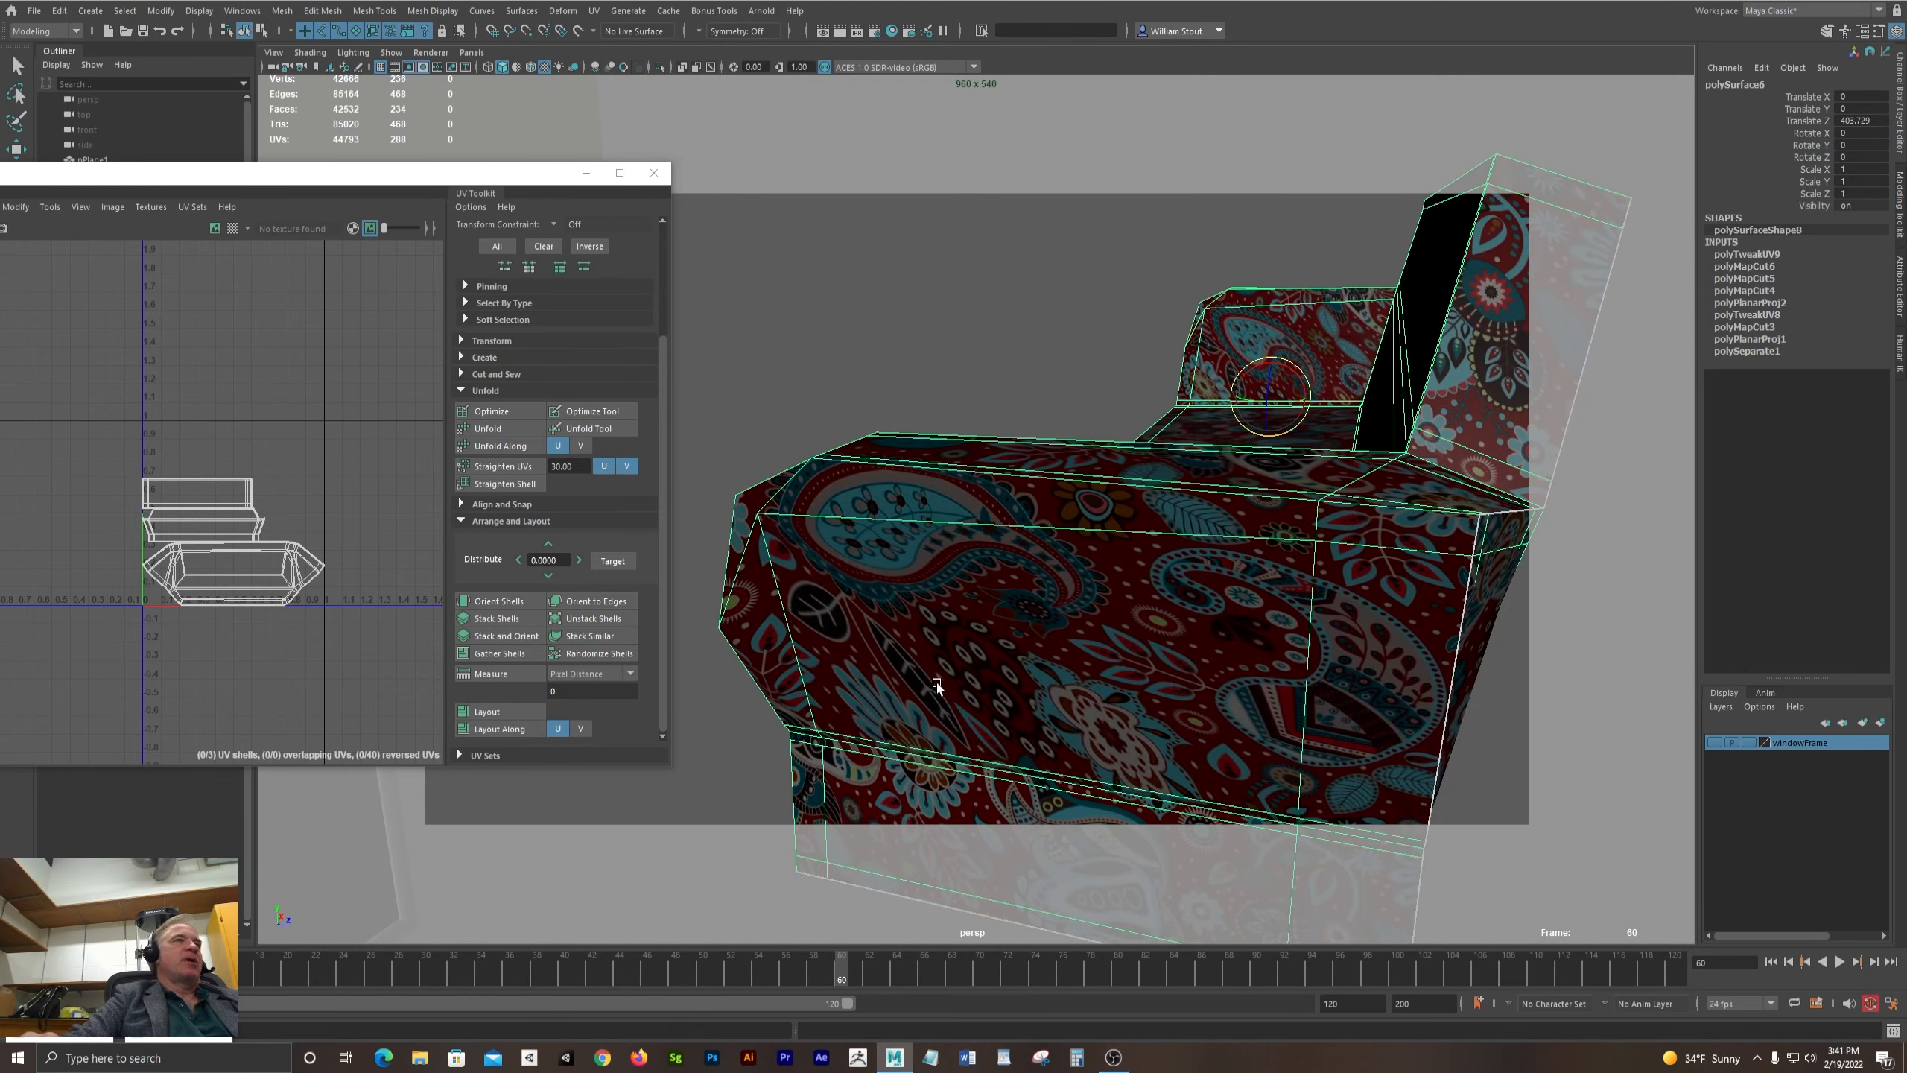
left_click_drag(936, 683, 966, 473, "alt")
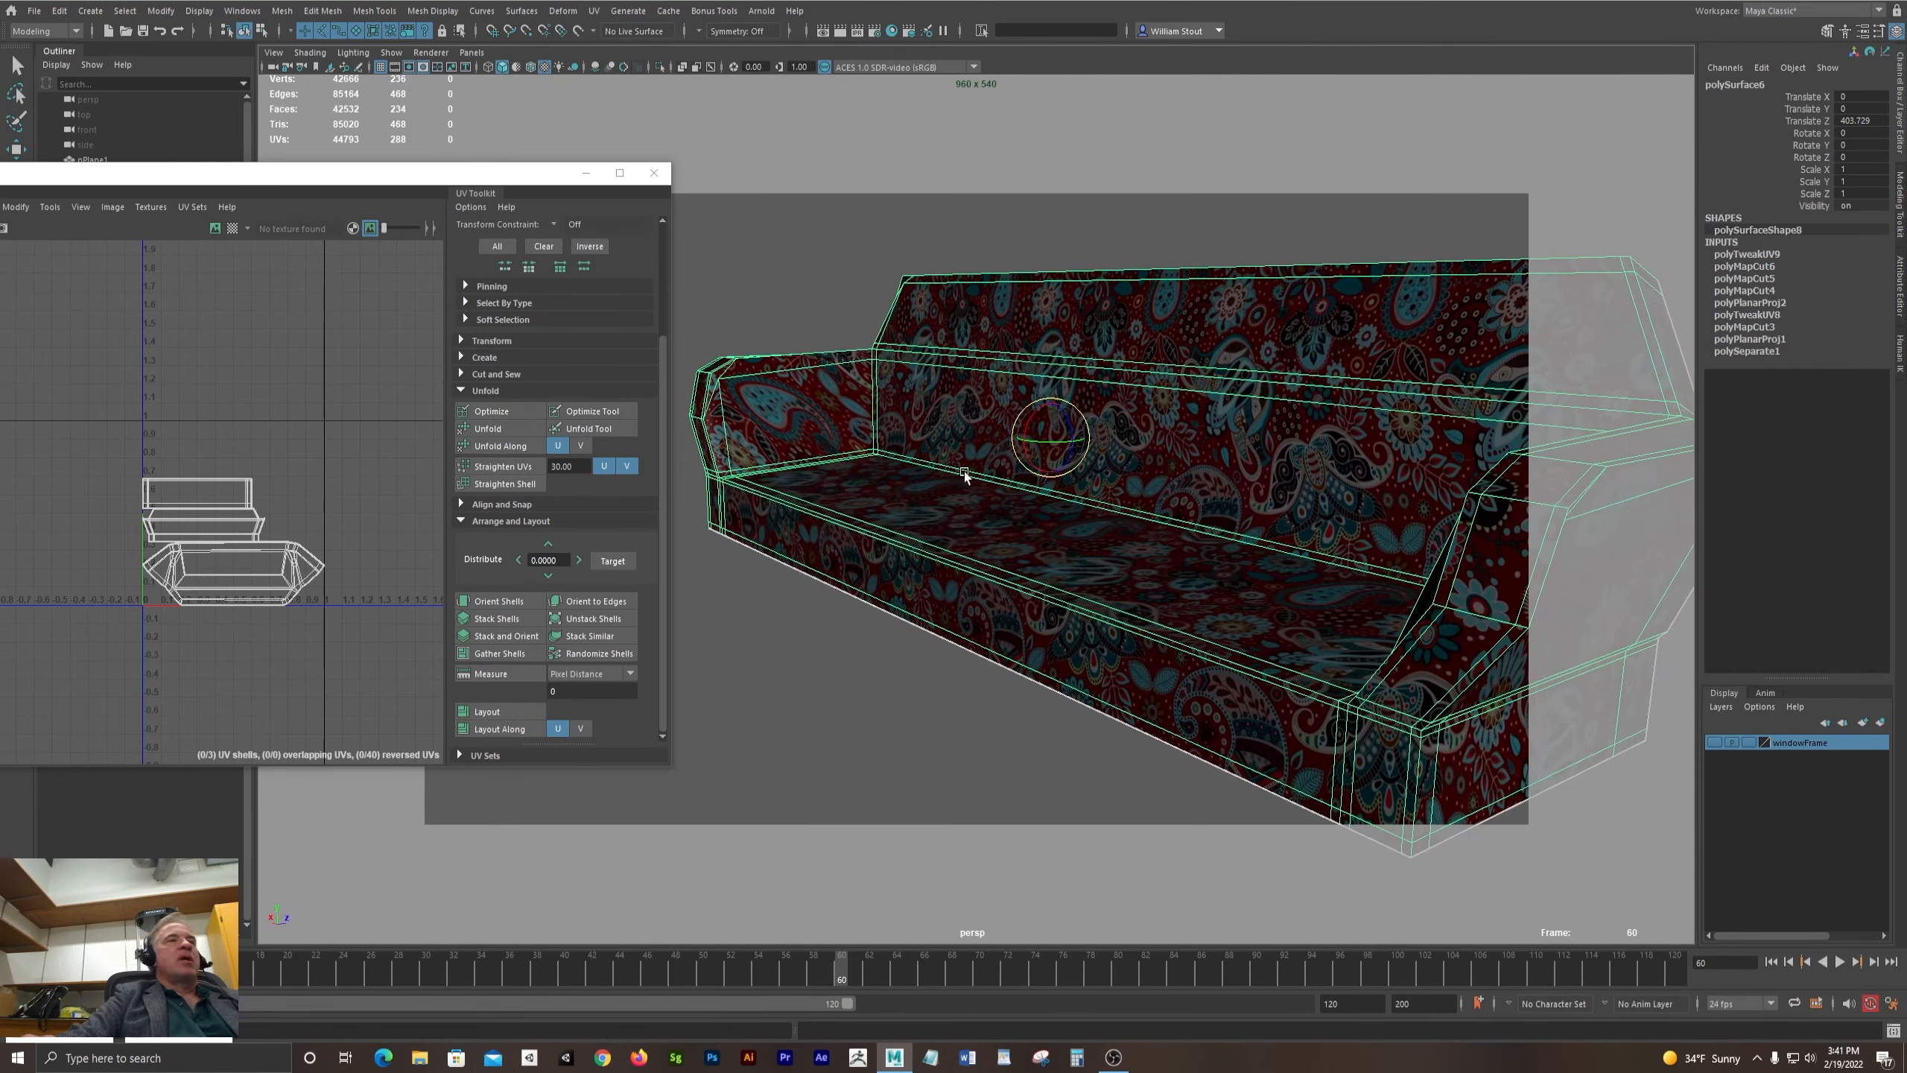
left_click_drag(1142, 499, 842, 434, "alt")
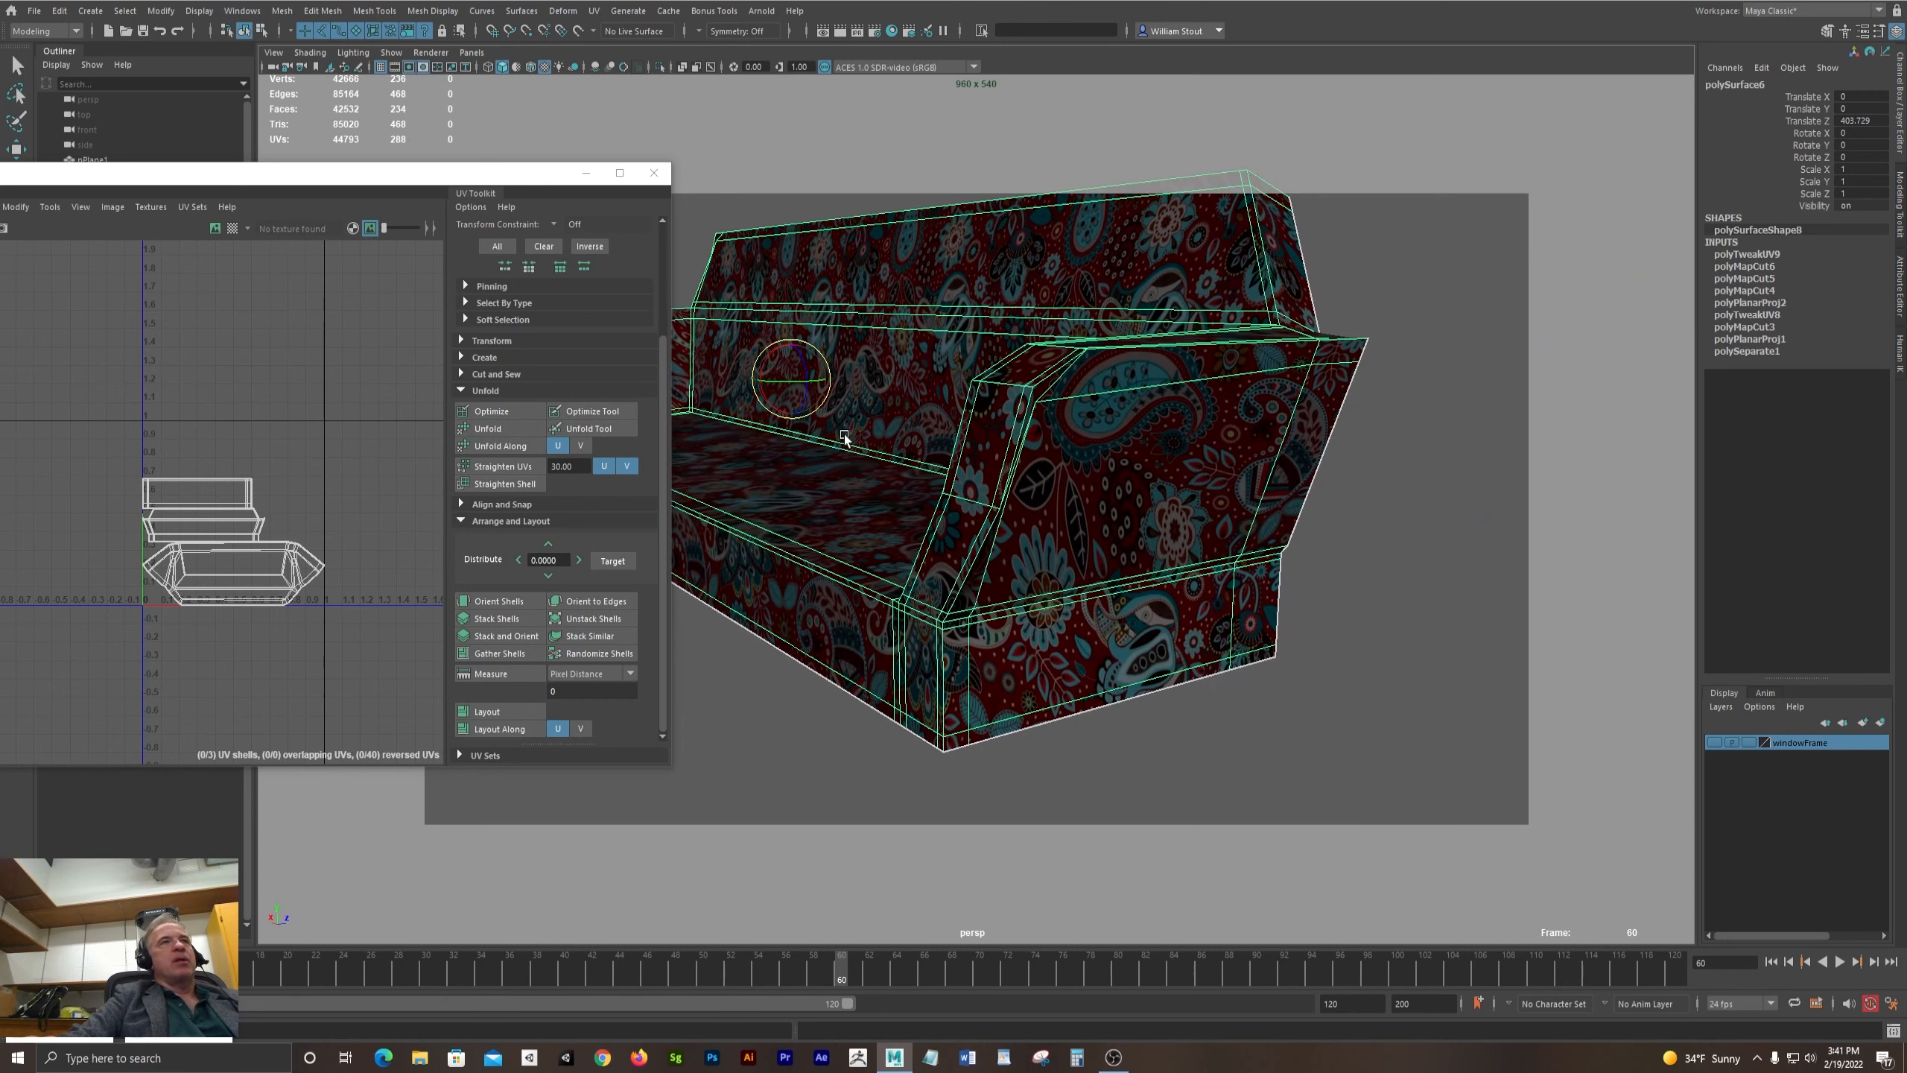
left_click_drag(936, 484, 933, 488, "alt")
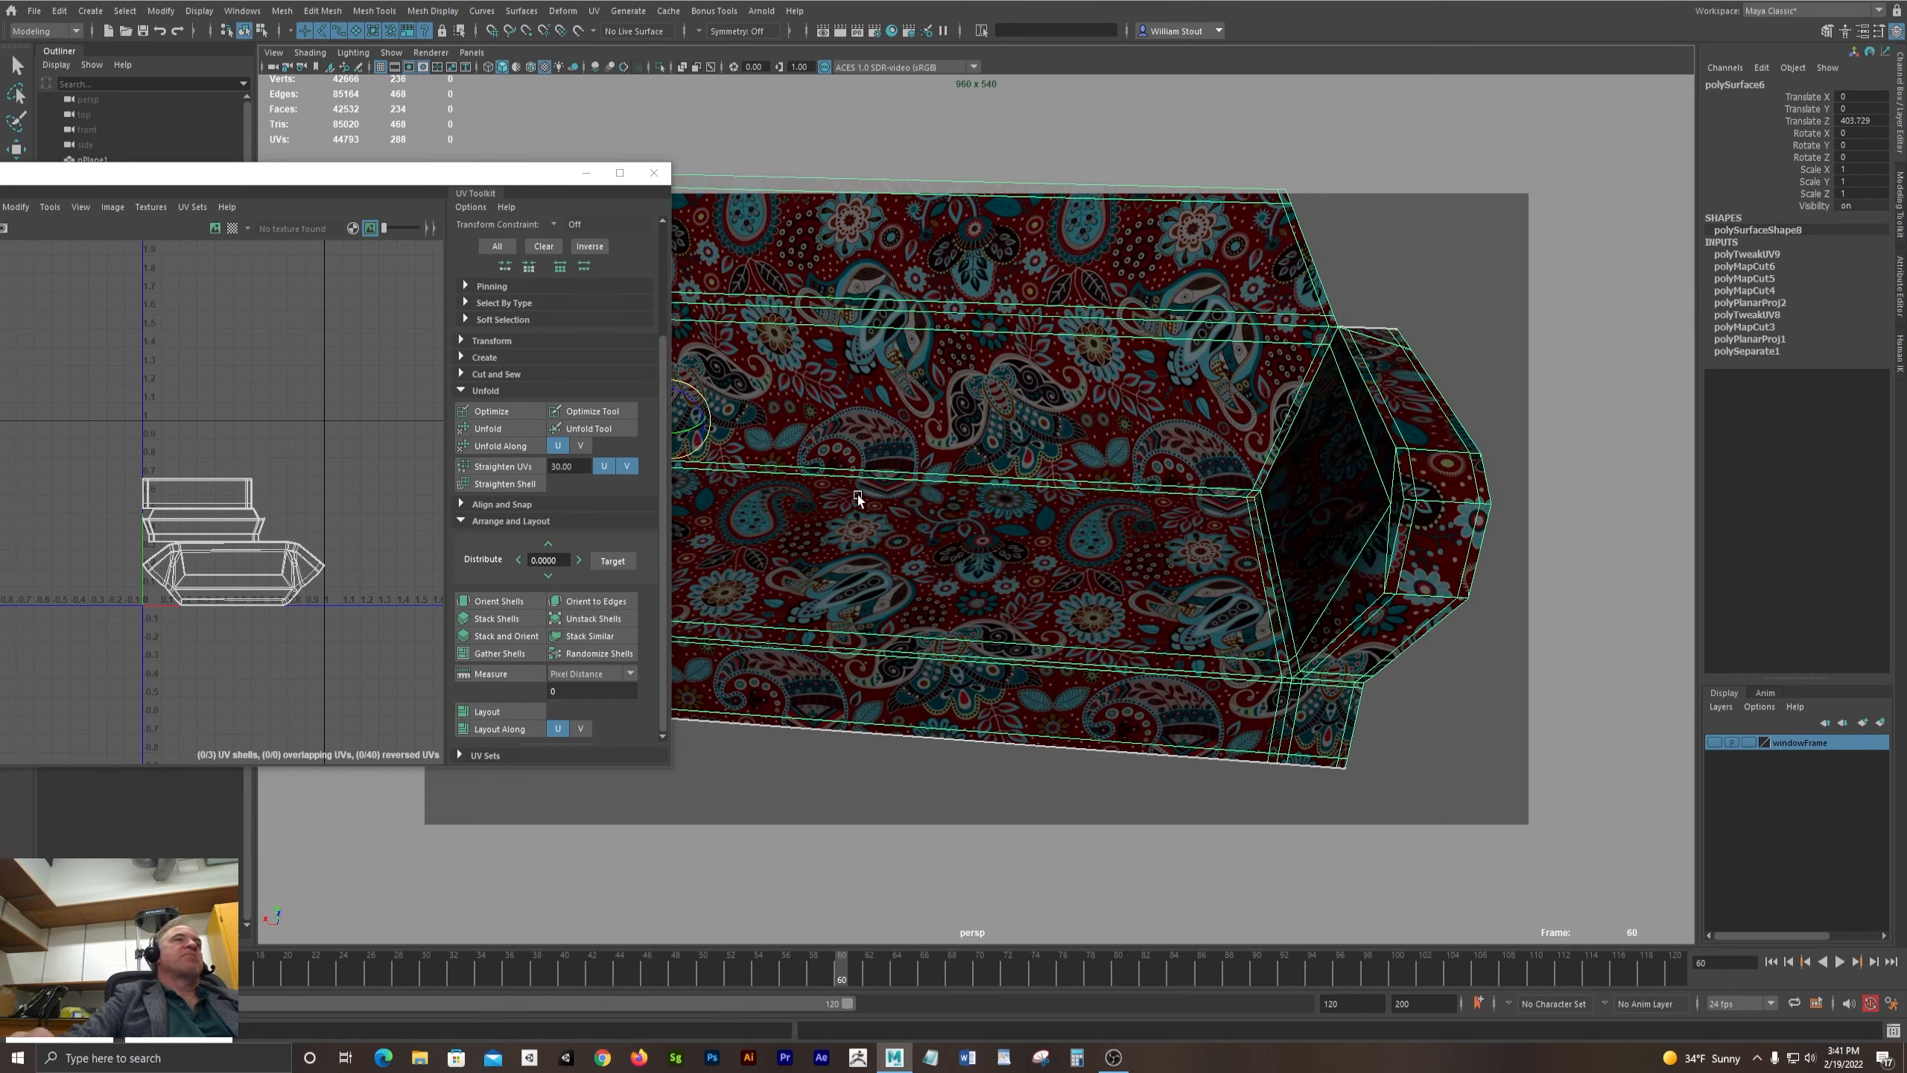
left_click_drag(1285, 385, 1049, 511, "alt")
right_click_drag(1019, 506, 856, 502, "alt")
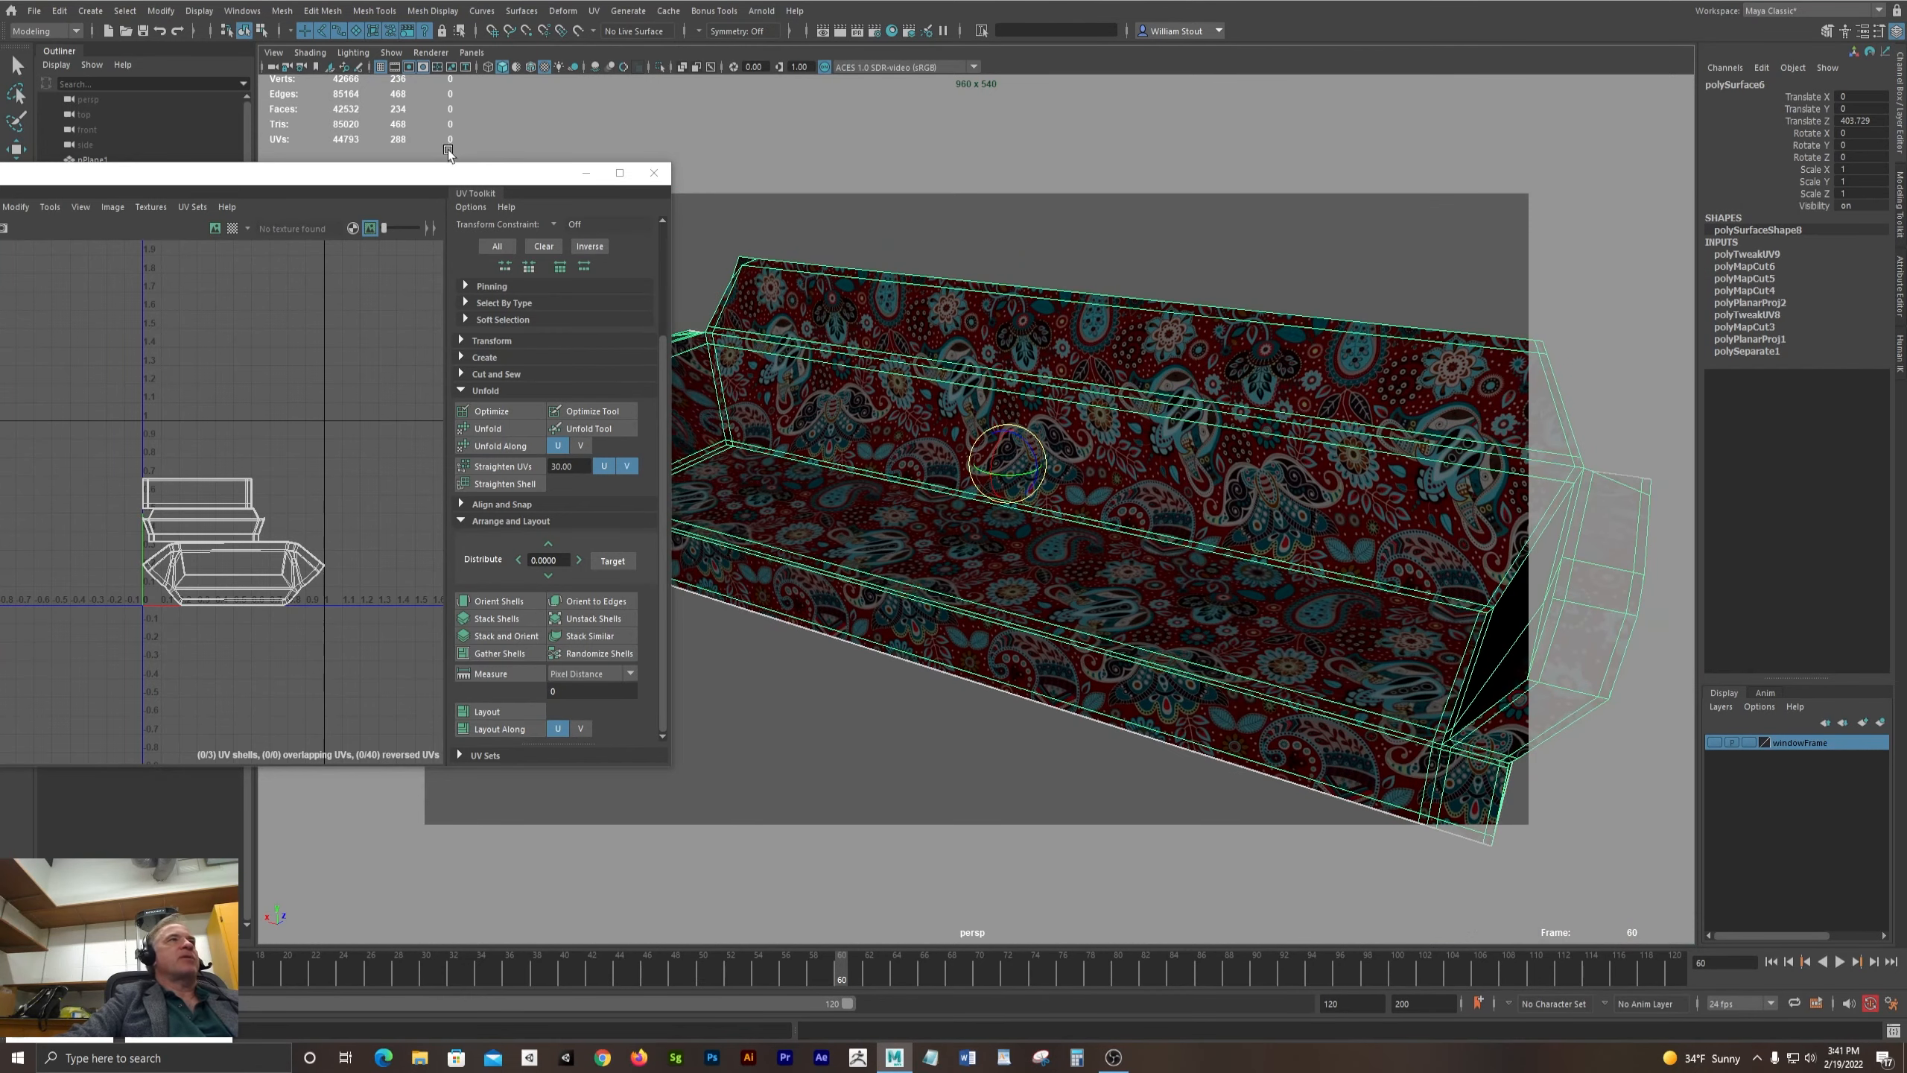
left_click_drag(450, 173, 82, 224)
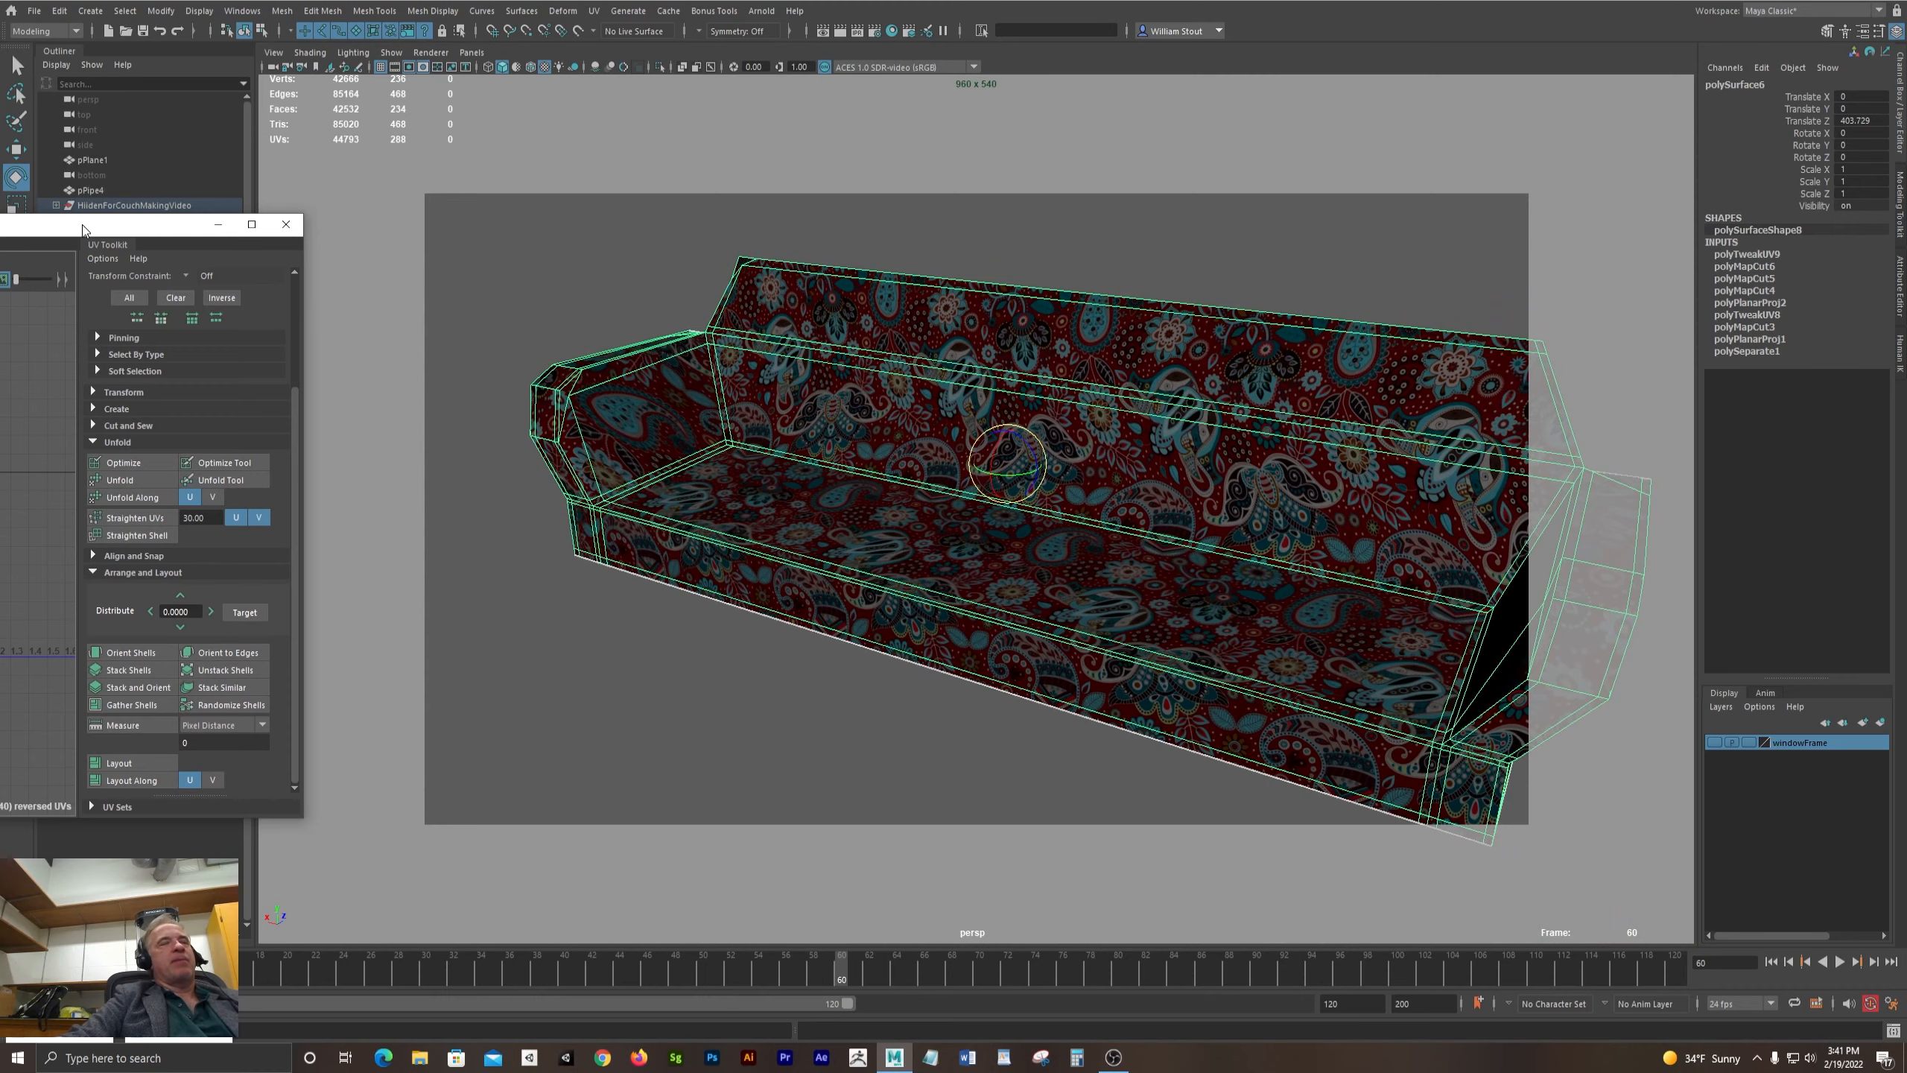
- Move the UV editor out of the way and select the couch's three back cushions, three seat cushions and both inner arm pads in the room
left_click_drag(82, 224, 1002, 195)
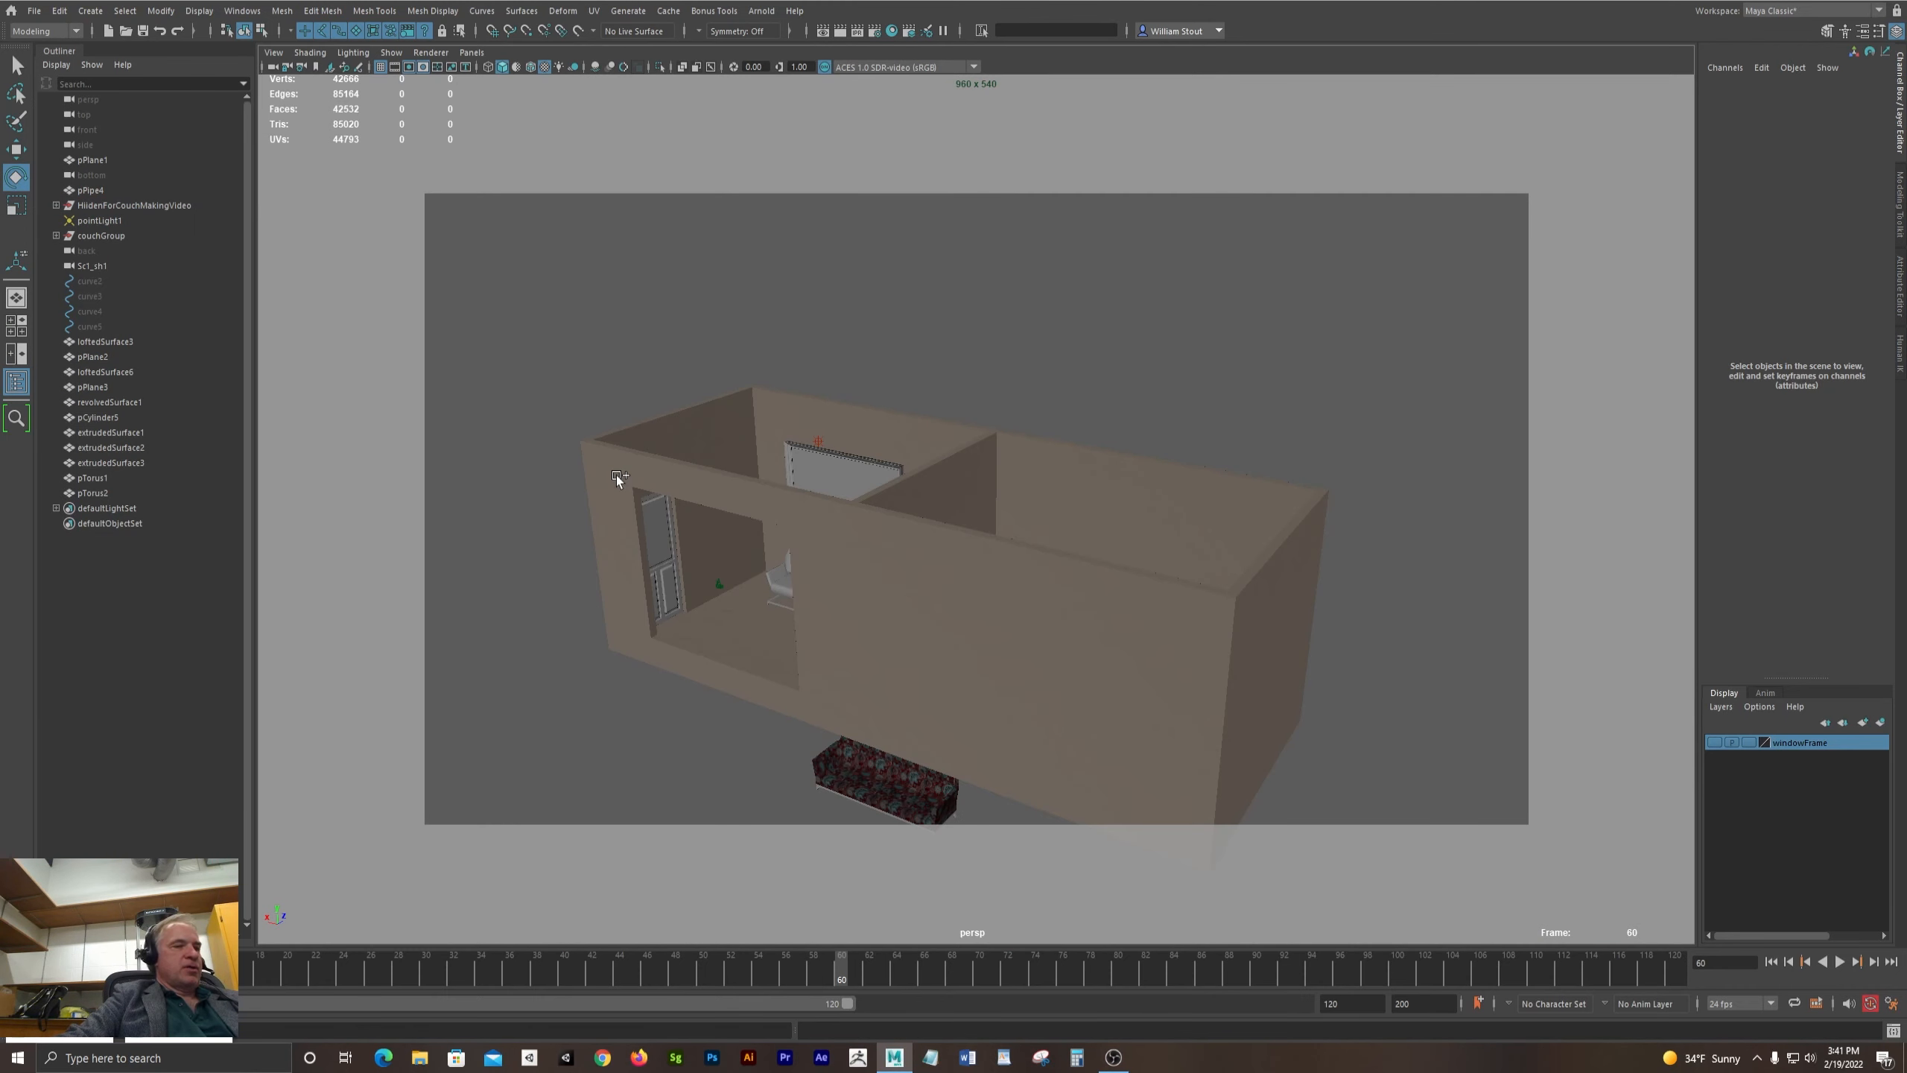
left_click_drag(1087, 638, 882, 605, "alt")
left_click(812, 616)
left_click(899, 619, "shift")
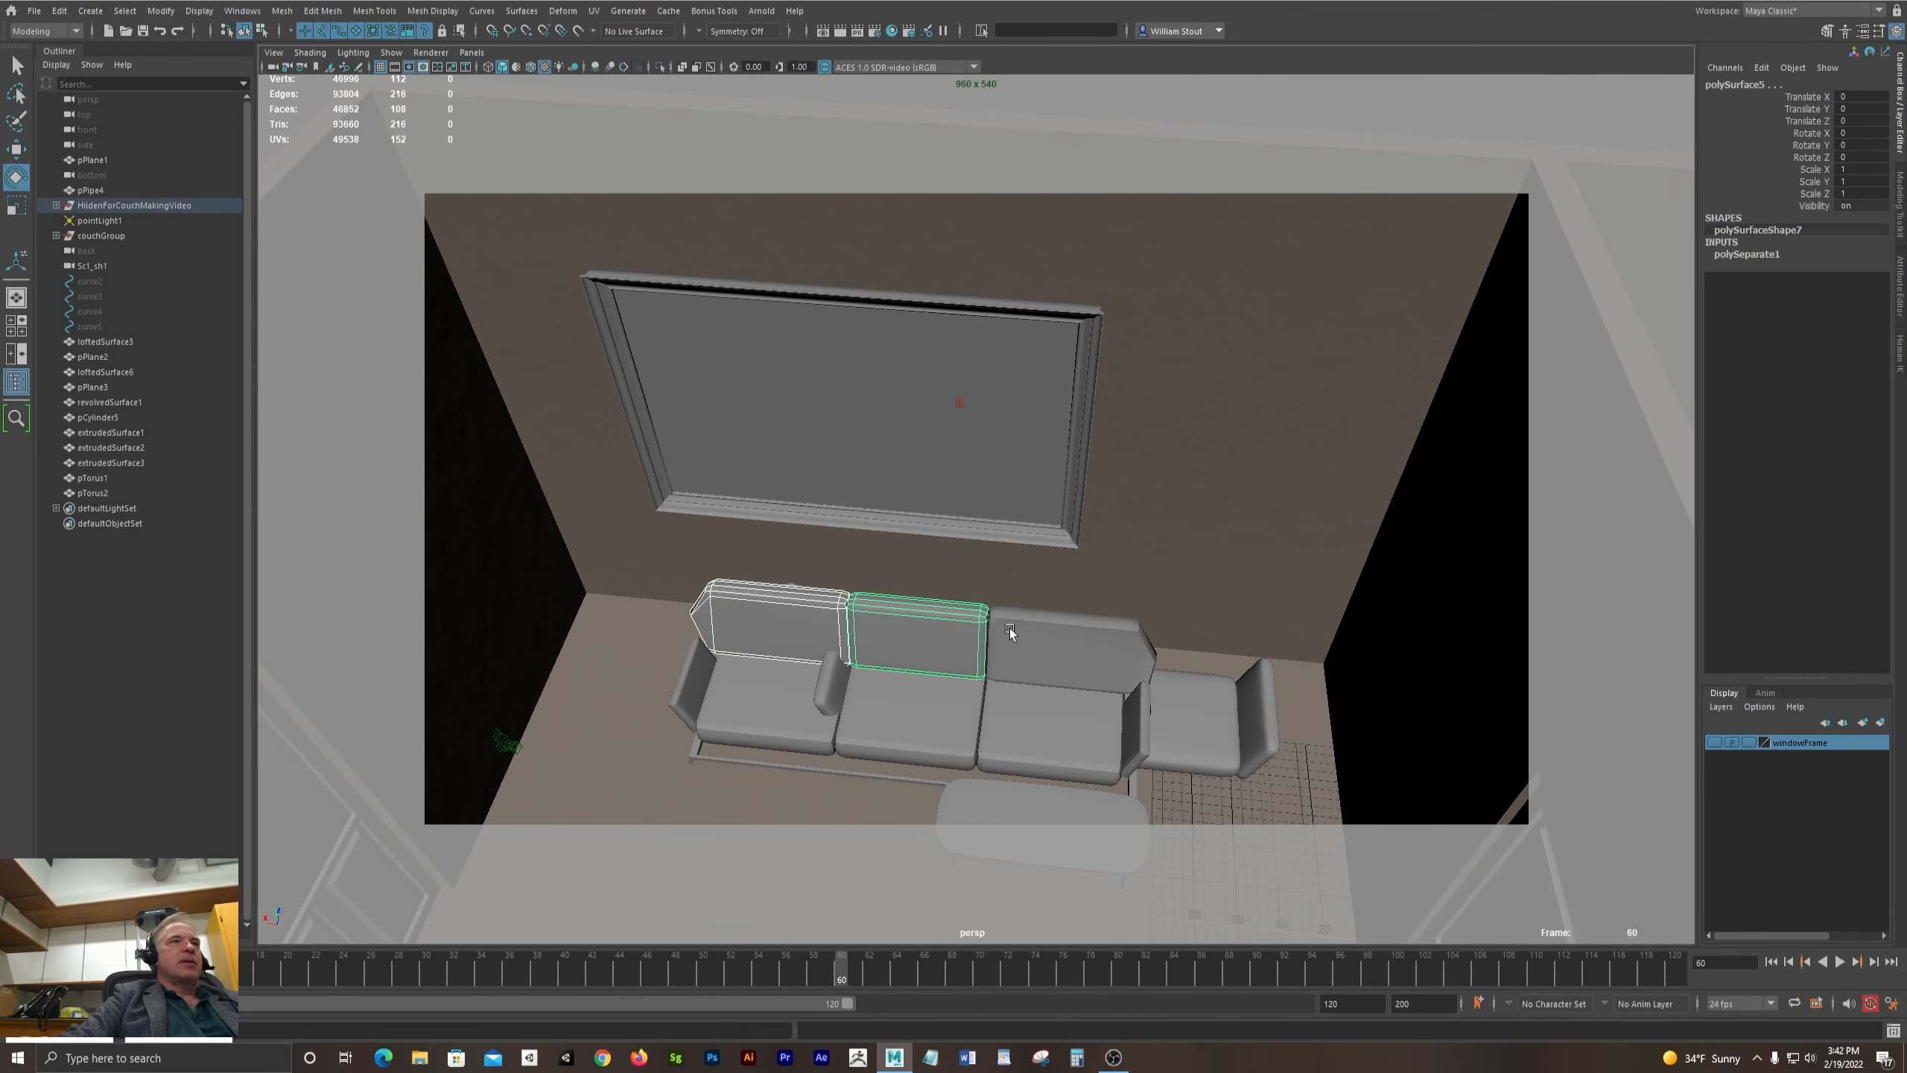
left_click(1046, 636, "shift")
left_click(699, 686, "shift")
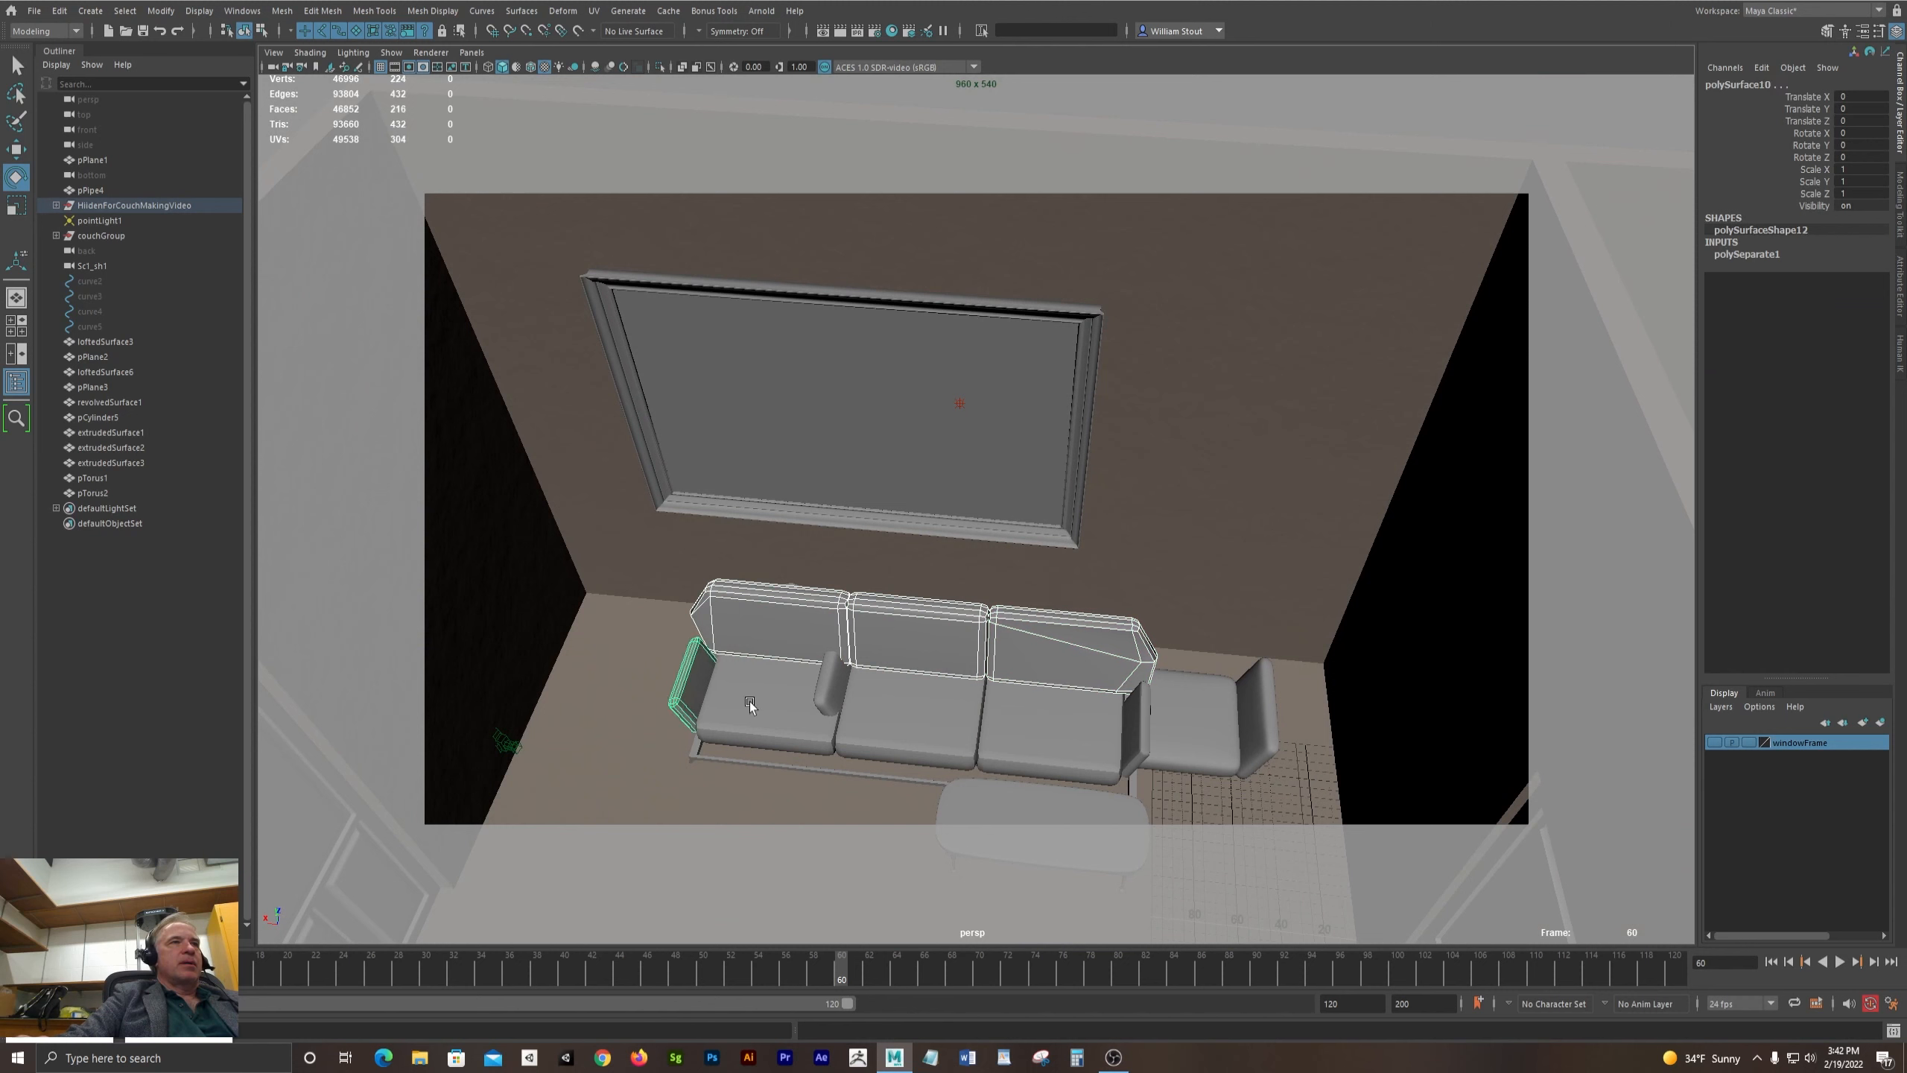
left_click(765, 709, "shift")
left_click(917, 712, "shift")
left_click(1033, 733, "shift")
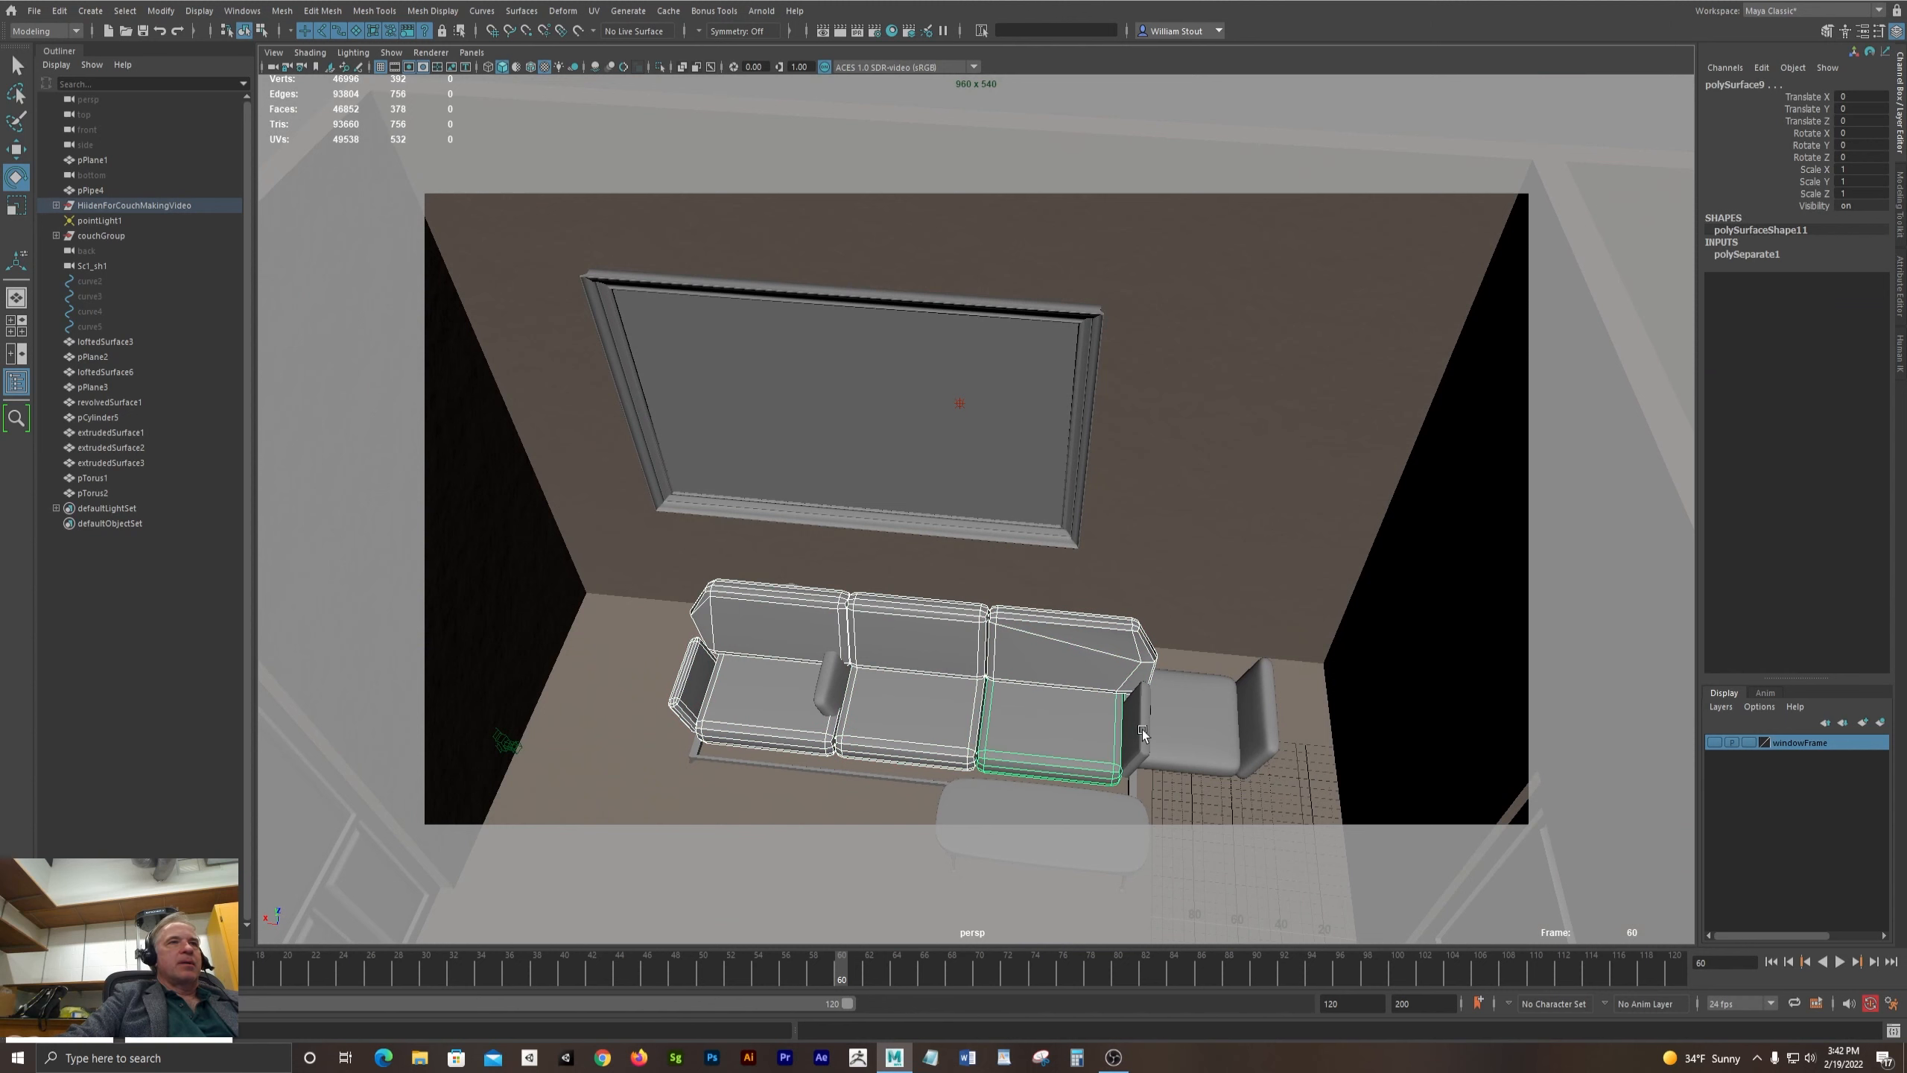
left_click(1119, 732, "shift")
- Move the selected cushions along Z to about 398.5, onto the paisley couch body, and lower the couch pieces left in the room beneath its floor
left_click_drag(1118, 732, 942, 712, "alt")
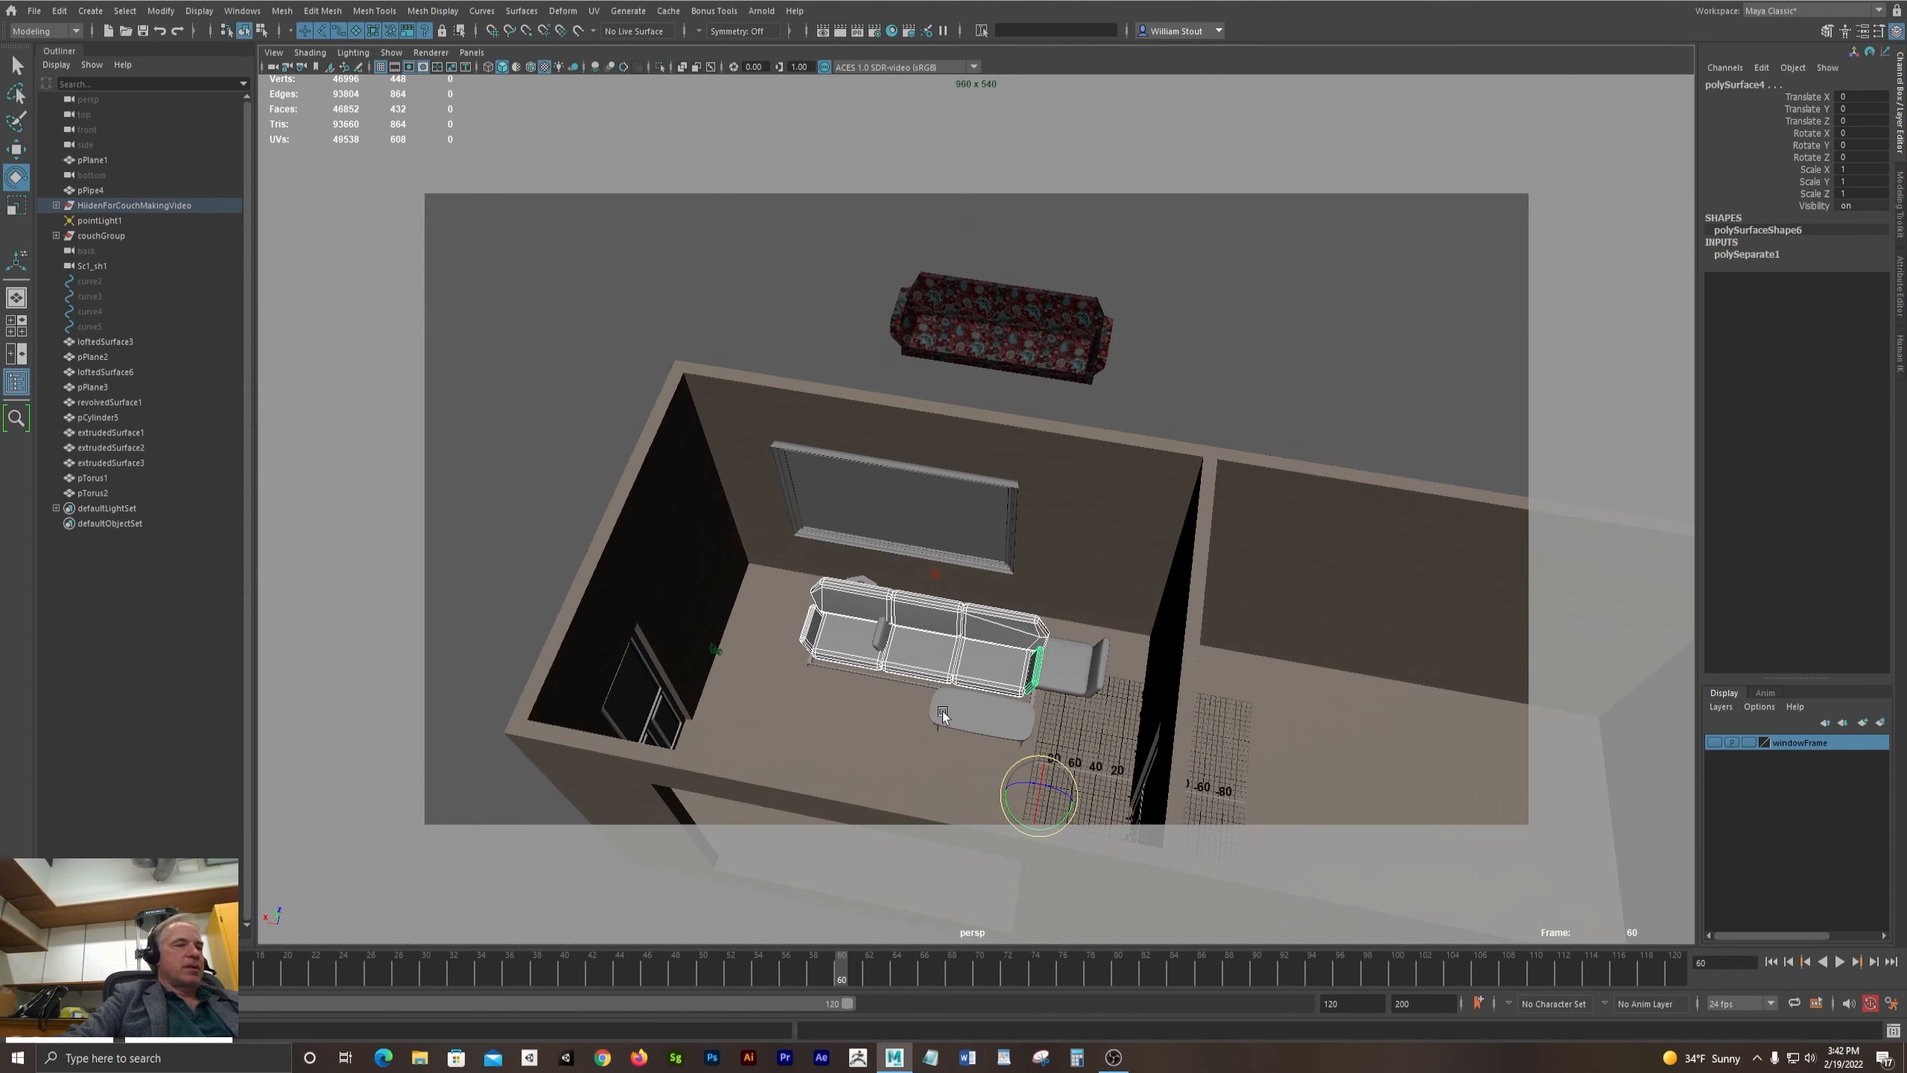
key("w")
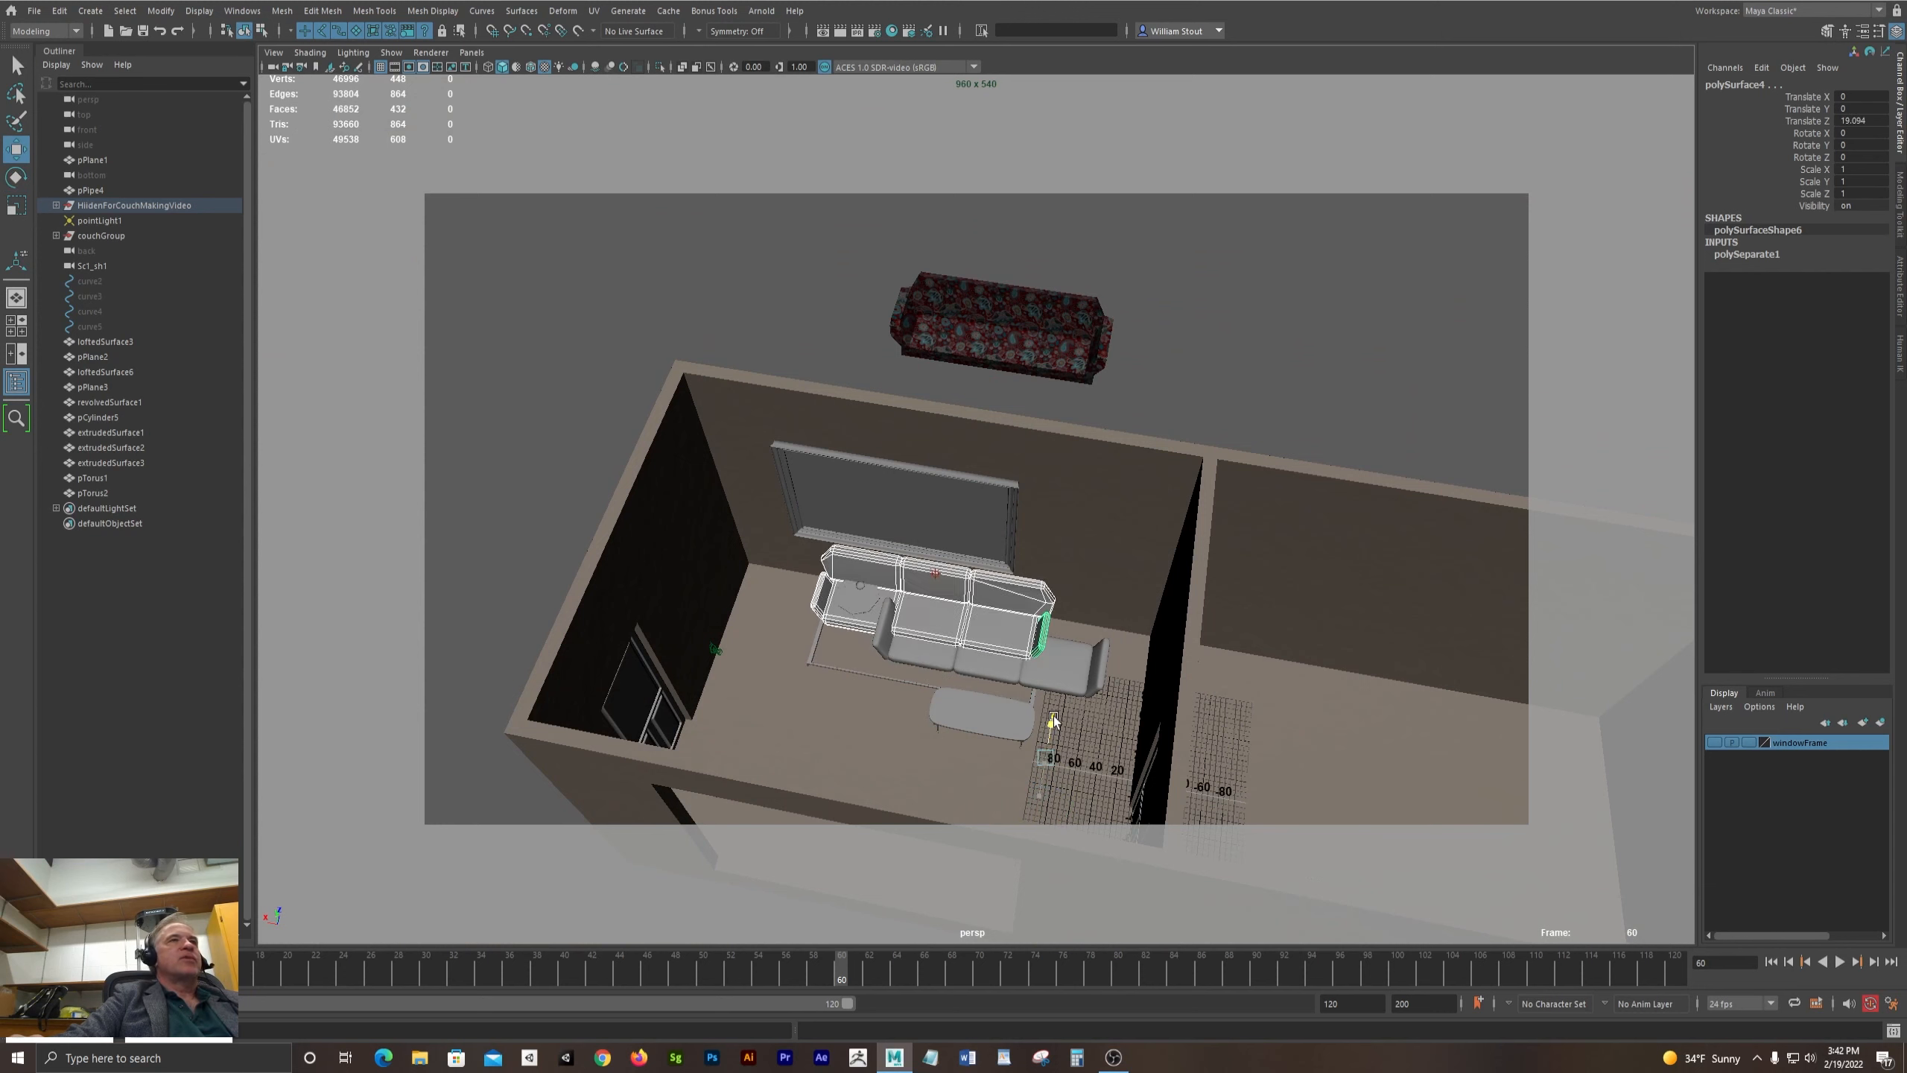
left_click_drag(1046, 754, 1078, 424)
left_click(876, 666)
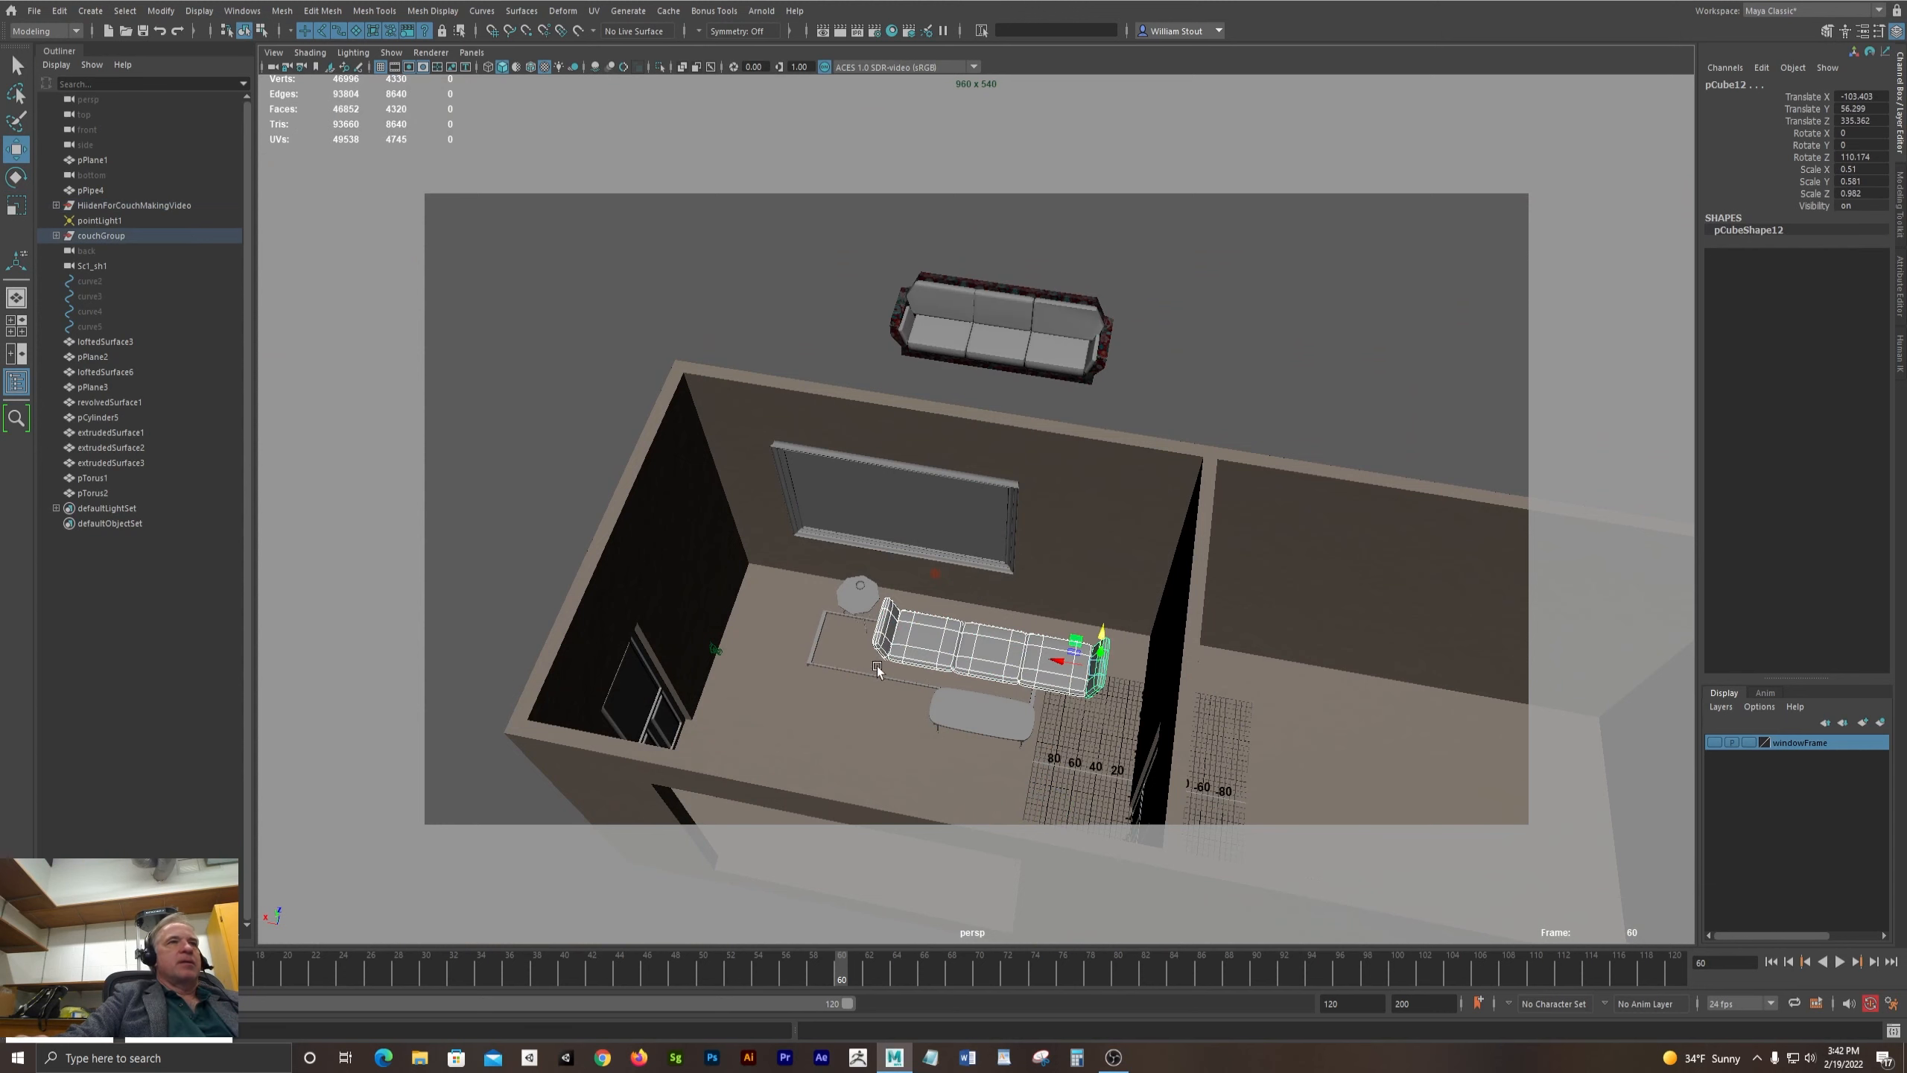
left_click_drag(845, 614, 1066, 818, "alt")
- Frame the couch's middle back cushion and add the other back and seat cushions to the selection
left_click(969, 351)
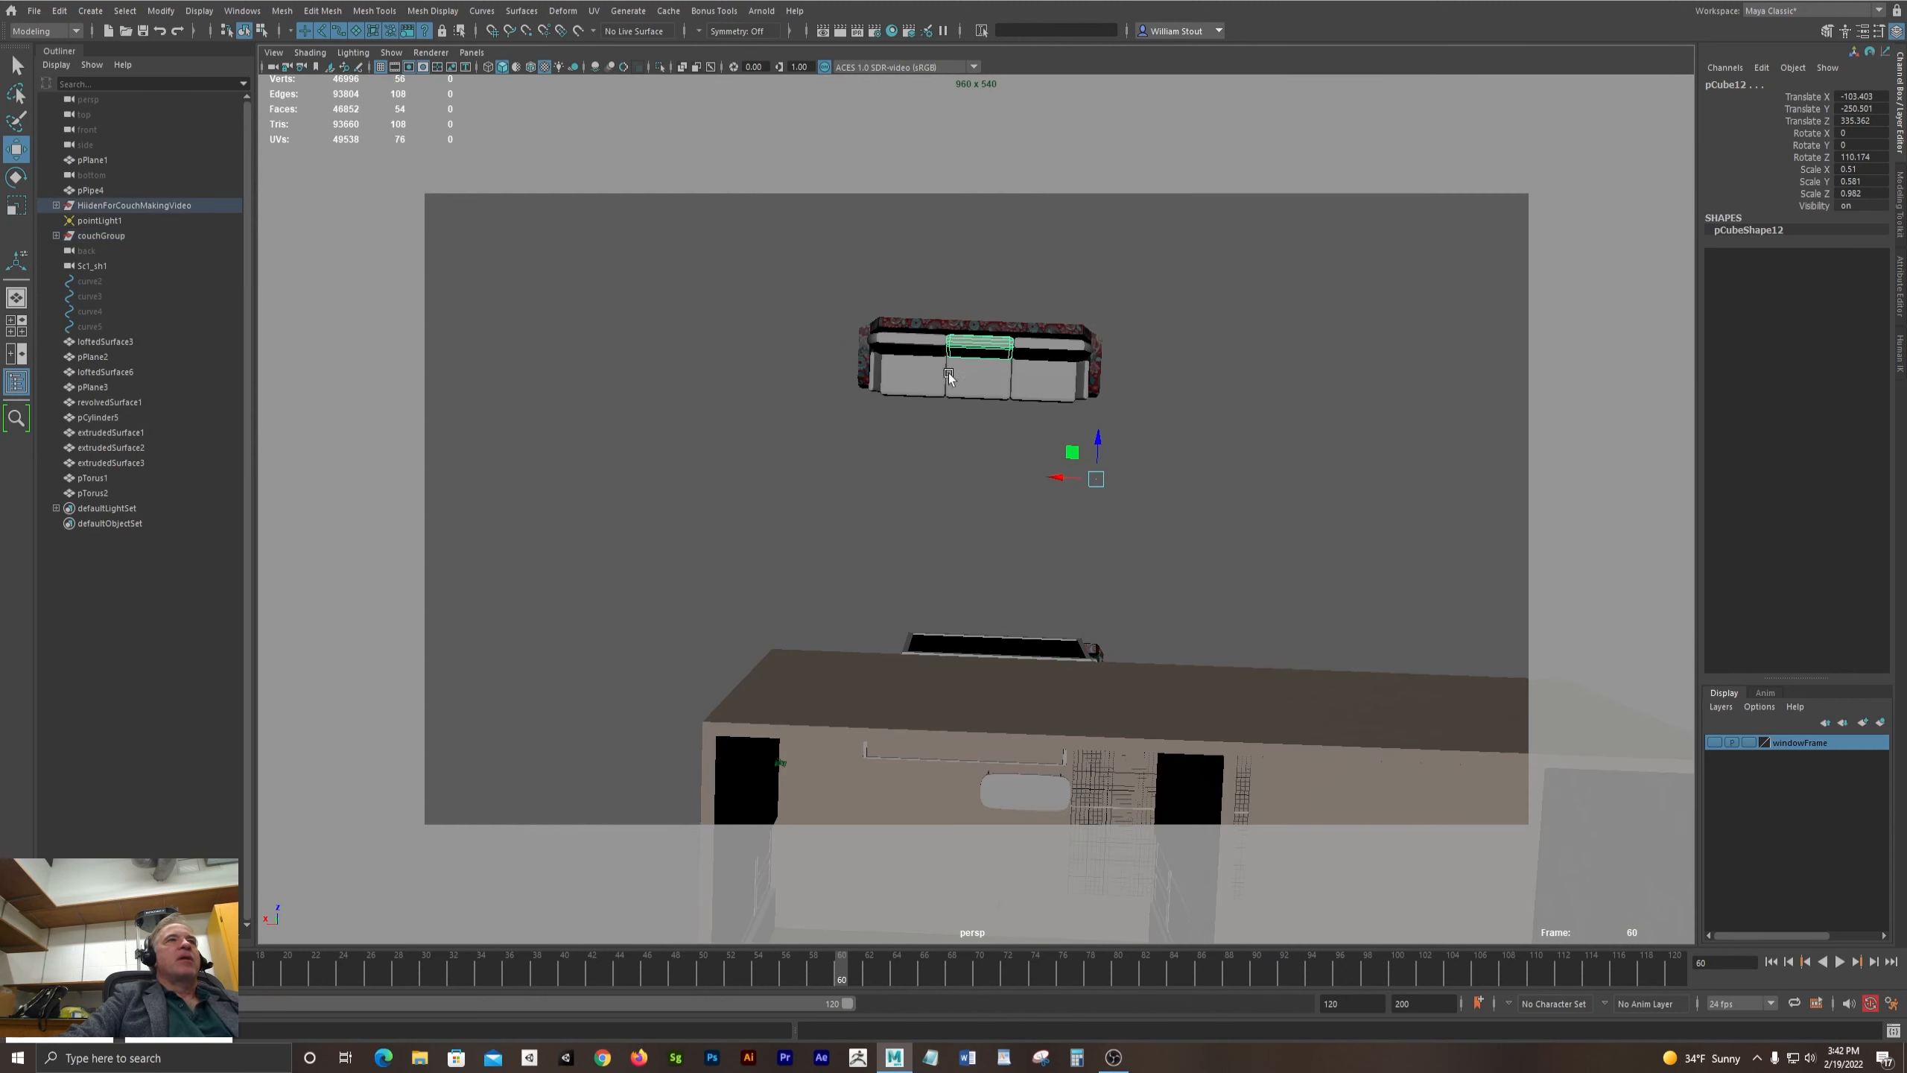
key("f")
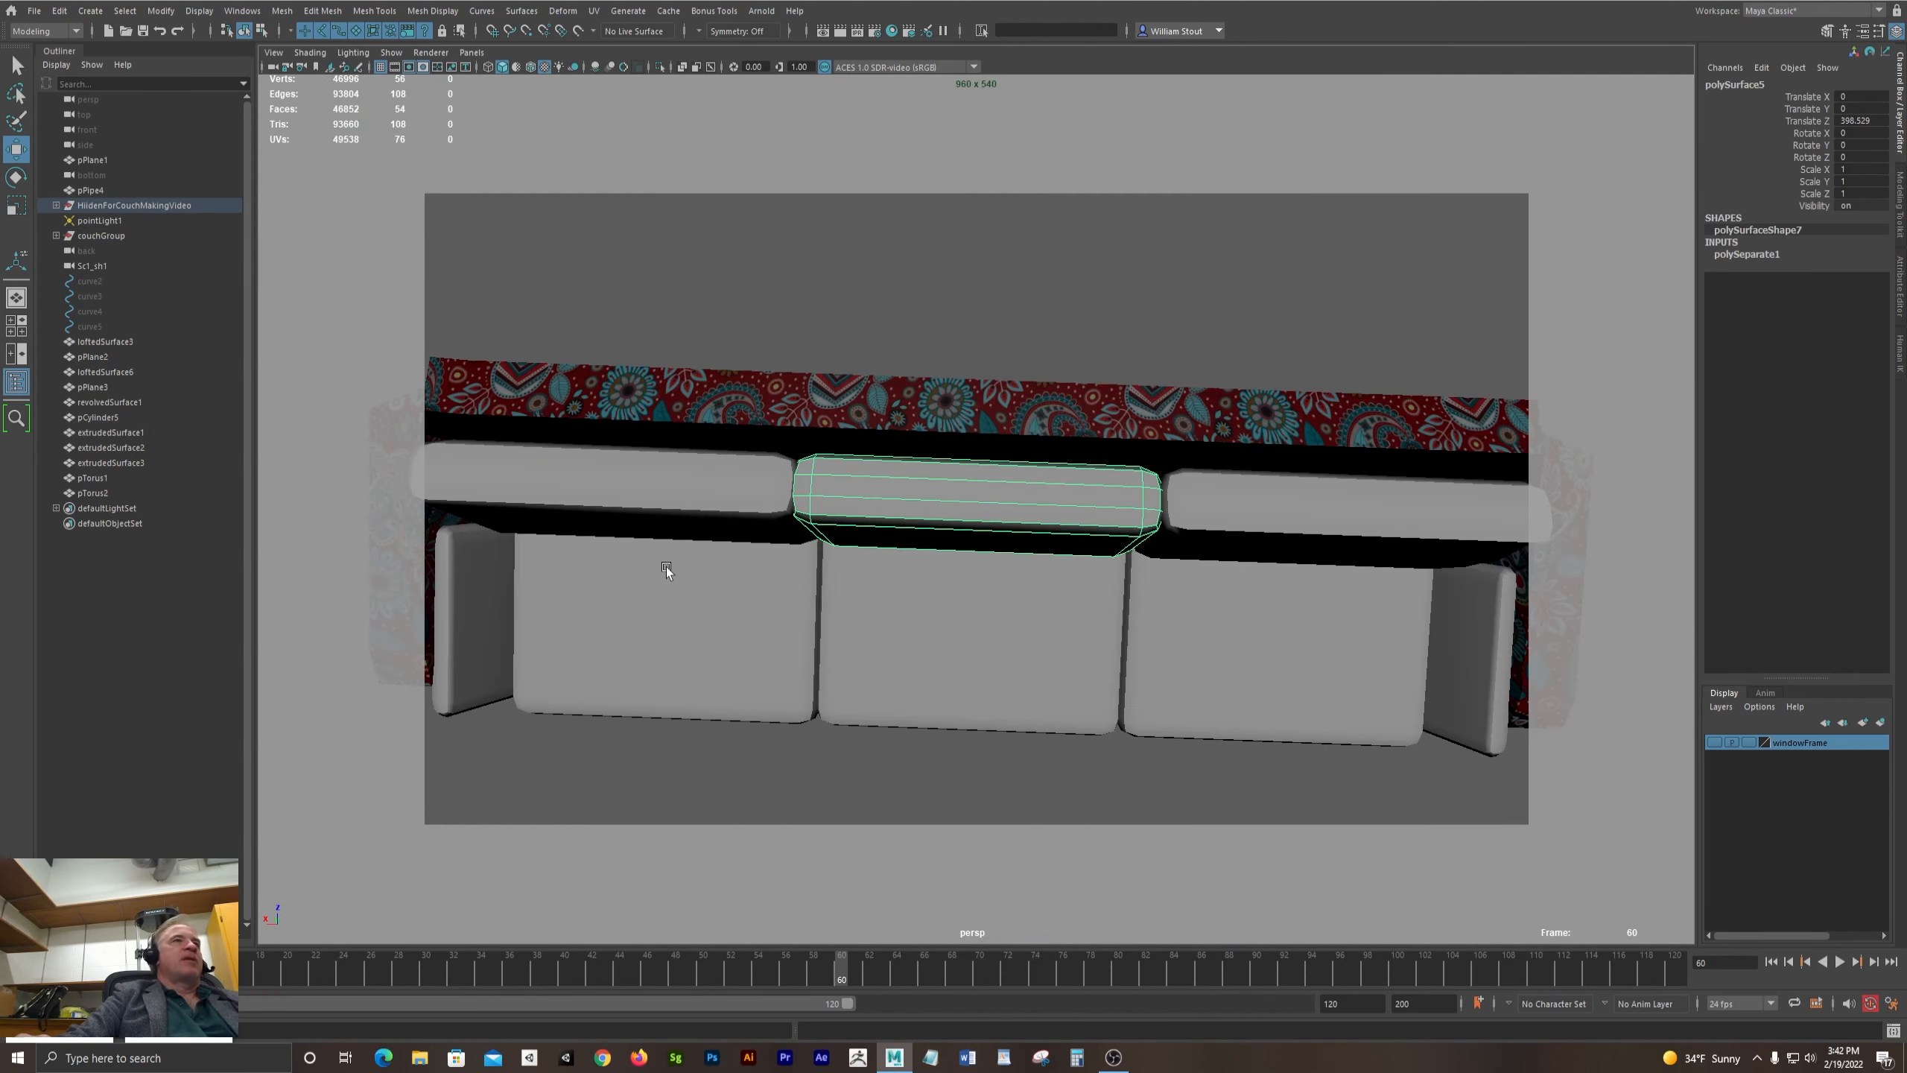
mouse_move(666, 560)
left_mouse_down("alt")
mouse_move(663, 520)
mouse_move(675, 534)
left_mouse_up("alt")
left_click(1233, 708, "shift")
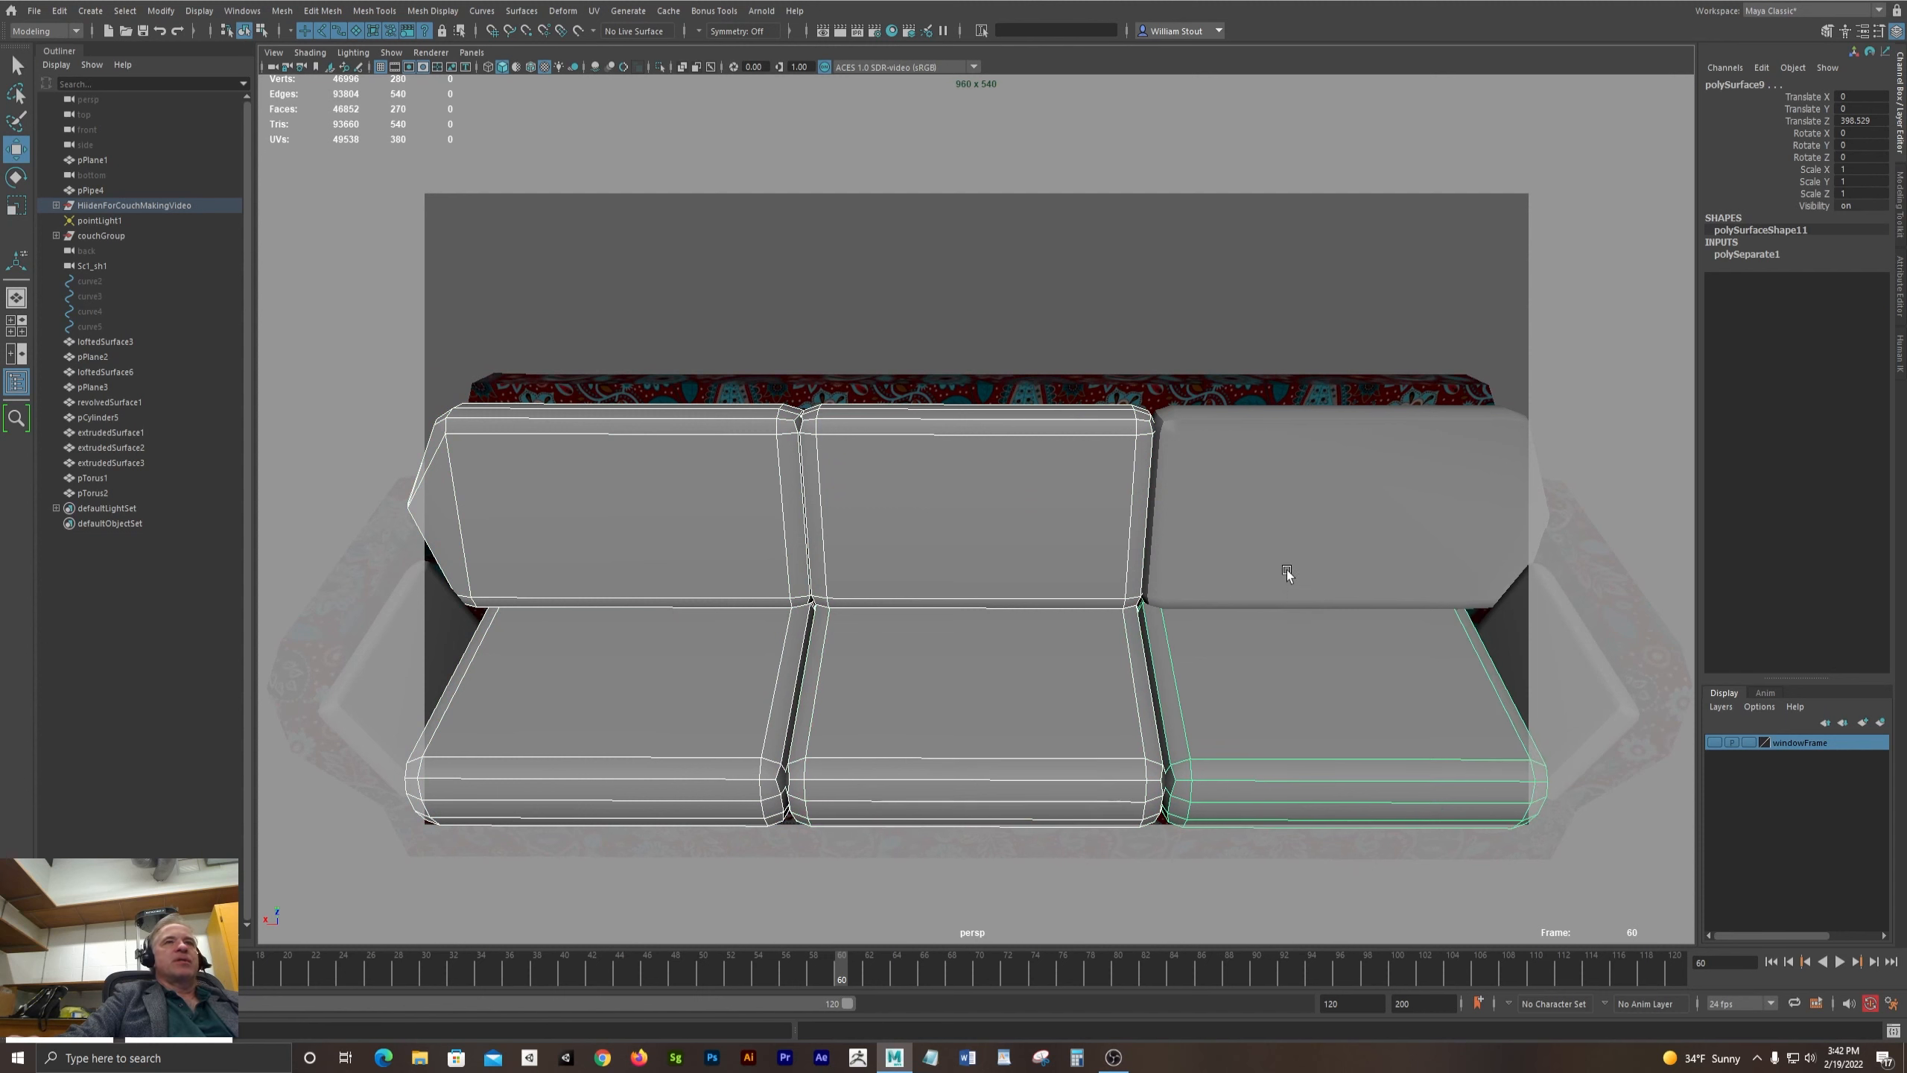
- Complete the selection of all couch cushions and generate their UVs with Automatic mapping in the UV Editor
left_click(1287, 569, "shift")
left_click(1543, 665, "shift")
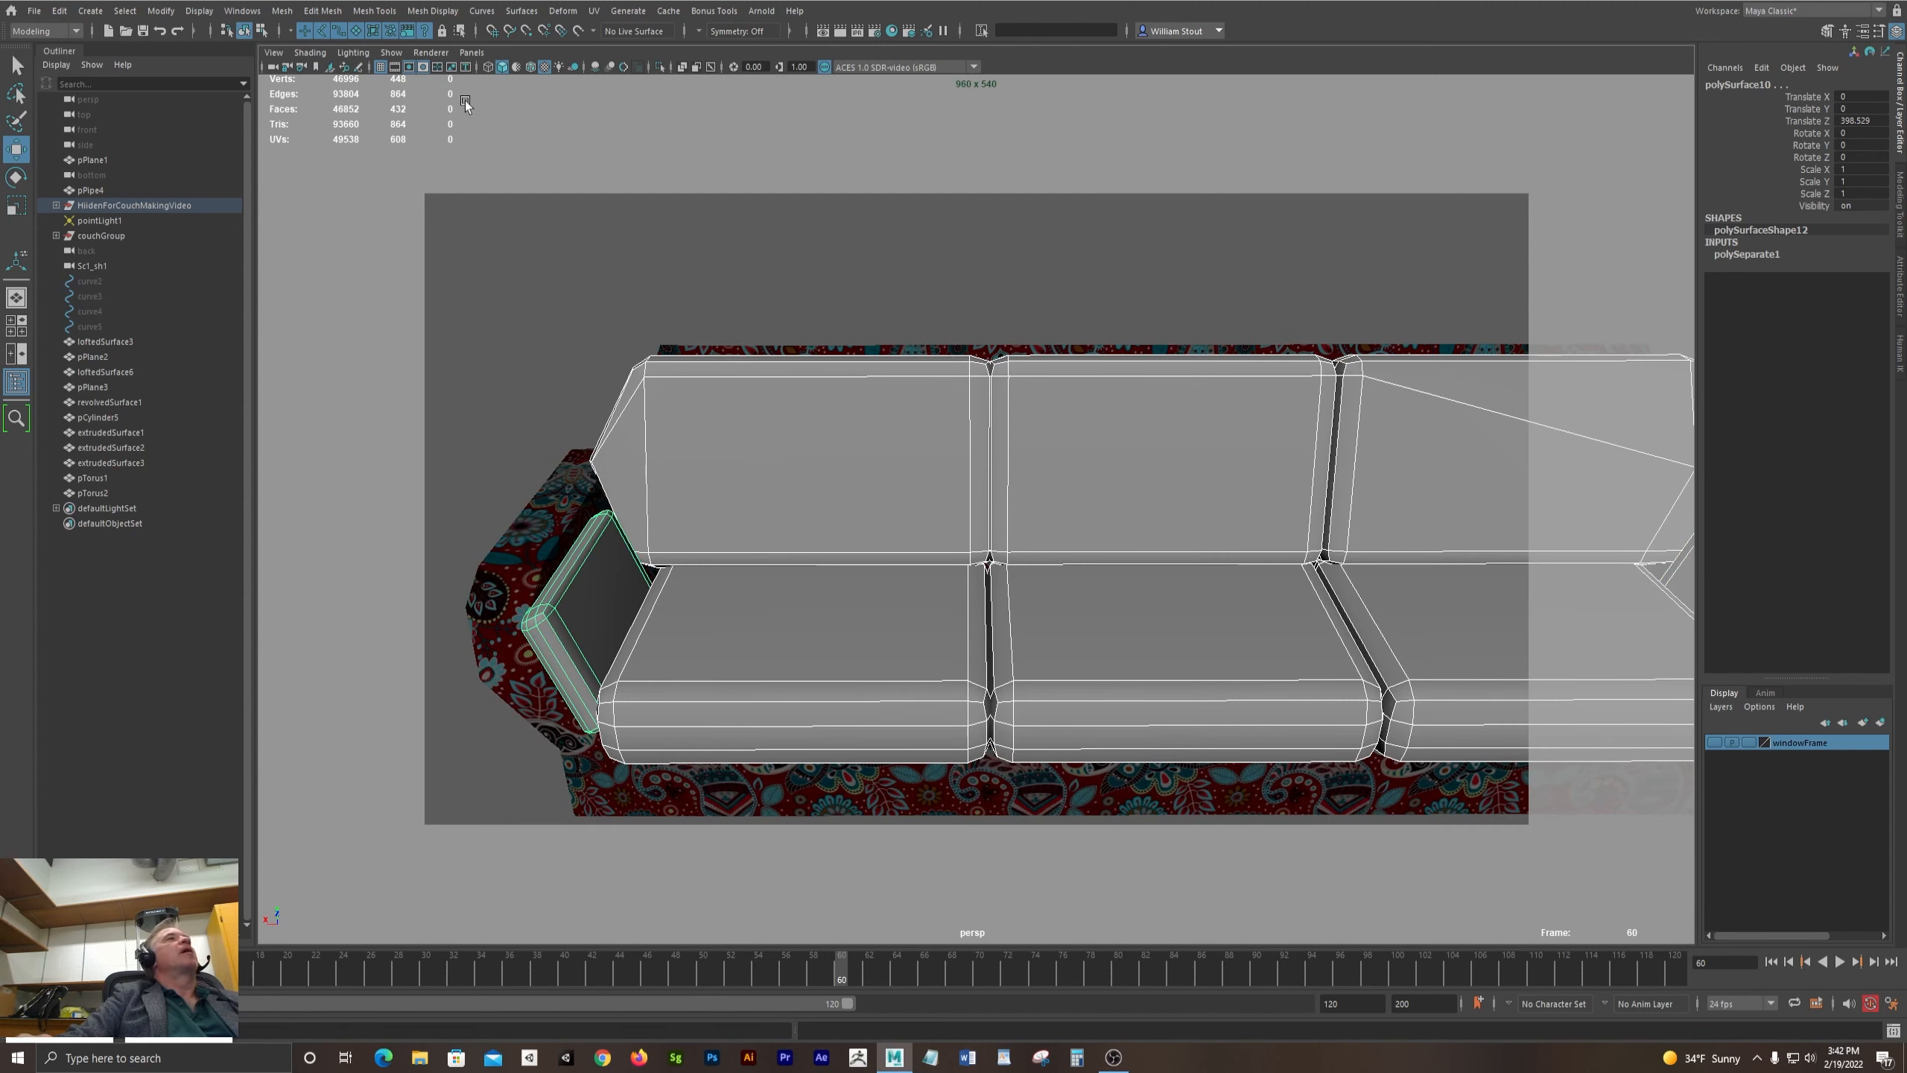
left_click(242, 10)
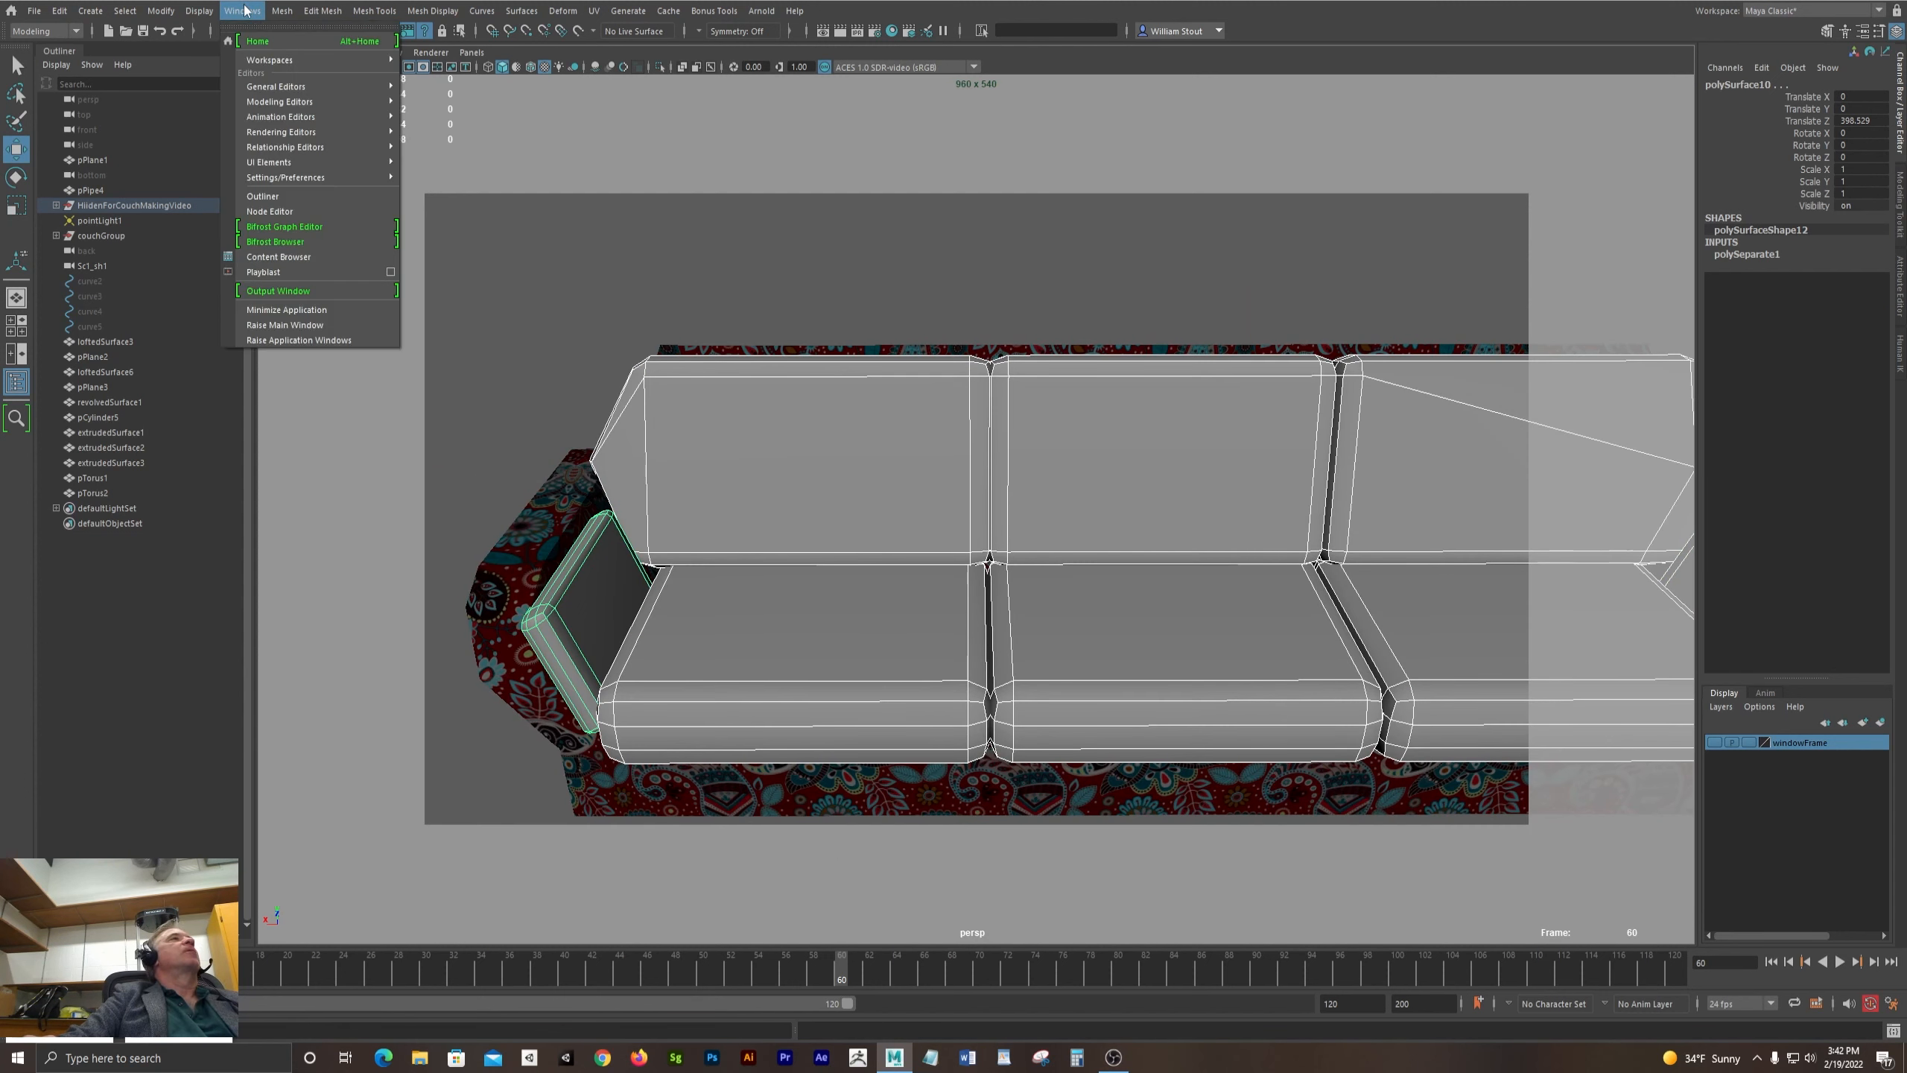
mouse_move(285, 104)
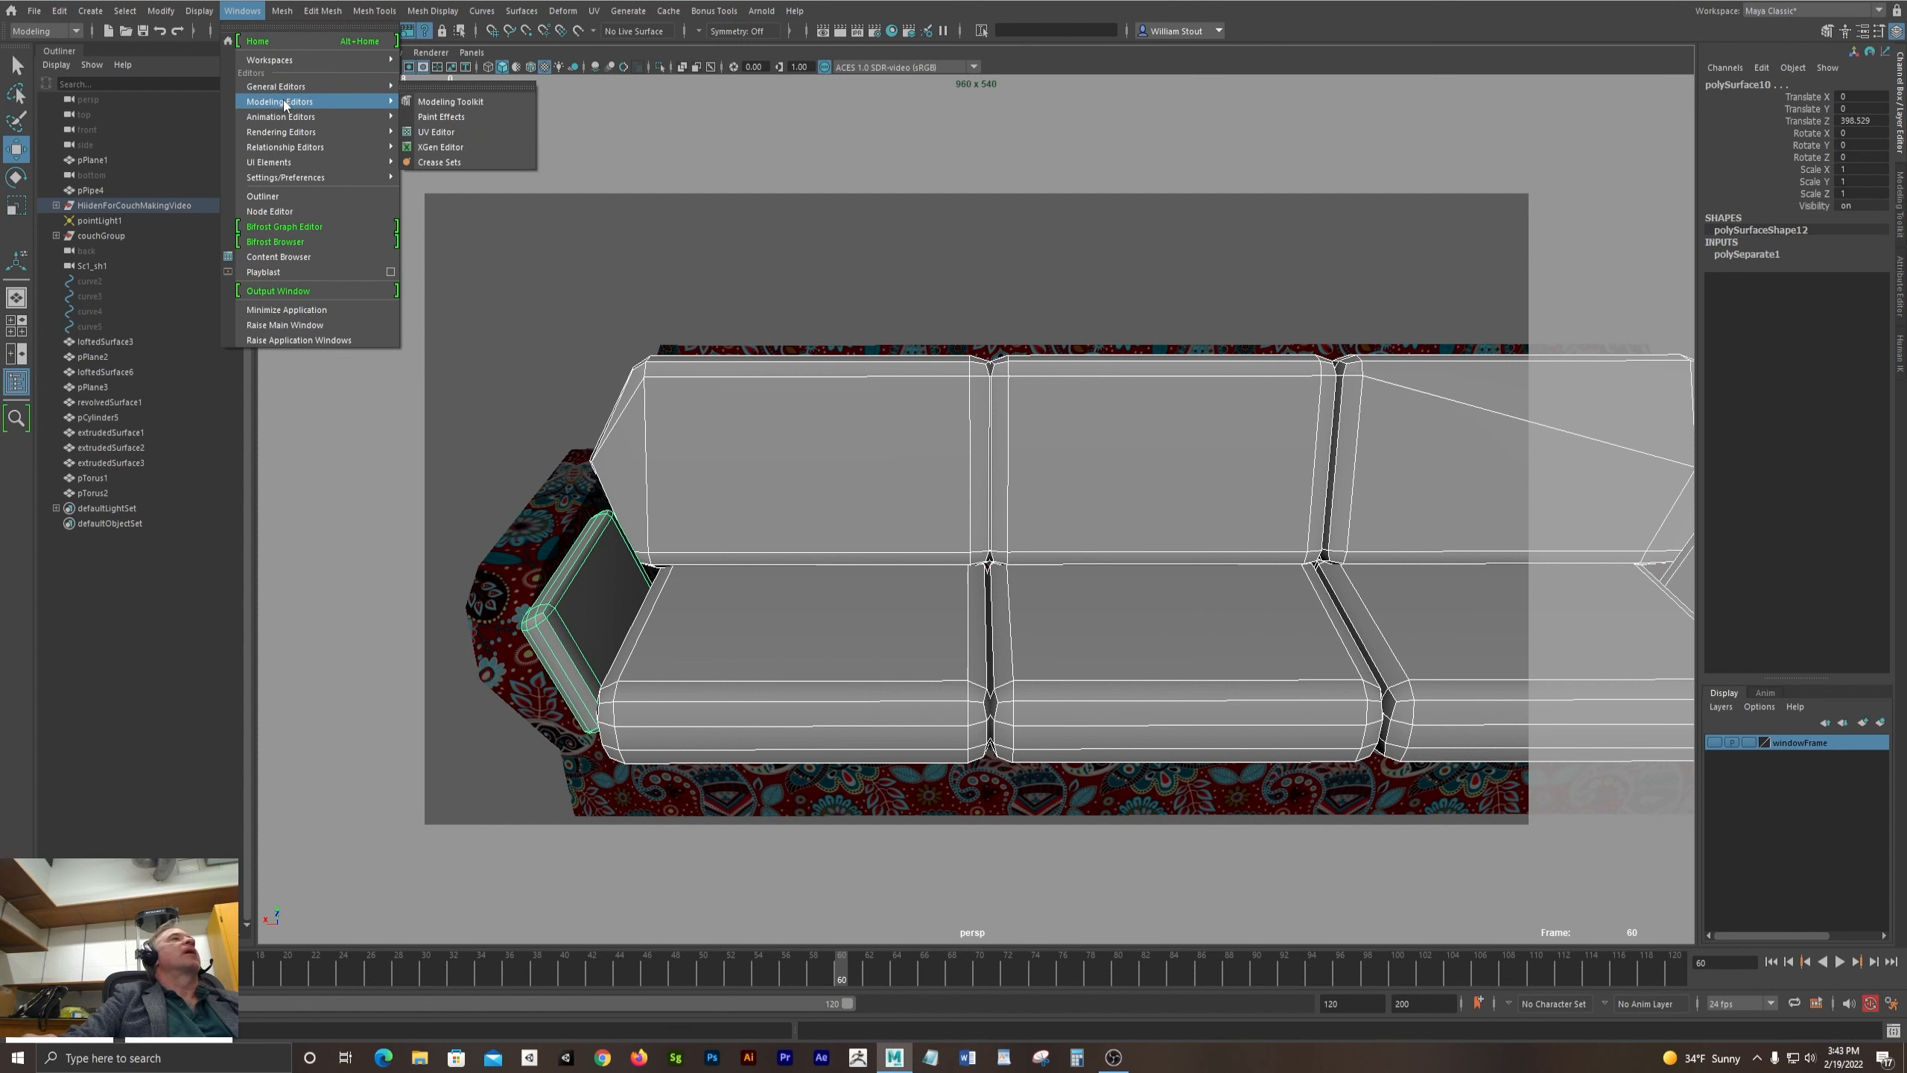
left_click(442, 135)
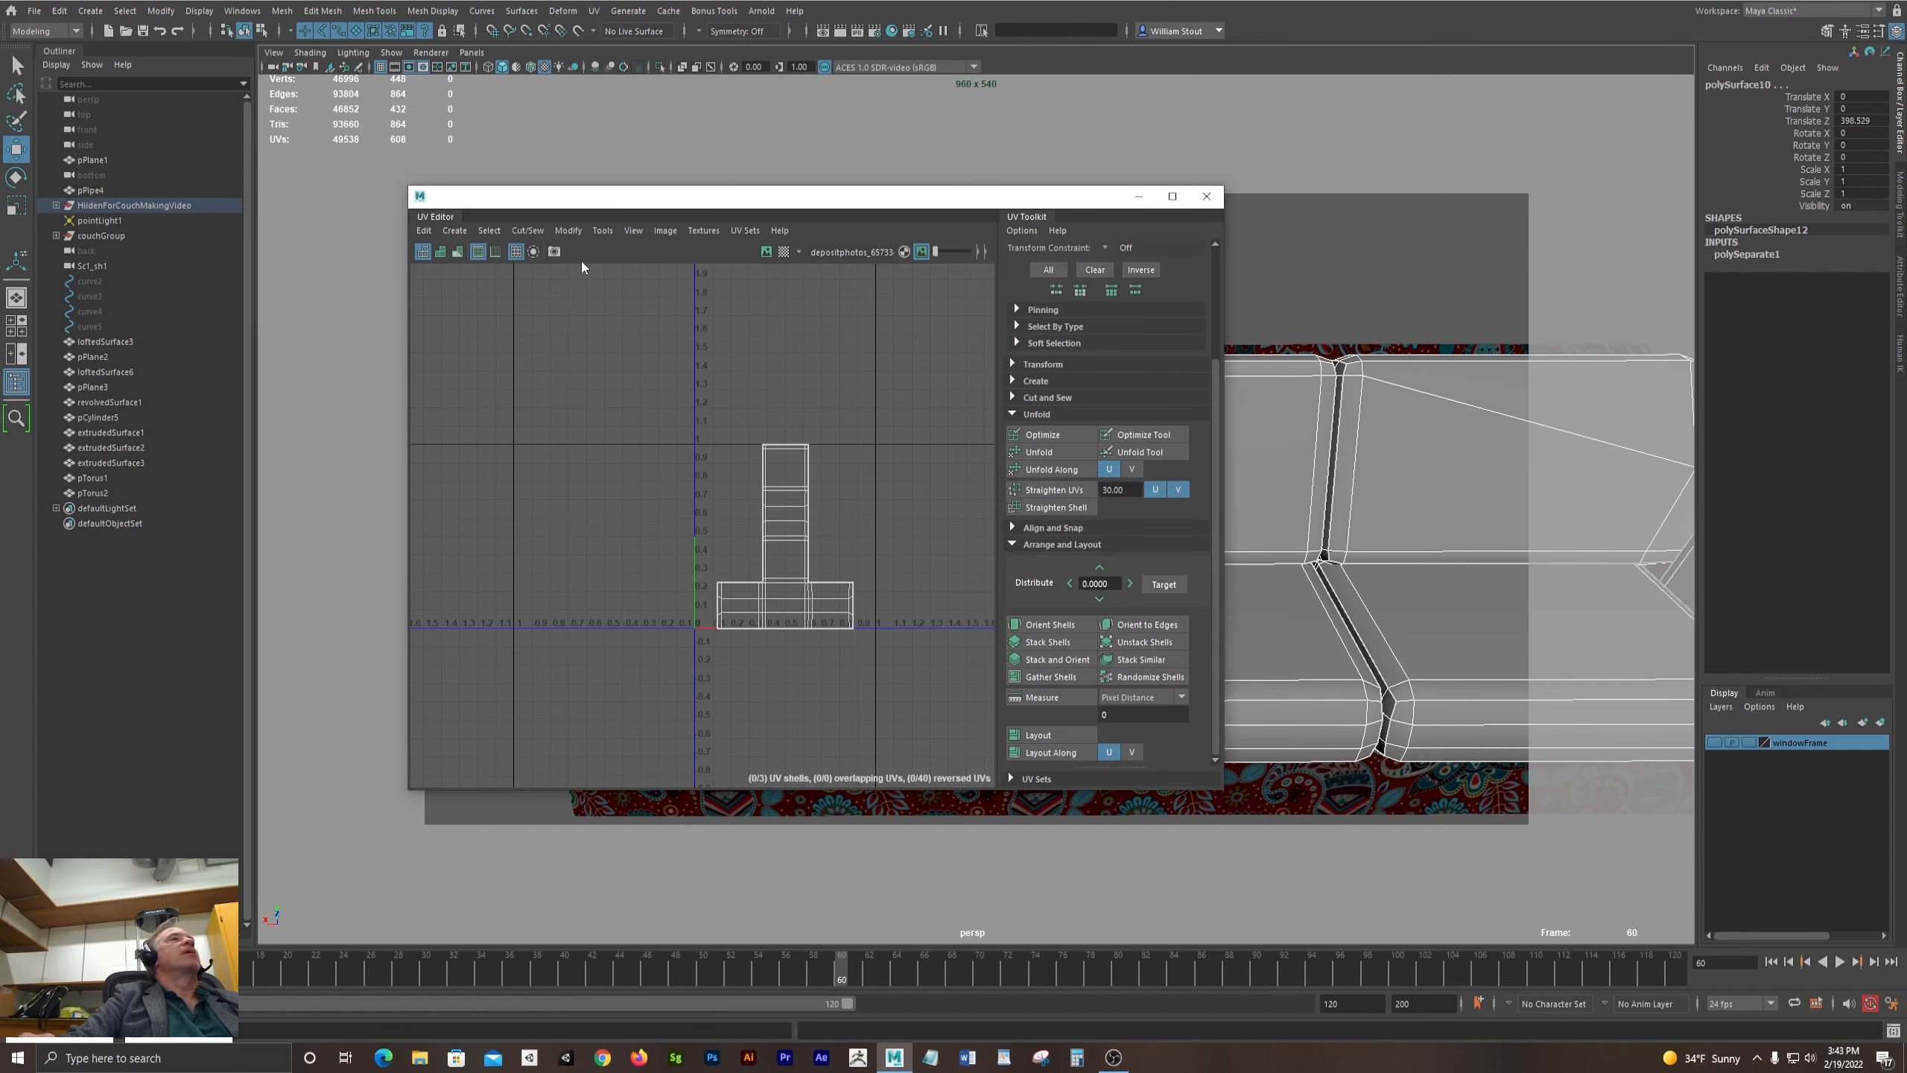
left_click(457, 231)
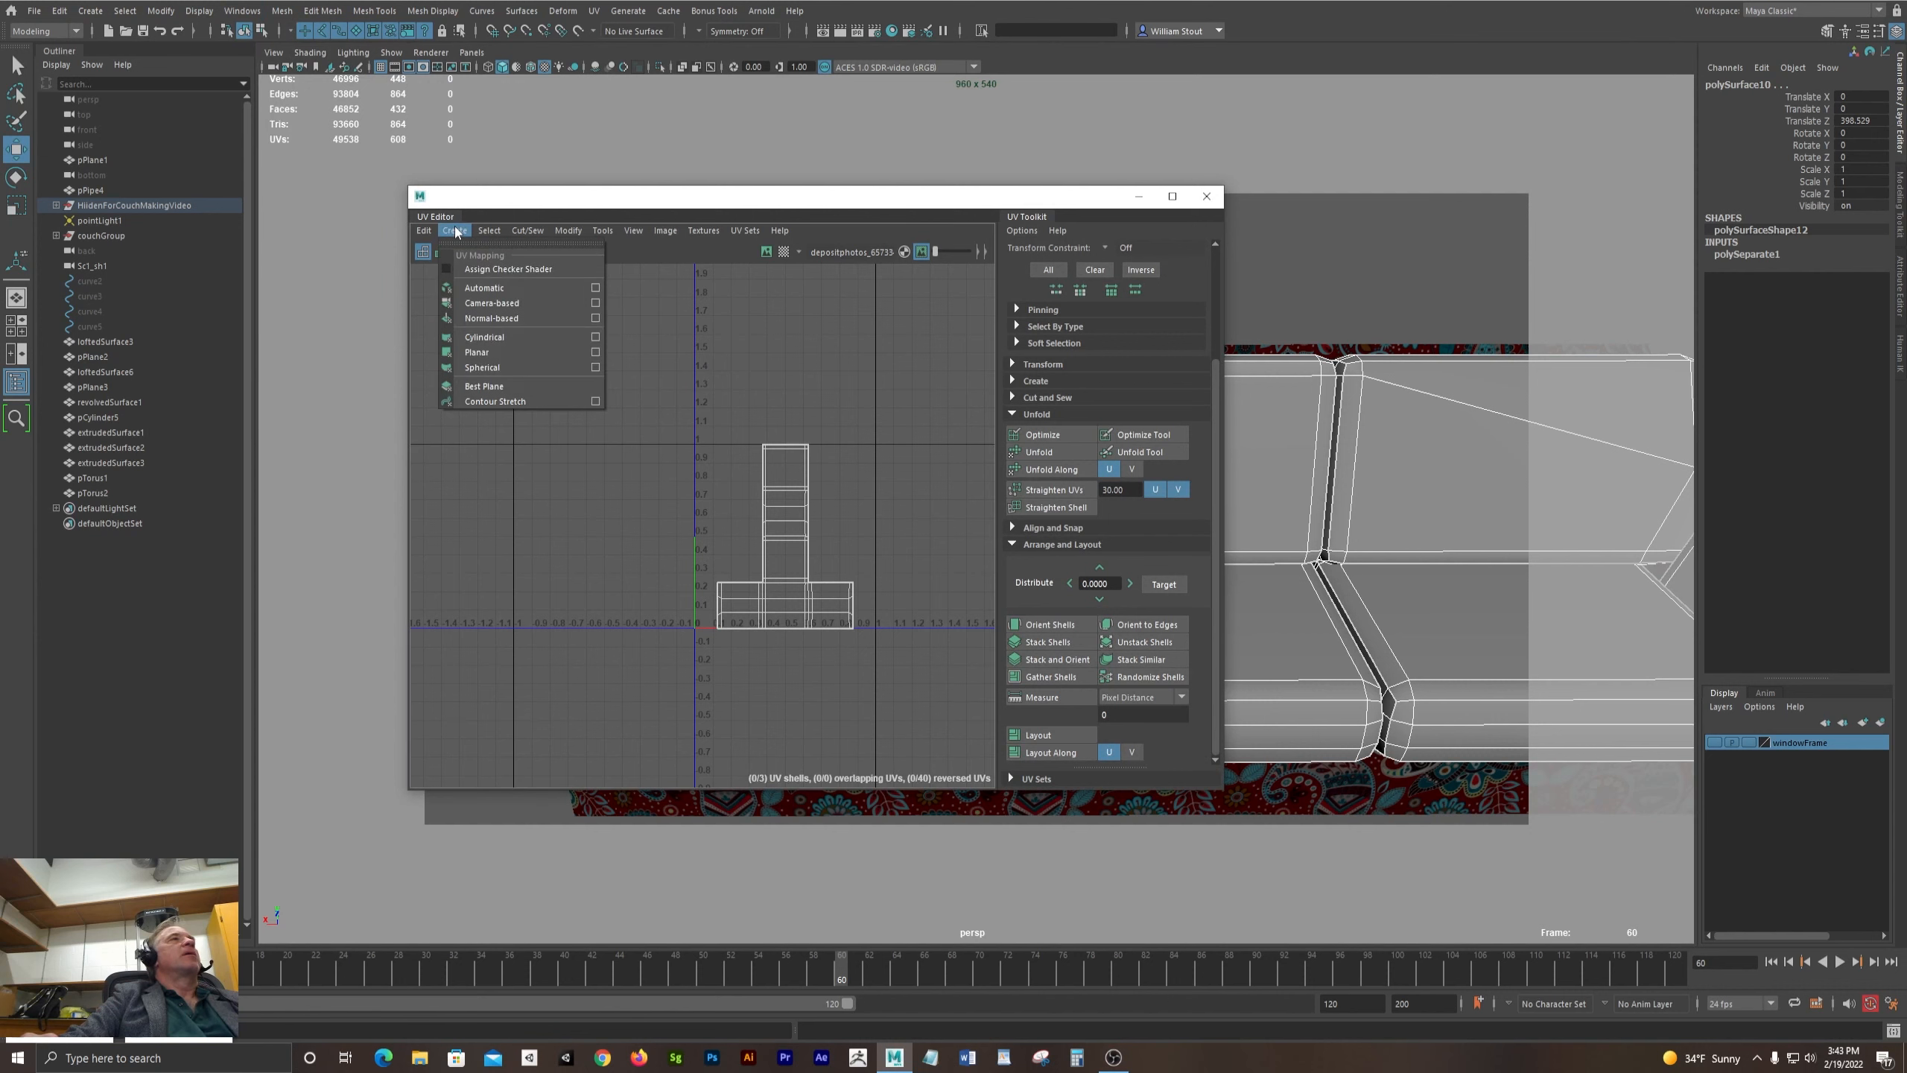
left_click(485, 282)
left_click(650, 343)
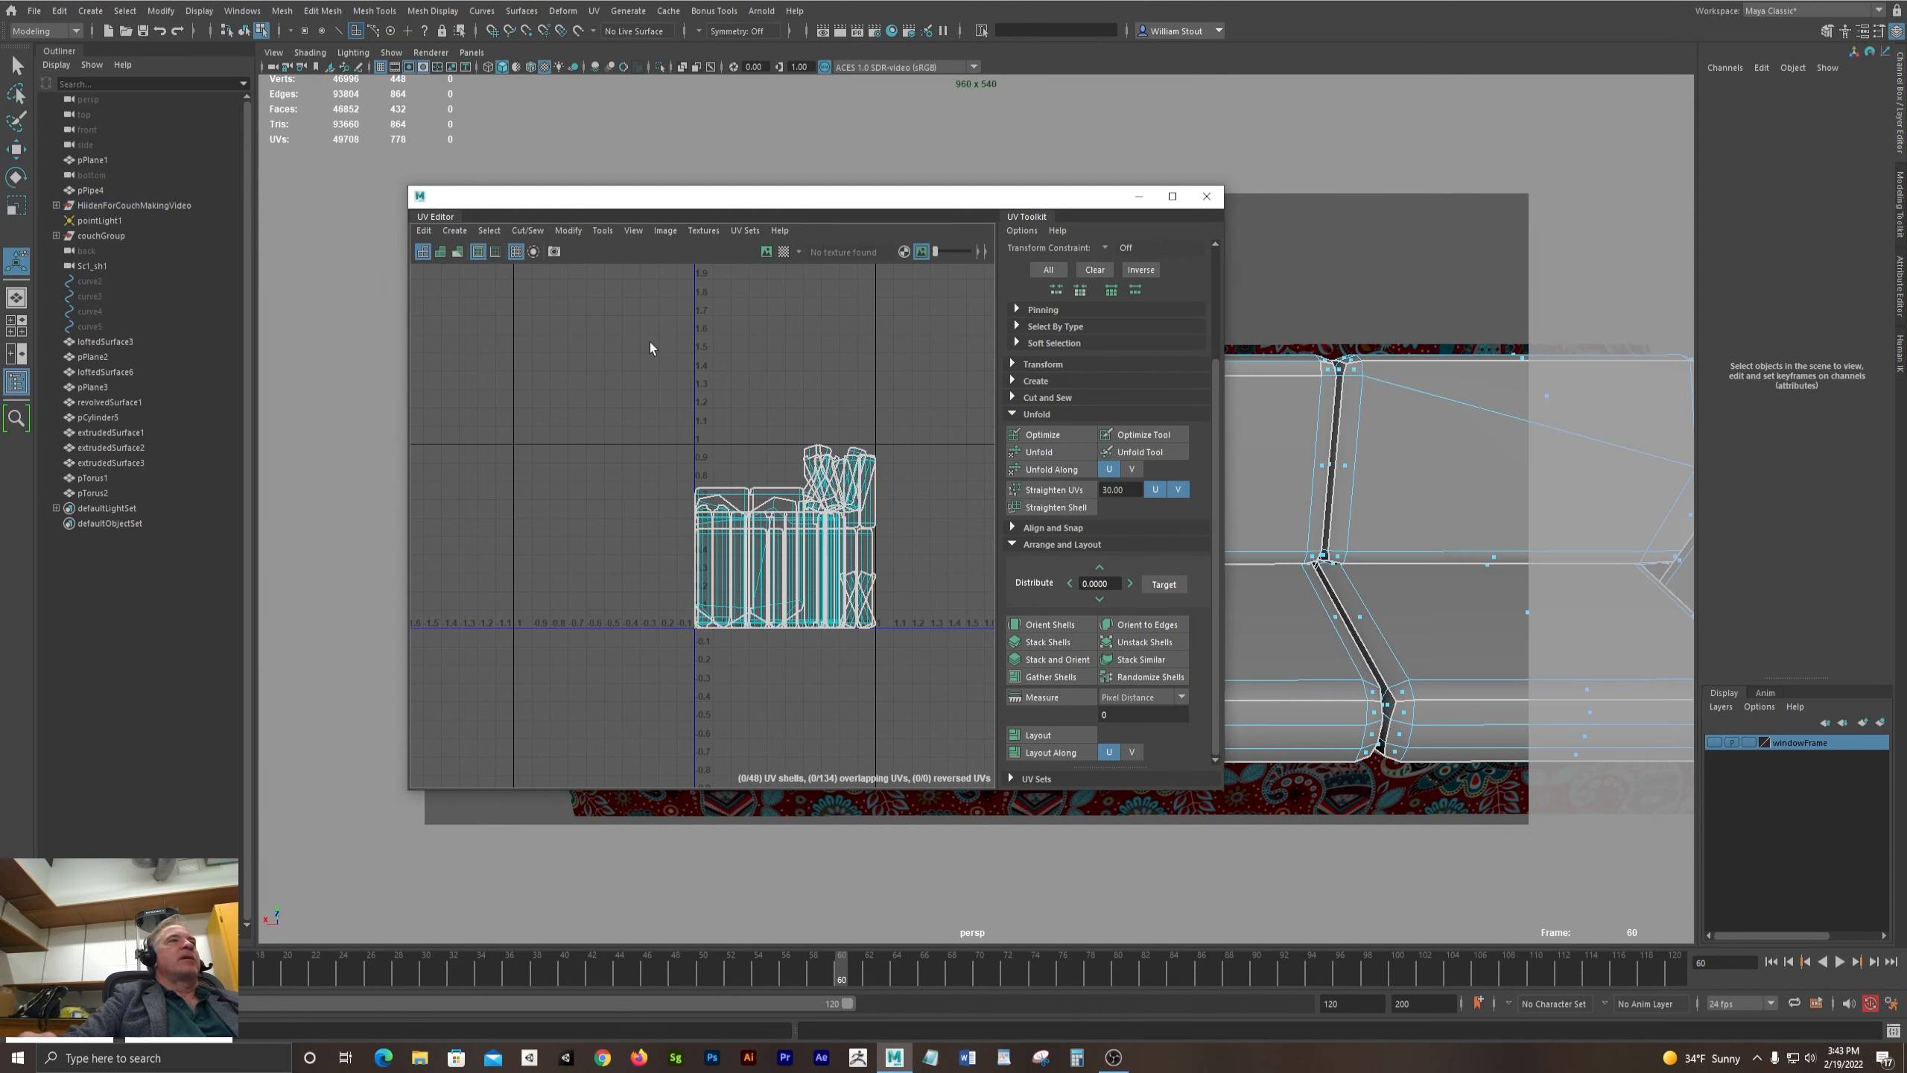
- Return to object selection and select only the leftmost seat cushion to show its UV shells
left_click_drag(783, 197, 390, 151)
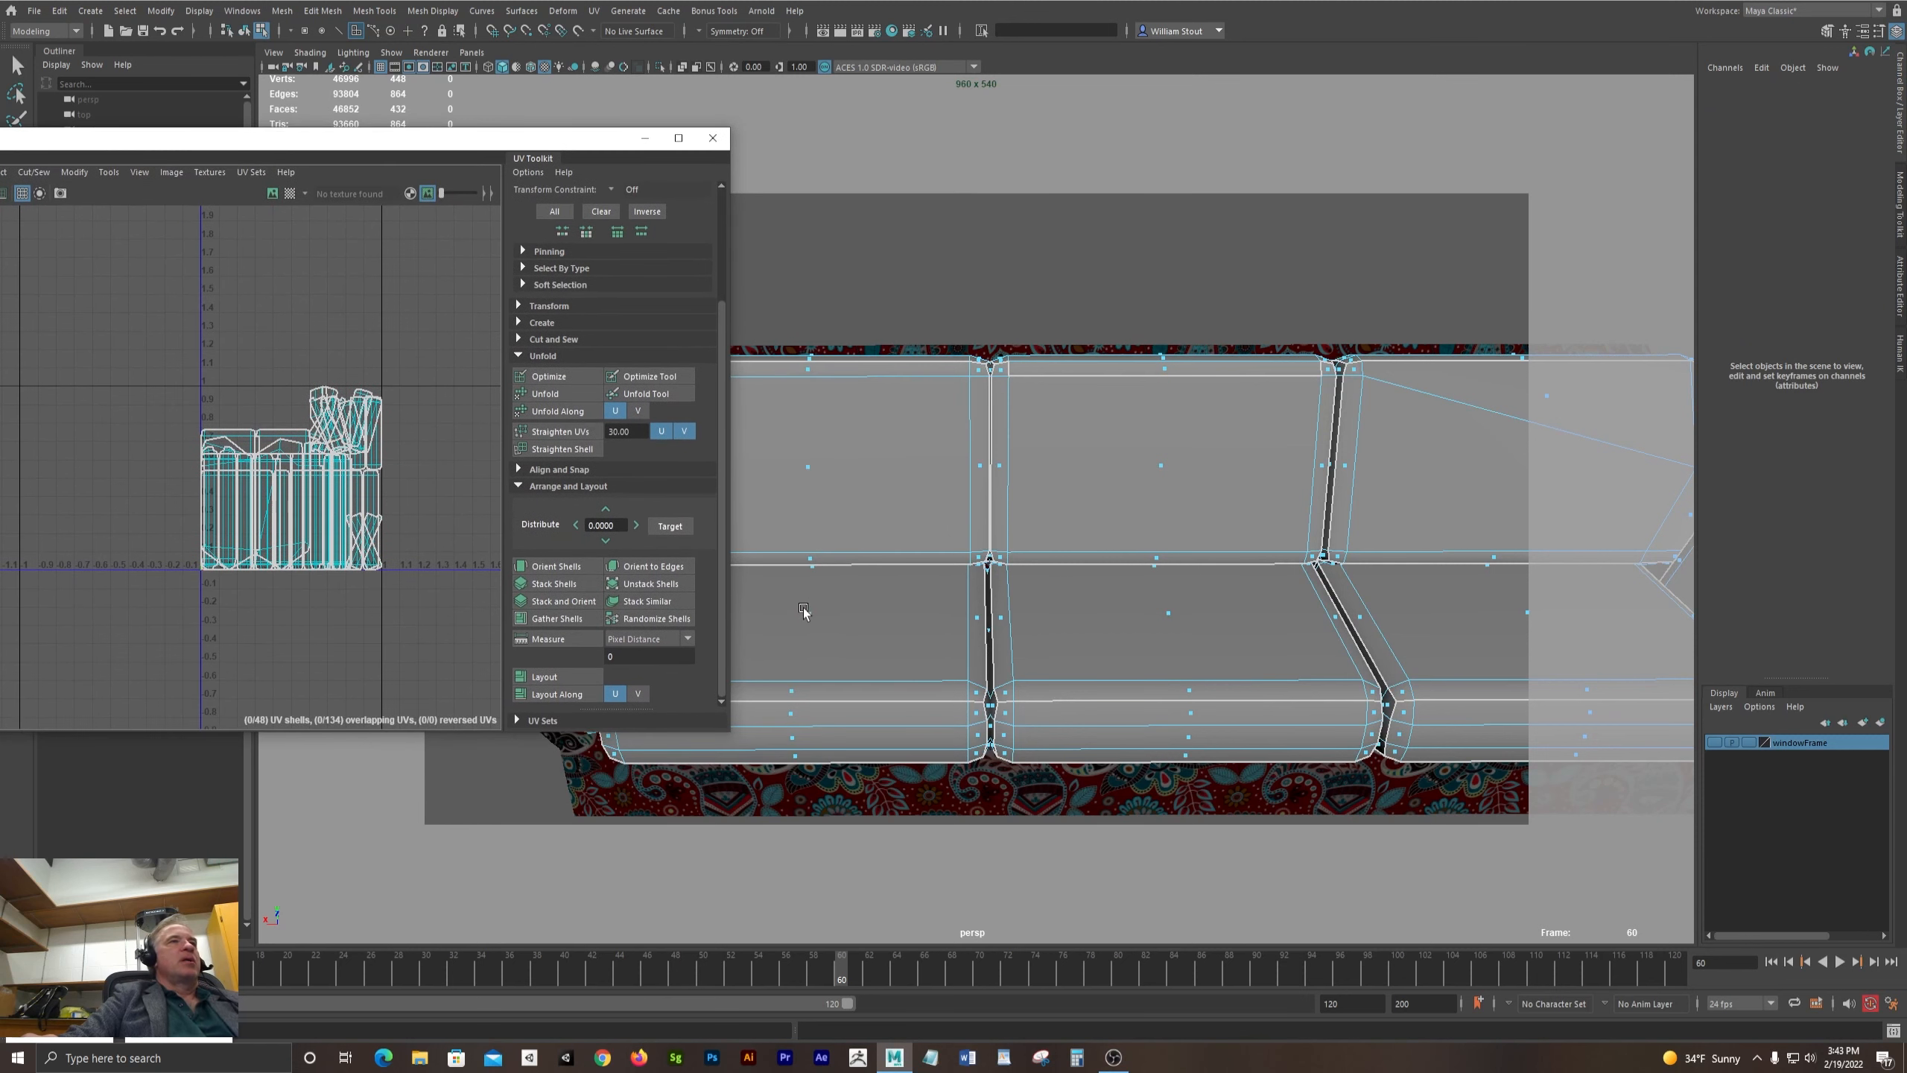
left_click(812, 618)
key("F8")
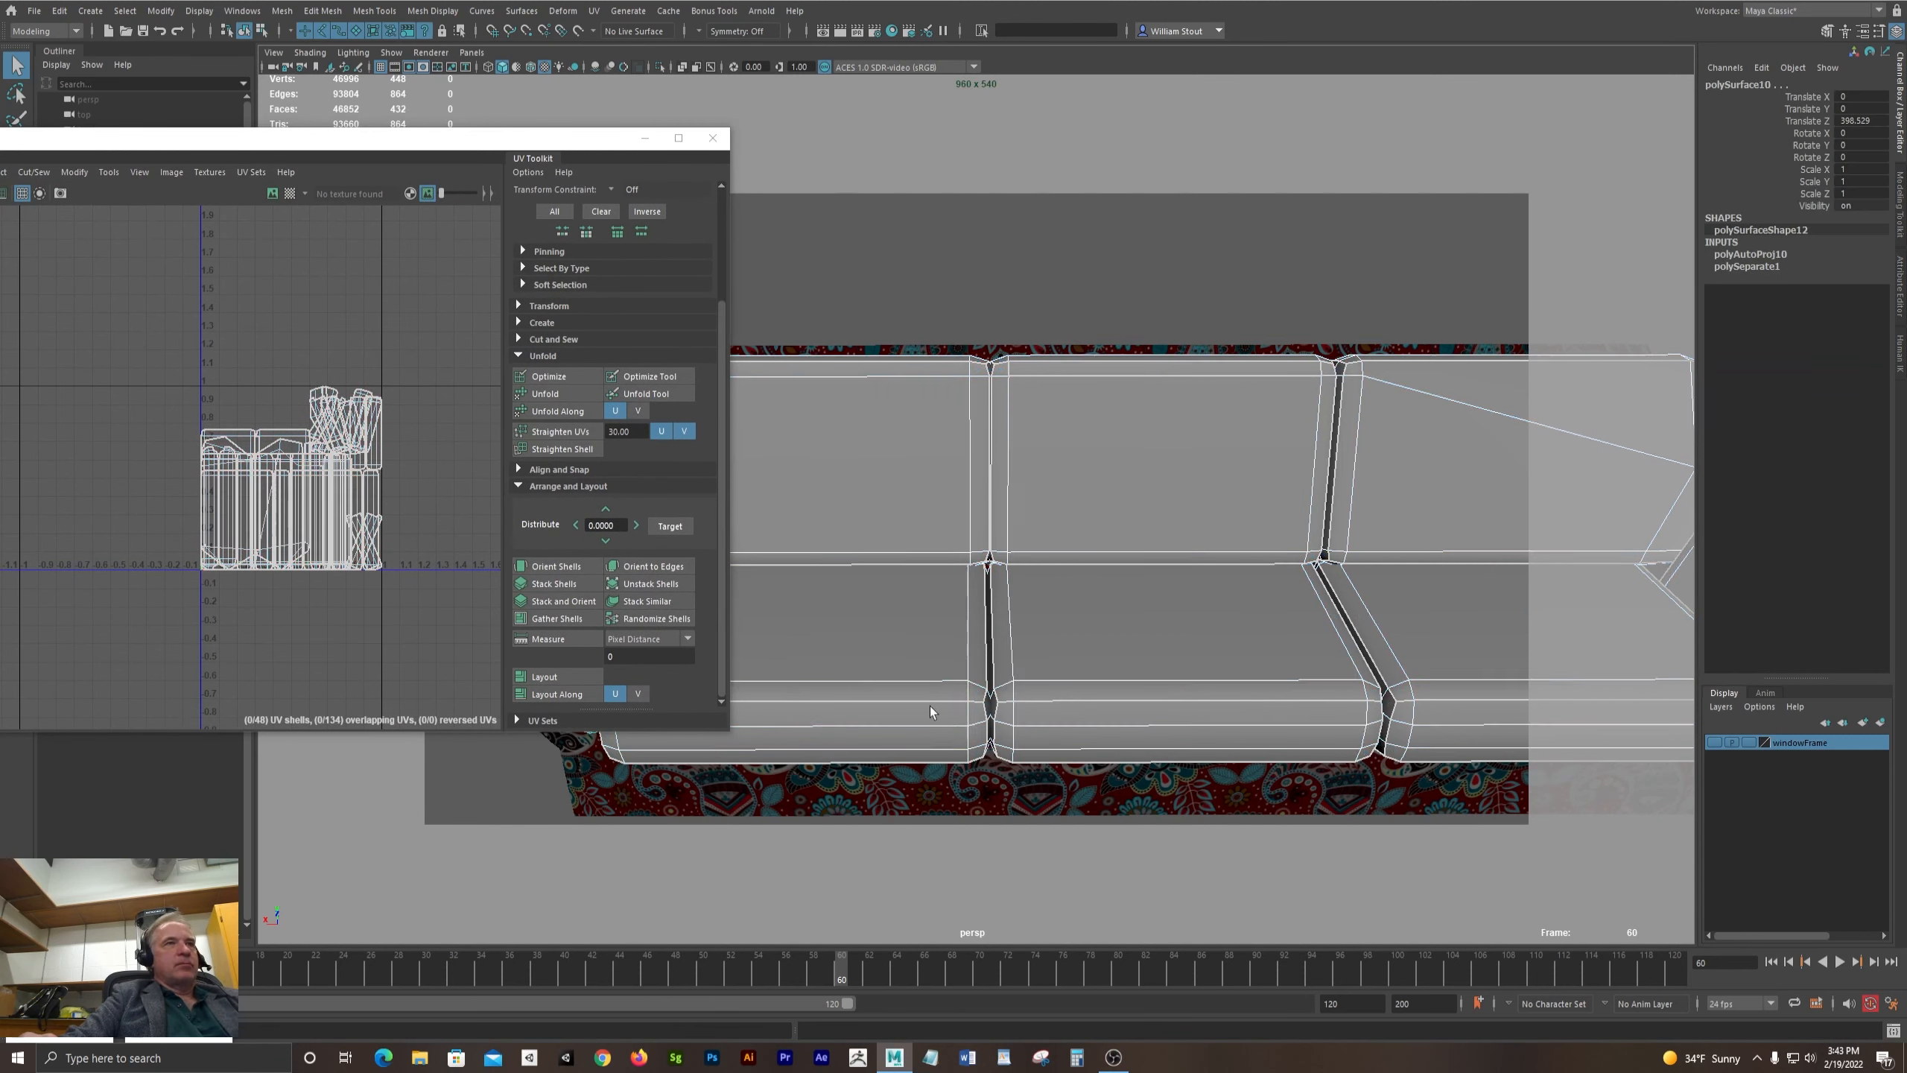
left_click(925, 704)
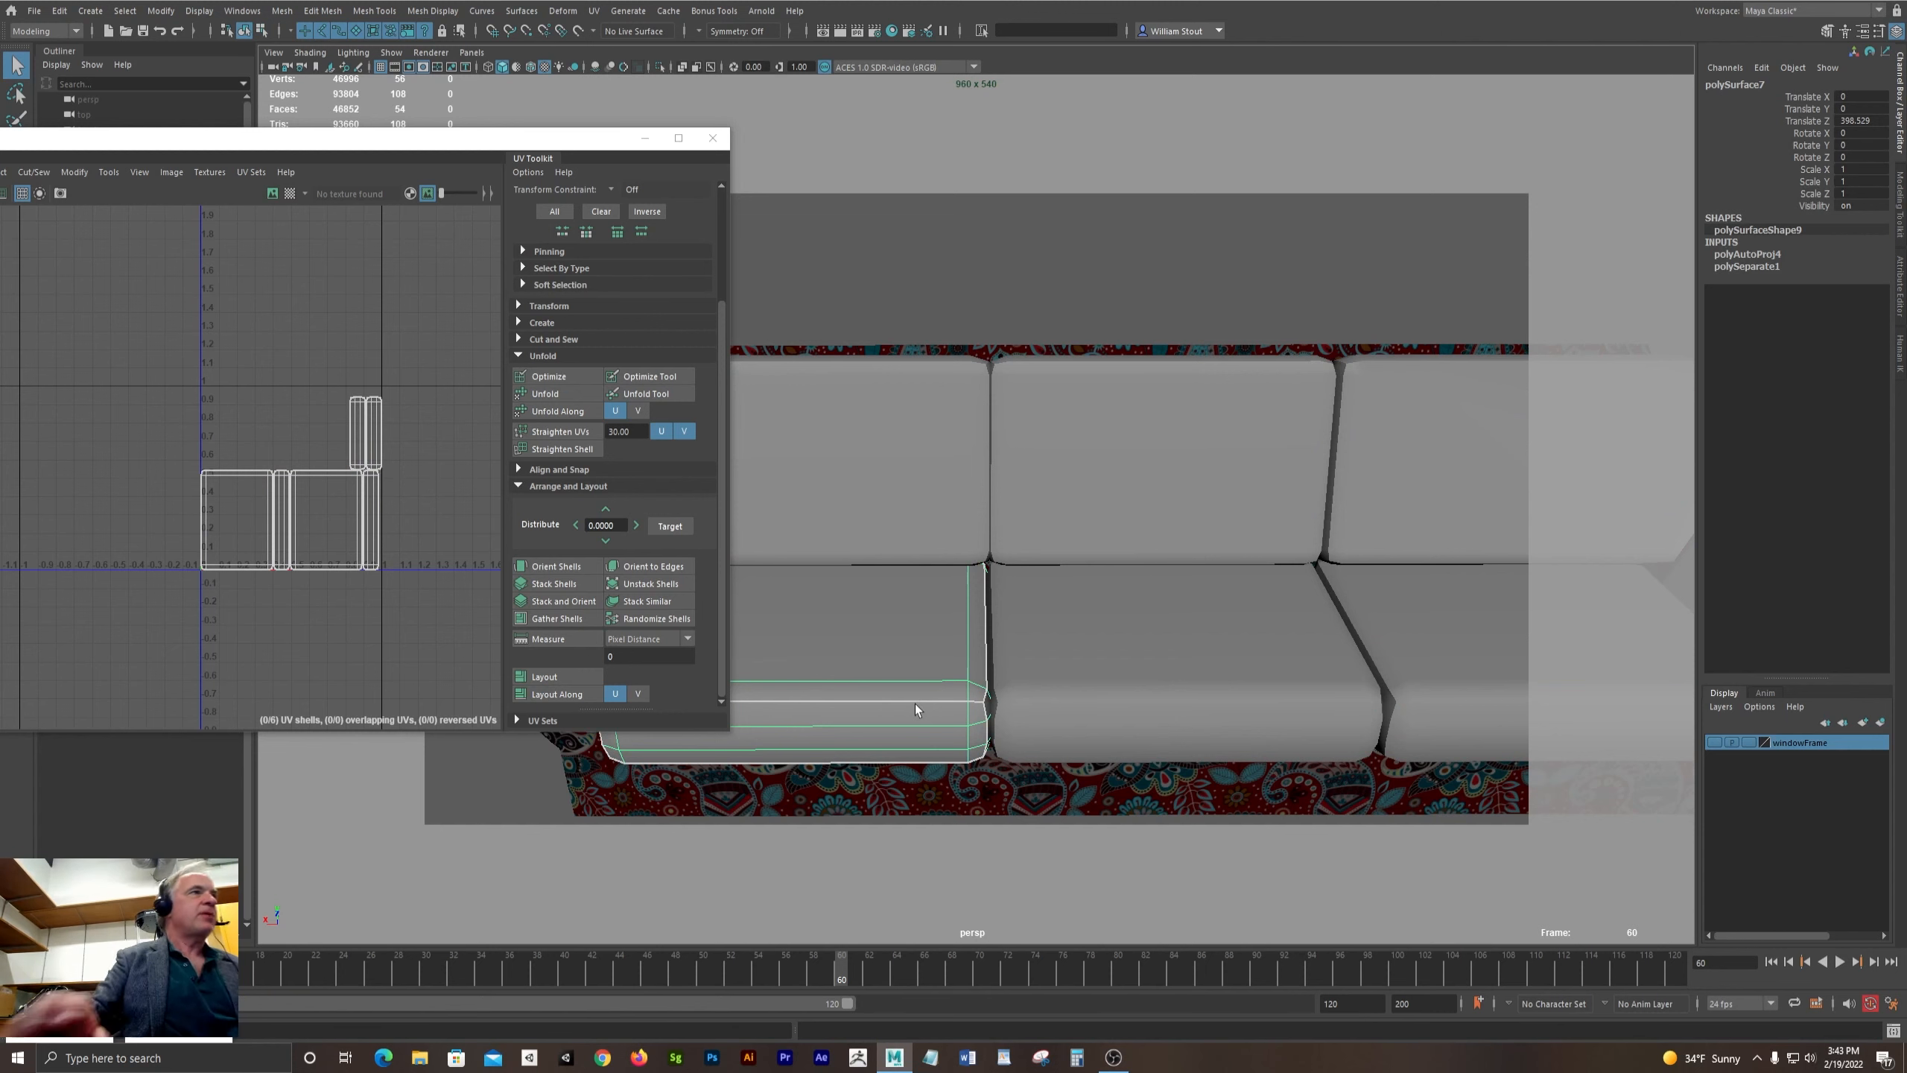
mouse_move(252, 328)
middle_mouse_down("alt")
mouse_move(264, 354)
mouse_move(283, 317)
middle_mouse_up("alt")
right_click_drag(293, 319, 361, 354, "alt")
middle_click_drag(361, 354, 338, 365, "alt")
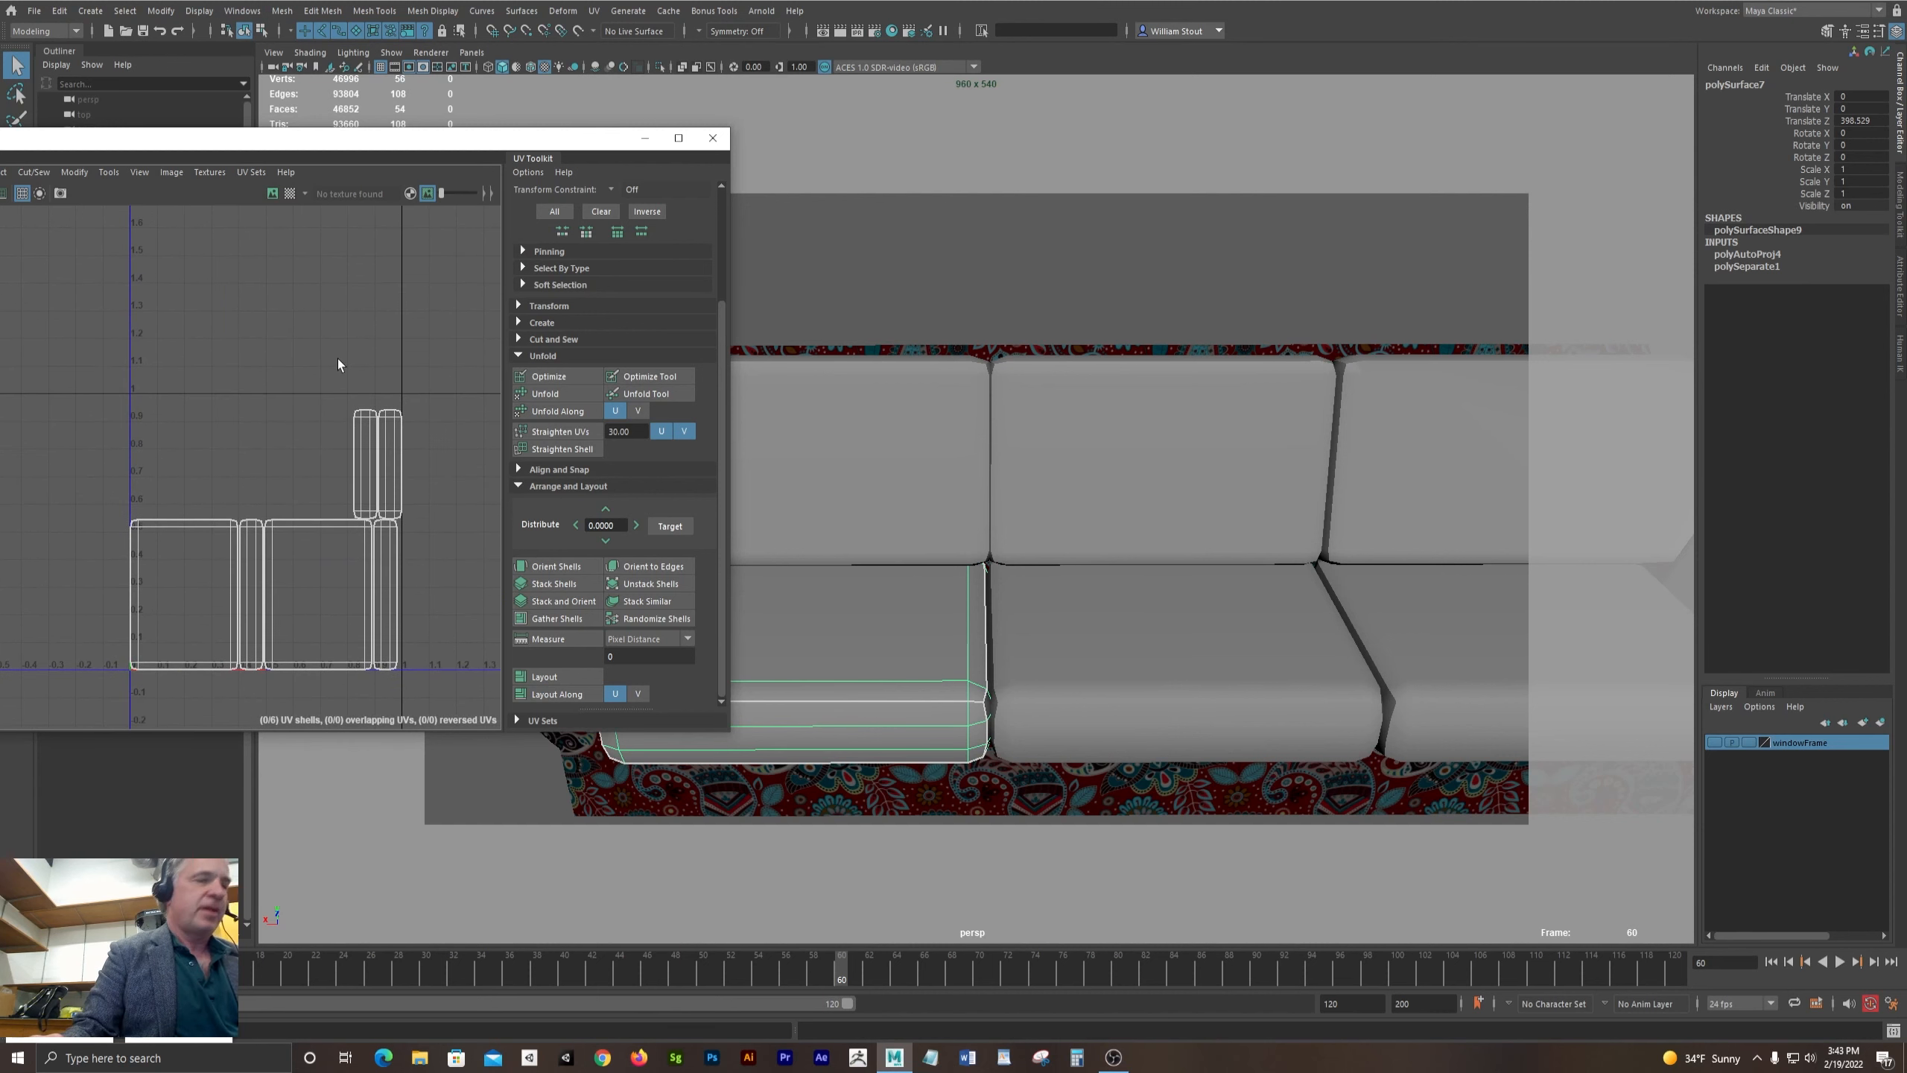
- Pick the leftmost seat cushion's top face to identify its matching shell in the UV layout
left_click(822, 606)
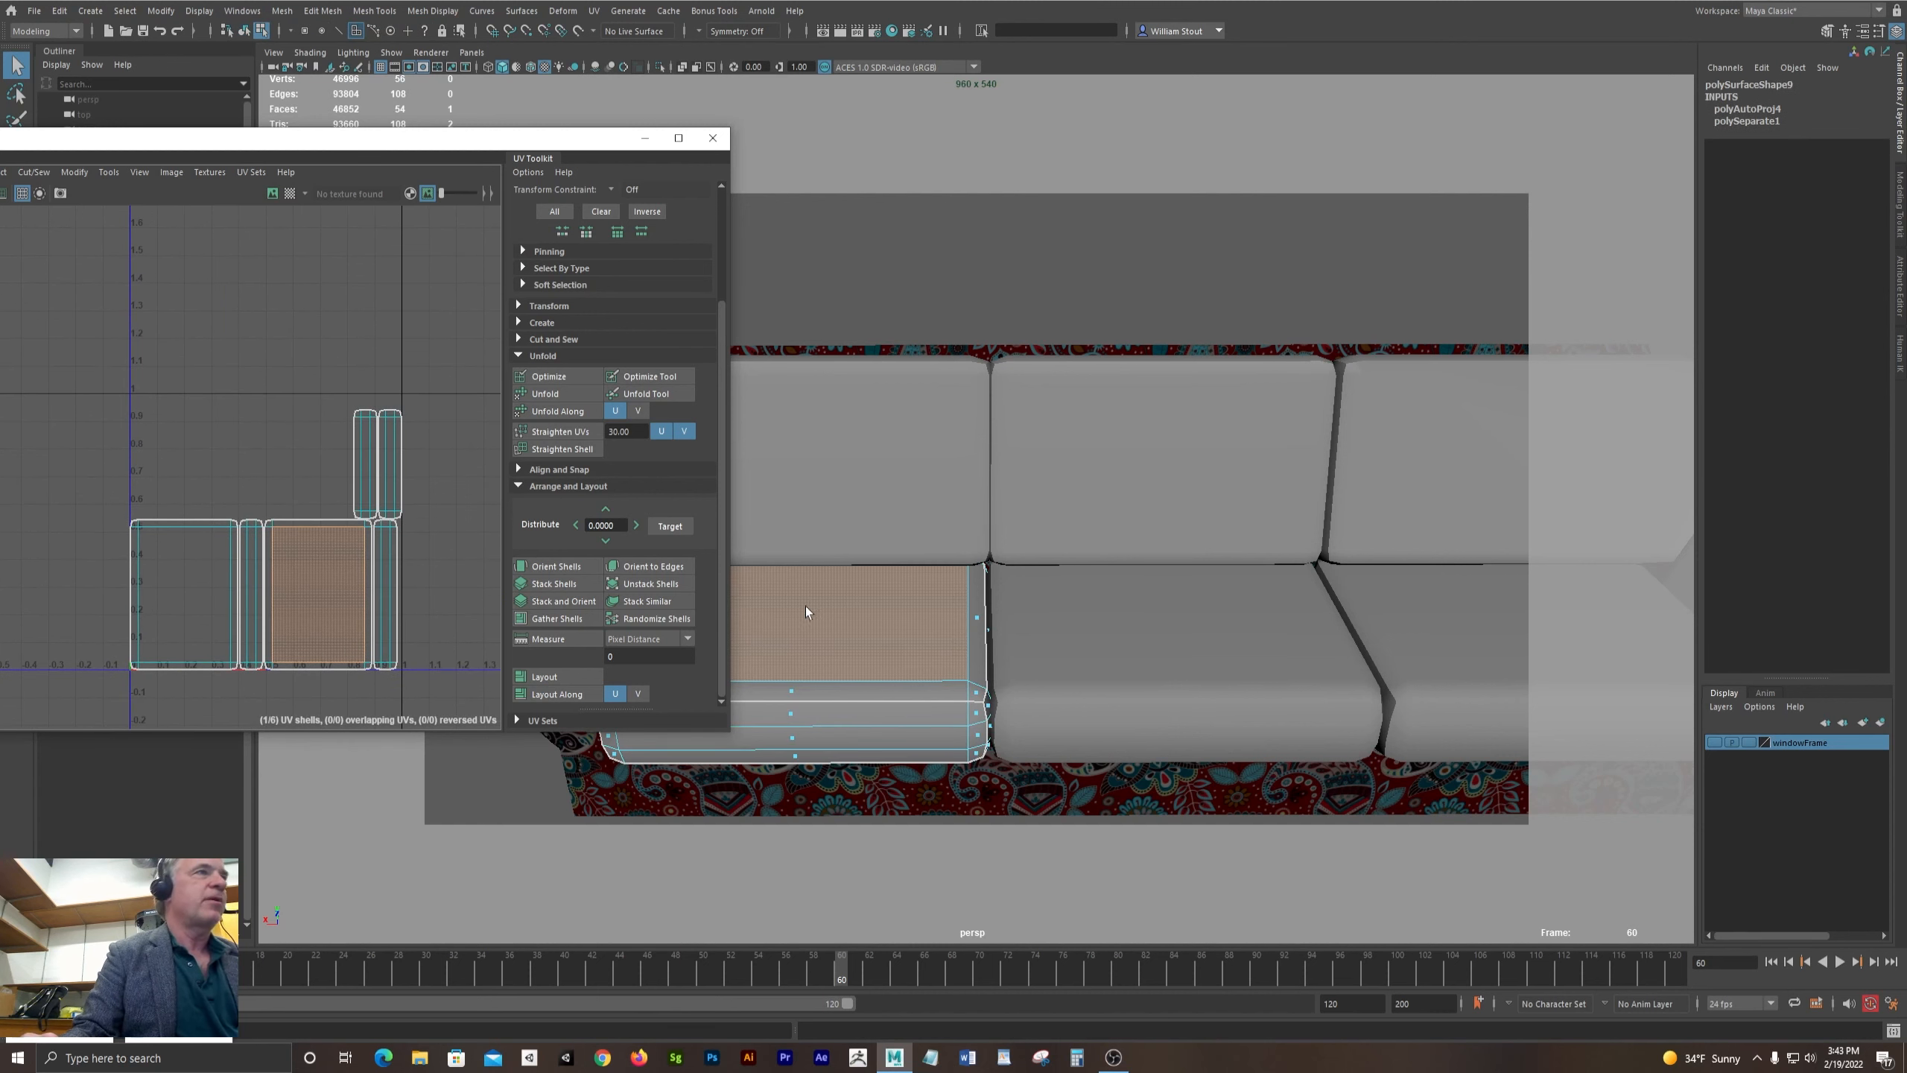
key("ctrl+z")
left_click(822, 623)
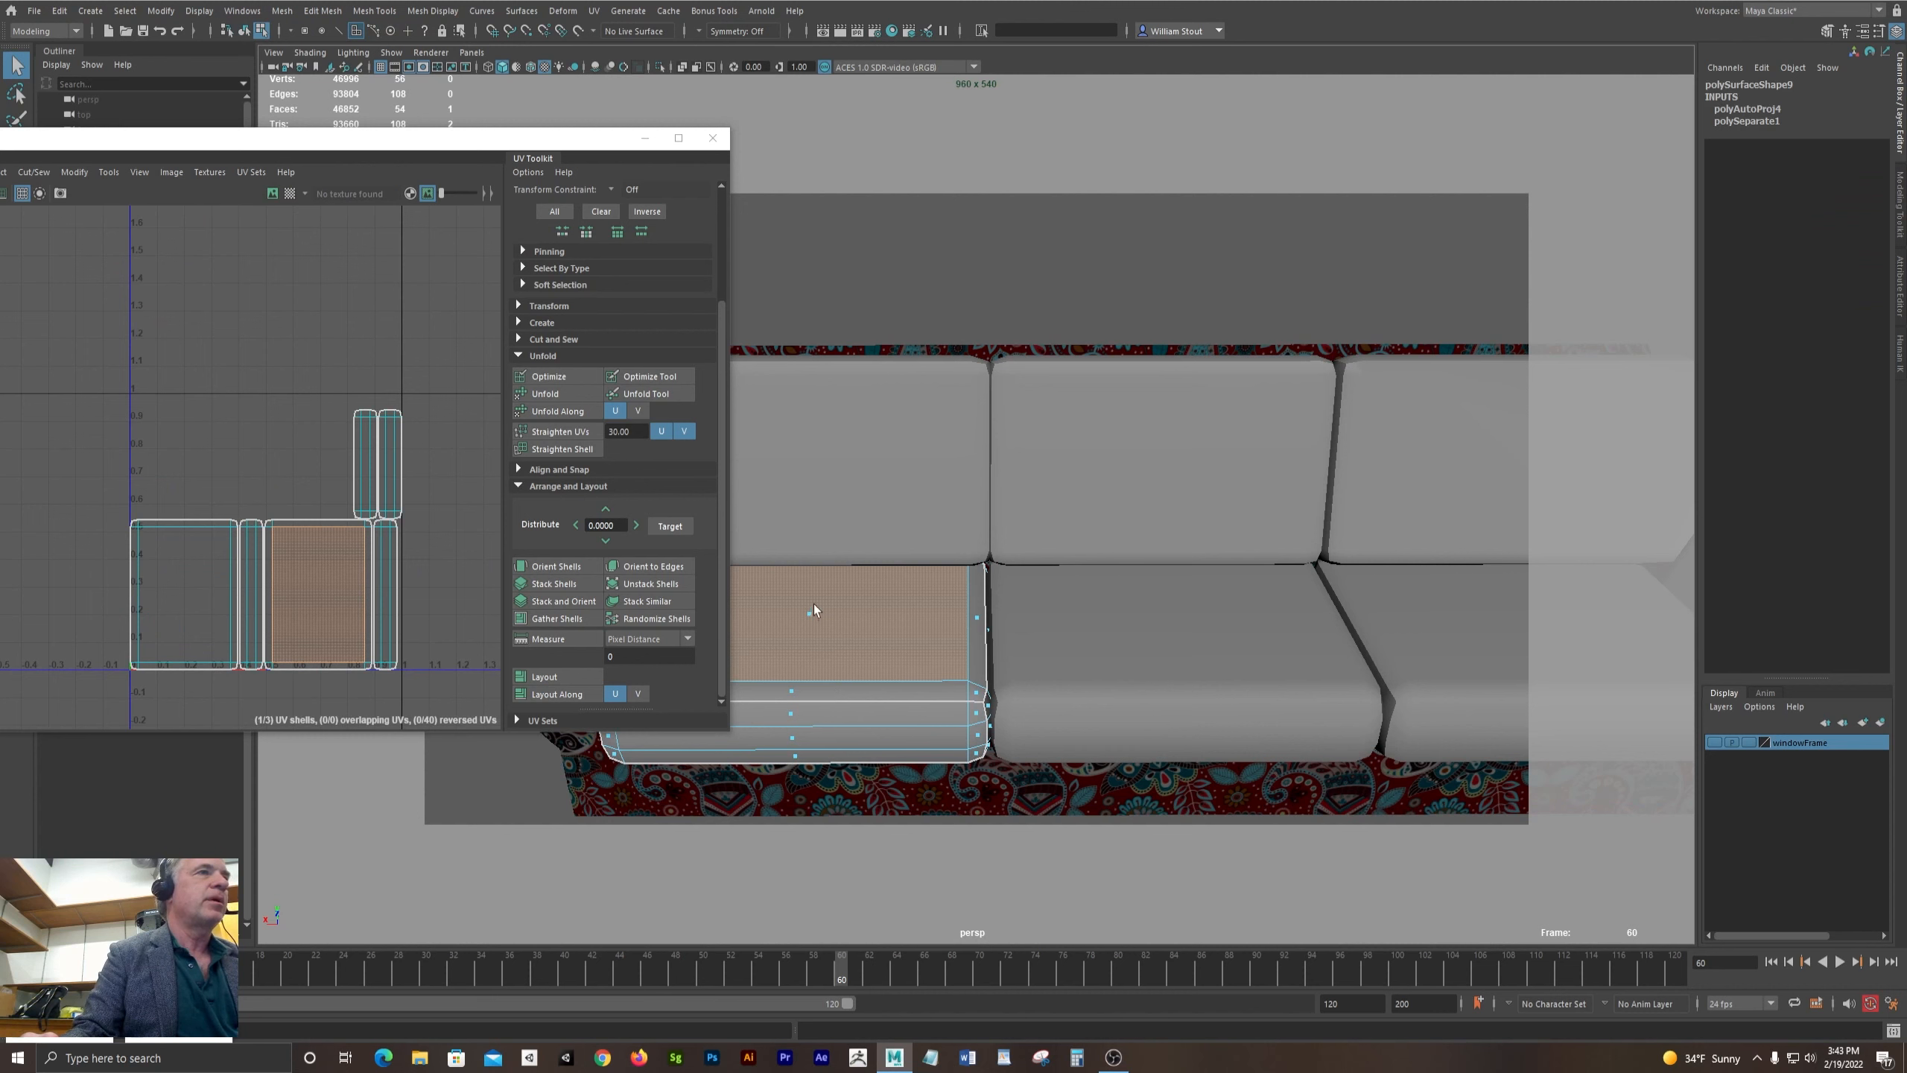
left_click(361, 586)
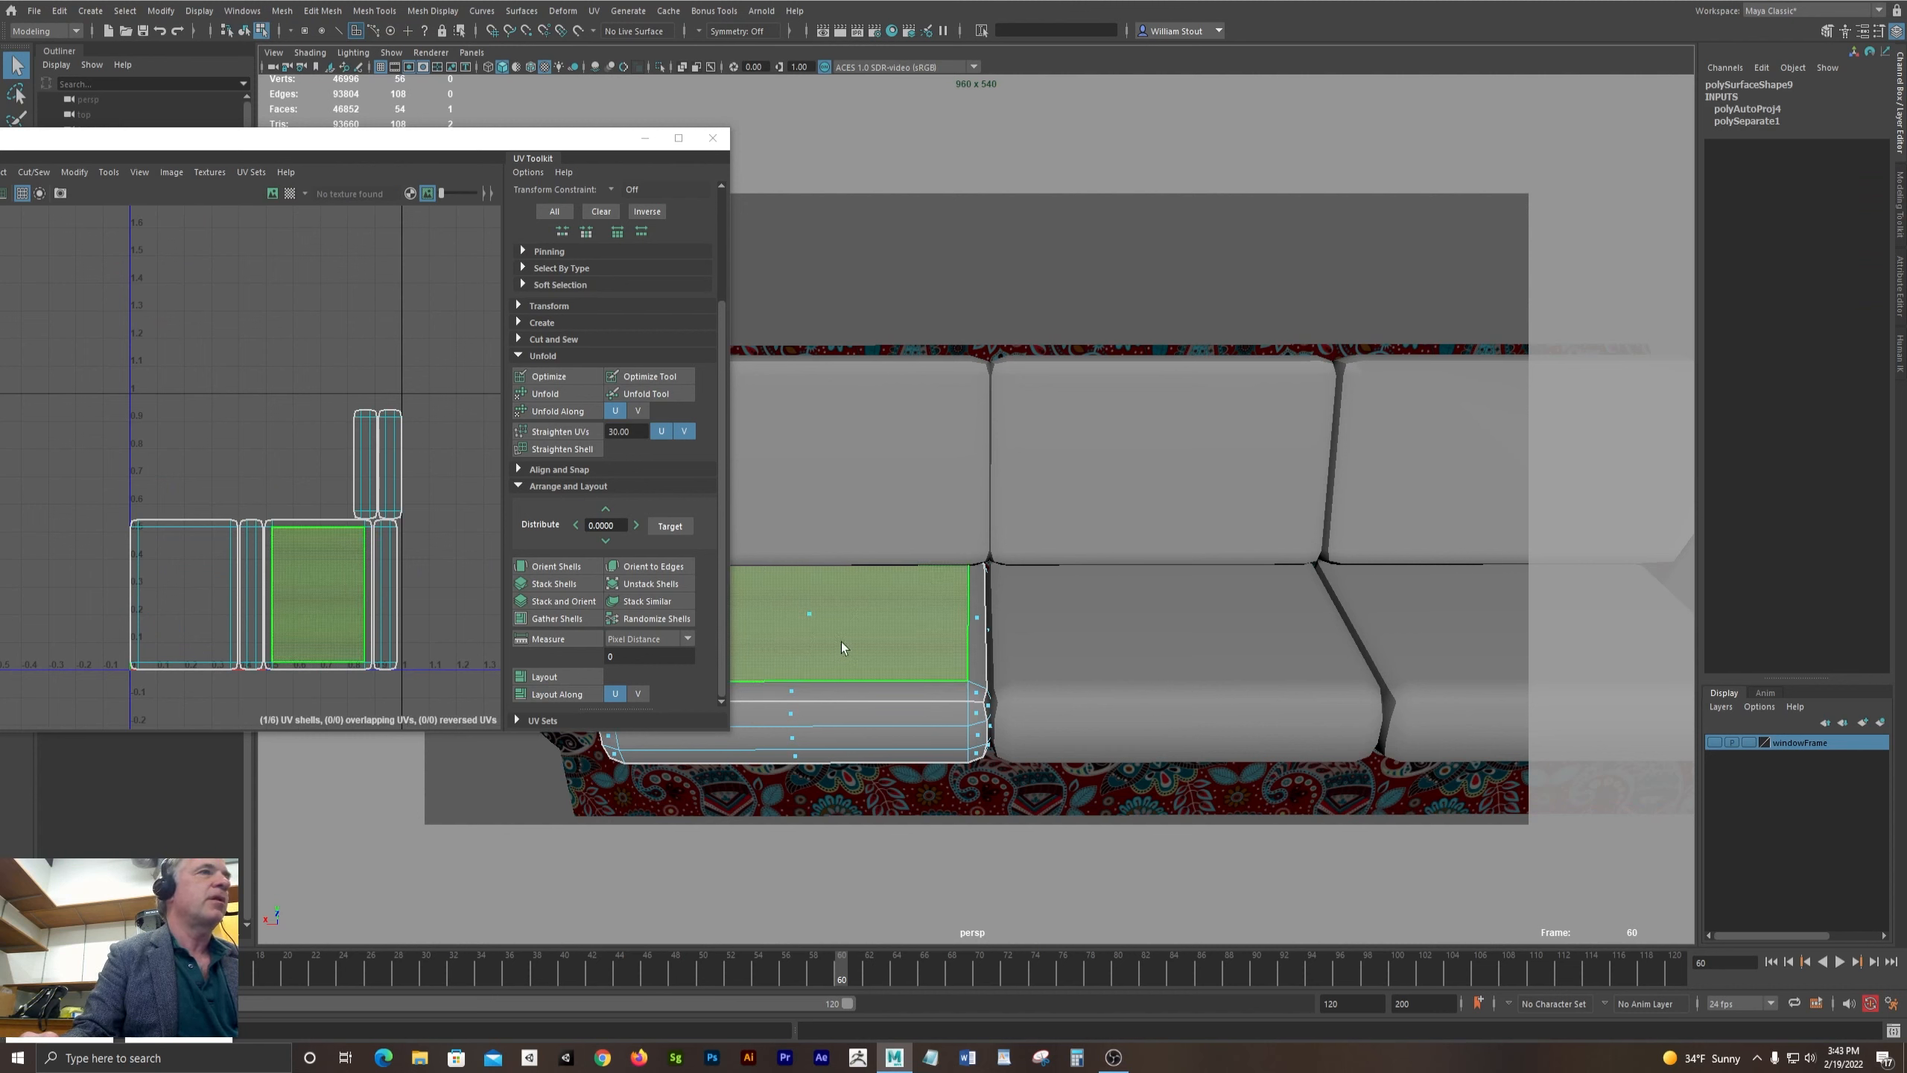
middle_click_drag(321, 365, 316, 262, "alt")
right_click_drag(316, 263, 485, 358, "alt")
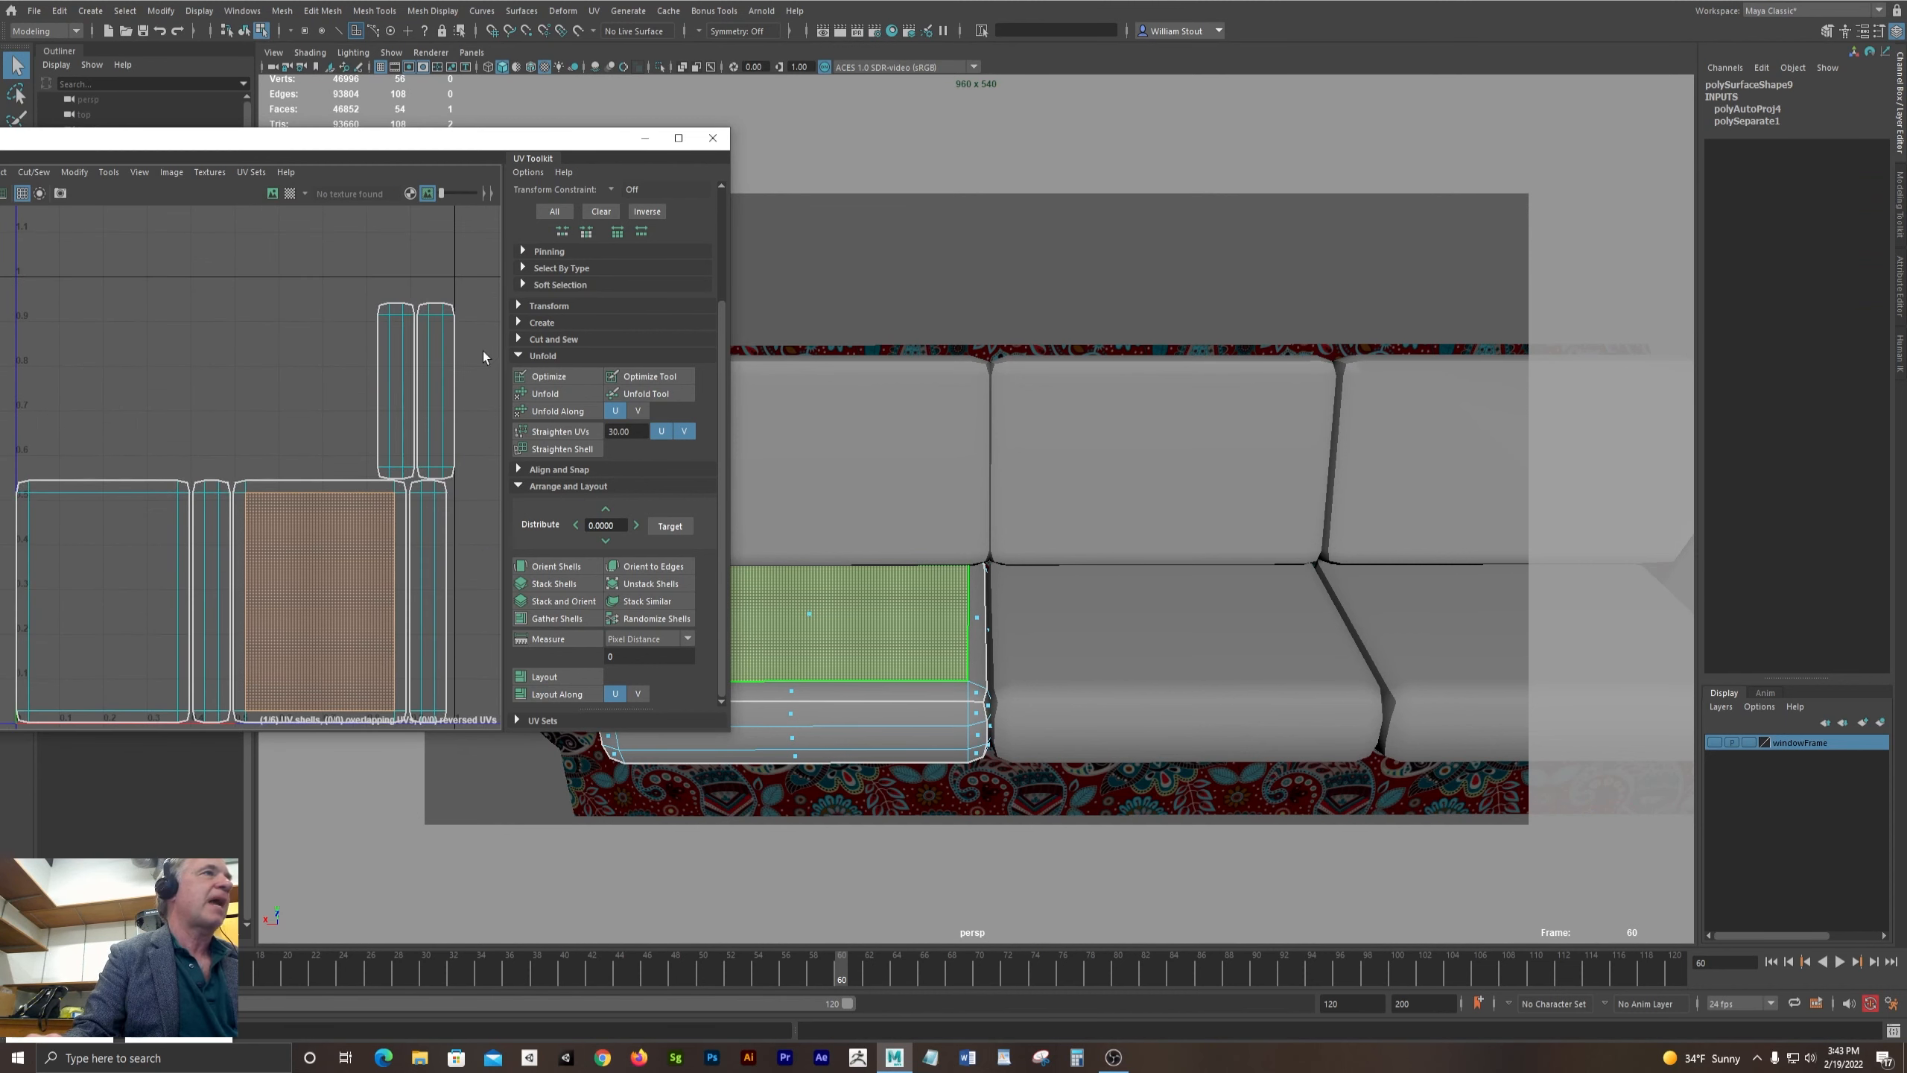
middle_click_drag(319, 372, 282, 292, "alt")
right_click_drag(262, 325, 157, 396, "alt")
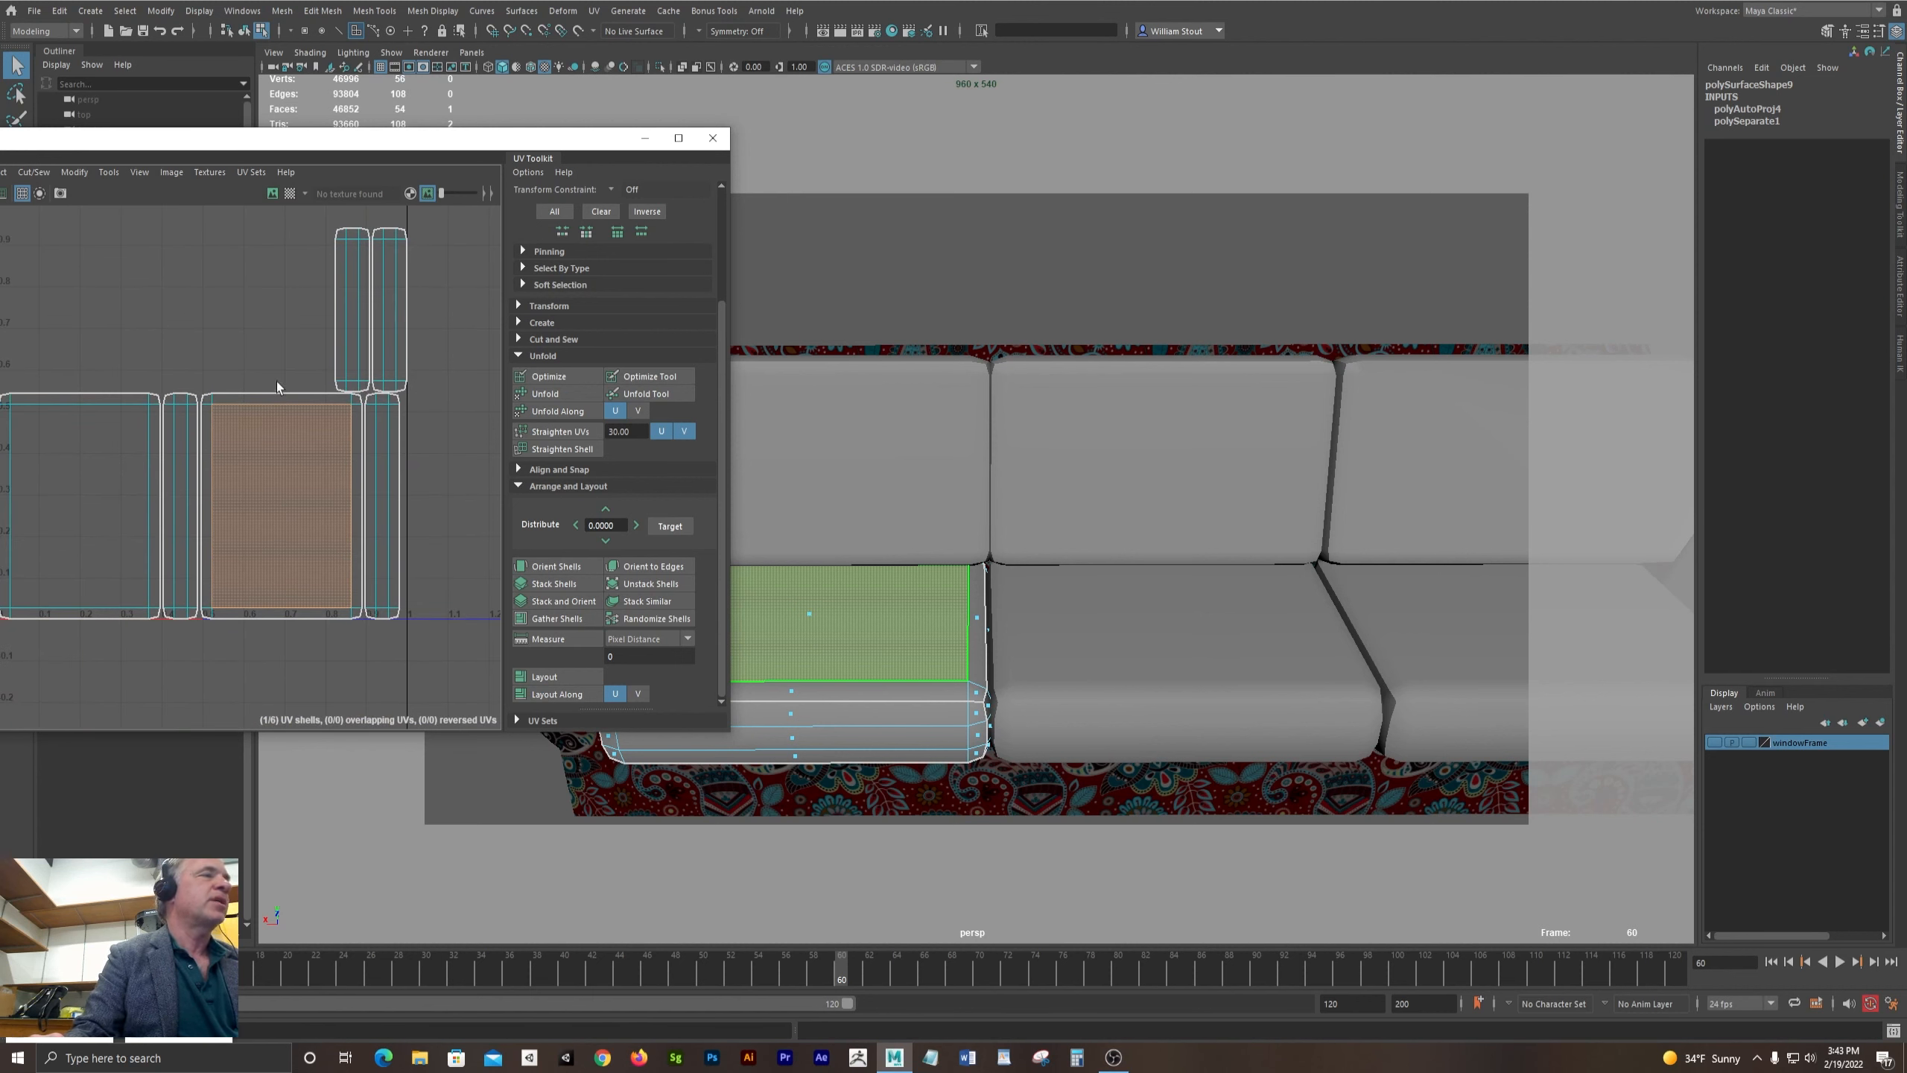
right_click_drag(208, 320, 259, 326, "alt")
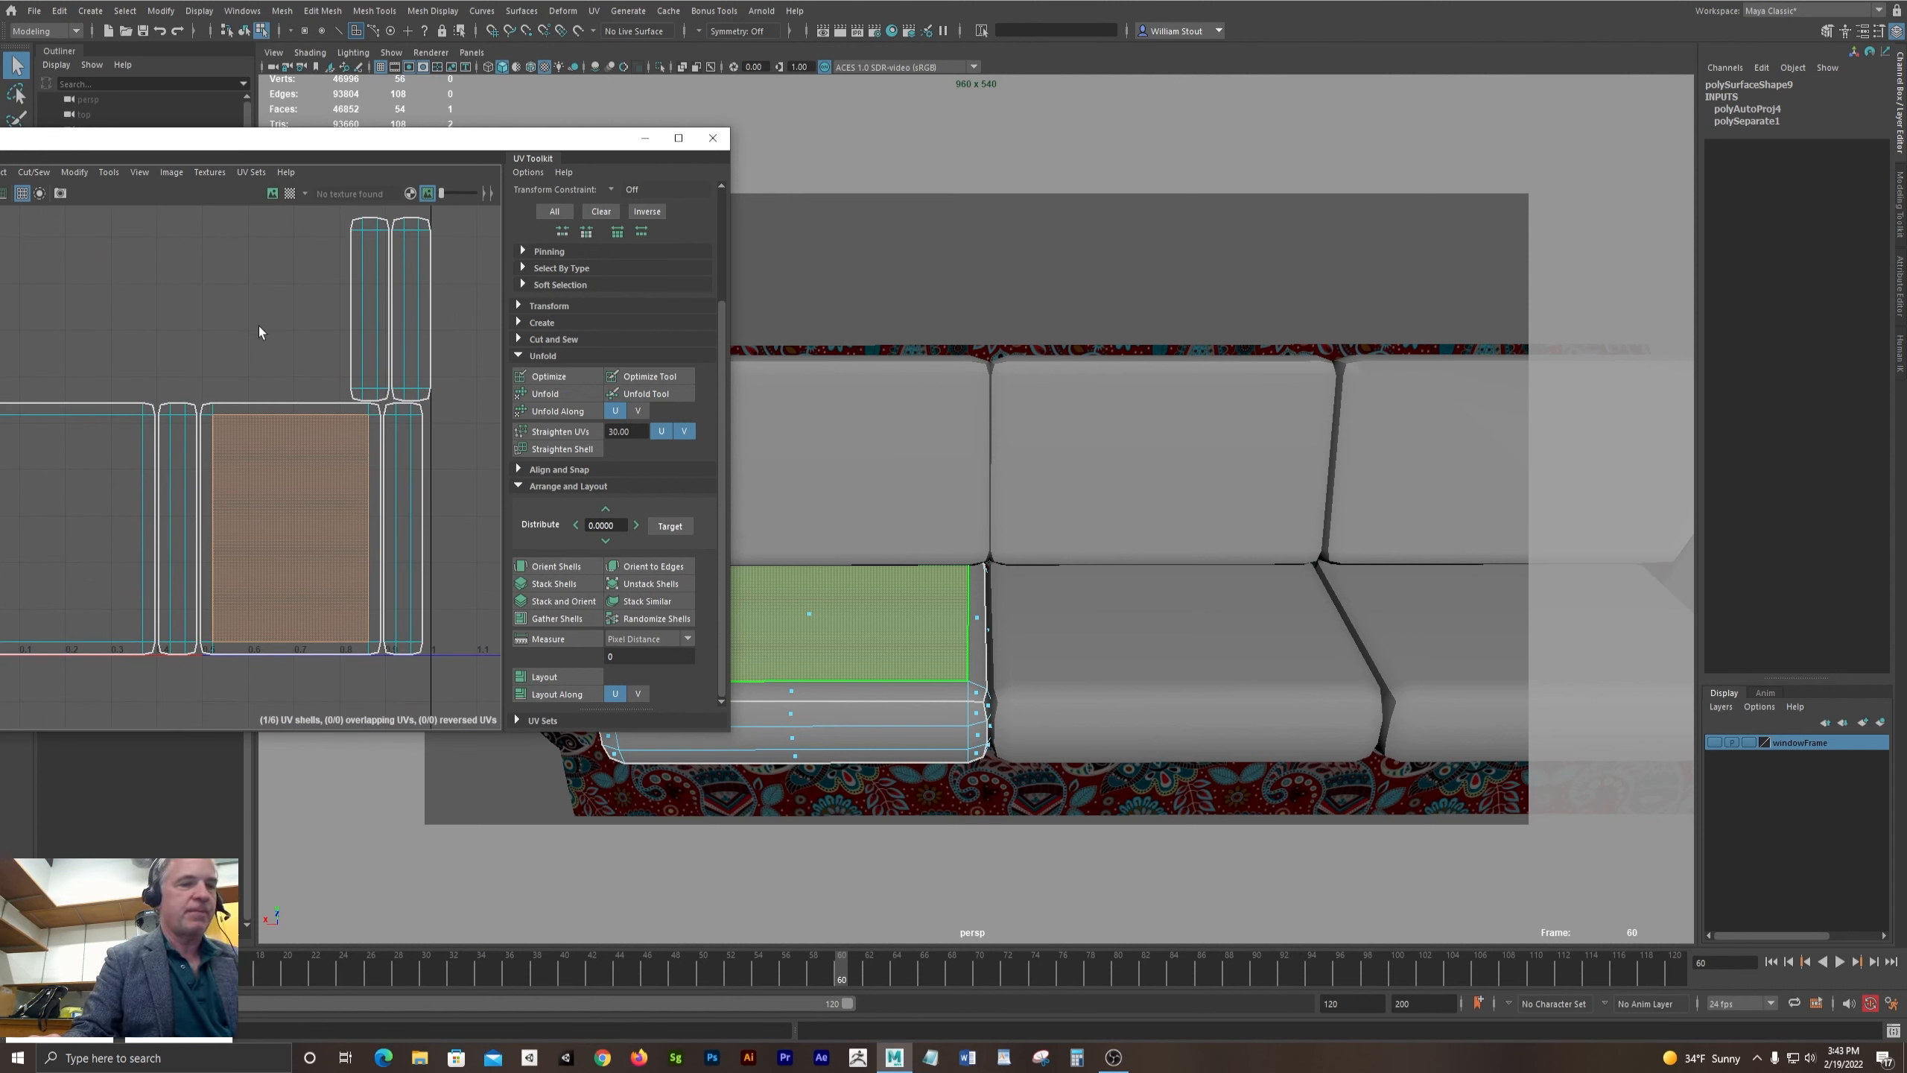
- Select the whole border edge loop of the leftmost seat cushion's top-face UV shell
key("F10")
left_click(277, 404)
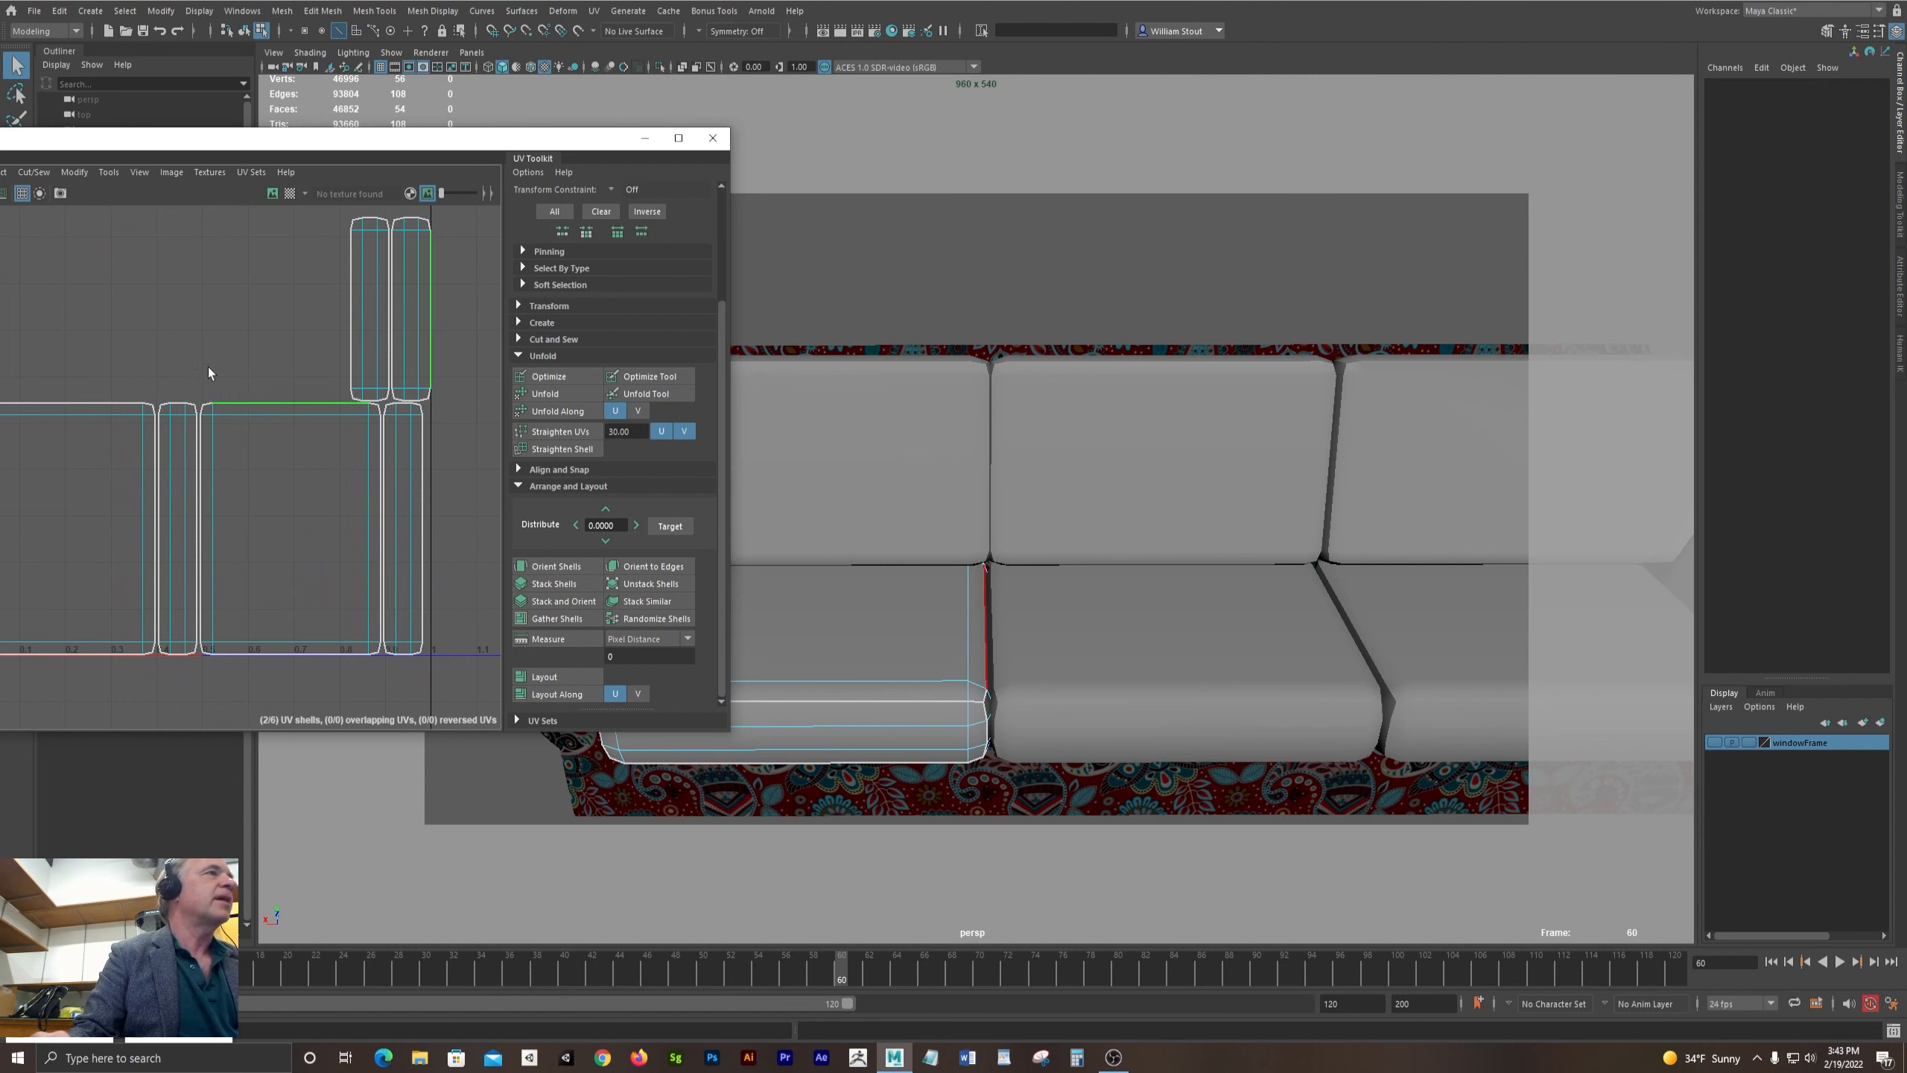
middle_click_drag(208, 367, 332, 327, "alt")
left_click(281, 398)
left_click(363, 365)
left_click(364, 369)
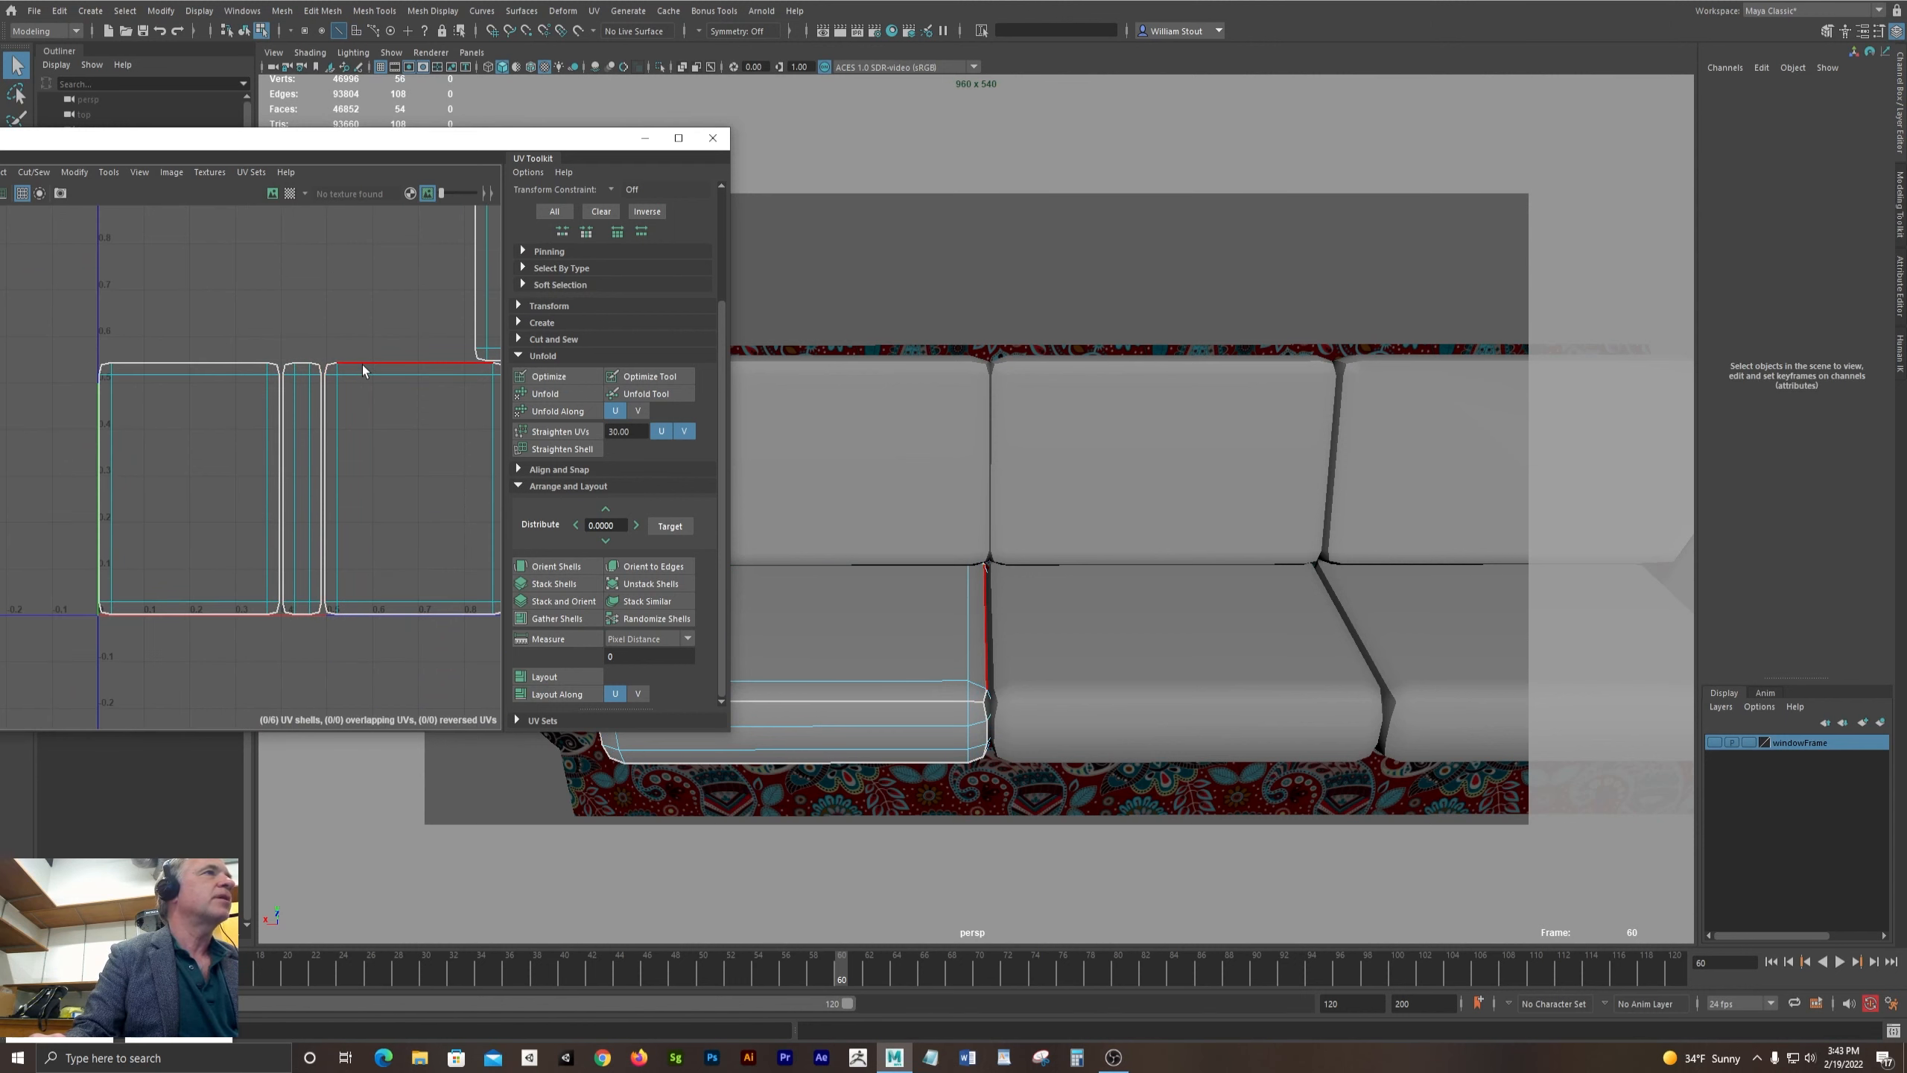
double_click(362, 365)
key("f")
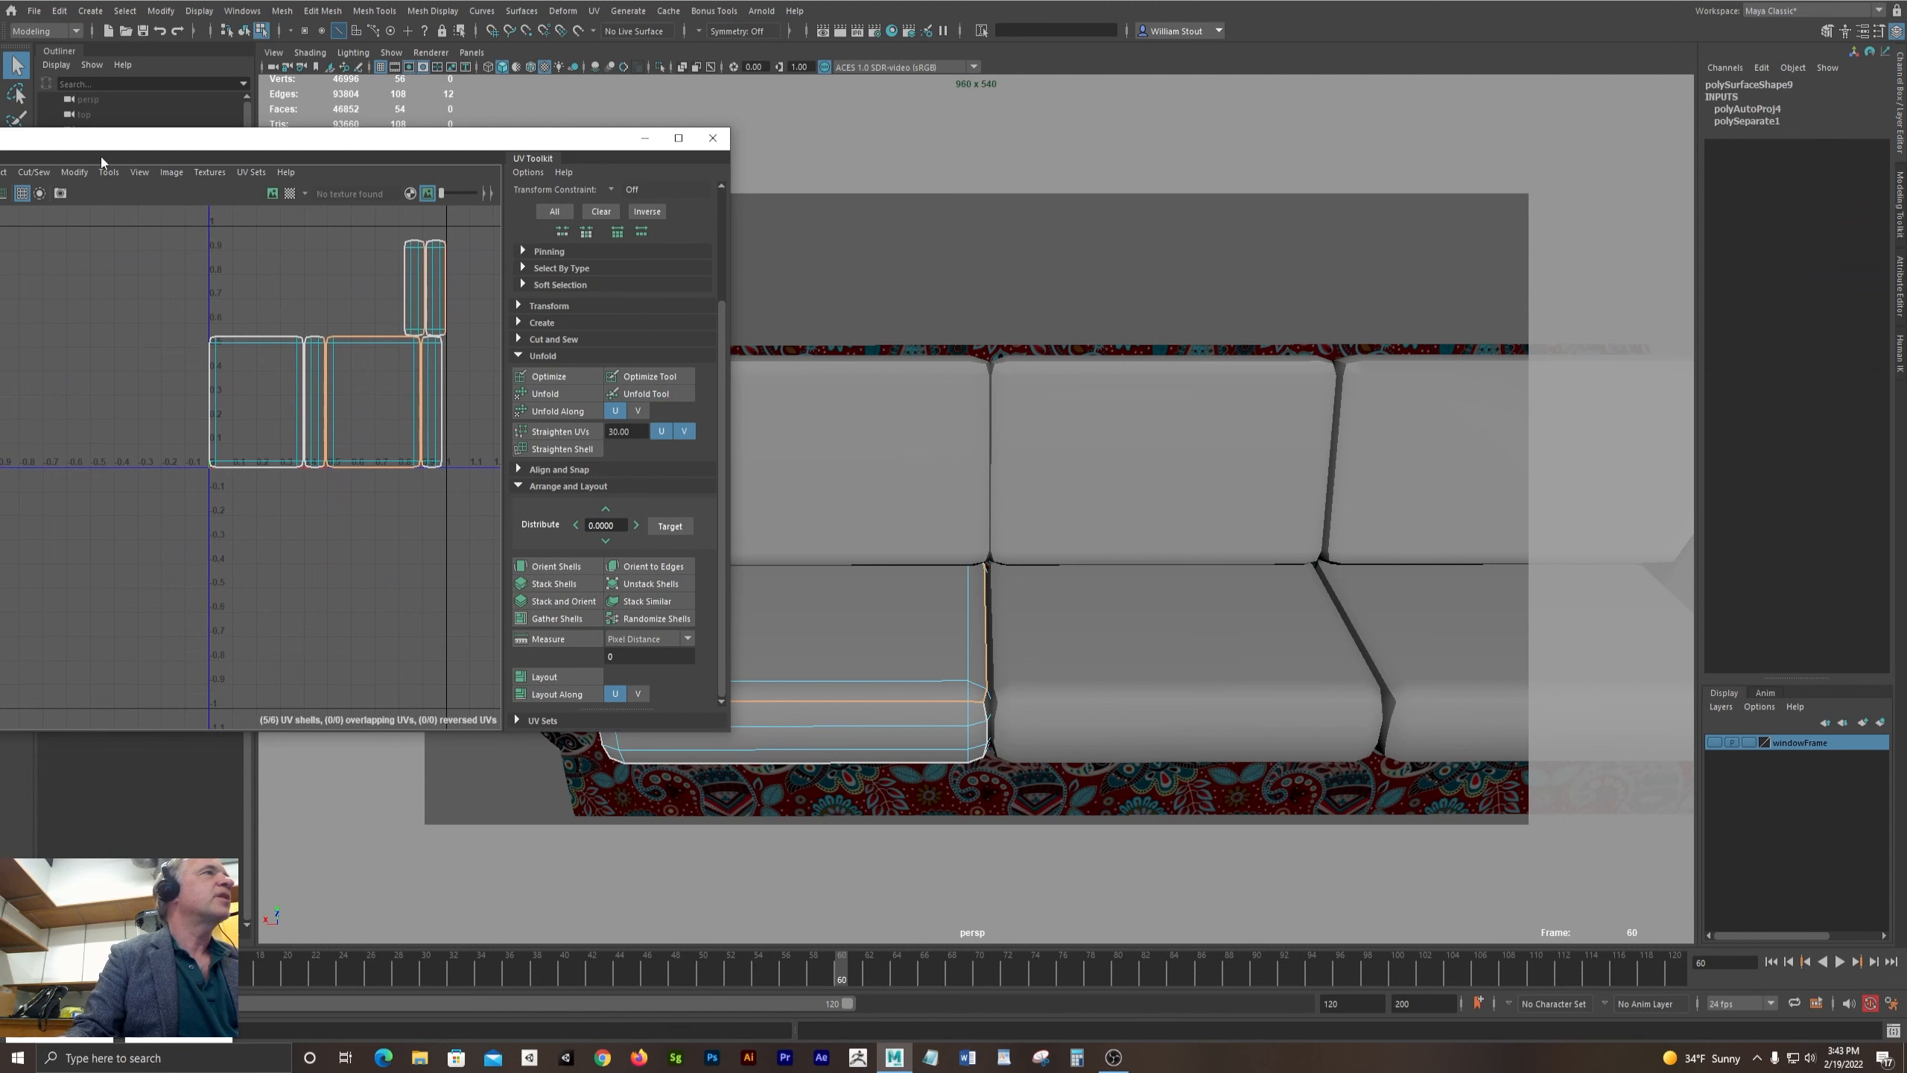
- Move and sew the neighbouring side shells onto the seat cushion's top-face shell
left_click_drag(76, 154, 342, 128)
left_click(299, 147)
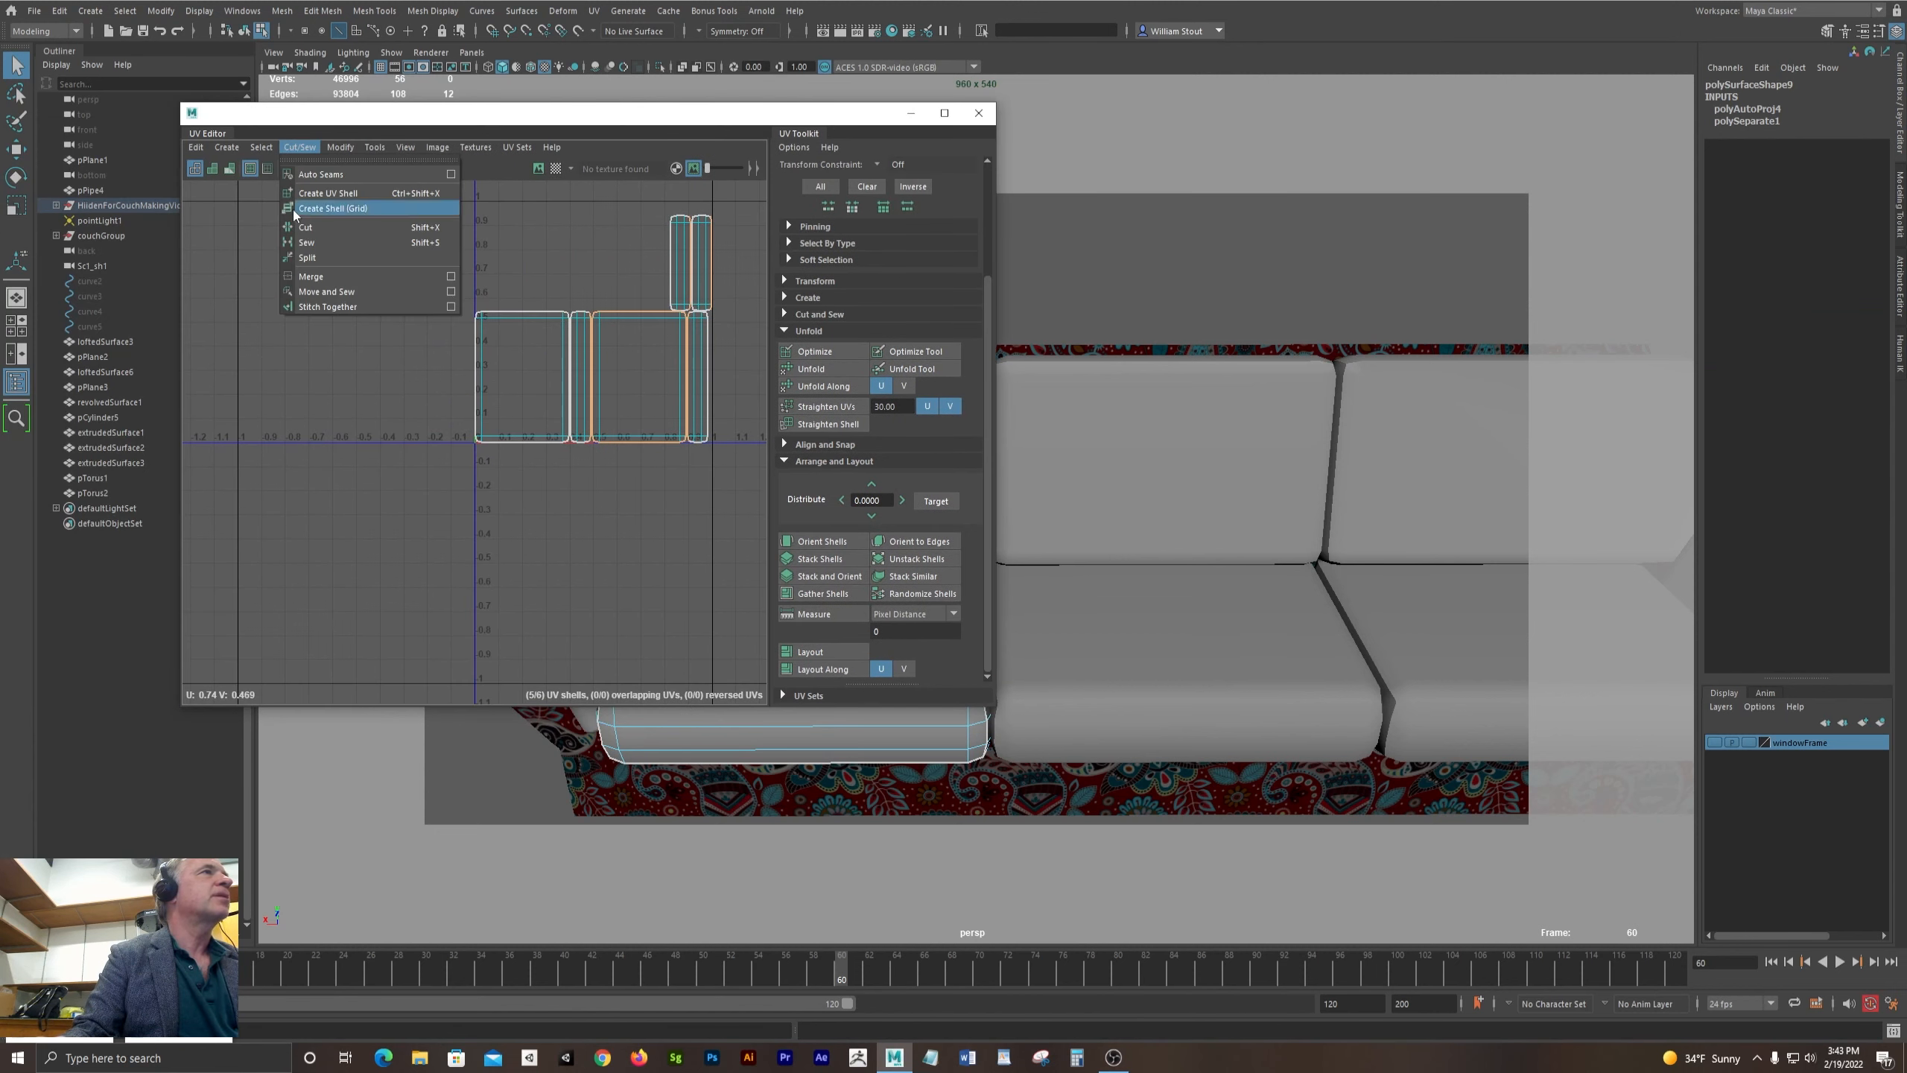
left_click(300, 291)
right_click_drag(460, 374, 641, 374, "alt")
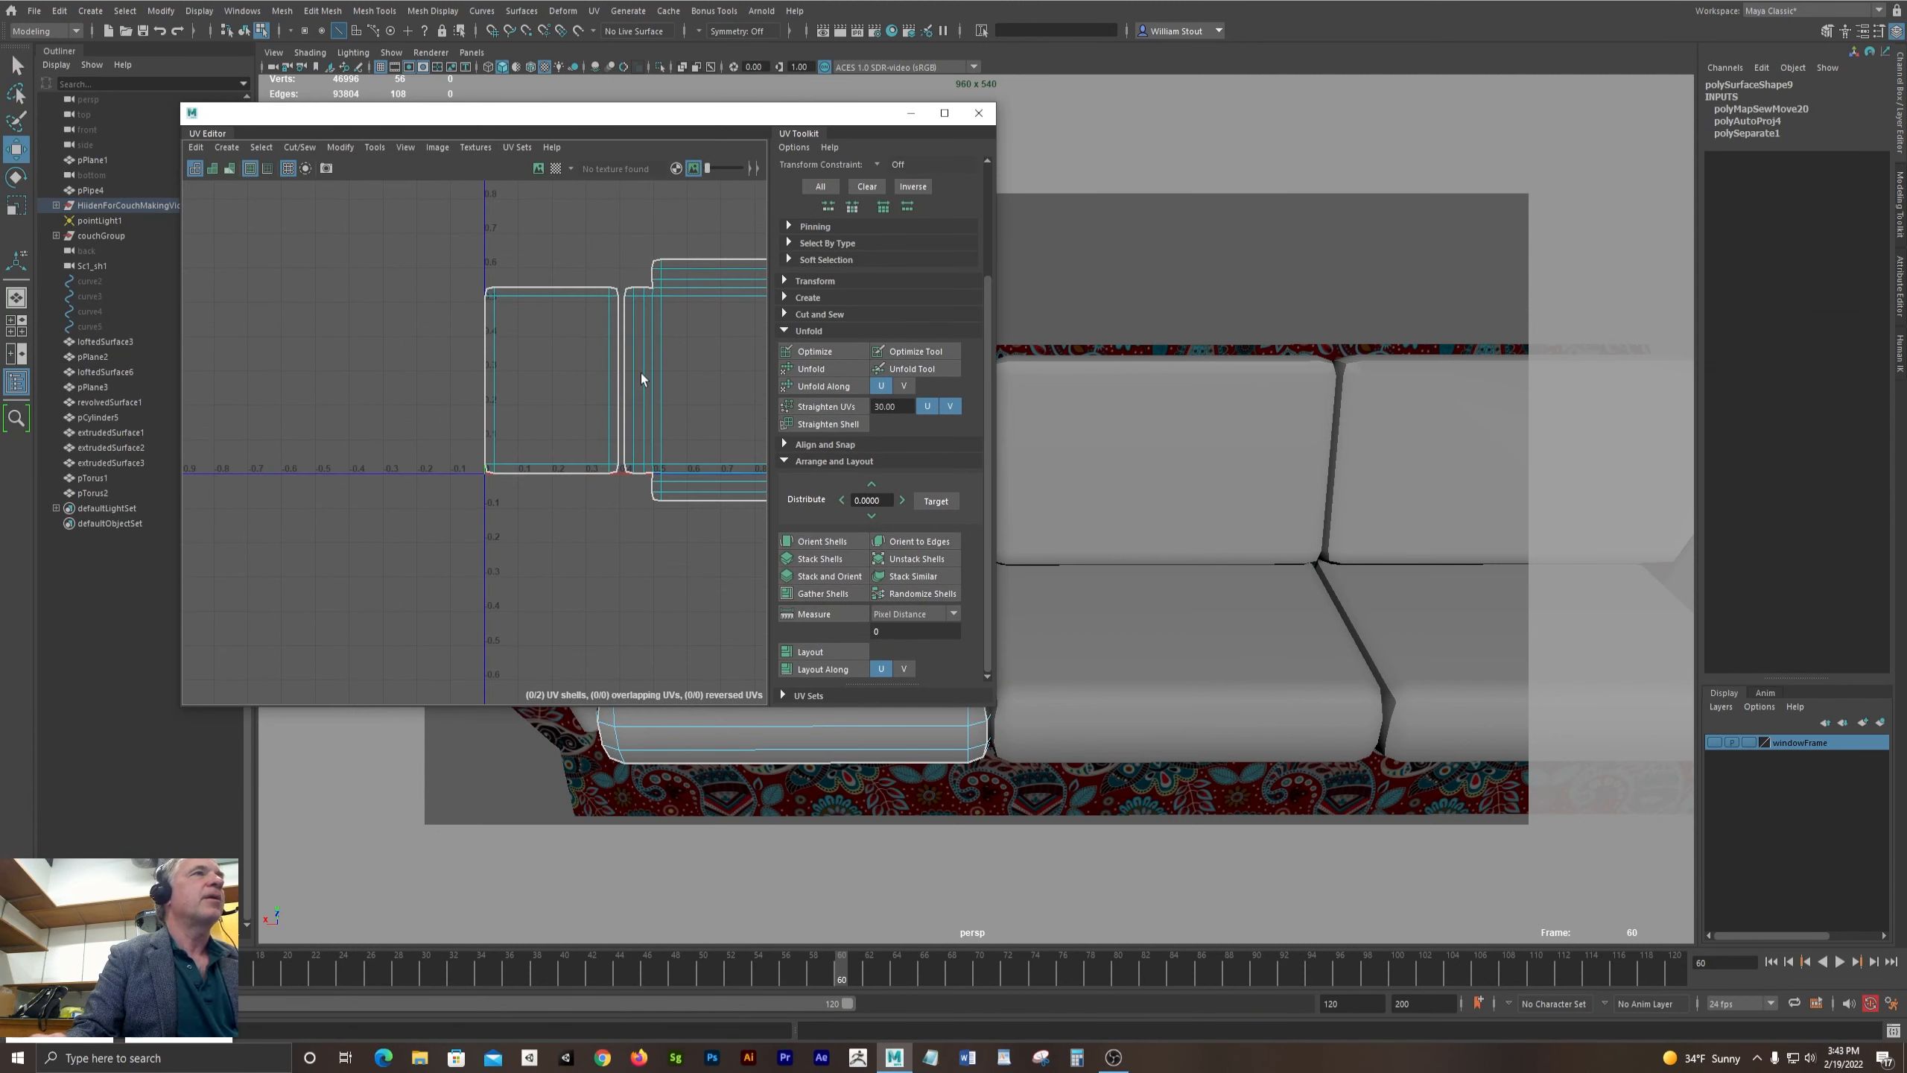
middle_click_drag(640, 374, 483, 400, "alt")
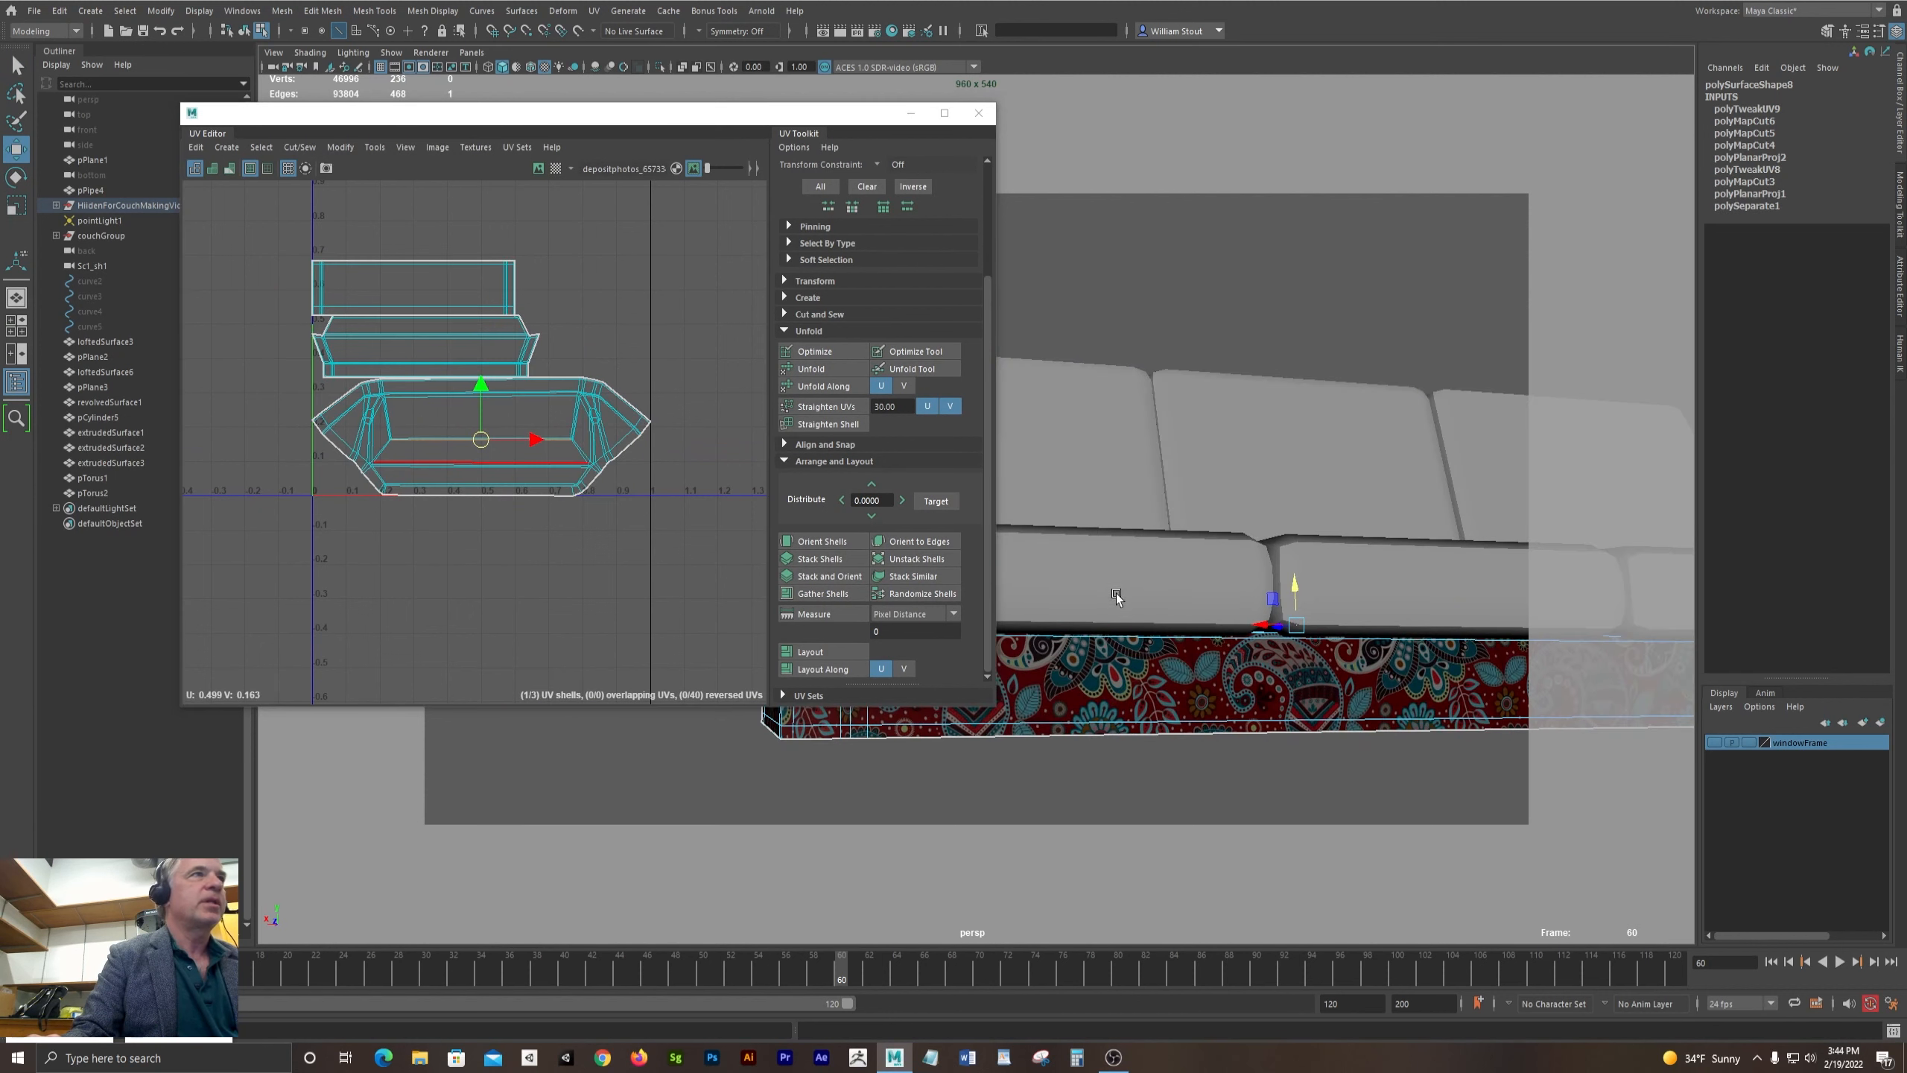
- Select the seat cushion's lower front edge and move and sew the bottom shell onto the combined shell
scroll(1106, 578, "up", 2)
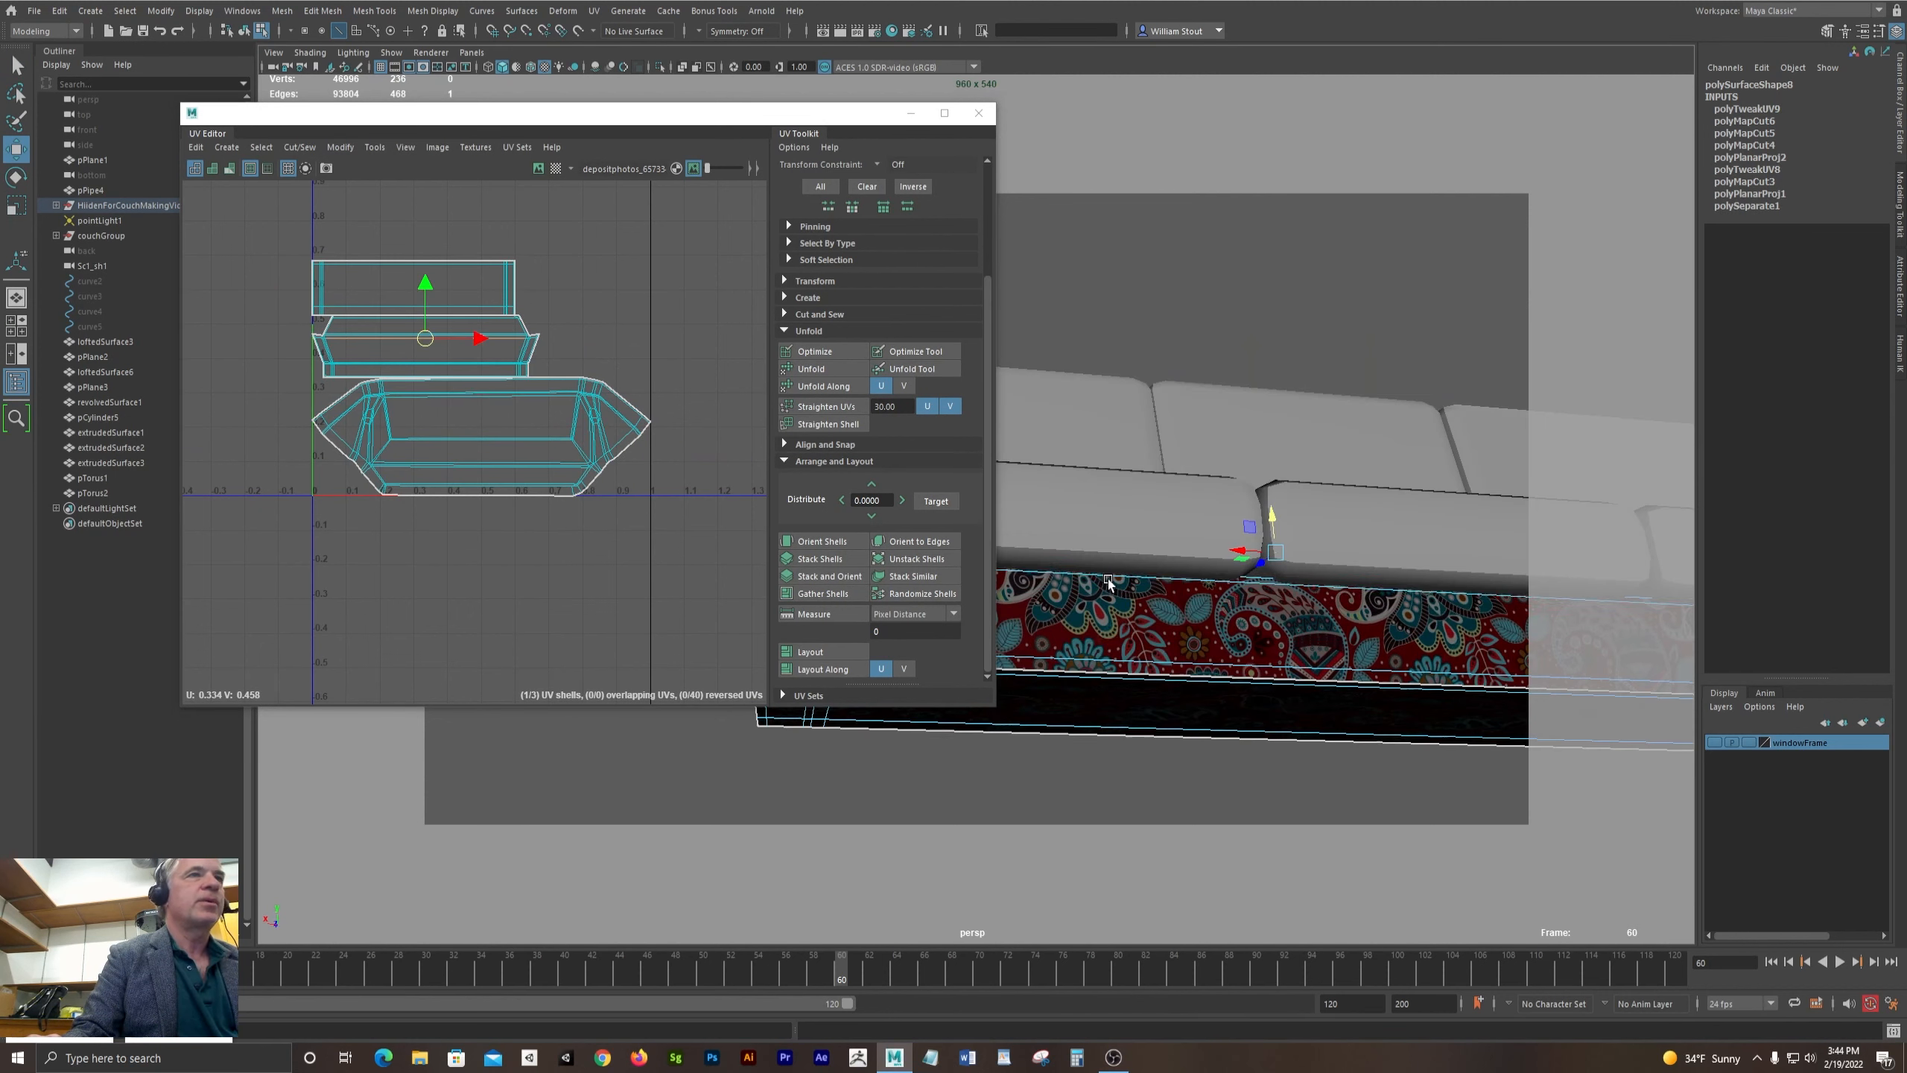
left_click(1102, 556)
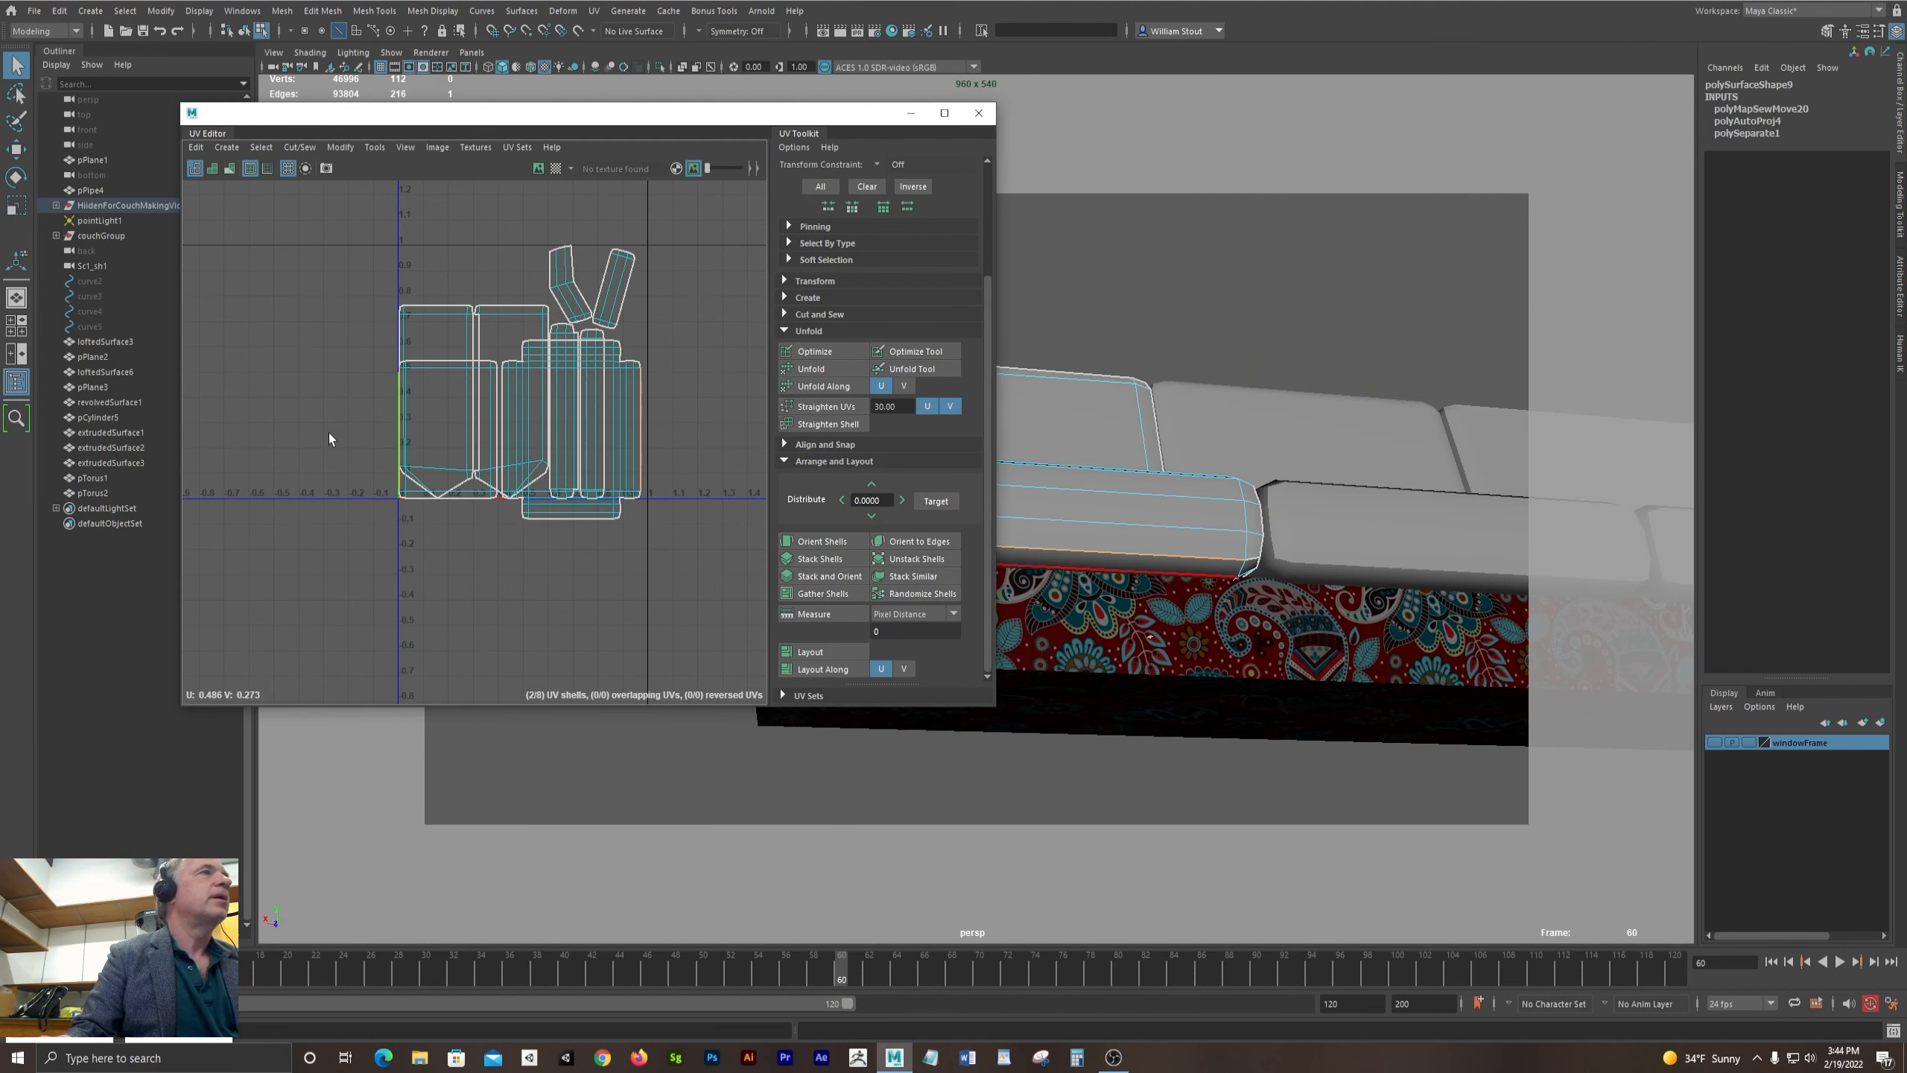
left_click(311, 149)
left_click(330, 290)
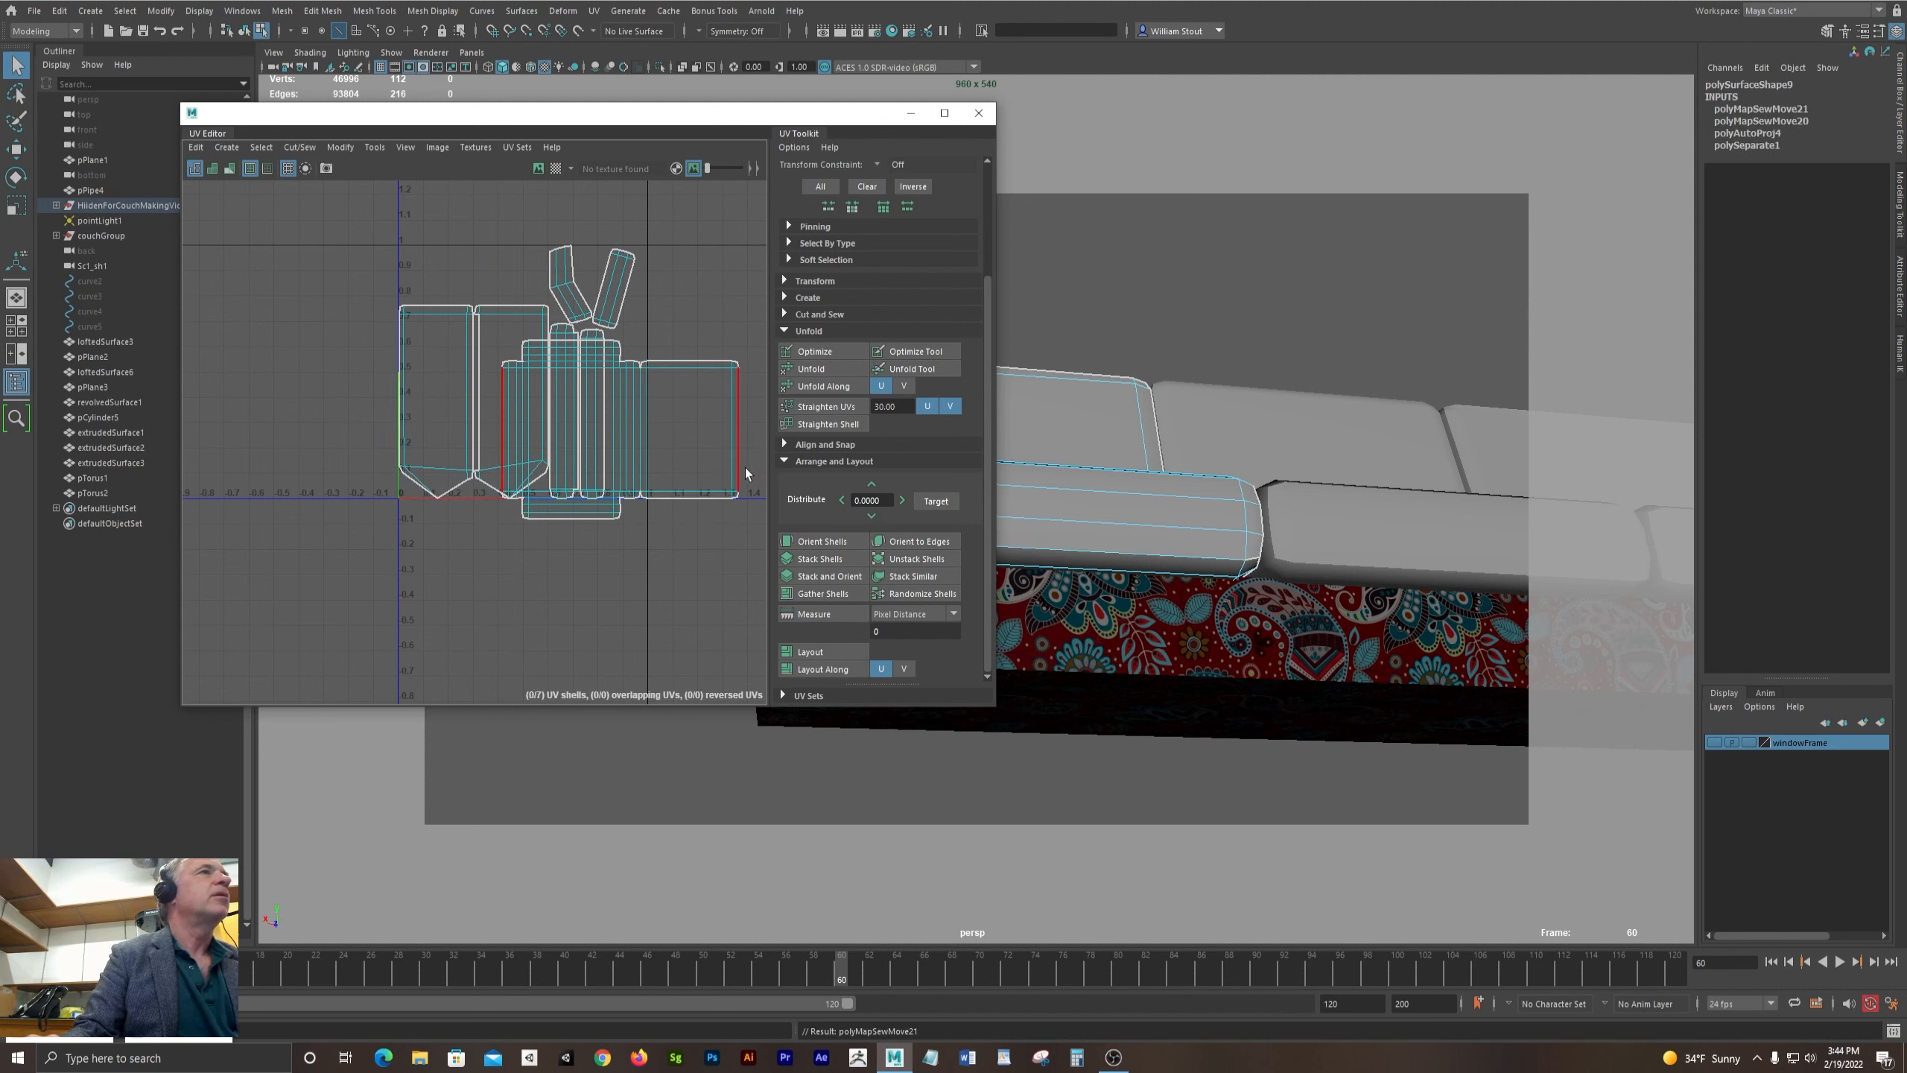
- Select the sewn seat cushion UV shell and move it below the other shells
left_click(676, 586)
right_click(640, 406)
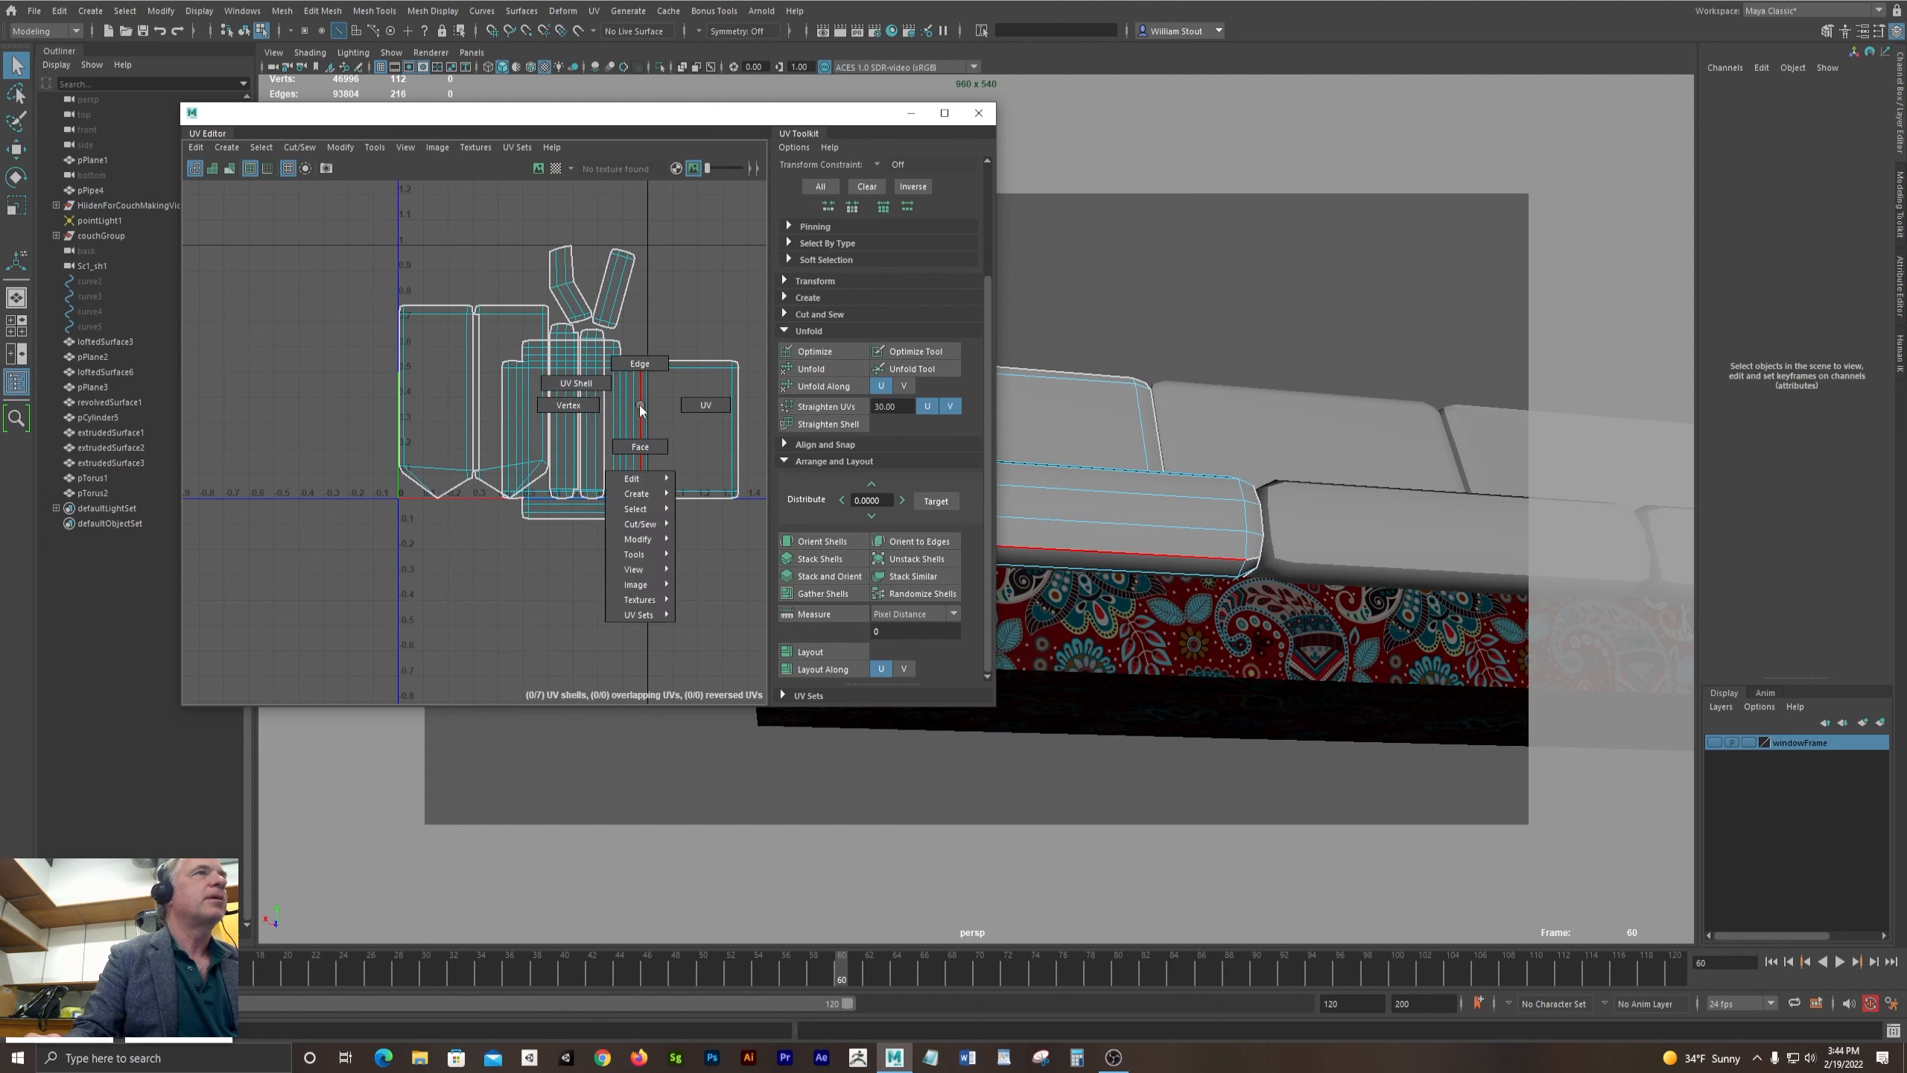
left_click(576, 382)
left_click(602, 418)
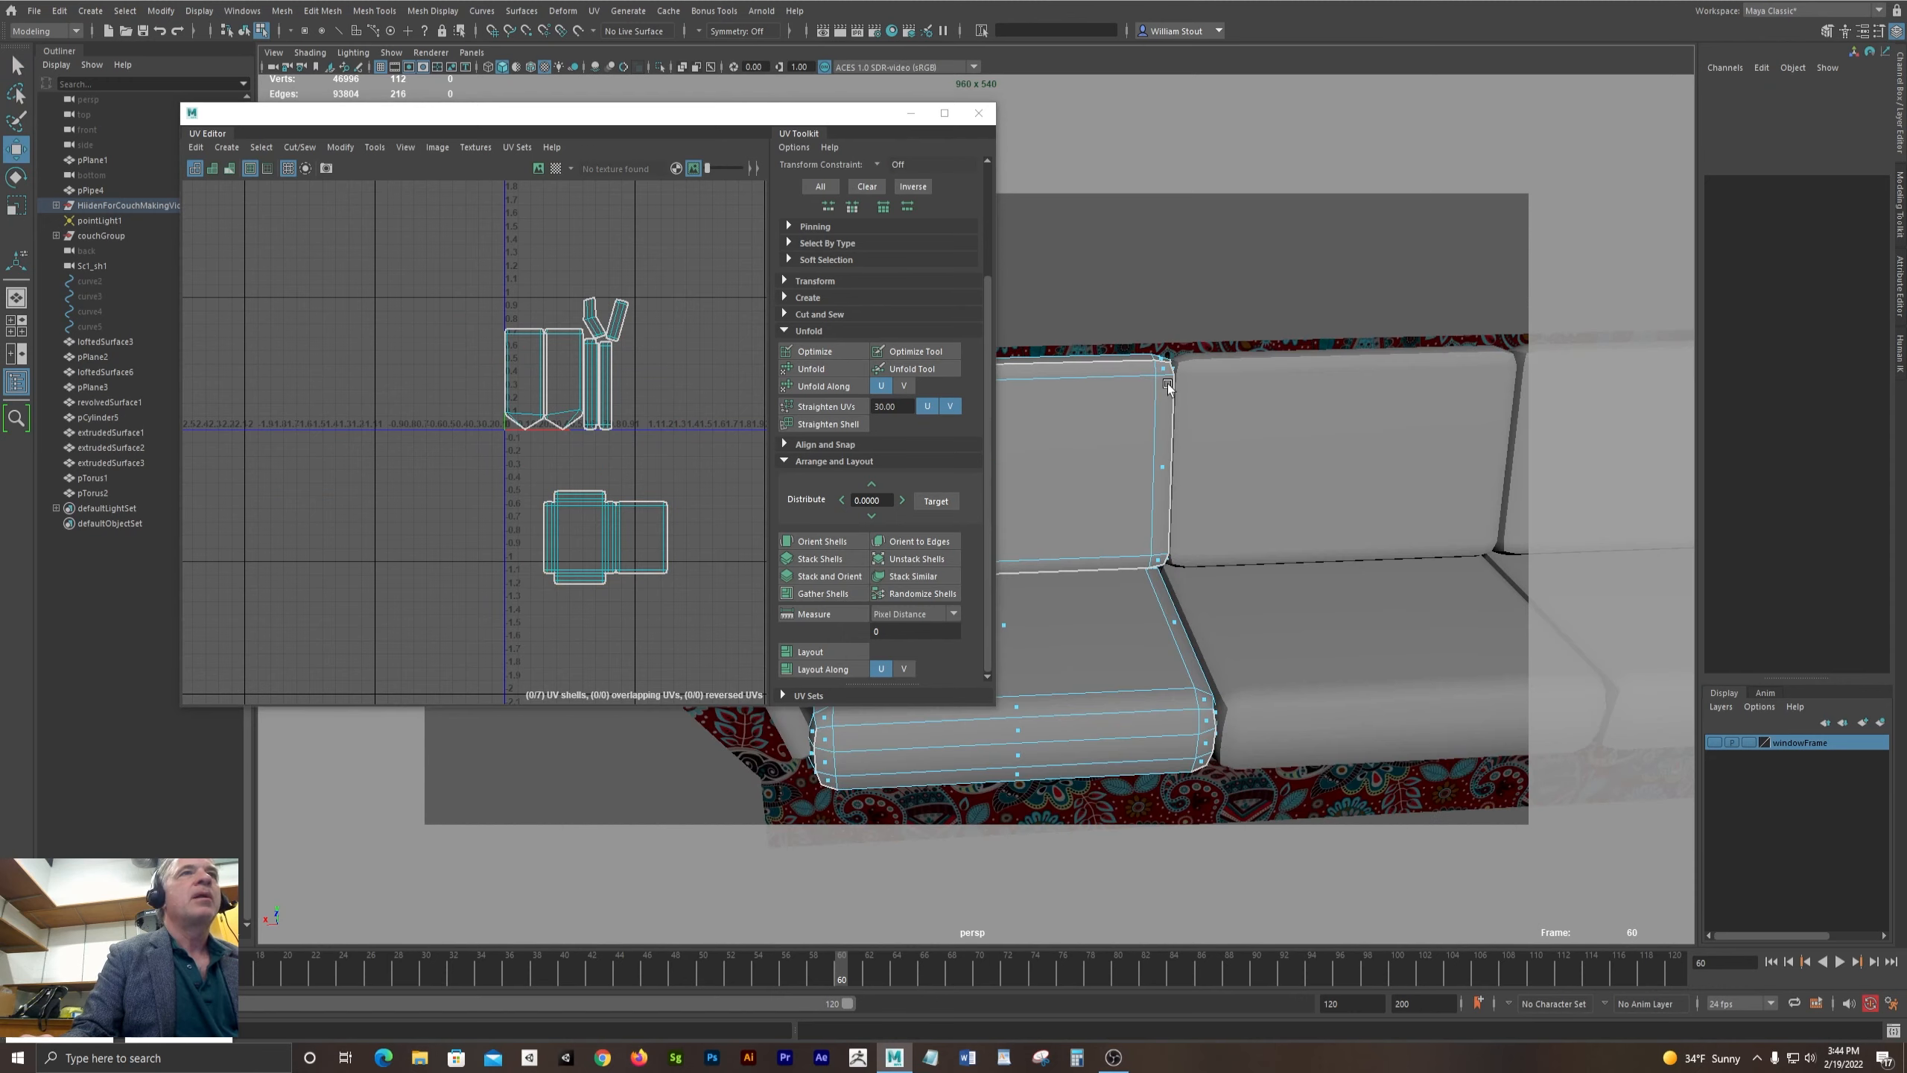
- Move the UV Editor aside and frame the whole couch for picking its cushions
mouse_move(1168, 385)
left_mouse_down("alt")
mouse_move(1089, 414)
mouse_move(1141, 398)
left_mouse_up("alt")
left_click_drag(753, 117, 265, 95)
right_click_drag(1099, 375, 1002, 347, "alt")
middle_click_drag(1003, 347, 872, 351, "alt")
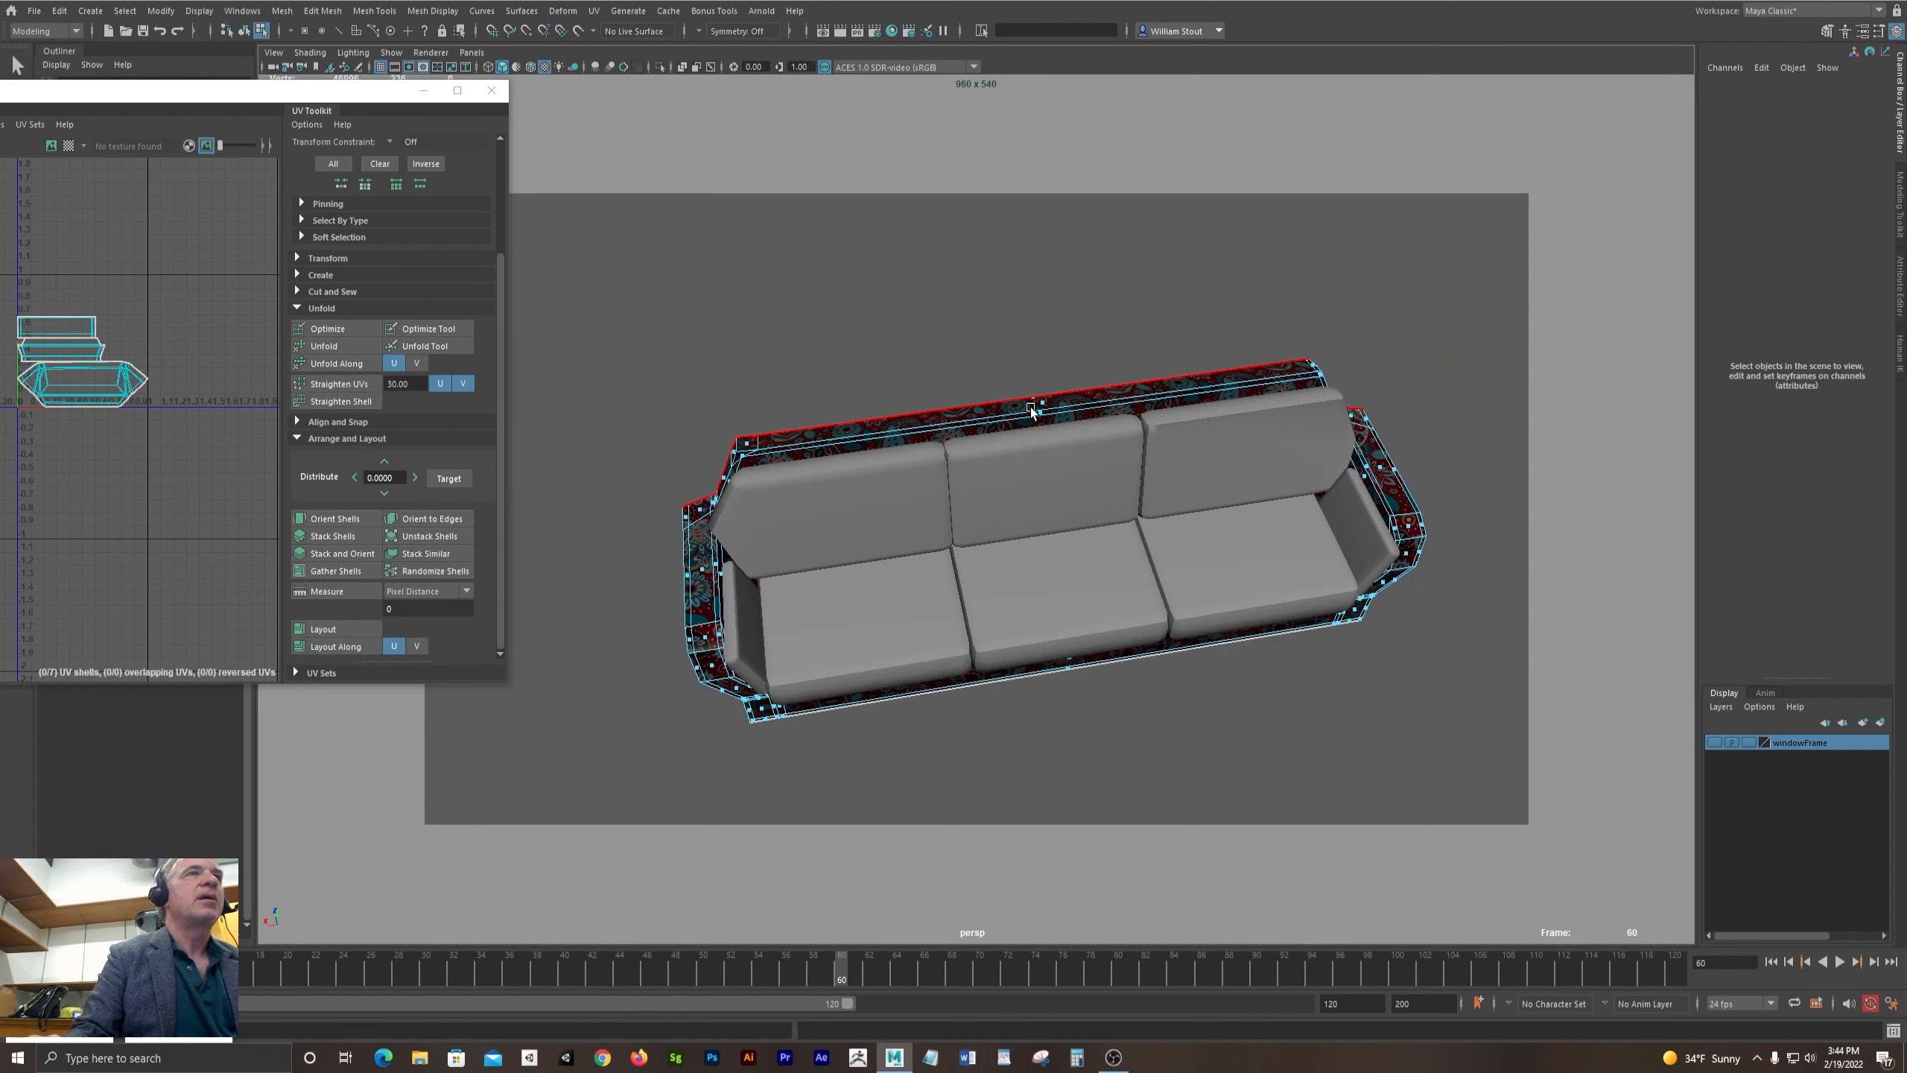
left_click(1034, 410)
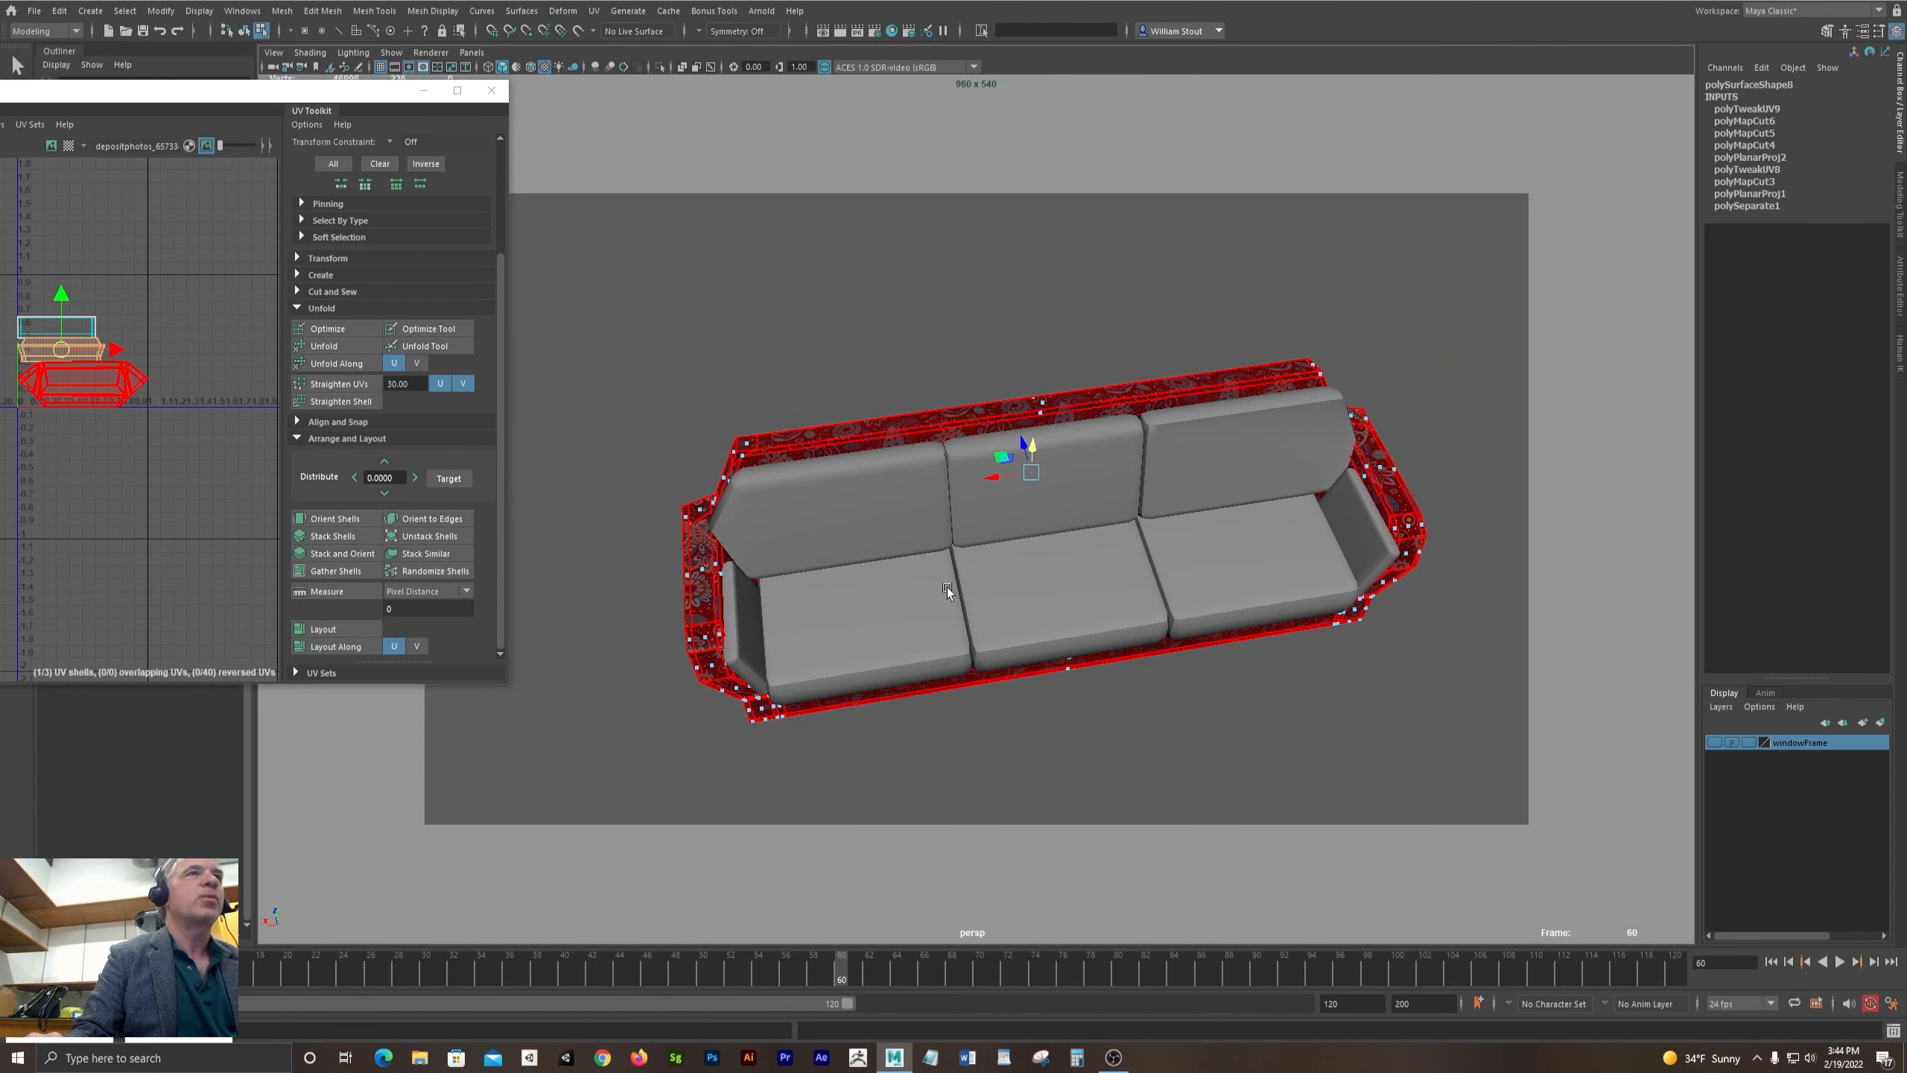
left_click_drag(948, 588, 903, 535, "alt")
right_click_drag(903, 535, 839, 633, "alt")
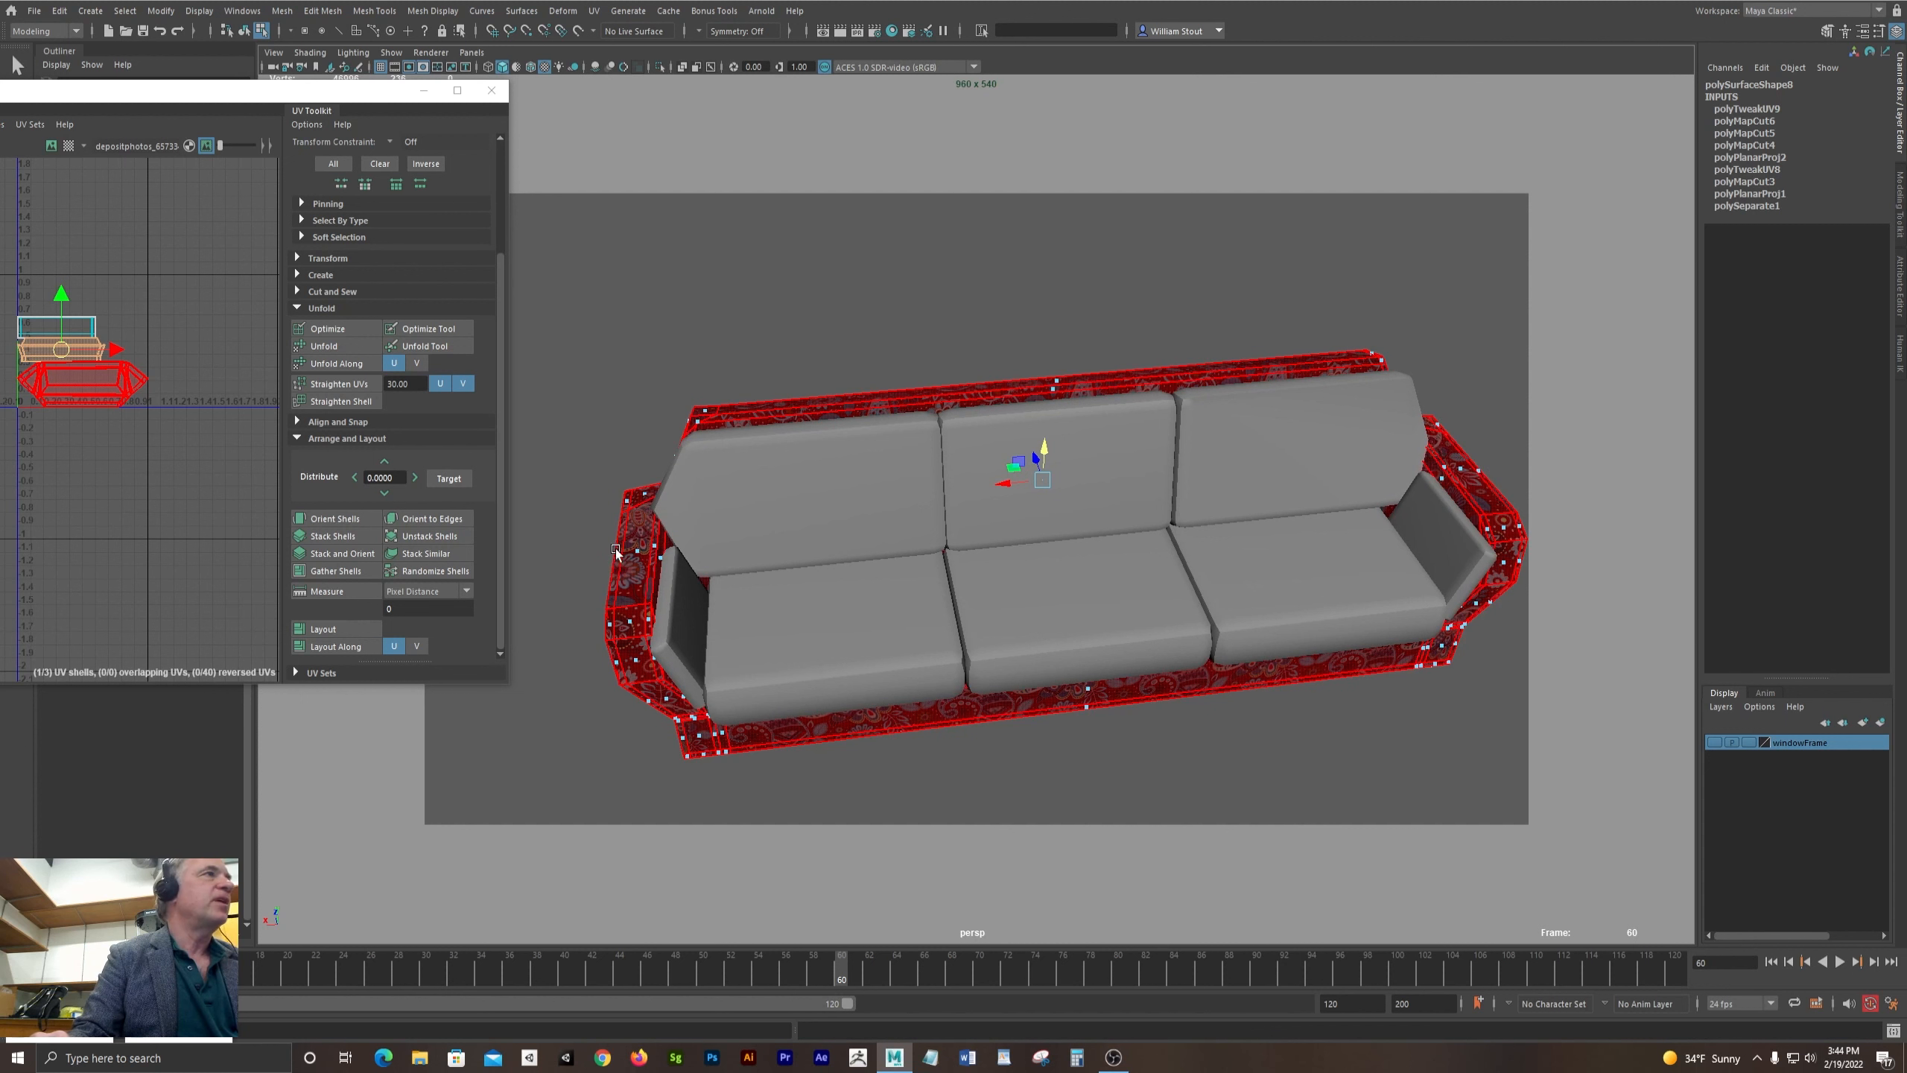
left_click(829, 668)
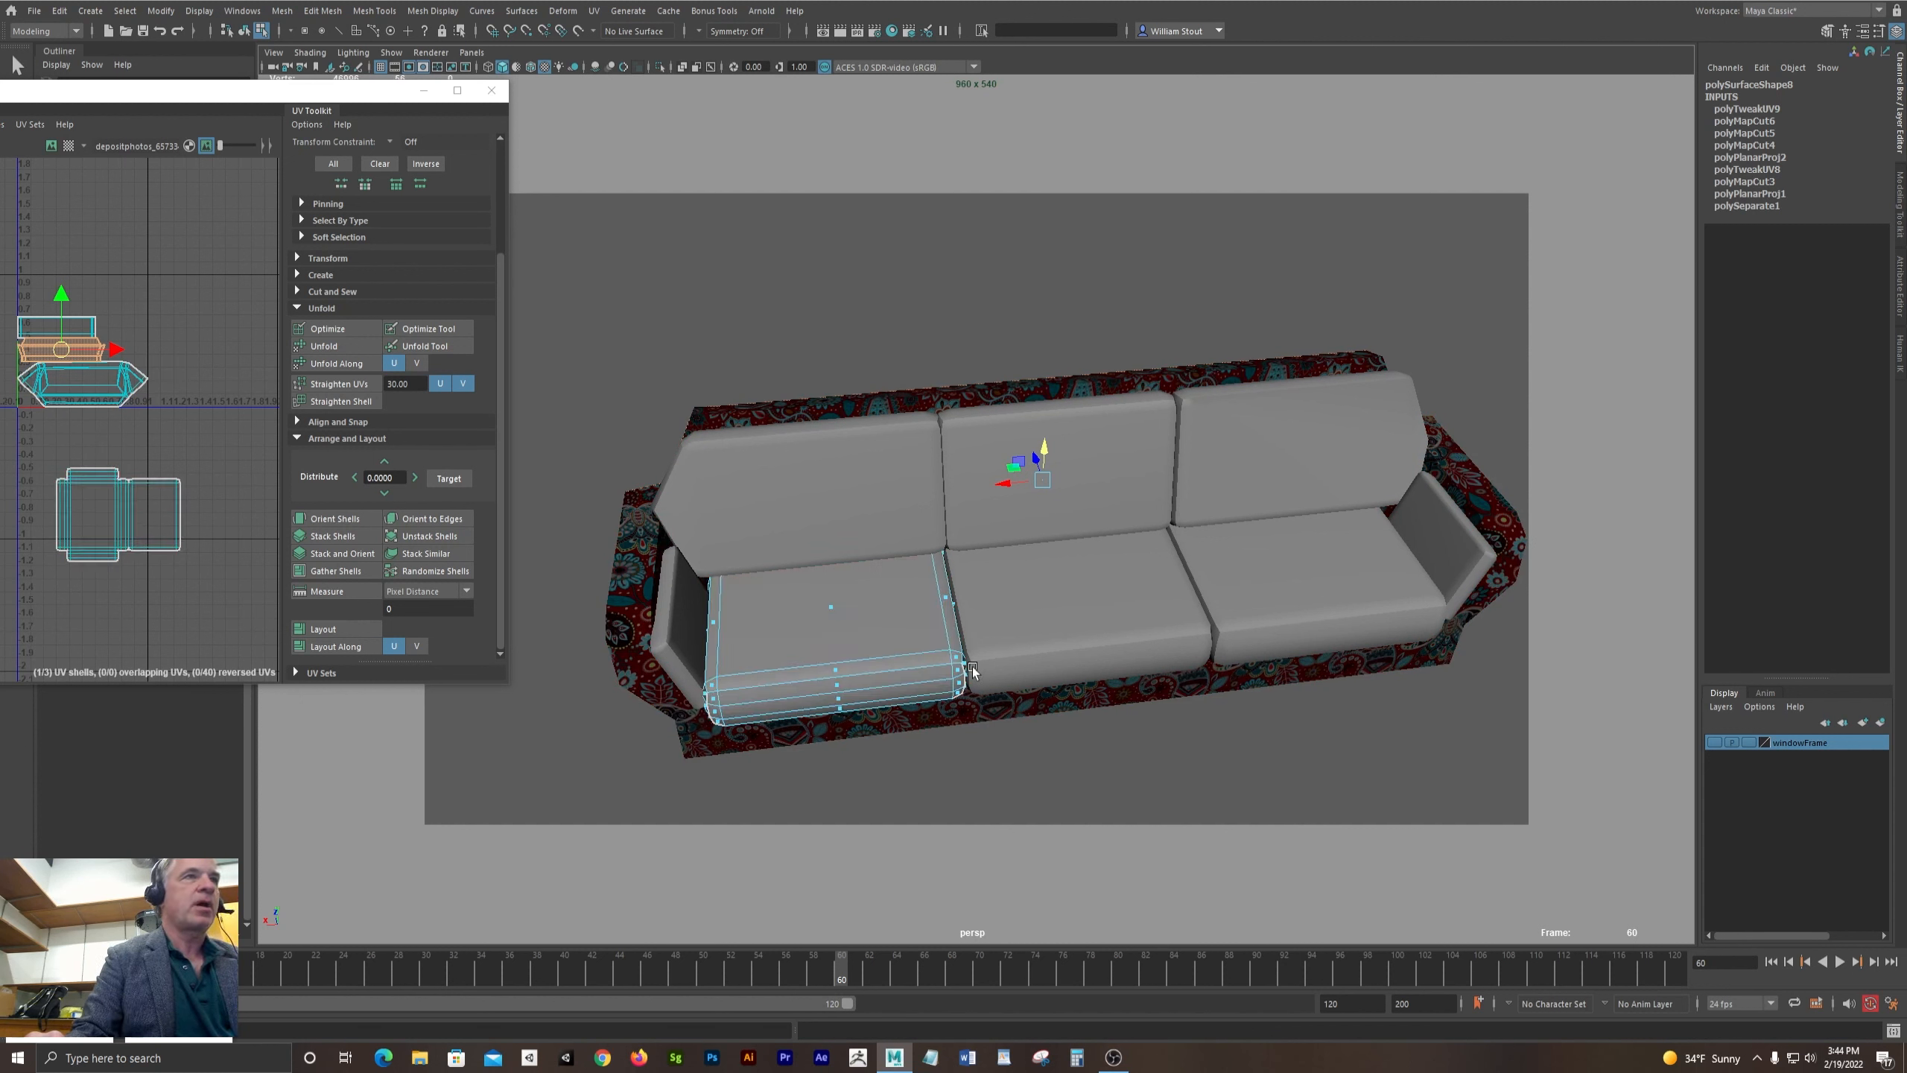
- Return to object selection and select the UV-mapped seat cushion, the other two seat cushions and the middle back cushion
key("F8")
left_click(855, 597)
left_click(1069, 604, "shift")
left_click(1284, 610, "shift")
left_click(1041, 471, "shift")
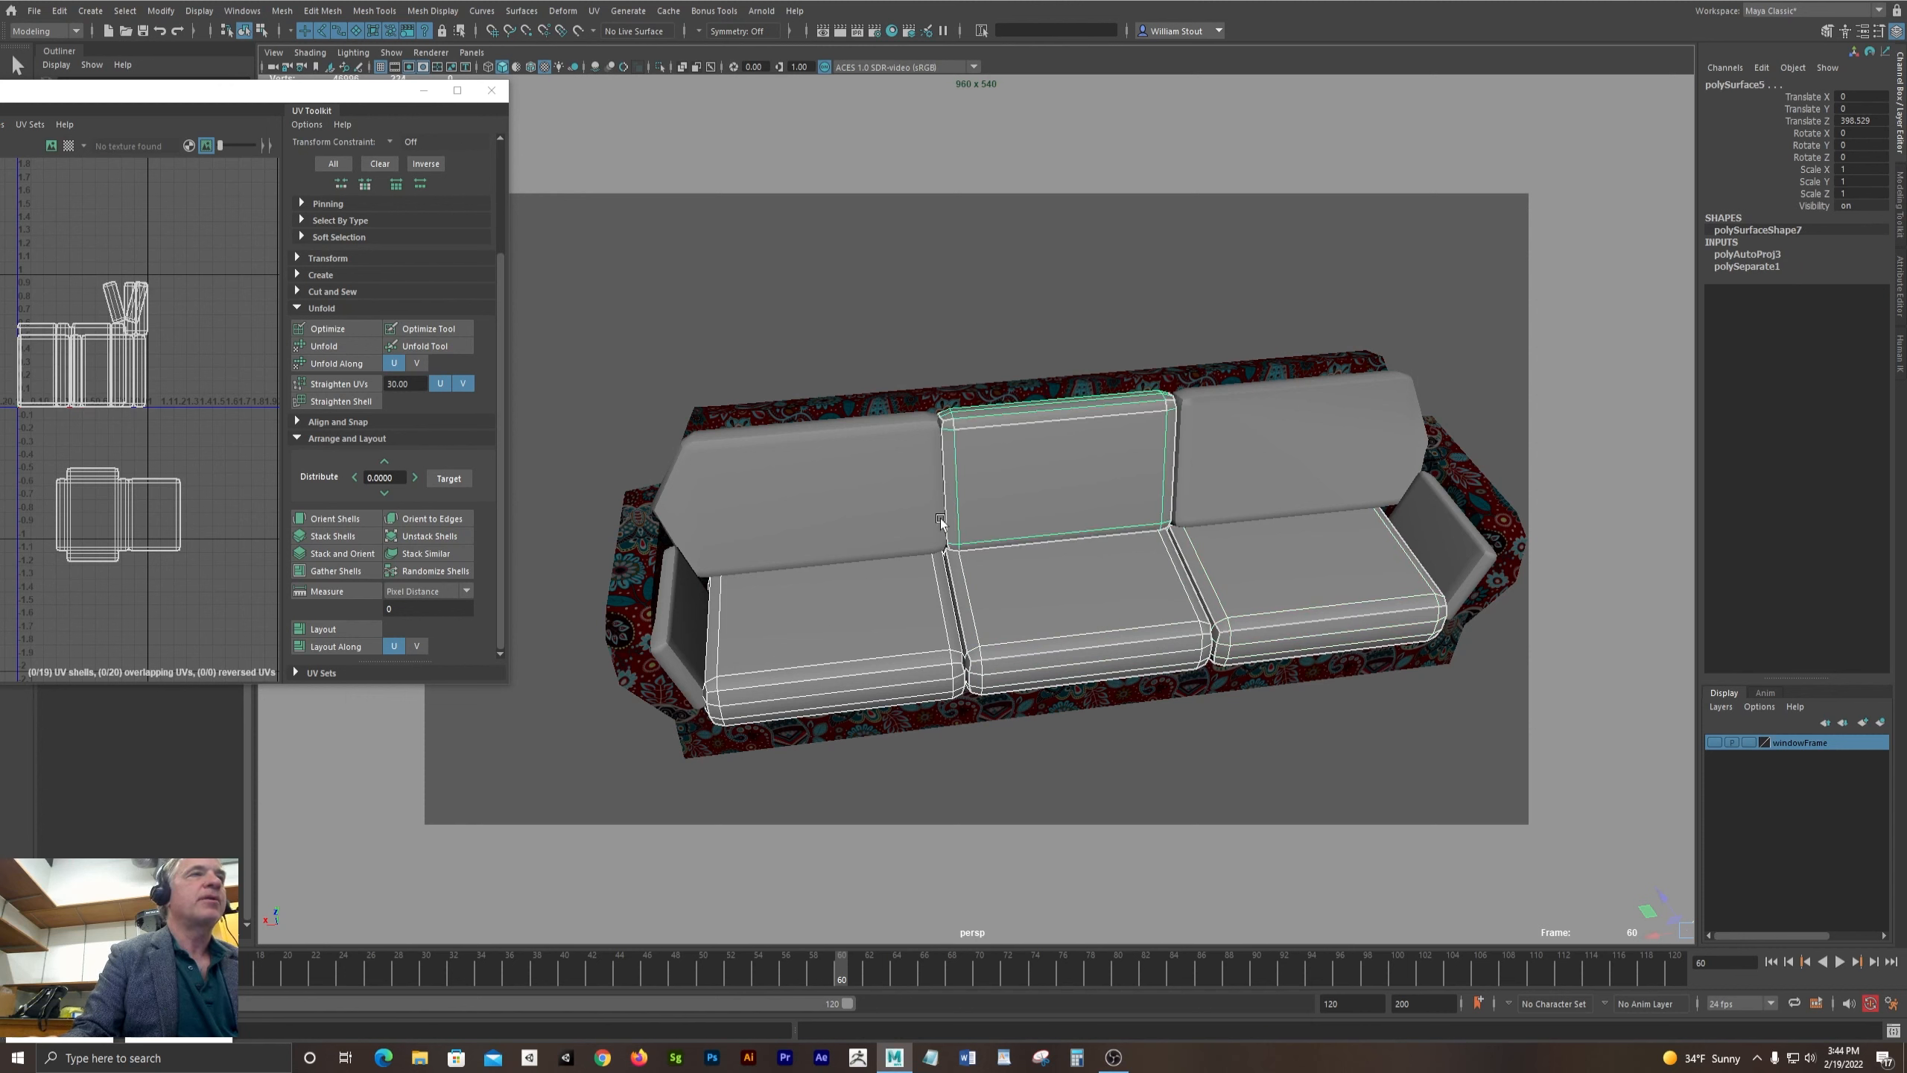
- Open the Transfer Attributes options for the selected cushions and reset the settings to their defaults
left_click(283, 11)
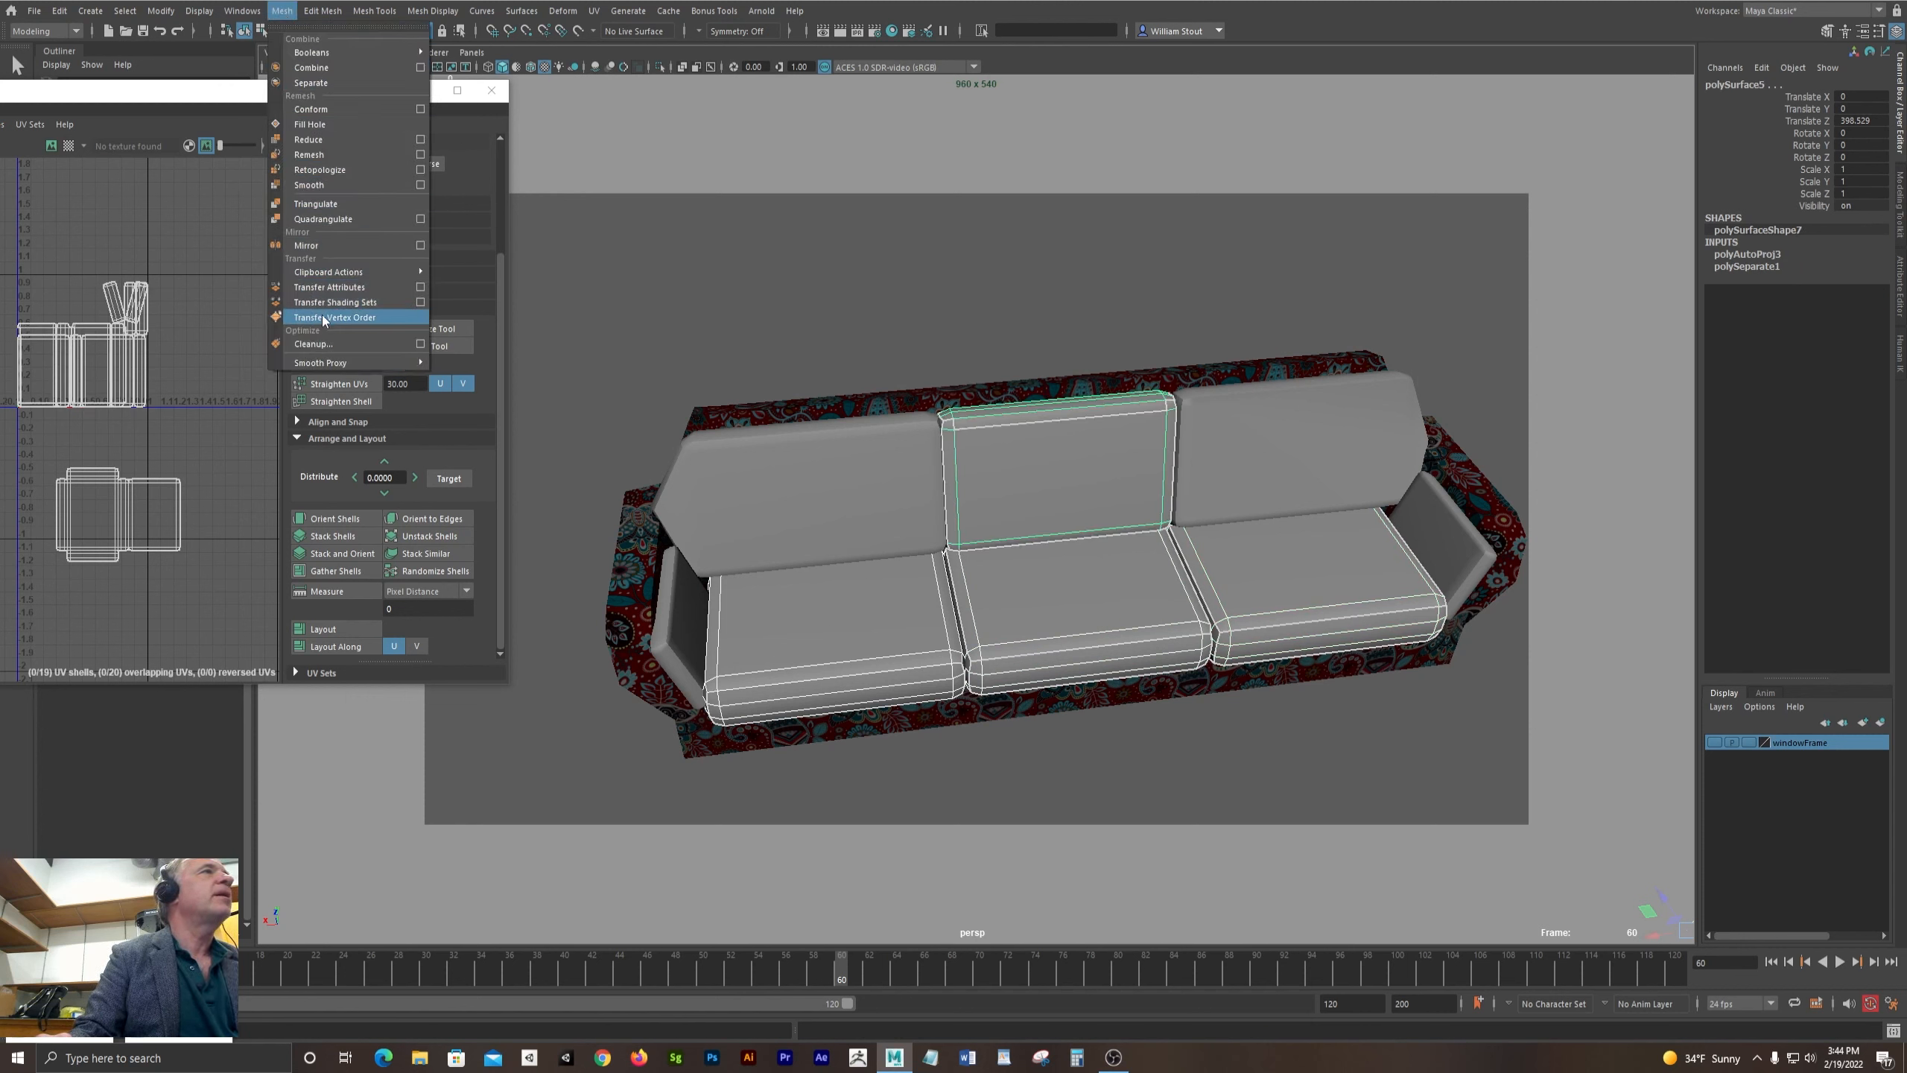
mouse_move(327, 270)
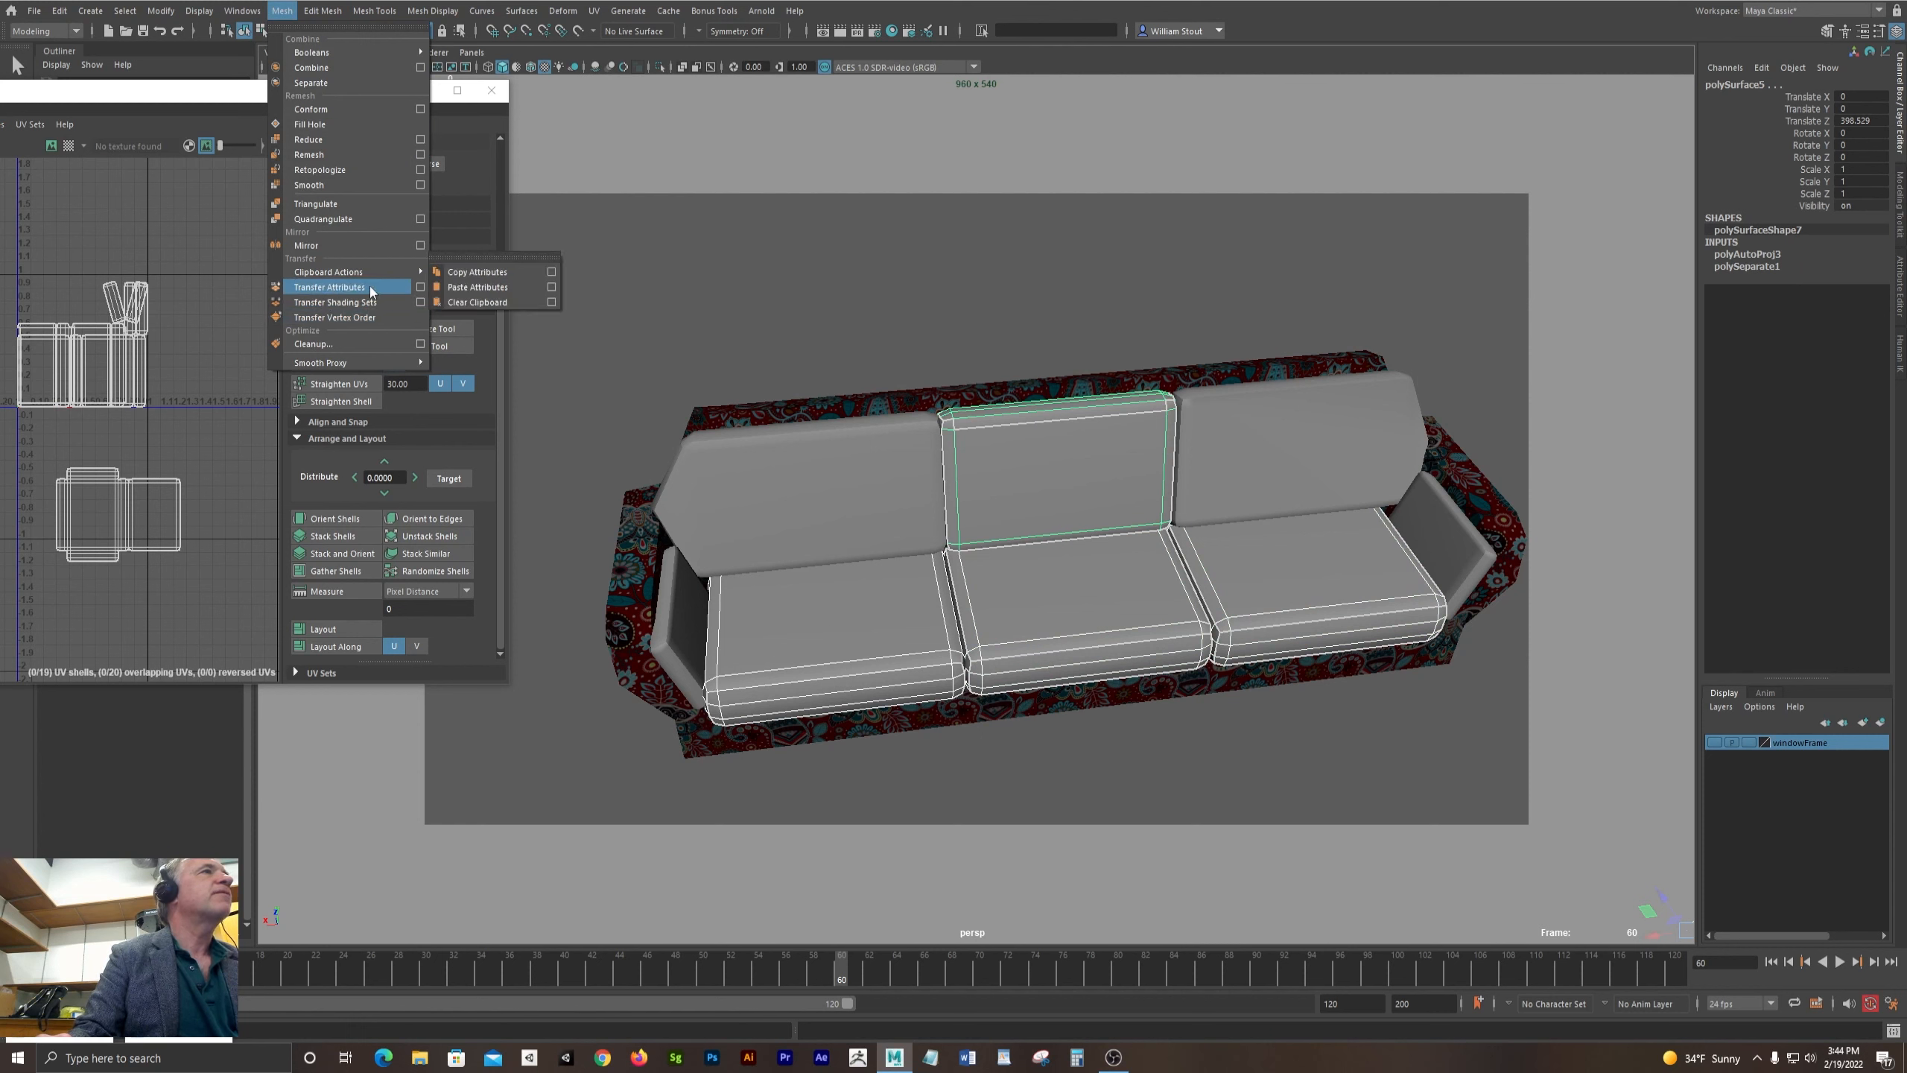
left_click(418, 286)
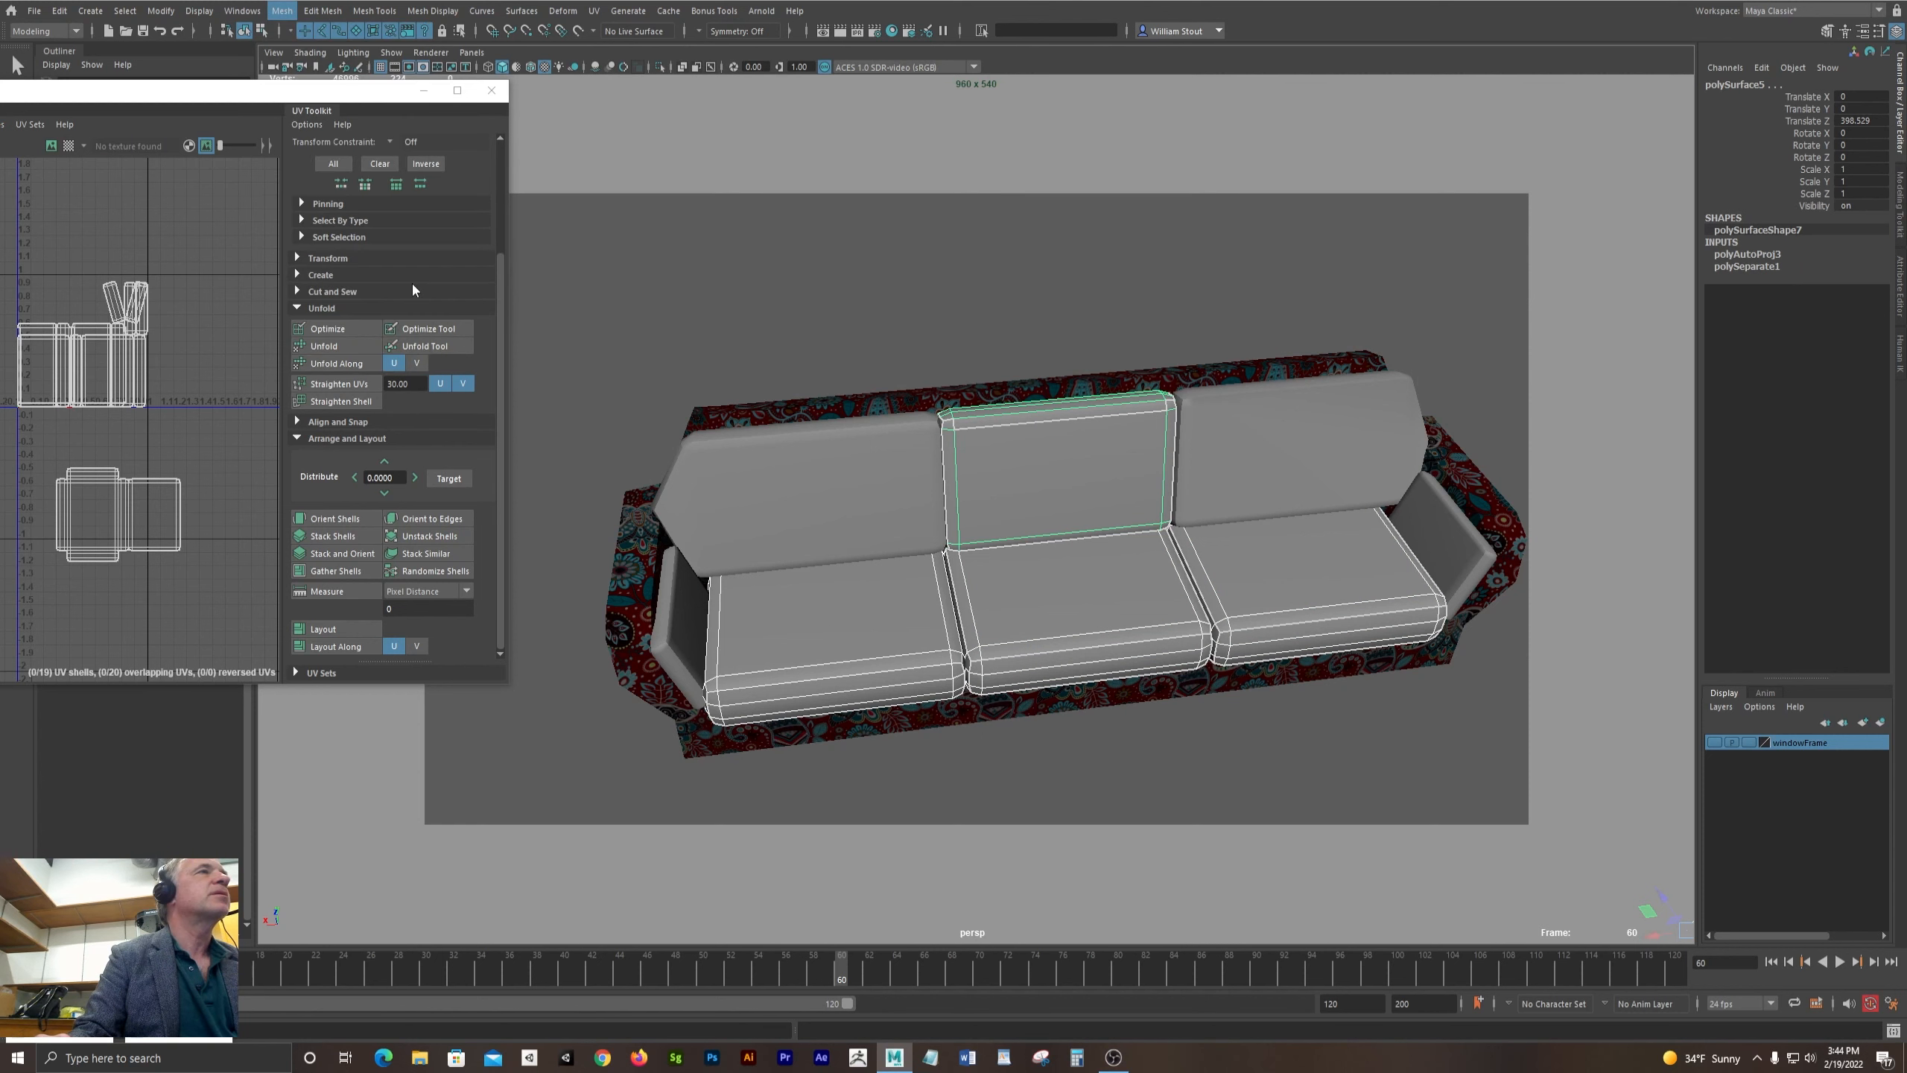
left_click_drag(455, 206, 618, 101)
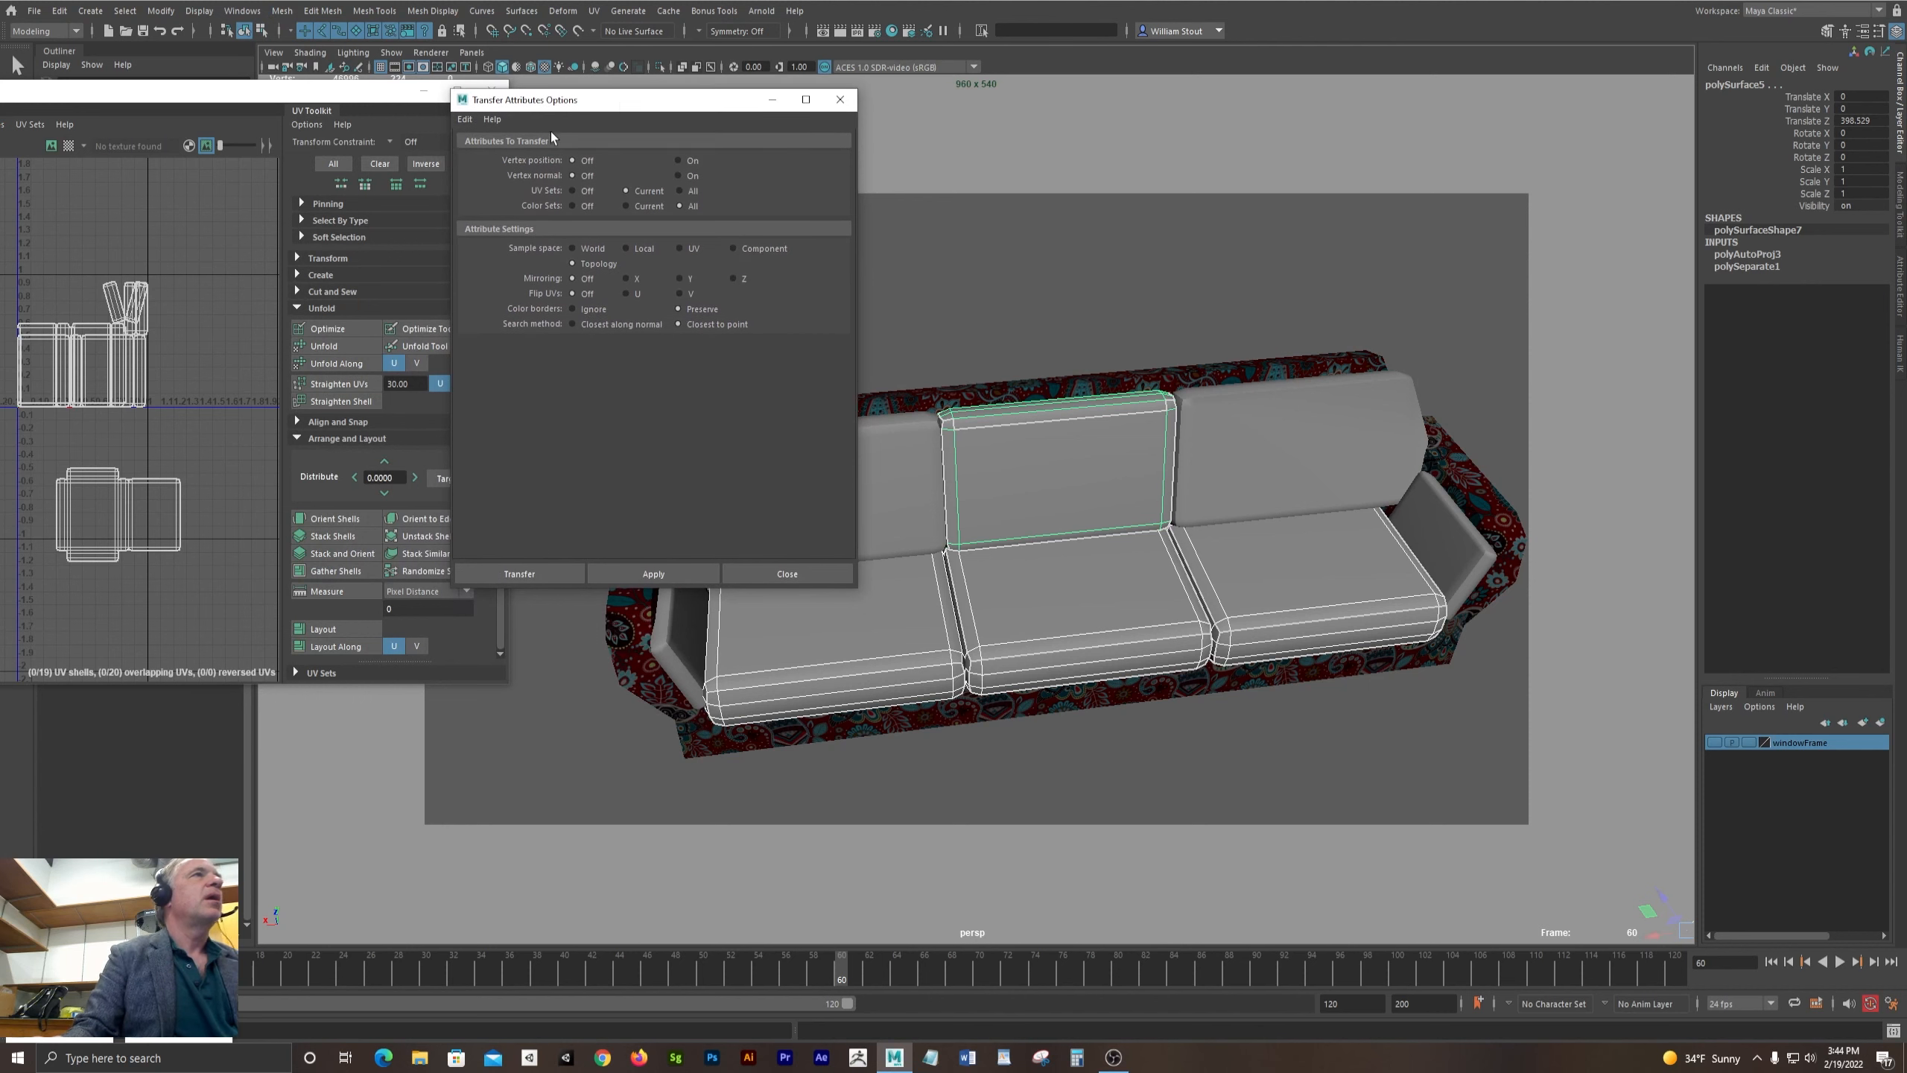
left_click(465, 118)
left_click(489, 150)
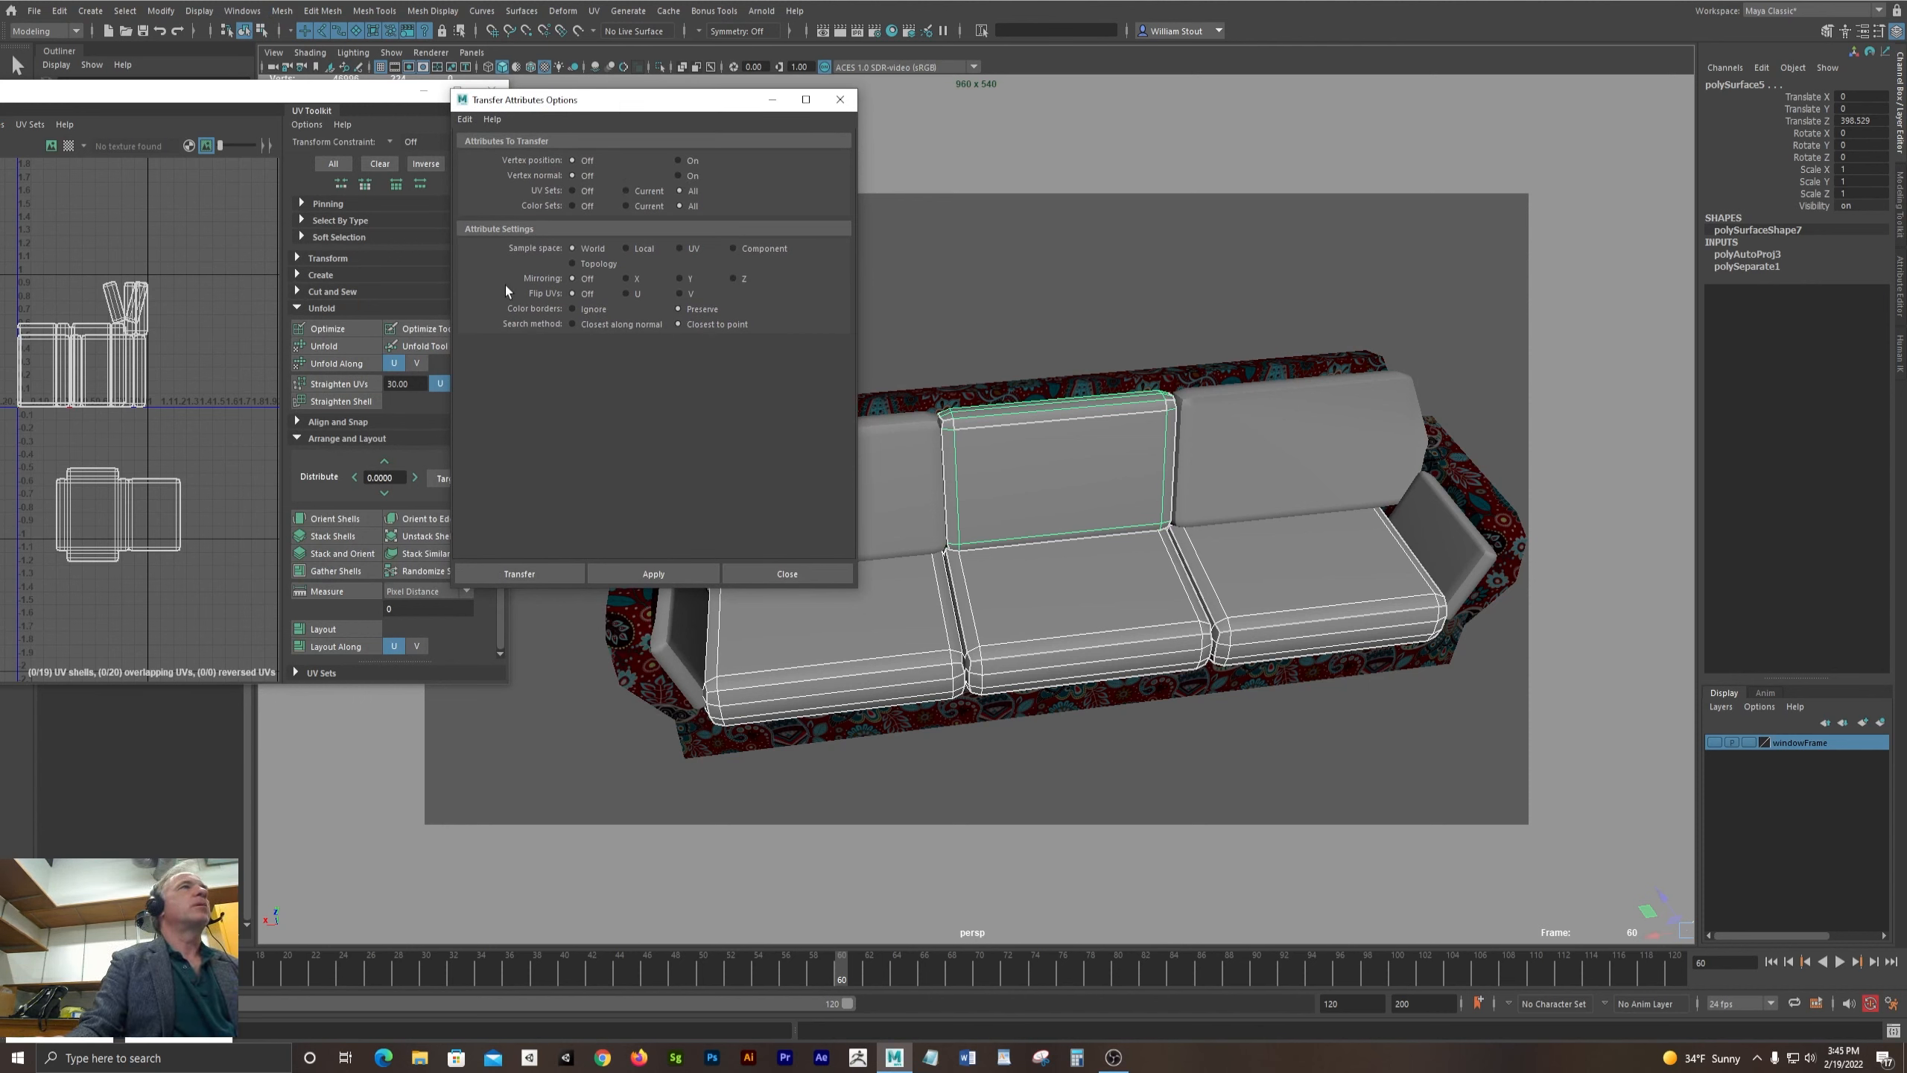
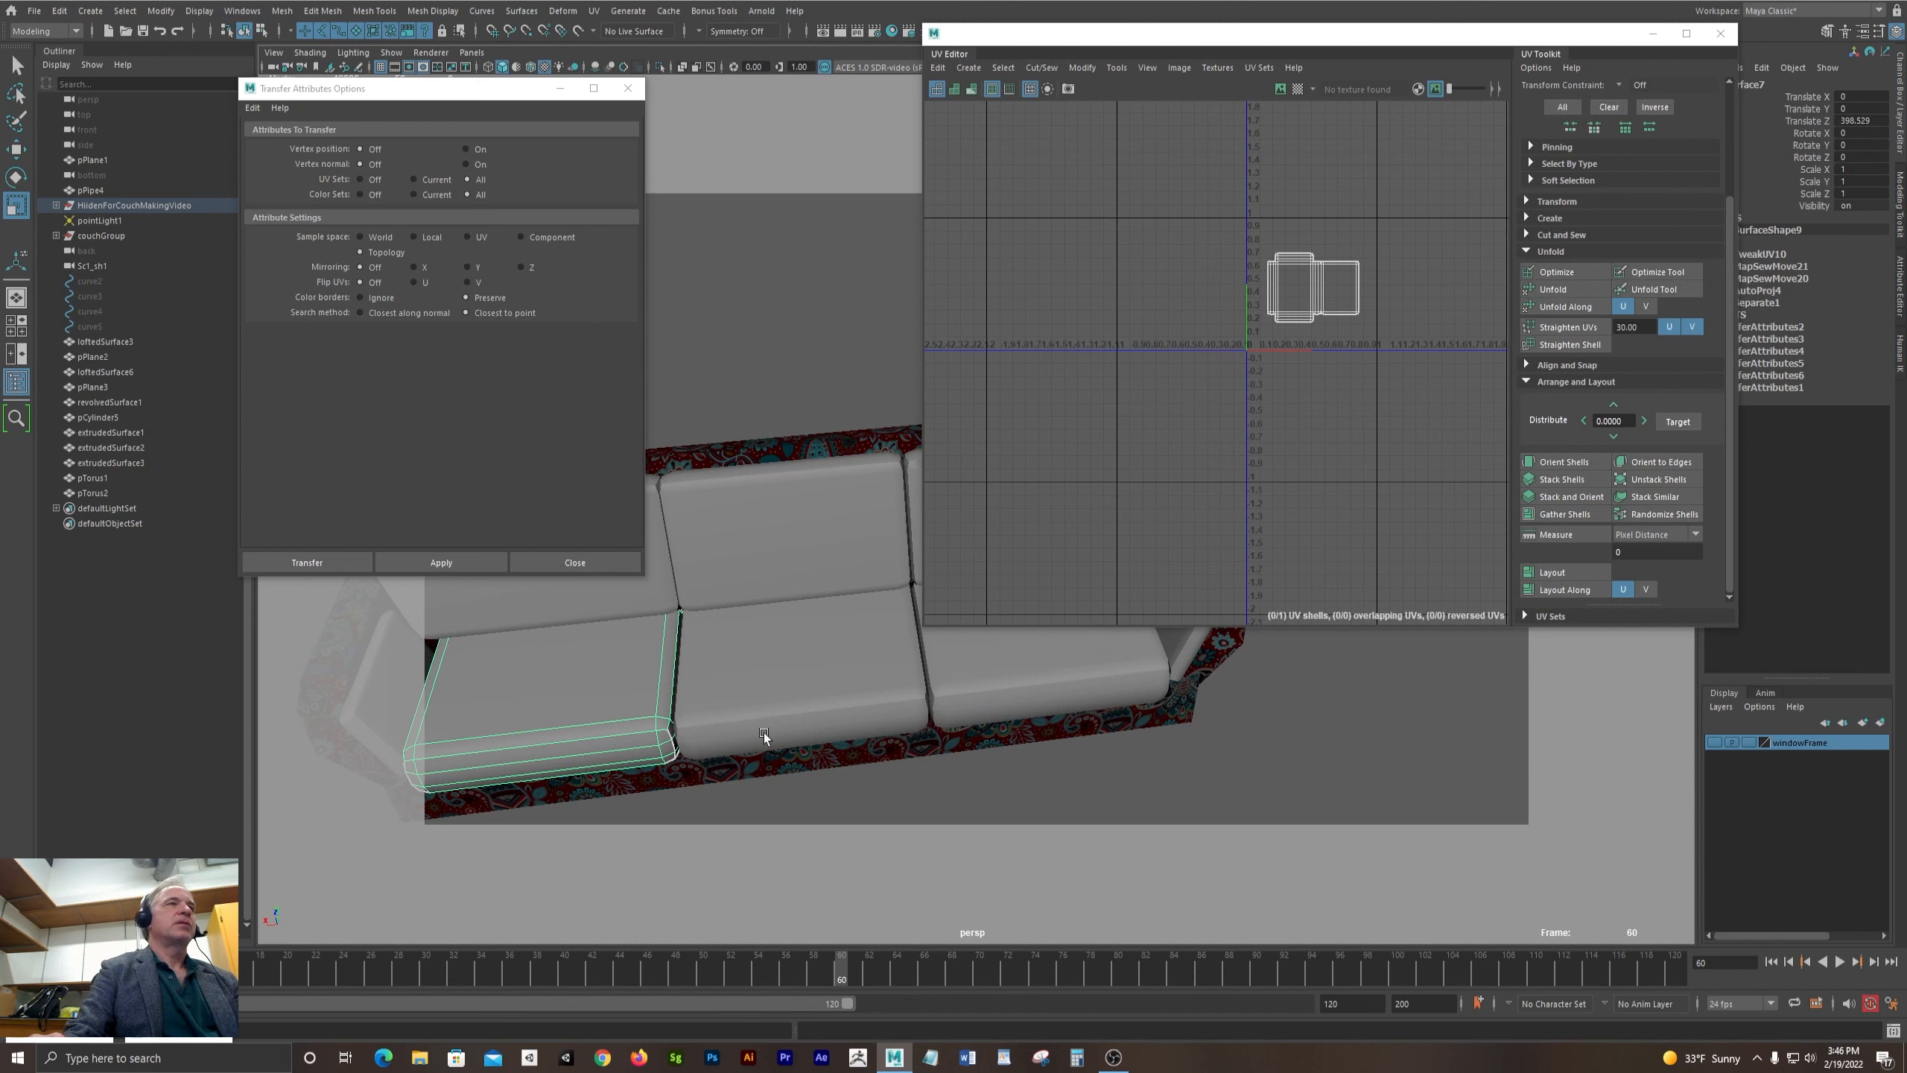
- Transfer the UVs of the mapped seat cushion to the middle seat cushion and clear the selection
left_click(764, 718, "shift")
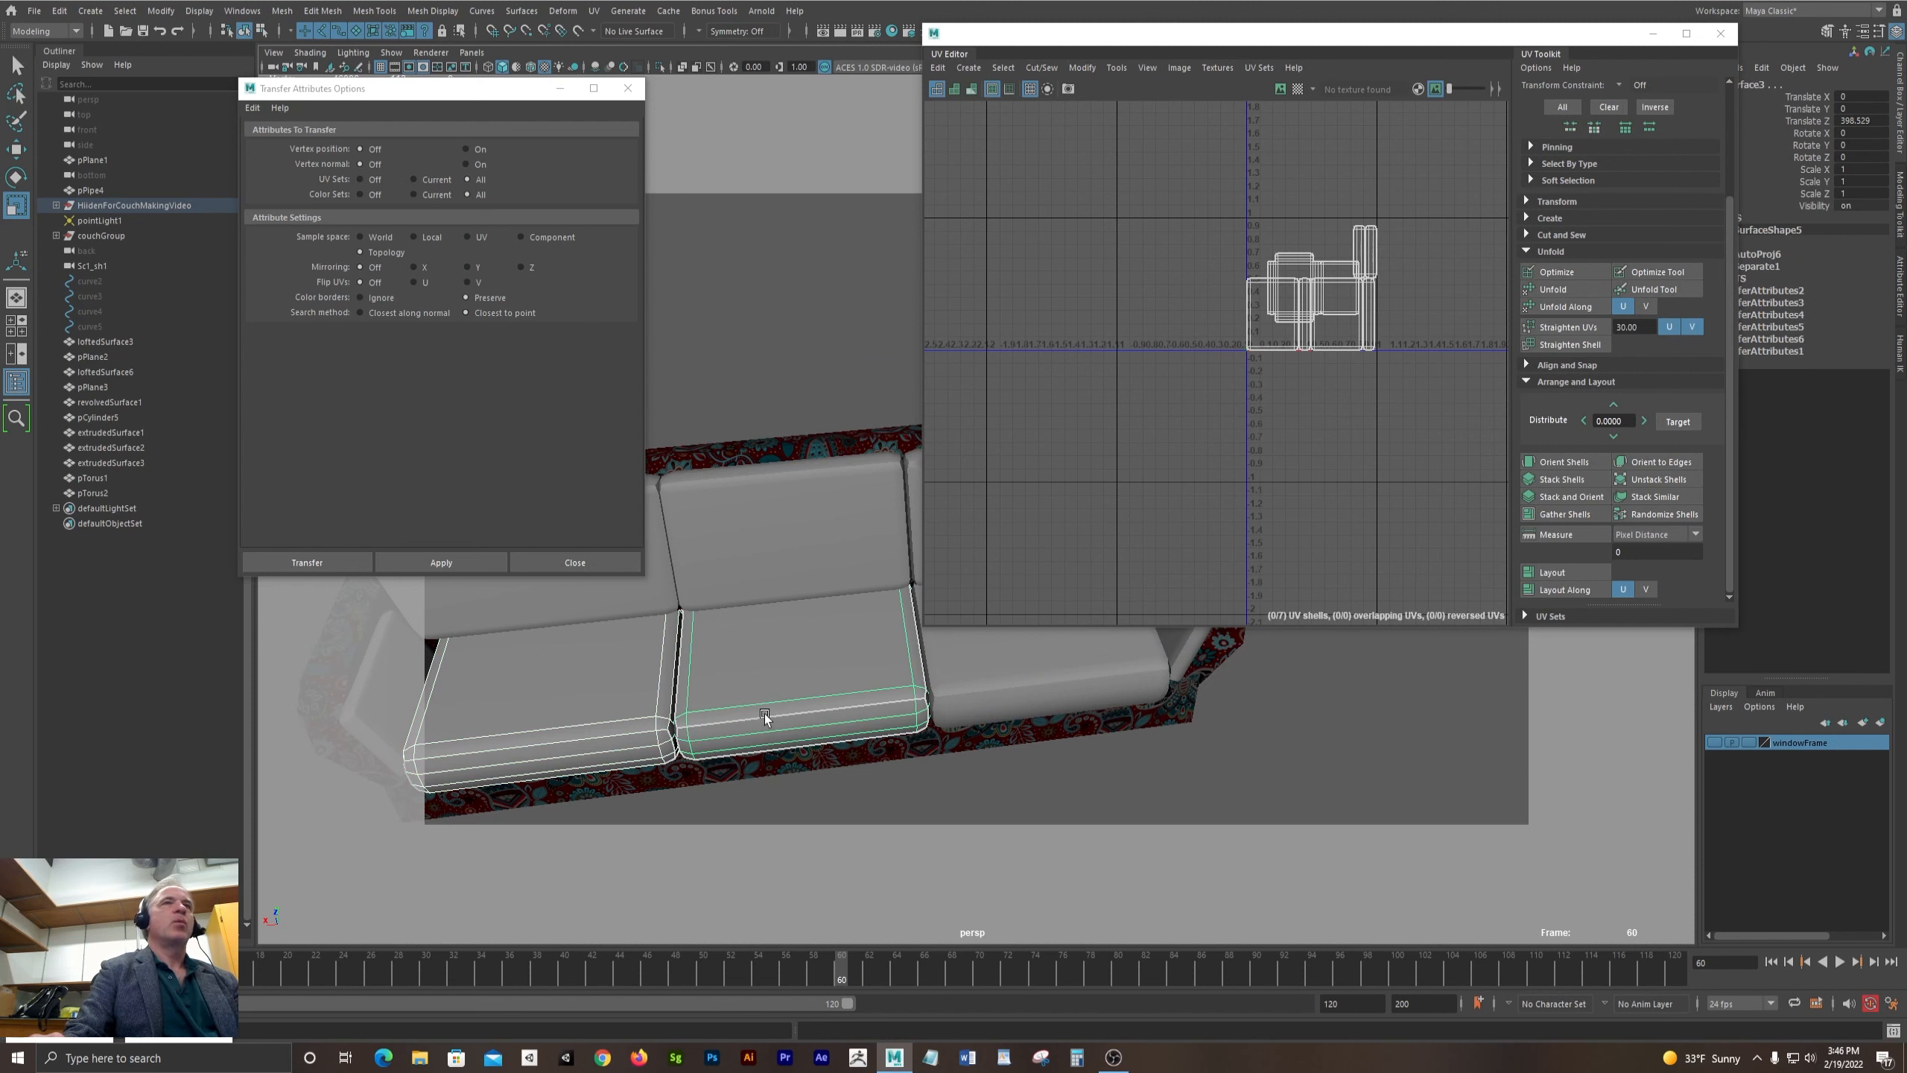
left_click(436, 563)
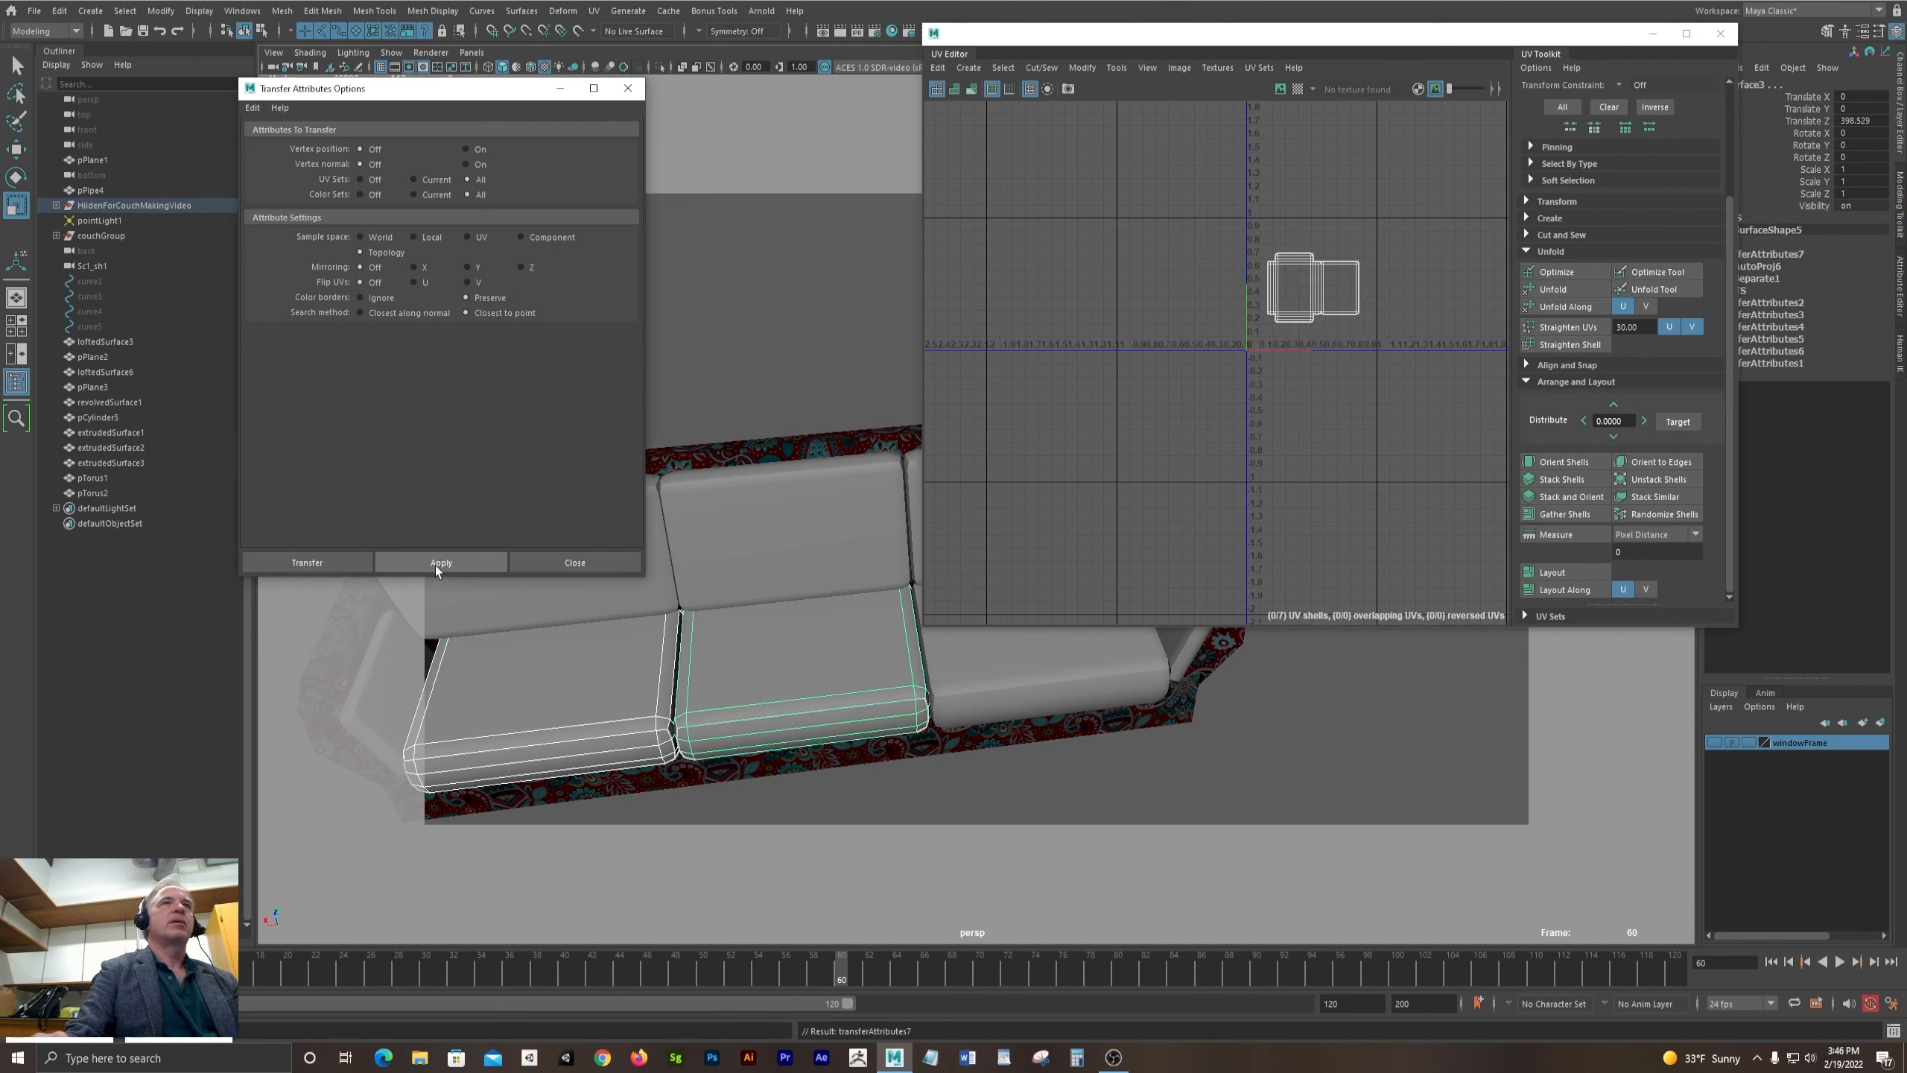
left_click(803, 714)
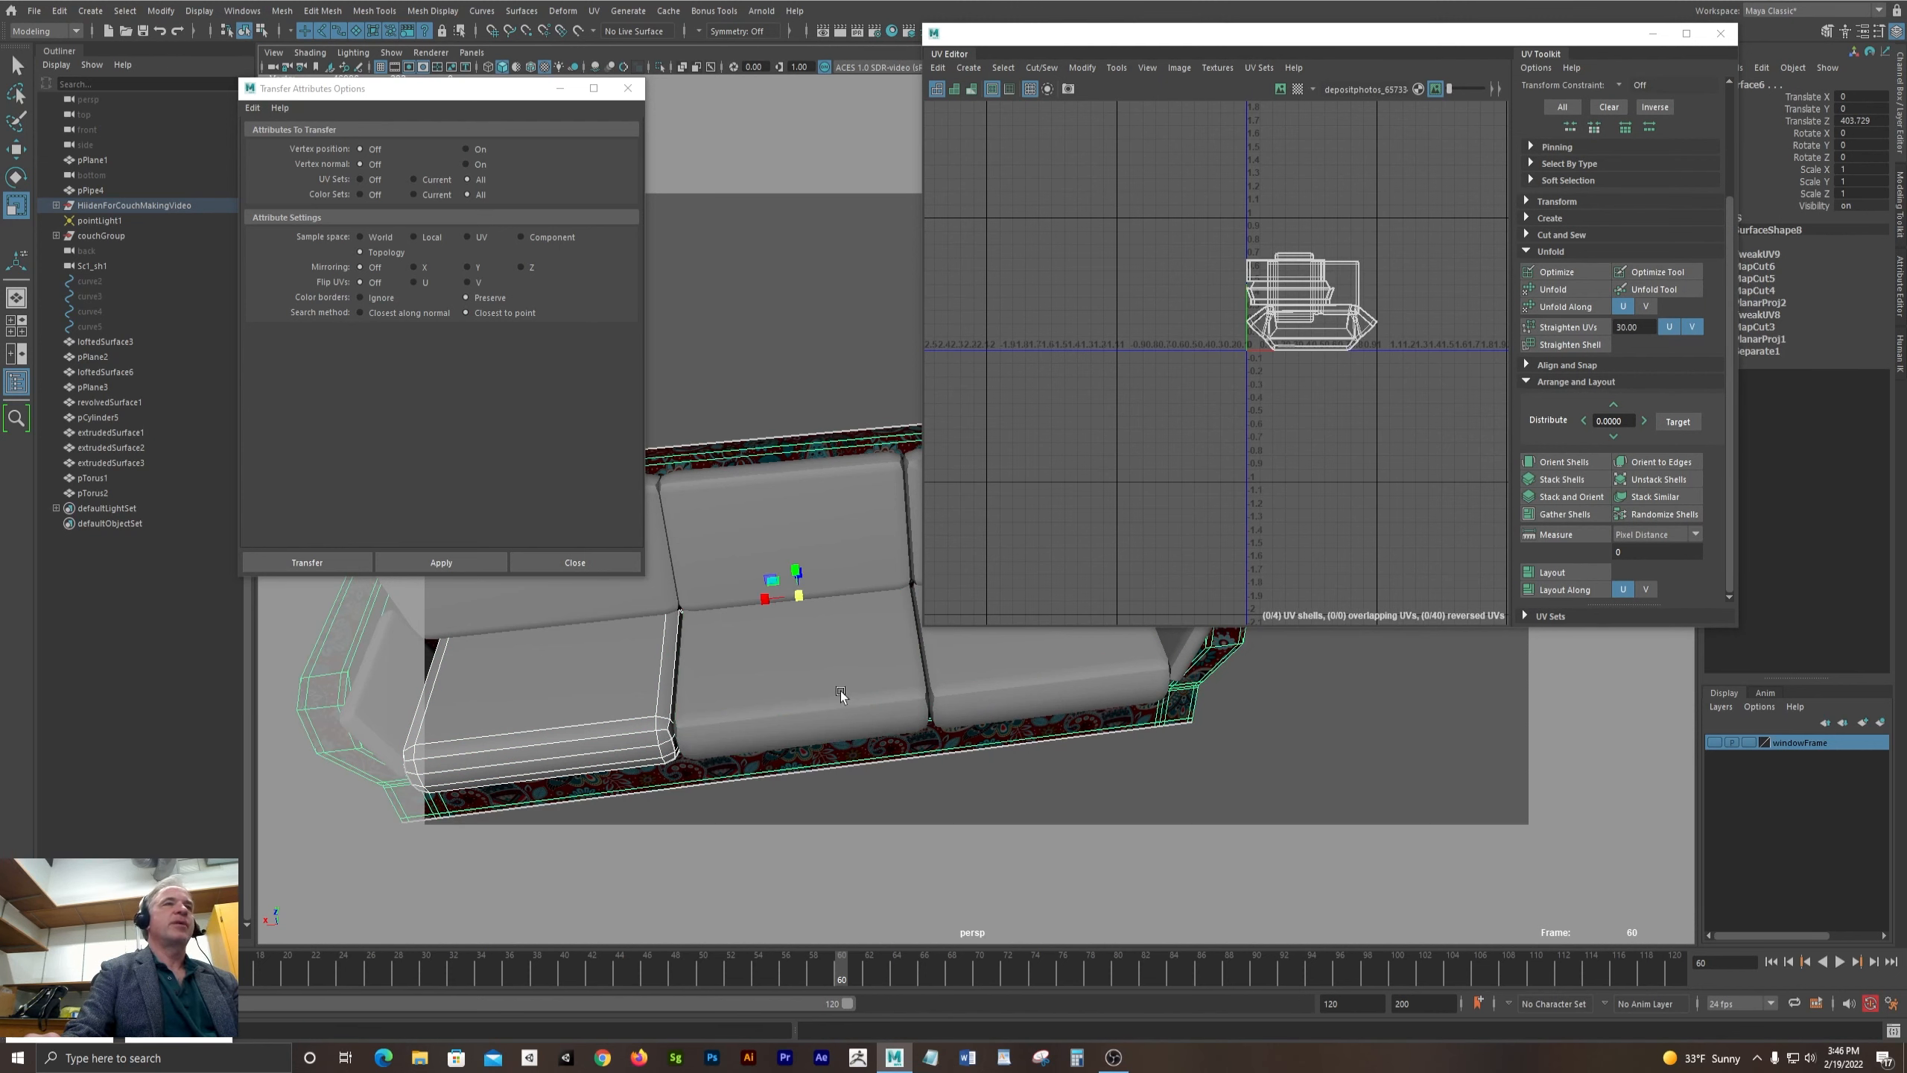
left_click(789, 819)
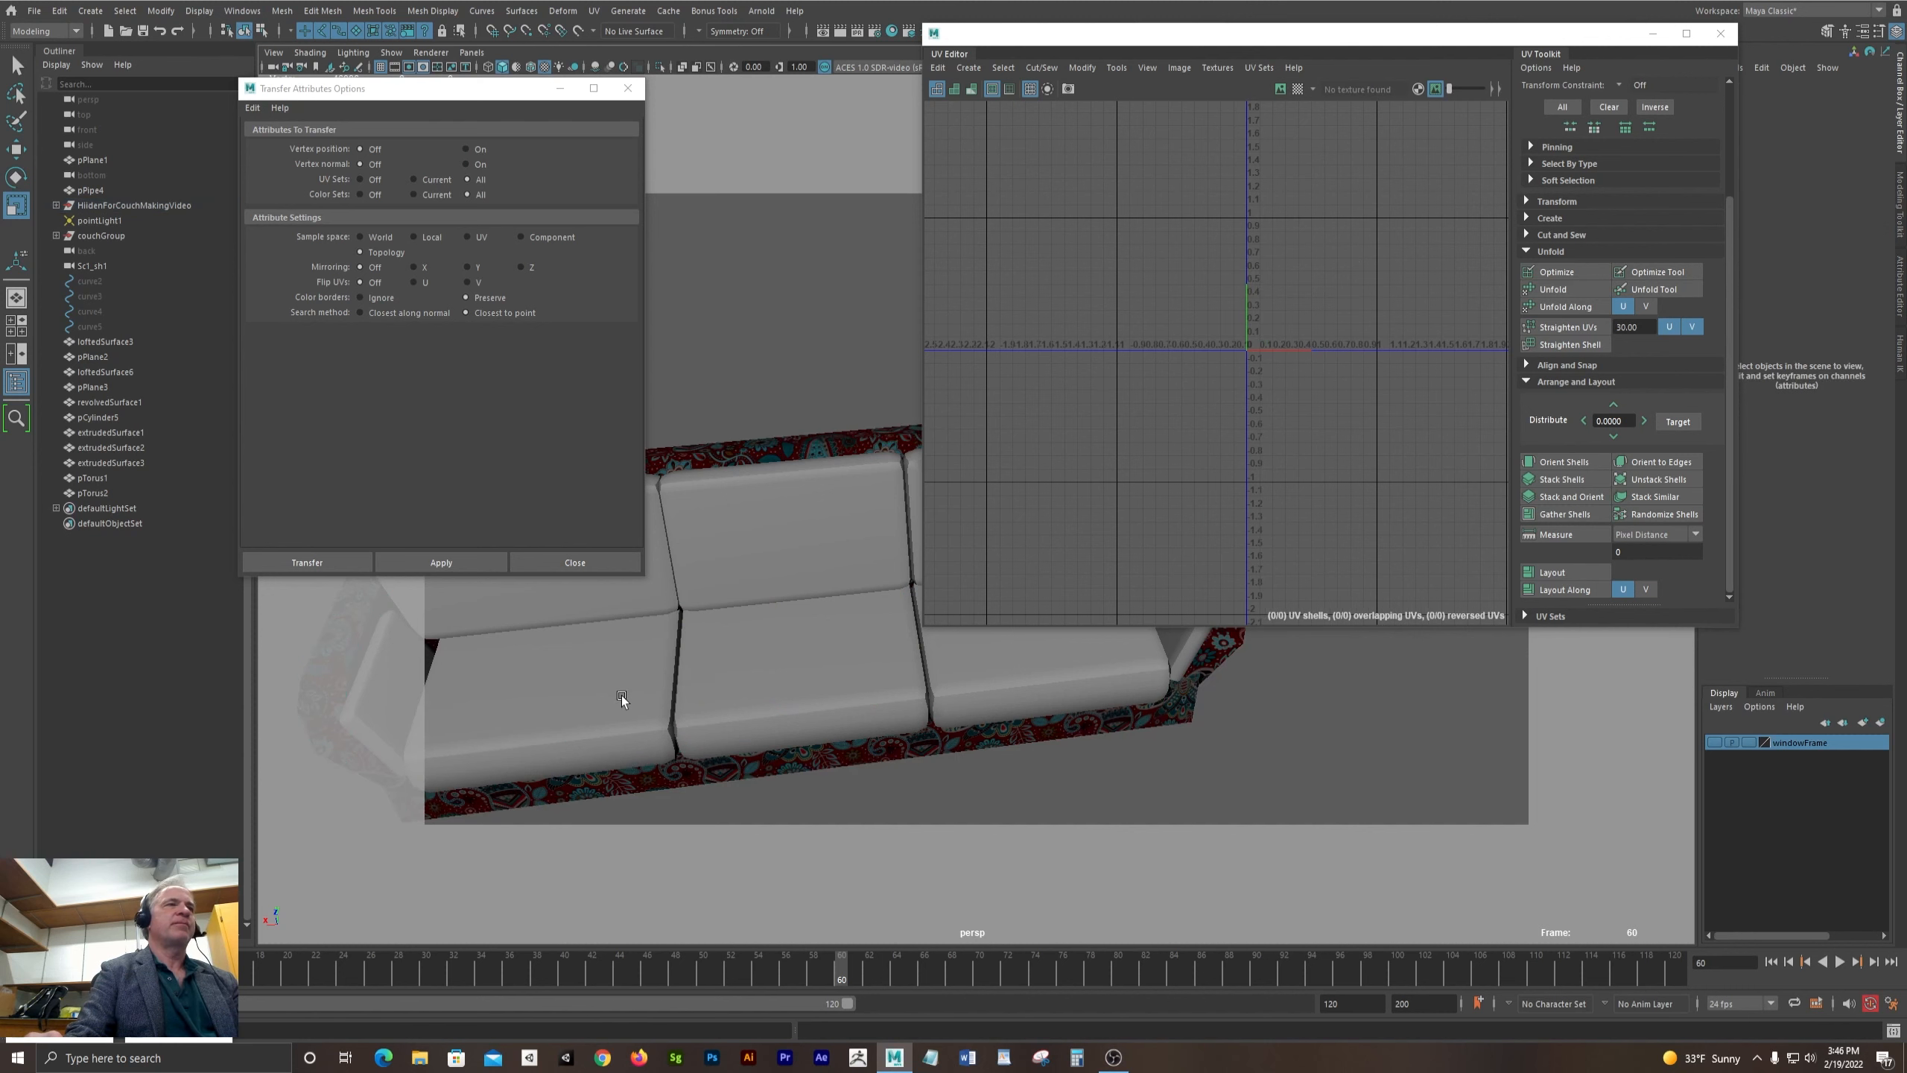
- Select the seat cushions in turn to compare their UV layouts
left_click(627, 725)
left_click(984, 690, "shift")
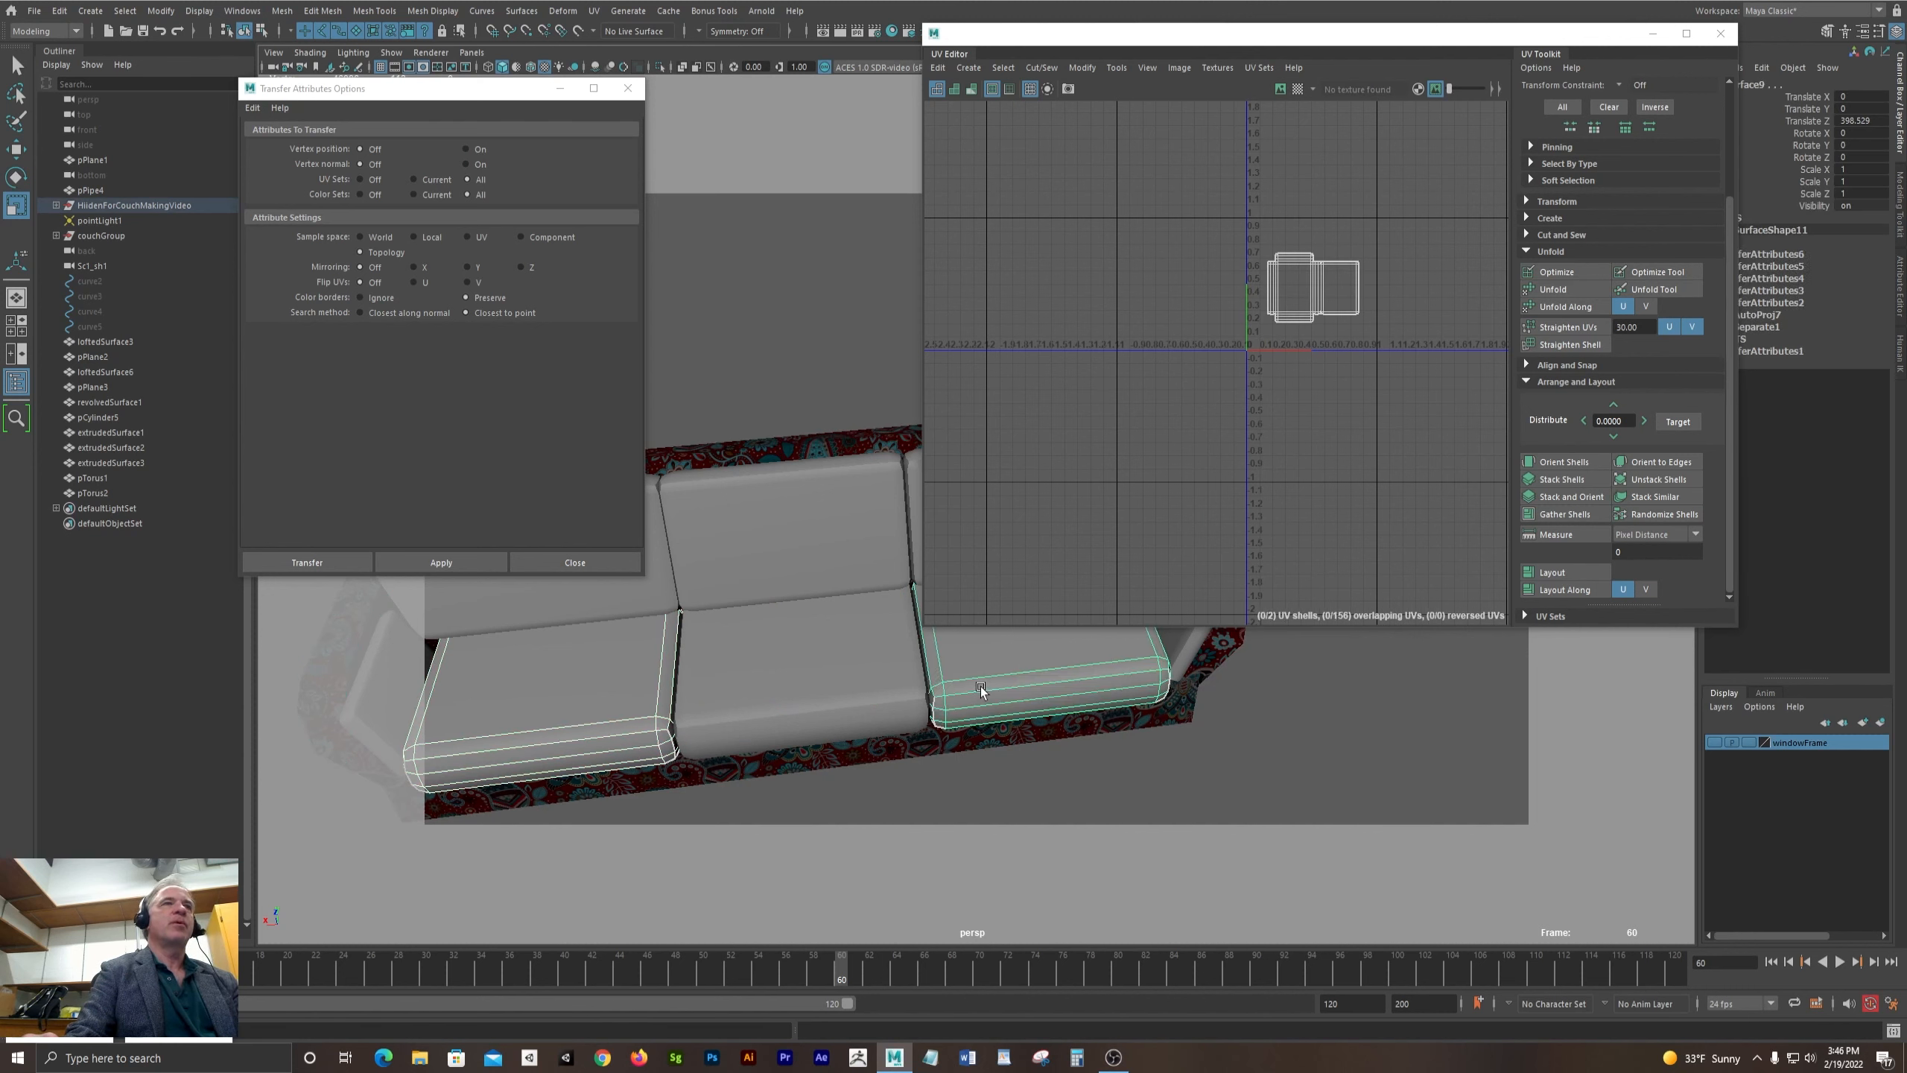
left_click(981, 690)
left_click(884, 693)
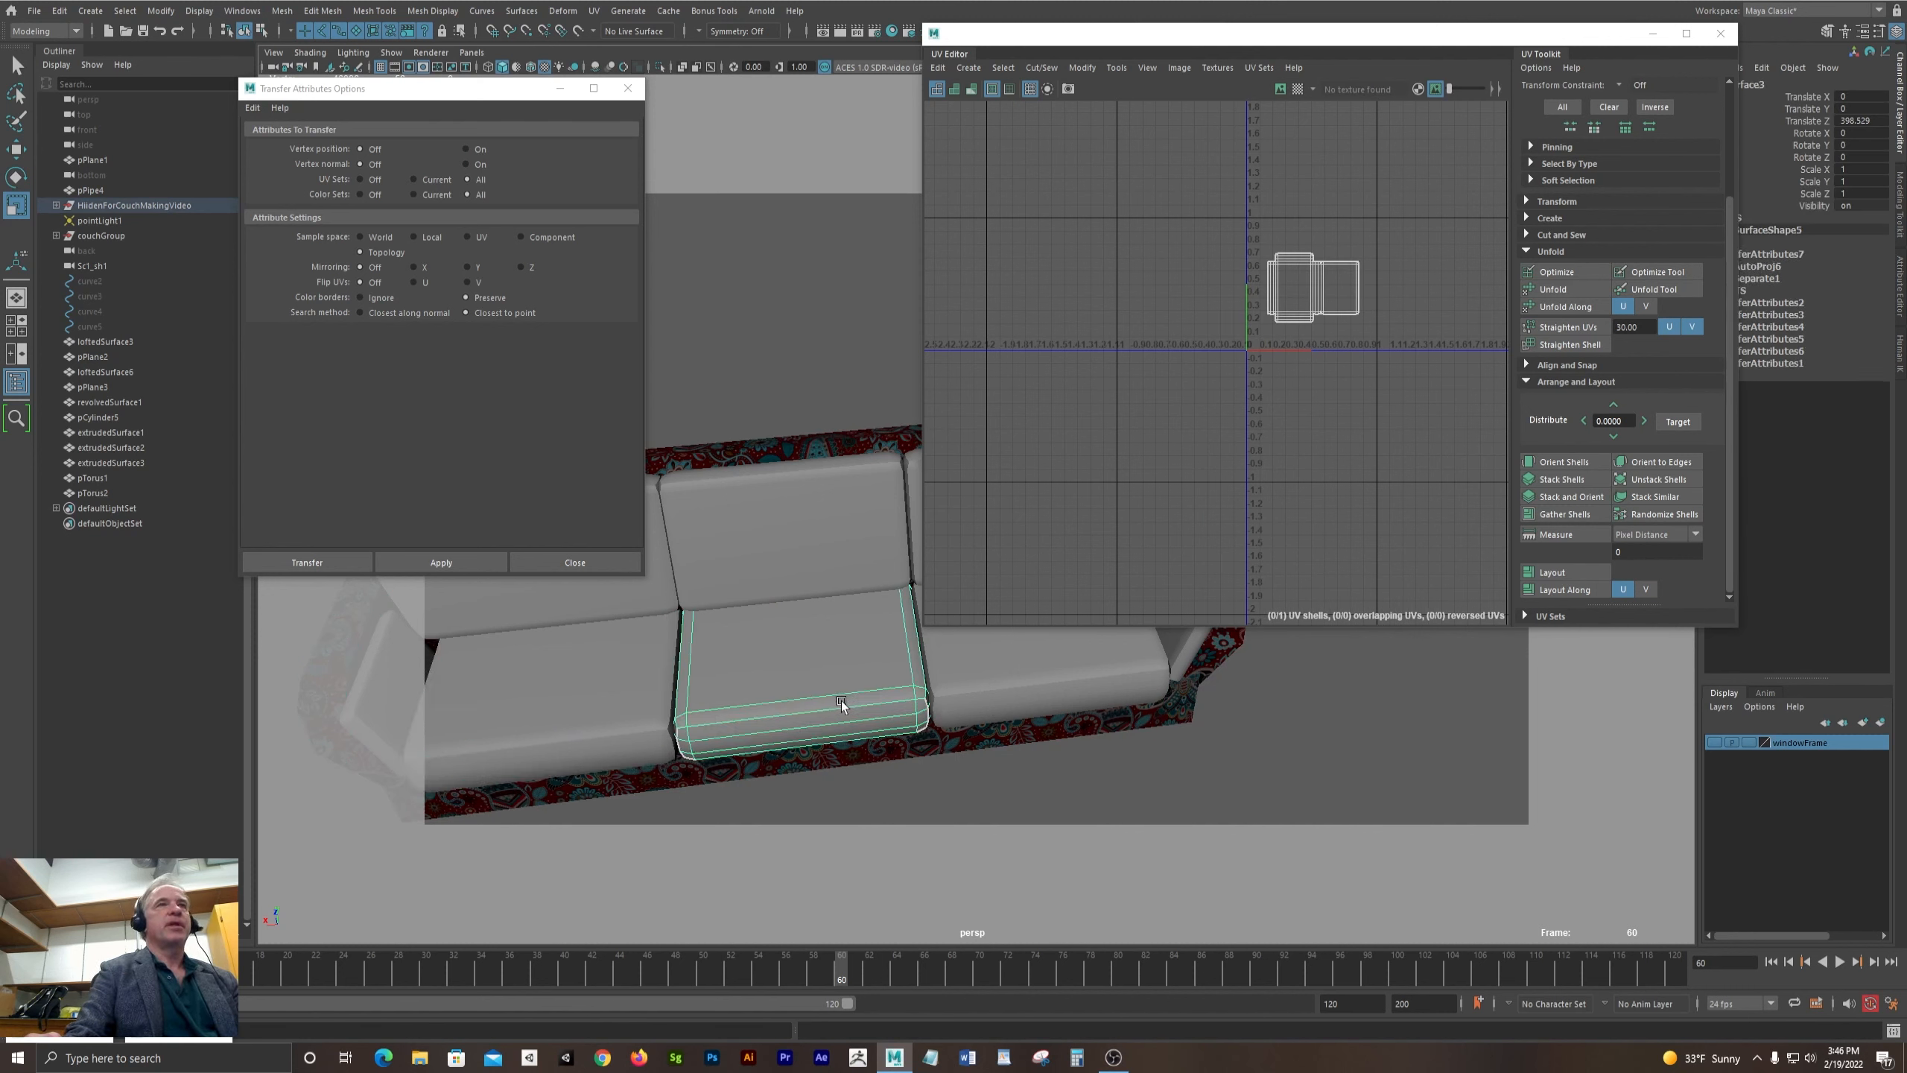
- Transfer the mapped seat cushion's UVs to the middle back cushion and inspect that cushion's UV layout
left_click(602, 732)
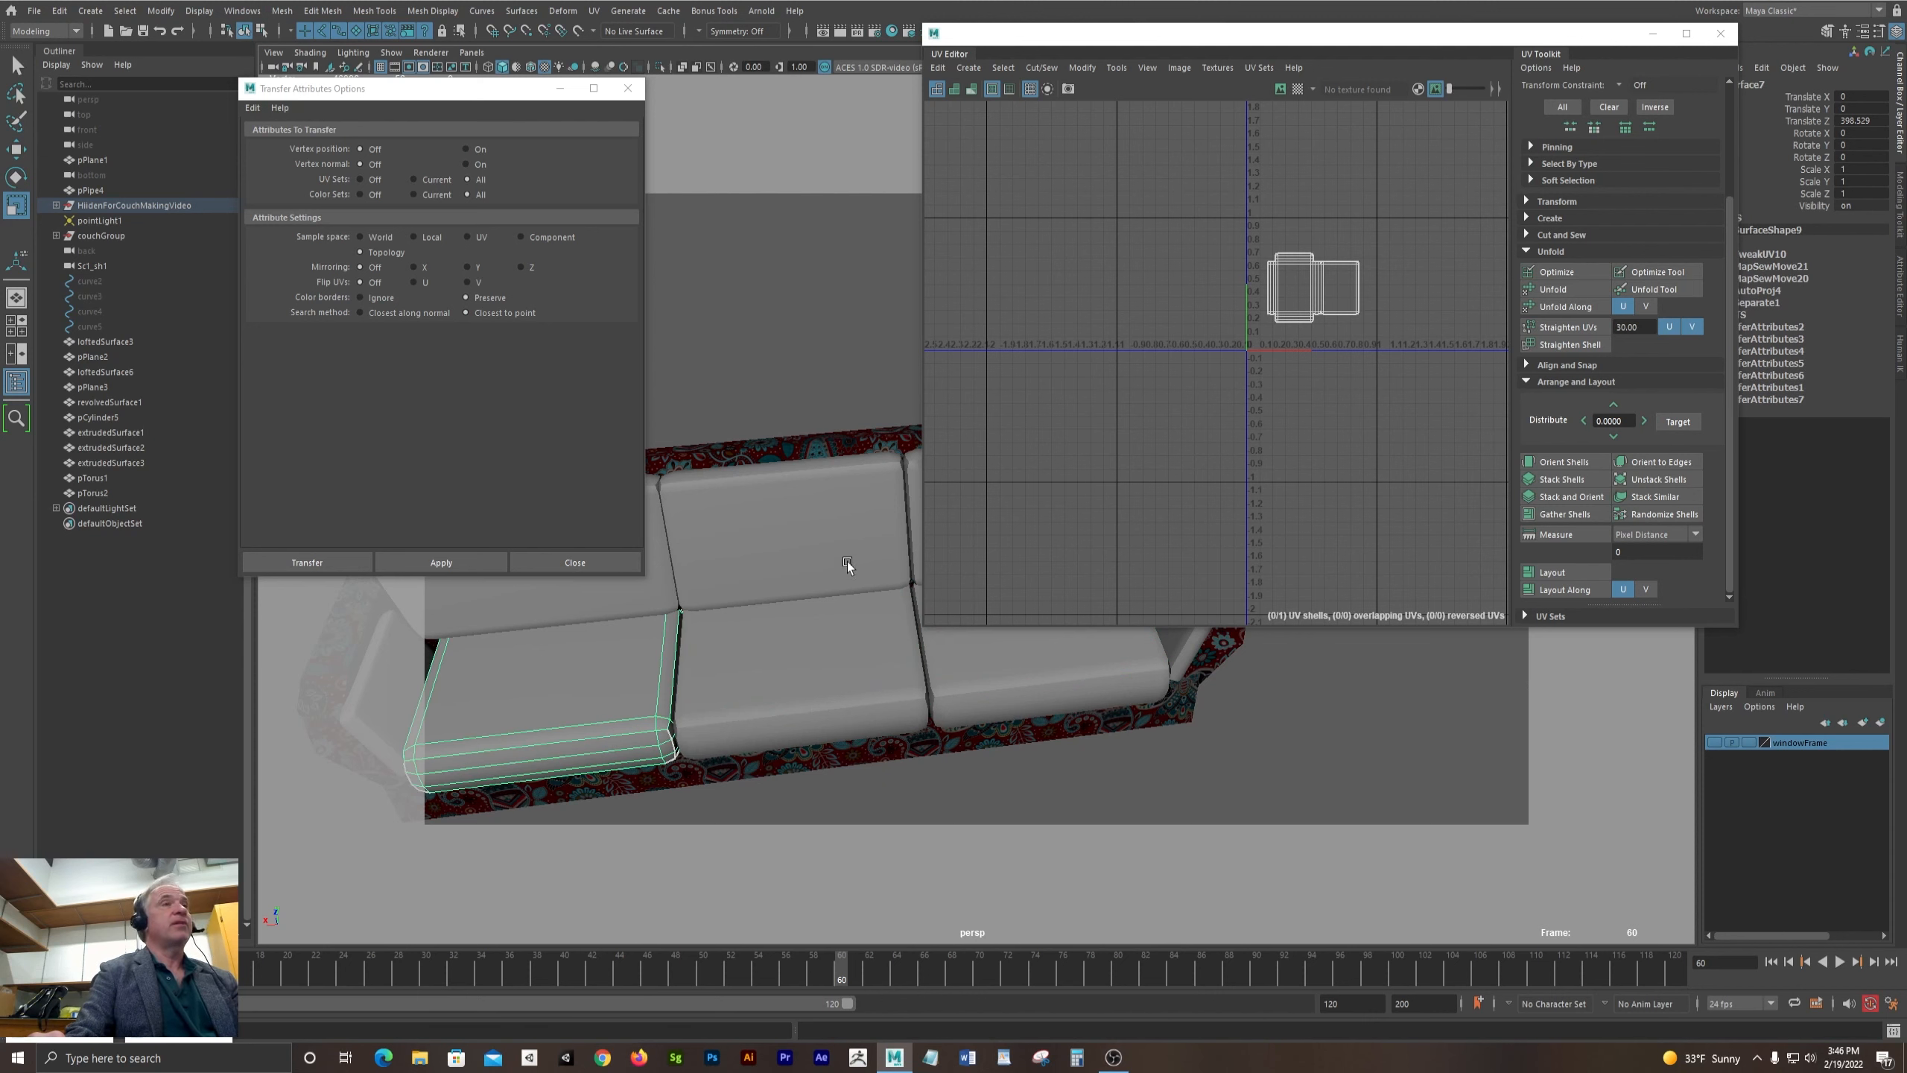
left_click_drag(846, 560, 675, 749, "alt")
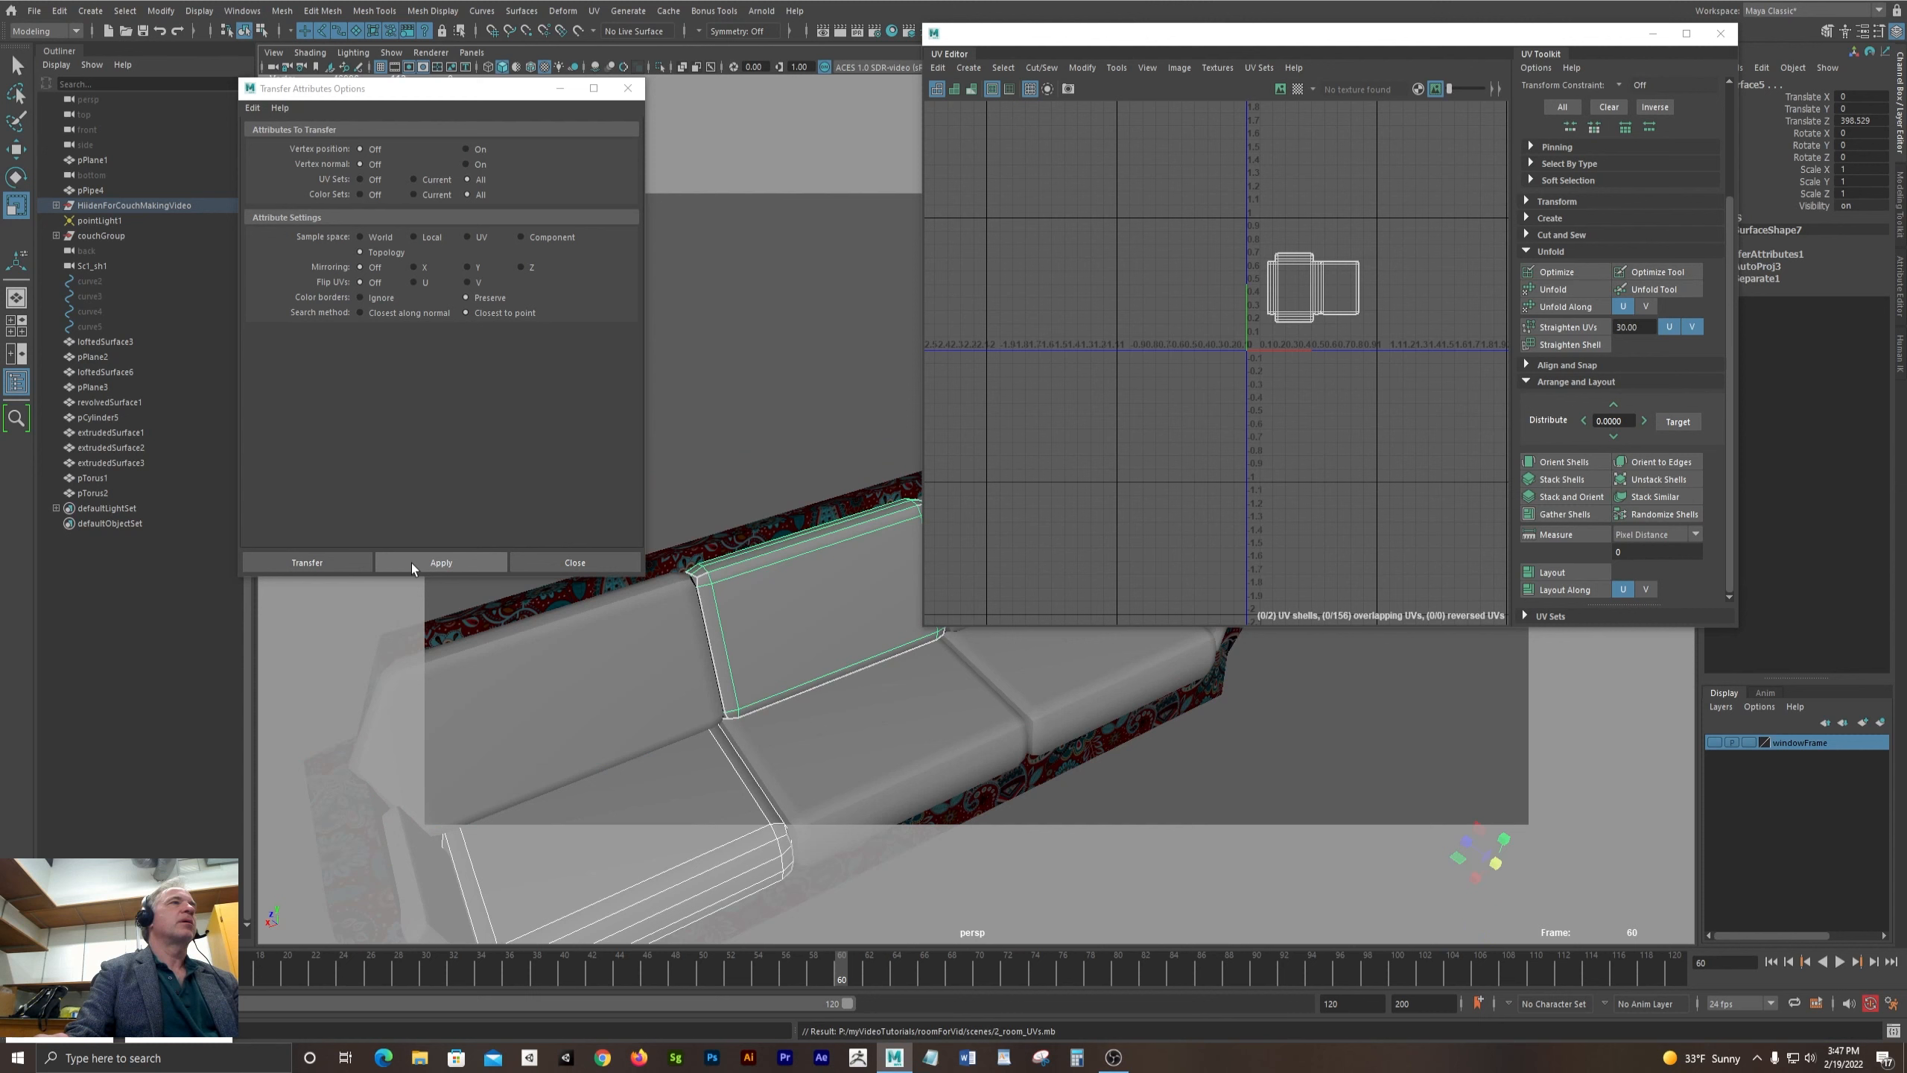
left_click(411, 563)
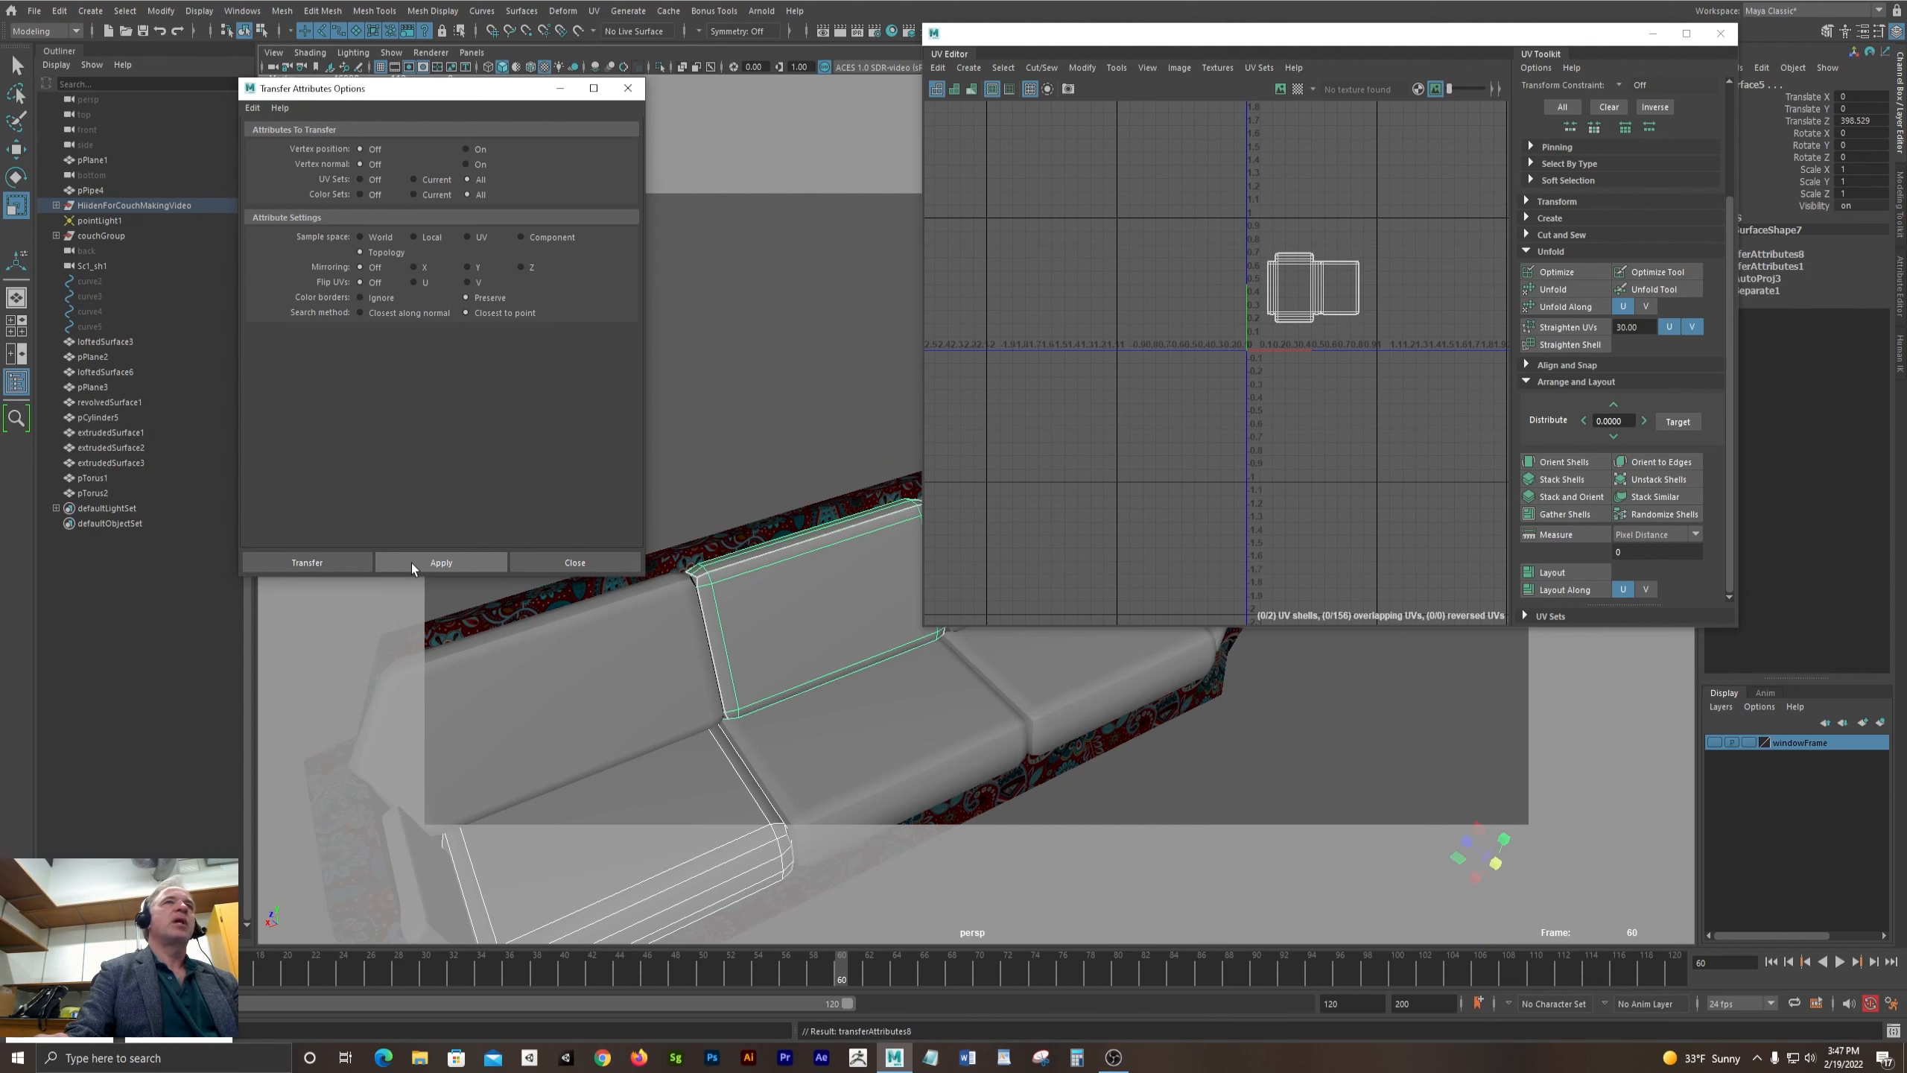
left_click(767, 600)
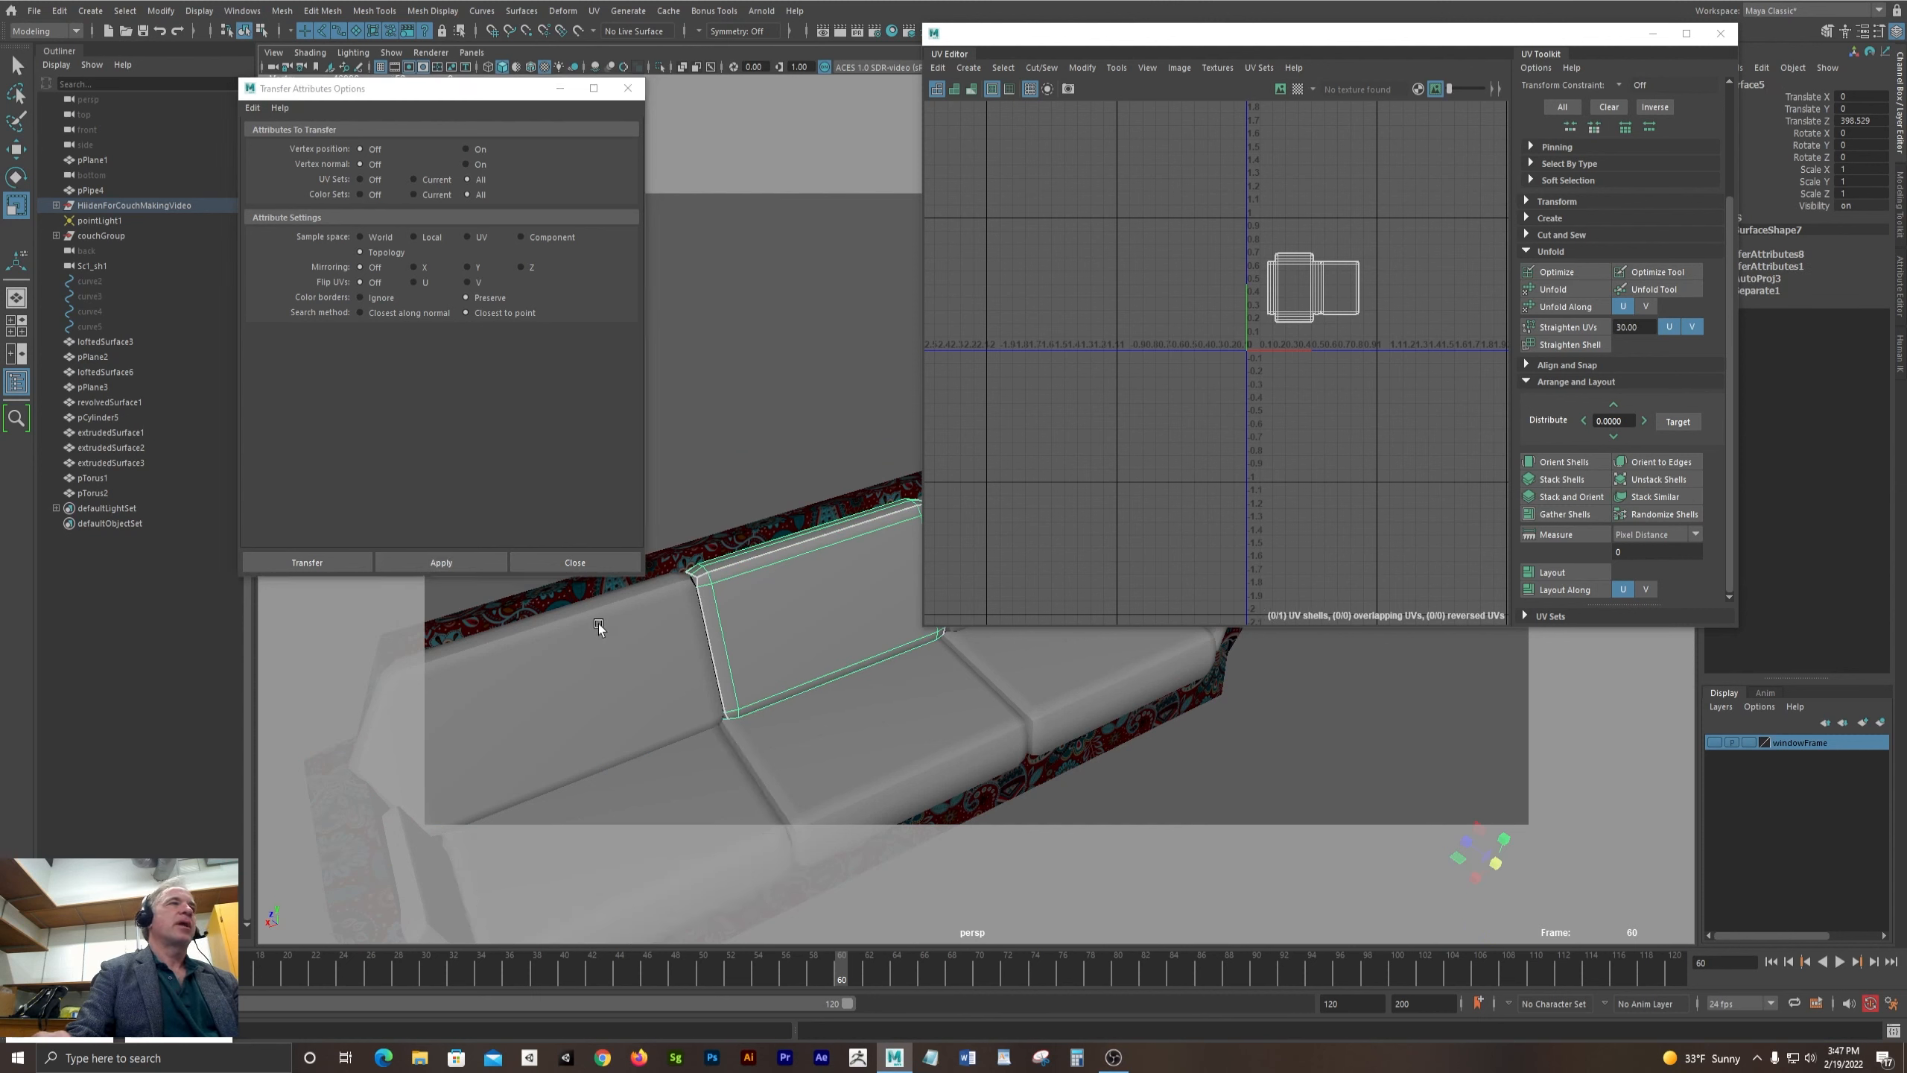
- Transfer the mapped seat cushion's UVs to the side cushion inside the nearest armrest
left_click_drag(599, 623, 661, 692, "alt")
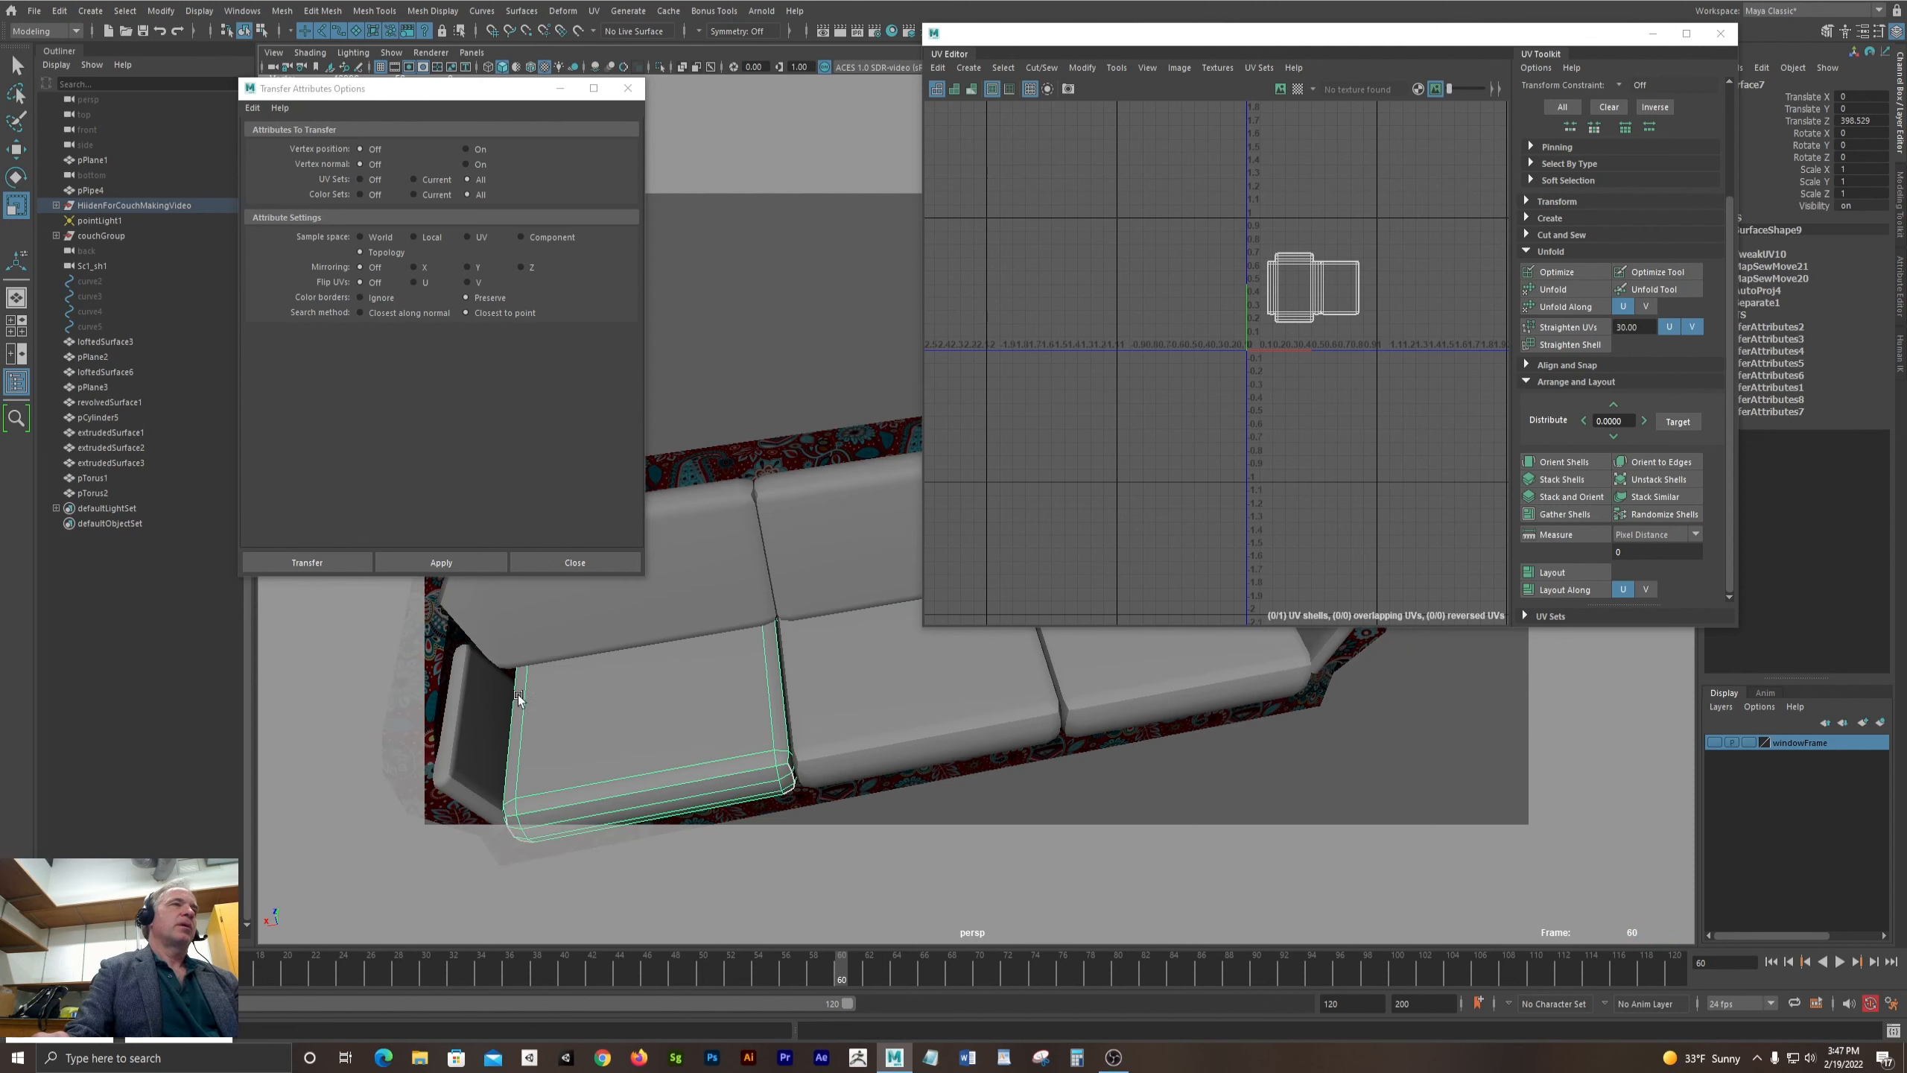
left_click(480, 713, "shift")
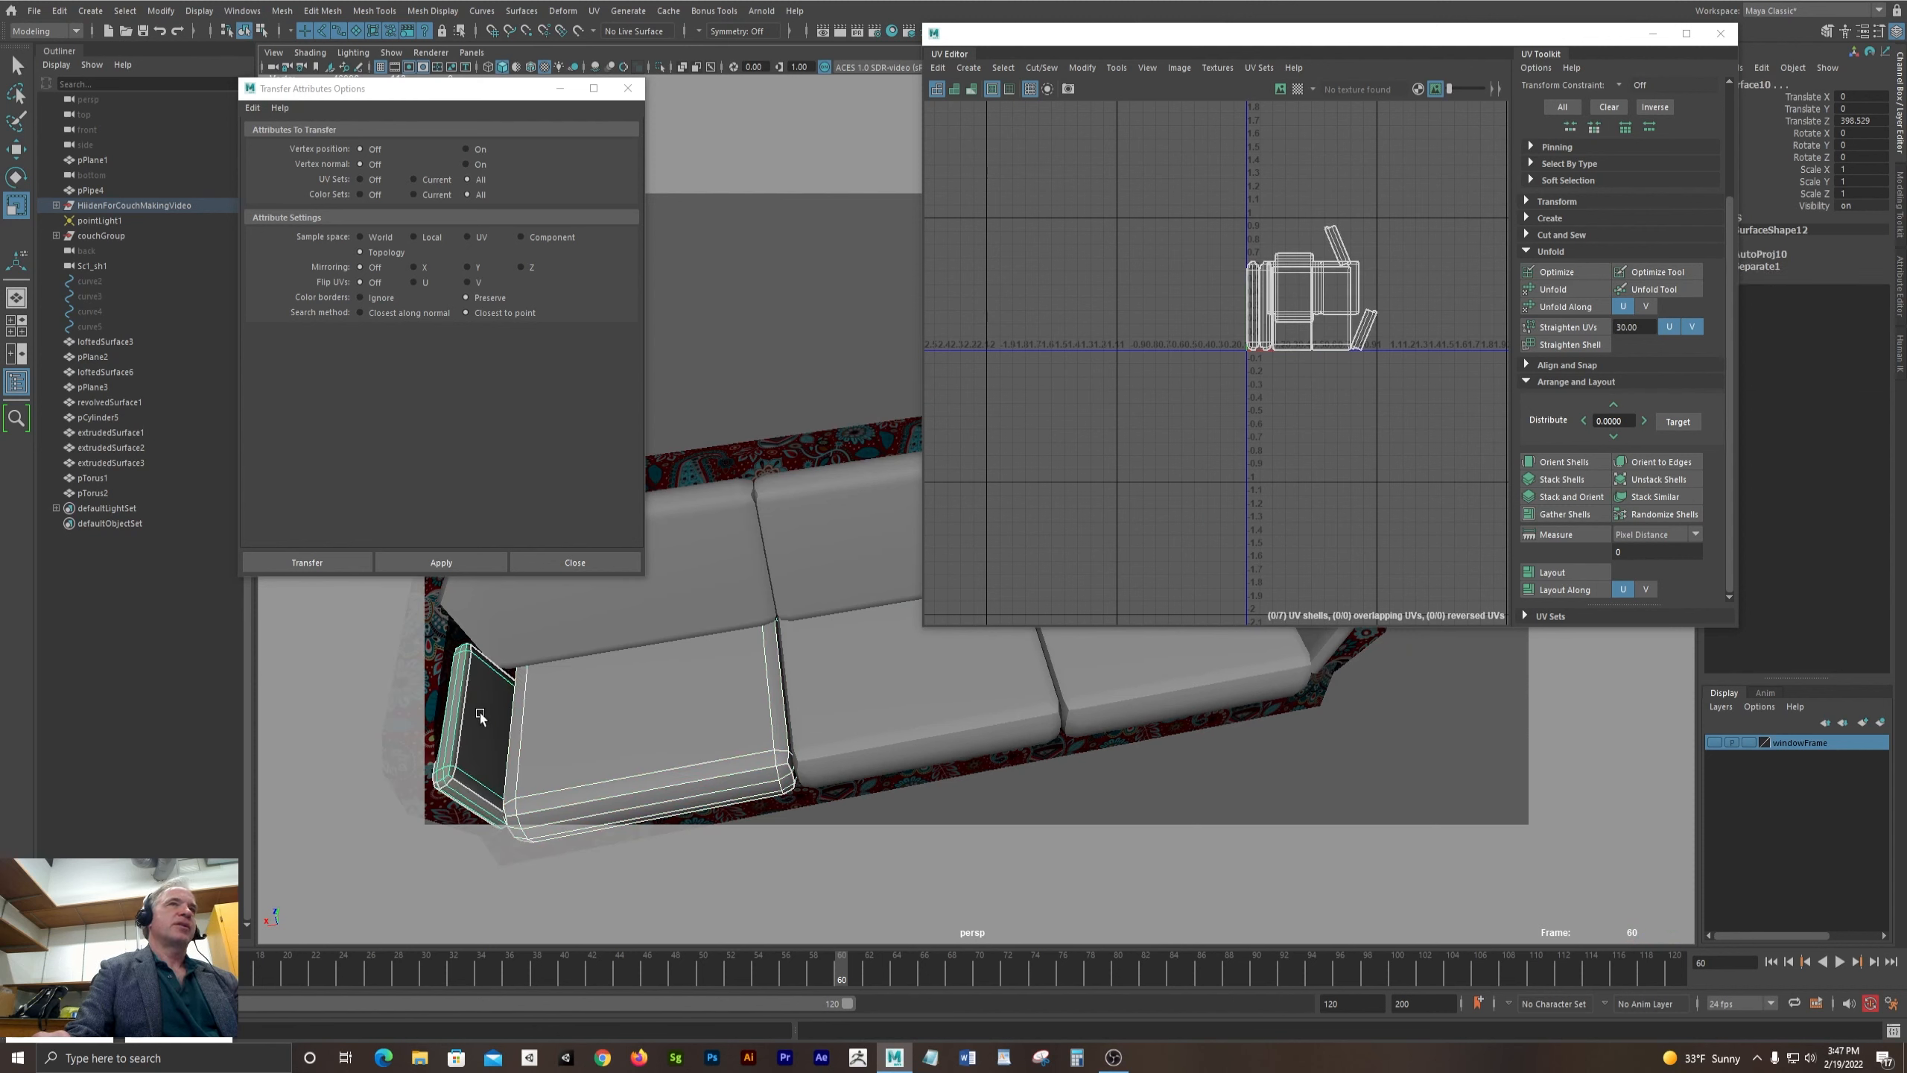
key("g")
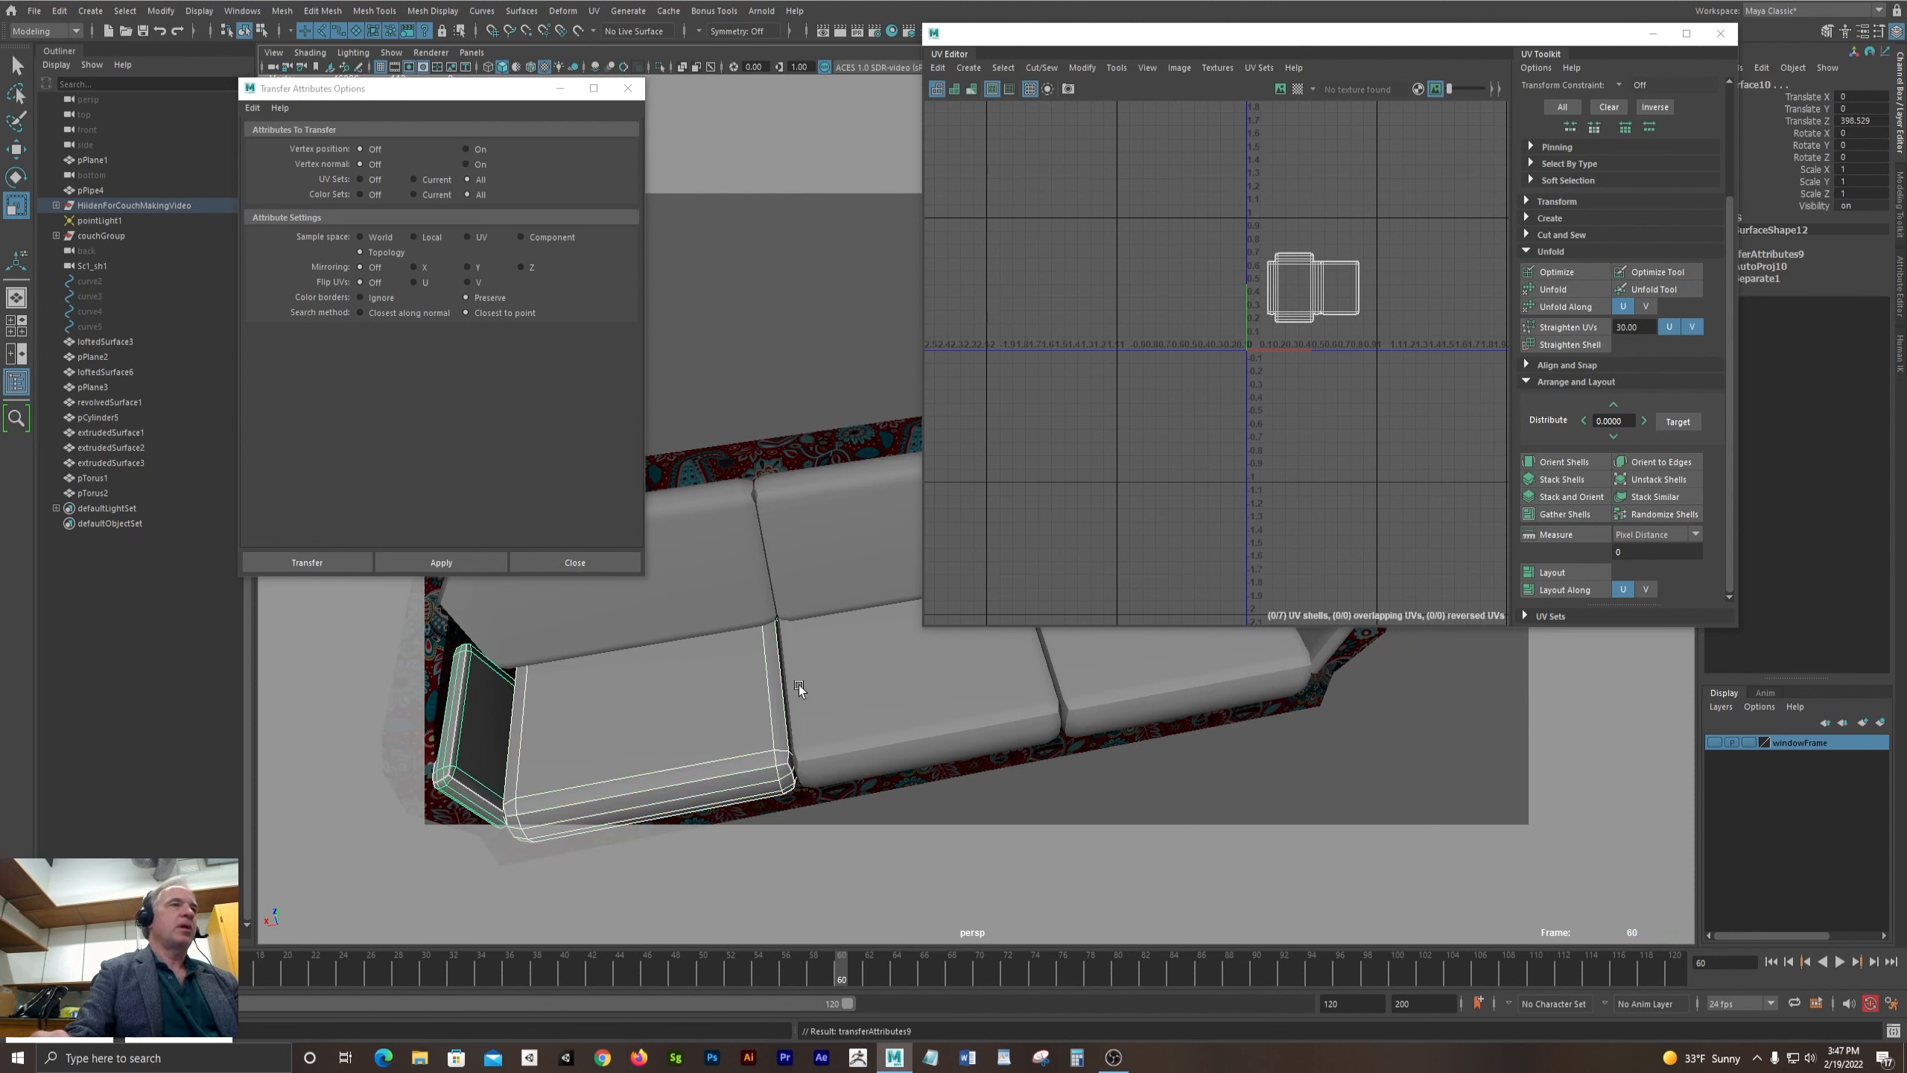
- Transfer the mapped seat cushion's UVs to the side cushion inside the armrest at the couch's far end
middle_click_drag(799, 687, 665, 693, "alt")
left_click(548, 724)
middle_click_drag(813, 700, 694, 750, "alt")
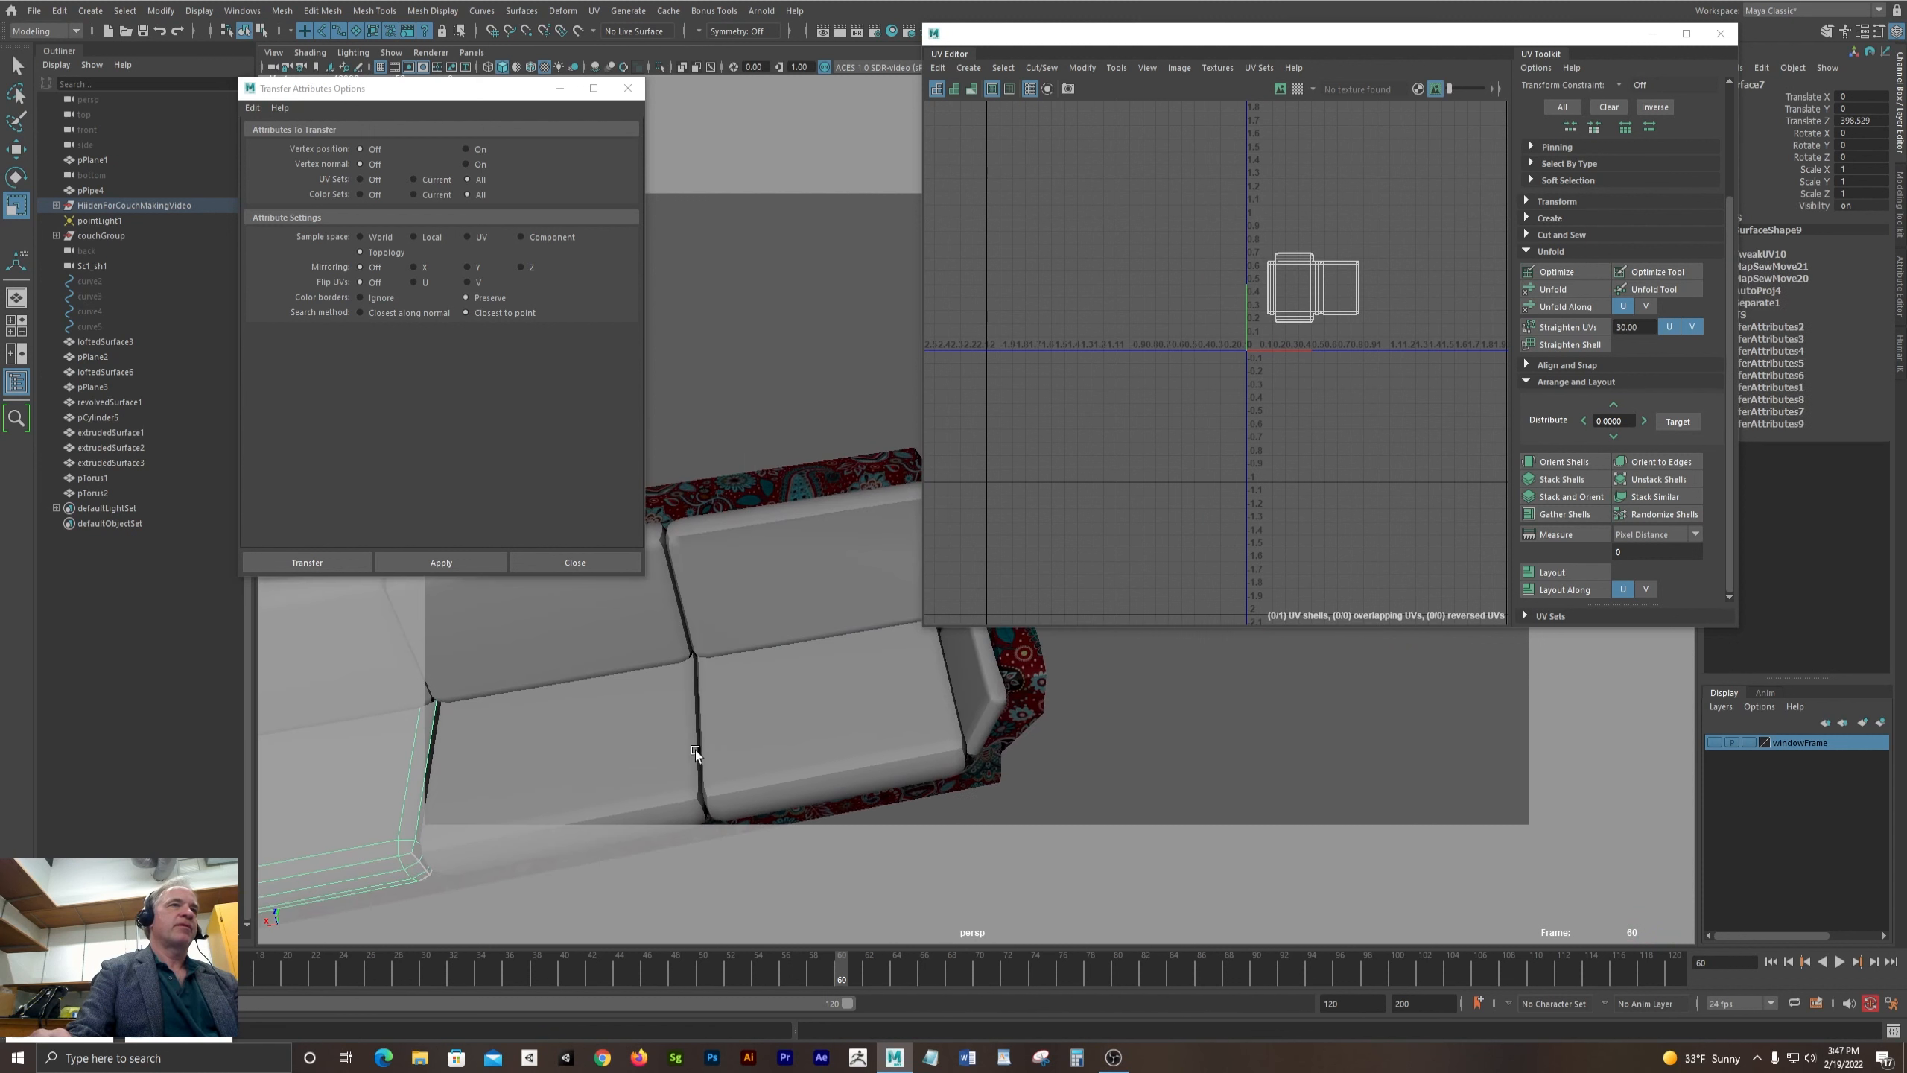
left_click(990, 682)
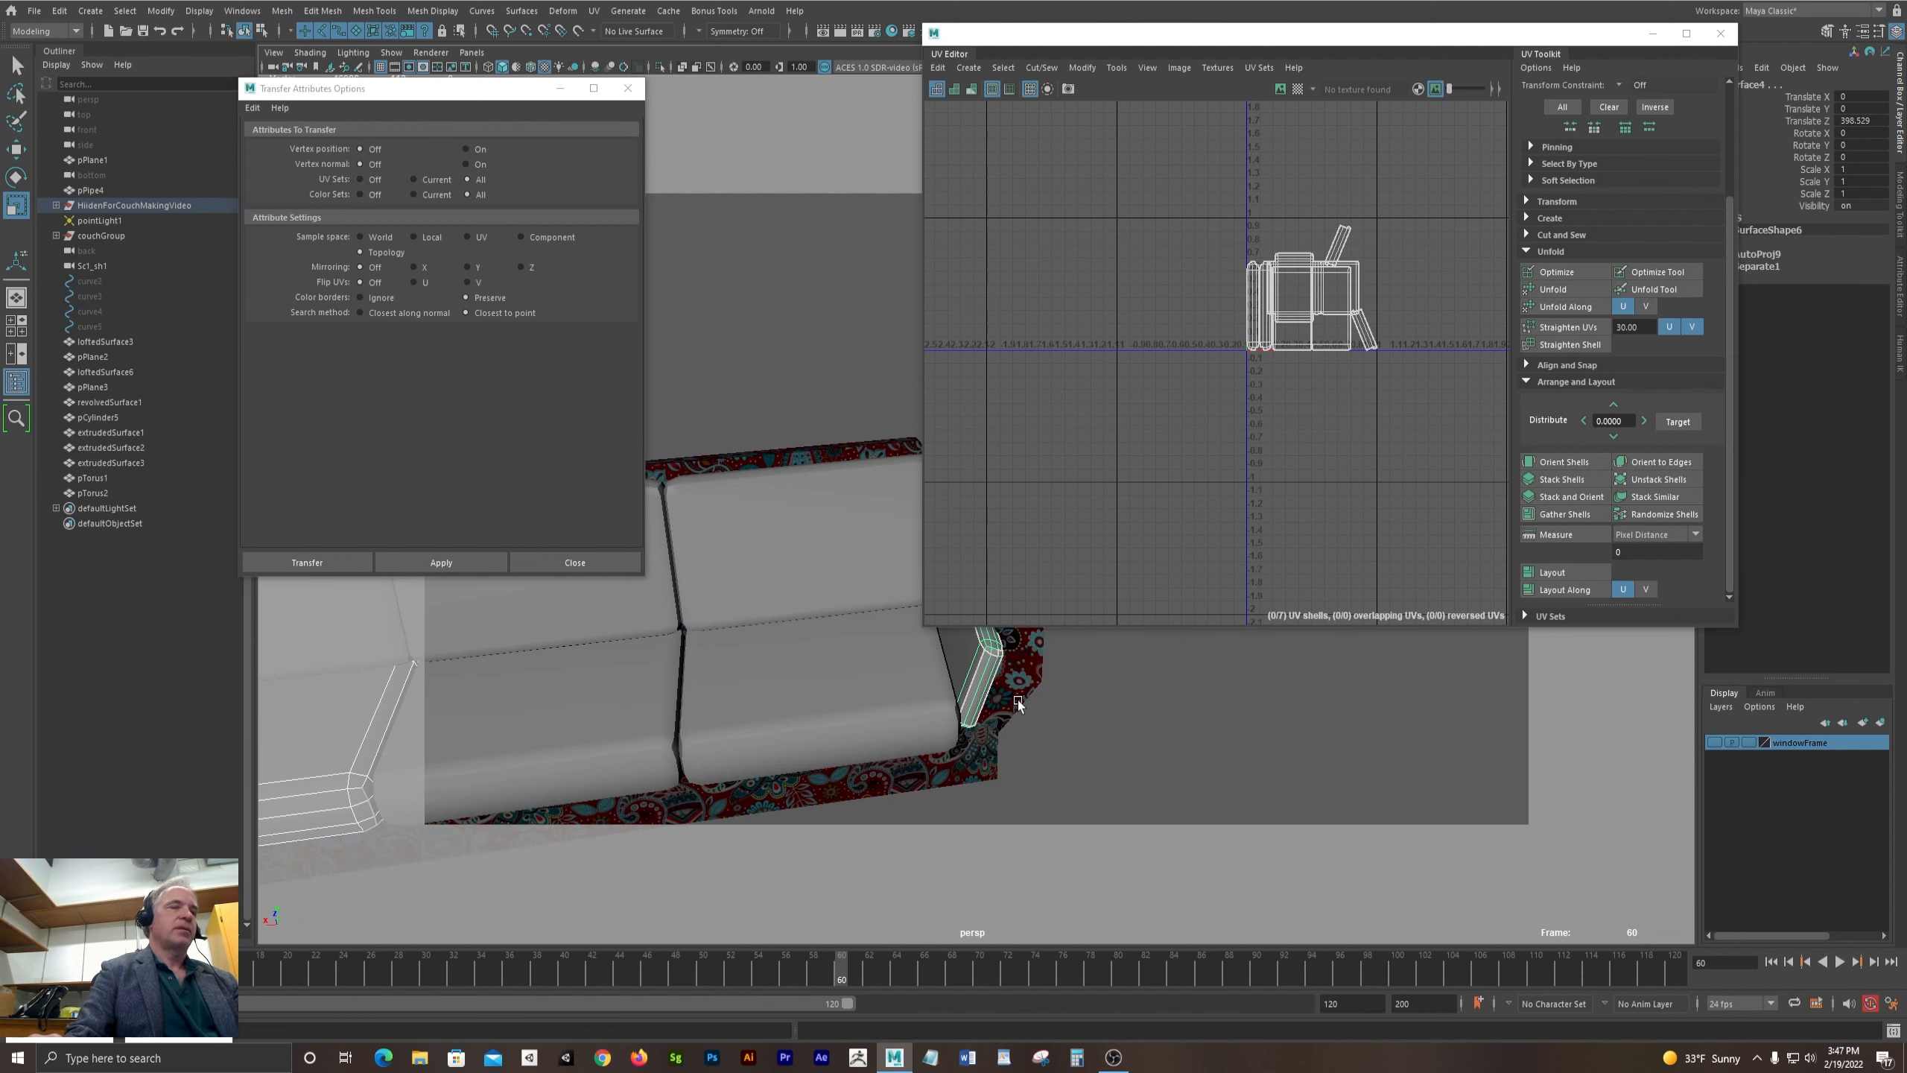
key("g")
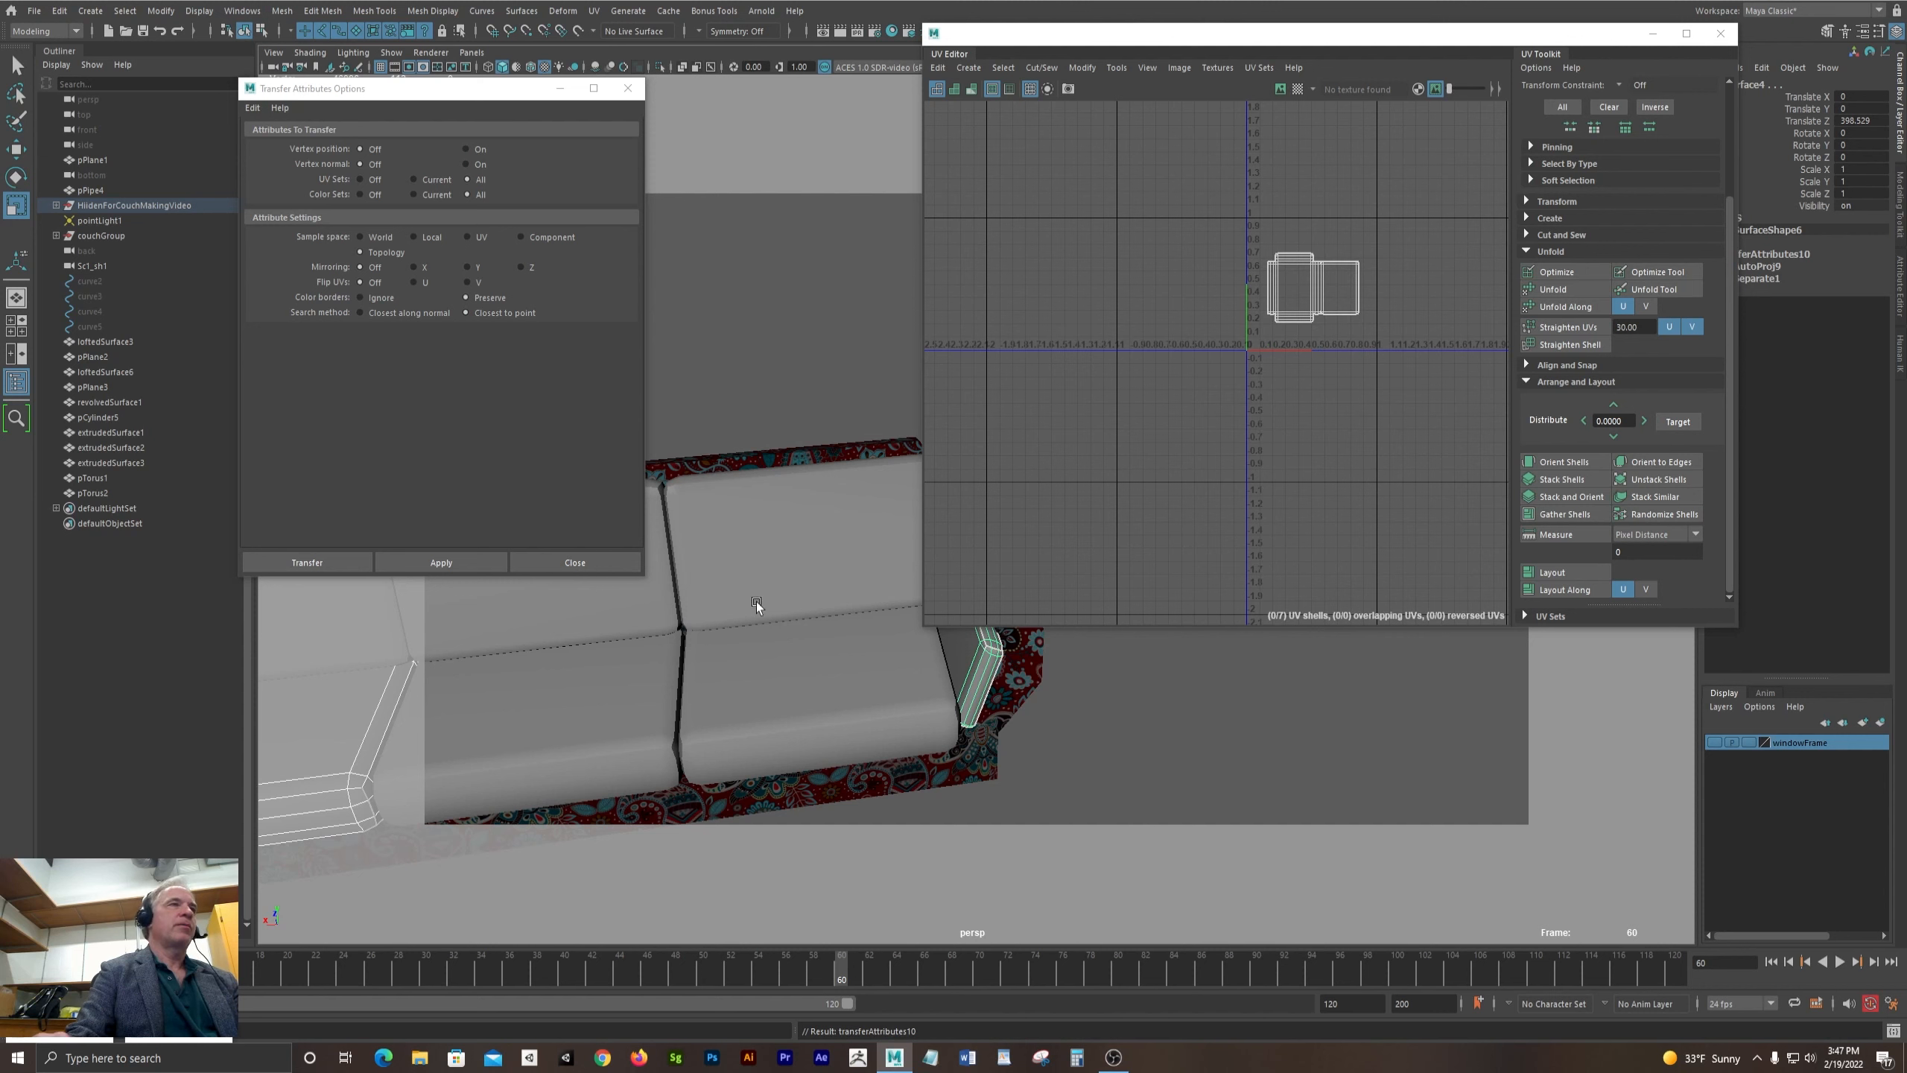
- Transfer the mapped seat cushion's UVs to the angled back cushion directly behind it
left_click_drag(757, 602, 739, 751, "alt")
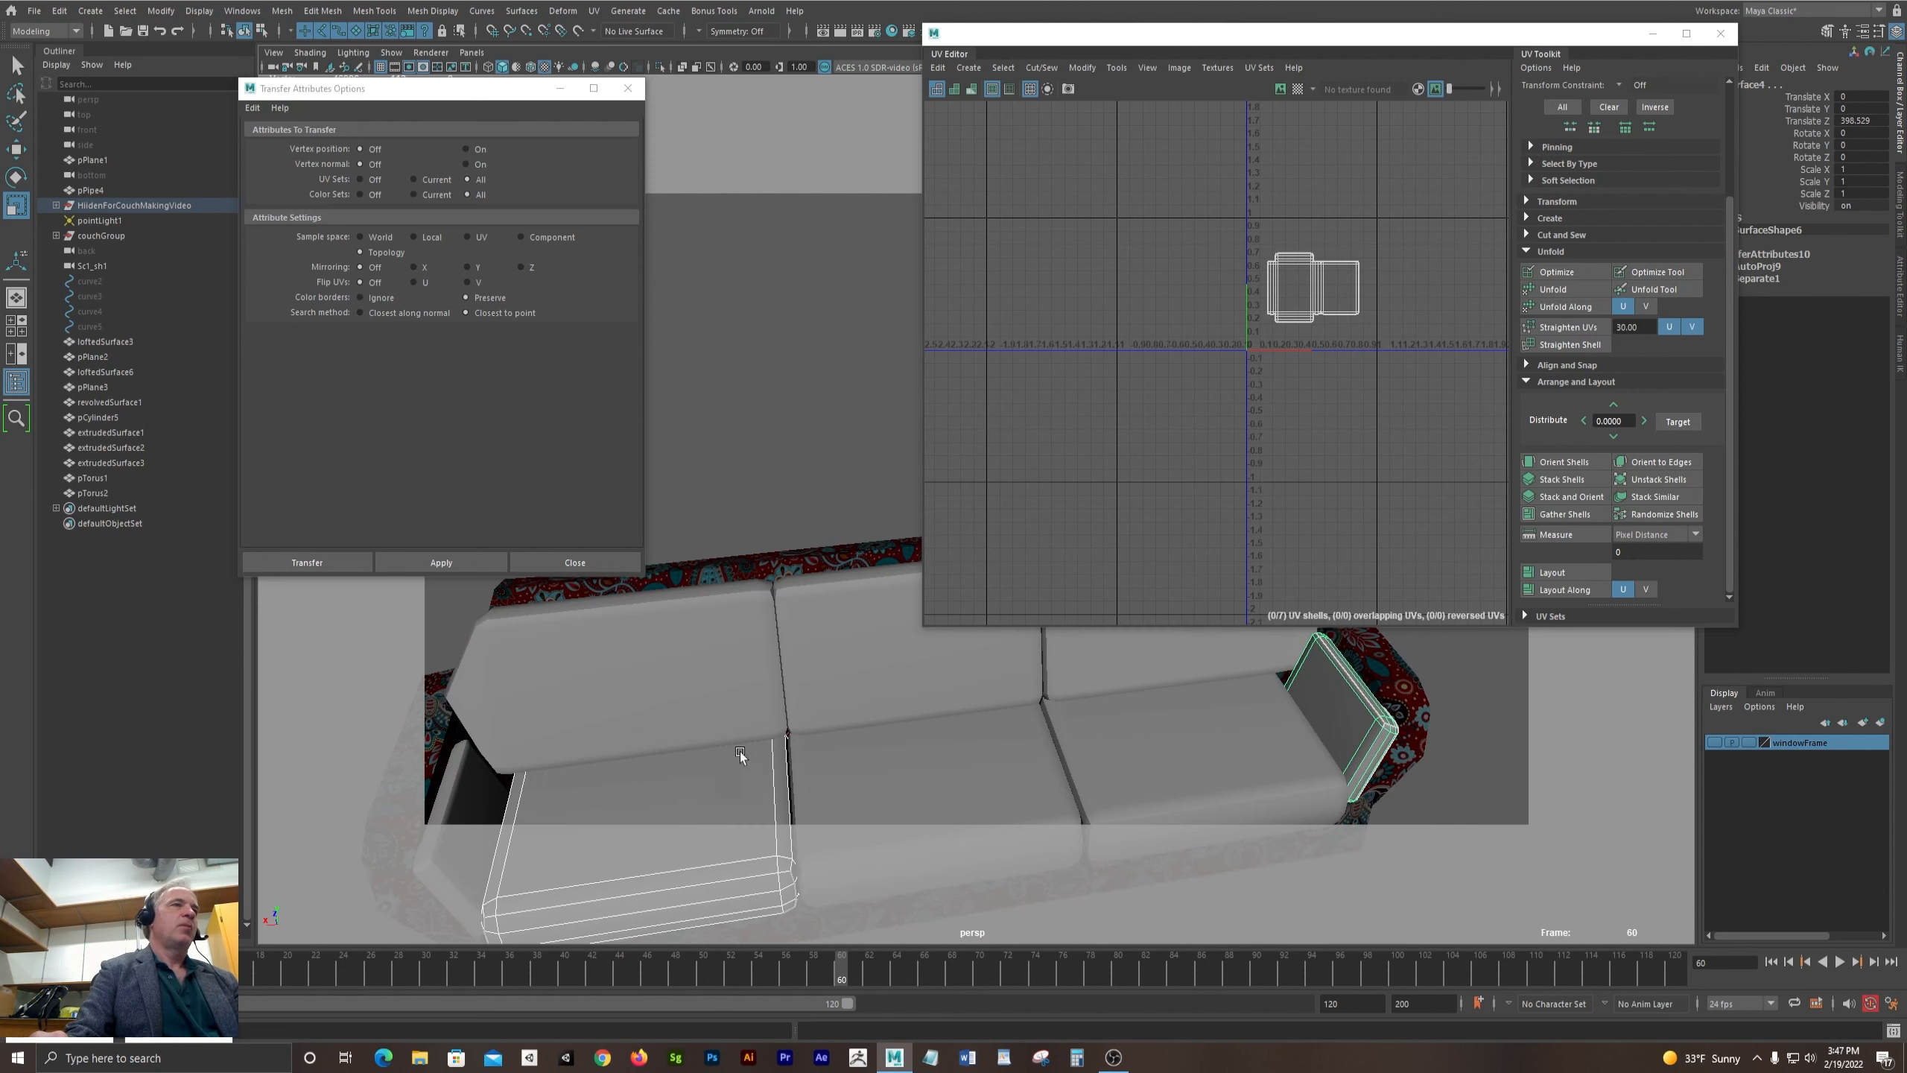
left_click(653, 637)
left_click(679, 778)
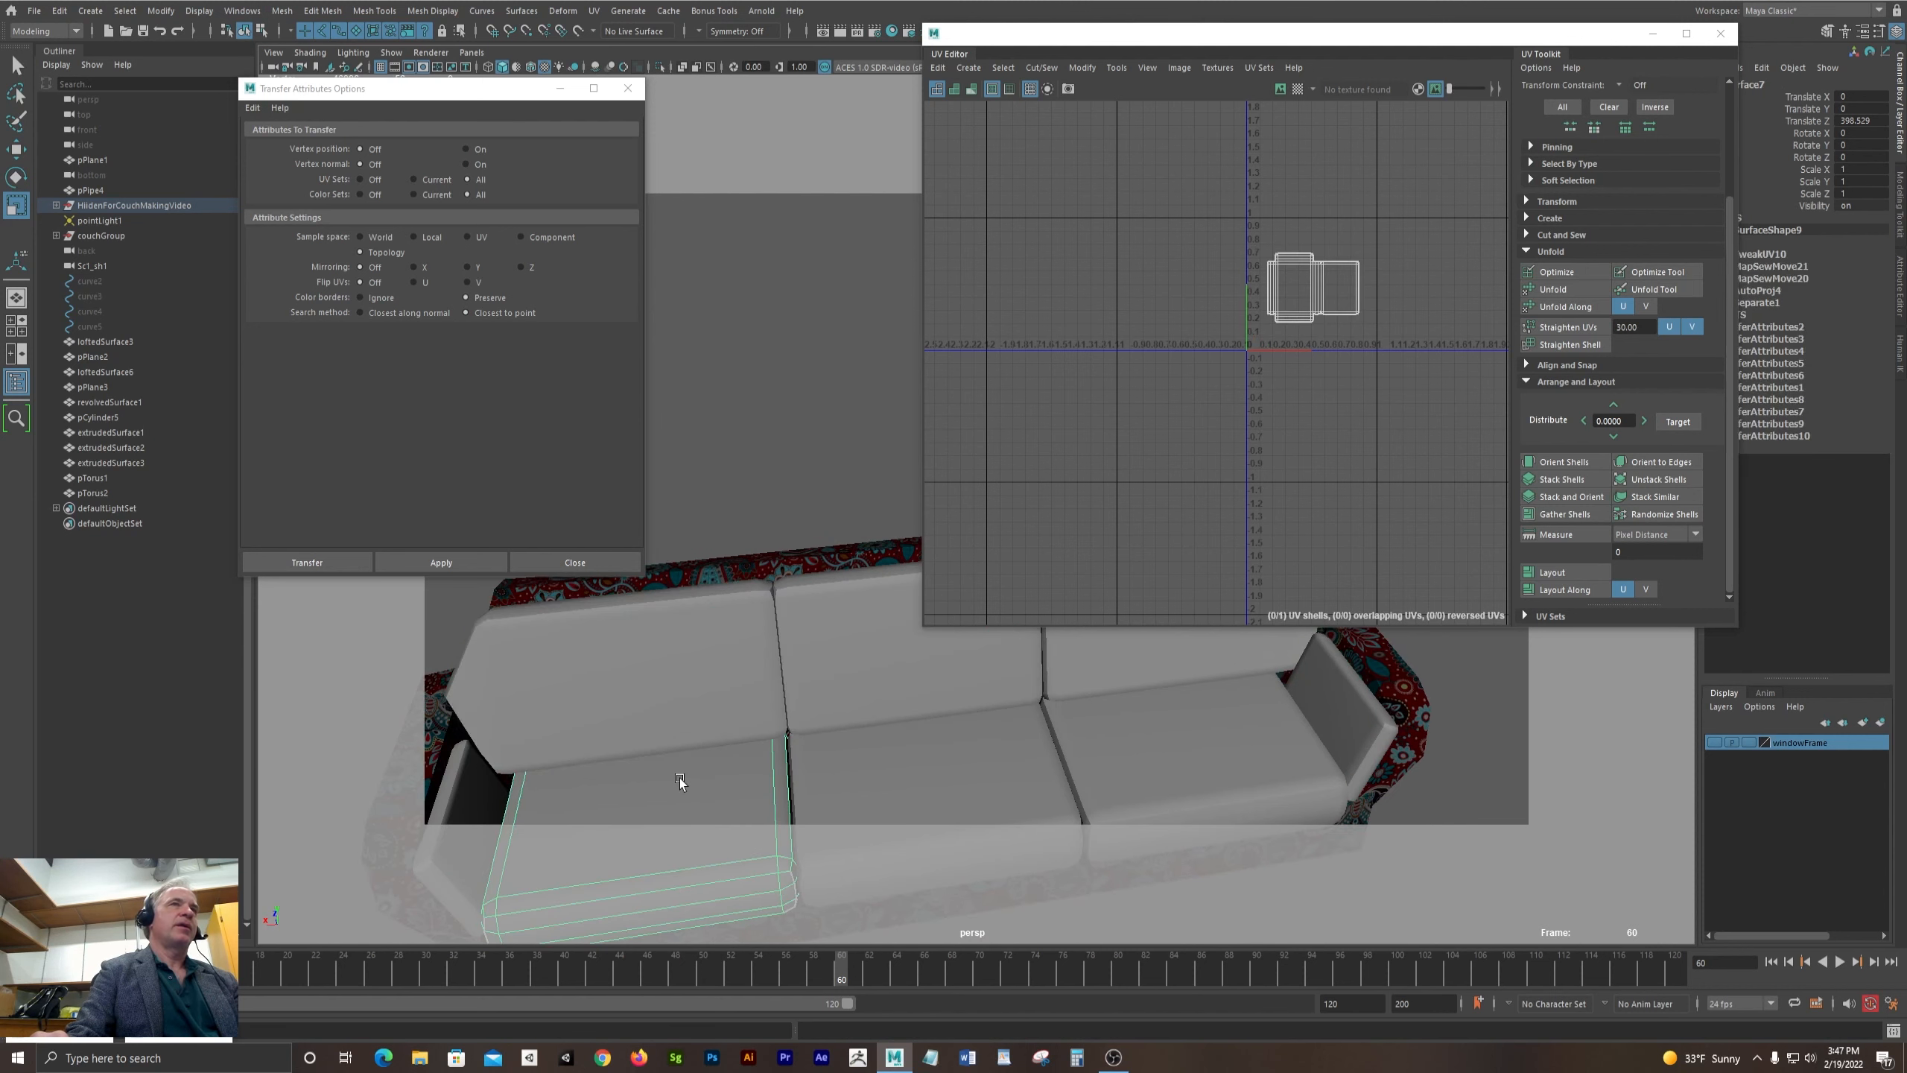
left_click(653, 677, "shift")
key("g")
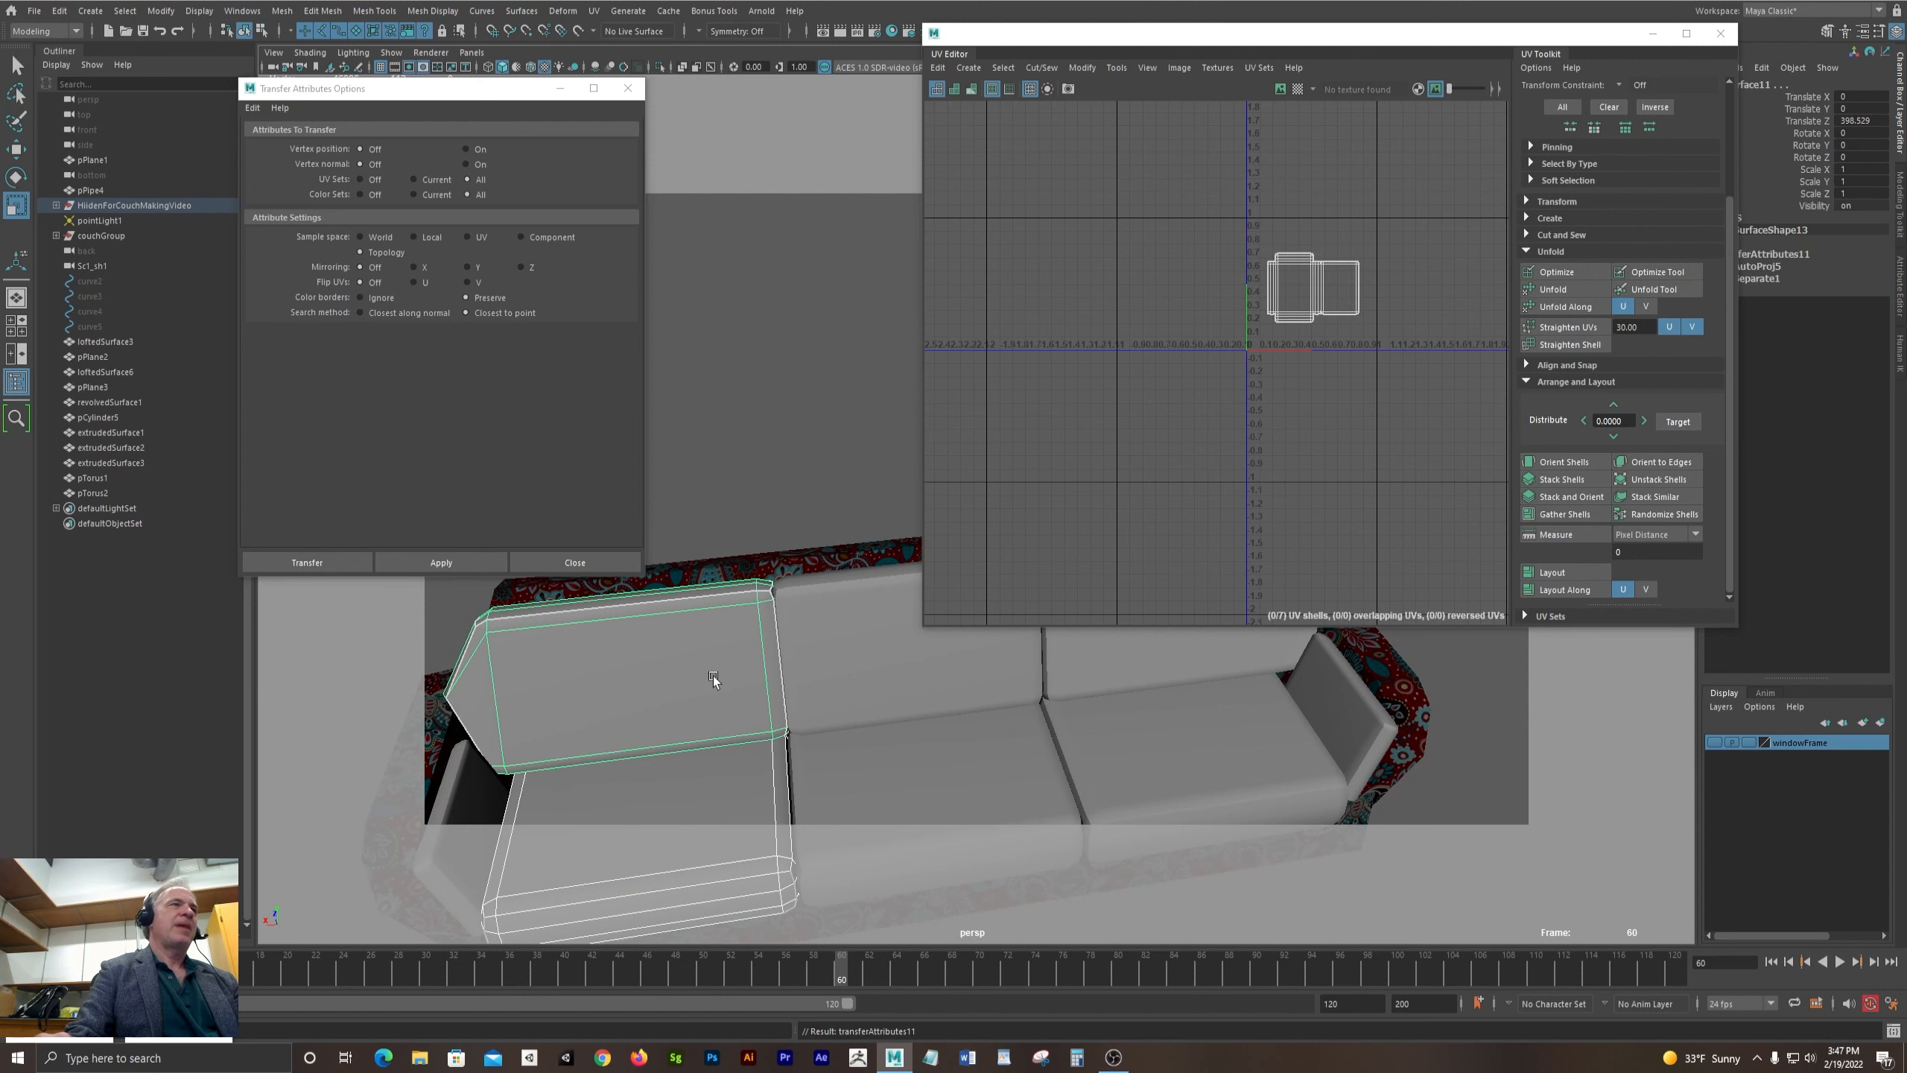
- Apply an Automatic UV projection with 6 planes to the angled back cushion at the opposite end of the couch
mouse_move(712, 677)
left_mouse_down("alt")
mouse_move(783, 641)
mouse_move(713, 660)
left_mouse_up("alt")
left_click_drag(692, 736, 894, 707, "alt")
left_click(893, 679)
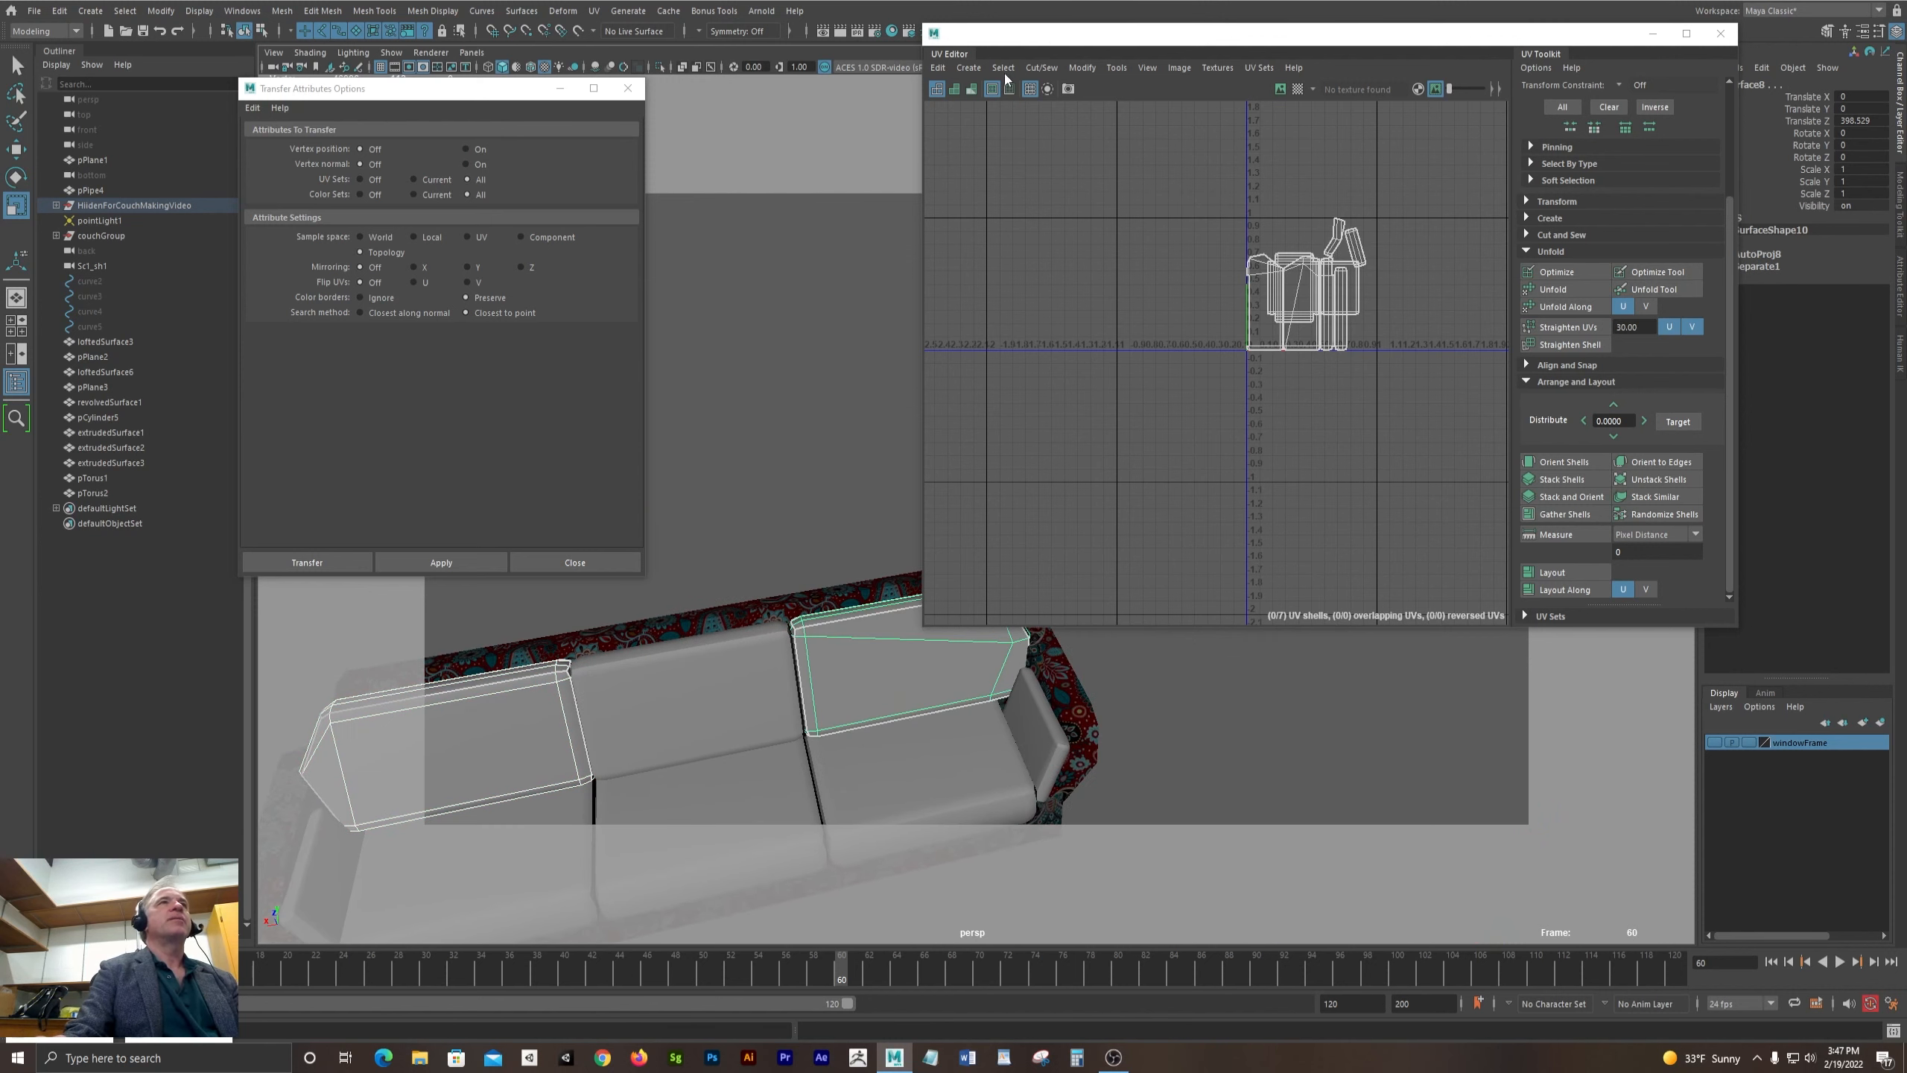
left_click(964, 68)
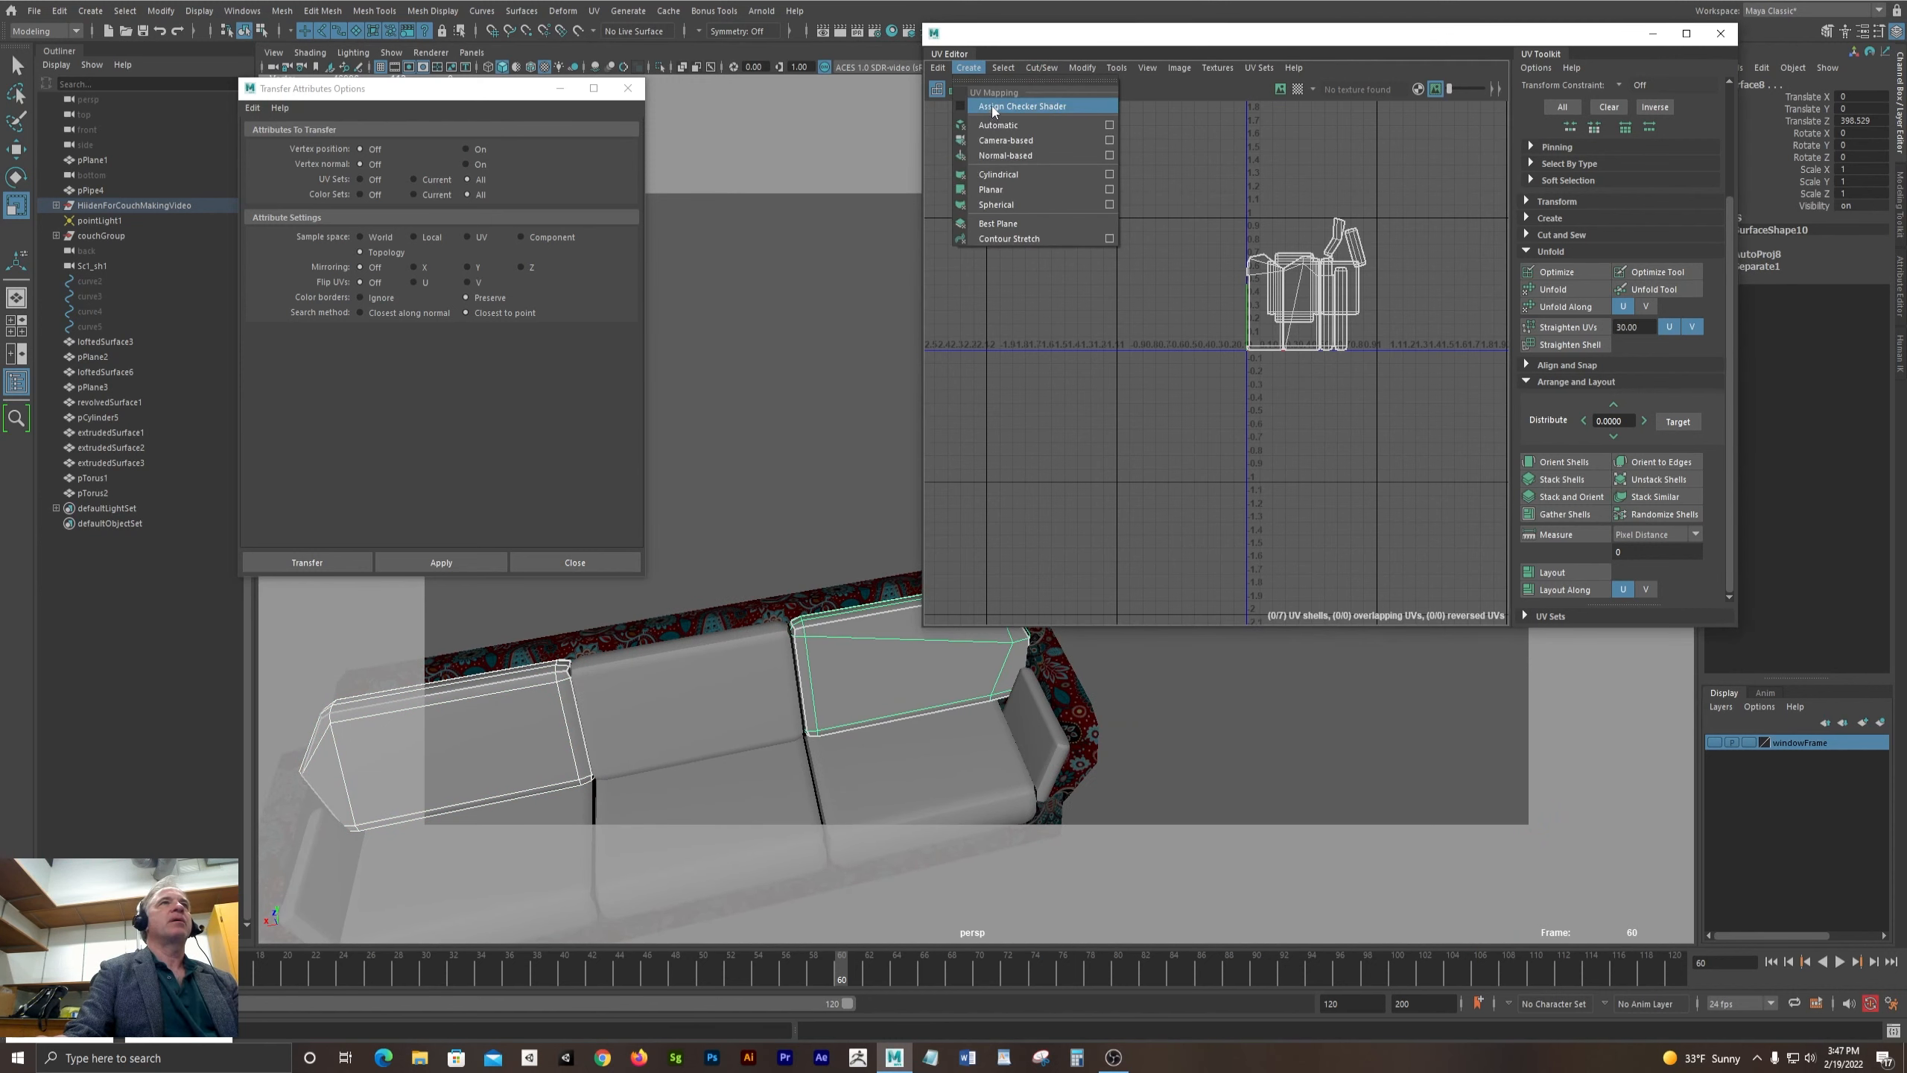
left_click(998, 124)
middle_click_drag(1280, 296, 1311, 418, "alt")
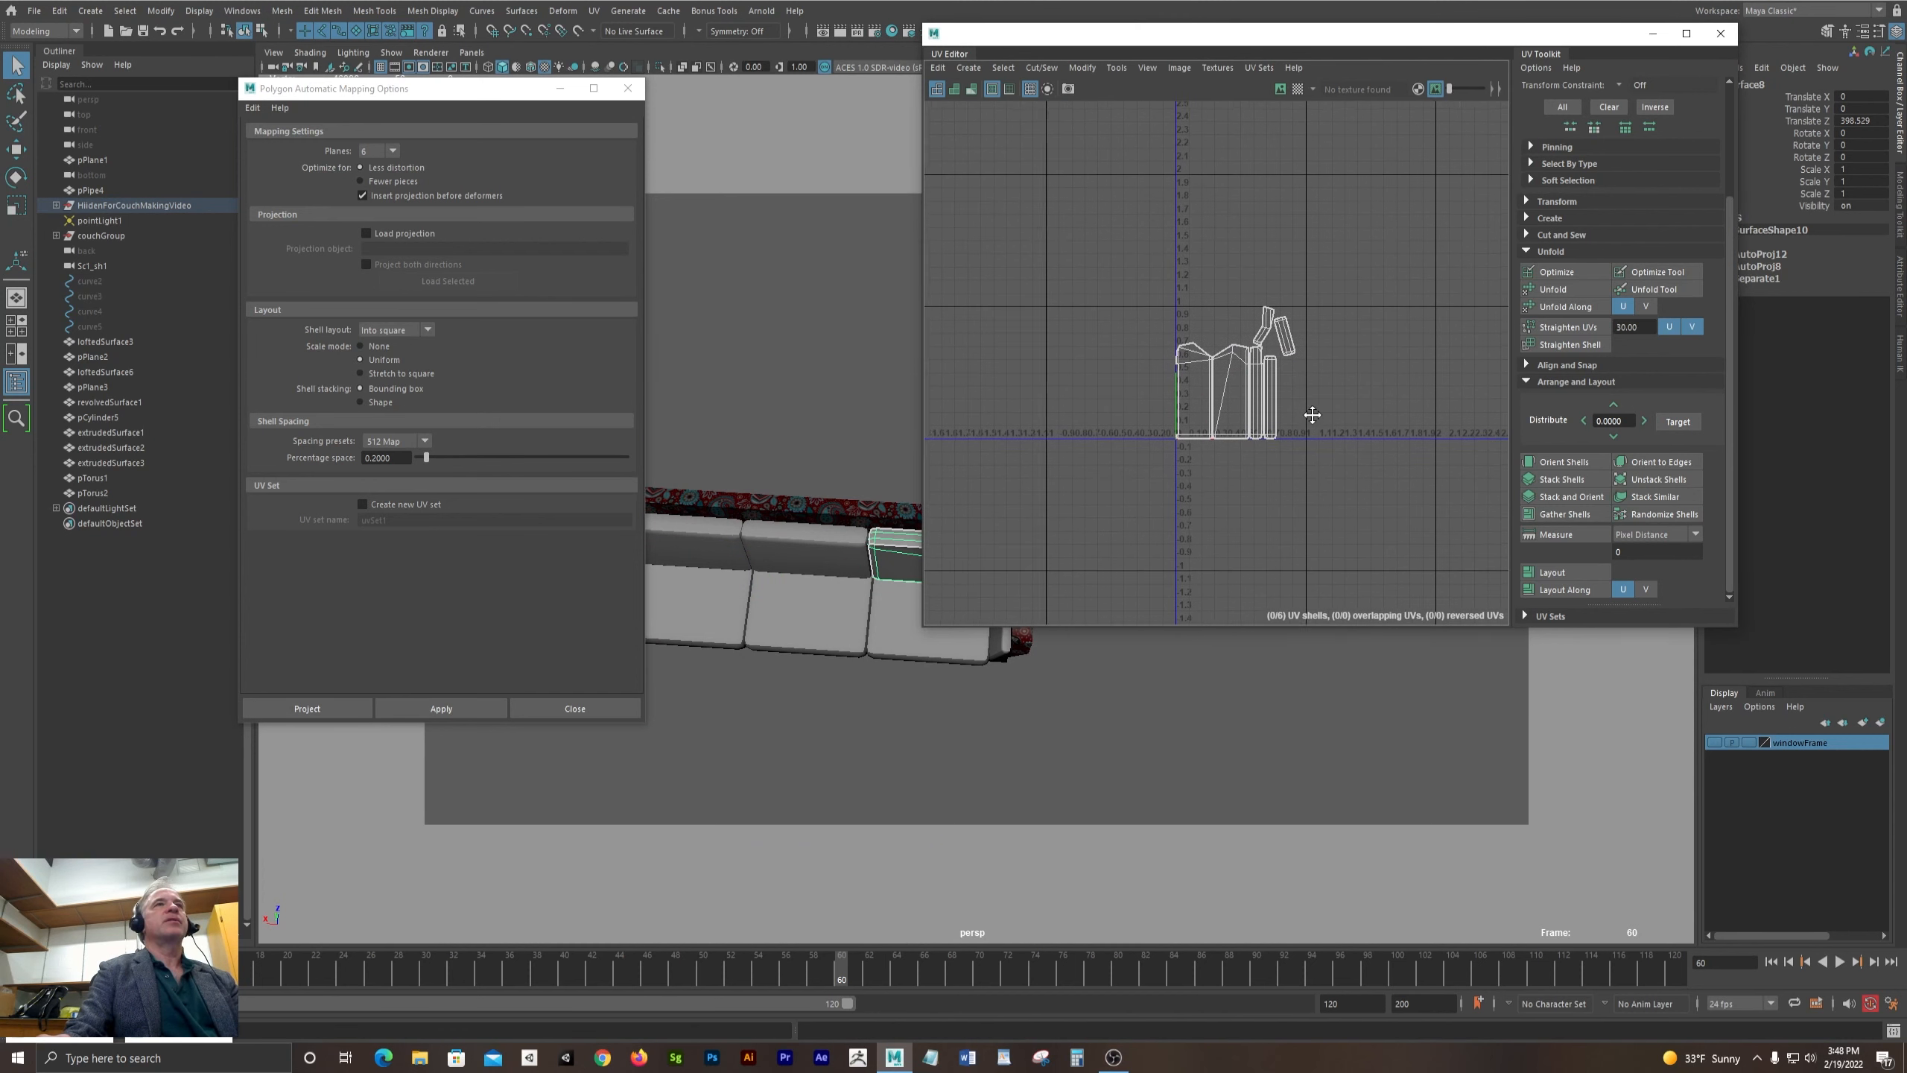
scroll(1019, 407, "up", 3)
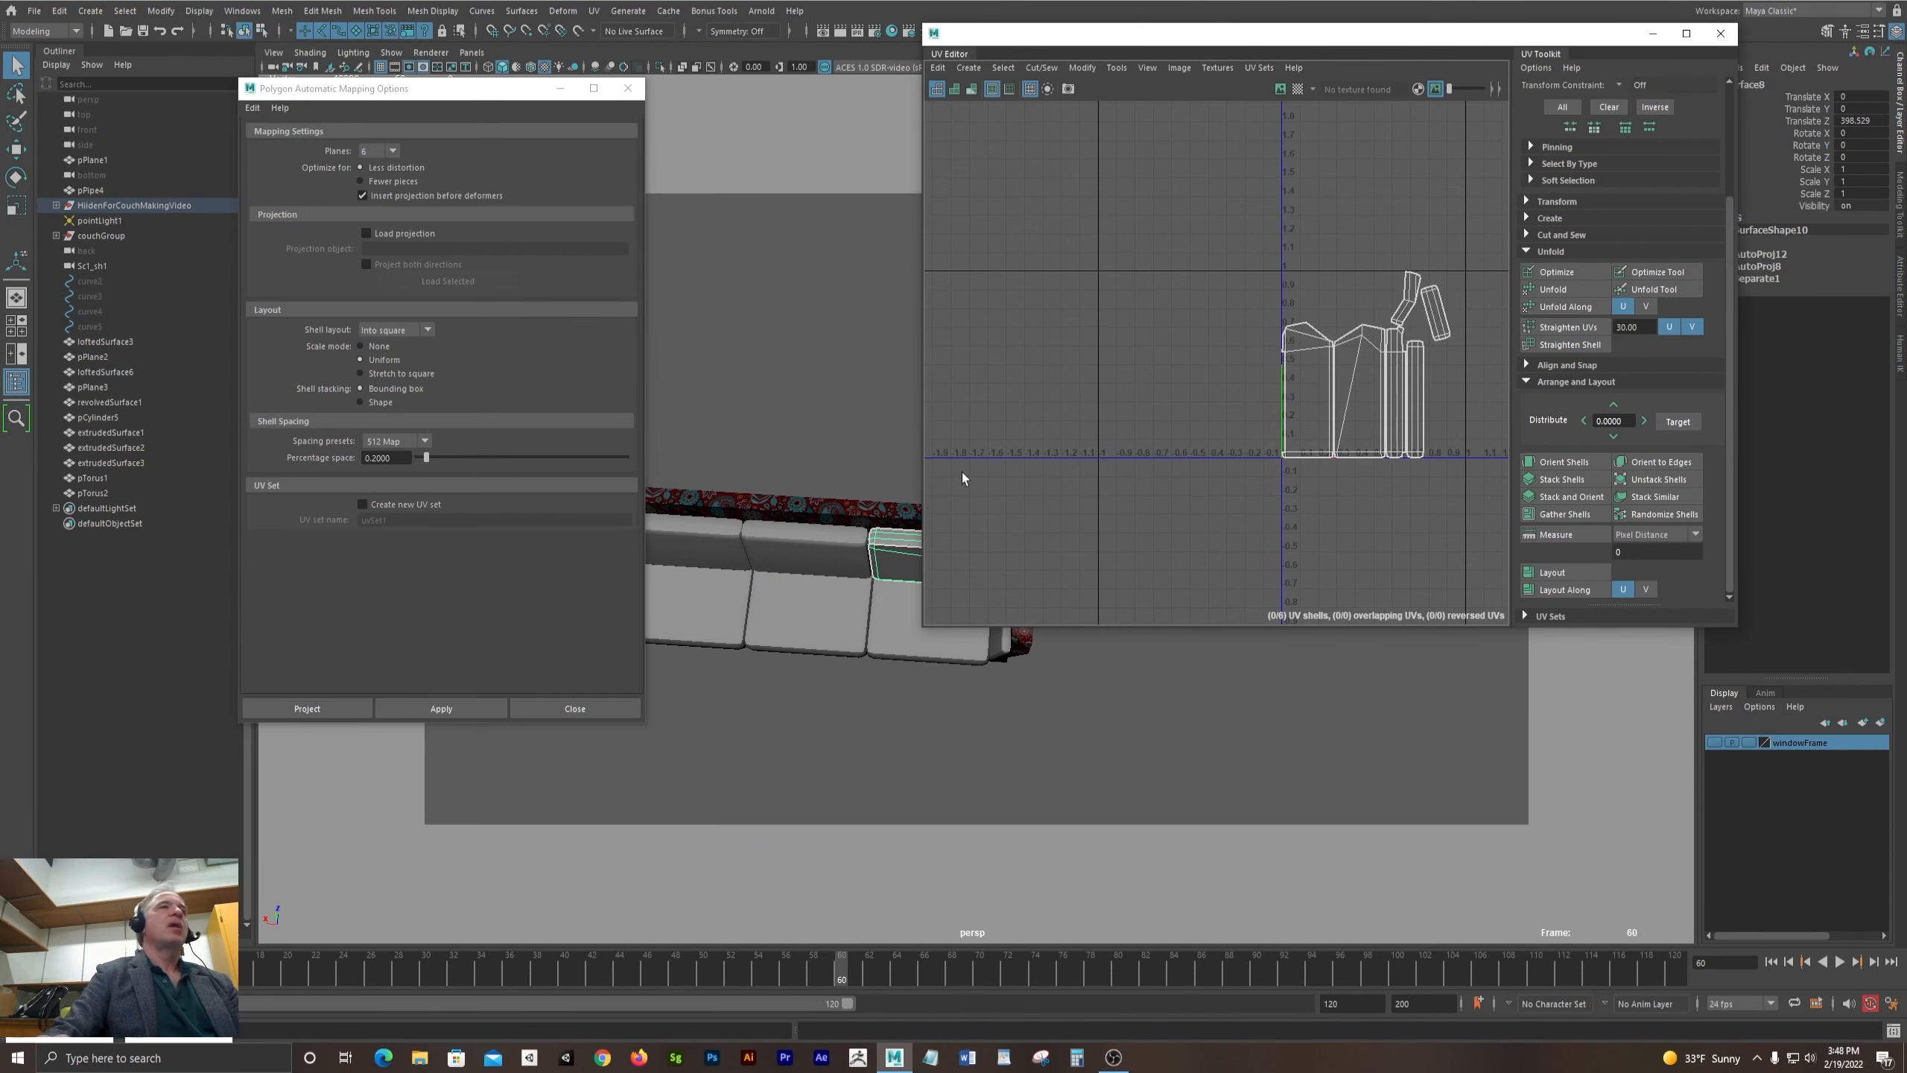
- Move and sew the neighbouring side strips onto the angled back cushion's large front-panel shell along its border edges
left_click_drag(886, 488, 706, 485, "alt")
left_click_drag(800, 401, 800, 496, "alt")
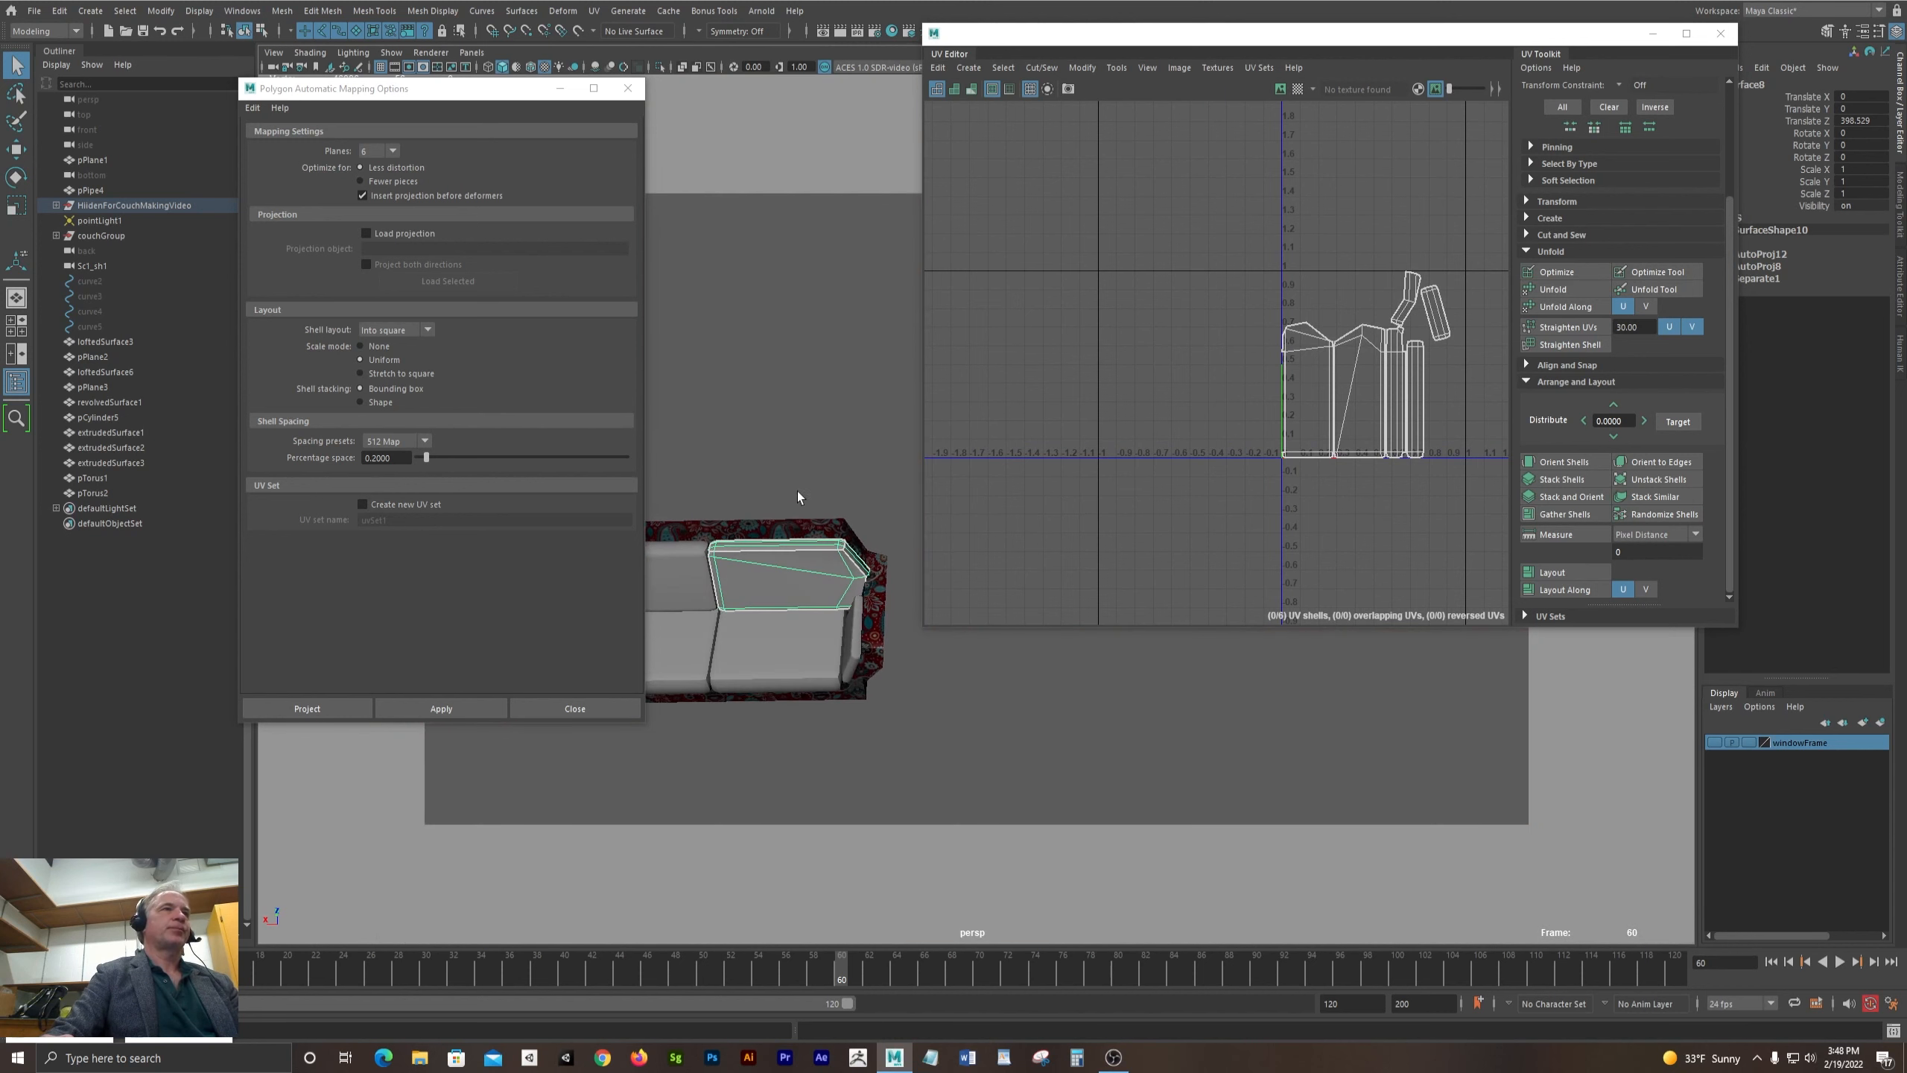
key("F11")
left_click(787, 585)
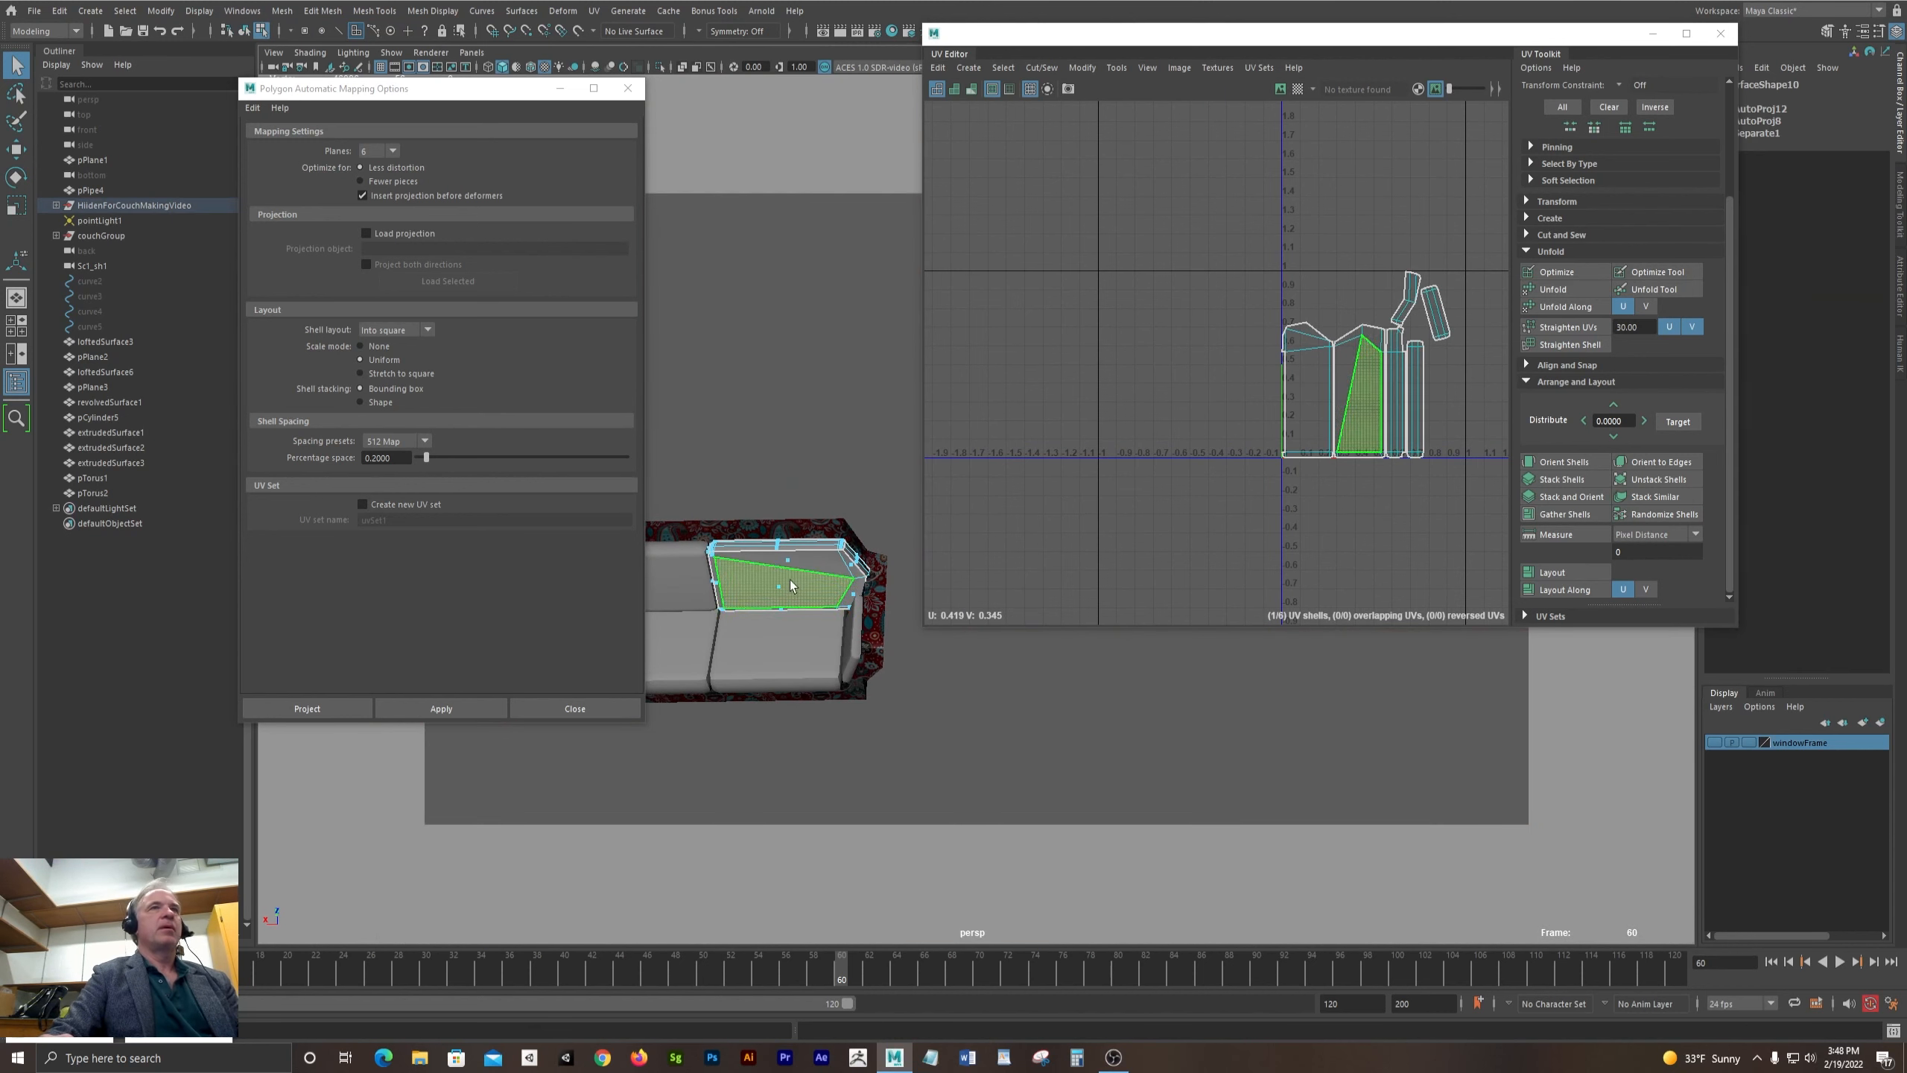
middle_click_drag(1359, 393, 1220, 430, "alt")
right_click_drag(1220, 430, 1647, 520, "alt")
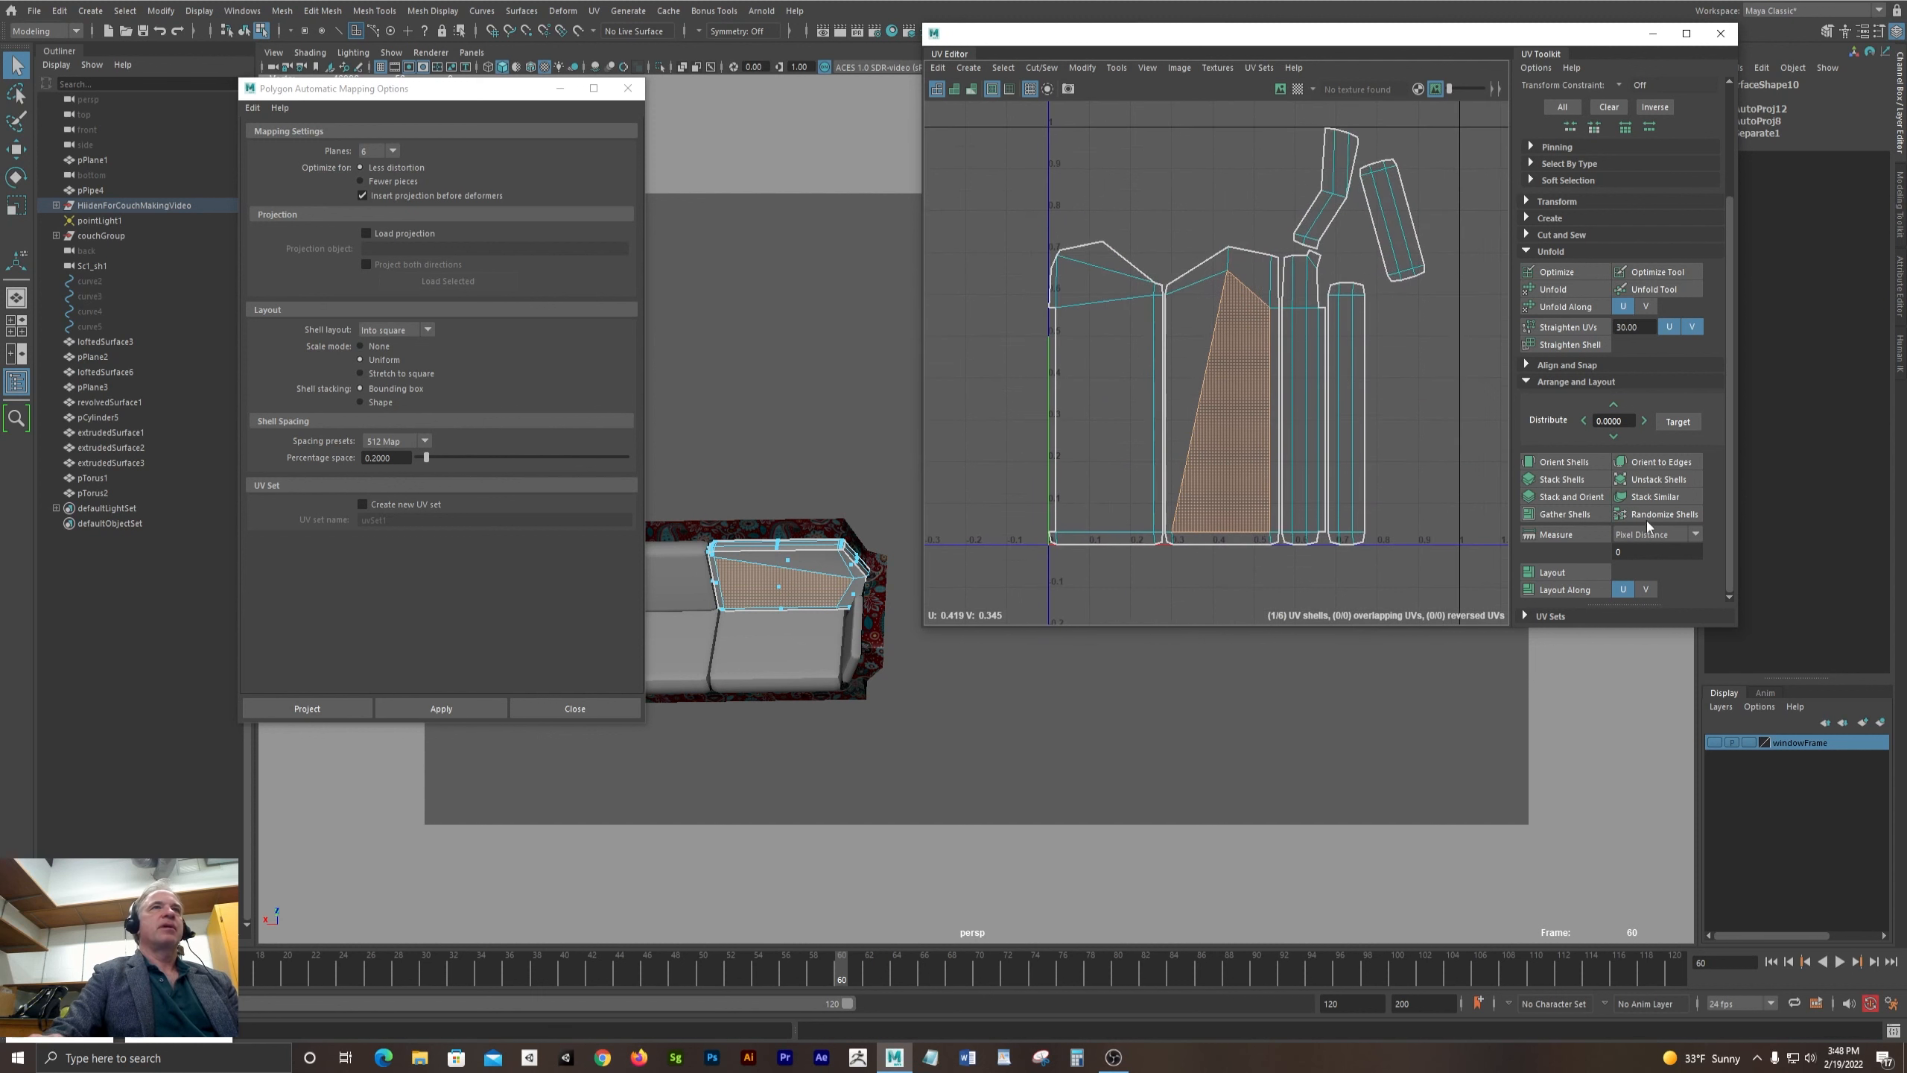
key("F10")
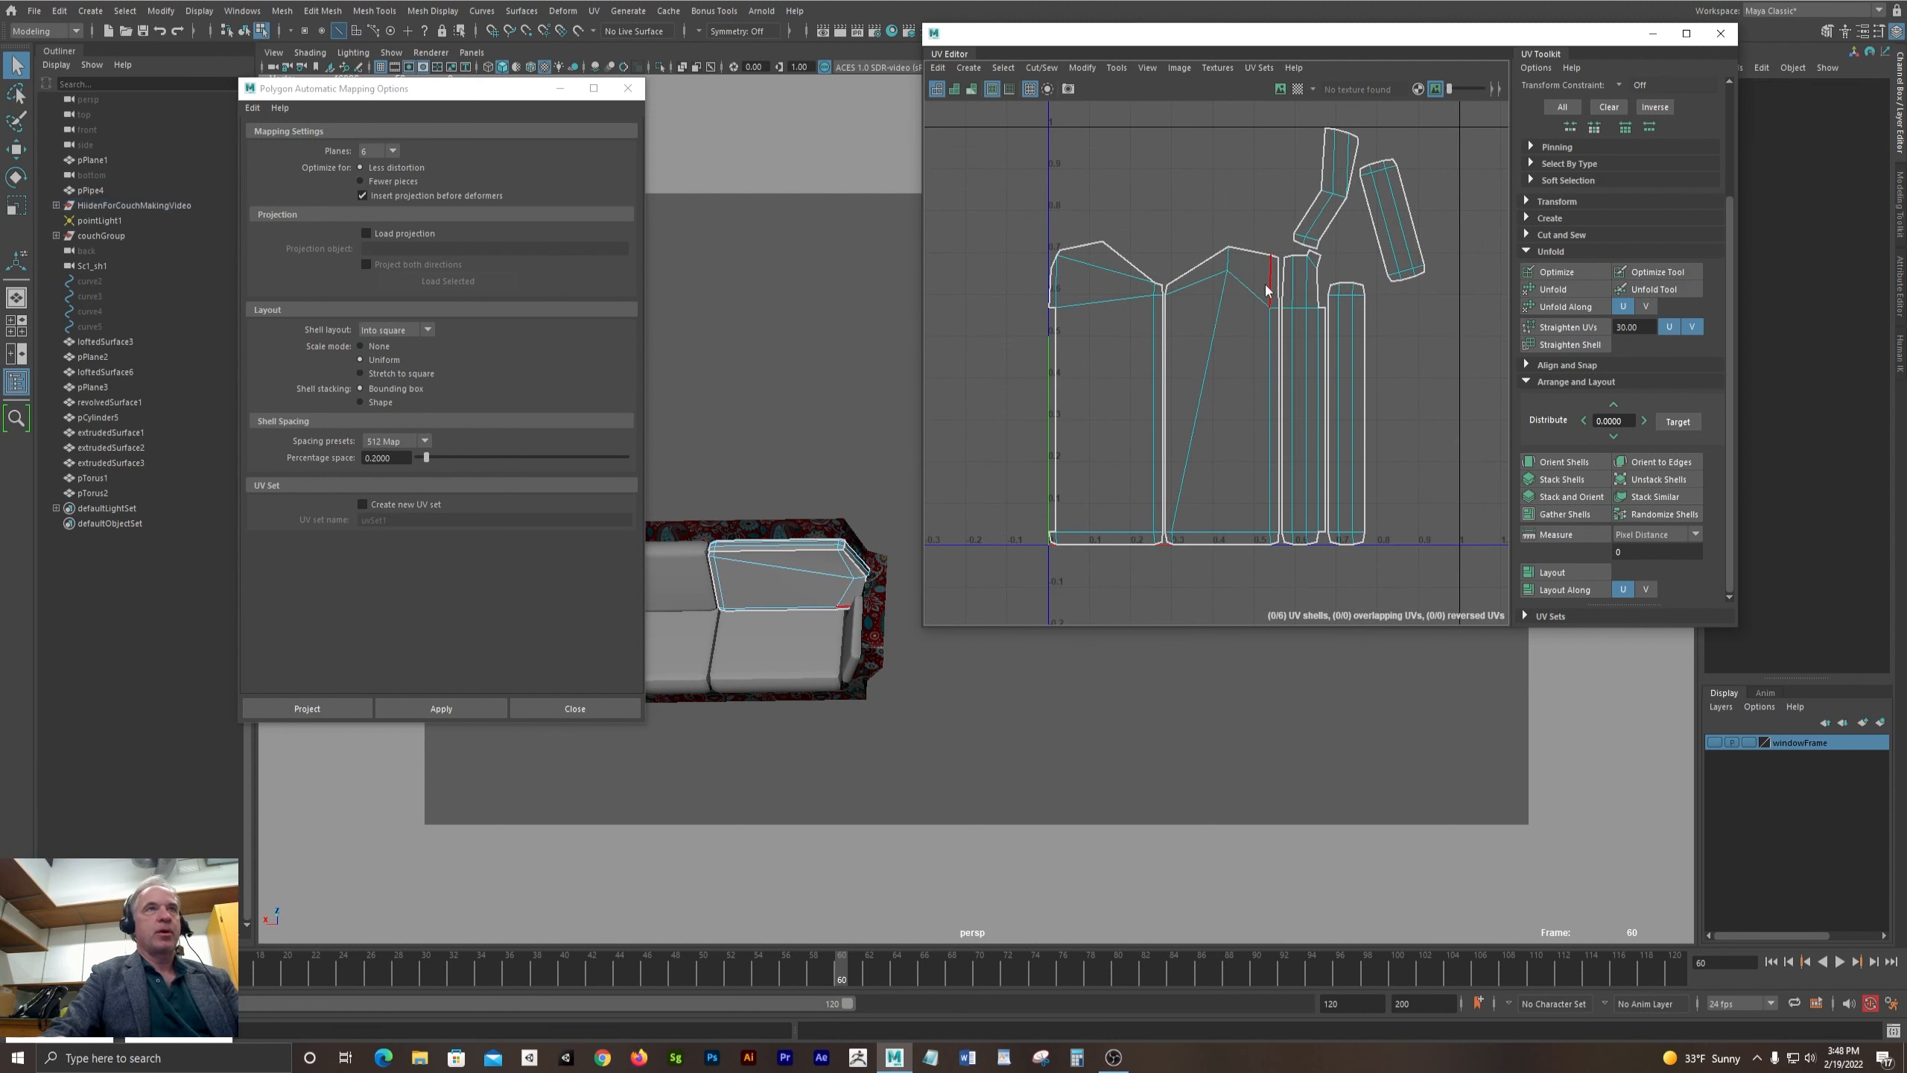
left_click(1204, 272)
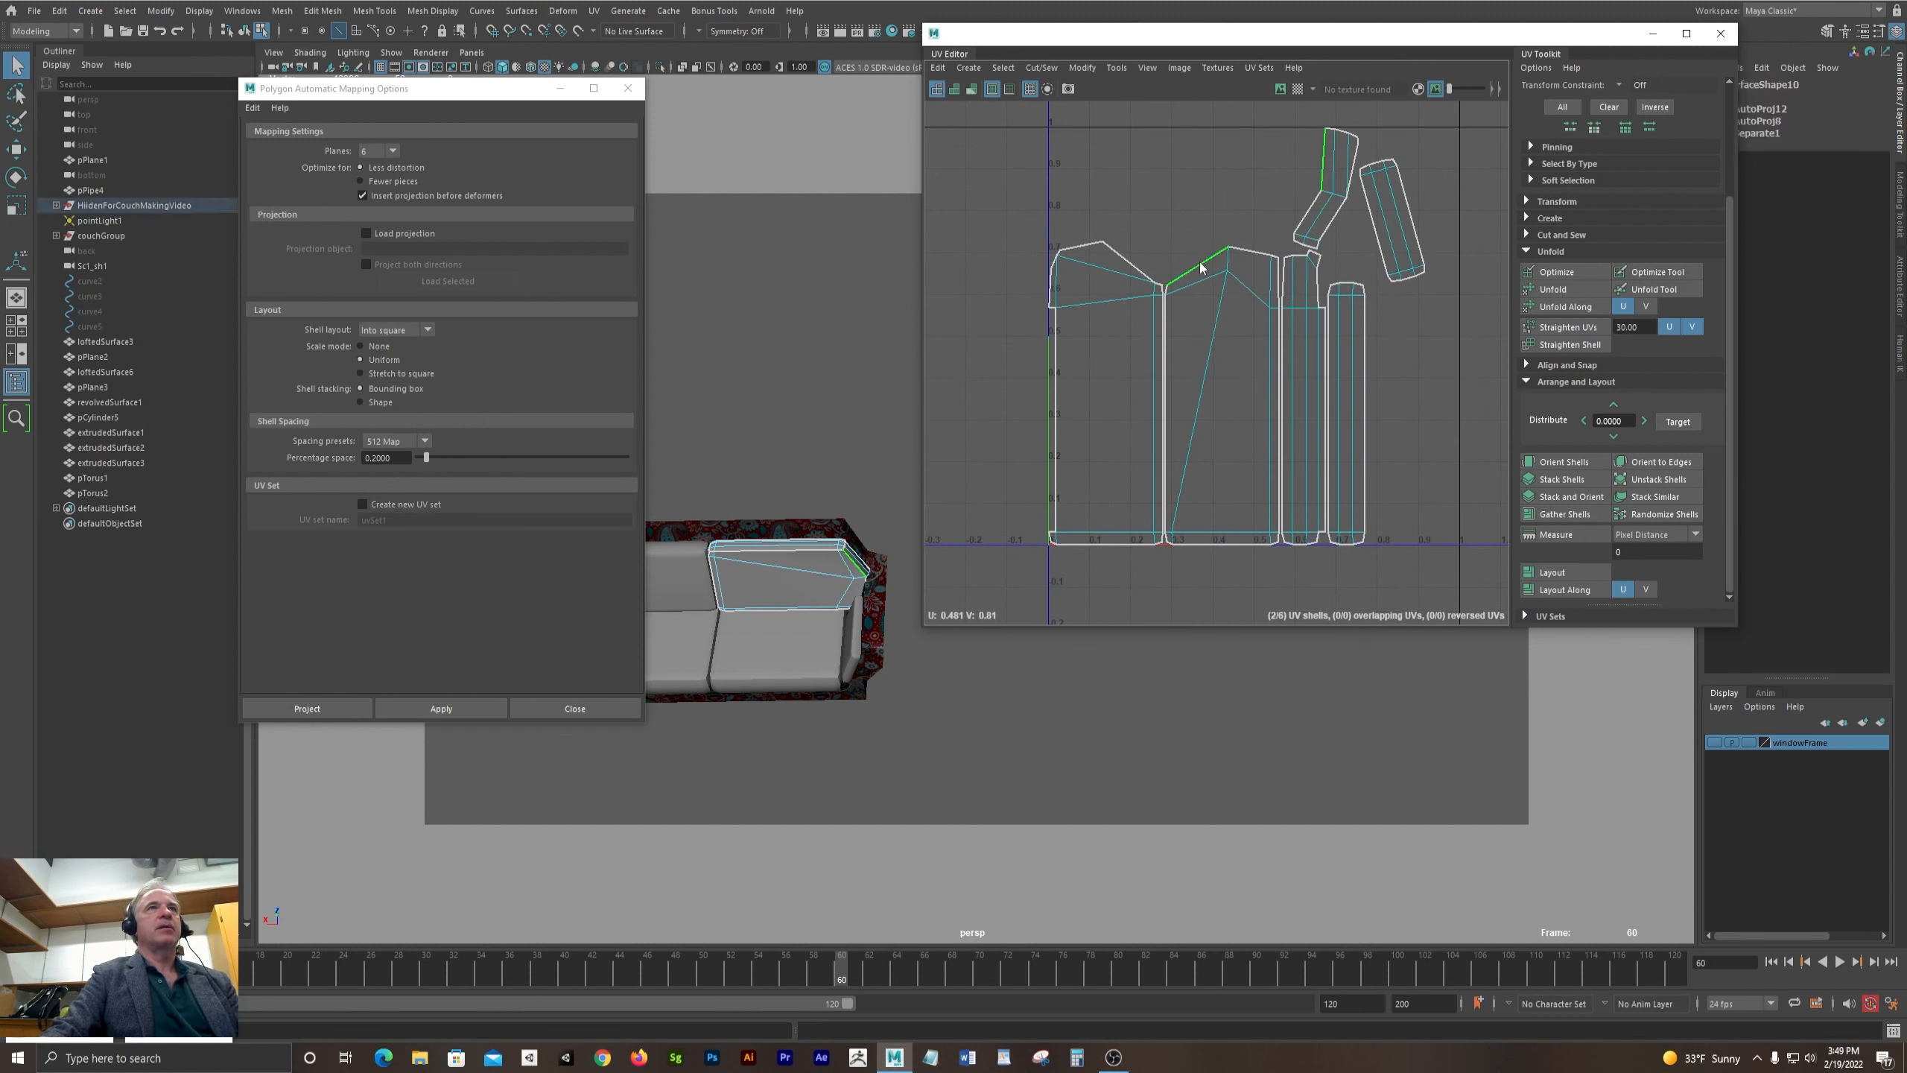
double_click(1254, 254)
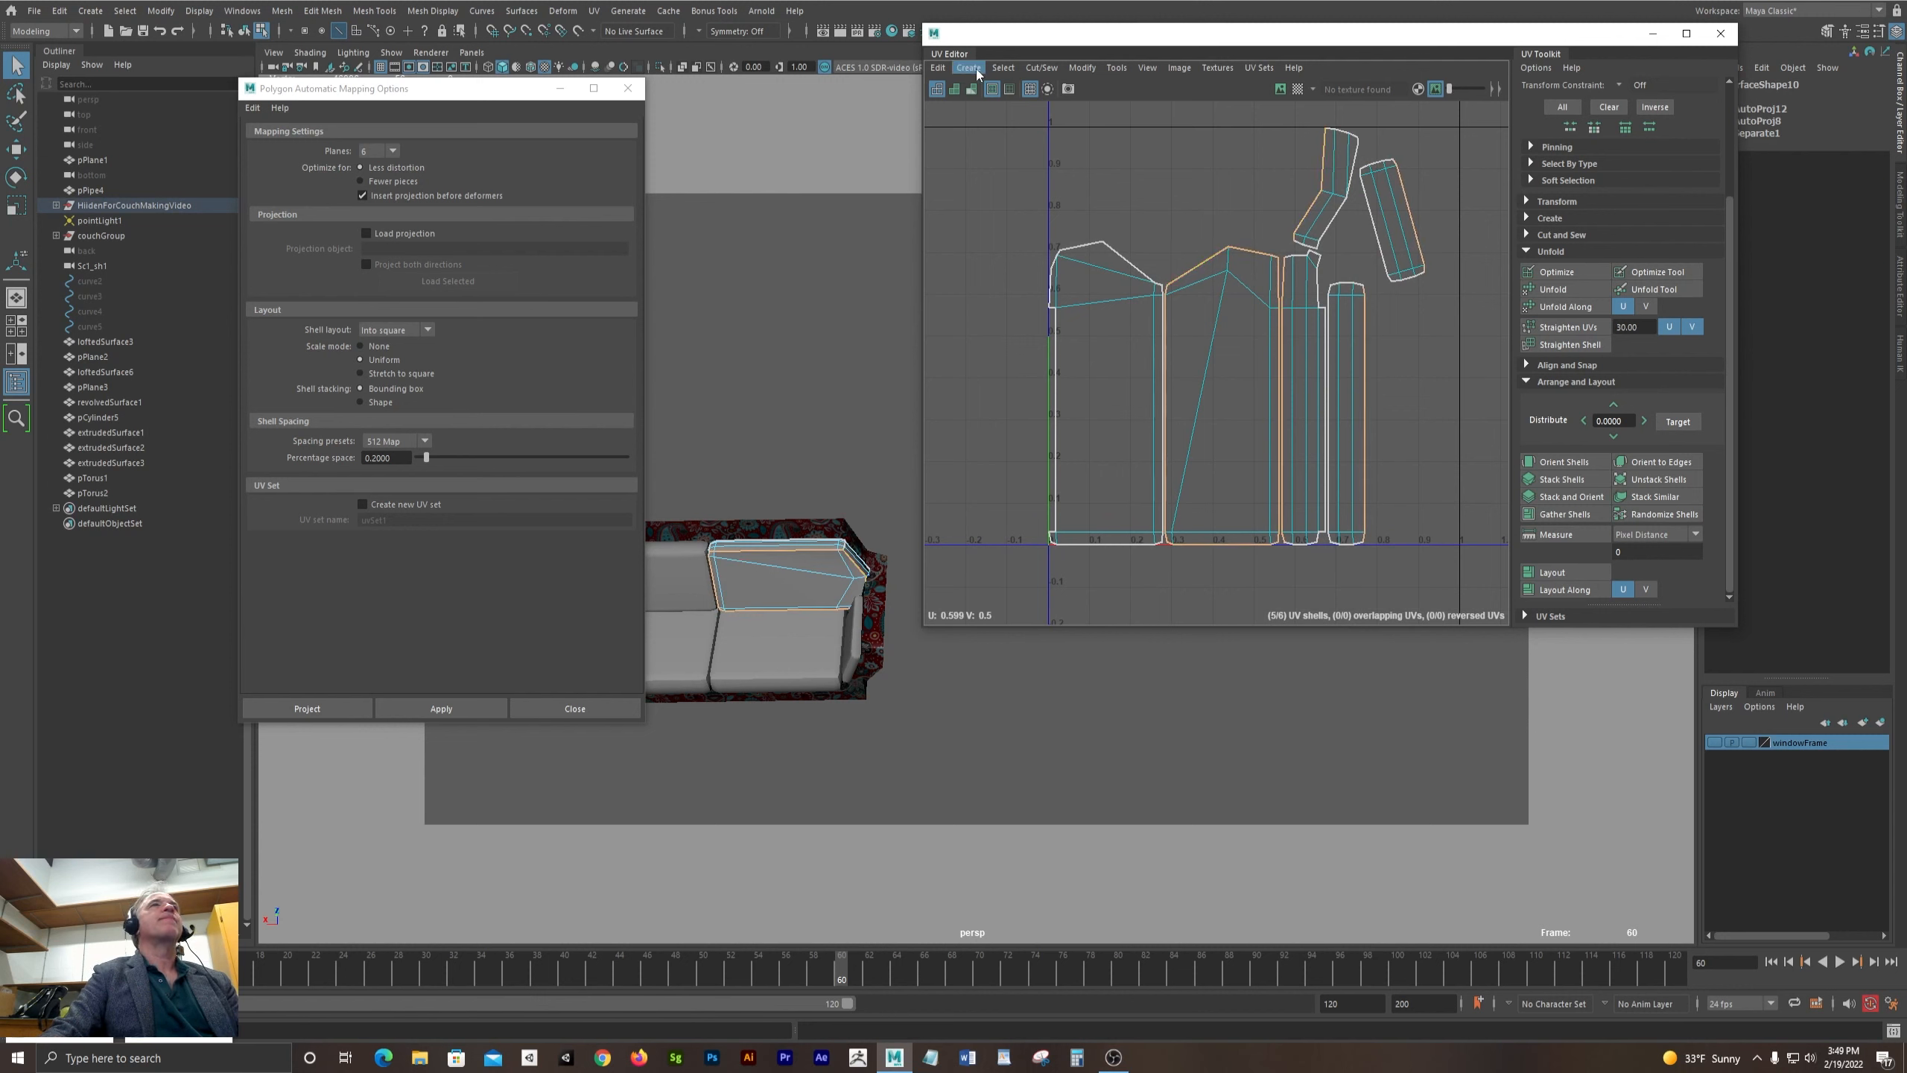
left_click(1042, 67)
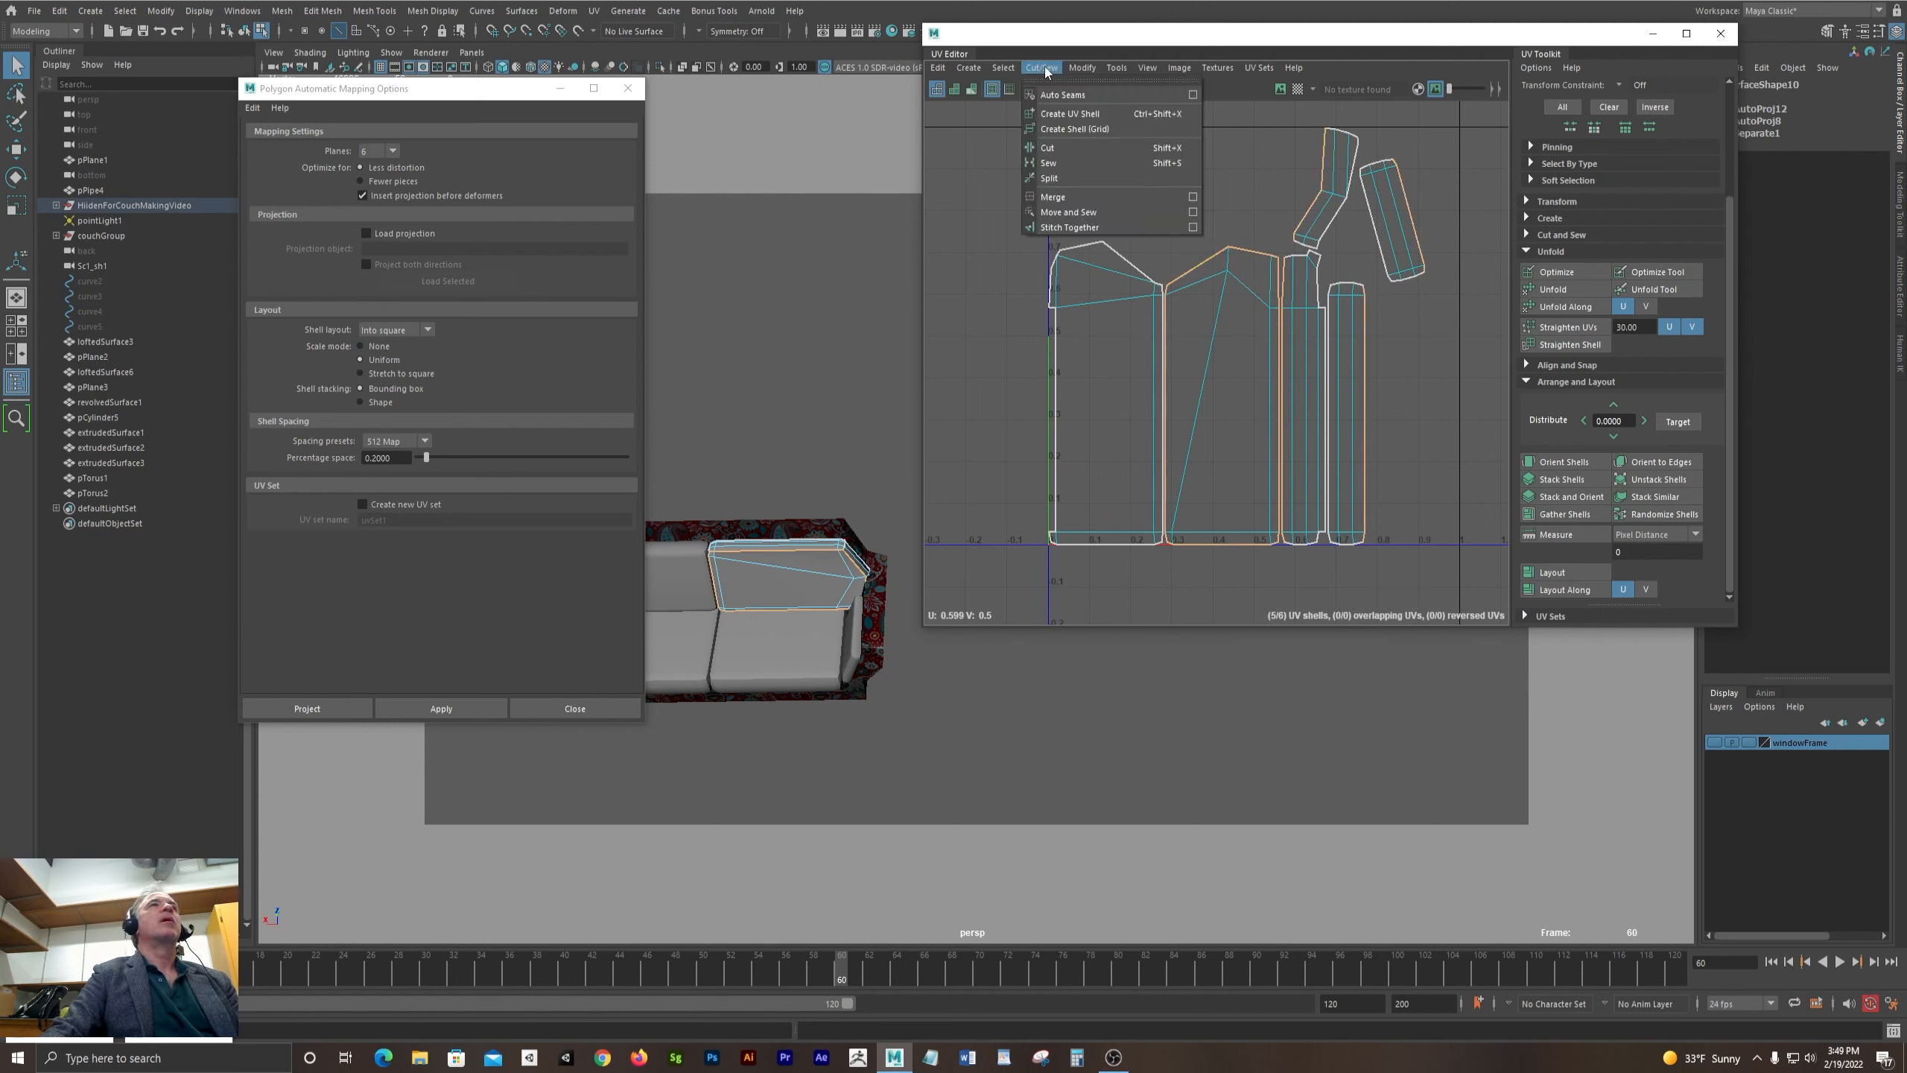
left_click(1053, 213)
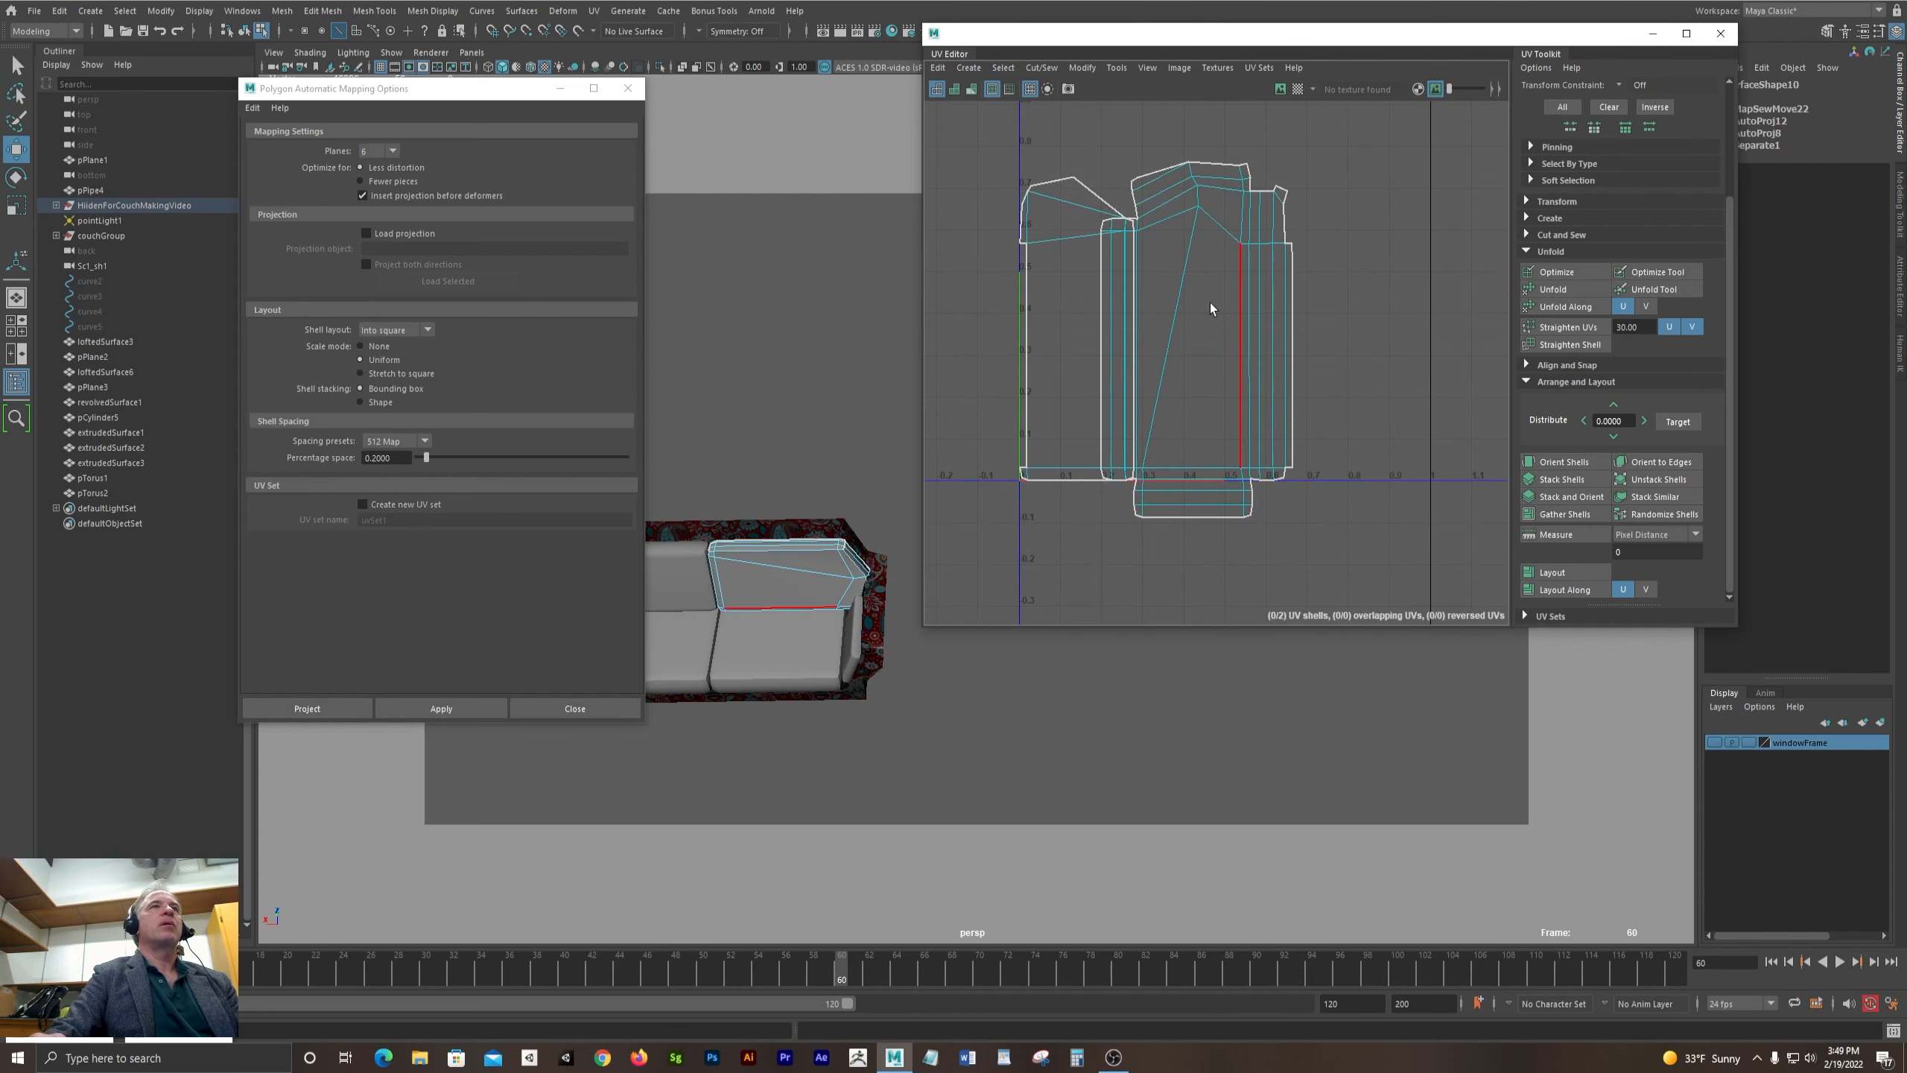
- Select the whole sewn UV shell and move it sideways, clear of the remaining large panel shell
left_click(1188, 307)
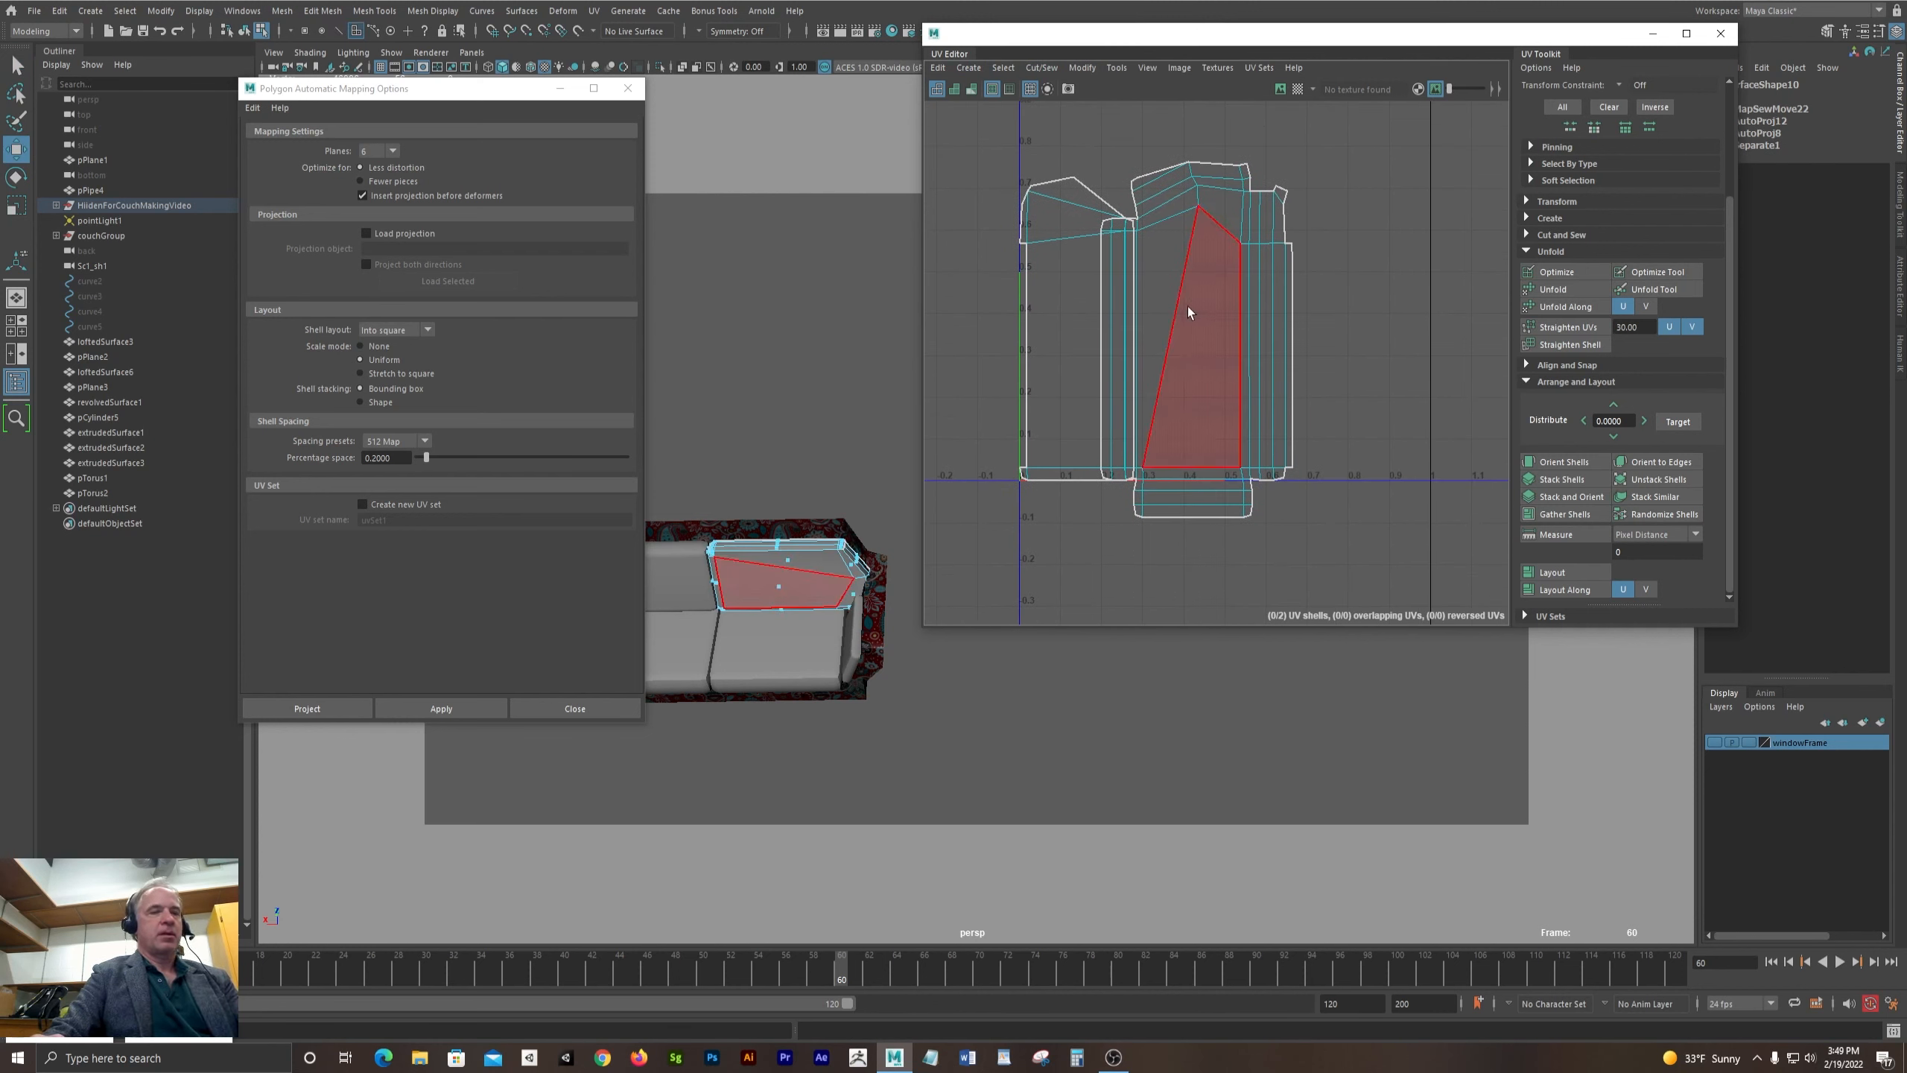
right_click(1188, 310)
left_click(1124, 289)
left_click(1177, 307)
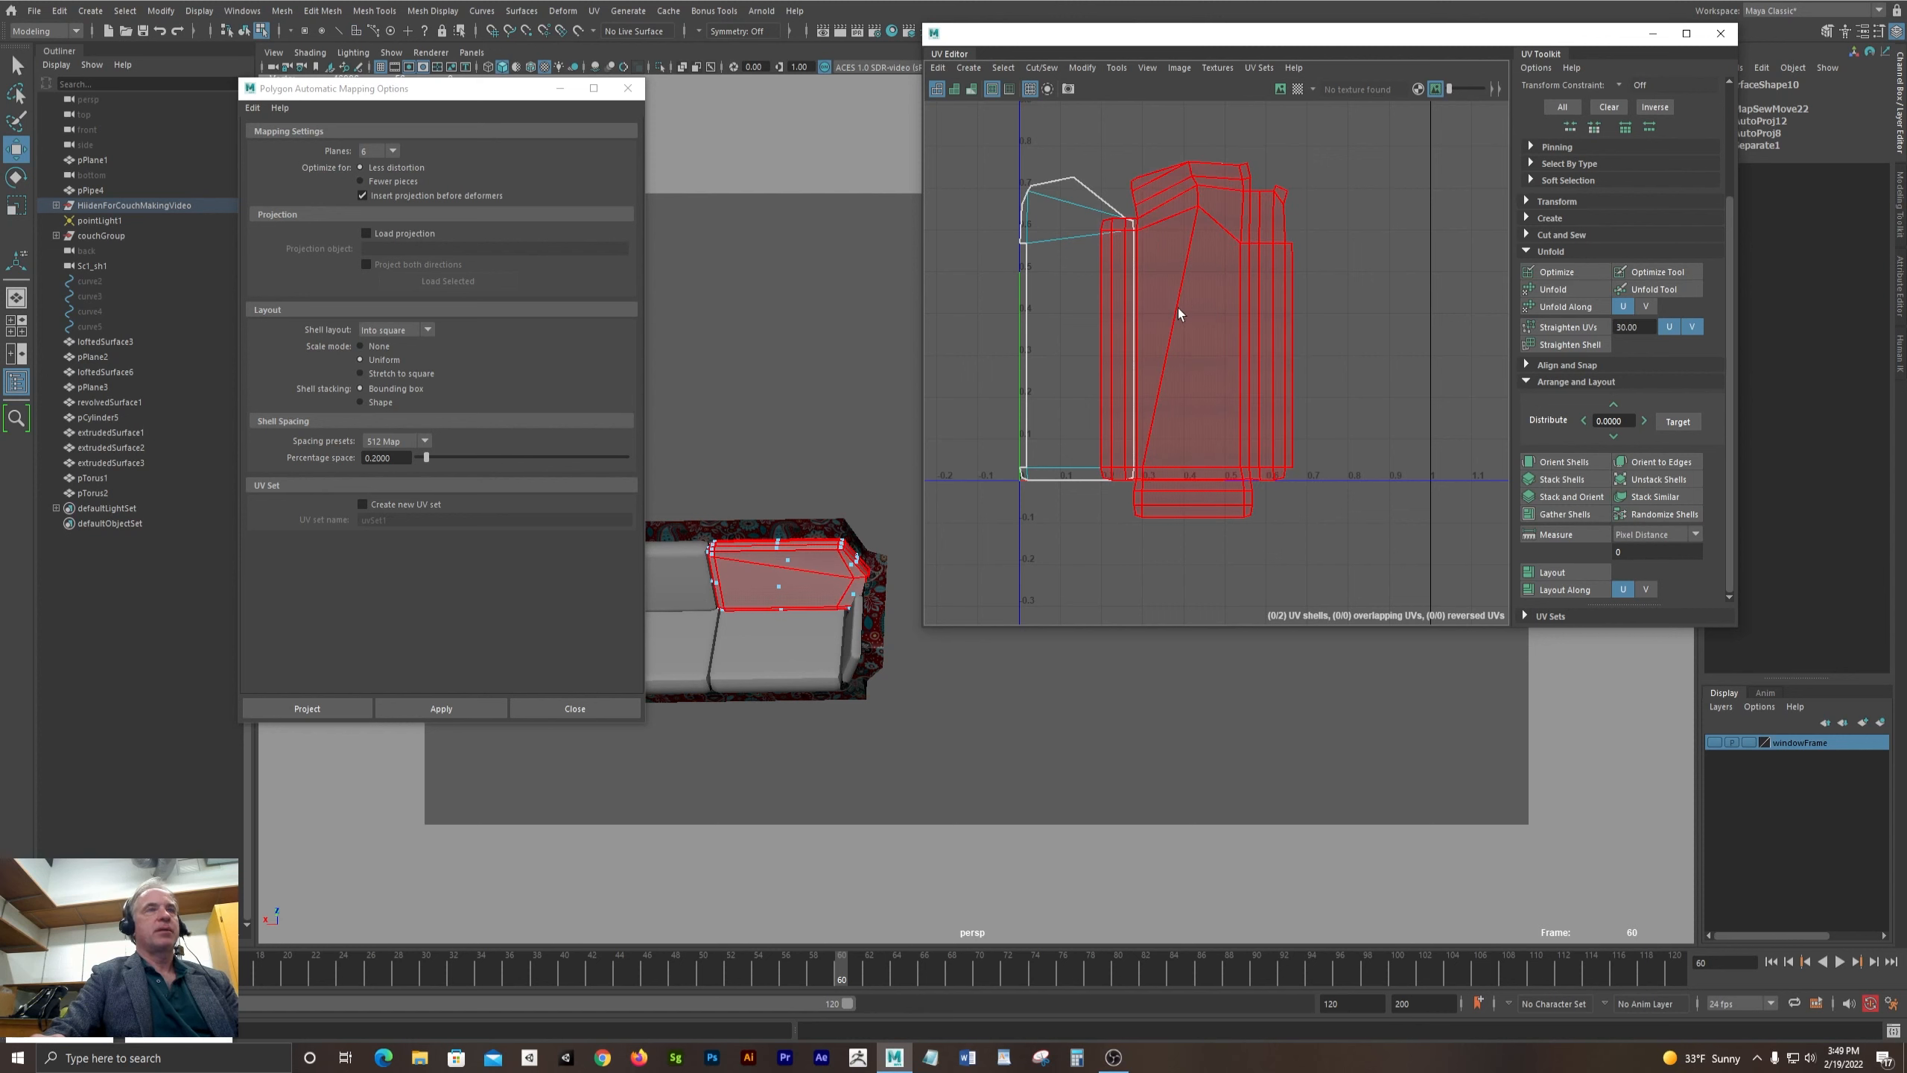
left_click(1174, 310)
left_click_drag(1196, 340, 1316, 338)
- Move and sew the remaining large panel to the sewn shell along their shared long edge
key("F10")
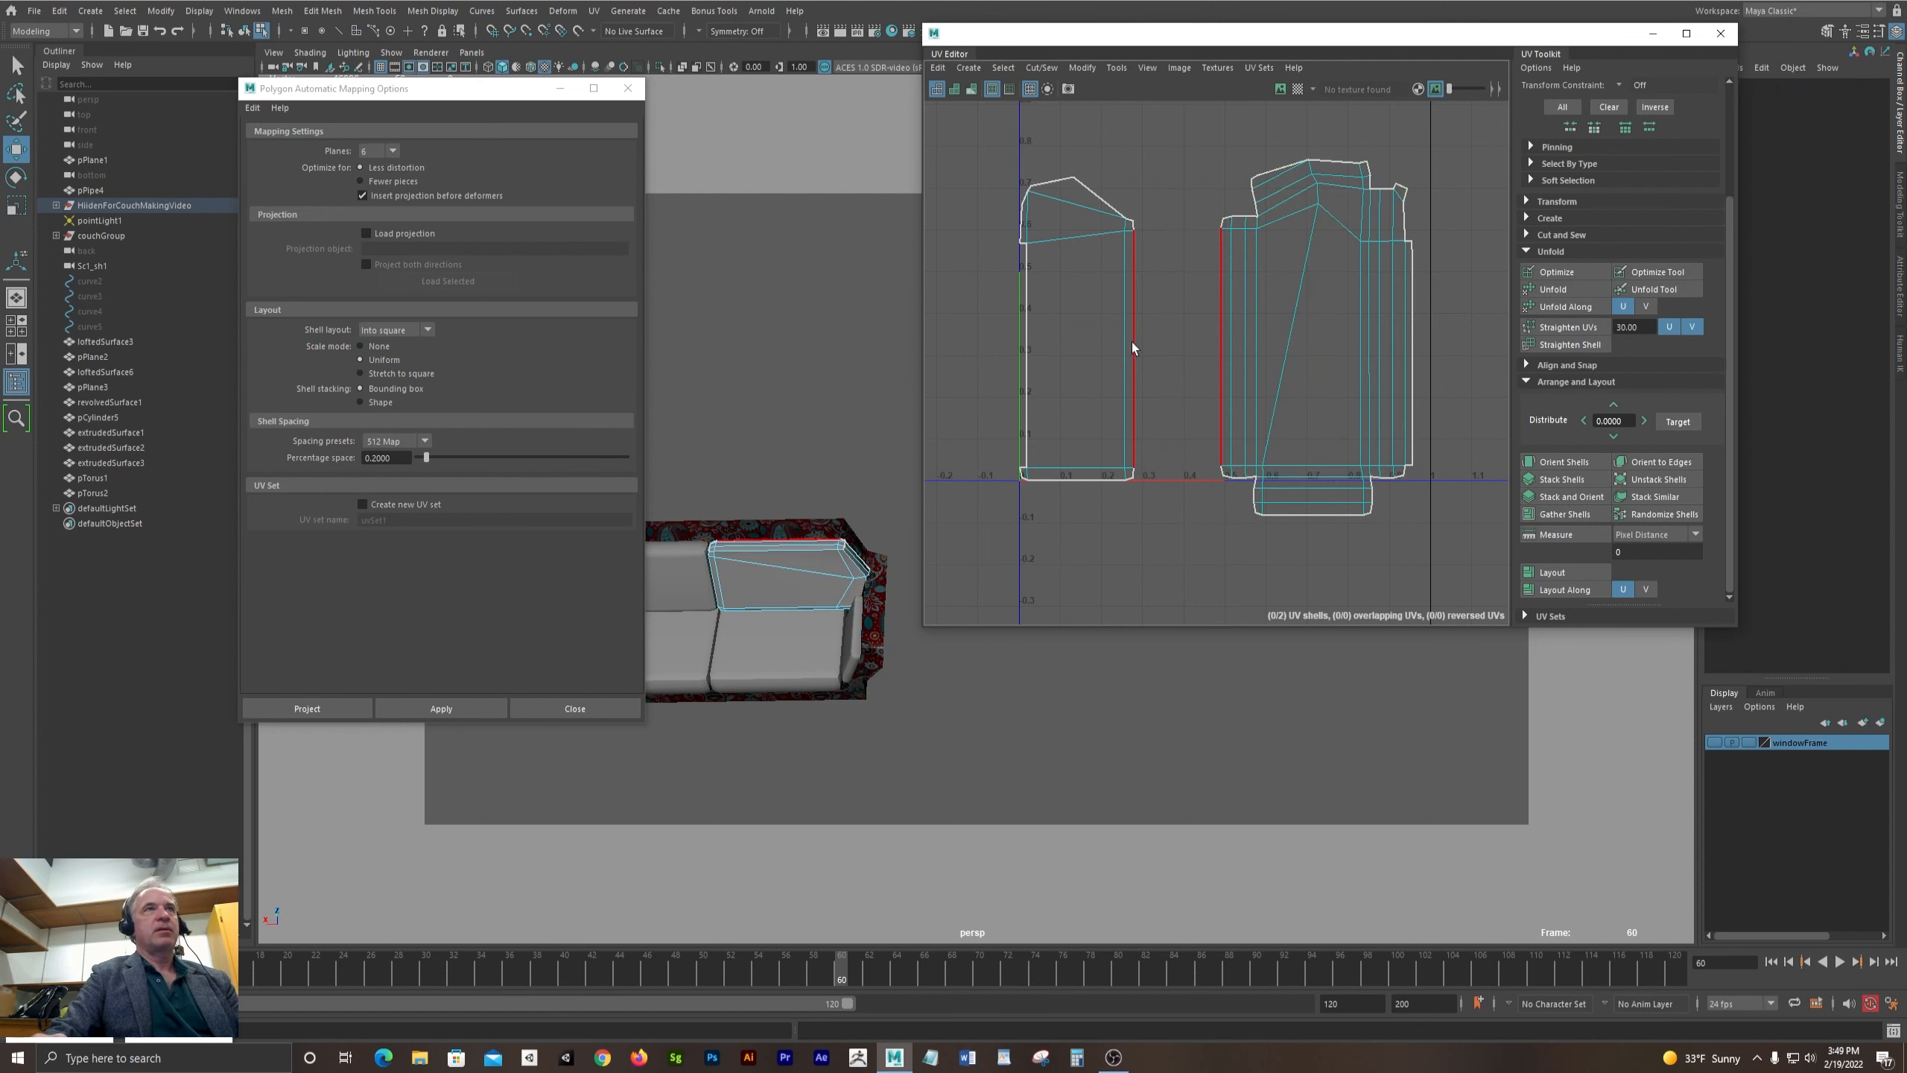
left_click(1133, 344)
scroll(1142, 342, "up", 2)
left_click(1042, 67)
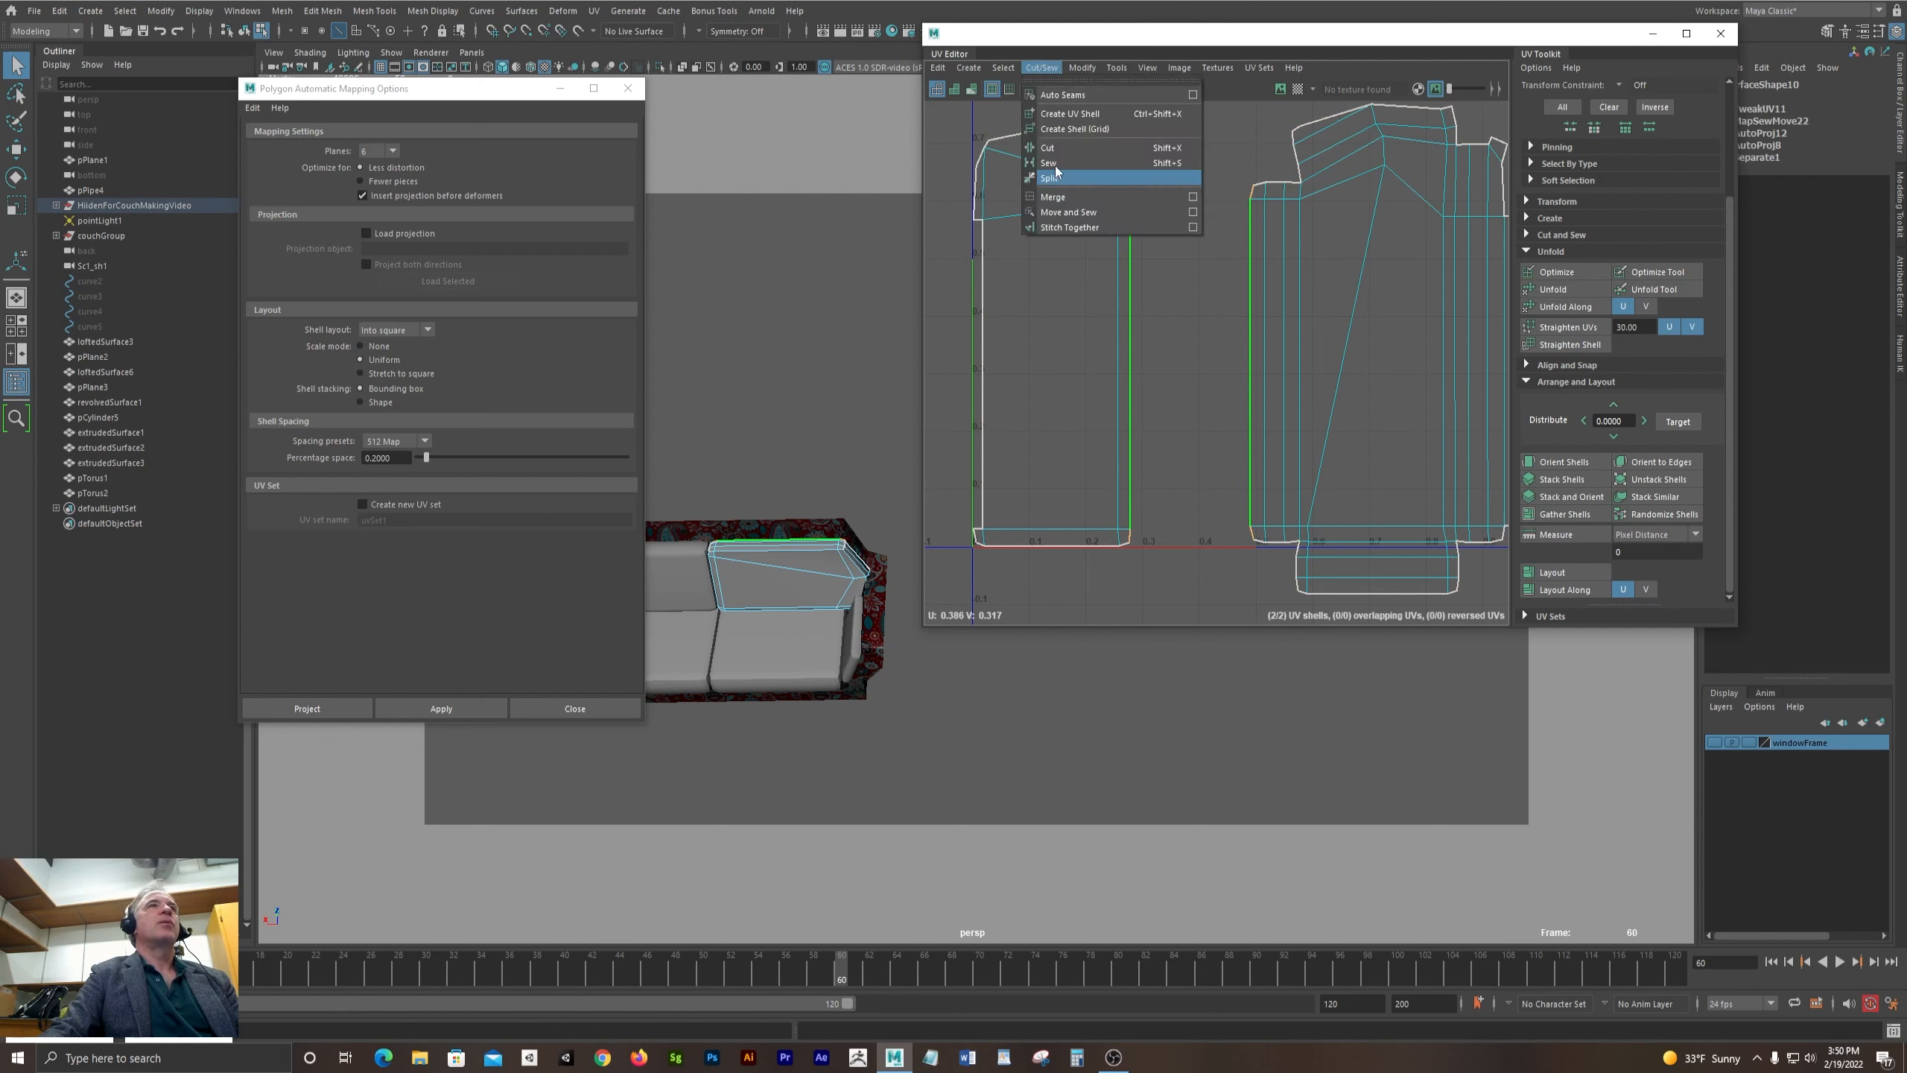
left_click(1076, 211)
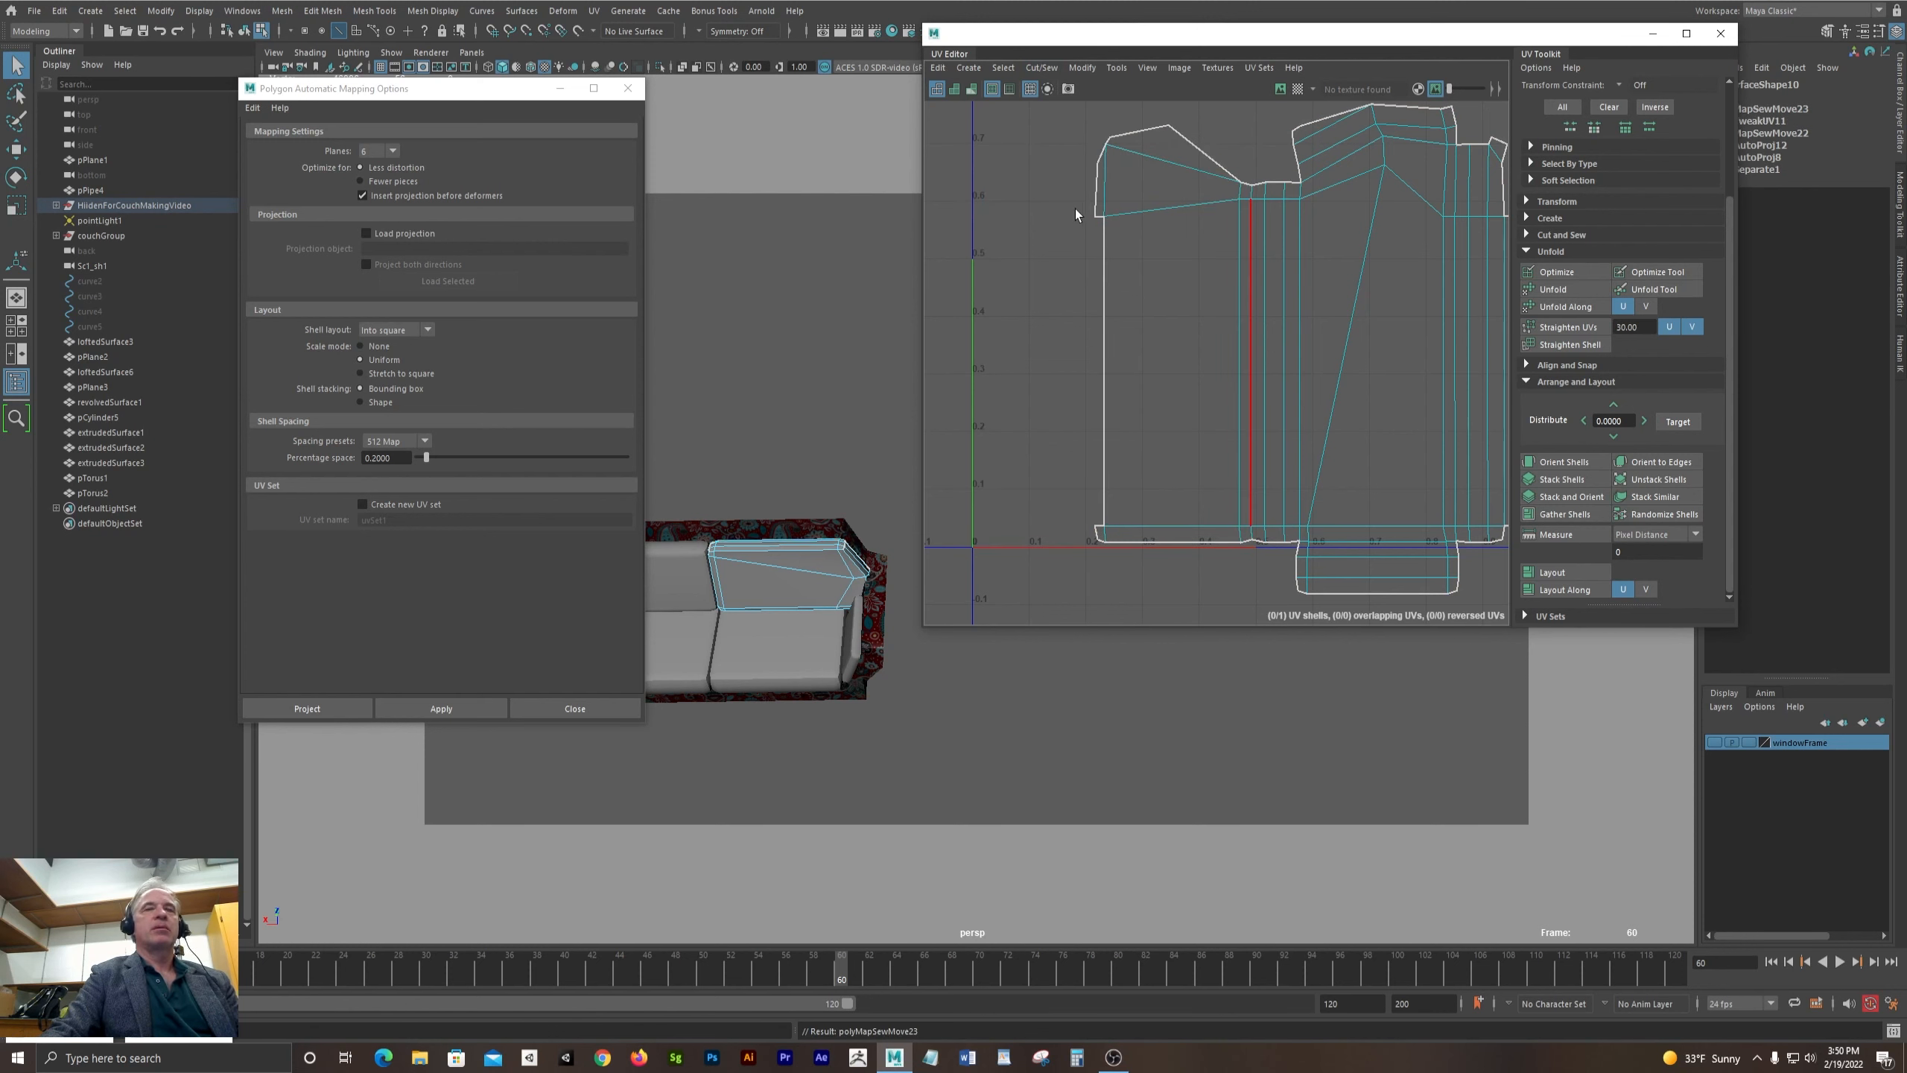
middle_click_drag(1222, 305, 1085, 304, "alt")
scroll(1246, 375, "down", 4)
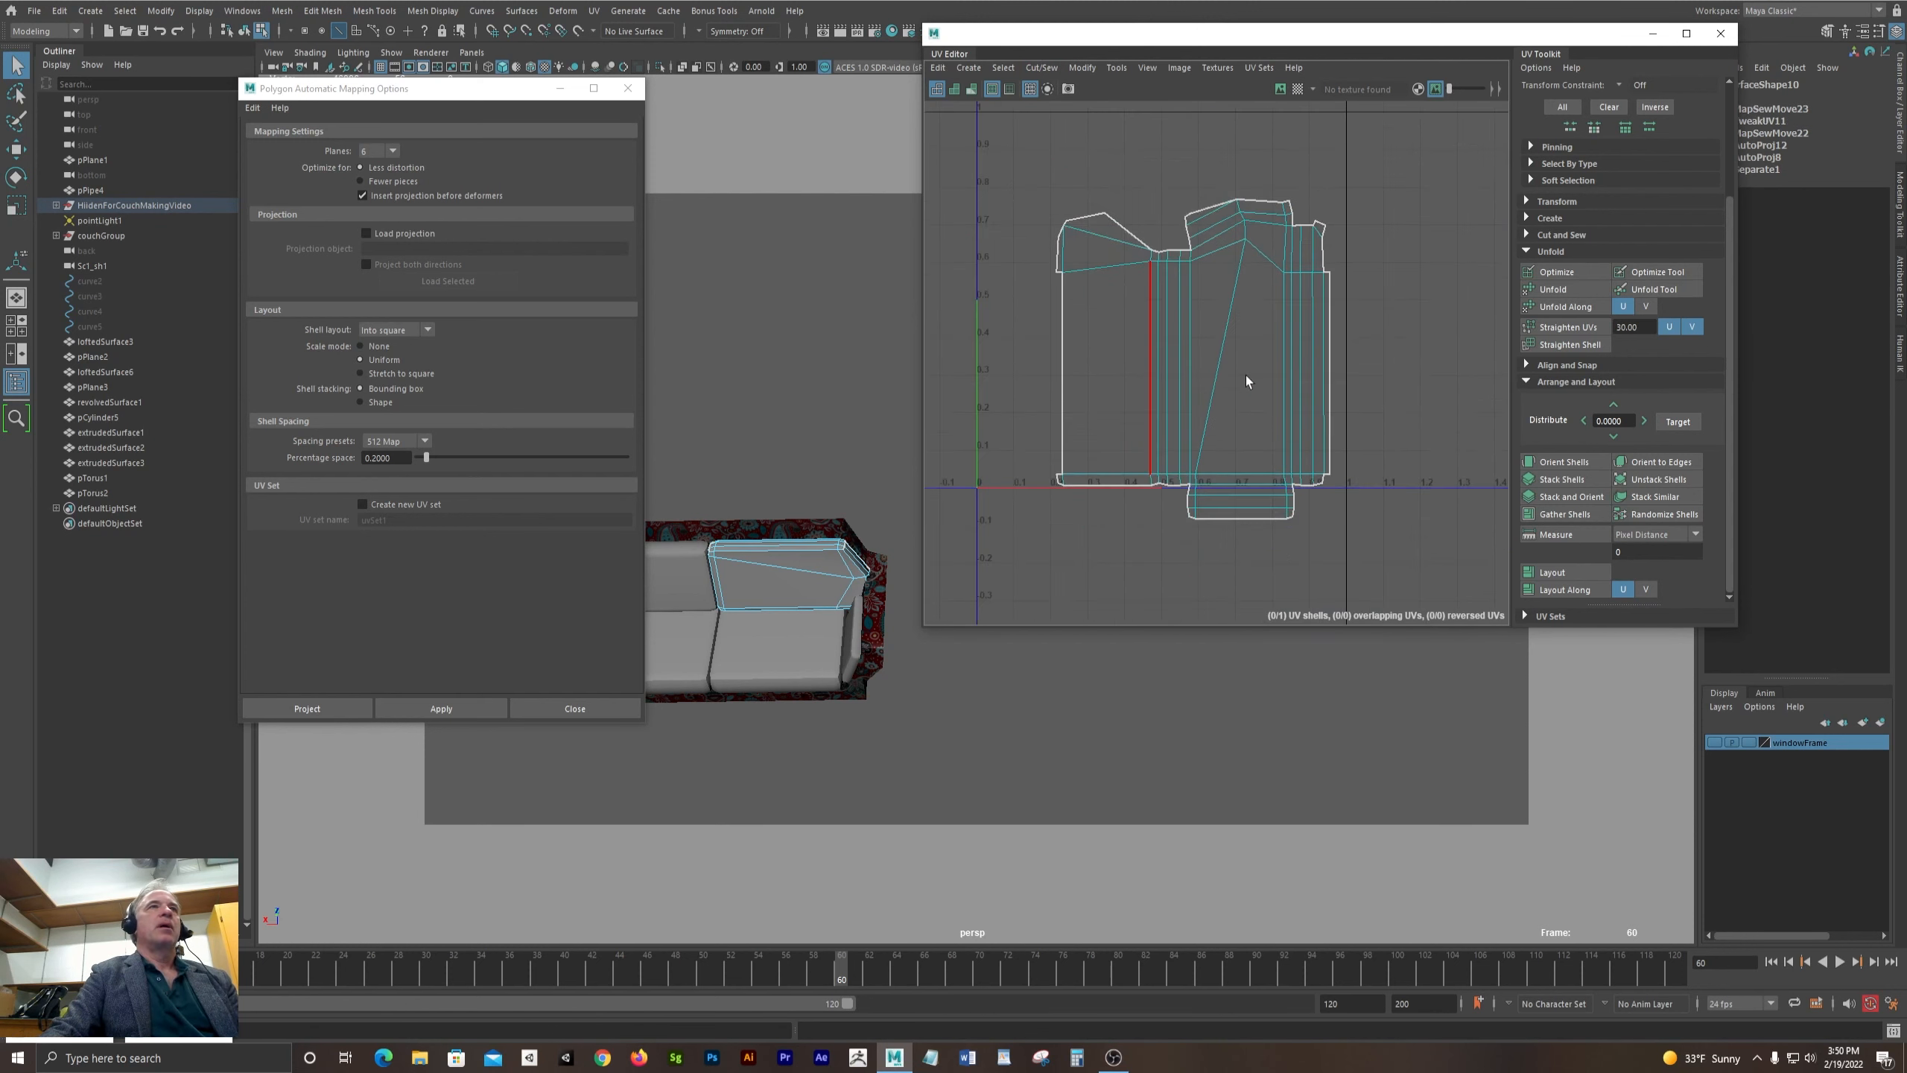
scroll(1246, 376, "down", 5)
scroll(1242, 375, "up", 3)
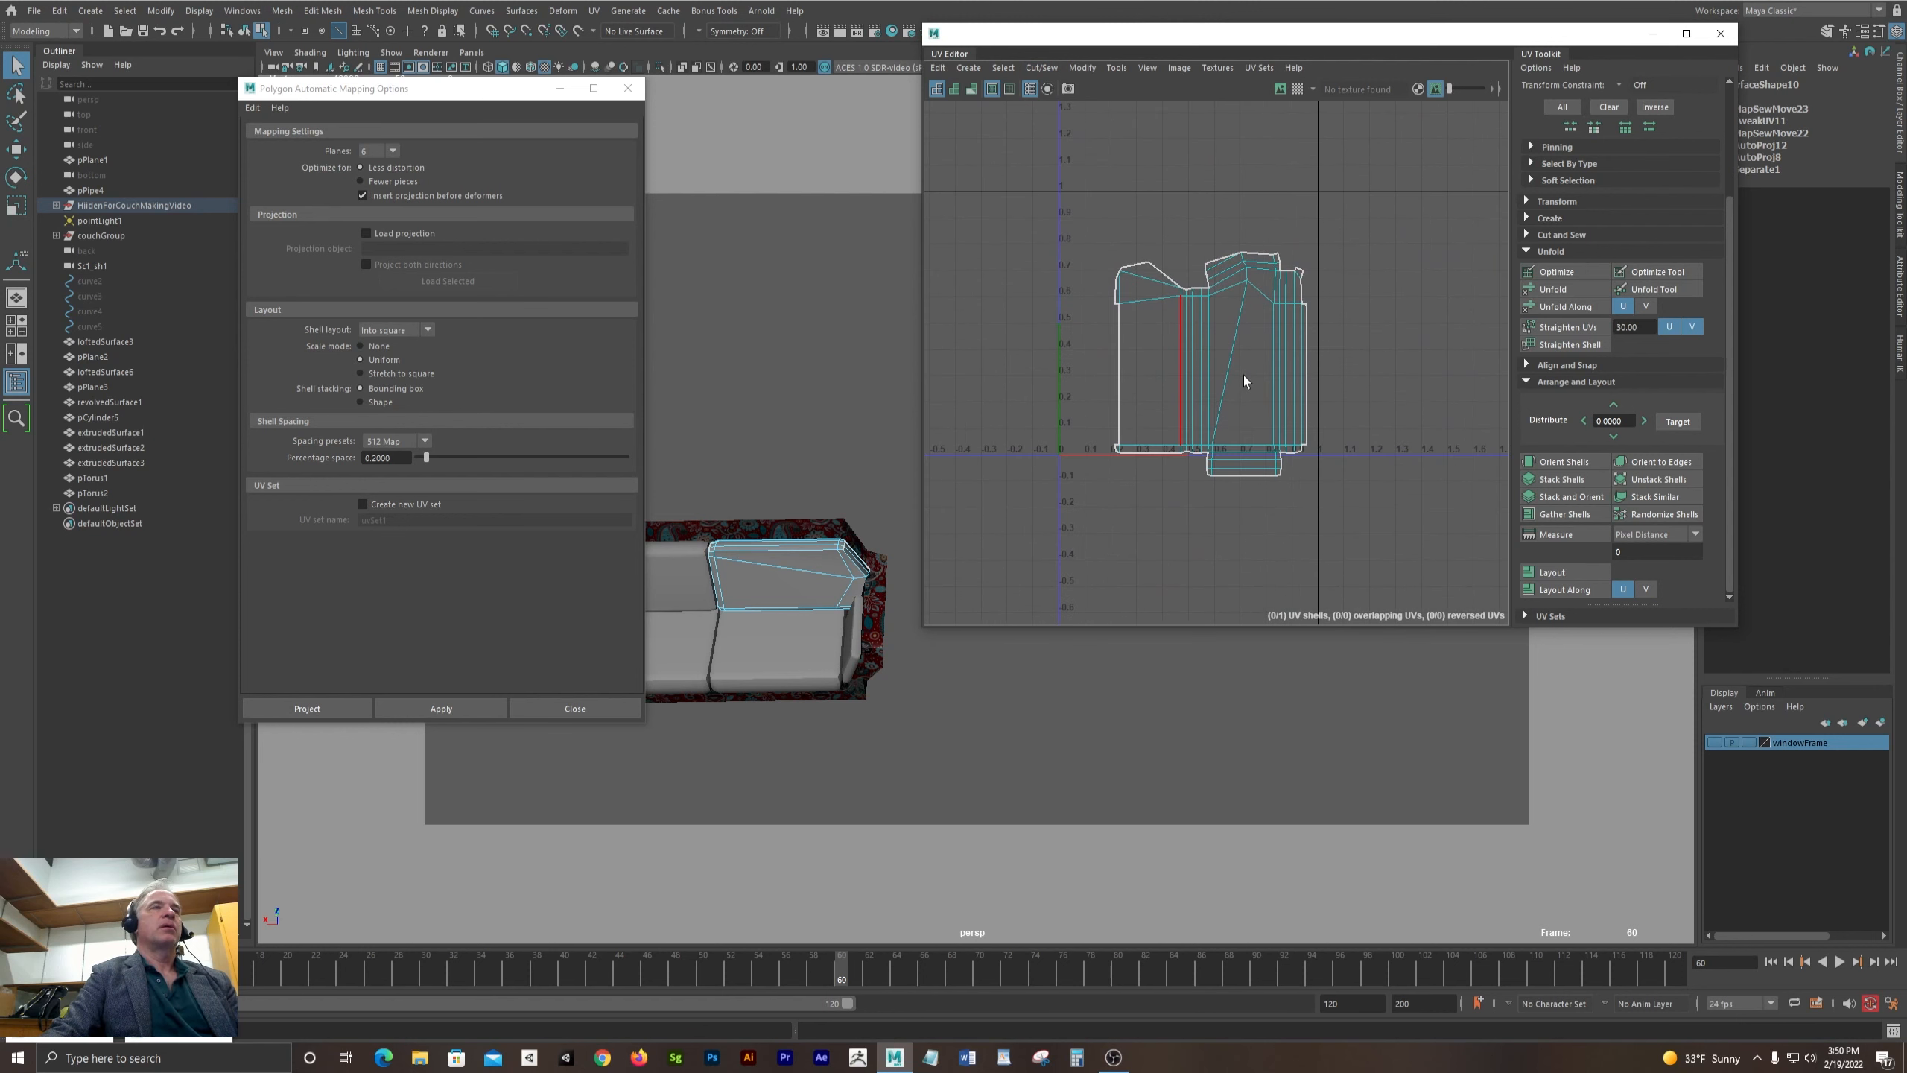
- Transfer the sewn cushion's UVs to the angled back cushion at the couch's other end, with Mirroring set to X
left_click_drag(466, 89, 610, 110)
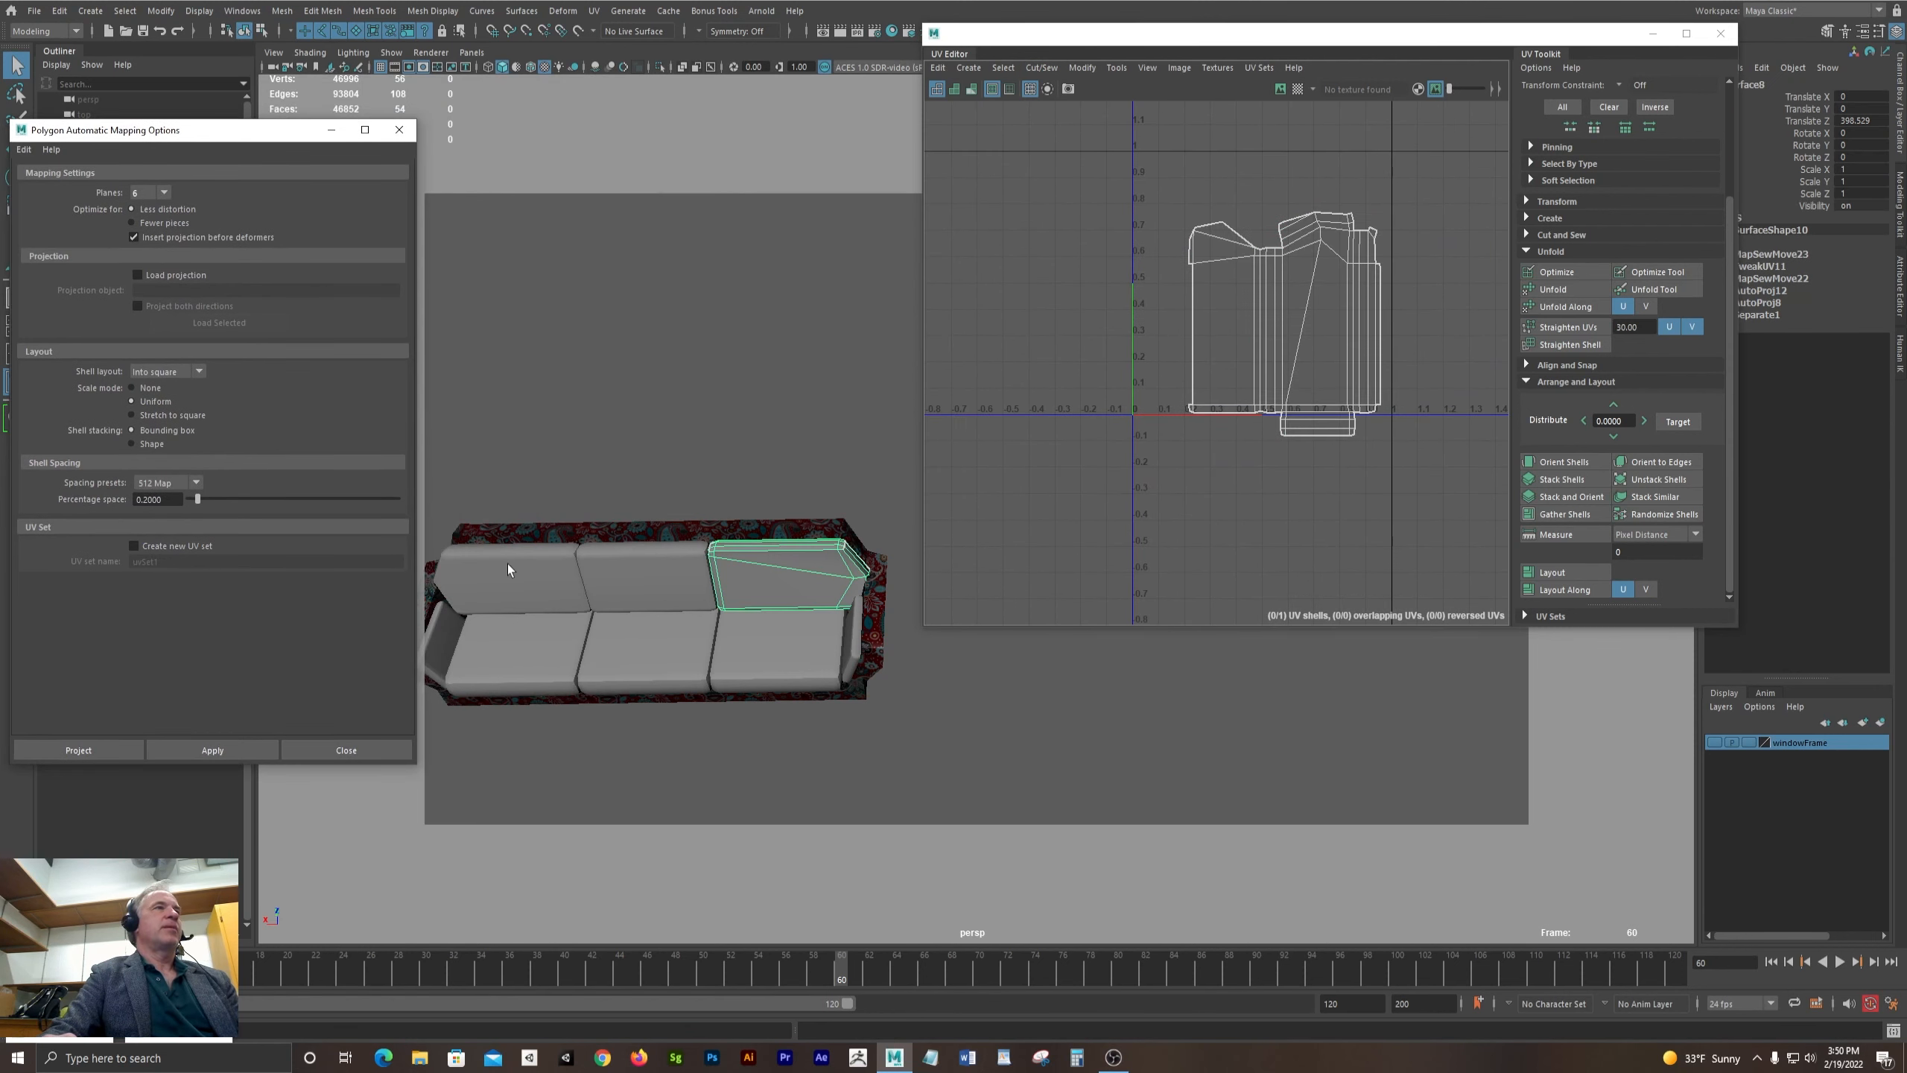
left_click(508, 569, "shift")
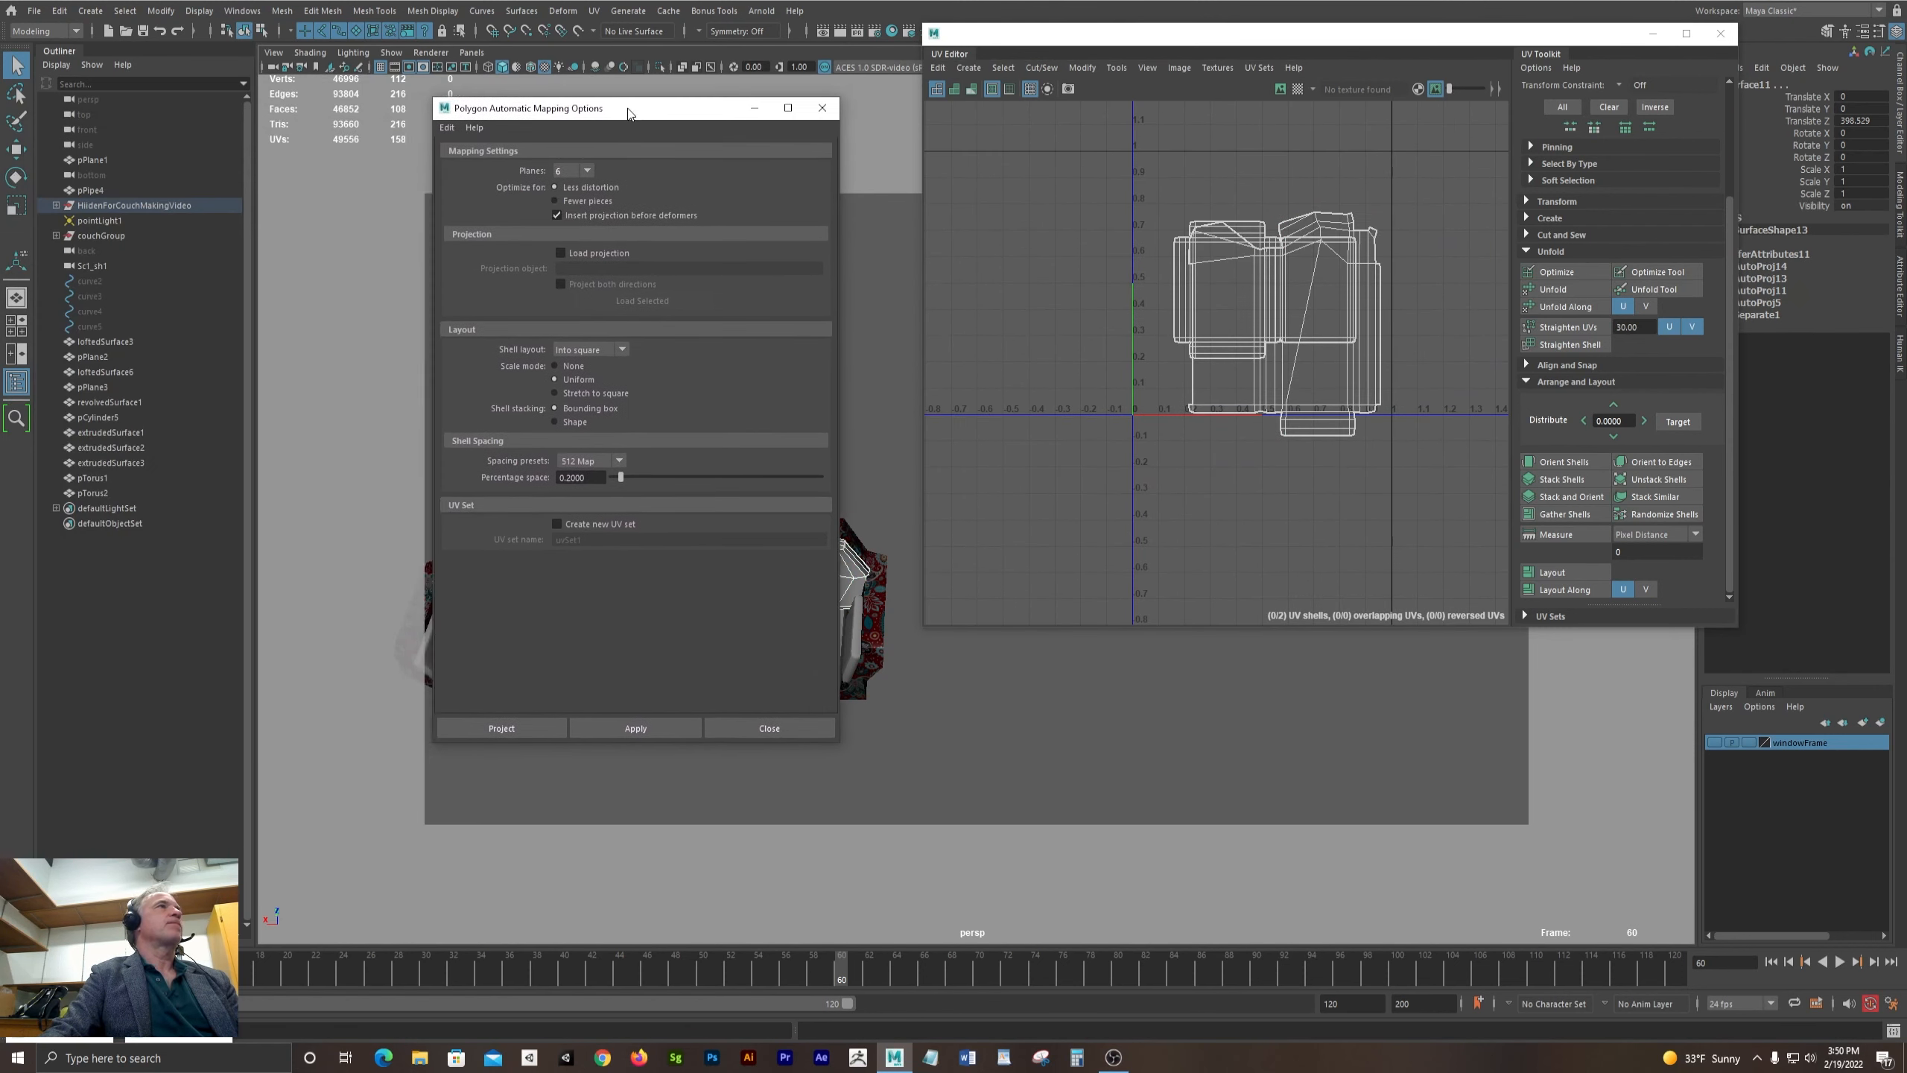
left_click(815, 107)
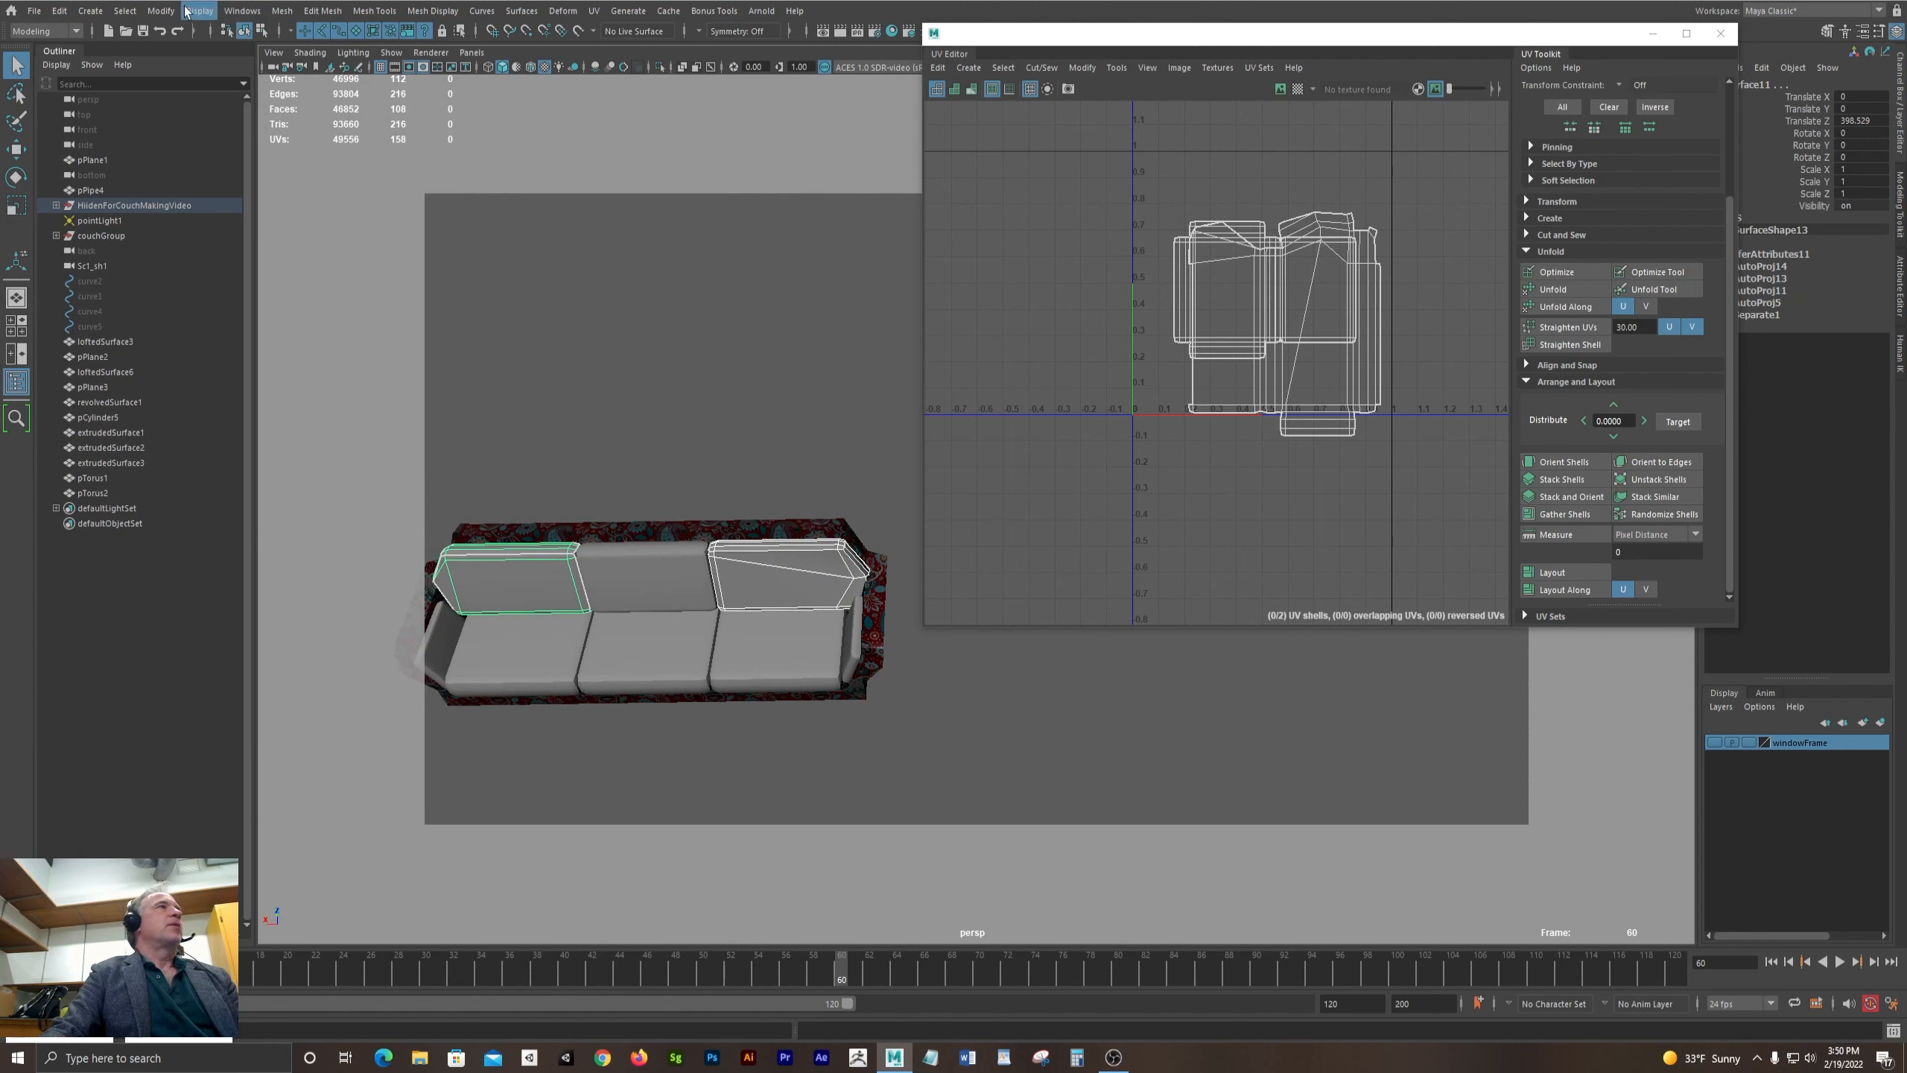
left_click(284, 16)
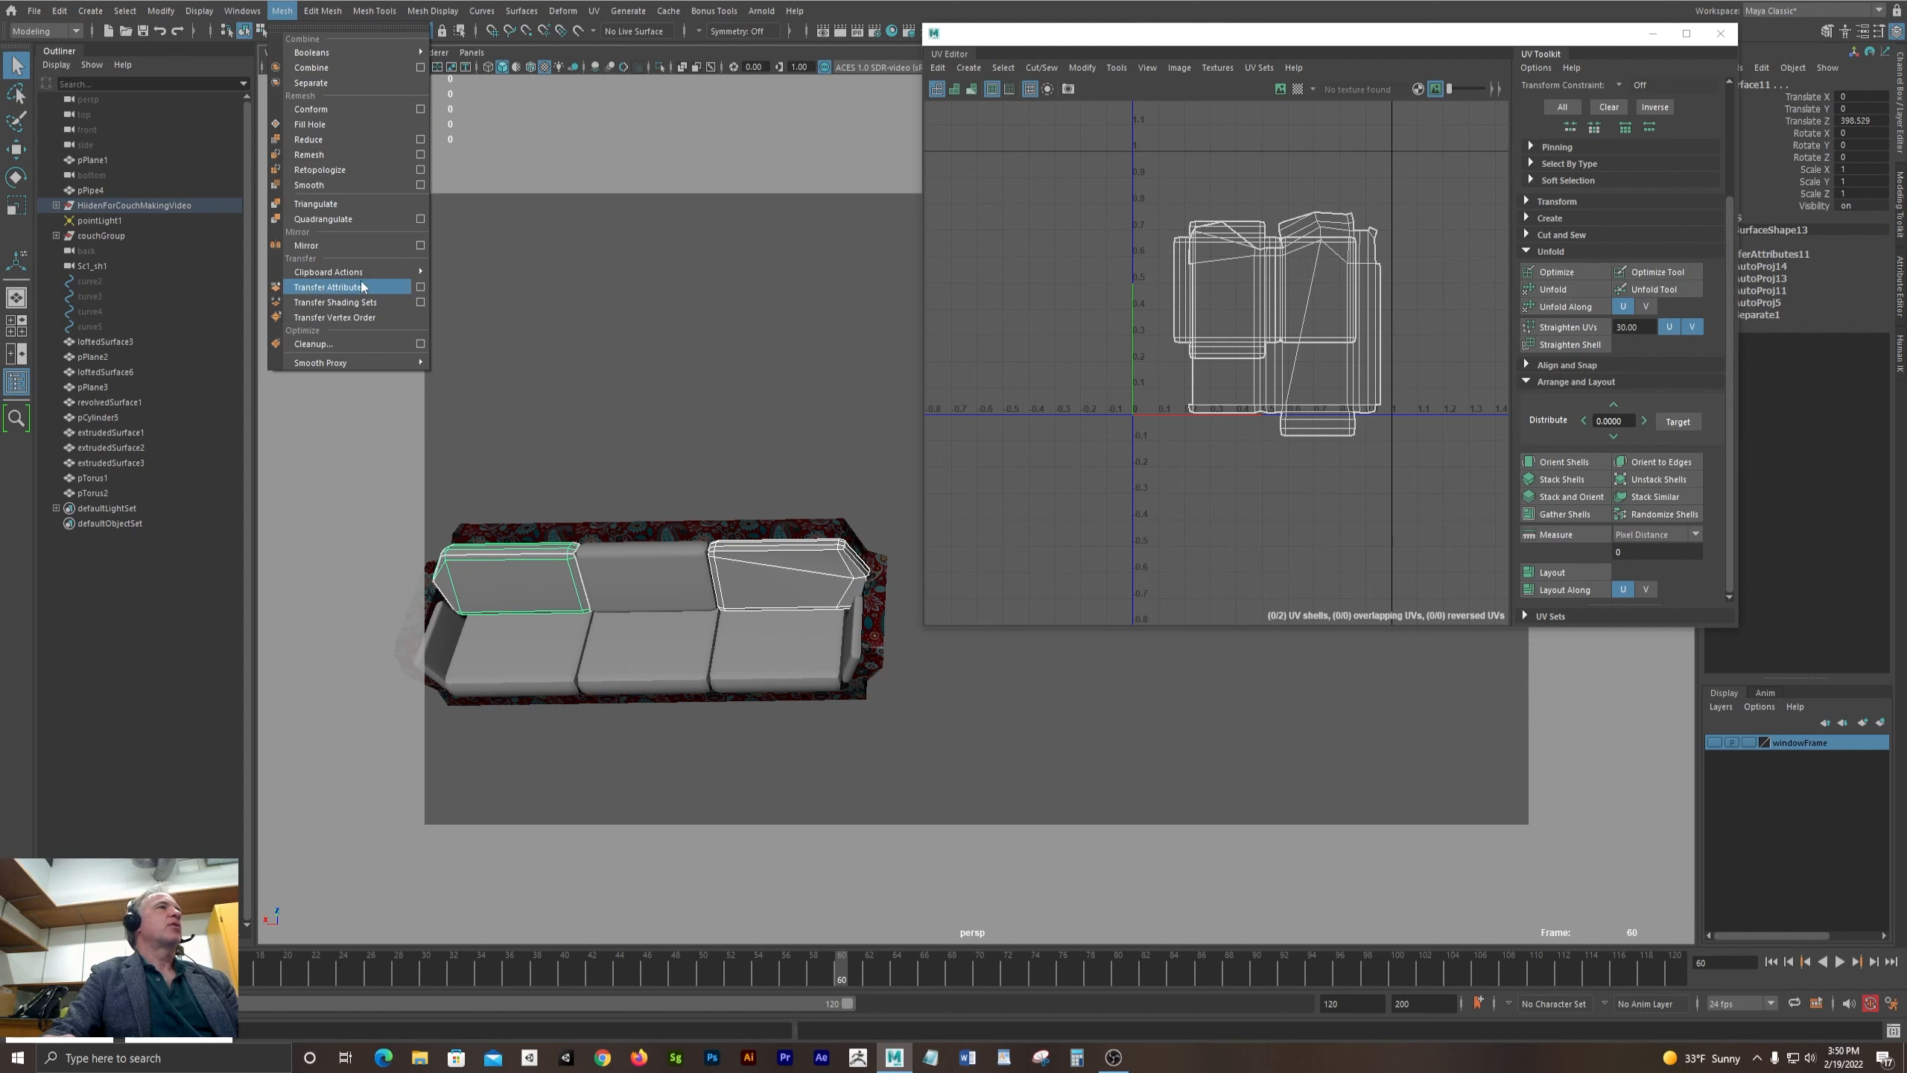
left_click(420, 286)
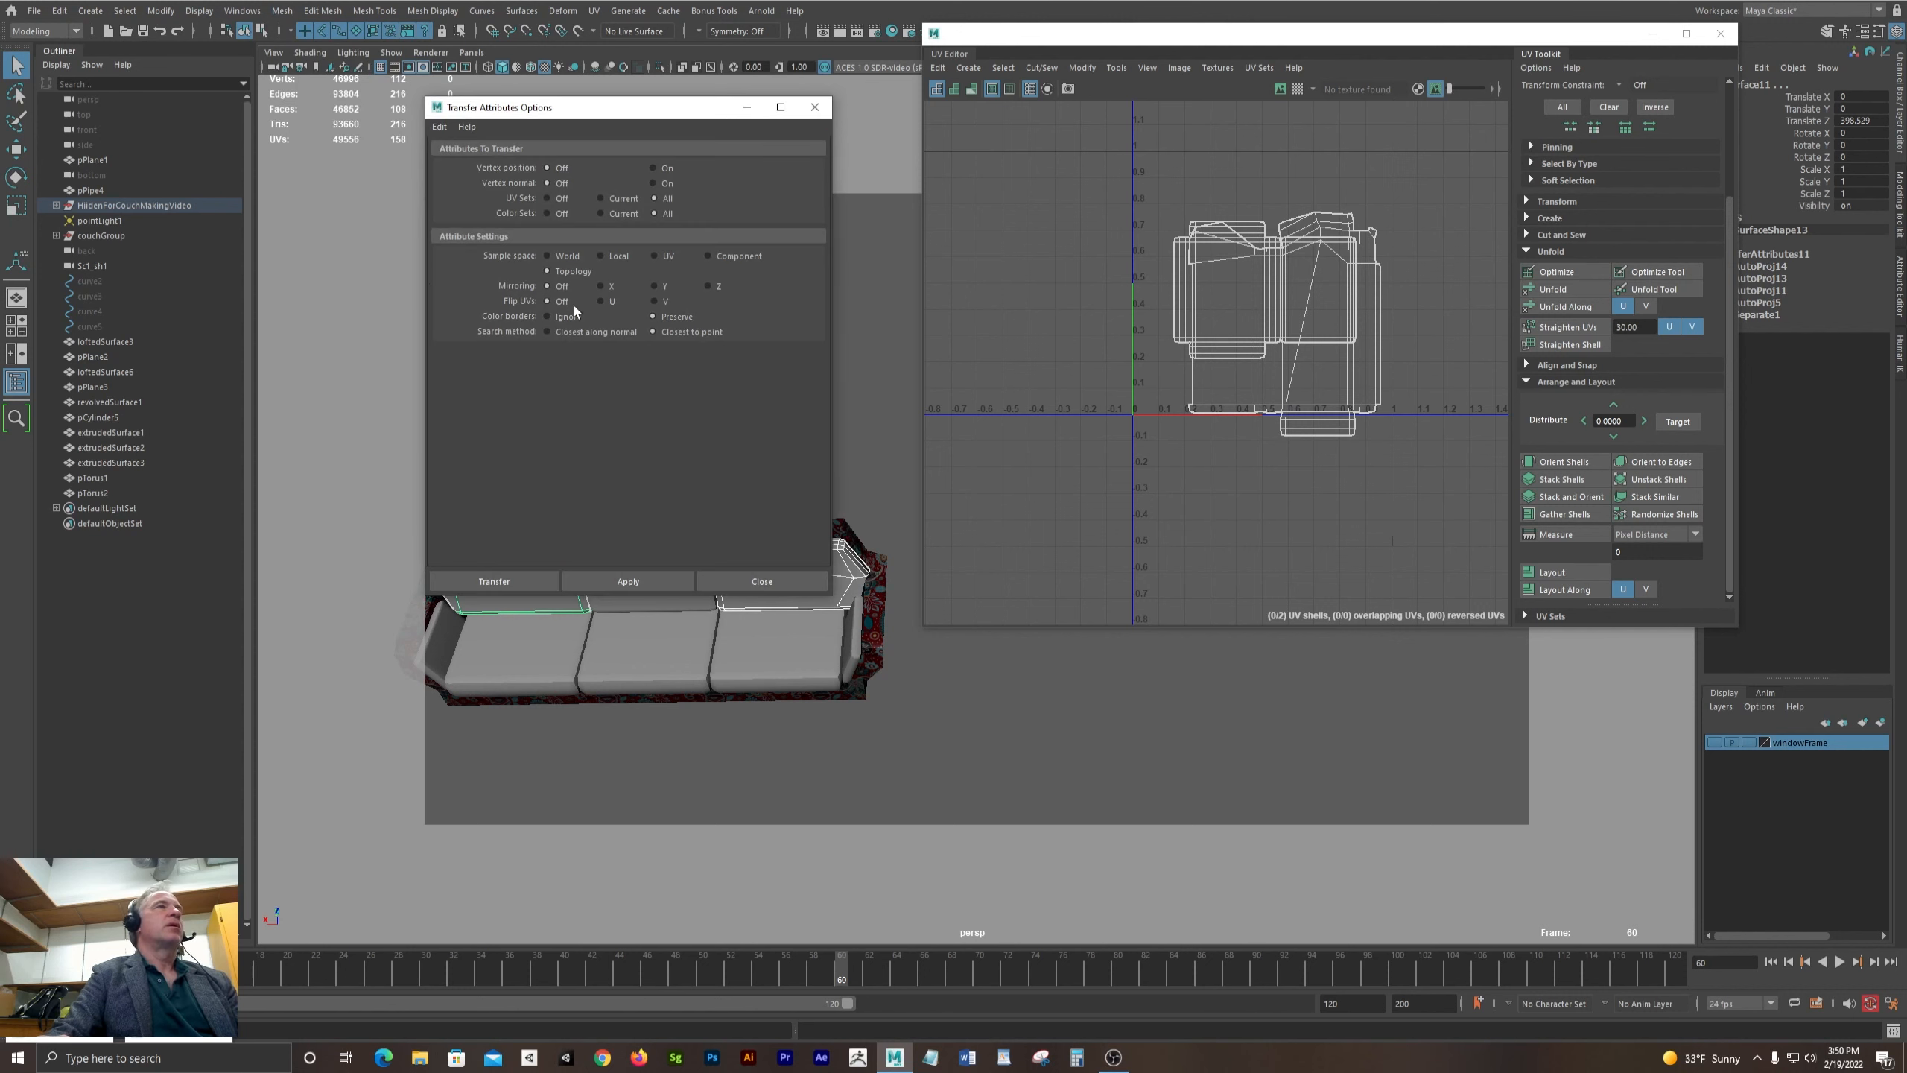
left_click_drag(590, 125, 1263, 330)
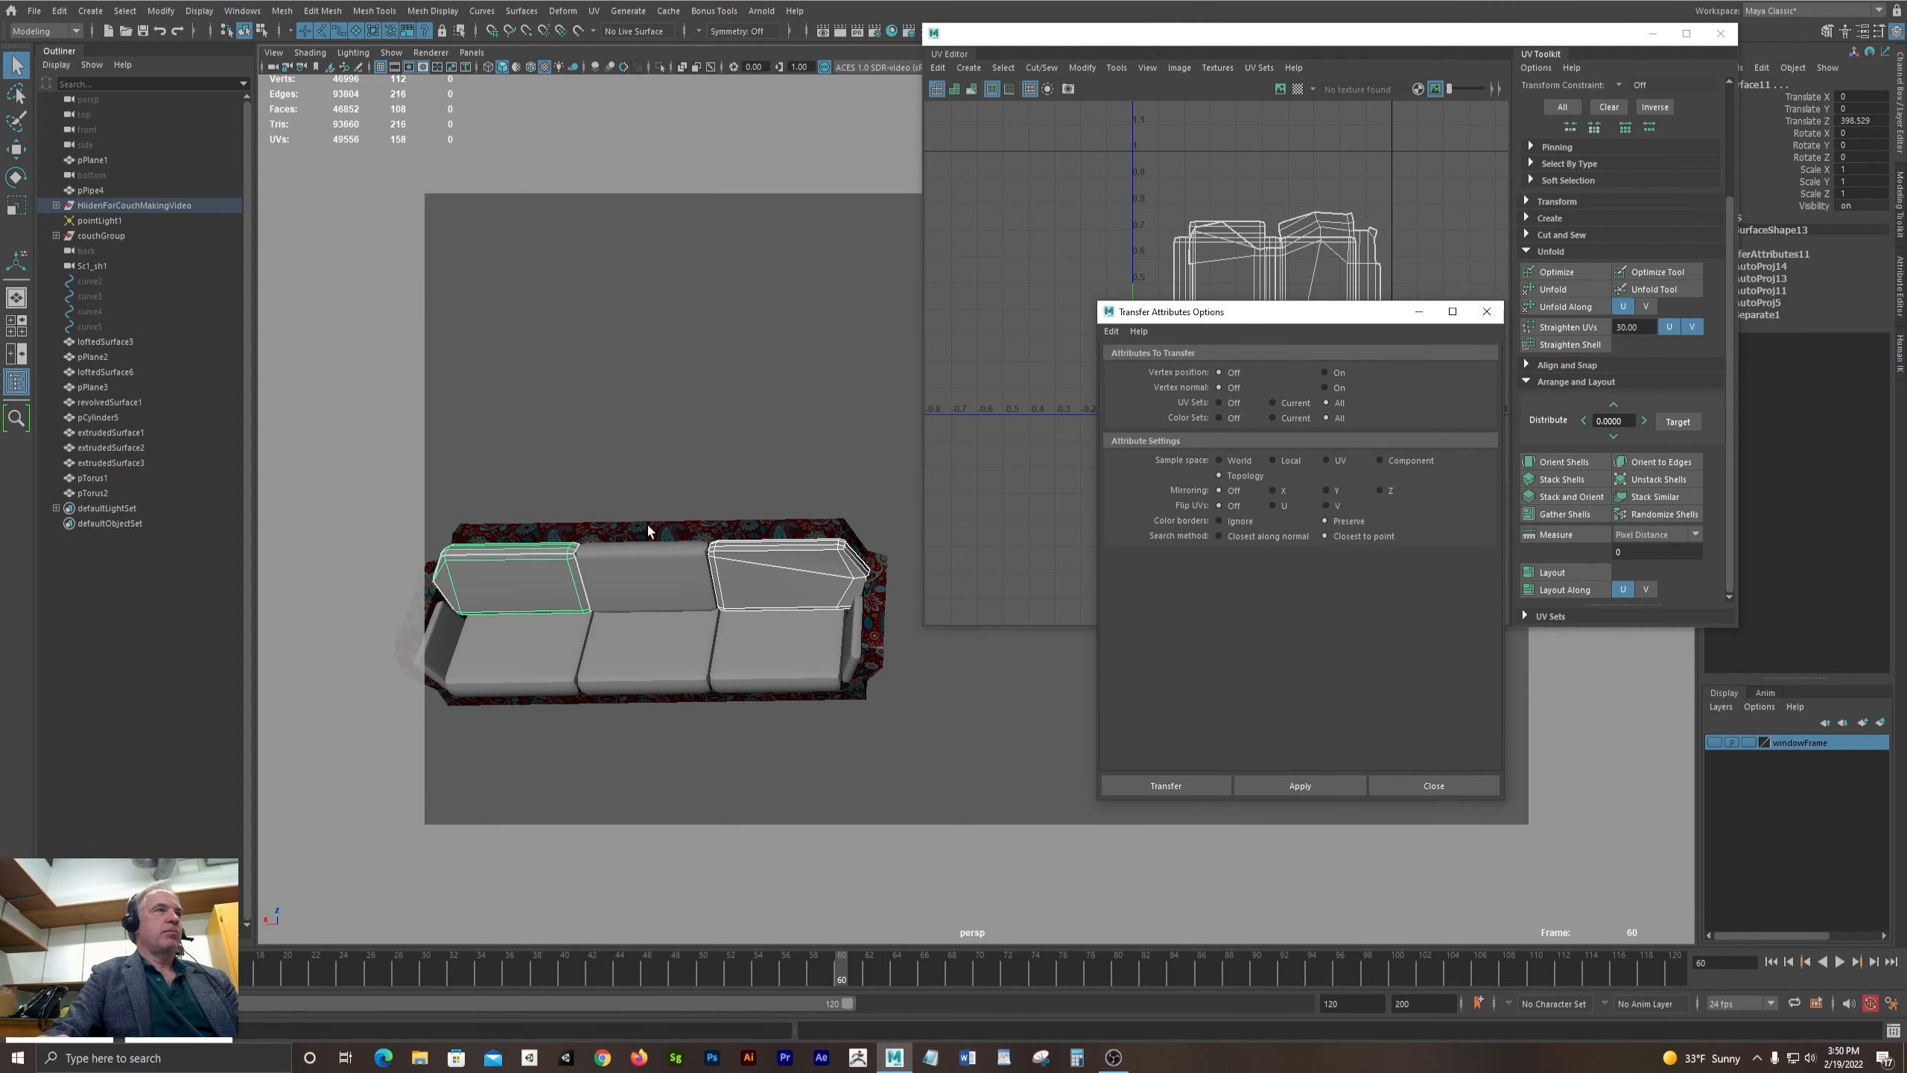
key("w")
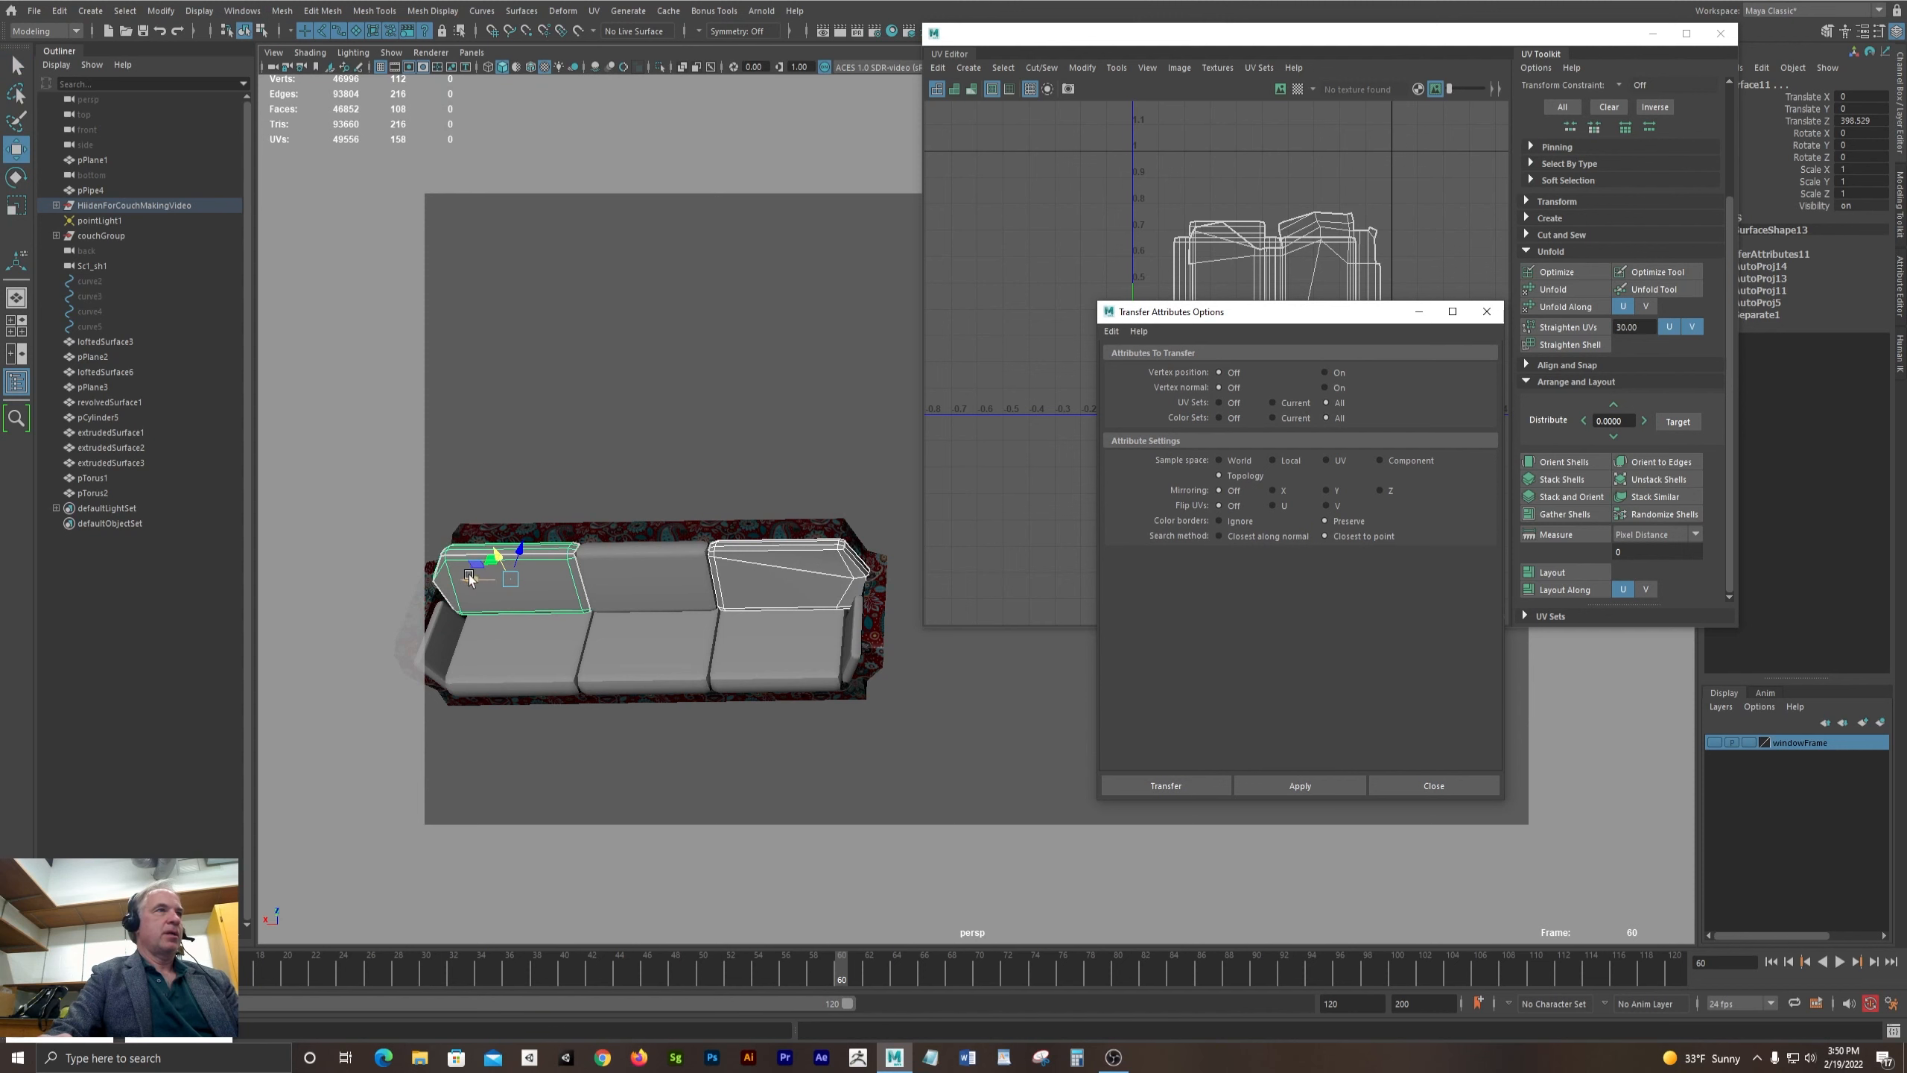
left_click(1272, 490)
left_click_drag(1315, 324, 599, 149)
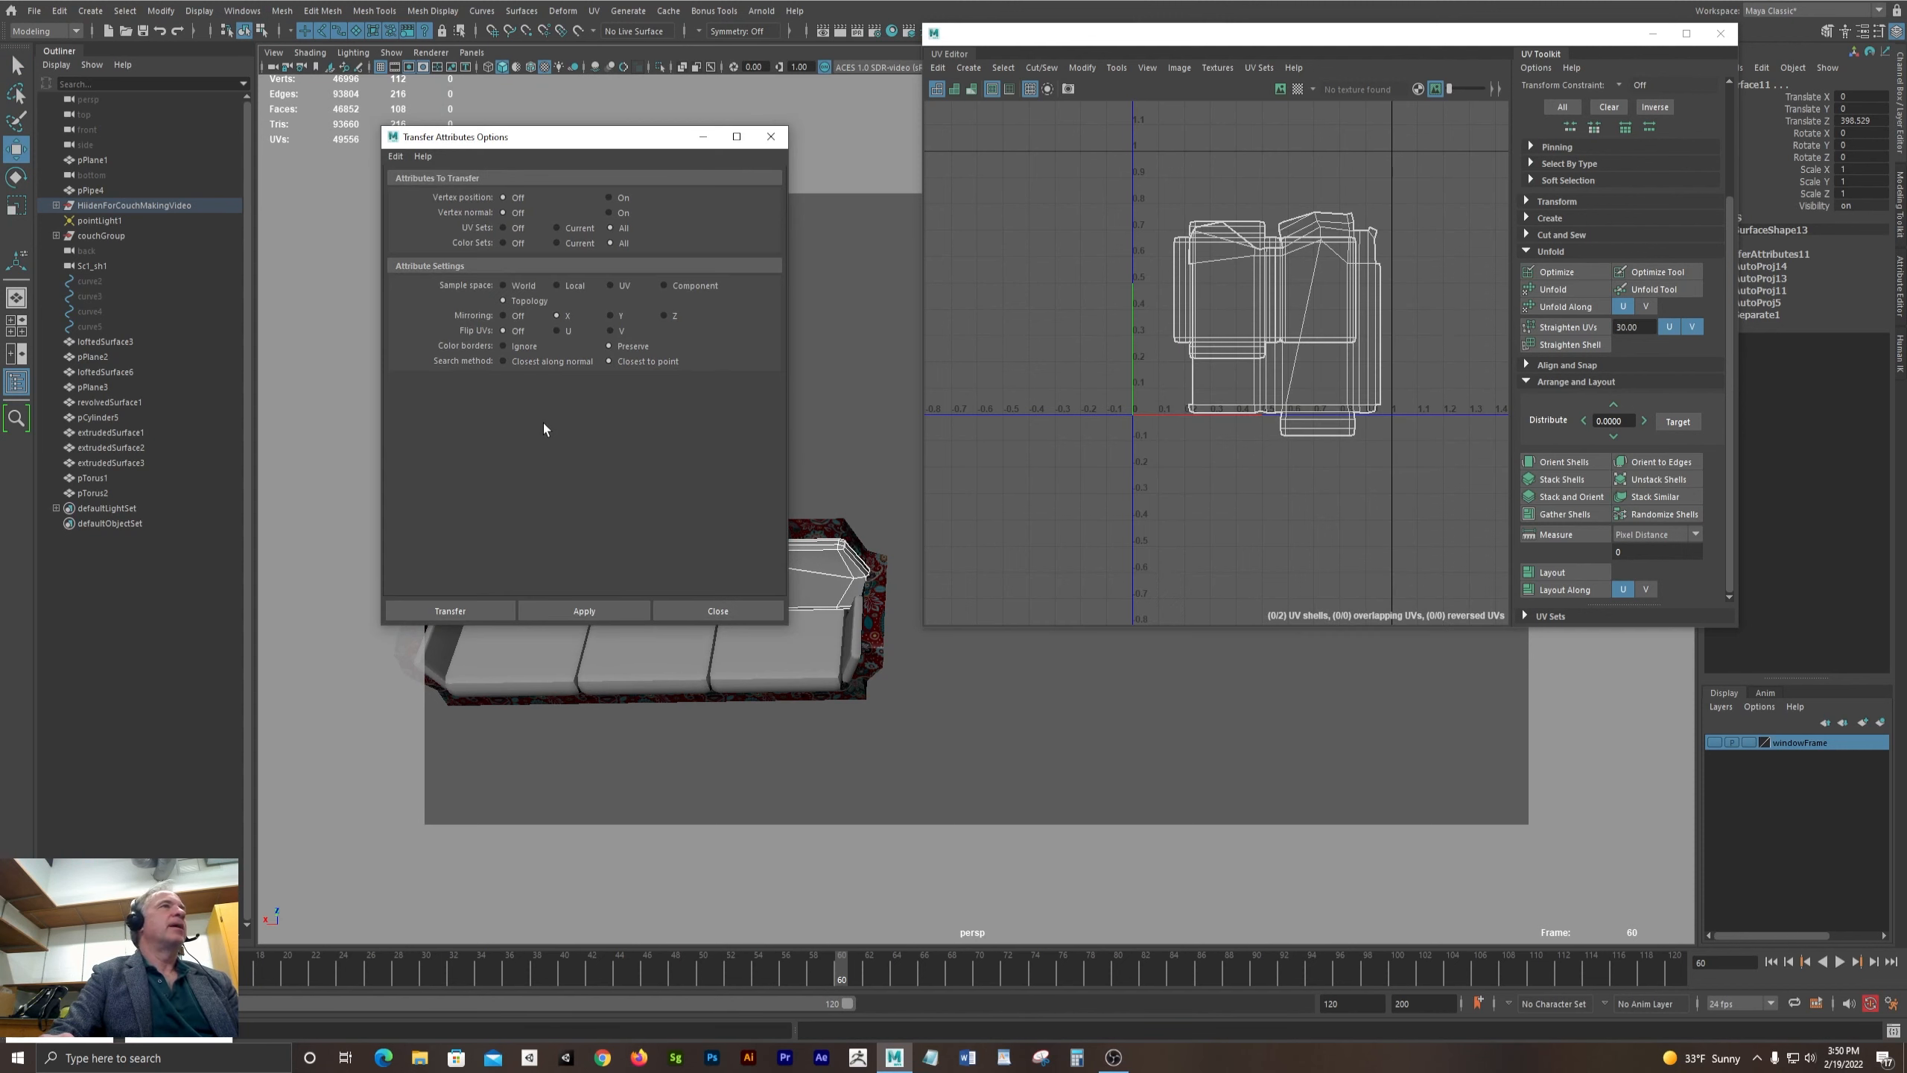
left_click(601, 612)
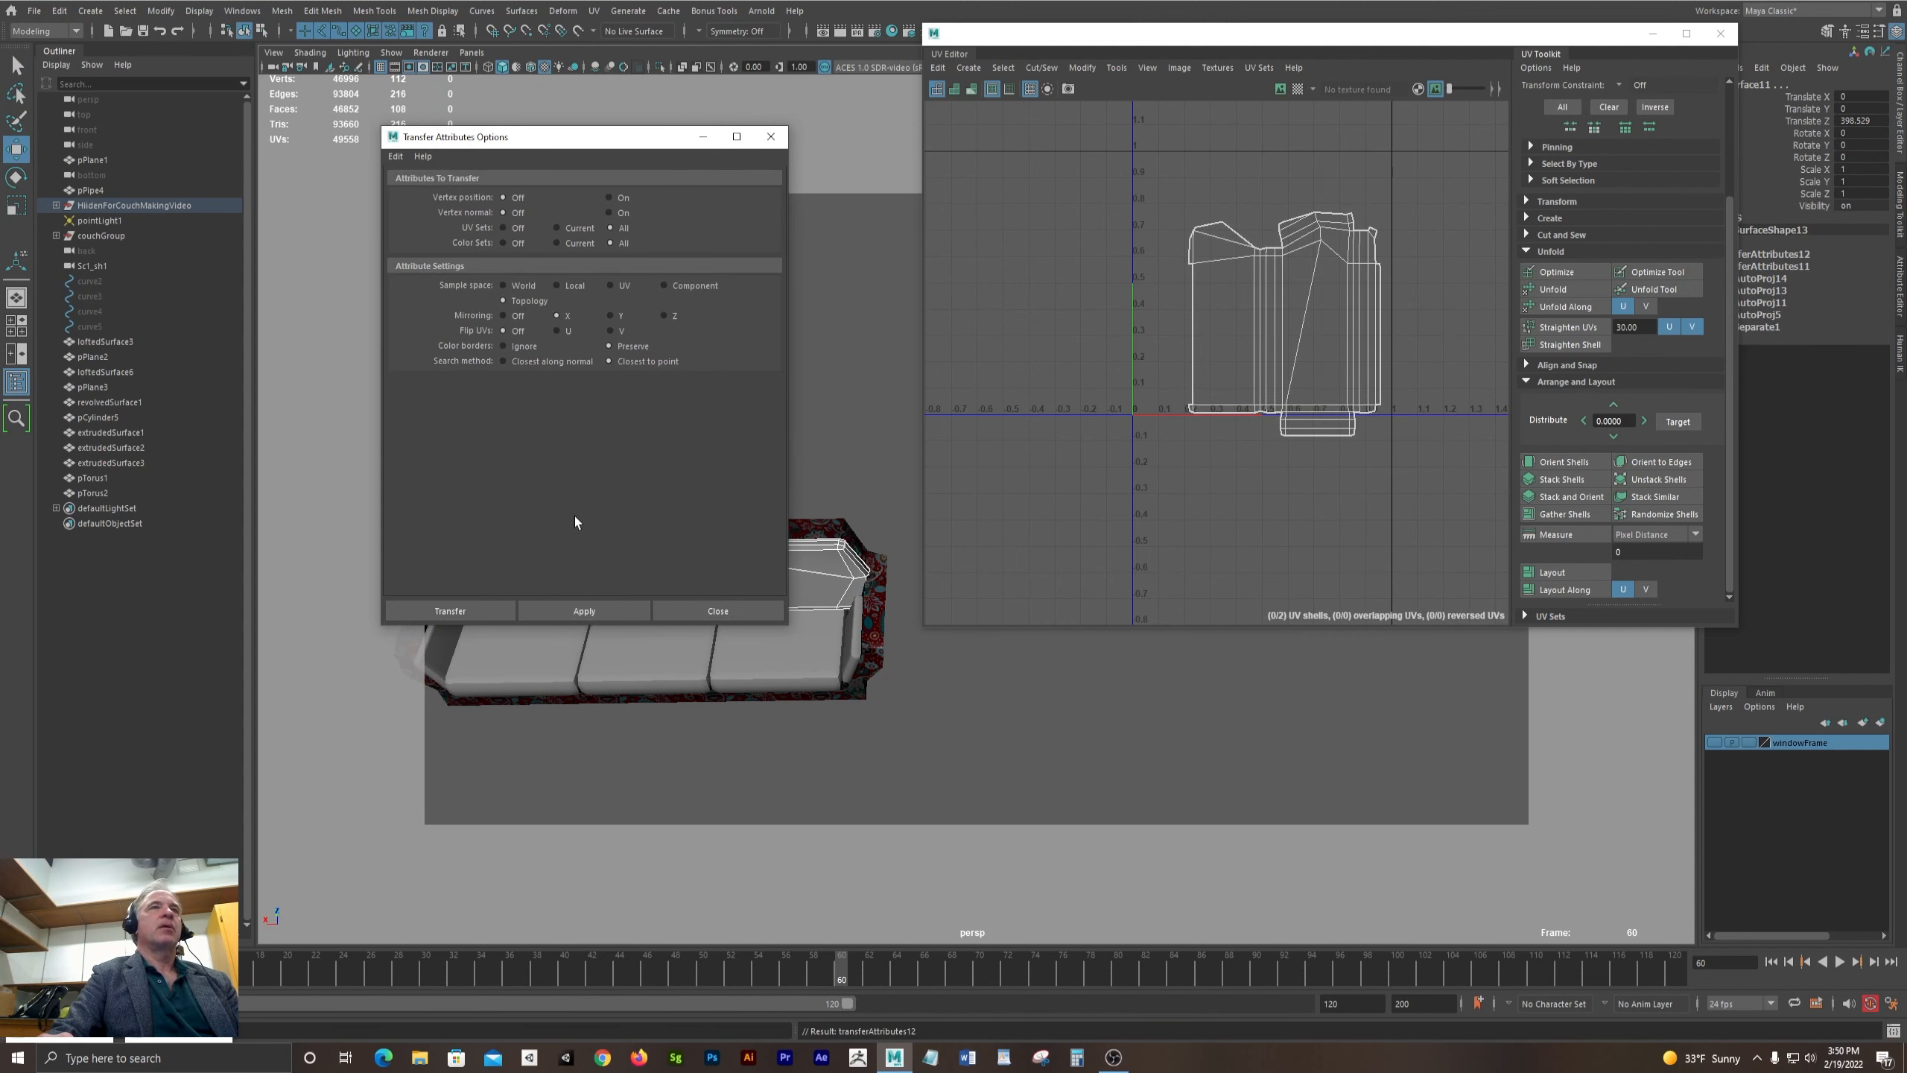
- Add all the seat, side and back cushions and the couch frame to the selection and lay out their UVs together
left_click_drag(594, 148, 238, 139)
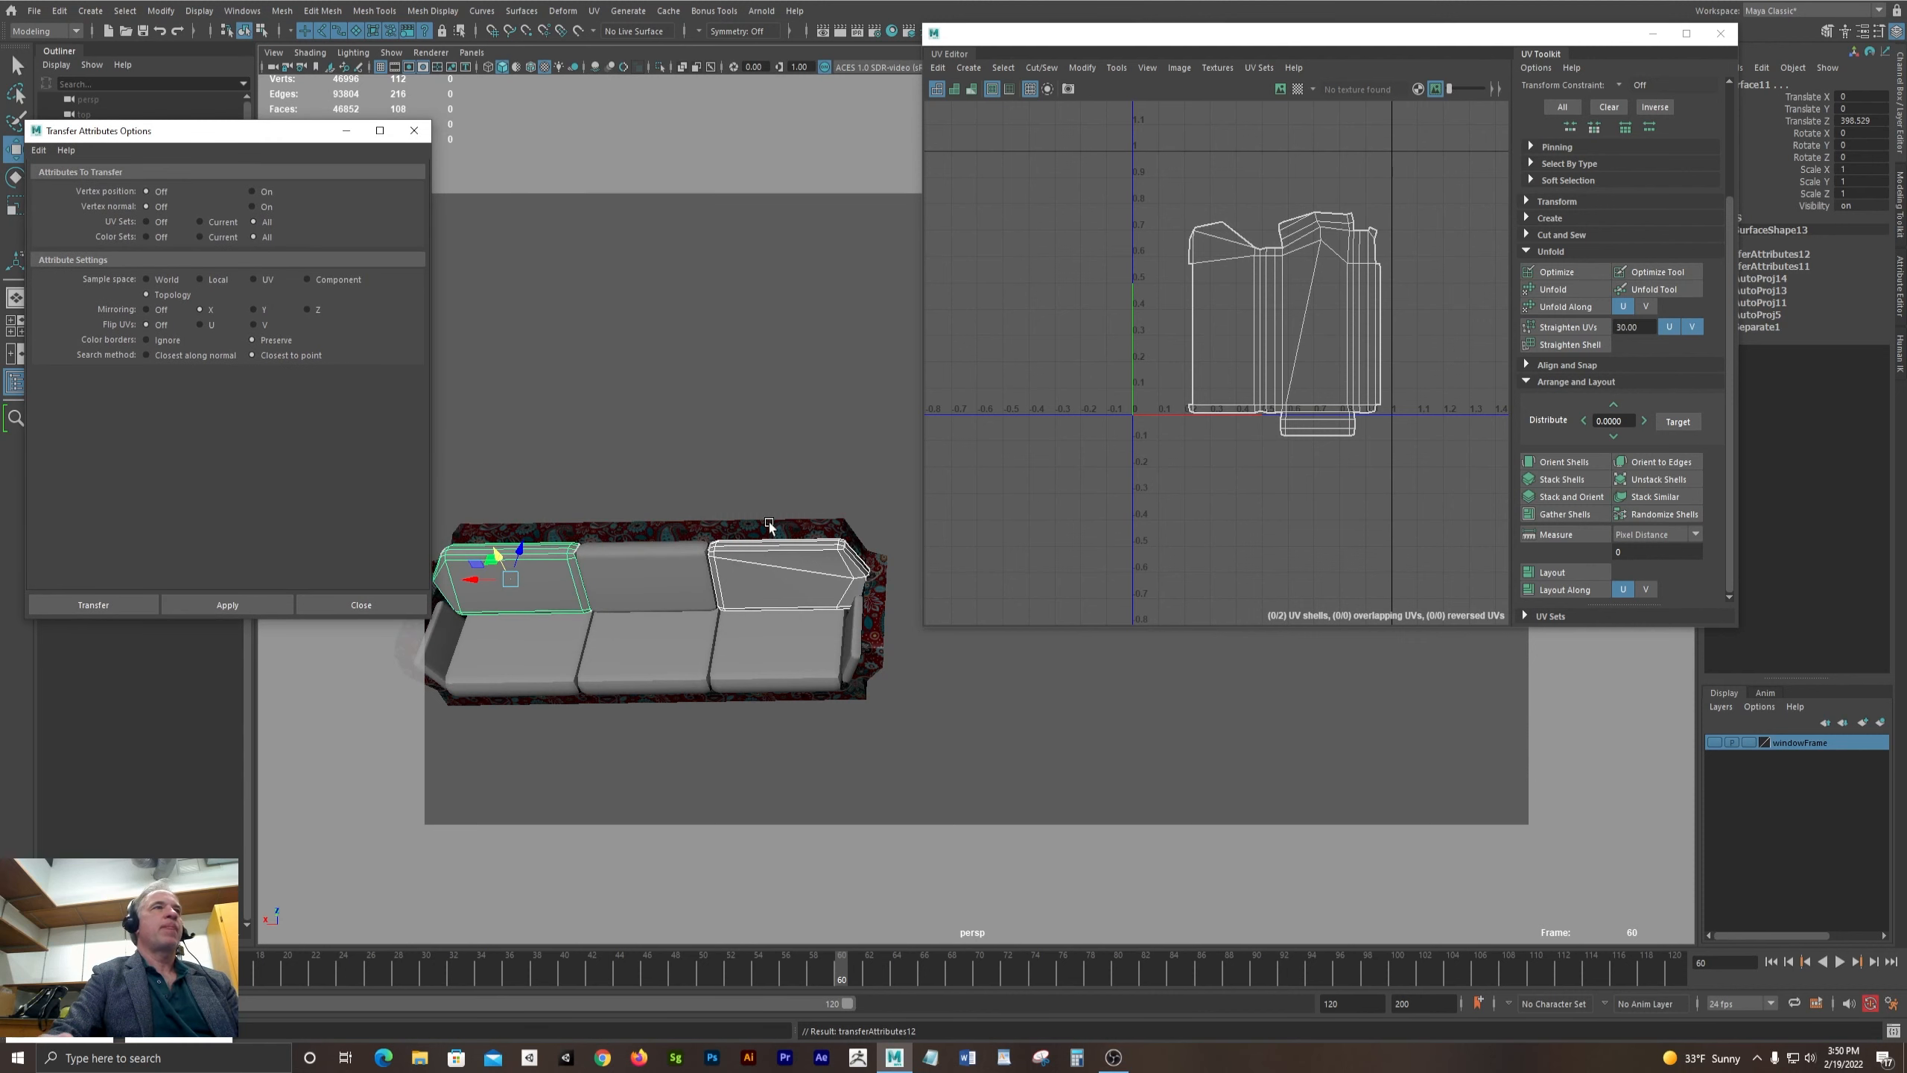
left_click(552, 646, "shift")
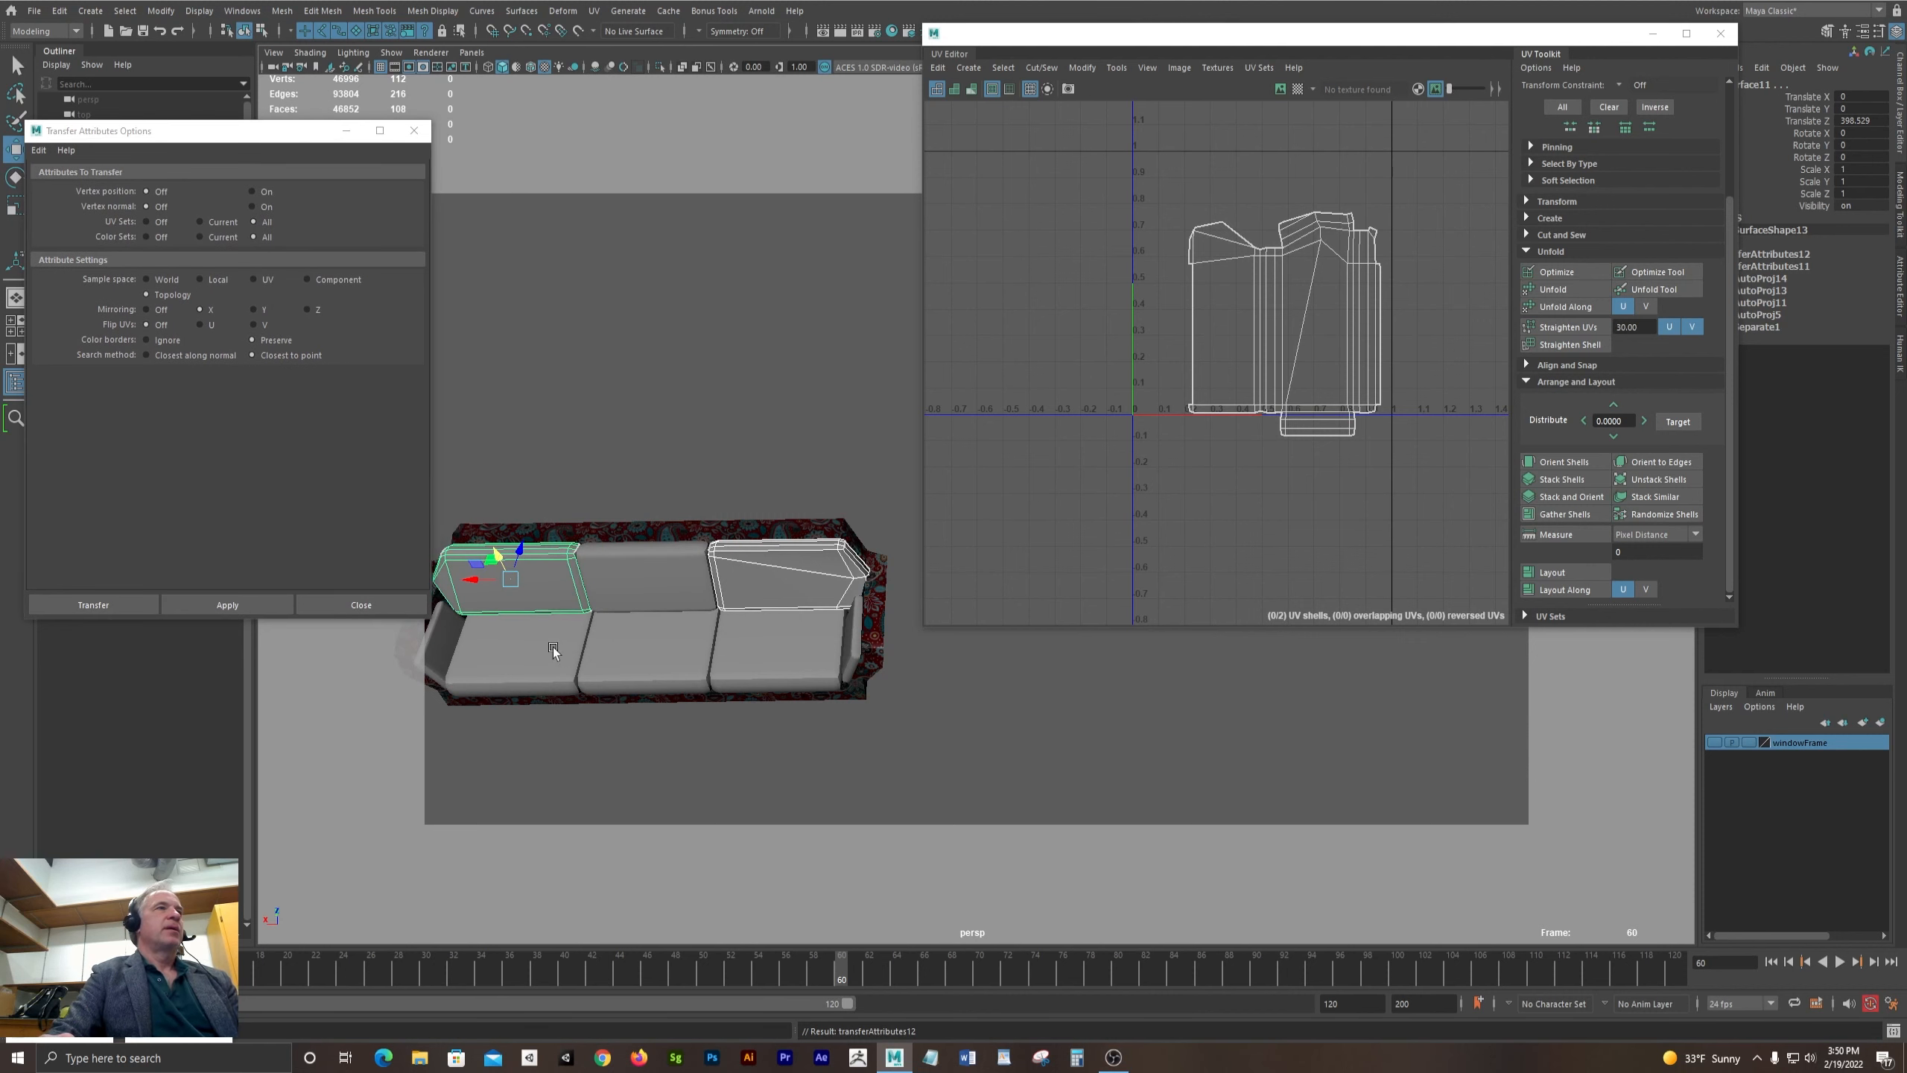
left_click(657, 658, "shift")
left_click(830, 644, "shift")
left_click(851, 639, "shift")
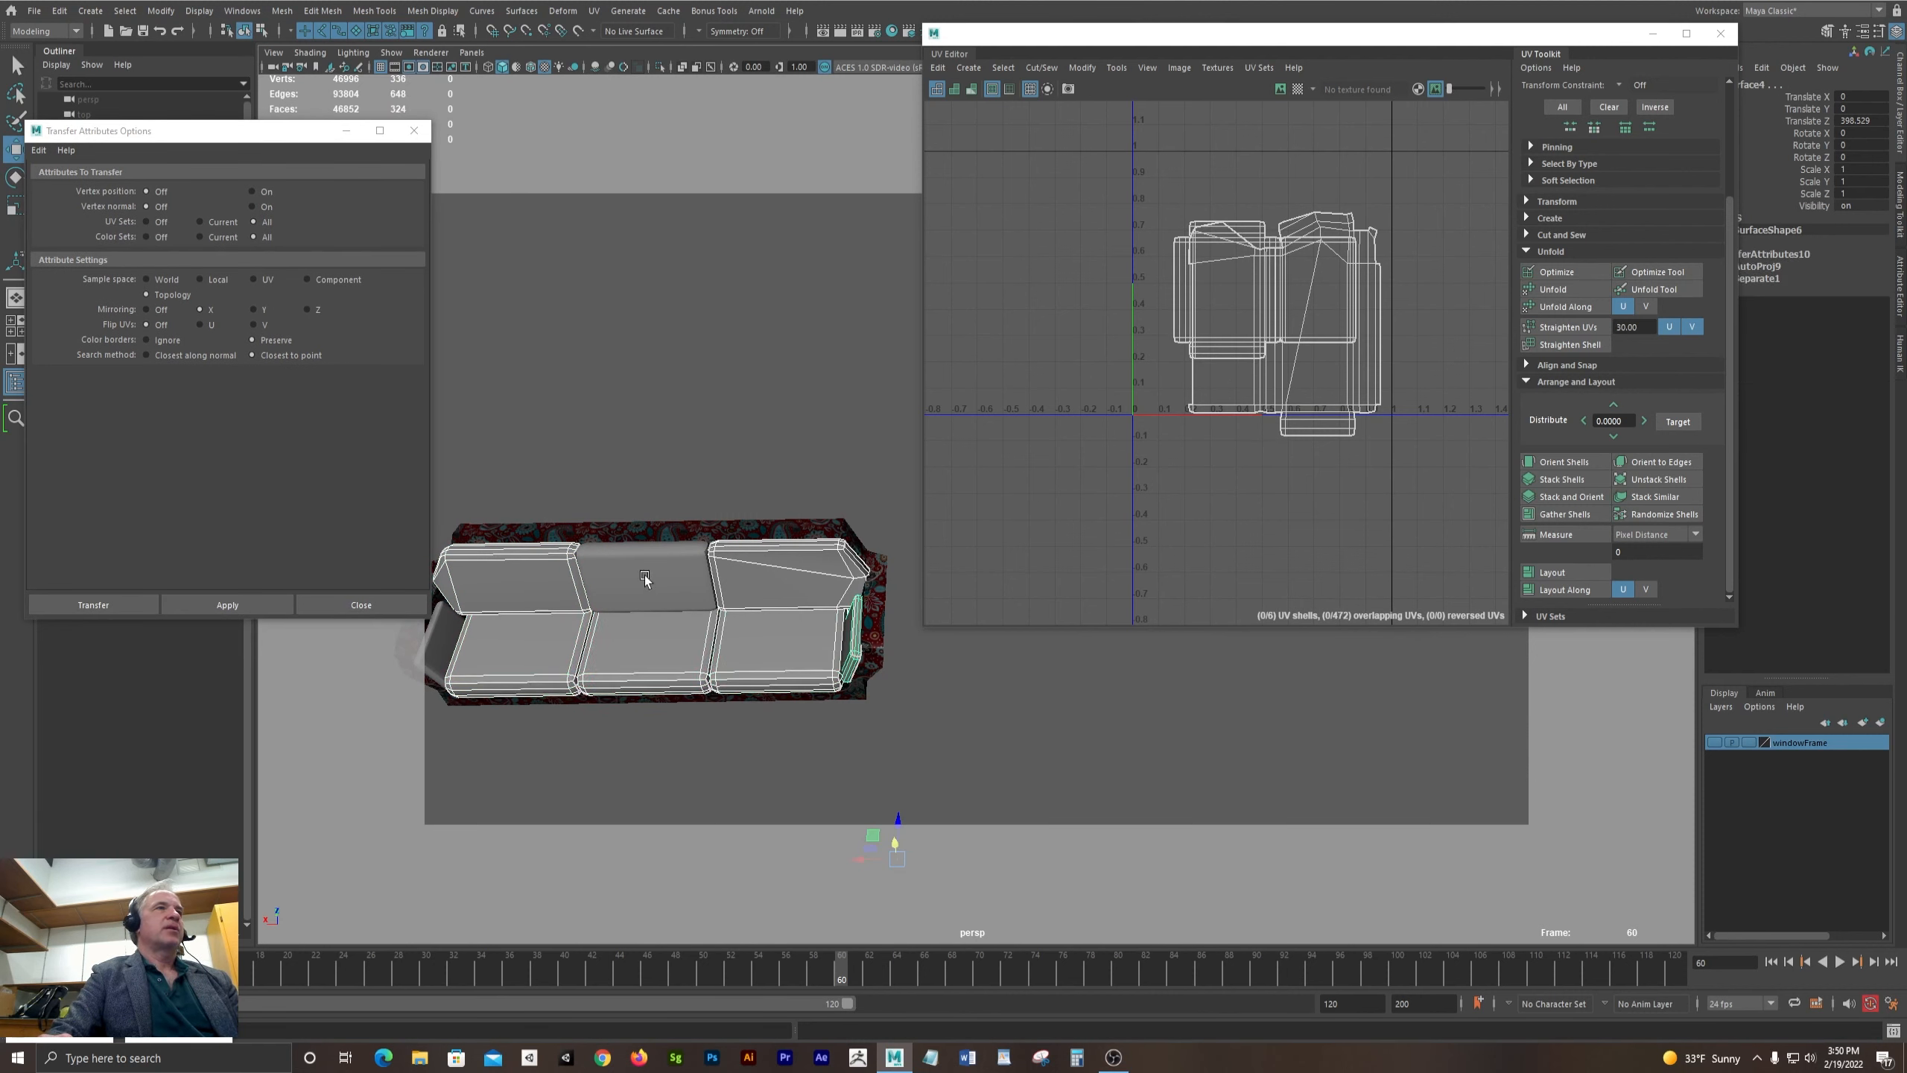
left_click(648, 580, "shift")
left_click(445, 629, "shift")
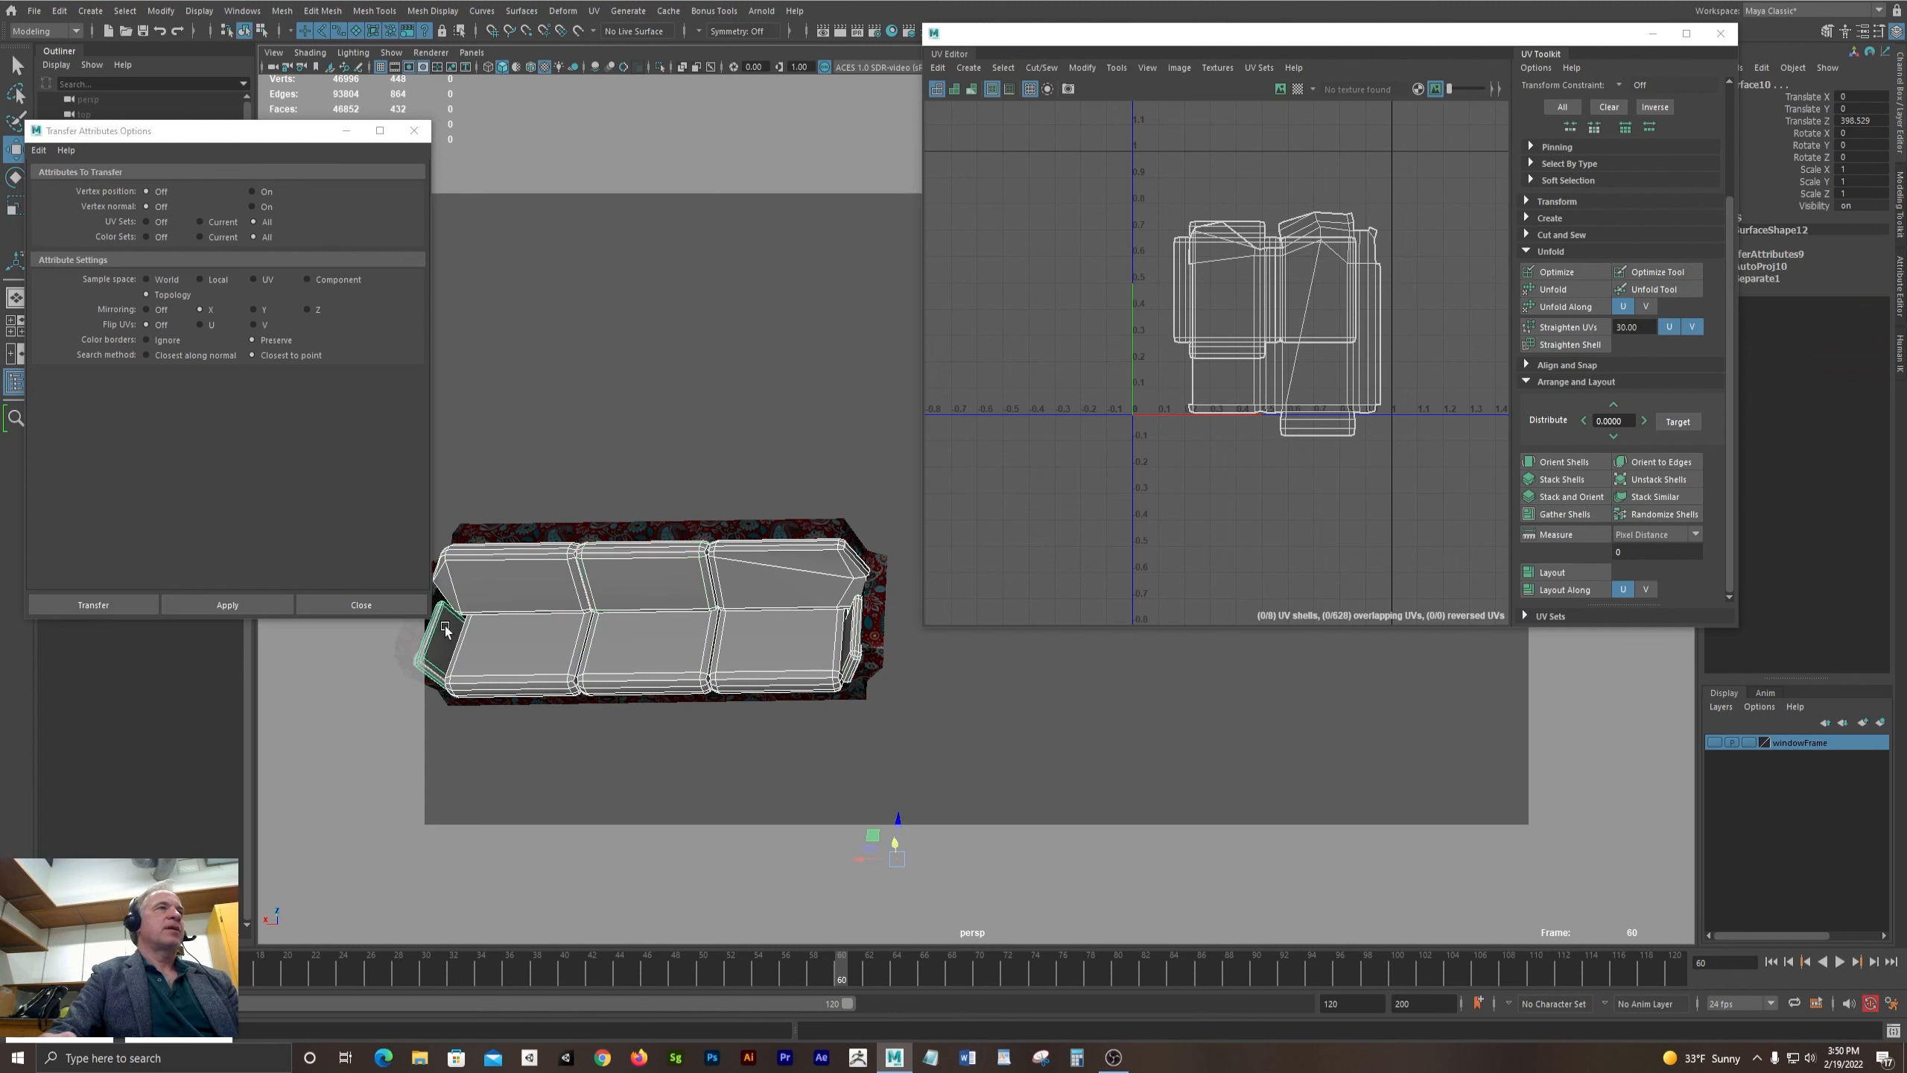
left_click(576, 533, "shift")
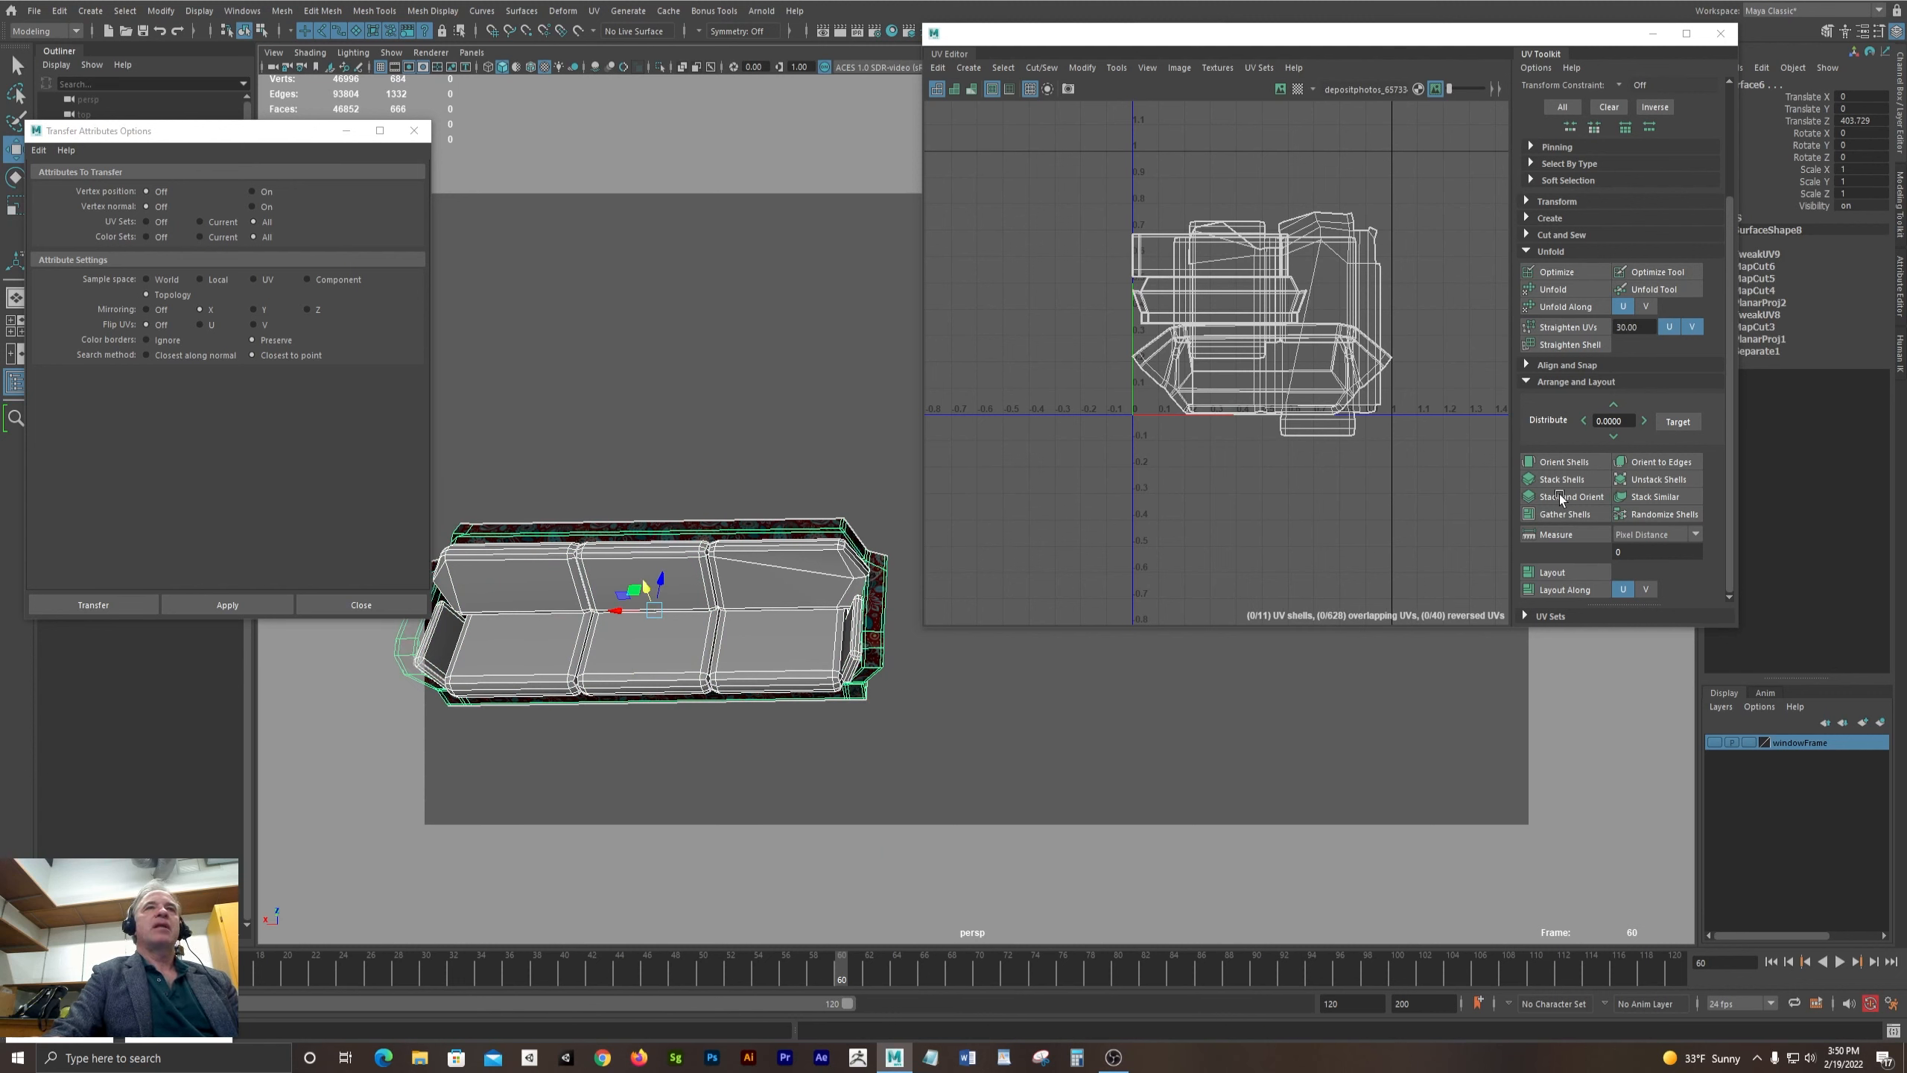
left_click(1573, 570)
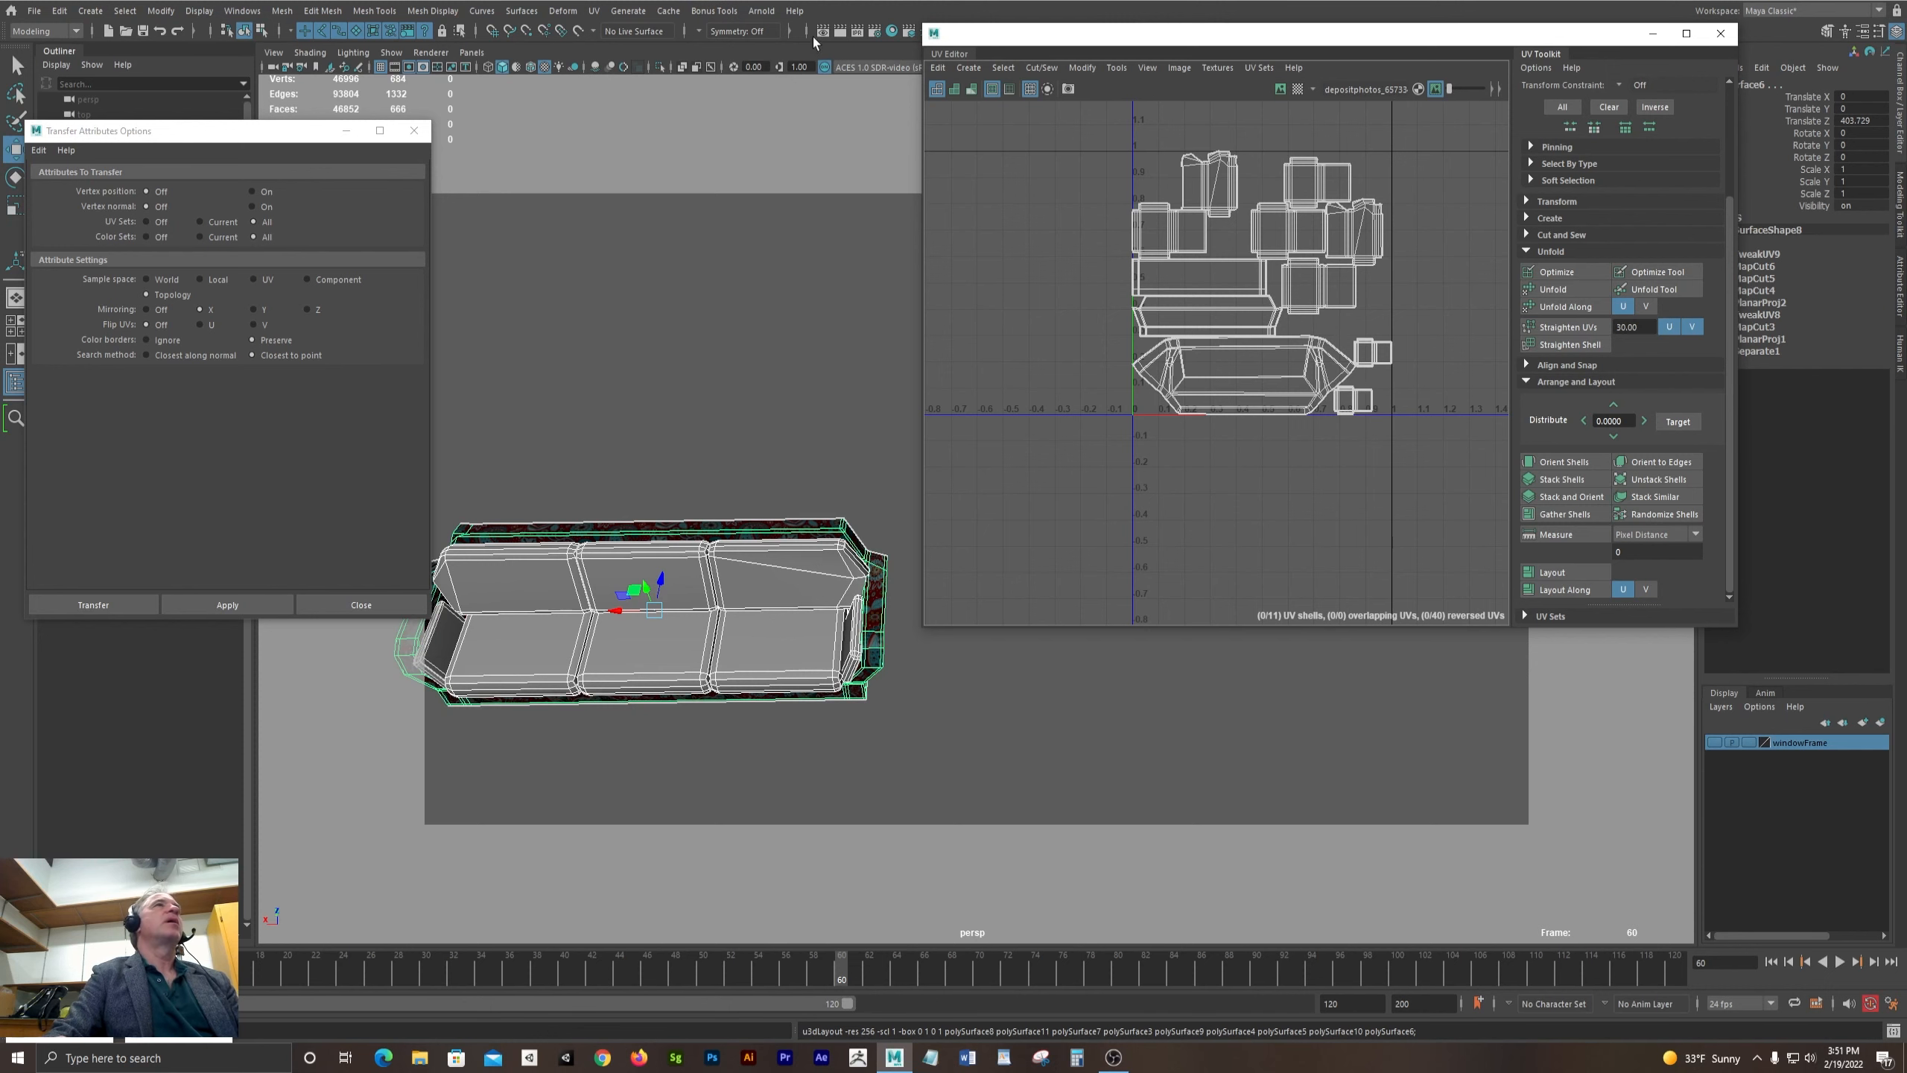
- Assign the existing couch material to the selected cushions and frame in the Hypershade, and inspect the pattern up close
left_click(890, 32)
left_click_drag(796, 111, 1149, 34)
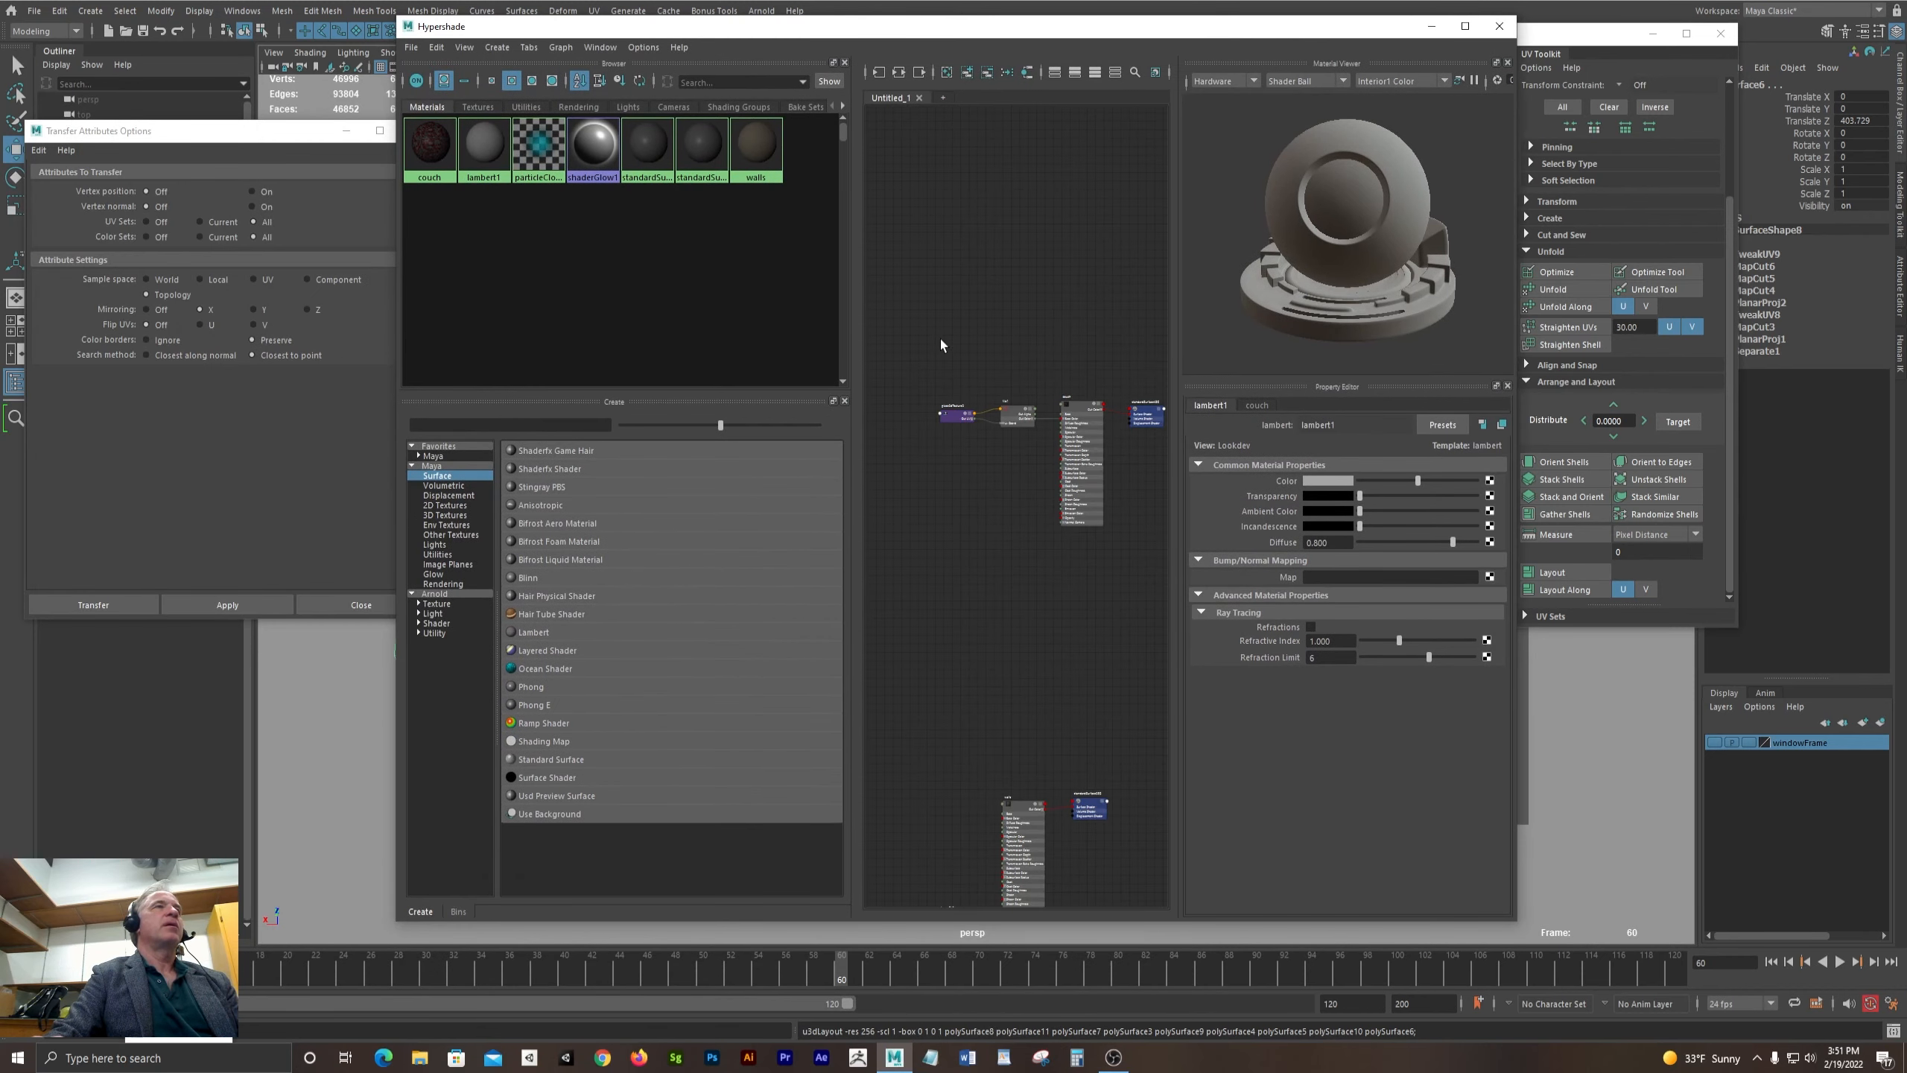
right_click_drag(422, 136, 429, 97)
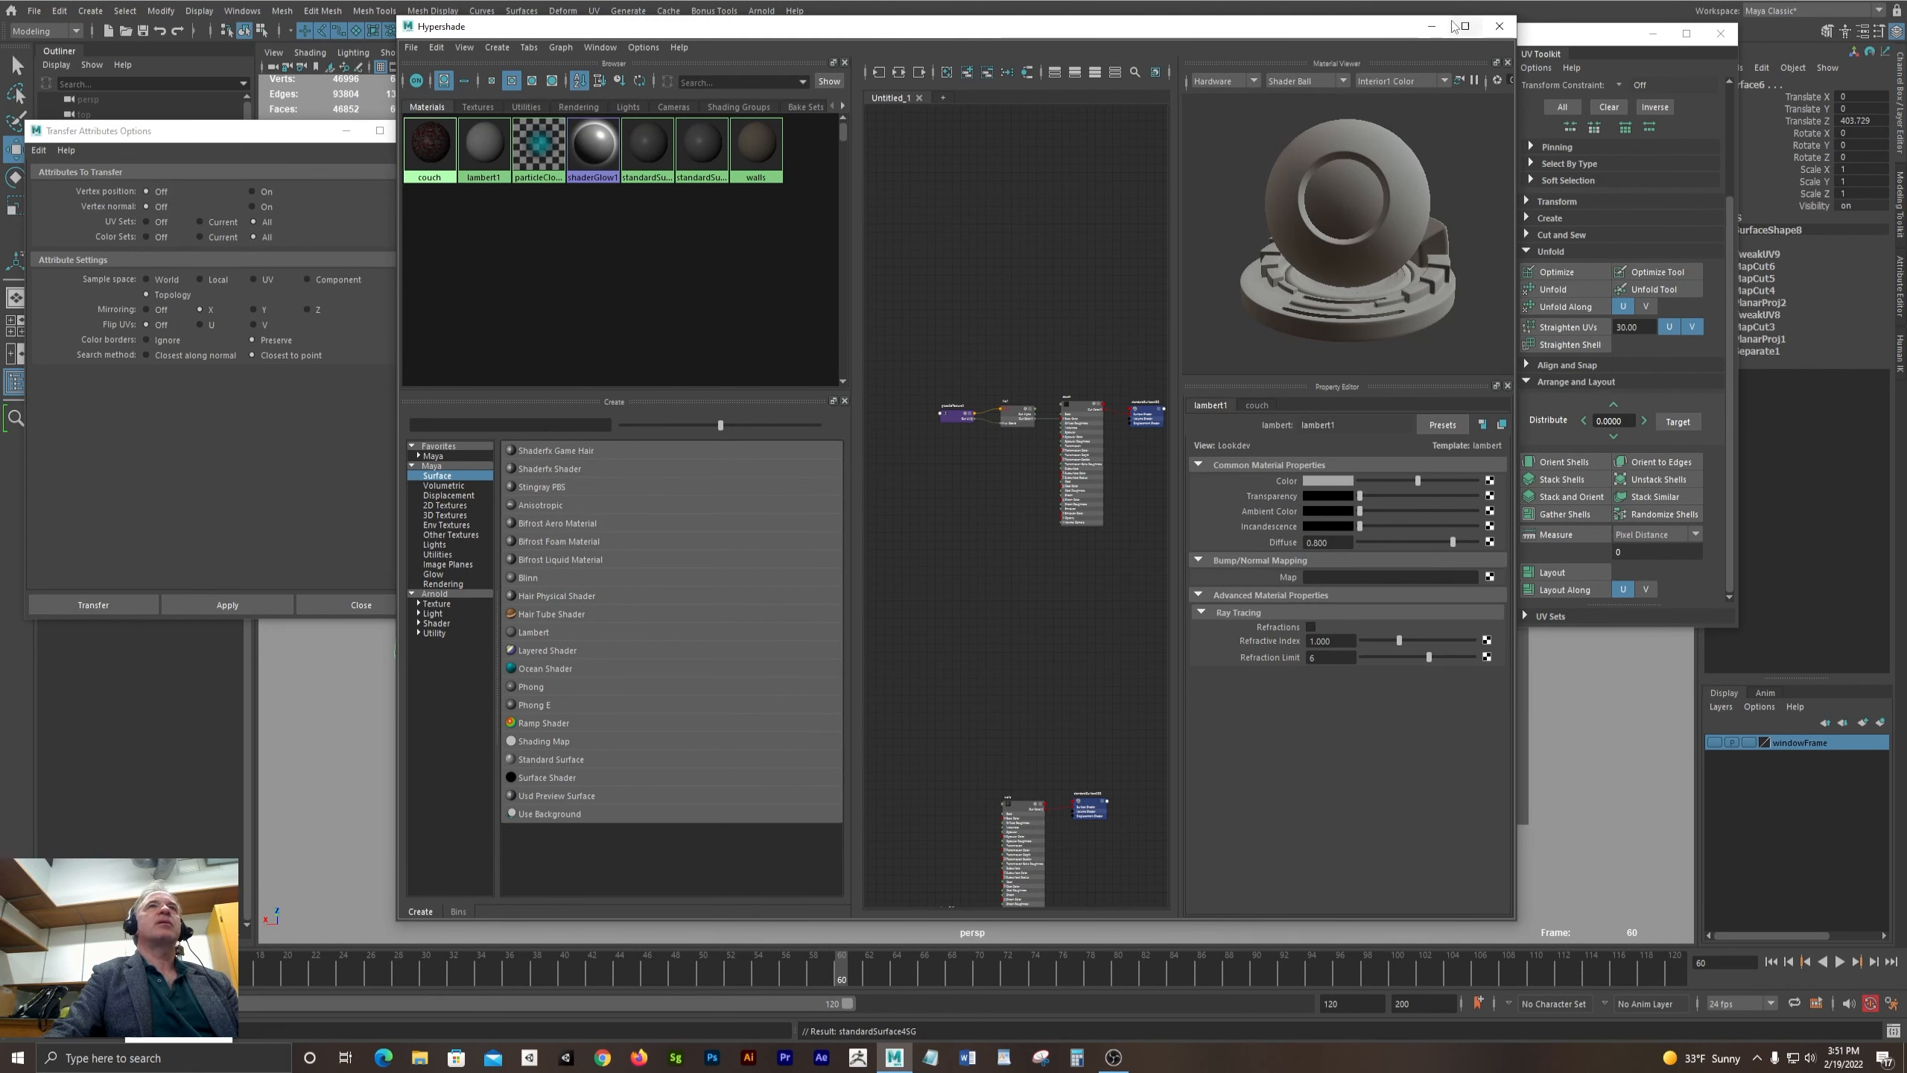
left_click(1431, 26)
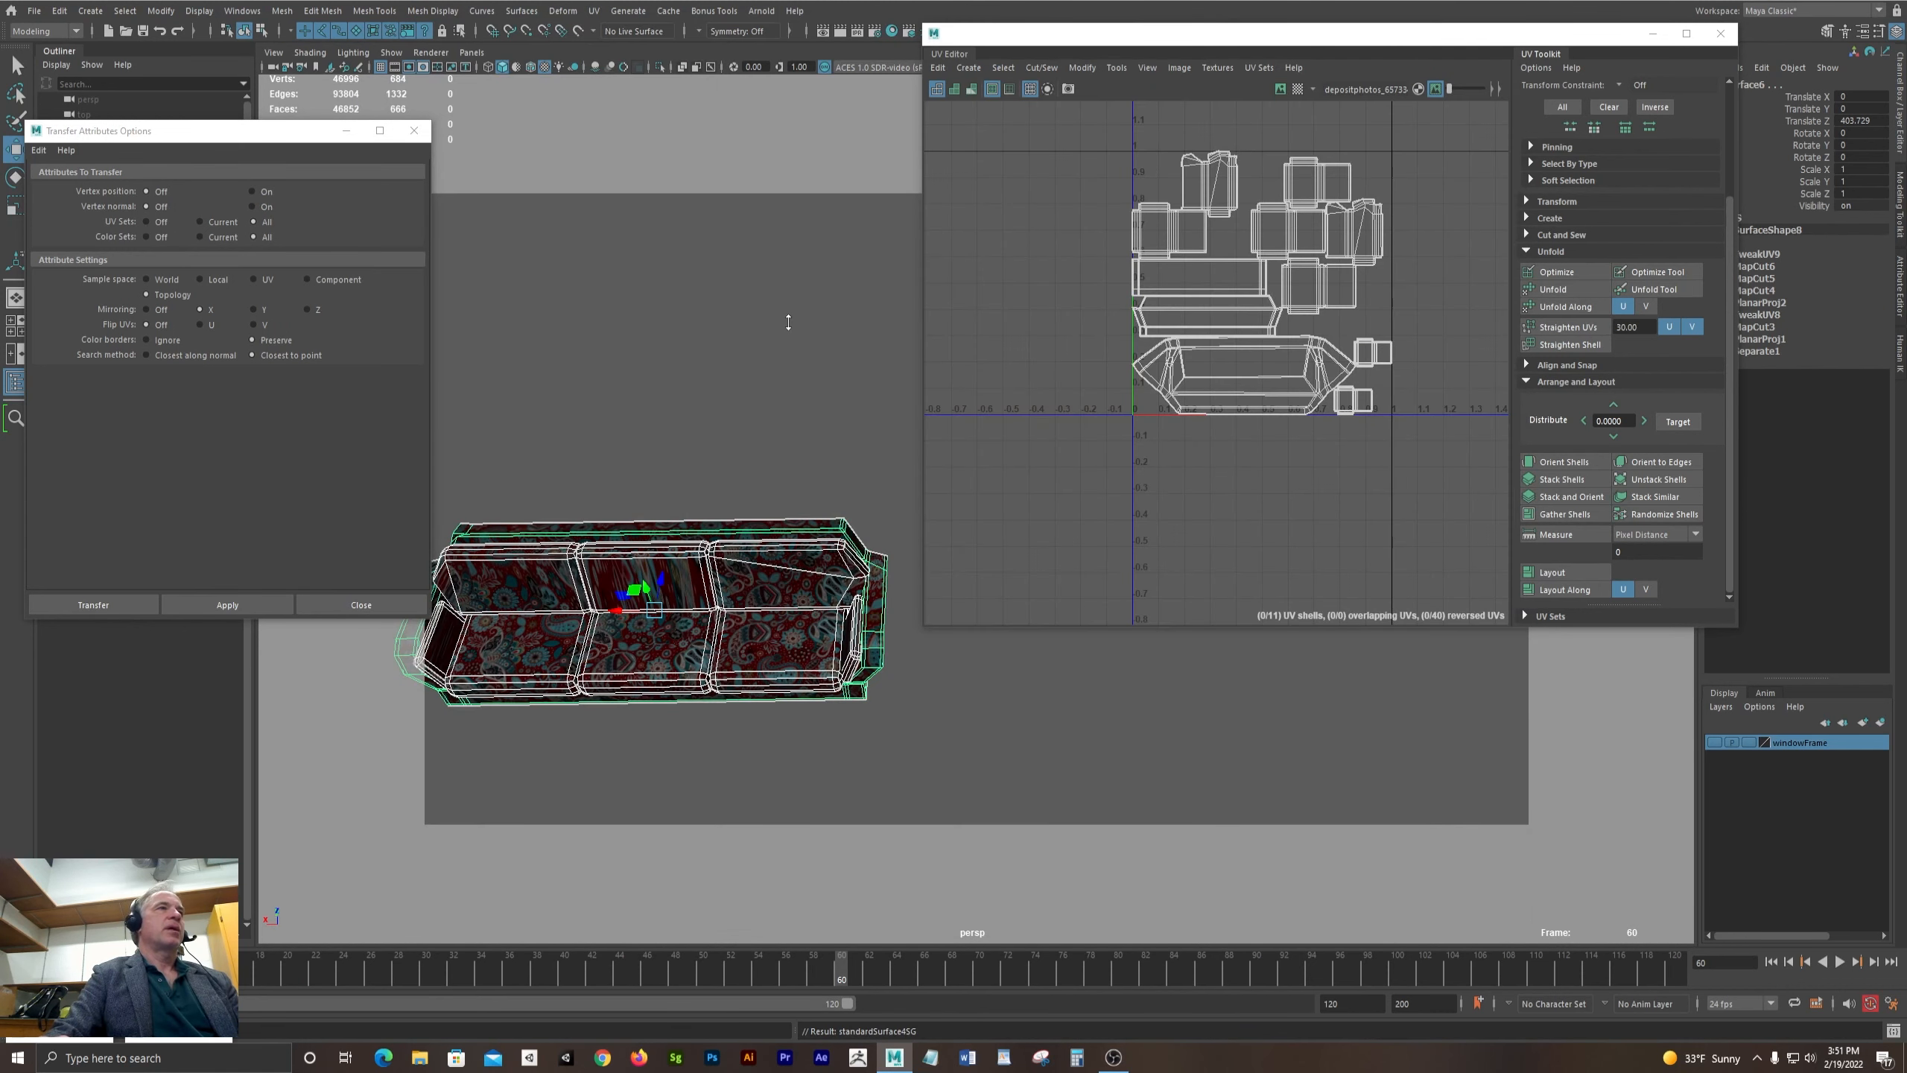
left_click_drag(659, 360, 695, 432, "alt")
key("f")
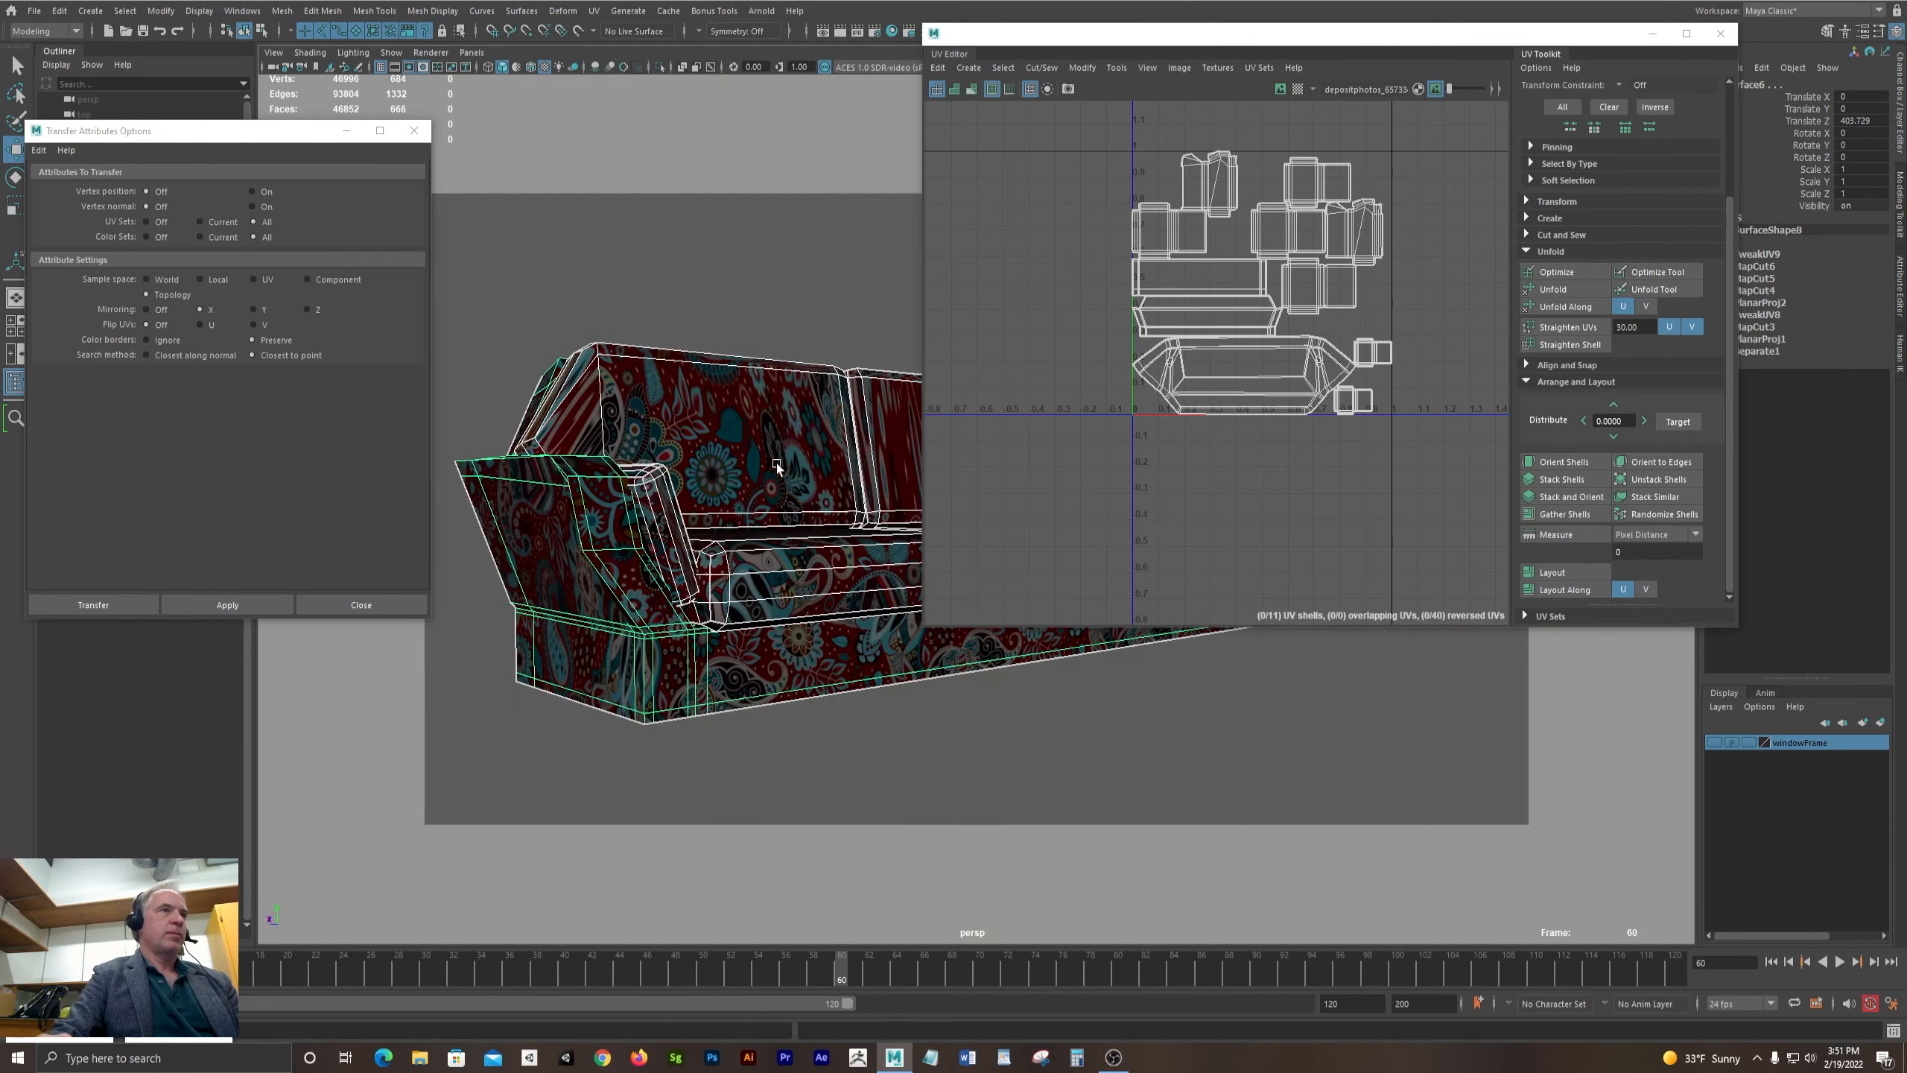
mouse_move(755, 510)
left_mouse_down("alt")
mouse_move(758, 444)
mouse_move(765, 511)
left_mouse_up("alt")
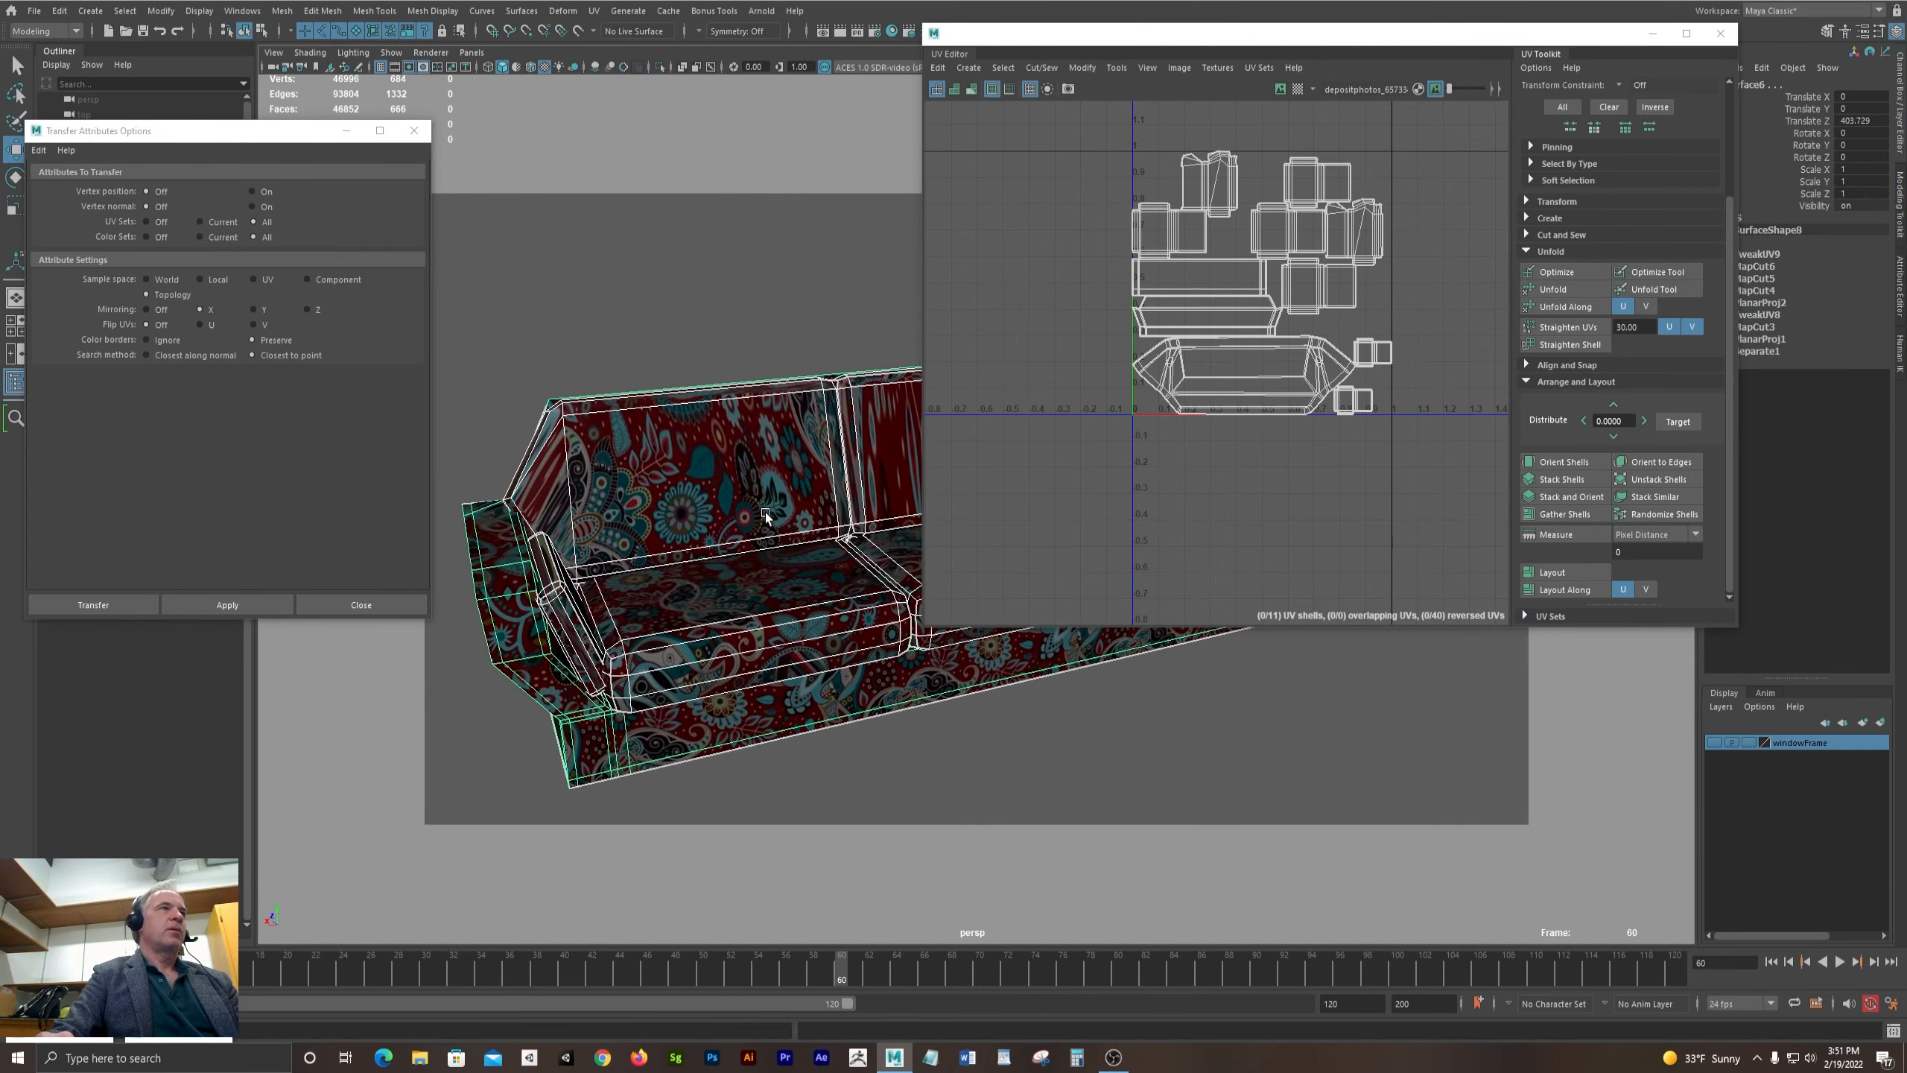
- Inspect the pattern on the middle back cushion and compare its UV shell with that of the seat cushion in front
right_click_drag(678, 454, 953, 451, "alt")
middle_click_drag(702, 450, 489, 471, "alt")
middle_click_drag(821, 459, 696, 462, "alt")
left_click(696, 462)
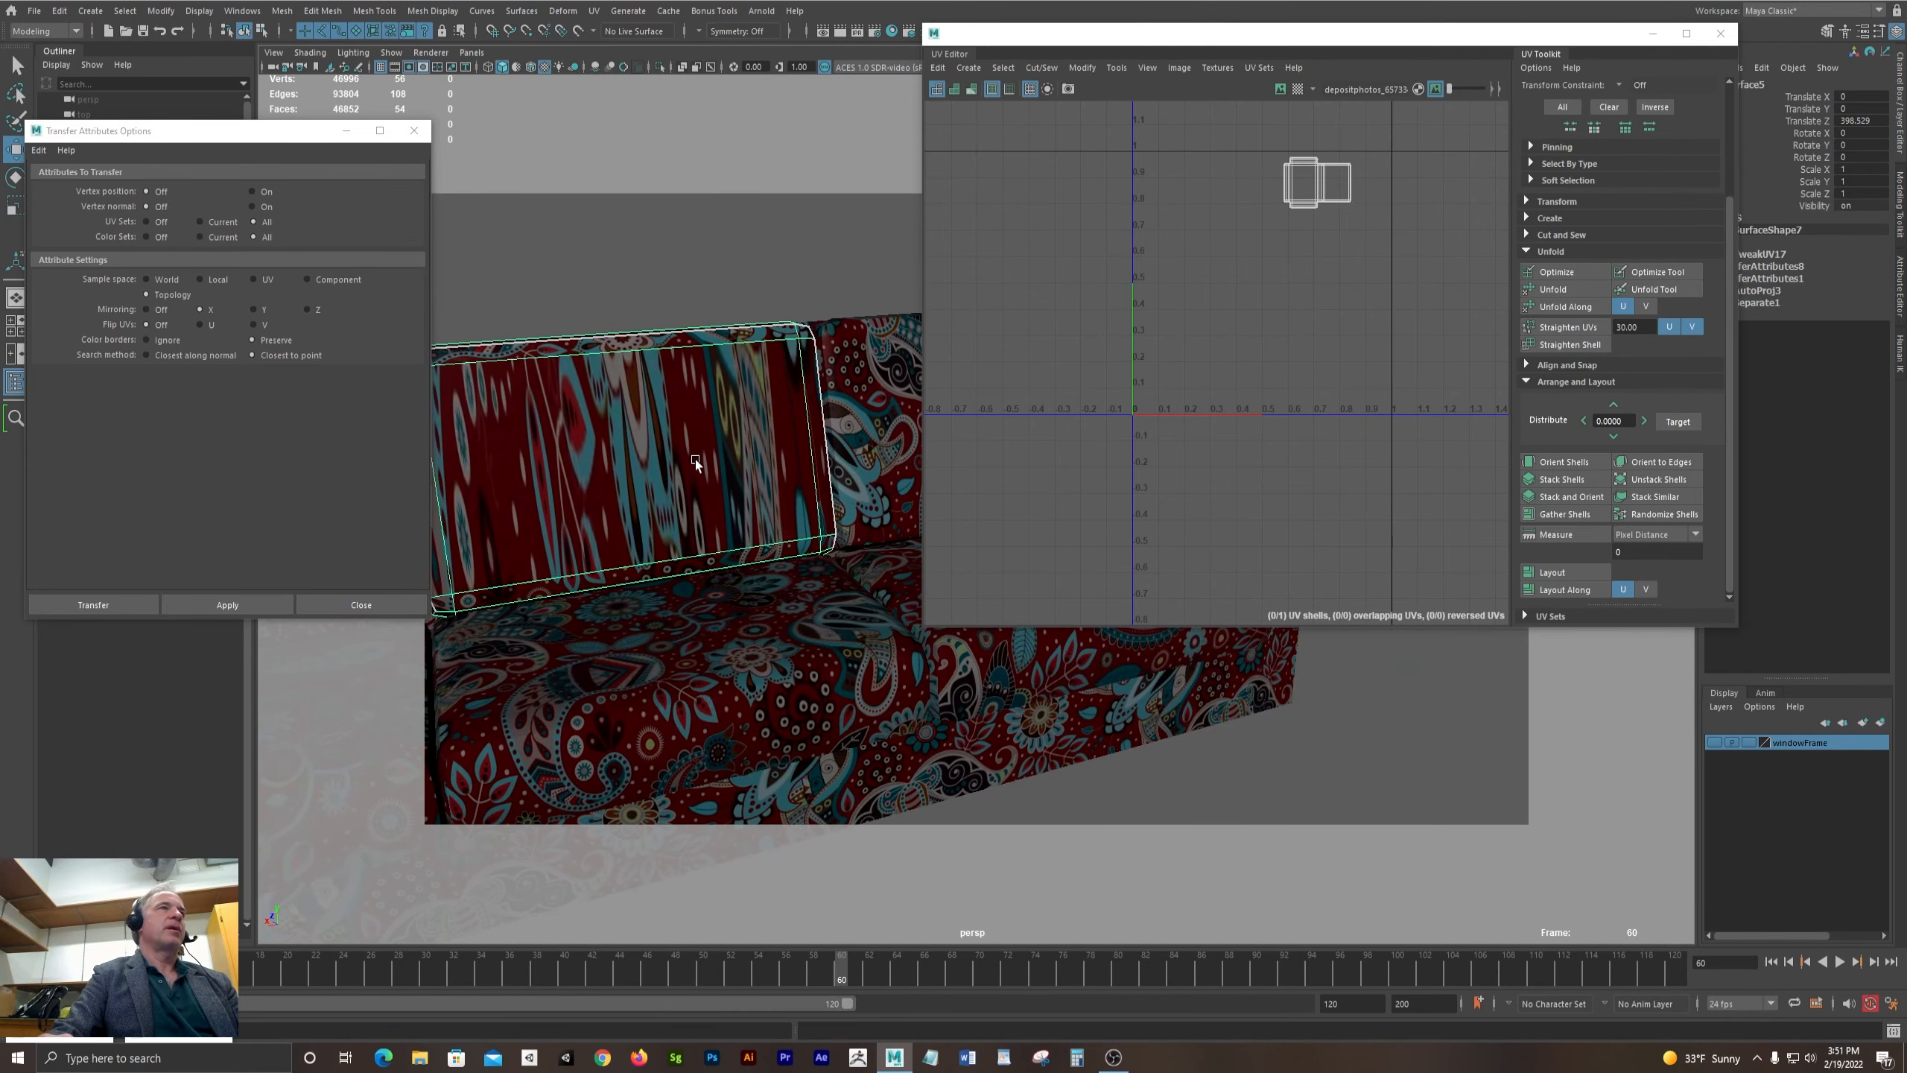
left_click_drag(790, 415, 812, 686, "alt")
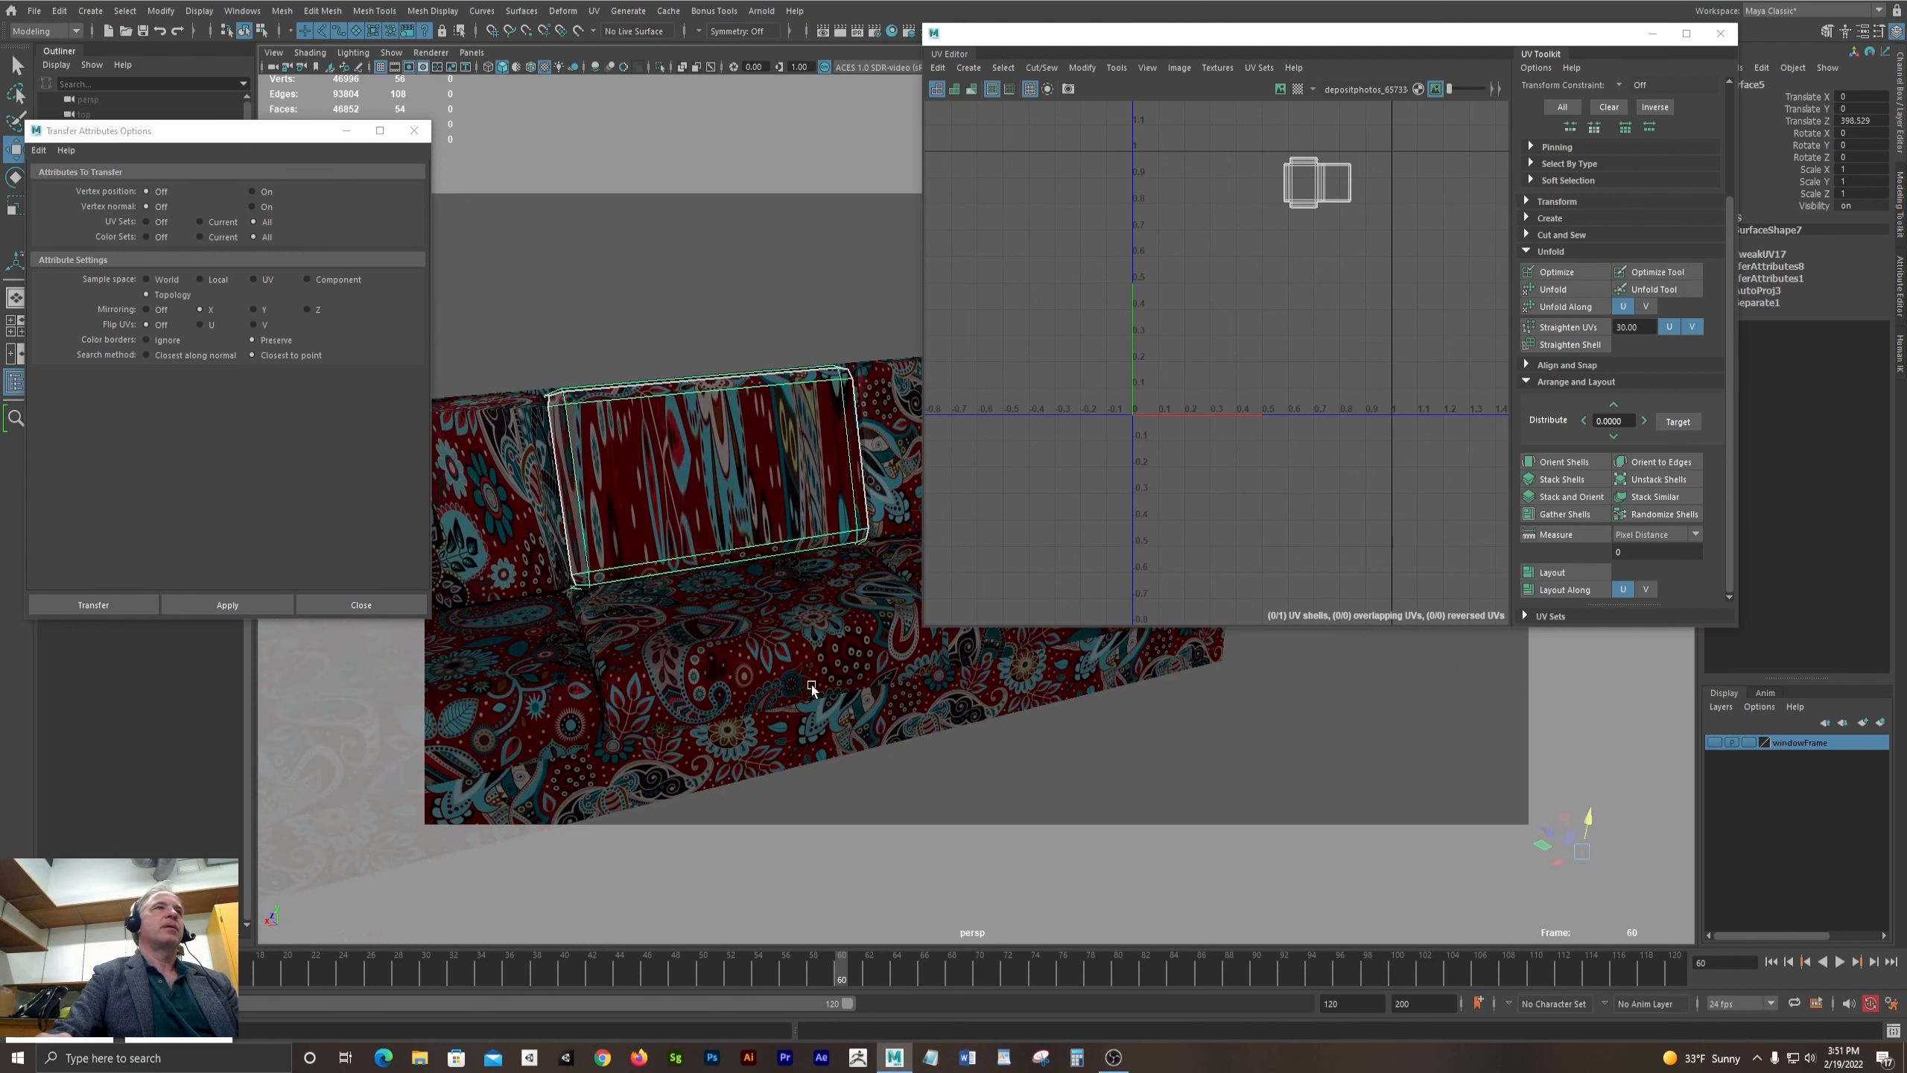
left_click(779, 654, "shift")
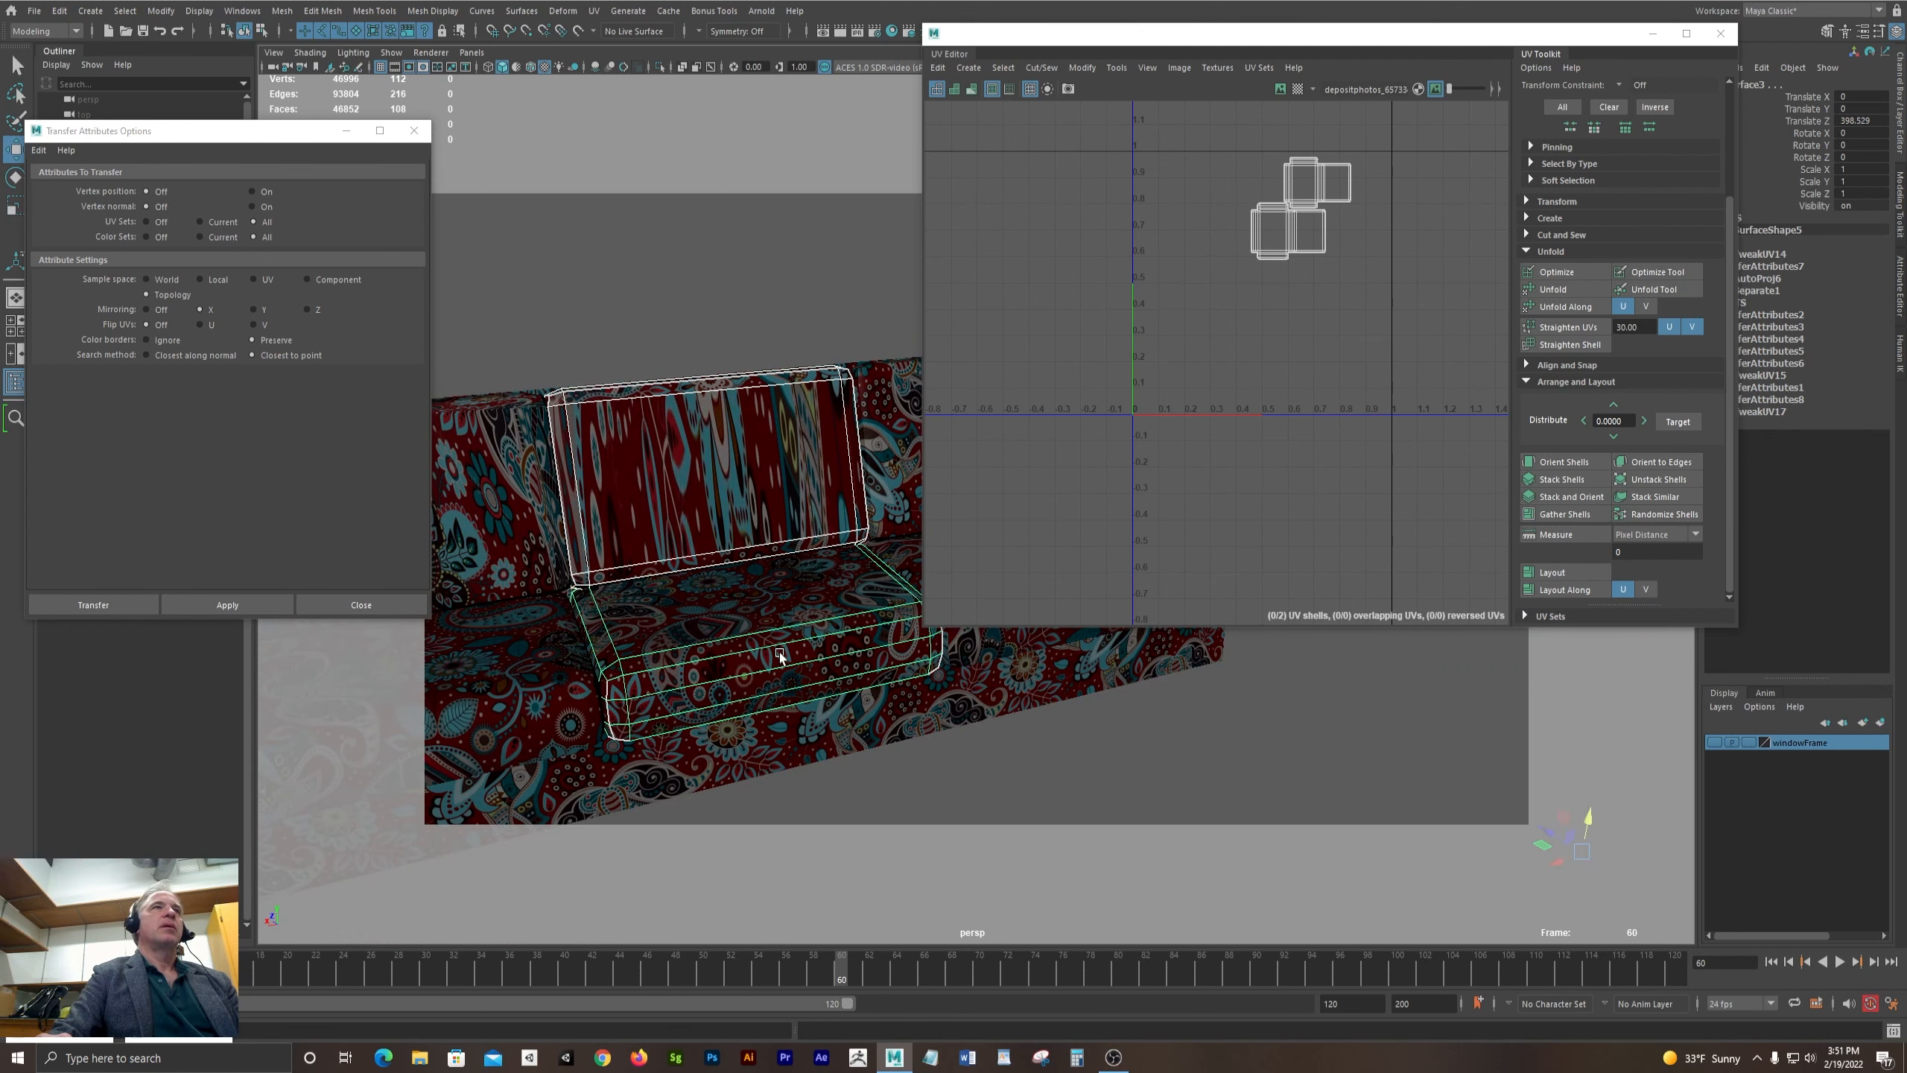
left_click_drag(724, 494, 723, 503, "alt")
left_click(723, 503)
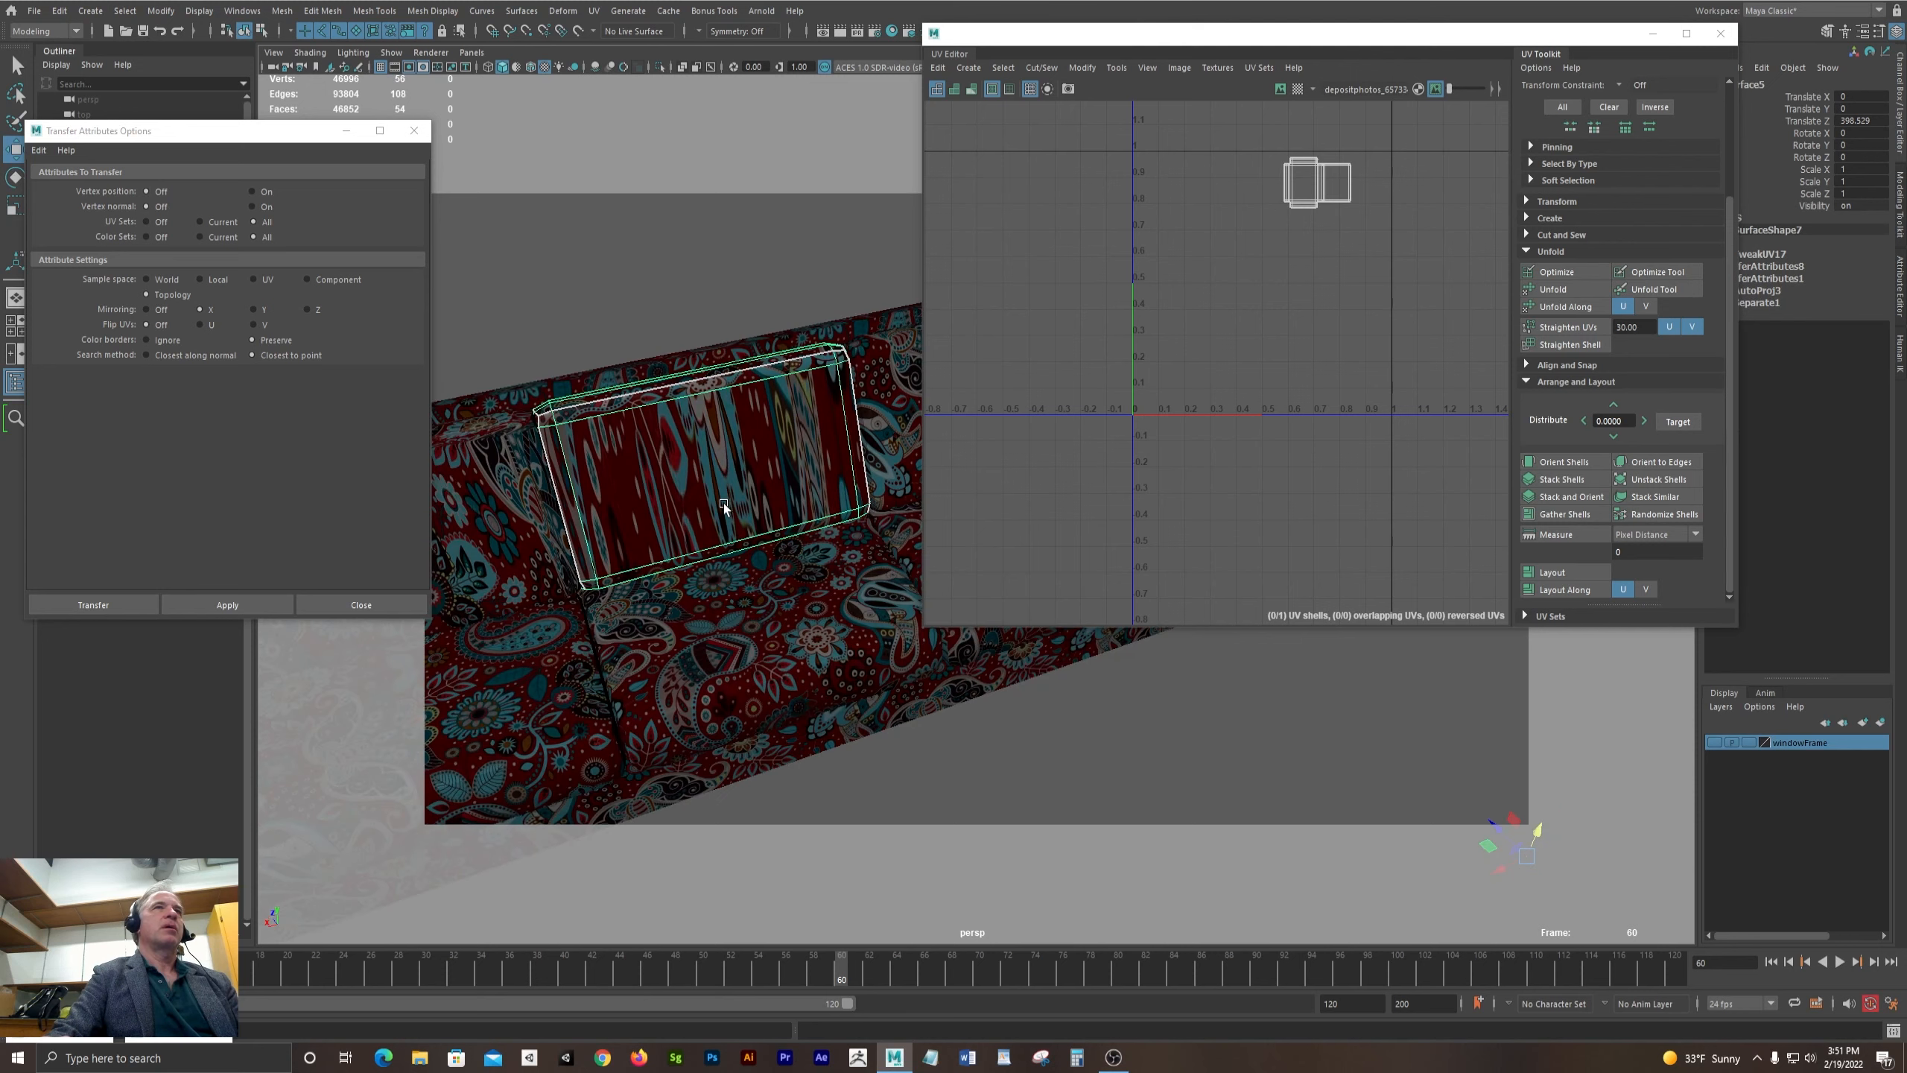
left_click(792, 622, "shift")
left_click_drag(760, 570, 688, 572, "alt")
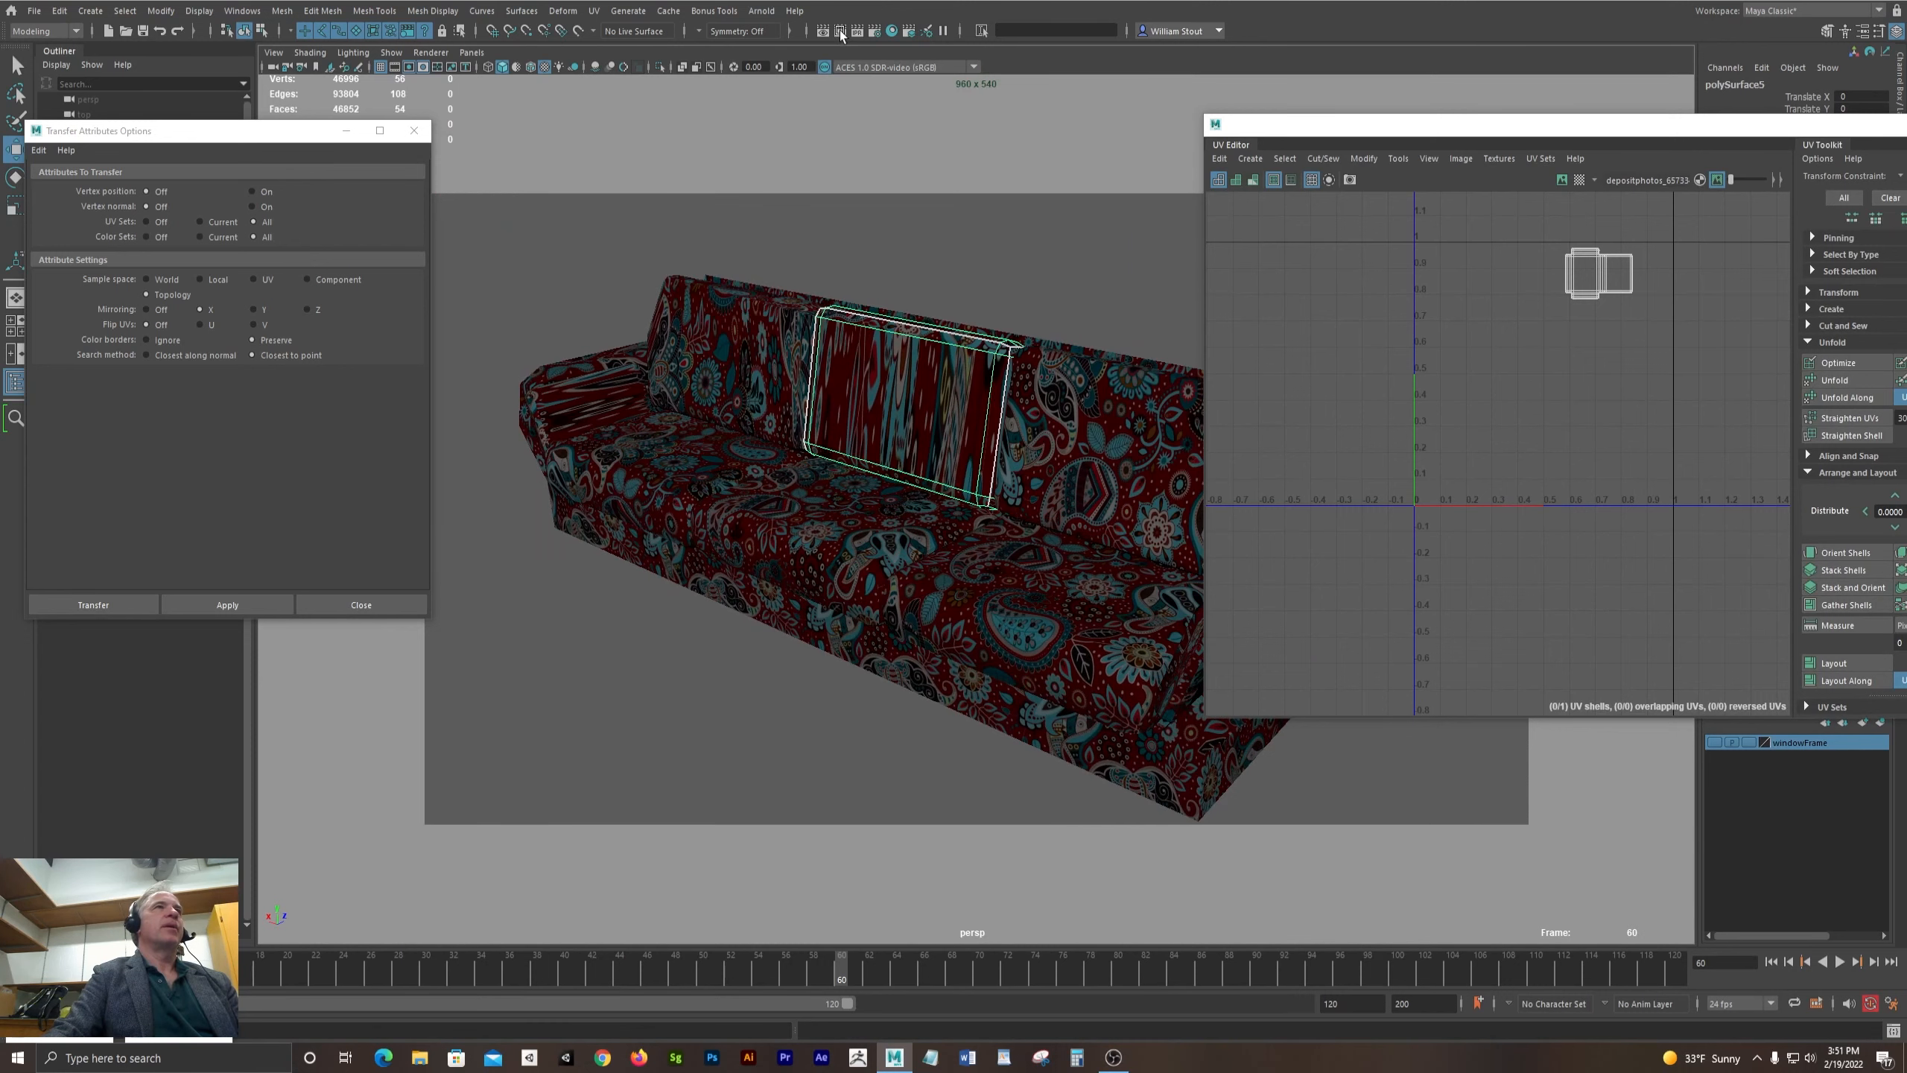
- Select the front face of the middle back cushion and examine how it is laid out within its UV shell
left_click(841, 31)
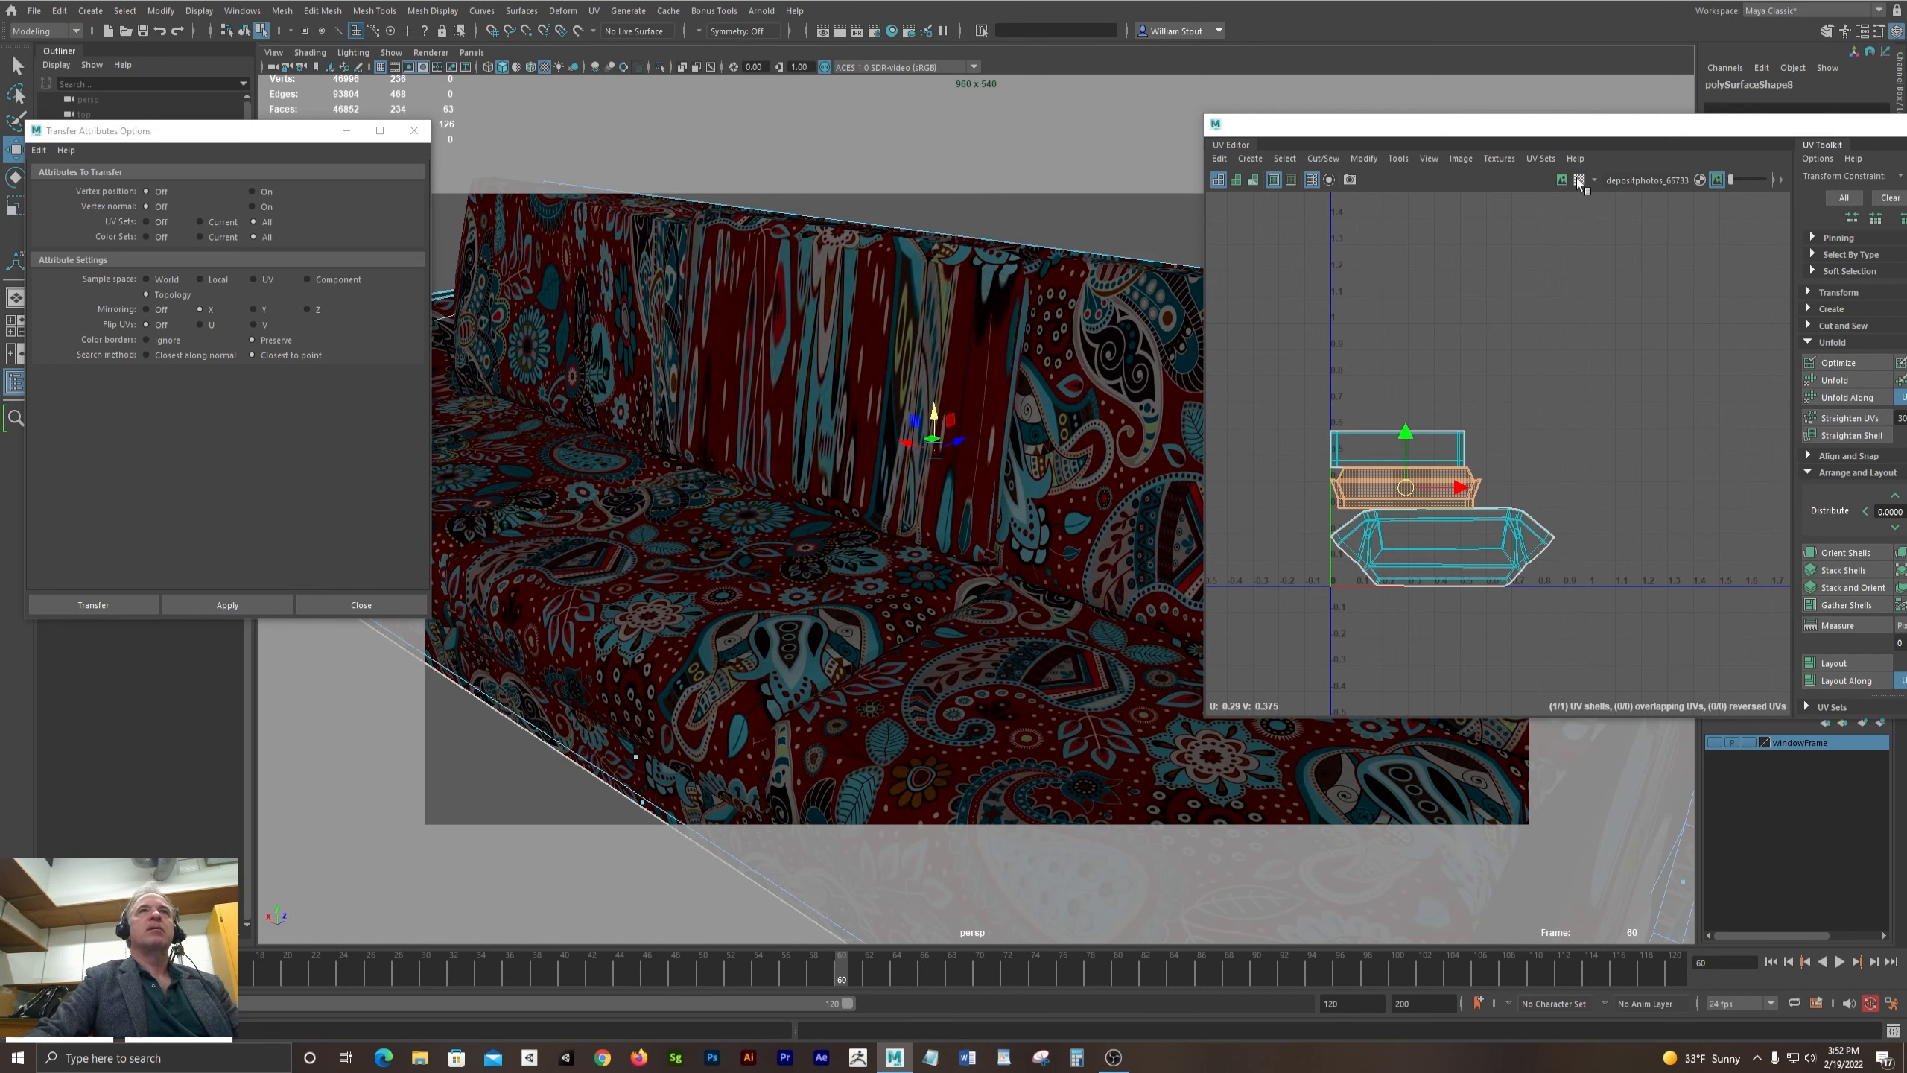
left_click(830, 367)
scroll(1563, 453, "up", 1)
right_click_drag(1561, 453, 1677, 416, "alt")
middle_click_drag(1592, 366, 1511, 502, "alt")
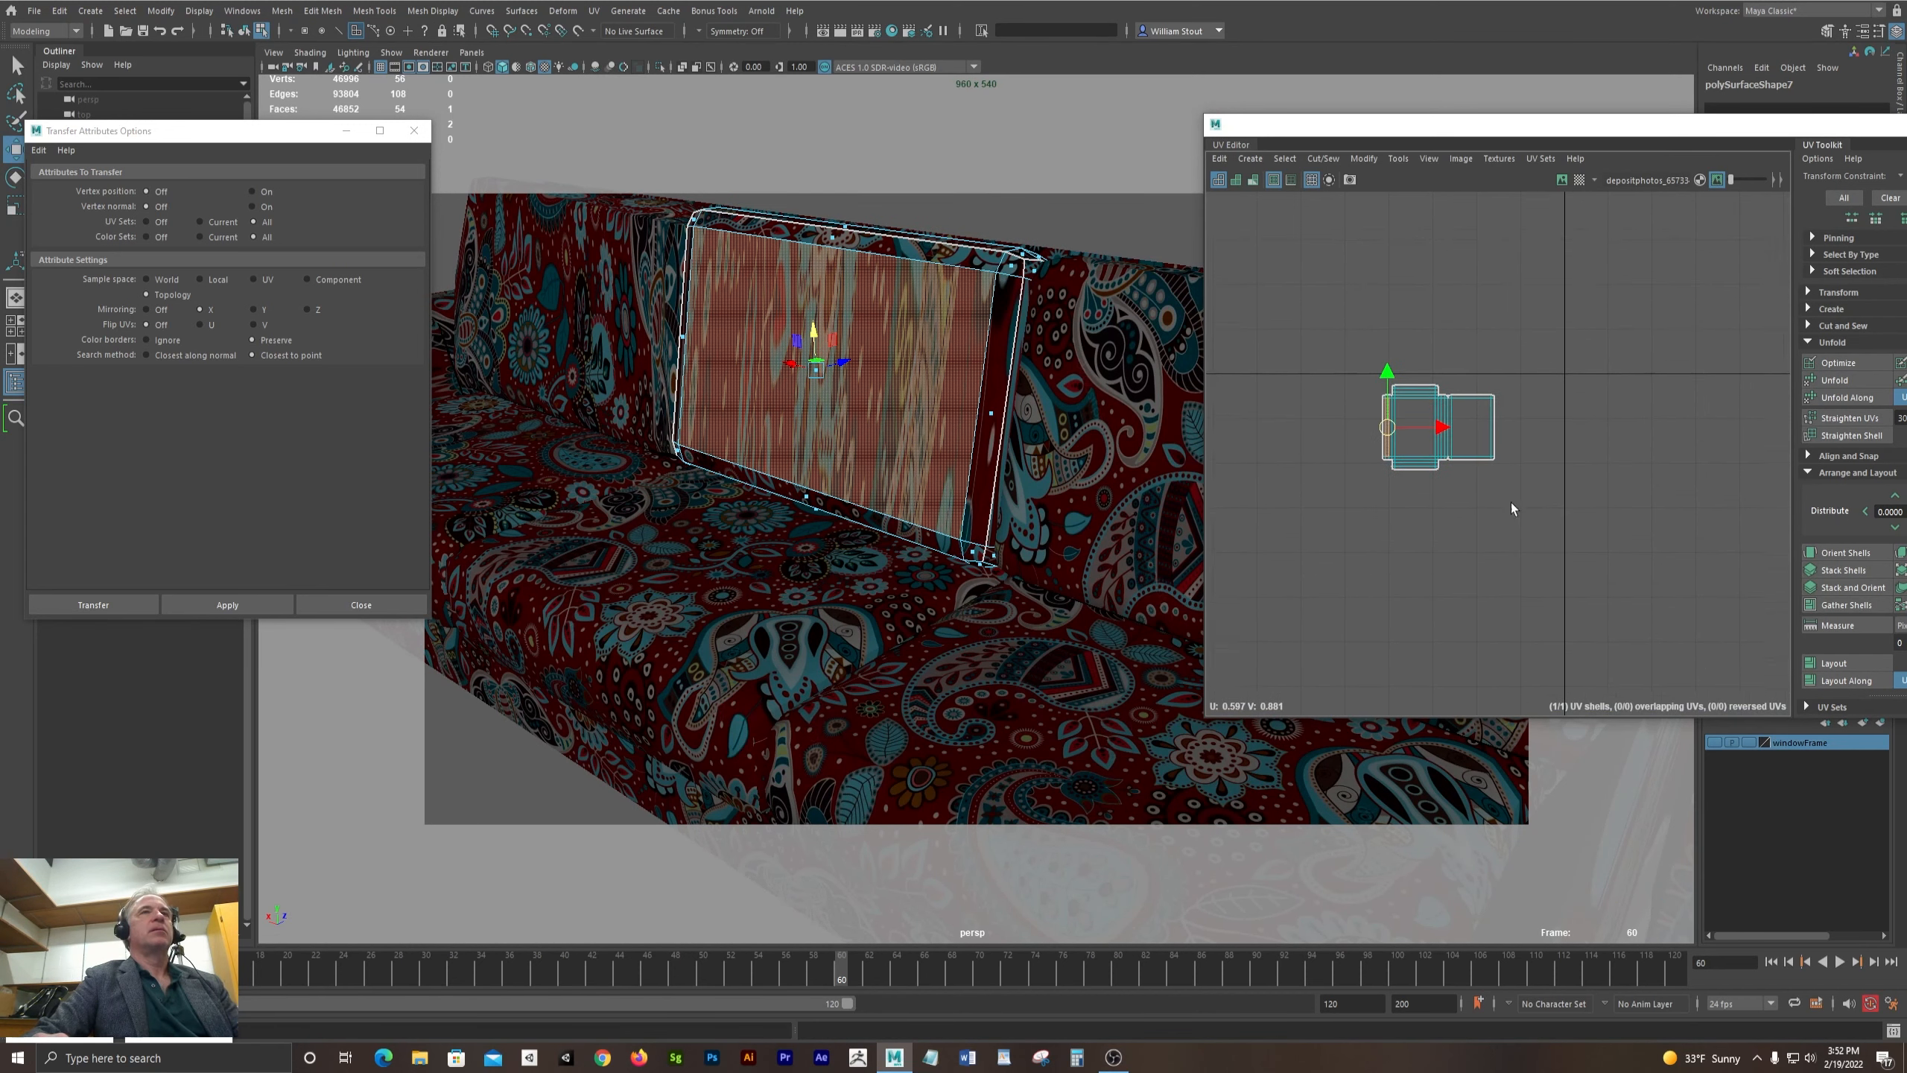
right_click_drag(1446, 489, 1736, 510, "alt")
middle_click_drag(1441, 442, 1467, 479, "alt")
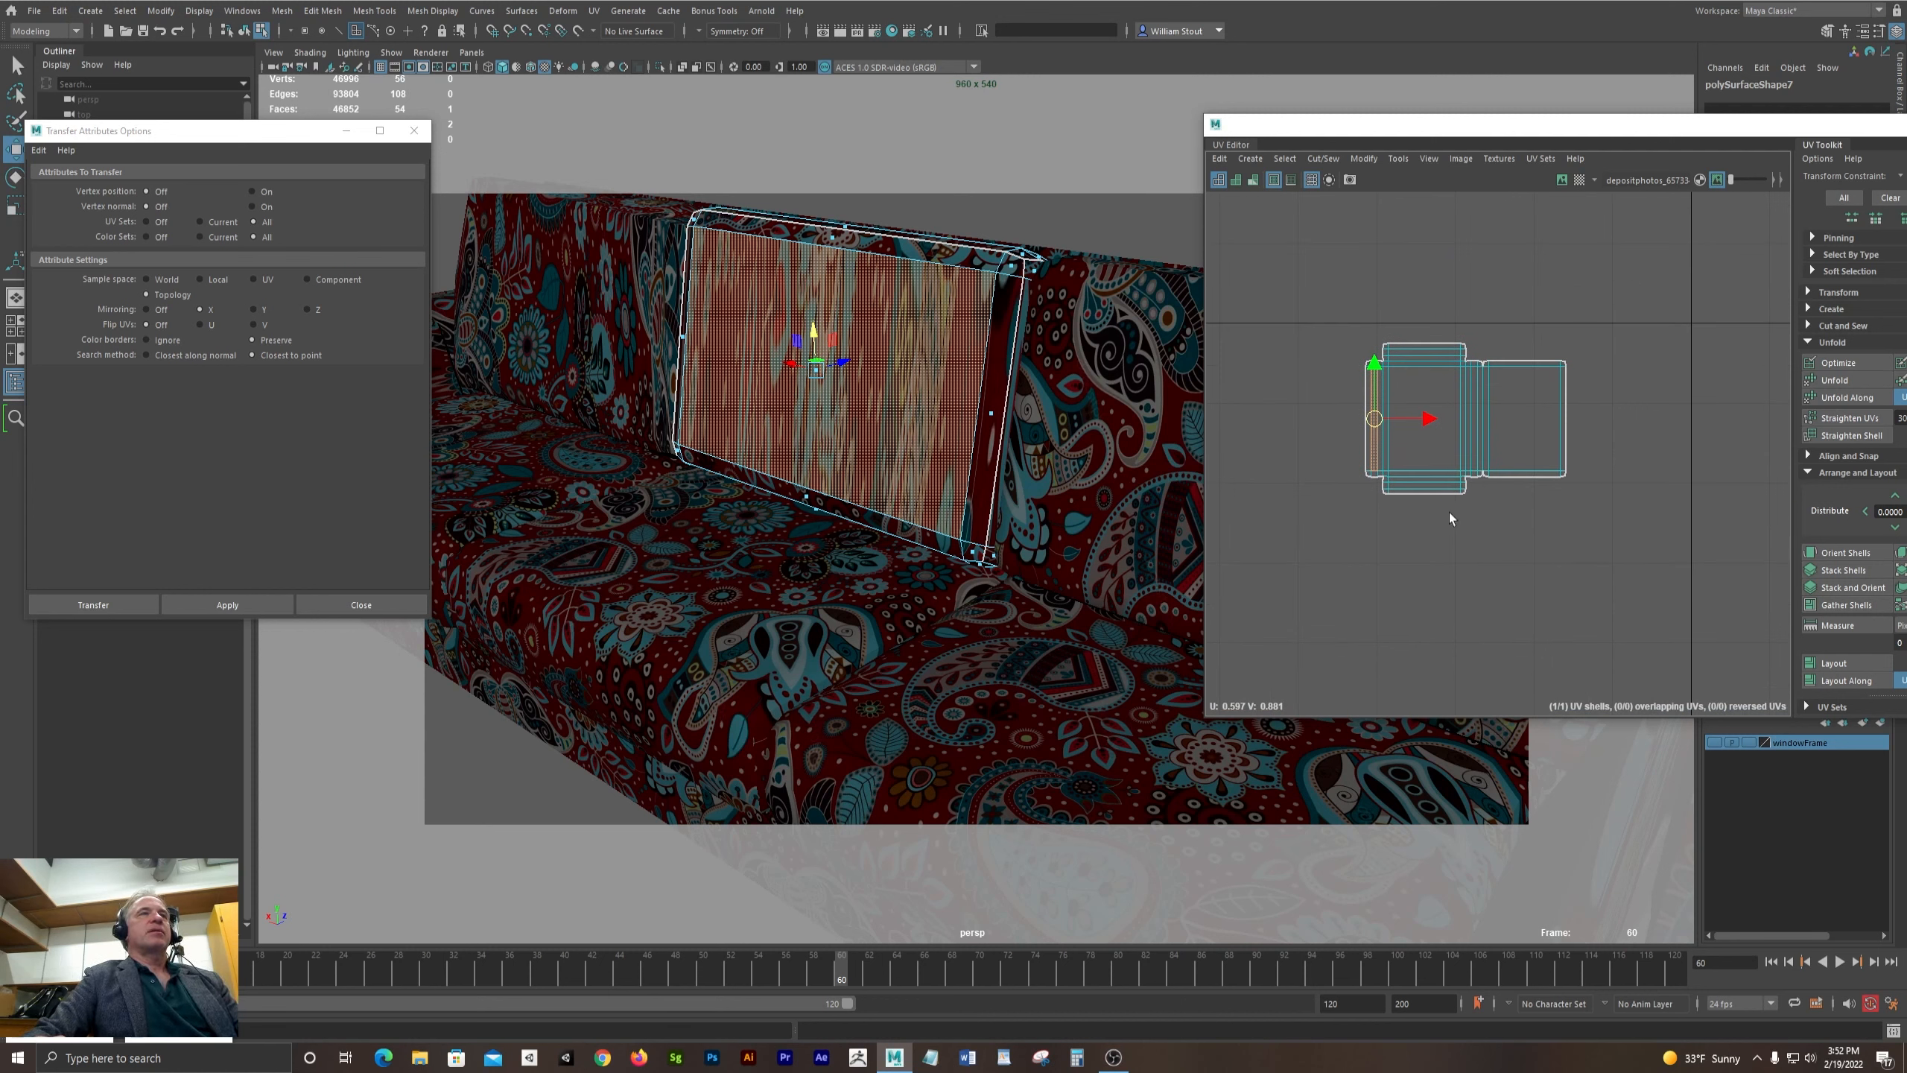
- Delete the middle back cushion's construction history and apply an automatic UV projection to it
key("F8")
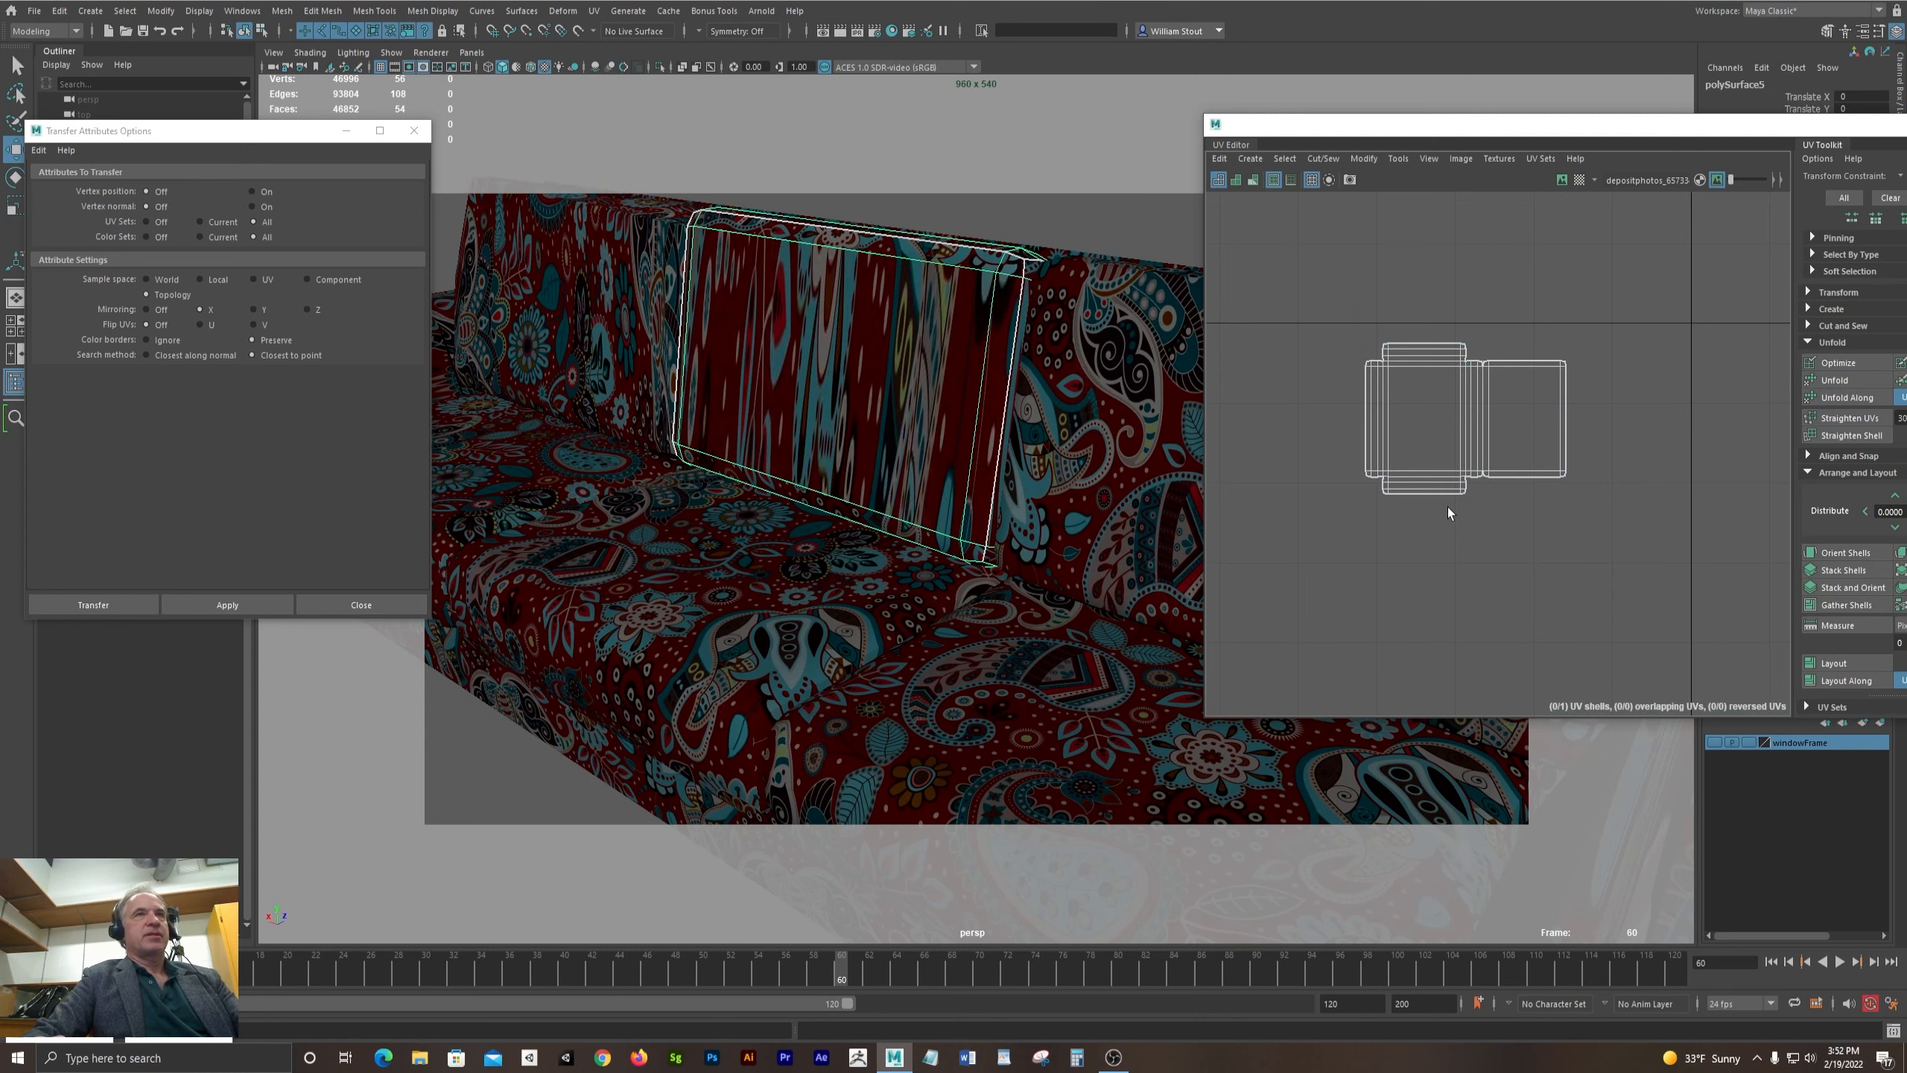
left_click(60, 11)
mouse_move(151, 198)
left_click(300, 196)
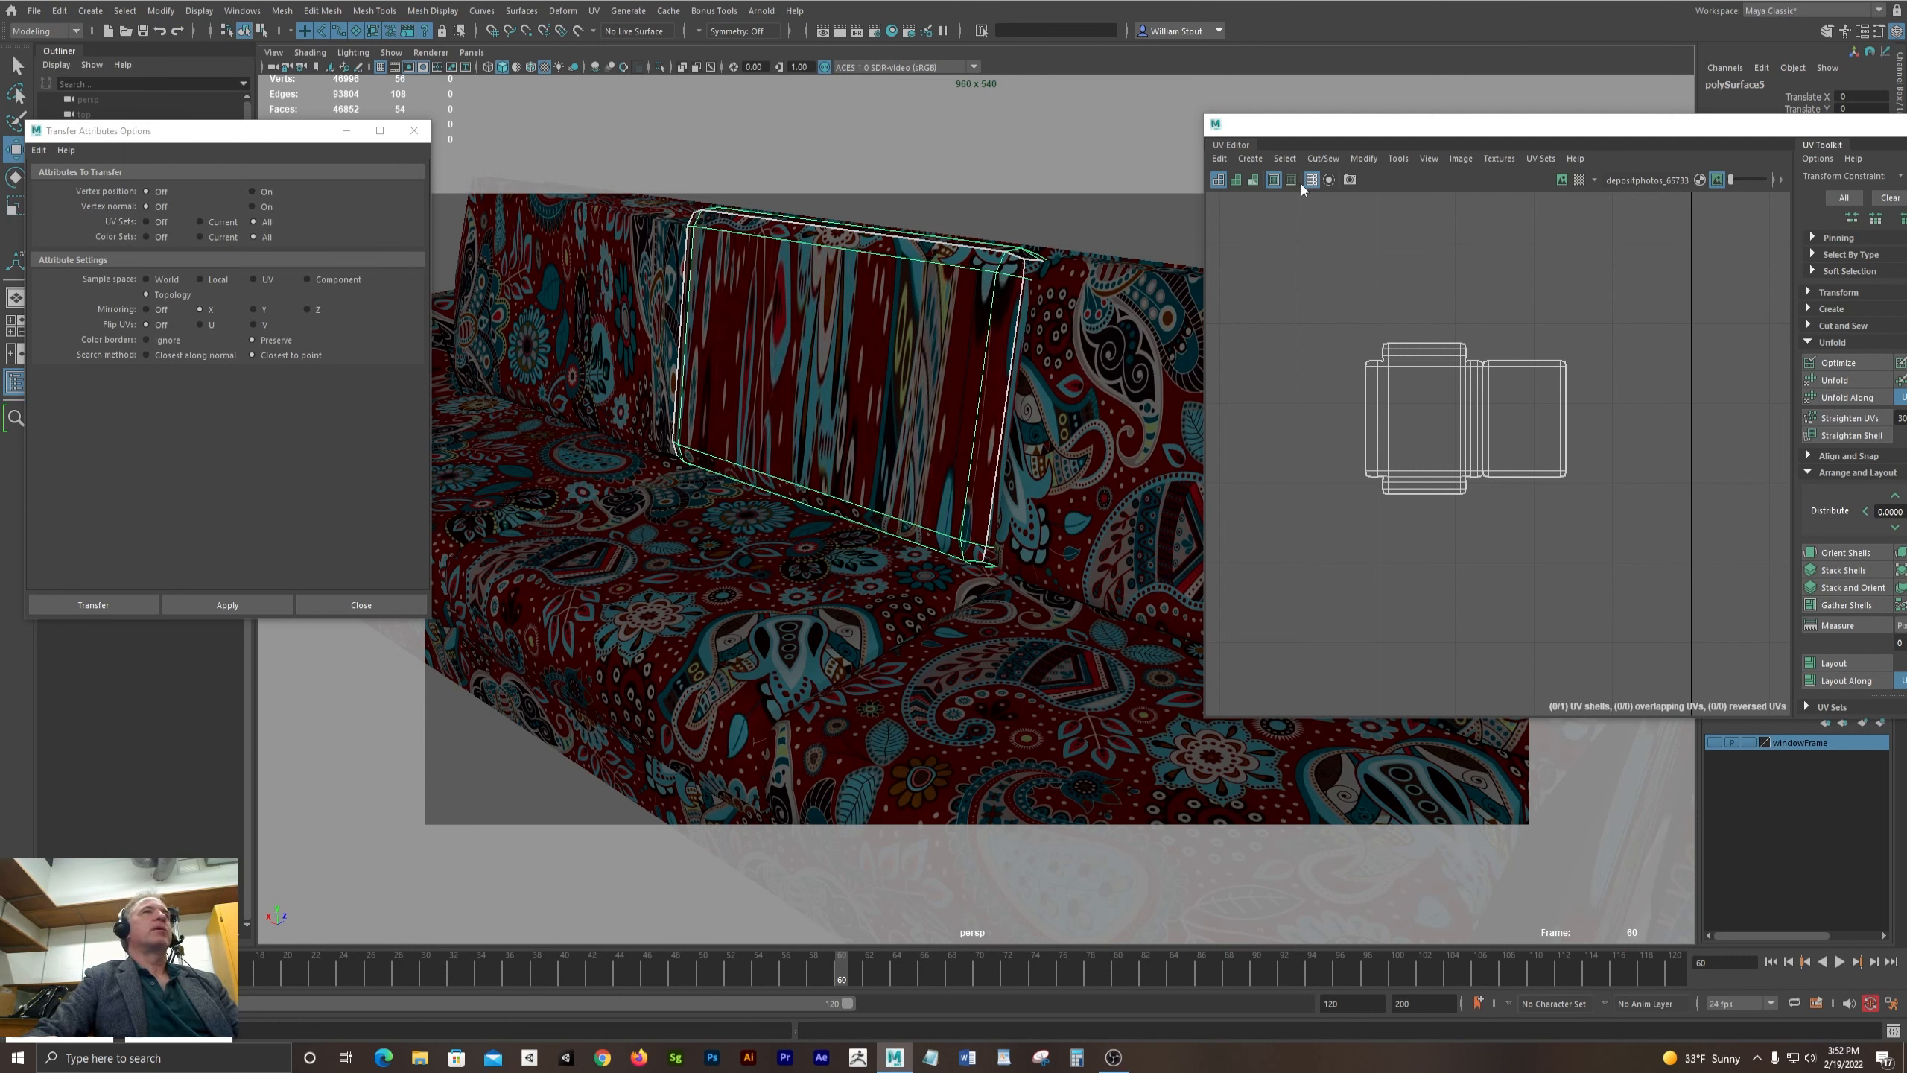
left_click(1250, 159)
left_click(1277, 216)
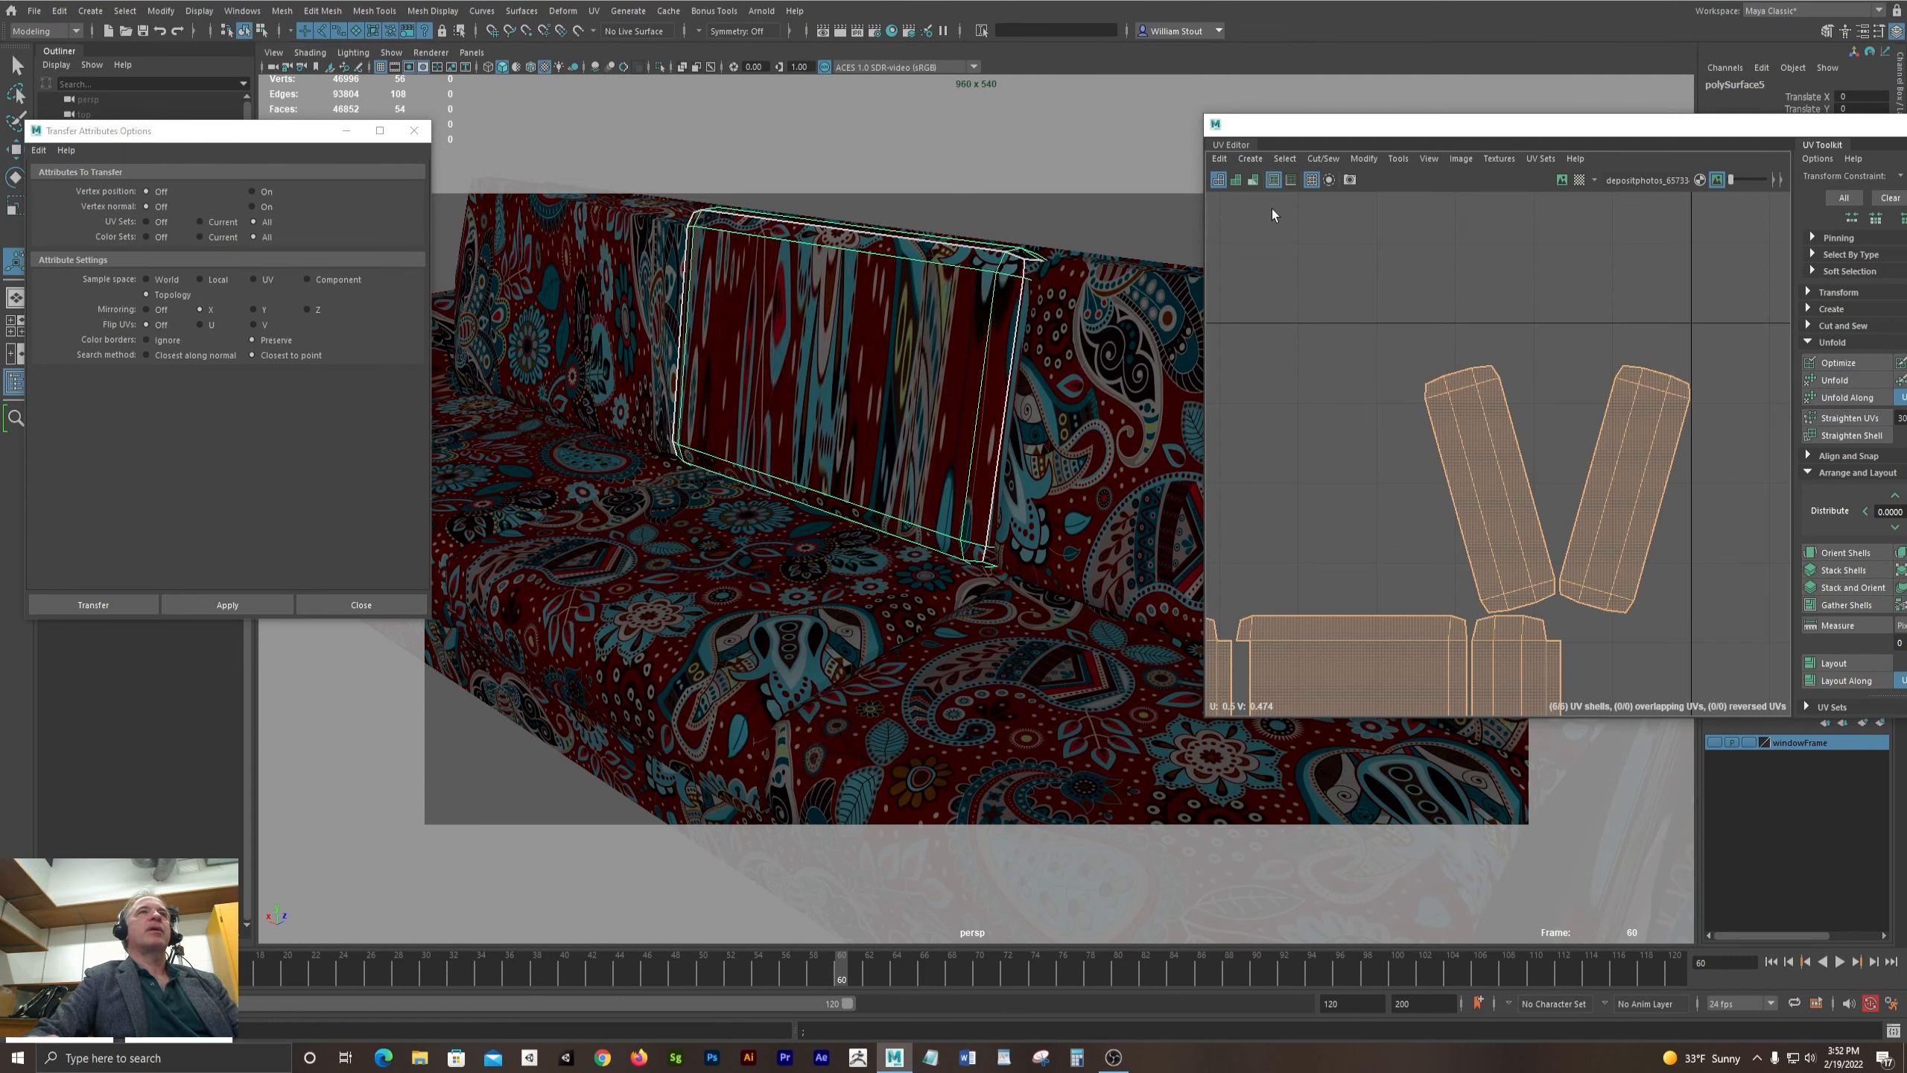
scroll(1399, 338, "down", 3)
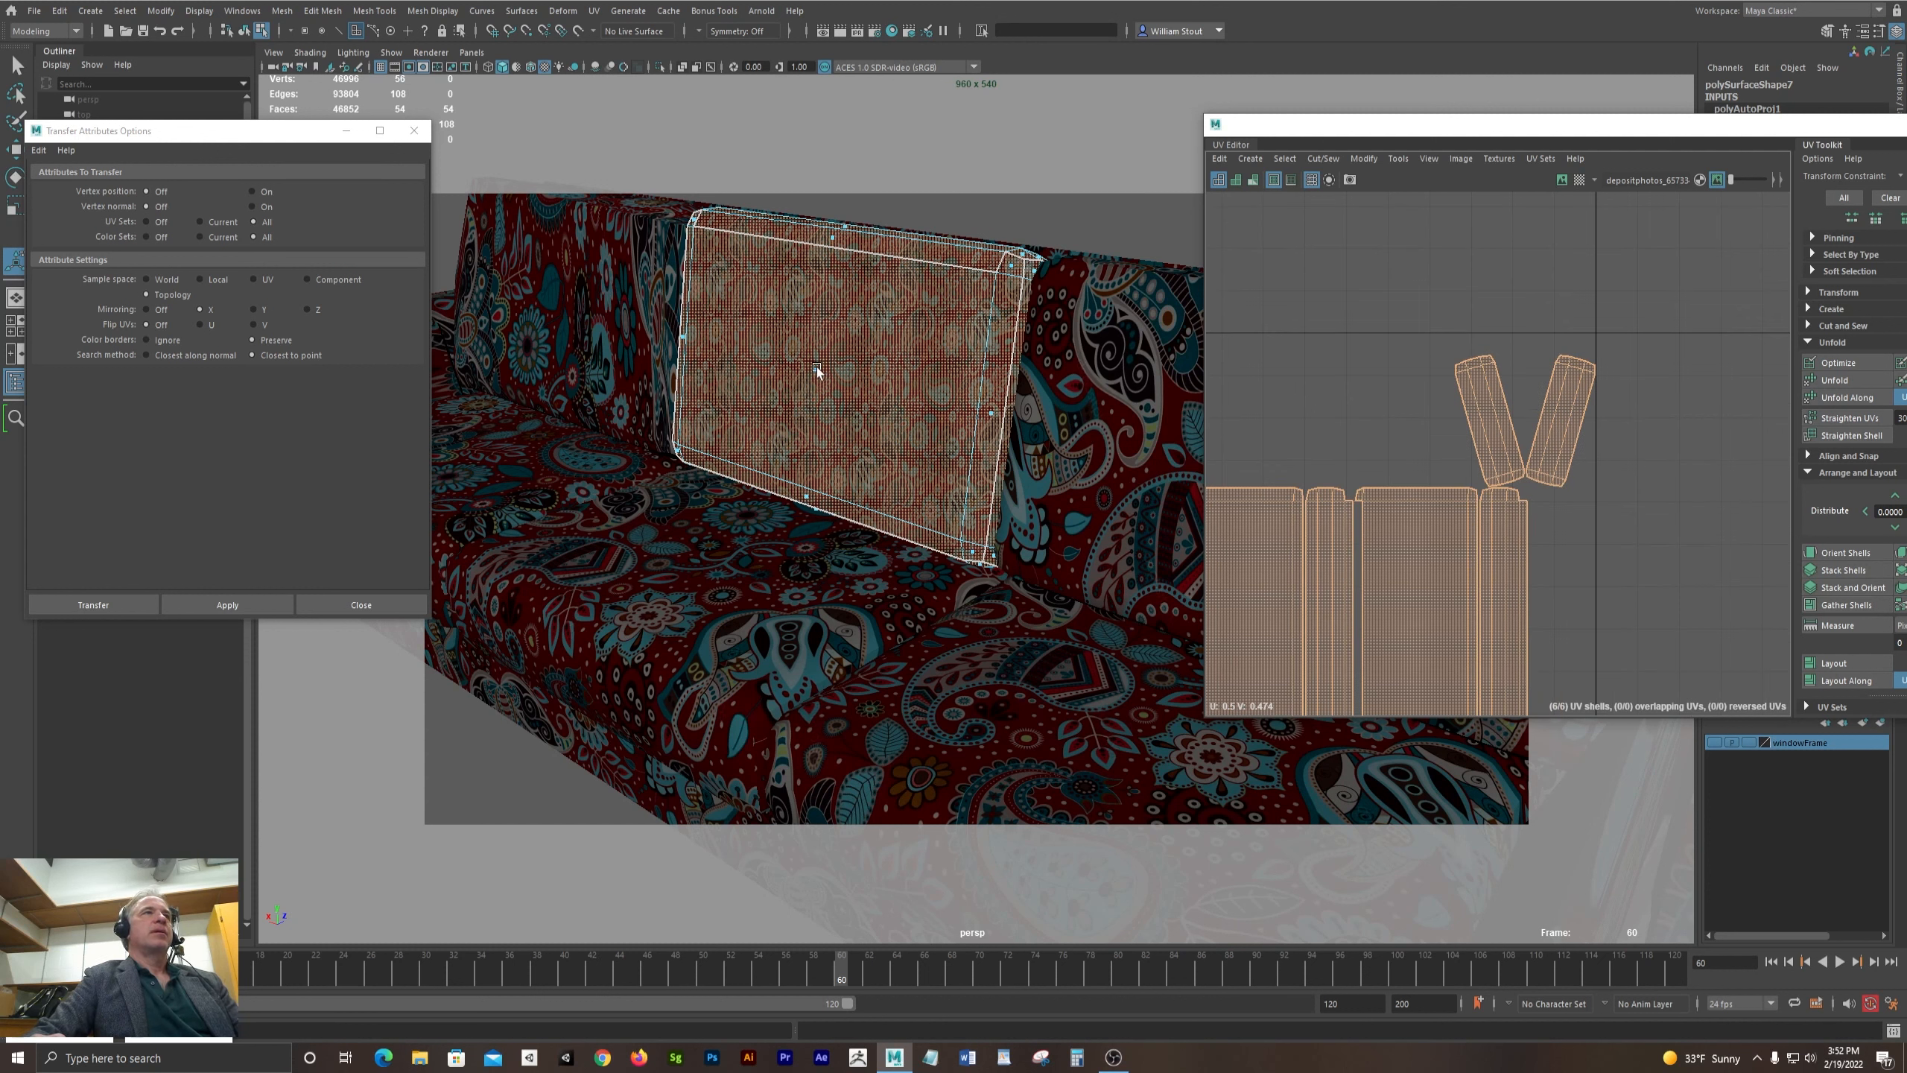
- Locate the cushion's large front panel among the UV shells, select its whole border, and move and sew the adjoining shells to it
left_click(1362, 299)
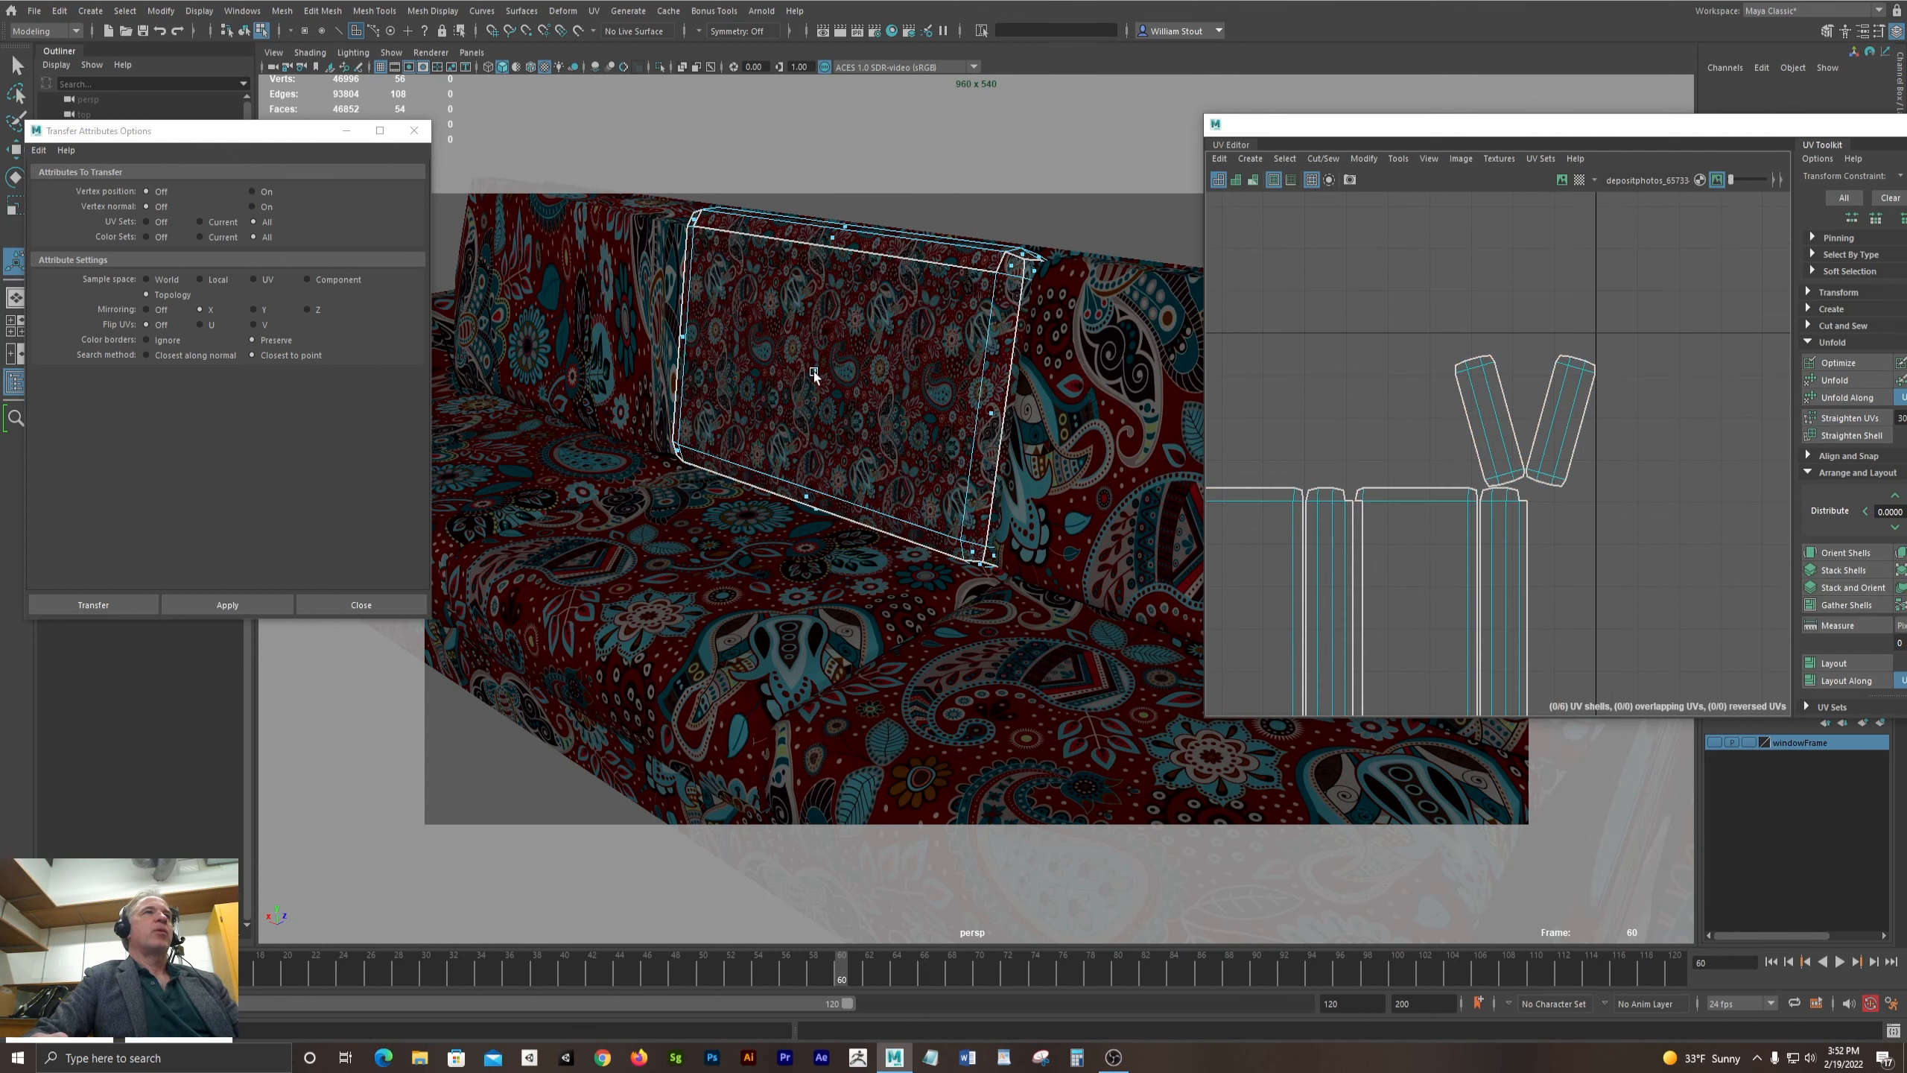
left_click(815, 373)
scroll(1445, 250, "up", 4)
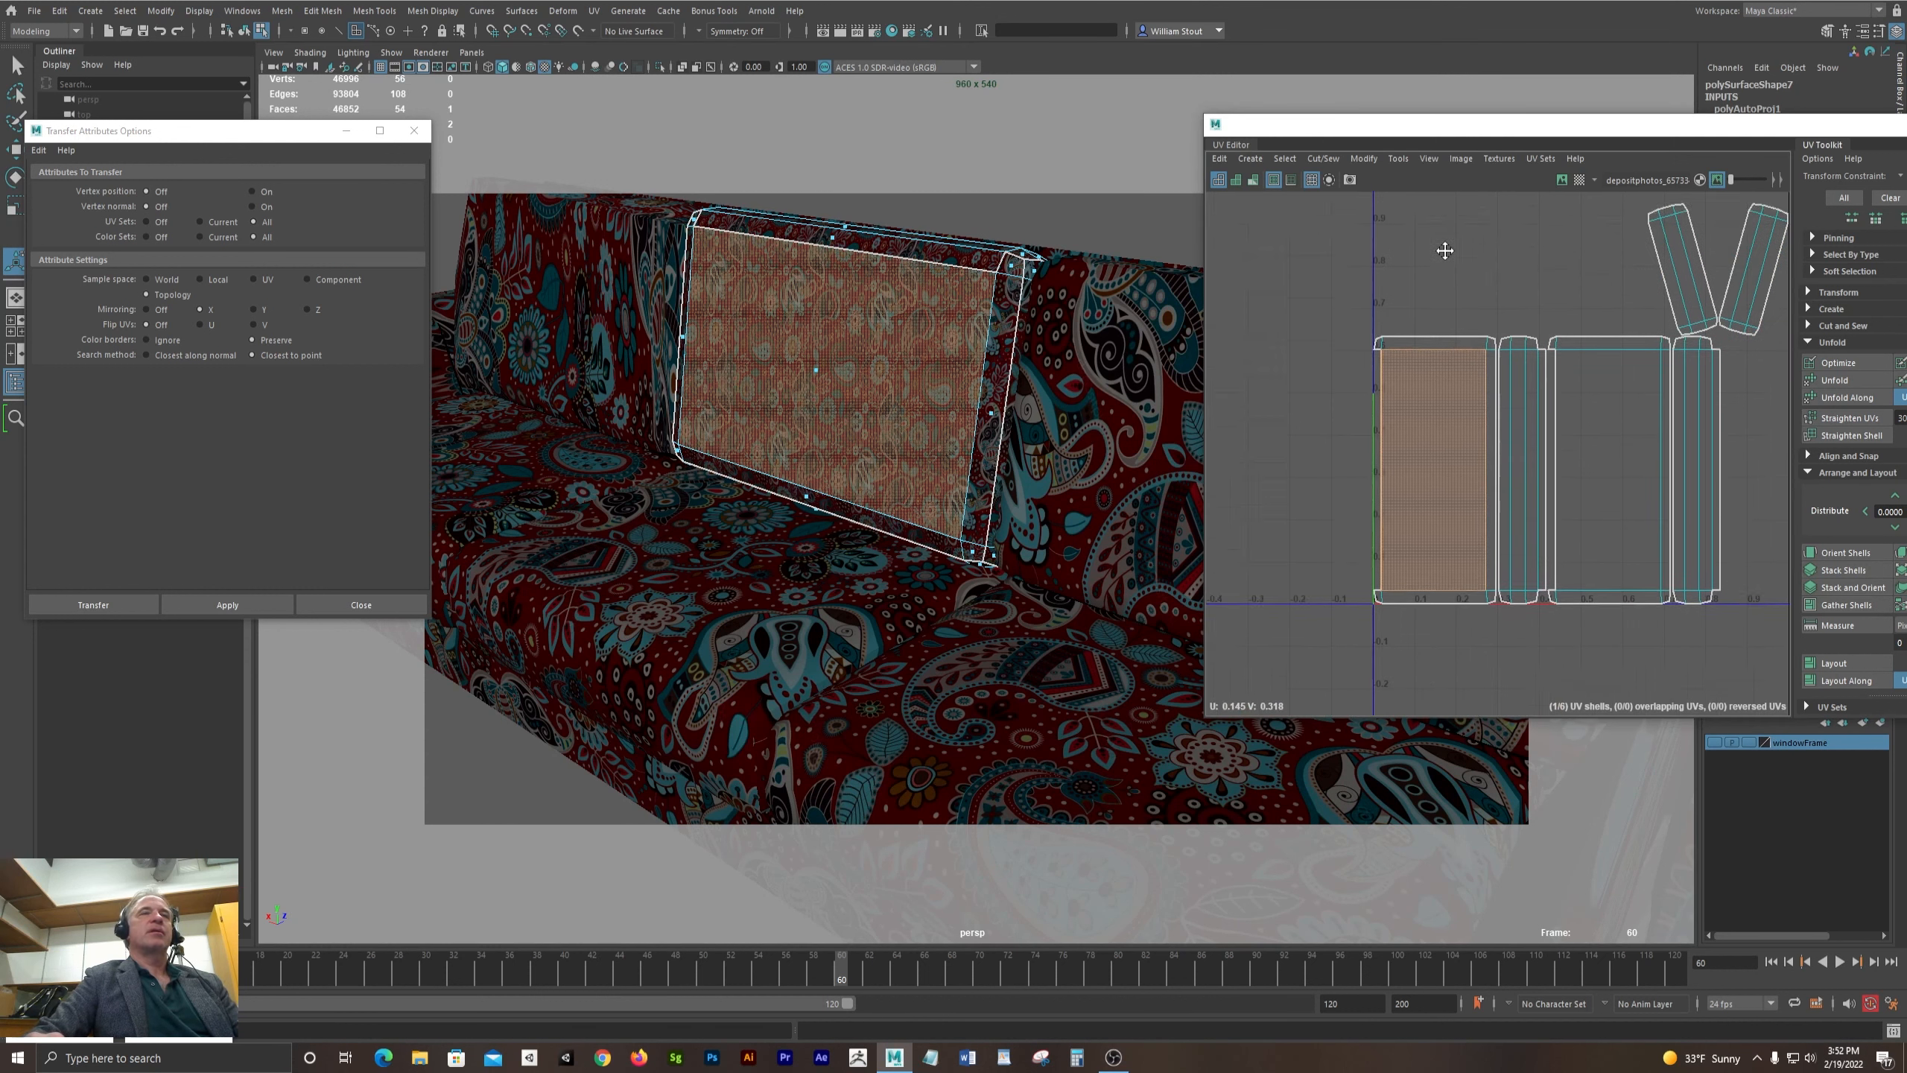
scroll(1427, 303, "up", 1)
left_click(1432, 306)
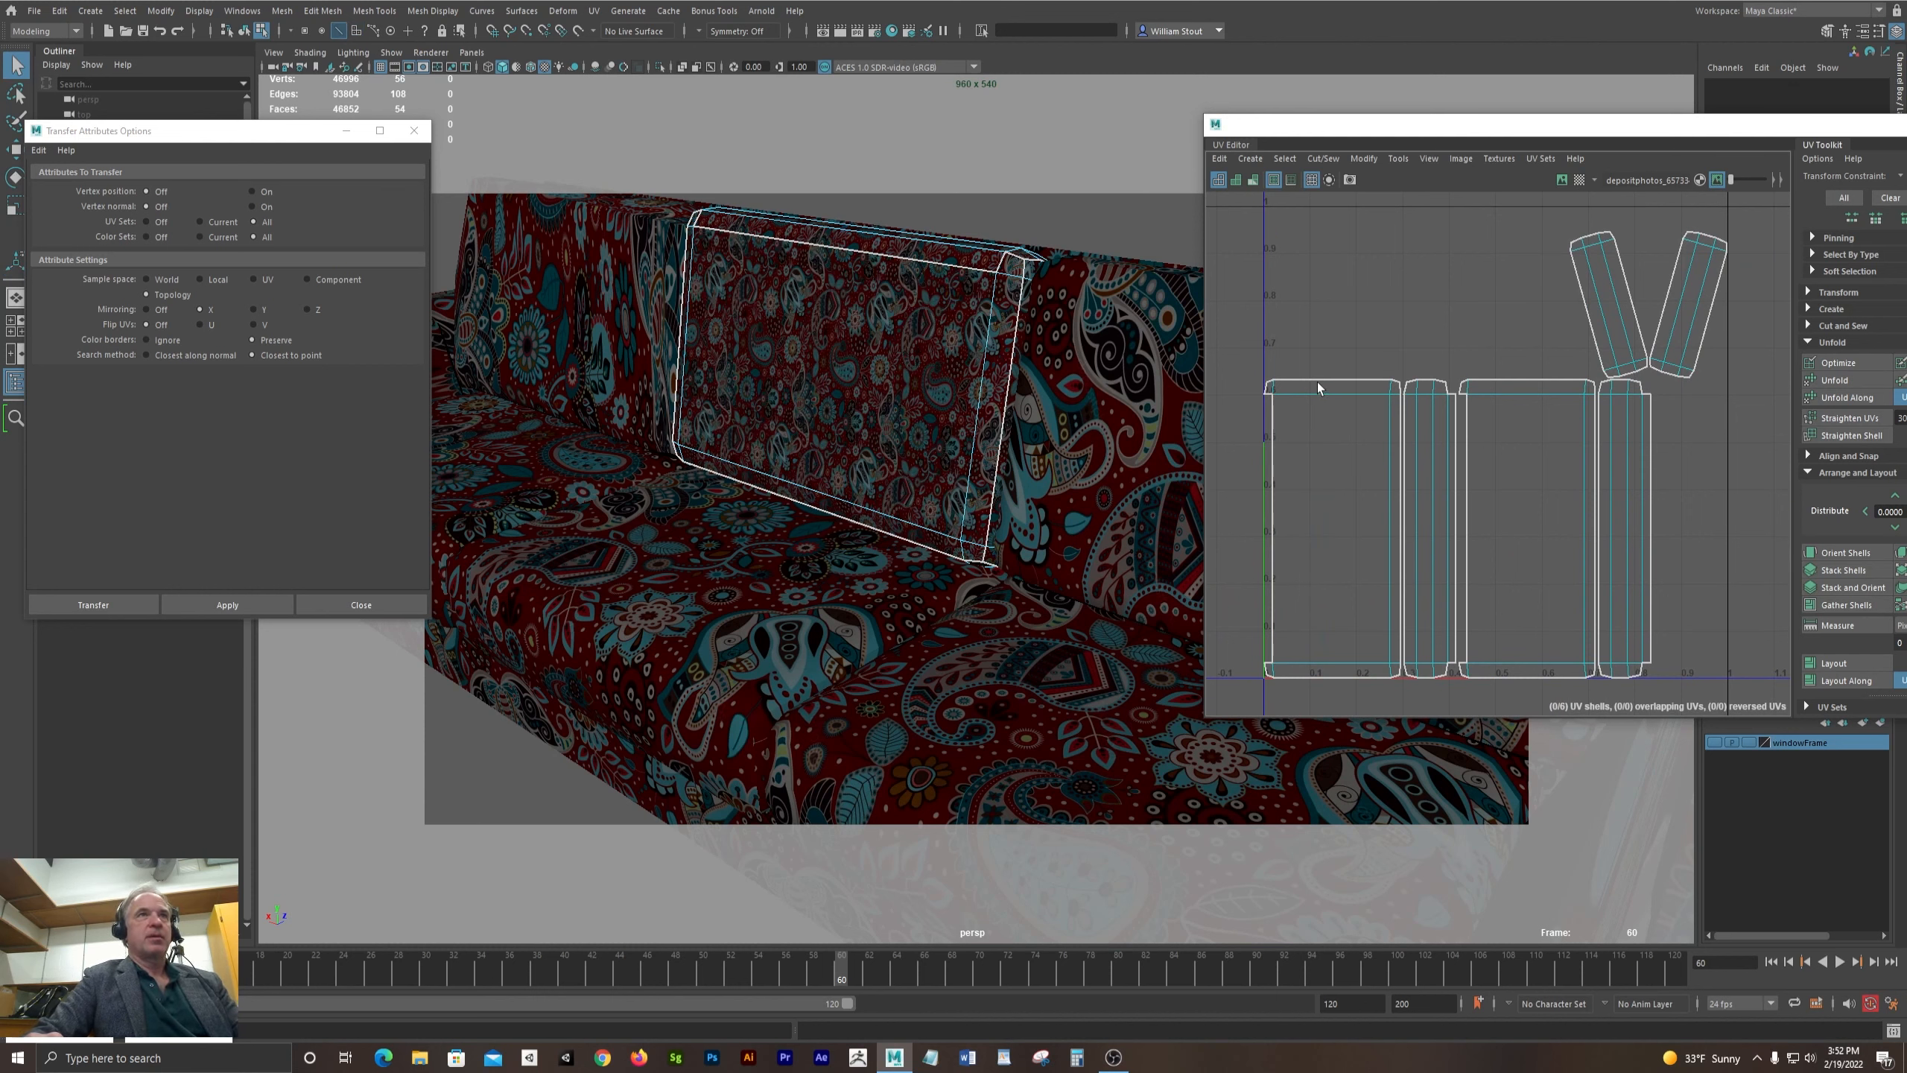
double_click(1317, 379)
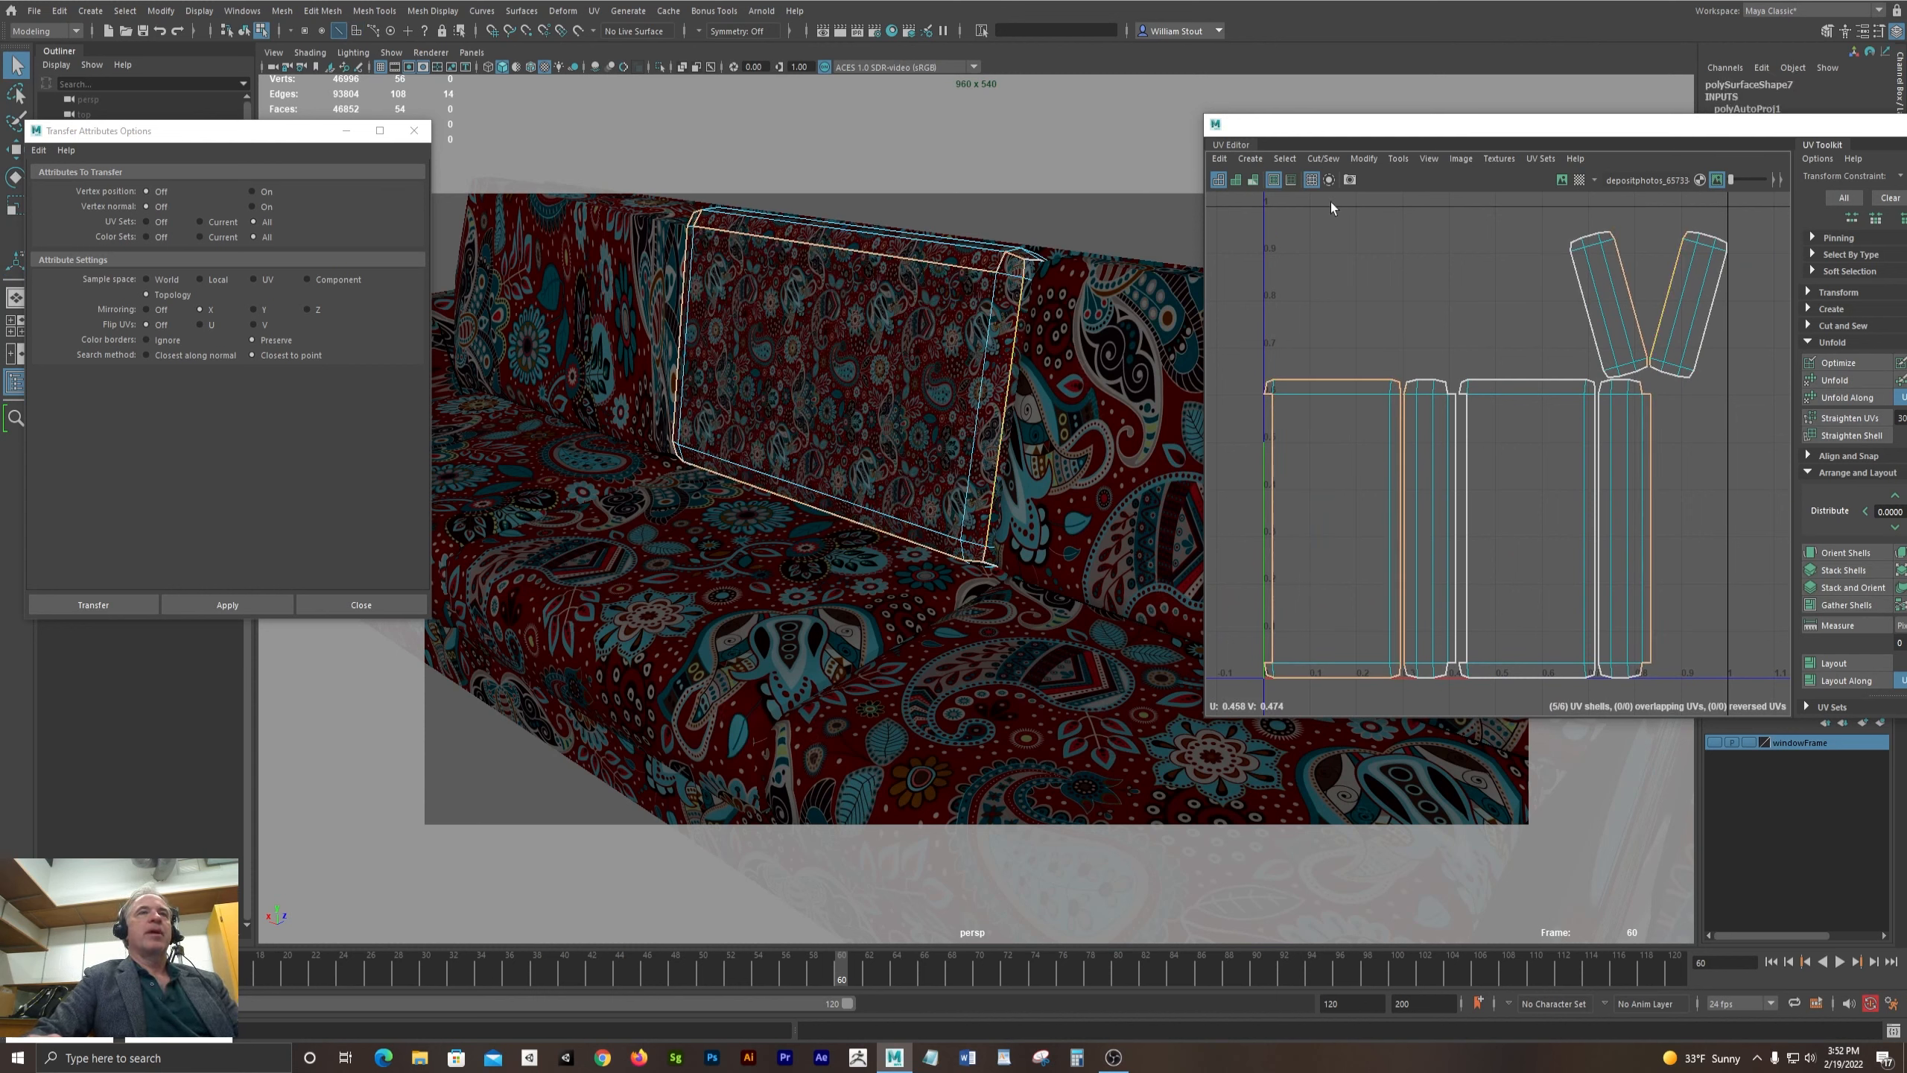
left_click(1323, 158)
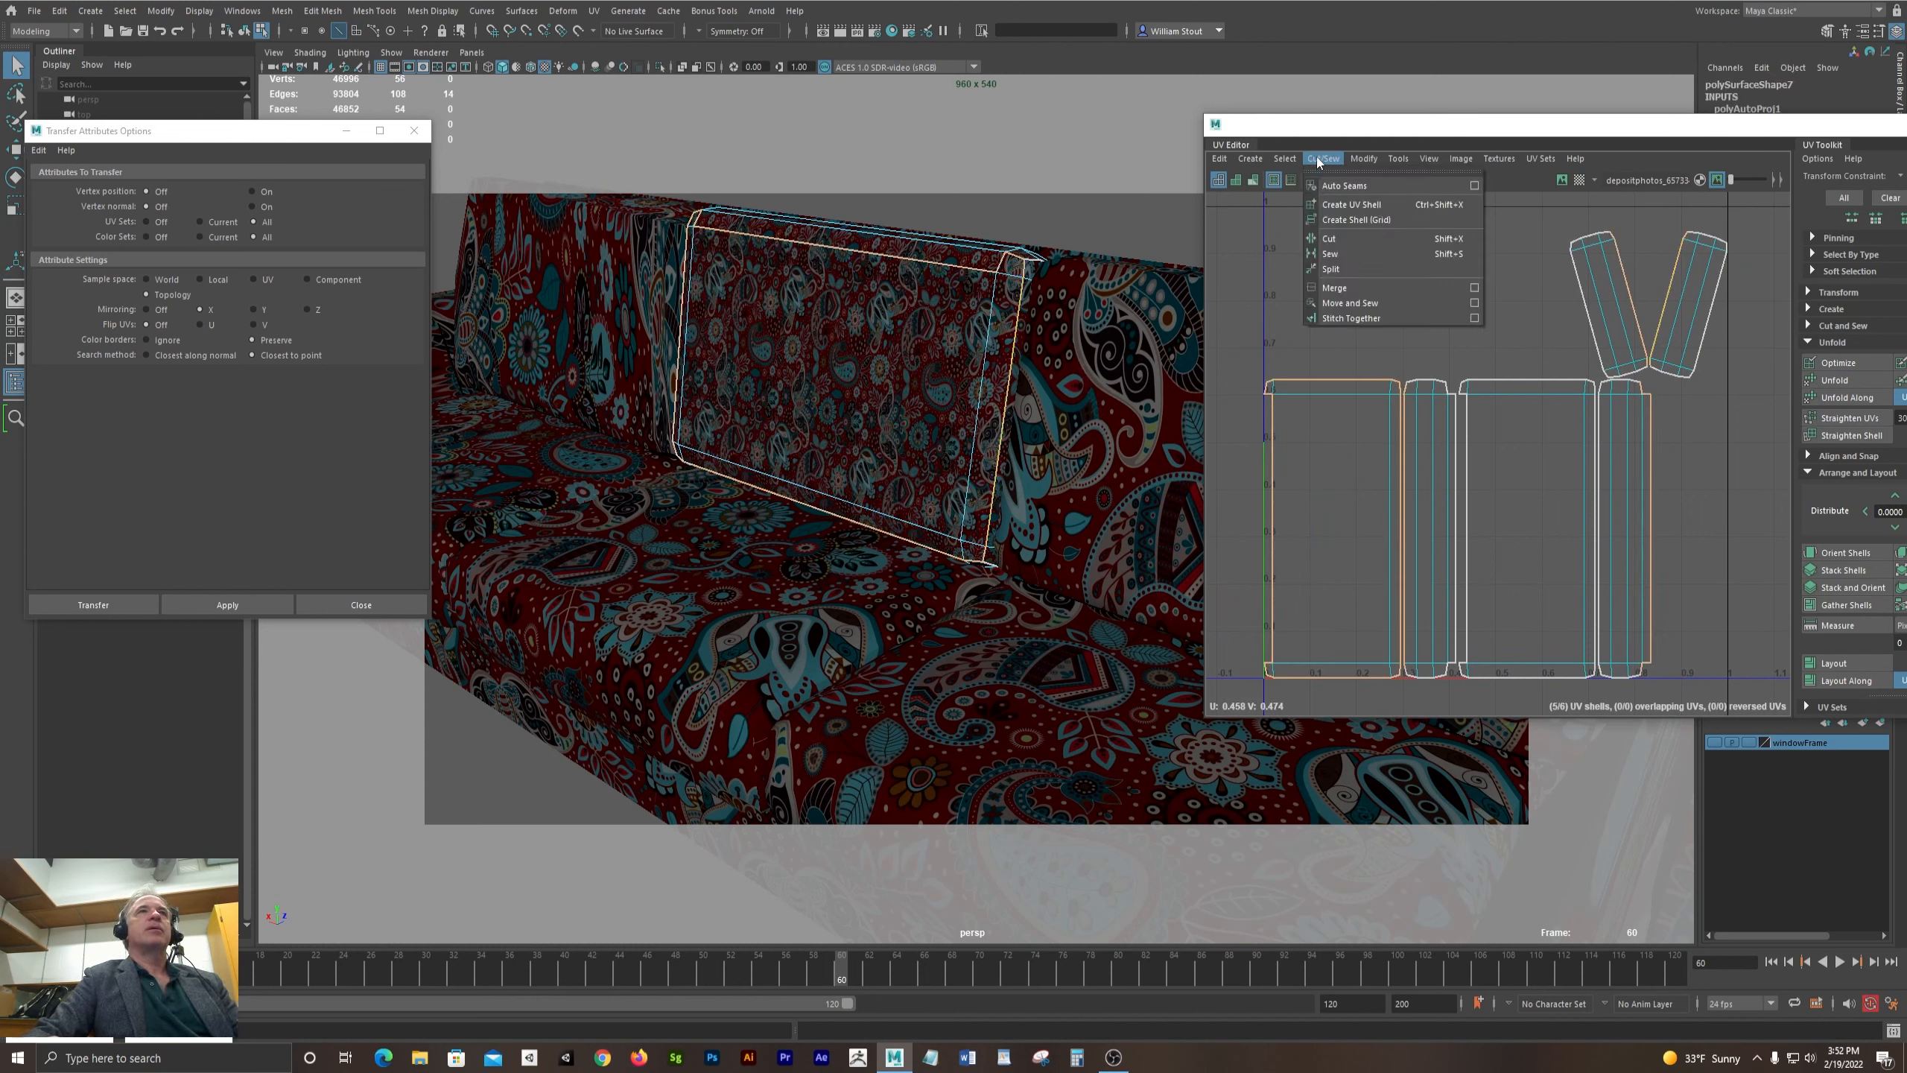
left_click(1351, 319)
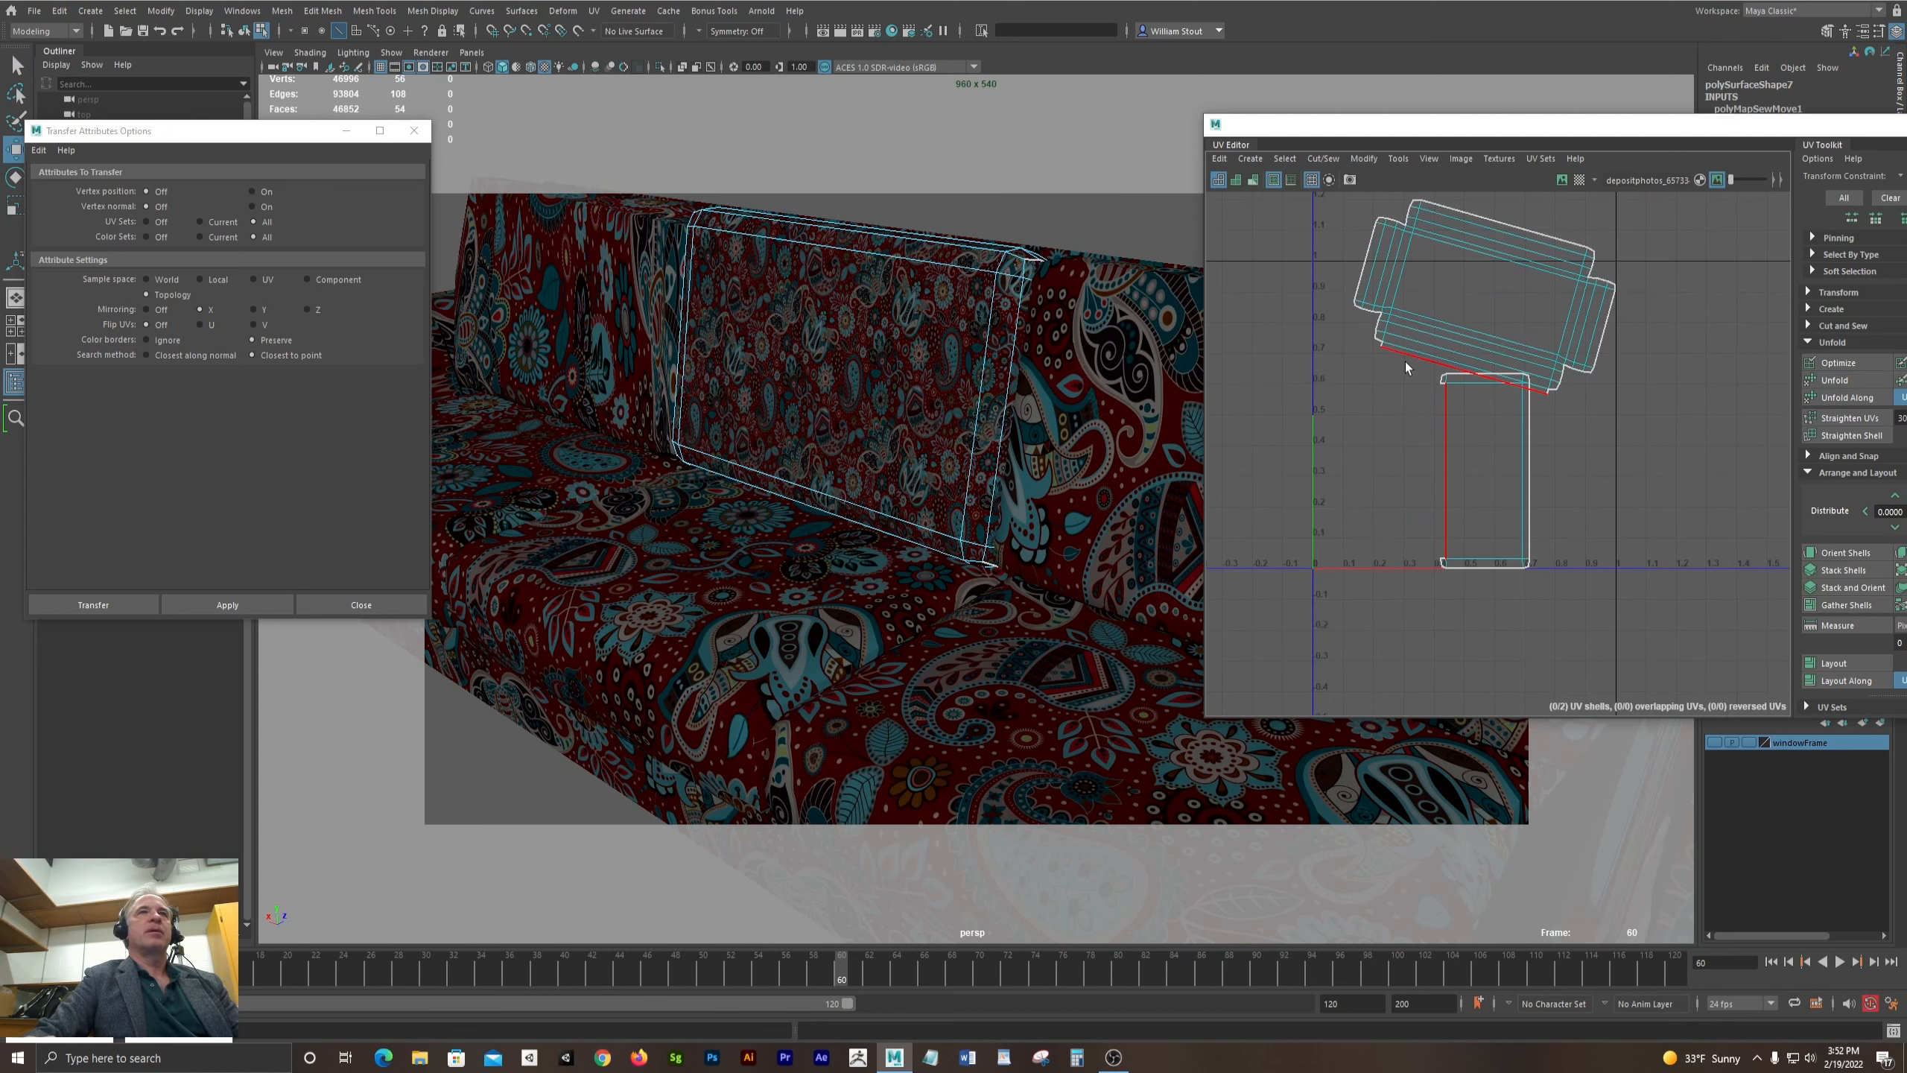
- Move and sew the remaining large panel to the joined shell along the outer long edge they share
left_click(1537, 233)
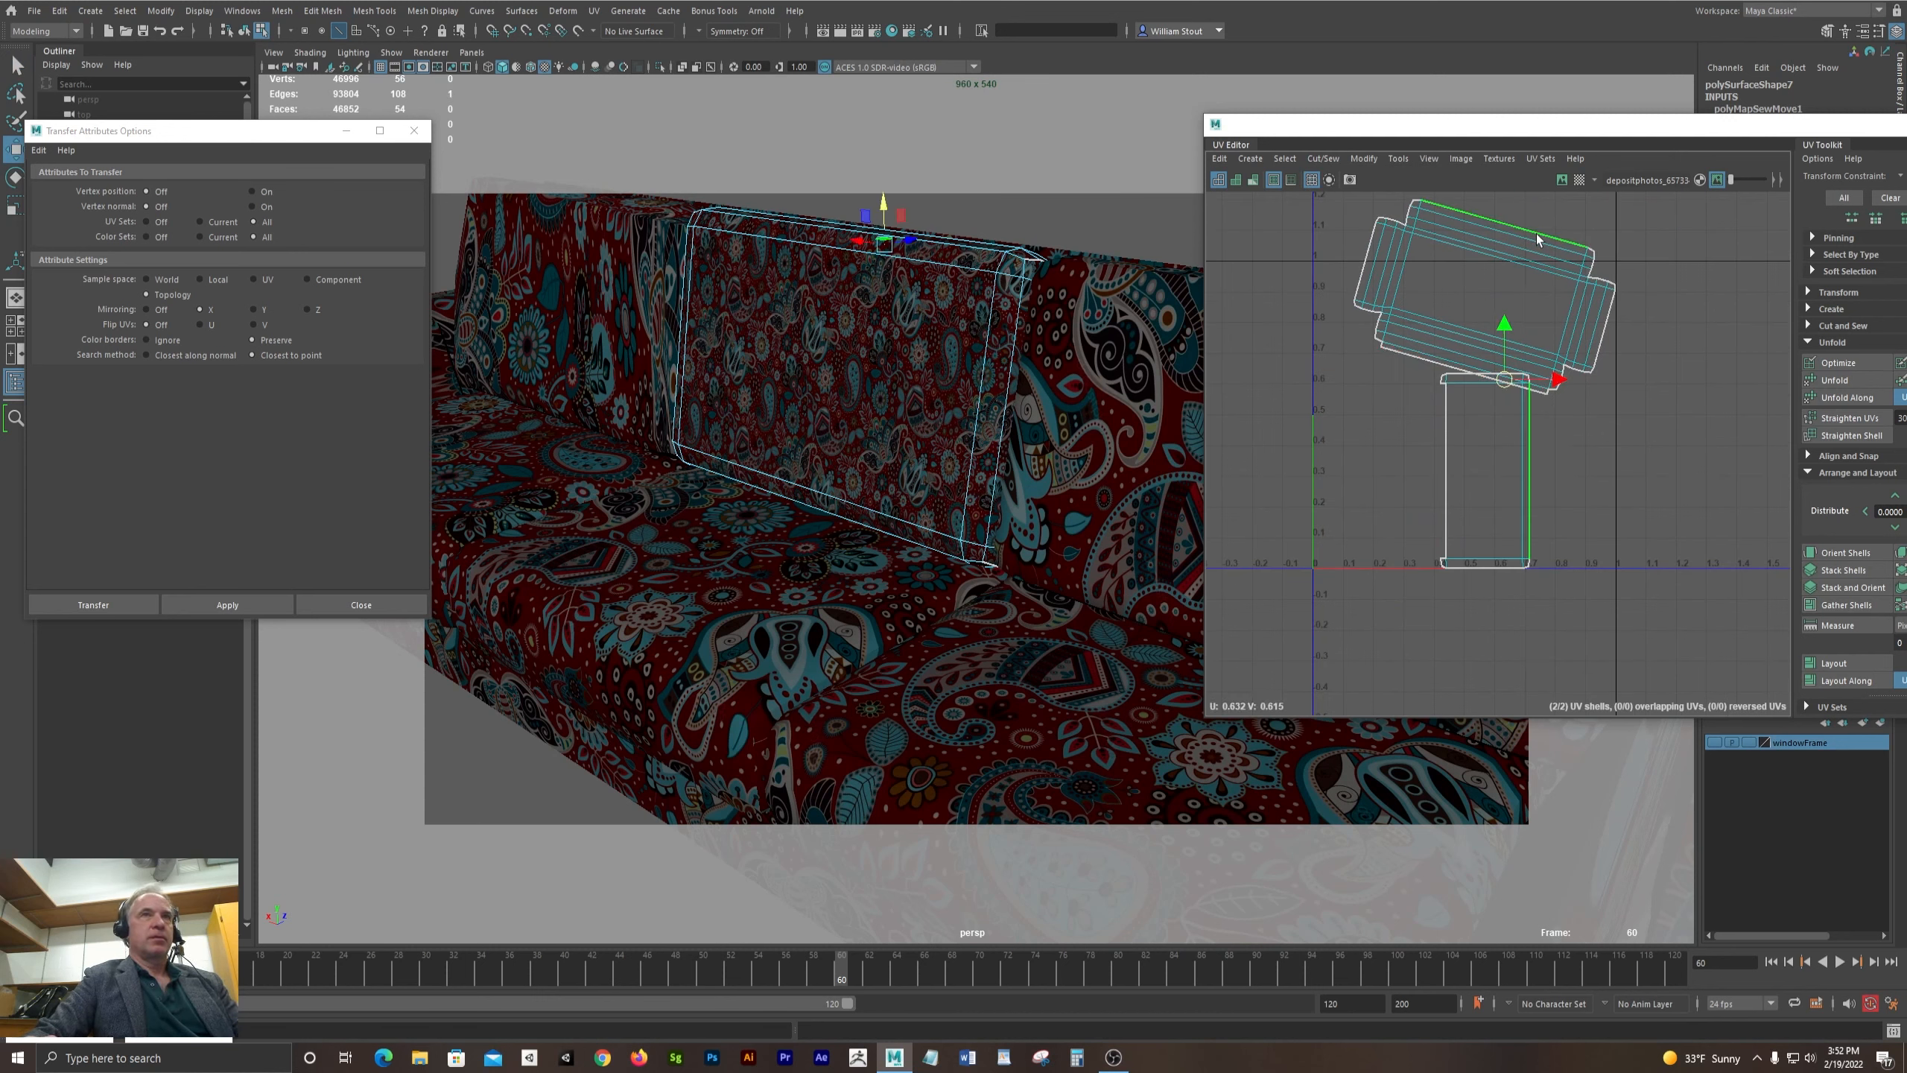
key("g")
middle_click_drag(1529, 242, 1505, 369, "alt")
right_click_drag(1469, 381, 1718, 460, "alt")
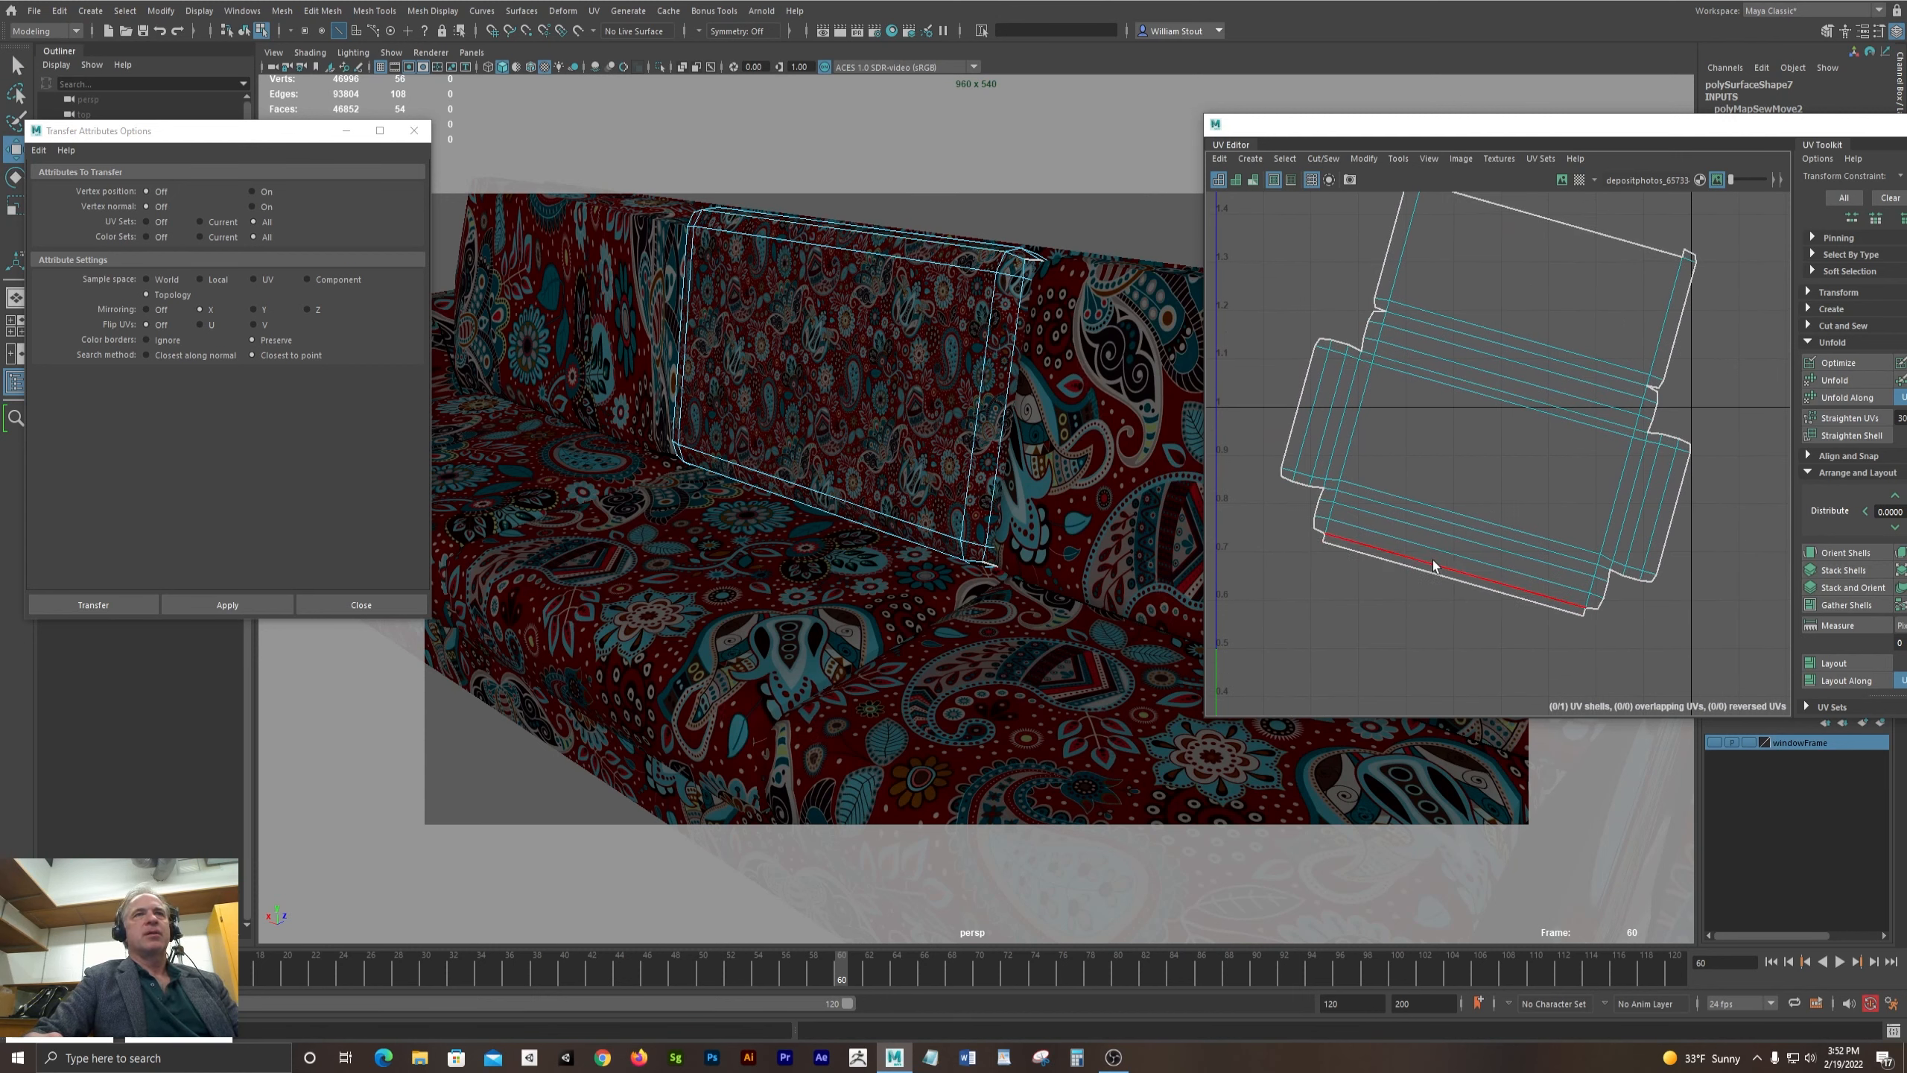
- Cut the thin rim strip off the shell's outer long side, opposite the second large panel
left_click(1434, 561)
left_click(1322, 160)
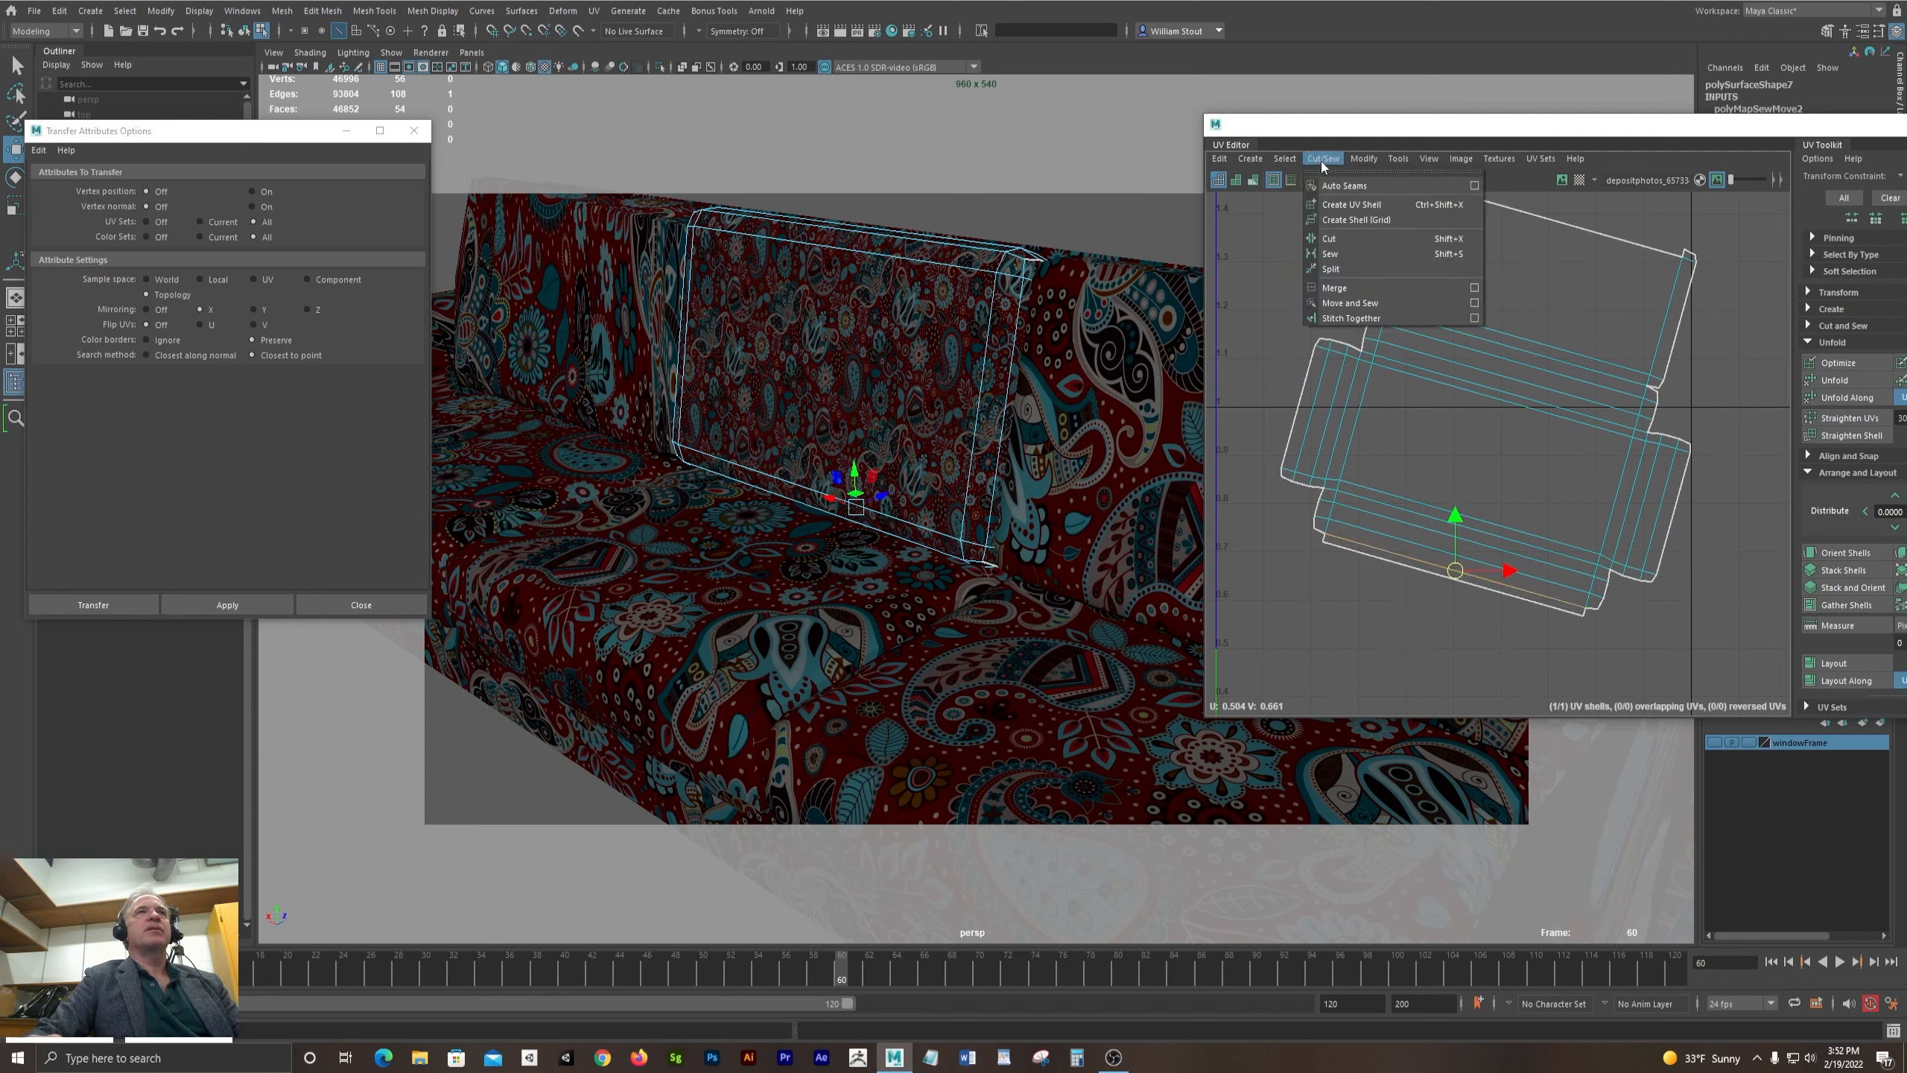
left_click(1344, 239)
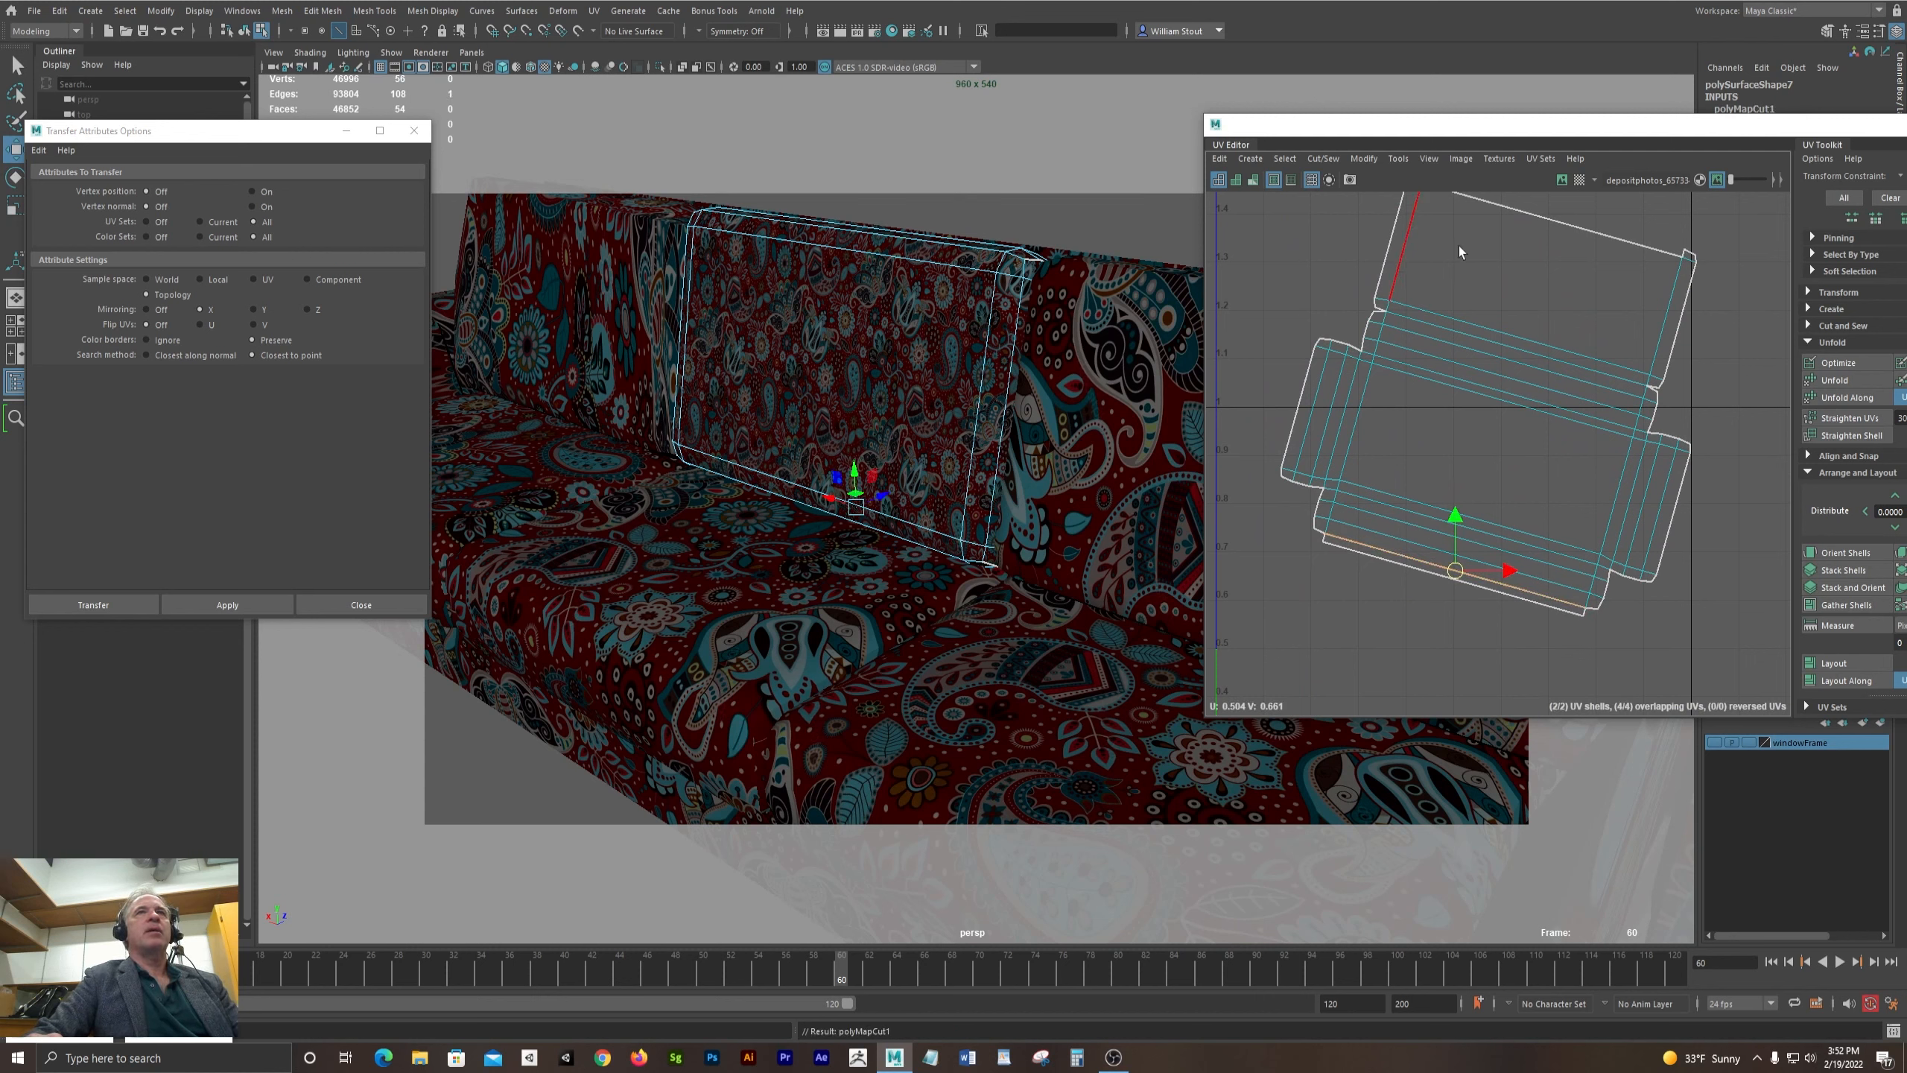
- Move and sew the cut rim strip onto the second large panel's far edge, including the short edges at both corners
left_click(1542, 217)
middle_click_drag(1593, 197, 1558, 358, "alt")
right_click_drag(1457, 327, 1687, 379, "alt")
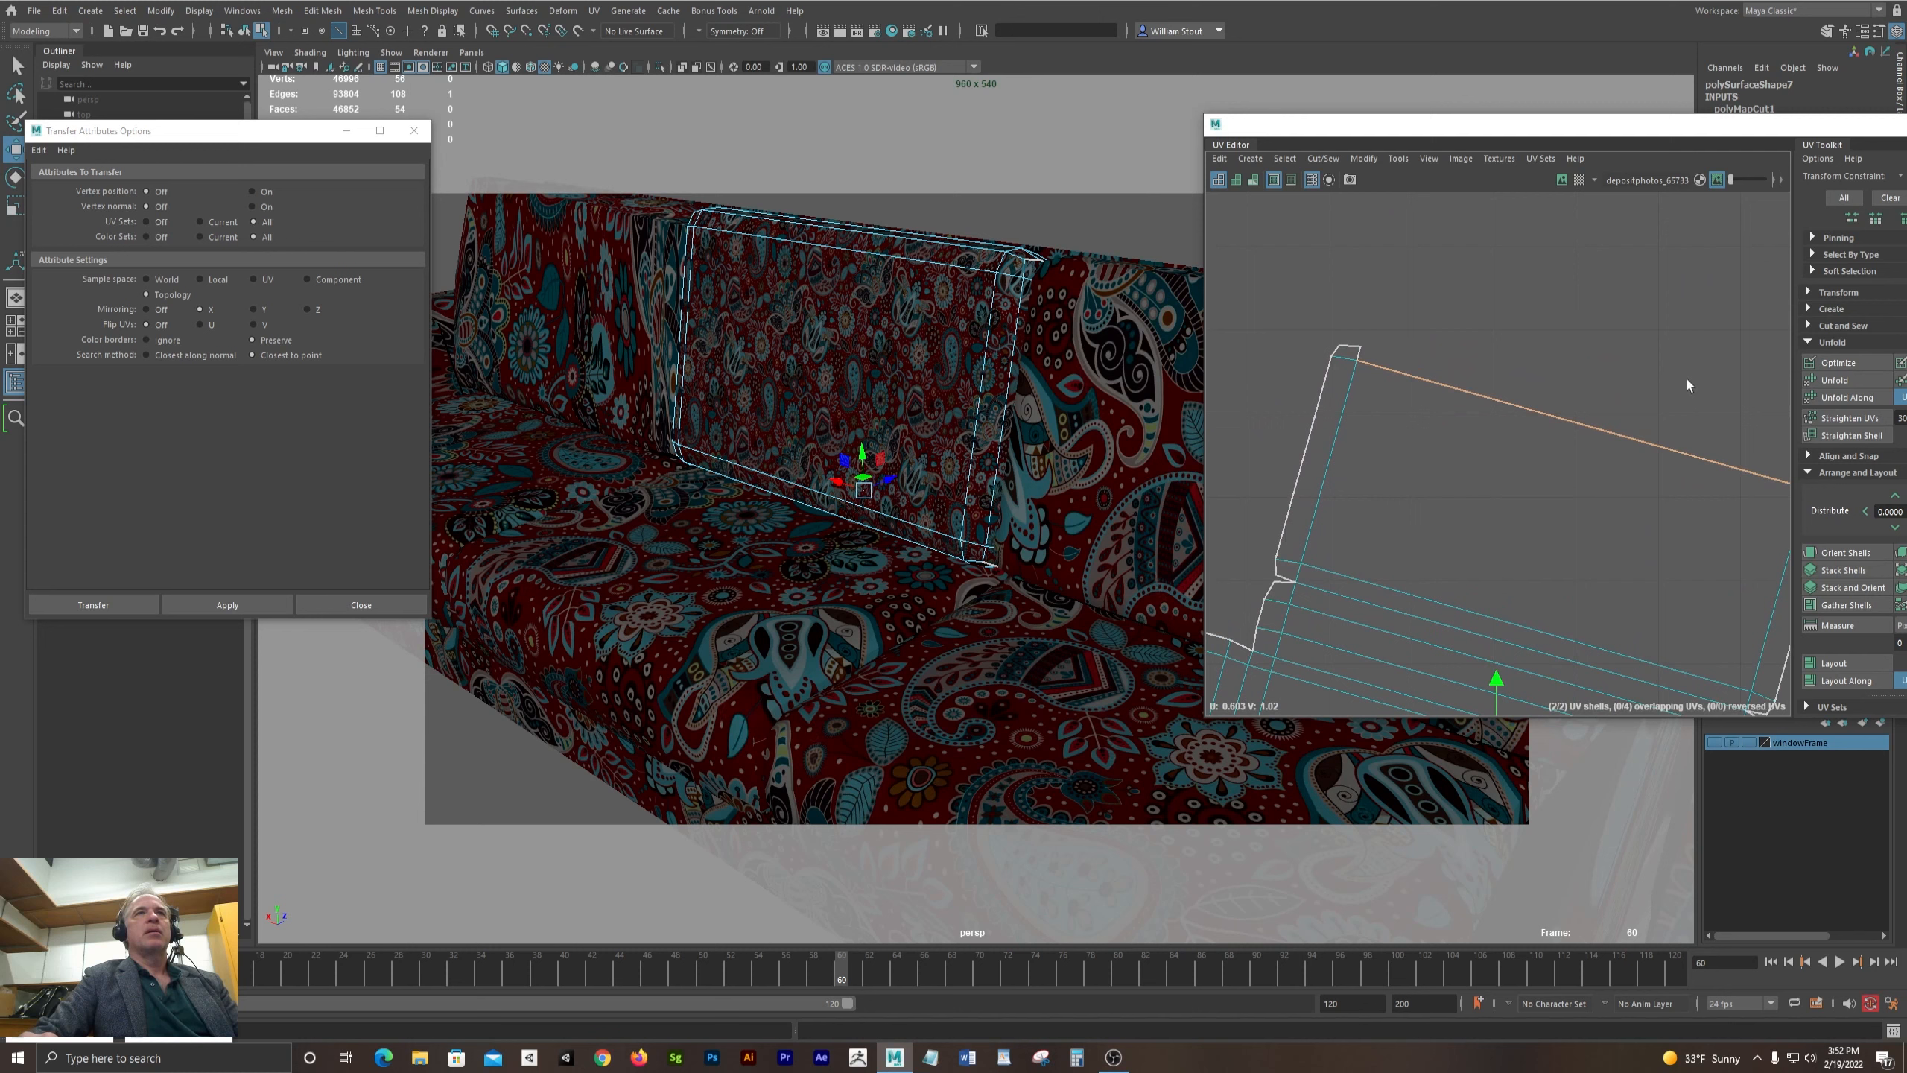
left_click(1349, 351, "shift")
scroll(1352, 349, "down", 4)
right_click_drag(1508, 307, 1716, 486, "alt")
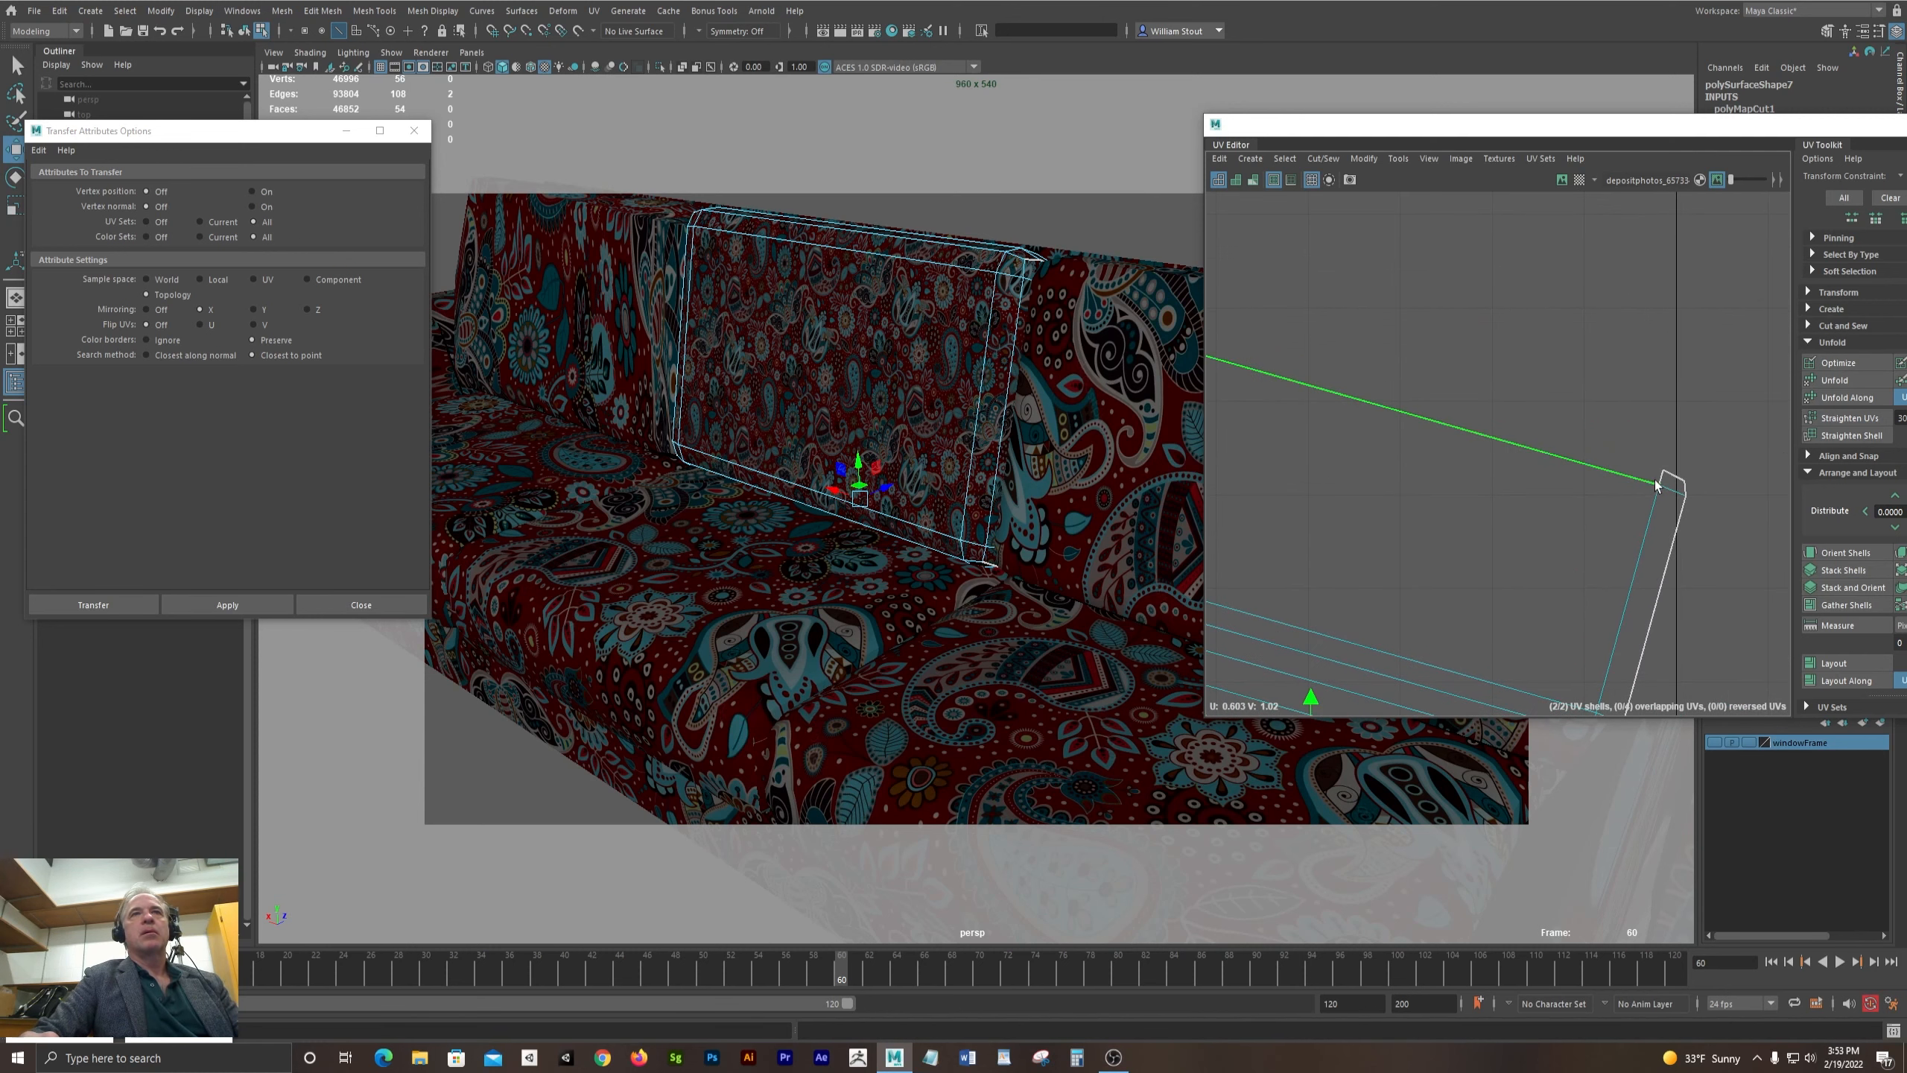
left_click(1323, 159)
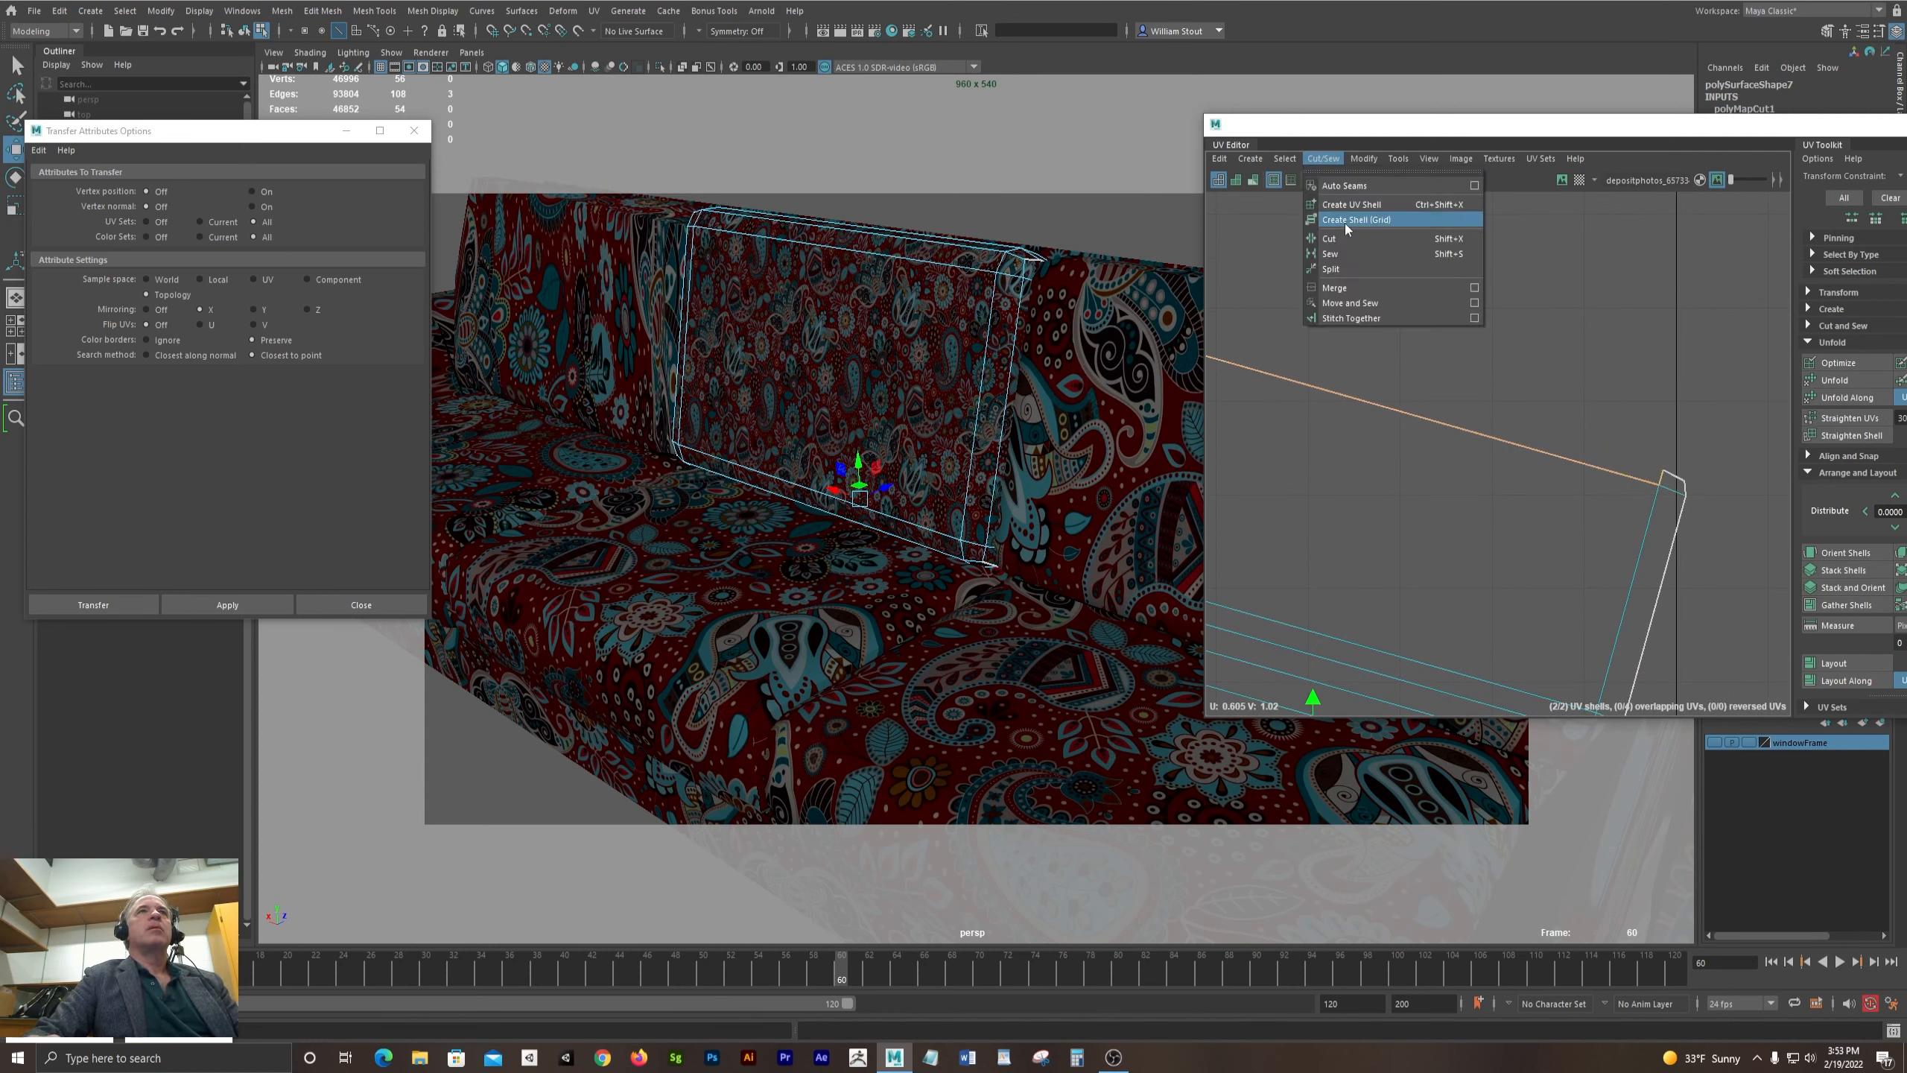
left_click(1349, 303)
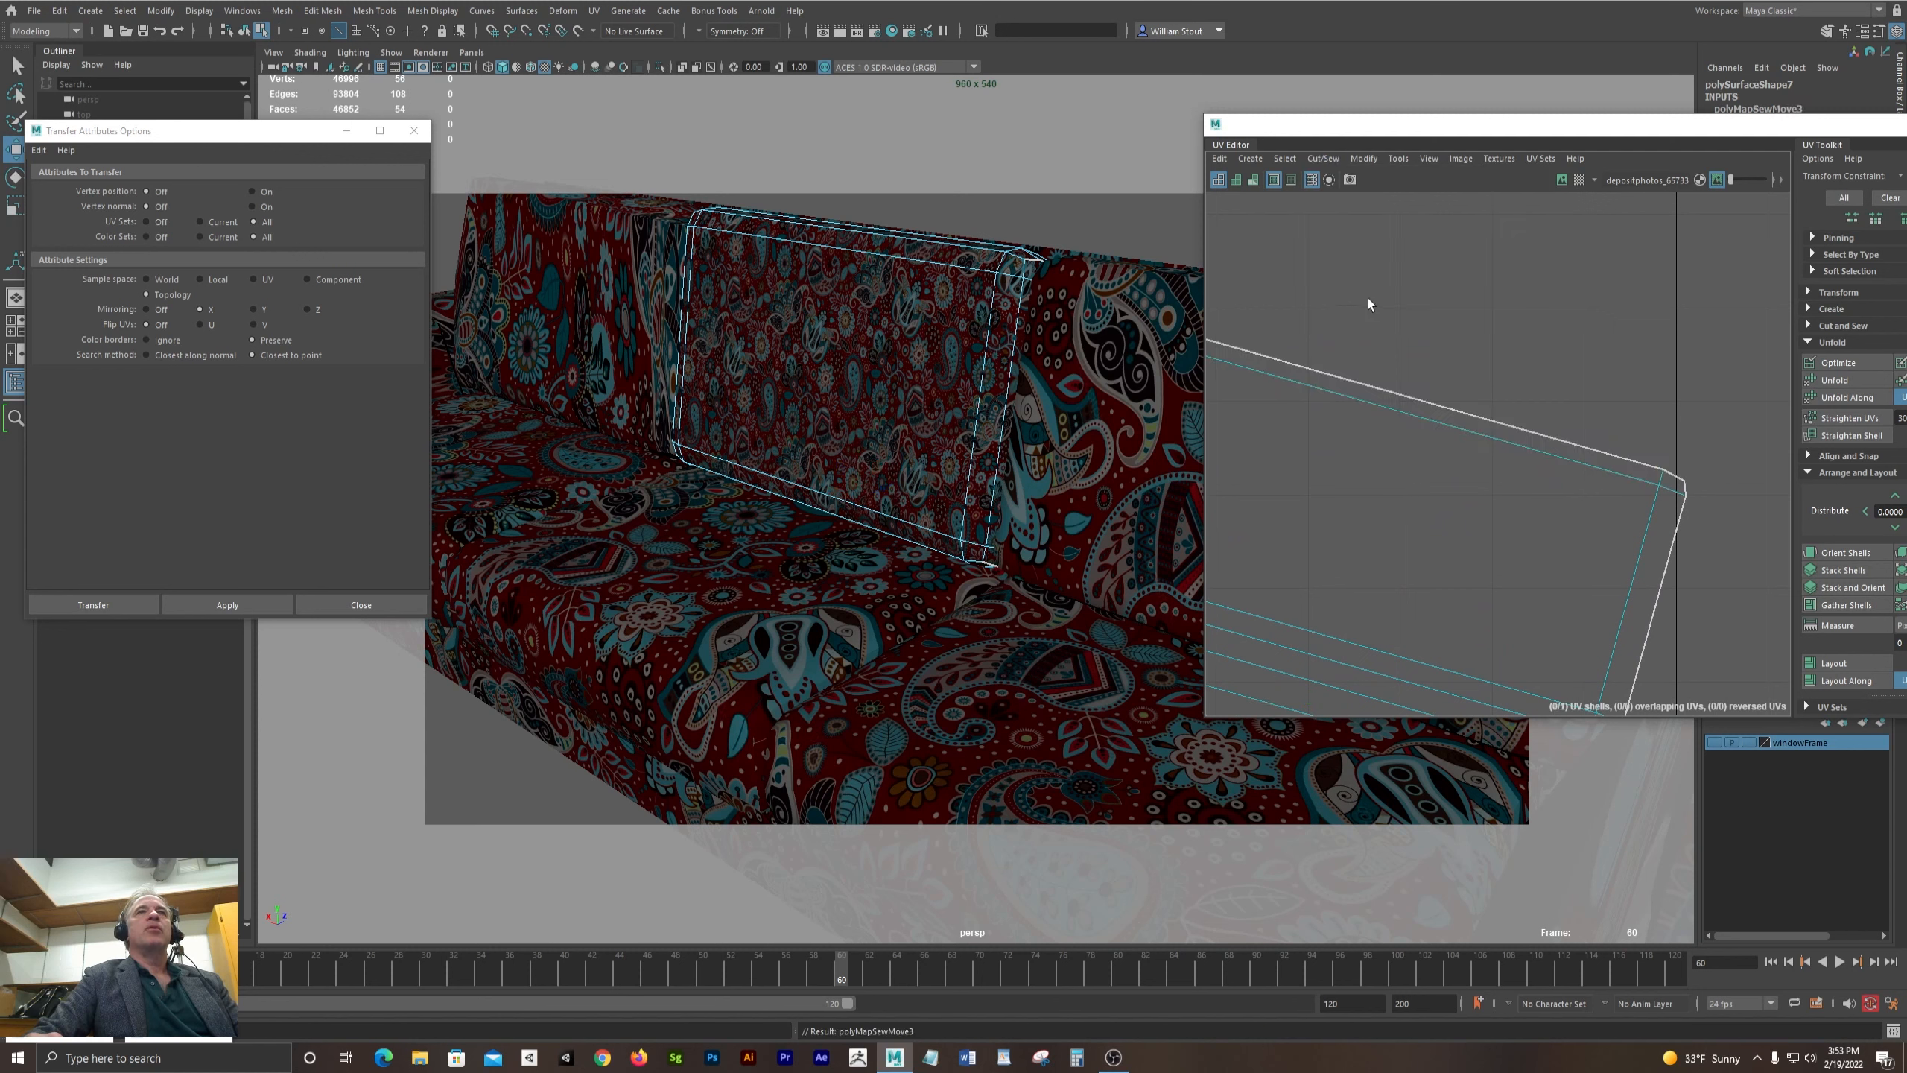
key("a")
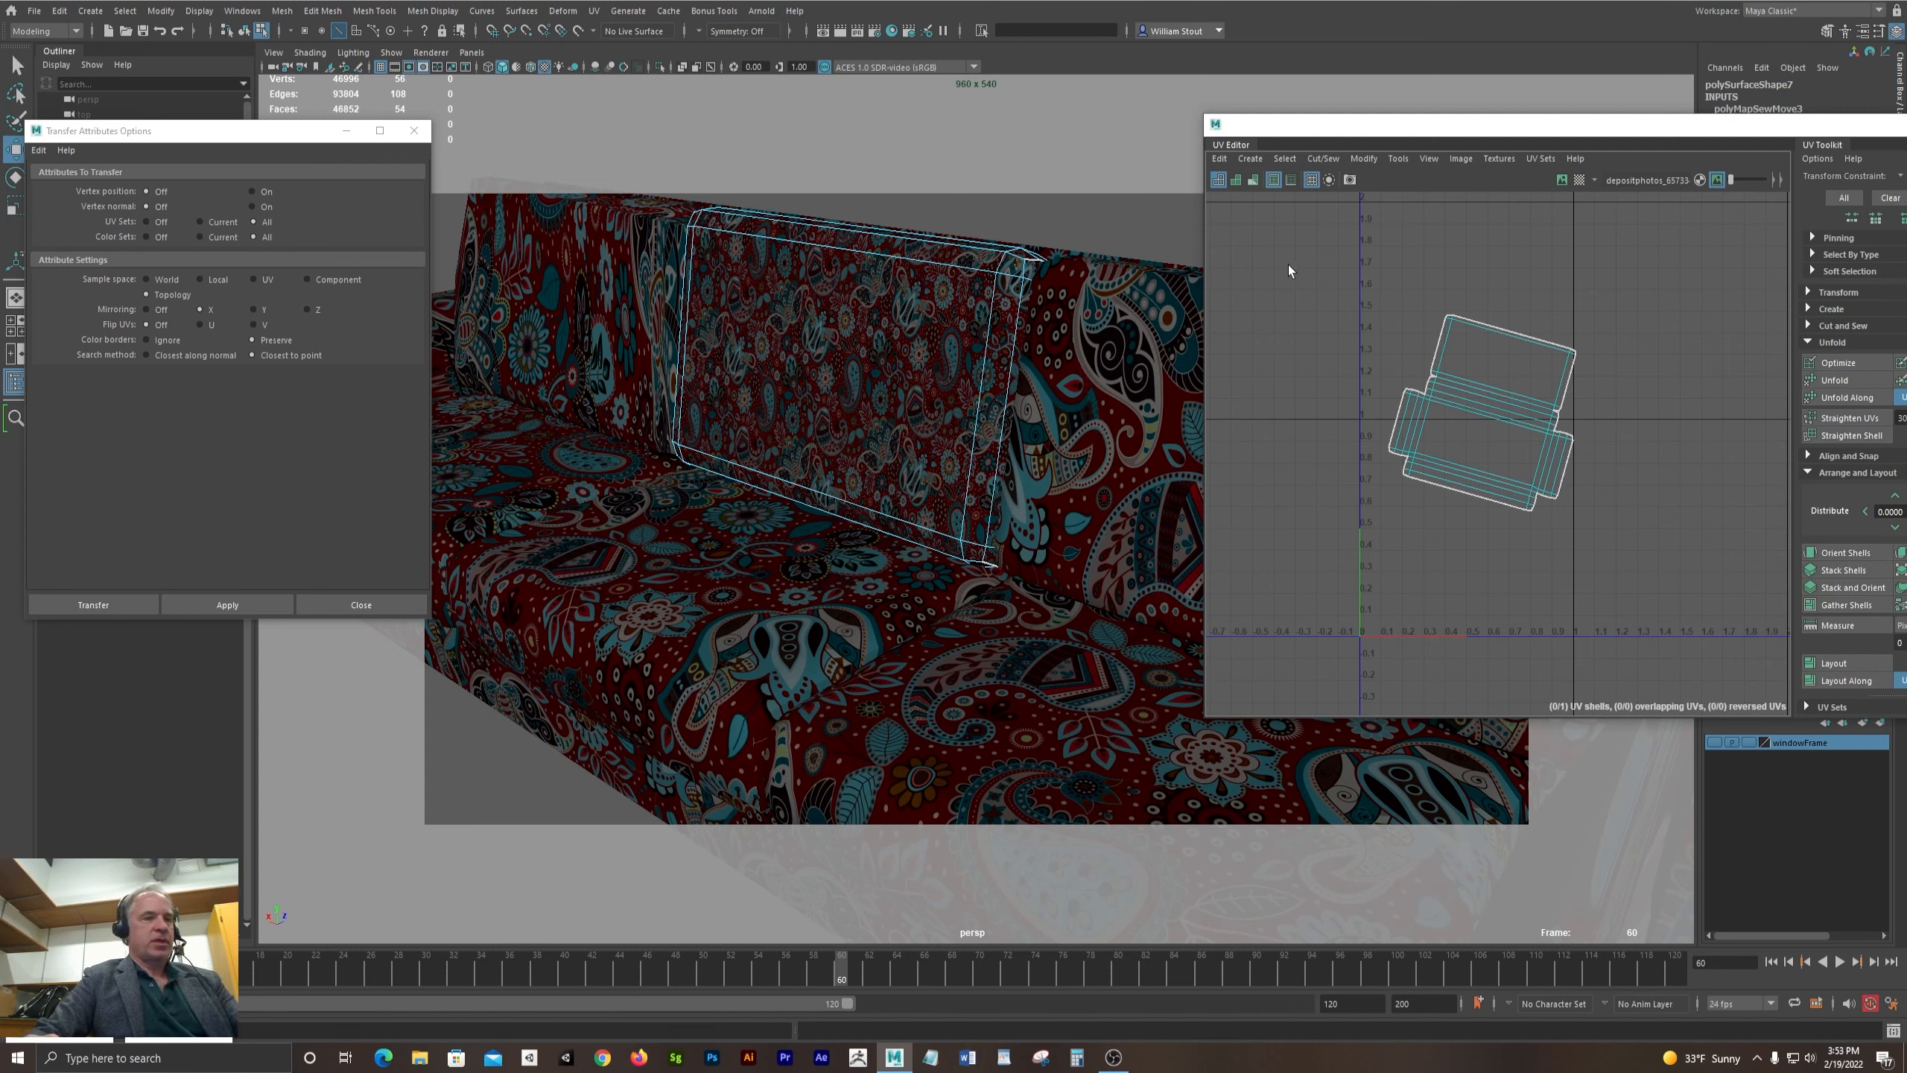
- Select the entire sewn cushion shell and rotate it until its sides are square to the UV grid
key("e")
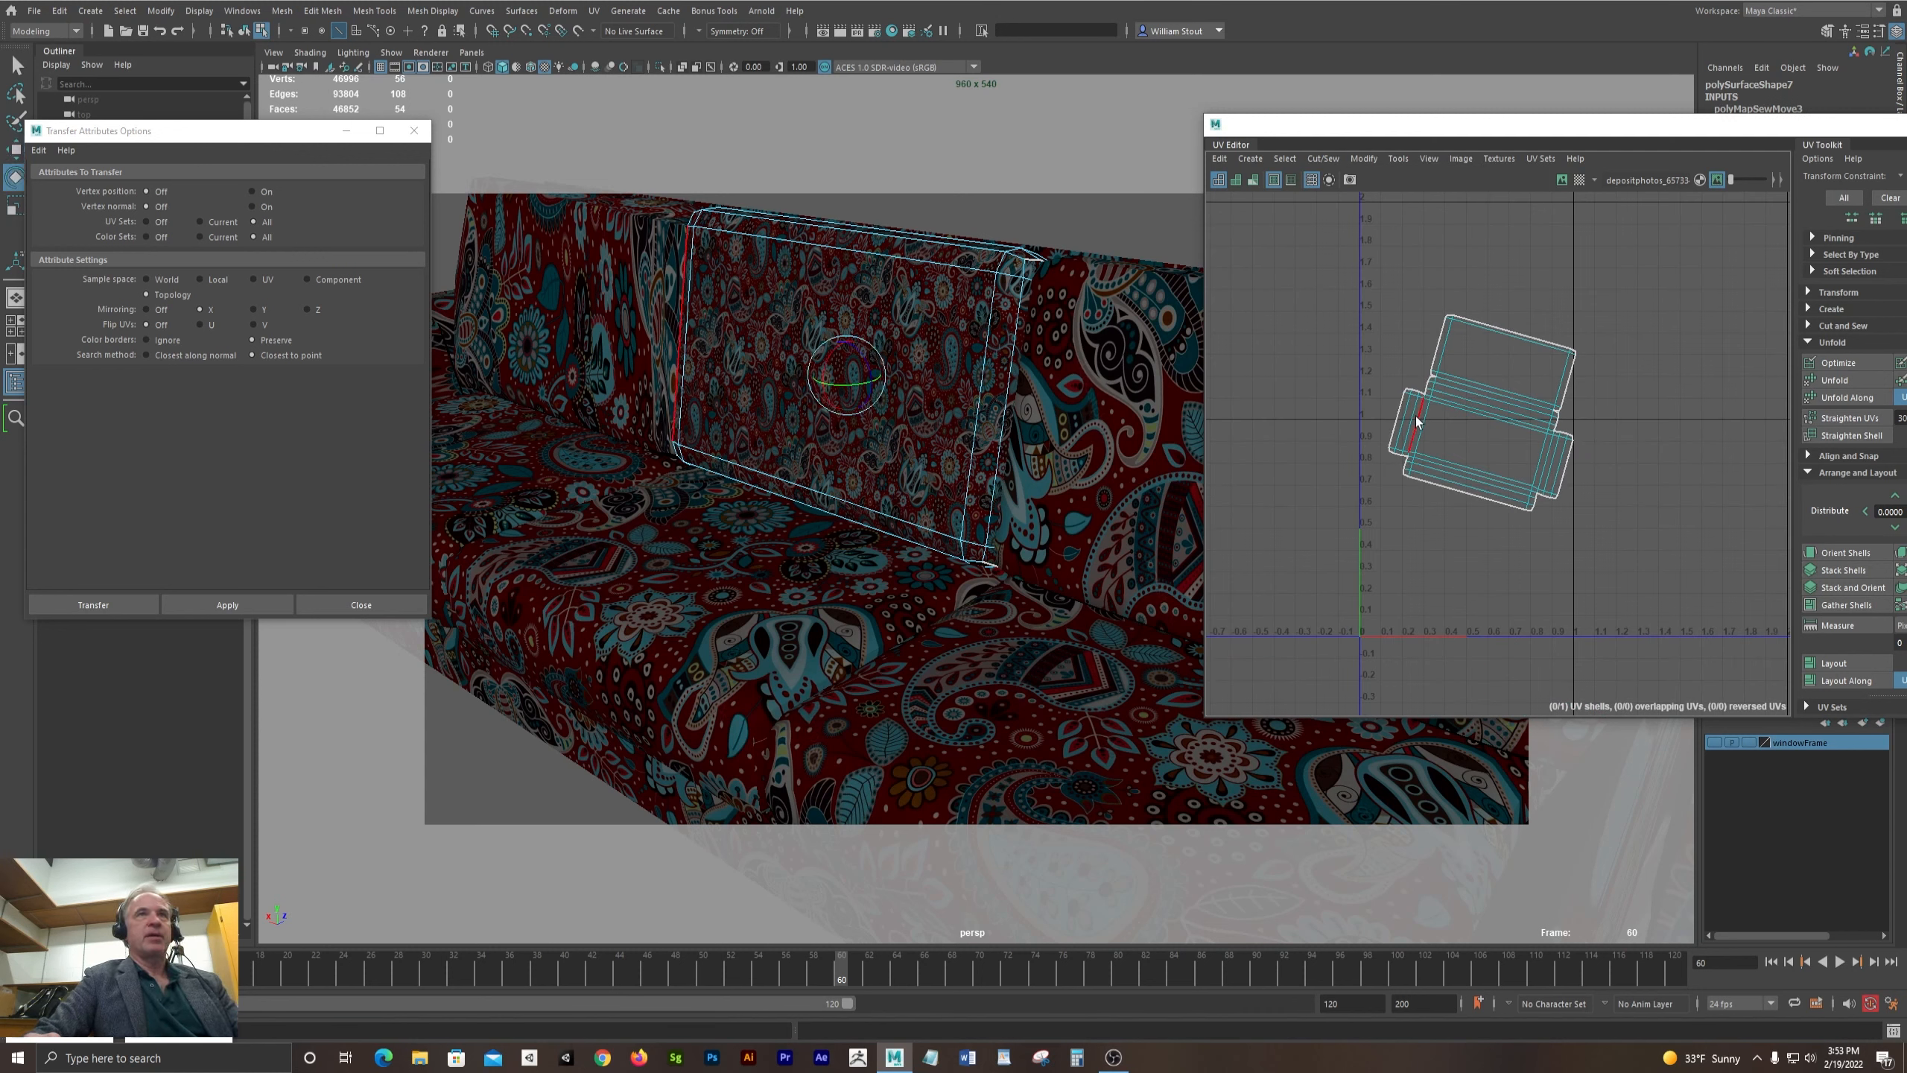
left_click(1486, 401)
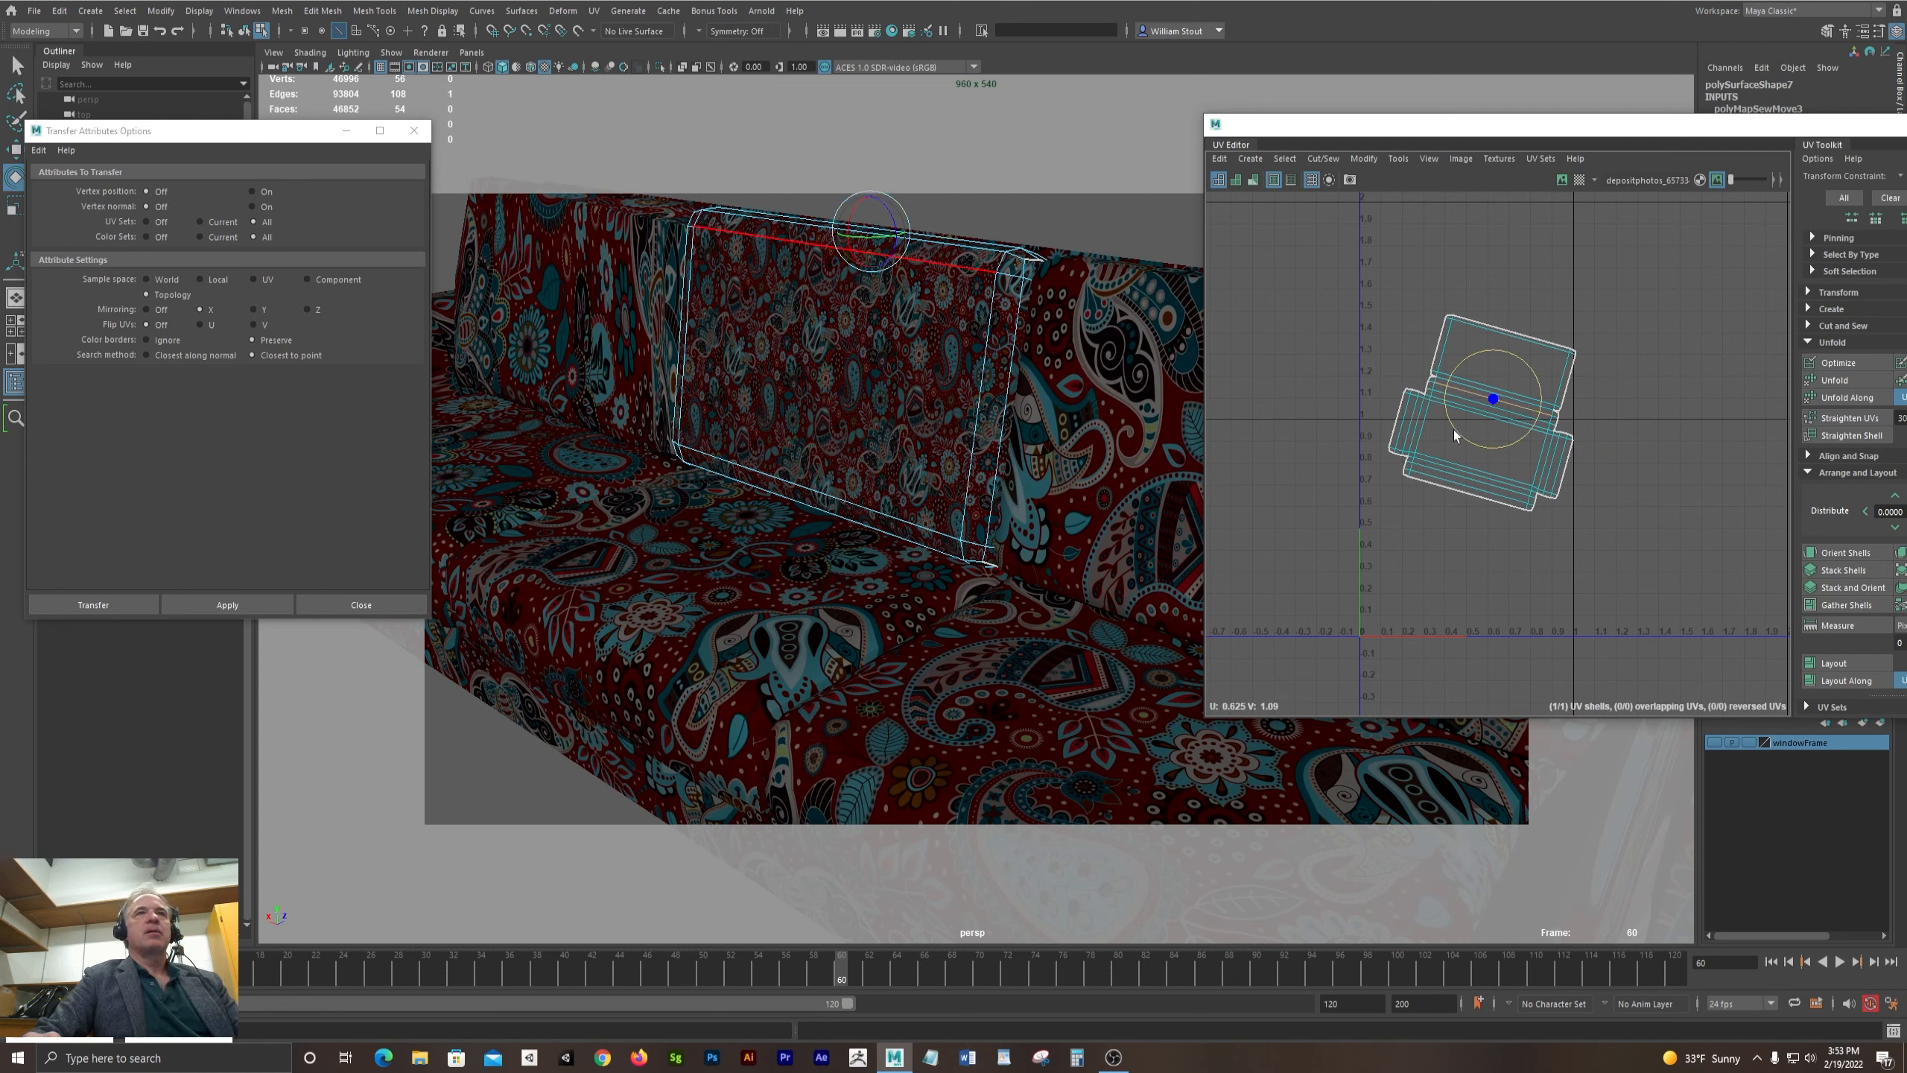
left_click(1454, 429)
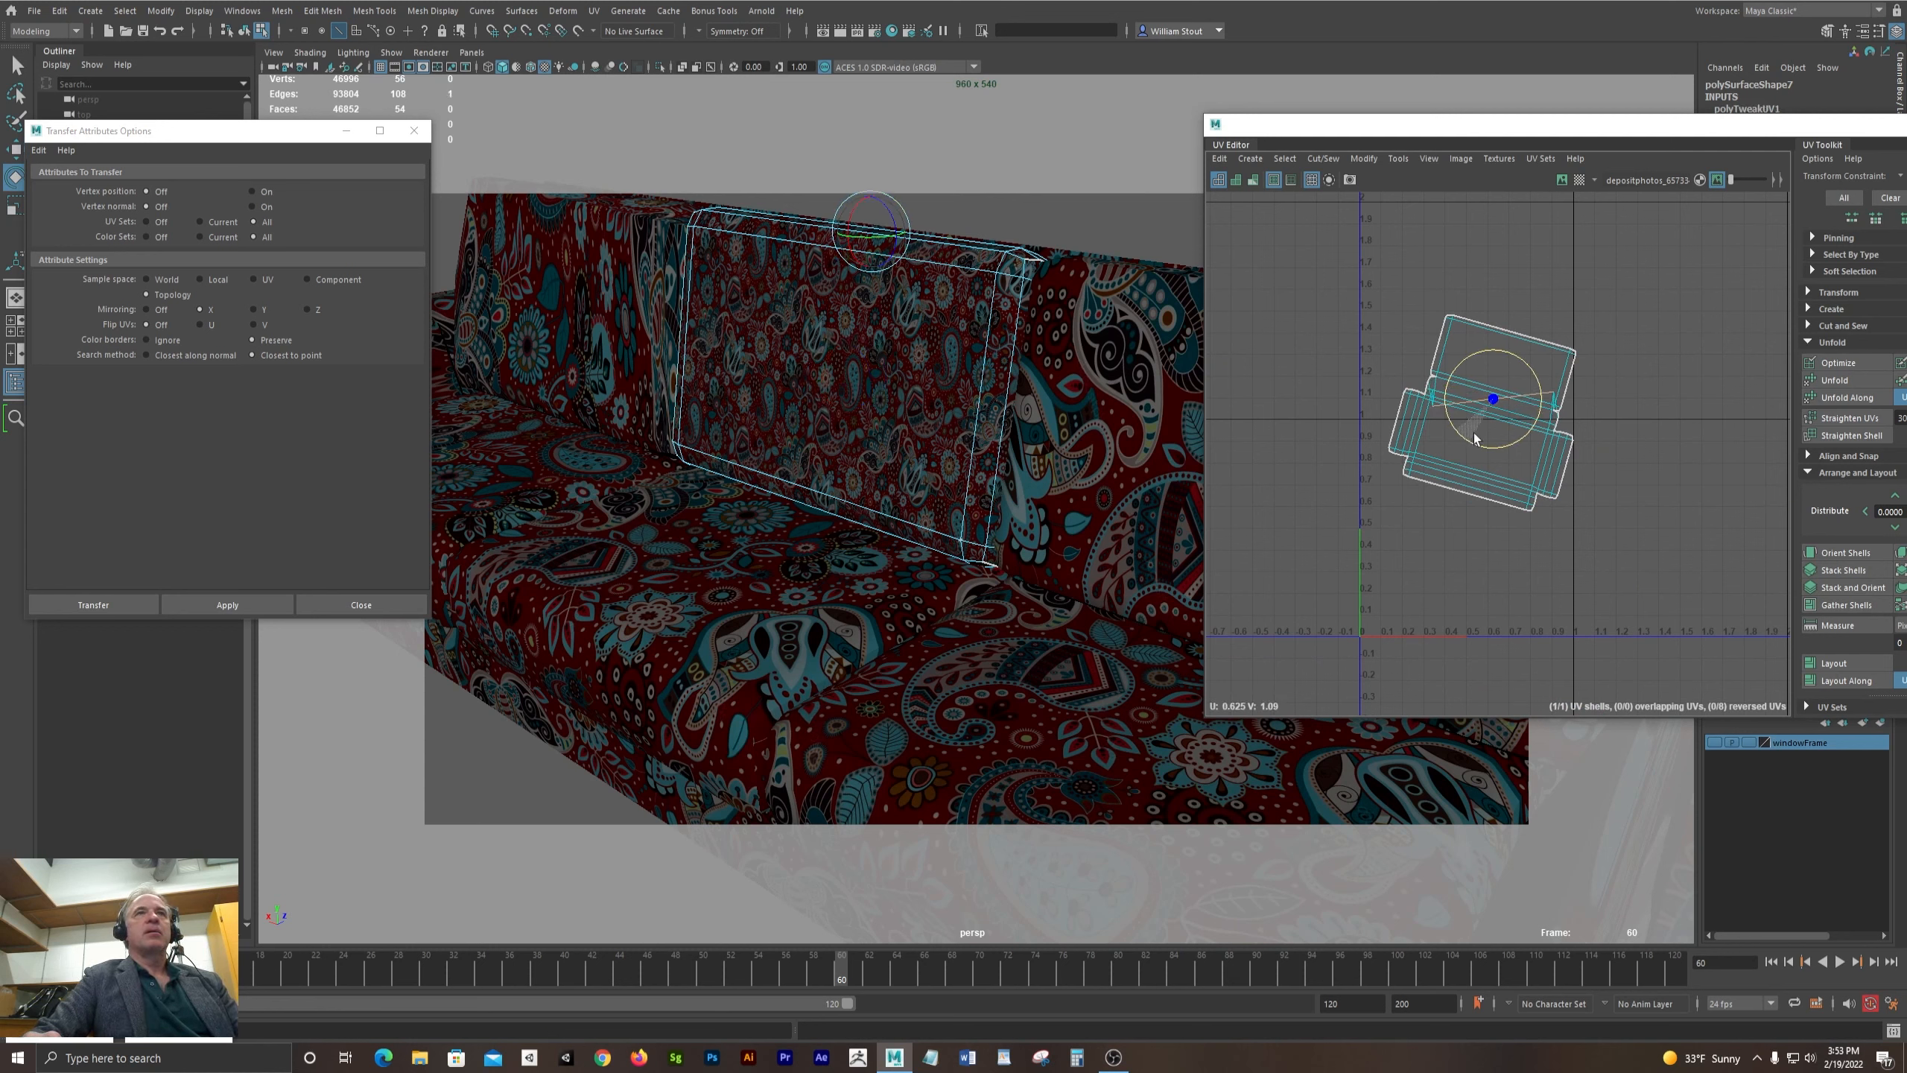
left_click(1582, 250)
left_click_drag(1315, 270, 1755, 603)
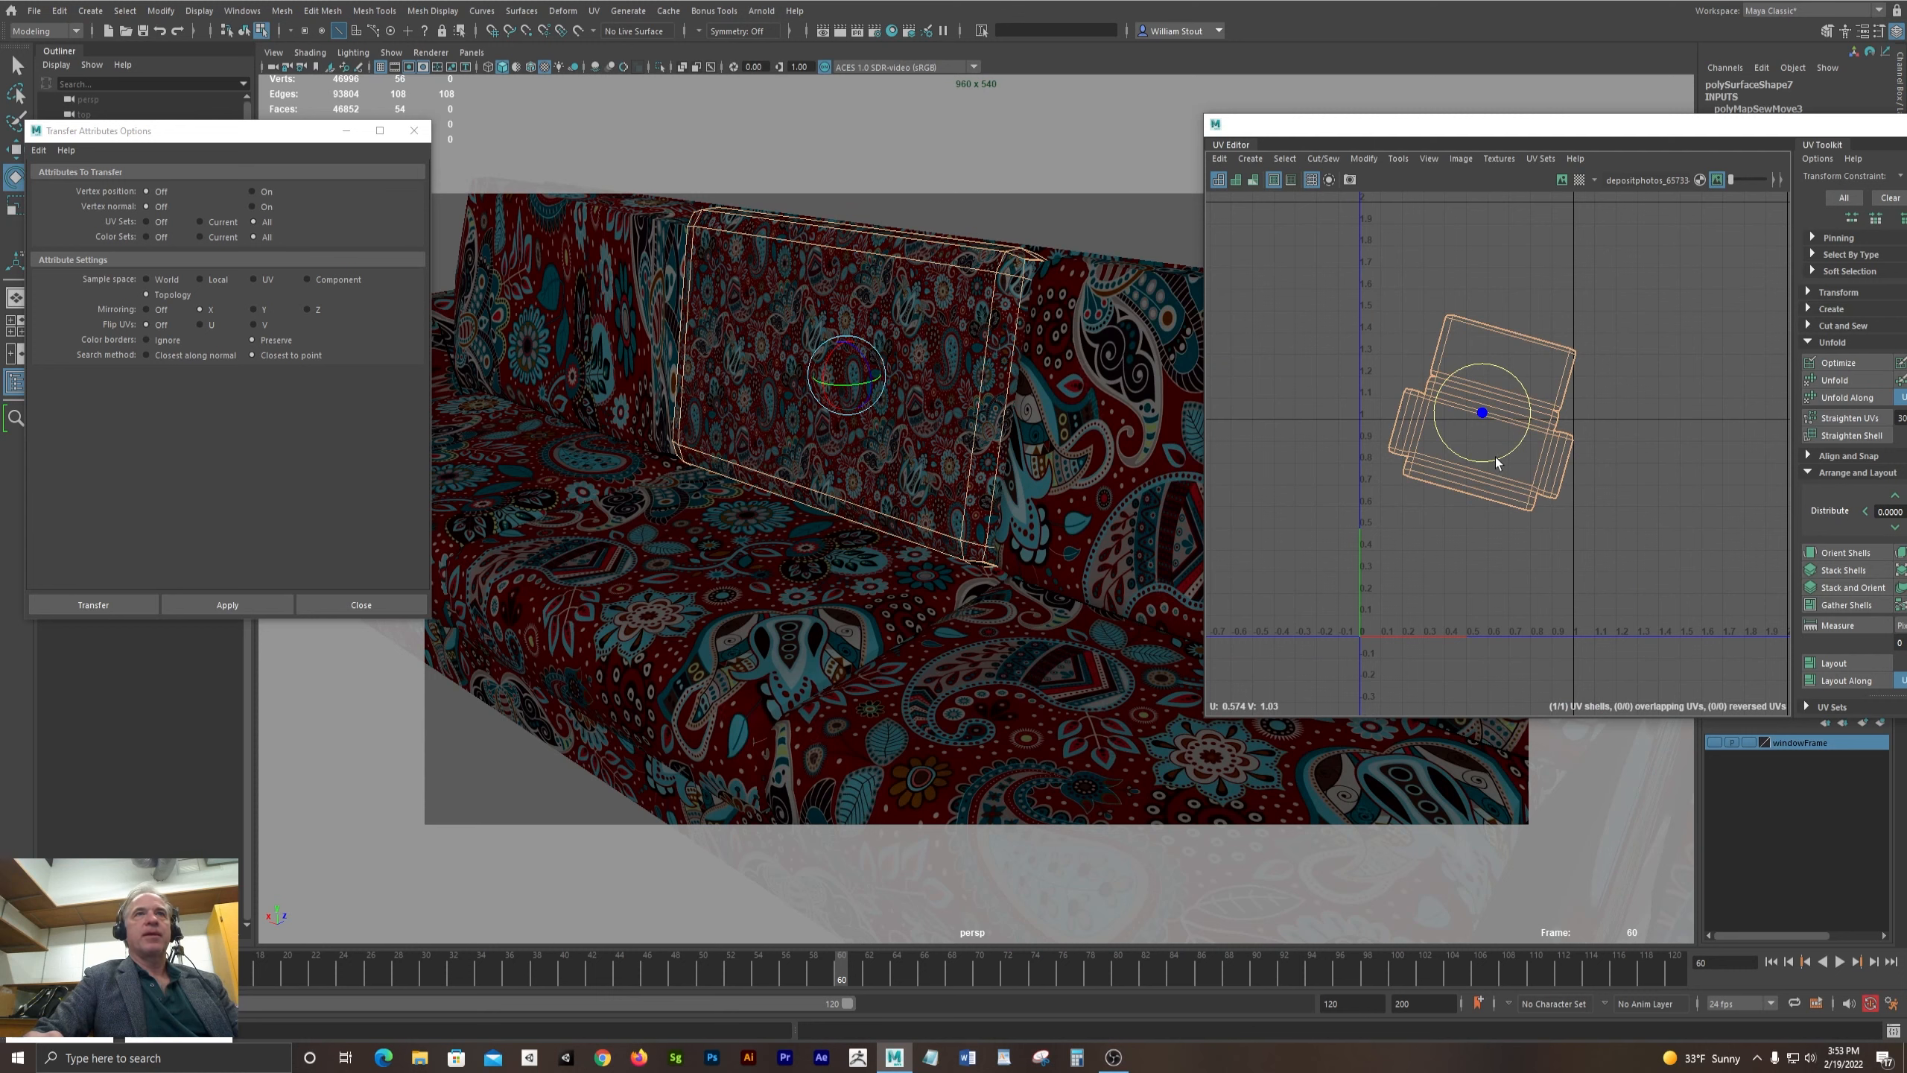
left_click_drag(1517, 453, 1511, 456)
- Select both cushions on the inner sides of the couch arms in object mode and apply an Automatic UV projection to them
scroll(989, 336, "down", 5)
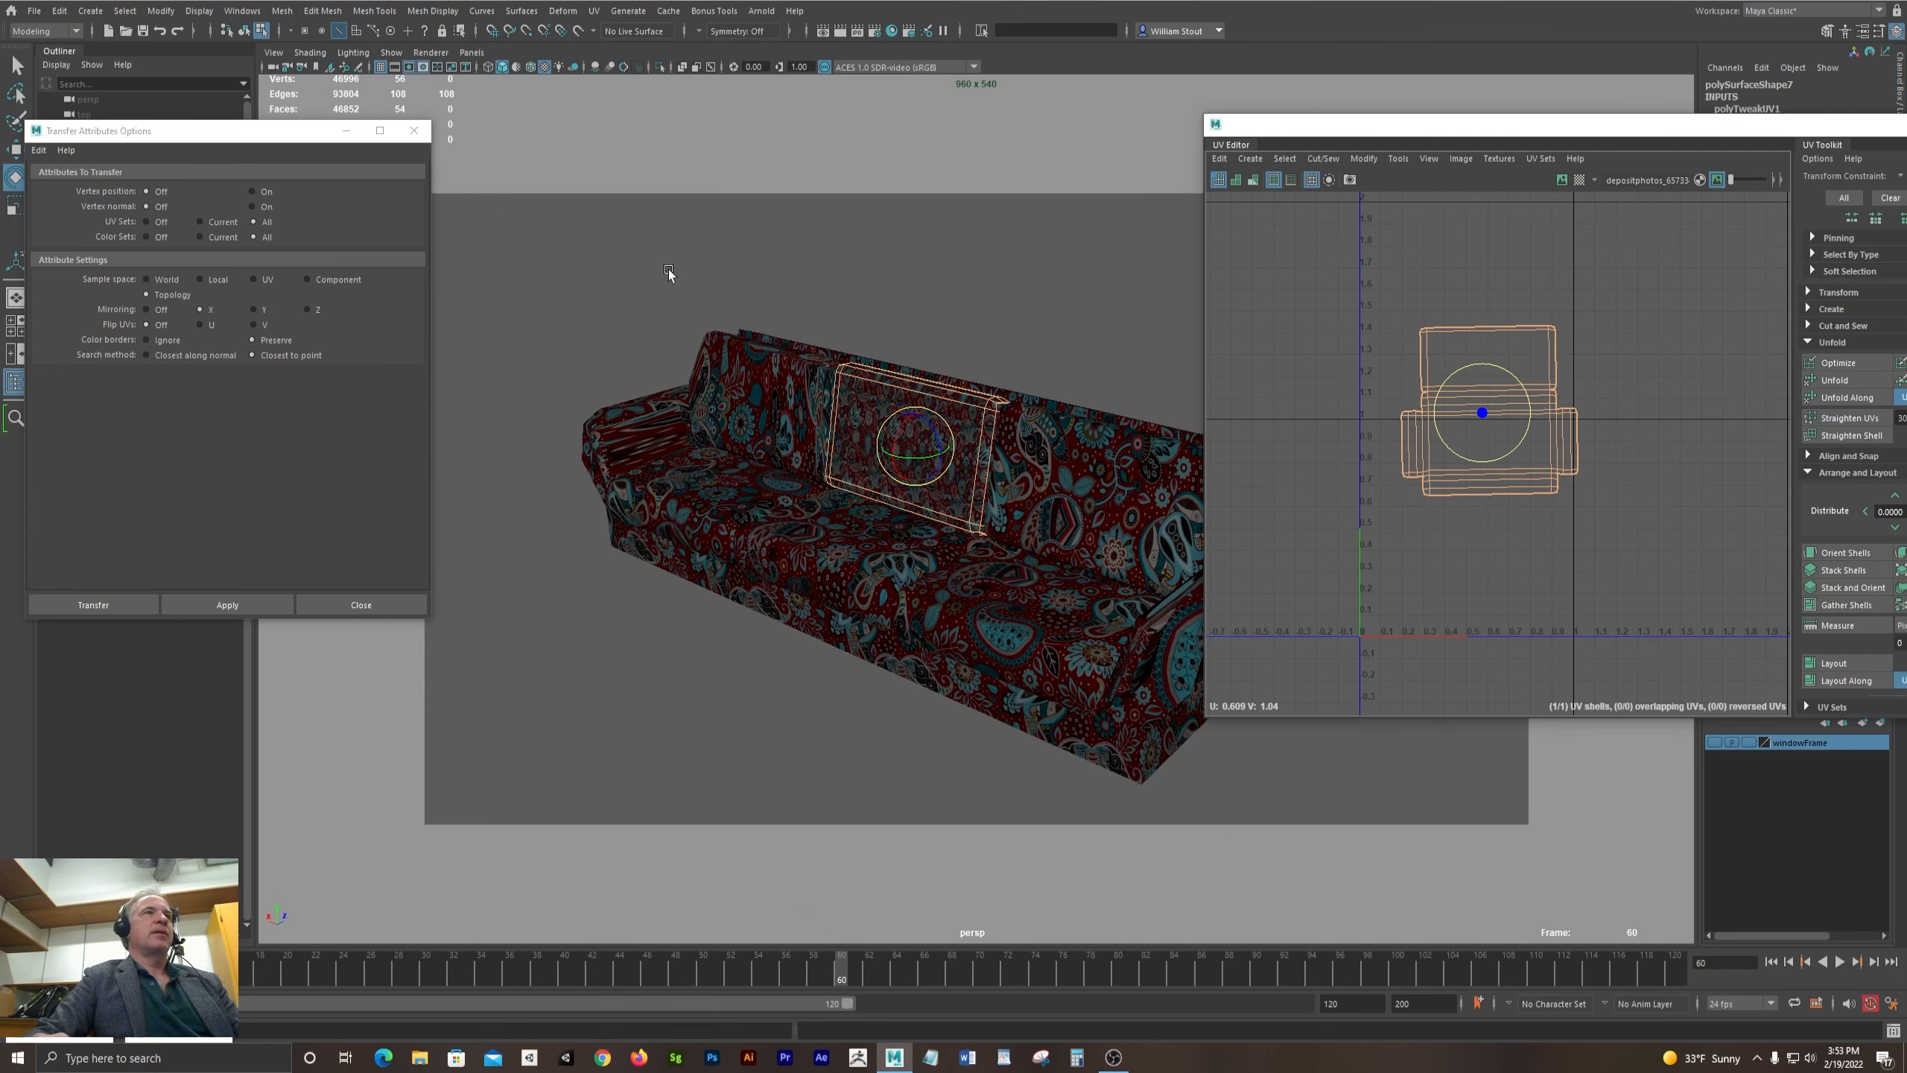
left_click_drag(568, 279, 1204, 689)
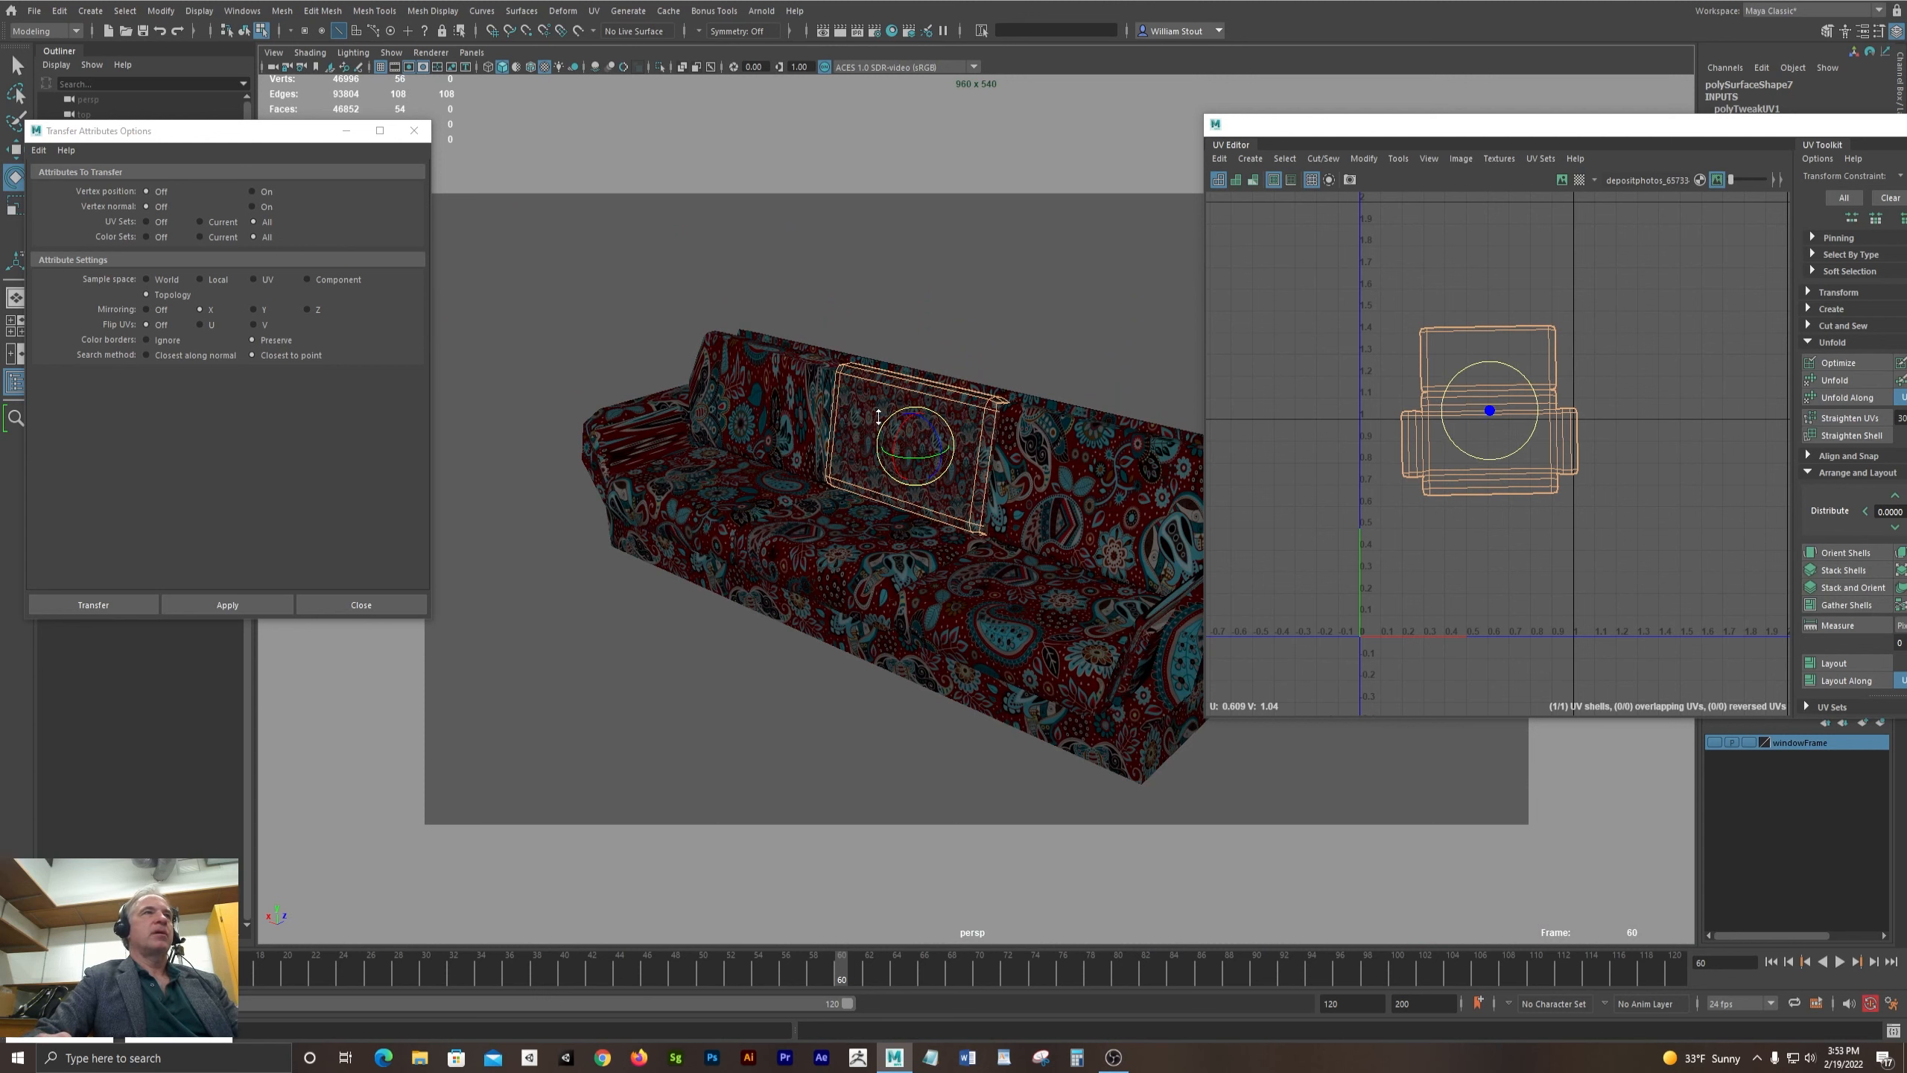
left_click(627, 436)
key("F8")
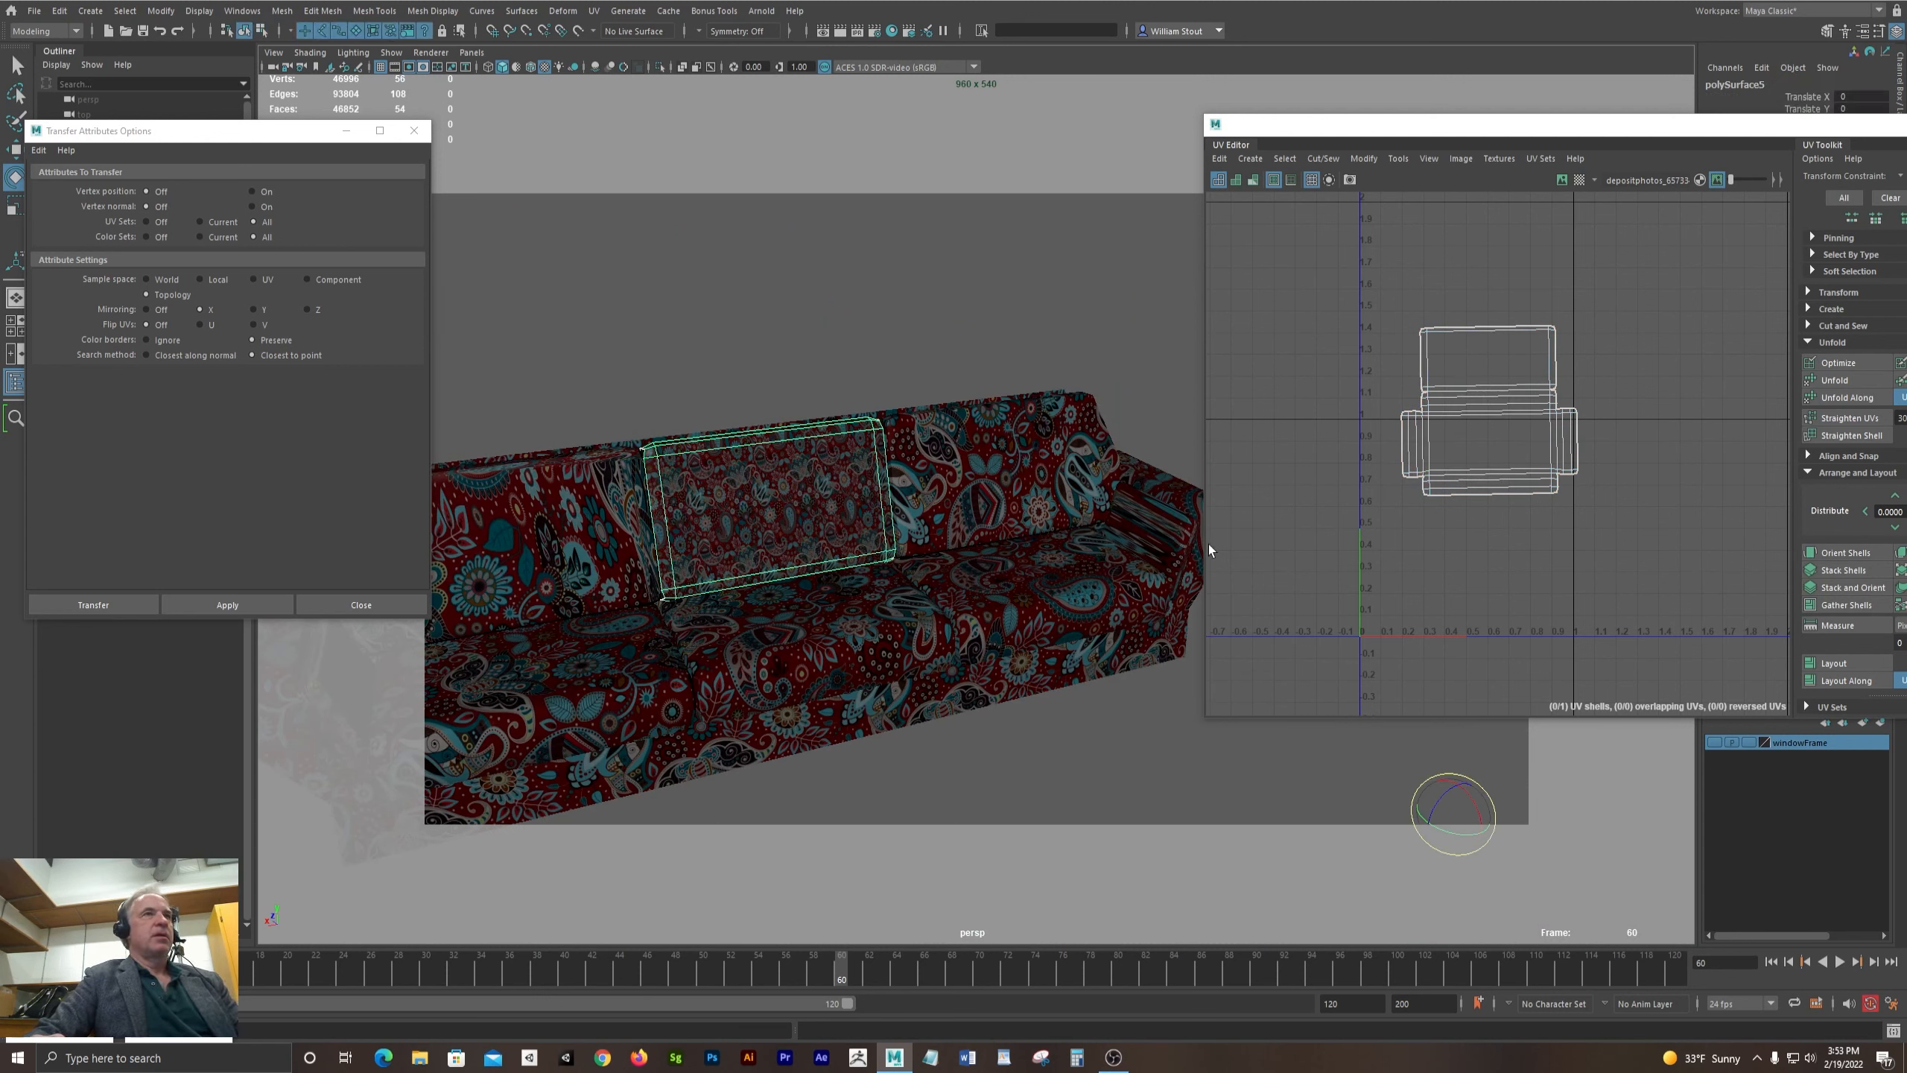
left_click(1190, 537)
key("f")
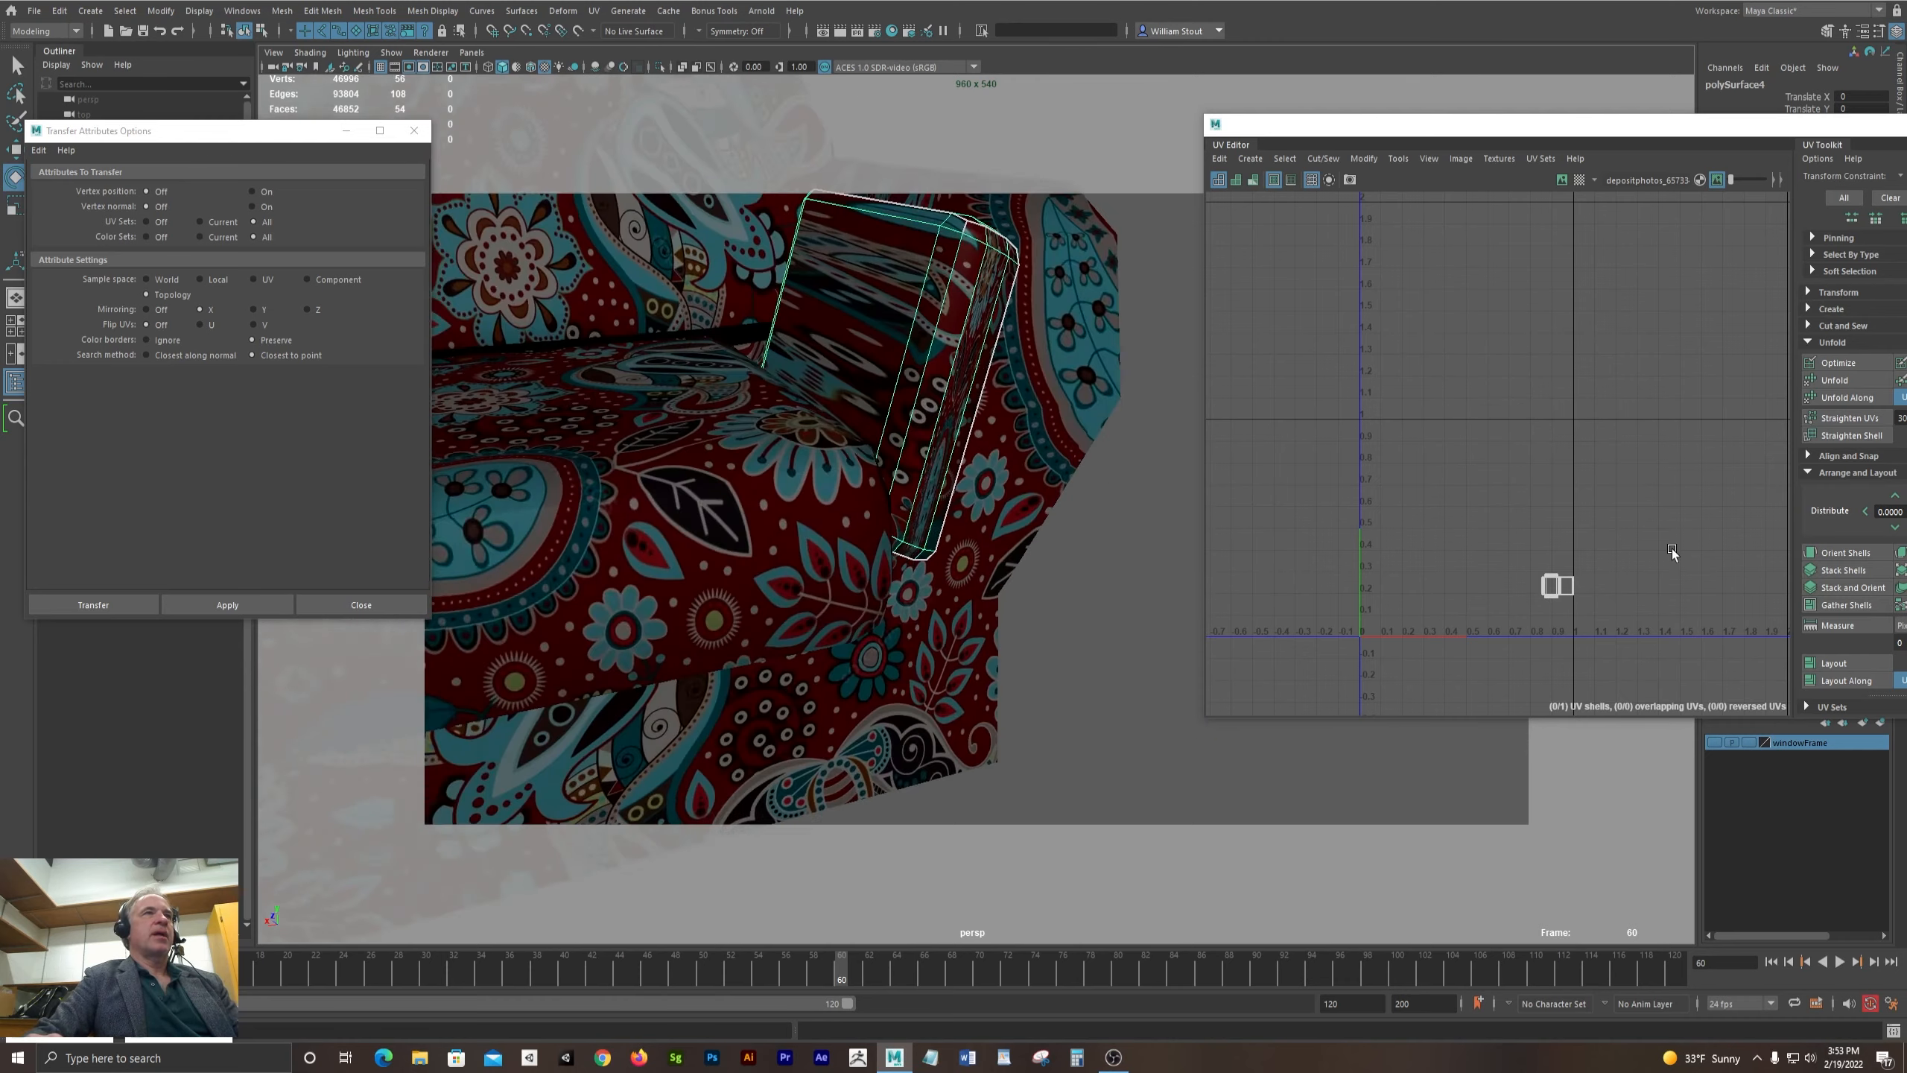
middle_click_drag(971, 424, 1026, 507, "alt")
right_click_drag(1065, 498, 751, 401, "alt")
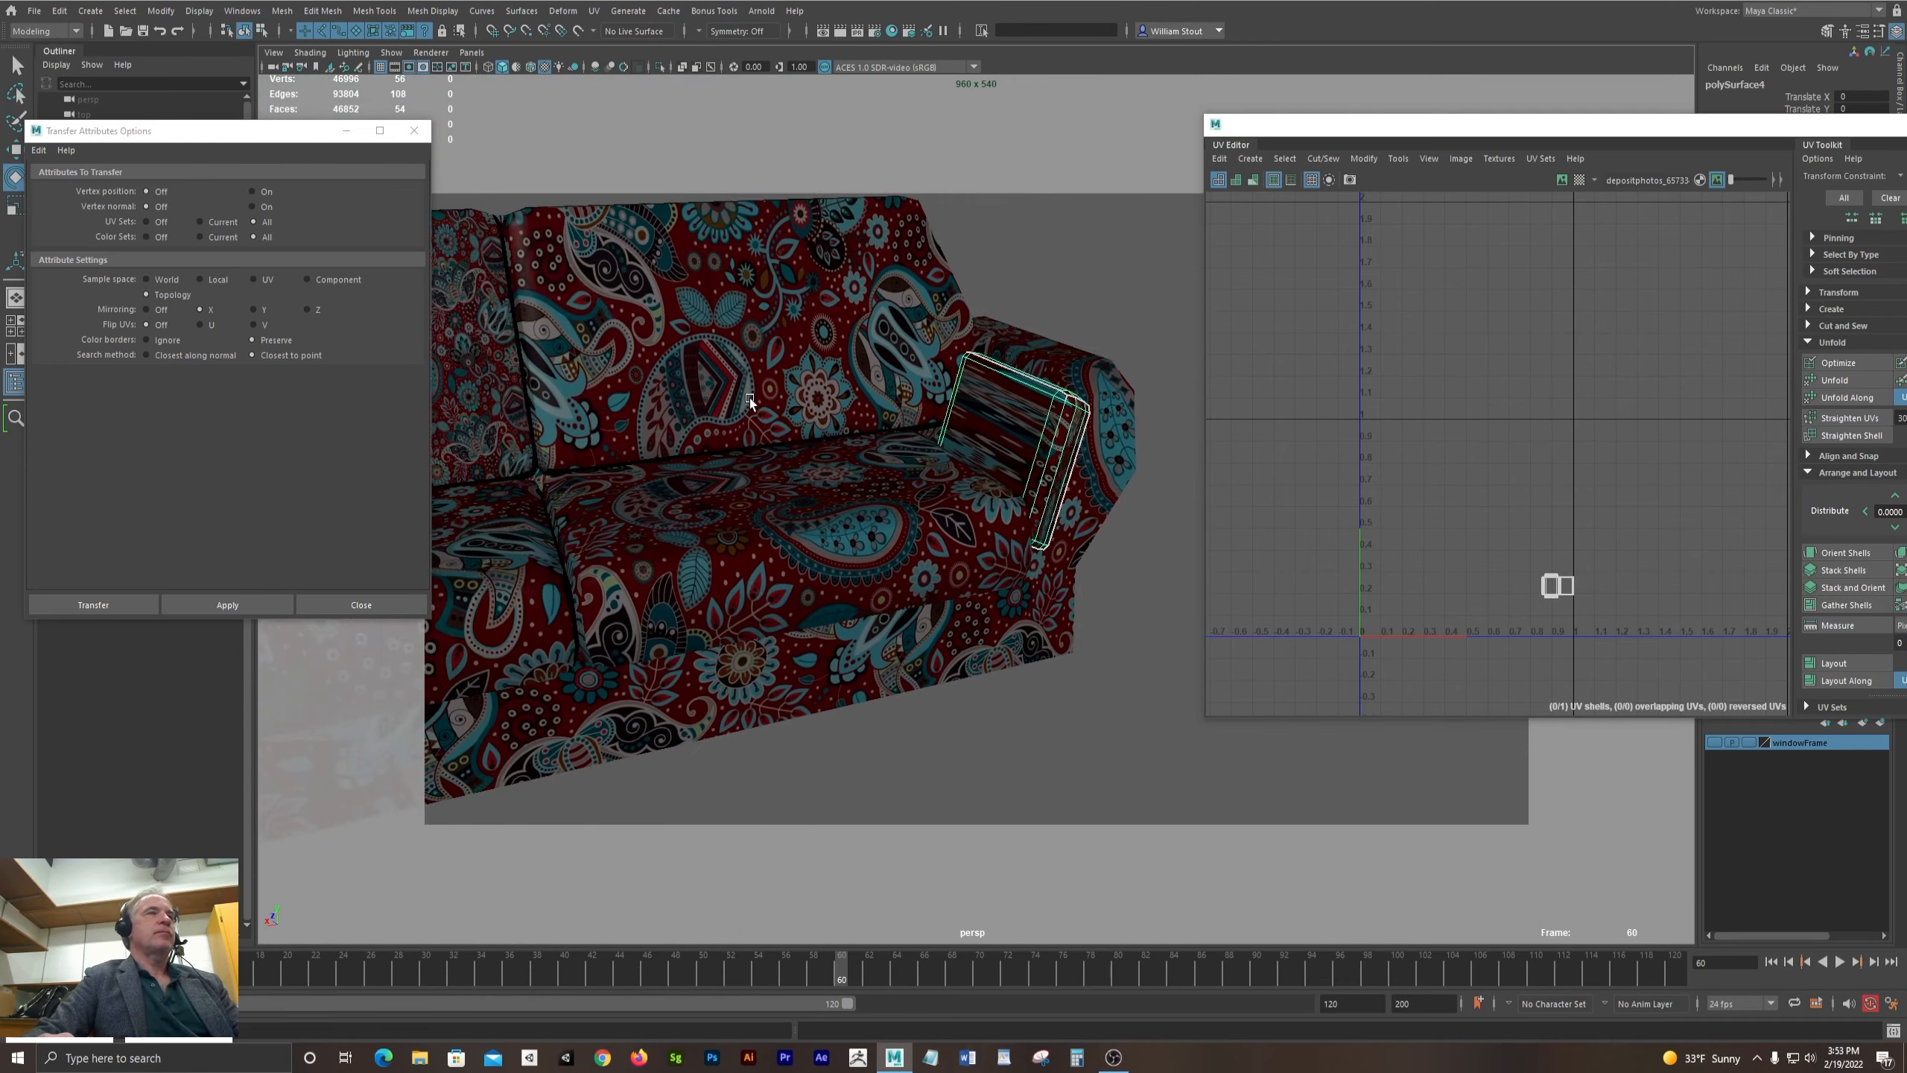
middle_click_drag(750, 402, 1133, 342, "alt")
middle_click_drag(579, 520, 964, 434, "alt")
middle_click_drag(511, 532, 902, 459, "alt")
mouse_move(902, 460)
left_mouse_down("alt")
mouse_move(848, 508)
mouse_move(792, 503)
mouse_move(798, 517)
left_mouse_up("alt")
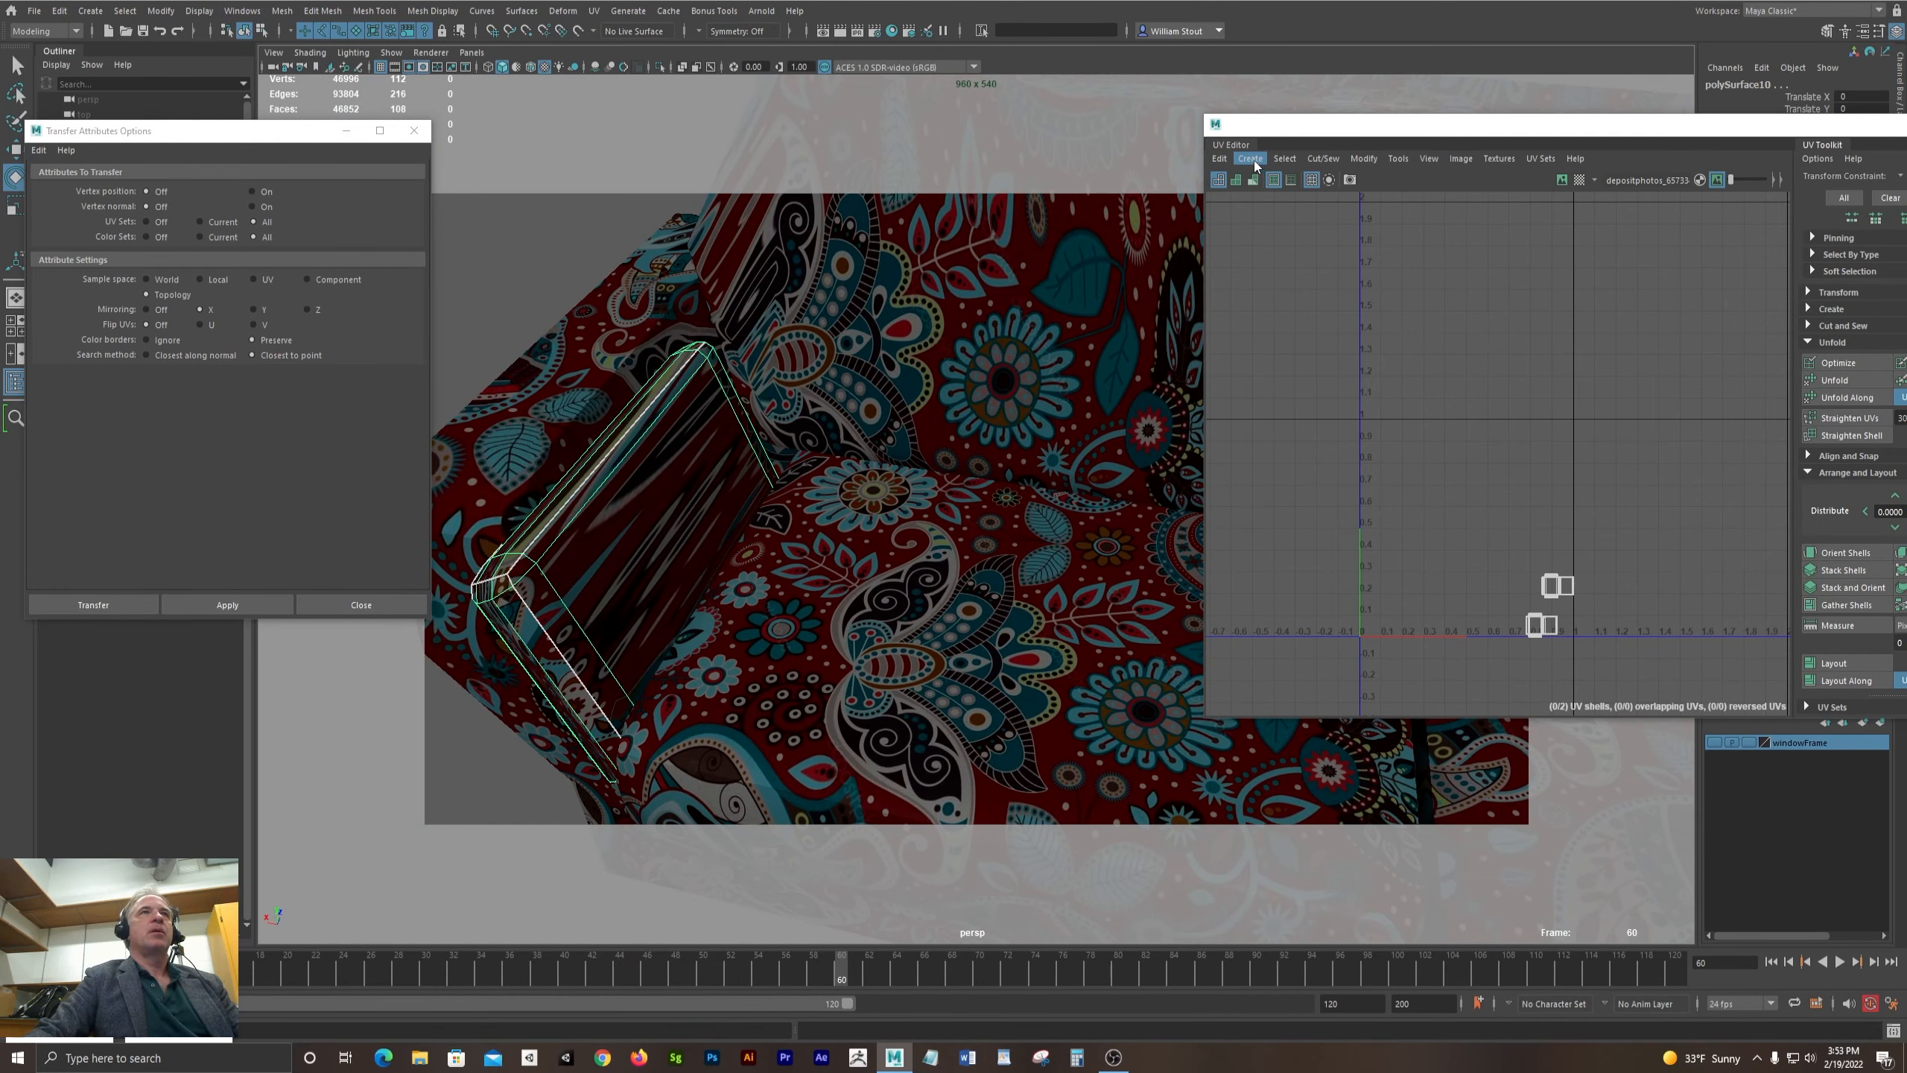
left_click(1251, 159)
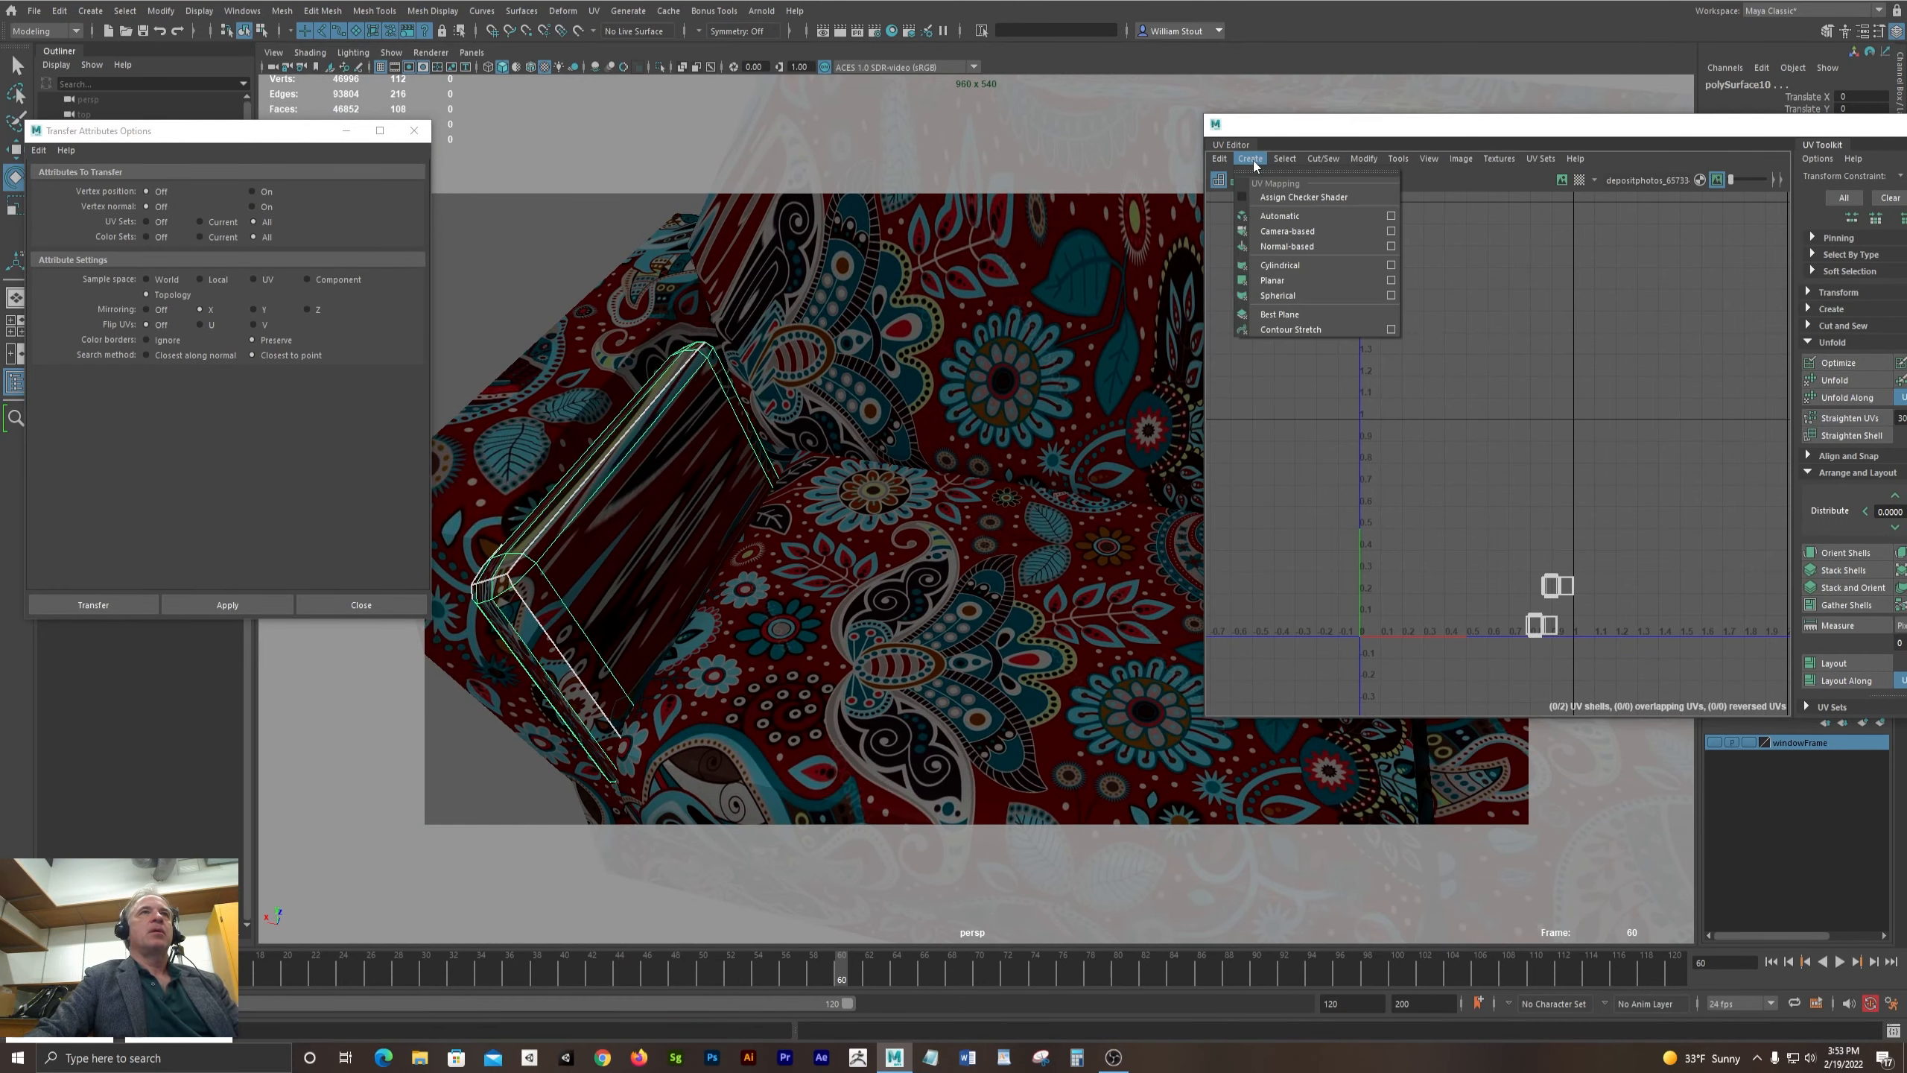
left_click(1291, 217)
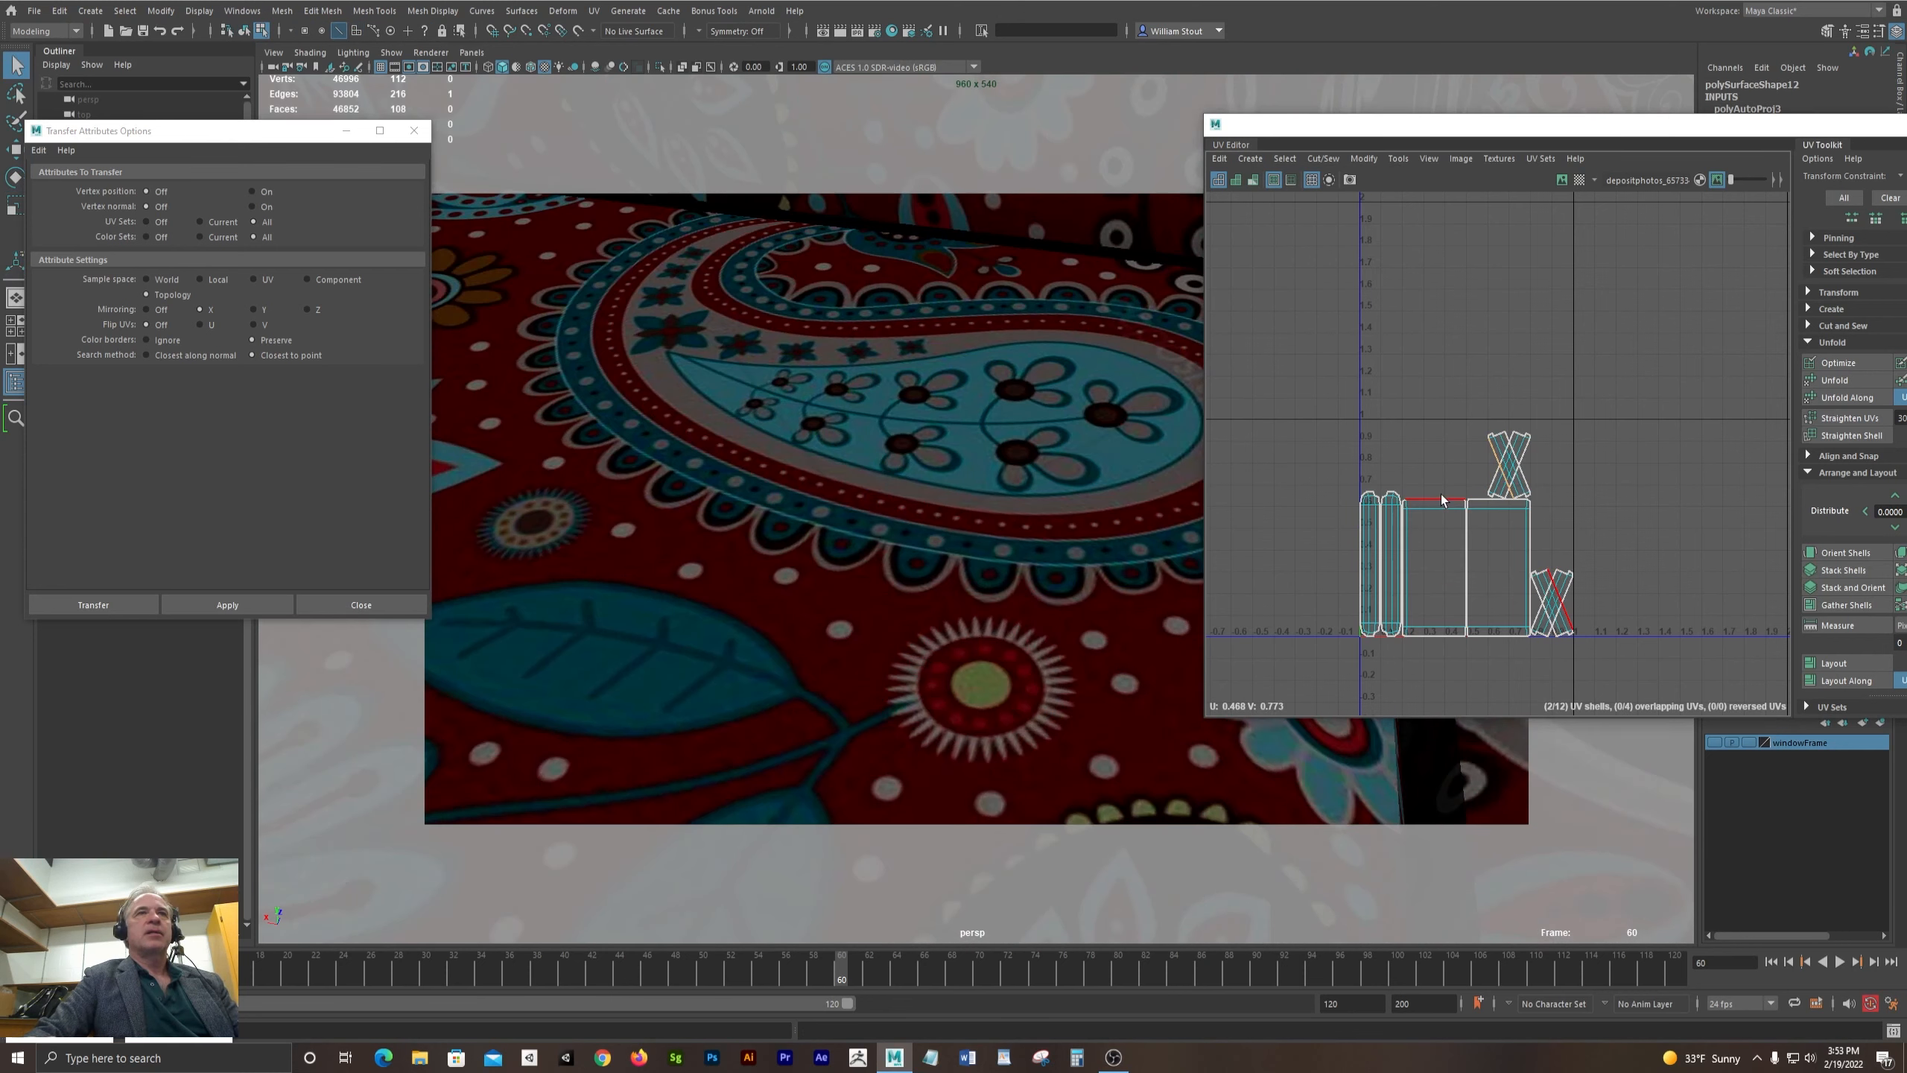
- Move and sew the matching strips onto the long and short outer edges of the first large panel
left_click(1439, 498)
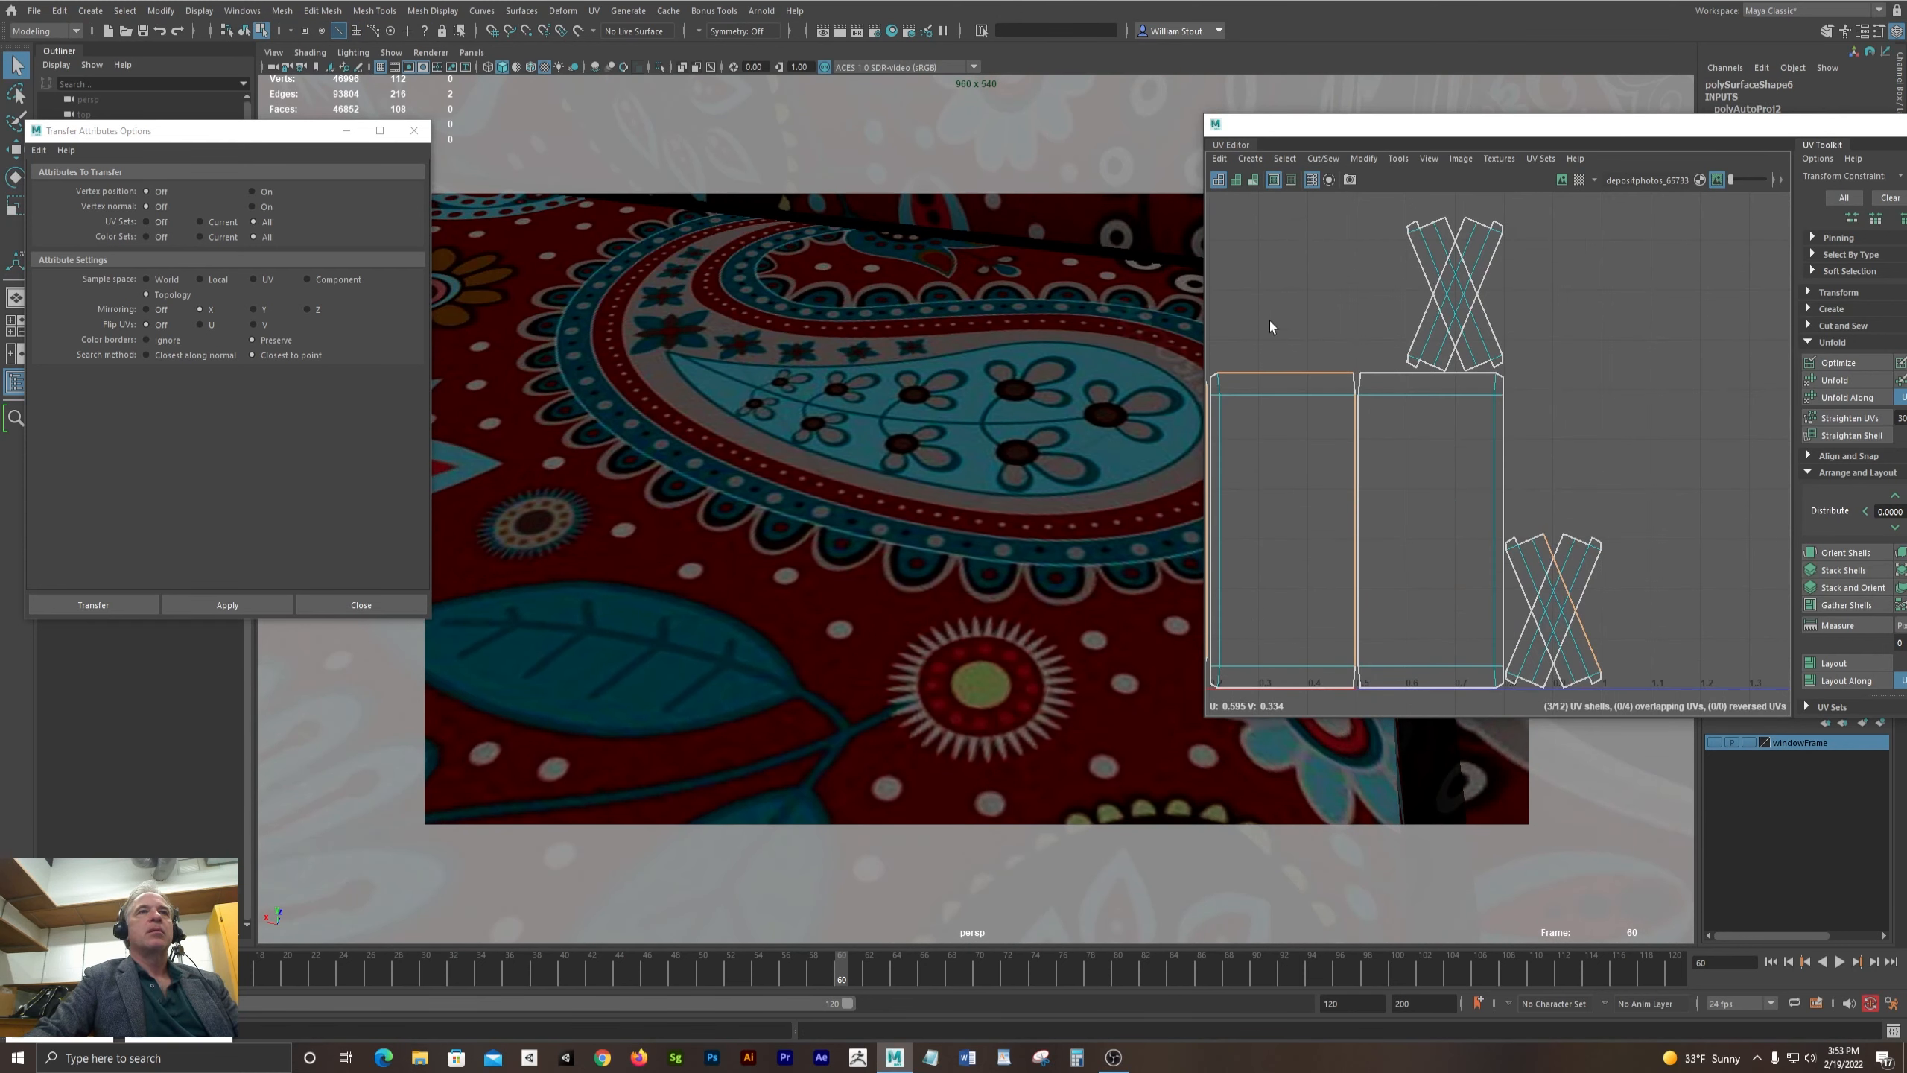
left_click(1272, 685, "shift")
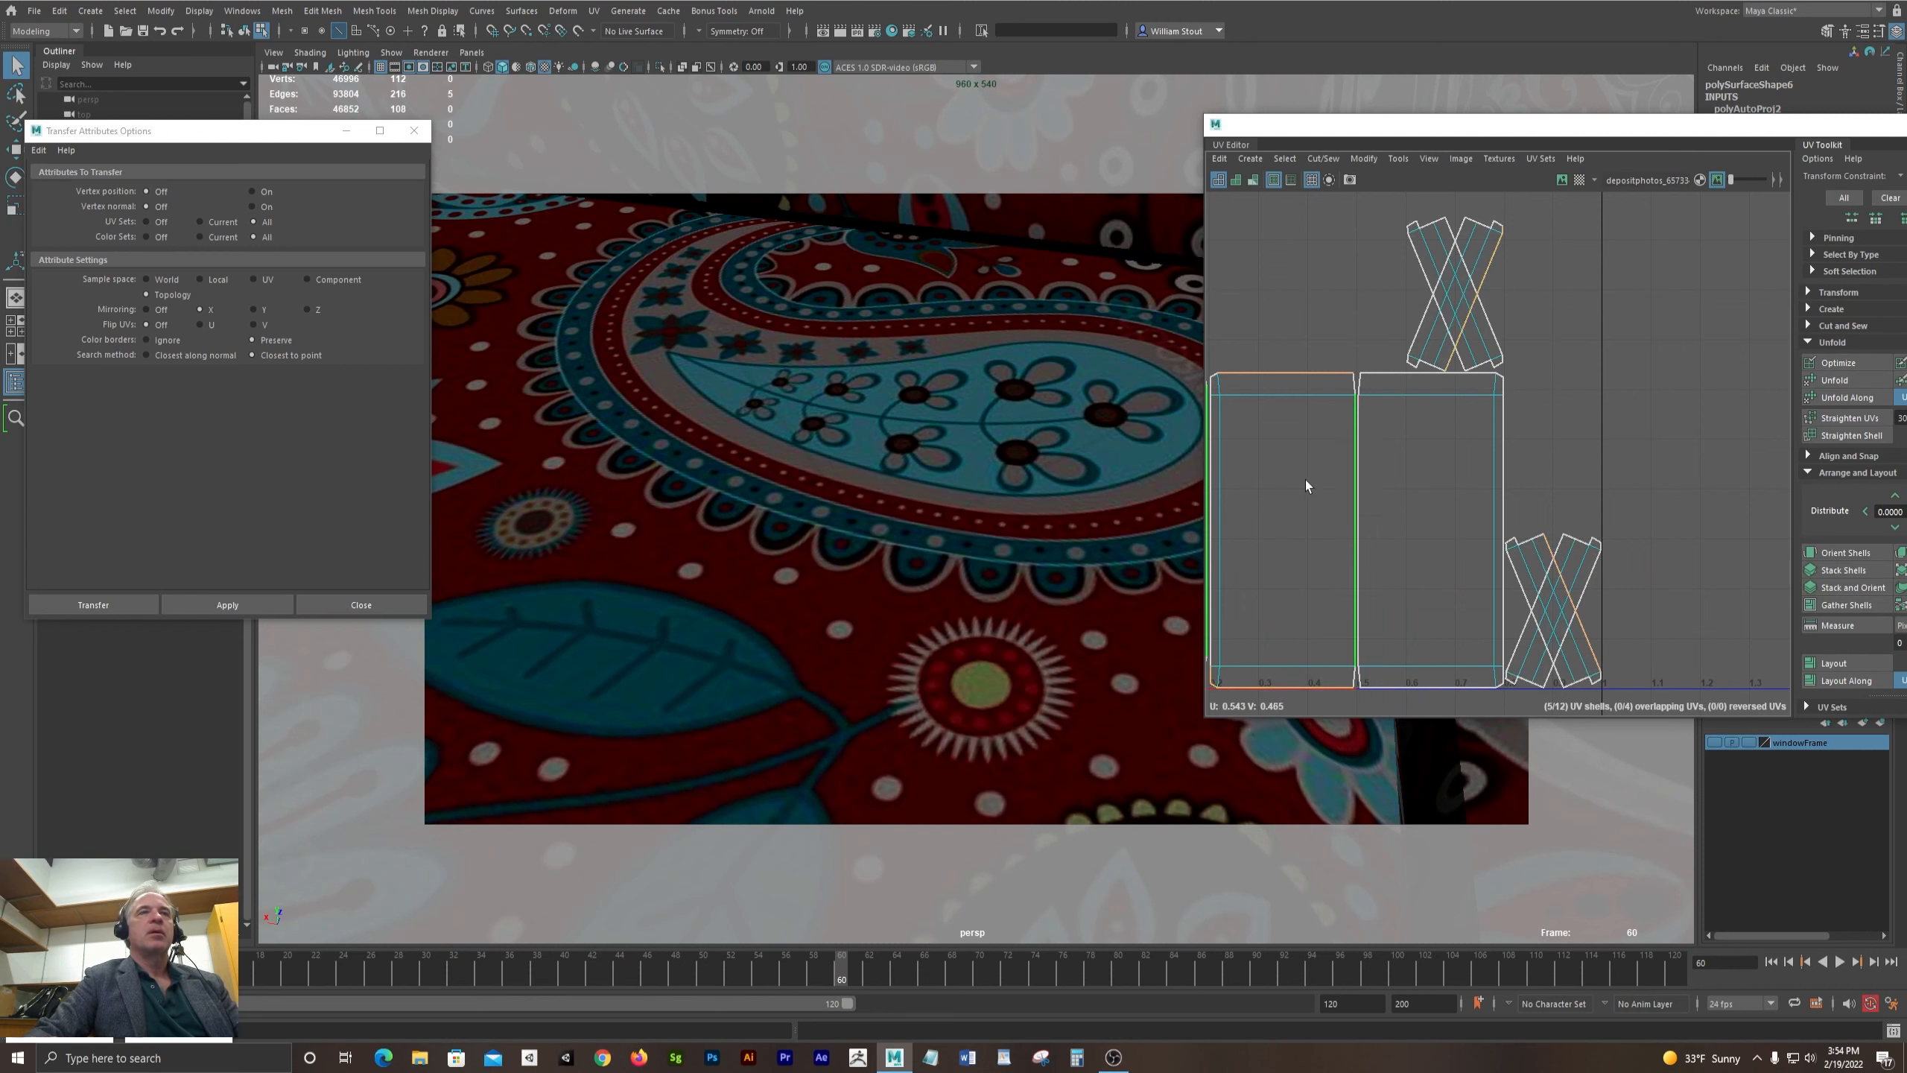
scroll(1322, 496, "up", 2)
middle_click_drag(1360, 359, 1601, 556, "alt")
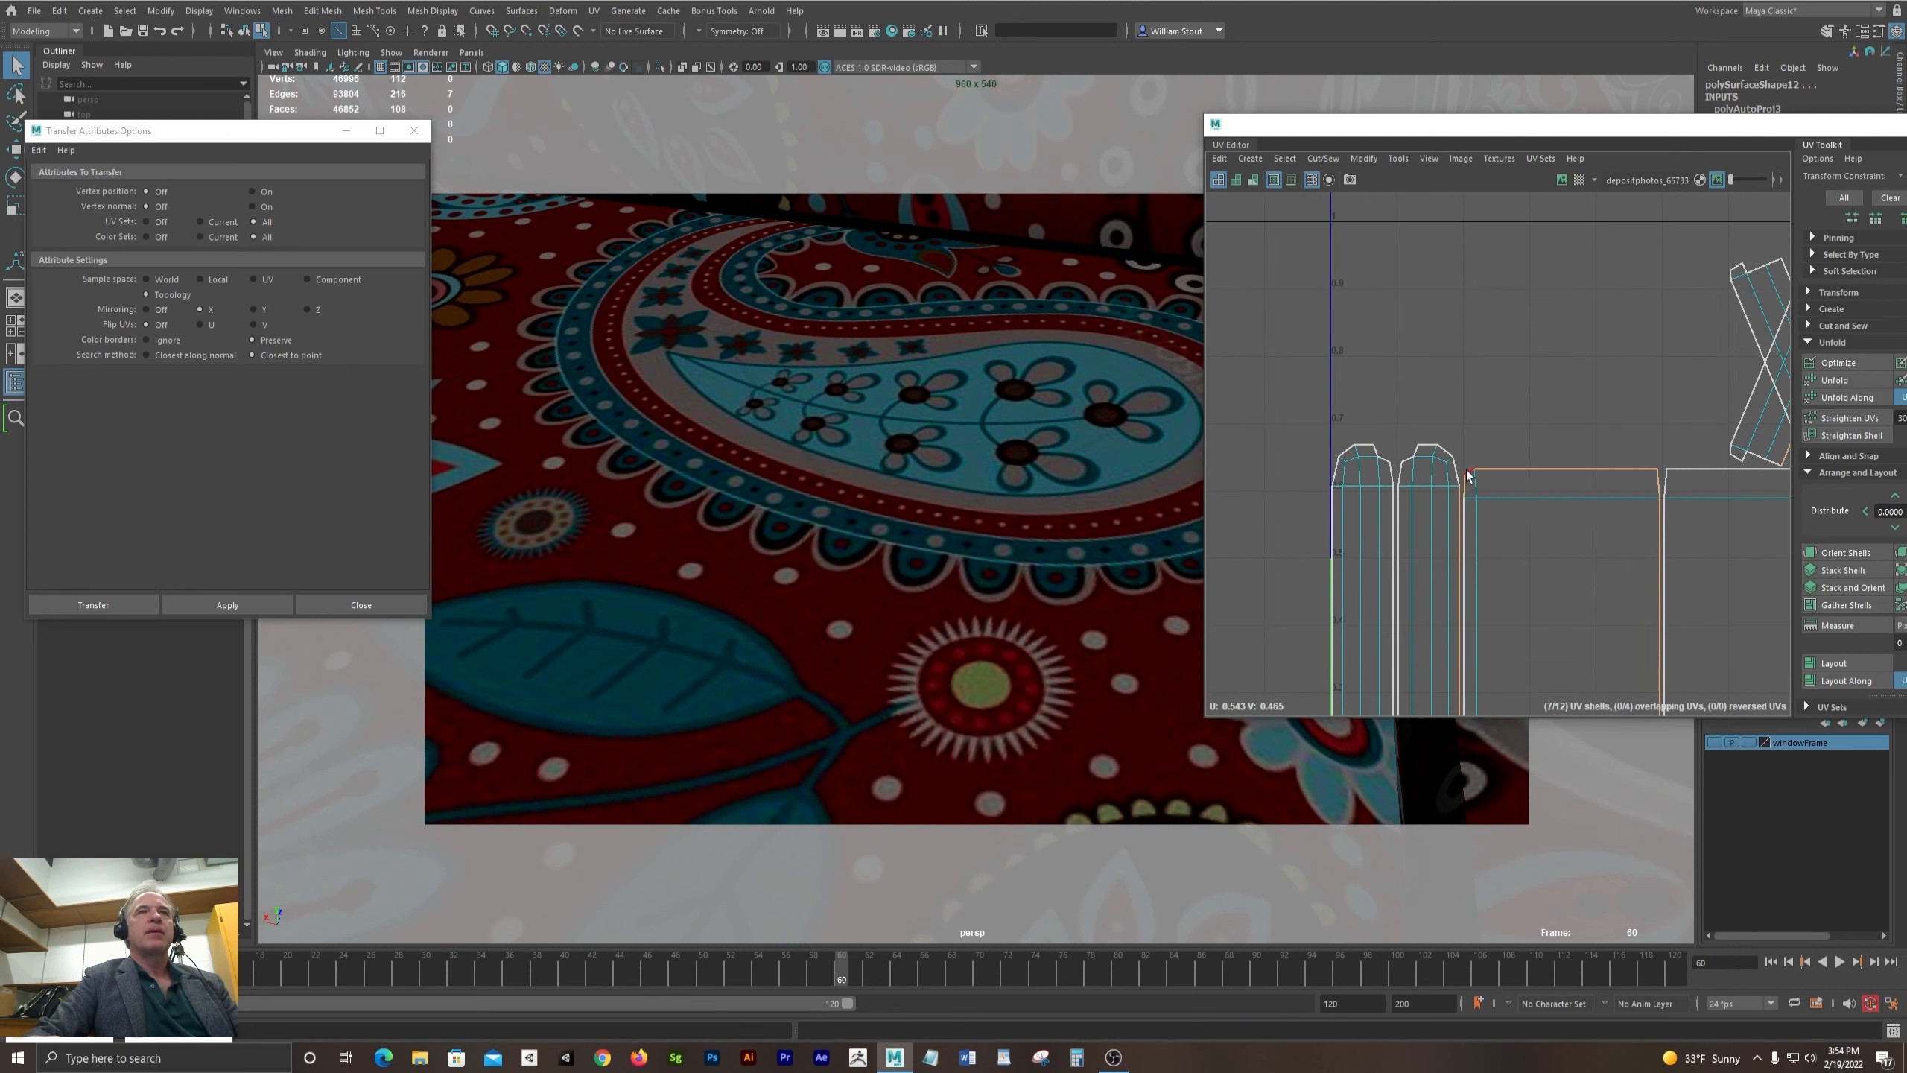
left_click(1468, 474, "shift")
left_click(1323, 158)
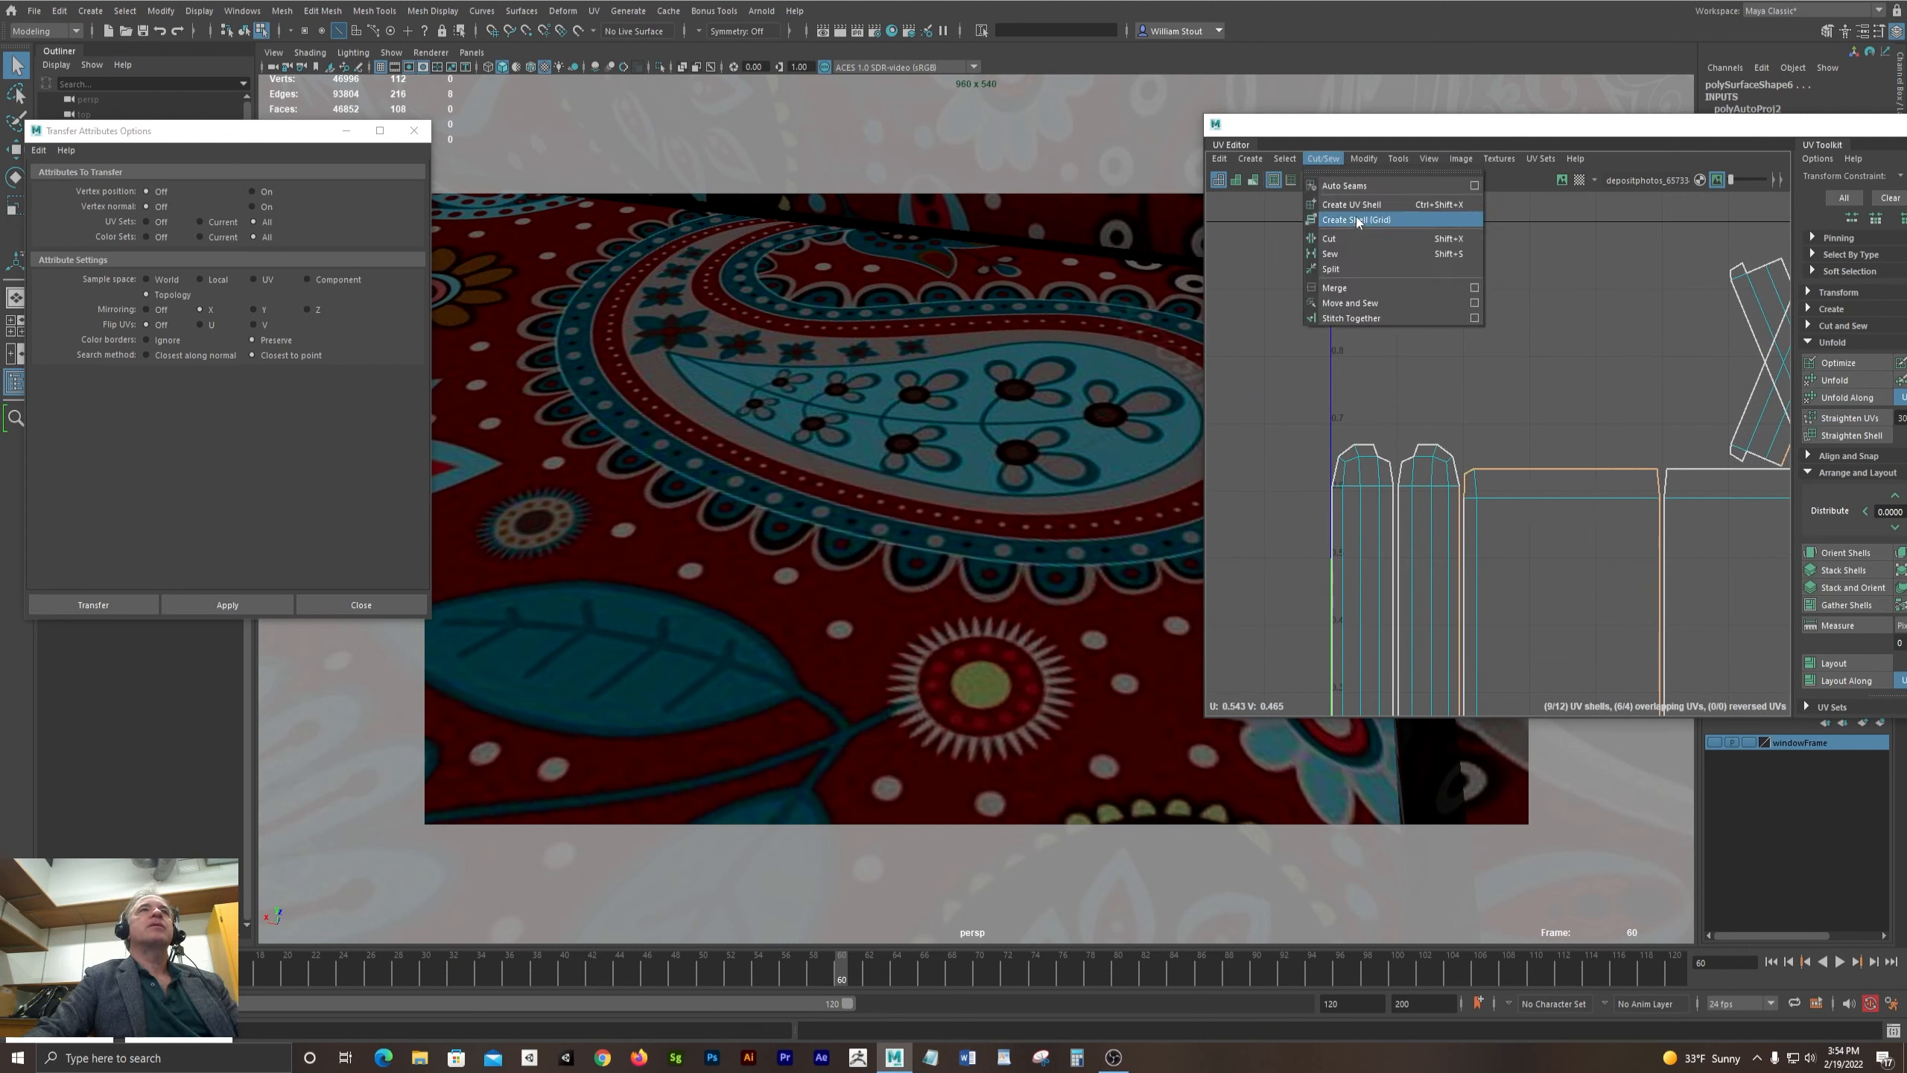
left_click(1349, 303)
scroll(1622, 480, "down", 5)
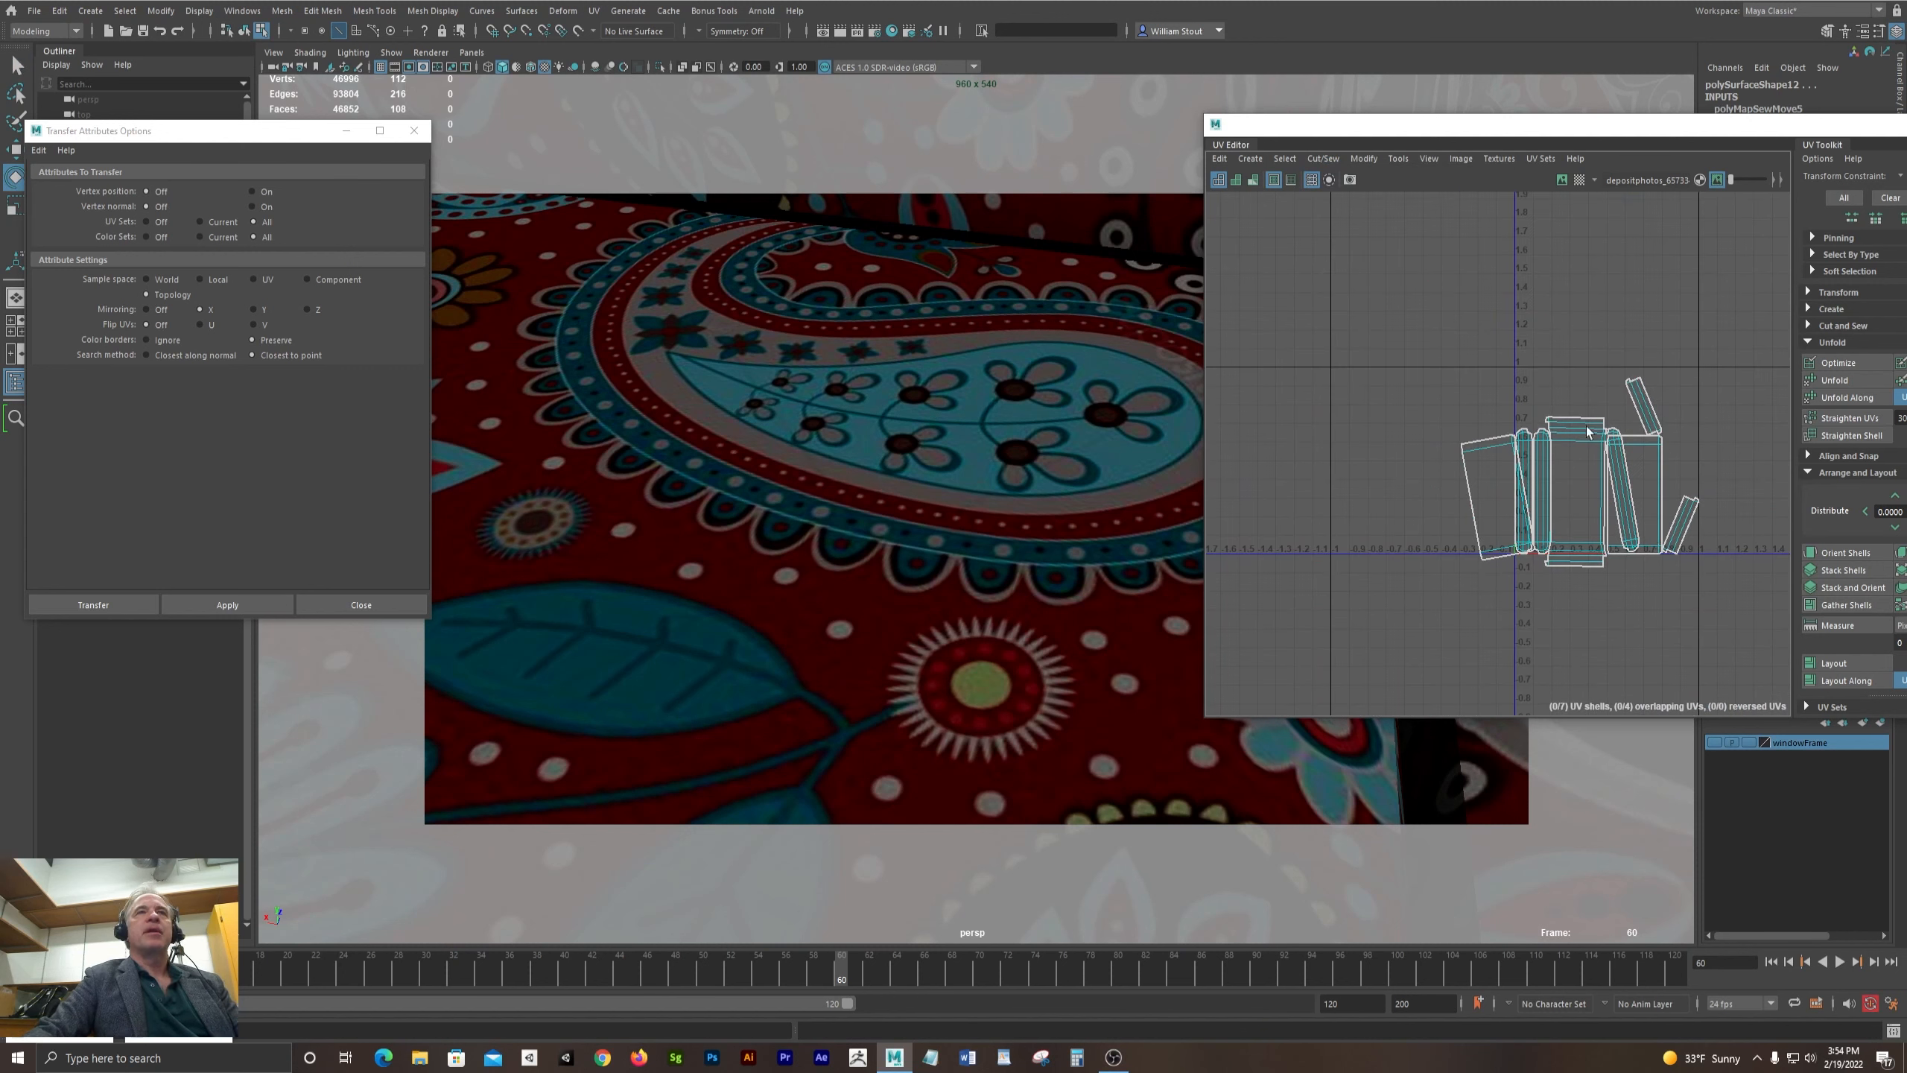
- Select the joined shell with the long slanted strip and move it up and left, clear of the other shells
scroll(1652, 539, "up", 3)
right_click_drag(1556, 386, 1473, 363)
left_click(1560, 392)
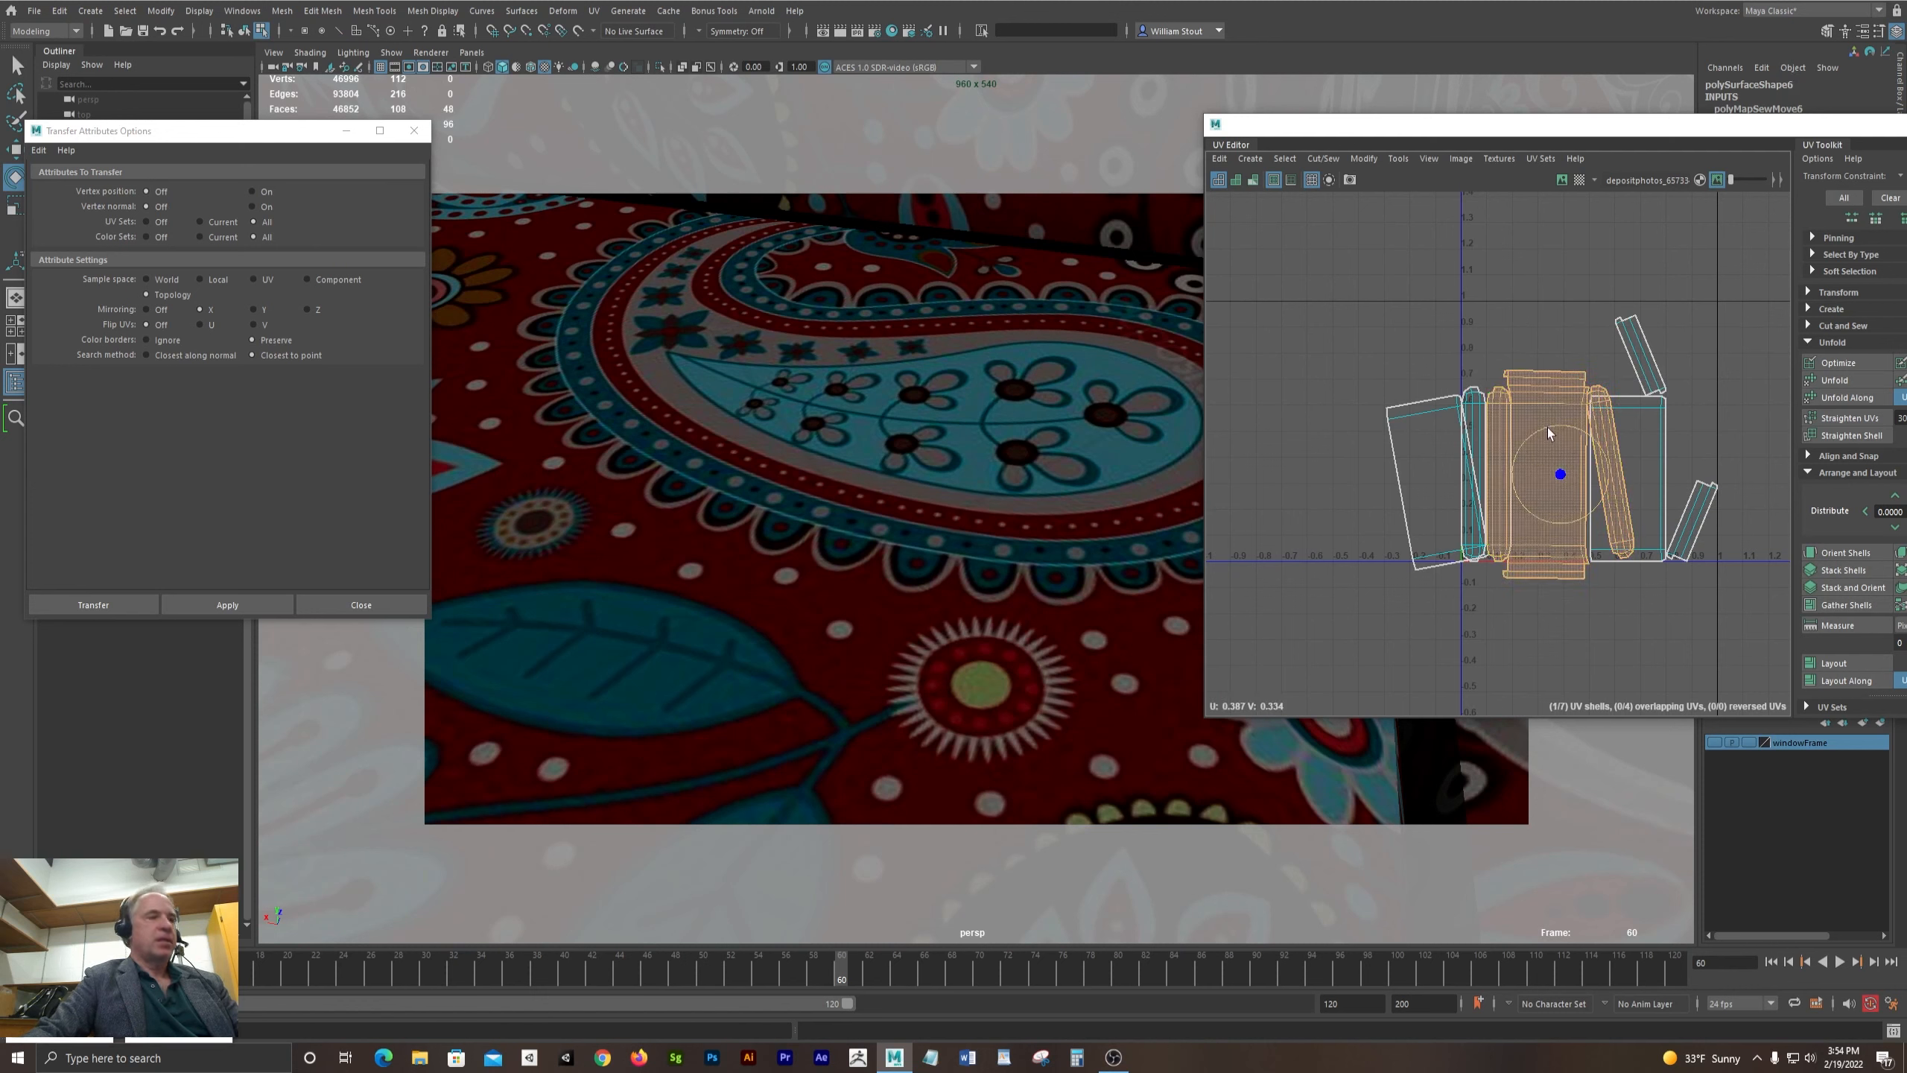
left_click_drag(1559, 475, 1315, 258)
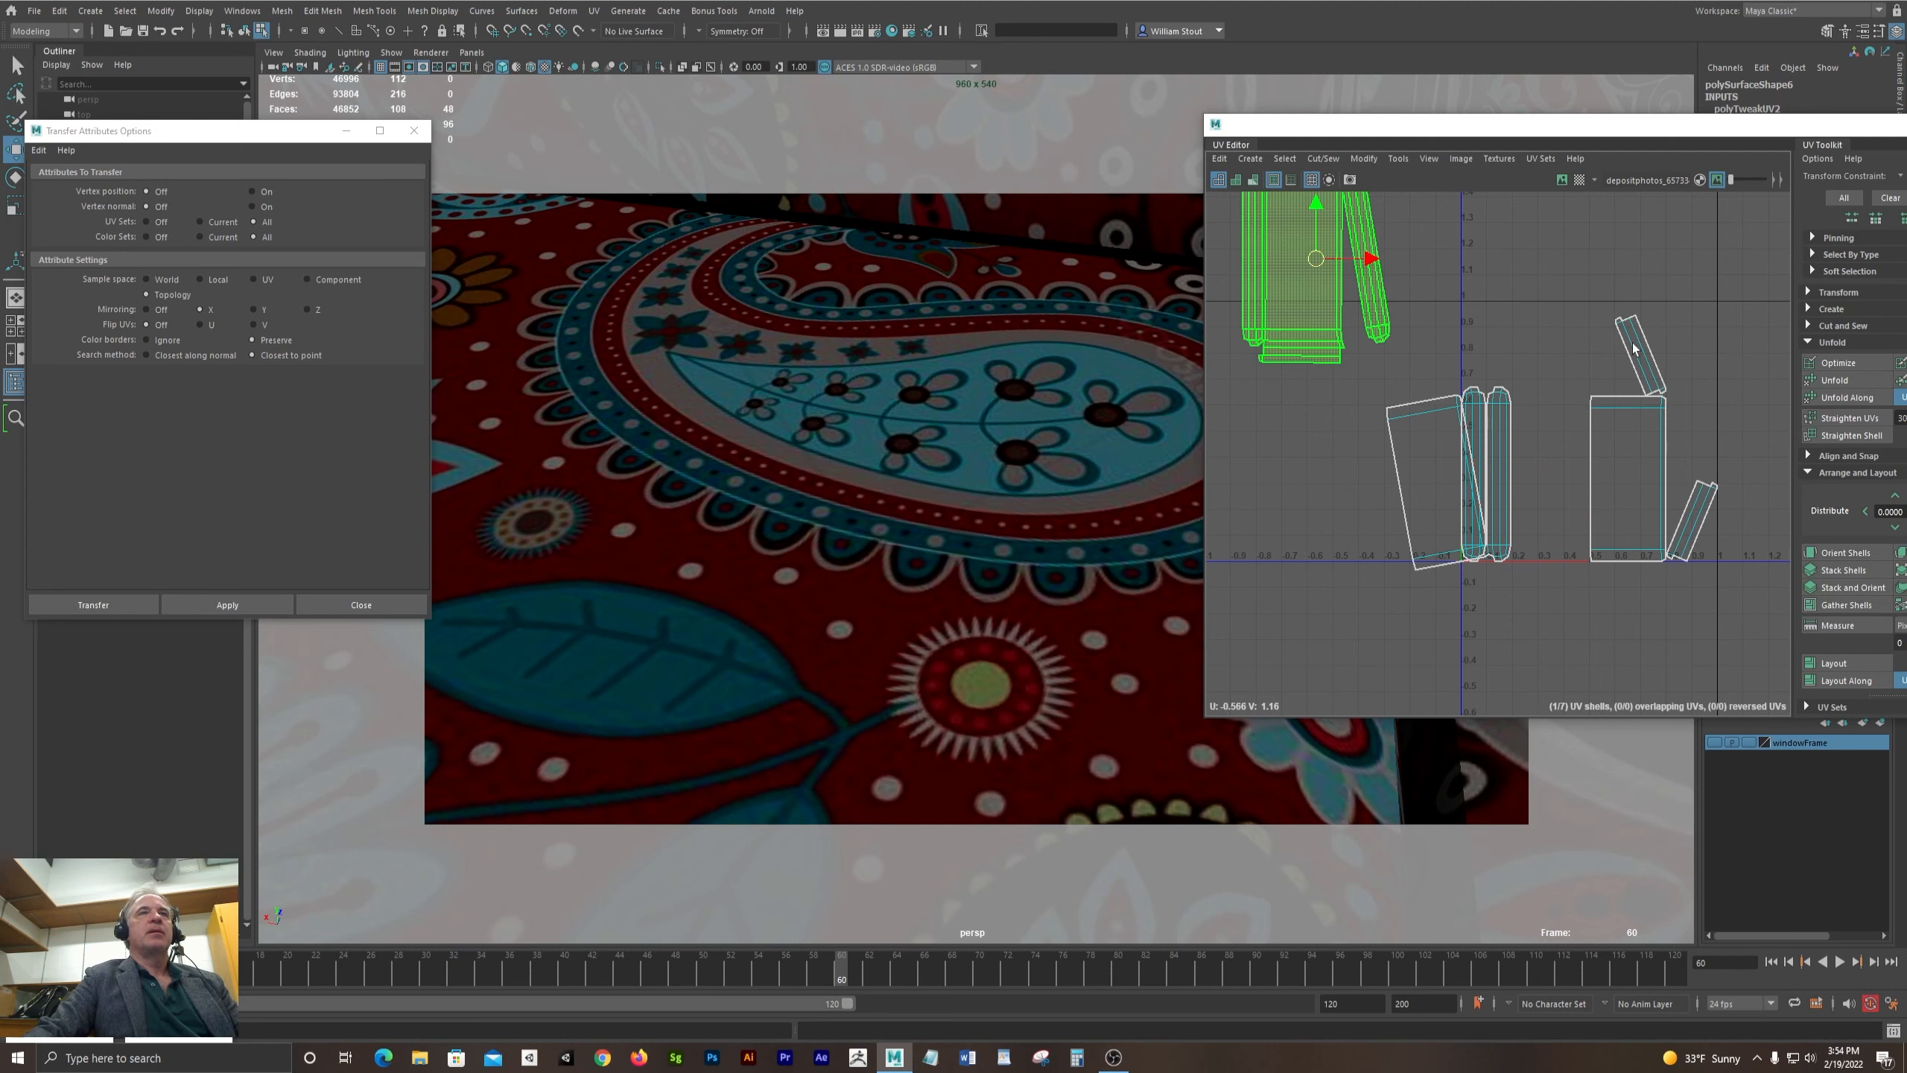
- Move and sew the slanted strip to the moved shell's panel along their shared long edge and lower corner edge
middle_click_drag(1521, 277, 1538, 502, "alt")
right_click_drag(1537, 502, 1532, 337, "alt")
middle_click_drag(1533, 337, 1639, 323, "alt")
right_click_drag(1473, 414, 1665, 423, "alt")
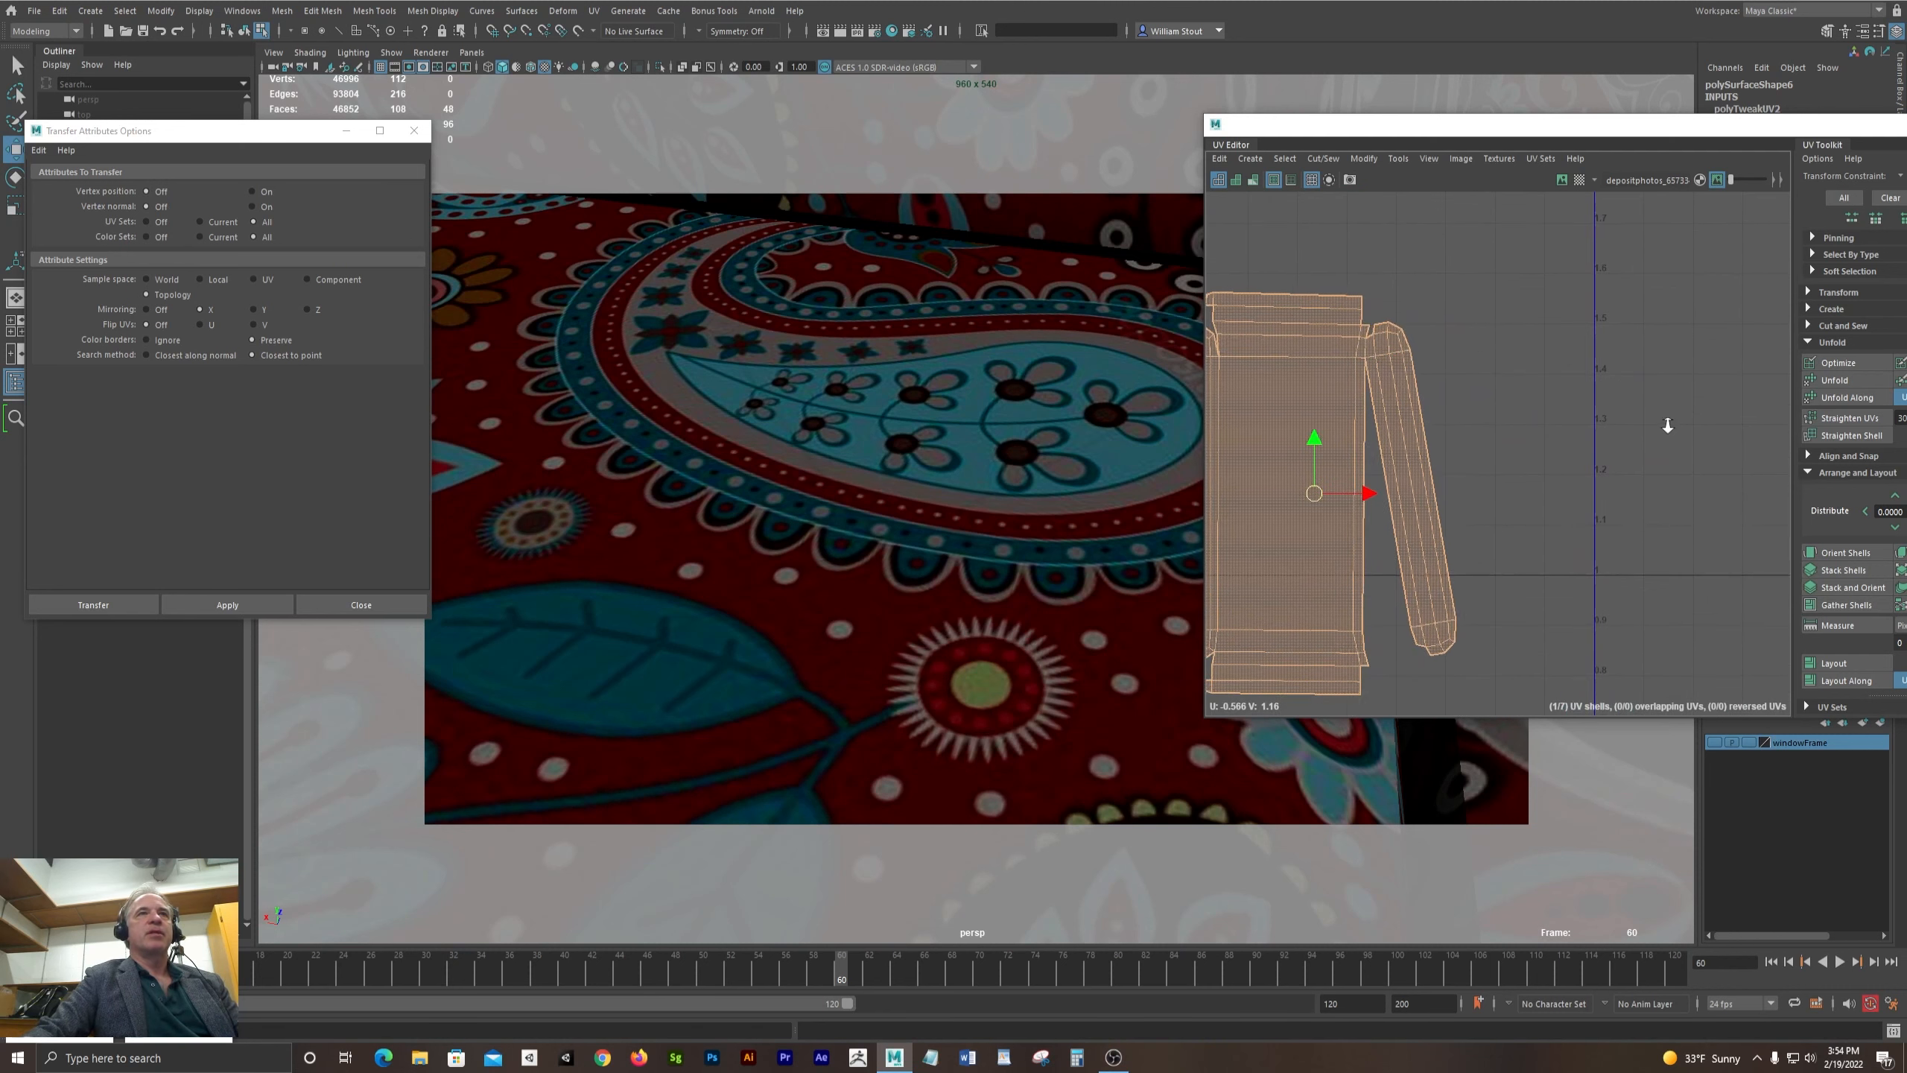
left_click(1622, 438)
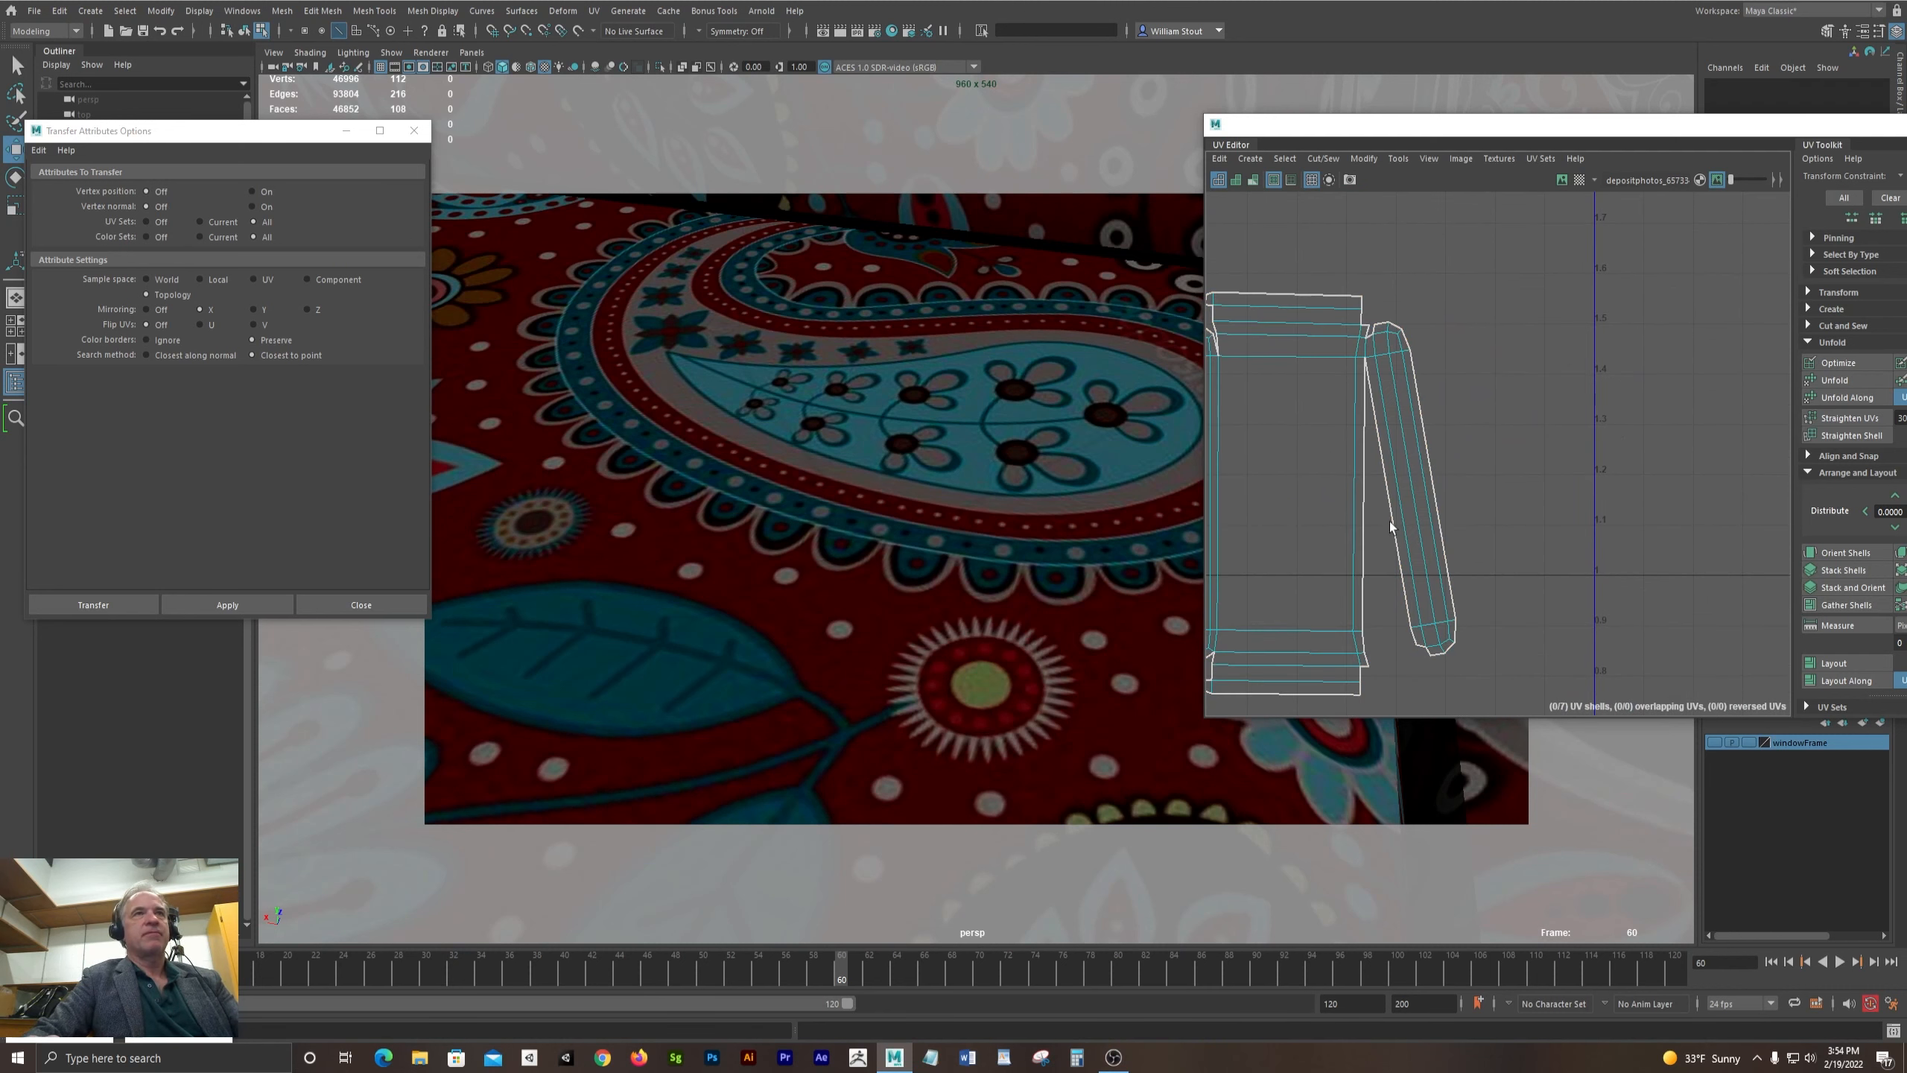
left_click(1390, 526)
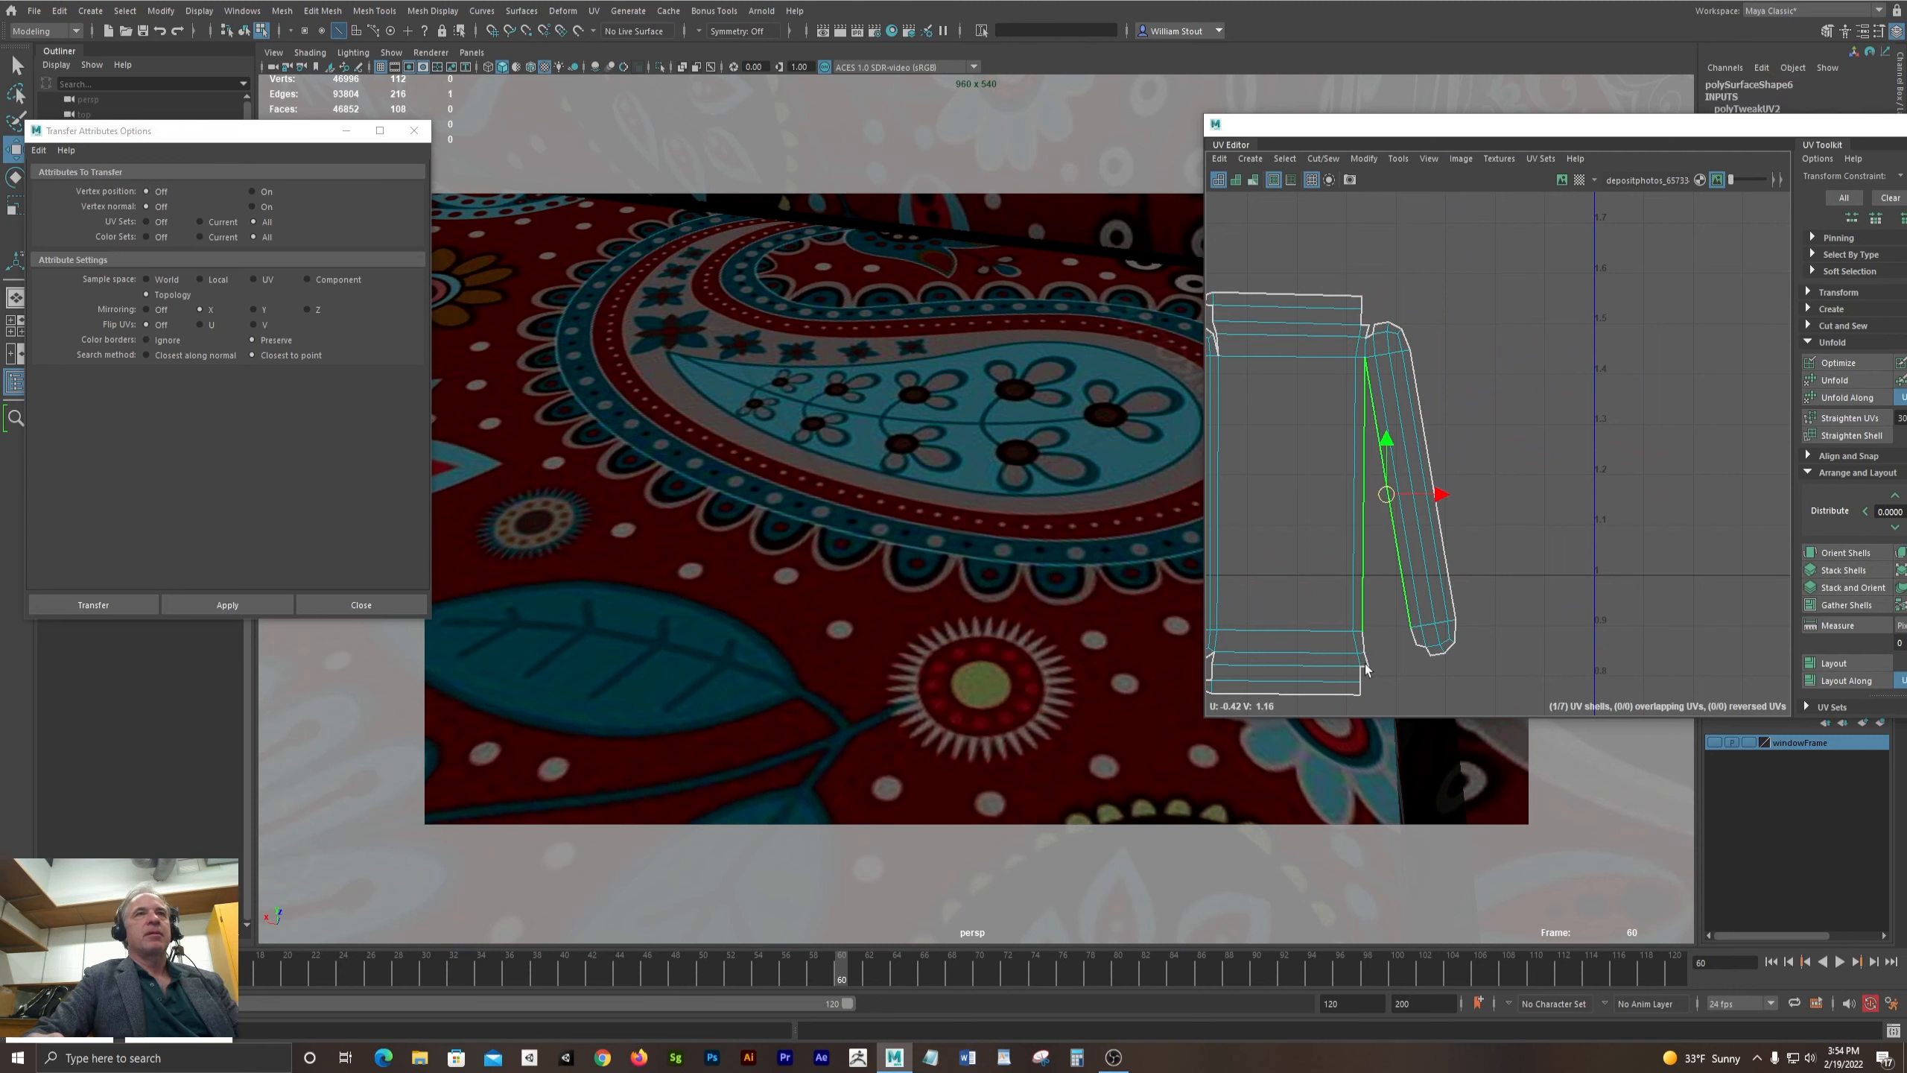
left_click(1364, 664, "shift")
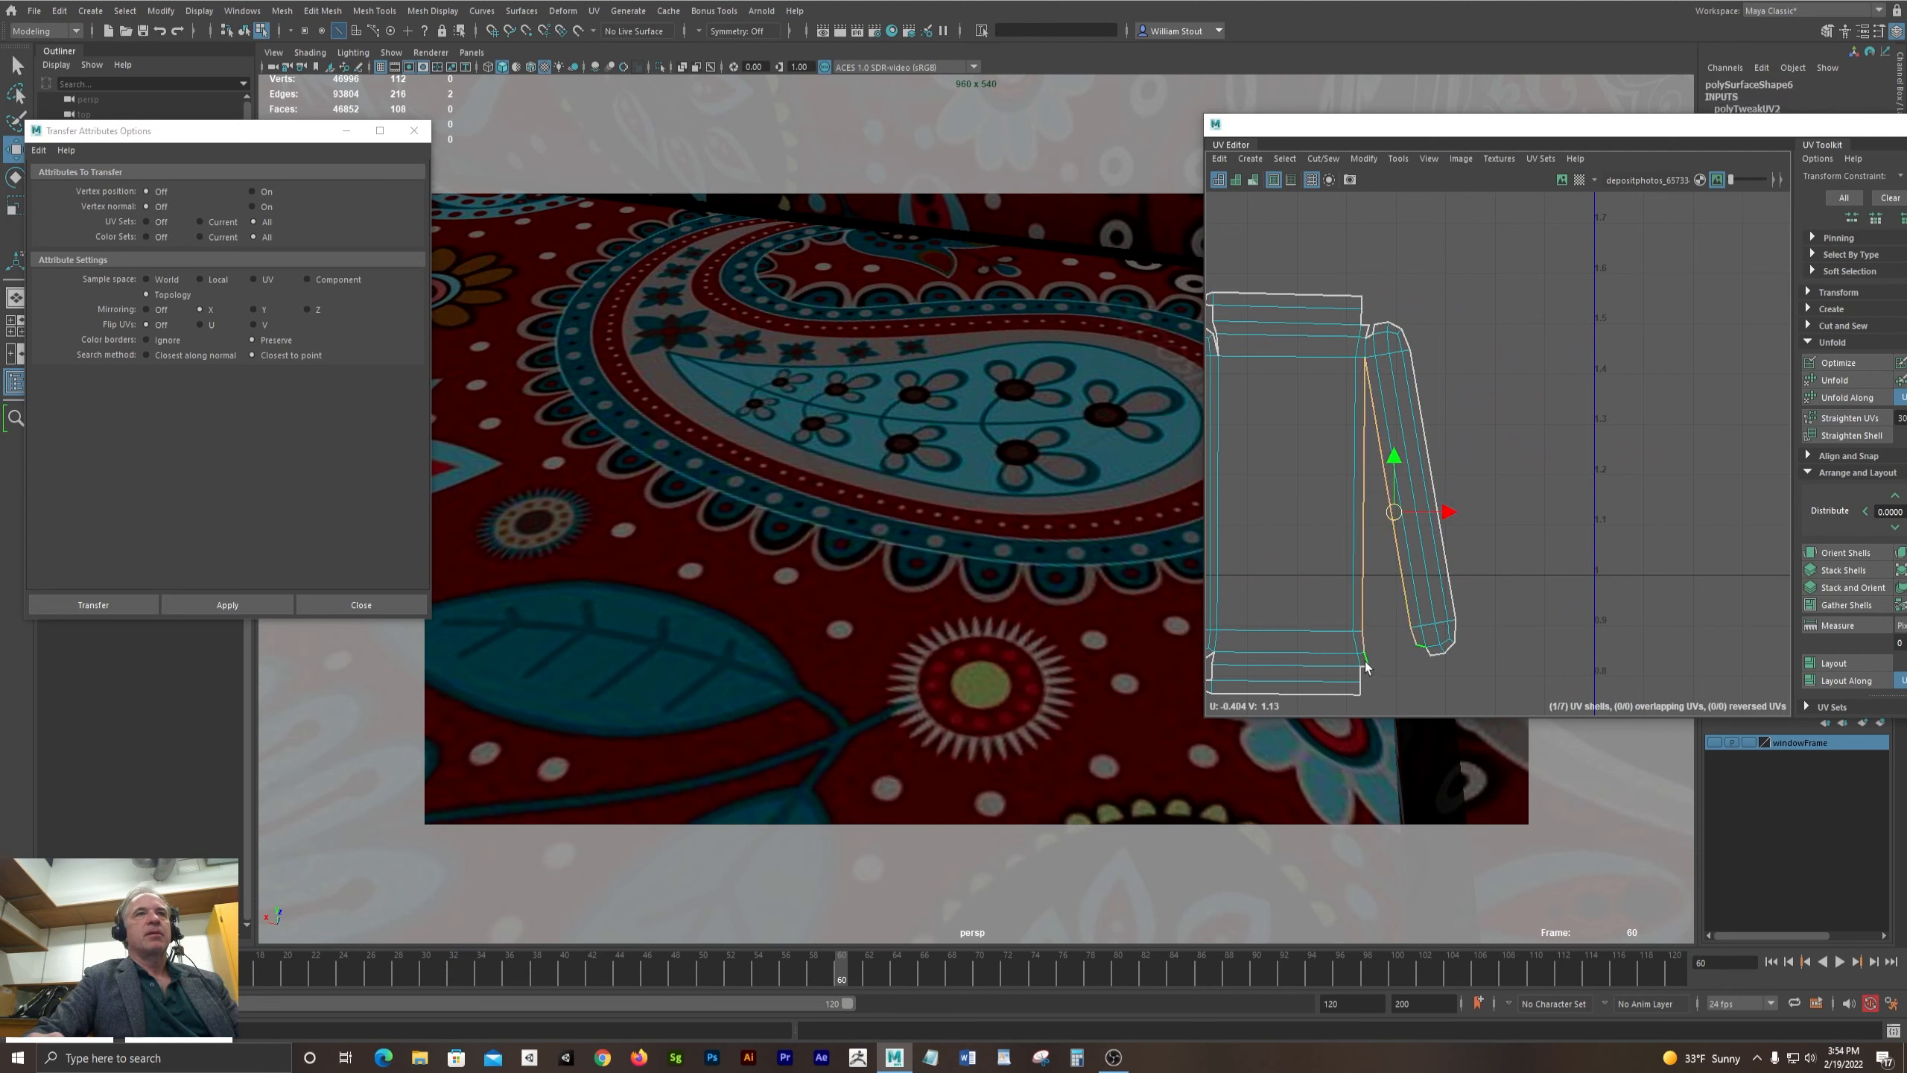
left_click(1323, 159)
left_click(1355, 303)
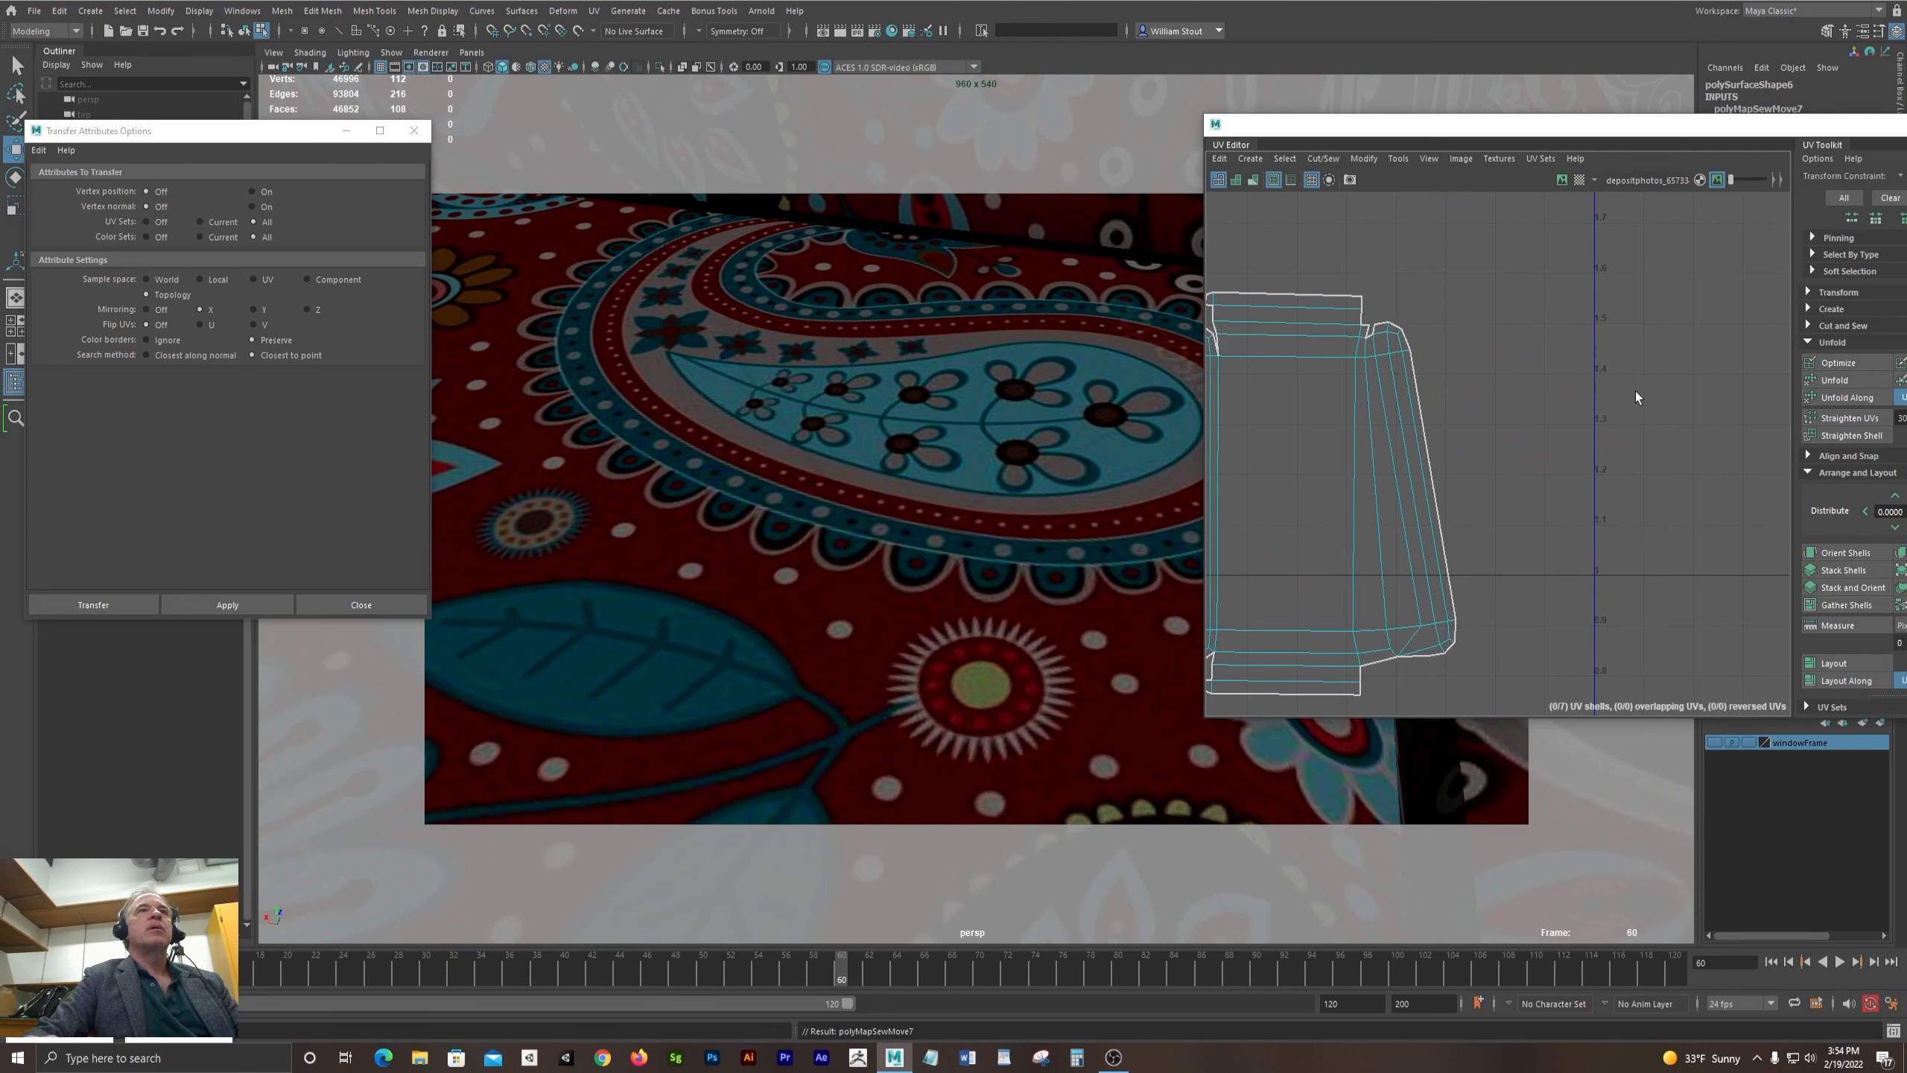
scroll(1627, 397, "down", 3)
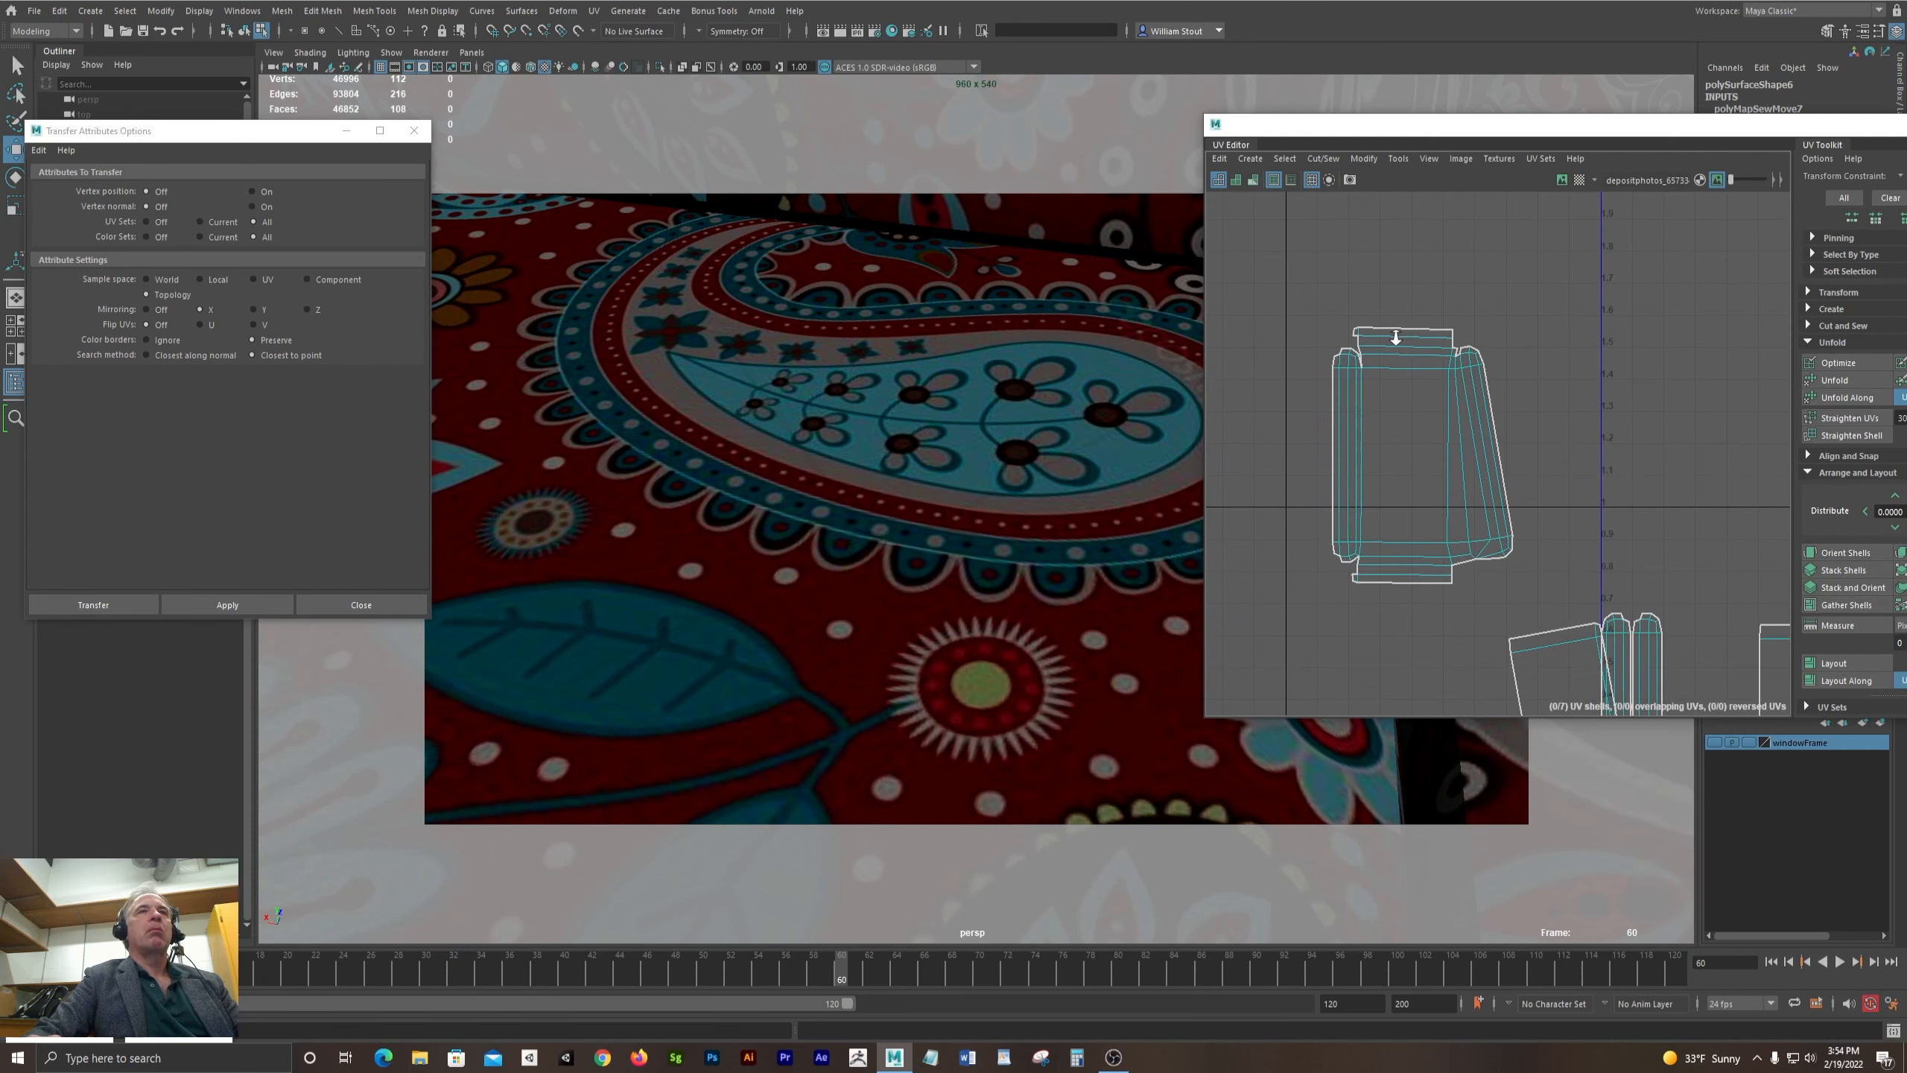
- Select the UVs at the sewn strip's lower end and shift them horizontally toward the panel to reduce the slant
right_click_drag(1516, 365, 1572, 378, "alt")
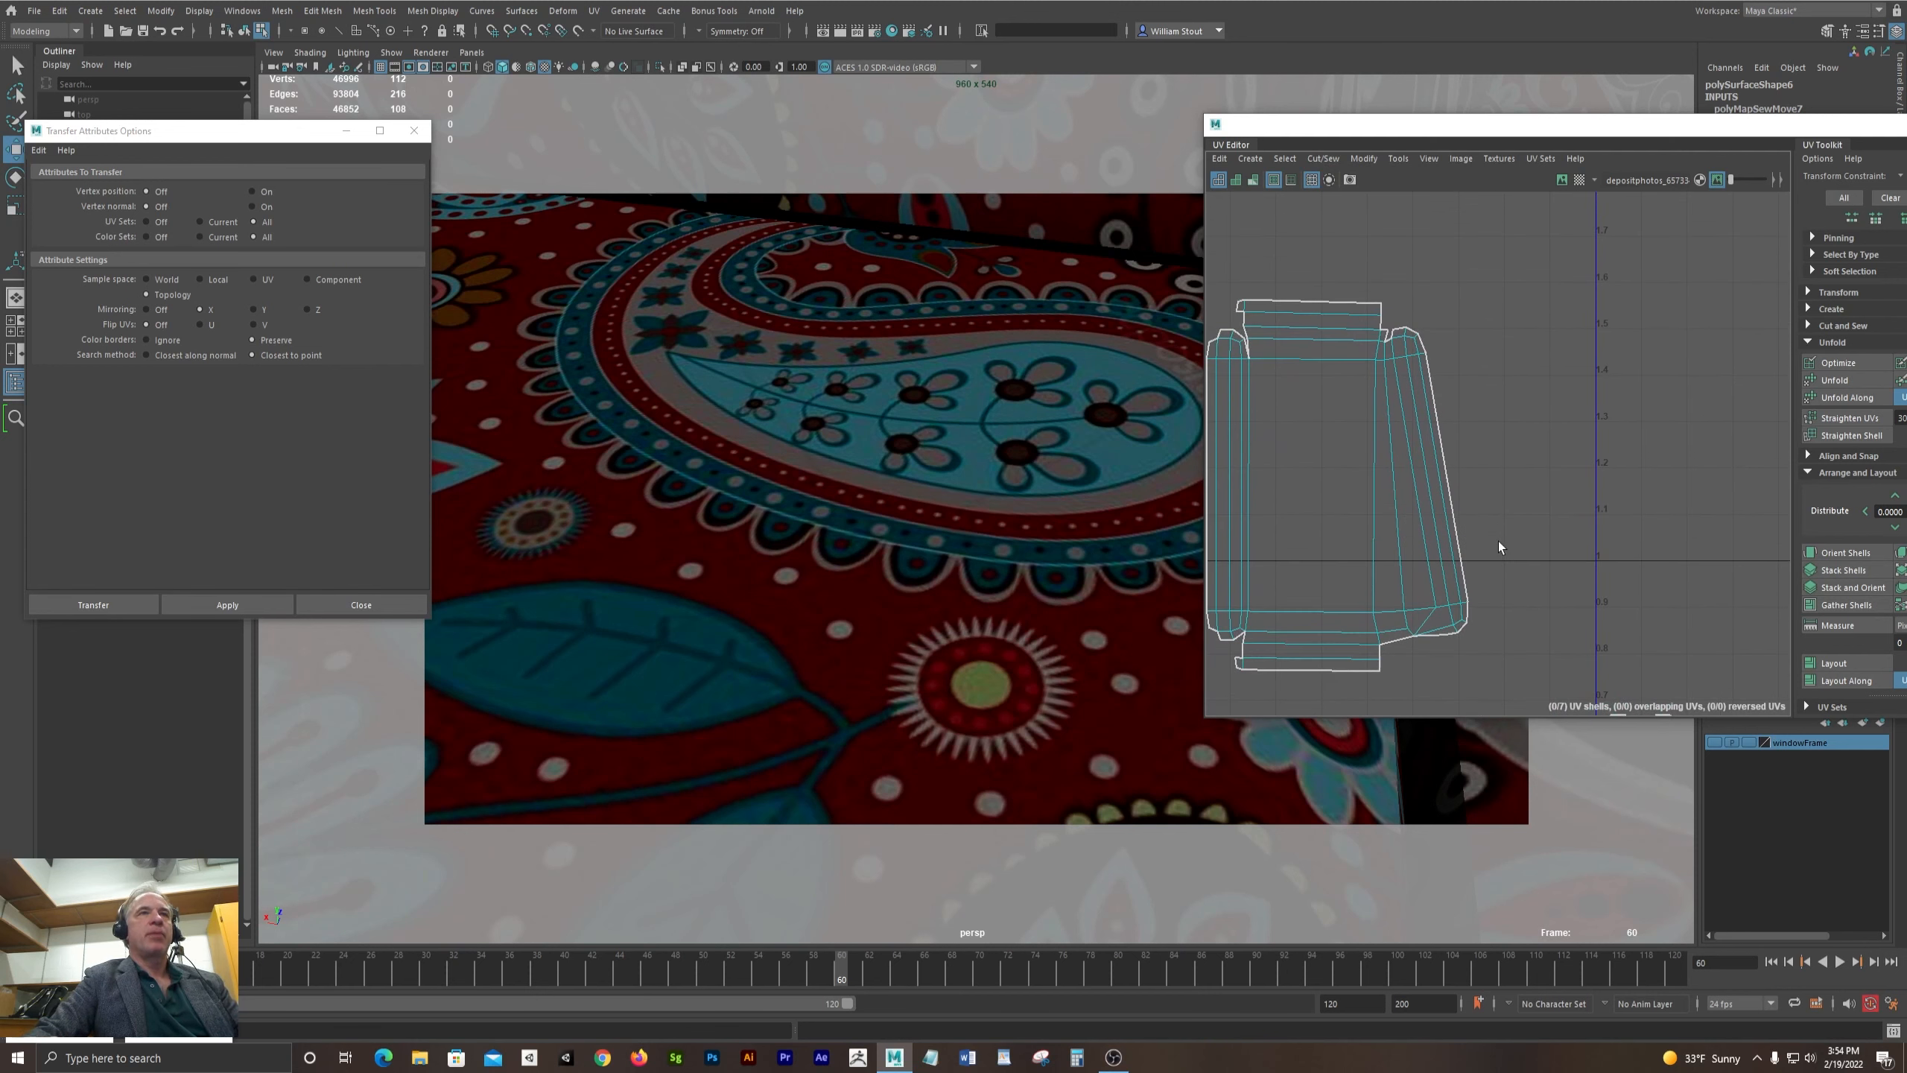
key("F12")
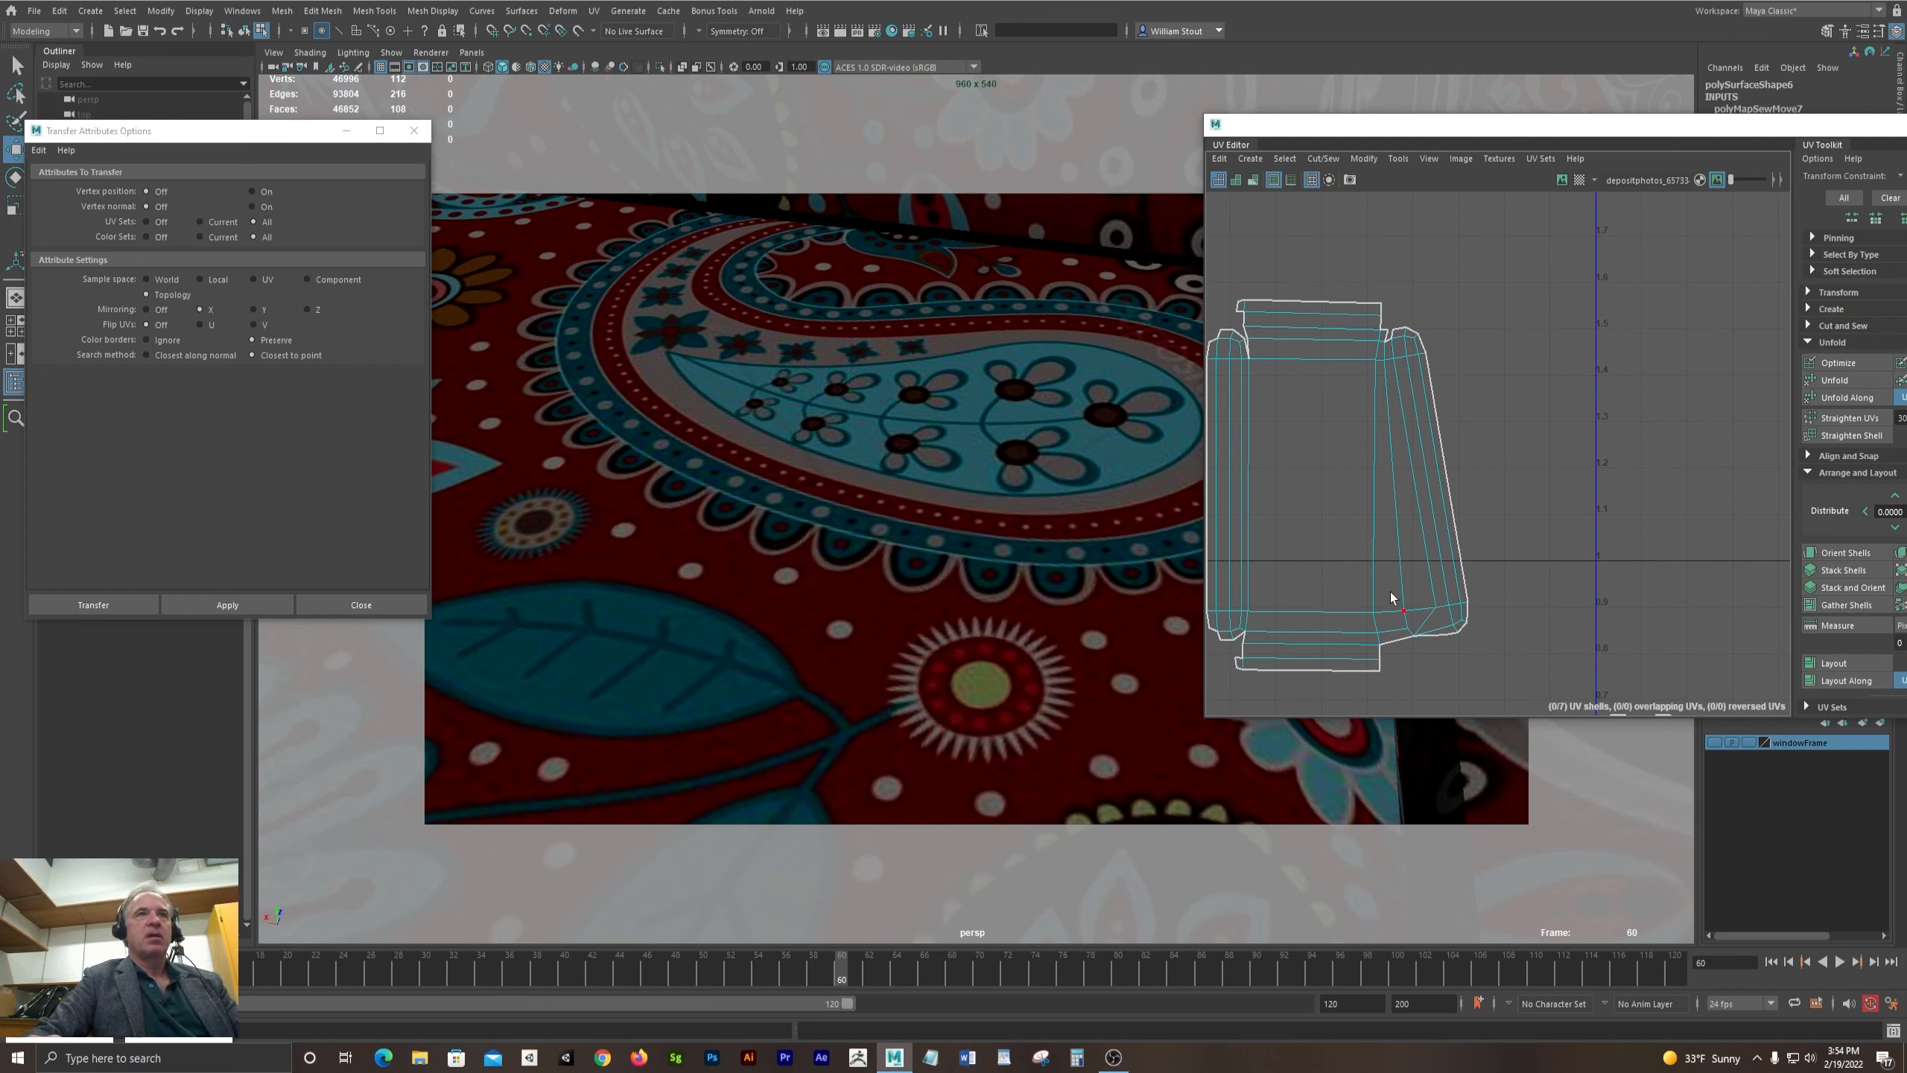
left_click_drag(1390, 592, 1468, 624)
middle_click_drag(1601, 552, 1627, 228, "alt")
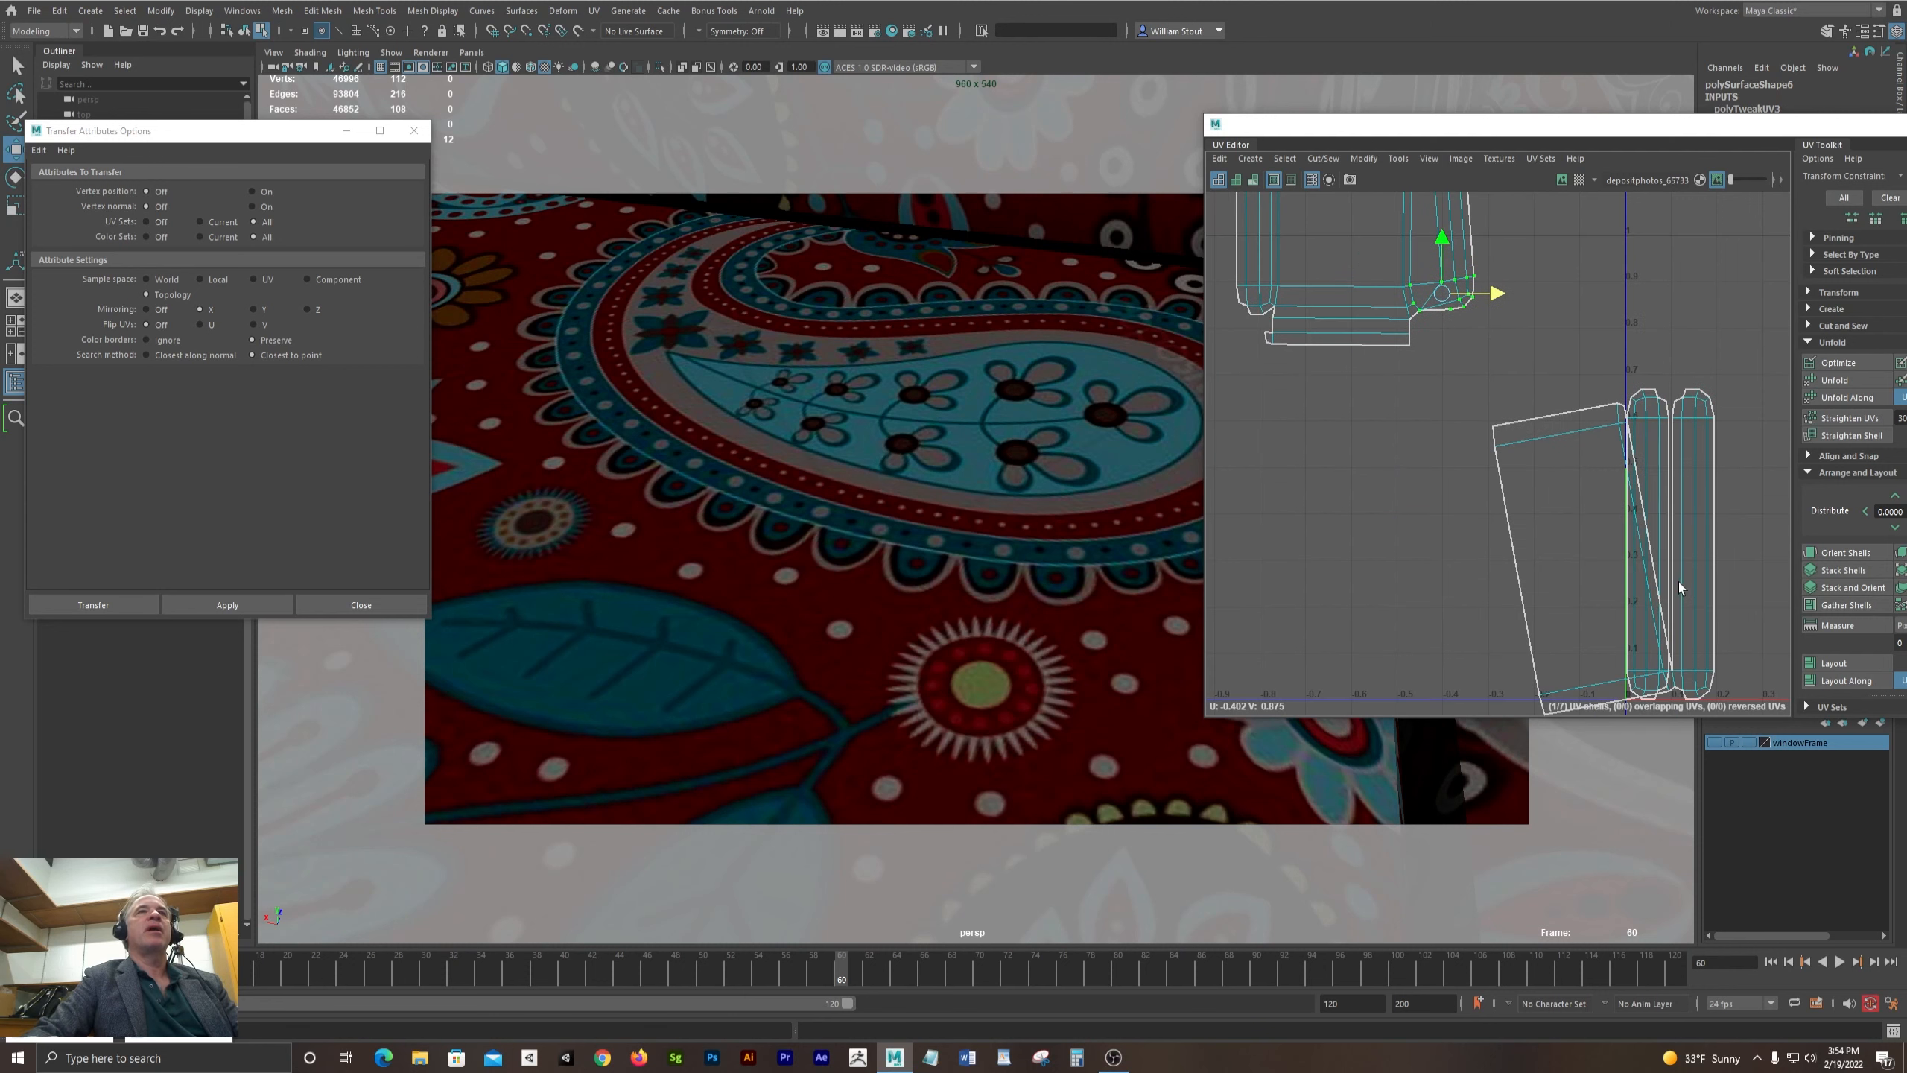
right_click_drag(1679, 582, 1517, 568, "alt")
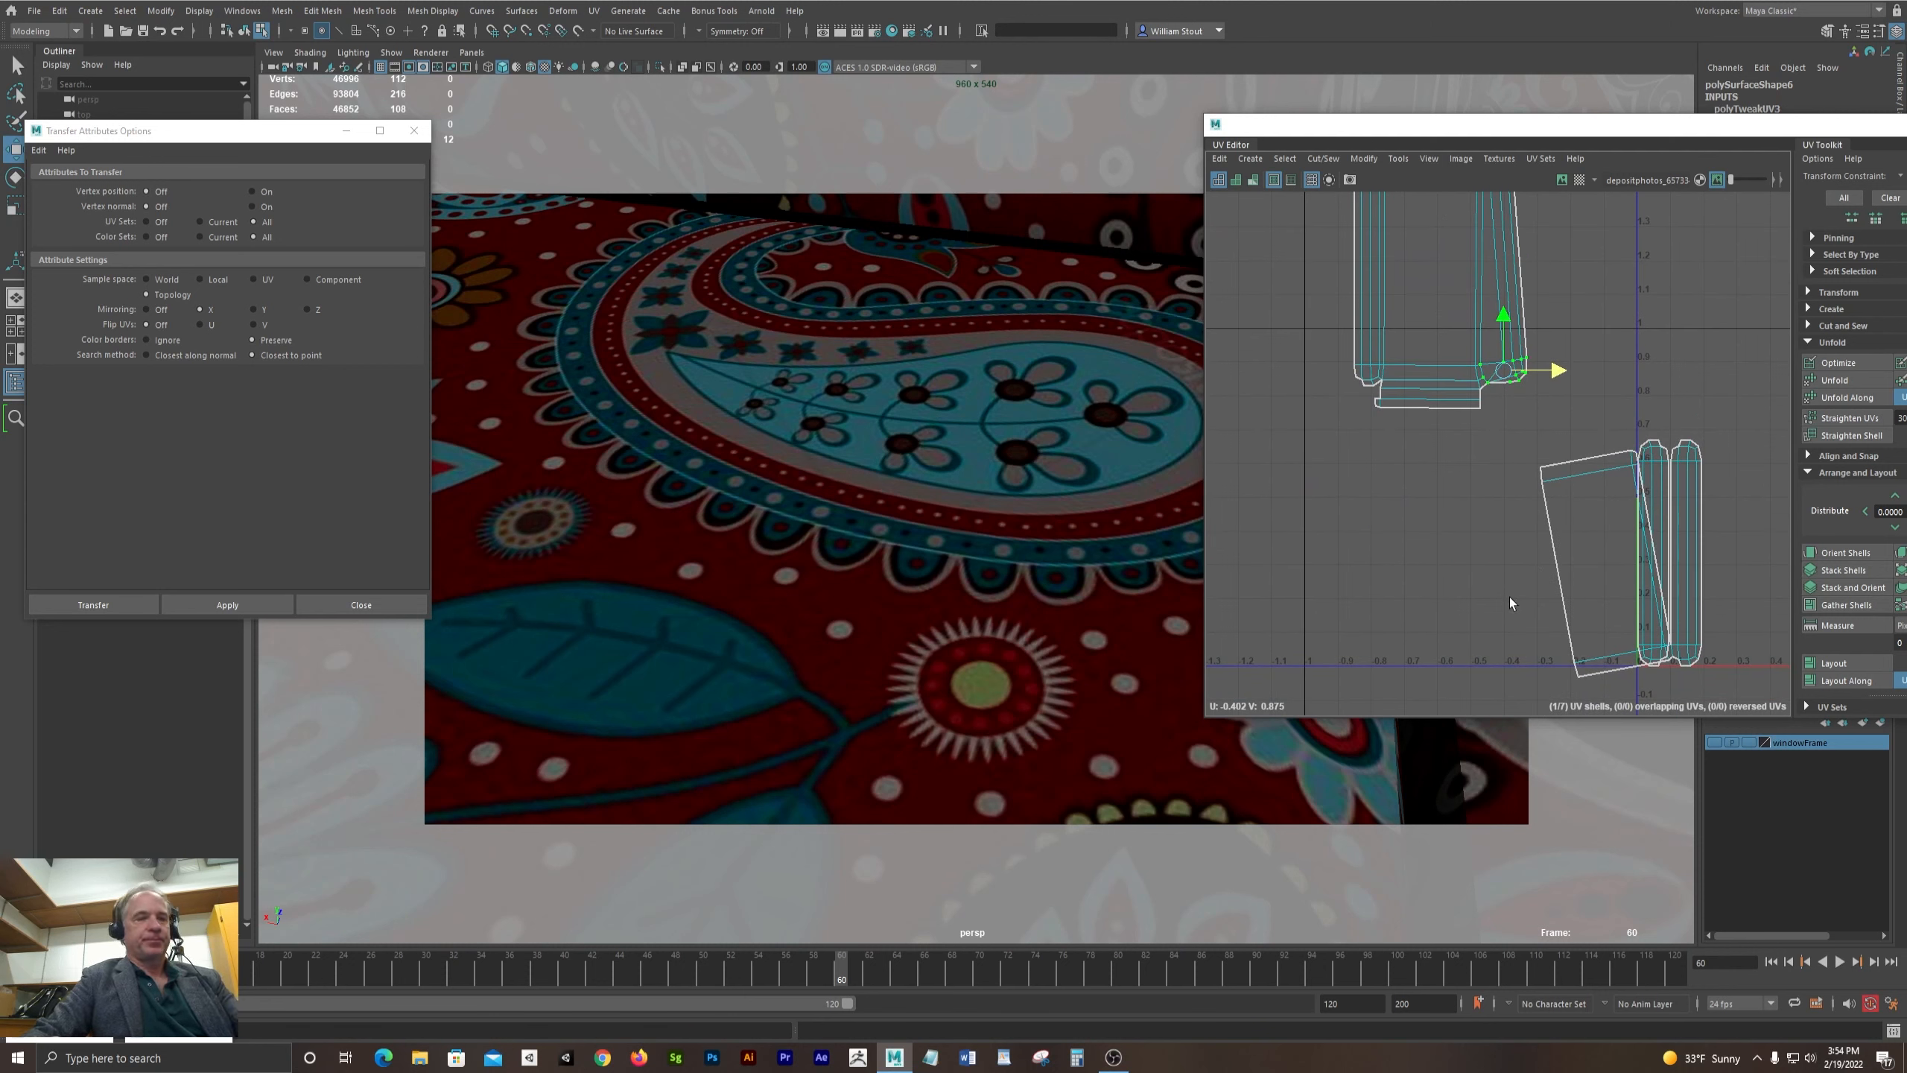
key("F10")
left_click(1509, 596)
left_click(1561, 599)
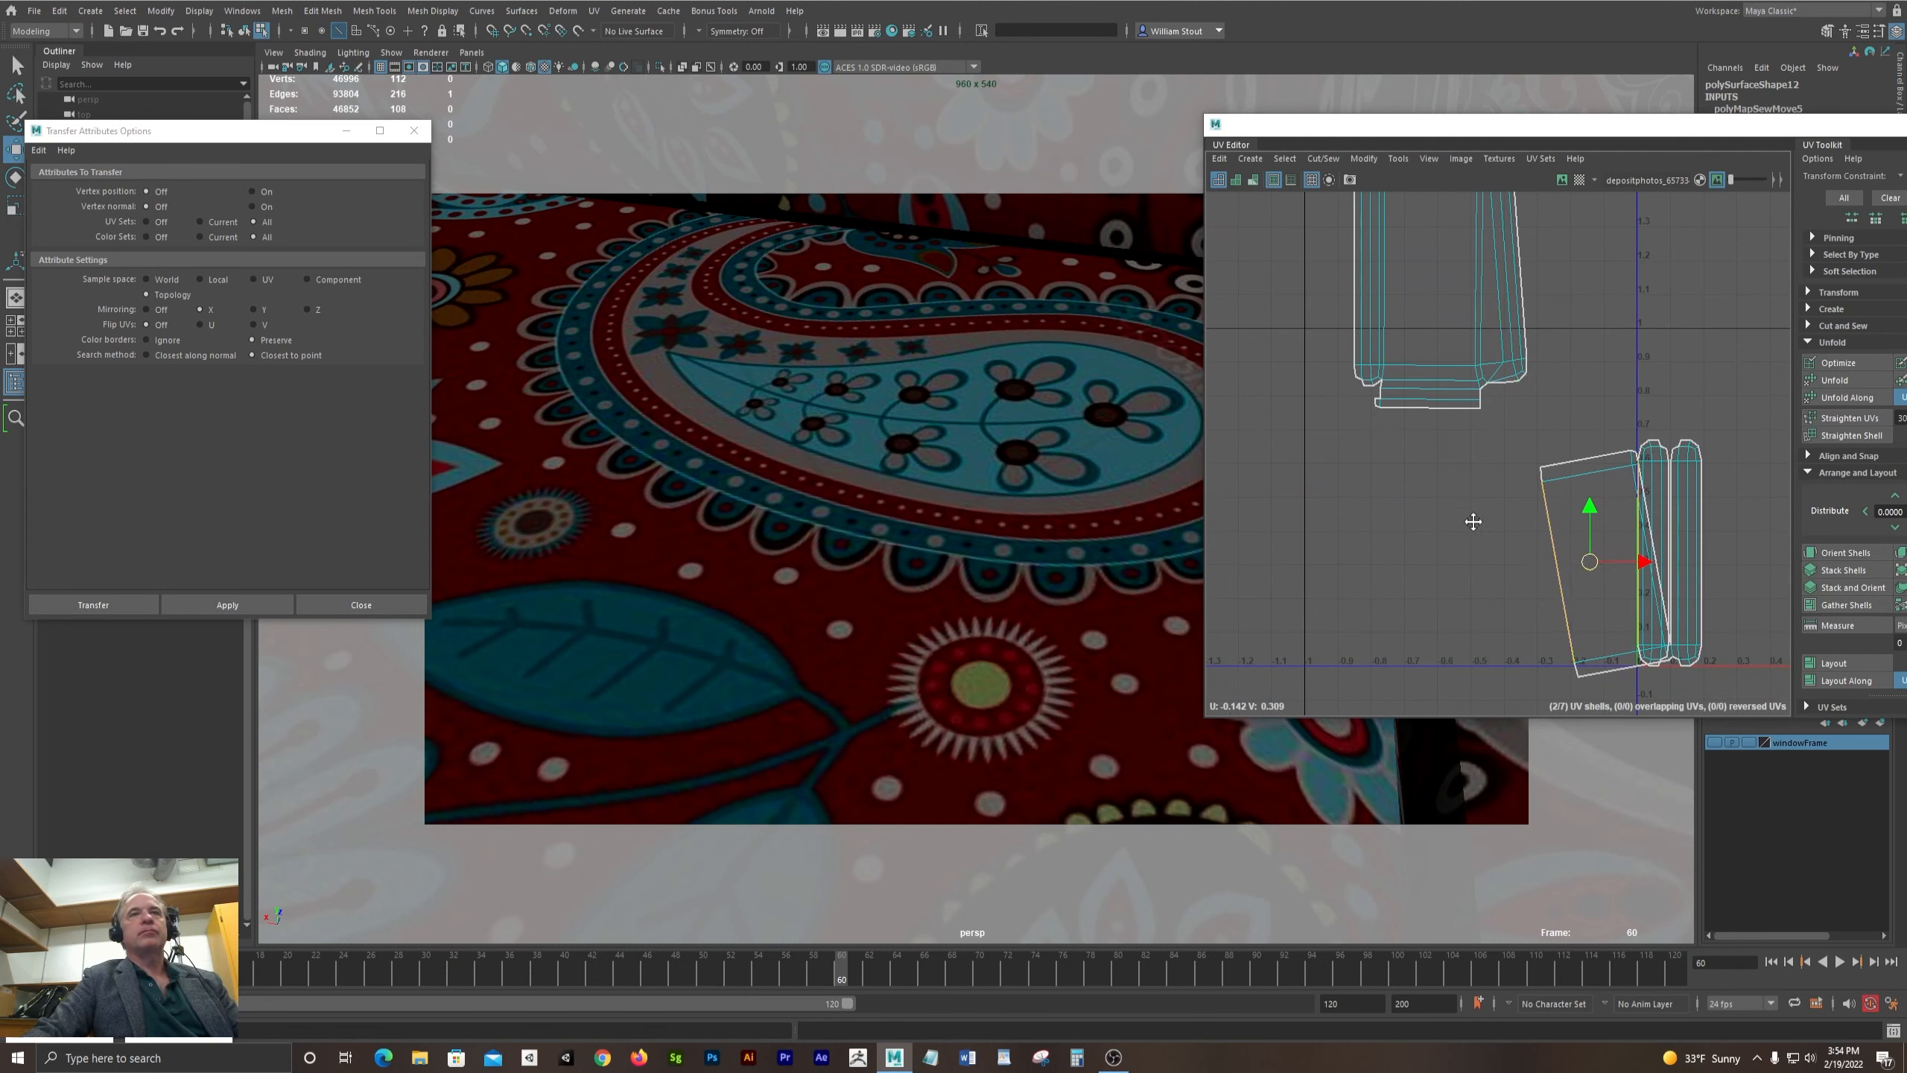
middle_click_drag(1473, 522, 1338, 544, "alt")
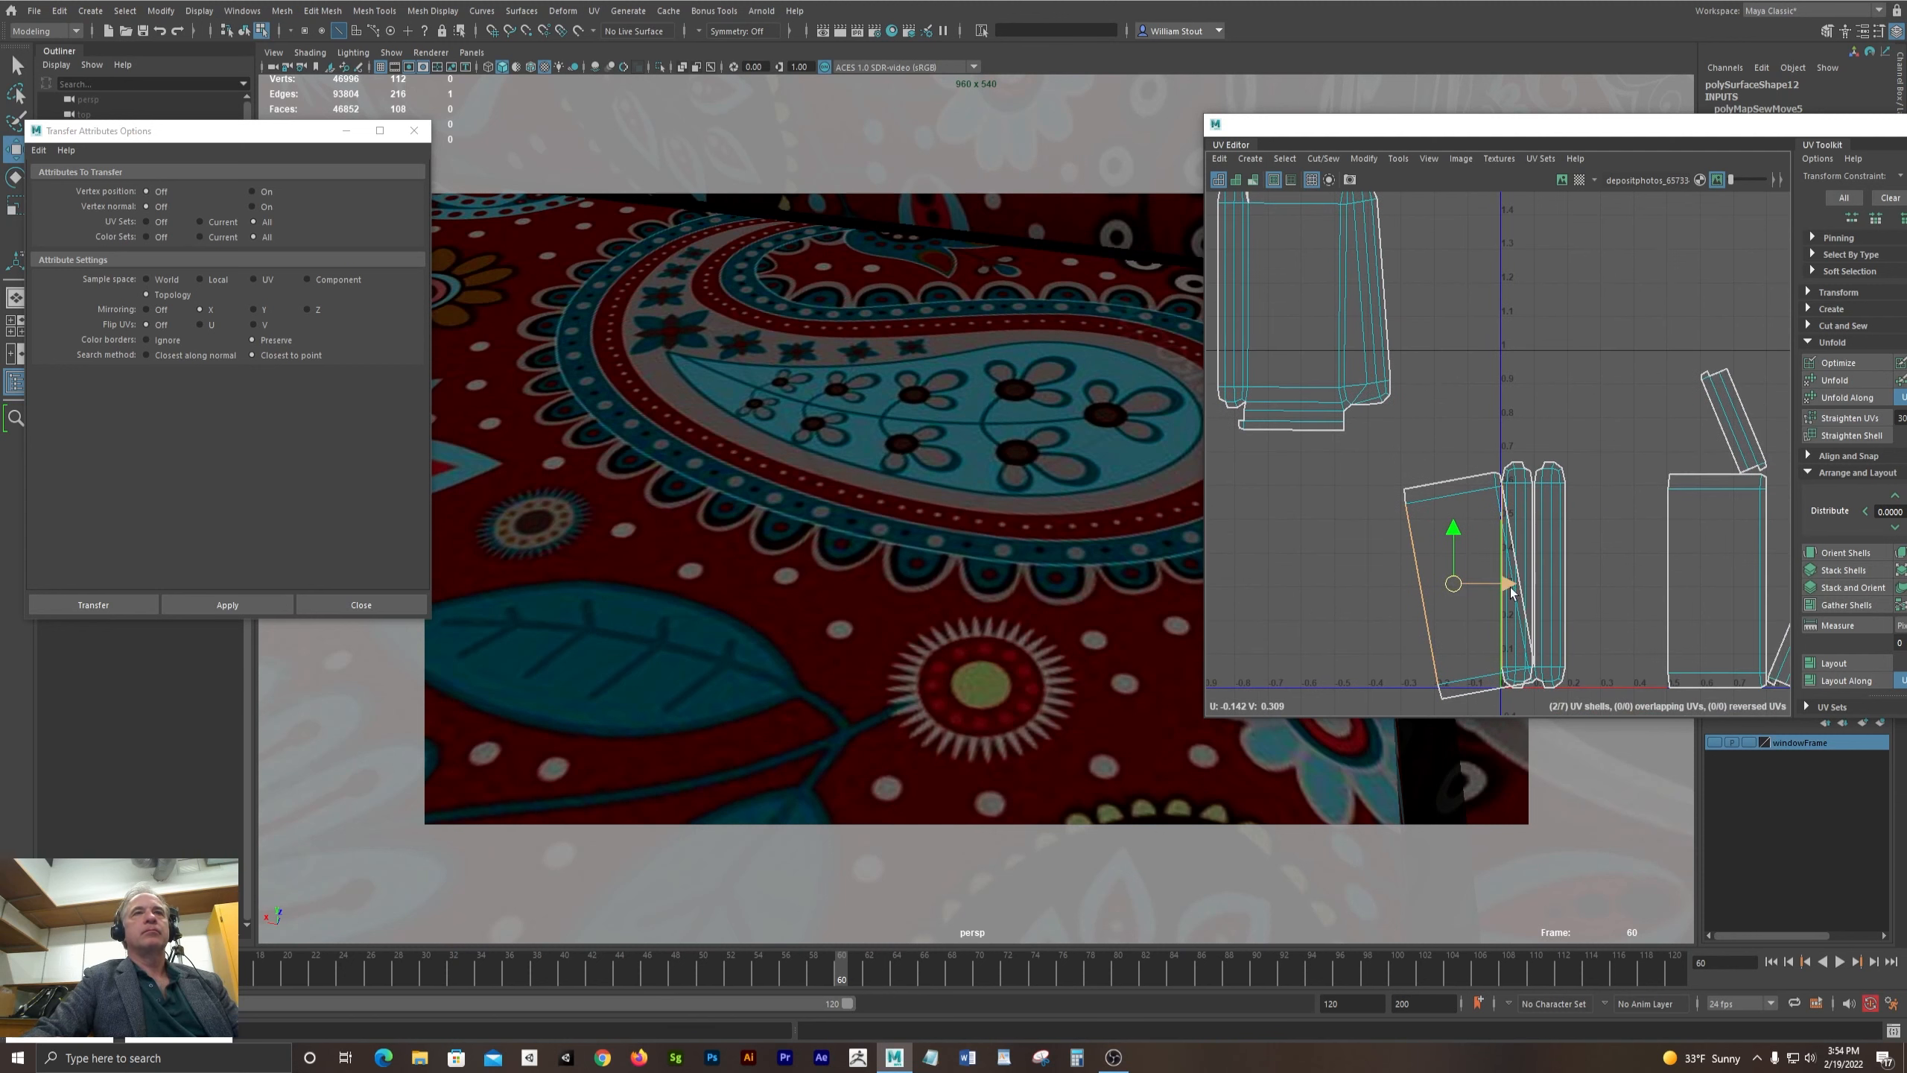
left_click_drag(1512, 591, 1418, 590)
key("ctrl+z")
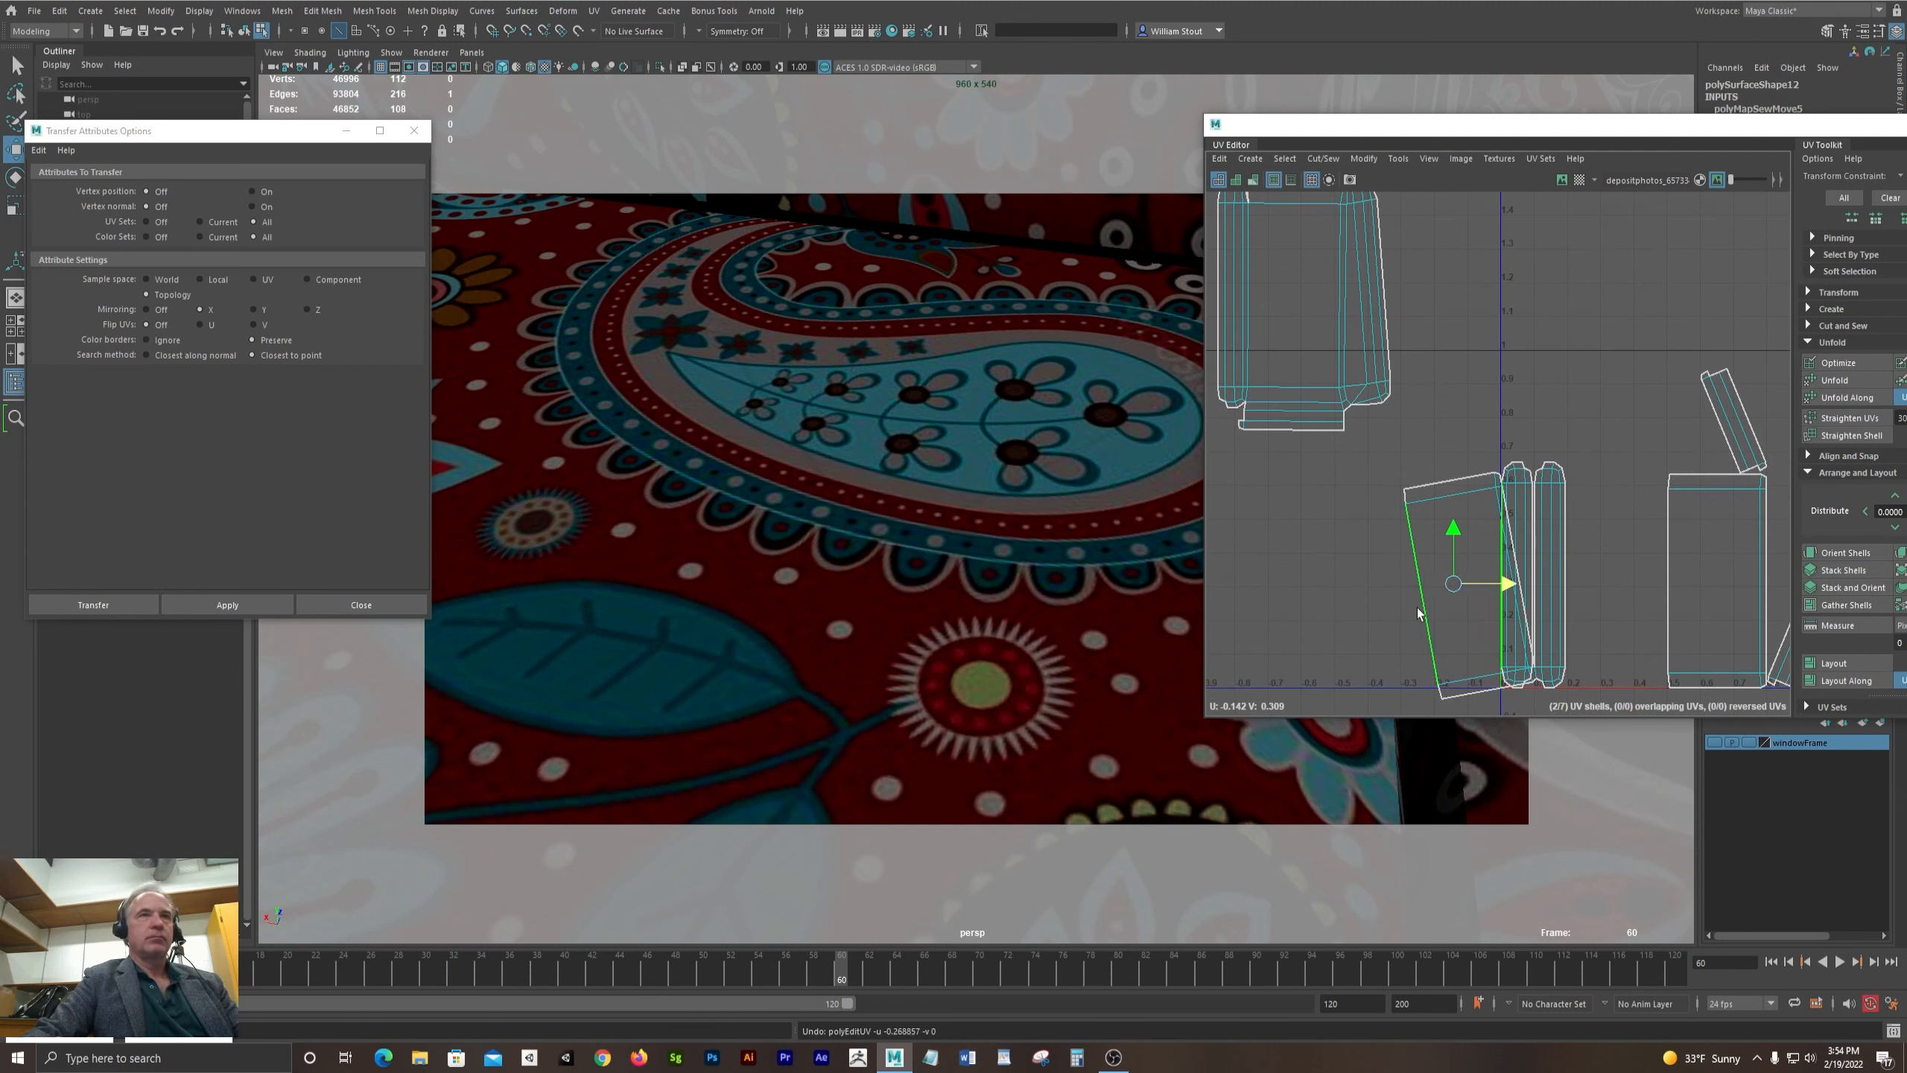
- Select the second cushion's shell with the tilted panel and move it left, clear of the overlapping strip
right_click_drag(1471, 502, 1404, 471)
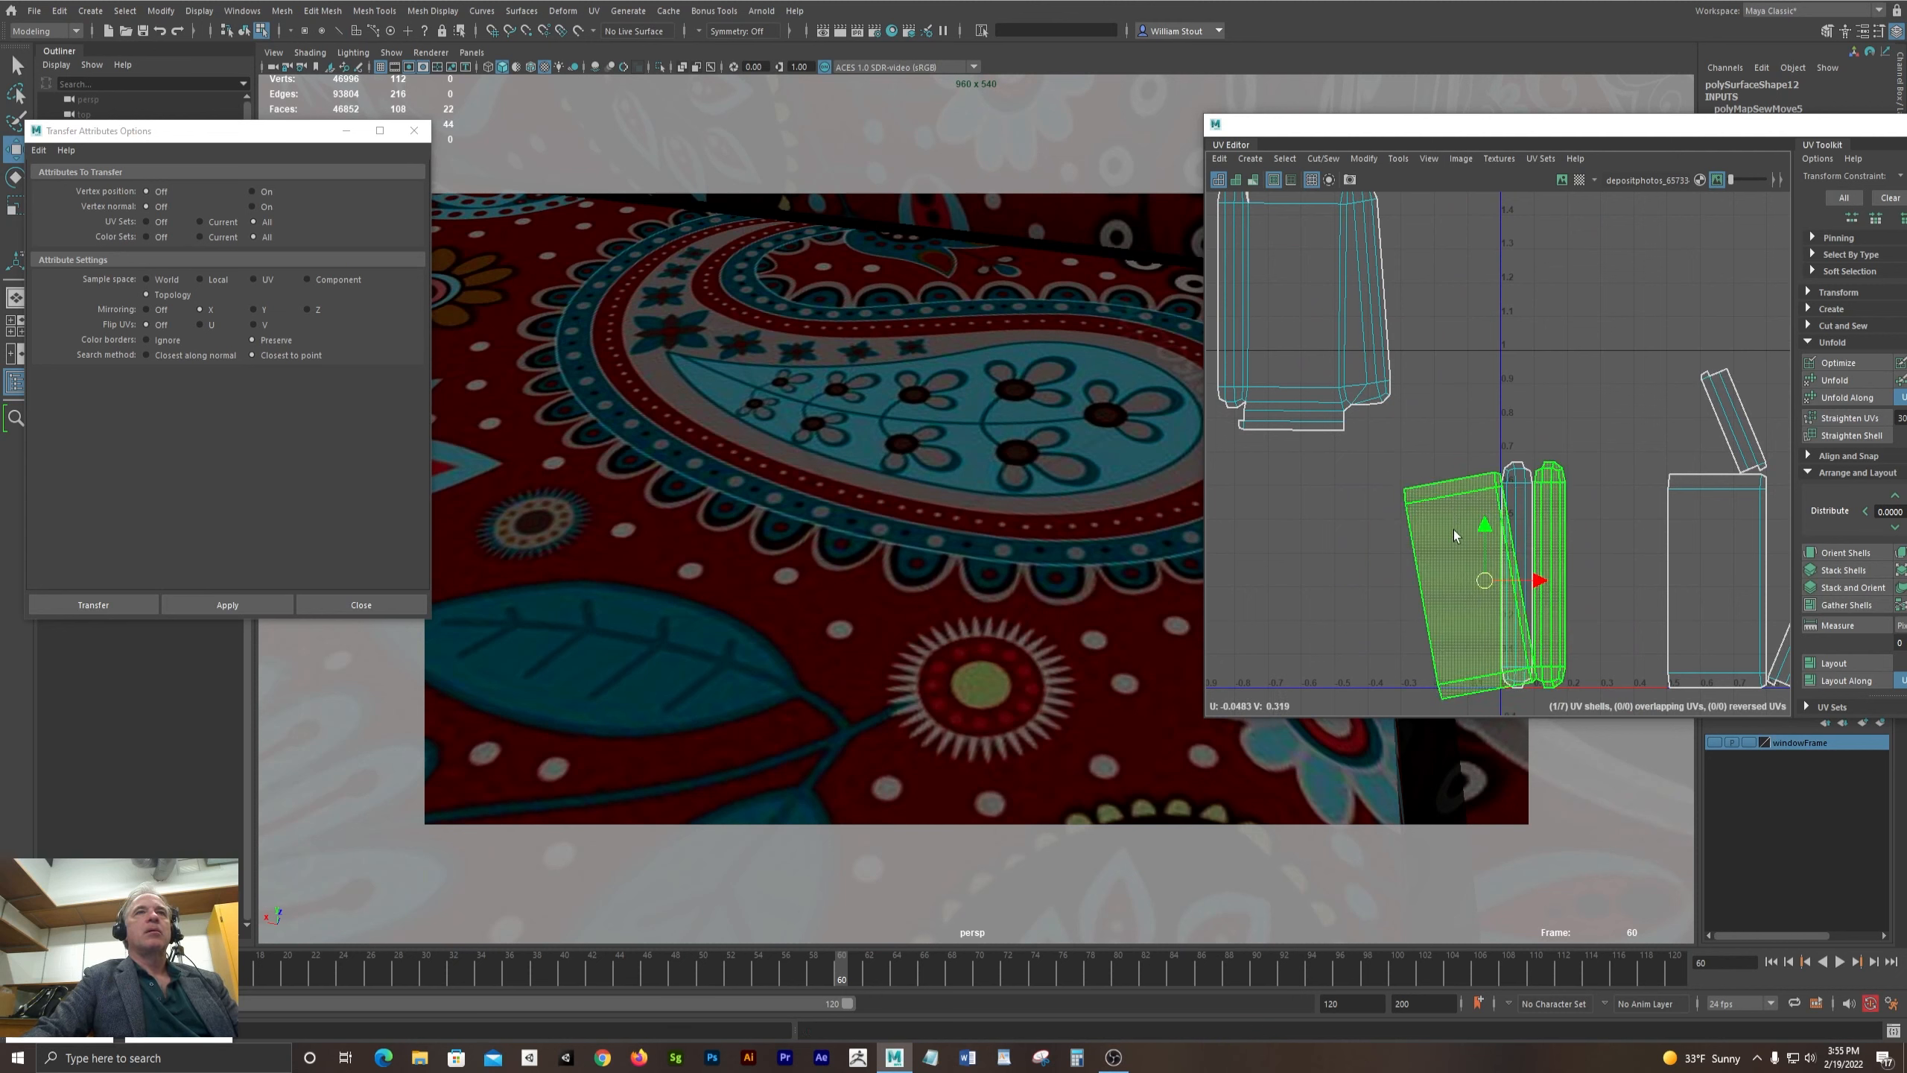
left_click(1454, 530)
left_click_drag(1472, 590, 1337, 590)
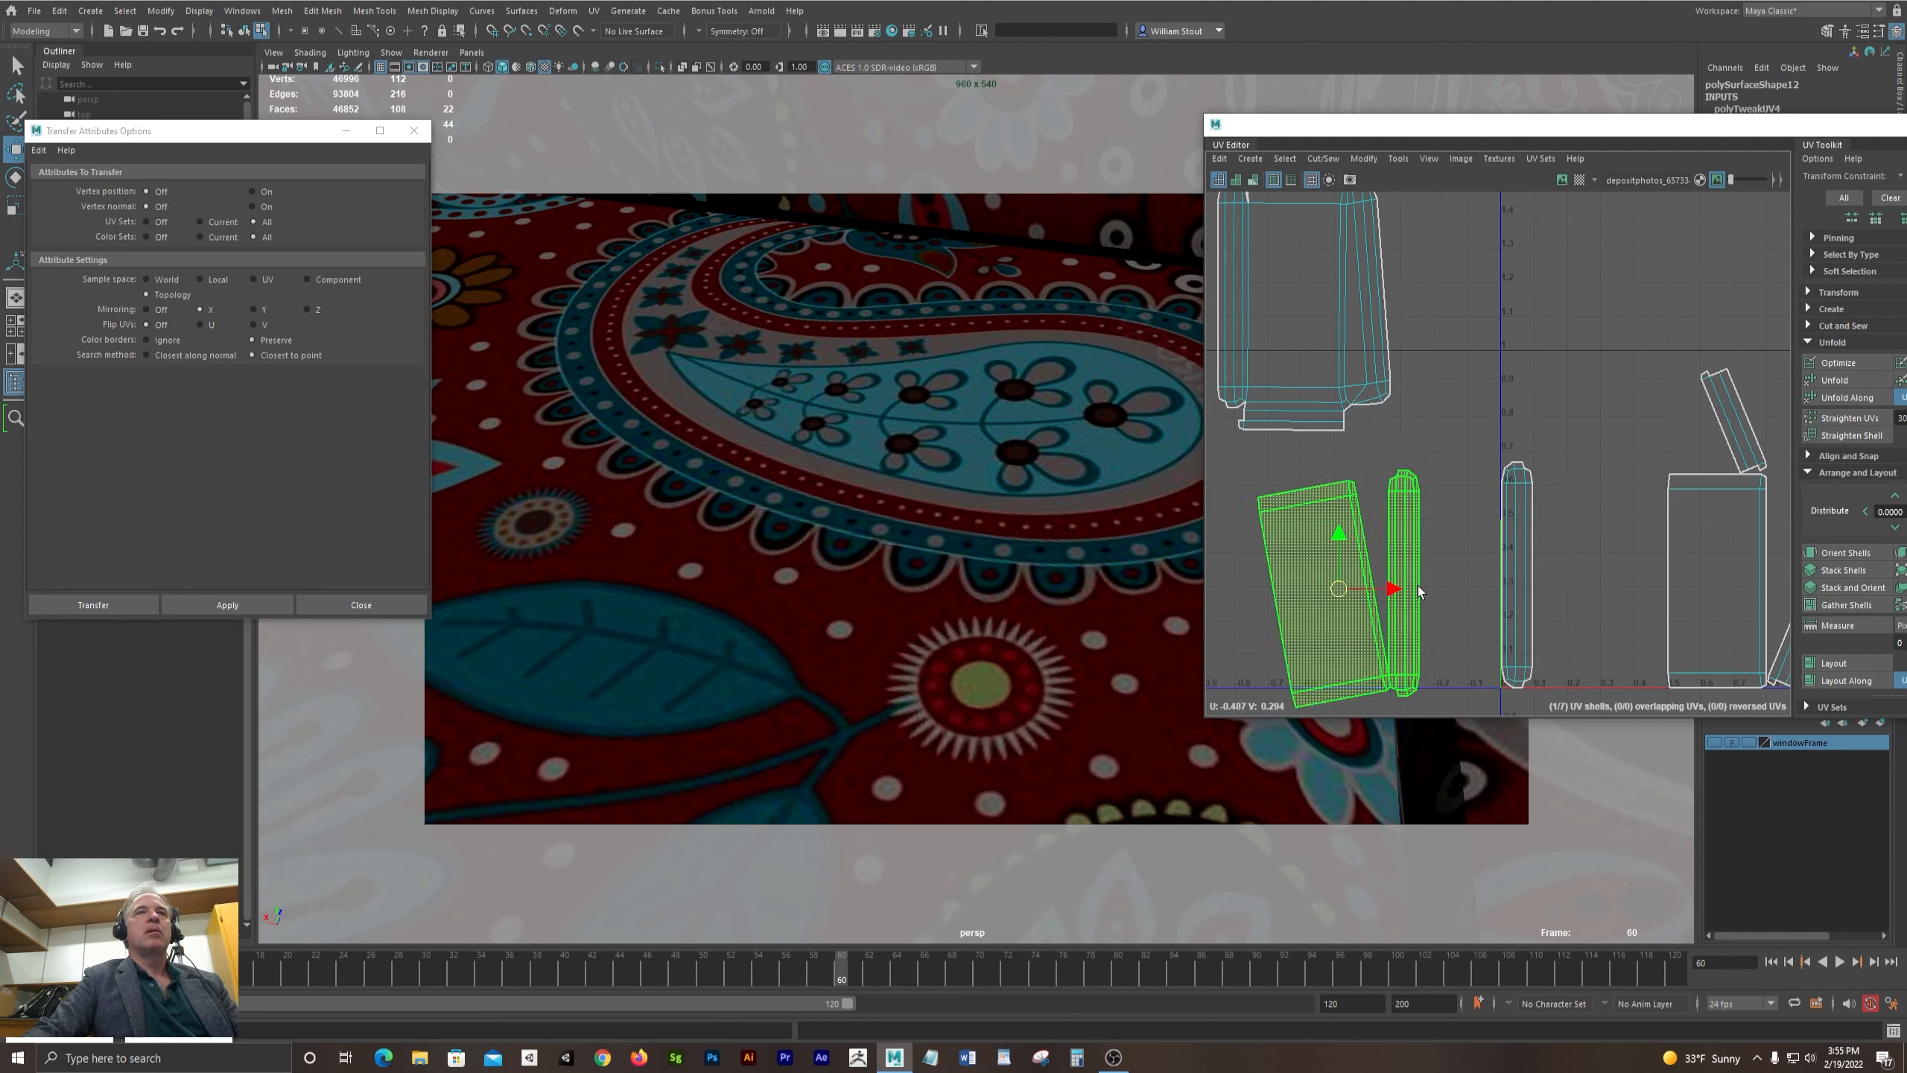
scroll(1412, 578, "up", 3)
middle_click_drag(1592, 538, 1638, 568, "alt")
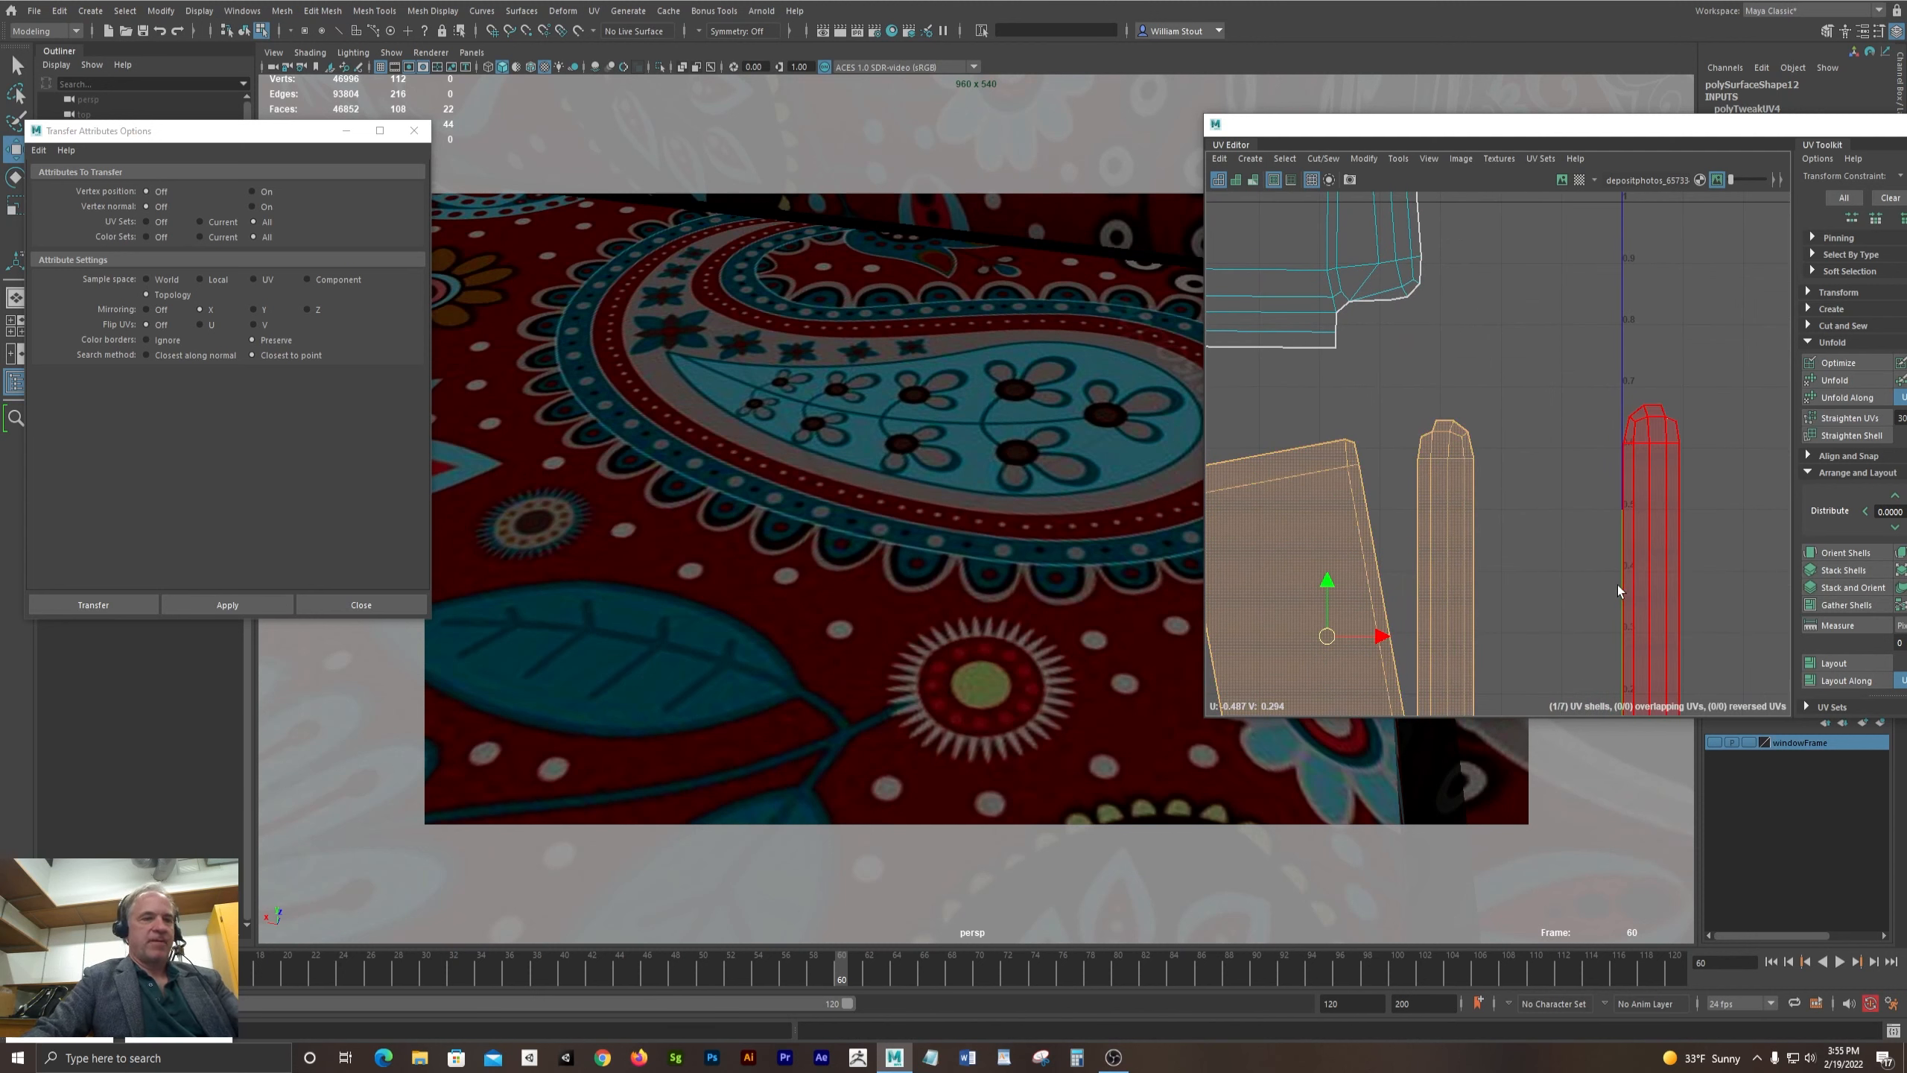
- Shift the UVs at the separate strip's upper end horizontally so the strip leans against the tilted panel
double_click(1618, 586)
key("F12")
left_click_drag(1400, 388, 1531, 507)
left_click_drag(1501, 439, 1445, 447)
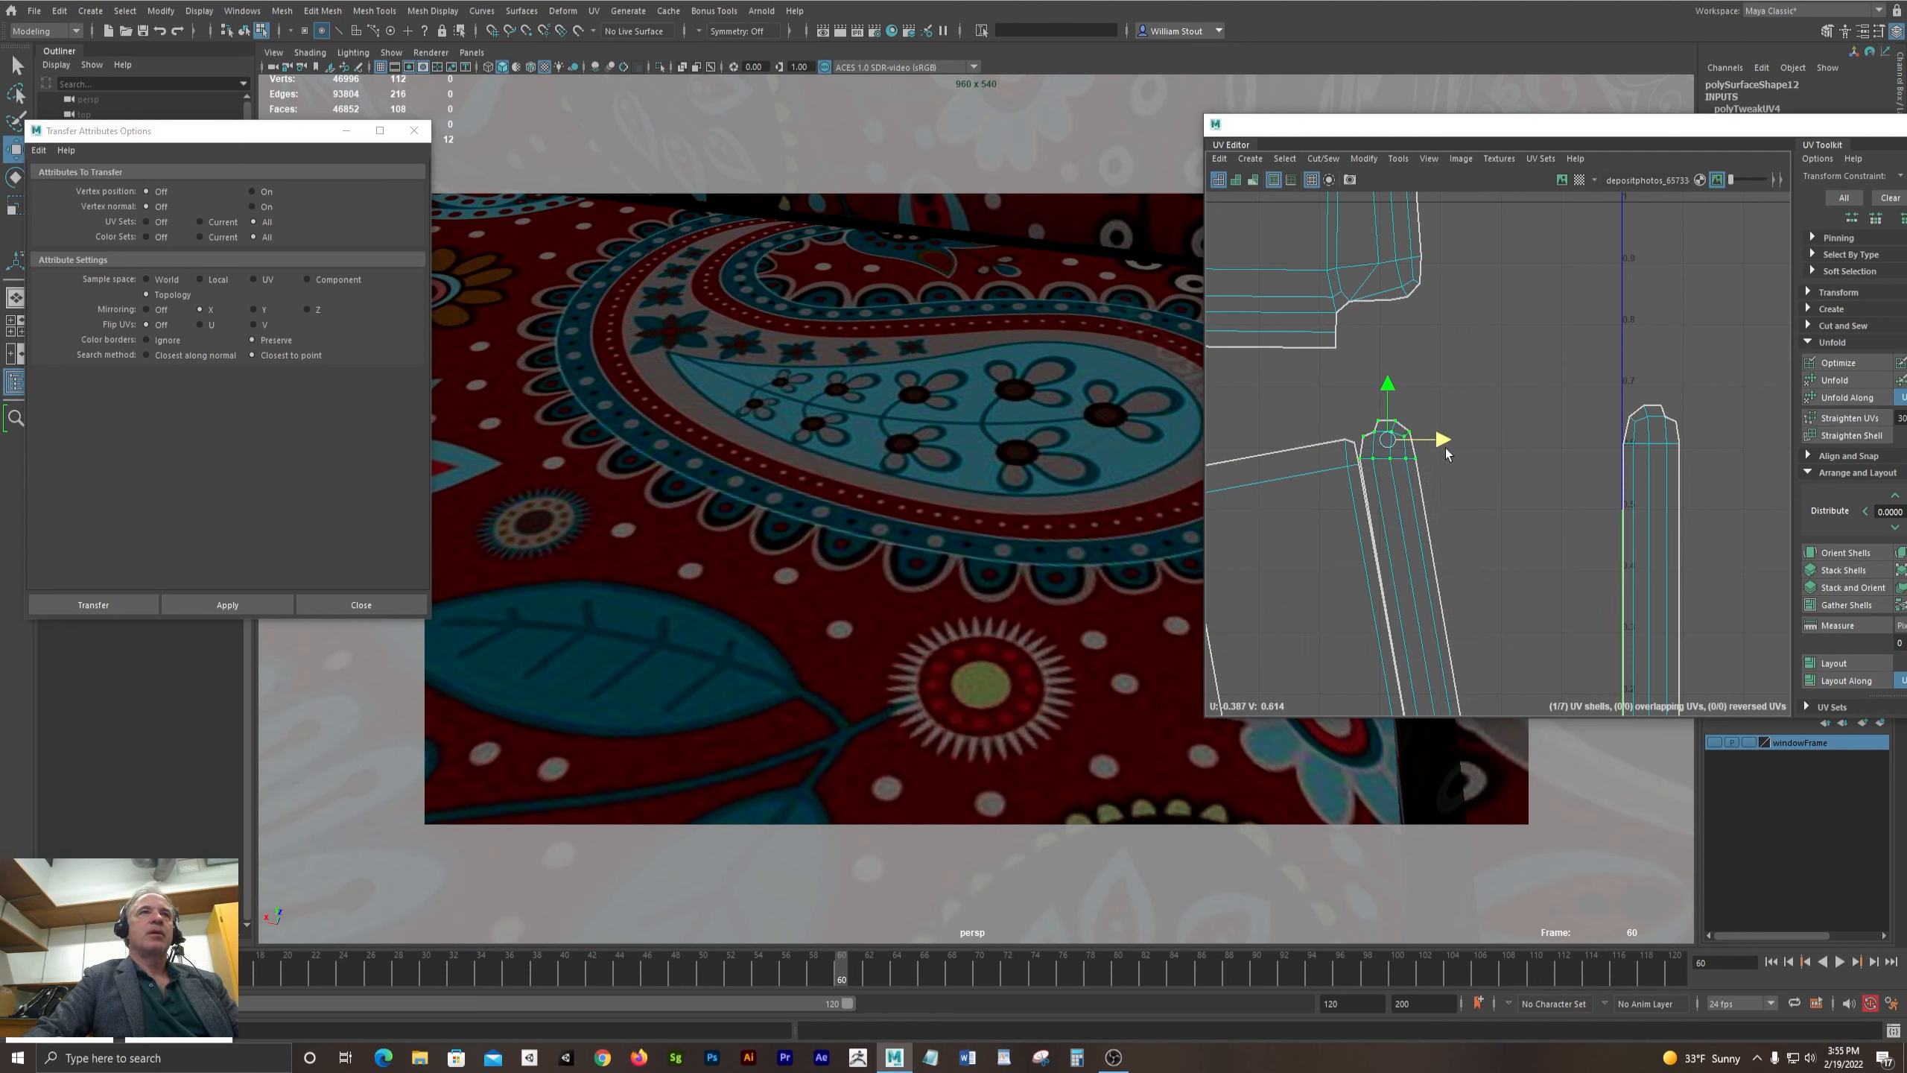
- Move and sew the strip to the tilted panel along their shared long edge
key("F10")
left_click(1380, 547)
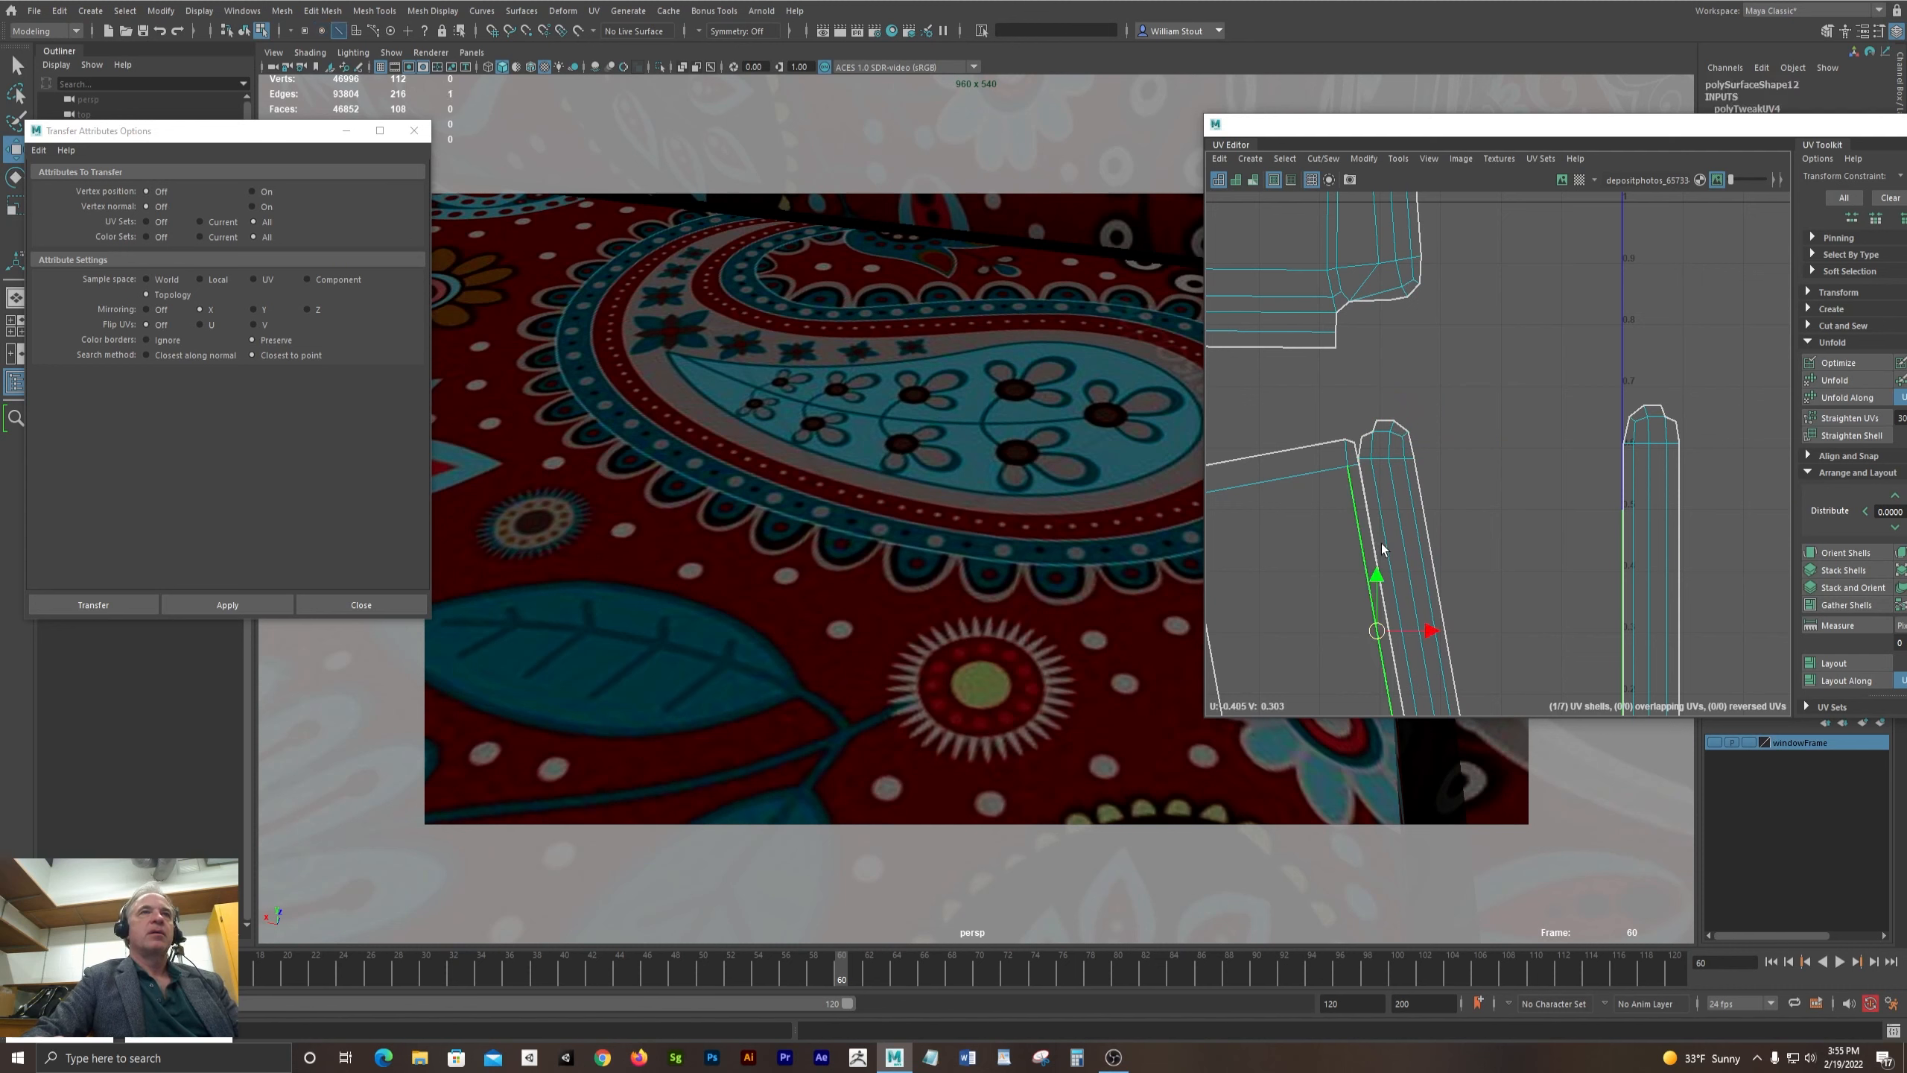
double_click(1388, 512)
key("space")
left_click(1203, 377)
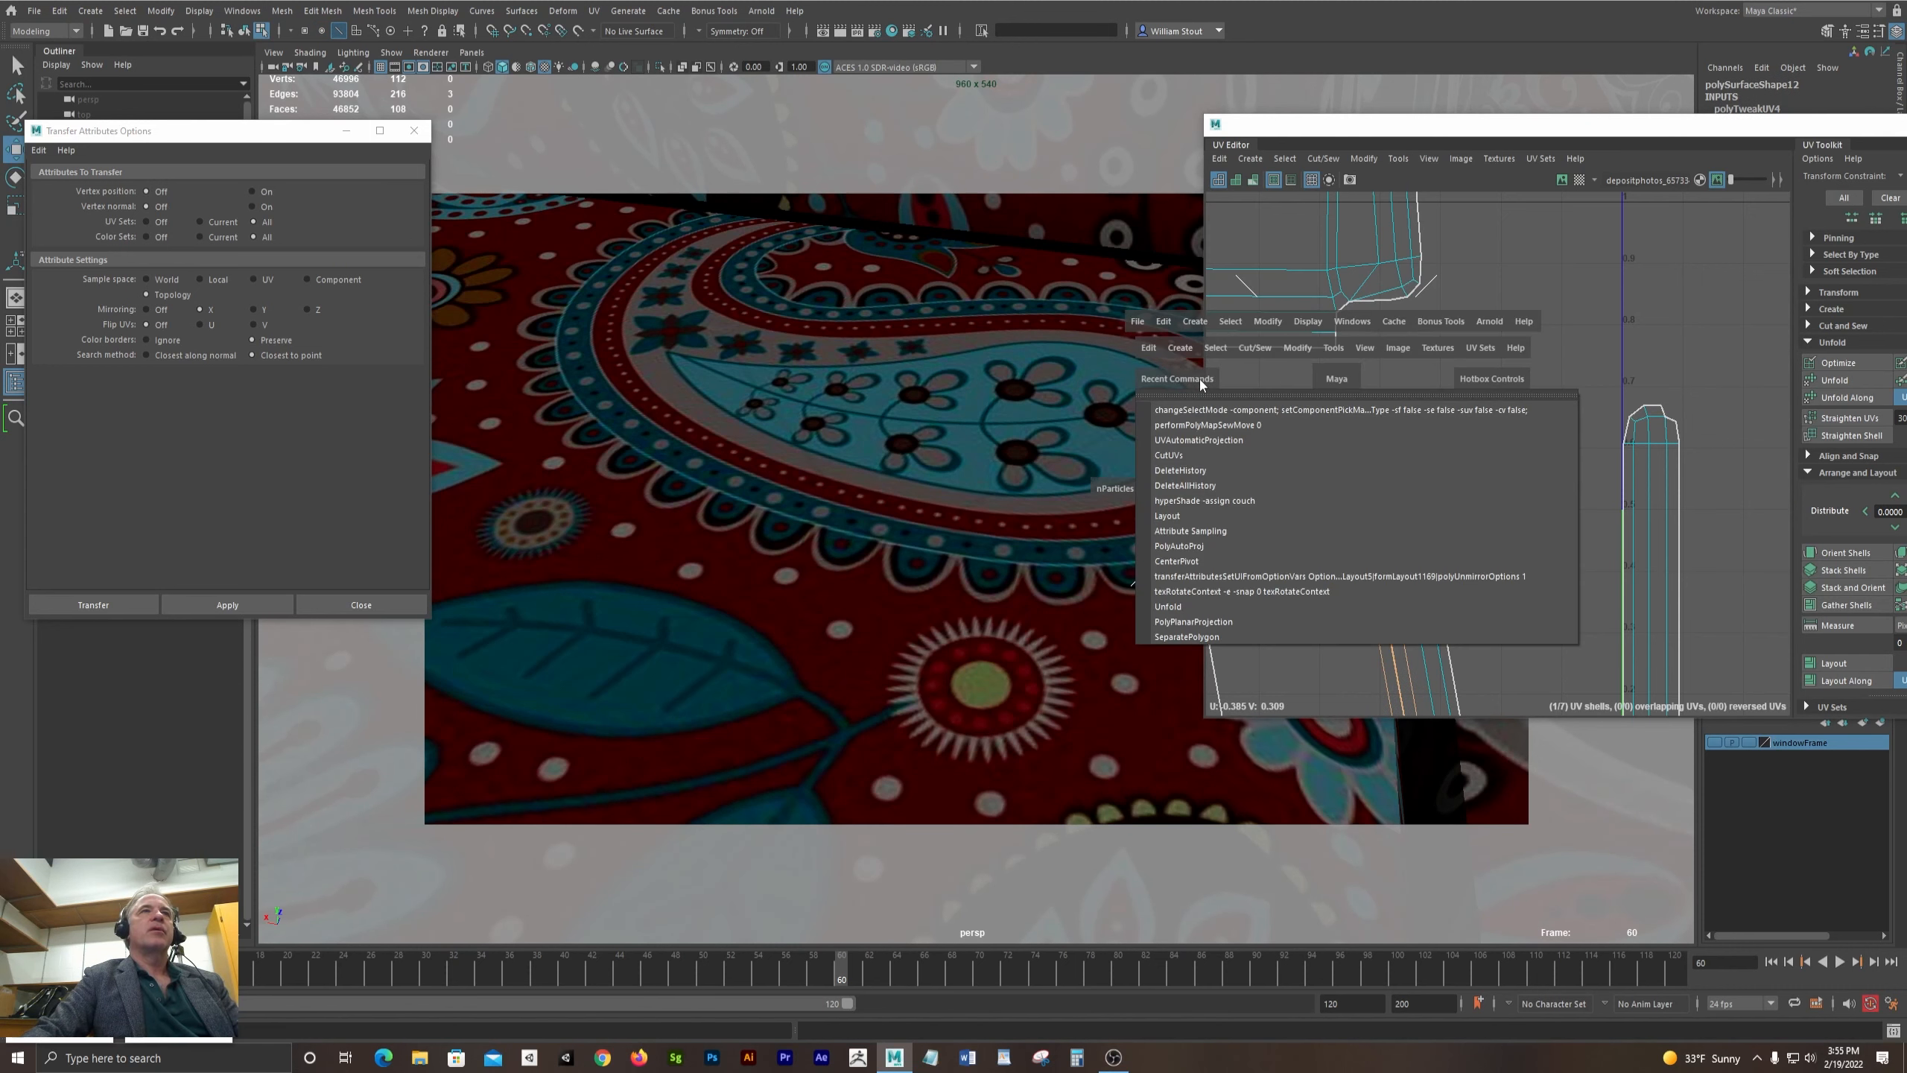
left_click(1215, 425)
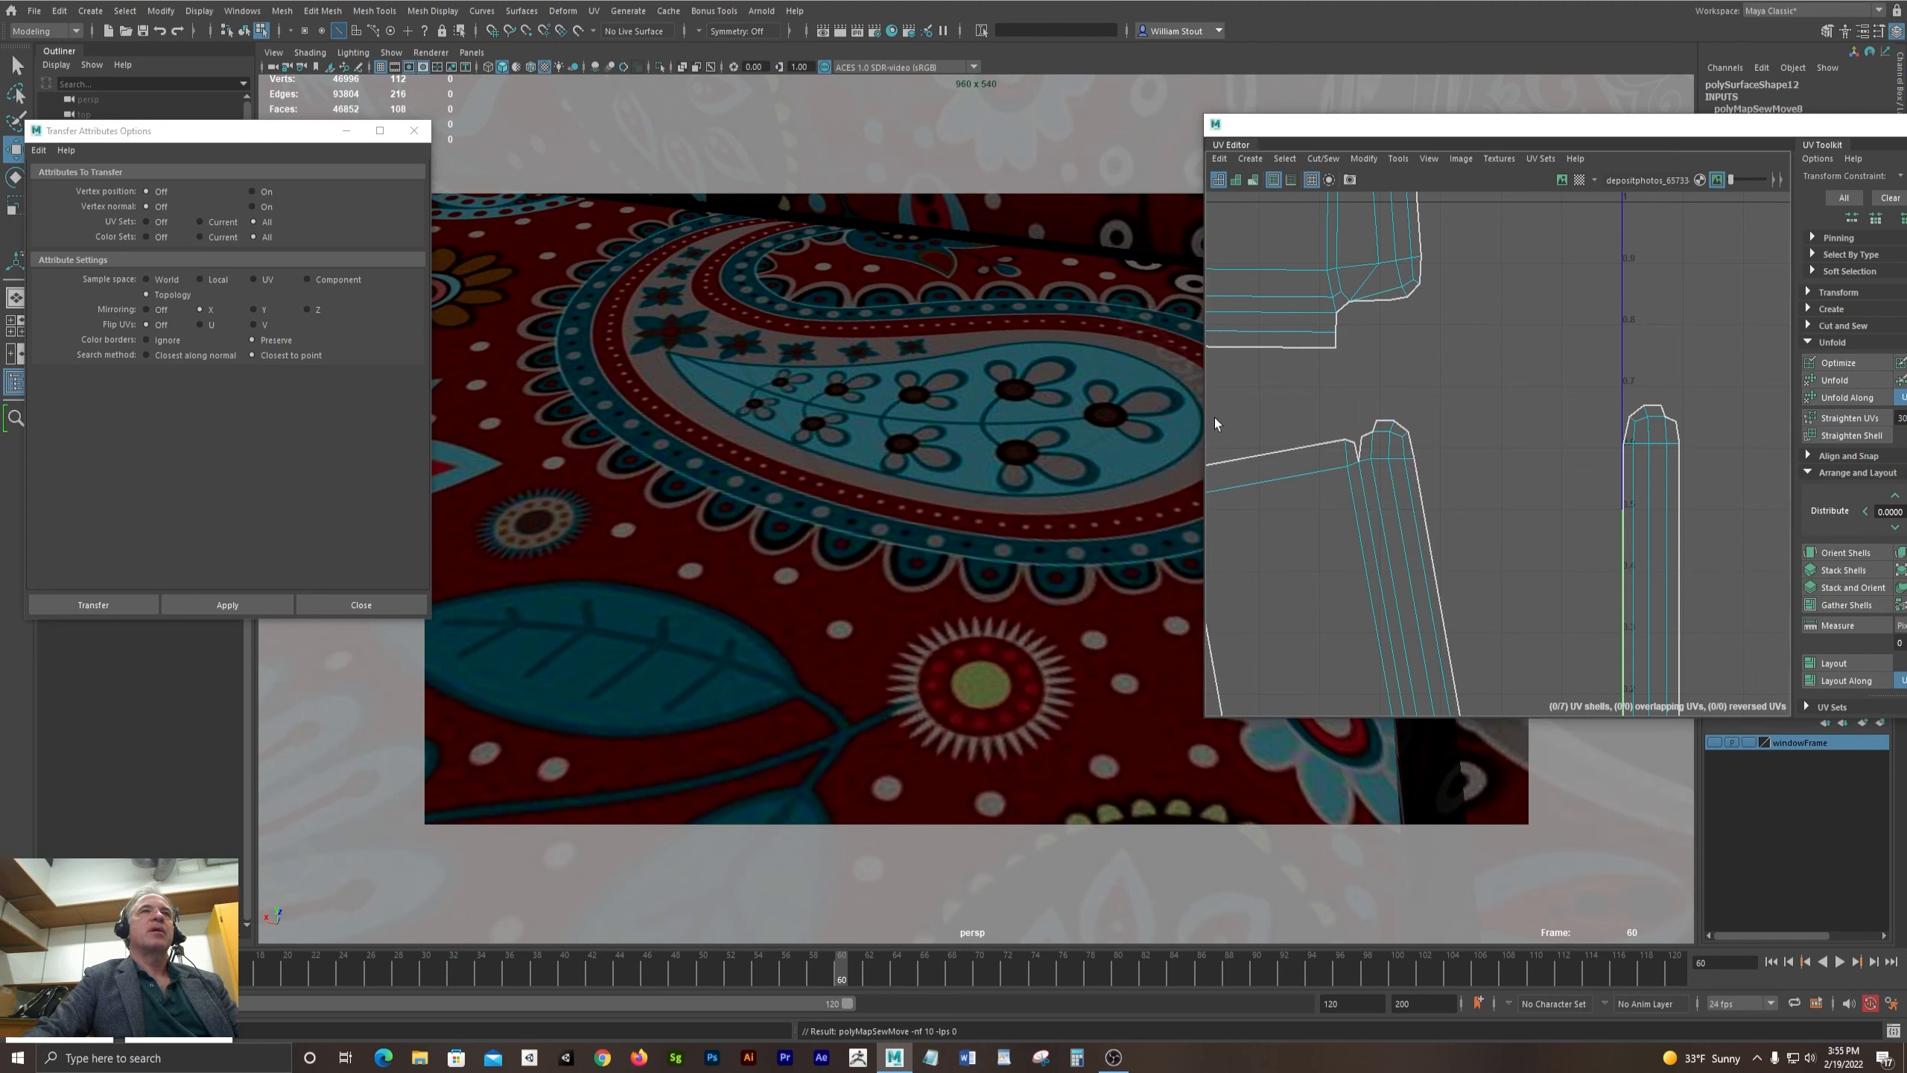
- Close the notch between the tilted panel and its sewn strip, and move and sew the remaining long strip to the panel's opposite edge
left_click(1358, 449)
key("g")
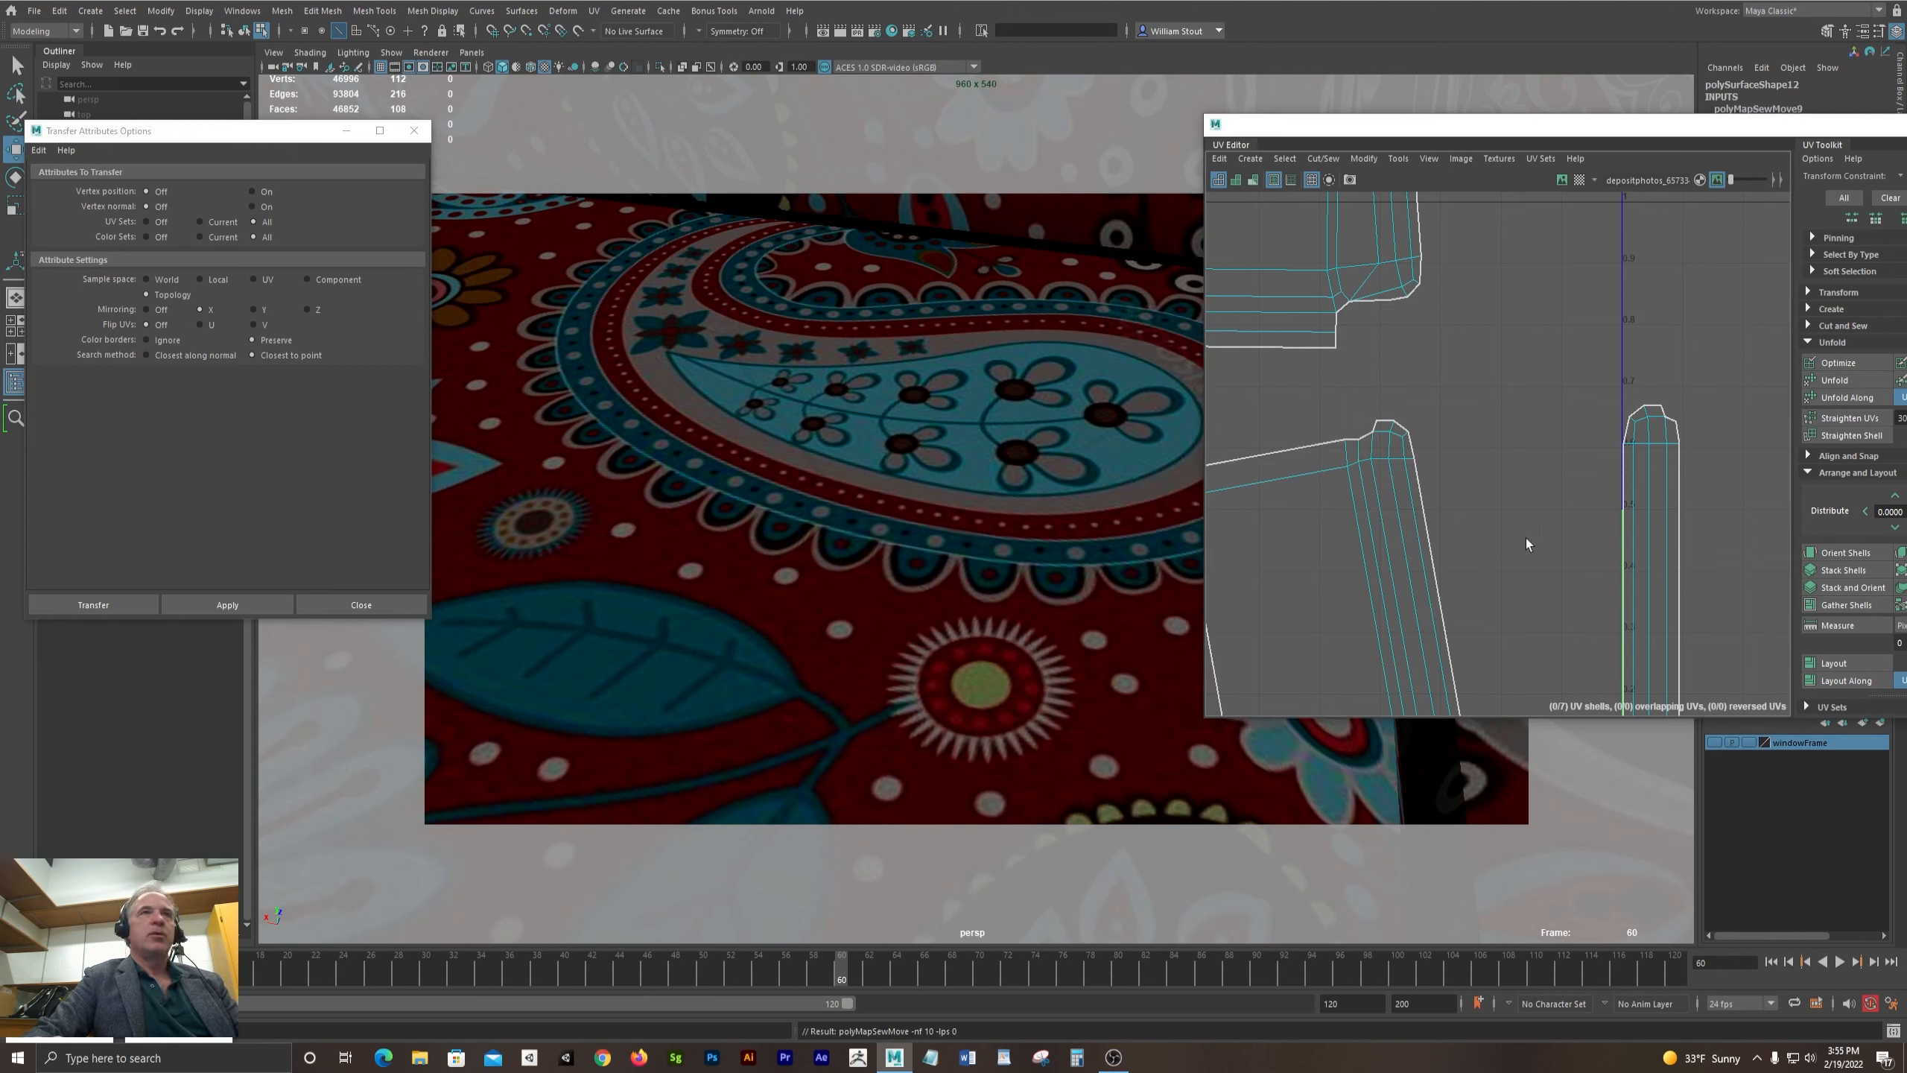
middle_click_drag(1552, 574, 1550, 224, "alt")
right_click_drag(1571, 452, 1280, 451, "alt")
middle_click_drag(1640, 333, 1580, 458, "alt")
left_click(1580, 458)
middle_click_drag(1459, 376, 1618, 531, "alt")
left_click(1441, 592)
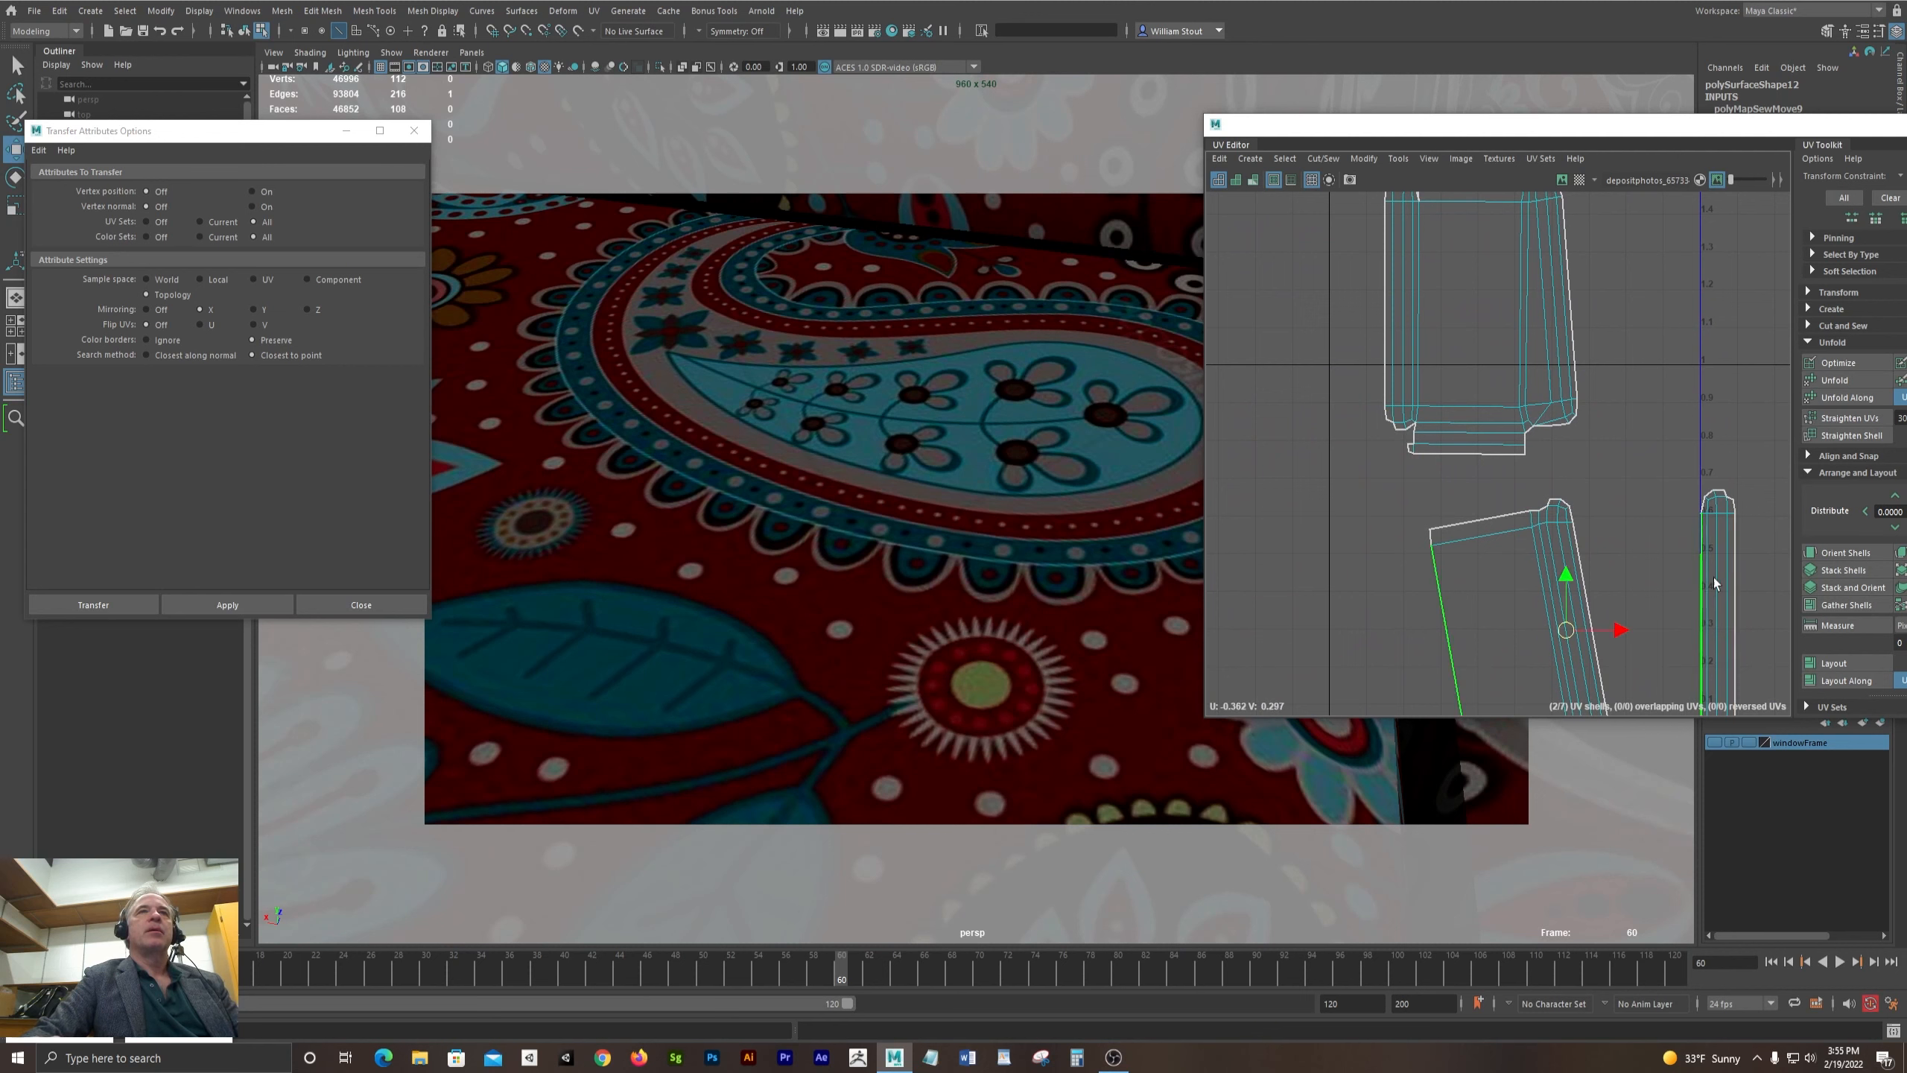
right_click_drag(1706, 573, 1439, 490, "alt")
middle_click_drag(1440, 490, 1207, 474, "alt")
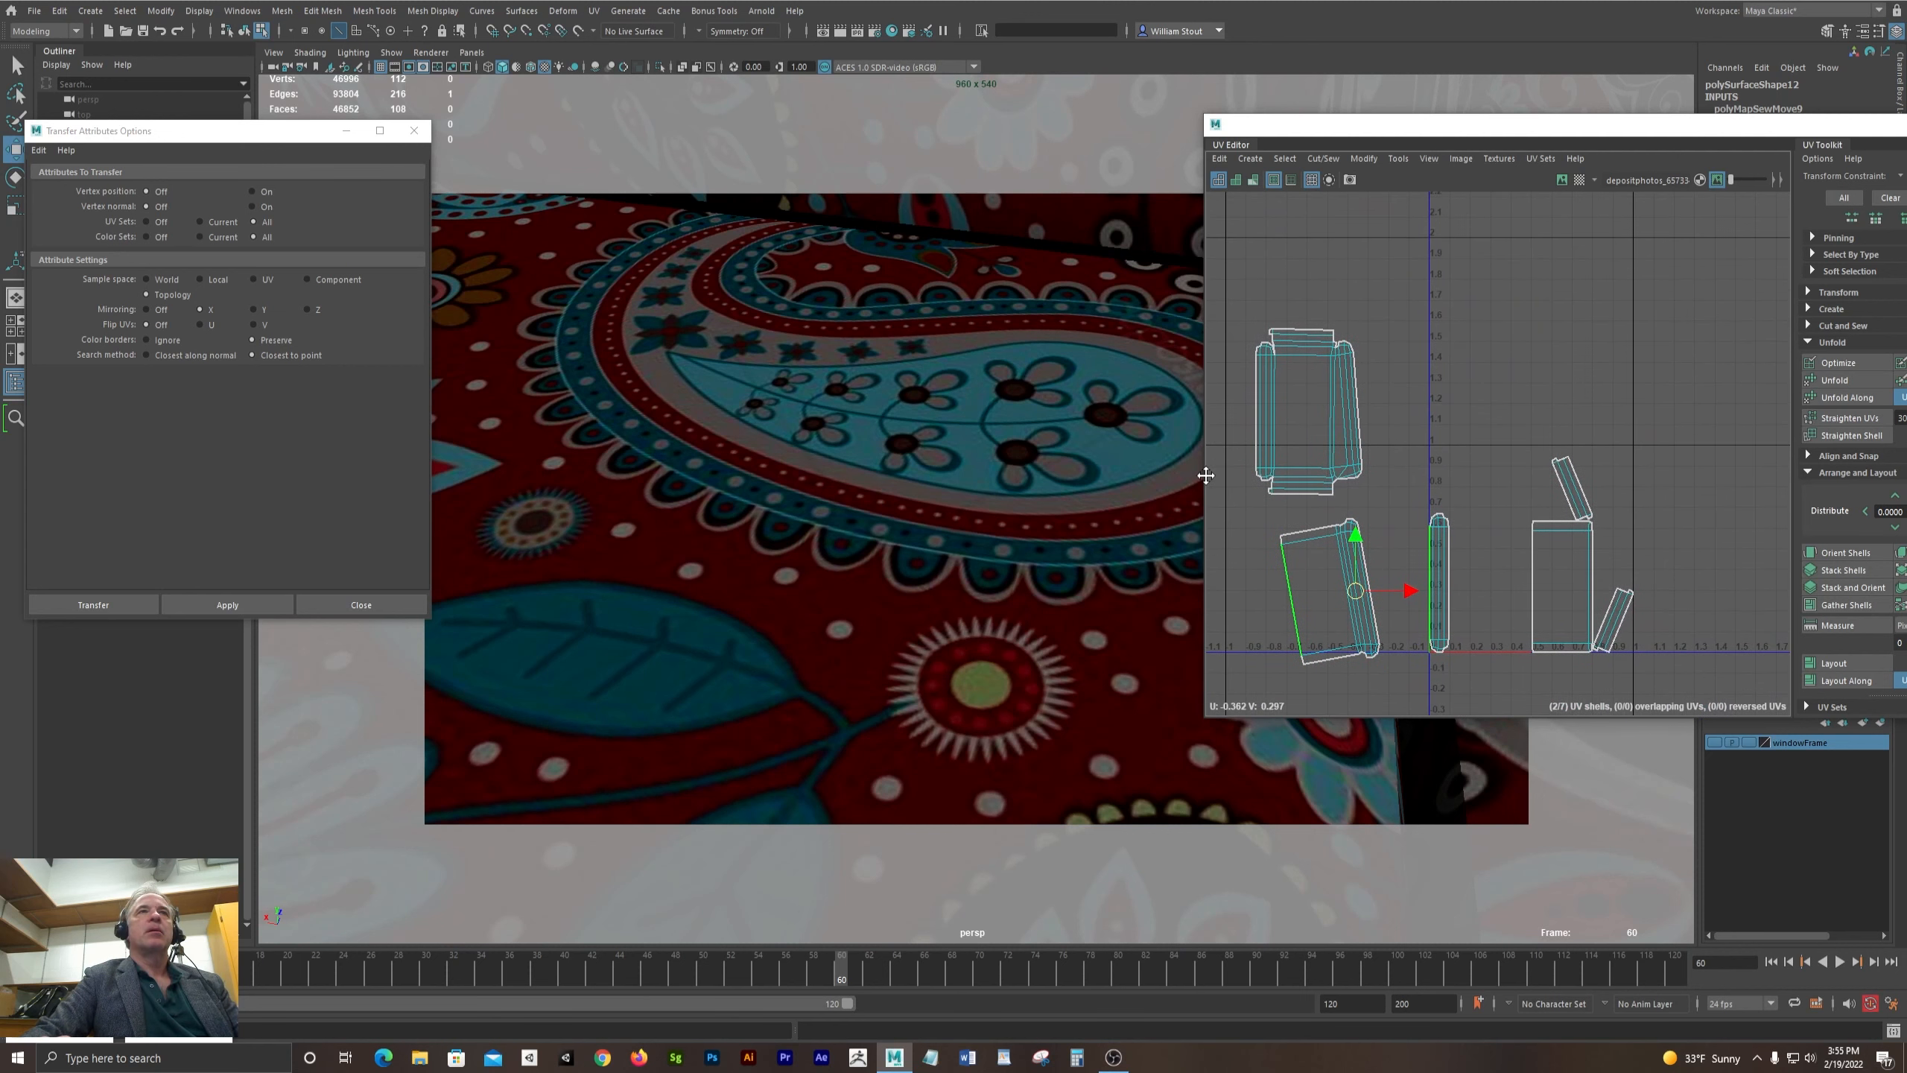
middle_click_drag(1207, 475, 1260, 469, "alt")
key("g")
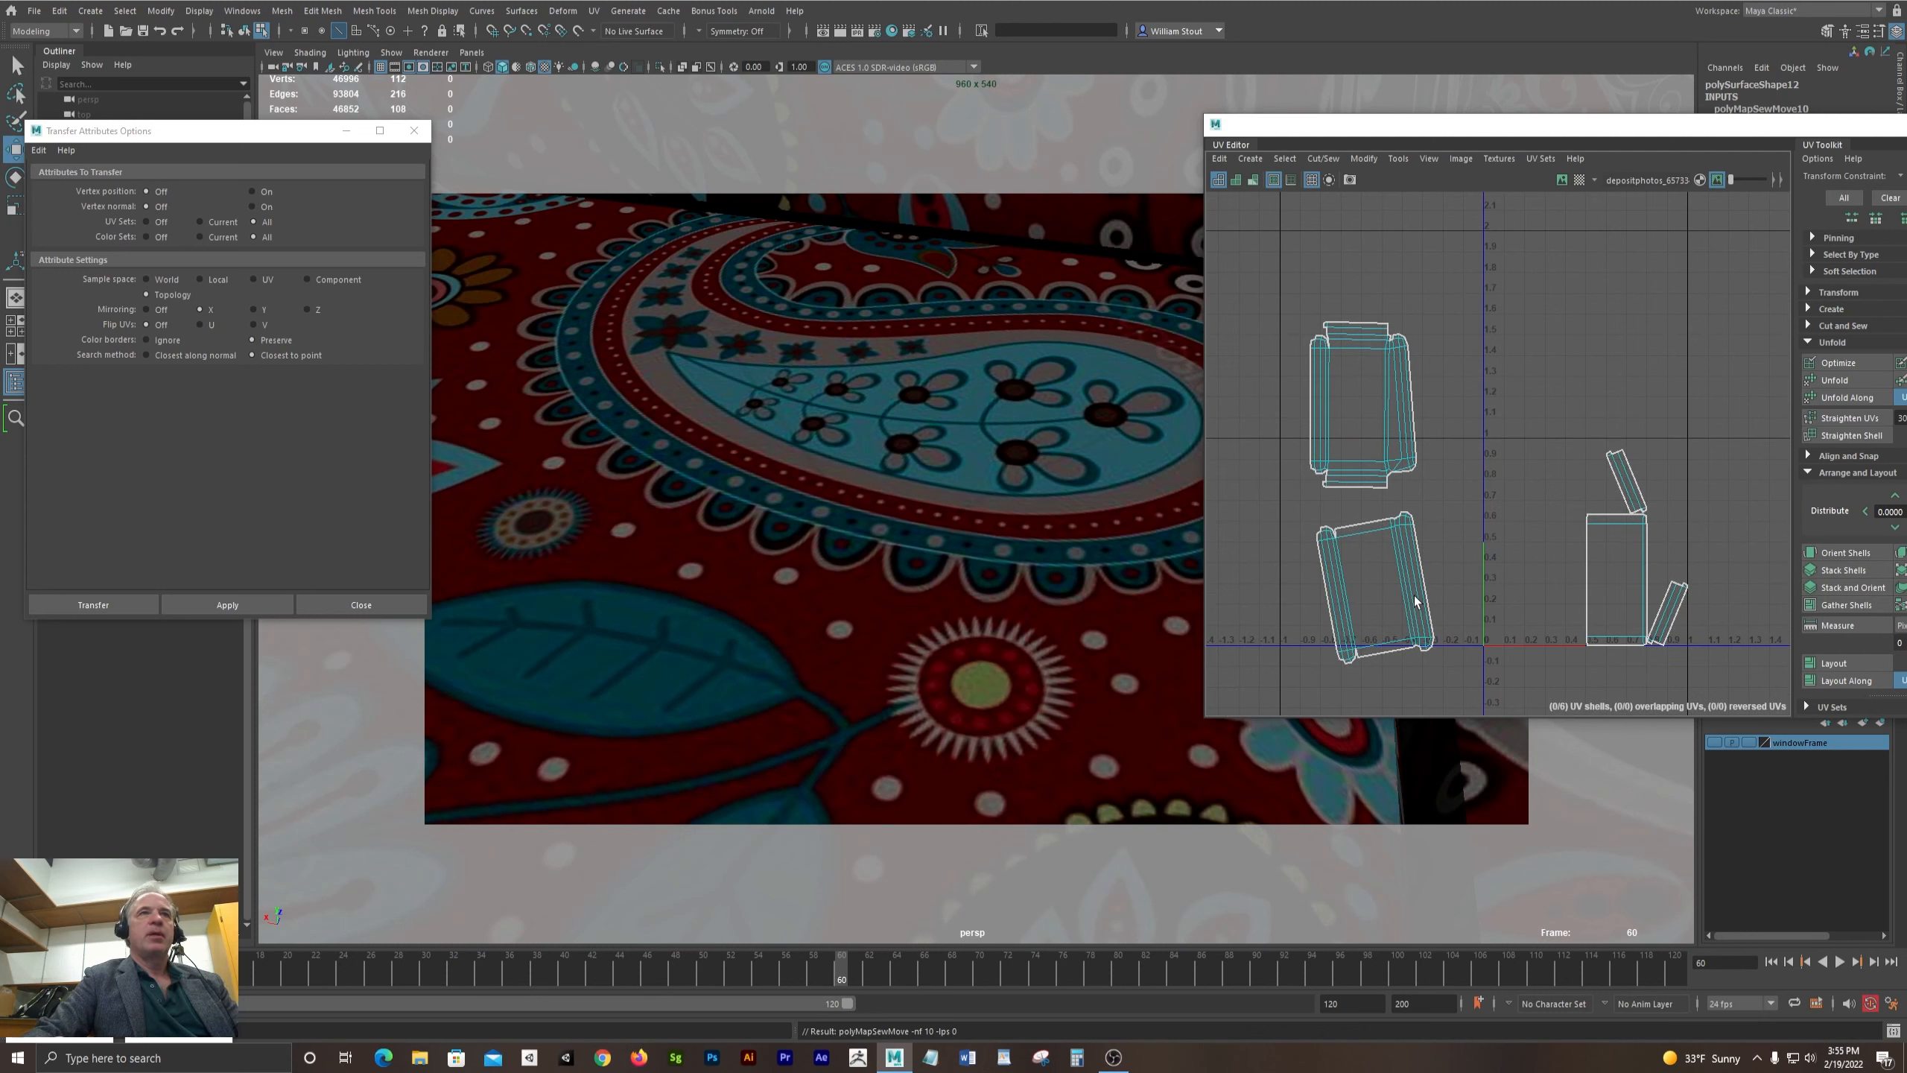
- Move and sew the two short end strips to the tilted panel's lower and upper edges
left_click(1416, 601)
key("g")
left_click(1375, 522)
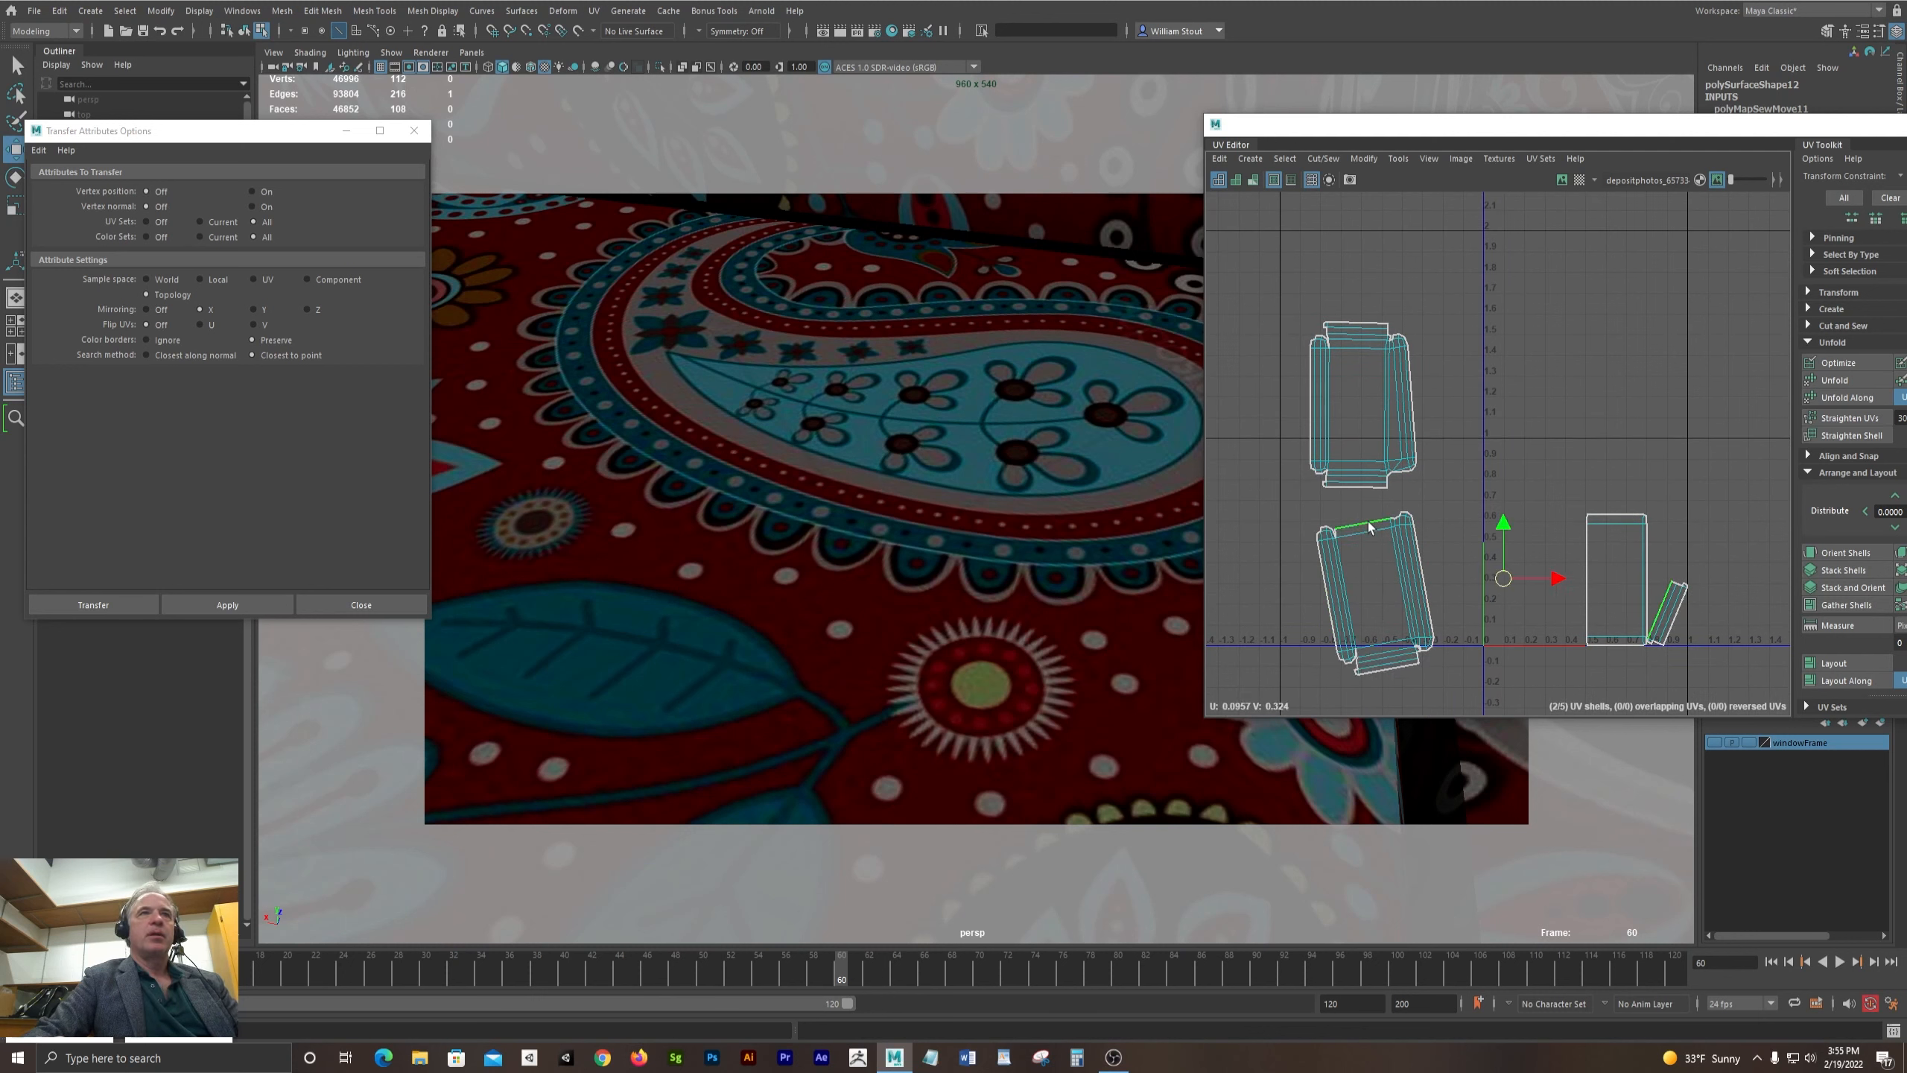
key("g")
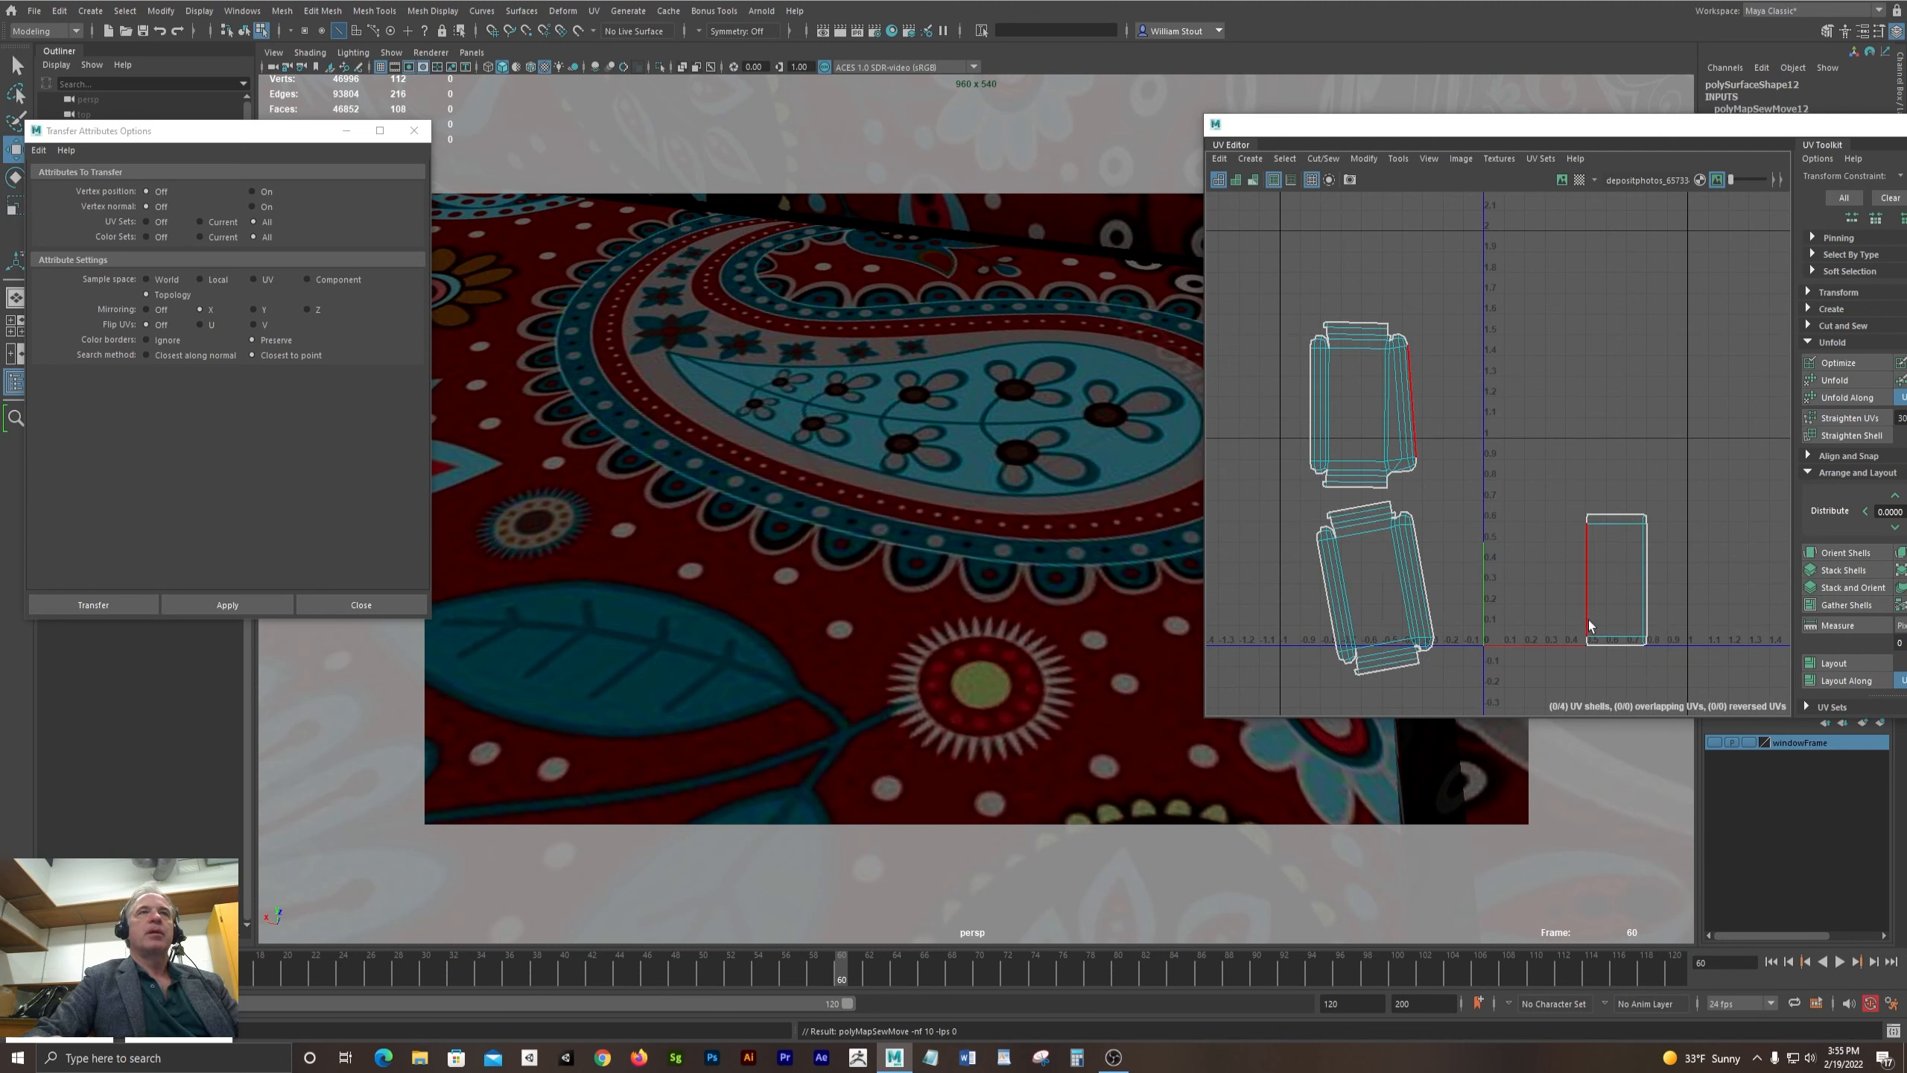
- Move and sew the remaining large panels to the tilted shell's lower end strip and the other shell's upper end strip
left_click(1607, 644)
key("g")
left_click(1350, 323)
key("g")
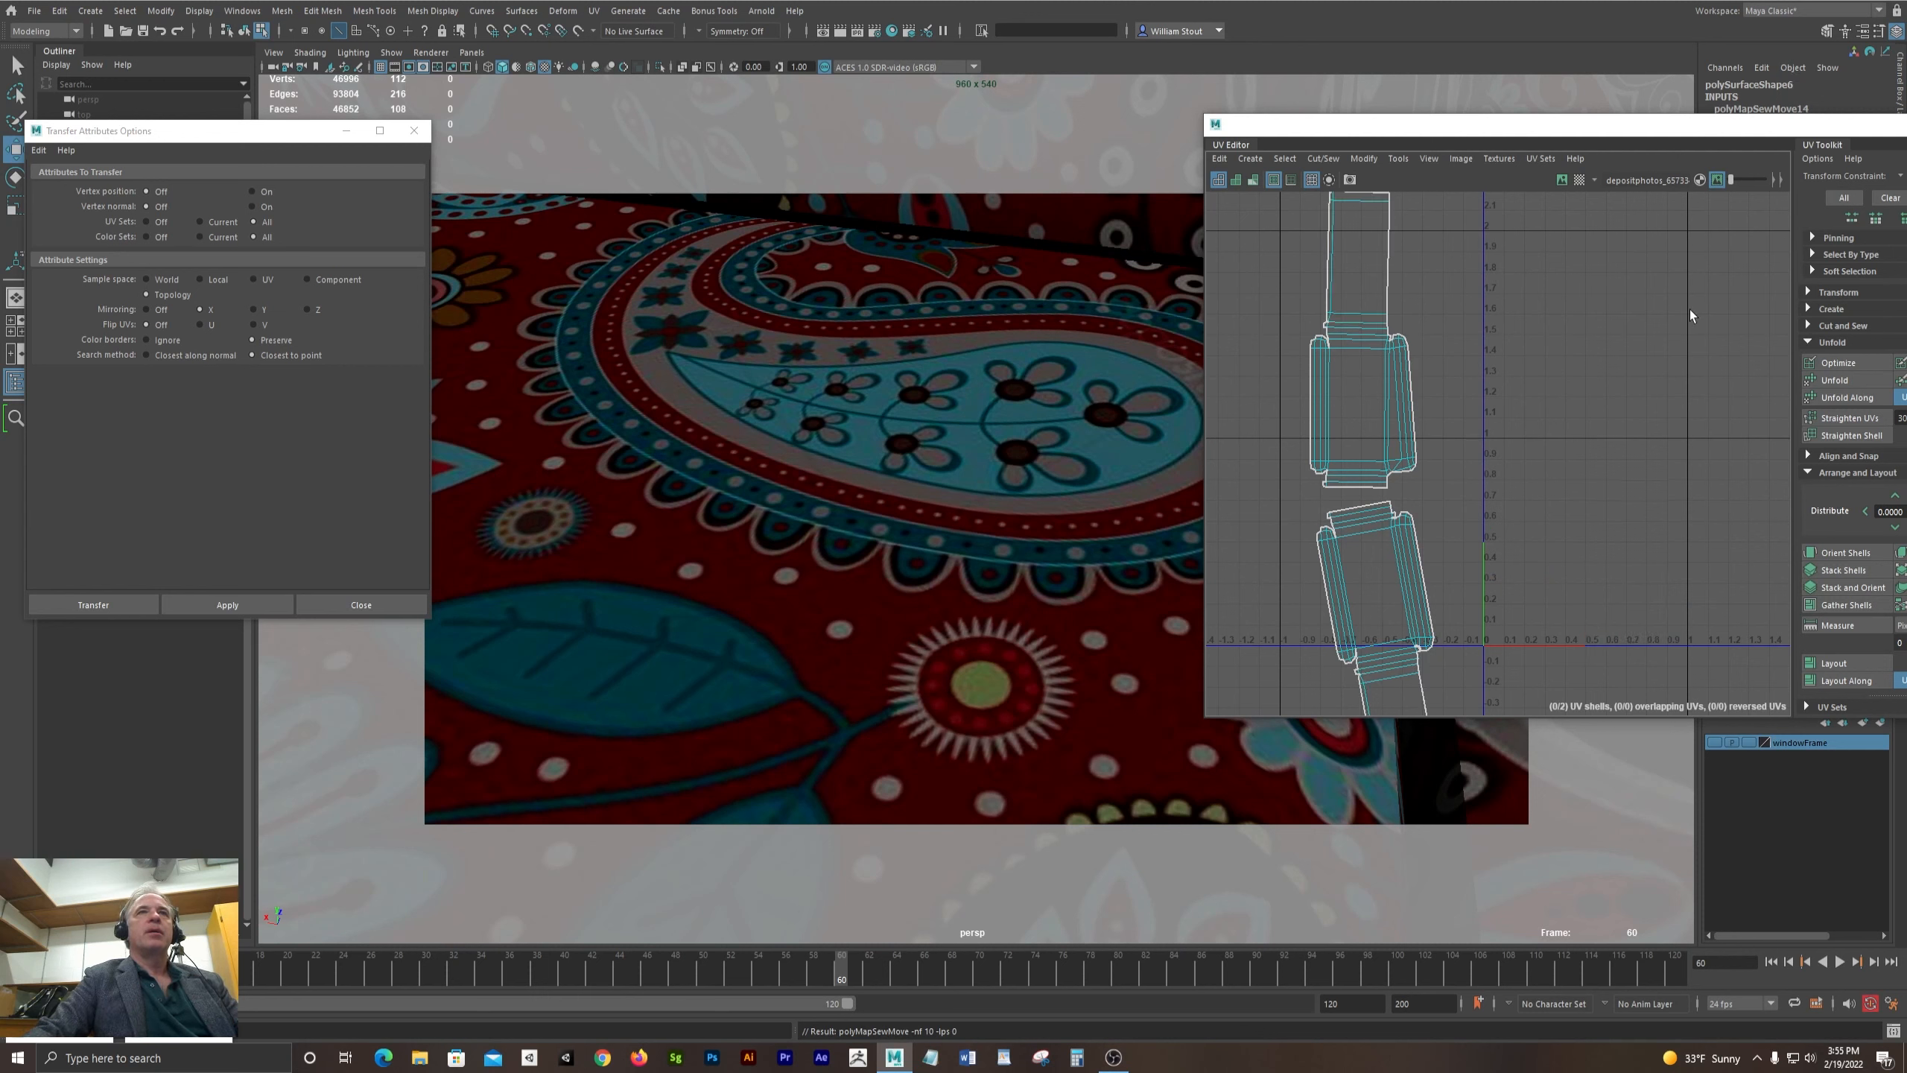
- Rotate the two arm cushion shells in UV Shell mode until both stand upright
scroll(1652, 500, "down", 3)
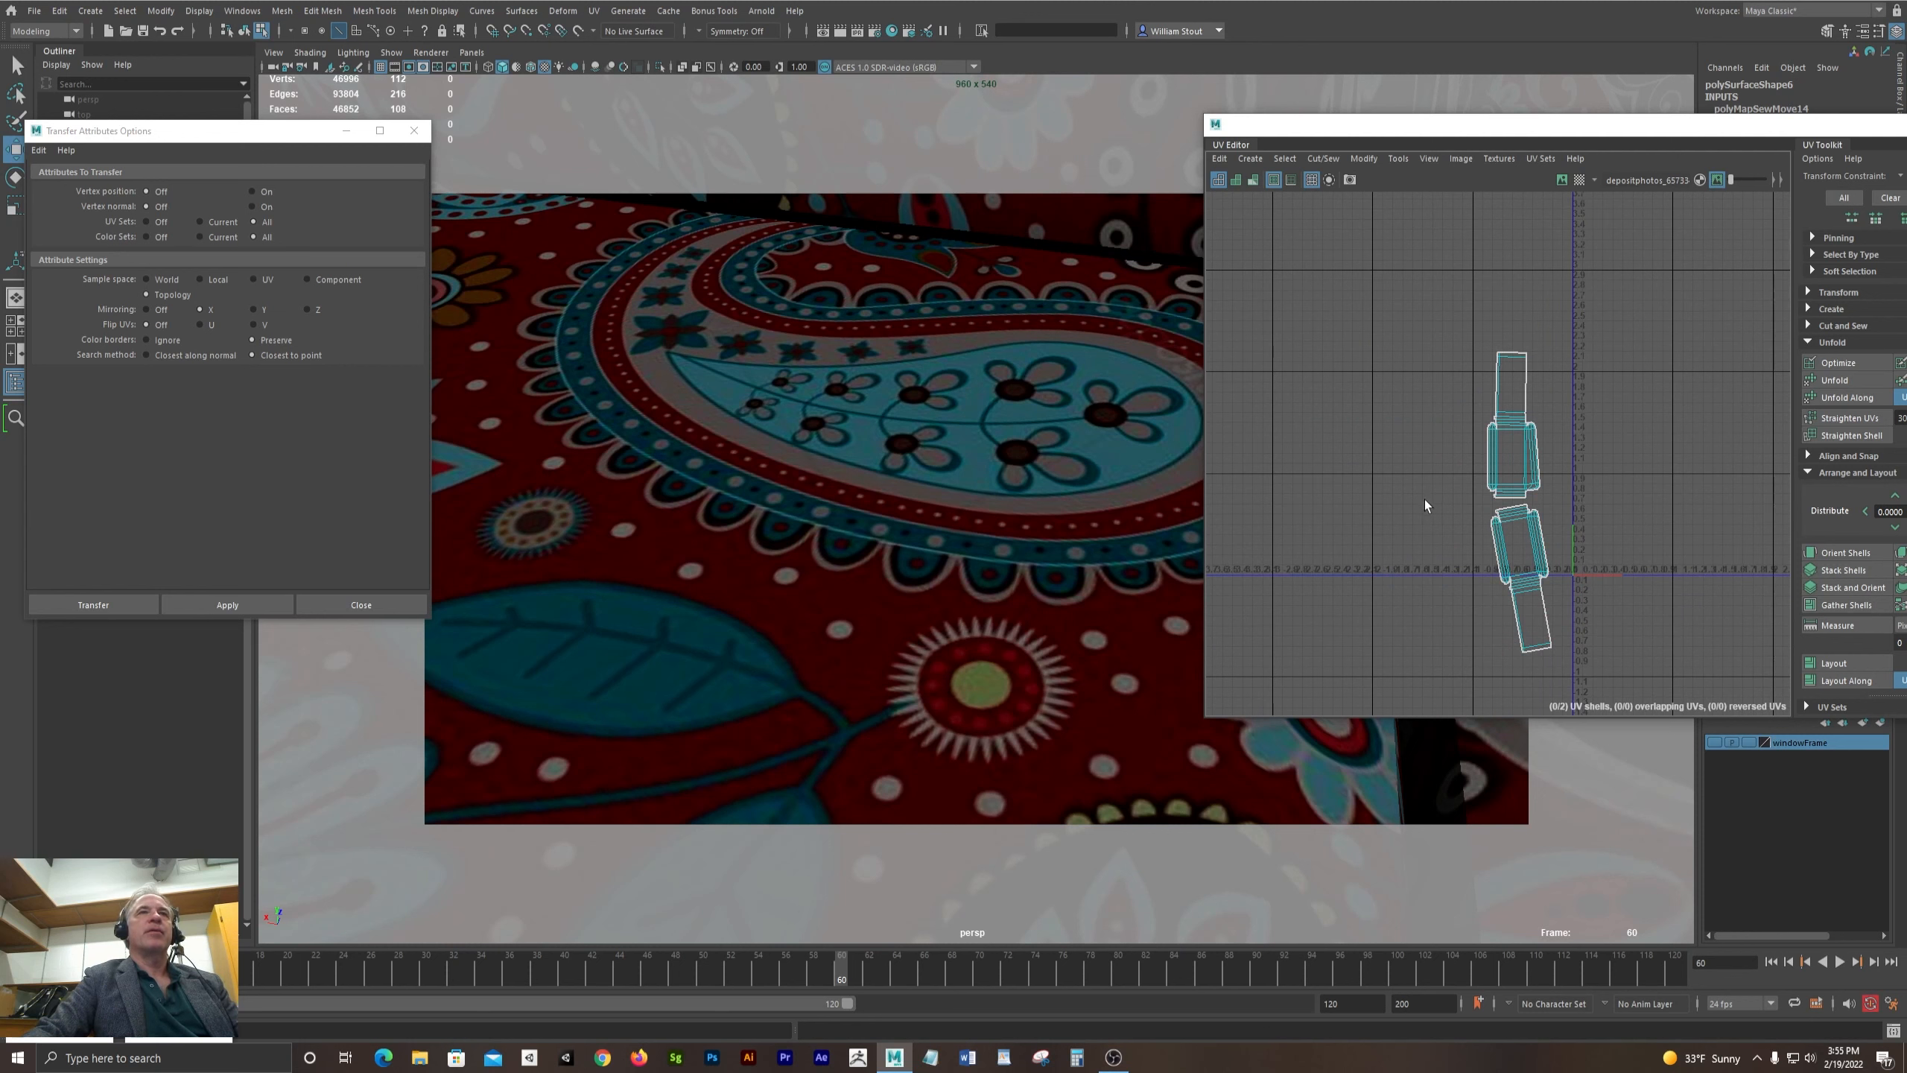
right_click_drag(1529, 584, 1482, 564)
left_click(1532, 578)
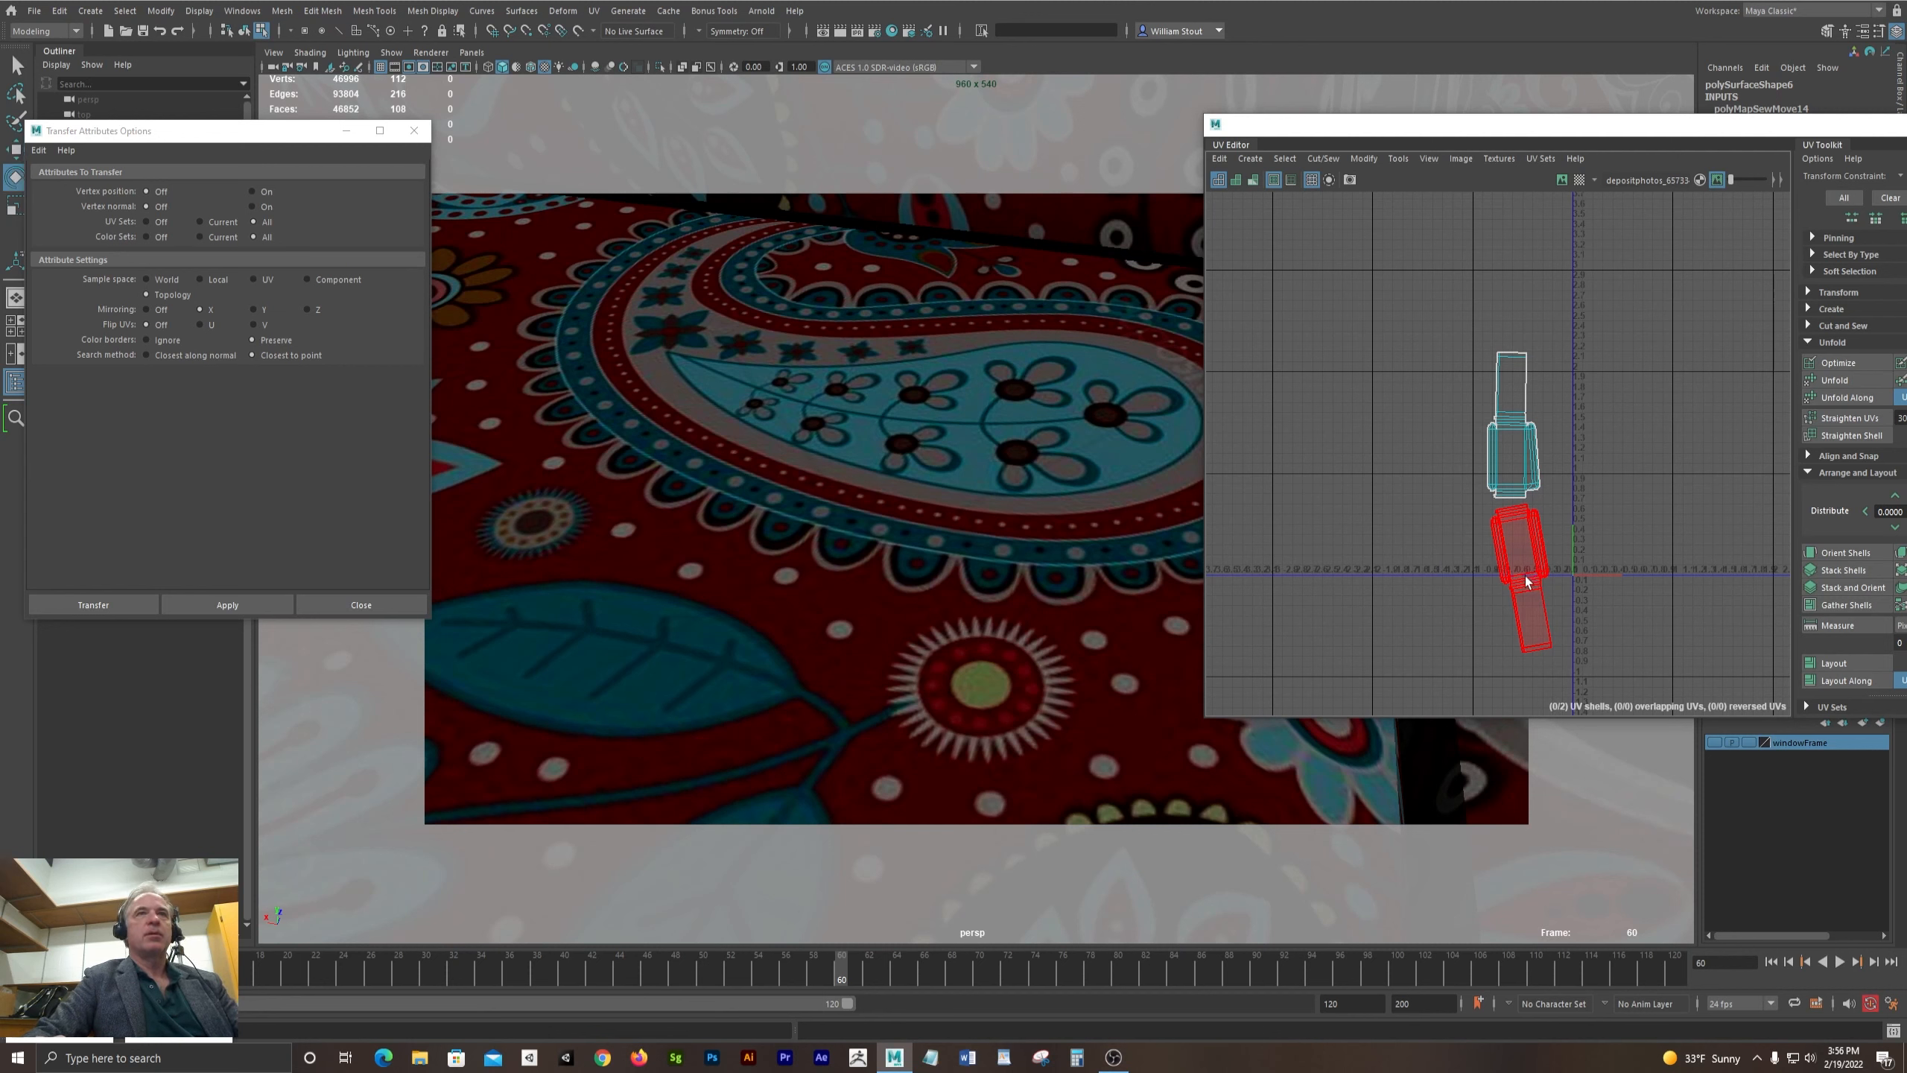
left_click(1531, 577)
left_click_drag(1556, 571, 1570, 568)
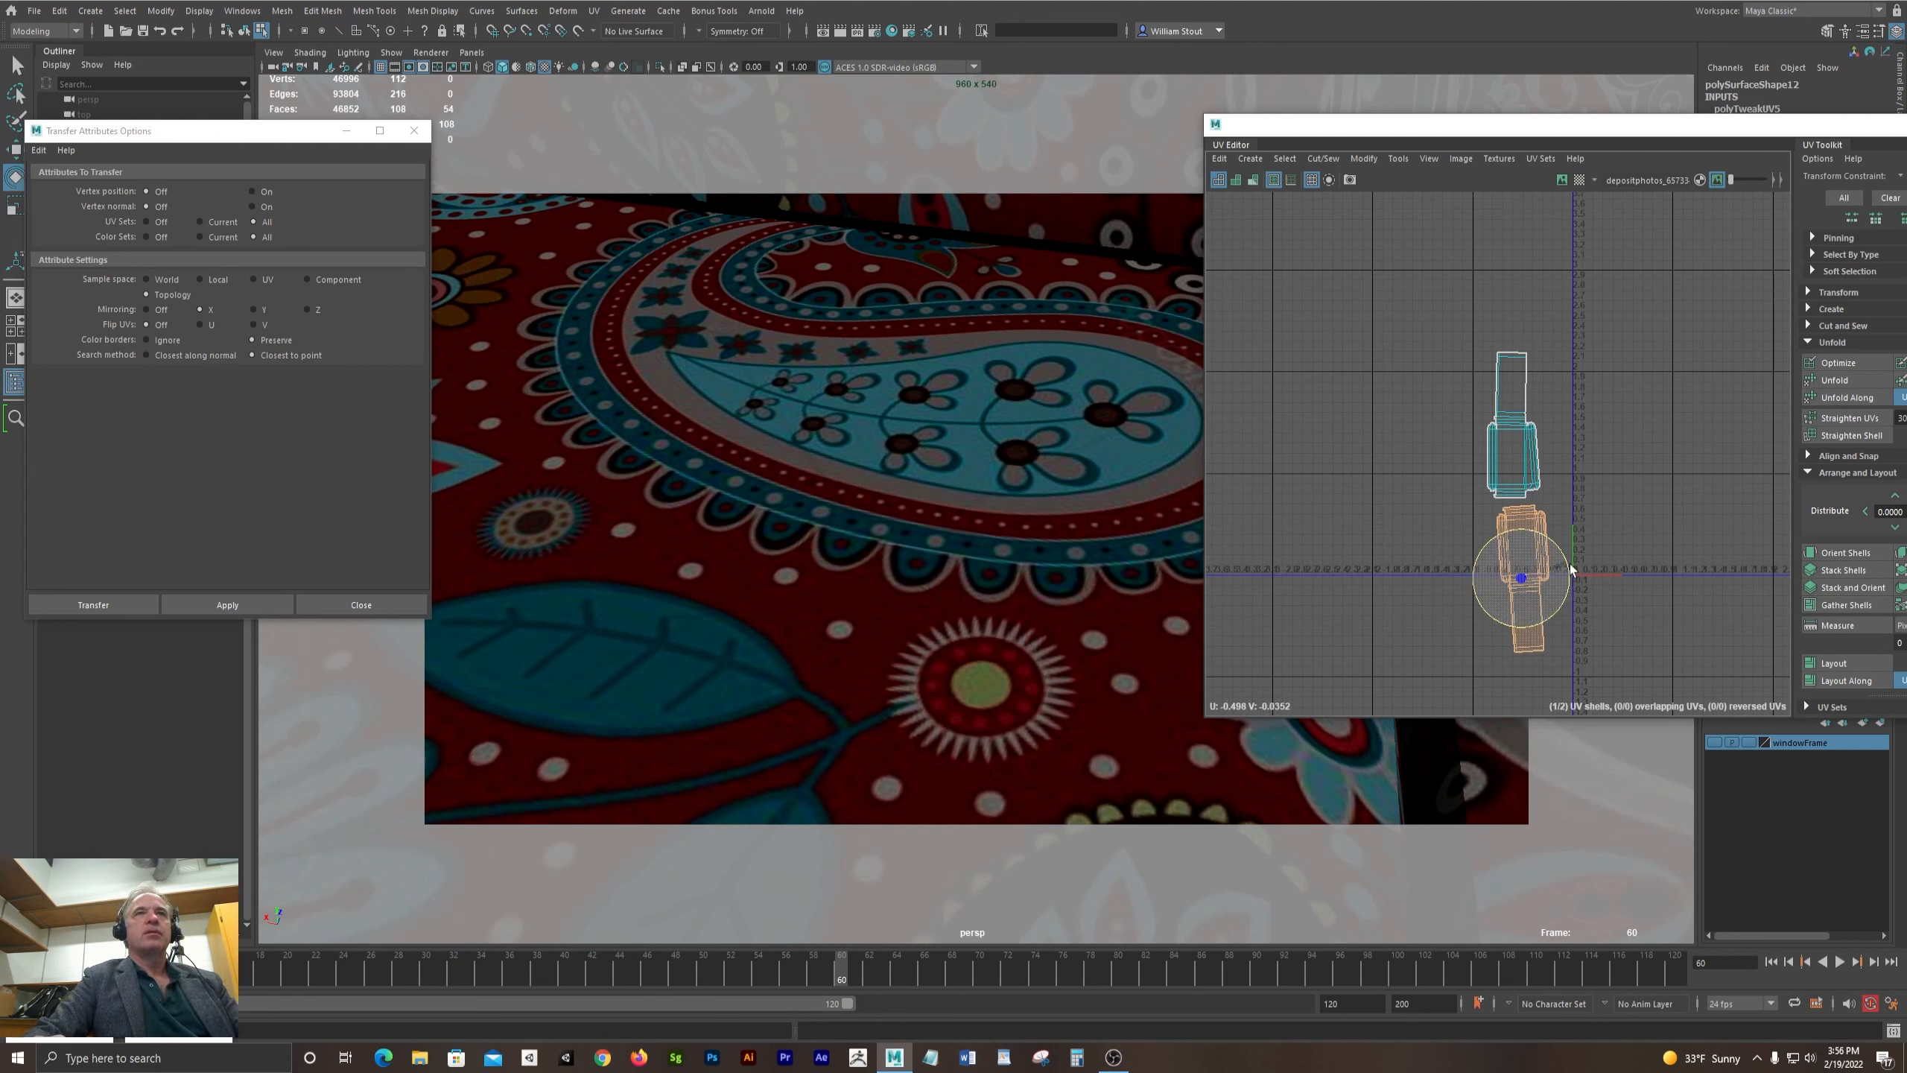
left_click(1511, 432)
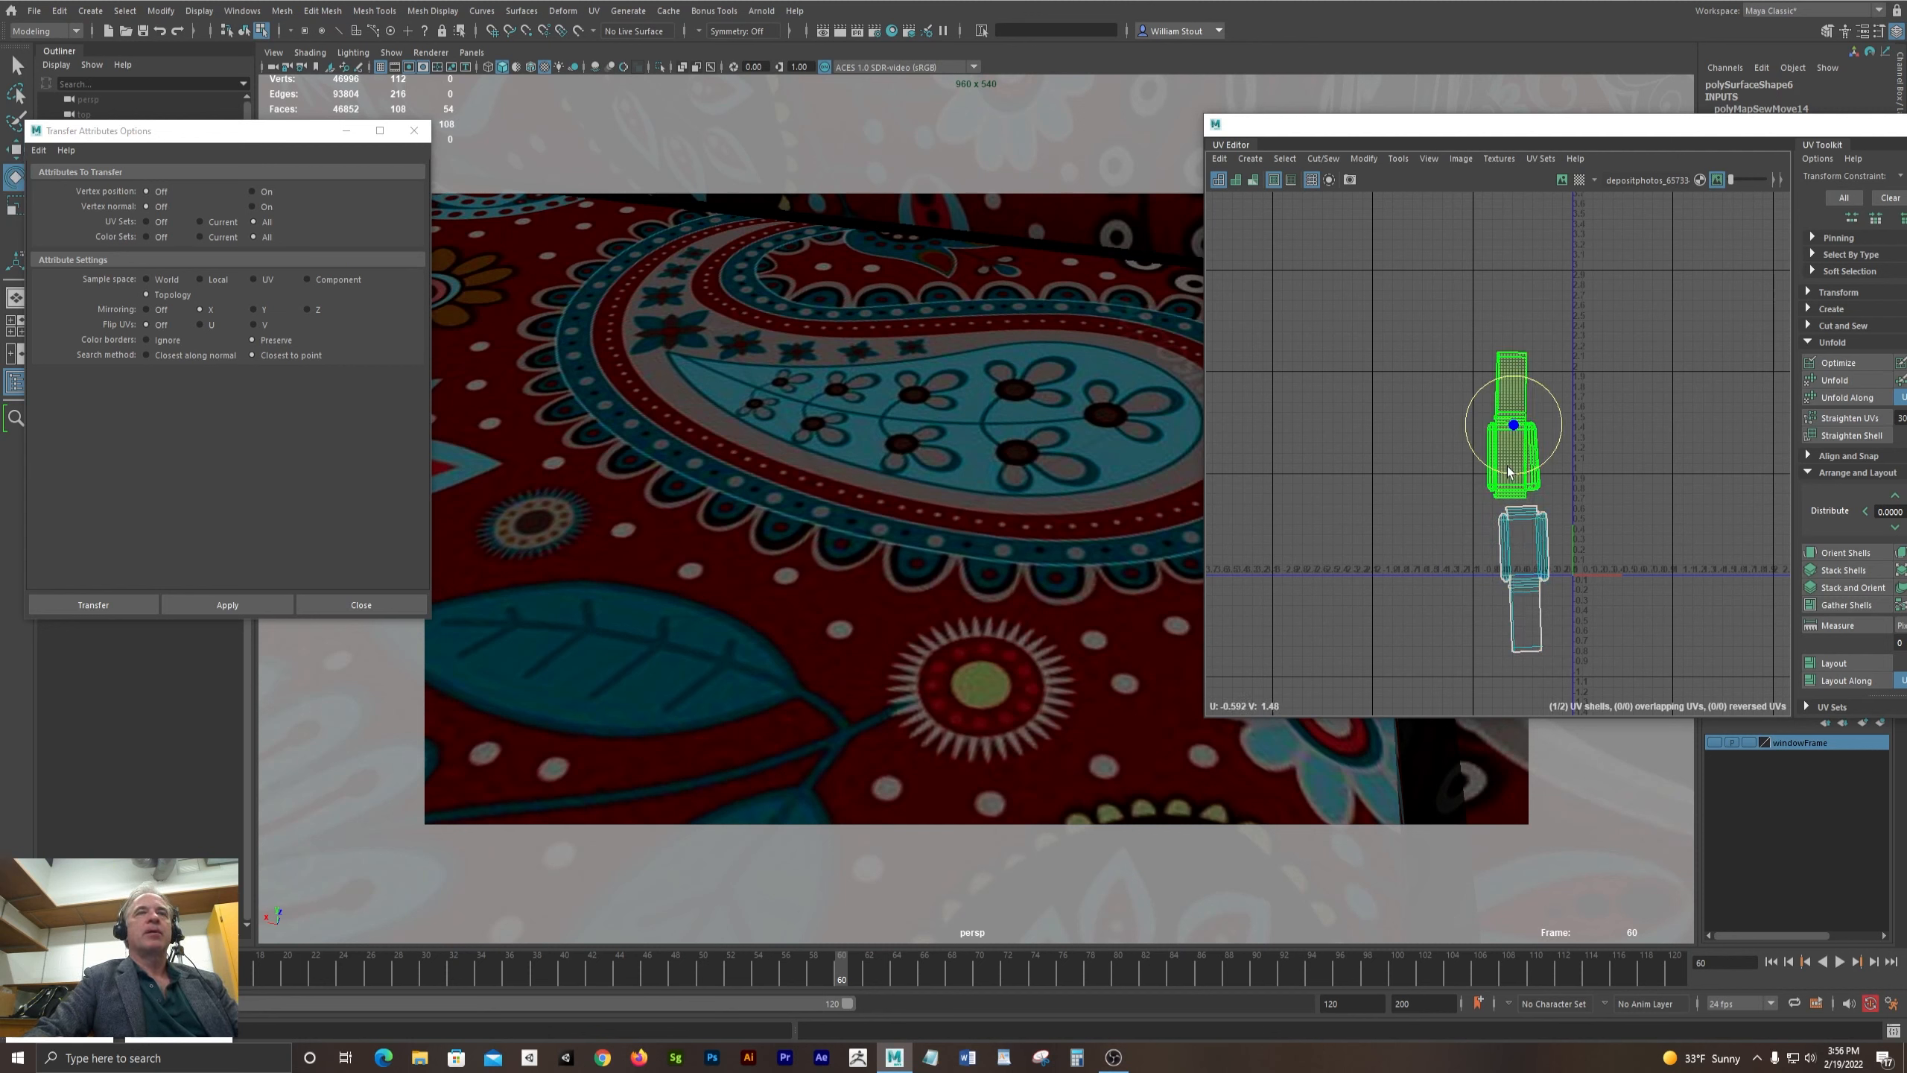
left_click_drag(1560, 426, 1560, 427)
- Select the UVs at the flared lower corner of the upper shell and move them horizontally inward to straighten its side strip
scroll(1506, 496, "up", 5)
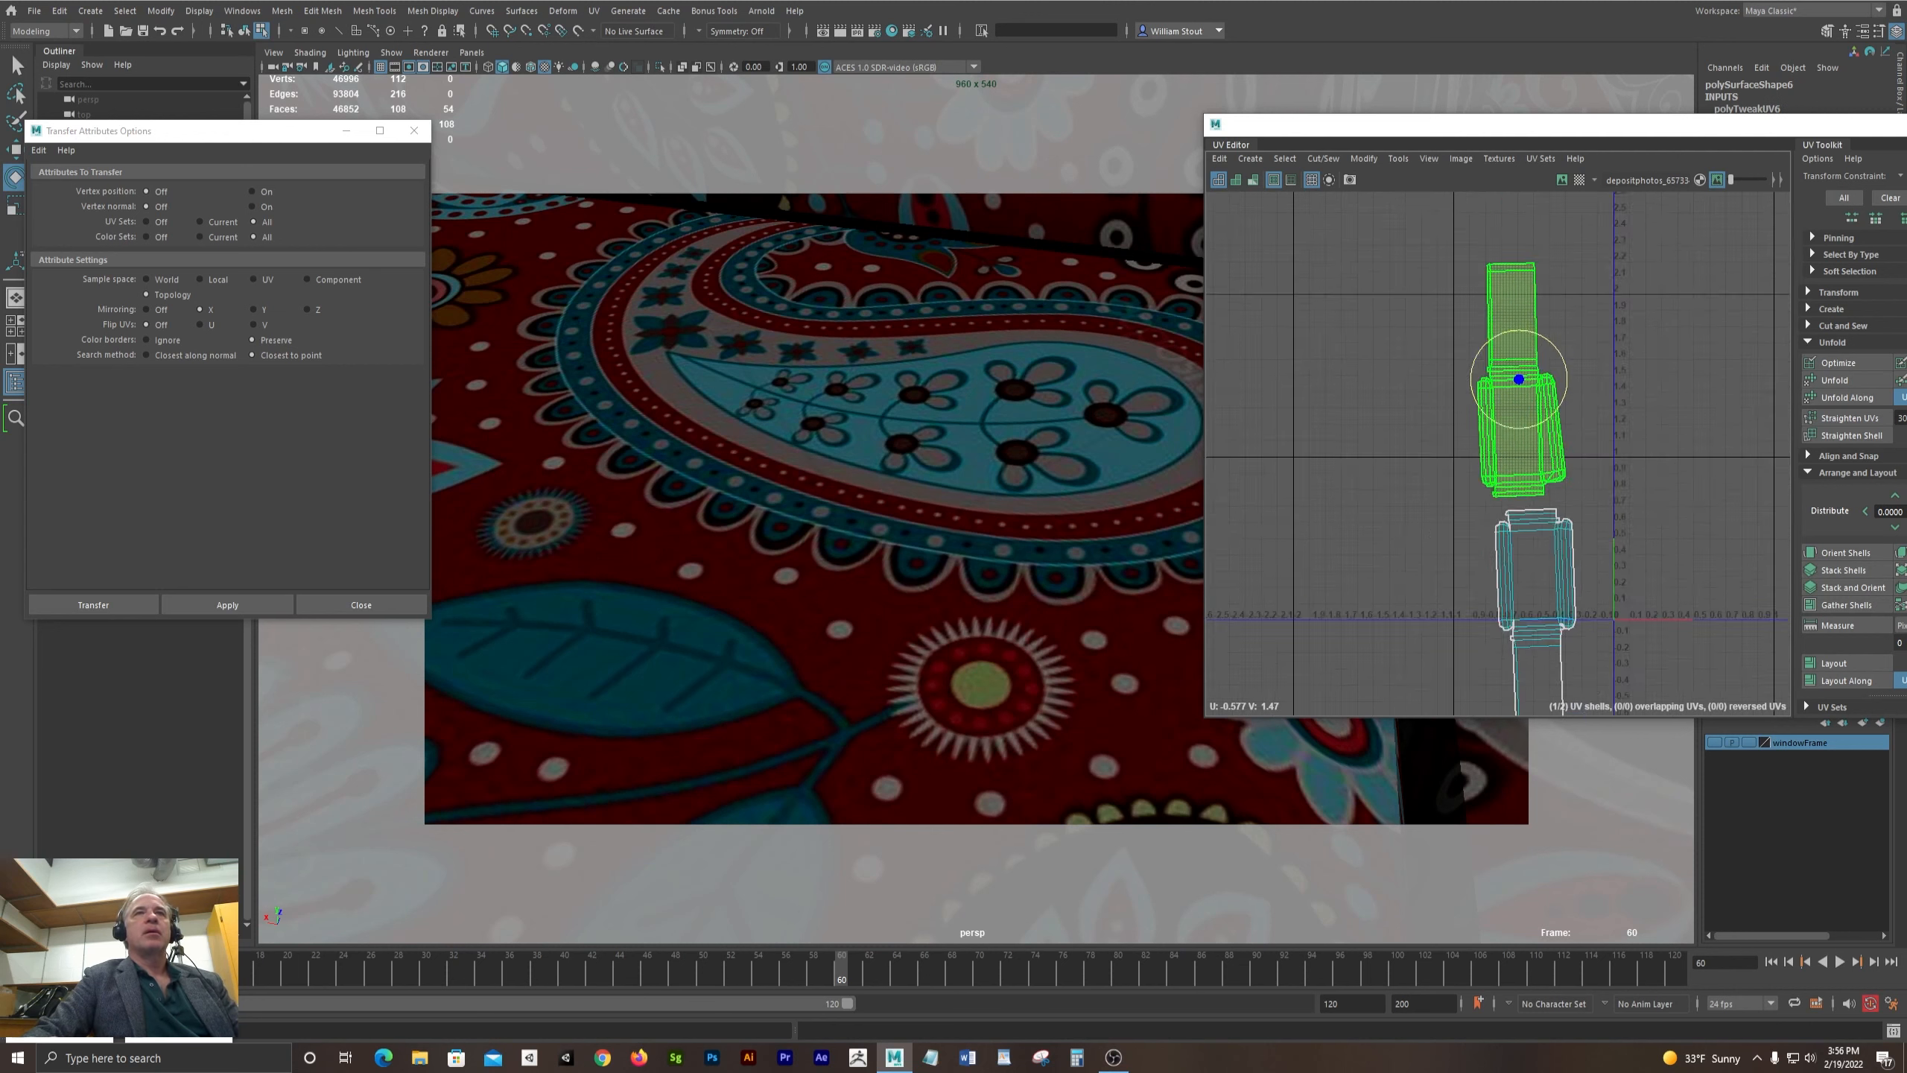
right_click_drag(1620, 449, 1665, 449)
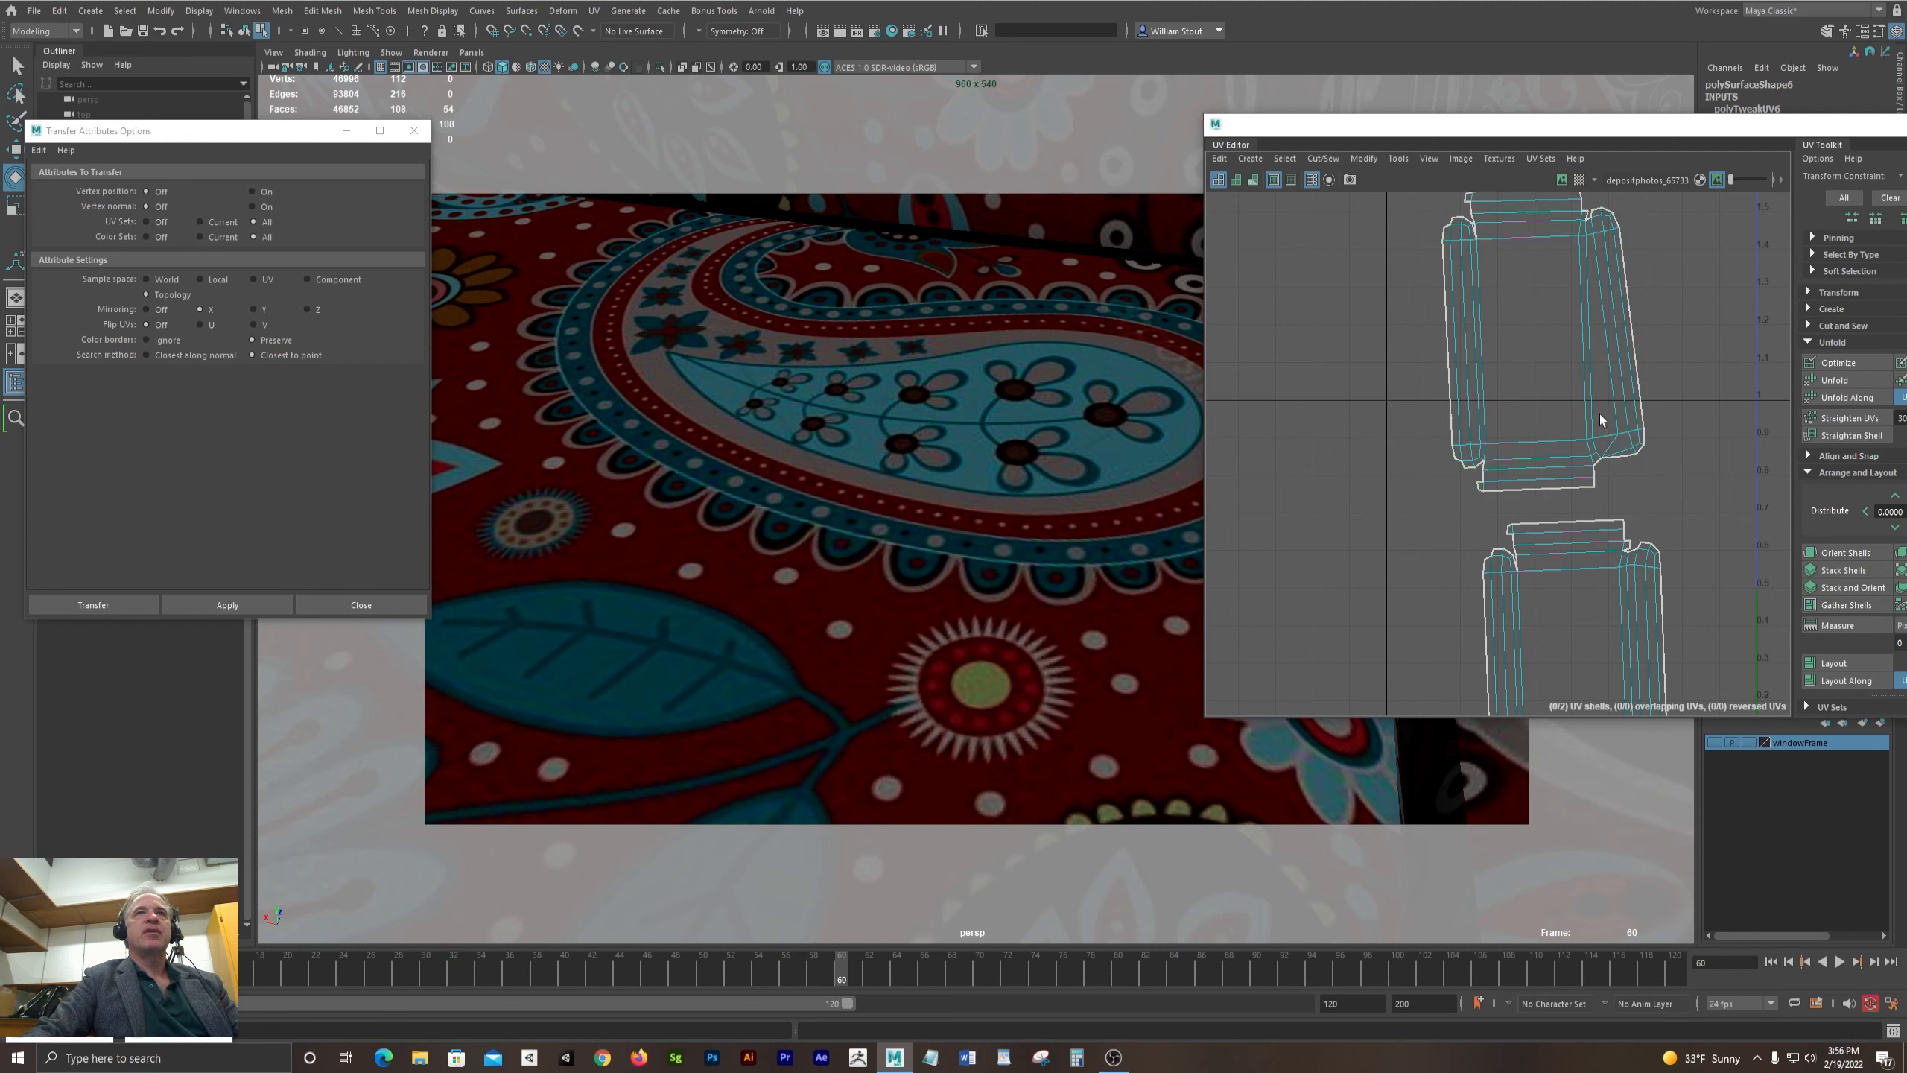
left_click_drag(1600, 415, 1693, 493)
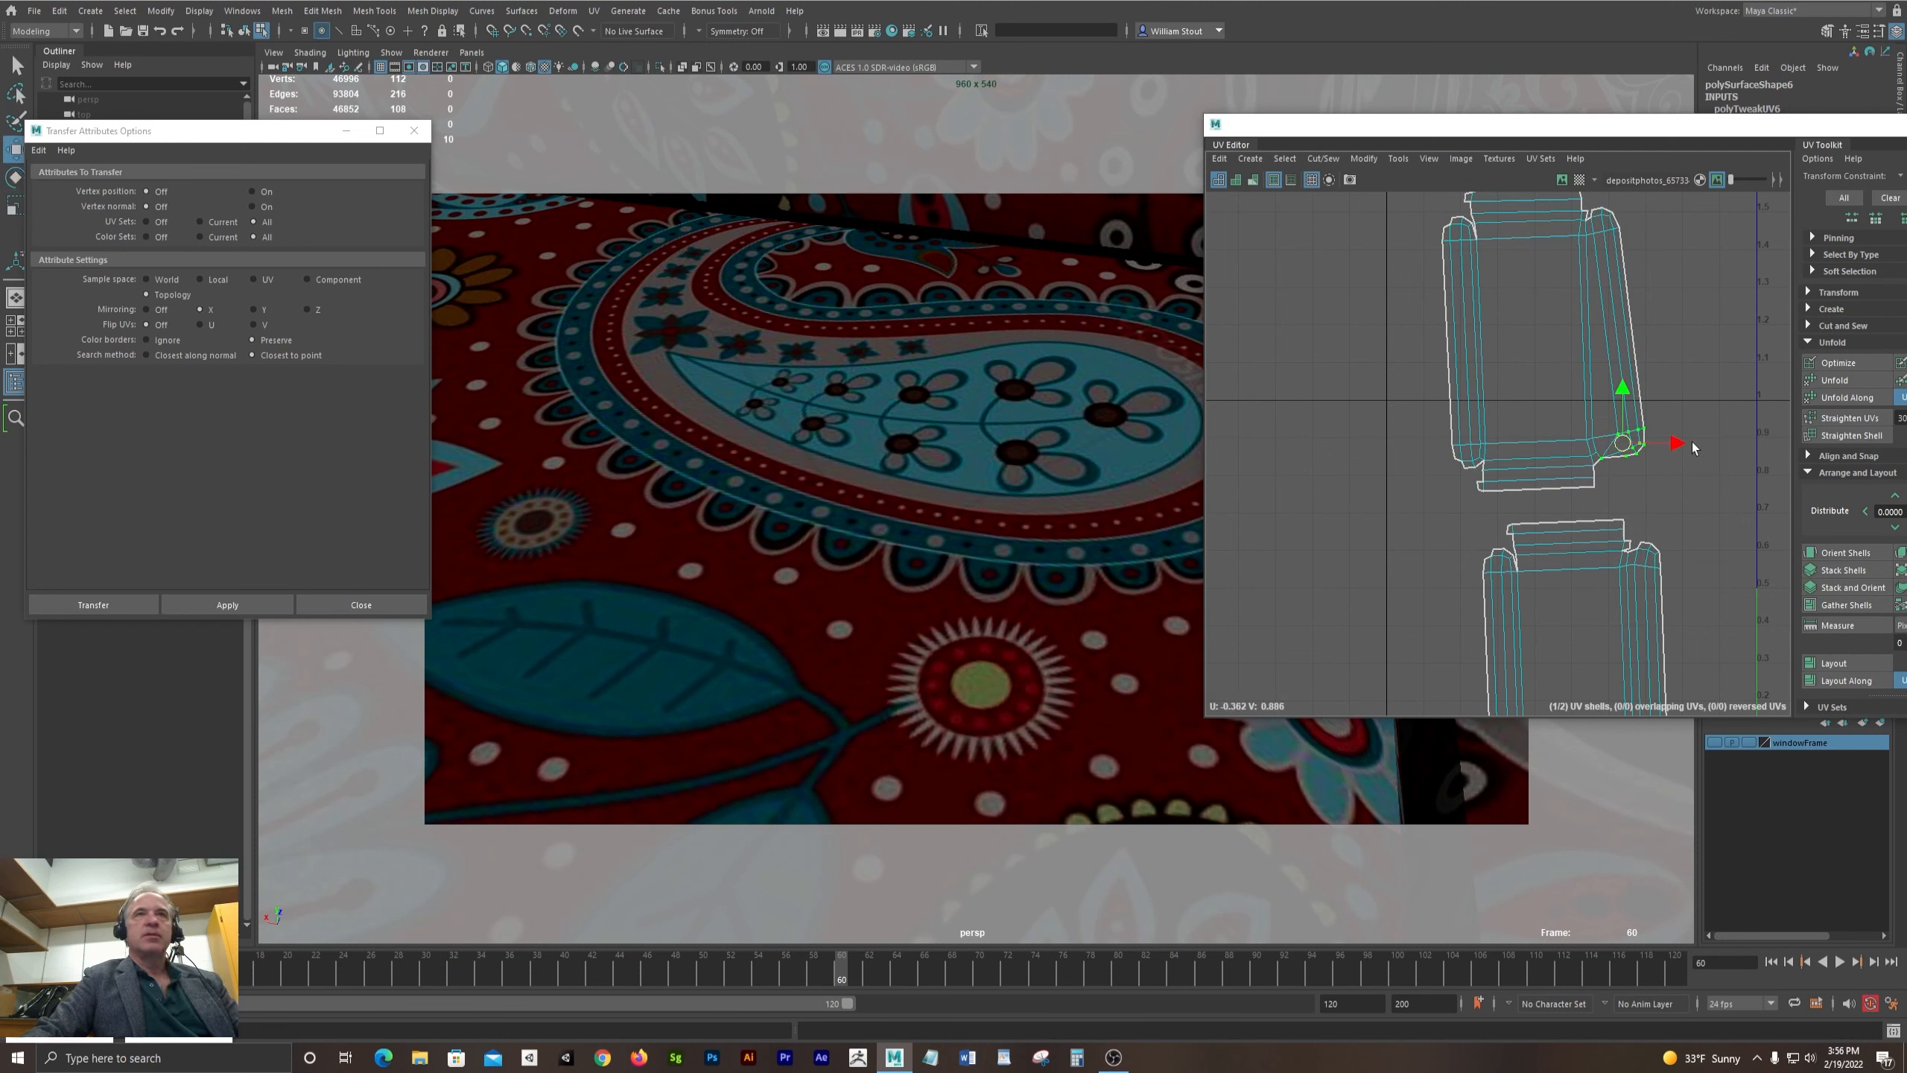
key("w")
mouse_move(1665, 445)
left_mouse_down()
mouse_move(1588, 449)
mouse_move(1662, 445)
left_mouse_up()
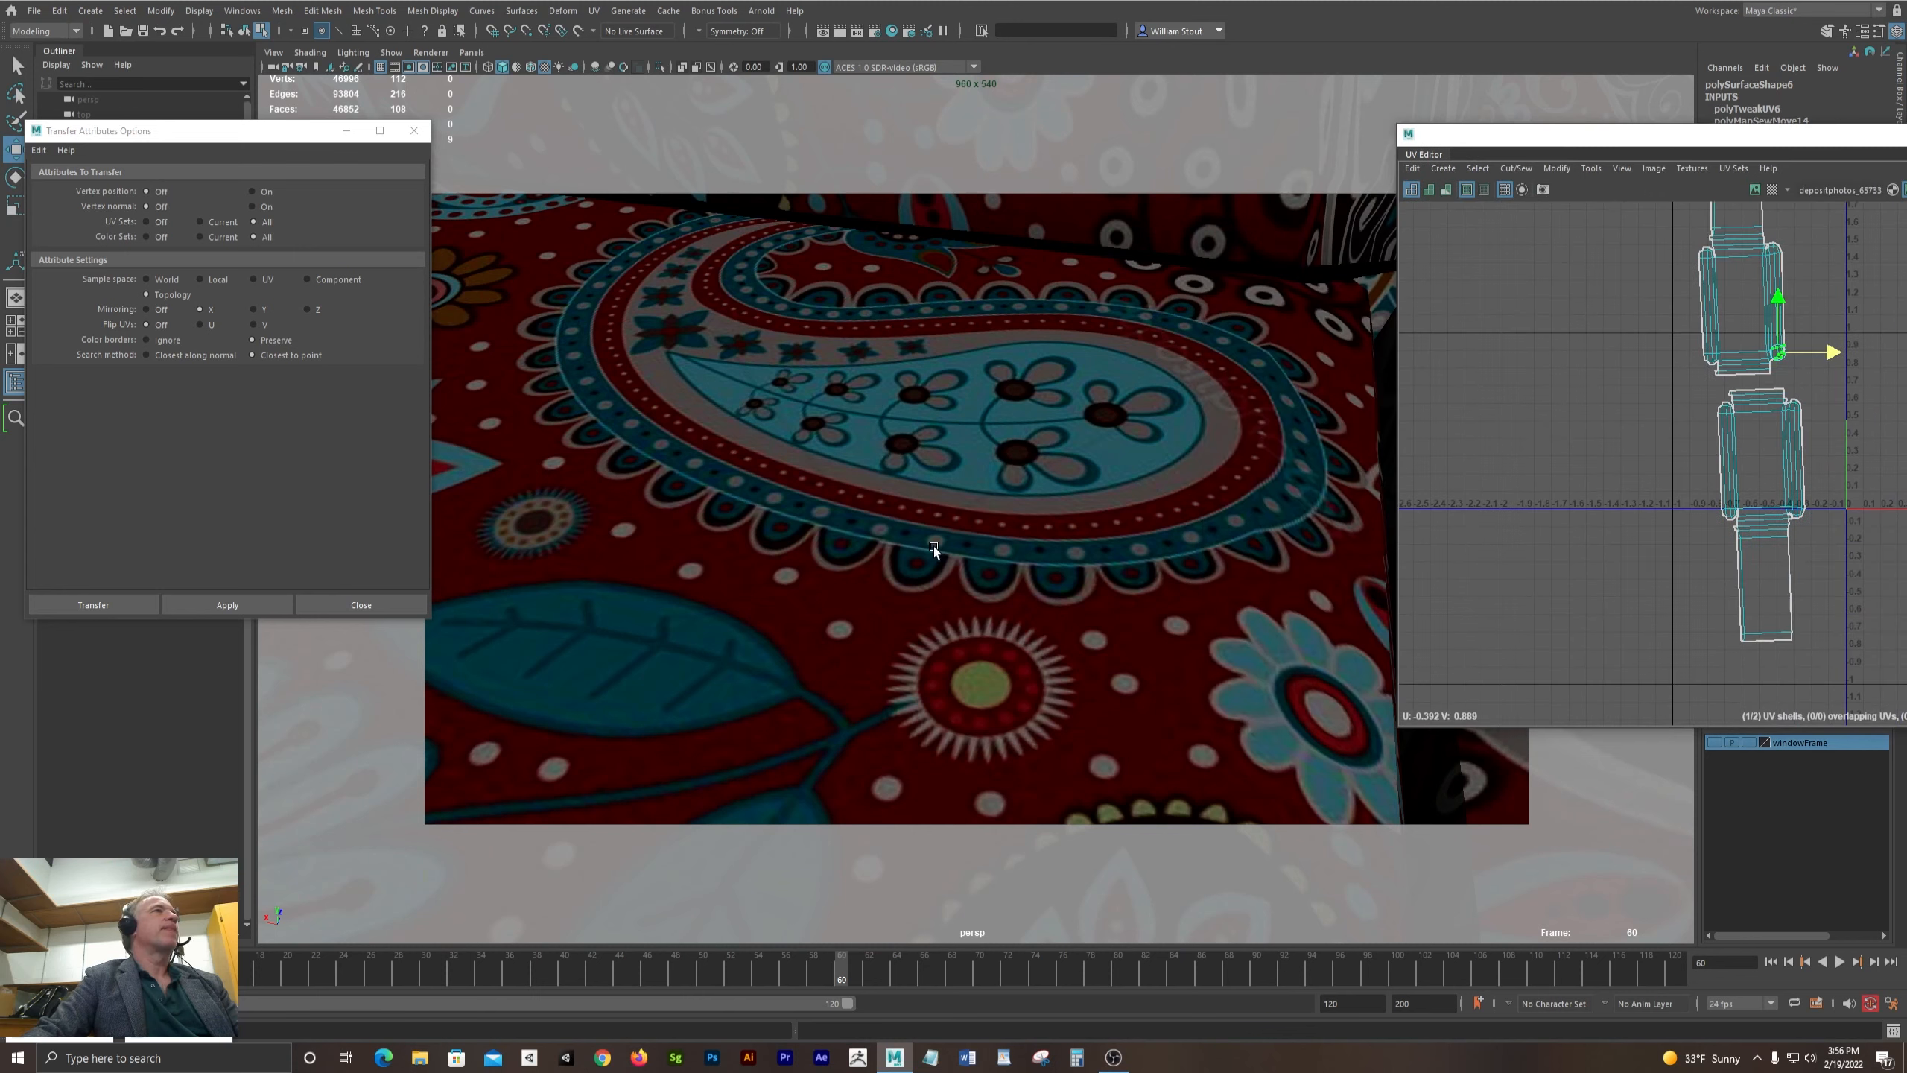
- Select the stretched end face of the sofa's left back cushion and examine its place in the UV layout
scroll(939, 539, "down", 10)
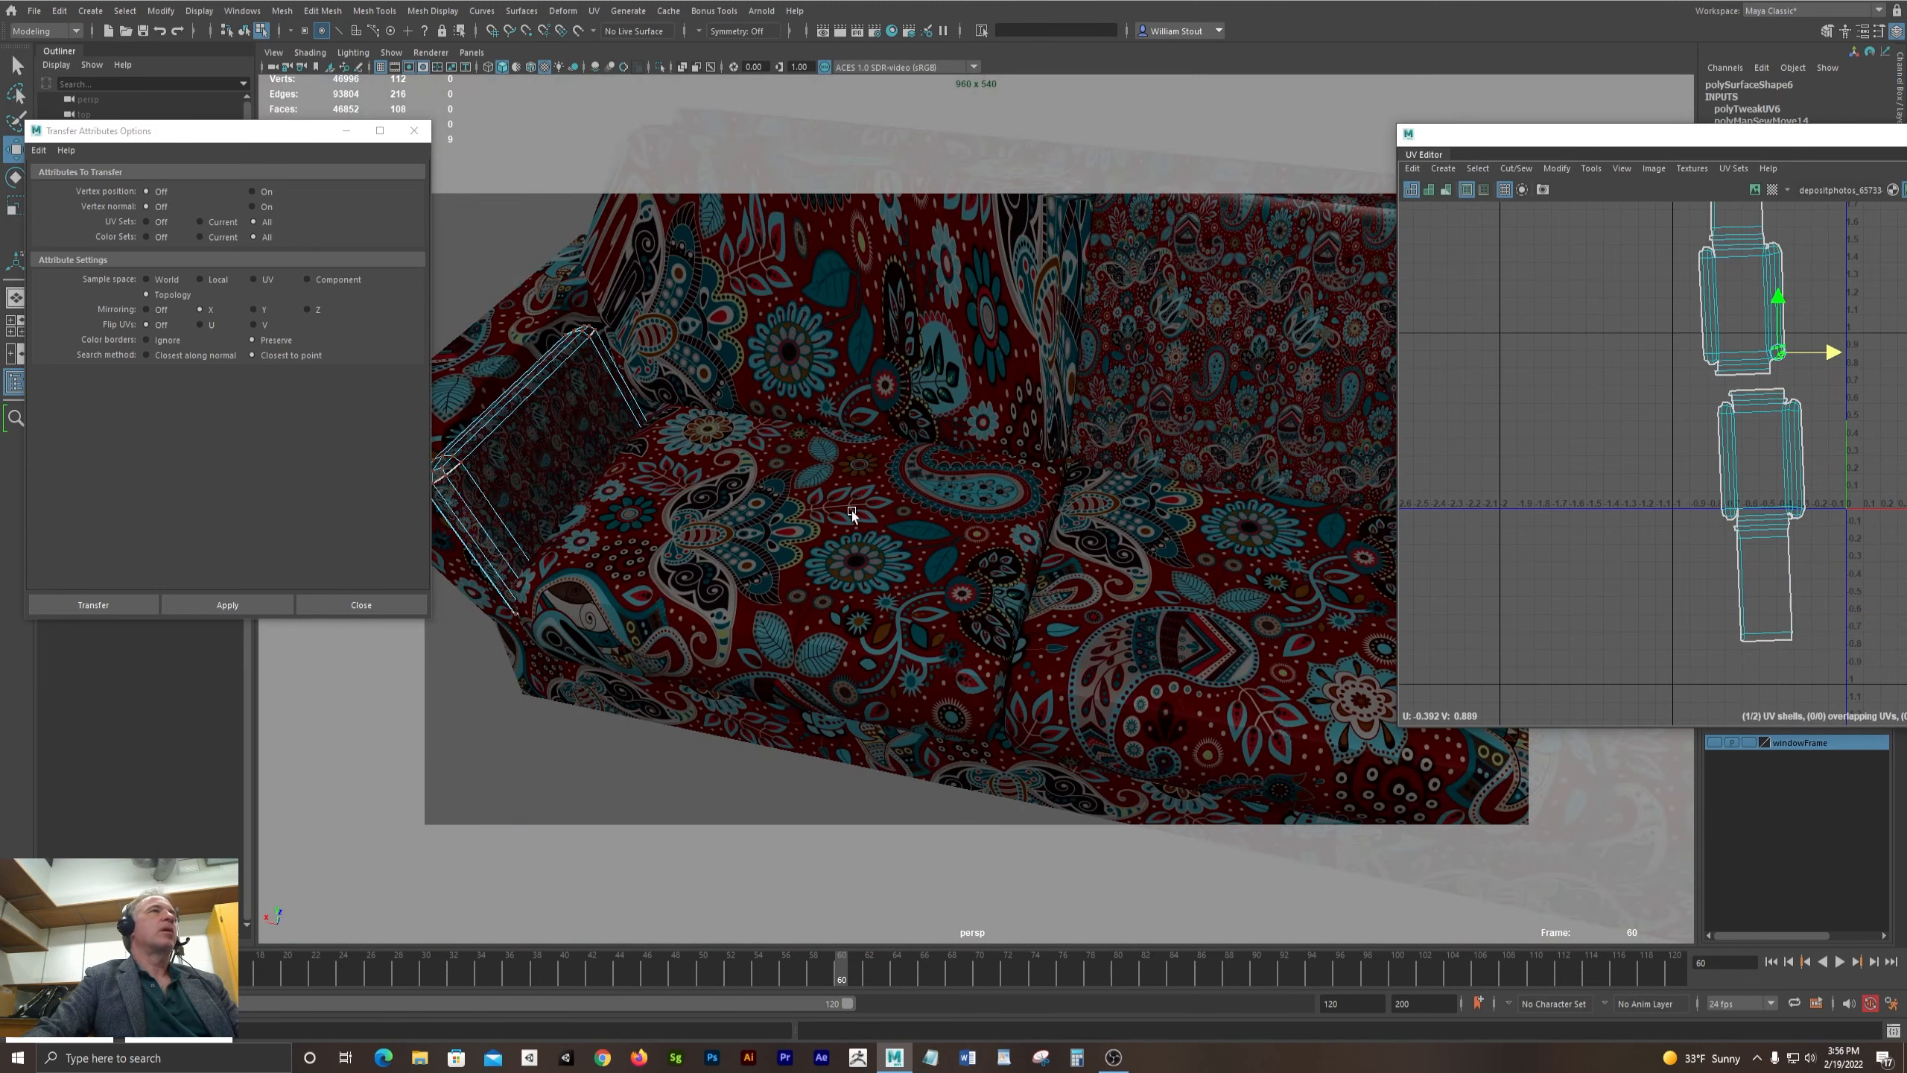
left_click_drag(852, 511, 988, 541, "alt")
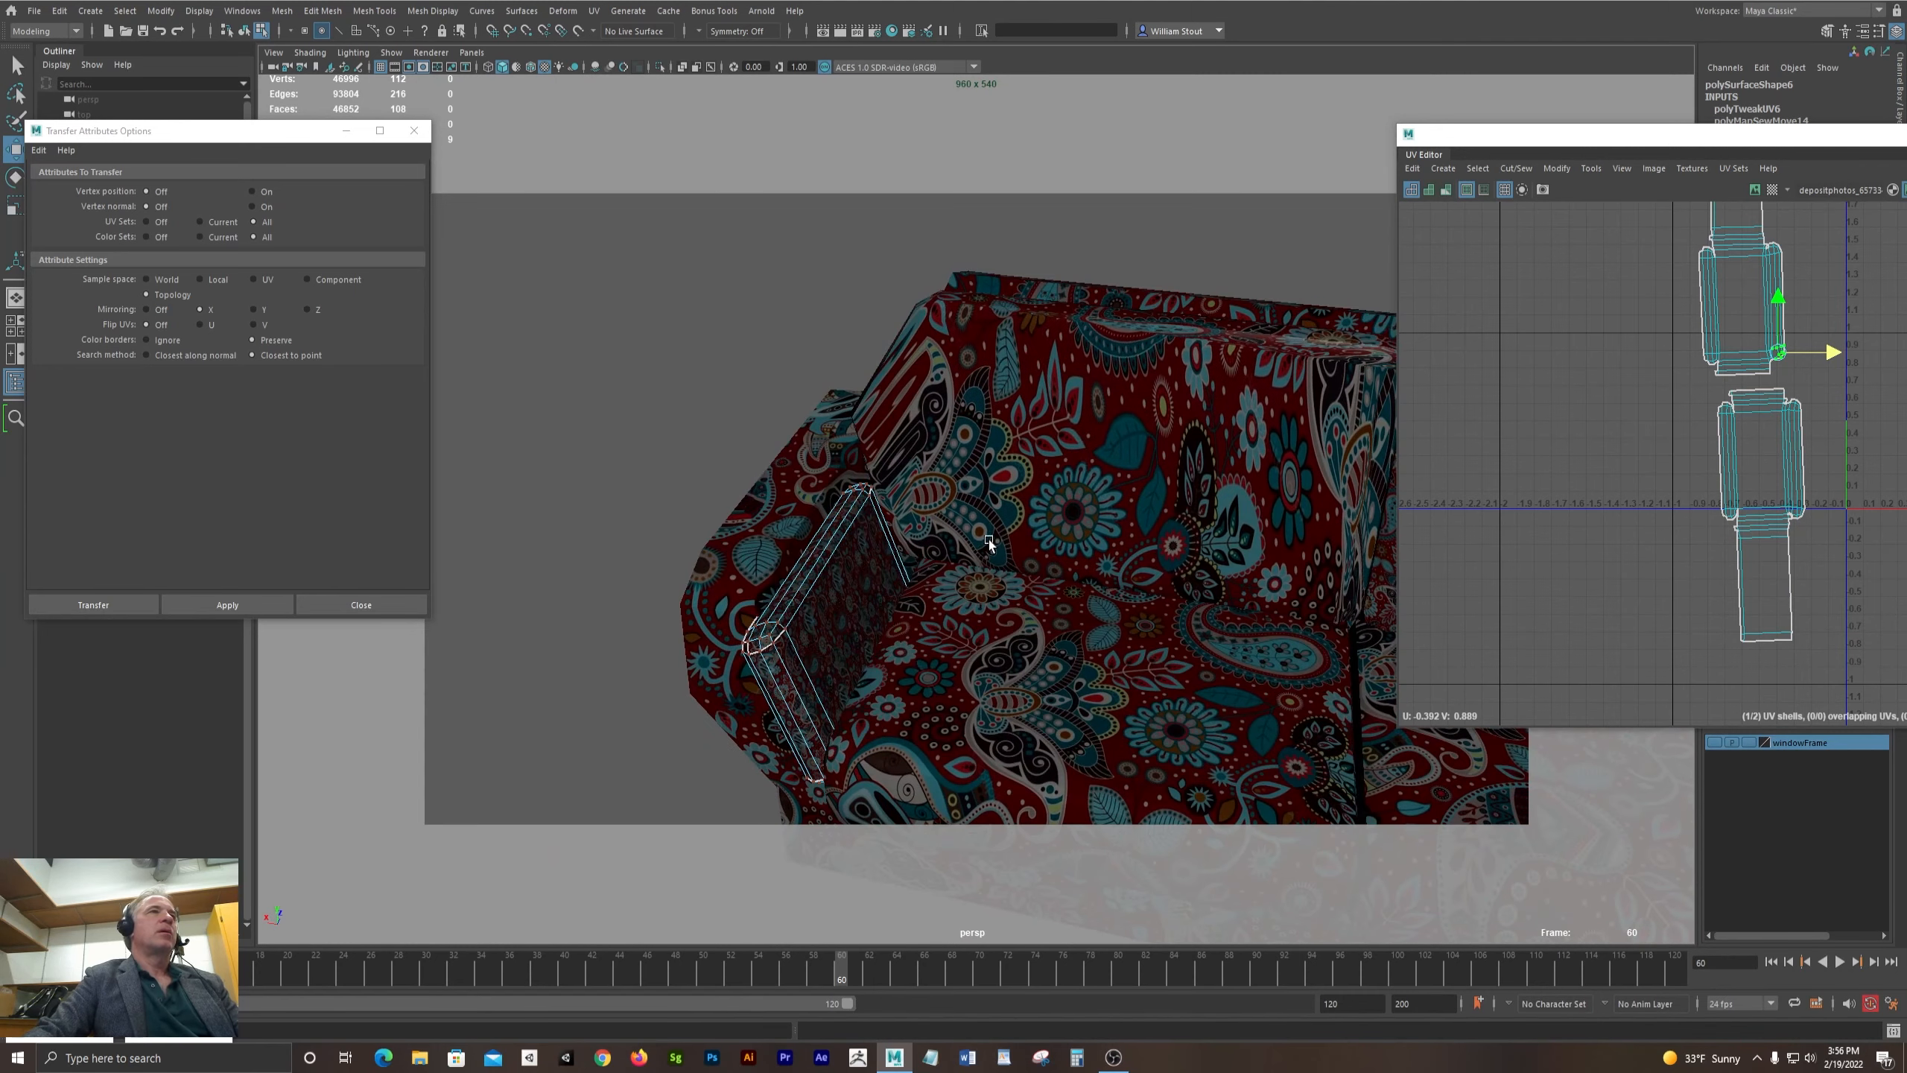
left_click(946, 456)
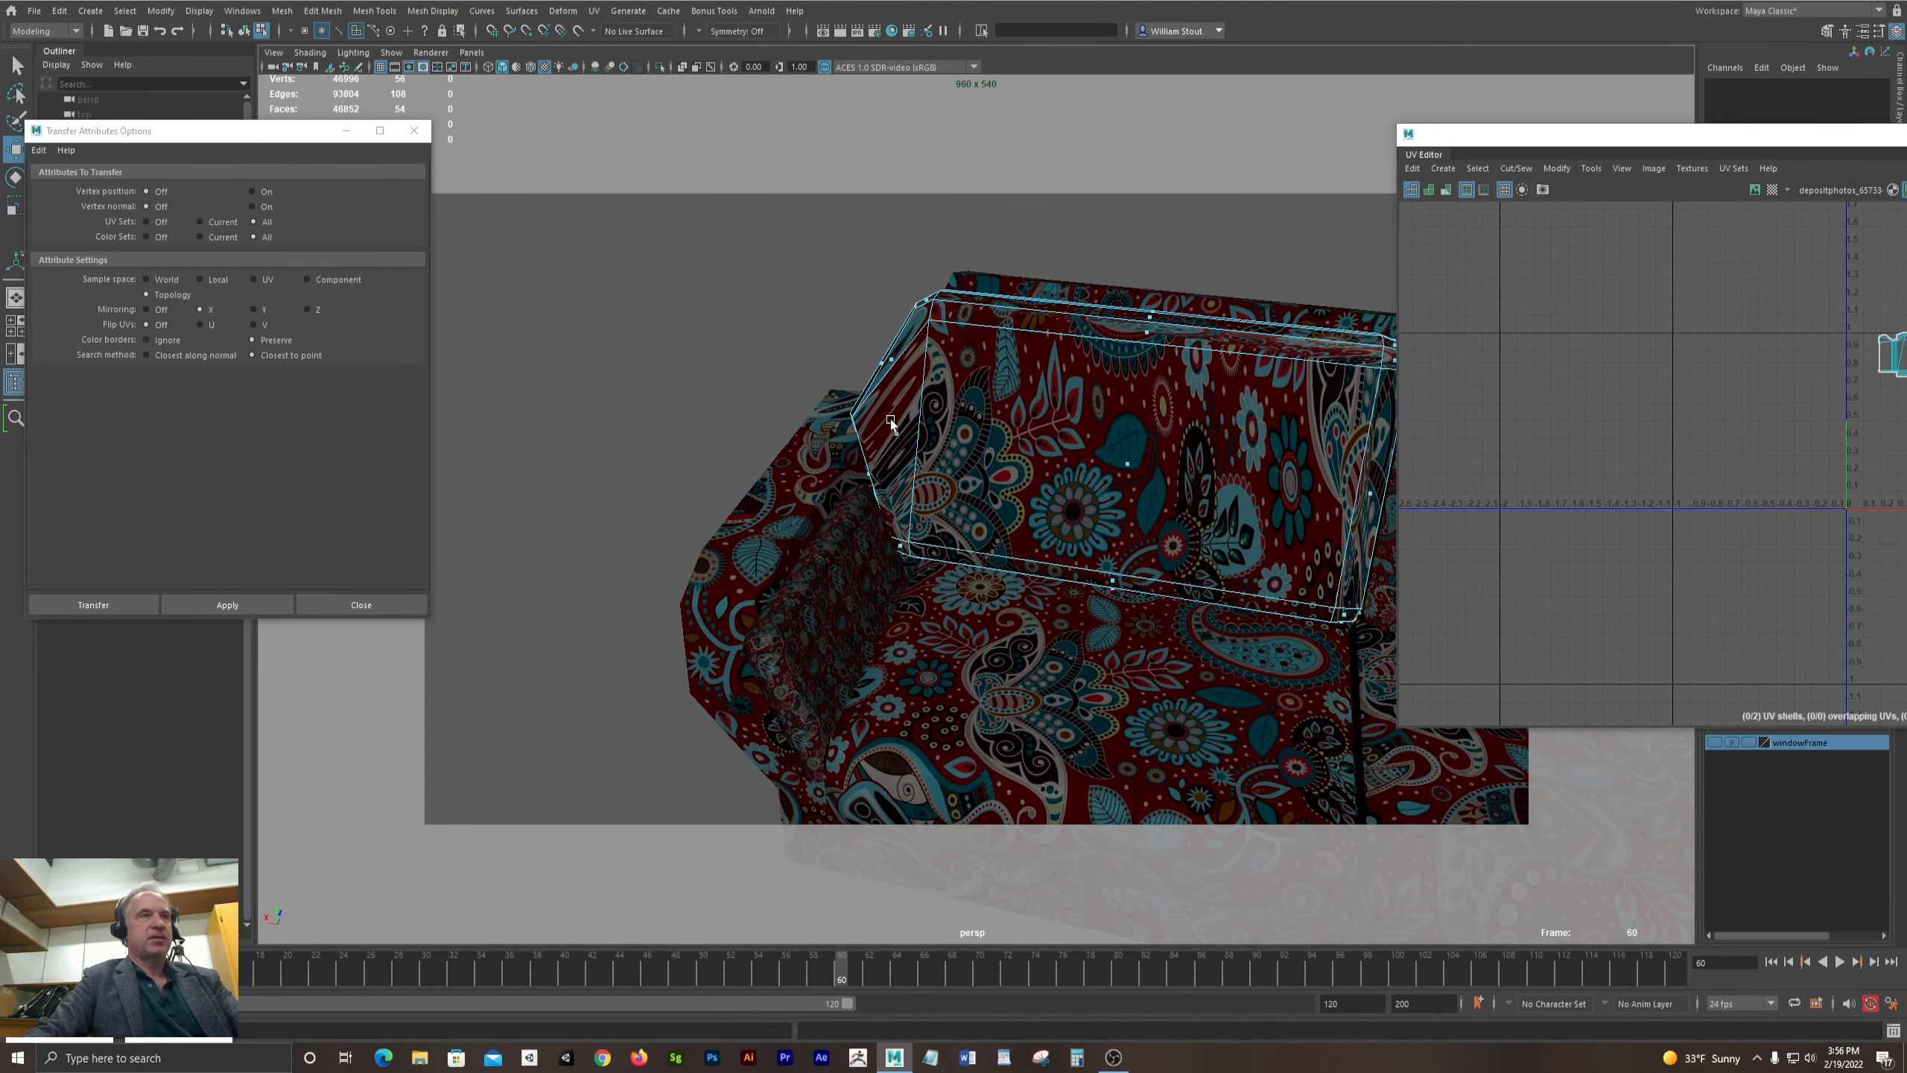
left_click(877, 435)
left_click_drag(1746, 140, 1273, 234)
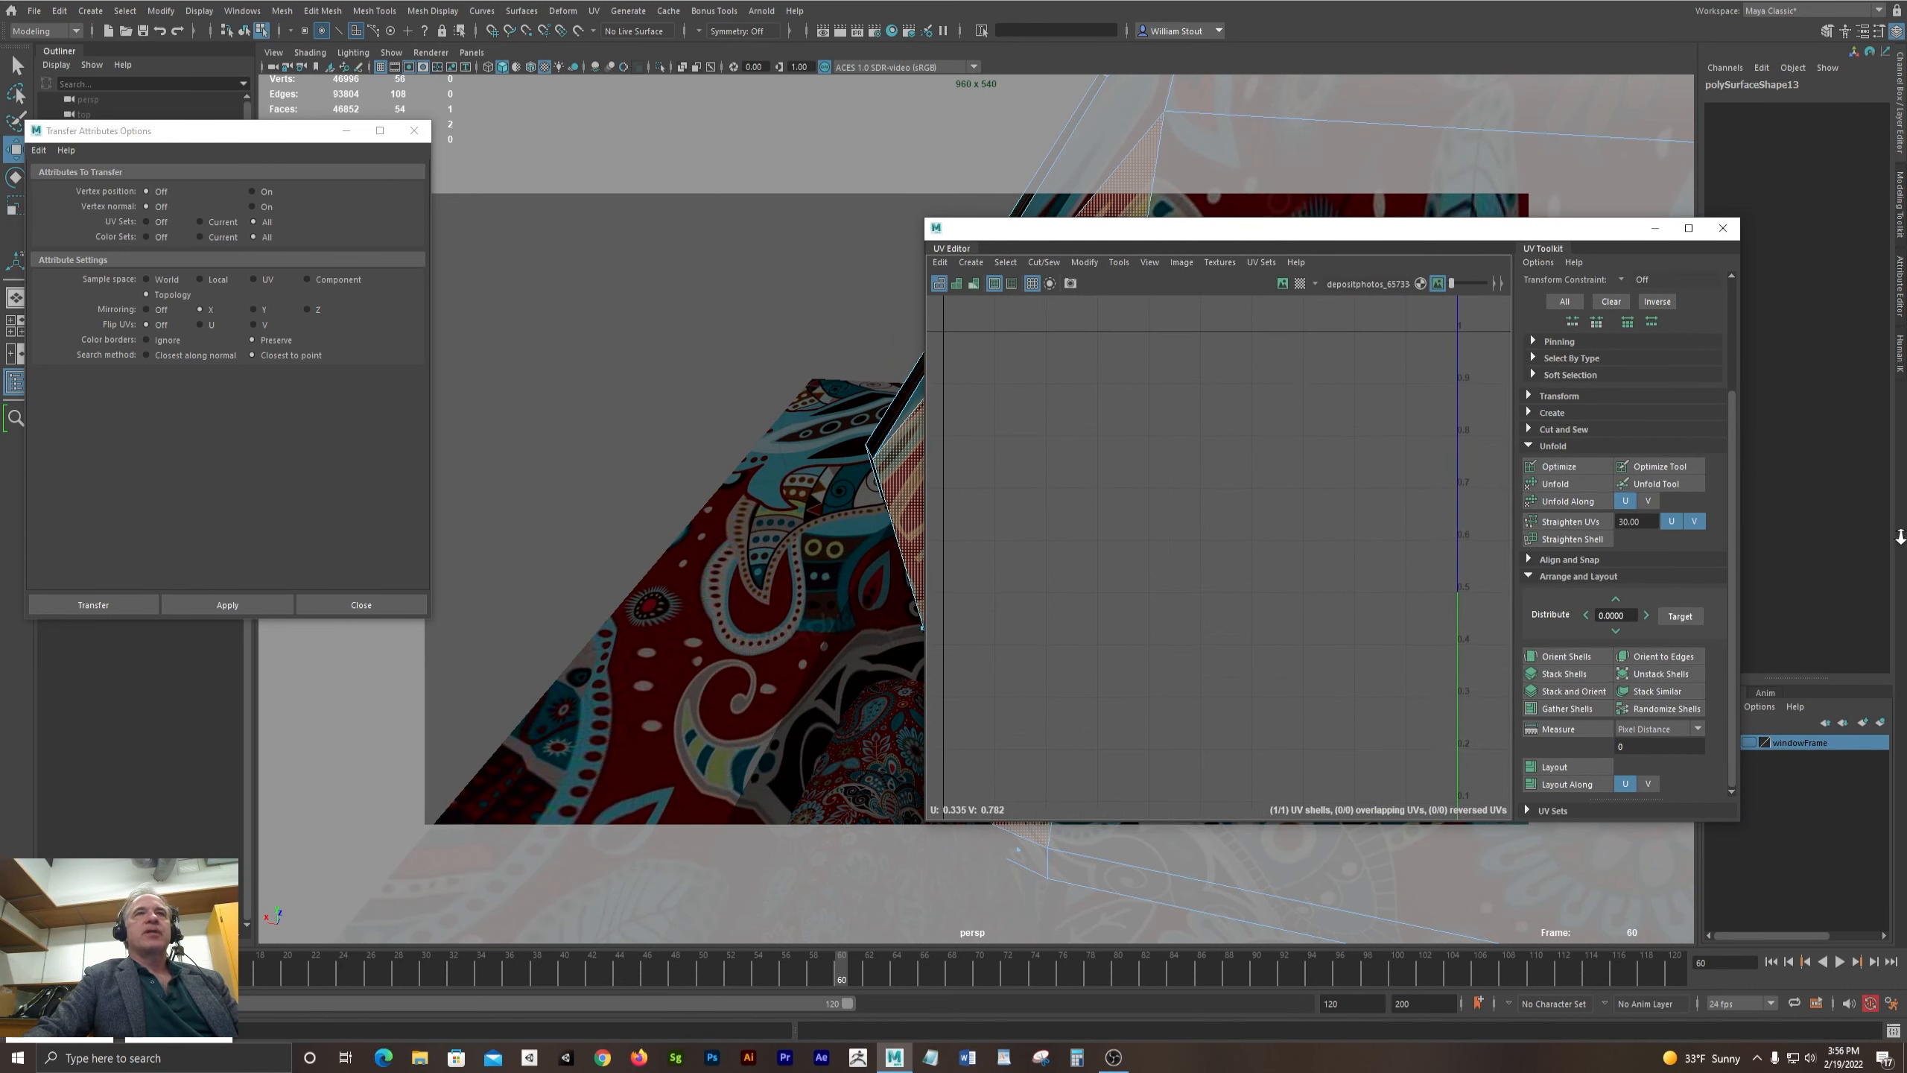
middle_click_drag(1227, 519, 1009, 515, "alt")
right_click_drag(1010, 516, 1493, 547, "alt")
middle_click_drag(795, 445, 1261, 565, "alt")
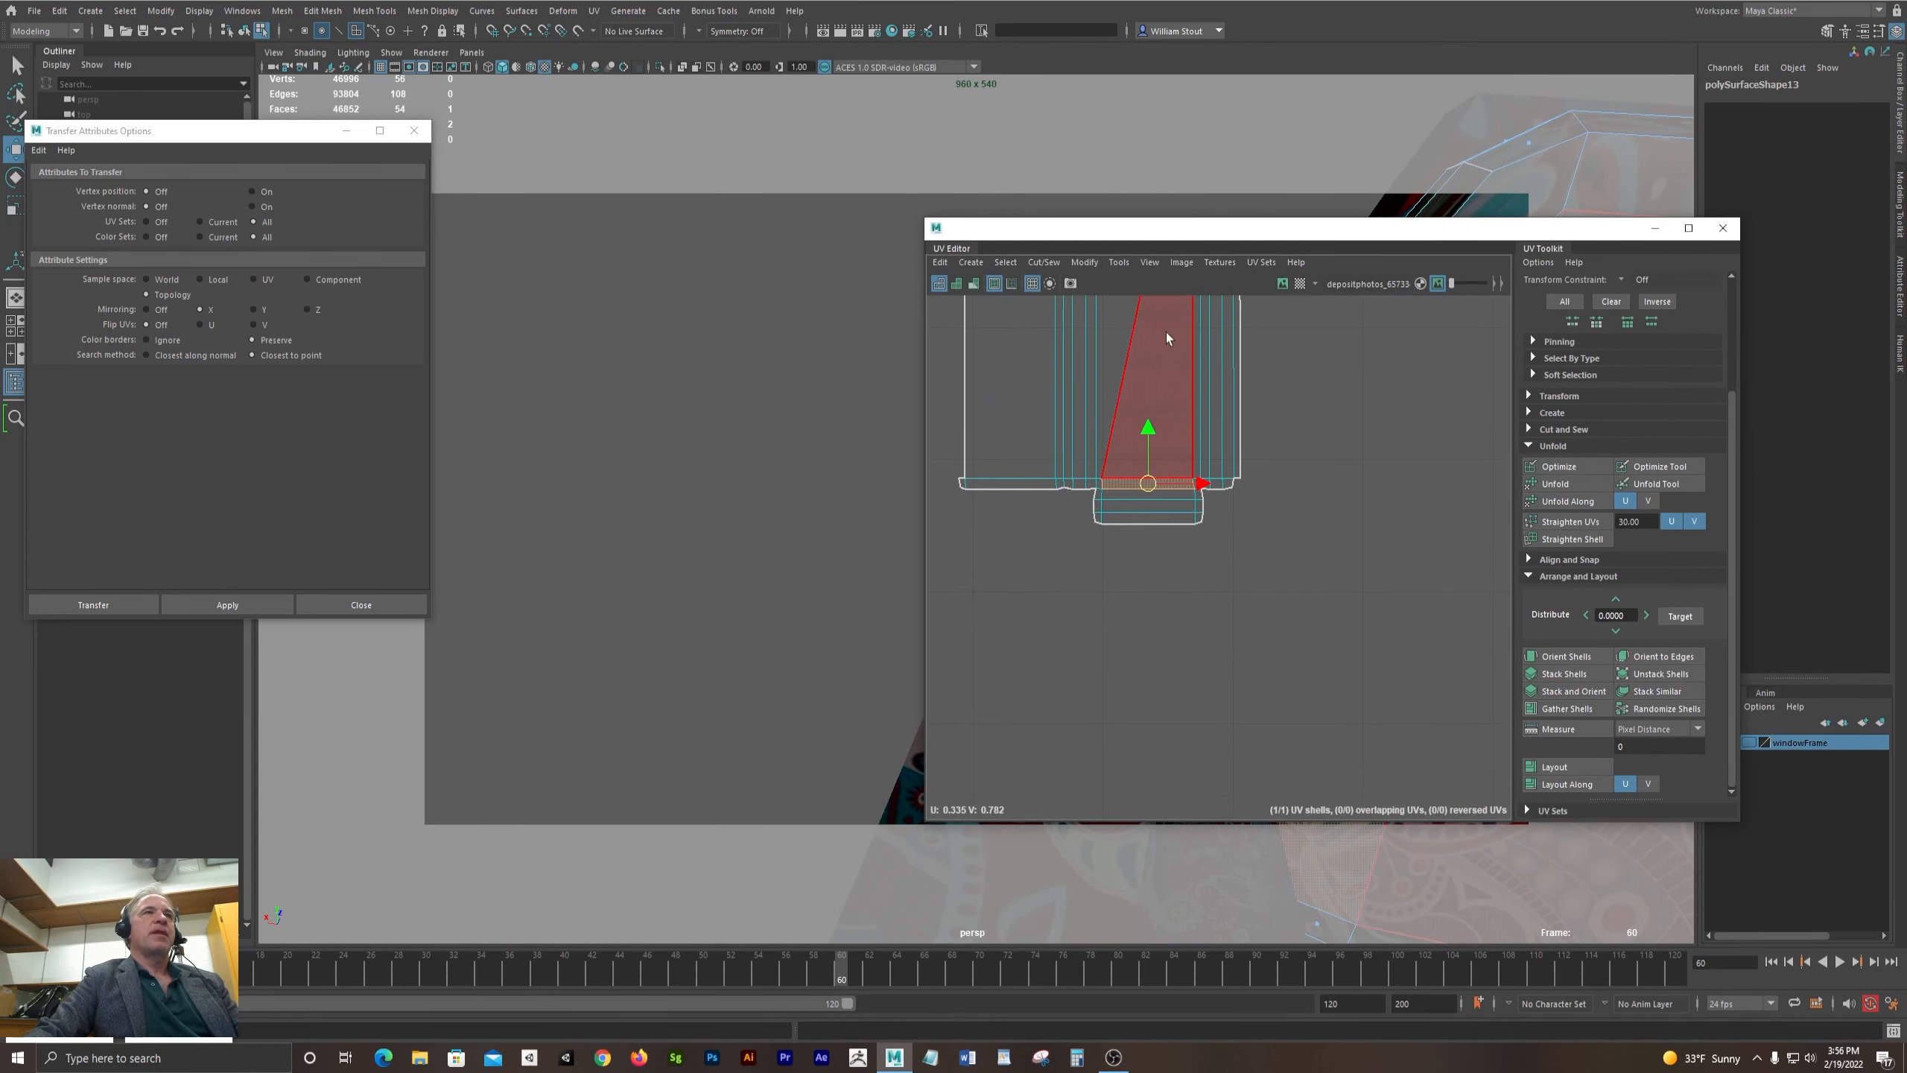
- Select the whole left back cushion in object mode and apply Automatic UV mapping to it
left_click_drag(1156, 232, 1283, 515)
key("F8")
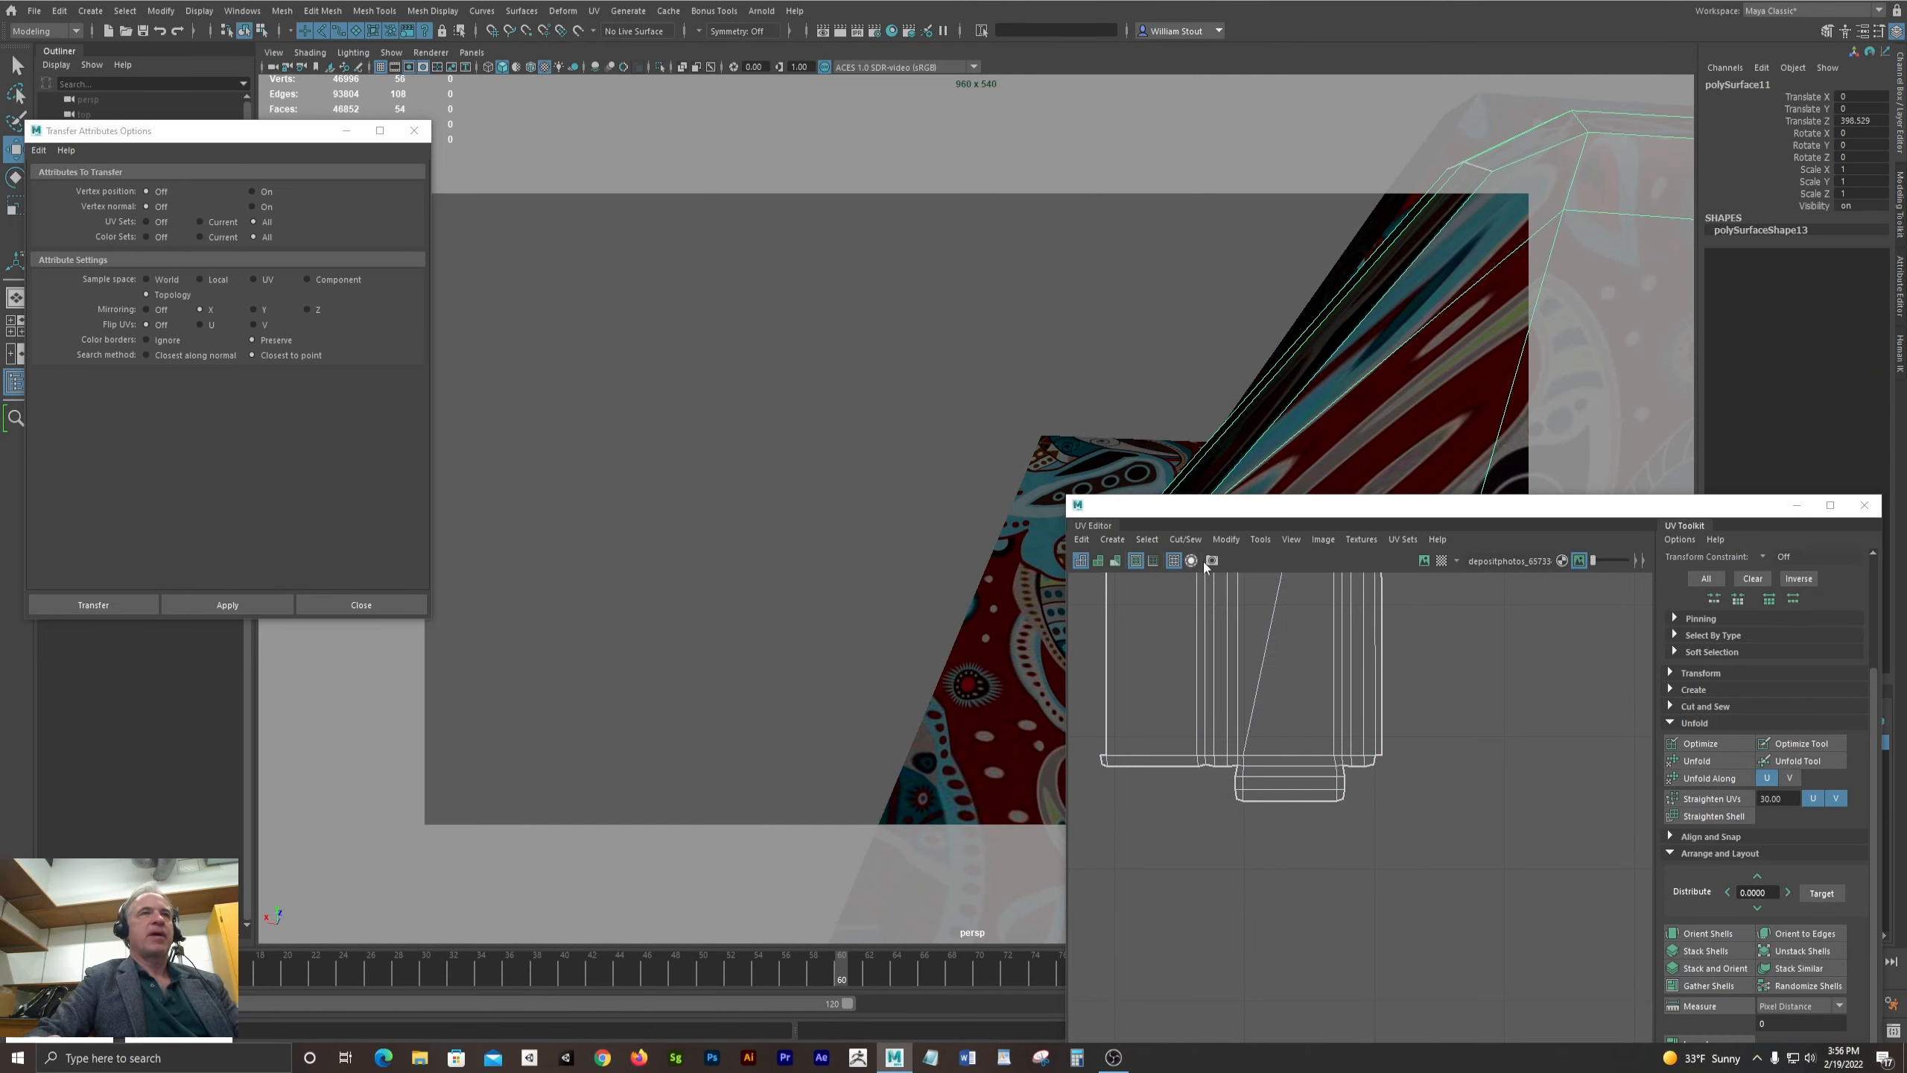
left_click(1111, 539)
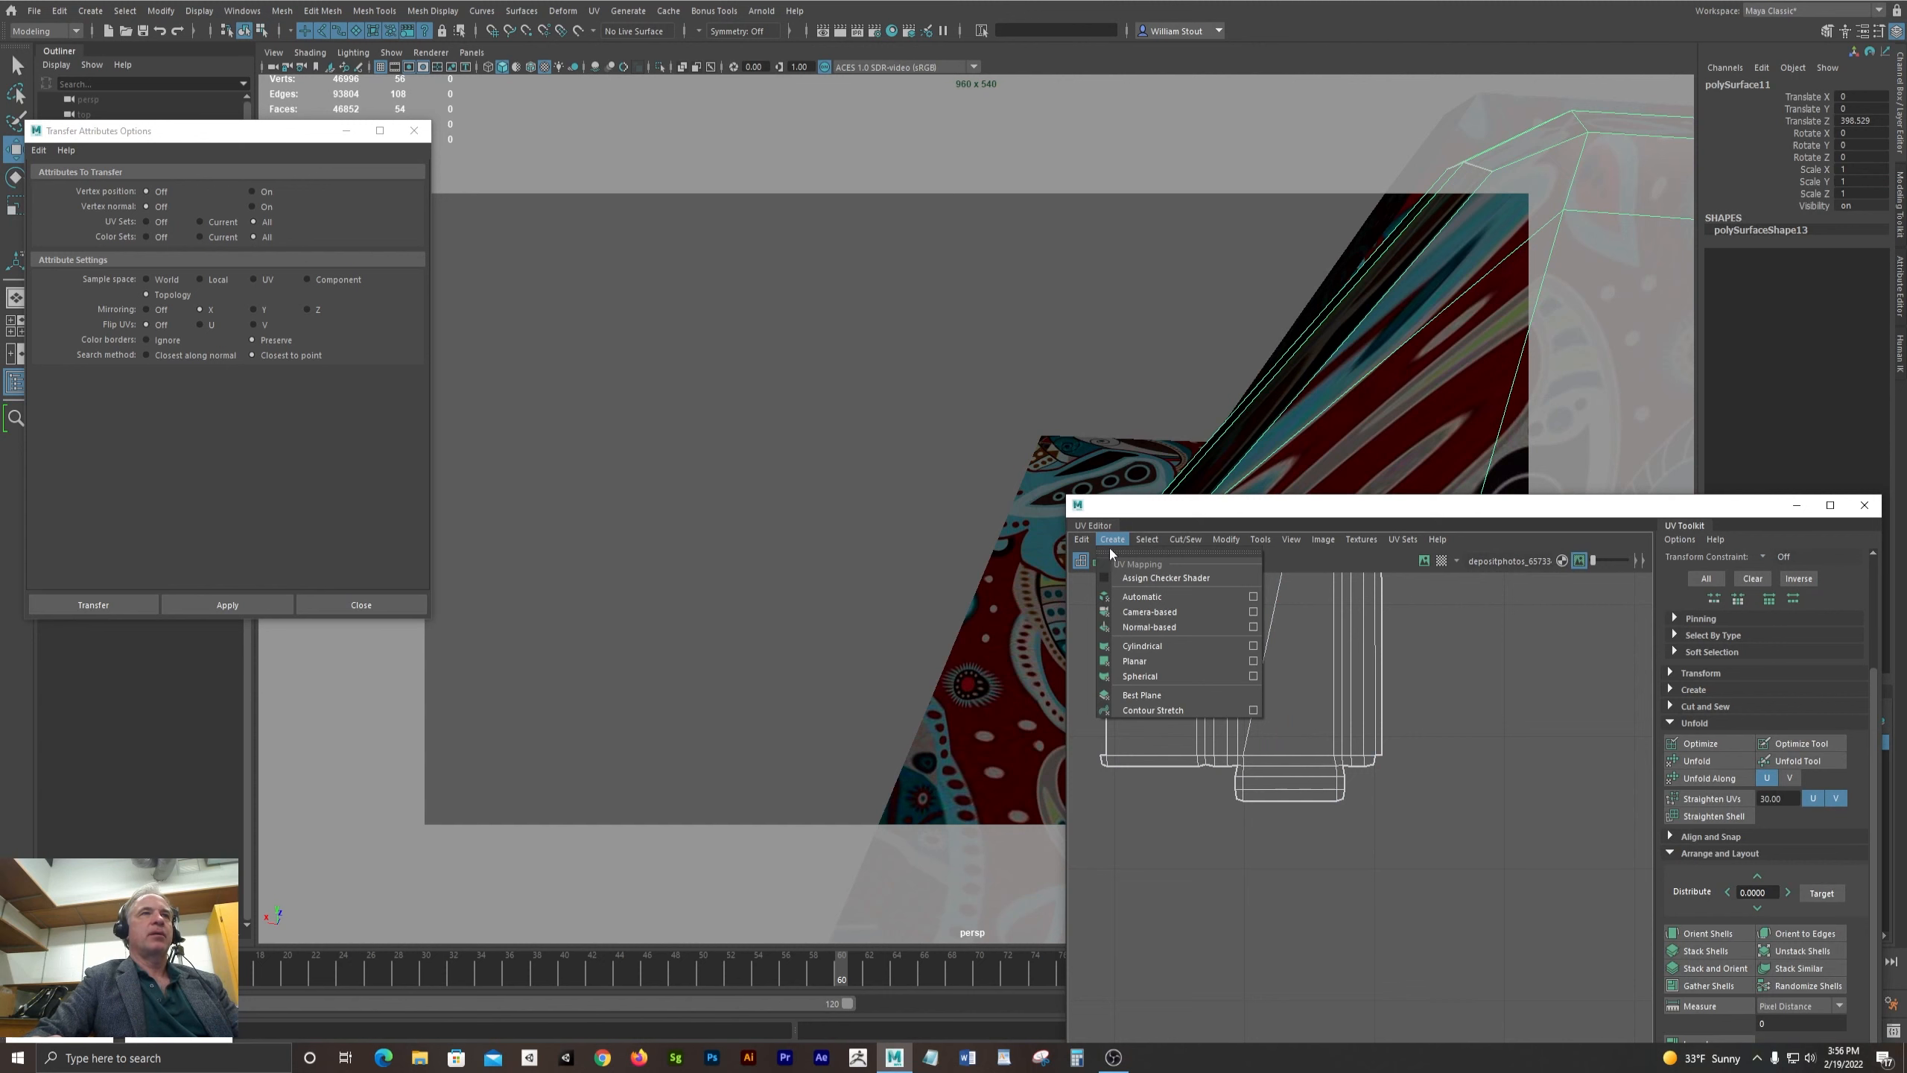
left_click(1141, 597)
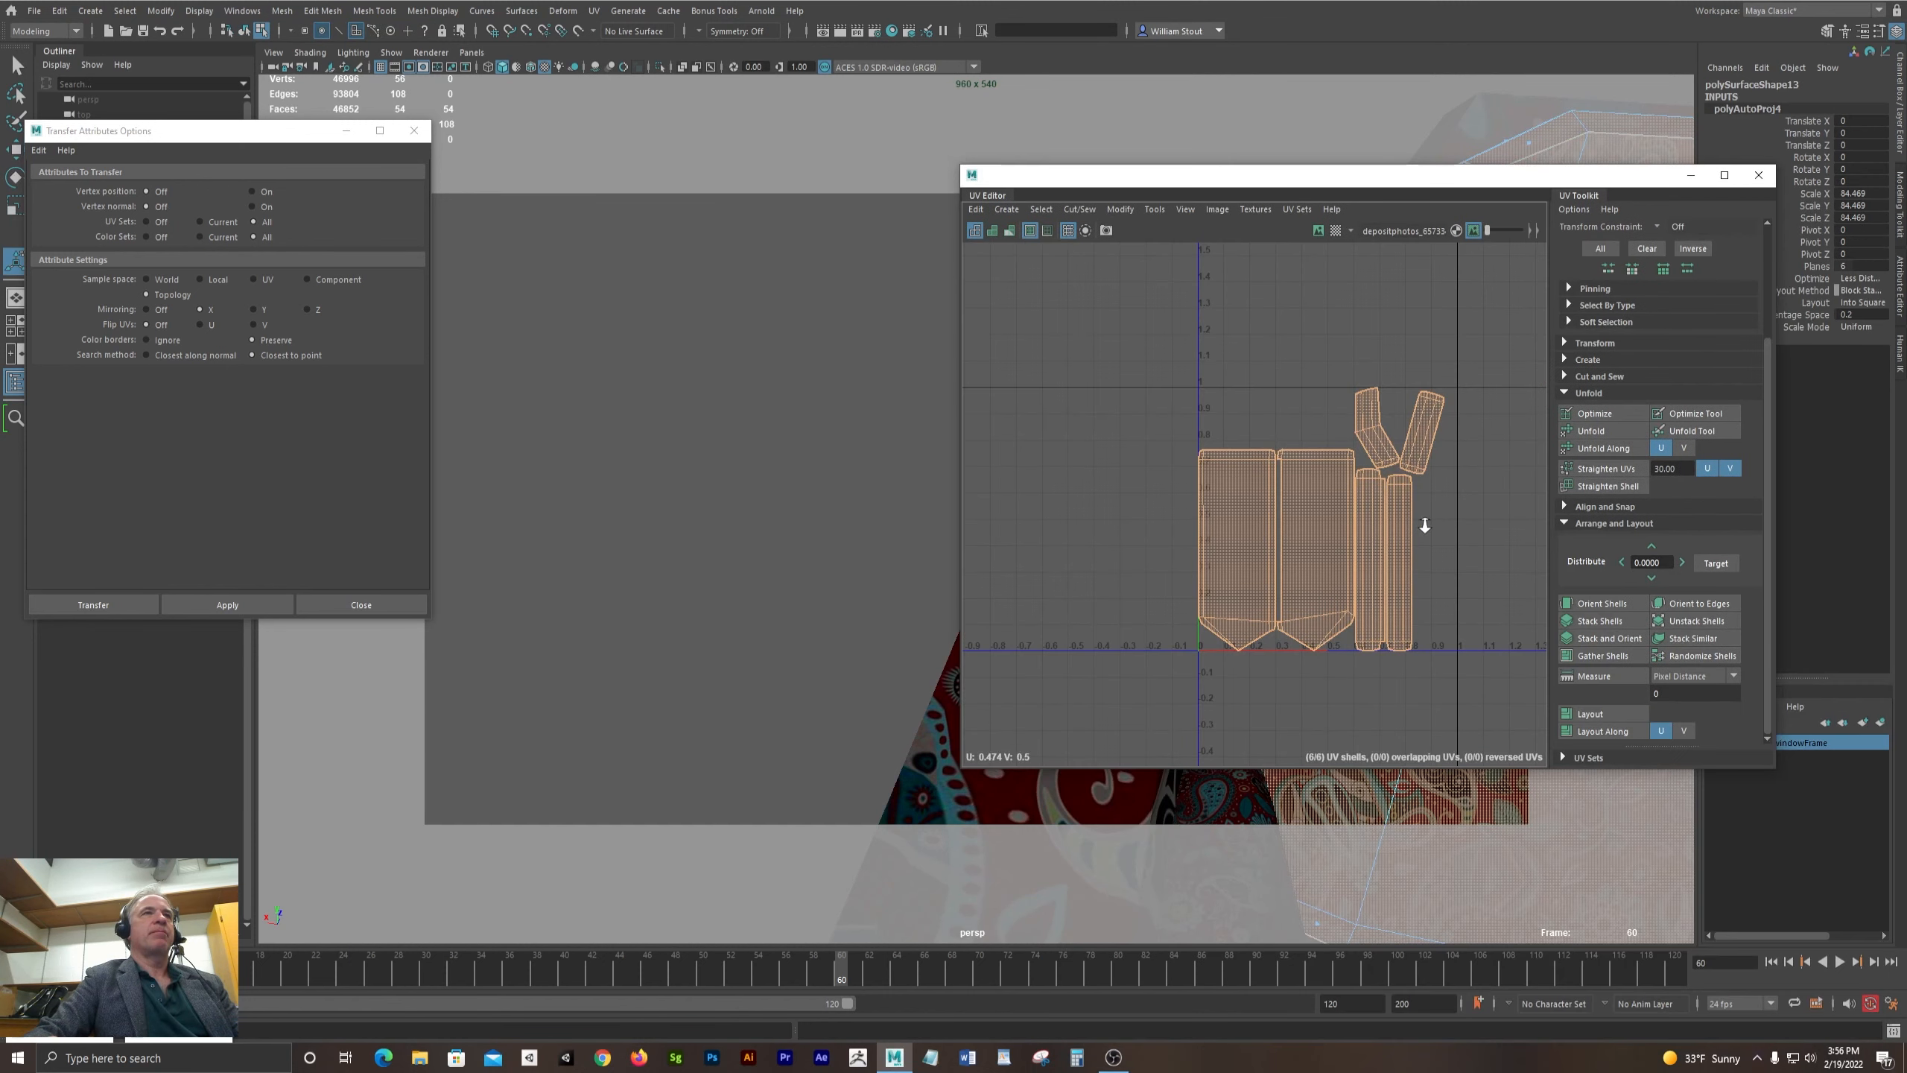
- Identify the back cushion's front panel shell, select its border edges, and move and sew the surrounding strips to it
scroll(1422, 524, "up", 2)
middle_click_drag(1422, 524, 1134, 568, "alt")
left_click_drag(1399, 187, 829, 299)
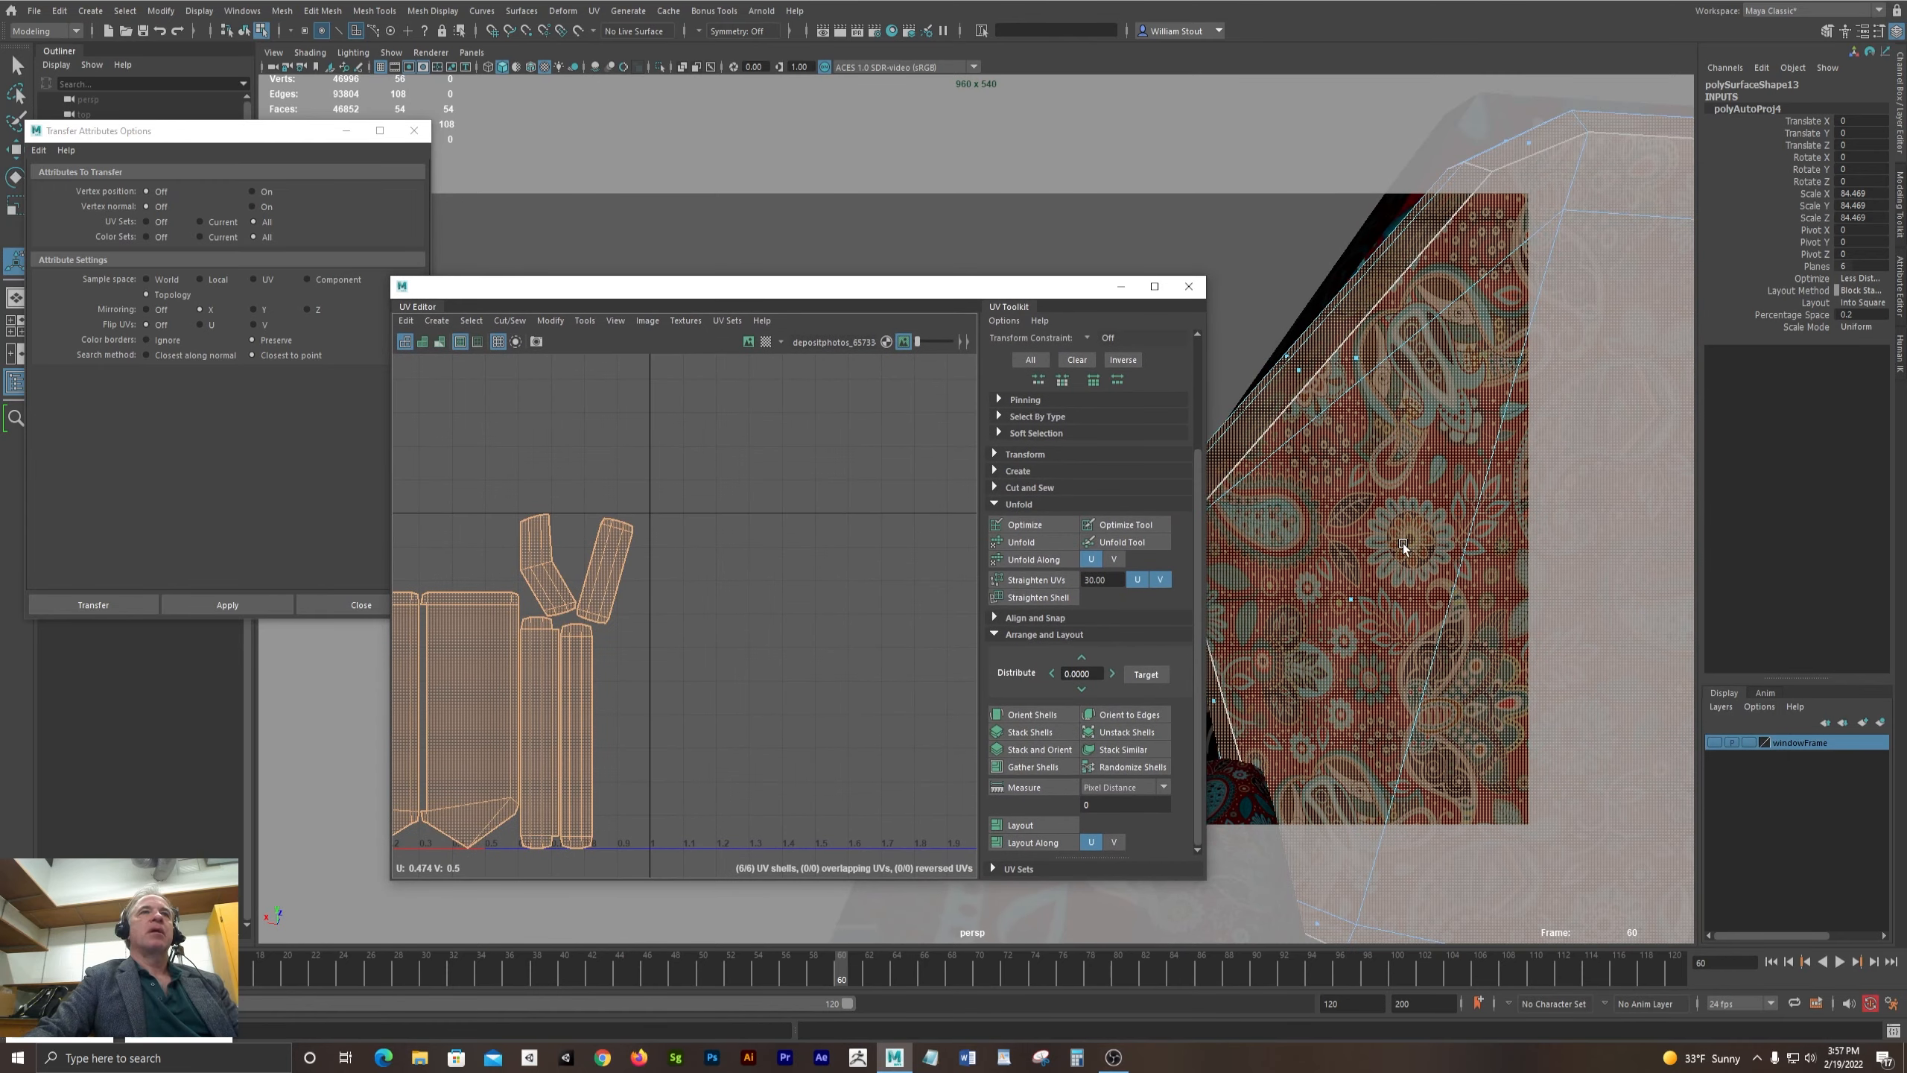
scroll(1403, 547, "down", 4)
left_click(1516, 611)
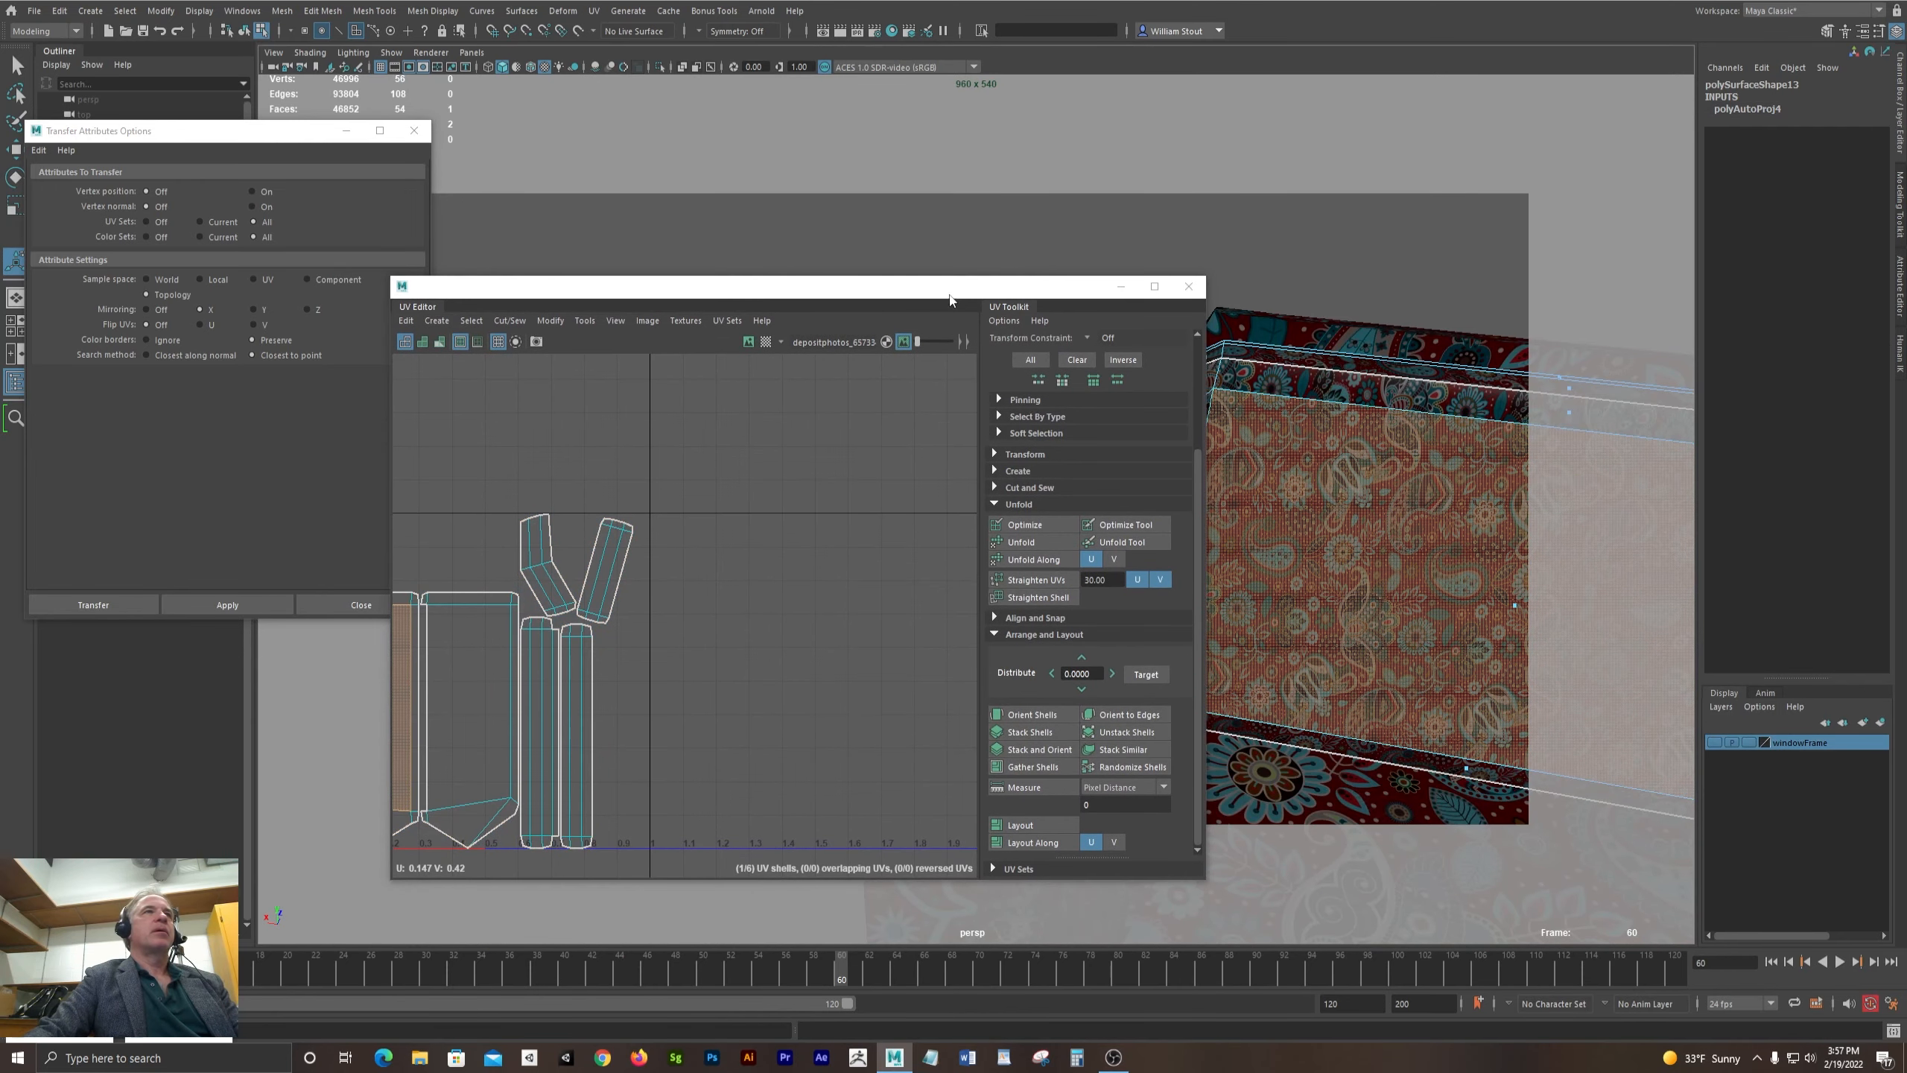
left_click_drag(950, 296, 1399, 204)
middle_click_drag(1085, 447, 1349, 395, "alt")
right_click_drag(1092, 471, 1085, 456)
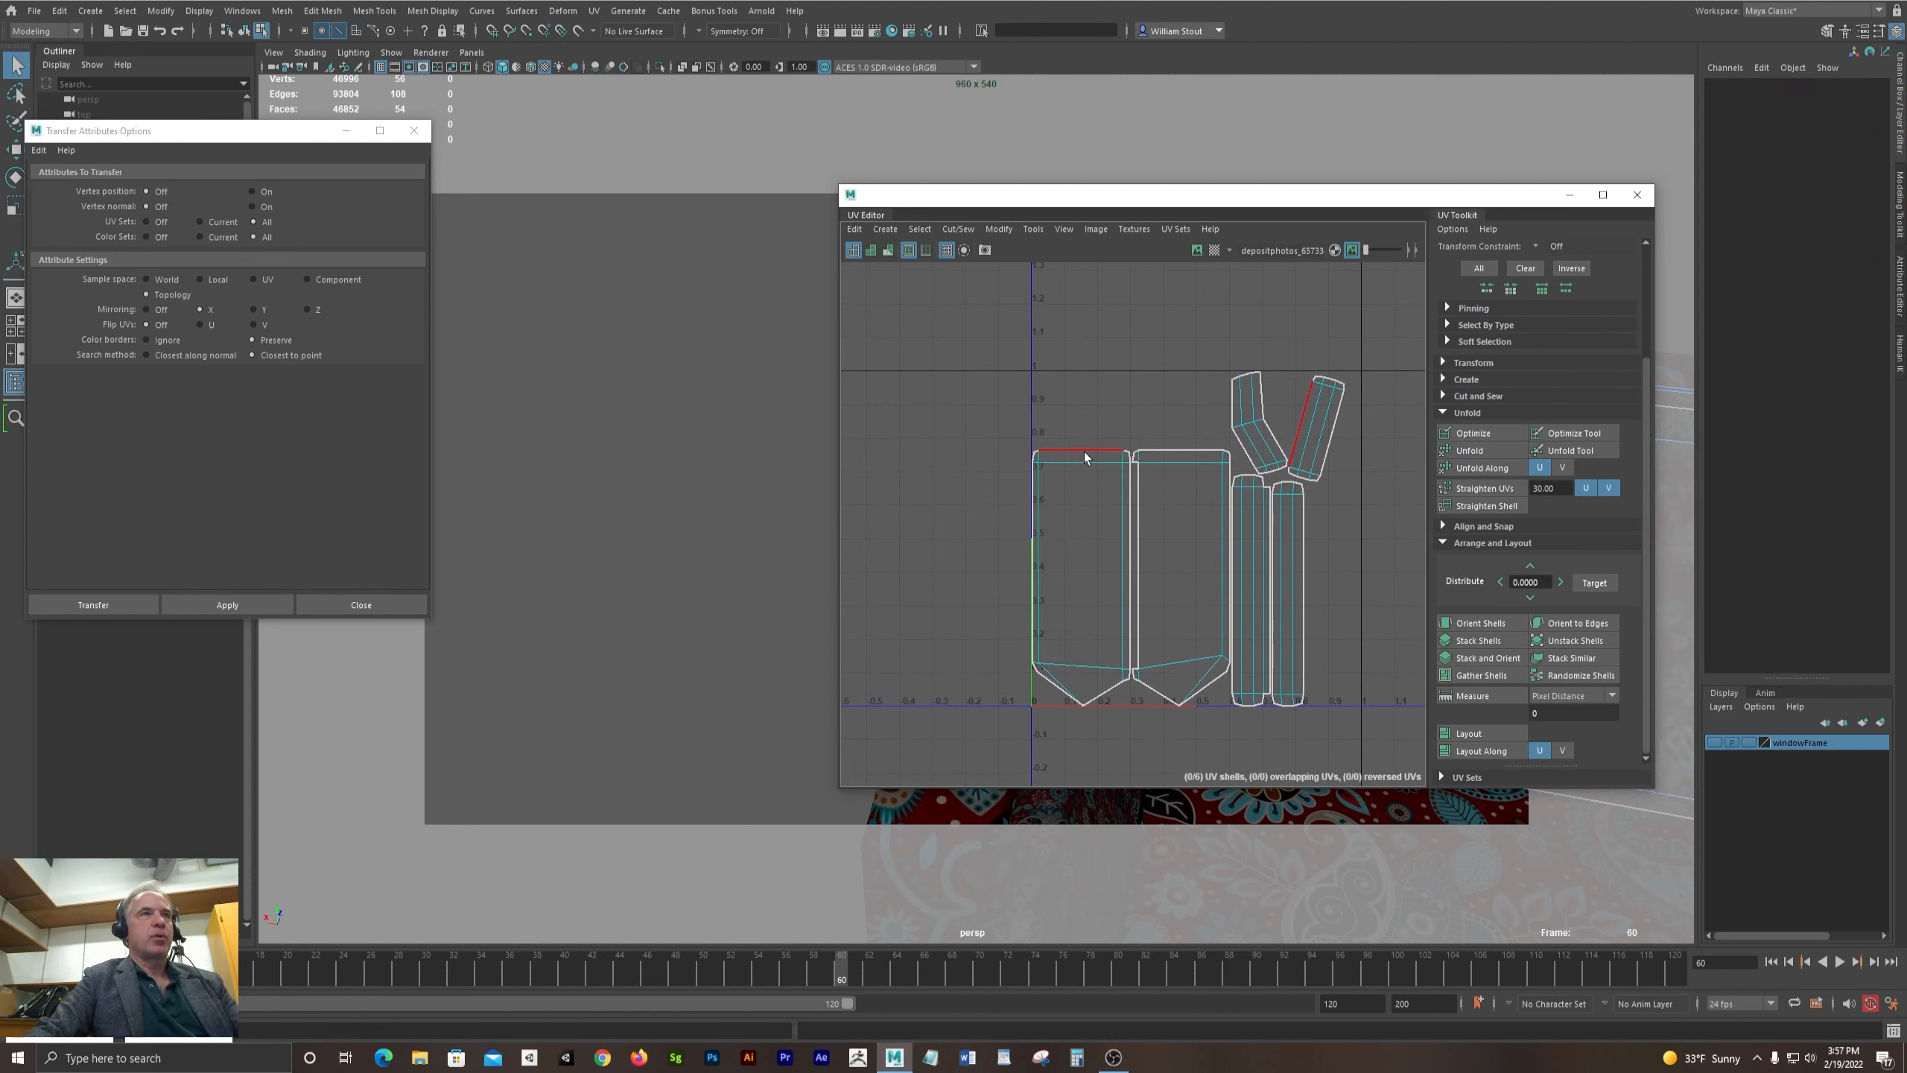
double_click(1088, 323)
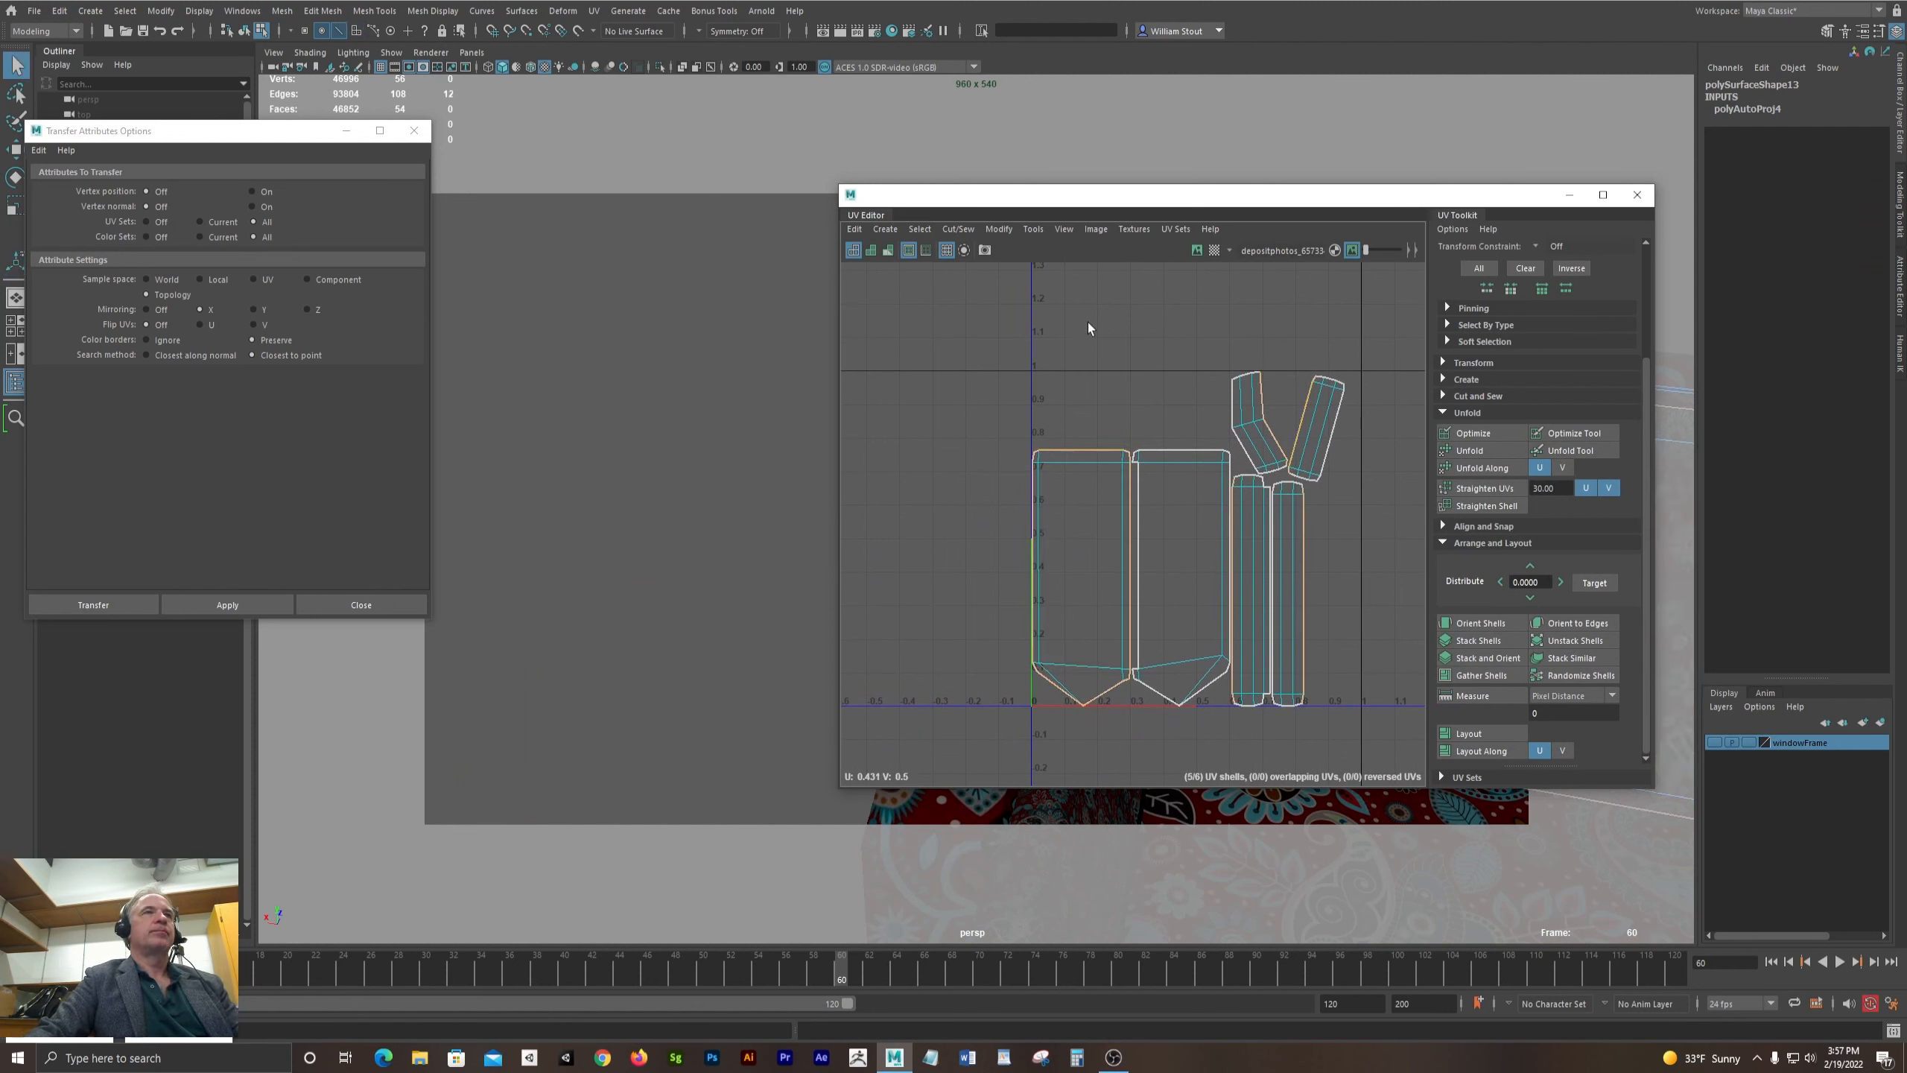
left_click(972, 229)
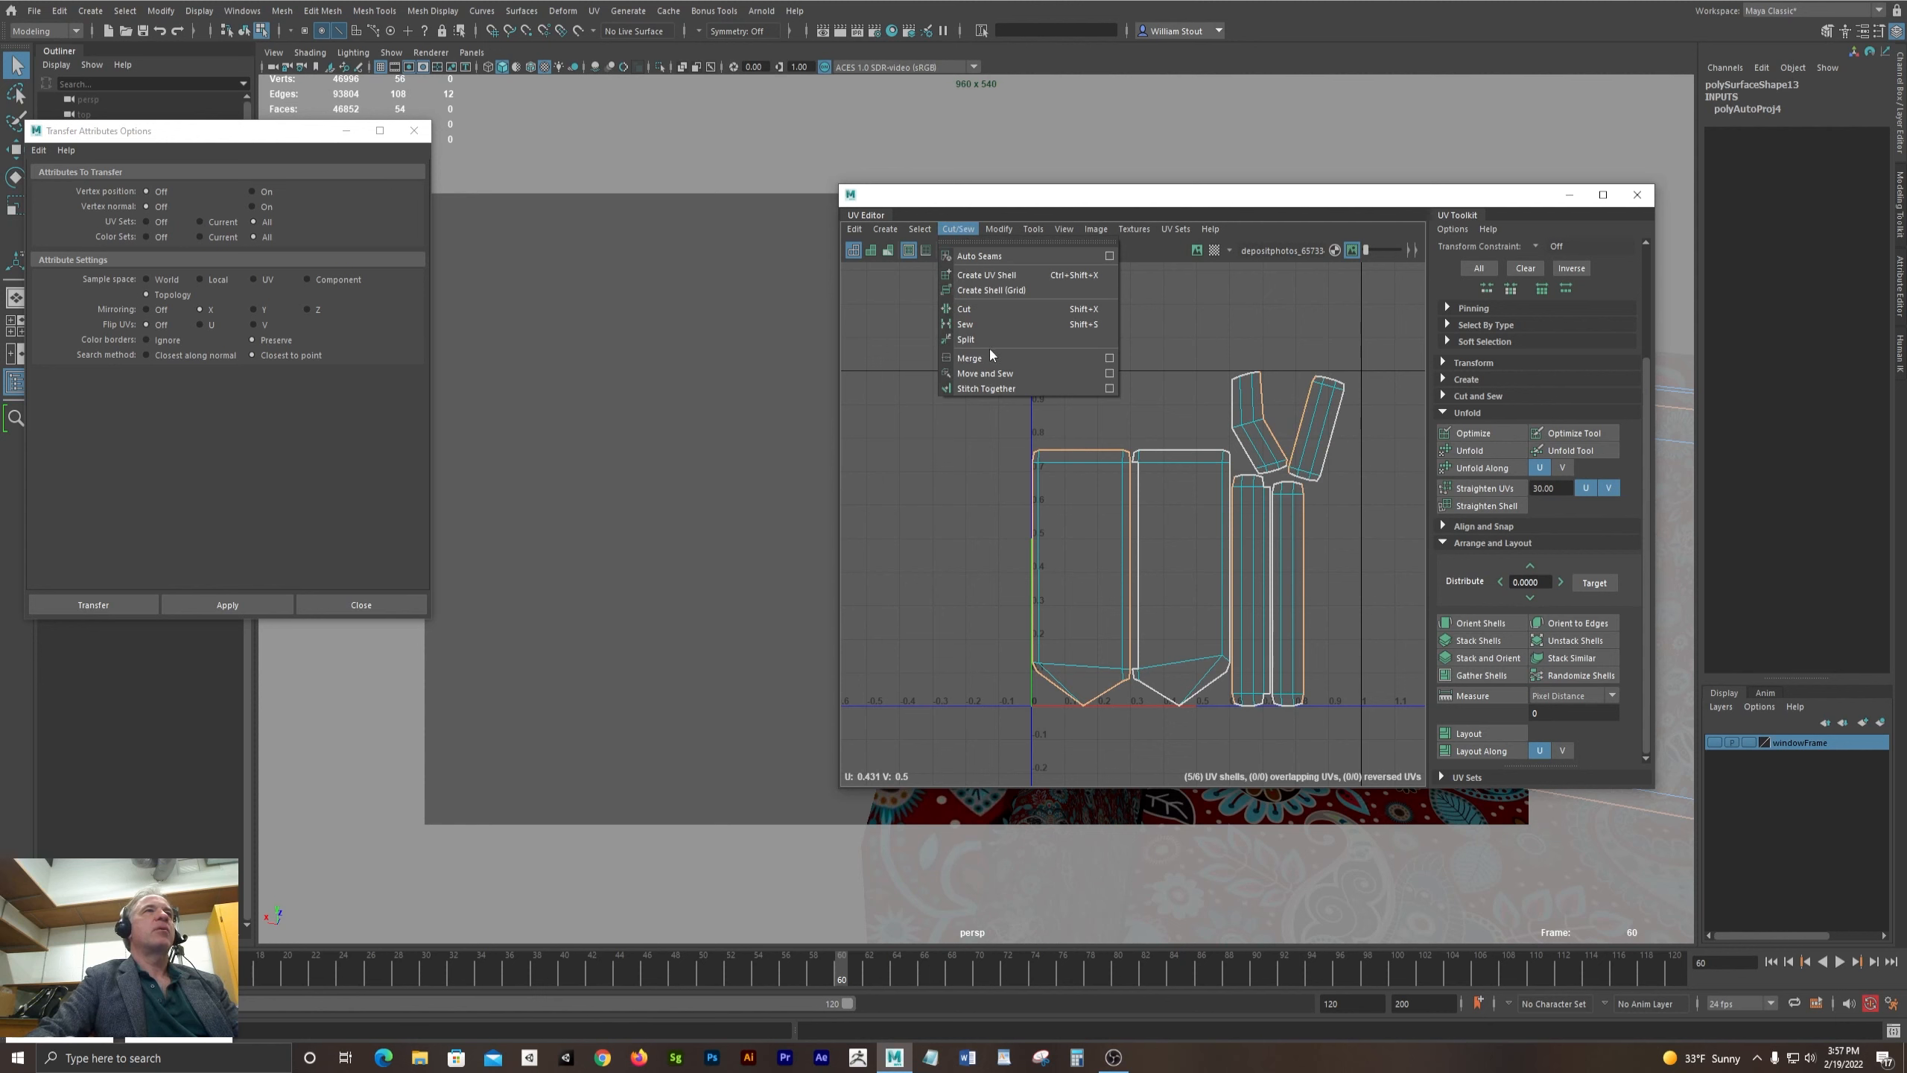
left_click(990, 375)
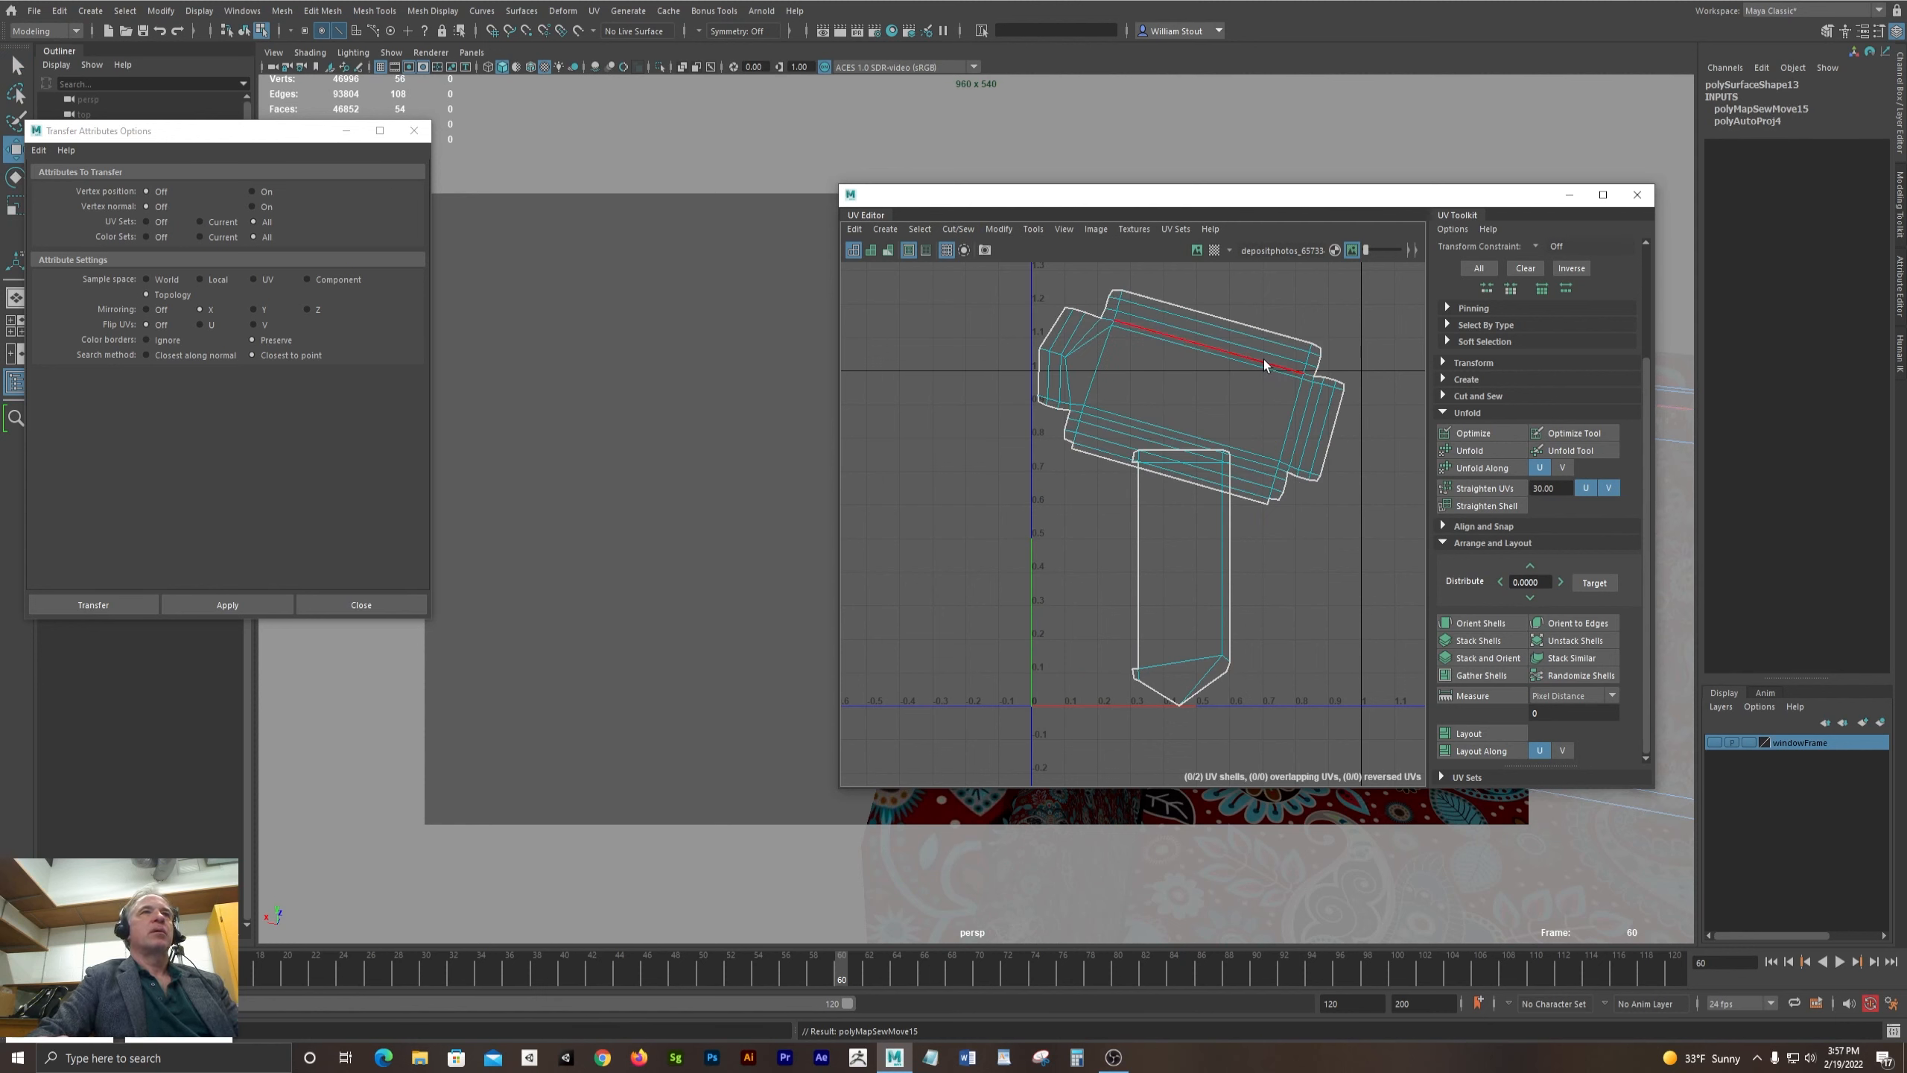
- Move and sew the remaining large panel to the long outer edge of the combined back cushion shell
left_click(1262, 331)
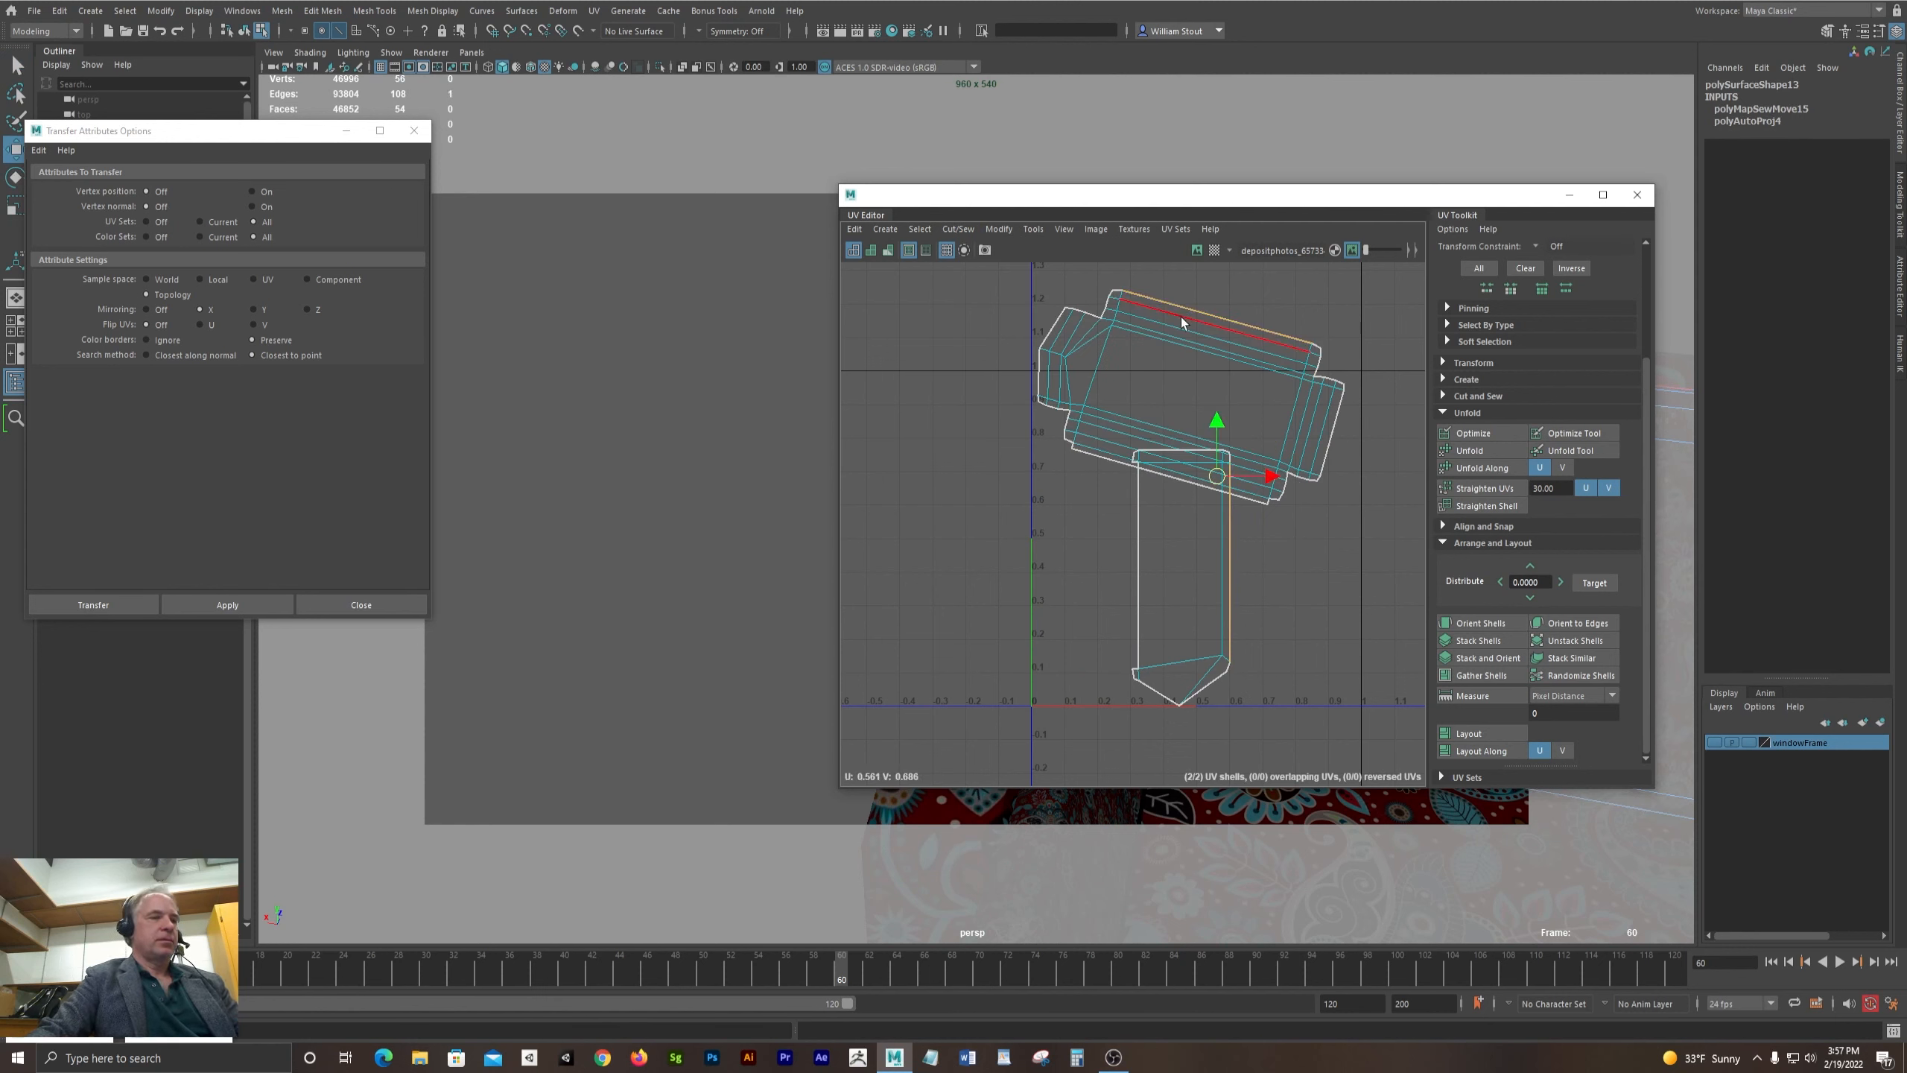
key("g")
middle_click_drag(1256, 340, 1049, 419, "alt")
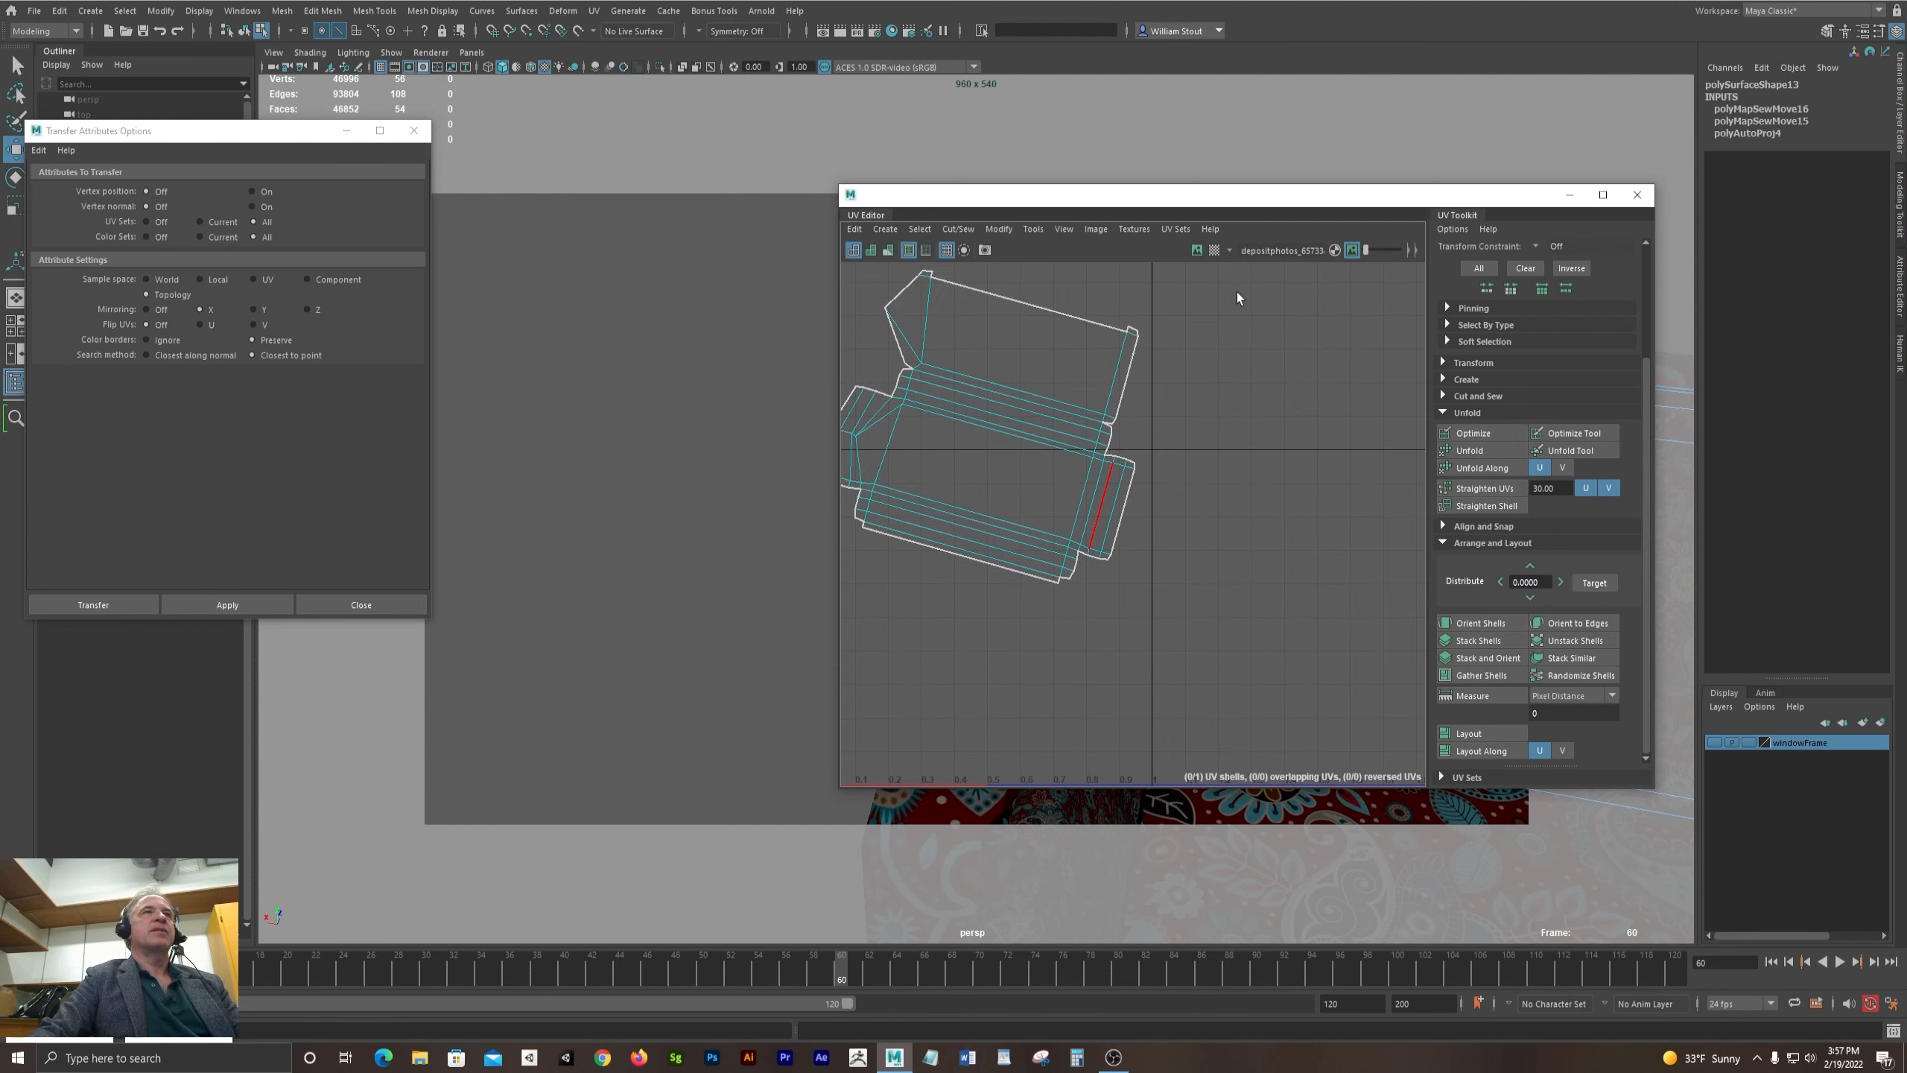
- Select the back cushion at the sofa's other end as an object and apply Automatic UV mapping to it
left_click_drag(1303, 189, 737, 232)
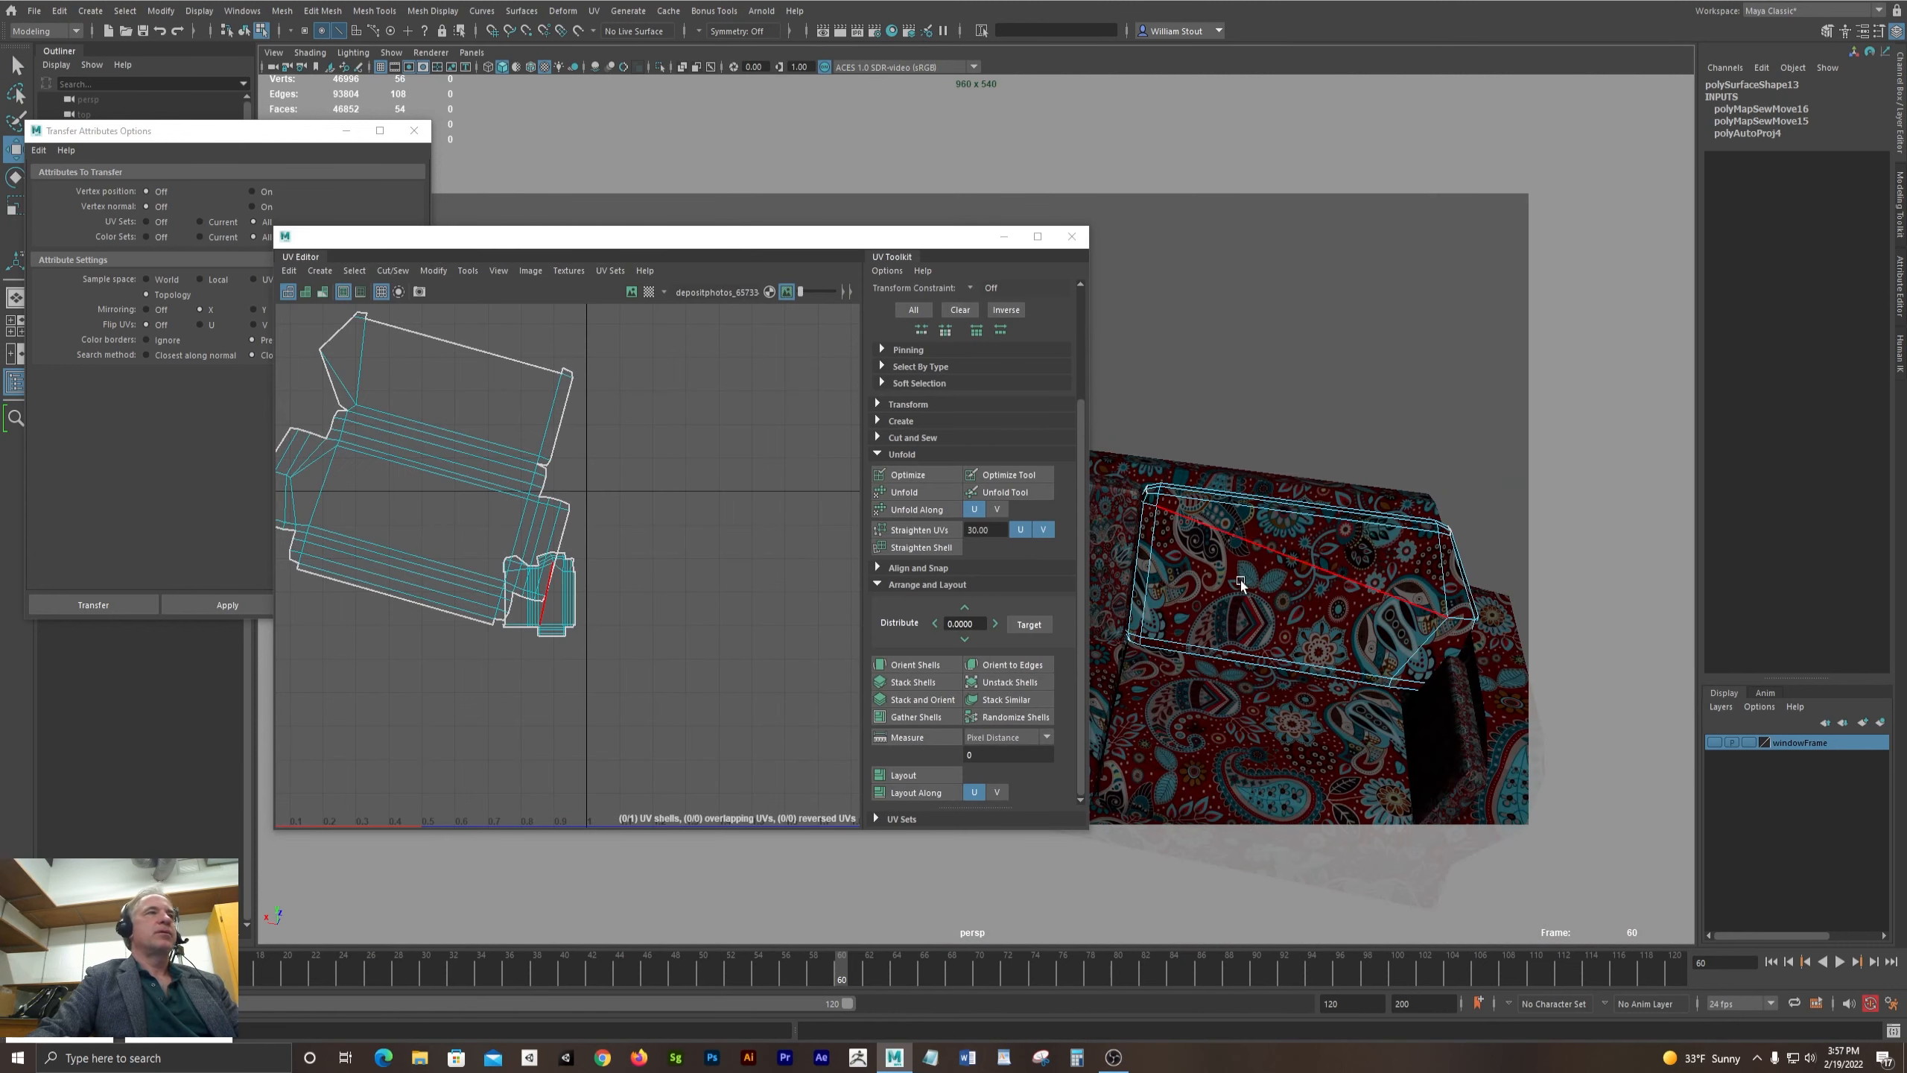
key("F8")
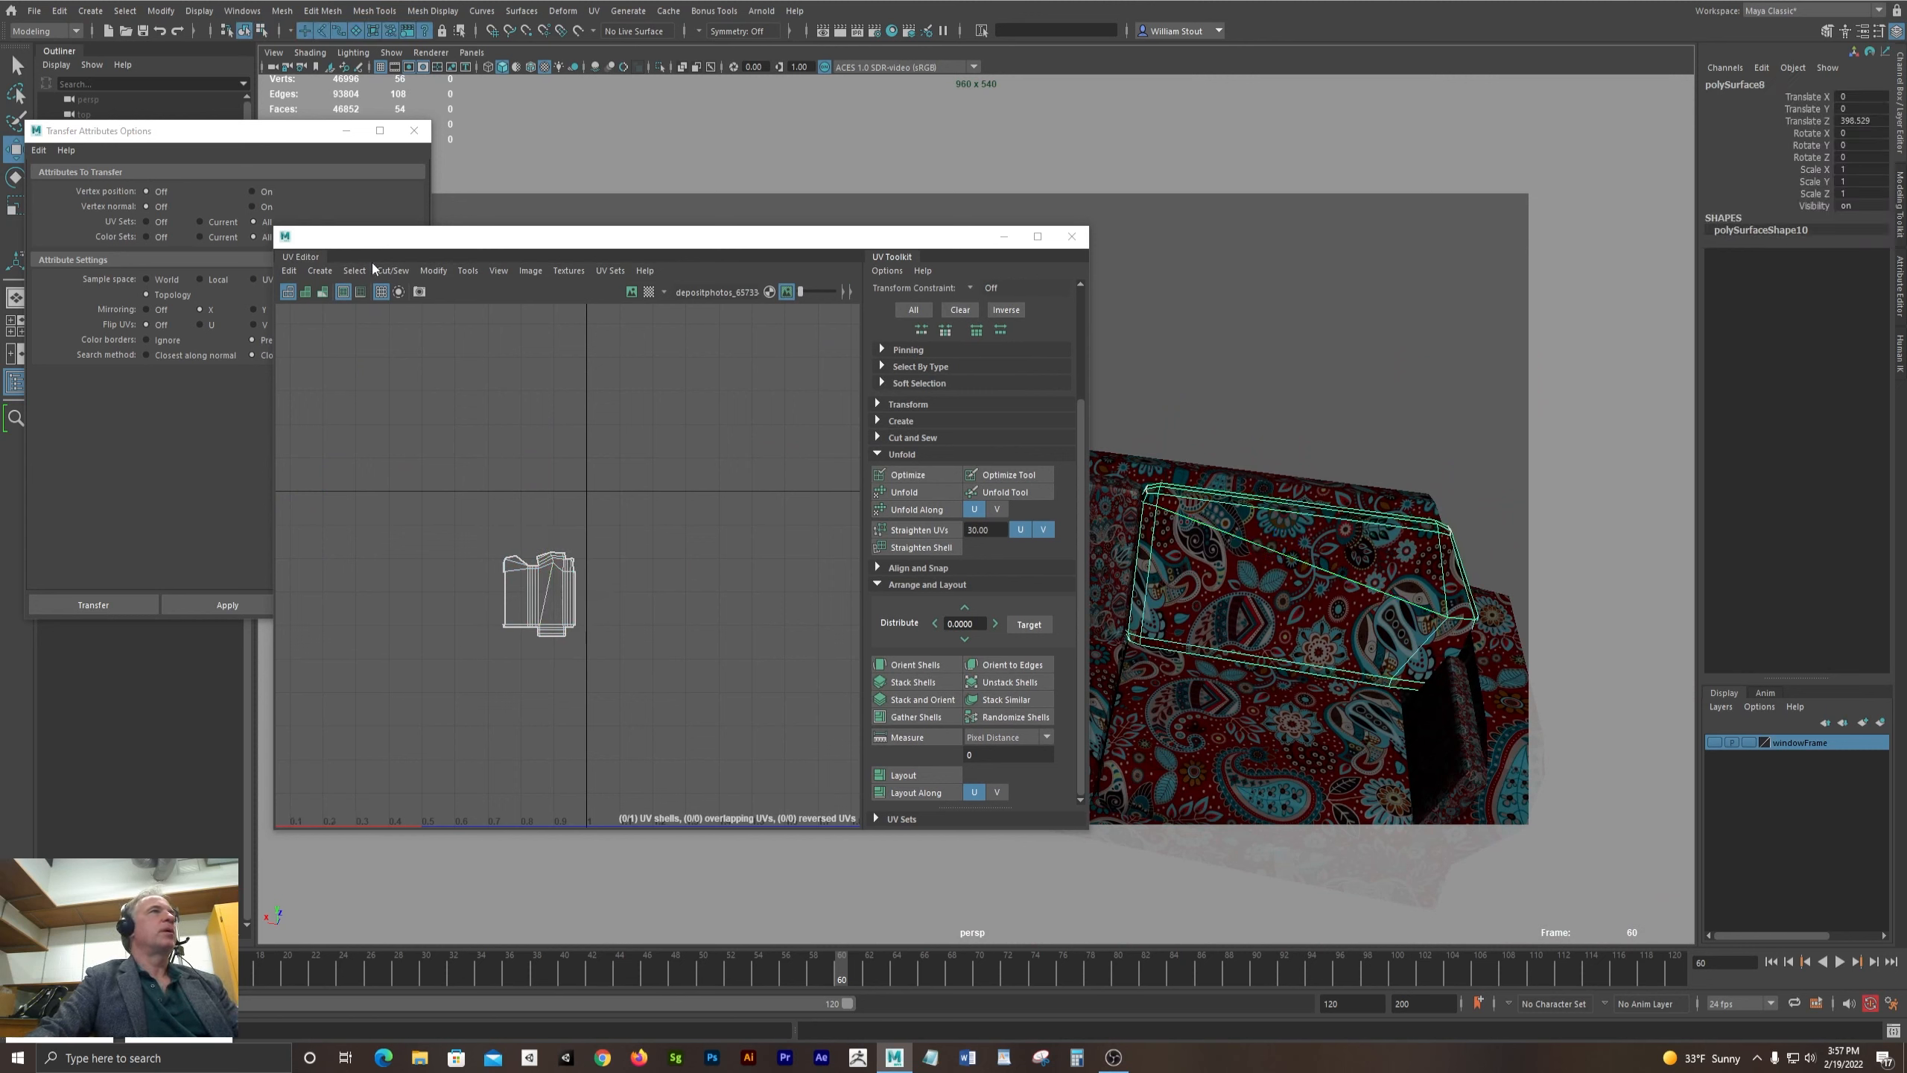
left_click(327, 272)
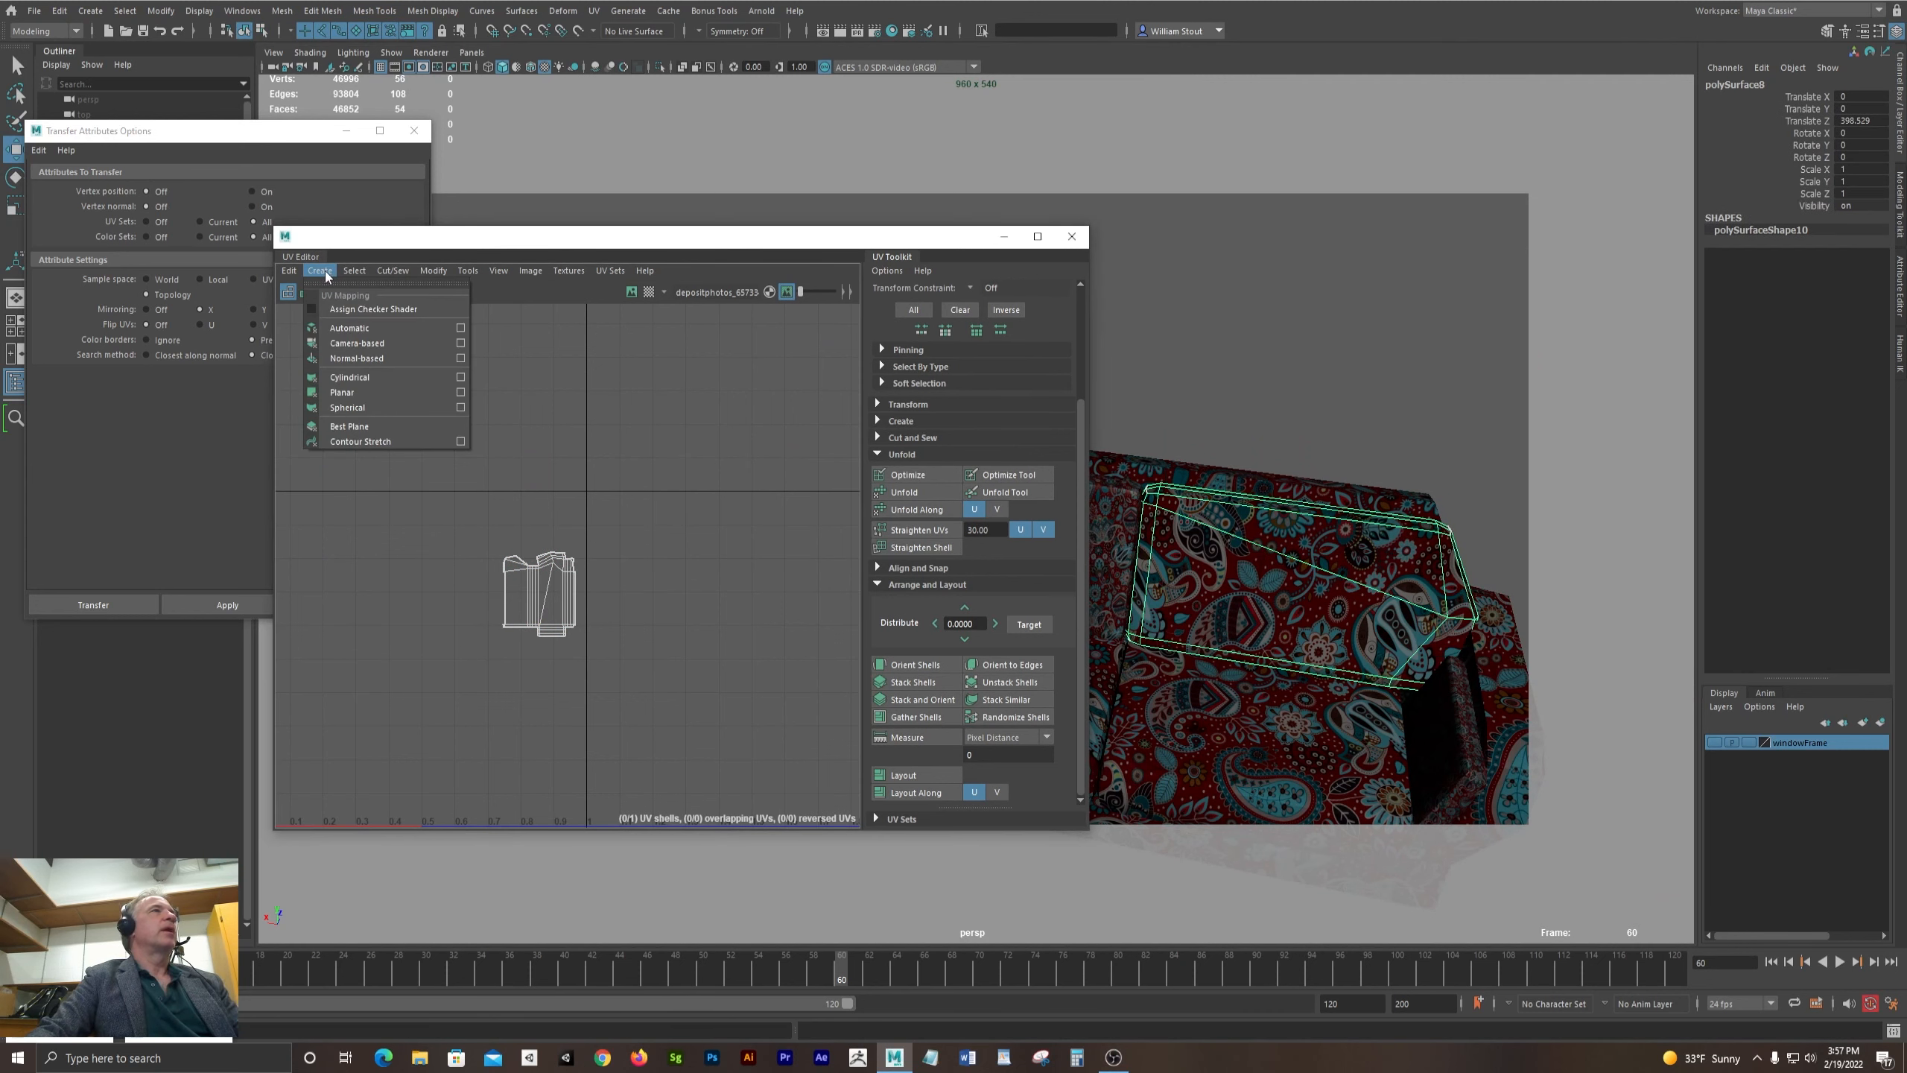
left_click(351, 322)
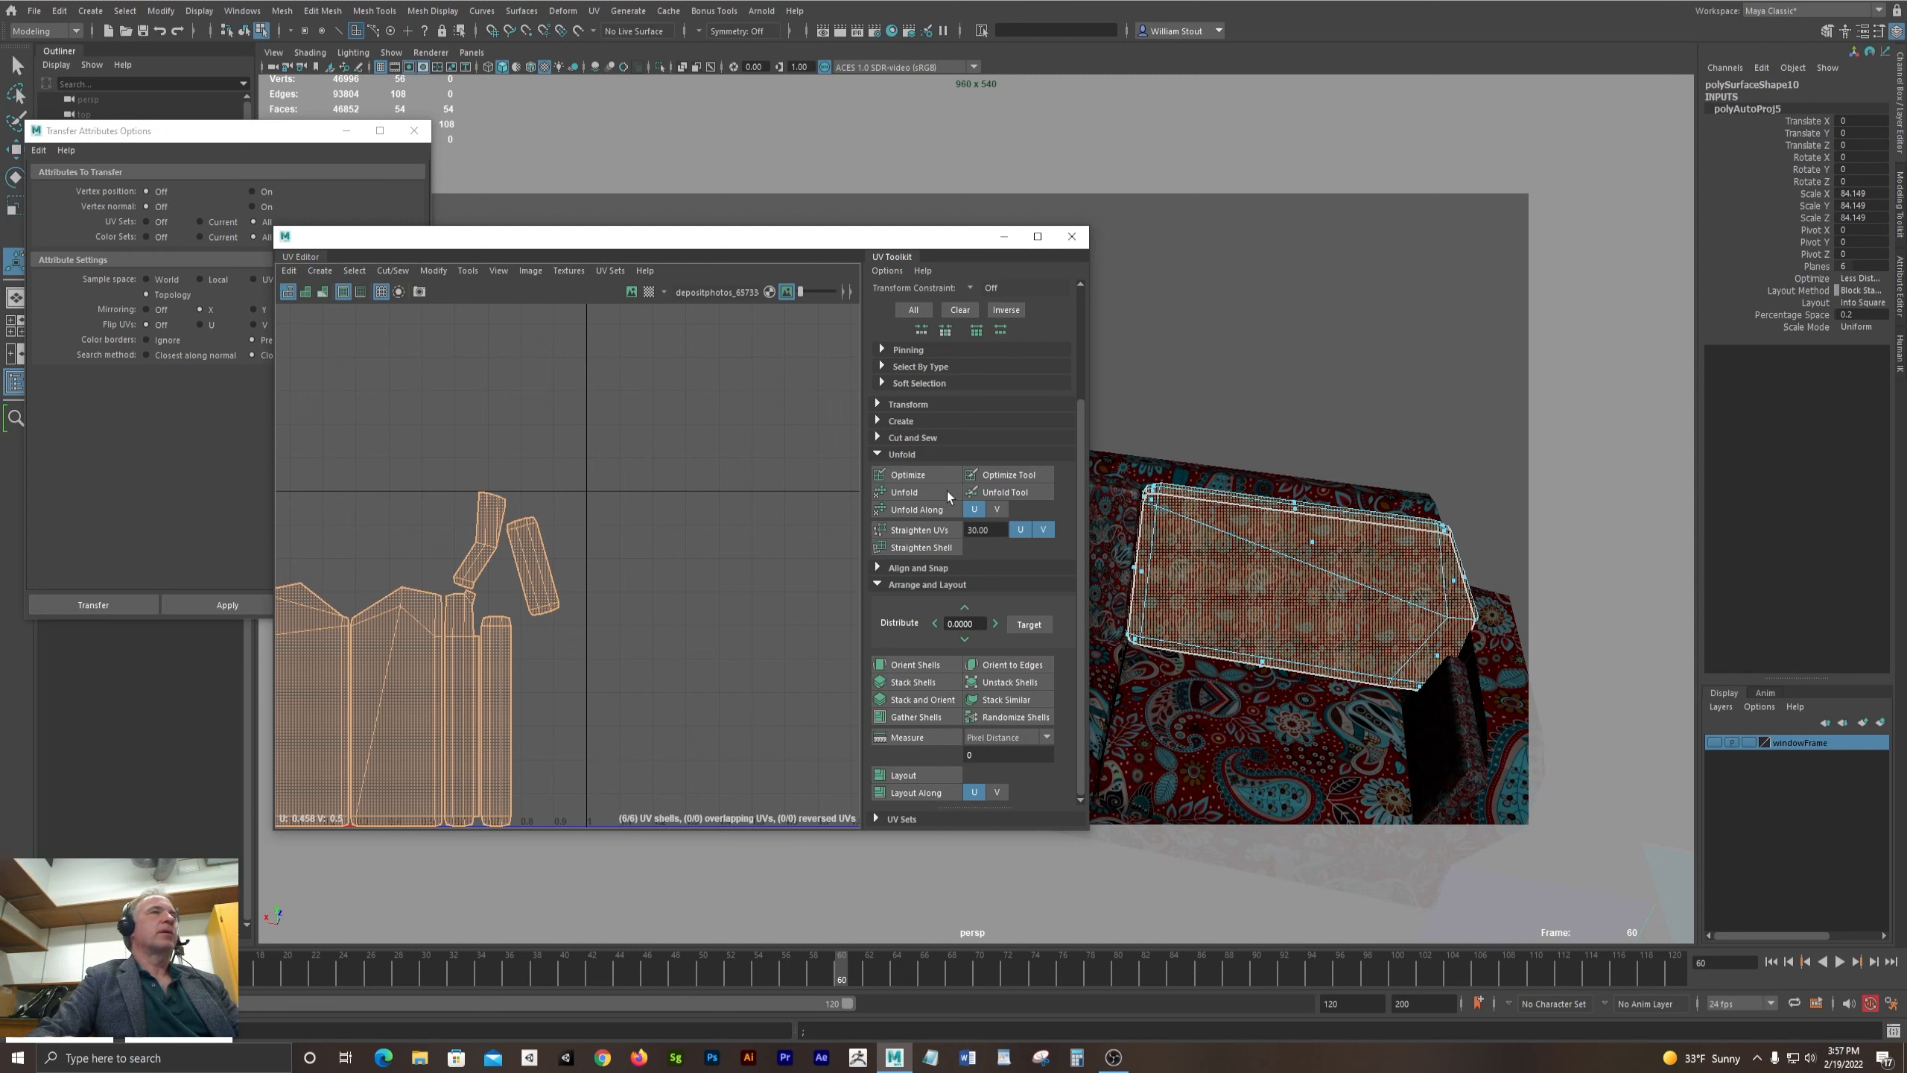
- Find the cushion's front panel shell, select its border edges, and move and sew the surrounding strips to it
left_click(1311, 538)
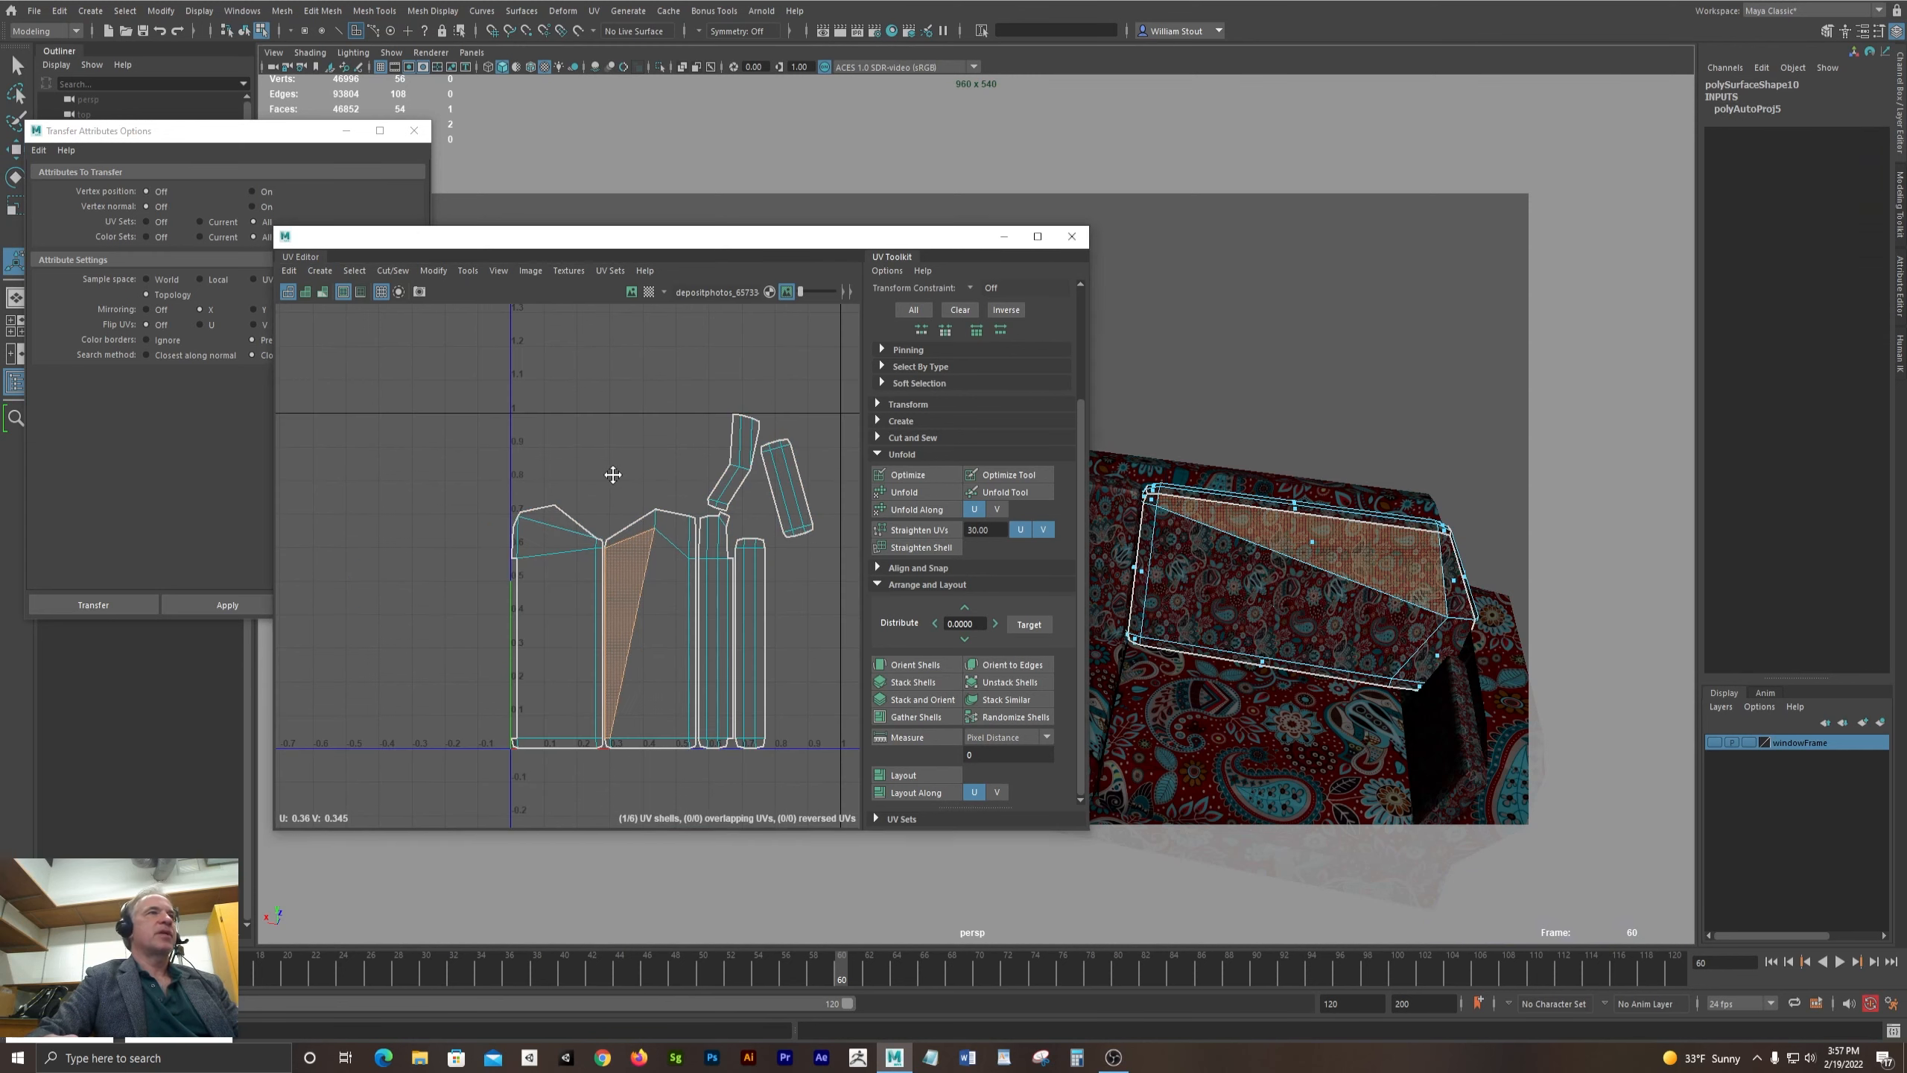
scroll(679, 503, "up", 3)
middle_click_drag(679, 503, 596, 599, "alt")
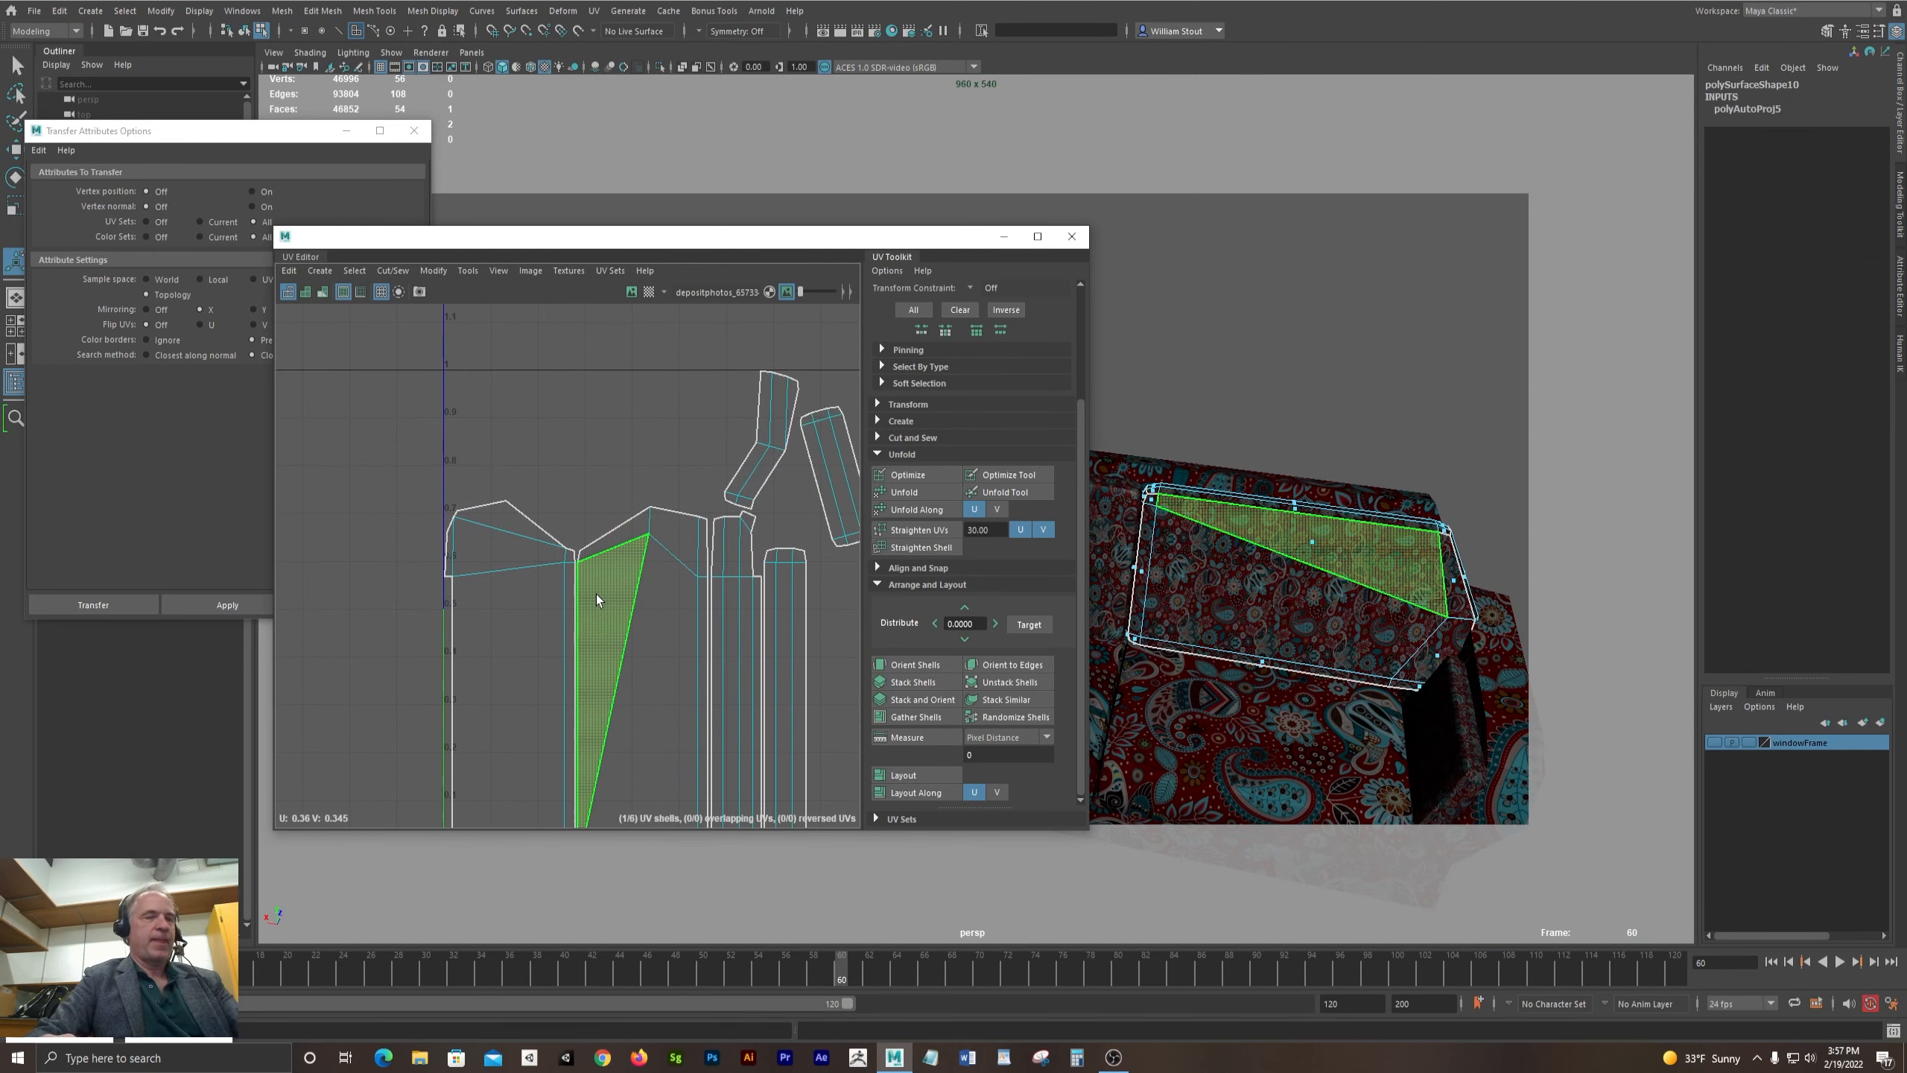
right_click_drag(596, 597, 611, 526)
left_click(611, 526)
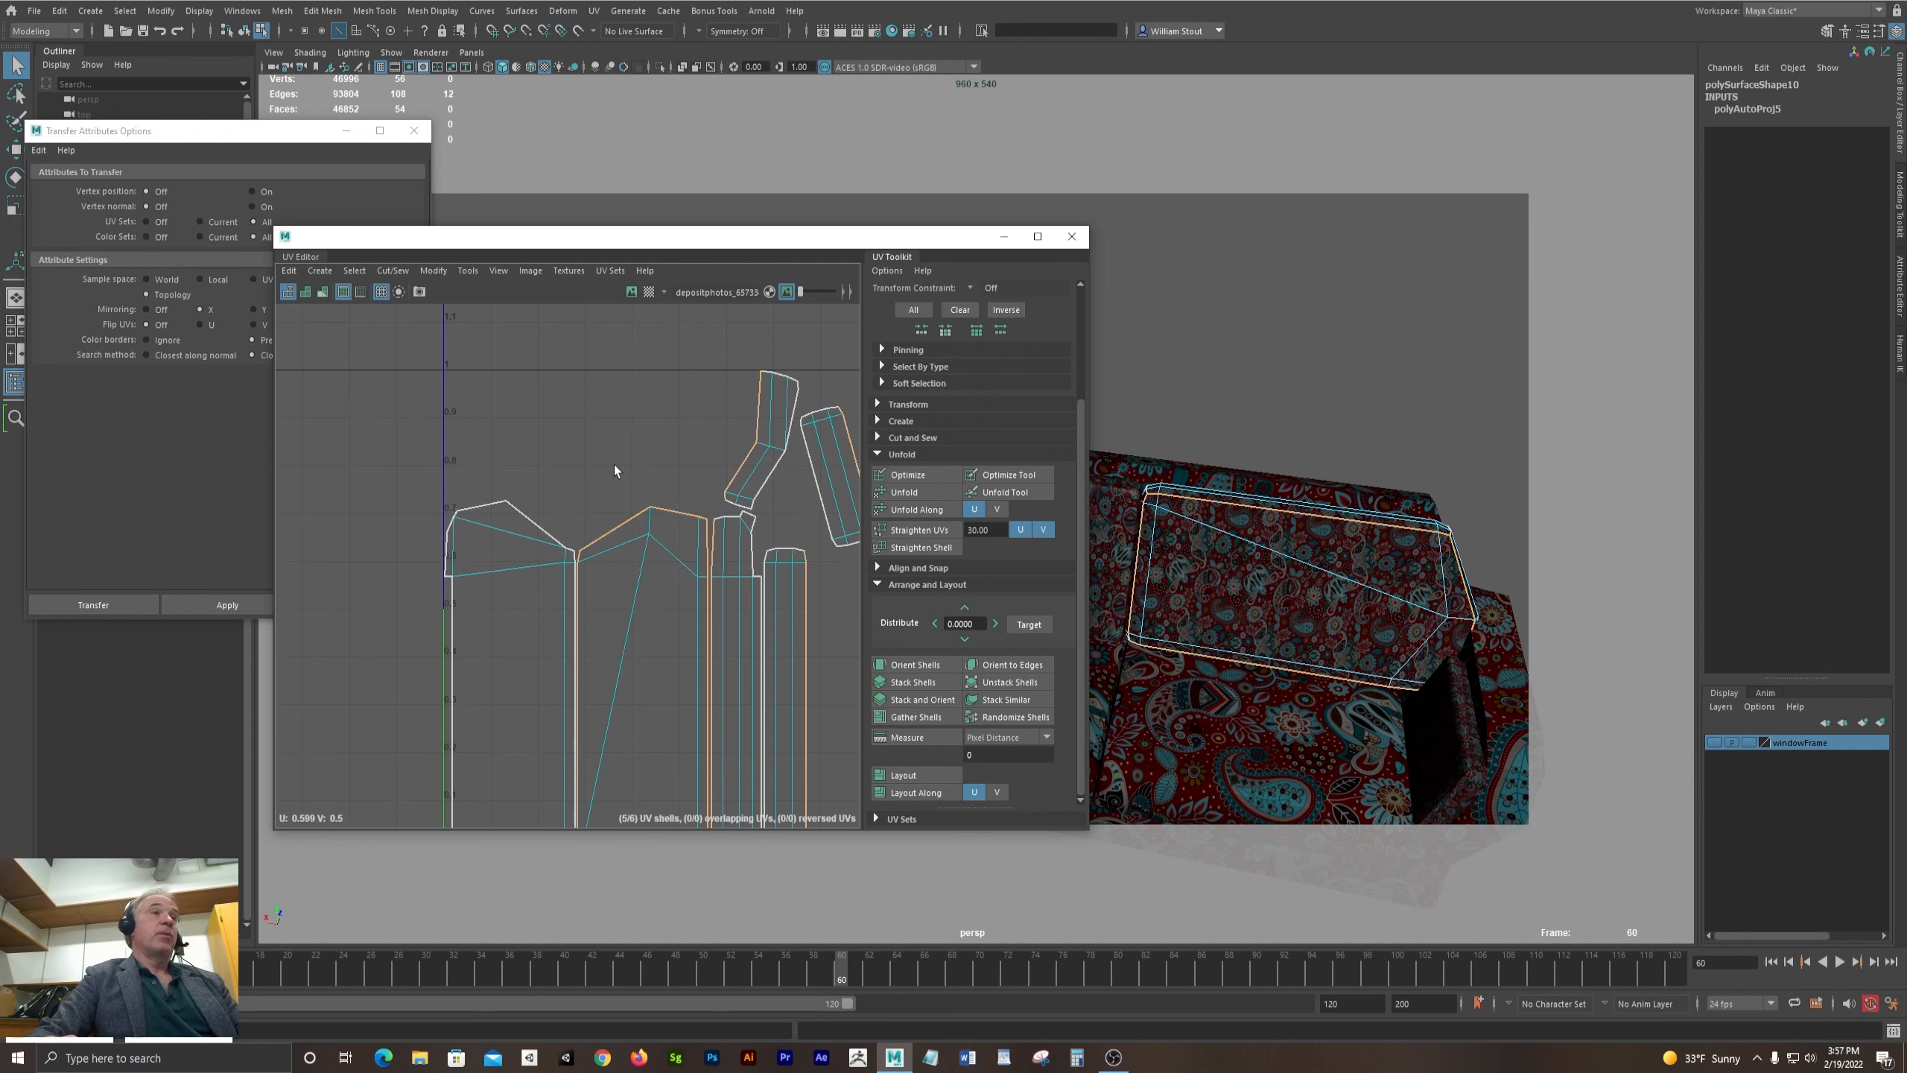
left_click_drag(437, 250, 446, 182)
left_click(402, 202)
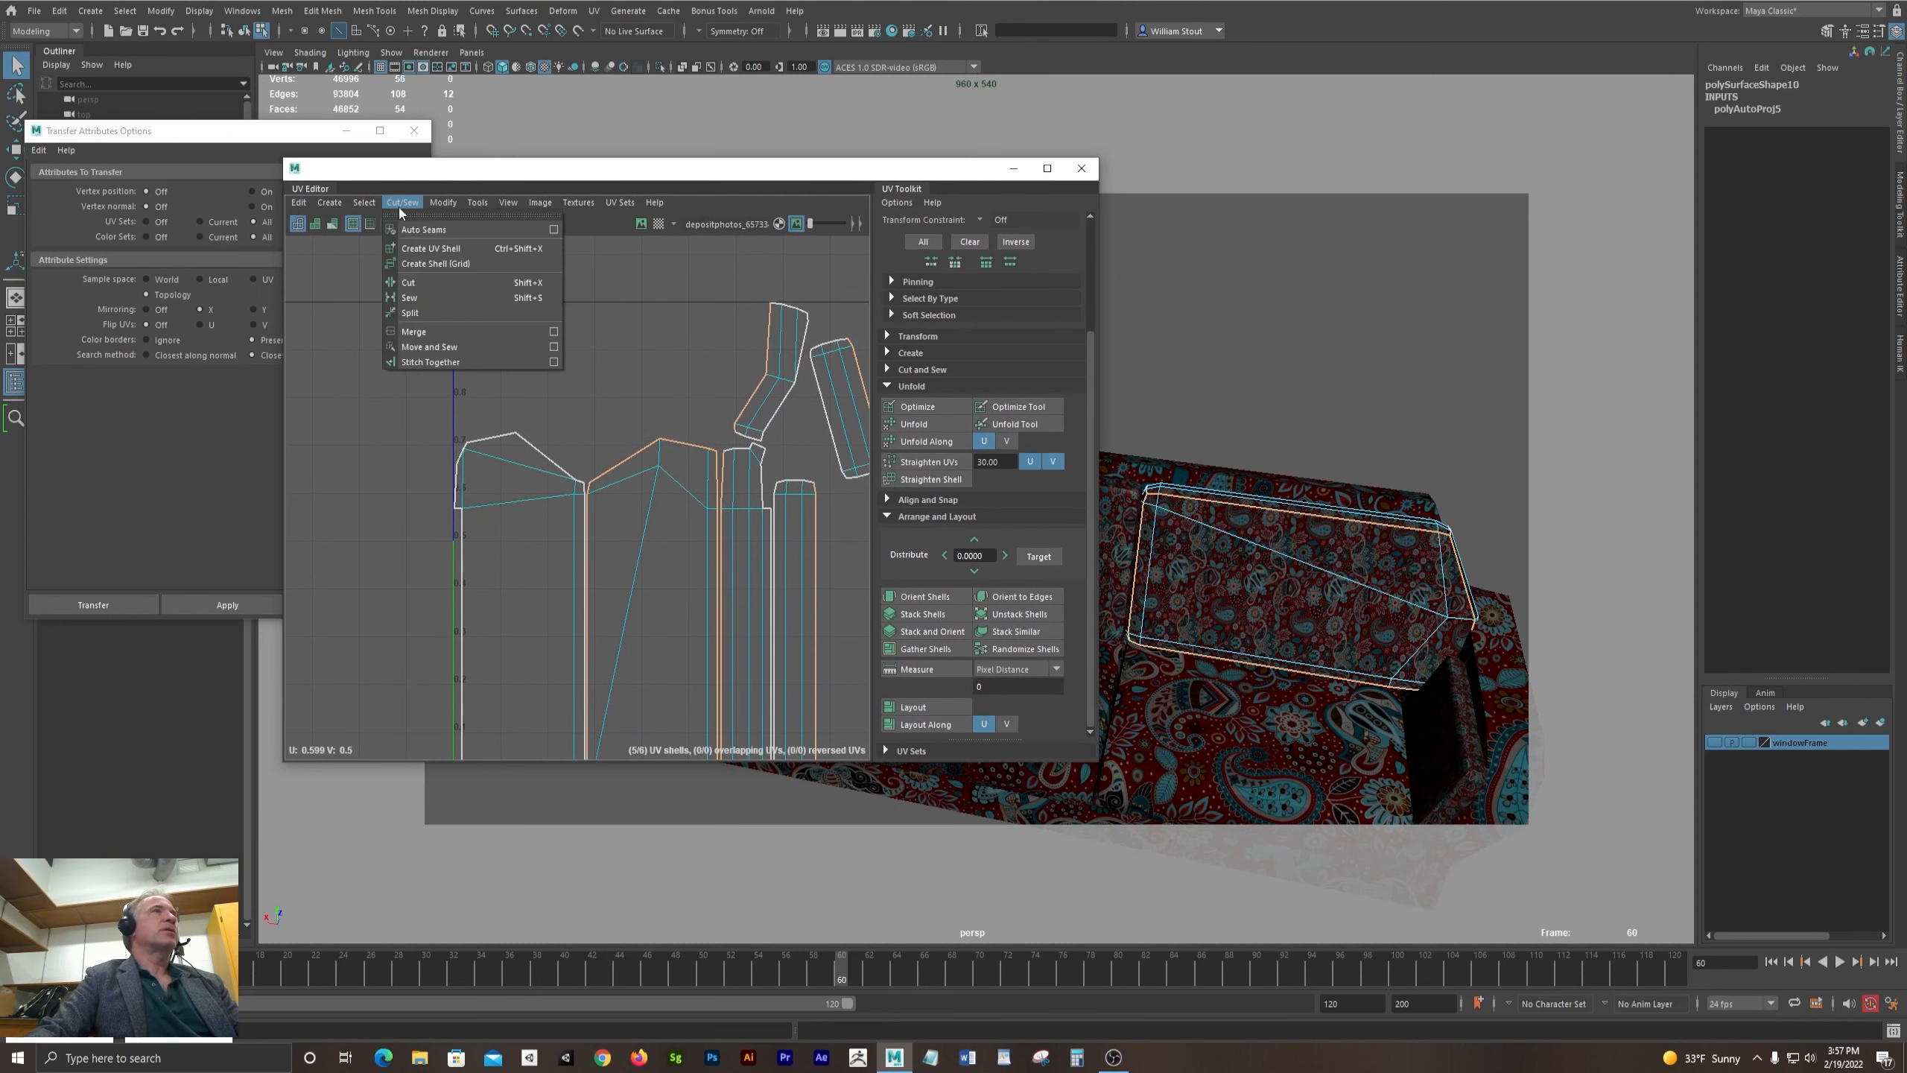
left_click(419, 346)
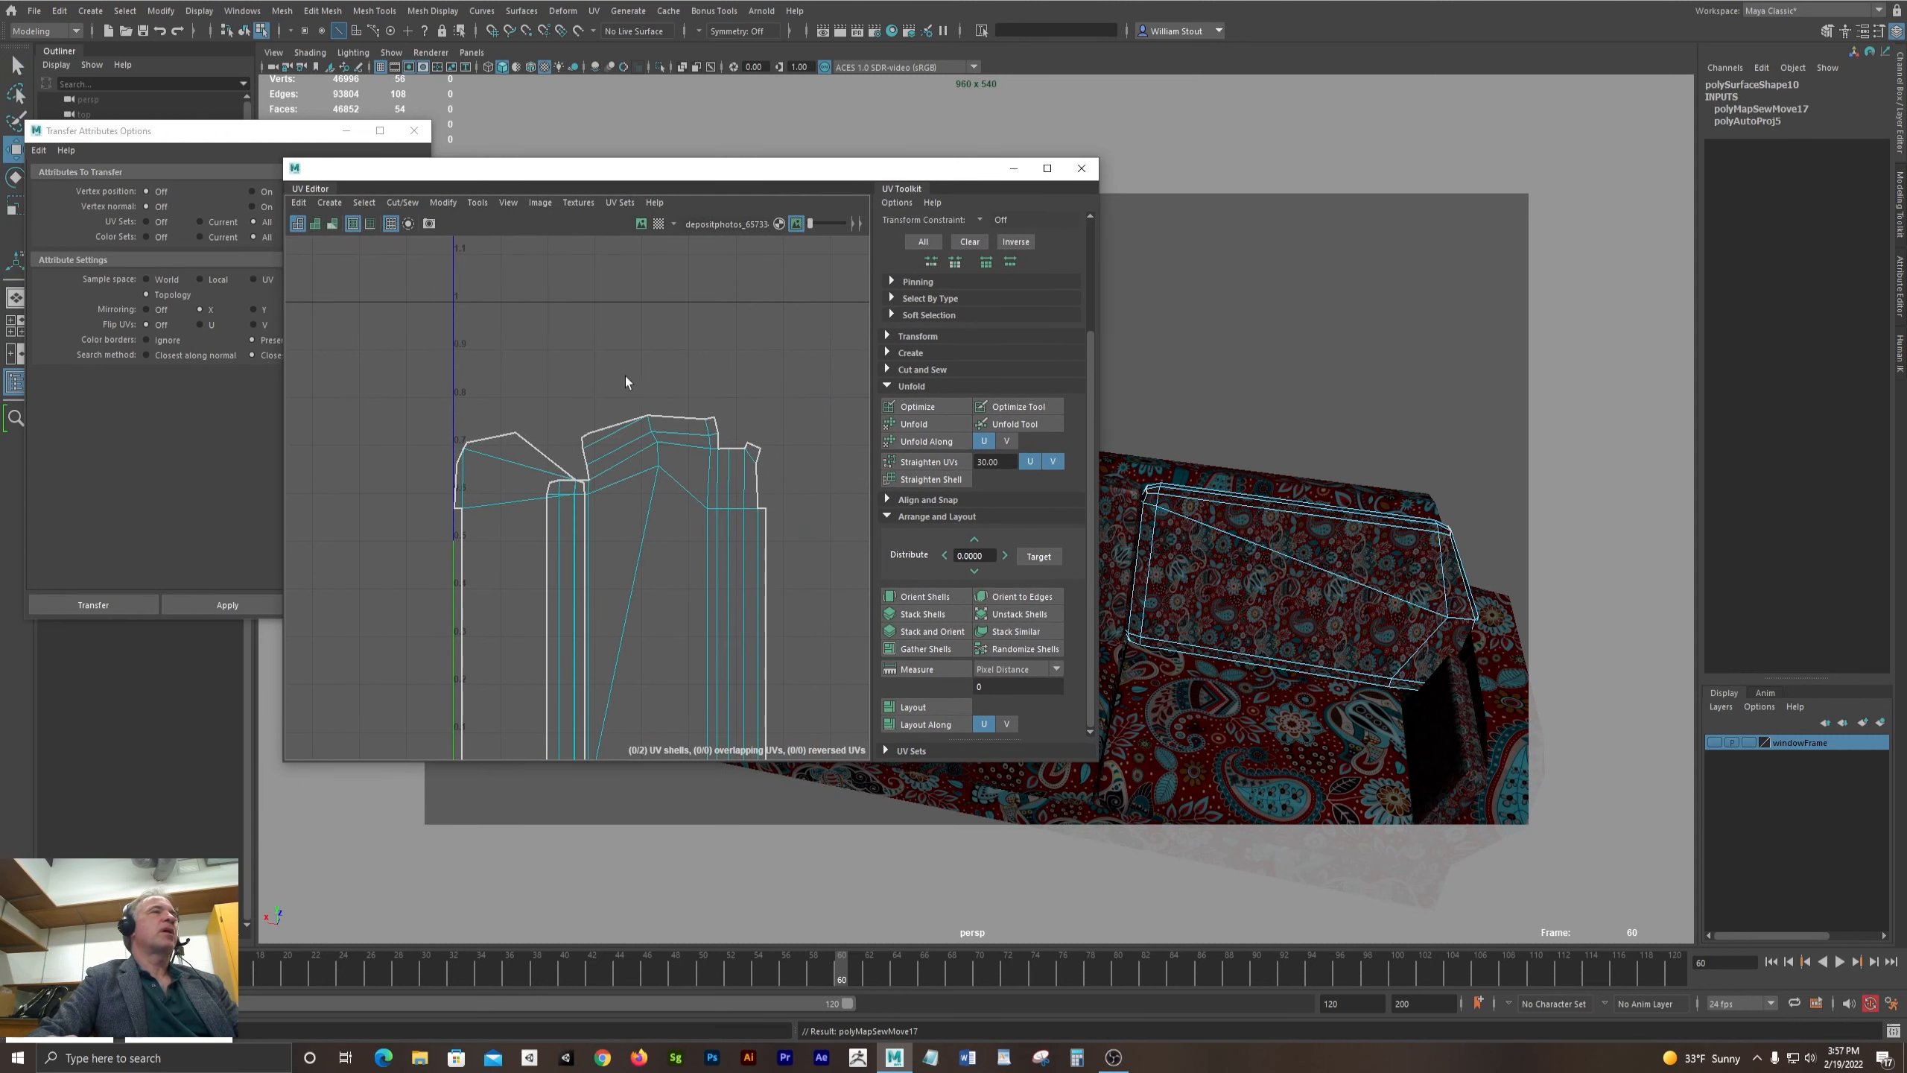
- Select the long outer edge of the cushion's combined shell and move and sew the remaining large panel to it
middle_click_drag(627, 381, 632, 220, "alt")
double_click(769, 599)
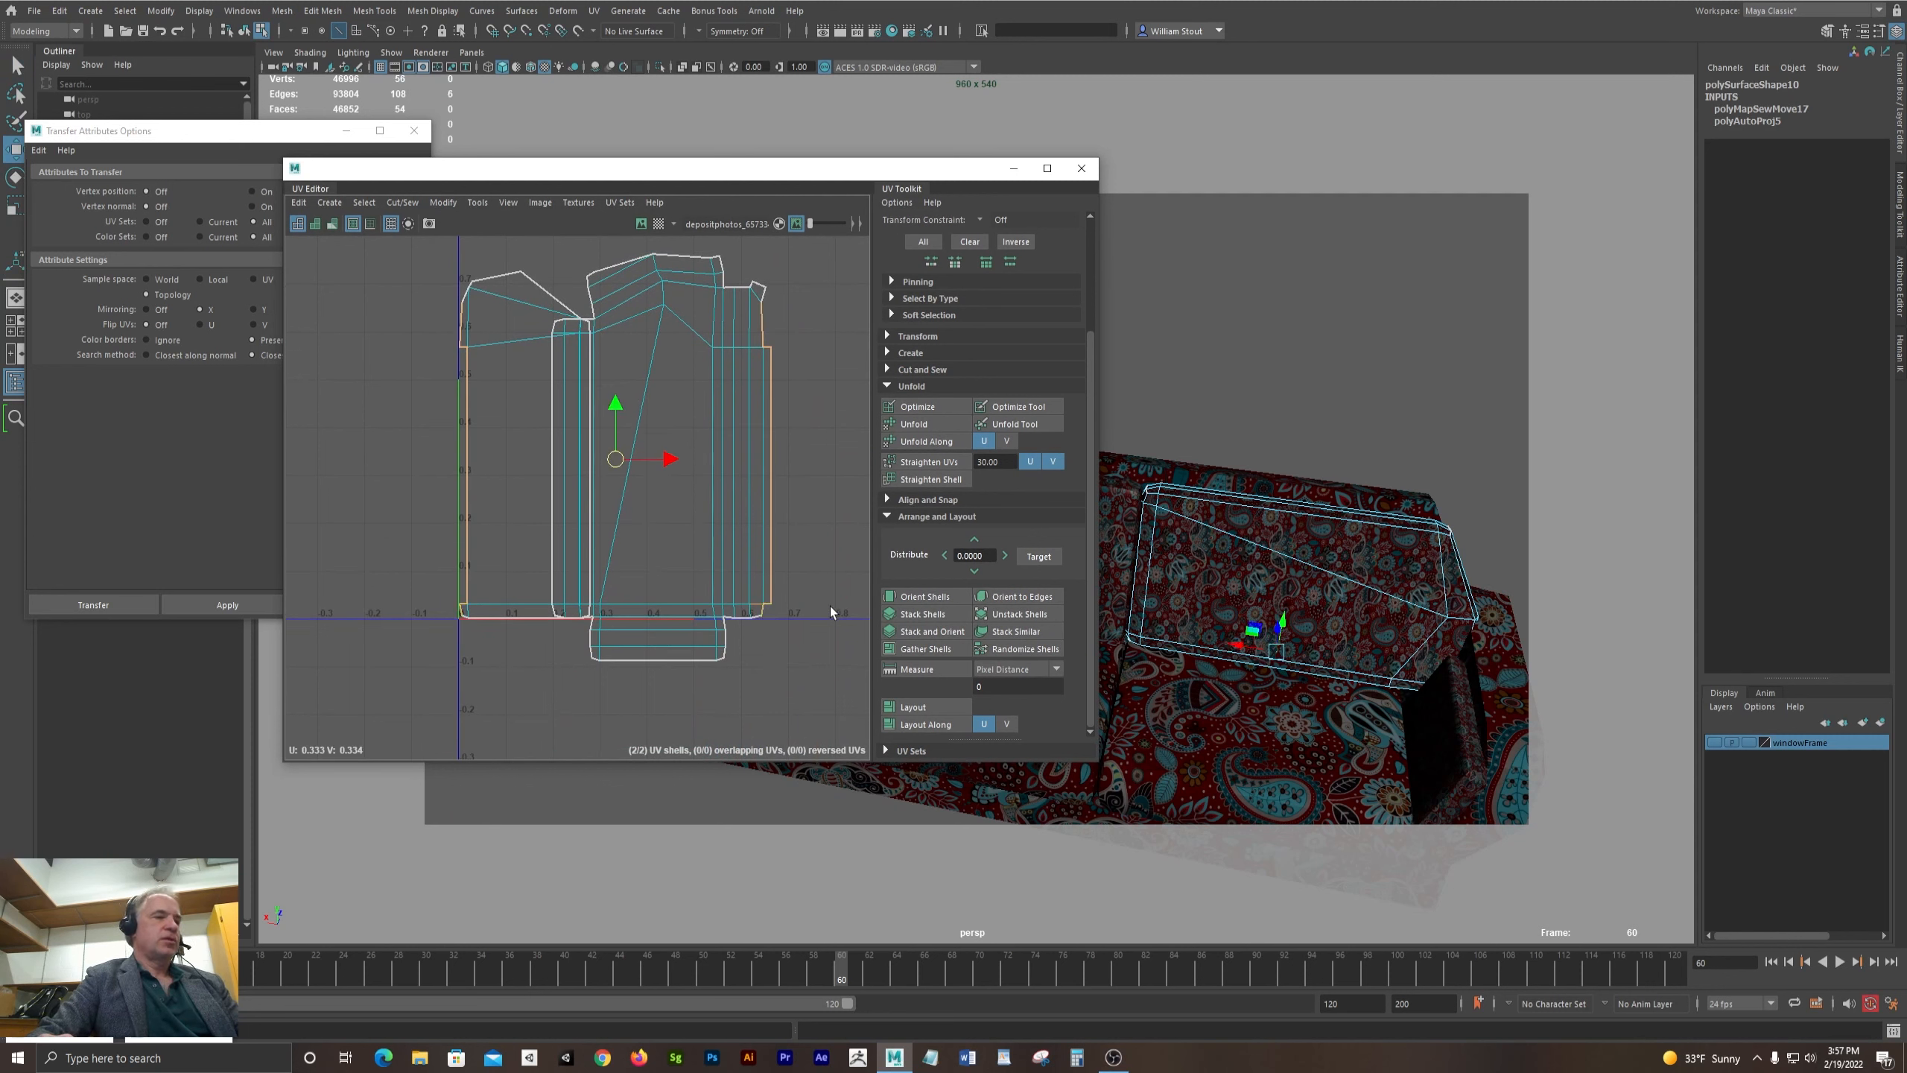
key("g")
middle_click_drag(829, 439, 657, 436, "alt")
right_click_drag(673, 452, 592, 178, "alt")
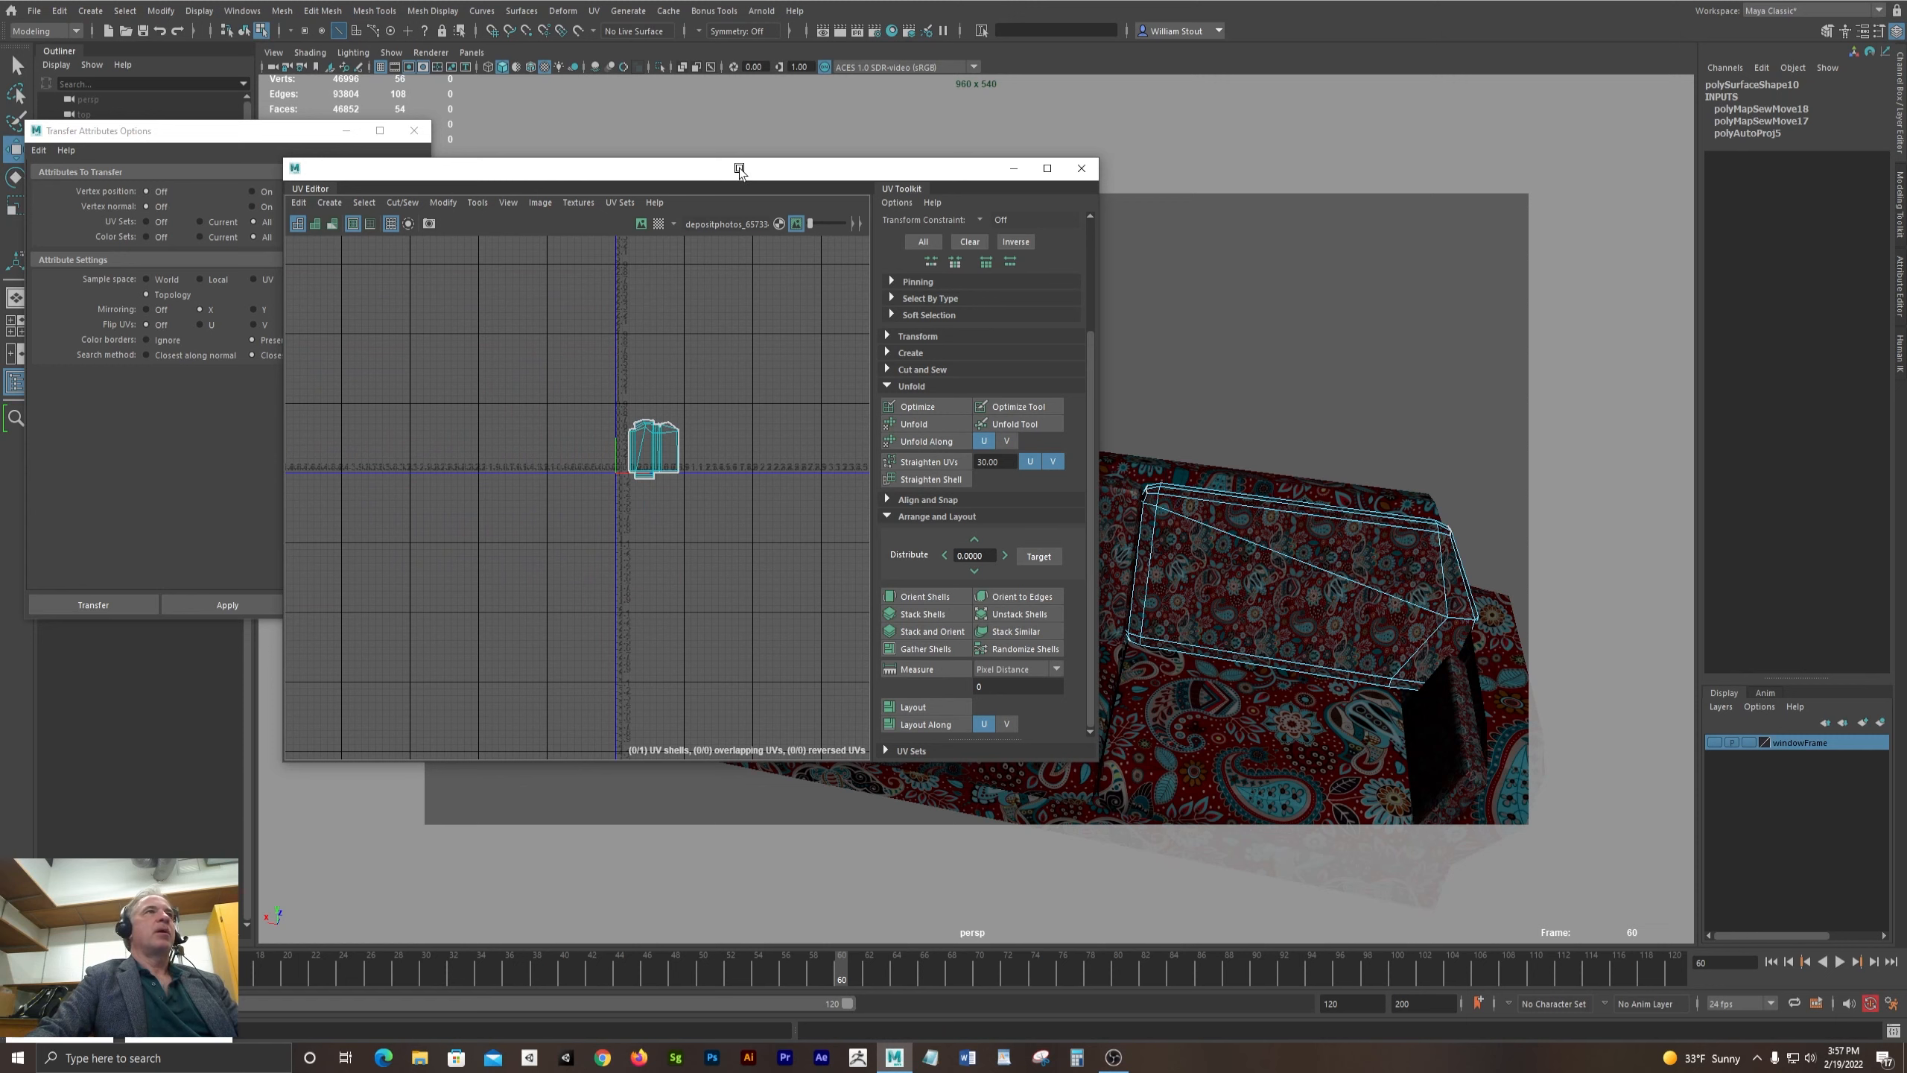
- Return to object mode, select all the upholstered couch pieces, and lay out their UV shells together
left_click_drag(739, 167, 456, 170)
key("F8")
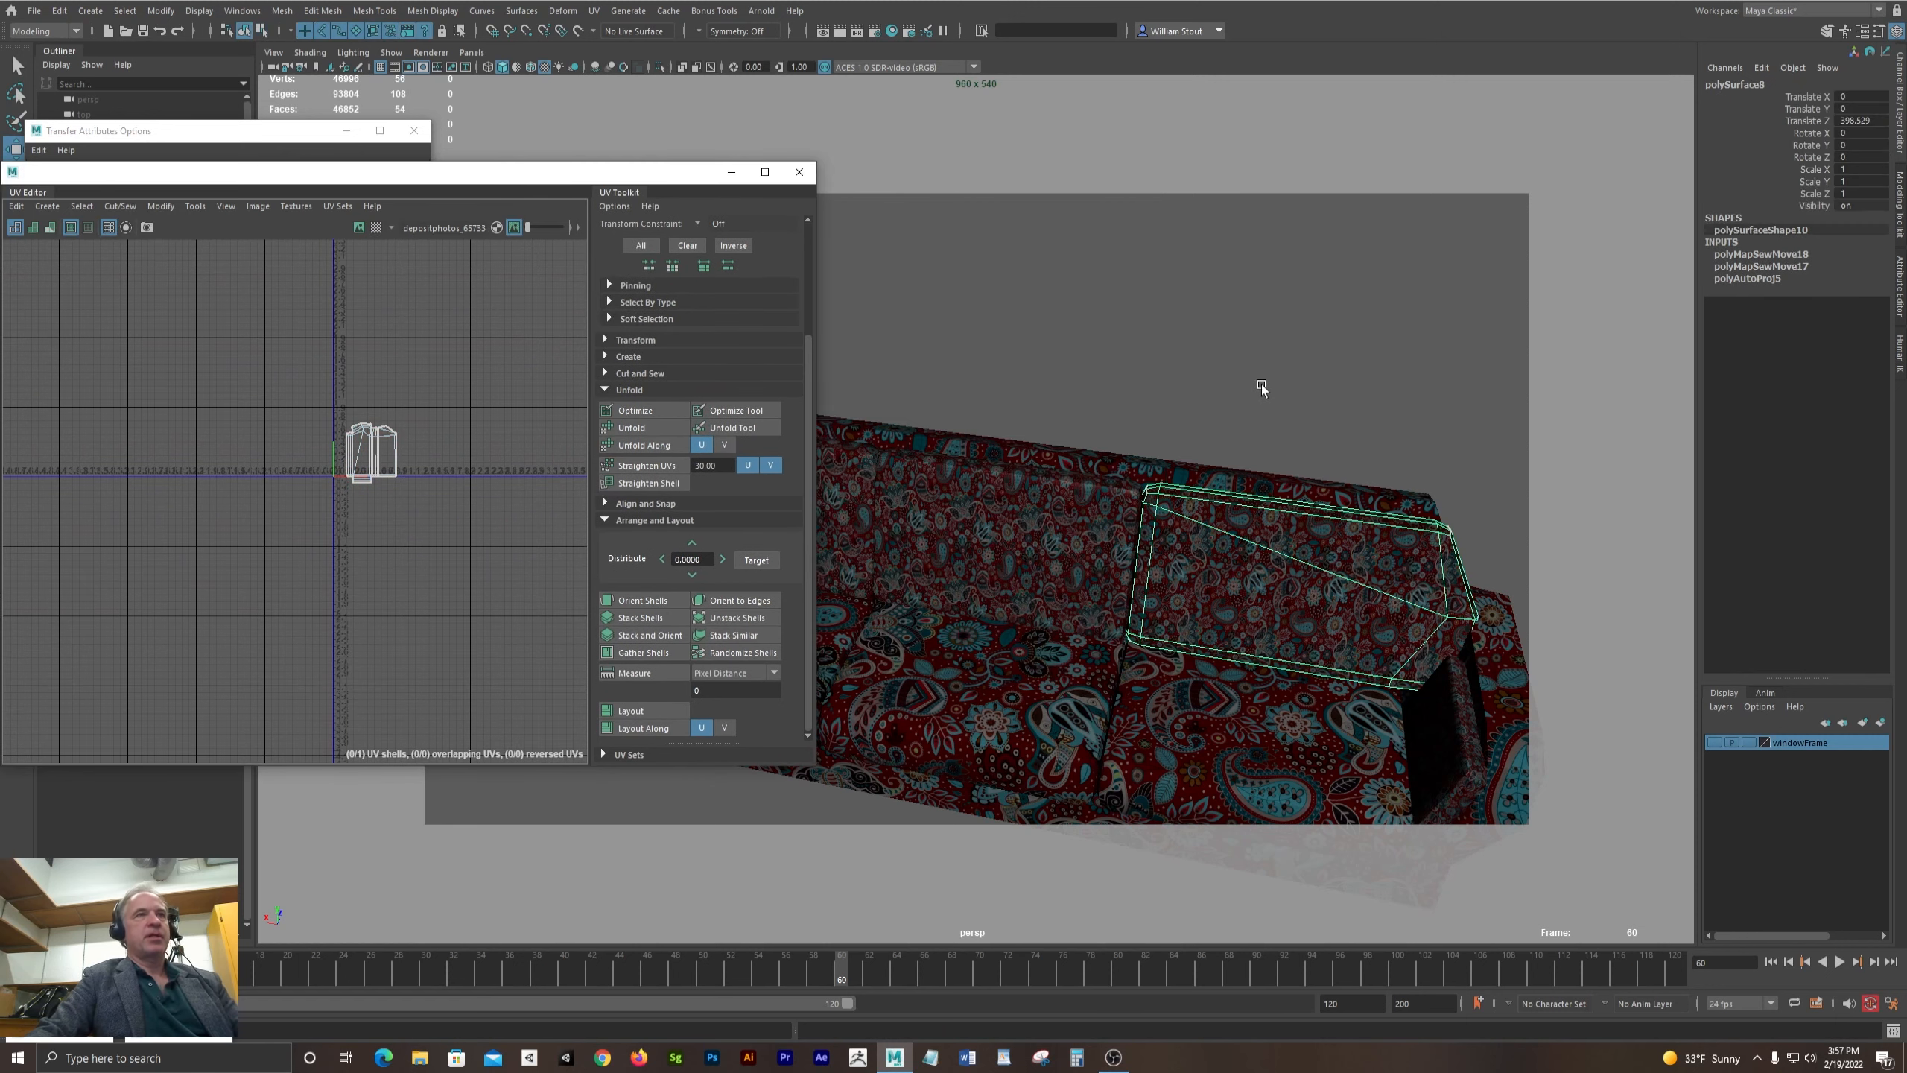
scroll(1232, 369, "down", 6)
left_click_drag(924, 390, 1222, 533)
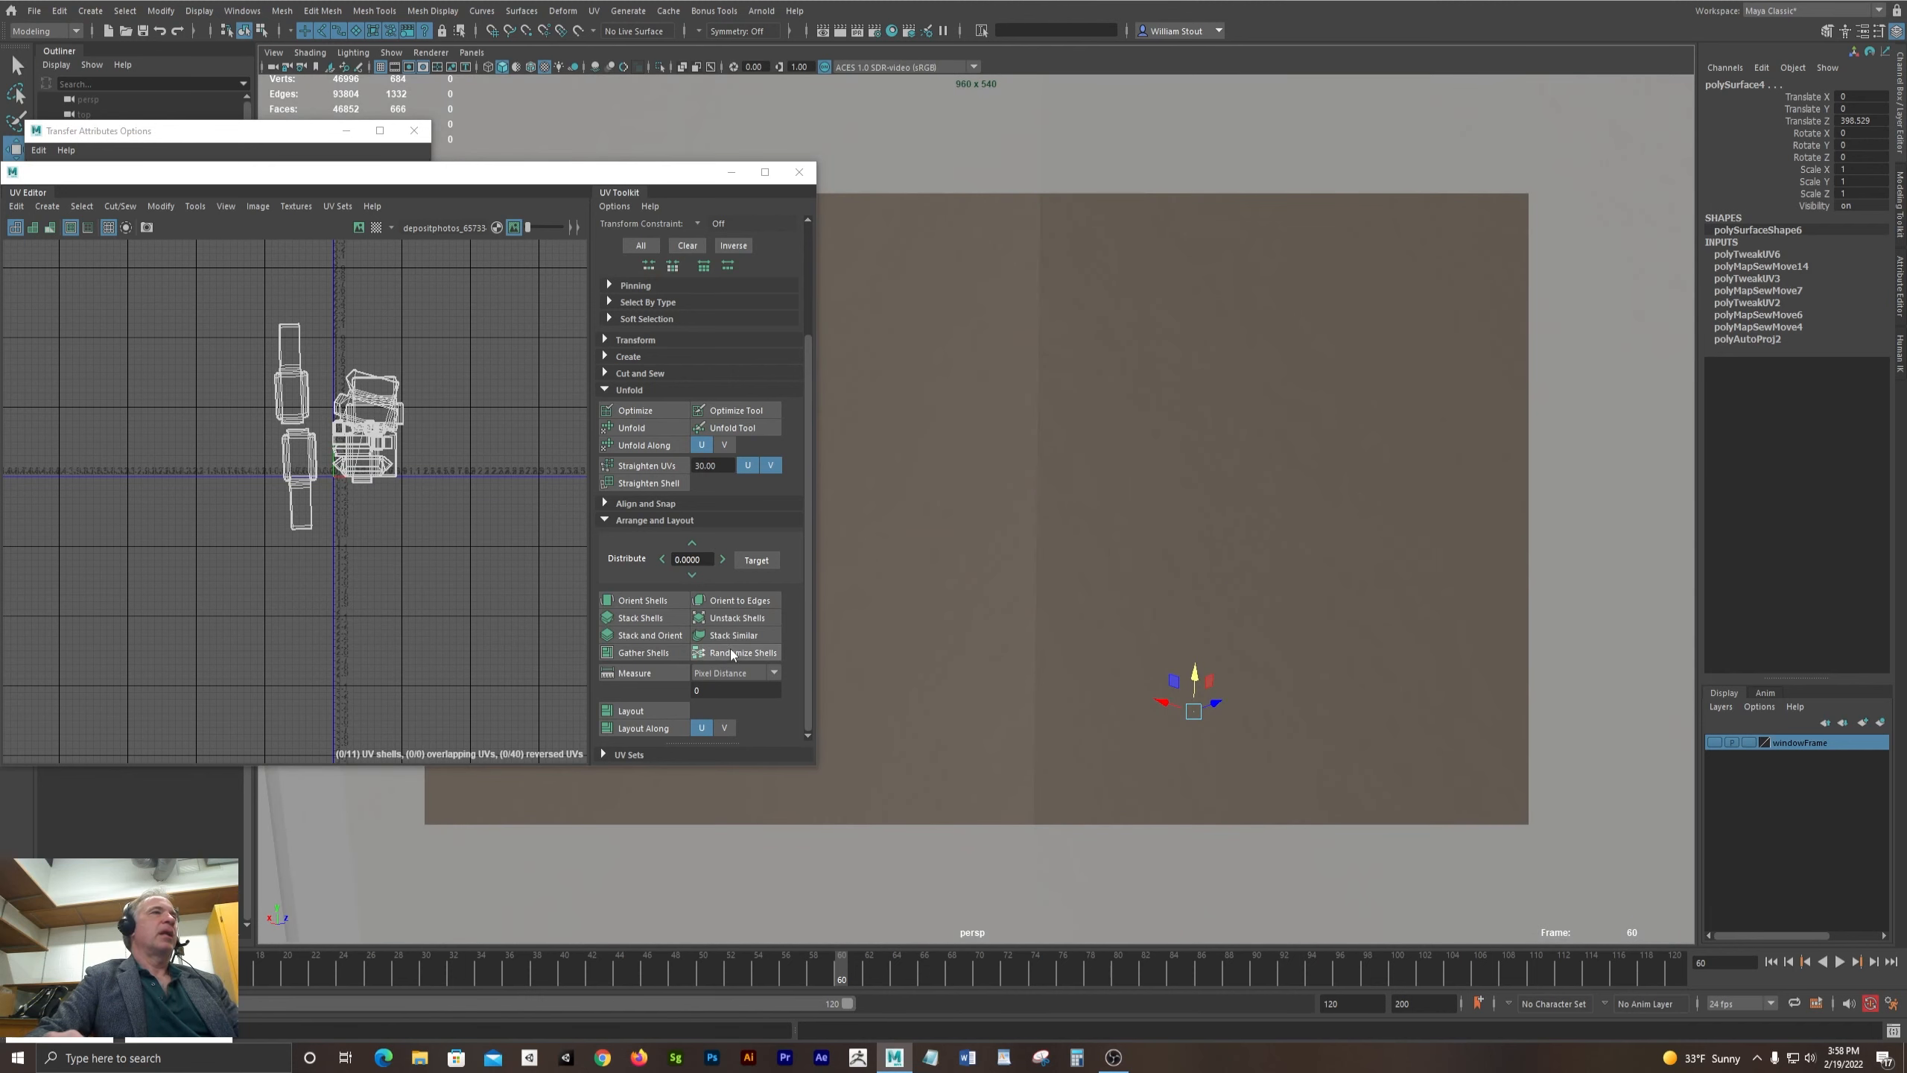
left_click(670, 709)
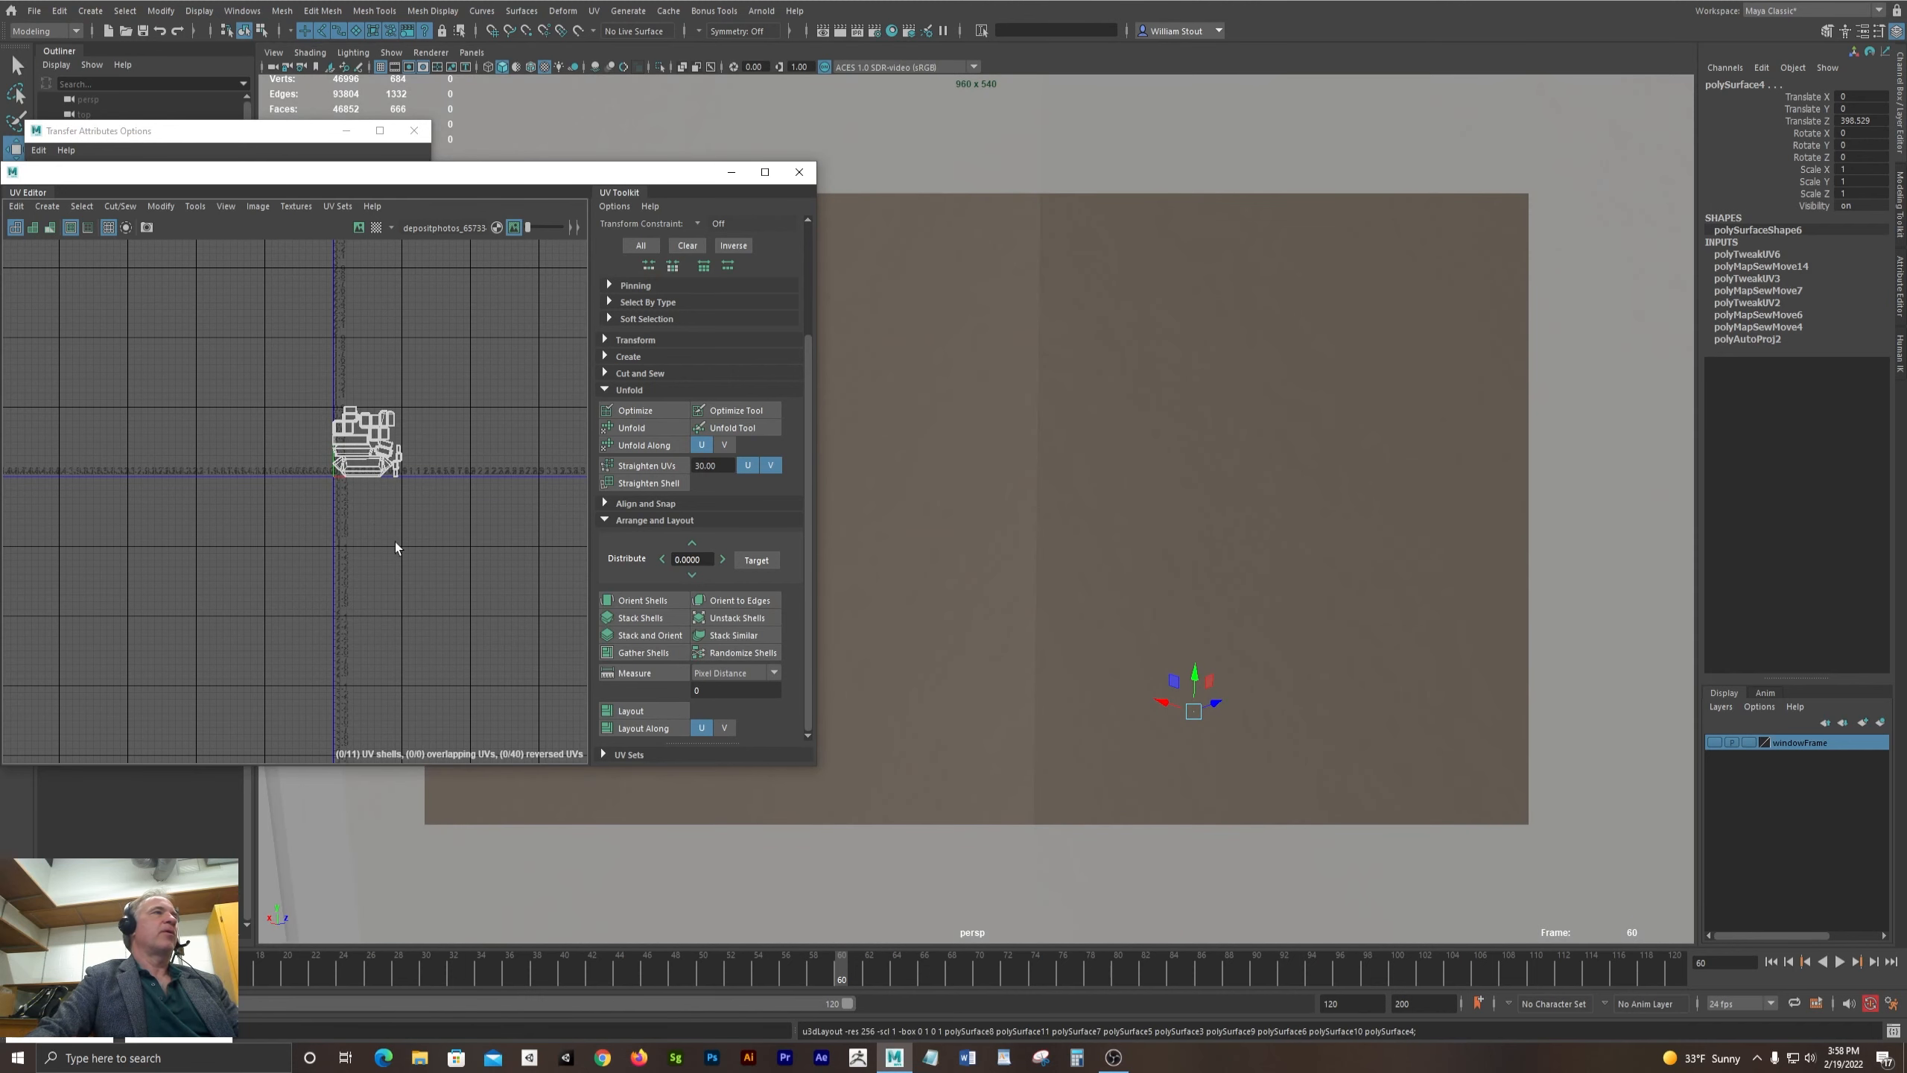
scroll(395, 542, "up", 4)
middle_click_drag(407, 518, 358, 631, "alt")
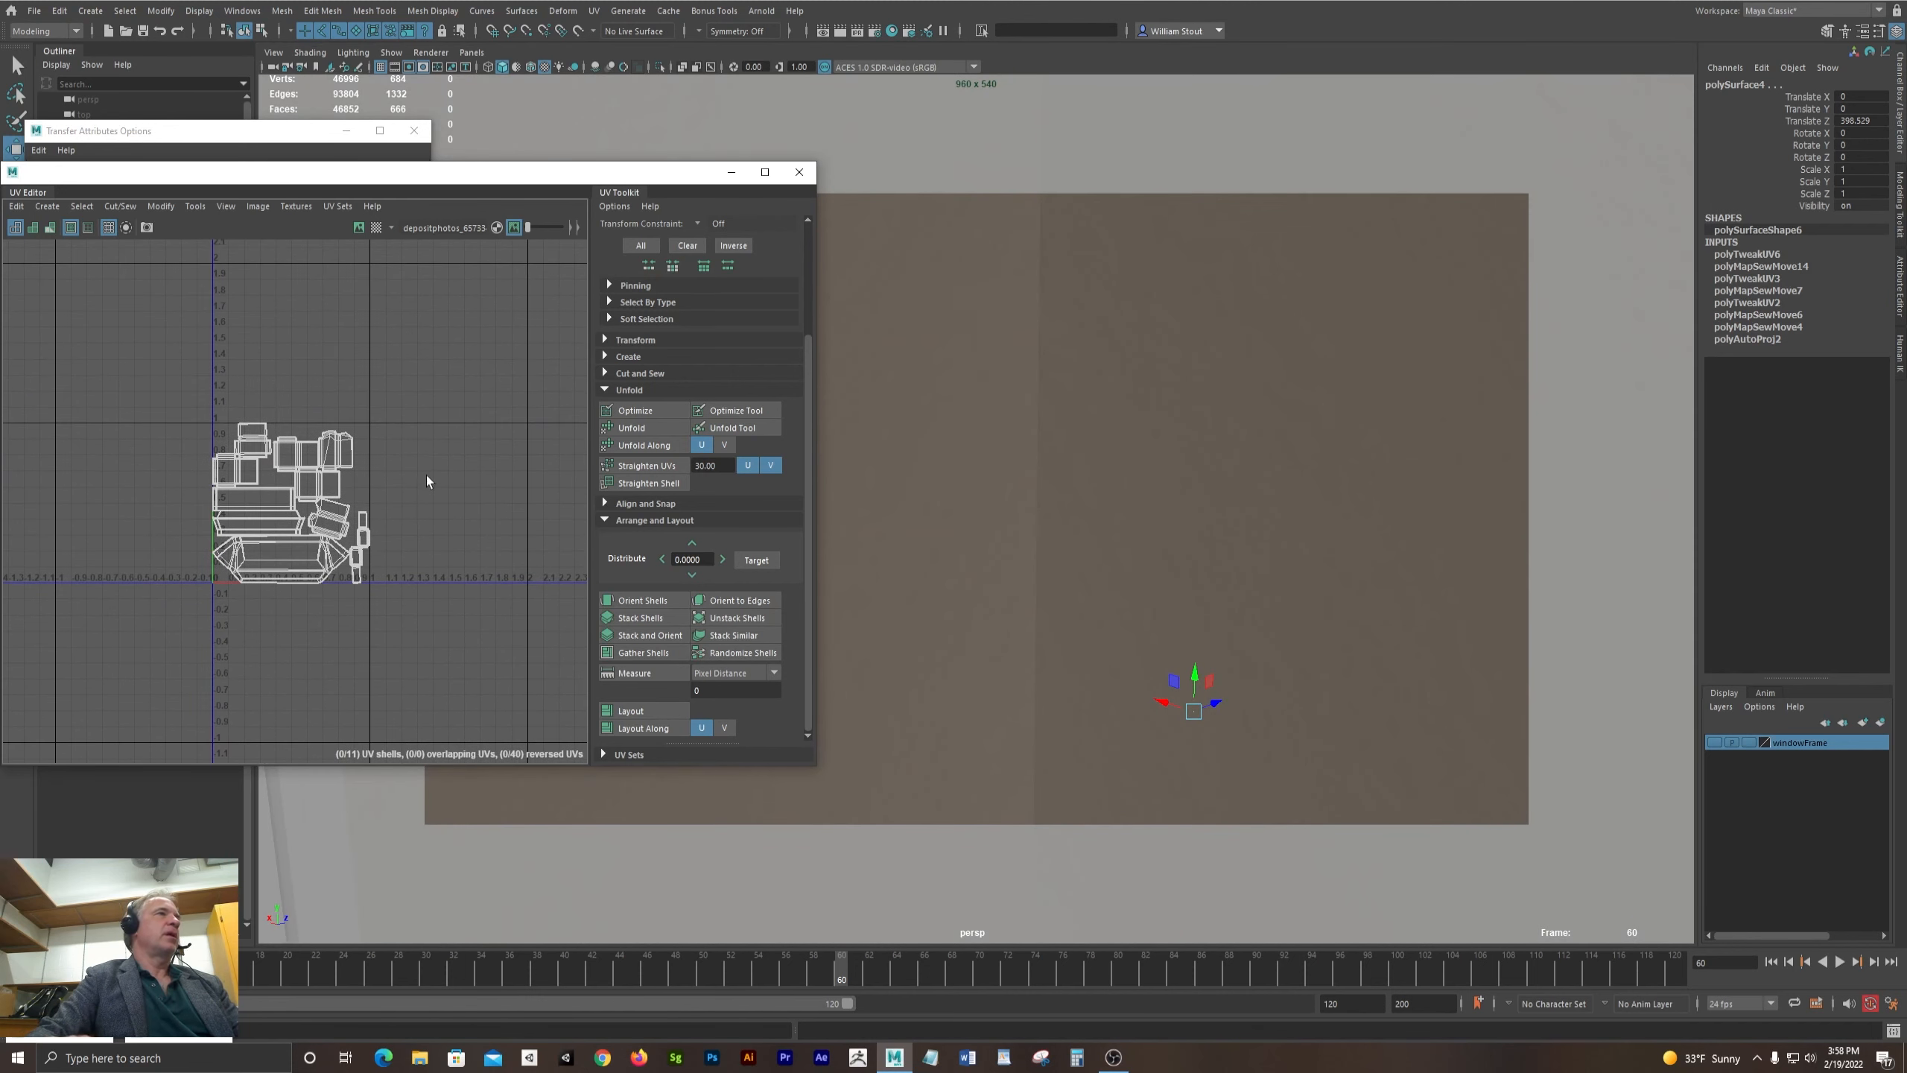
- Clear the selection and examine the fabric pattern across the whole couch in the perspective view
key("space")
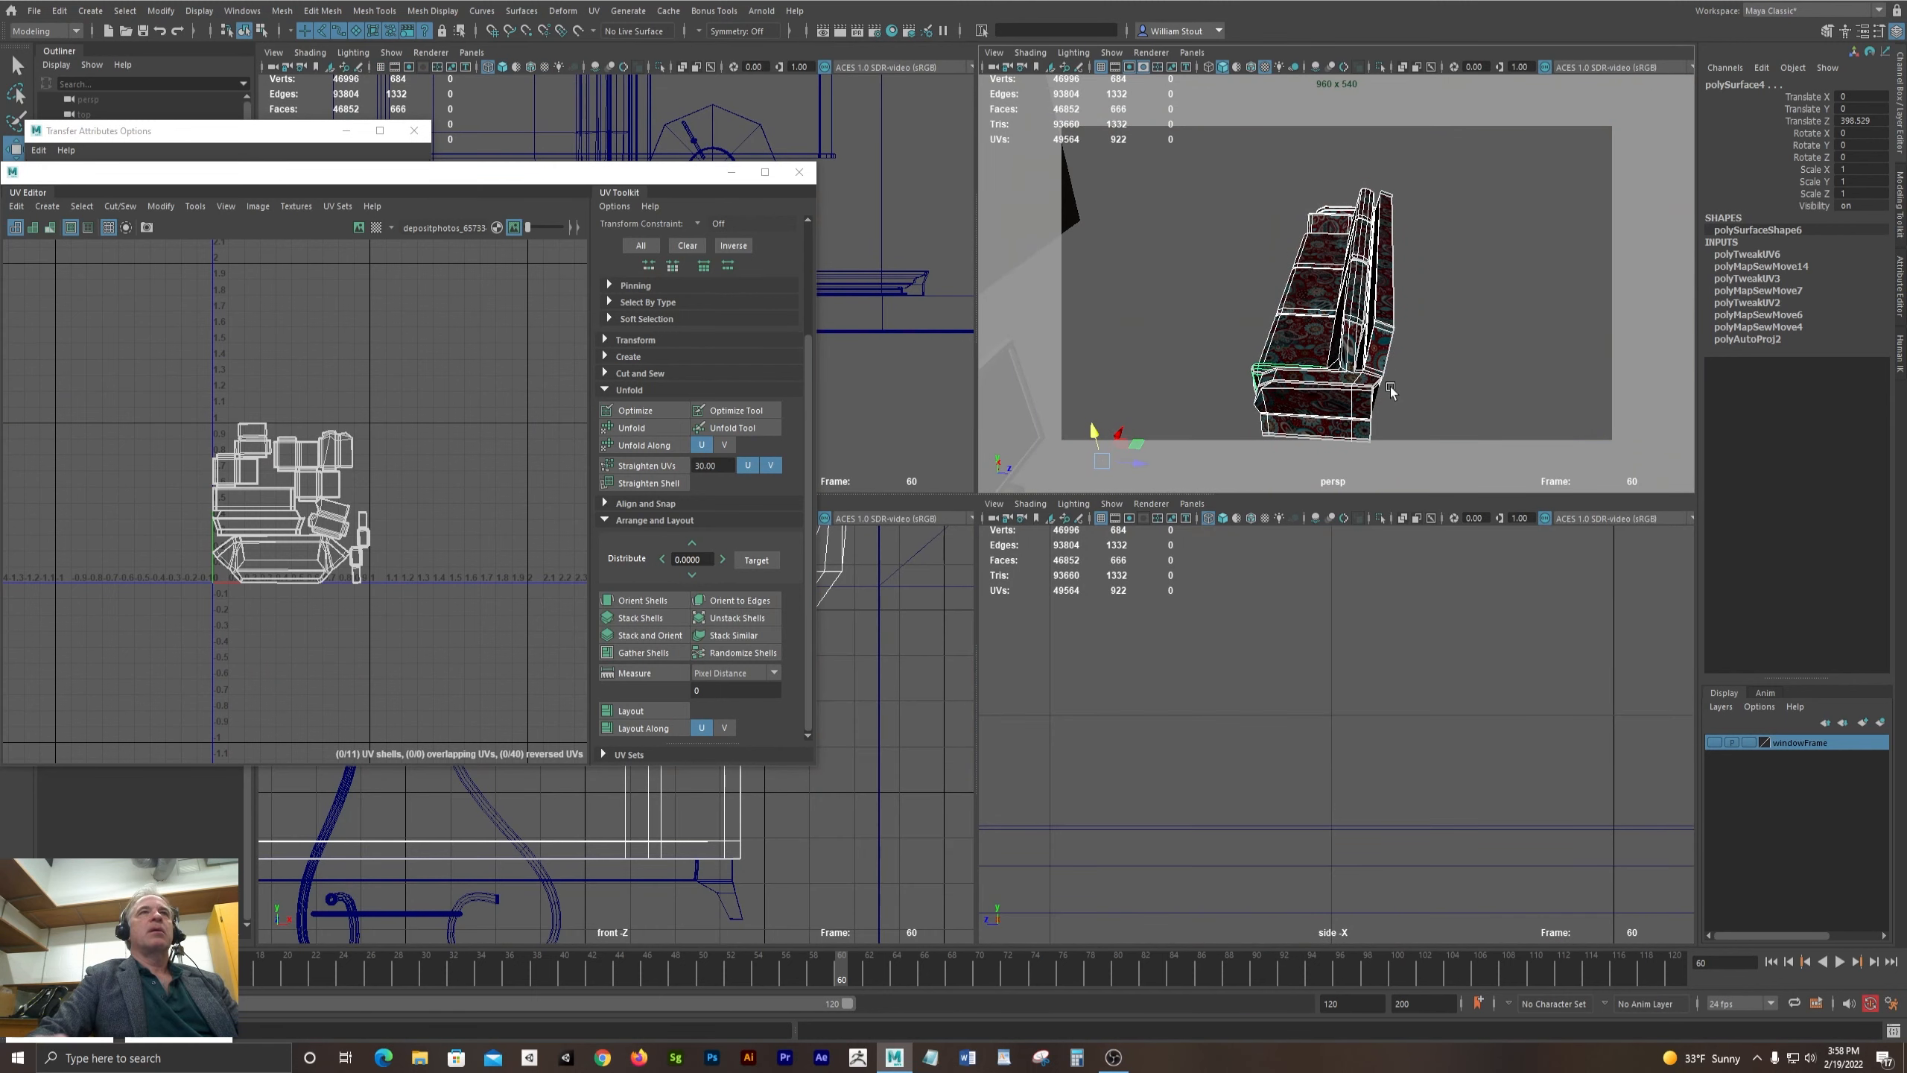
left_click(1504, 316)
left_click_drag(1458, 329, 1408, 325, "alt")
key("space")
middle_click_drag(1146, 431, 1359, 394, "alt")
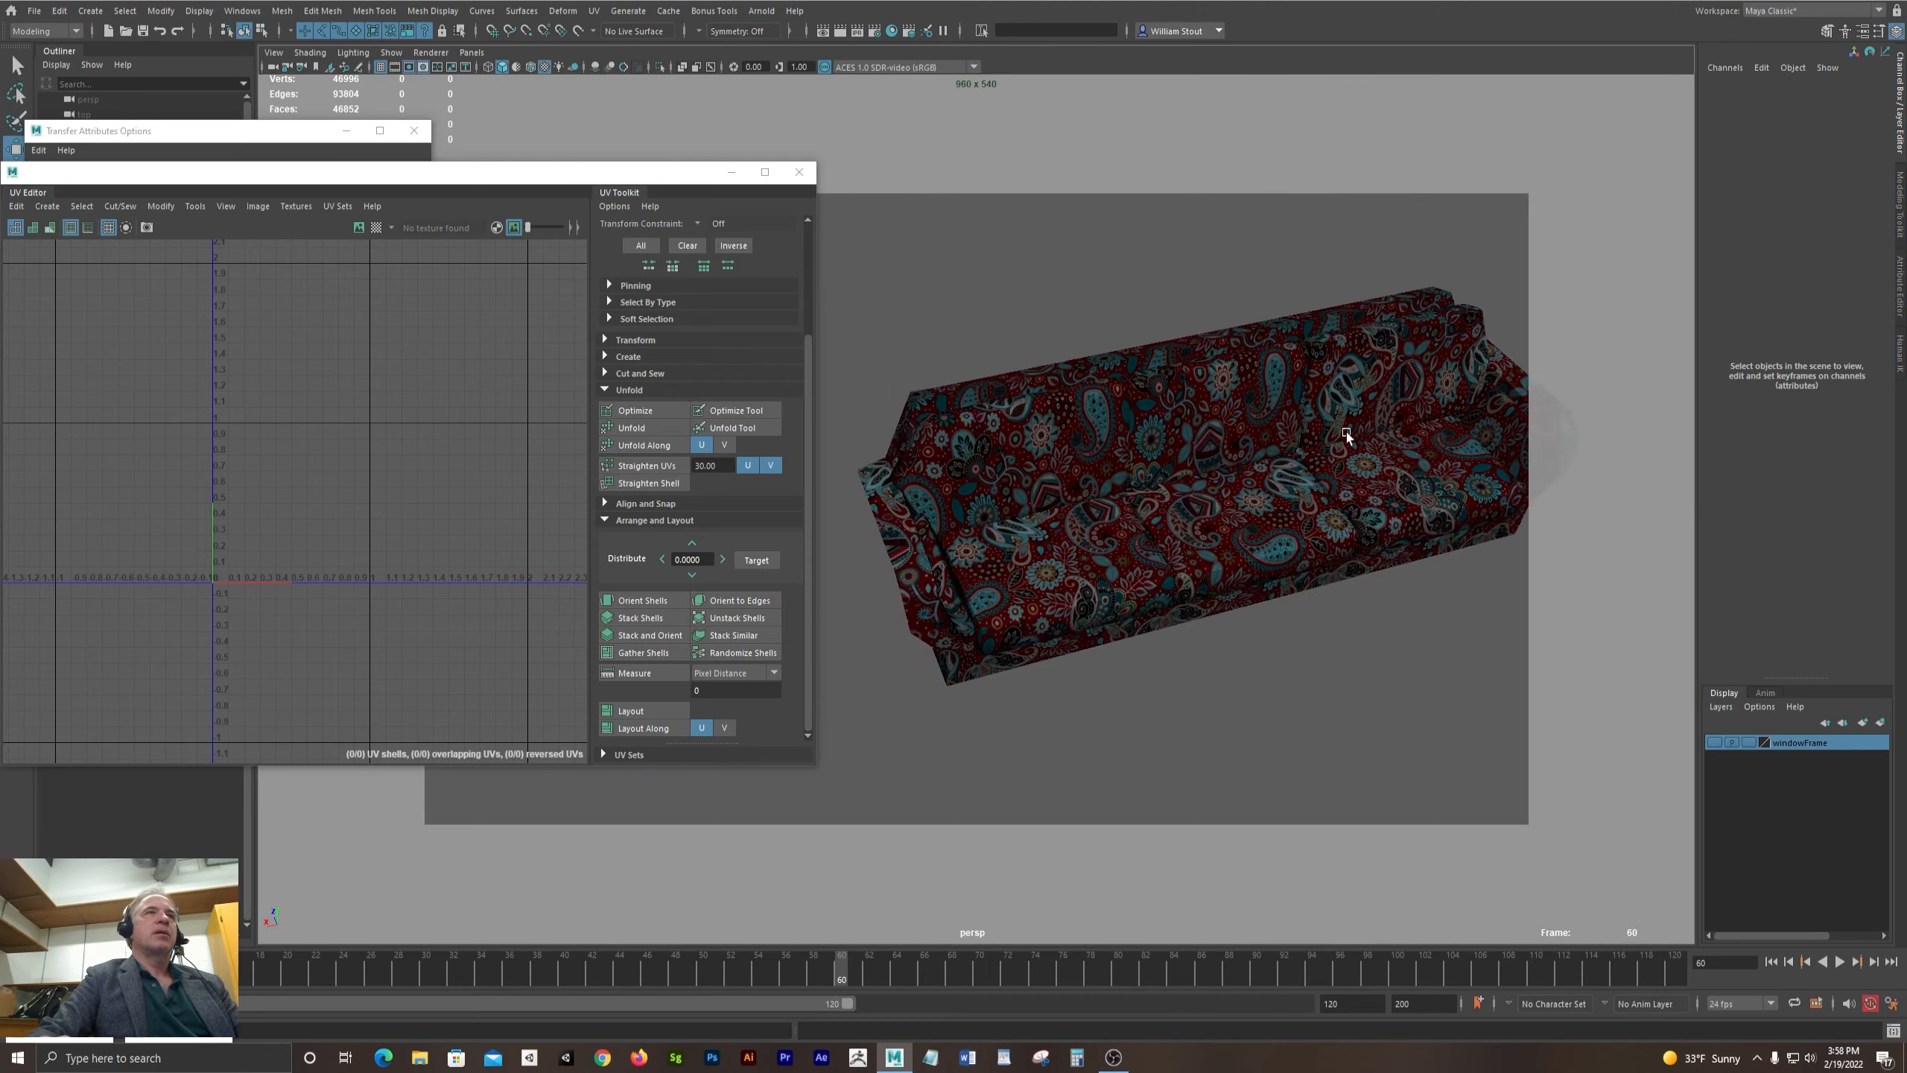
right_click_drag(1346, 434, 1281, 418, "alt")
left_click_drag(1281, 415, 1258, 432, "alt")
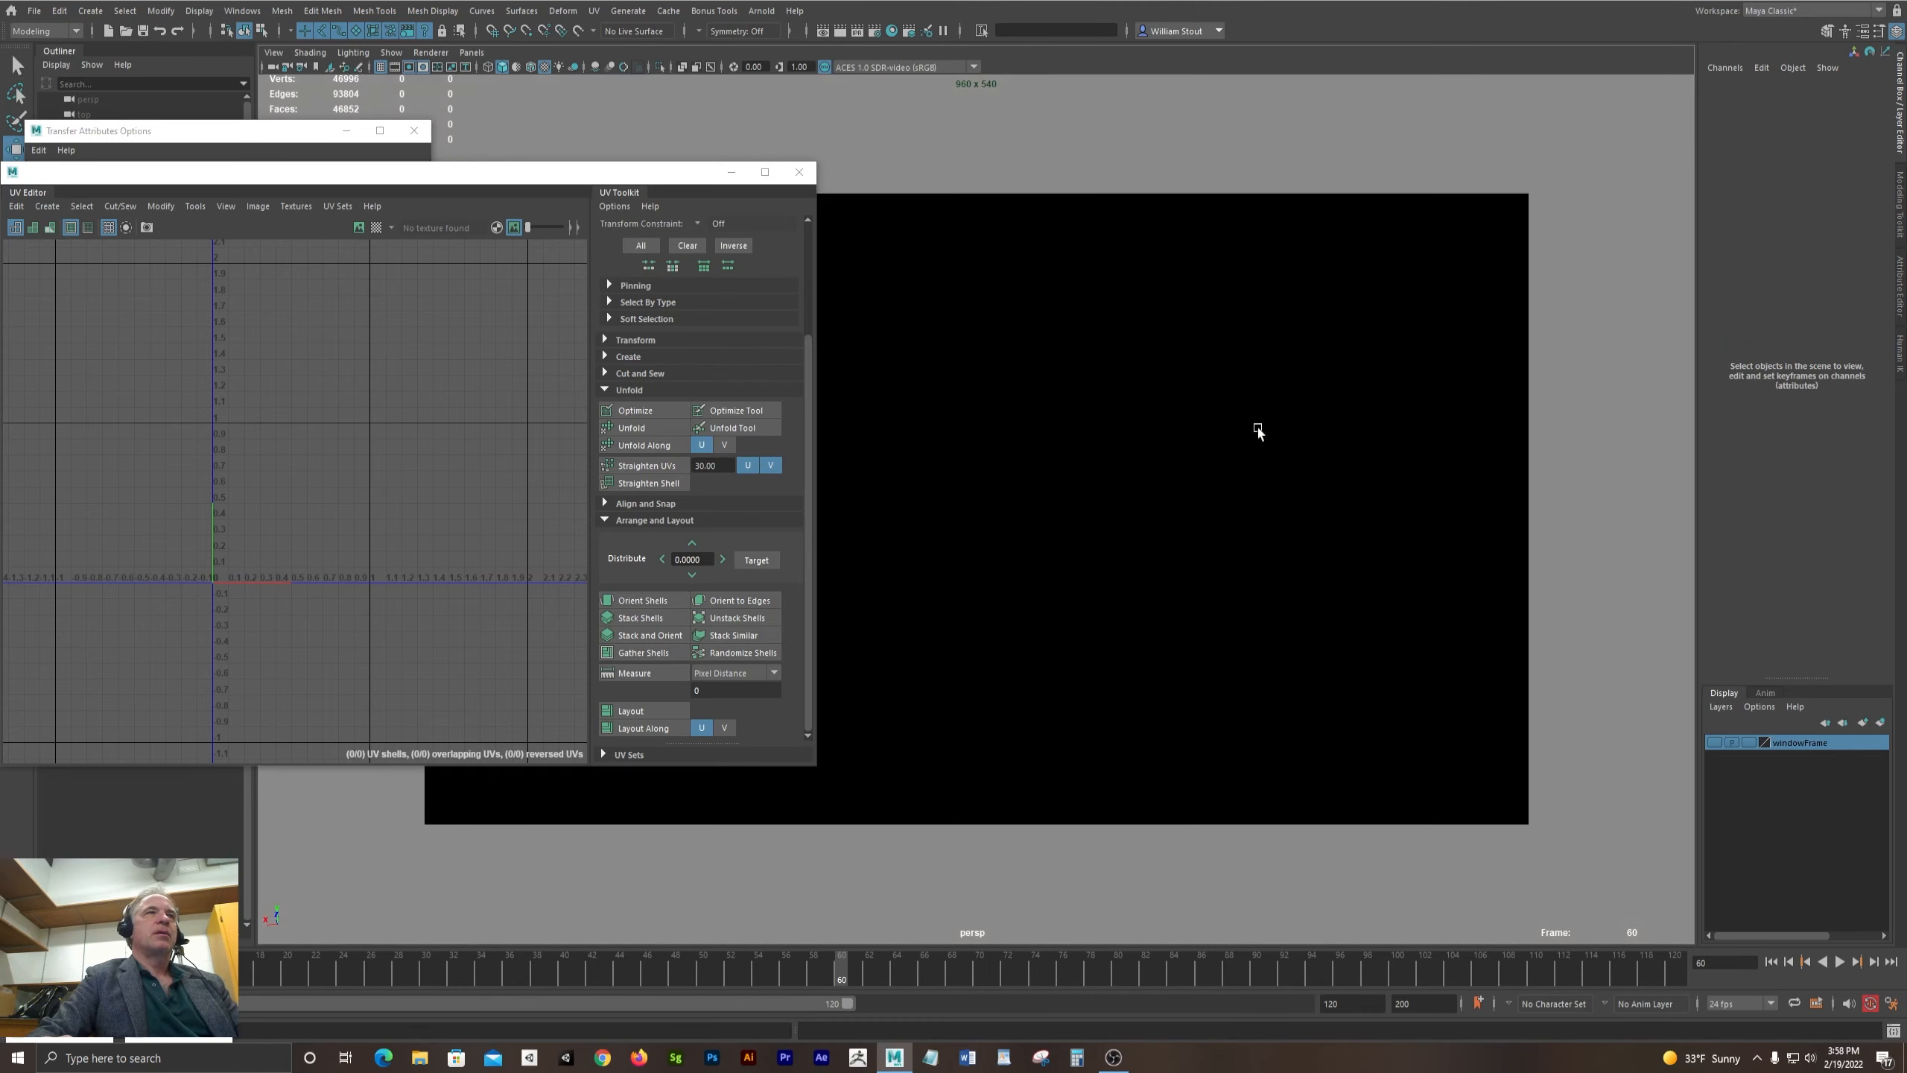
- Minimize the UV Editor, test-render the couch from the front to check the pattern, and close the render
left_click(731, 171)
left_click_drag(1119, 477, 1323, 499, "alt")
left_click_drag(1190, 459, 1490, 511, "alt")
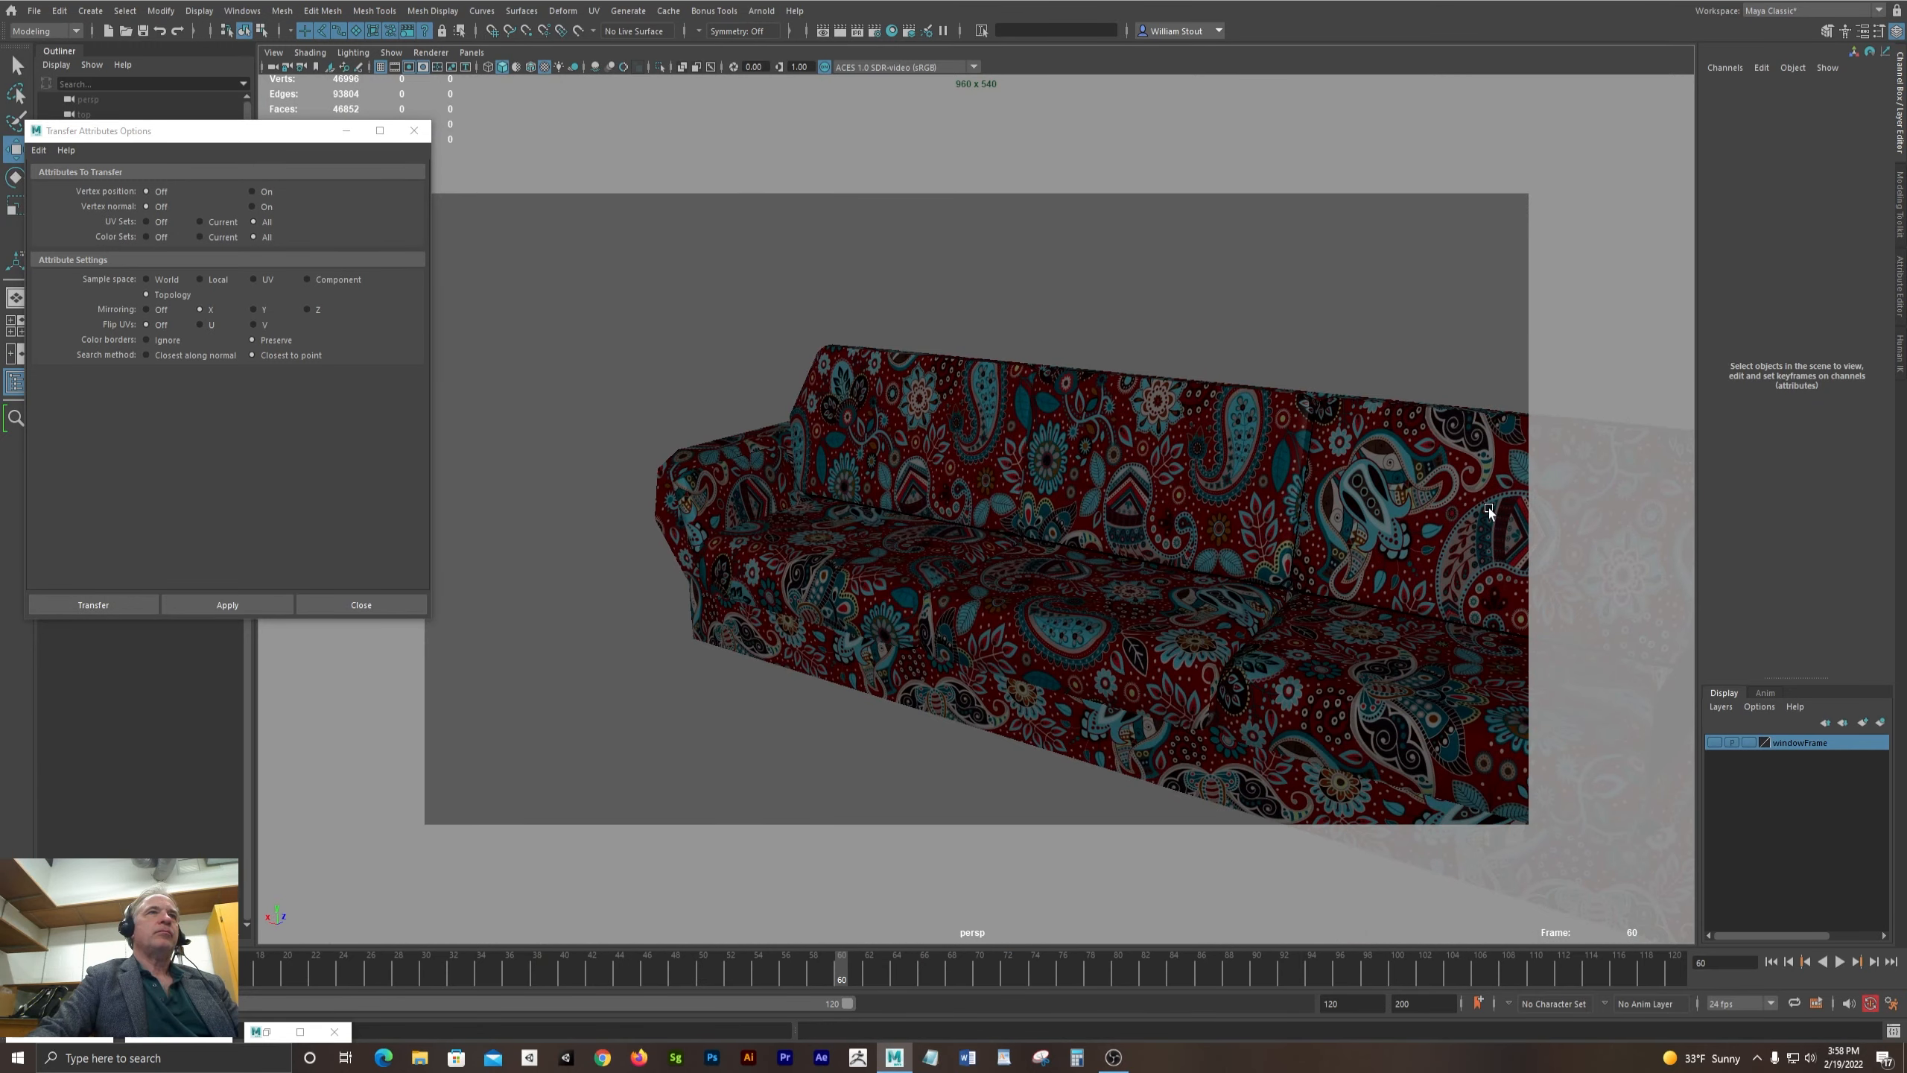
left_click_drag(1131, 489, 1363, 533, "alt")
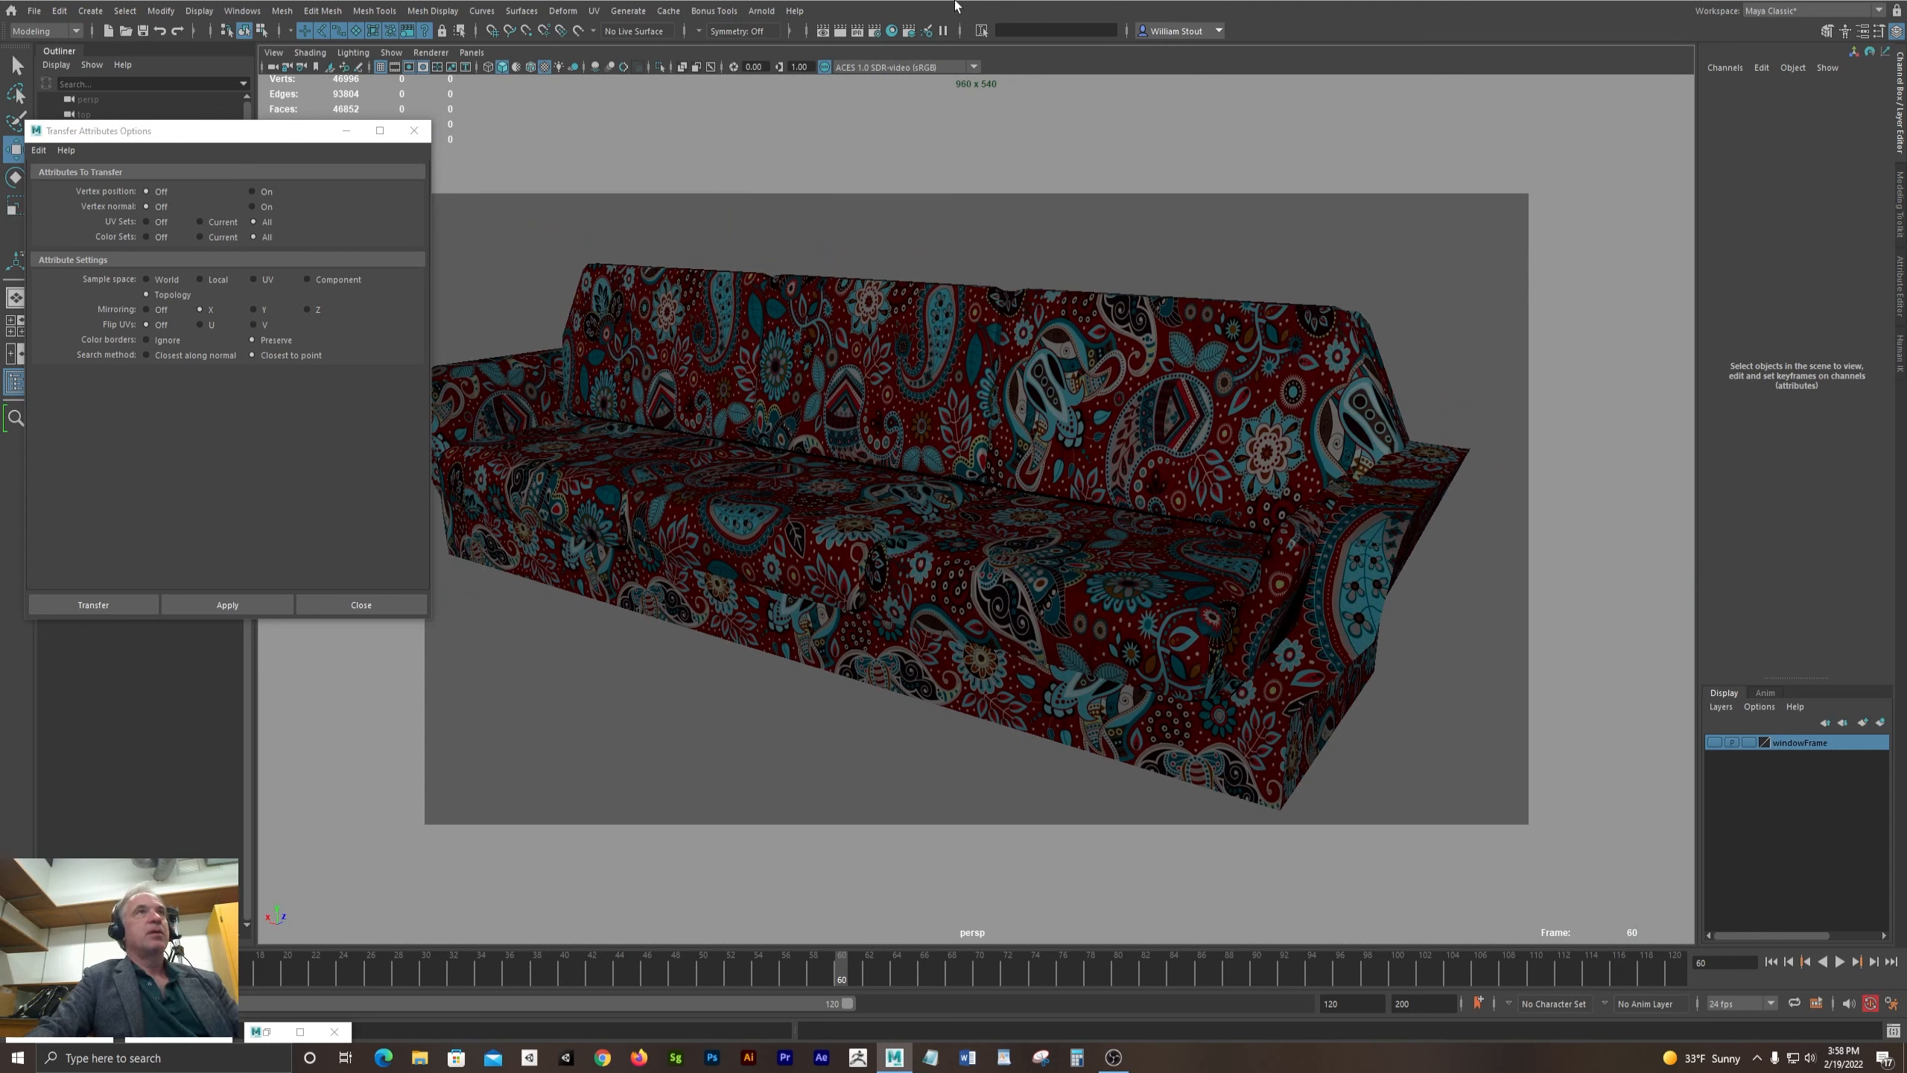
left_click(838, 31)
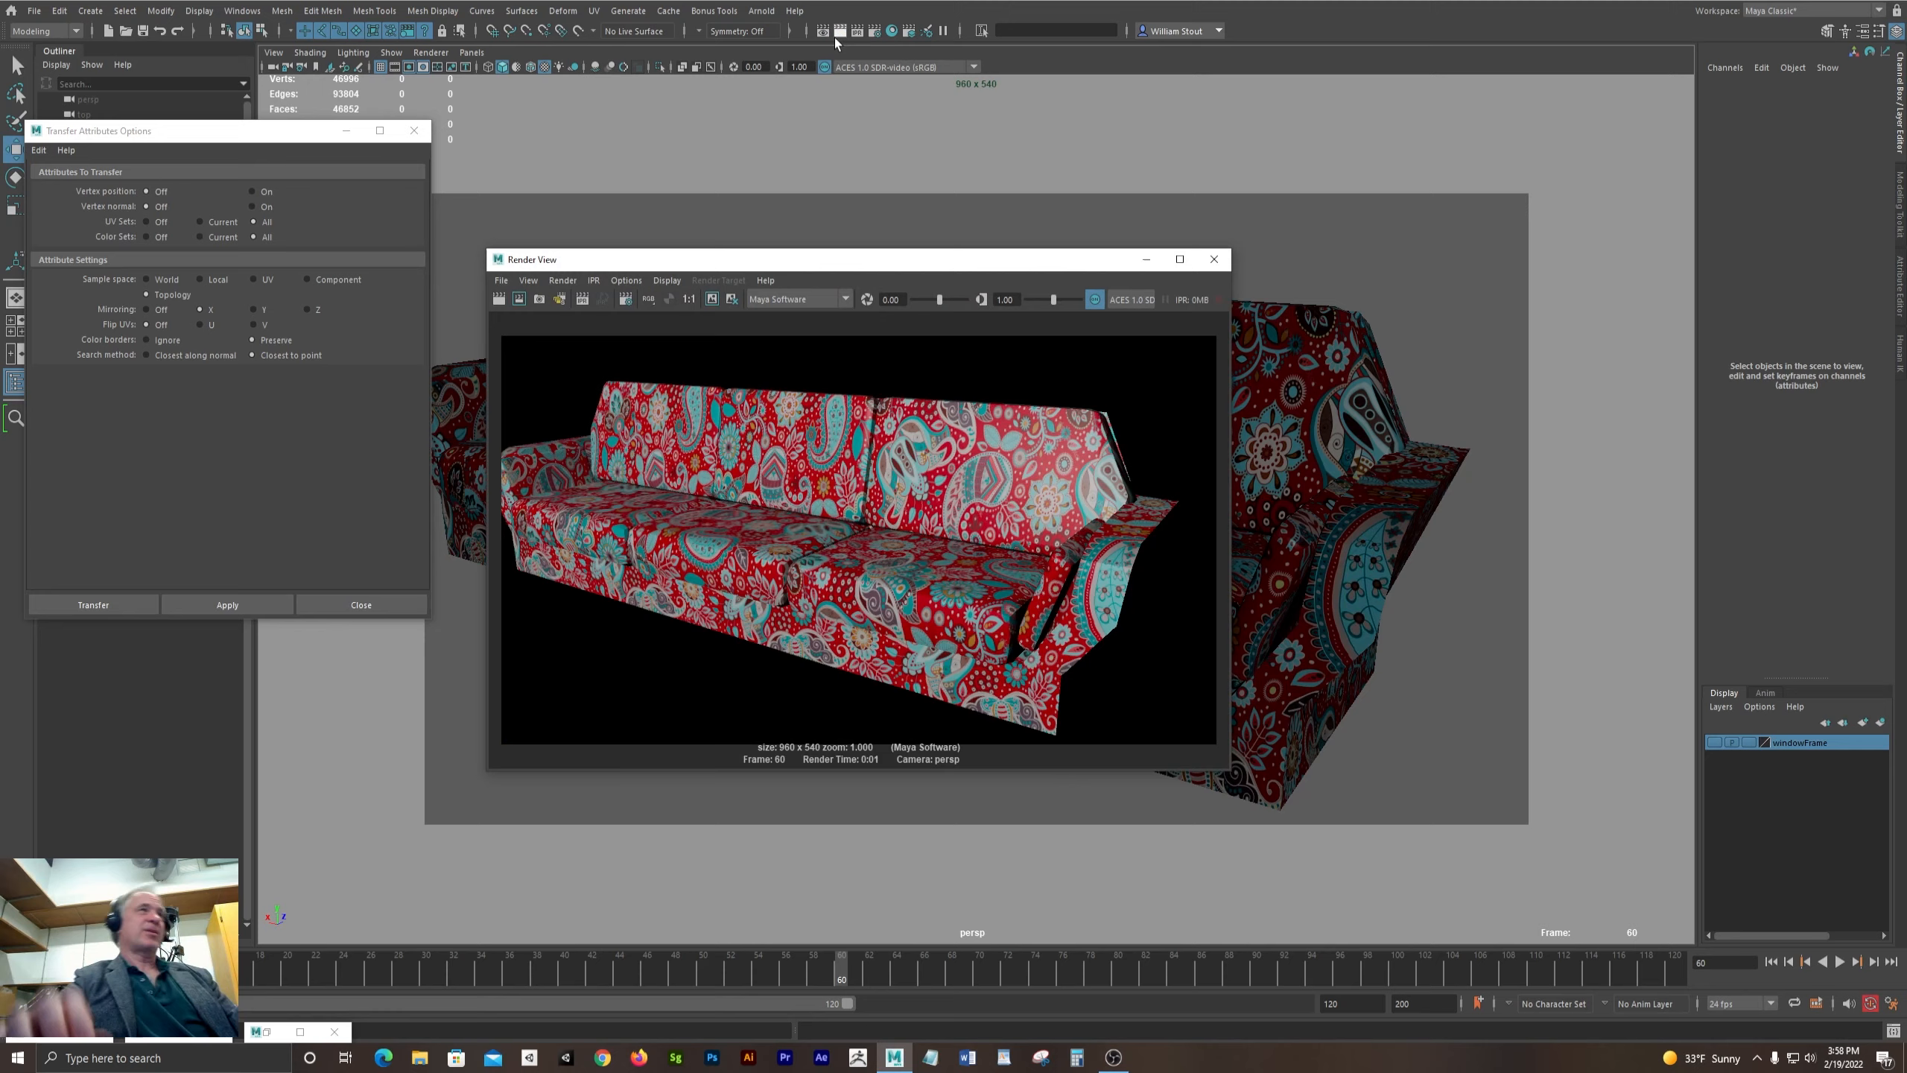
left_click(1213, 259)
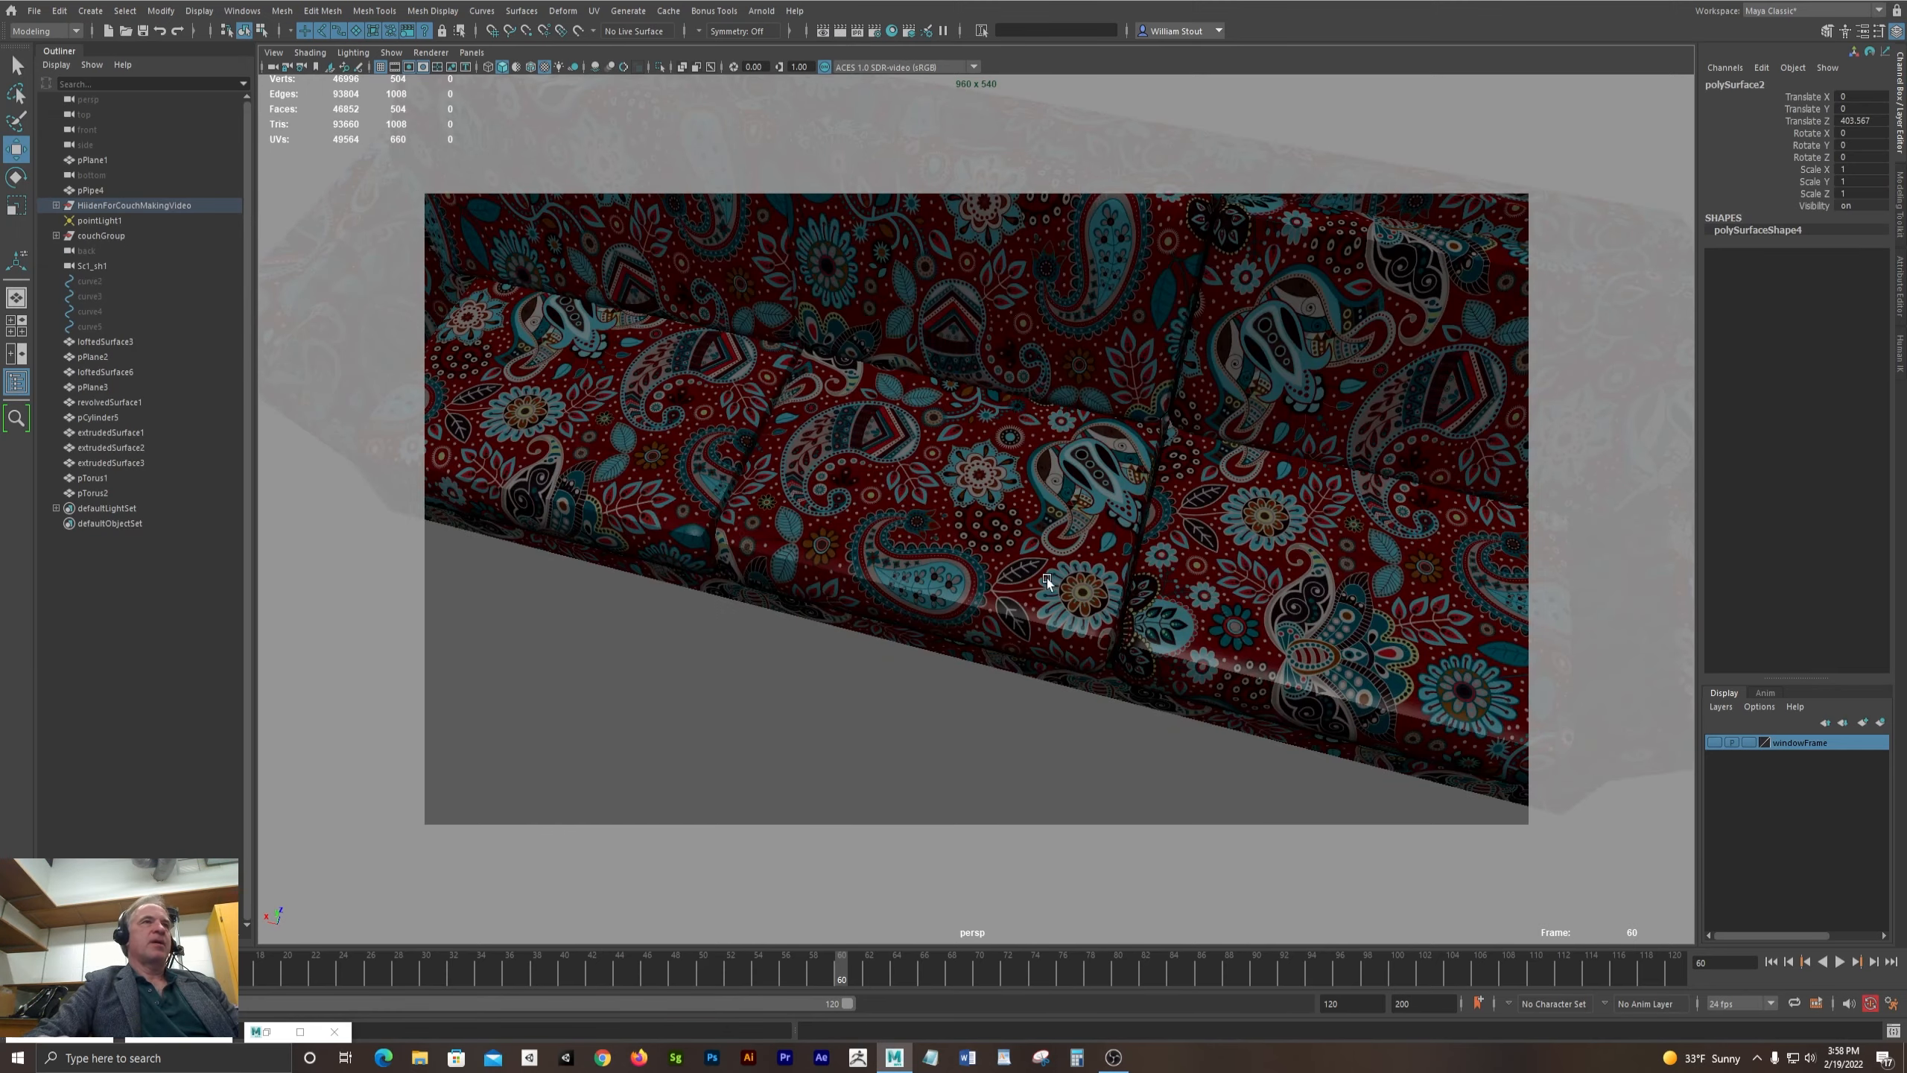
- Center the pivot of the couch's base frame and shift the frame along Z to 399.092 beneath the couch
left_click_drag(1047, 578, 1088, 396, "alt")
middle_click_drag(1014, 484, 1110, 542, "alt")
right_click_drag(1110, 542, 870, 535, "alt")
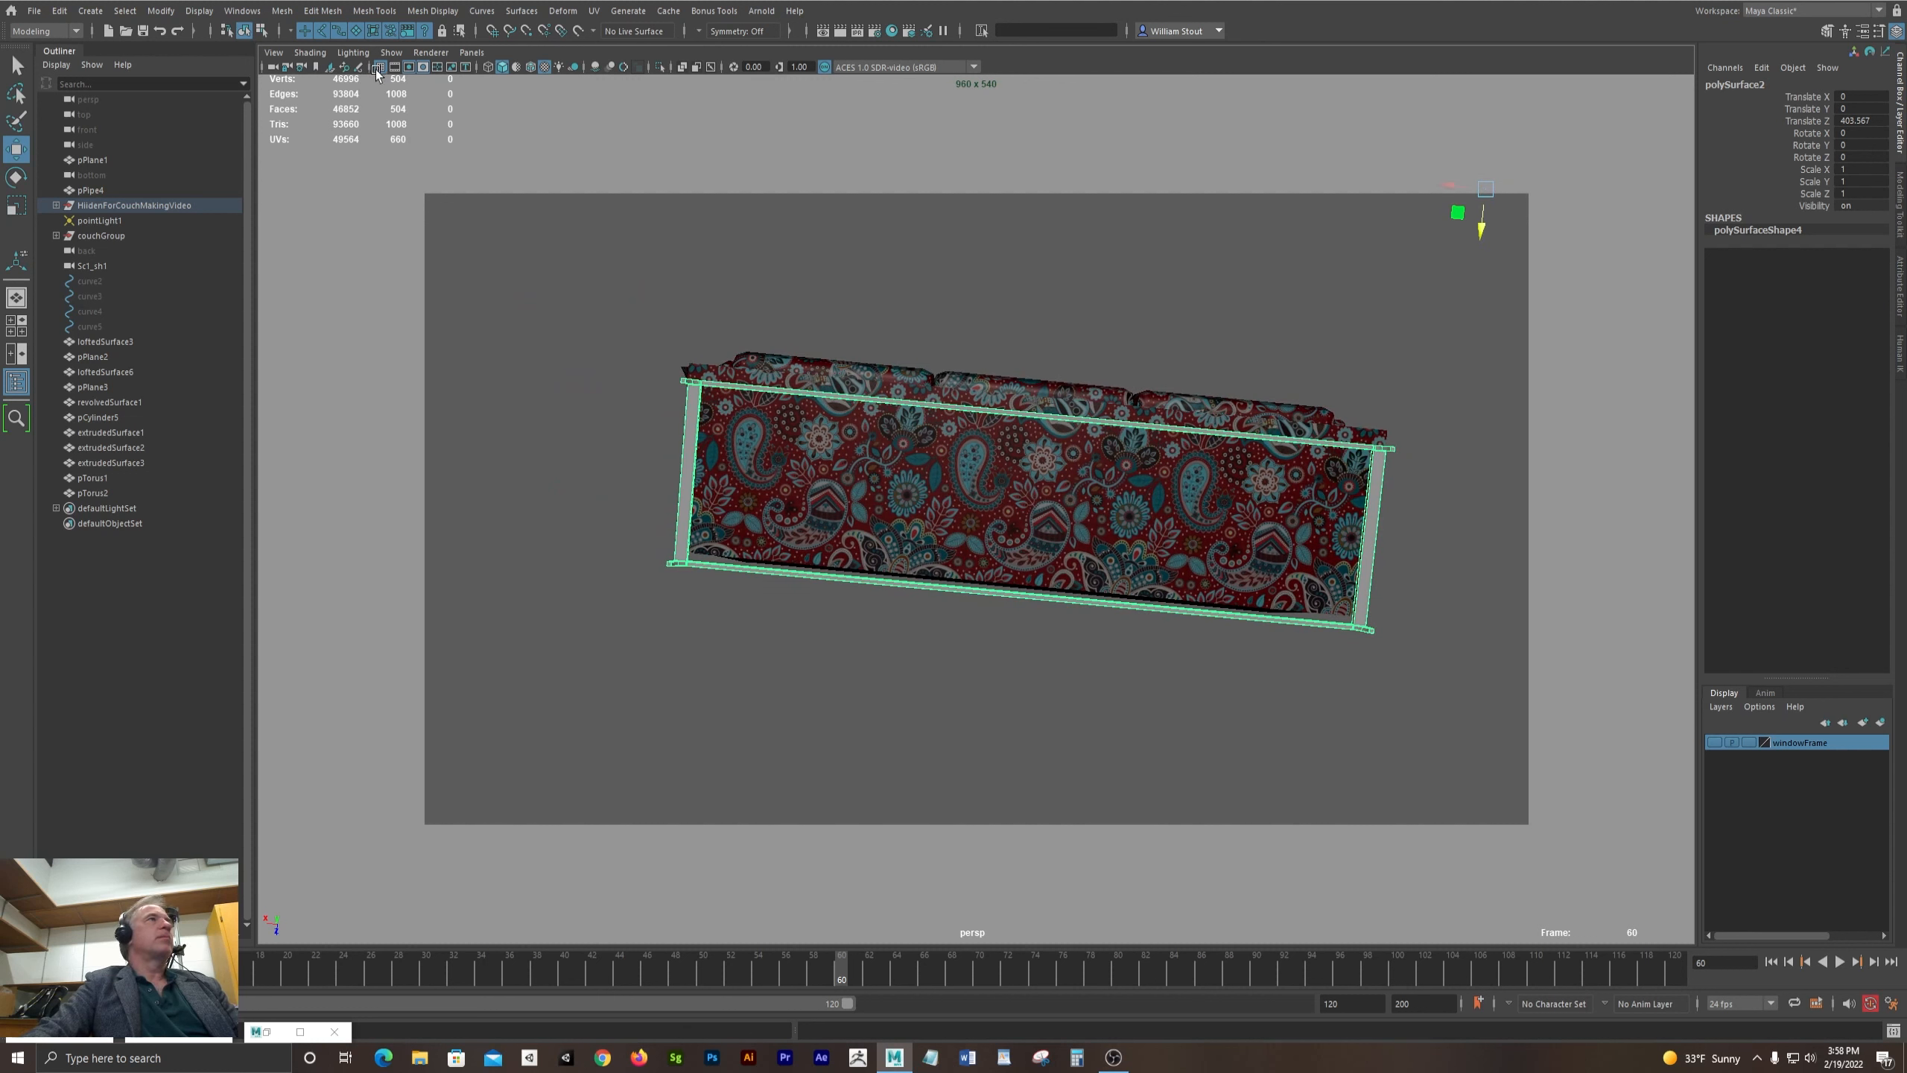
left_click(160, 10)
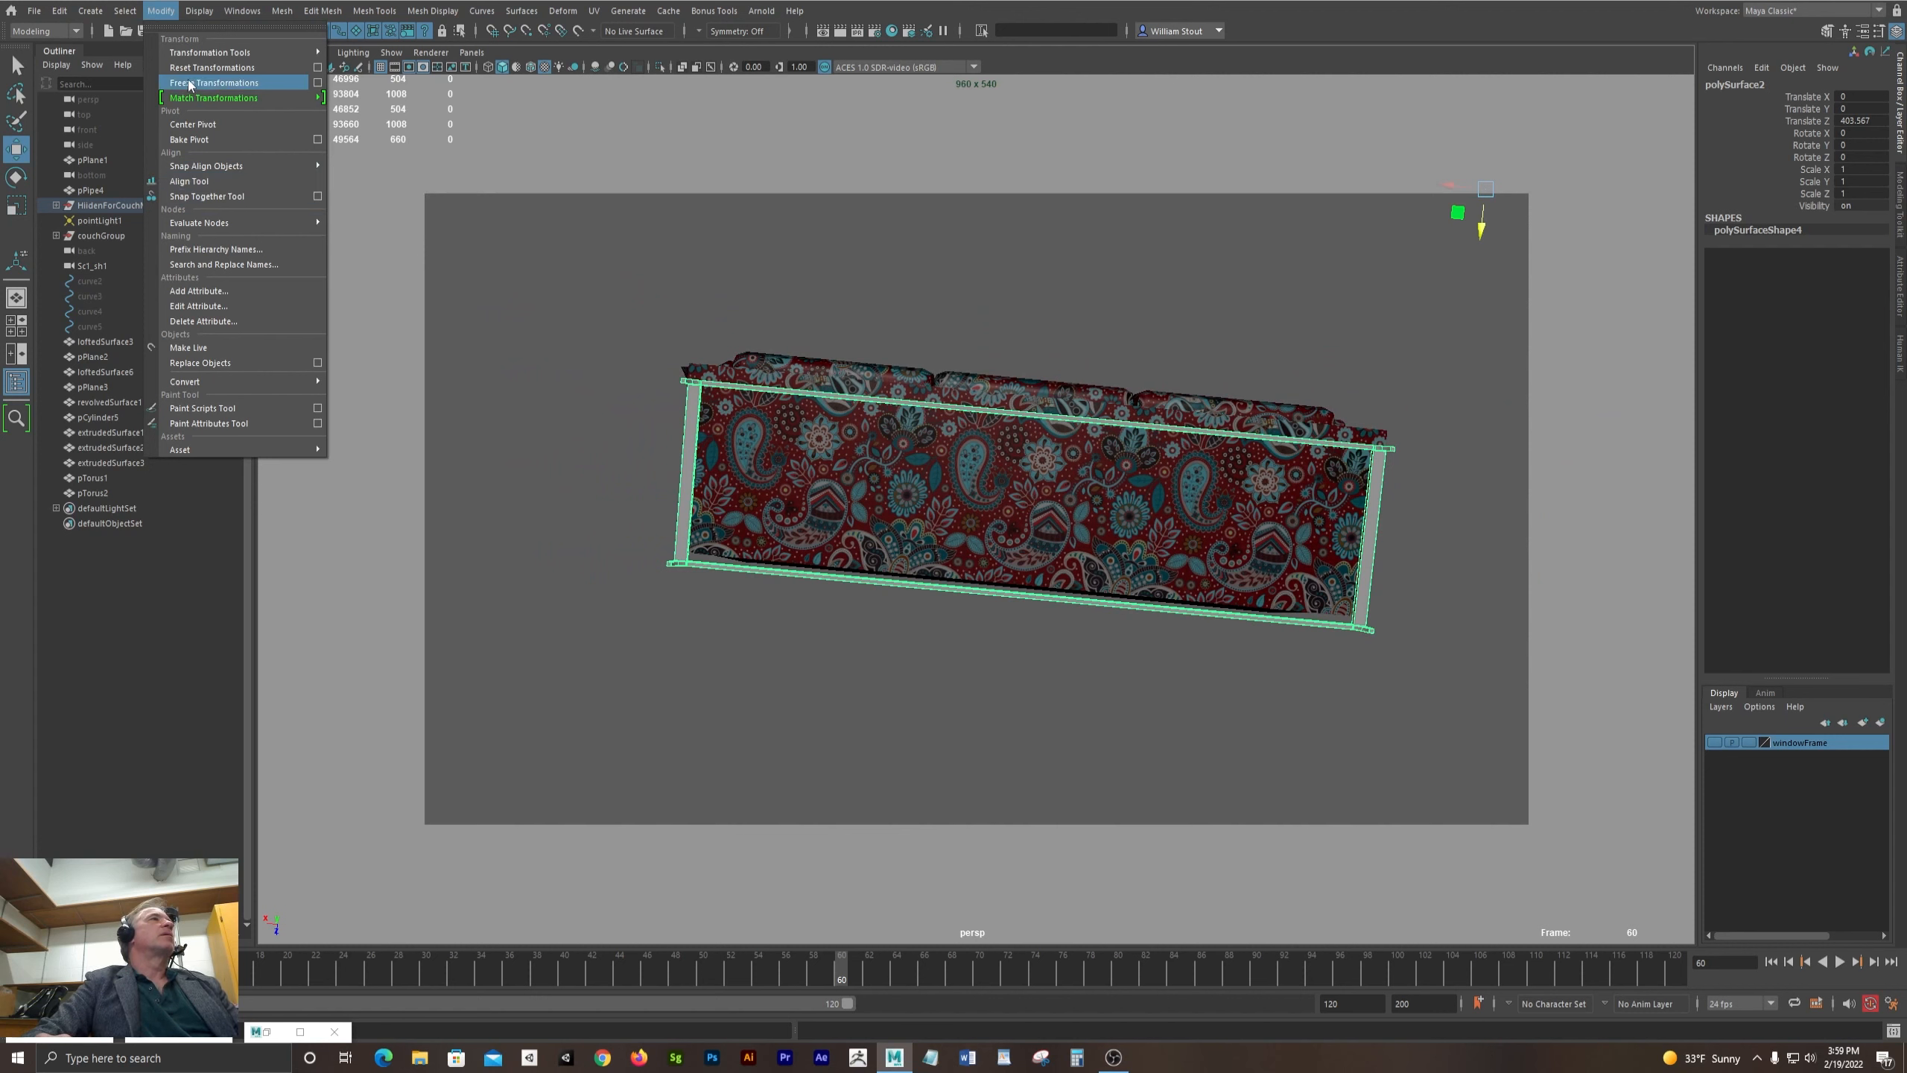
left_click(192, 124)
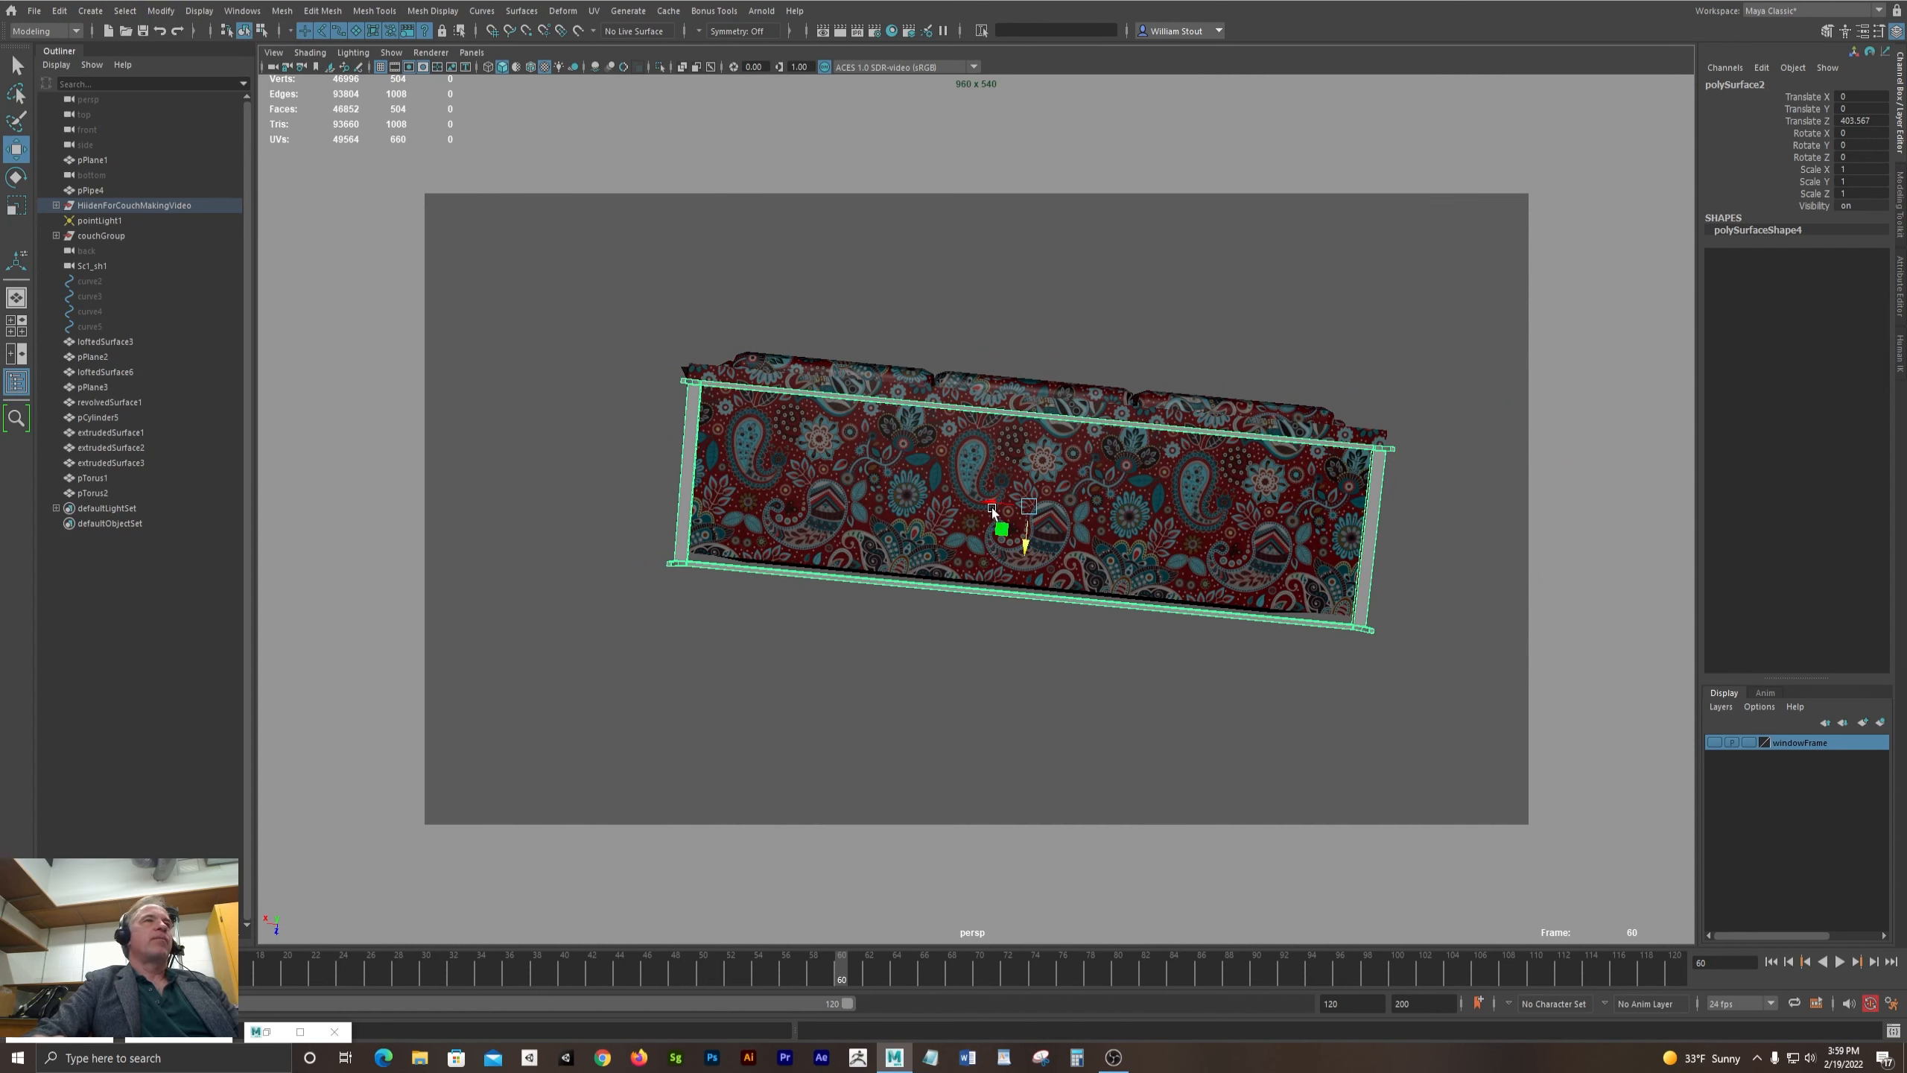
left_click_drag(1026, 543, 1029, 541)
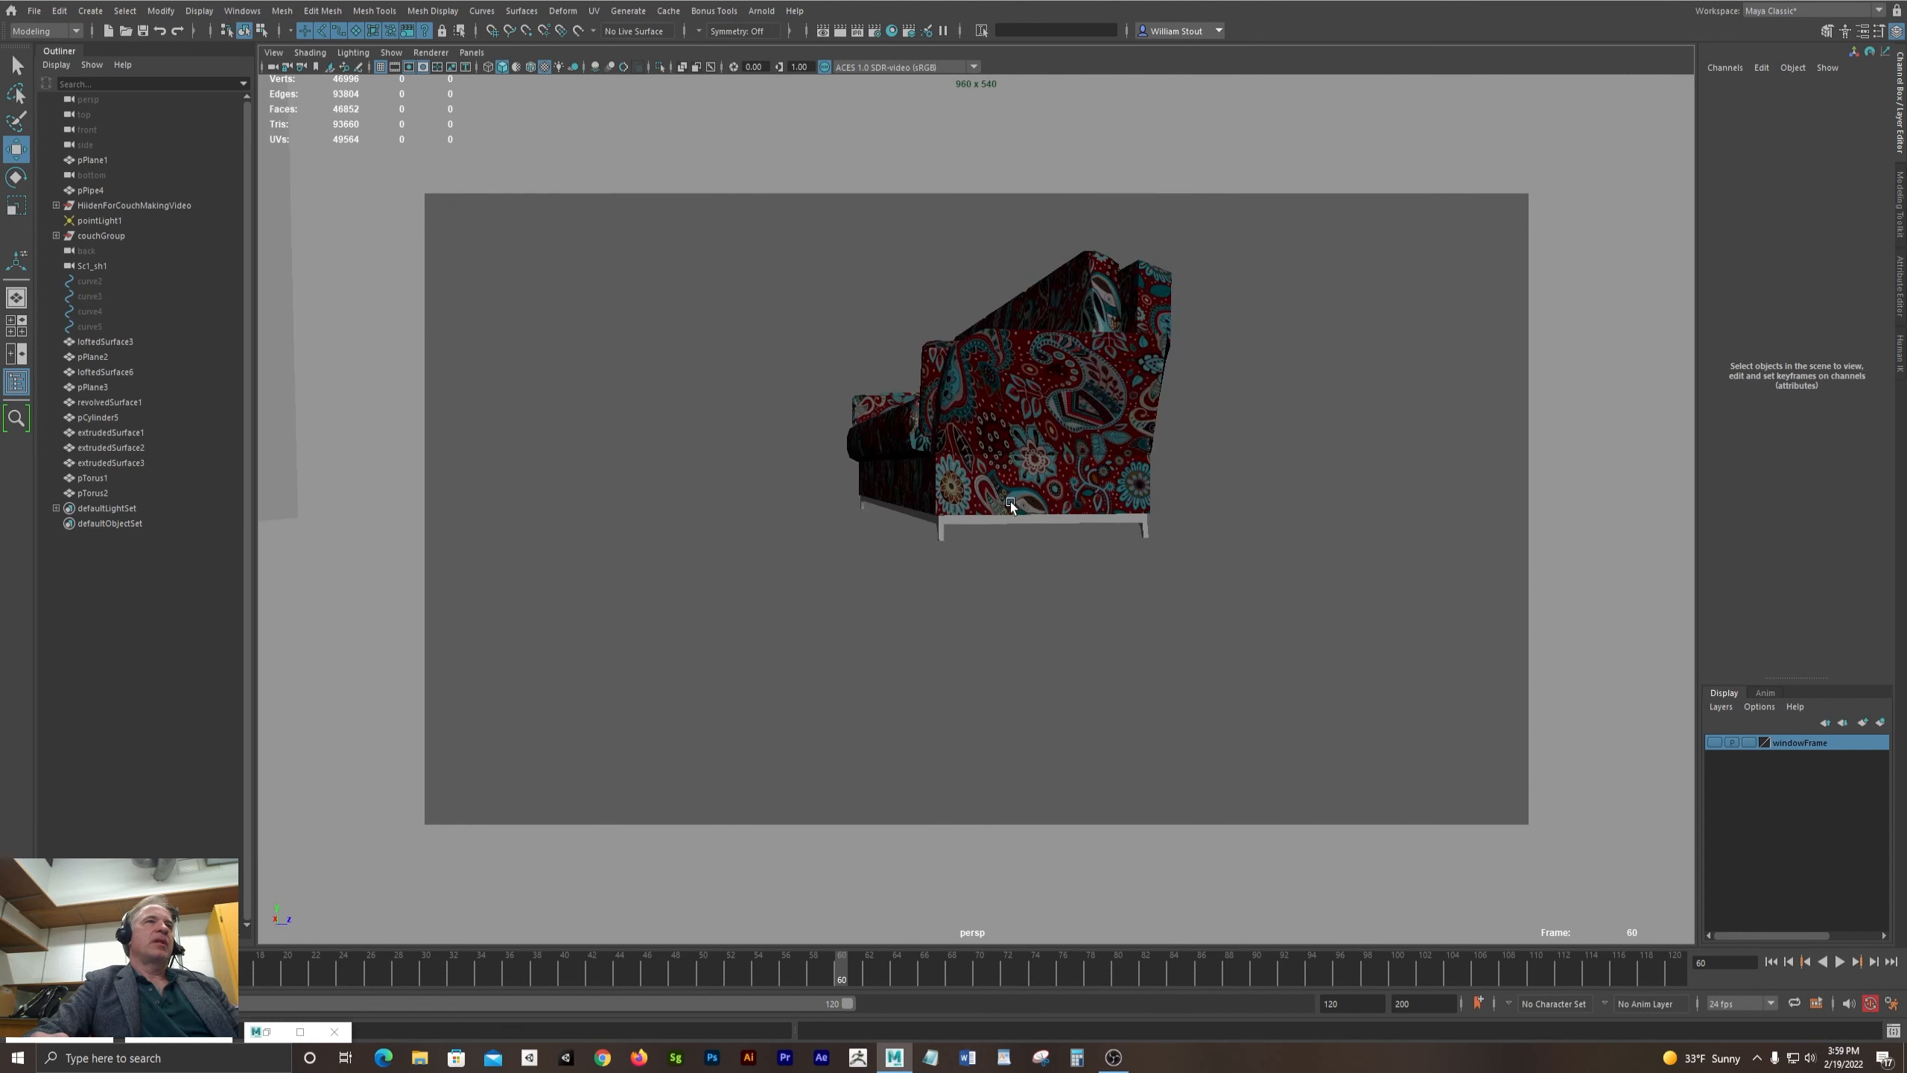
- Select the base frame and check its UVs in the UV Editor
left_click_drag(1010, 501, 994, 539, "alt")
left_click(993, 539)
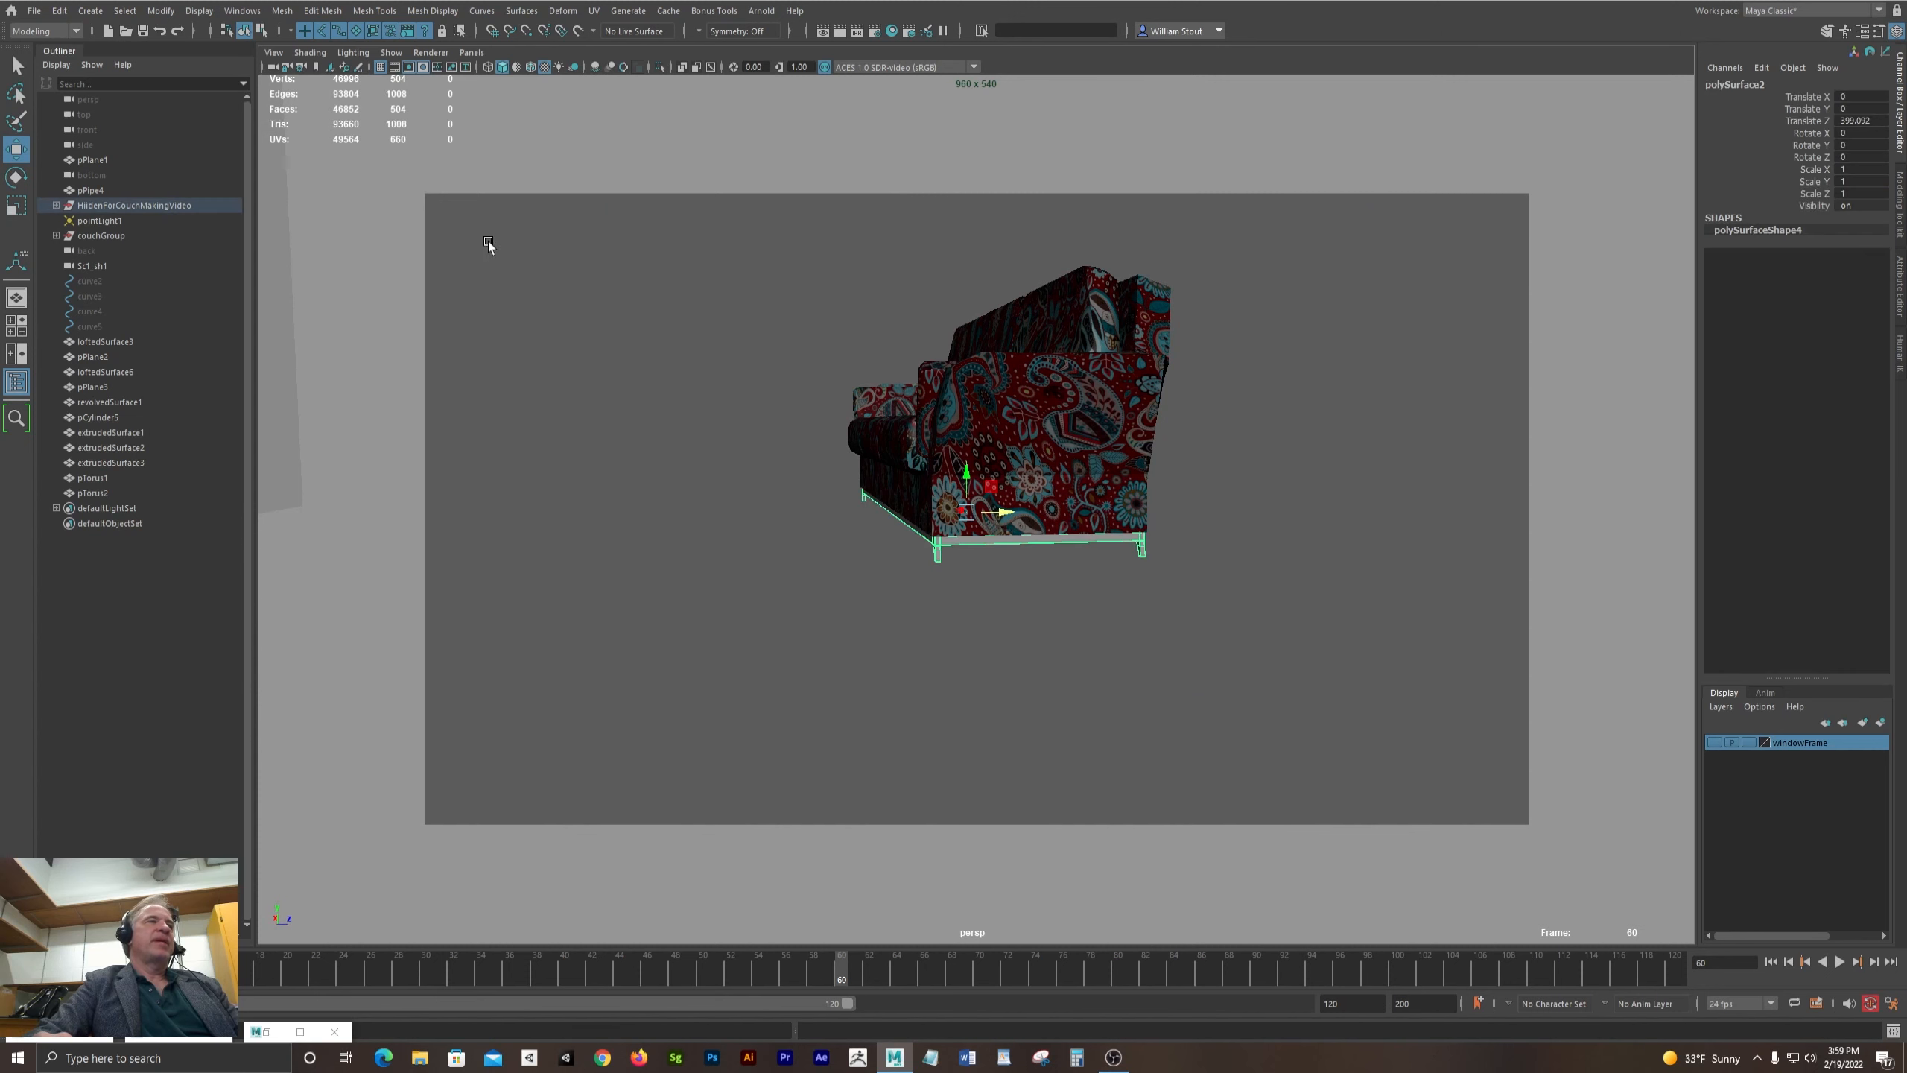
left_click(243, 10)
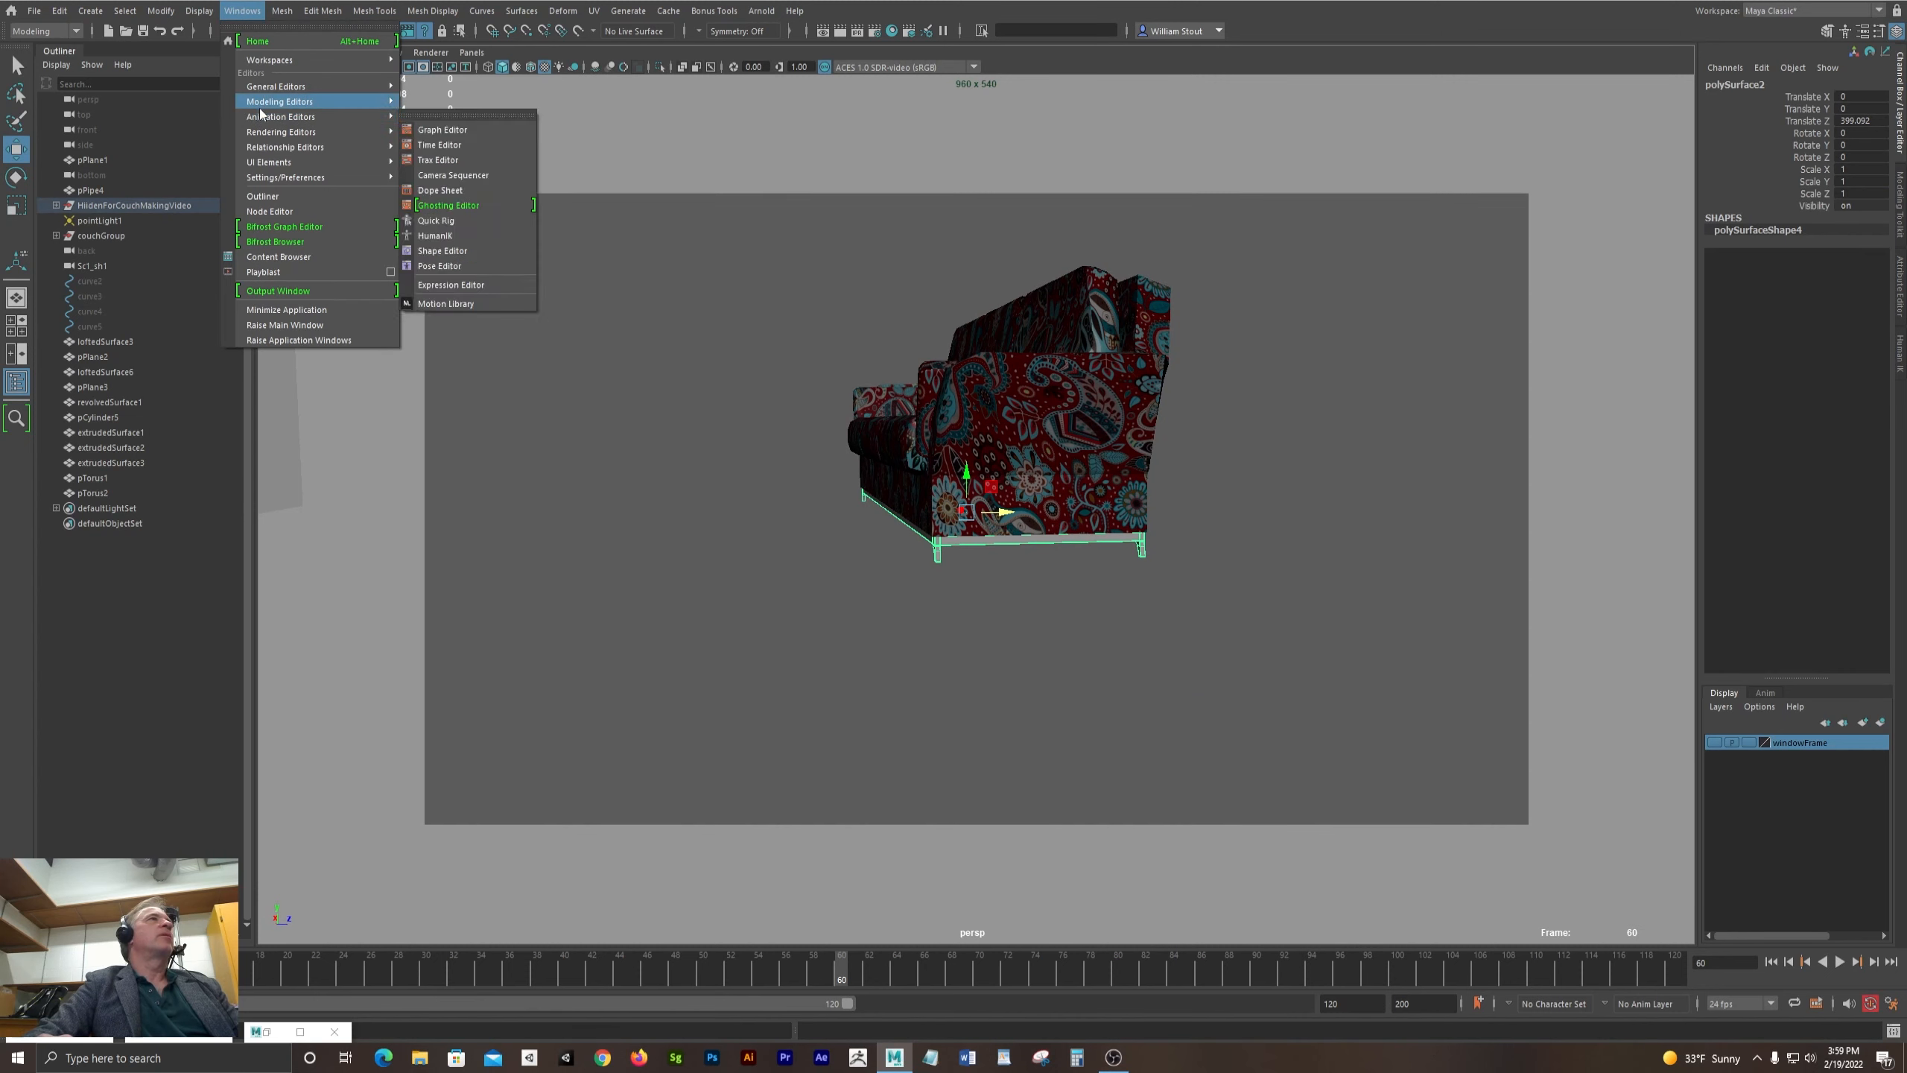
mouse_move(260, 108)
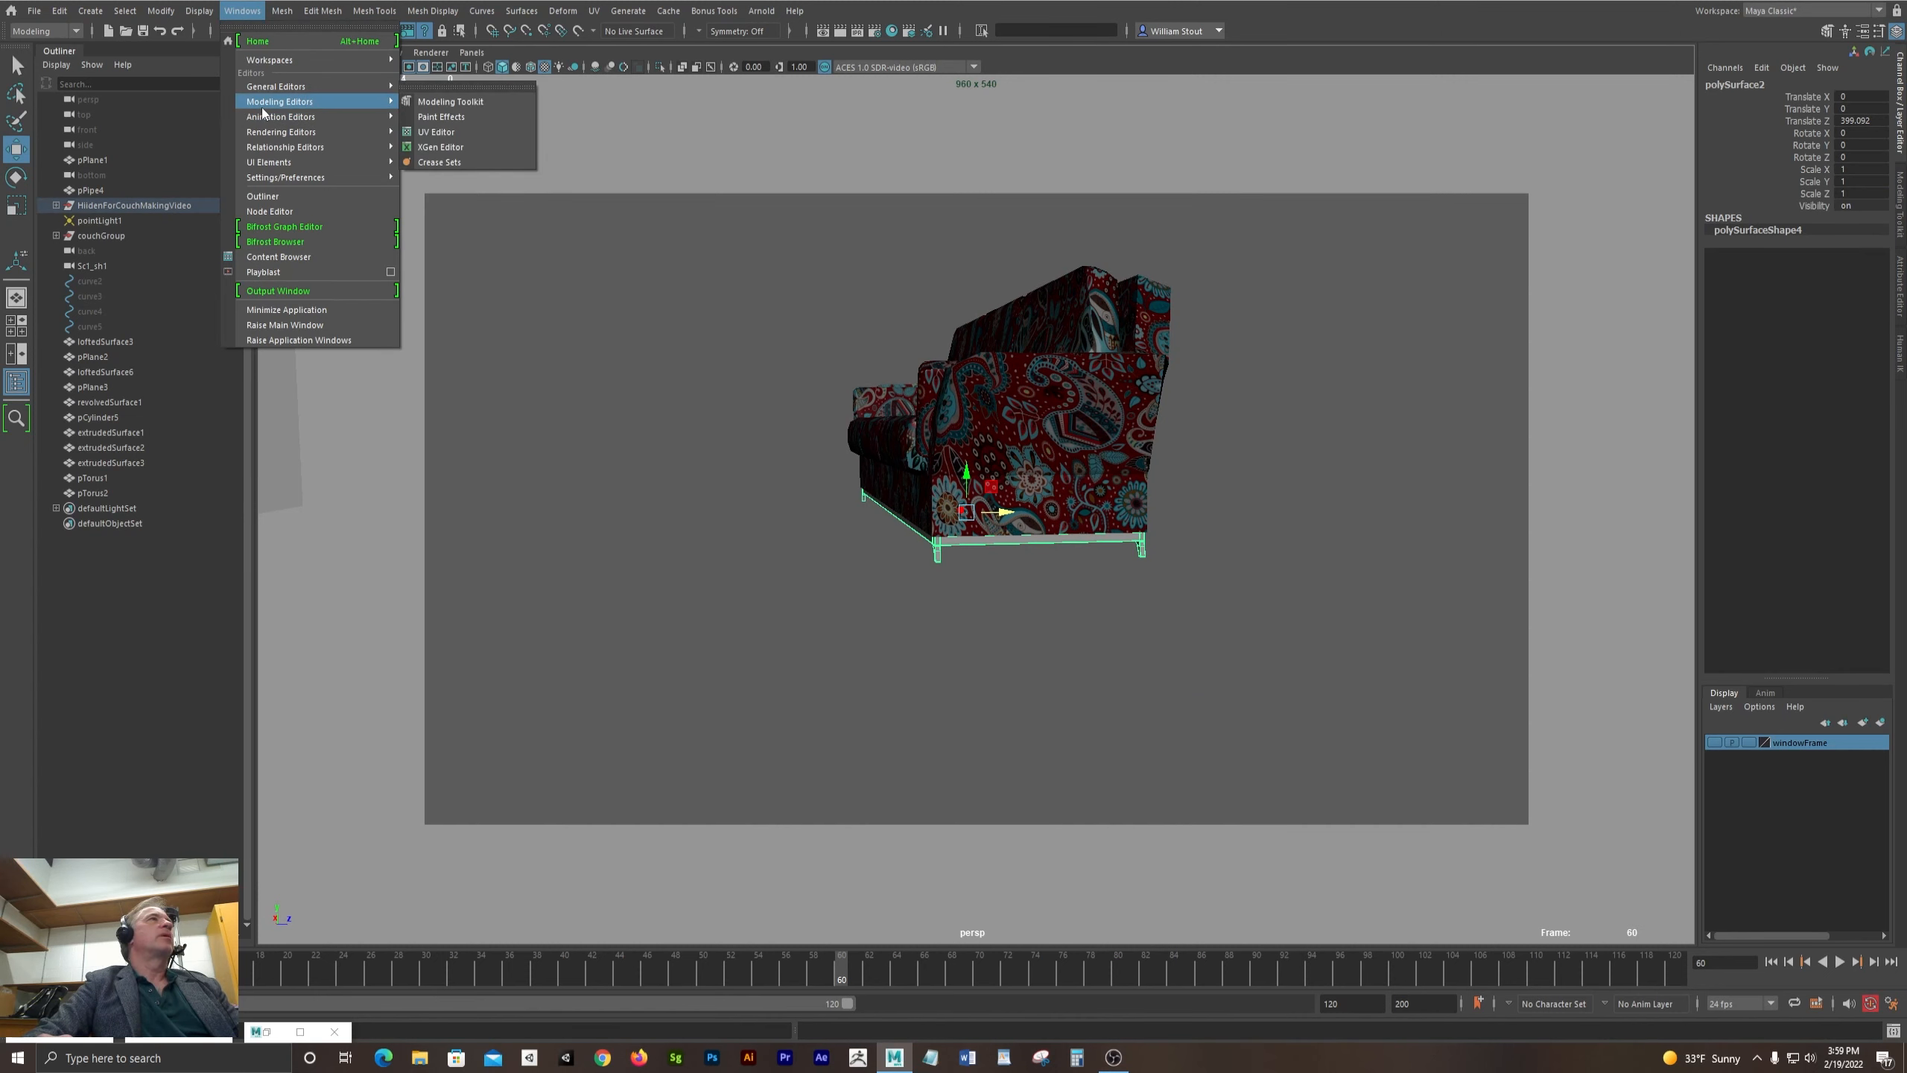
left_click(444, 133)
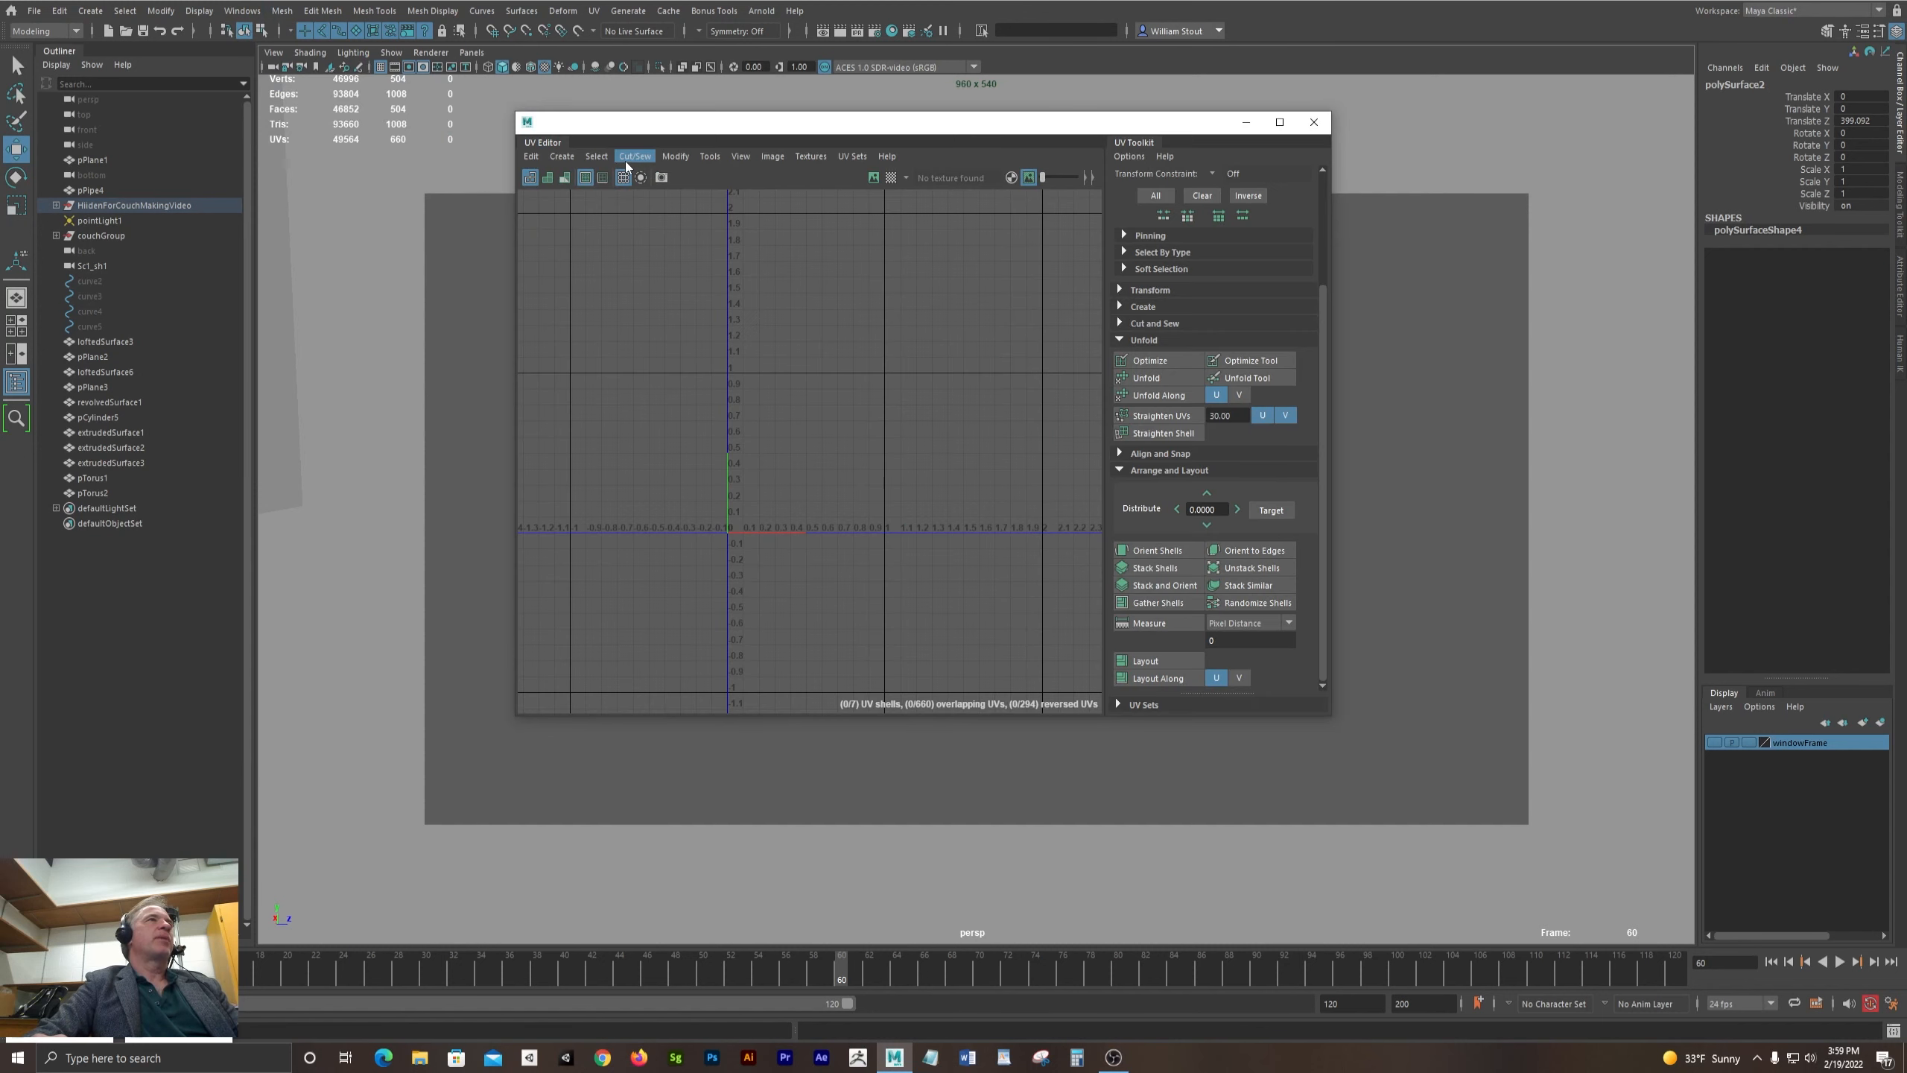
left_click(1246, 123)
- Select every couch piece including the base frame and lay out all their UV shells together
left_click_drag(789, 290, 1323, 597)
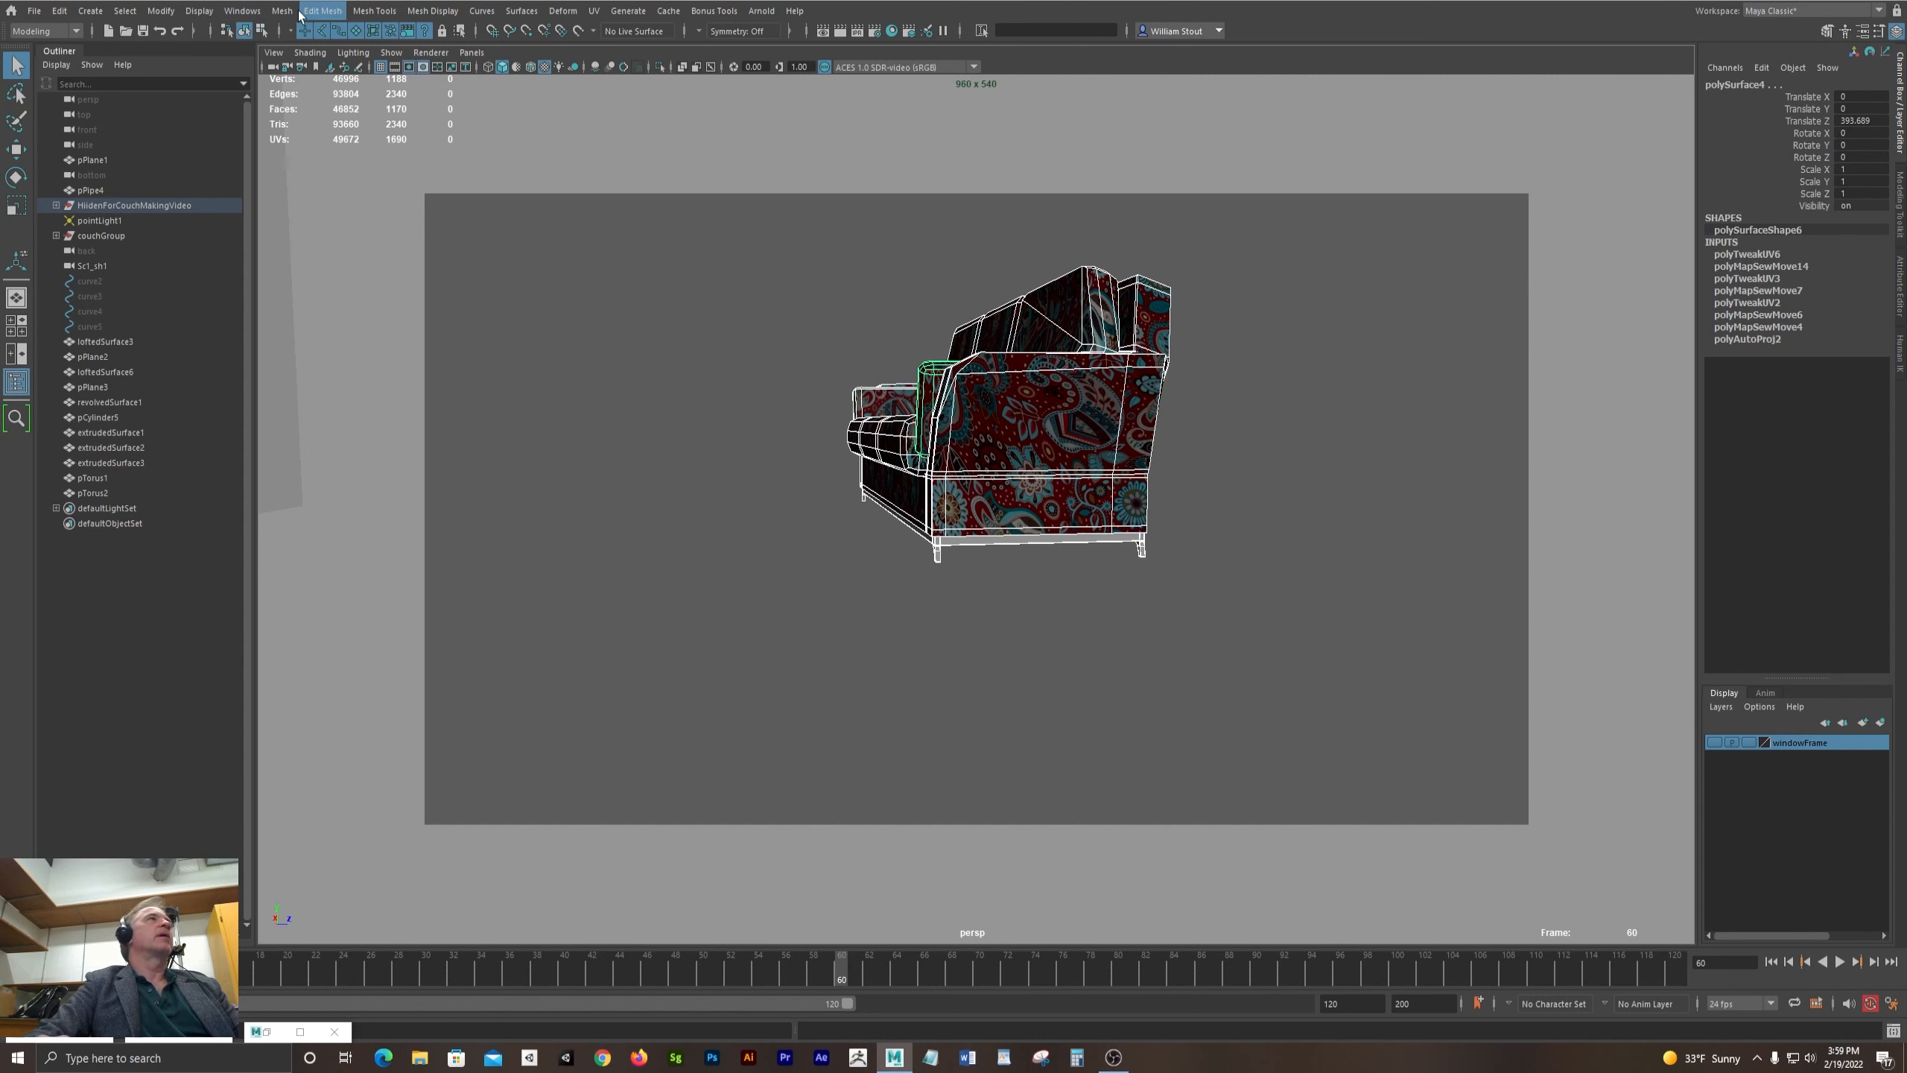
left_click(254, 11)
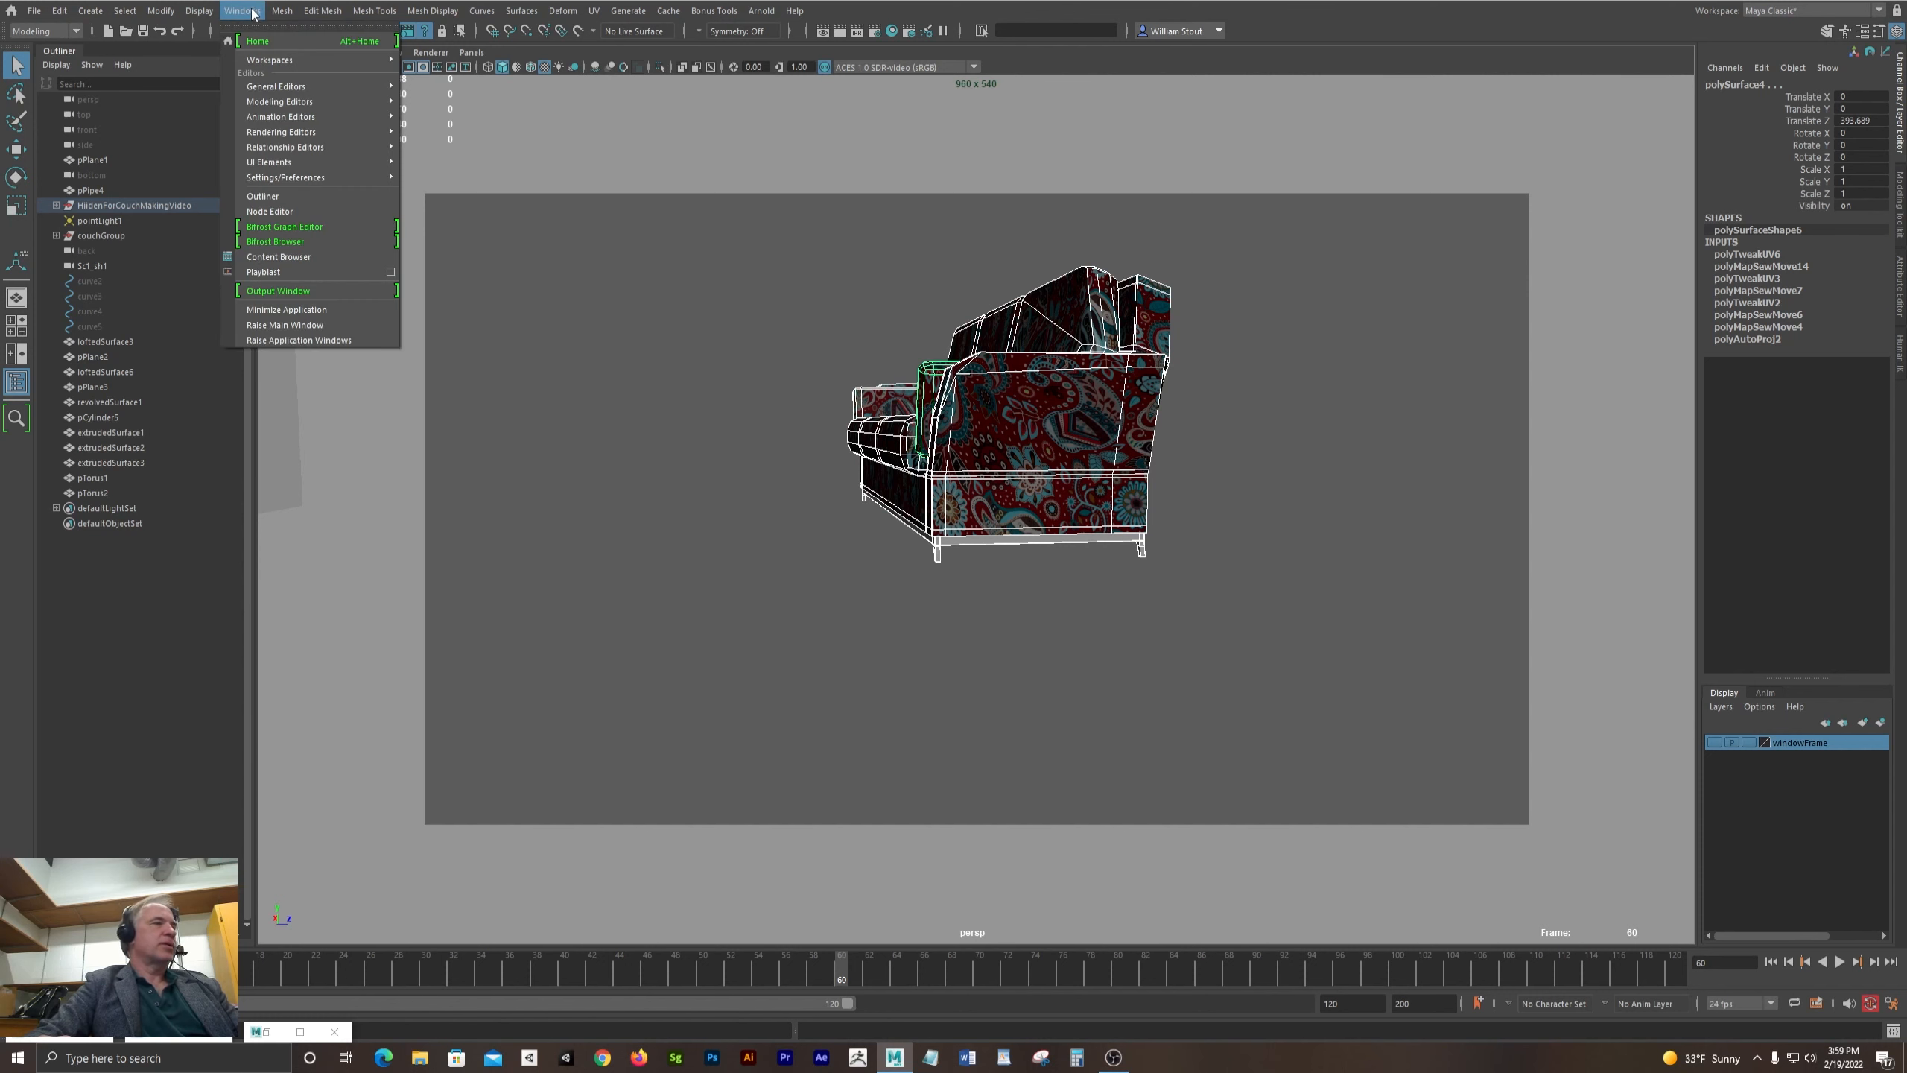
left_click(266, 1033)
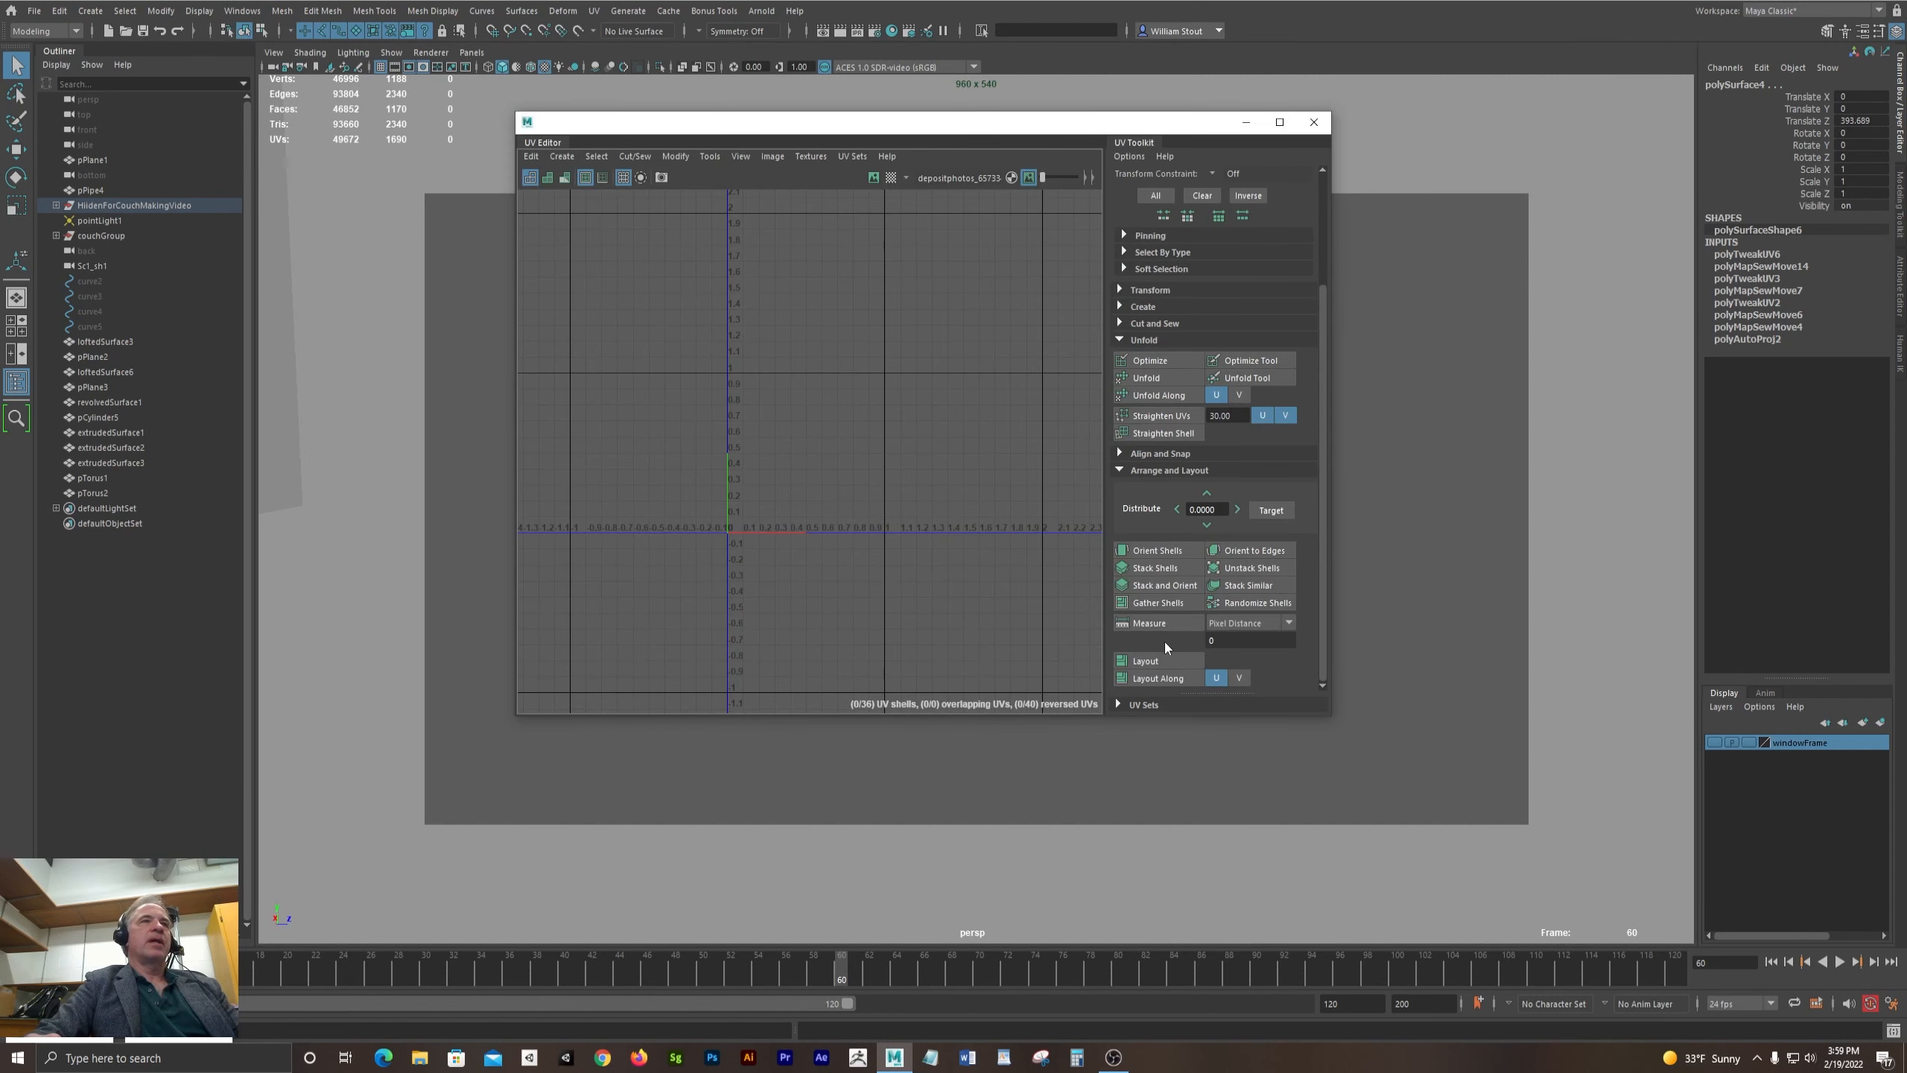
left_click(1142, 661)
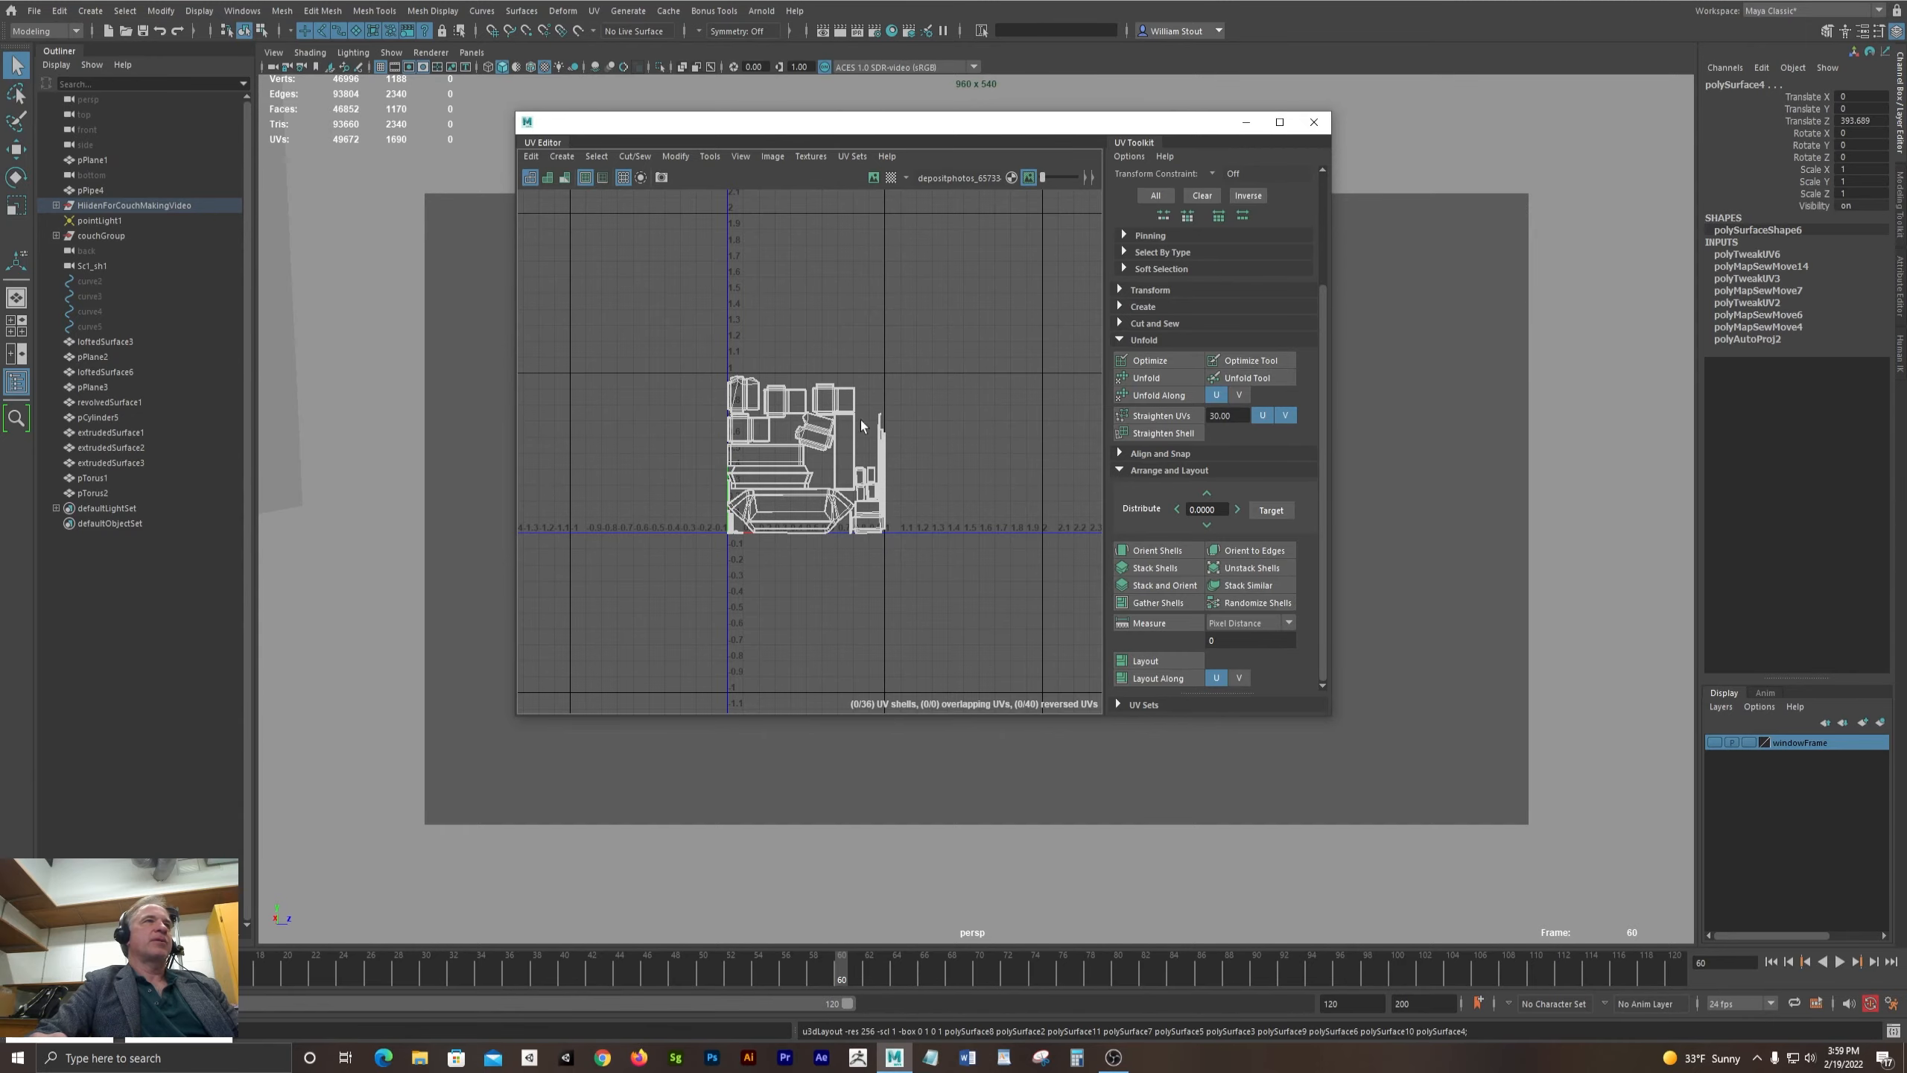
left_click(1246, 122)
- Combine the selected couch pieces into one mesh and move it into the room at Translate Z -370.778
left_click_drag(706, 417, 890, 398, "alt")
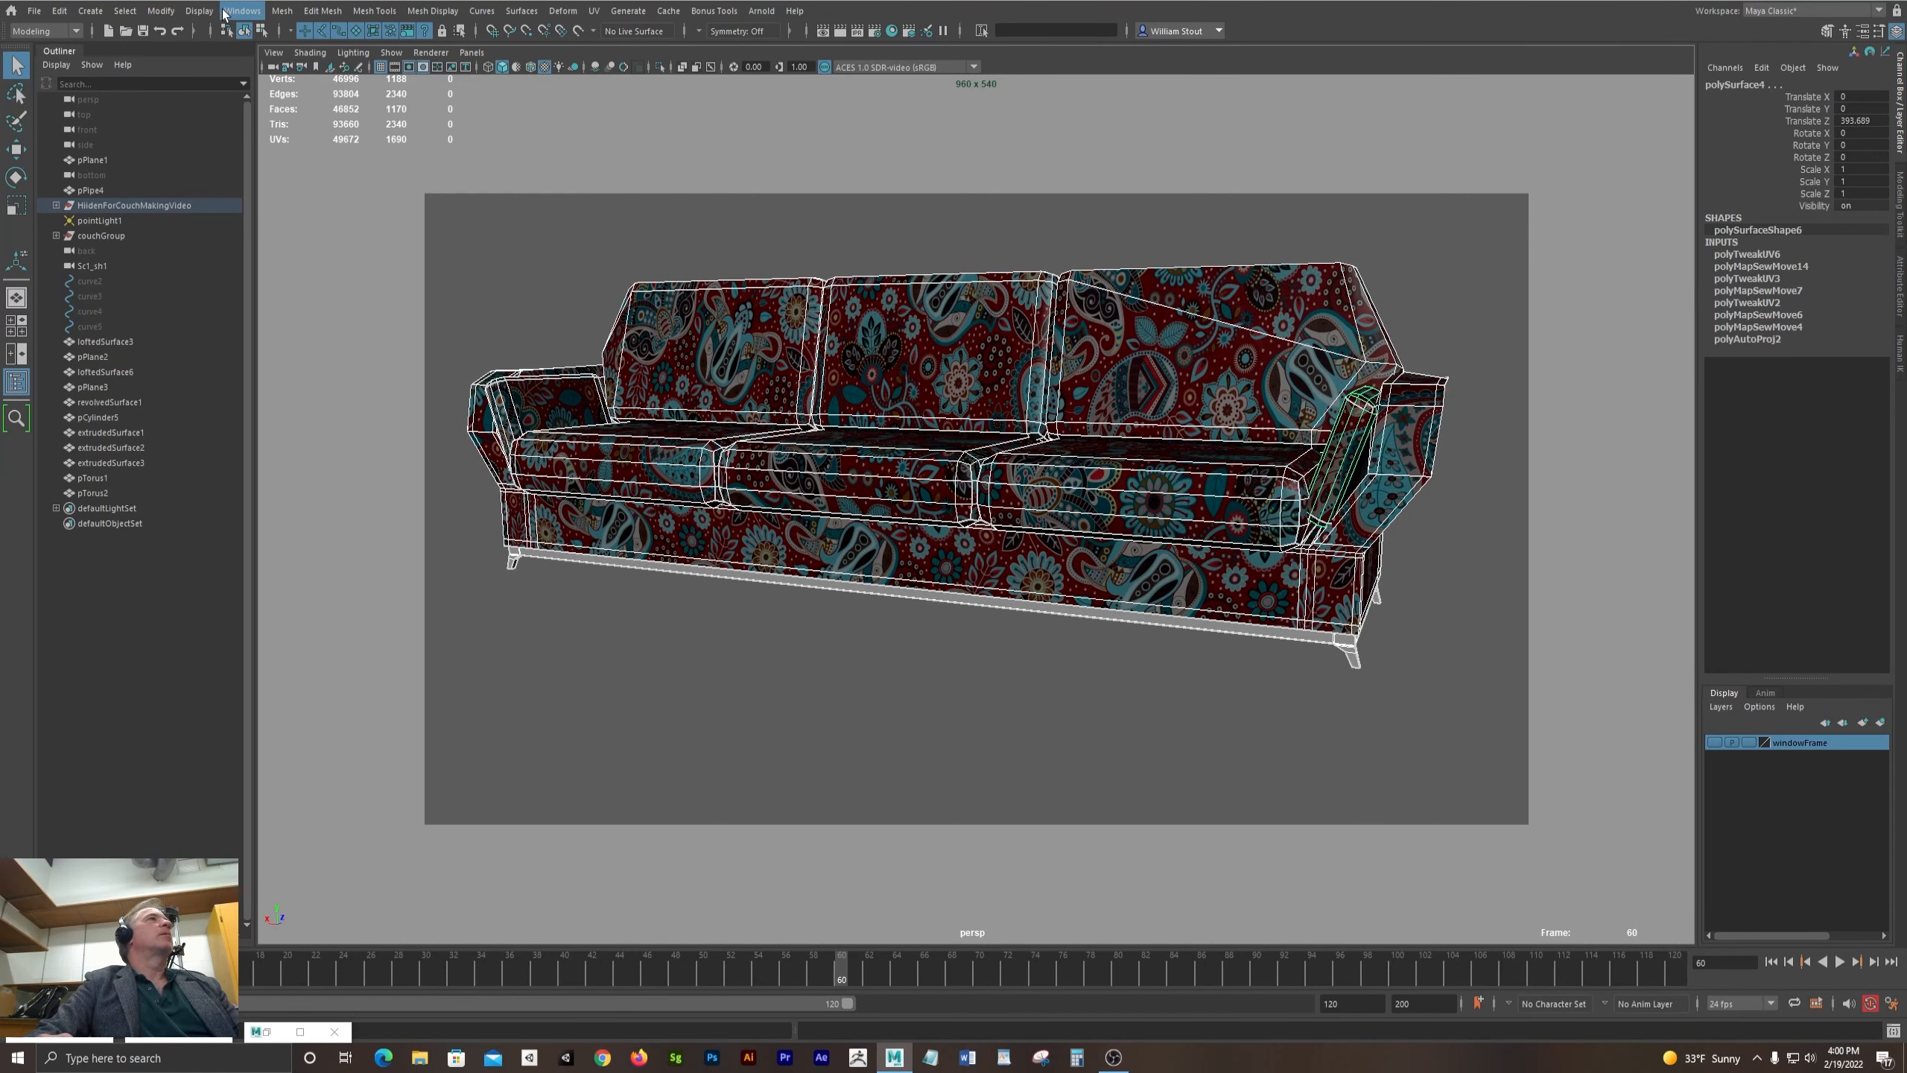
left_click_drag(1104, 339, 966, 392, "alt")
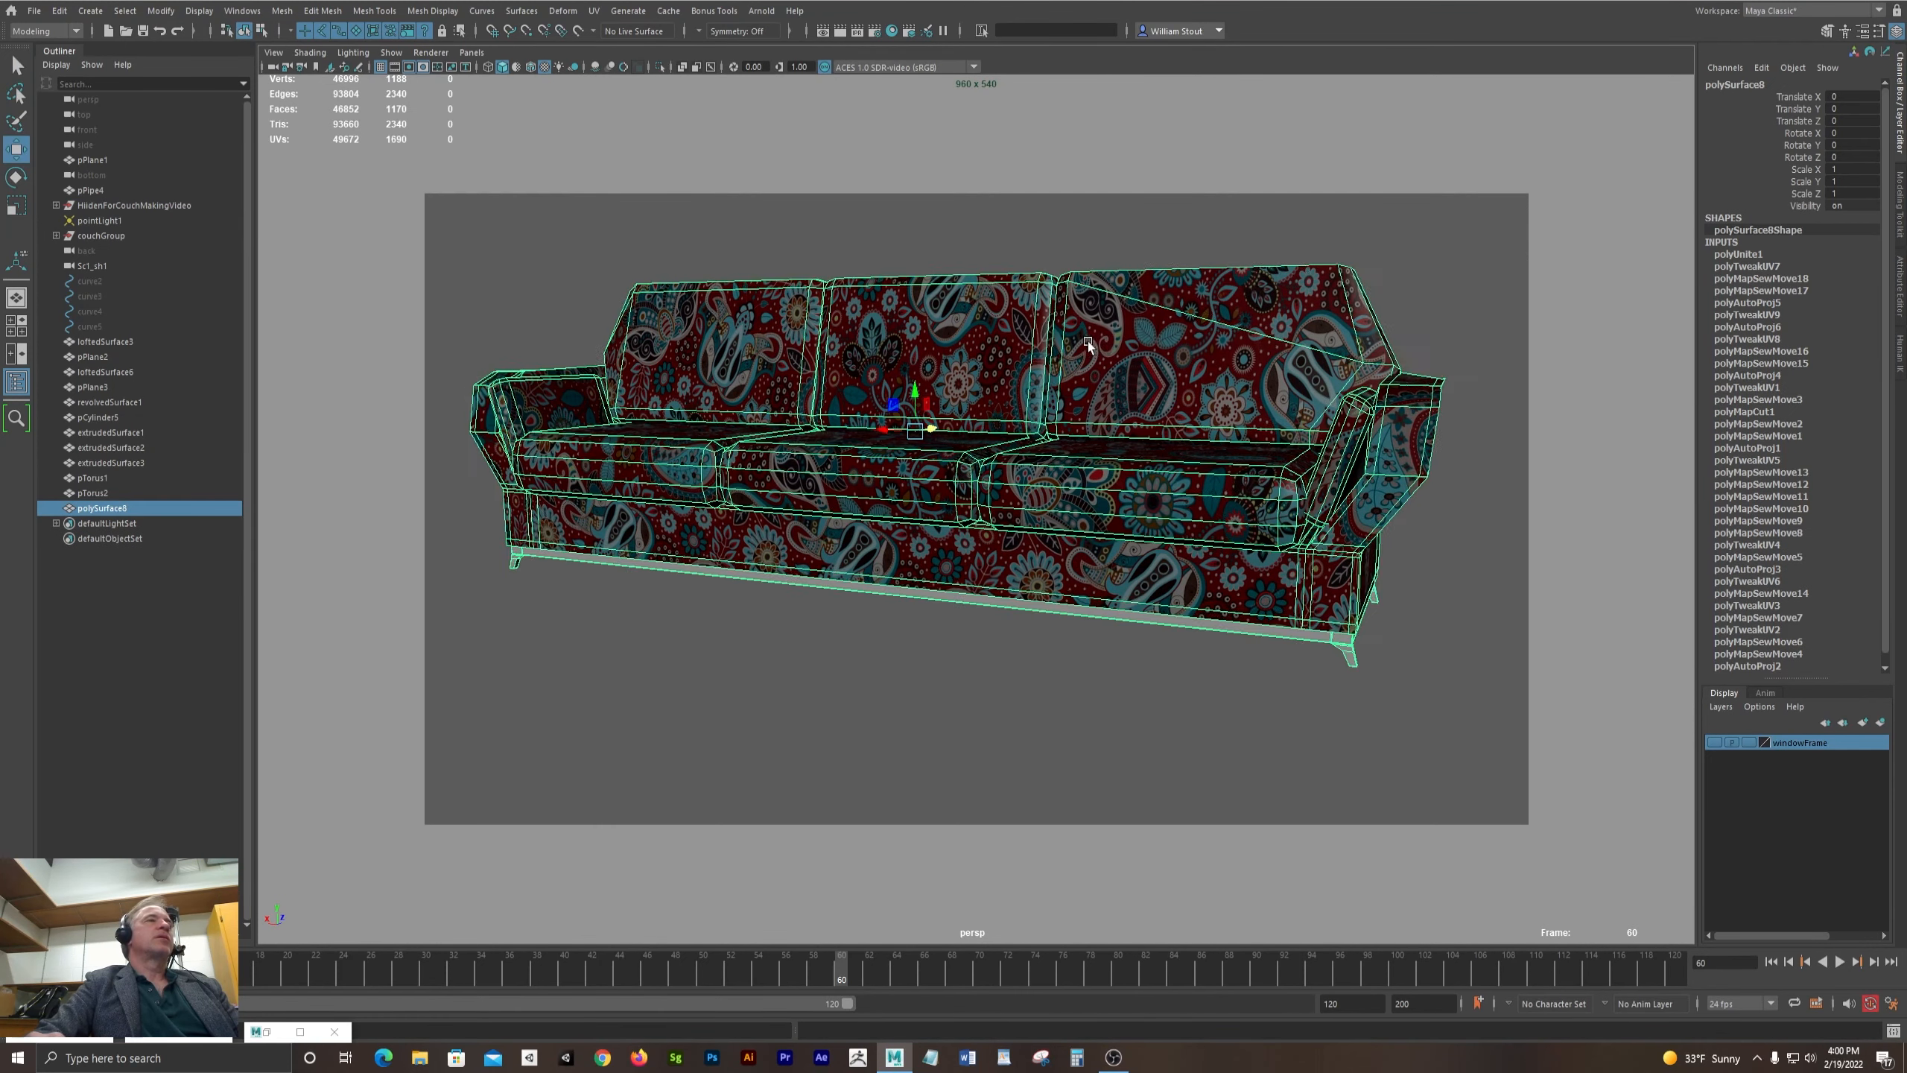
right_click_drag(965, 392, 881, 421, "alt")
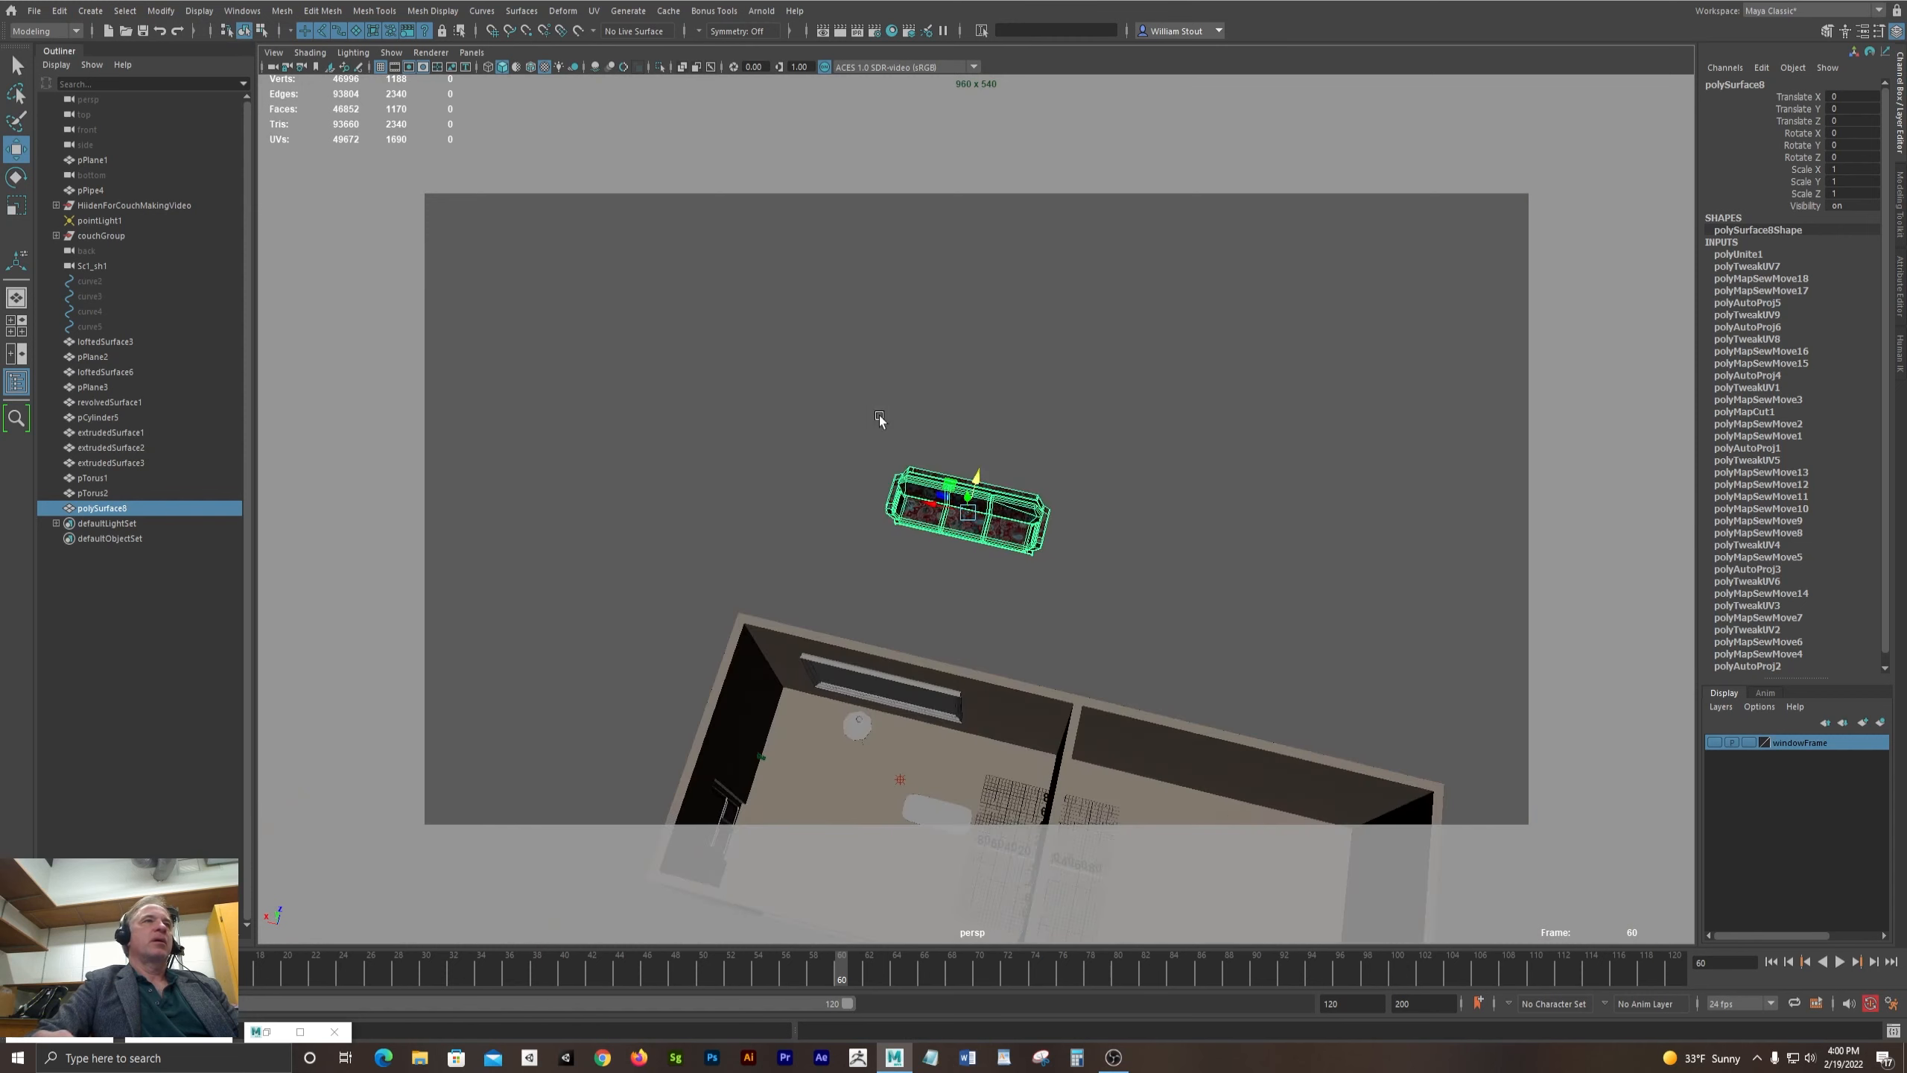
middle_click_drag(881, 422, 907, 293, "alt")
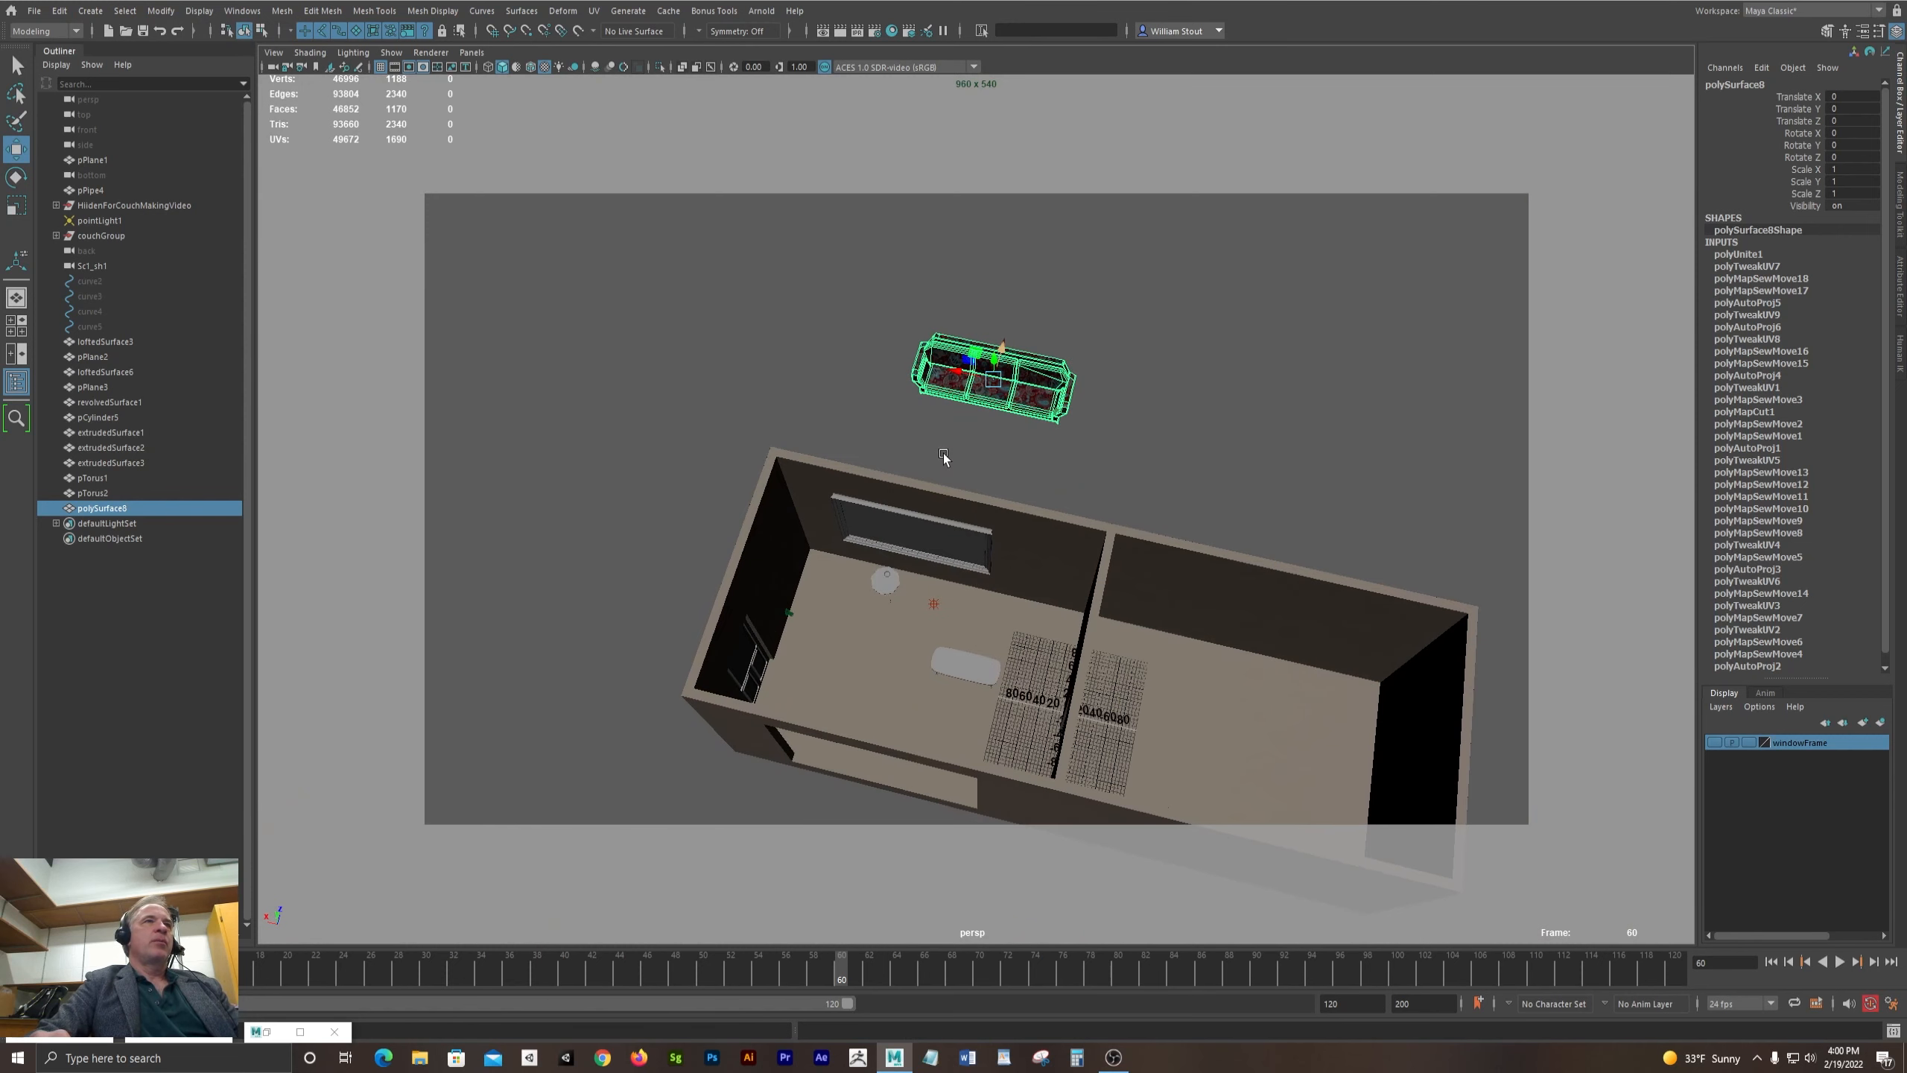
left_click_drag(985, 547, 1026, 443, "alt")
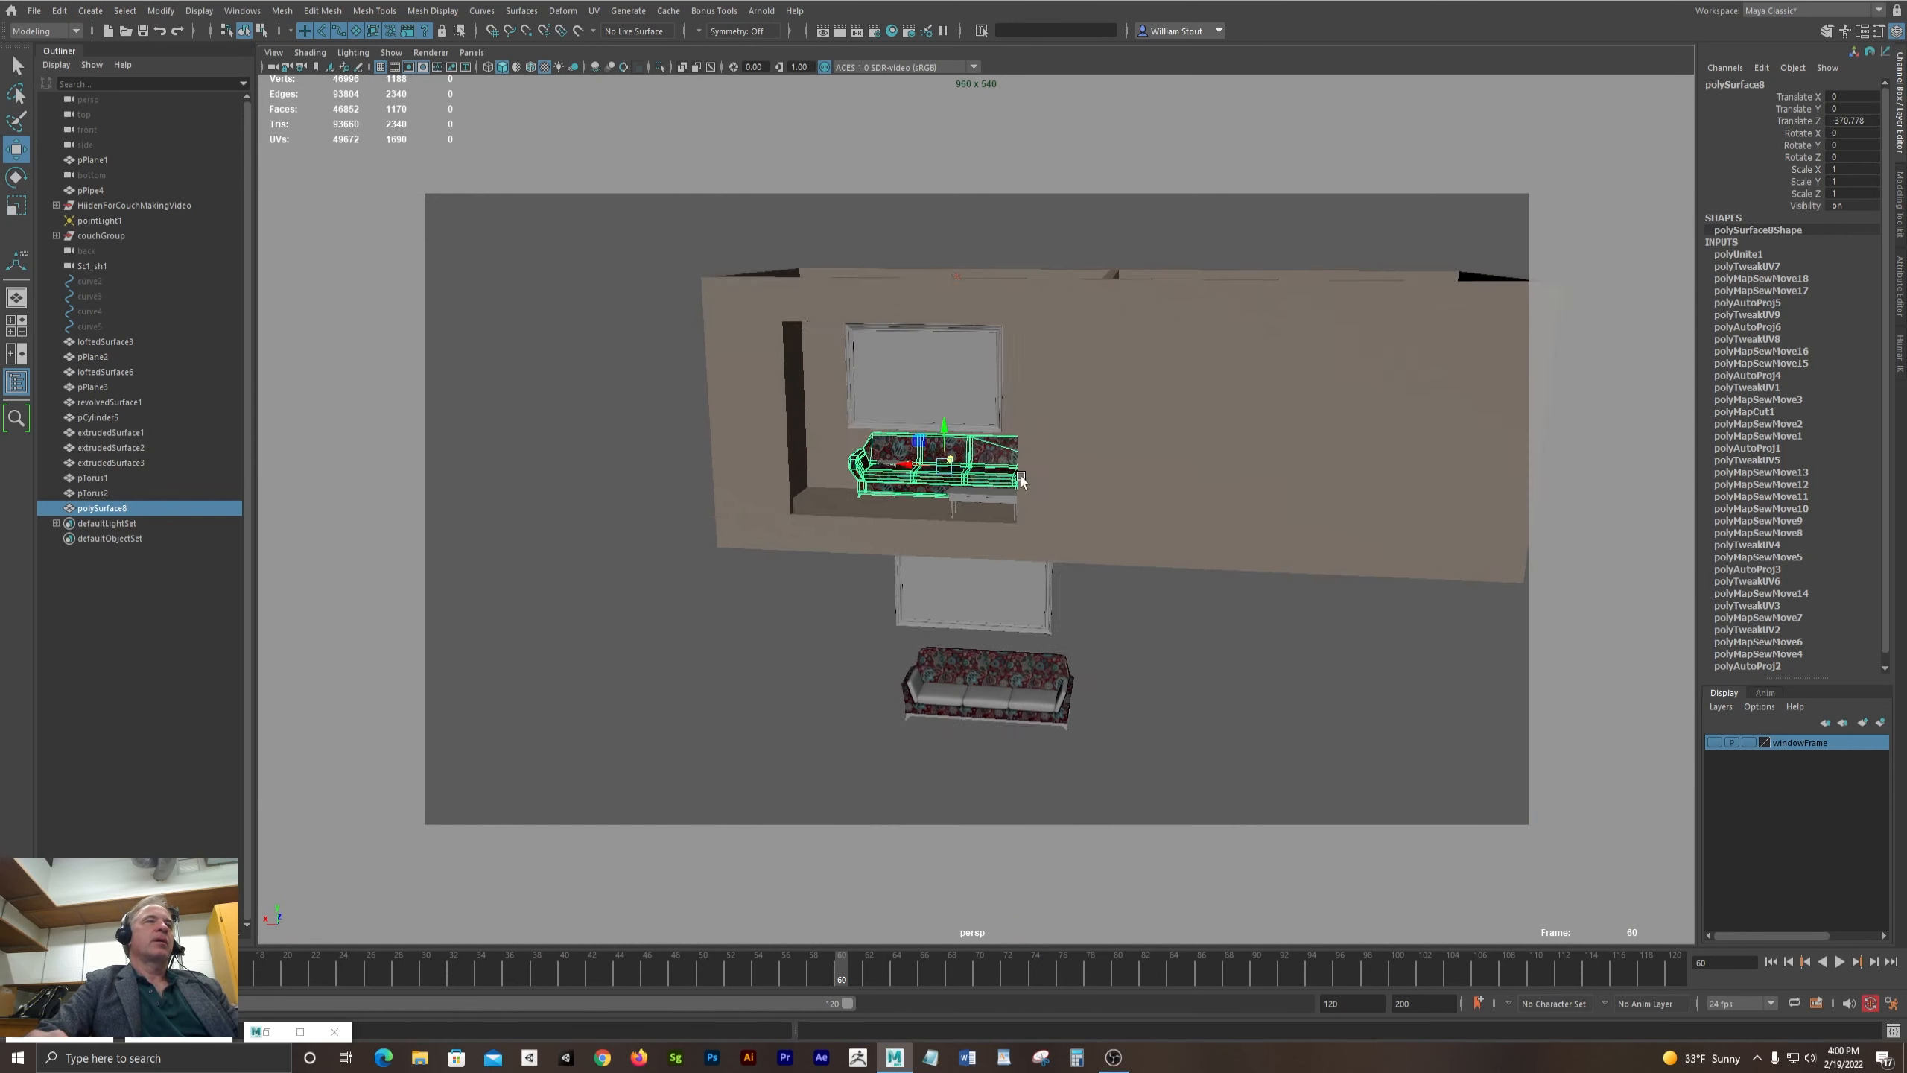
- Slide the couch along X to -72.714, behind the coffee table and beside the small round table
right_click_drag(1026, 443, 1596, 554, "alt")
middle_click_drag(1003, 233, 1048, 476, "alt")
left_click_drag(1048, 476, 947, 471, "alt")
middle_click_drag(947, 471, 1255, 456)
left_click_drag(1256, 459, 848, 462)
middle_click_drag(847, 461, 1149, 426, "alt")
right_click_drag(1149, 426, 1010, 402, "alt")
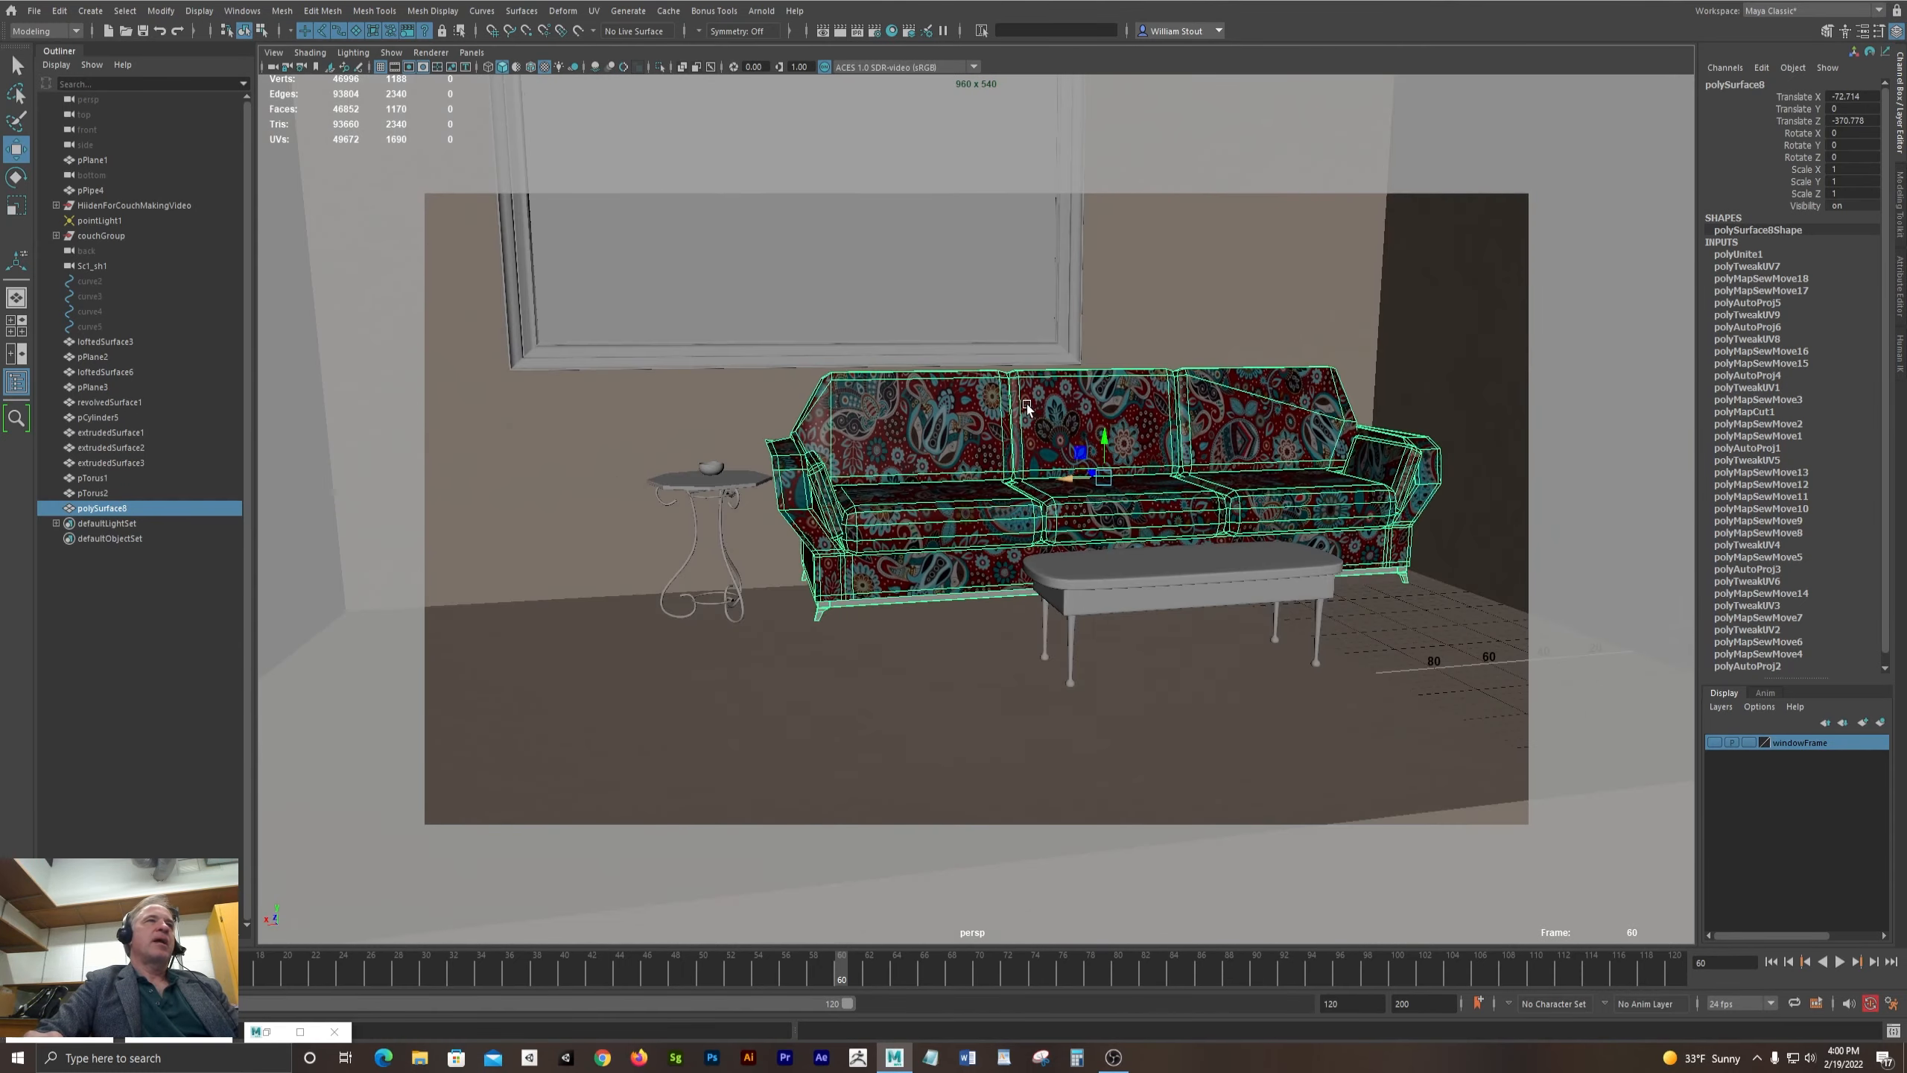
- Frame the couch with both tables at an angle and turn on smooth mesh preview for the couch
left_click_drag(1010, 402, 1040, 406, "alt")
middle_click_drag(1040, 406, 905, 409, "alt")
right_click_drag(905, 409, 1010, 421, "alt")
left_click_drag(1010, 421, 1073, 413, "alt")
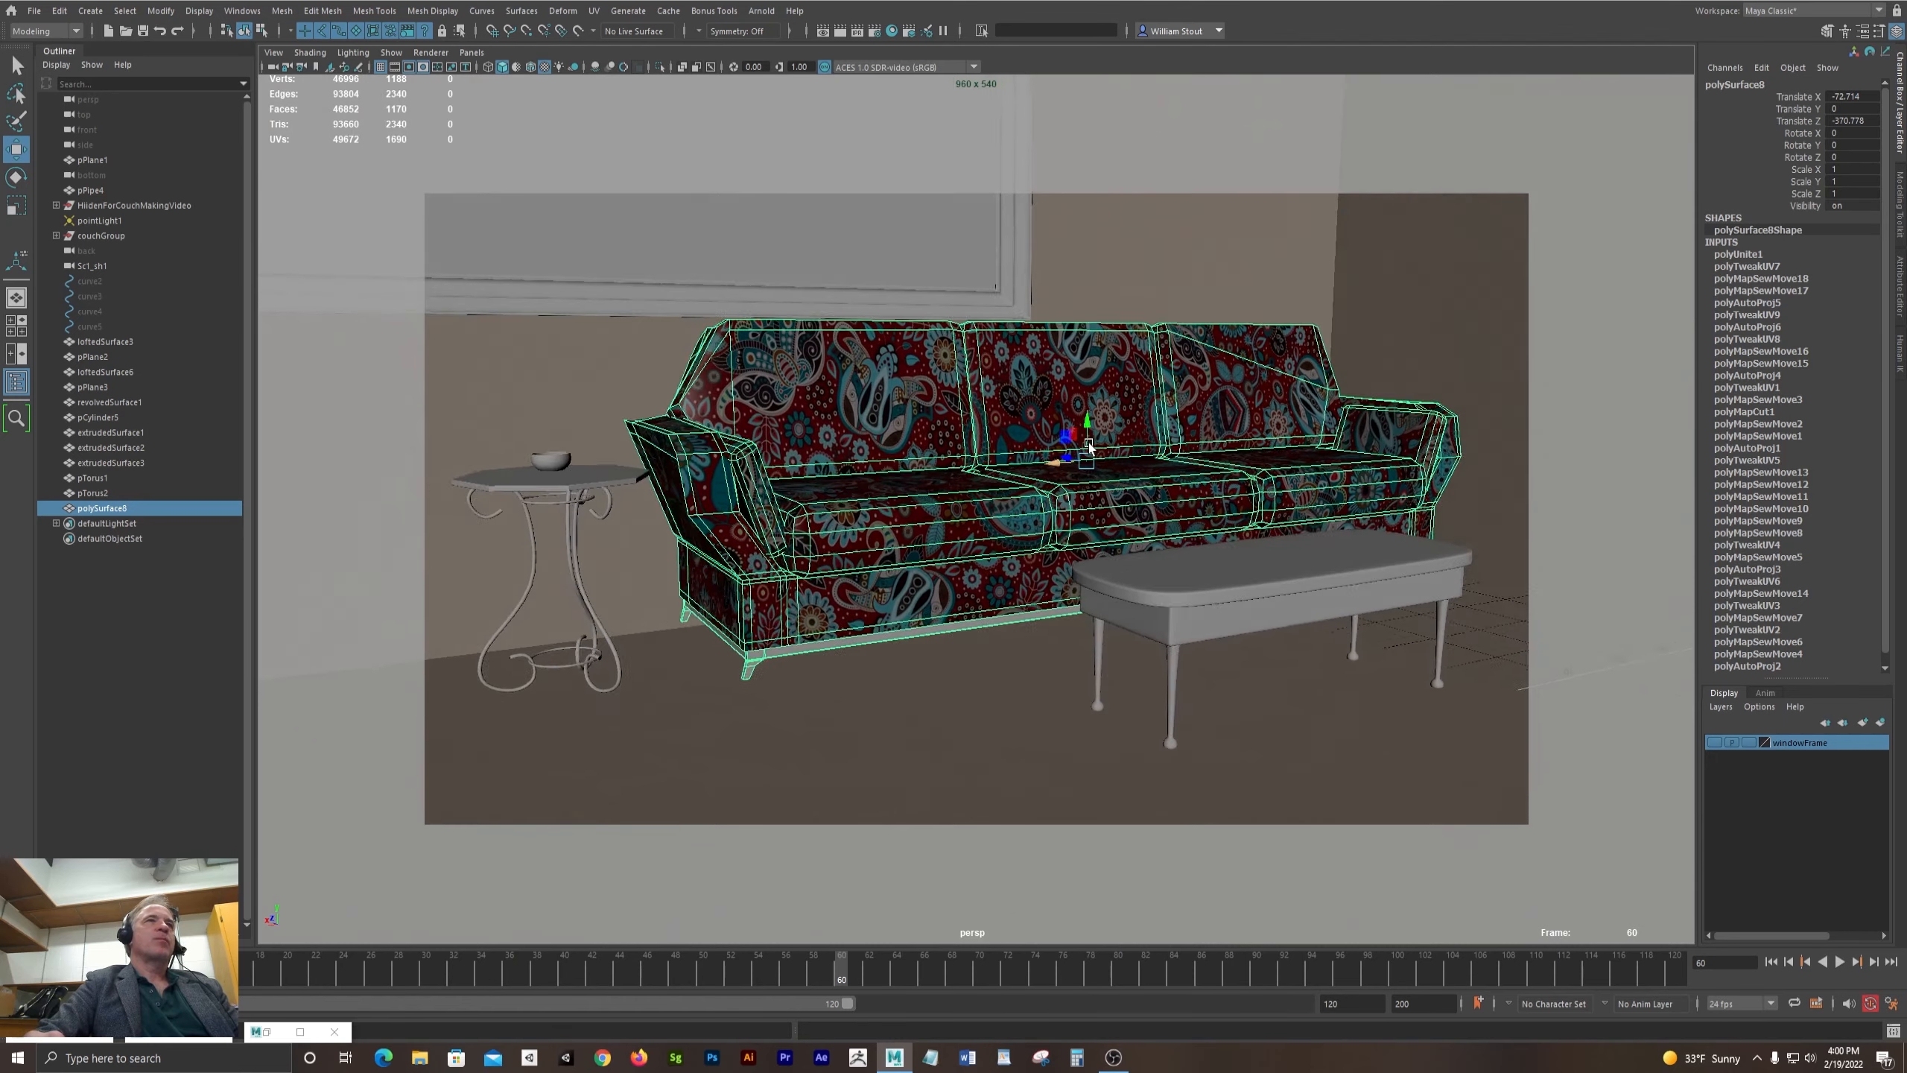
middle_click_drag(1073, 413, 996, 406, "alt")
key("3")
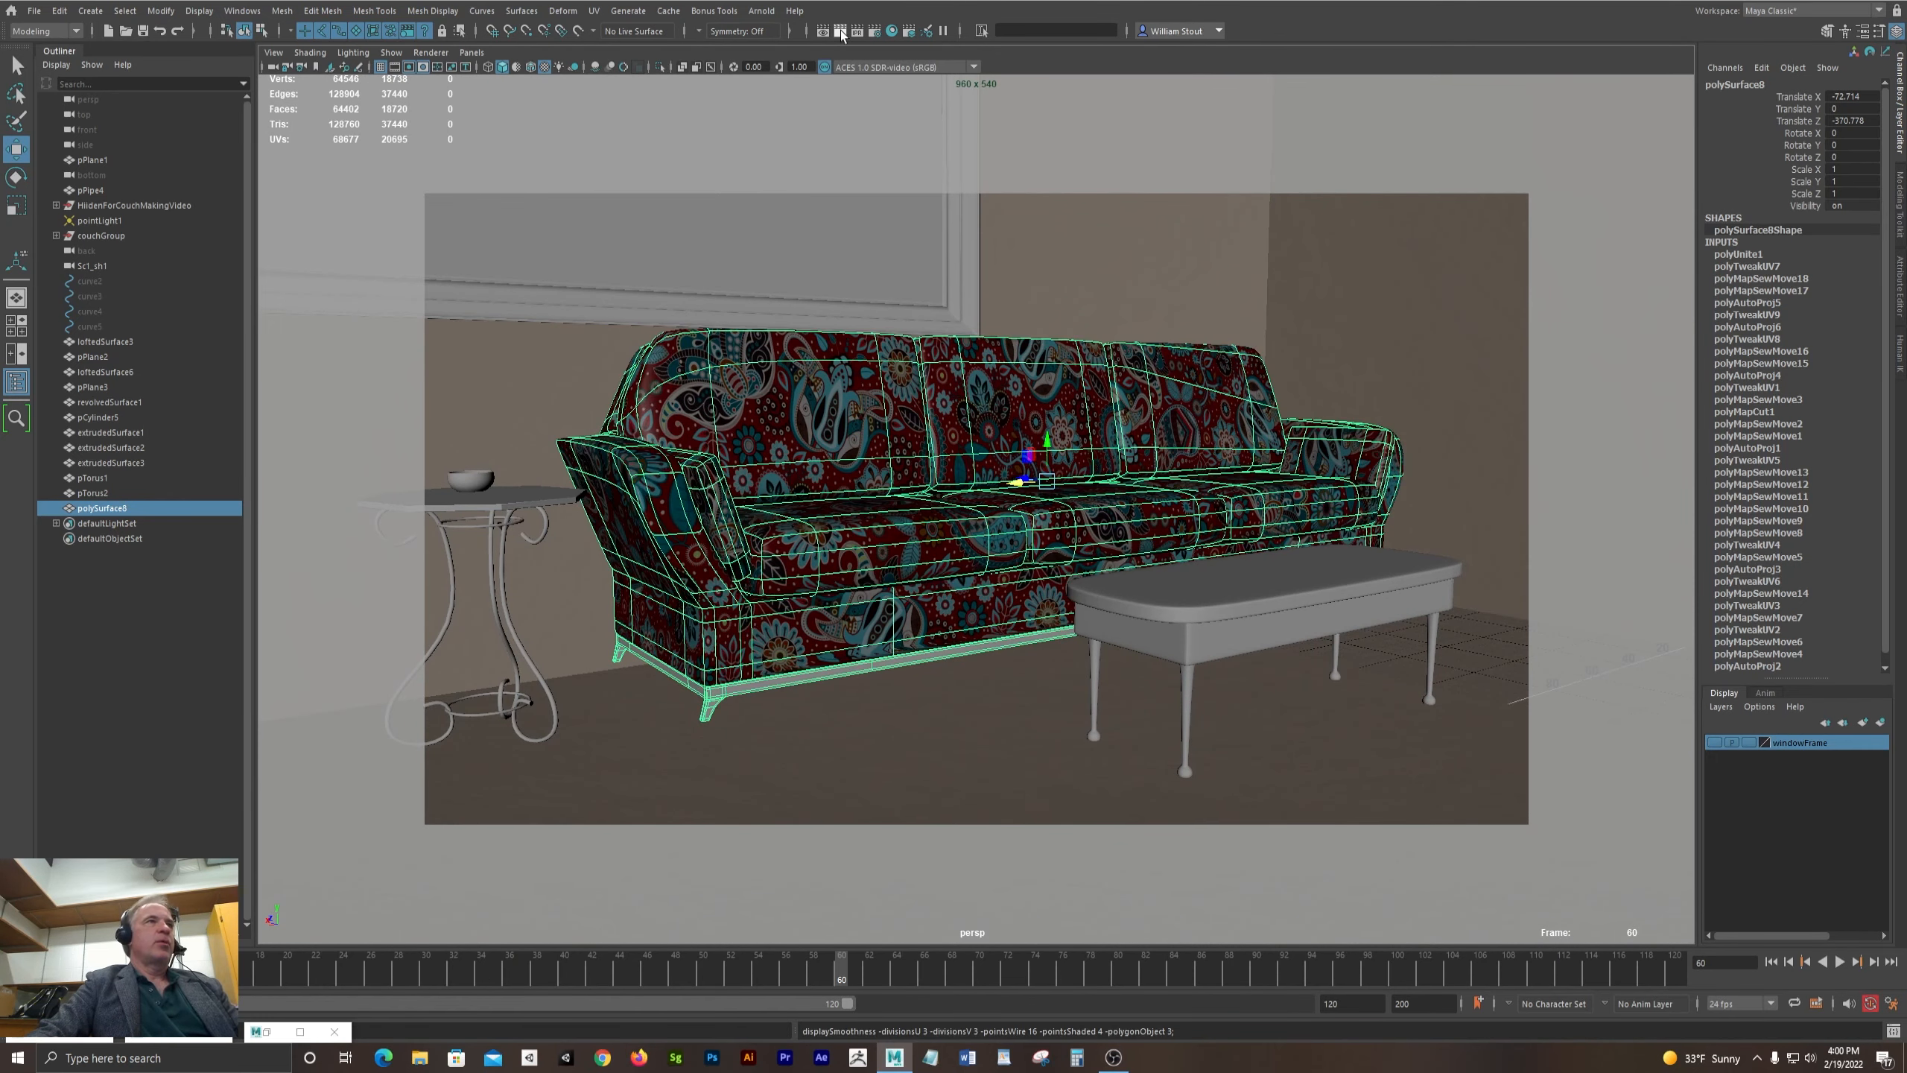
- Render the current room view and set the Render View's renderer to Maya Hardware 2.0
left_click(840, 31)
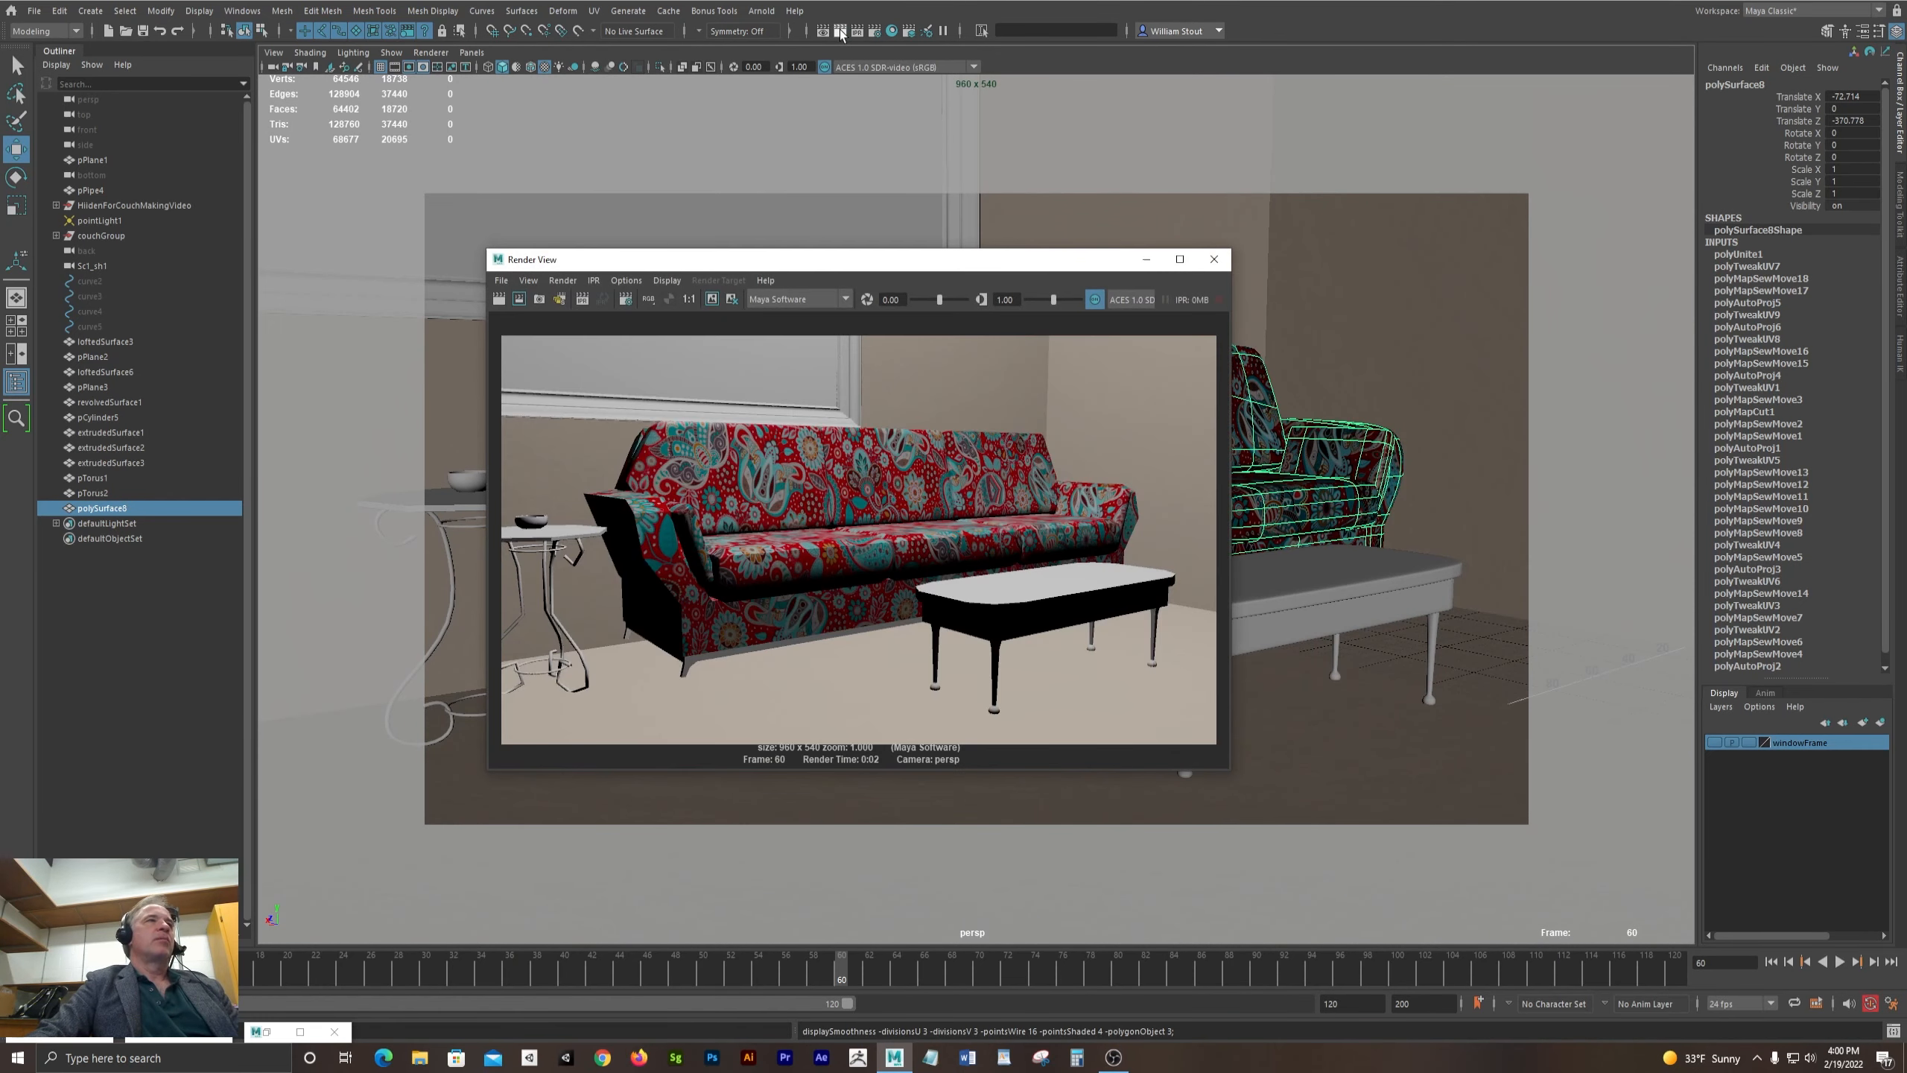
left_click(783, 298)
left_click(773, 341)
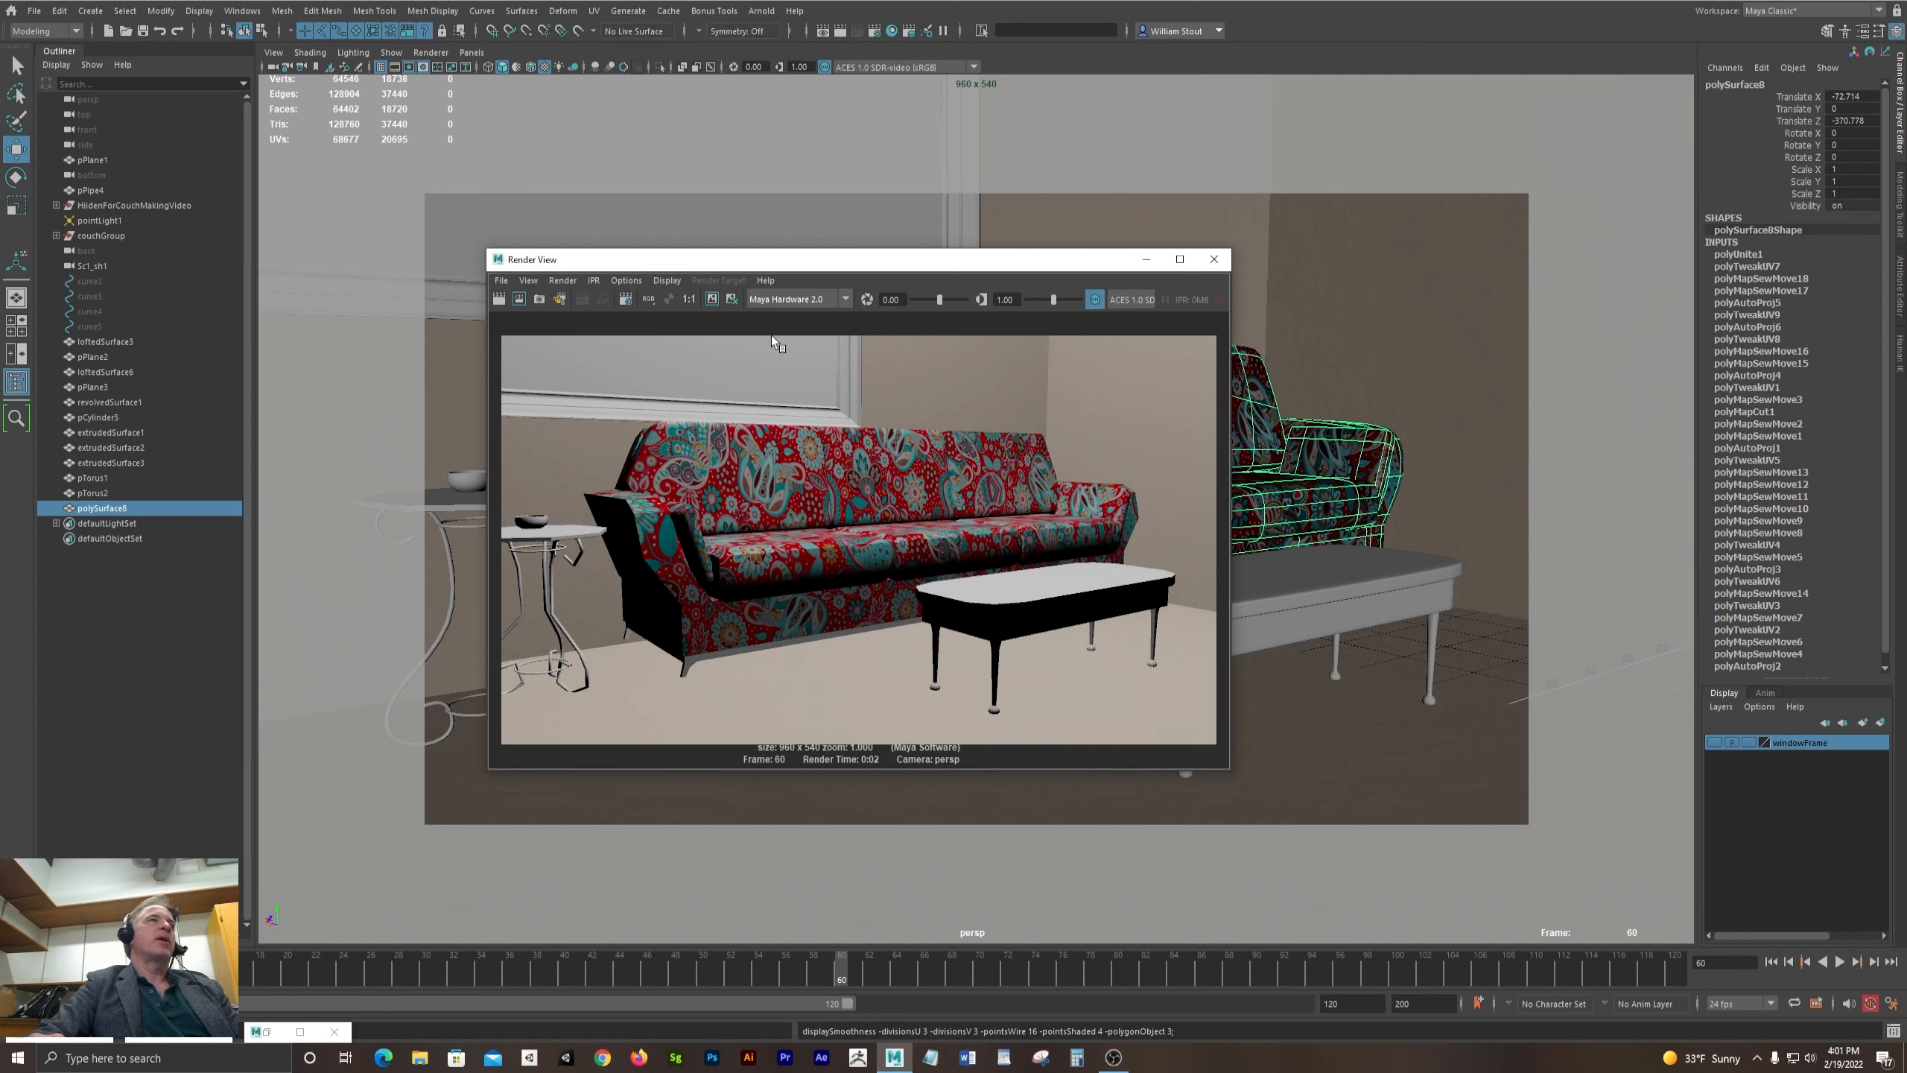